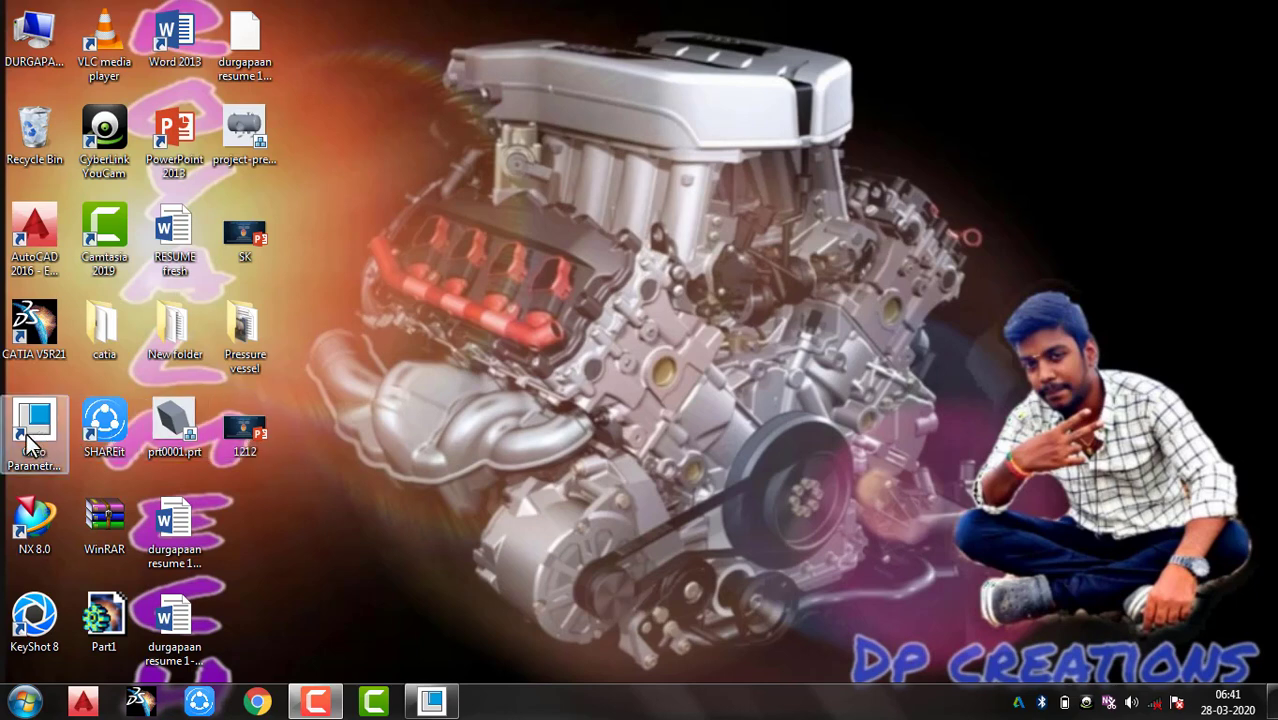
Step: Launch Creo Parametric 6.0, maximize its window and close the embedded welcome browser
{"action": "double_click", "coordinate": [28, 440]}
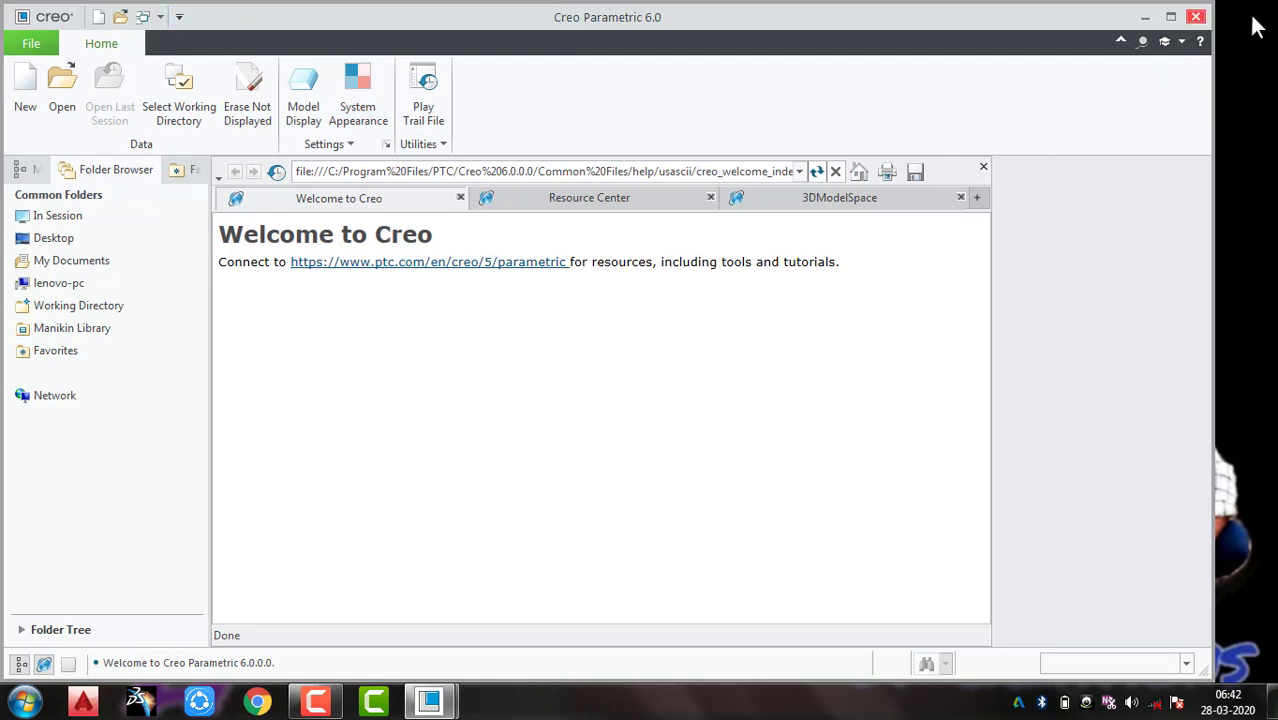
{"action": "left_click", "coordinate": [1170, 17]}
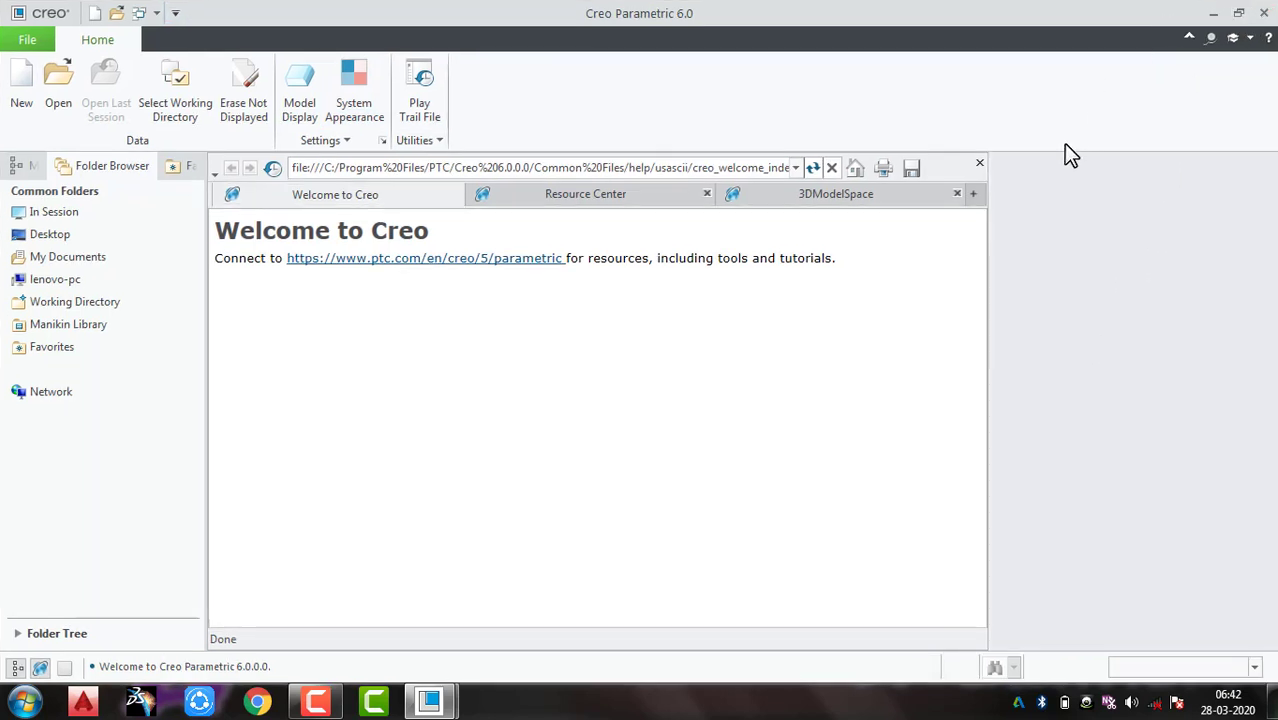
{"action": "left_click", "coordinate": [979, 163]}
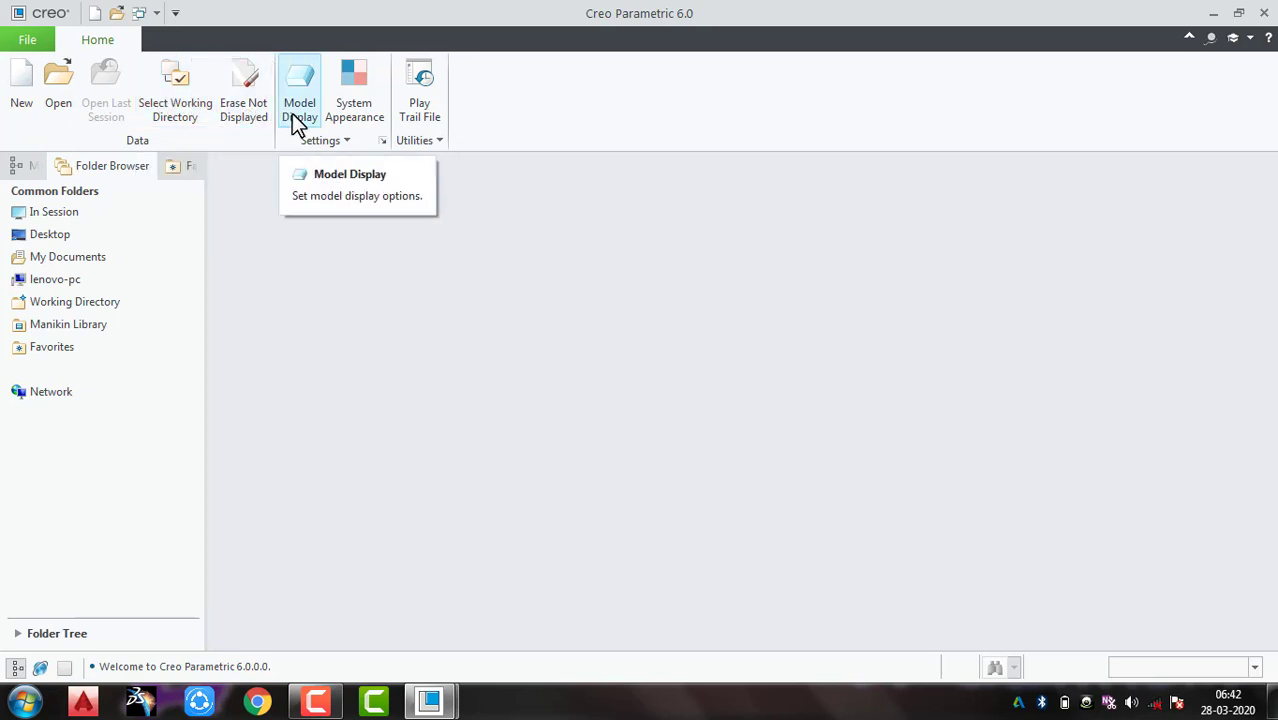
Step: Look over the file types available for a new file and the files on the Desktop available for opening
{"action": "left_click", "coordinate": [22, 100]}
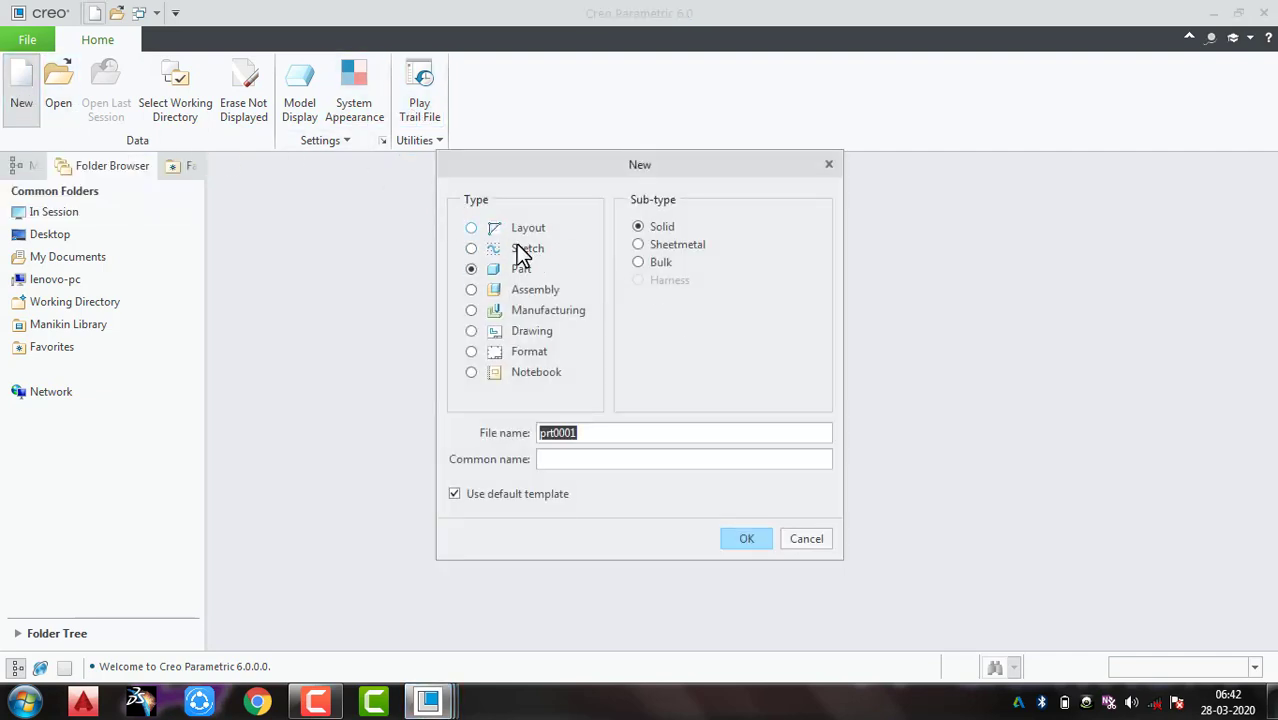
{"action": "left_click", "coordinate": [828, 165]}
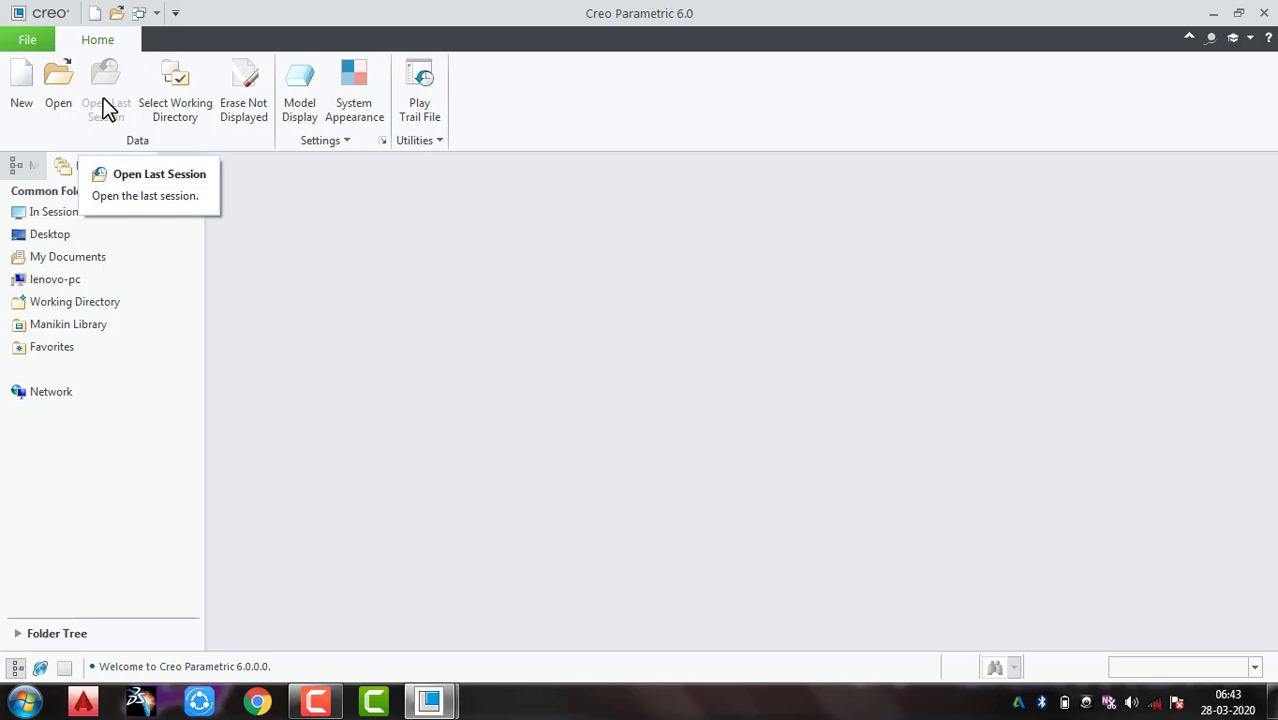
{"action": "left_click", "coordinate": [55, 91]}
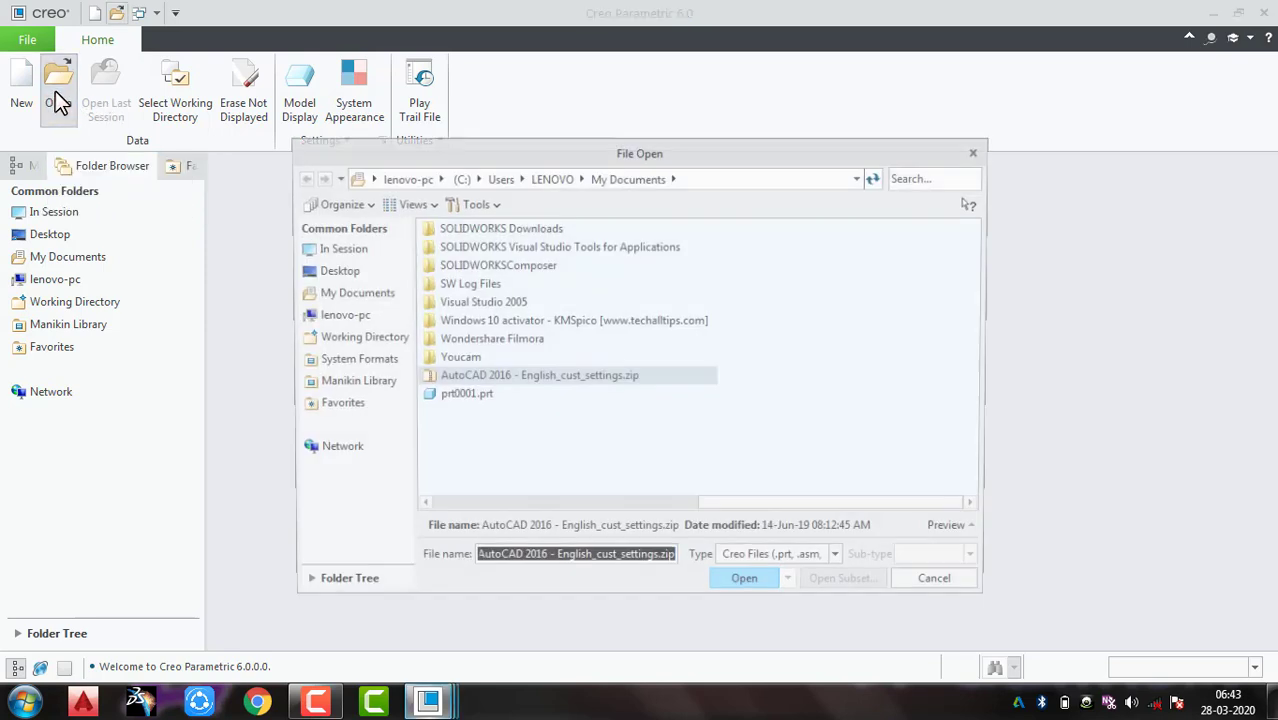
{"action": "left_click", "coordinate": [330, 273]}
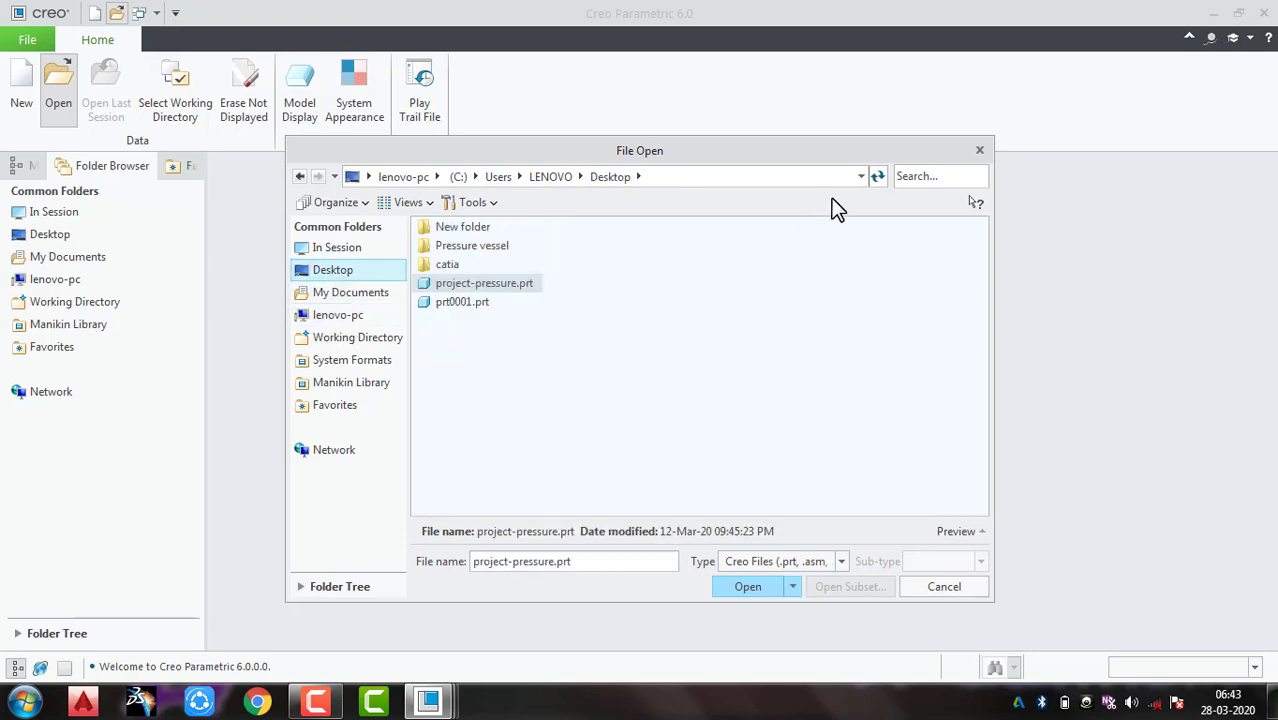
{"action": "left_click", "coordinate": [979, 151]}
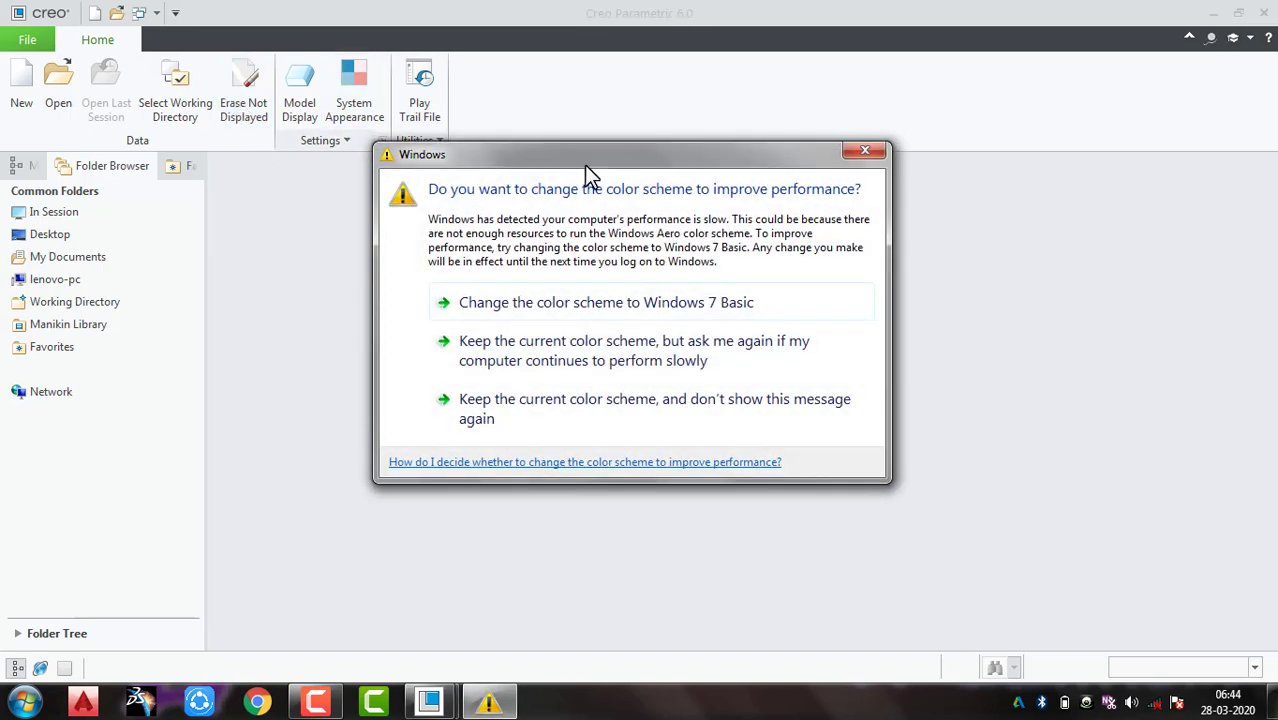
Step: Dismiss the Windows color scheme prompt and erase the objects not displayed from the session
{"action": "left_click", "coordinate": [862, 152]}
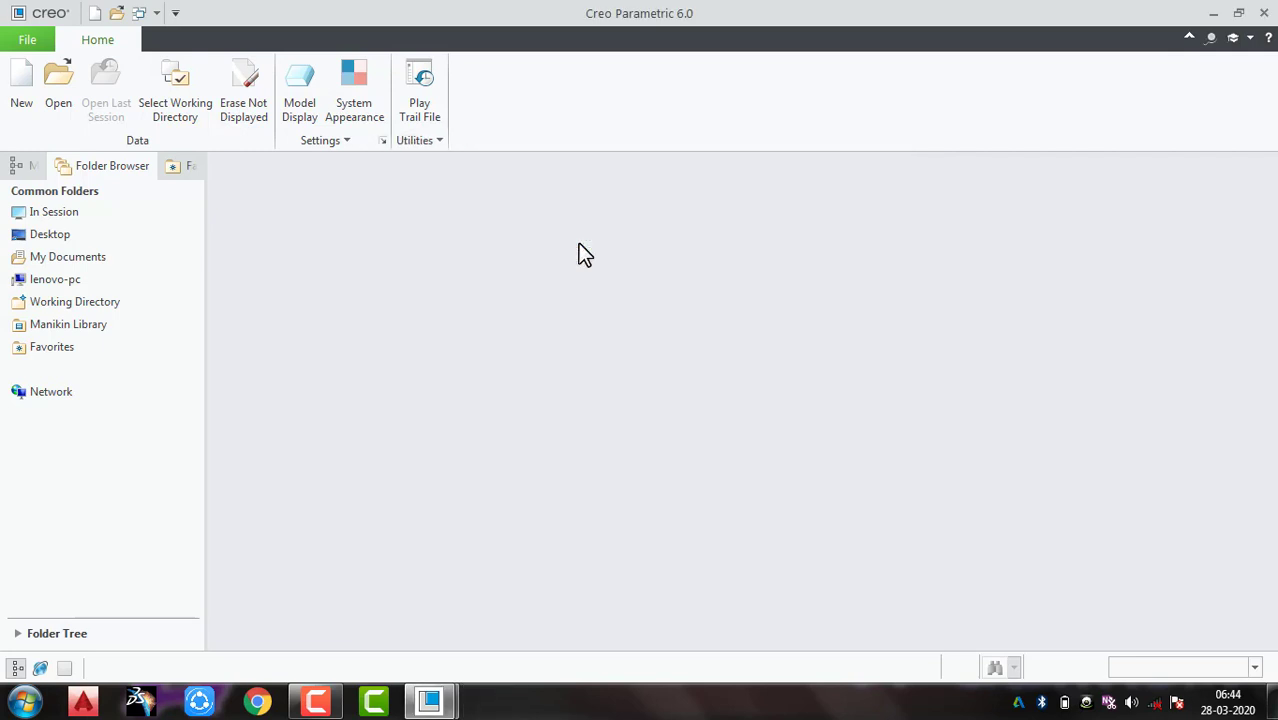
{"action": "left_click", "coordinate": [258, 120]}
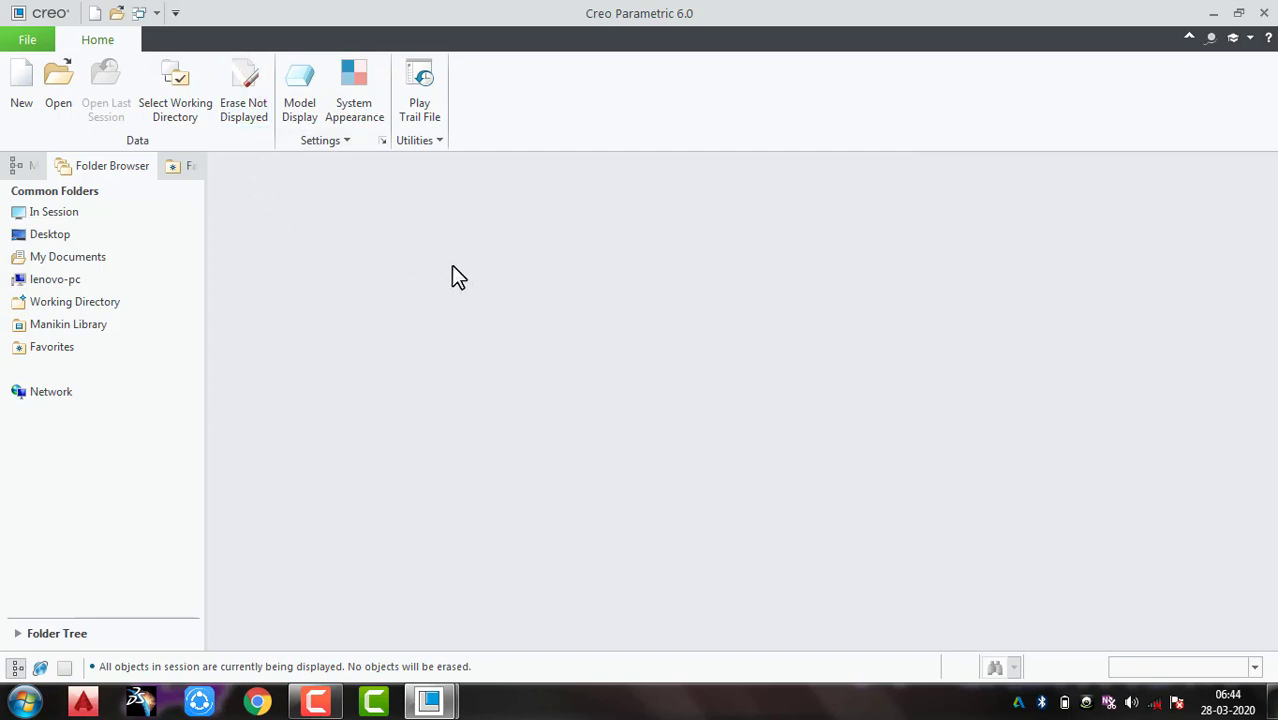
Step: Examine the Model Display options, including the default orientation choices, and look through the Favorites, Environment and System Appearance settings
{"action": "left_click", "coordinate": [303, 113]}
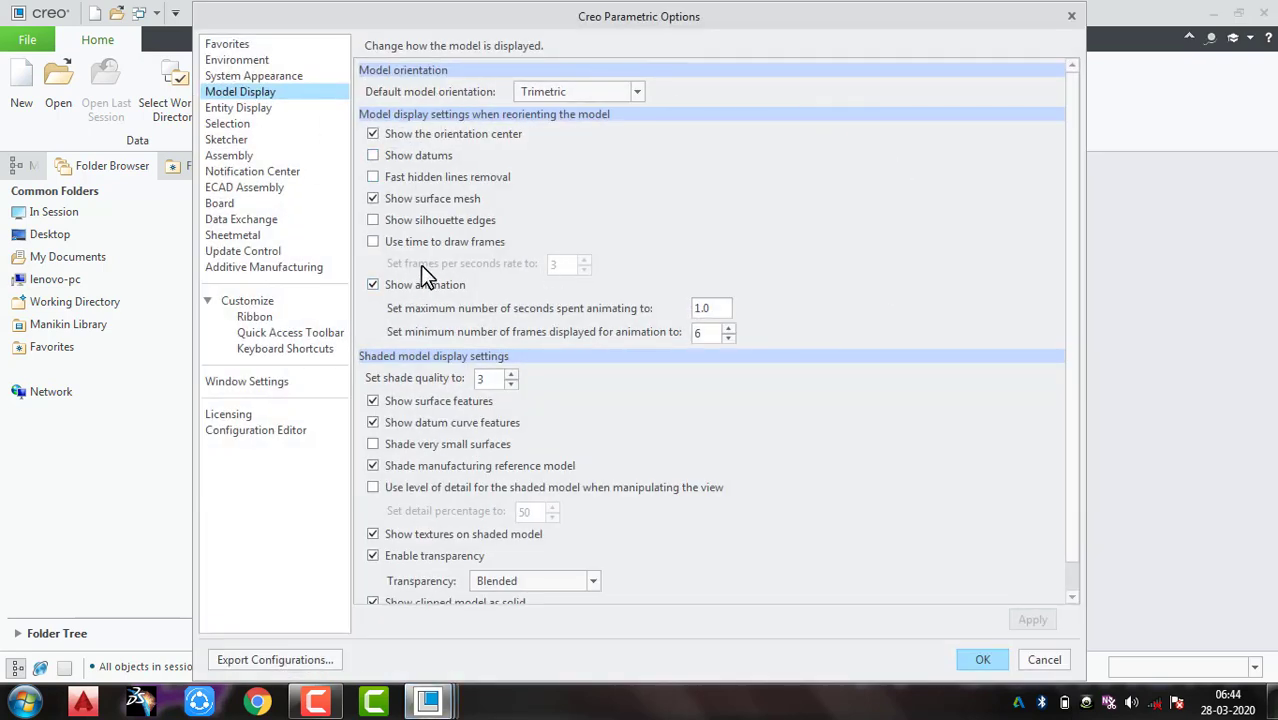
{"action": "left_click", "coordinate": [570, 90]}
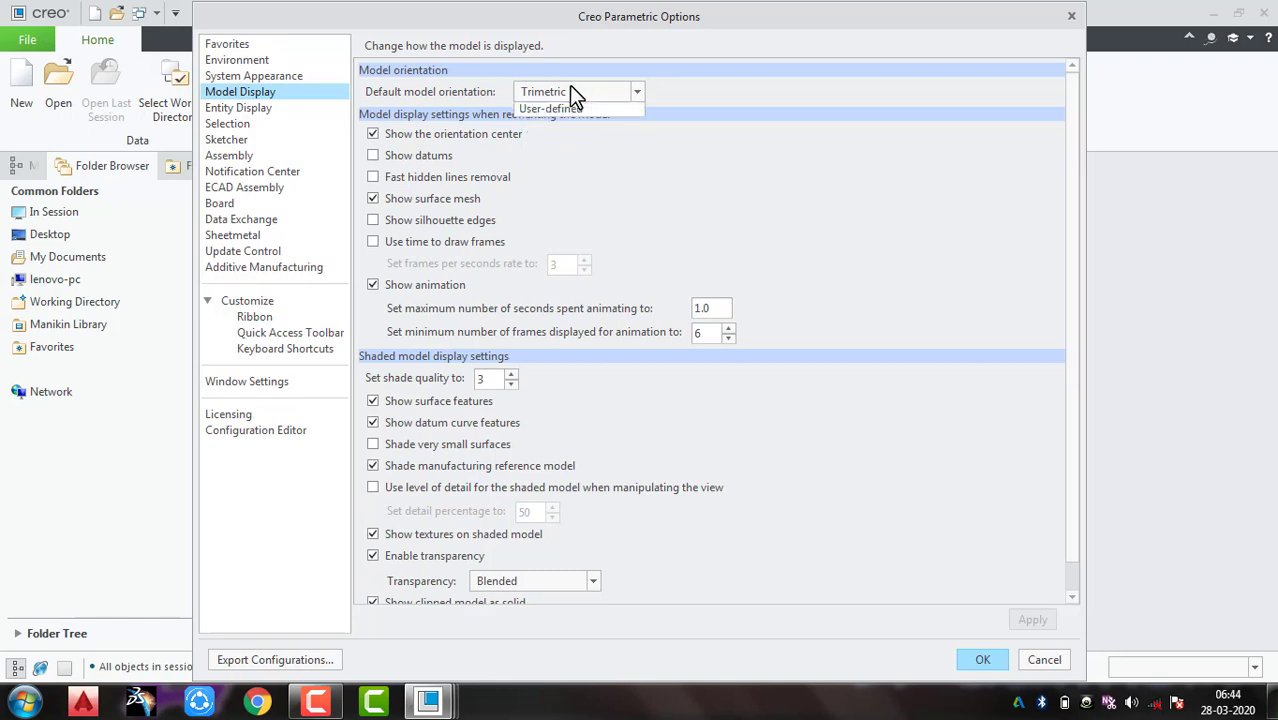
{"action": "left_click", "coordinate": [569, 88]}
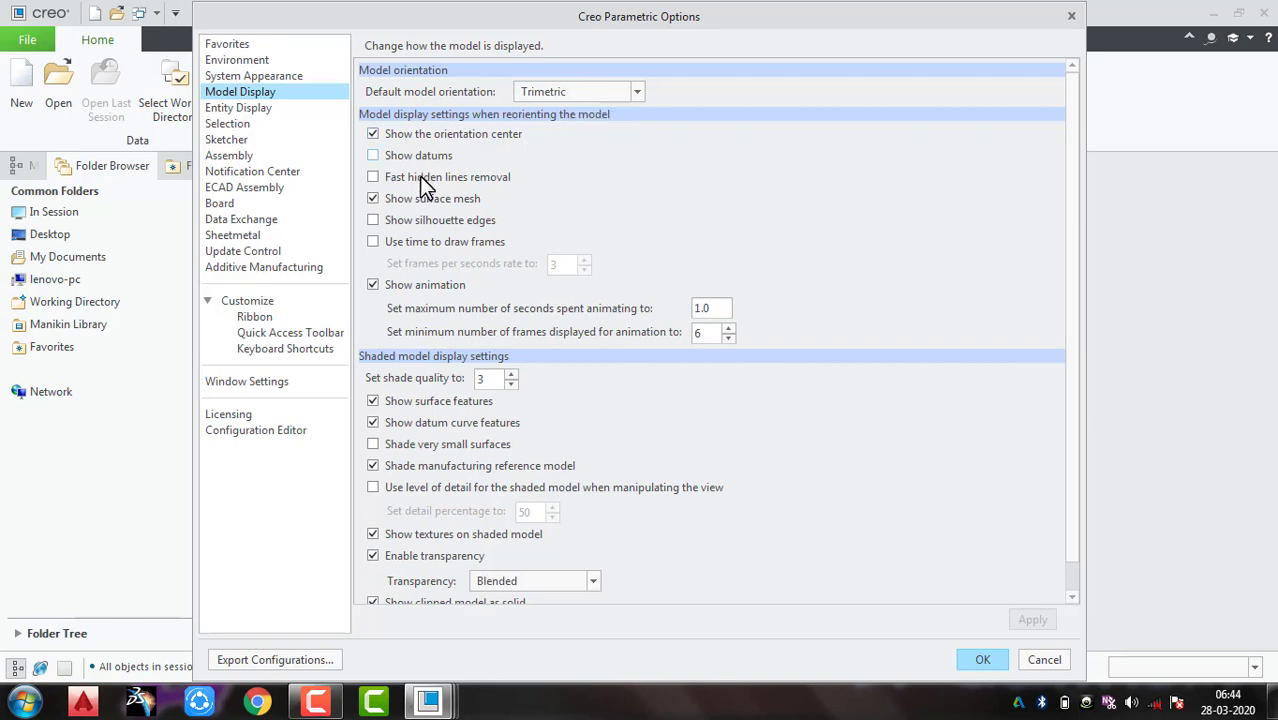
{"action": "left_click", "coordinate": [244, 42]}
{"action": "left_click", "coordinate": [252, 62]}
{"action": "left_click", "coordinate": [260, 77]}
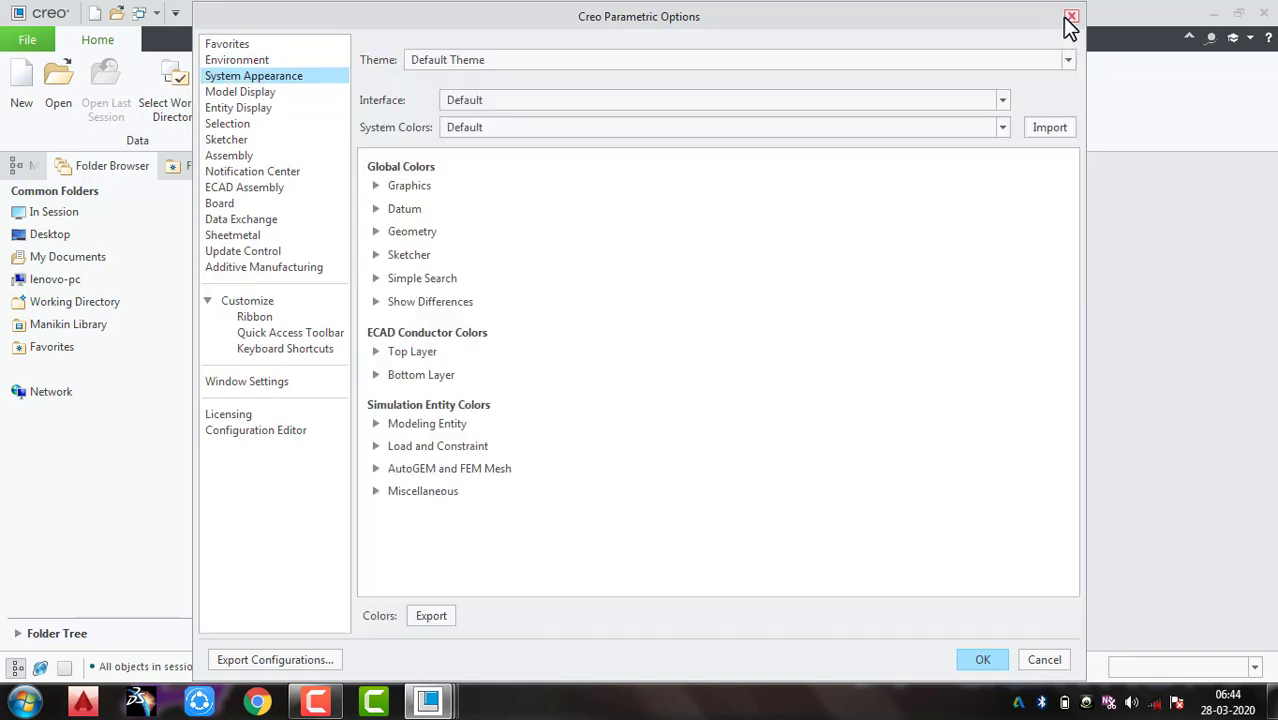
{"action": "left_click", "coordinate": [1069, 17]}
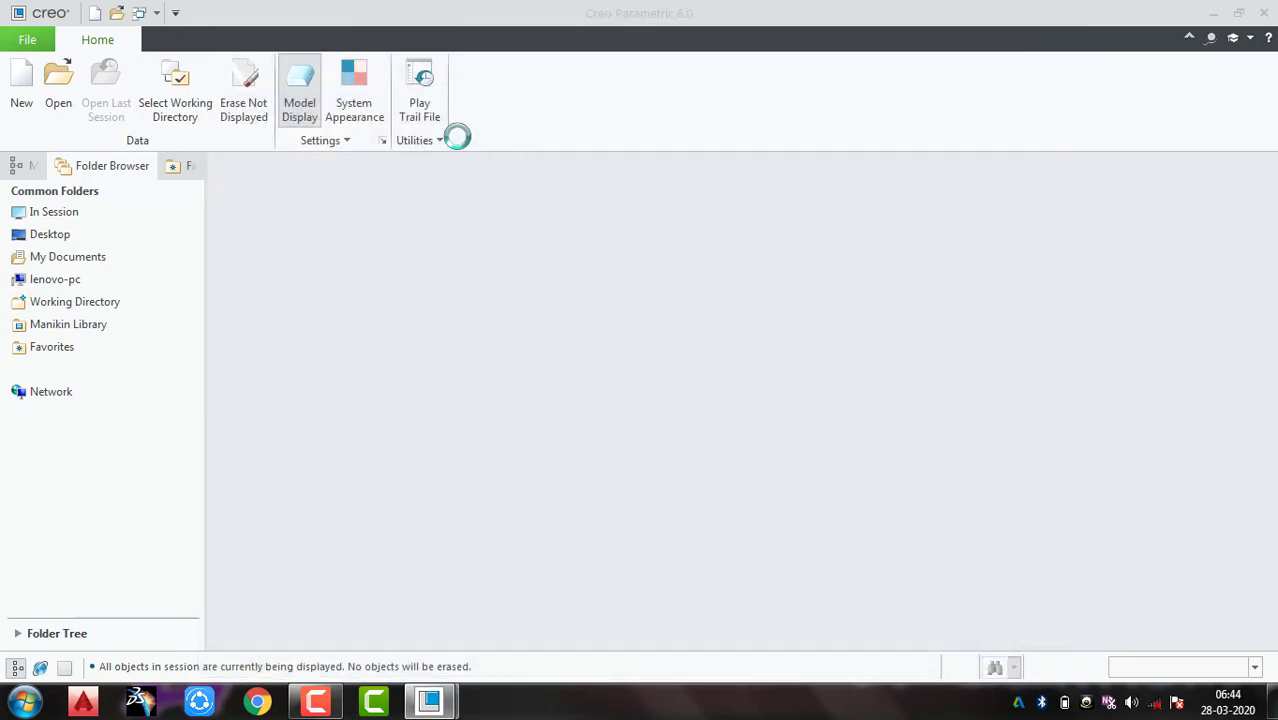
Step: Examine the System Appearance settings, including the global graphics colors and the theme, interface and system color choices
{"action": "left_click", "coordinate": [362, 112]}
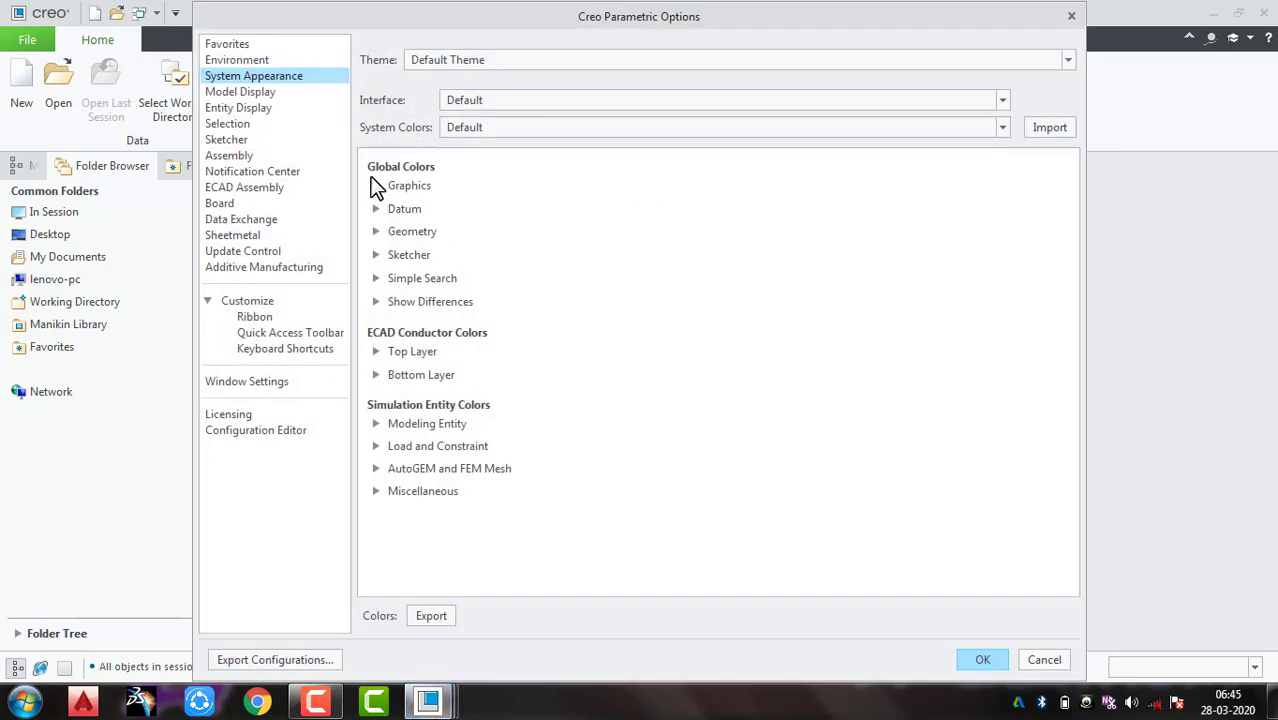
{"action": "left_click", "coordinate": [376, 186]}
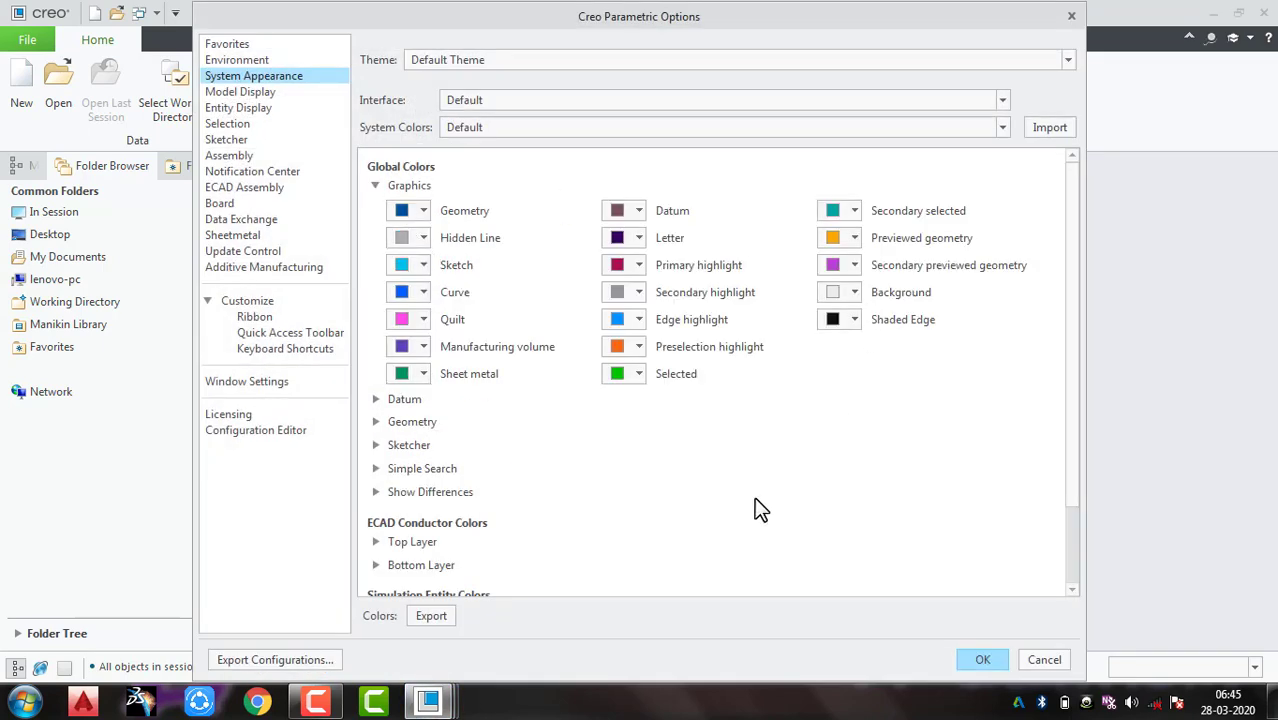
{"action": "left_click", "coordinate": [539, 62]}
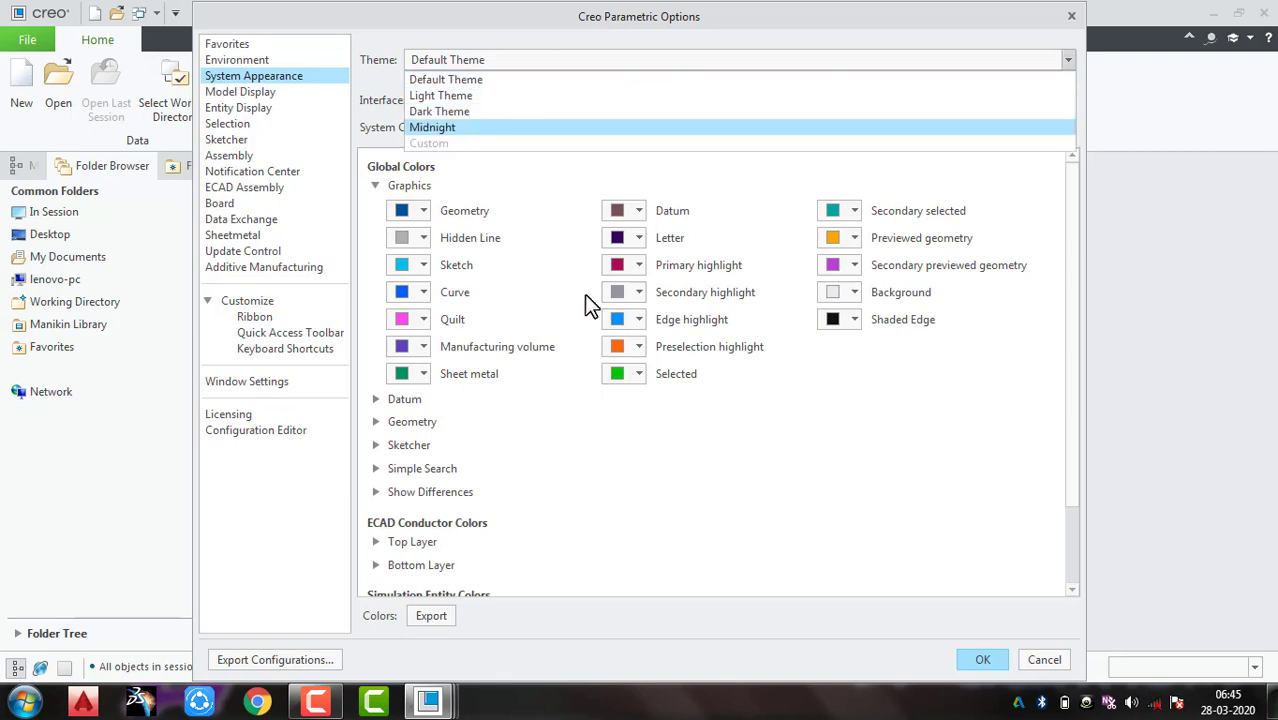
{"action": "left_click", "coordinate": [609, 436]}
{"action": "left_click", "coordinate": [559, 100]}
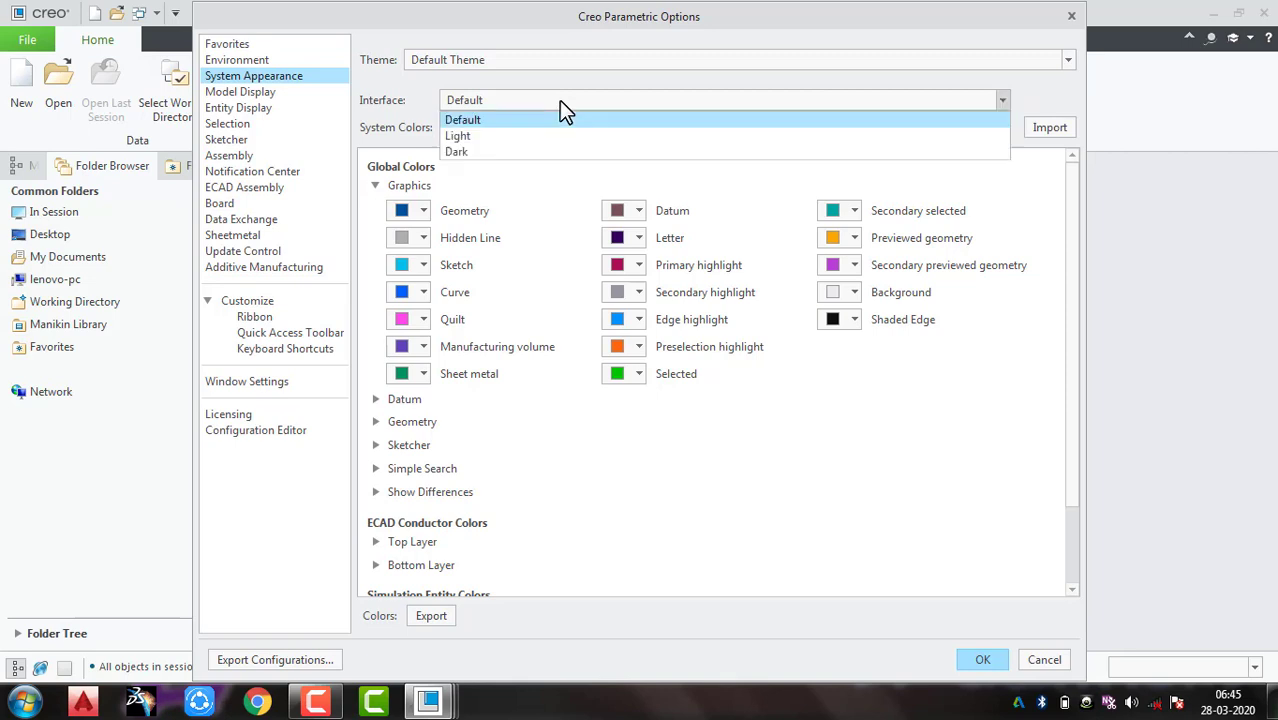
{"action": "left_click", "coordinate": [559, 100]}
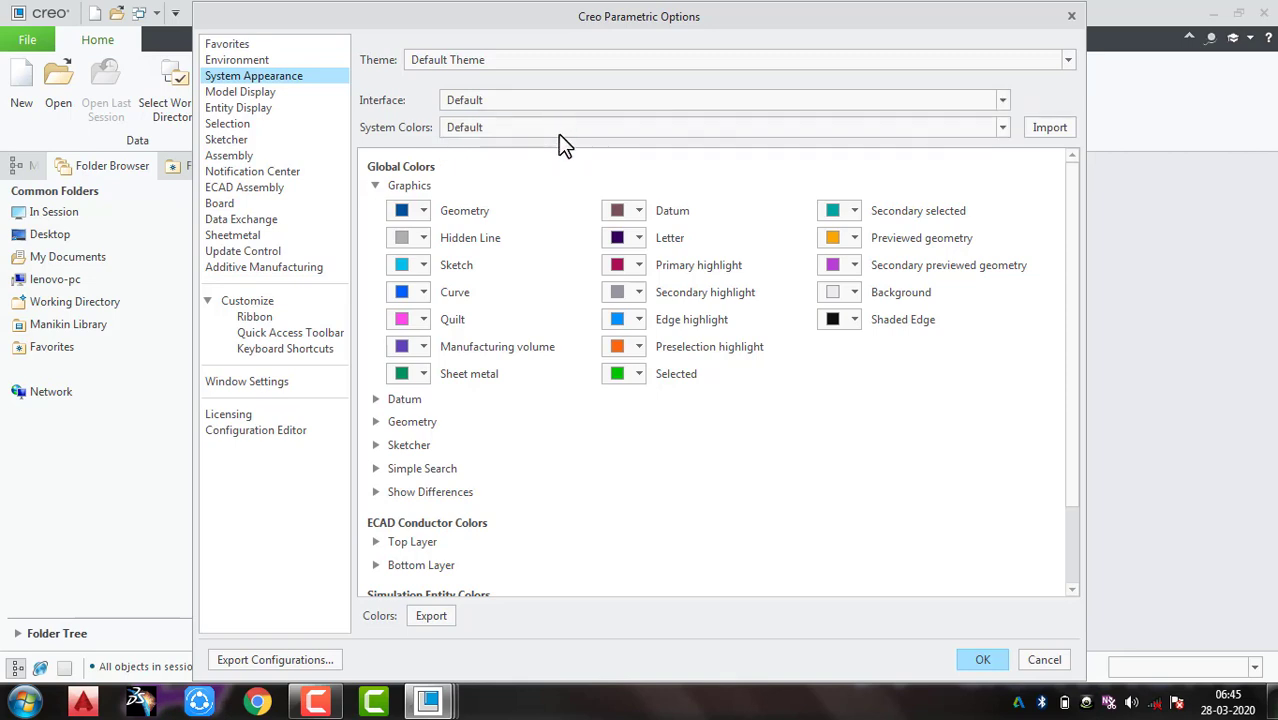
{"action": "left_click", "coordinate": [558, 134]}
{"action": "left_click", "coordinate": [558, 138]}
Step: Try the Dark Theme for the whole application and return to the Default Theme
{"action": "left_click", "coordinate": [584, 60]}
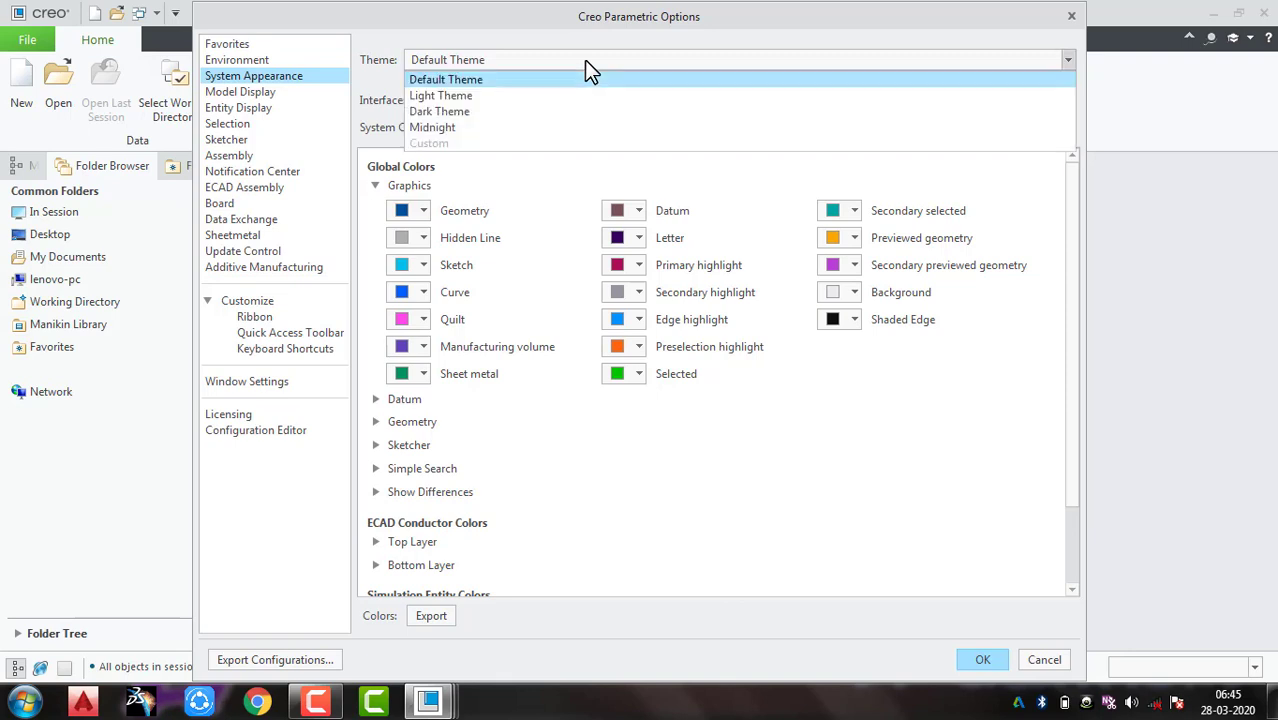
{"action": "left_click", "coordinate": [573, 111]}
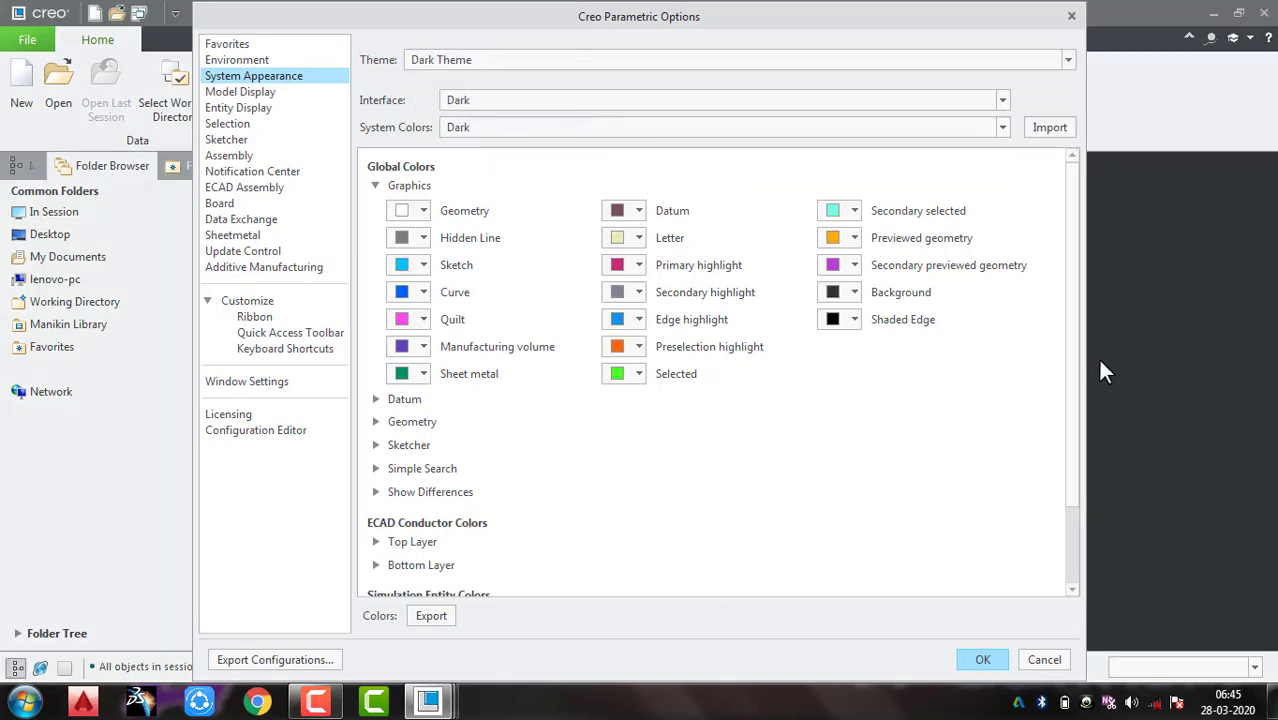
{"action": "left_click", "coordinate": [616, 53]}
{"action": "left_click", "coordinate": [605, 85]}
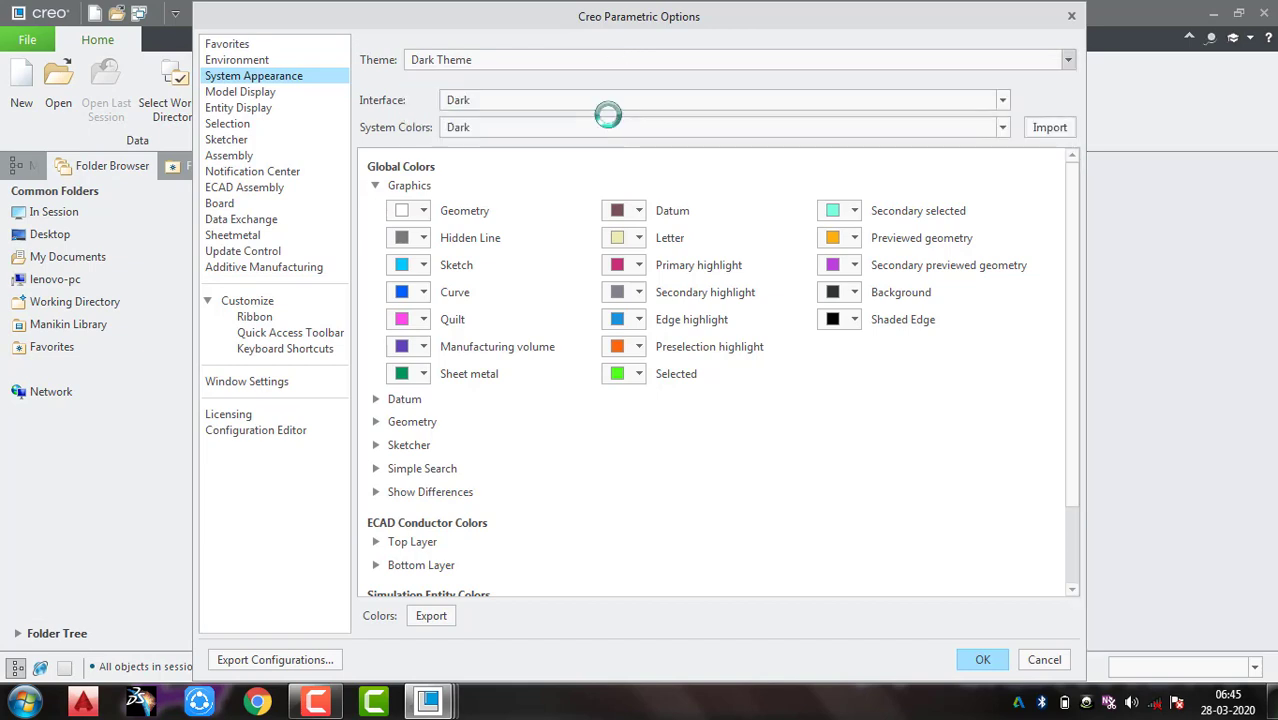
Step: Try the Dark interface setting on its own and set the interface back to Default
{"action": "left_click", "coordinate": [606, 100]}
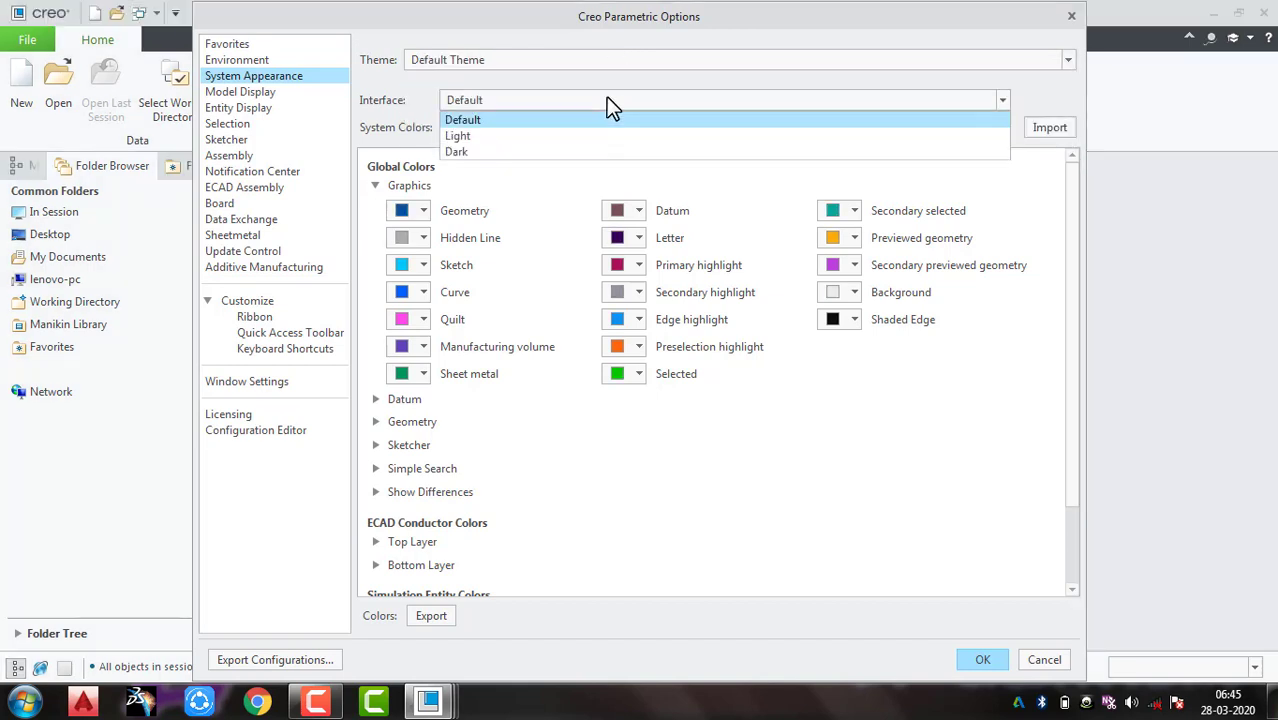
{"action": "left_click", "coordinate": [600, 152]}
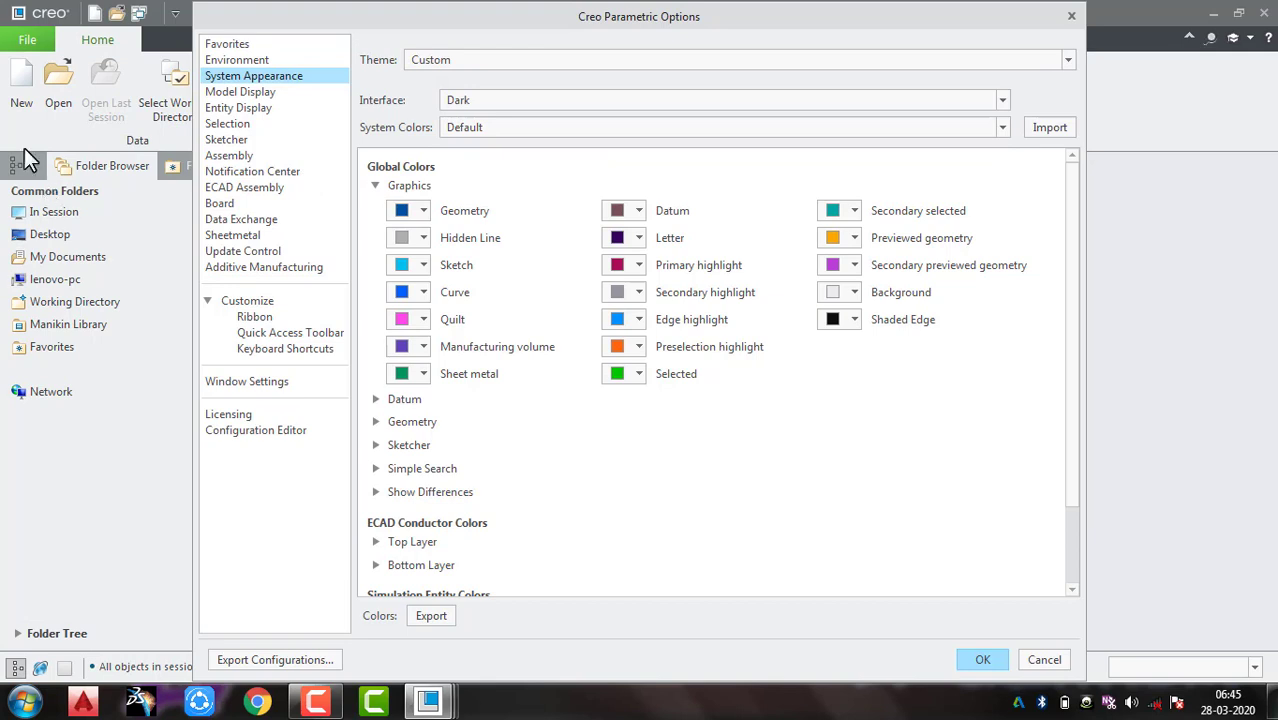
{"action": "left_click", "coordinate": [559, 100]}
{"action": "left_click", "coordinate": [557, 117]}
Step: Try the Black on White and Light (Previous Creo Default) system colors, restore Default and close the options
{"action": "left_click", "coordinate": [567, 128]}
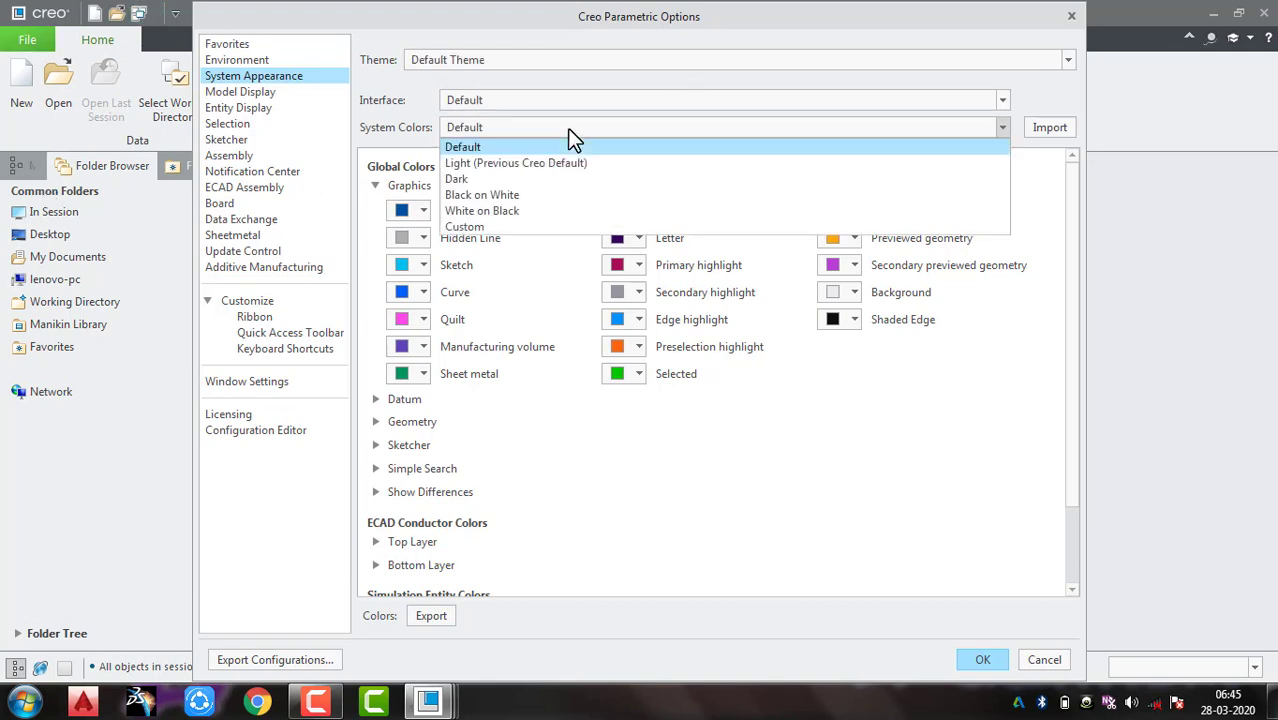
{"action": "left_click", "coordinate": [556, 196]}
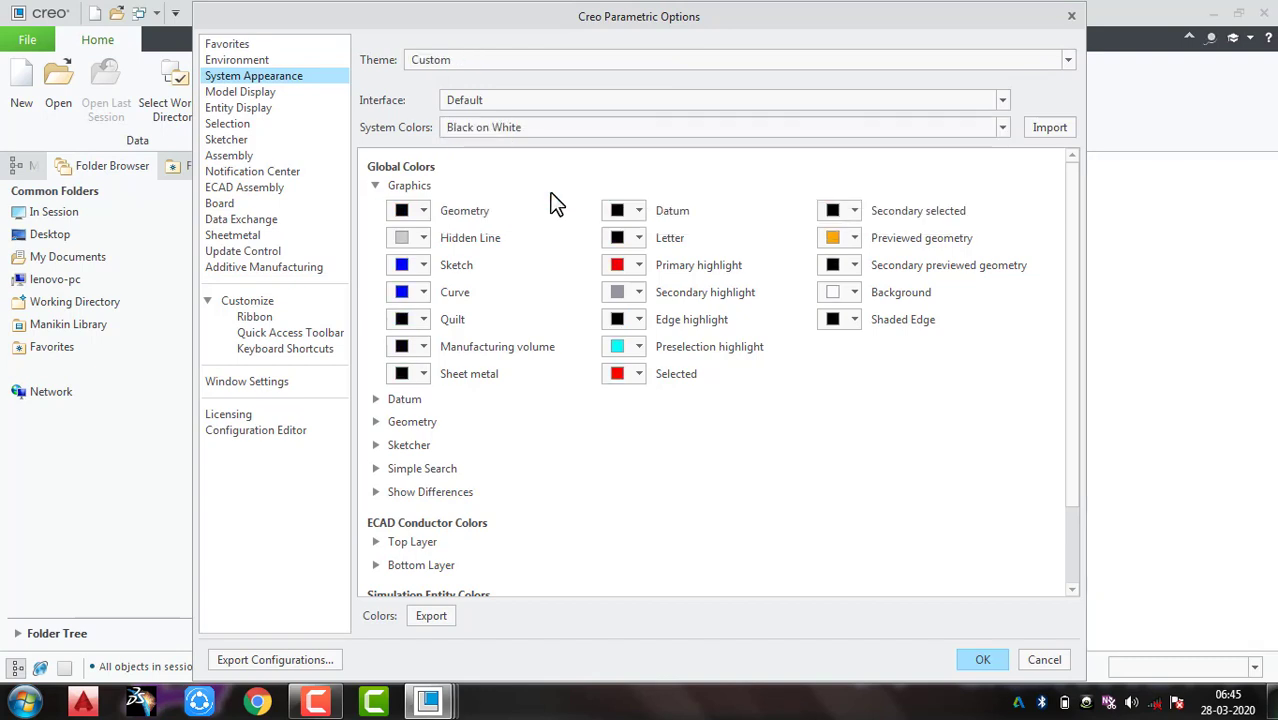
{"action": "left_click", "coordinate": [552, 125]}
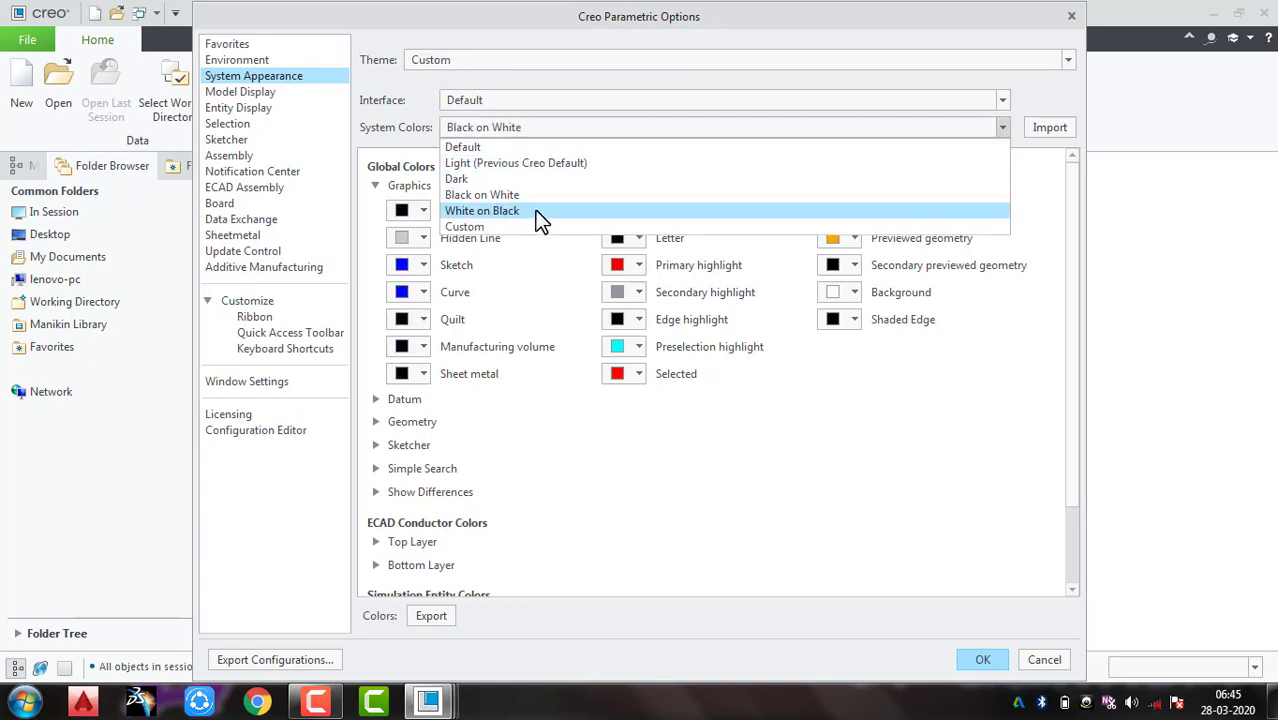
{"action": "left_click", "coordinate": [535, 164]}
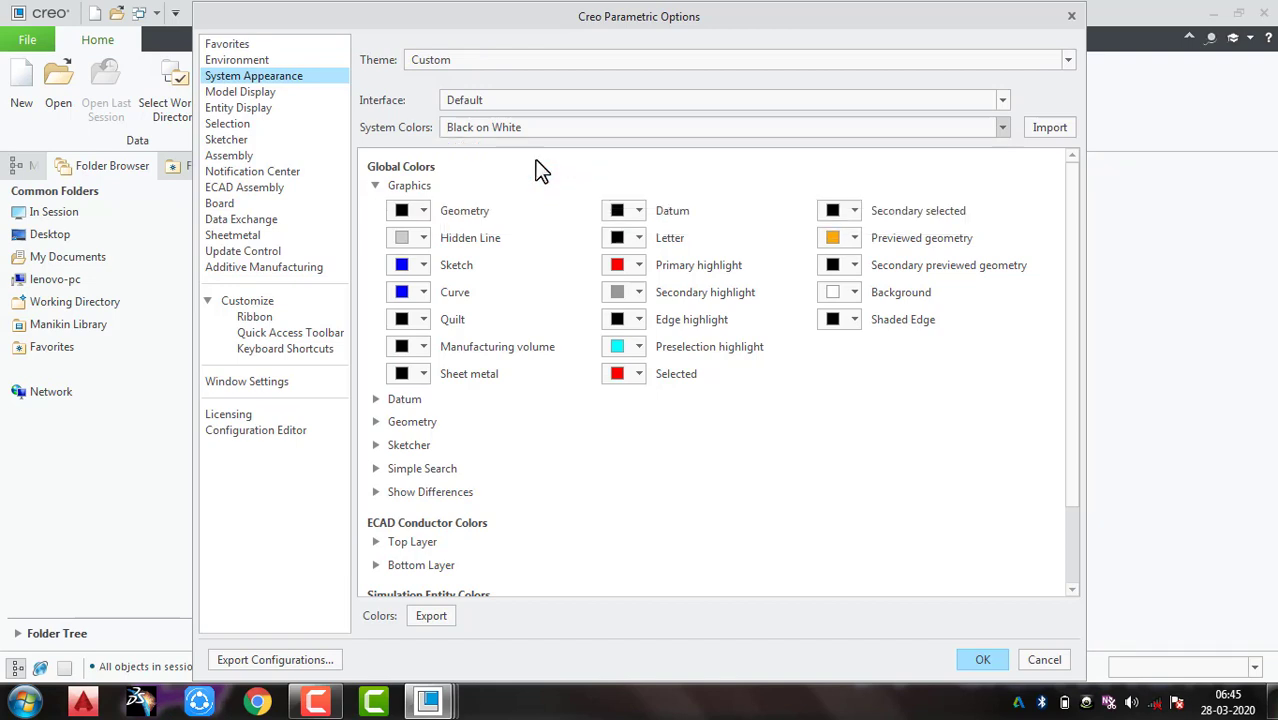
{"action": "left_click", "coordinate": [545, 127]}
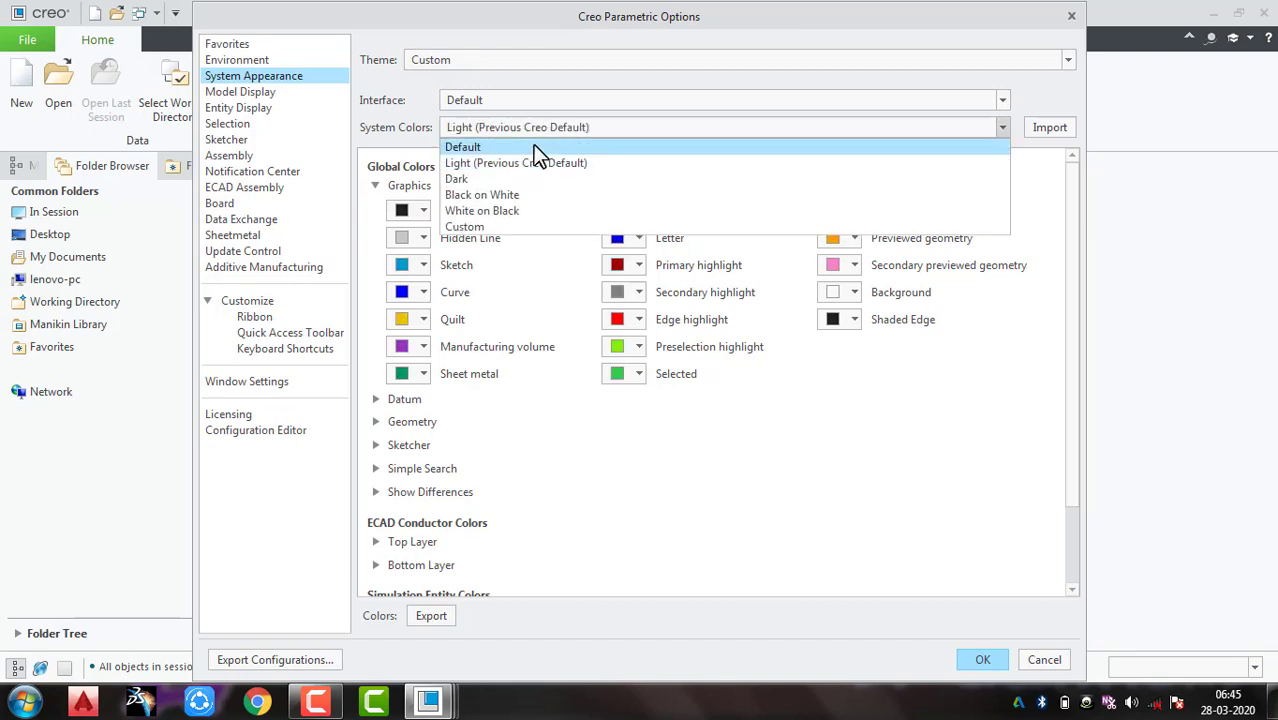
{"action": "left_click", "coordinate": [533, 145]}
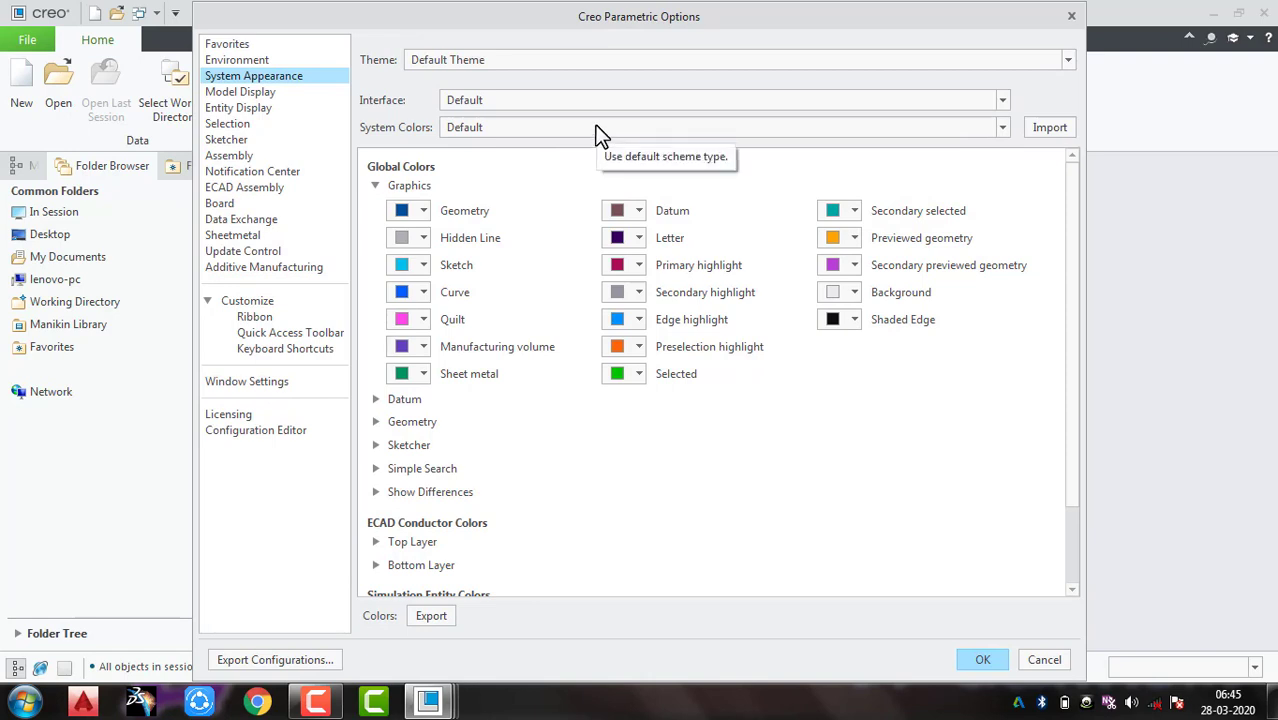
{"action": "left_click", "coordinate": [1068, 17]}
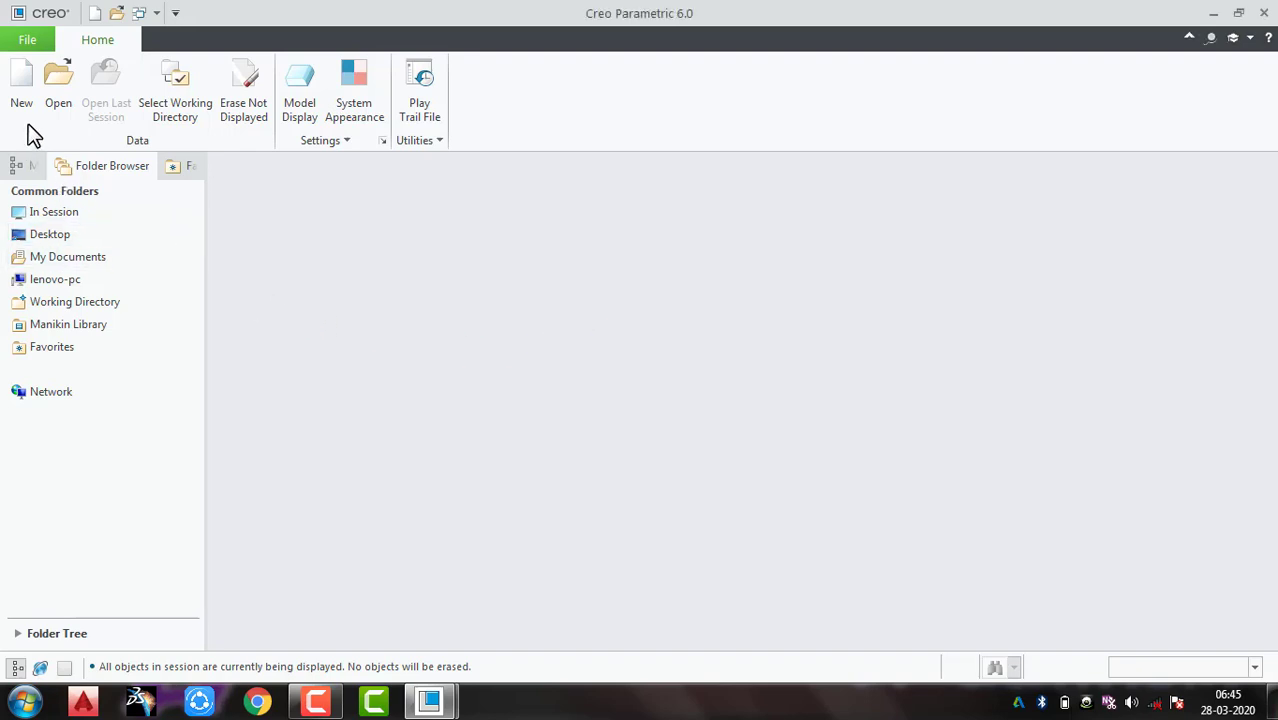
Step: Create a new file of type Sketch, keeping the suggested file name
{"action": "left_click", "coordinate": [22, 100]}
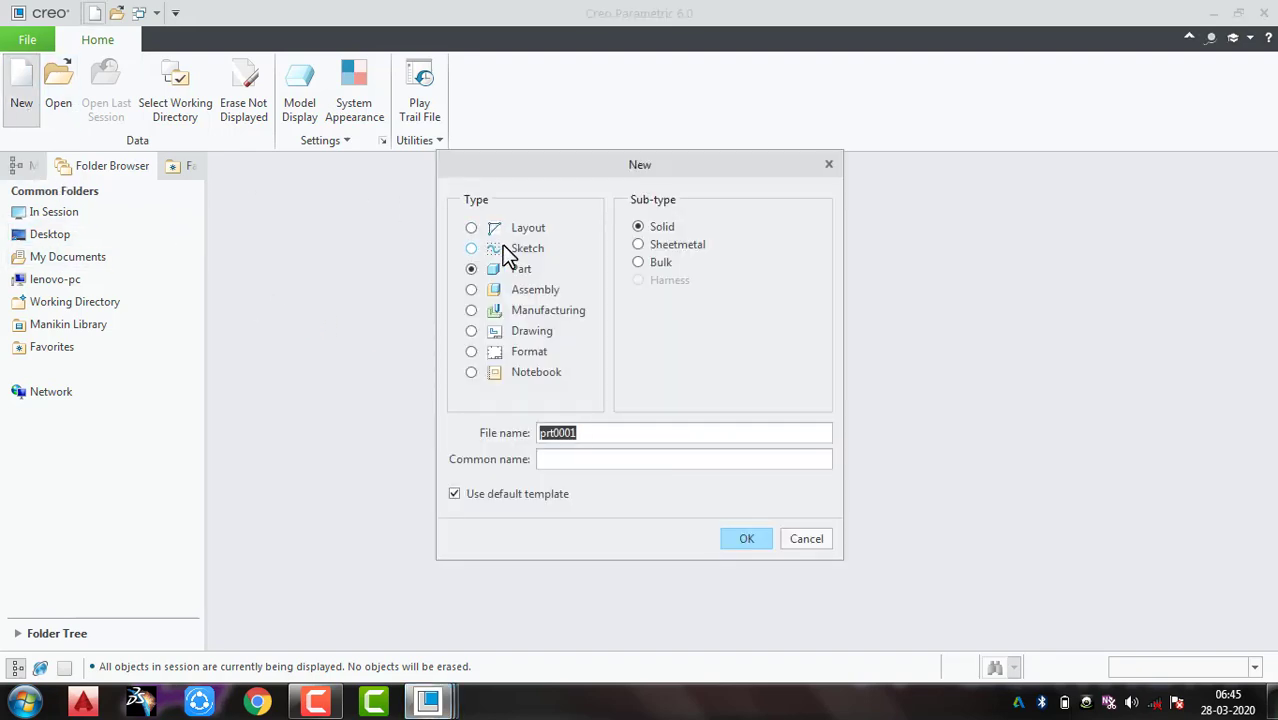
{"action": "left_click", "coordinate": [505, 248]}
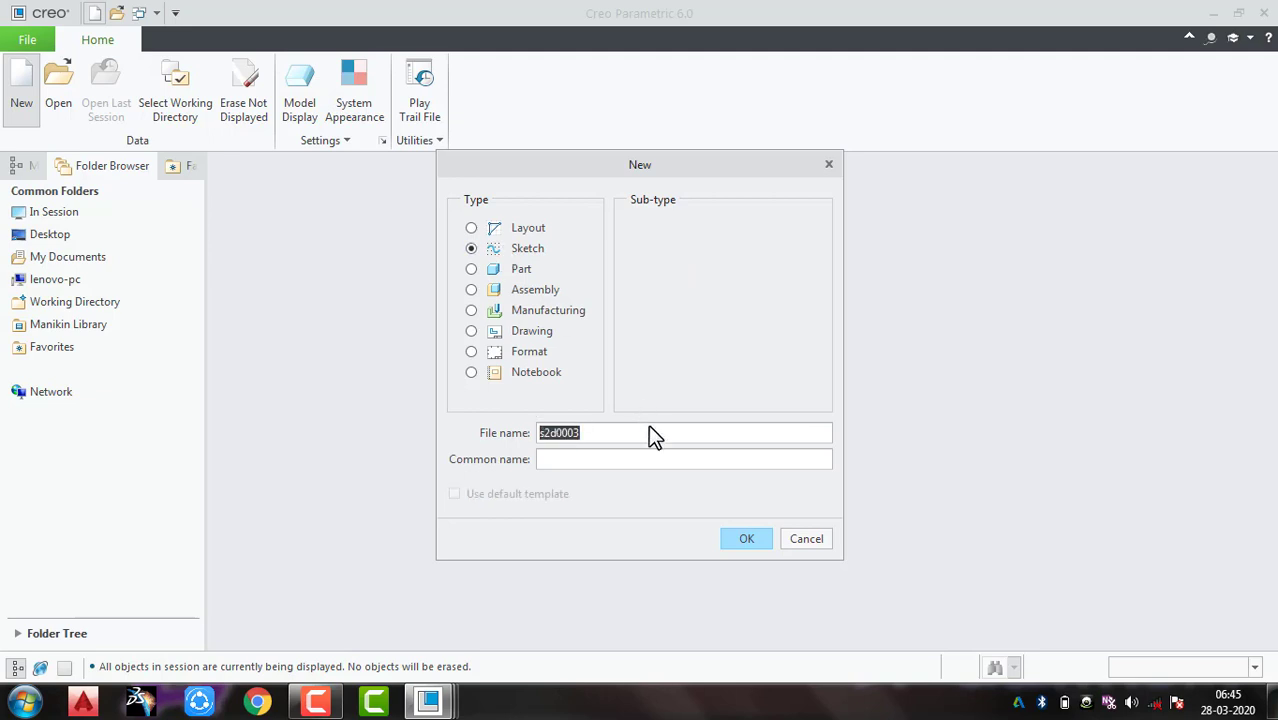
{"action": "left_click", "coordinate": [736, 540]}
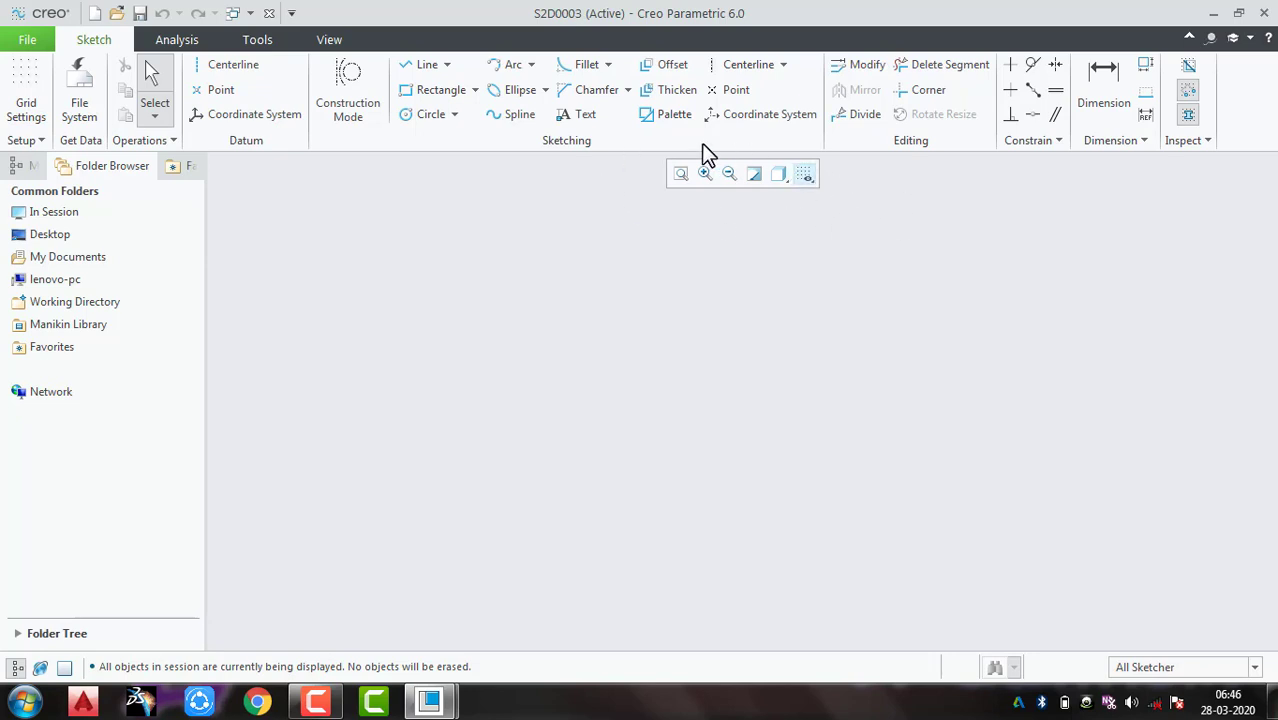
Step: Turn on the grid display in the sketch
{"action": "left_click", "coordinate": [806, 175]}
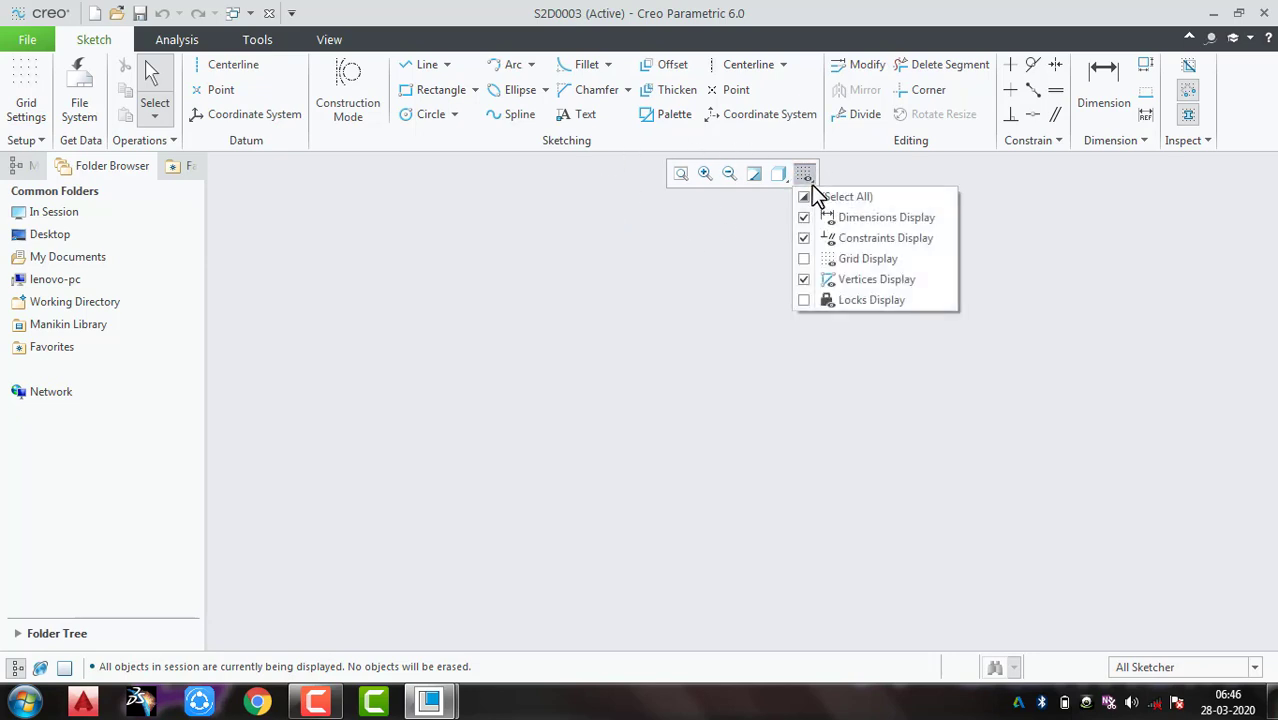
{"action": "left_click", "coordinate": [820, 262]}
{"action": "left_click", "coordinate": [579, 359]}
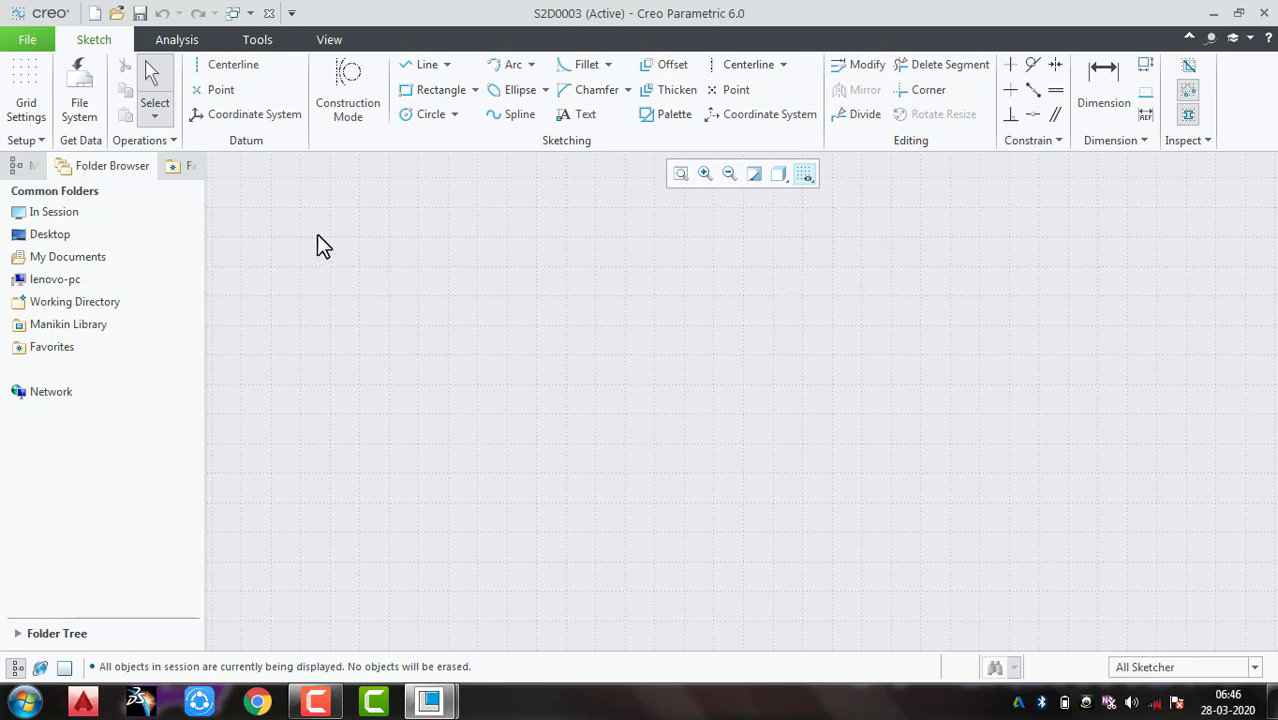
Step: Try the Polar grid type in the grid settings and return to Cartesian
{"action": "left_click", "coordinate": [28, 106]}
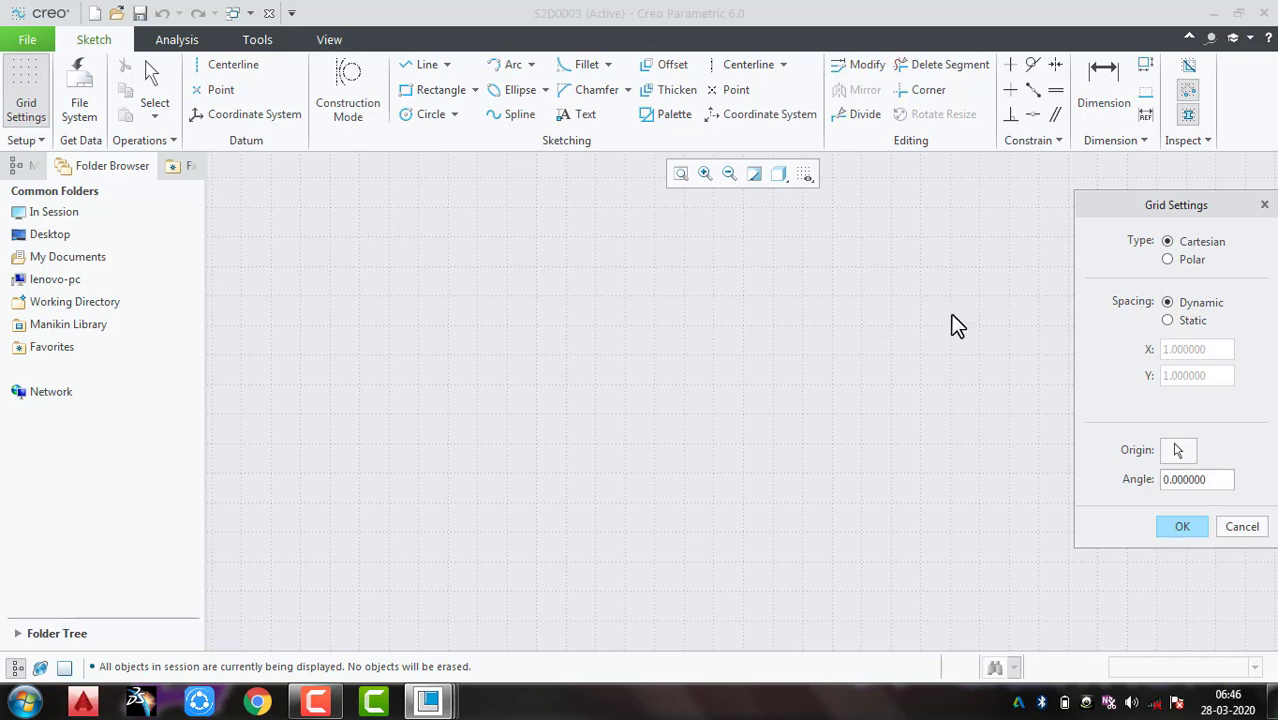
{"action": "left_click", "coordinate": [1178, 261]}
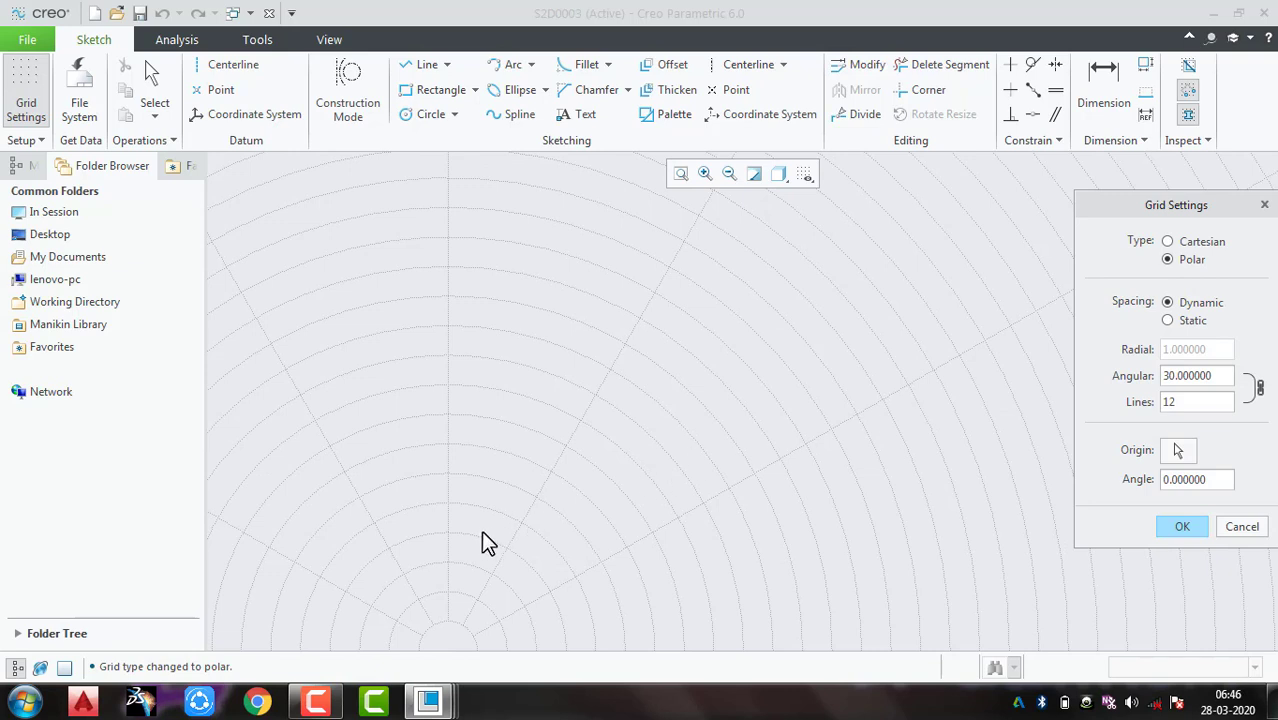
{"action": "middle_click_drag", "start_coordinate": [511, 463], "coordinate": [599, 340], "text": "ctrl"}
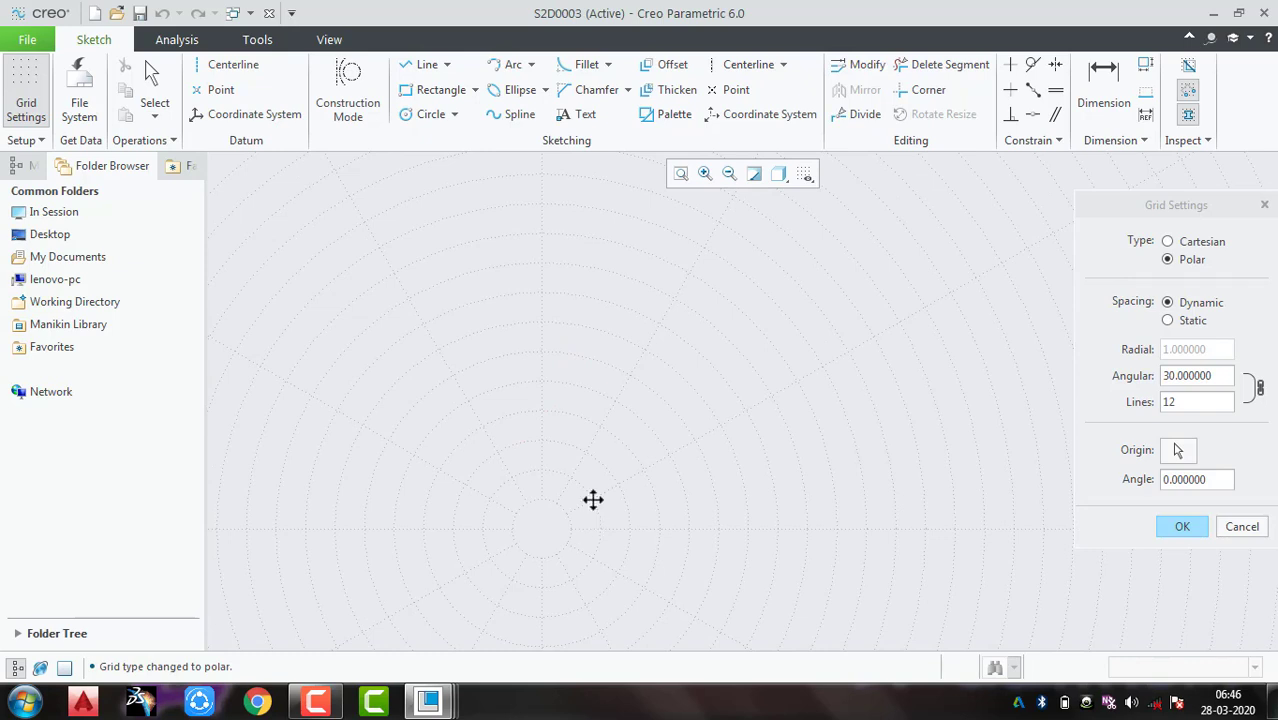
{"action": "middle_click_drag", "start_coordinate": [585, 510], "coordinate": [656, 358], "text": "ctrl"}
{"action": "left_click", "coordinate": [1200, 242]}
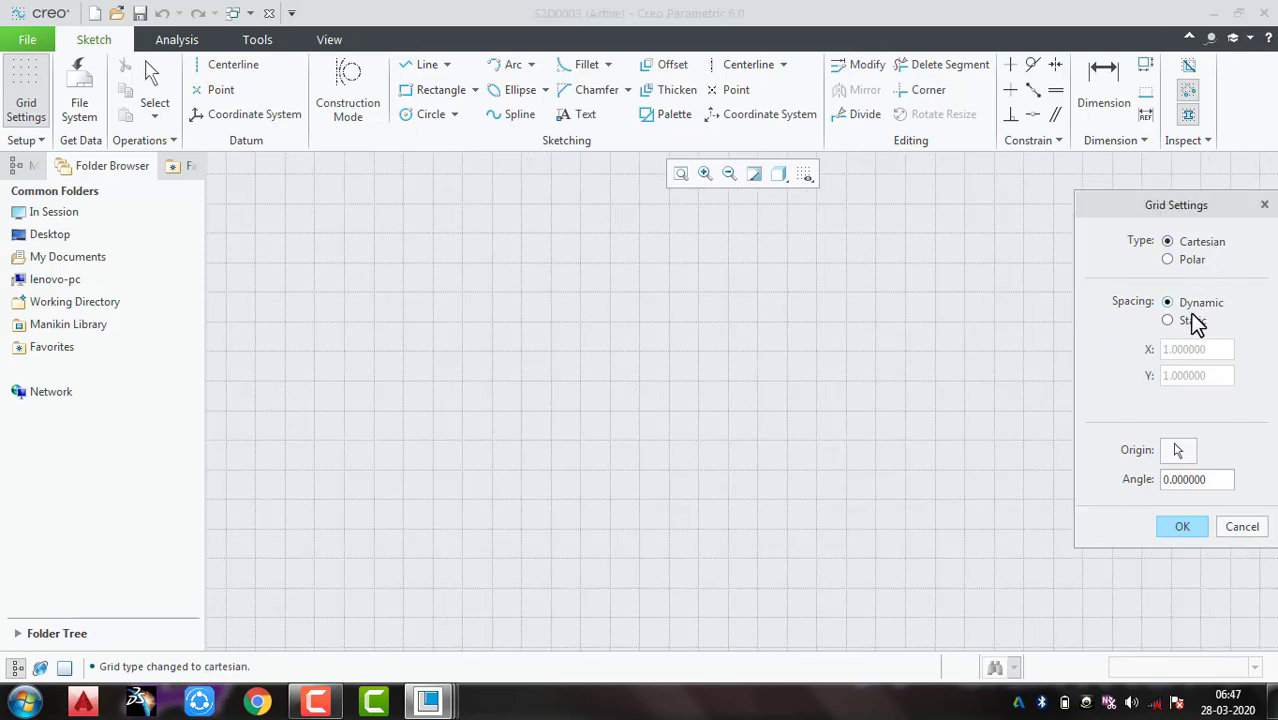
Step: Switch the Cartesian grid to Static spacing with X set to 10 and Y to 5
{"action": "left_click", "coordinate": [1190, 323]}
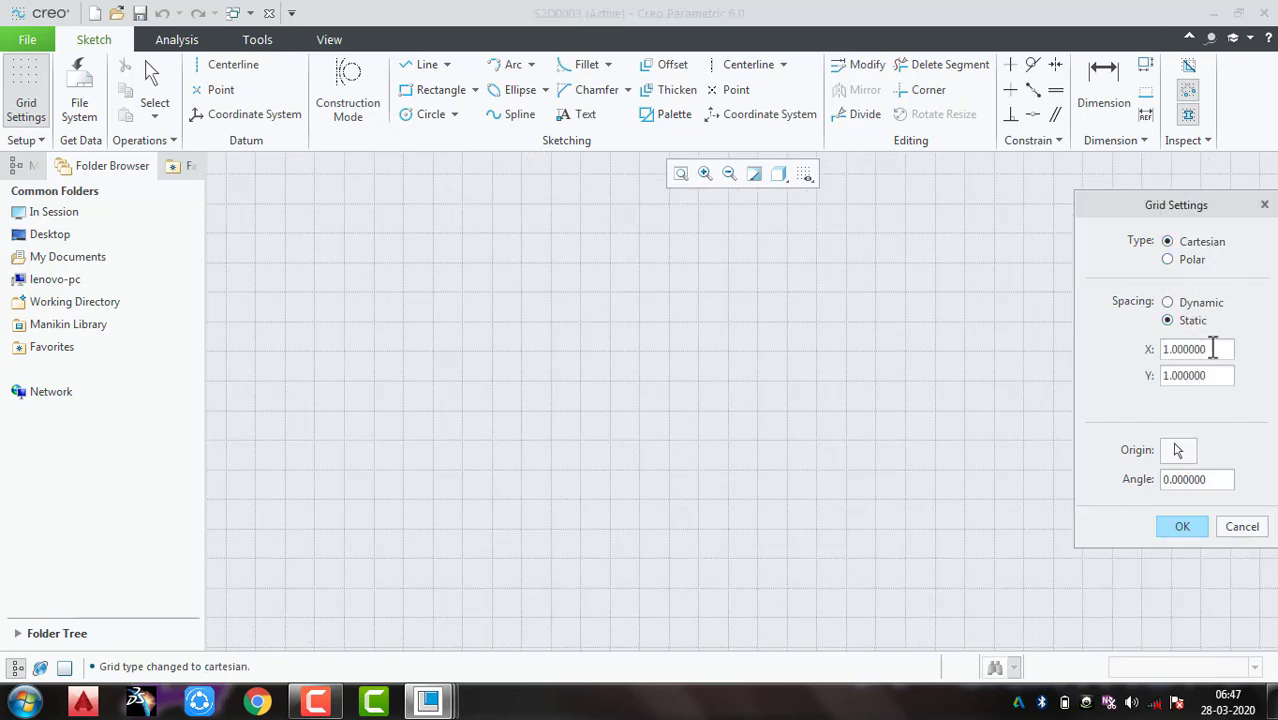
{"action": "double_click", "coordinate": [1212, 348]}
{"action": "type", "text": "10"}
{"action": "key", "text": "Return"}
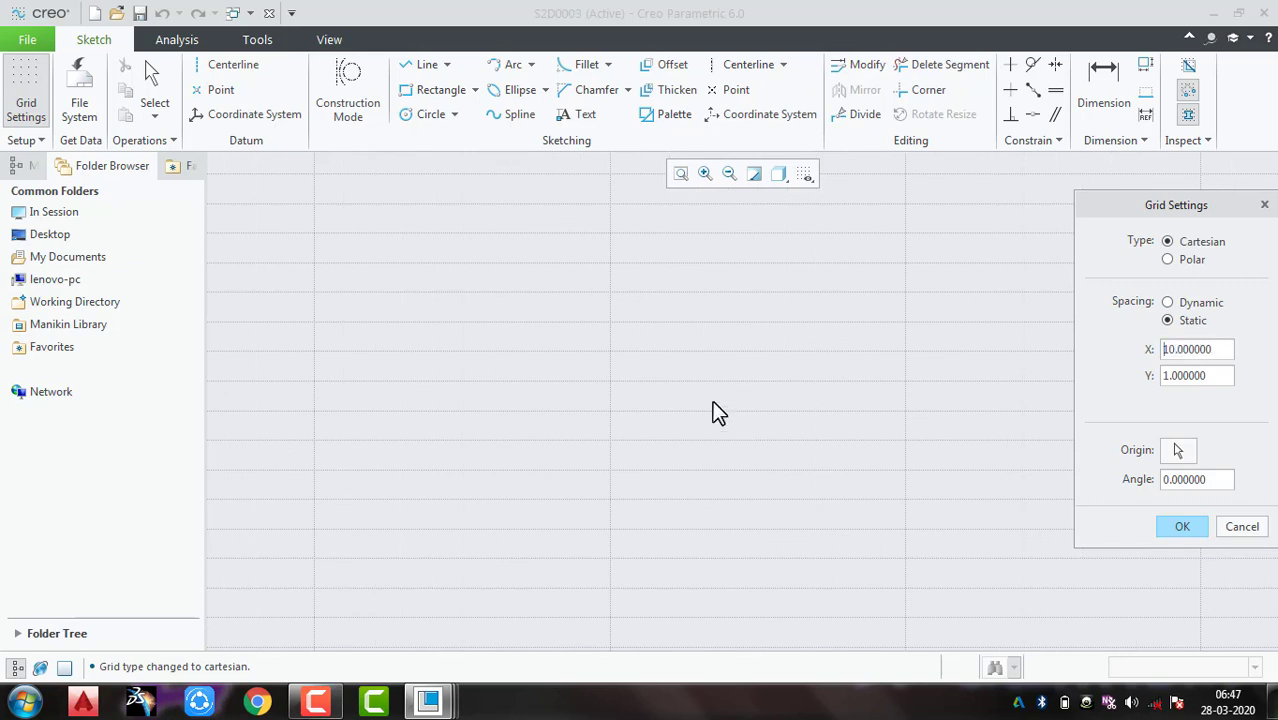
{"action": "double_click", "coordinate": [1228, 376]}
{"action": "type", "text": "5"}
{"action": "key", "text": "Return"}
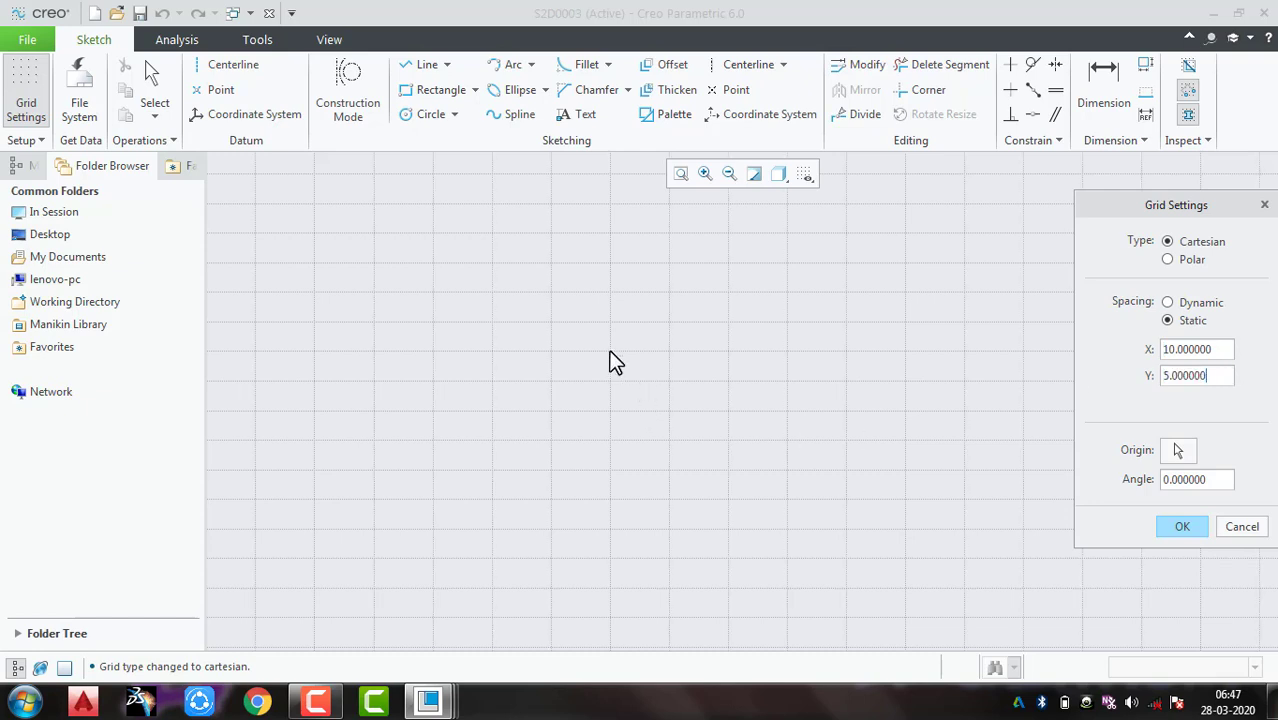
Step: Set the static grid spacing to 1 in both X and Y
{"action": "double_click", "coordinate": [1226, 348]}
{"action": "type", "text": "1"}
{"action": "key", "text": "Return"}
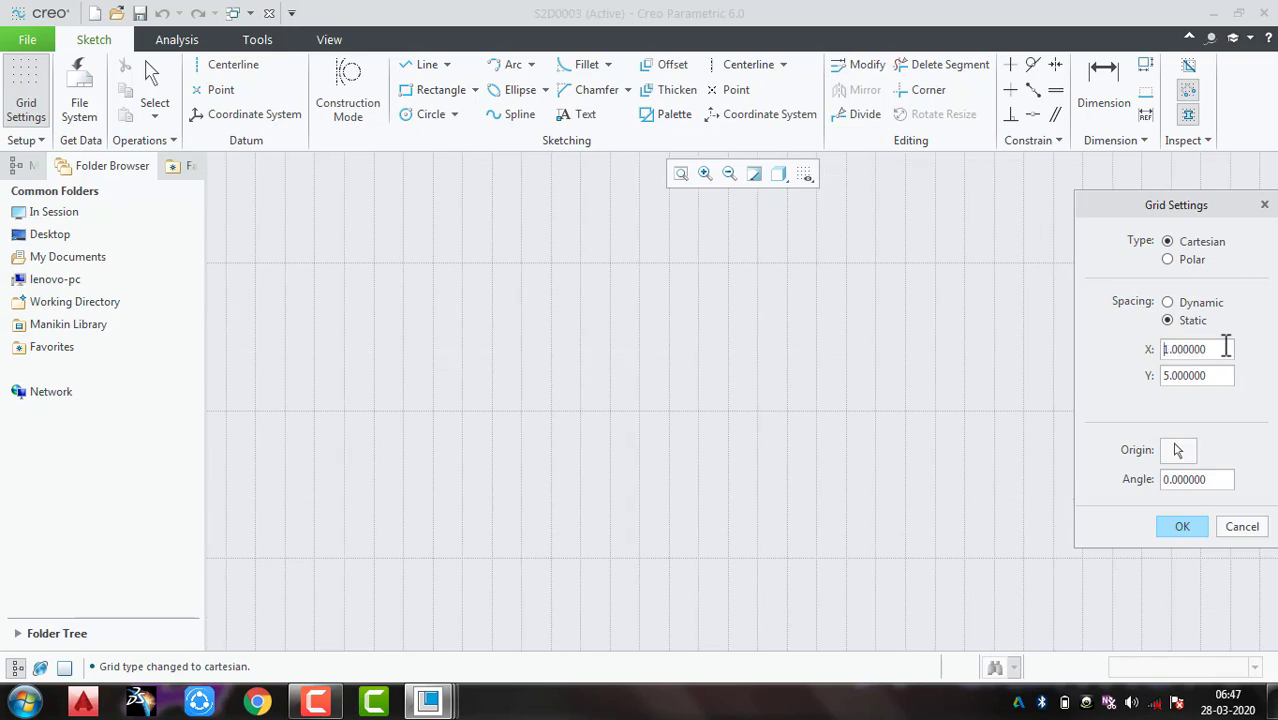
{"action": "double_click", "coordinate": [1222, 381]}
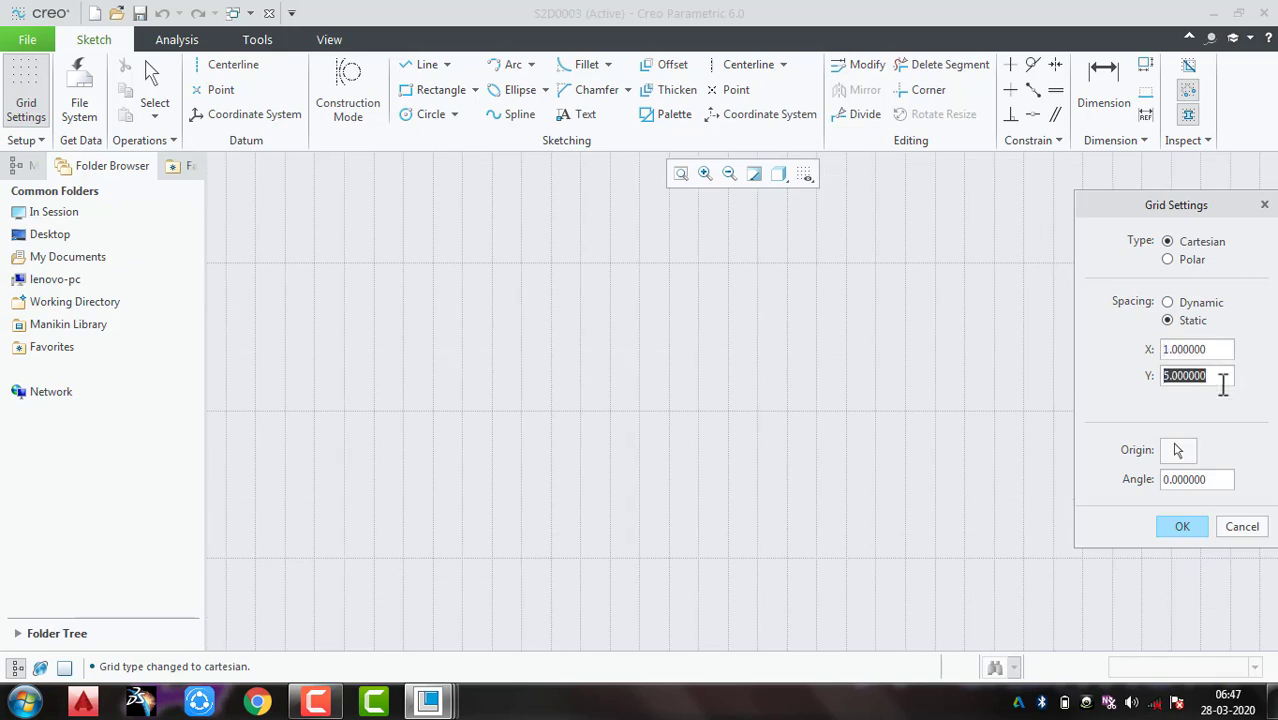
{"action": "type", "text": "1"}
{"action": "key", "text": "Return"}
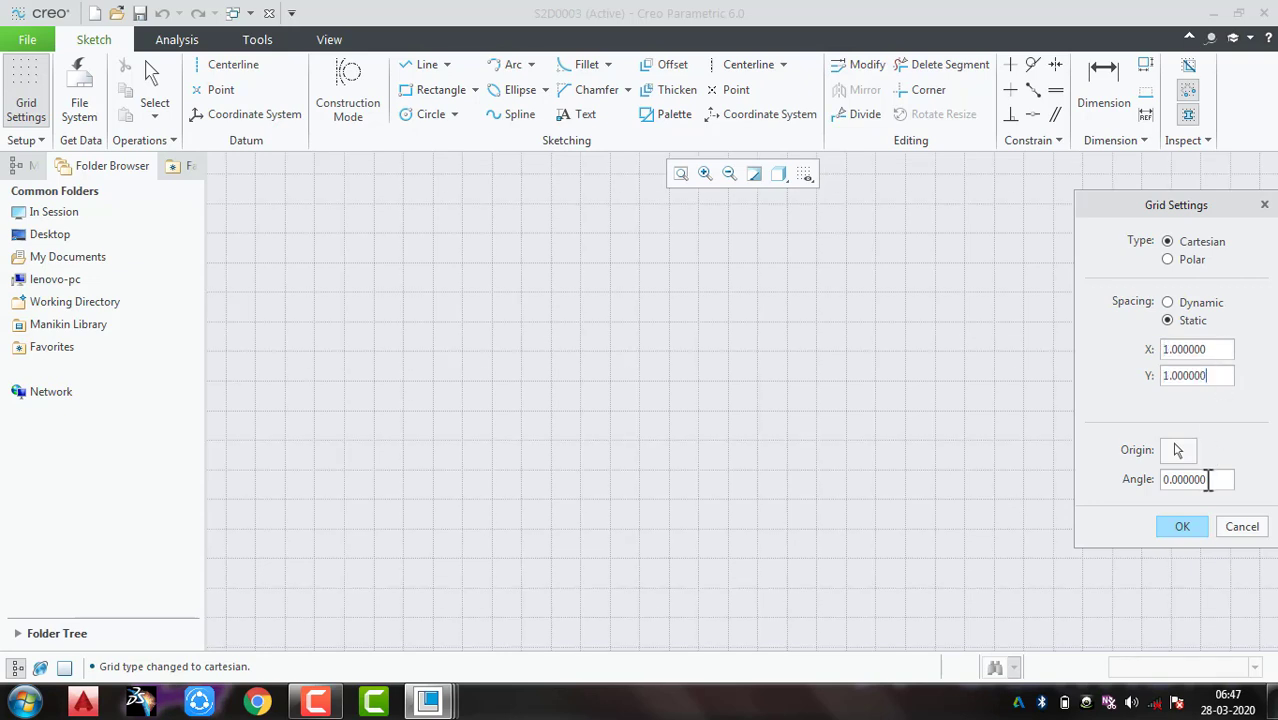
Step: Try a grid angle of 30 degrees and set the angle back to 0
{"action": "double_click", "coordinate": [1208, 480]}
{"action": "type", "text": "30"}
{"action": "key", "text": "Return"}
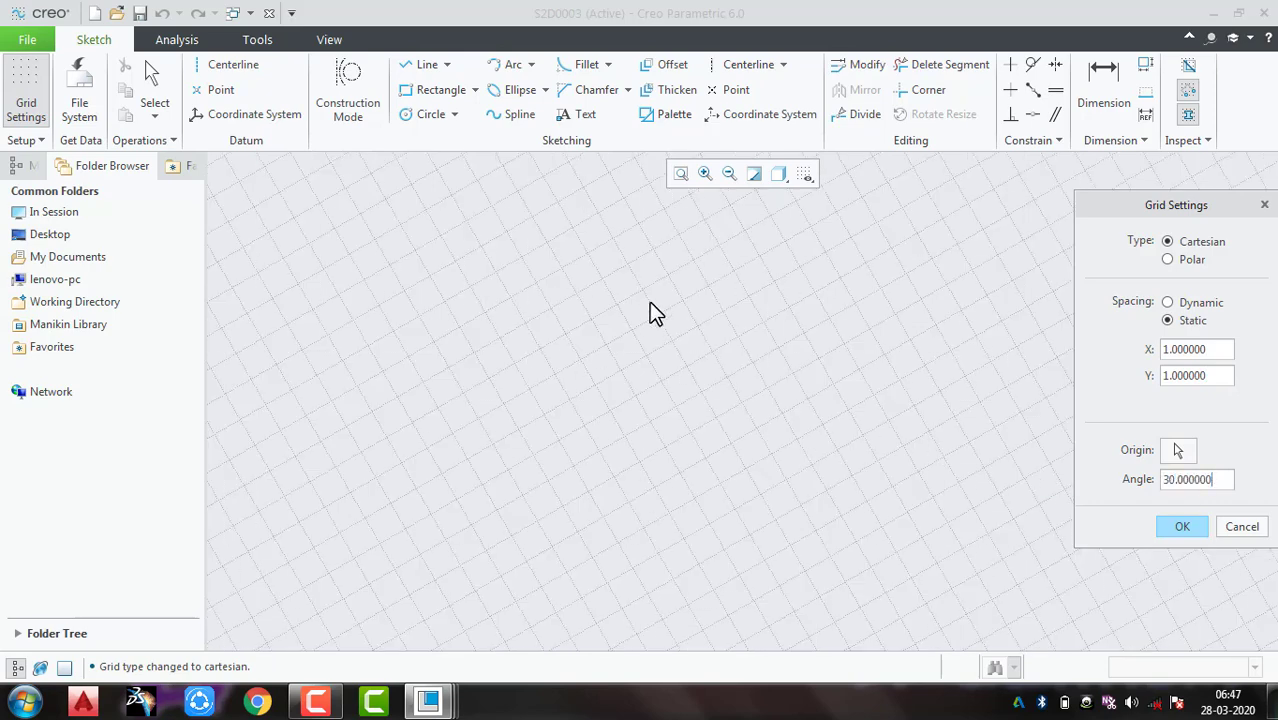
{"action": "double_click", "coordinate": [1225, 479]}
{"action": "type", "text": "0"}
{"action": "key", "text": "Return"}
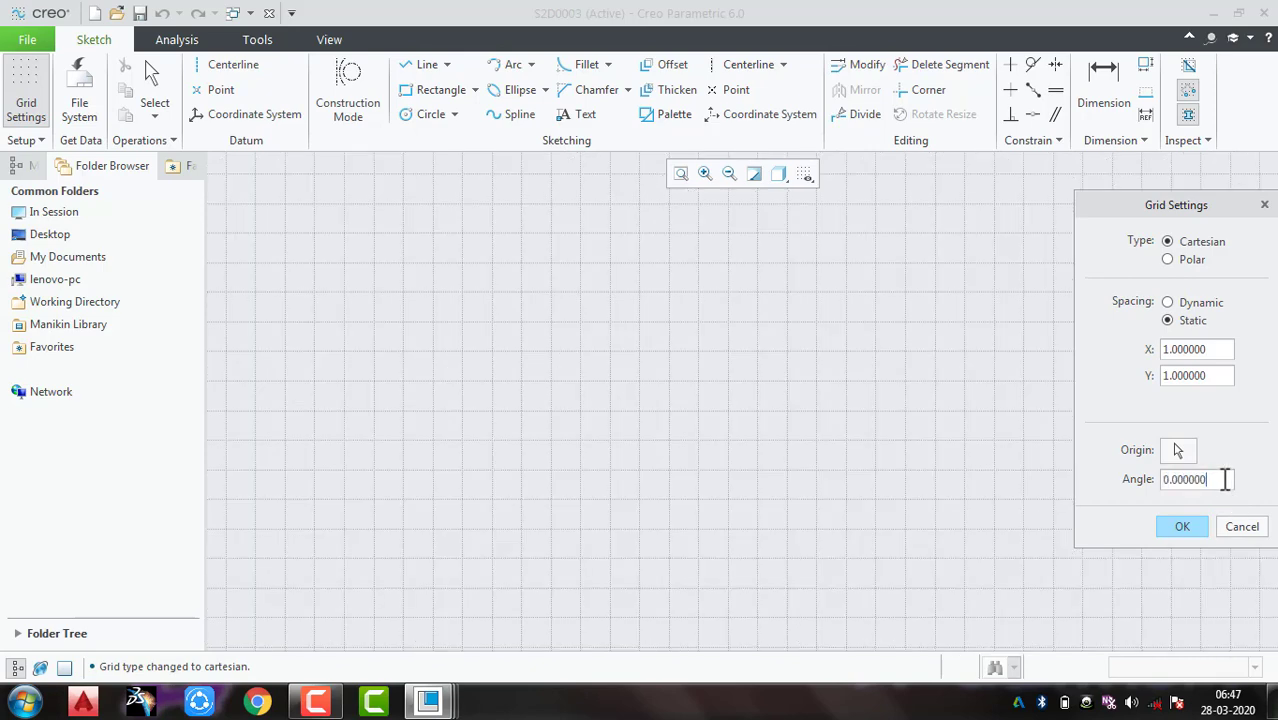
Step: Switch to a Polar grid with Dynamic spacing and set the number of lines to 10
{"action": "left_click", "coordinate": [1166, 256]}
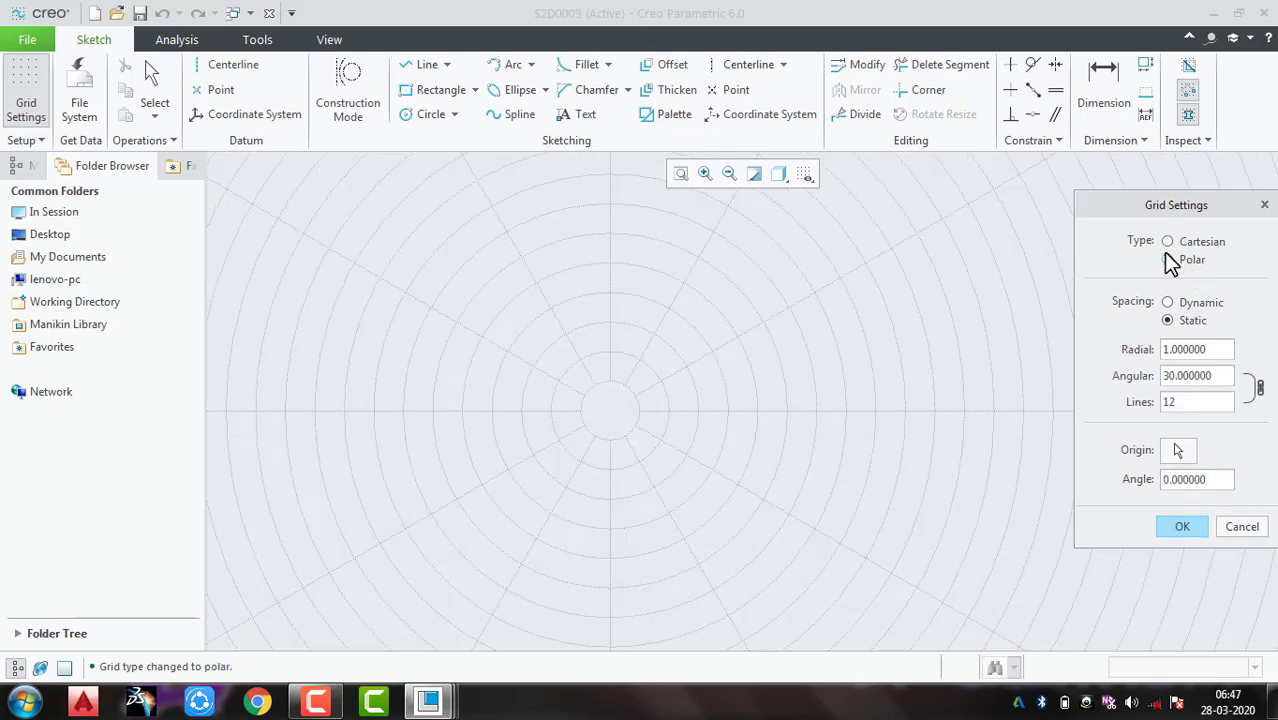
{"action": "left_click", "coordinate": [1182, 304]}
{"action": "left_click", "coordinate": [1181, 322]}
{"action": "left_click", "coordinate": [1184, 302]}
{"action": "double_click", "coordinate": [1200, 401]}
{"action": "type", "text": "10"}
{"action": "key", "text": "Return"}
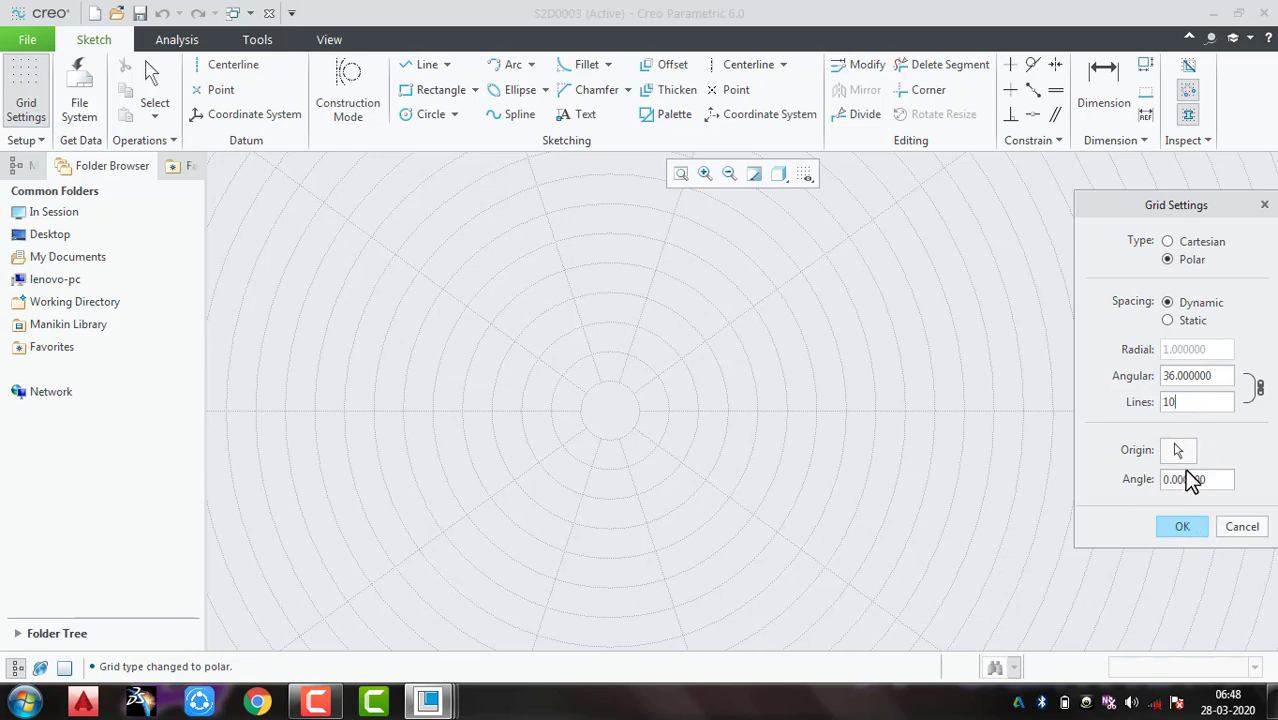
Step: Change the grid type back to Cartesian, accept the grid settings and turn off the grid display
{"action": "left_click", "coordinate": [1180, 242]}
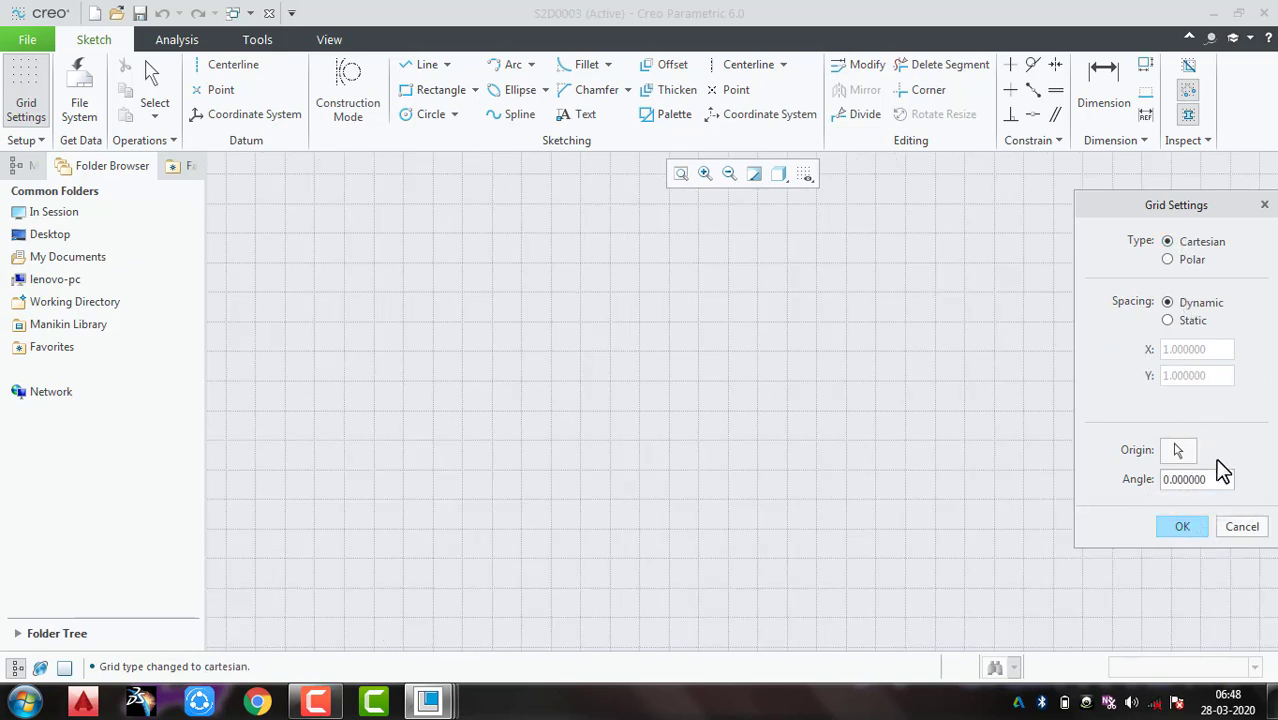
{"action": "left_click", "coordinate": [1180, 524]}
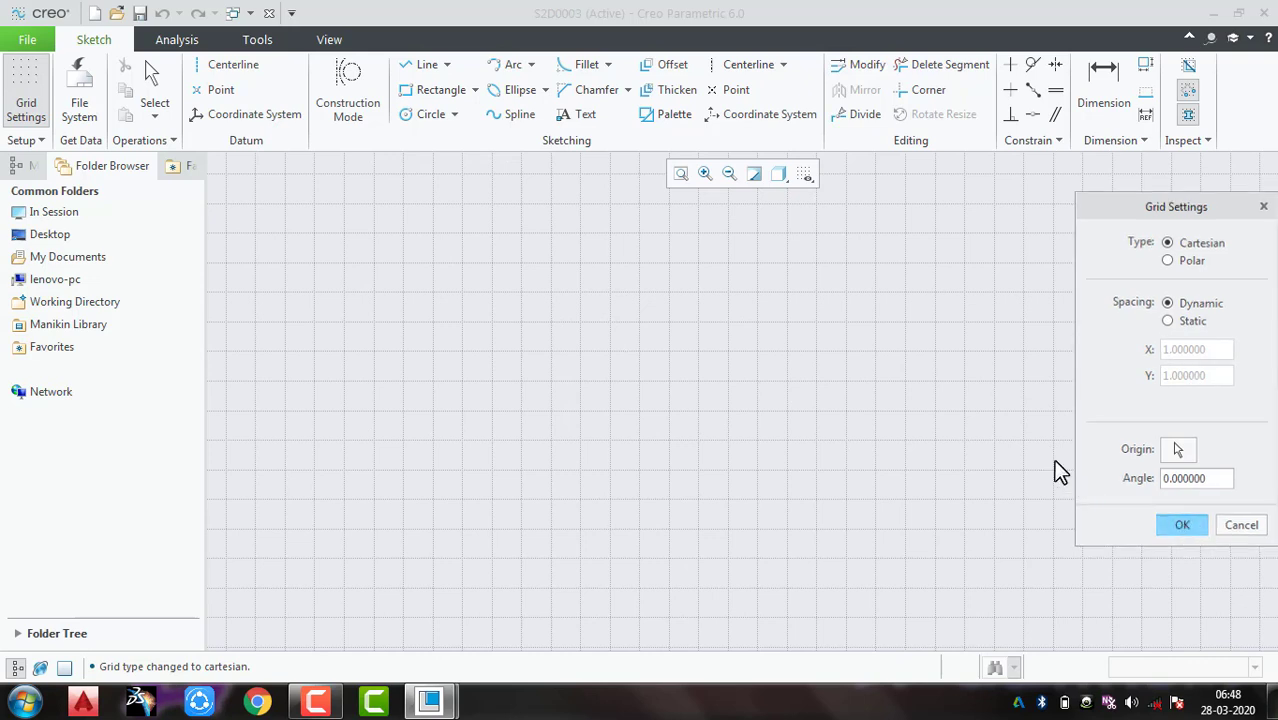
{"action": "left_click", "coordinate": [801, 178]}
{"action": "left_click", "coordinate": [833, 263]}
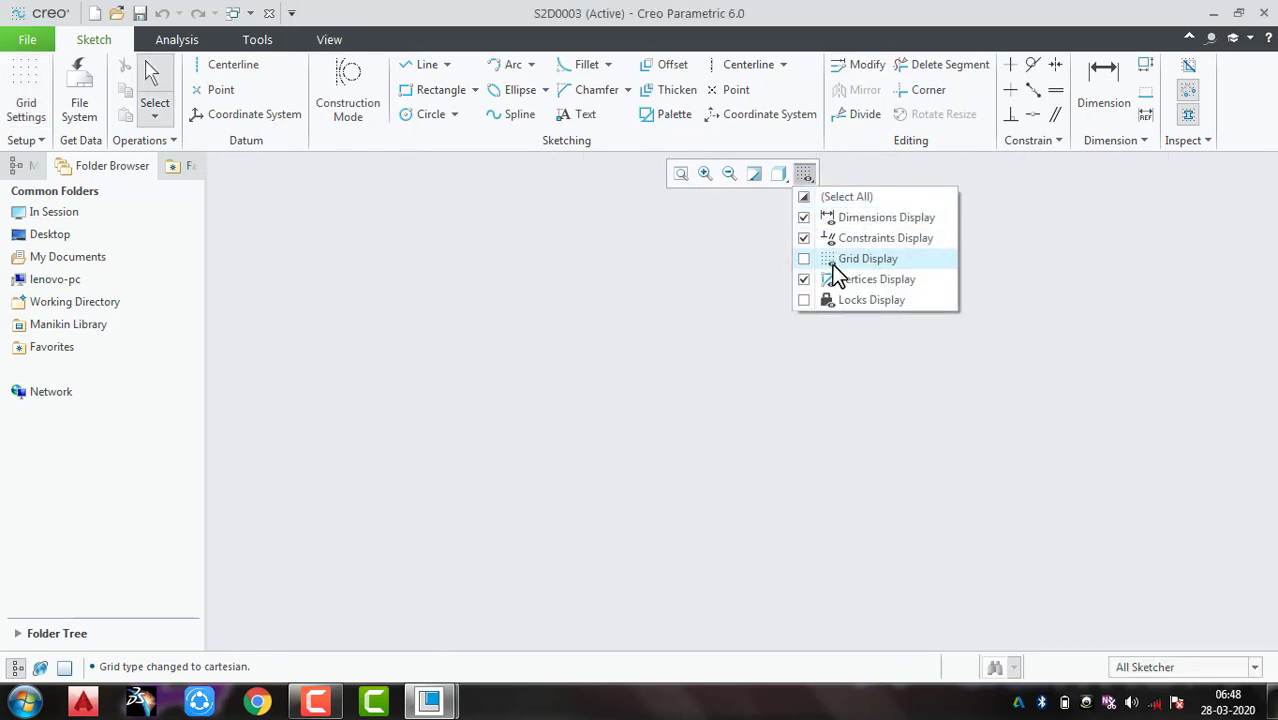
{"action": "left_click", "coordinate": [866, 393]}
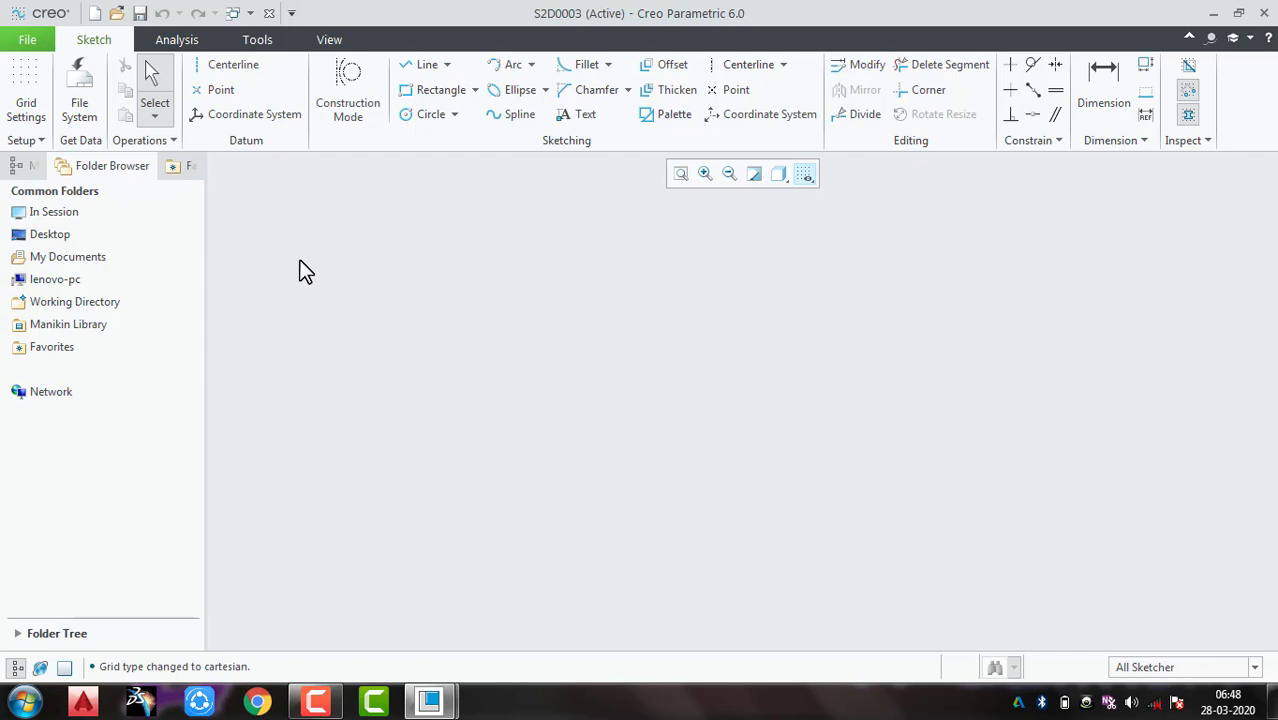
Step: Start importing a drawing from the file system and browse to the cad diagrams folder on the D: drive
{"action": "left_click", "coordinate": [91, 94]}
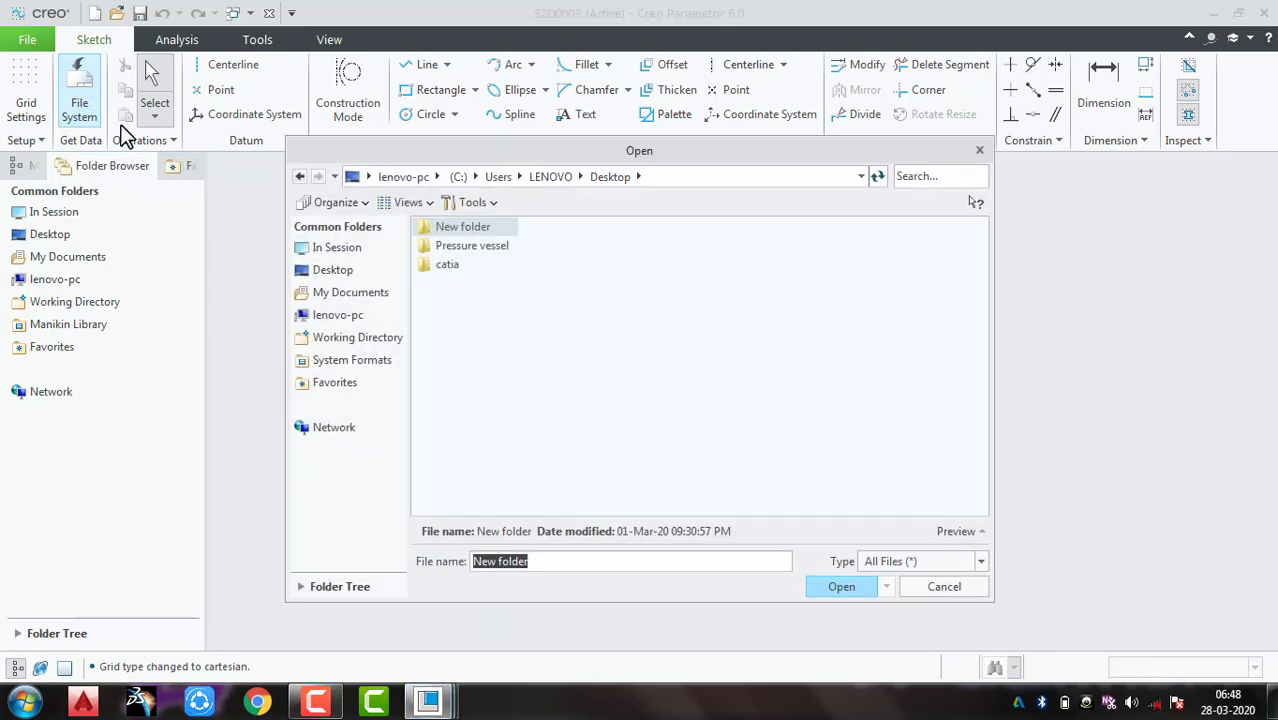
{"action": "left_click", "coordinate": [300, 177]}
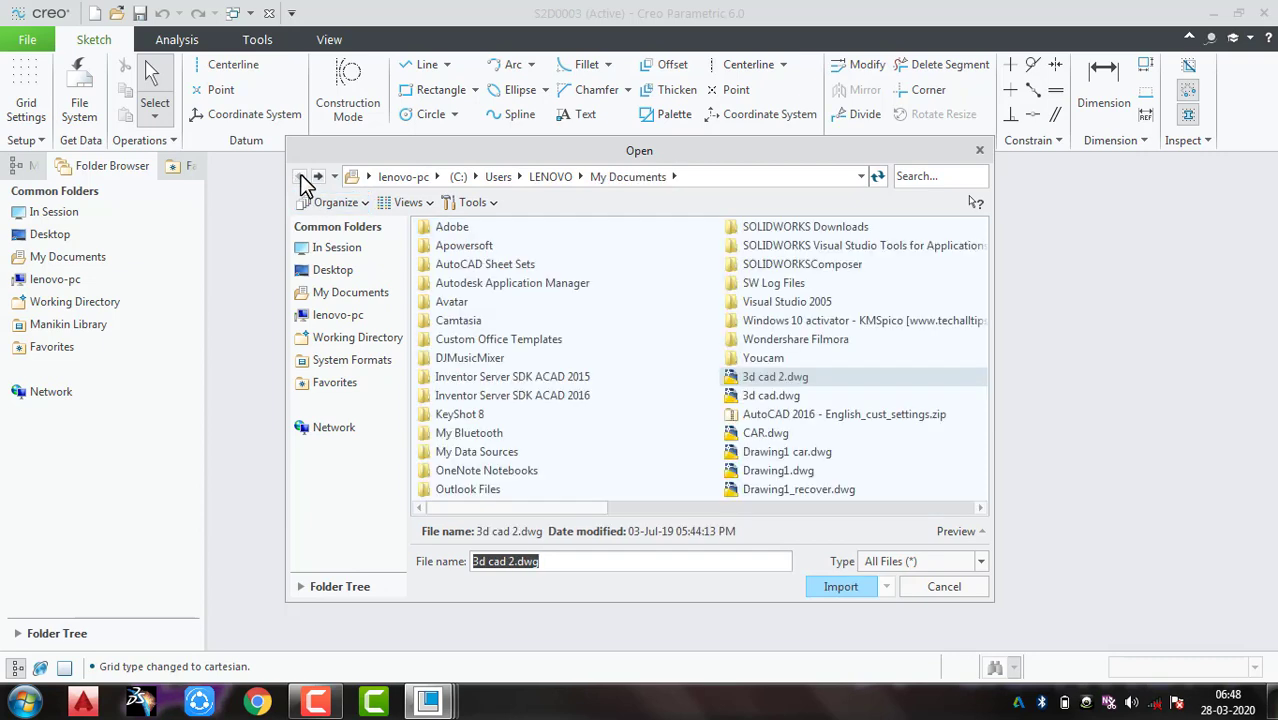
{"action": "left_click", "coordinate": [420, 178]}
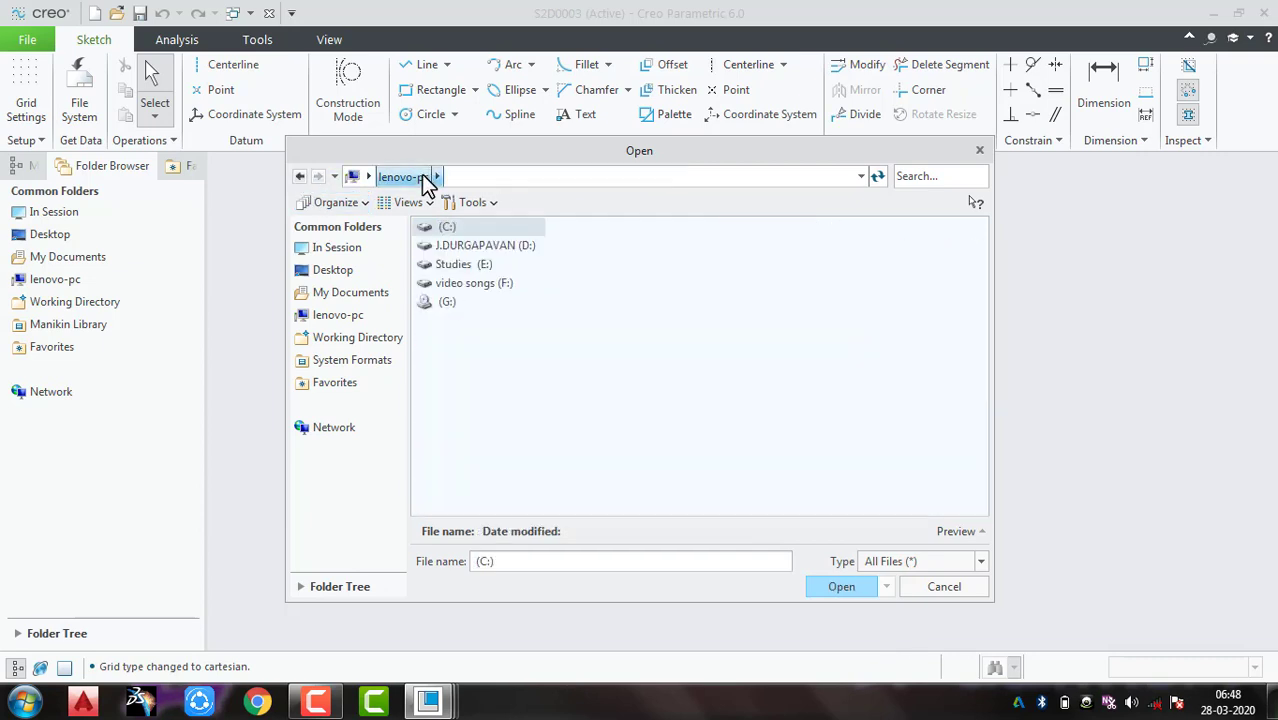
{"action": "double_click", "coordinate": [473, 250]}
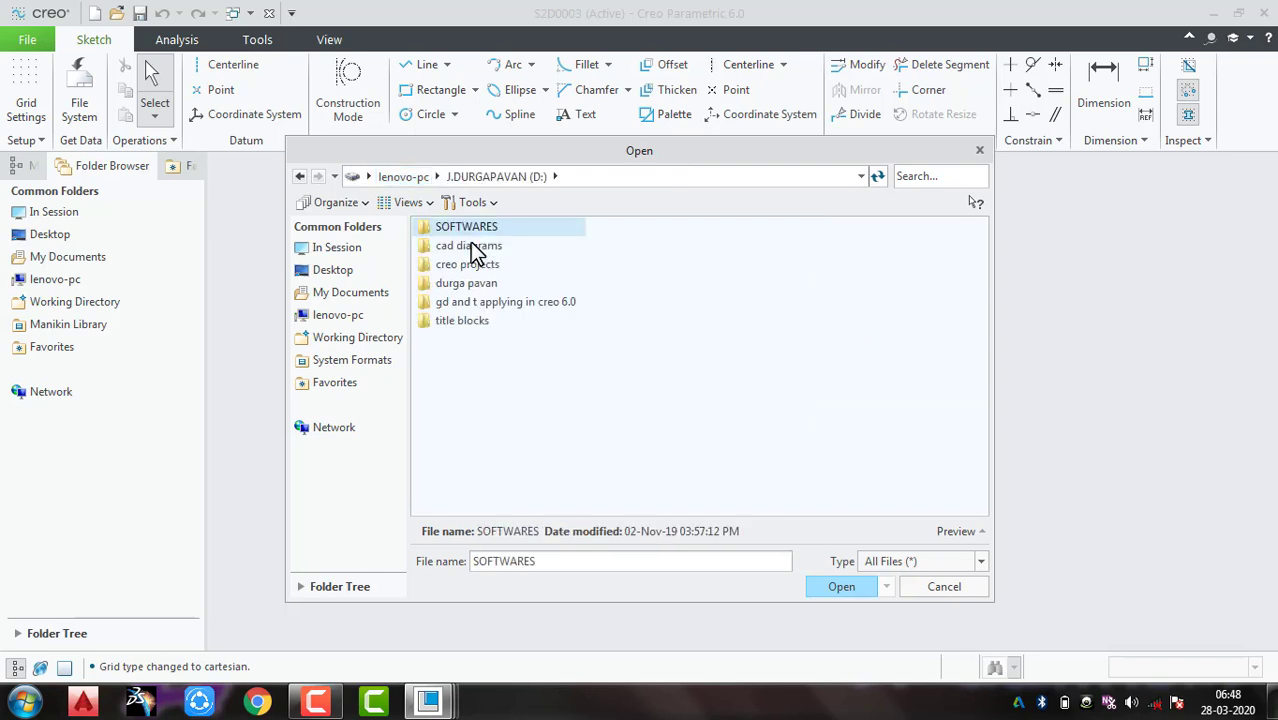
{"action": "double_click", "coordinate": [475, 253]}
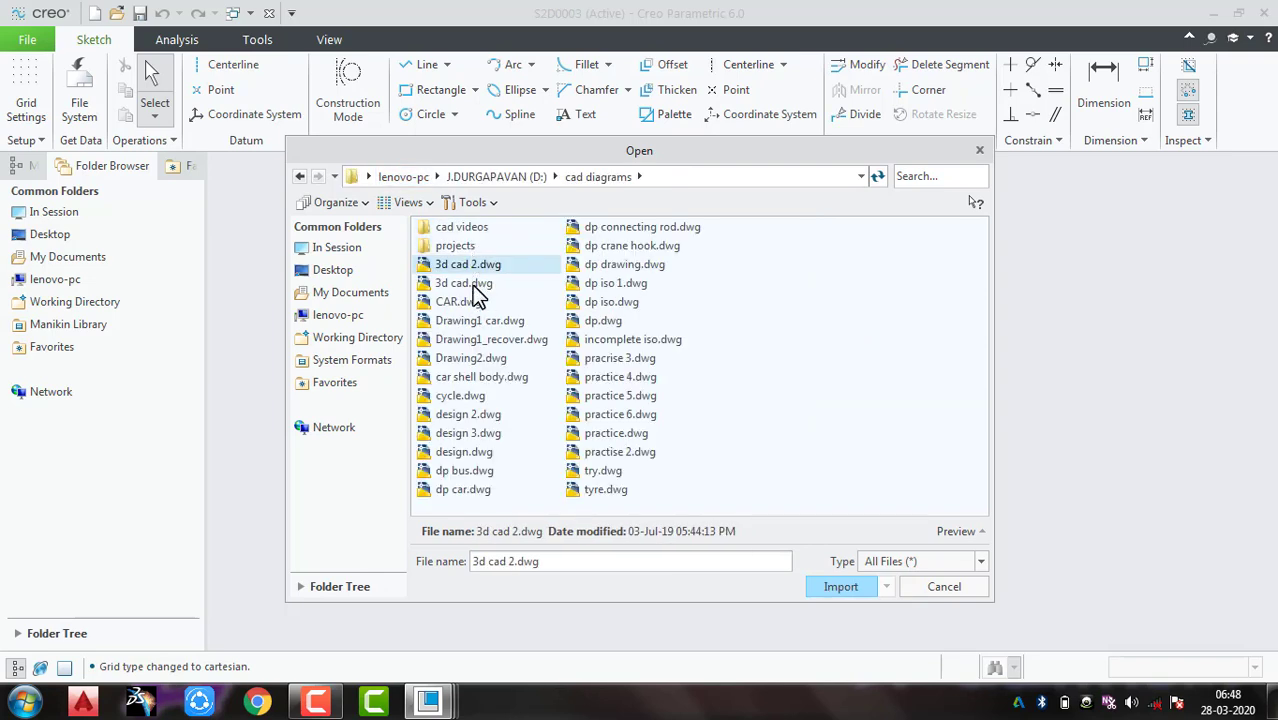
Step: Choose dp.dwg with the file preview shown, import it and place the drawing near the middle of the sketch
{"action": "left_click", "coordinate": [476, 286]}
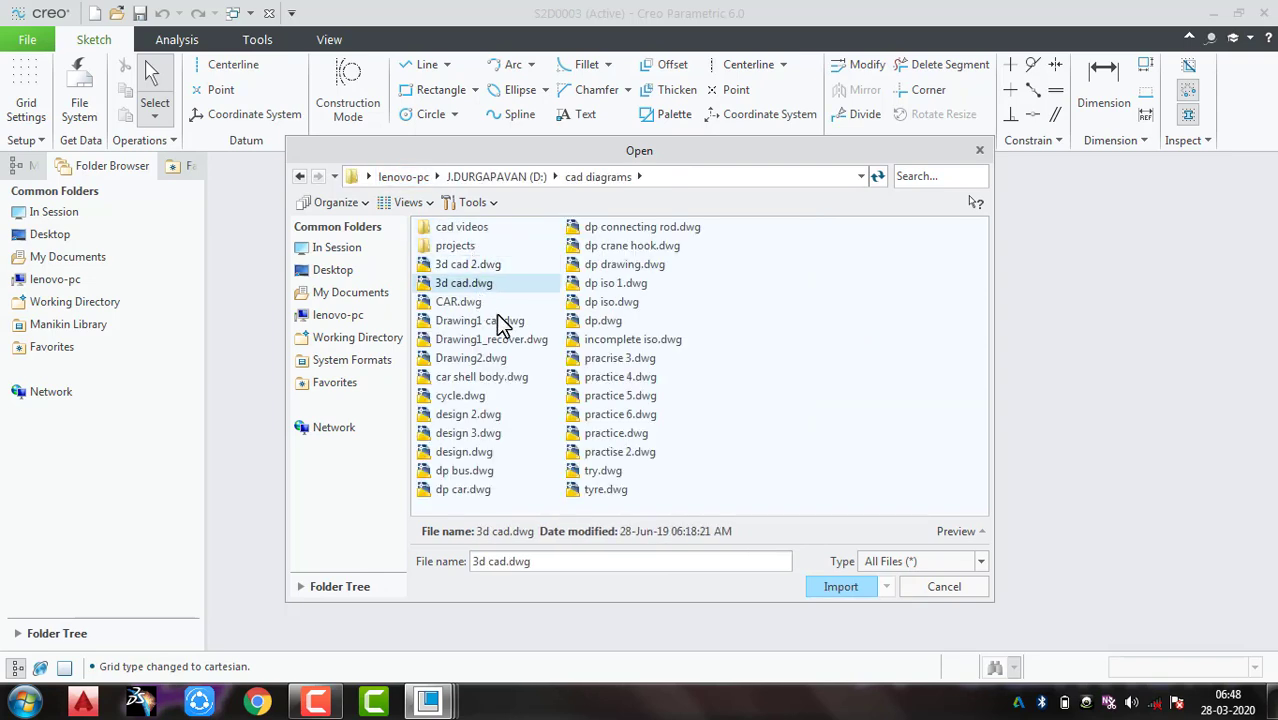
{"action": "left_click", "coordinate": [608, 302]}
{"action": "left_click", "coordinate": [598, 321]}
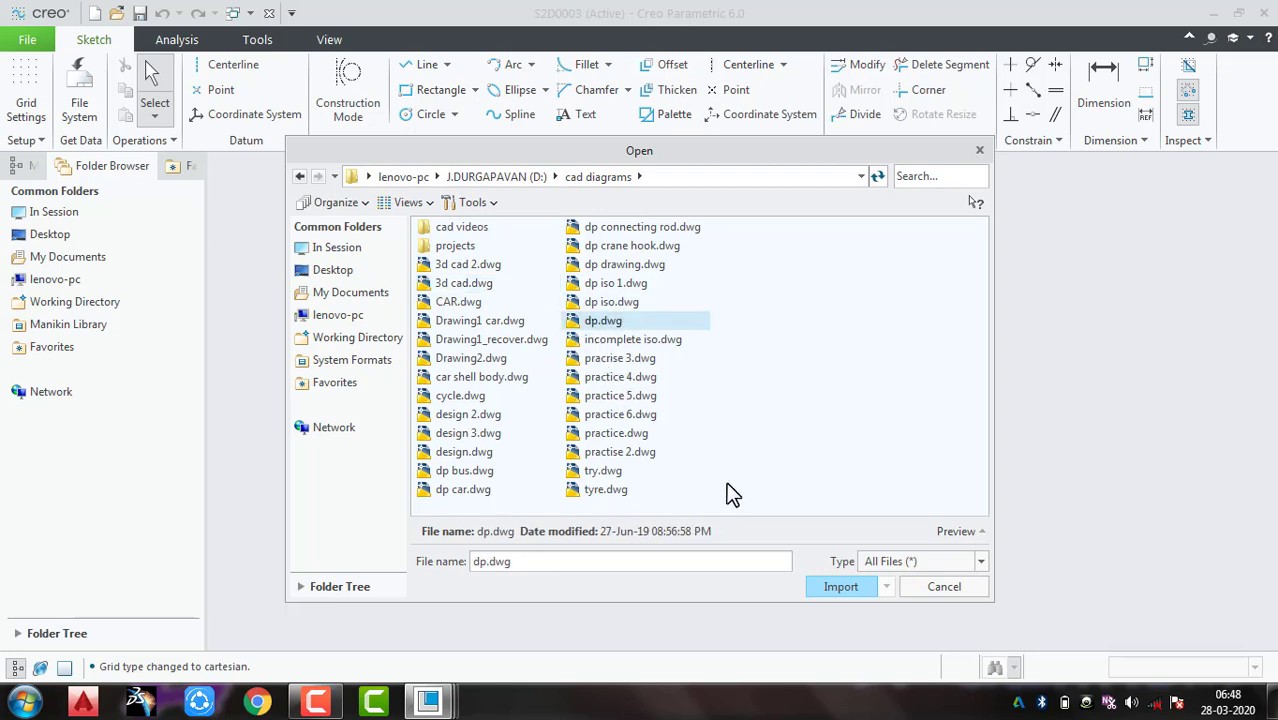
{"action": "left_click", "coordinate": [930, 531]}
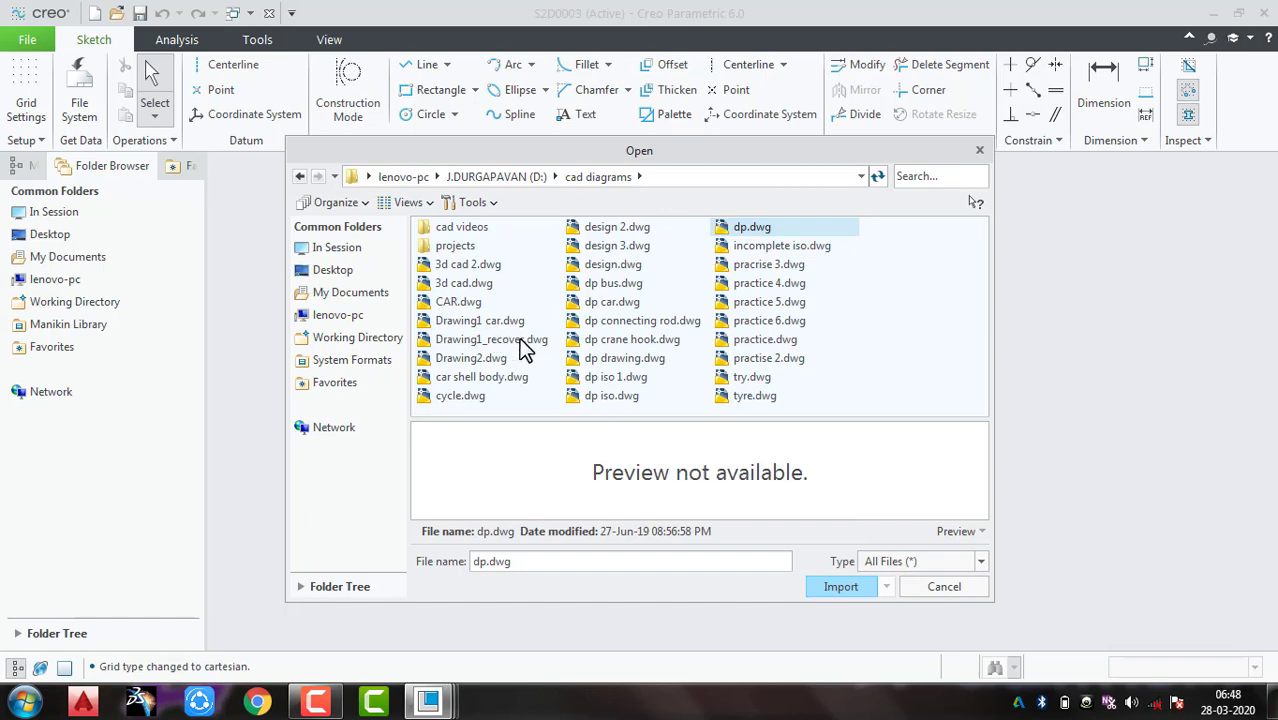
{"action": "left_click", "coordinate": [841, 584]}
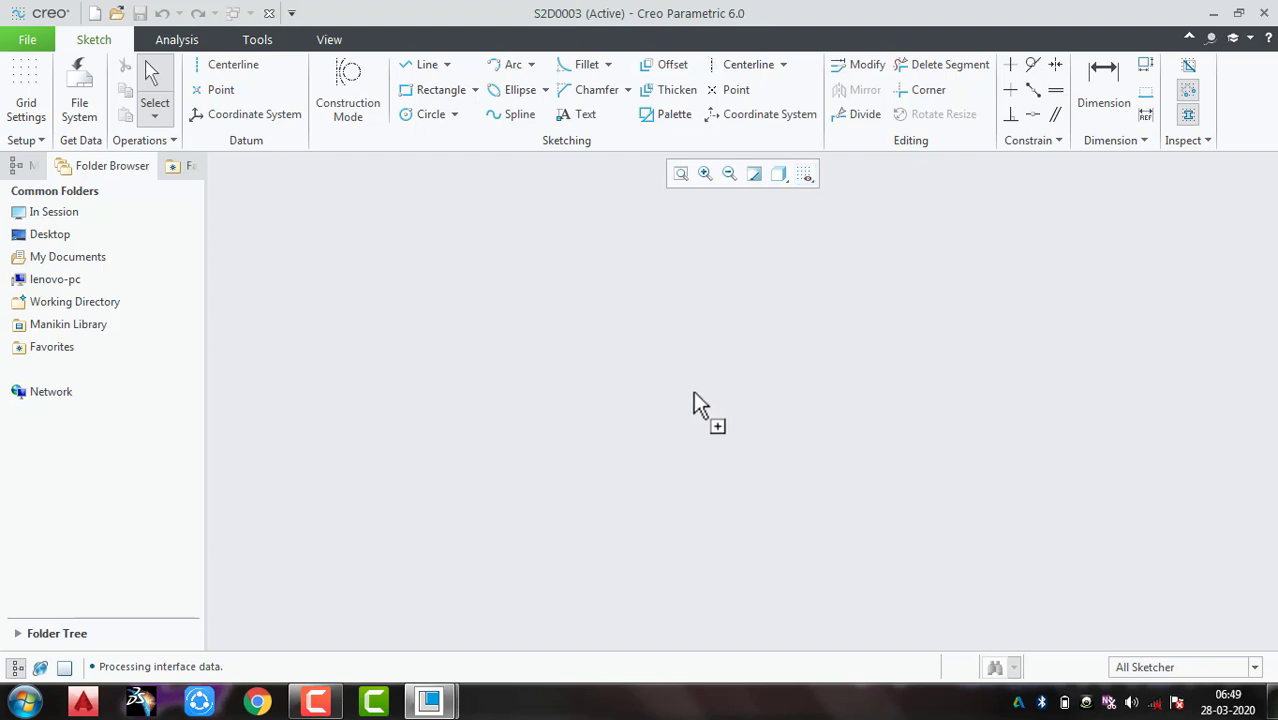
{"action": "left_click", "coordinate": [693, 392]}
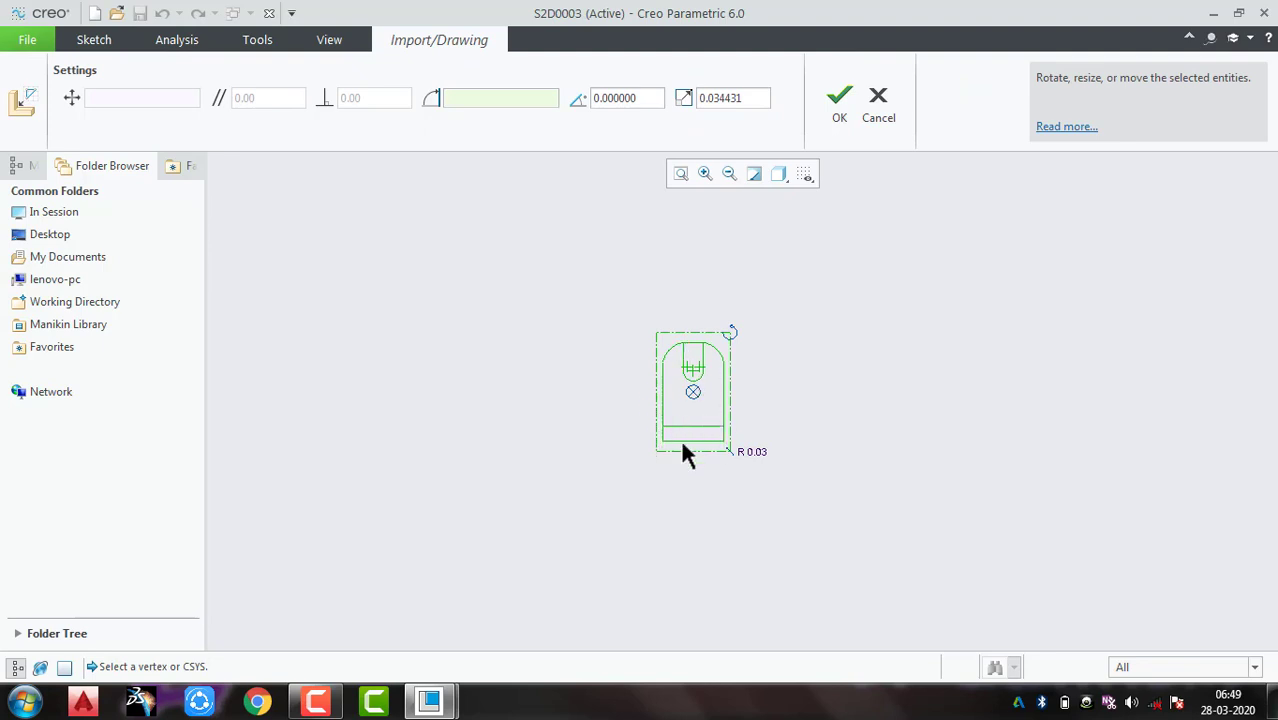
Step: Scale the imported drawing to about 0.064, rotate it to about -6.2 degrees and accept the placement
{"action": "mouse_move", "coordinate": [731, 453]}
{"action": "left_mouse_down"}
{"action": "mouse_move", "coordinate": [831, 558]}
{"action": "mouse_move", "coordinate": [747, 462]}
{"action": "mouse_move", "coordinate": [780, 502]}
{"action": "left_mouse_up"}
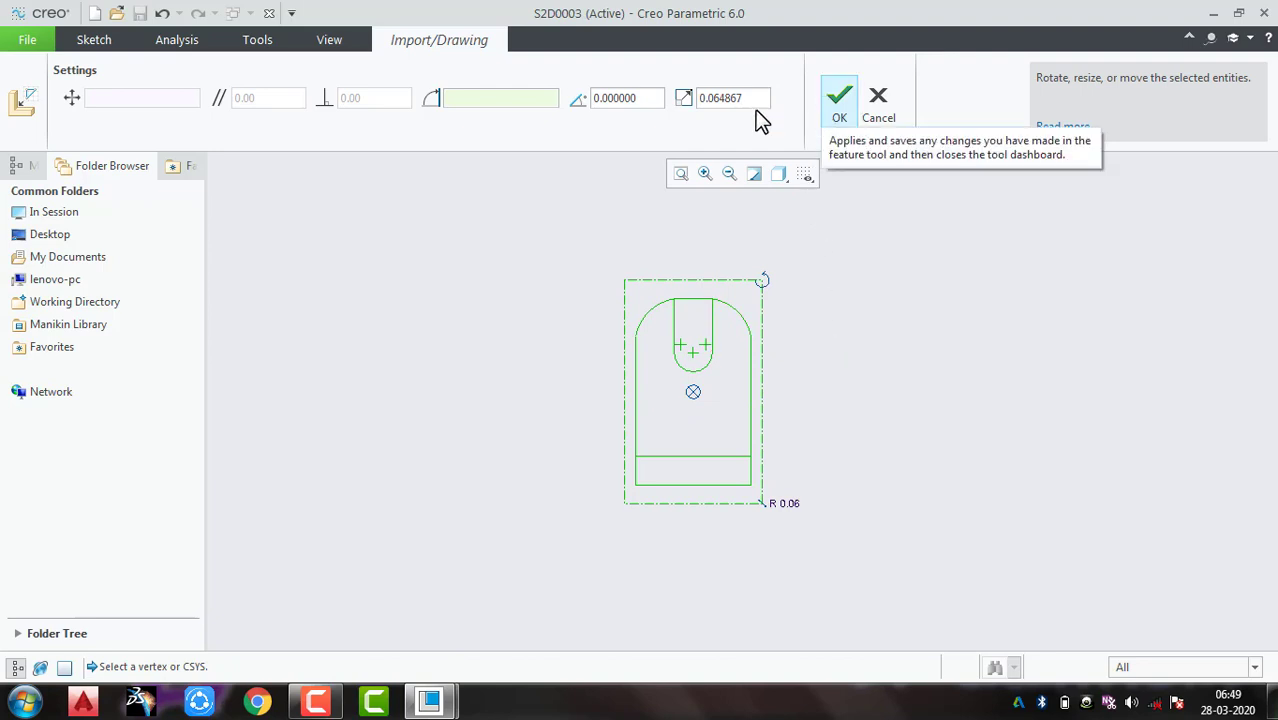
{"action": "double_click", "coordinate": [645, 98]}
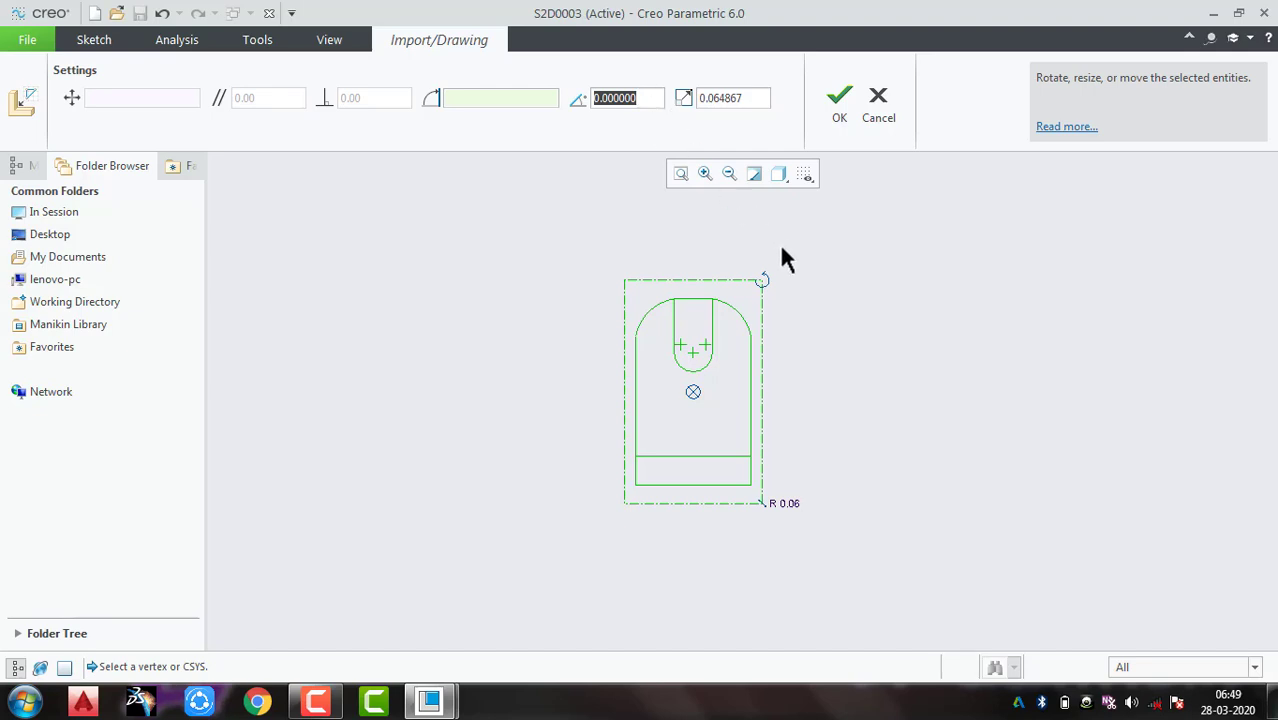
{"action": "mouse_move", "coordinate": [763, 274]}
{"action": "left_mouse_down"}
{"action": "mouse_move", "coordinate": [710, 264]}
{"action": "mouse_move", "coordinate": [641, 289]}
{"action": "mouse_move", "coordinate": [770, 289]}
{"action": "left_mouse_up"}
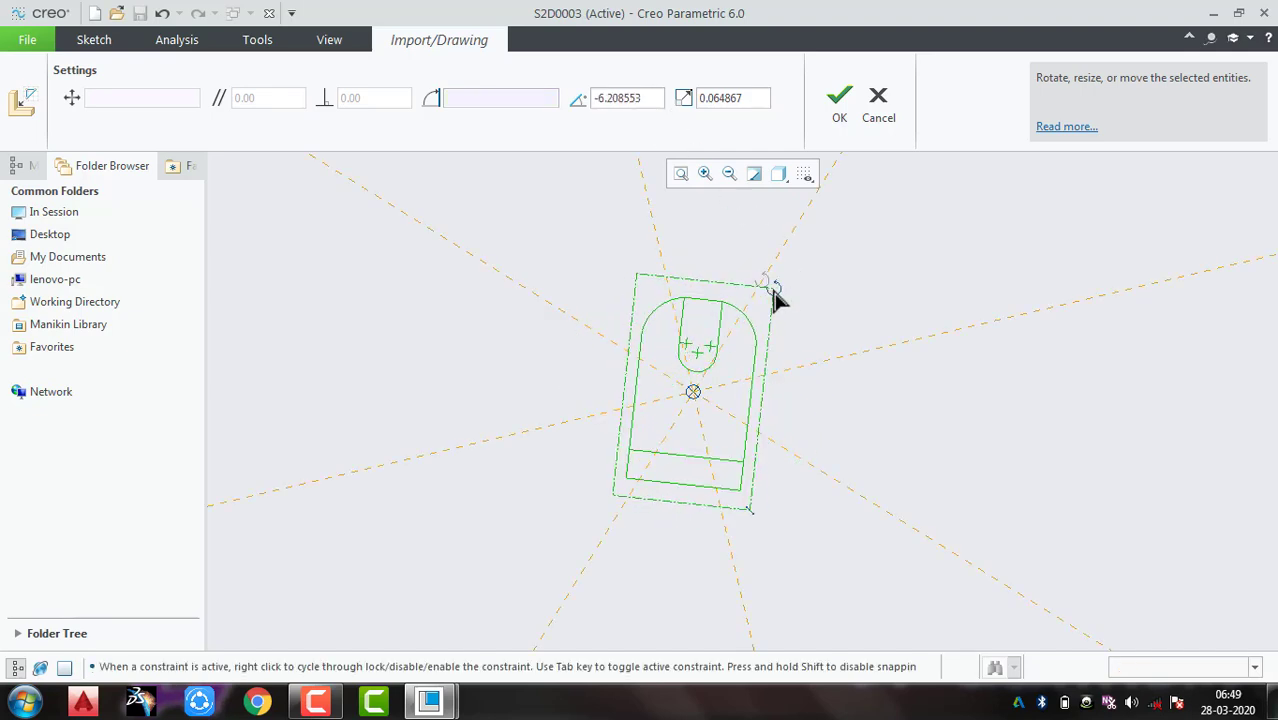
{"action": "mouse_move", "coordinate": [748, 510]}
{"action": "left_mouse_down"}
{"action": "mouse_move", "coordinate": [790, 556]}
{"action": "mouse_move", "coordinate": [748, 502]}
{"action": "left_mouse_up"}
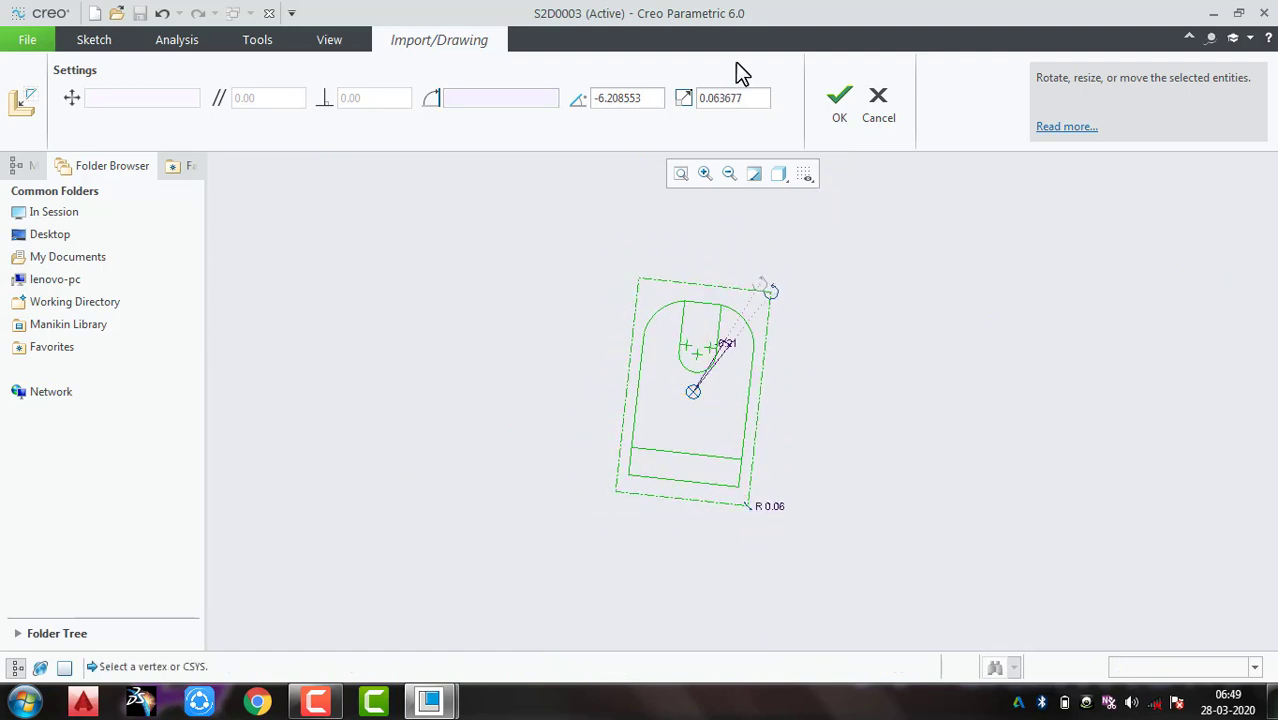
{"action": "left_click", "coordinate": [840, 107]}
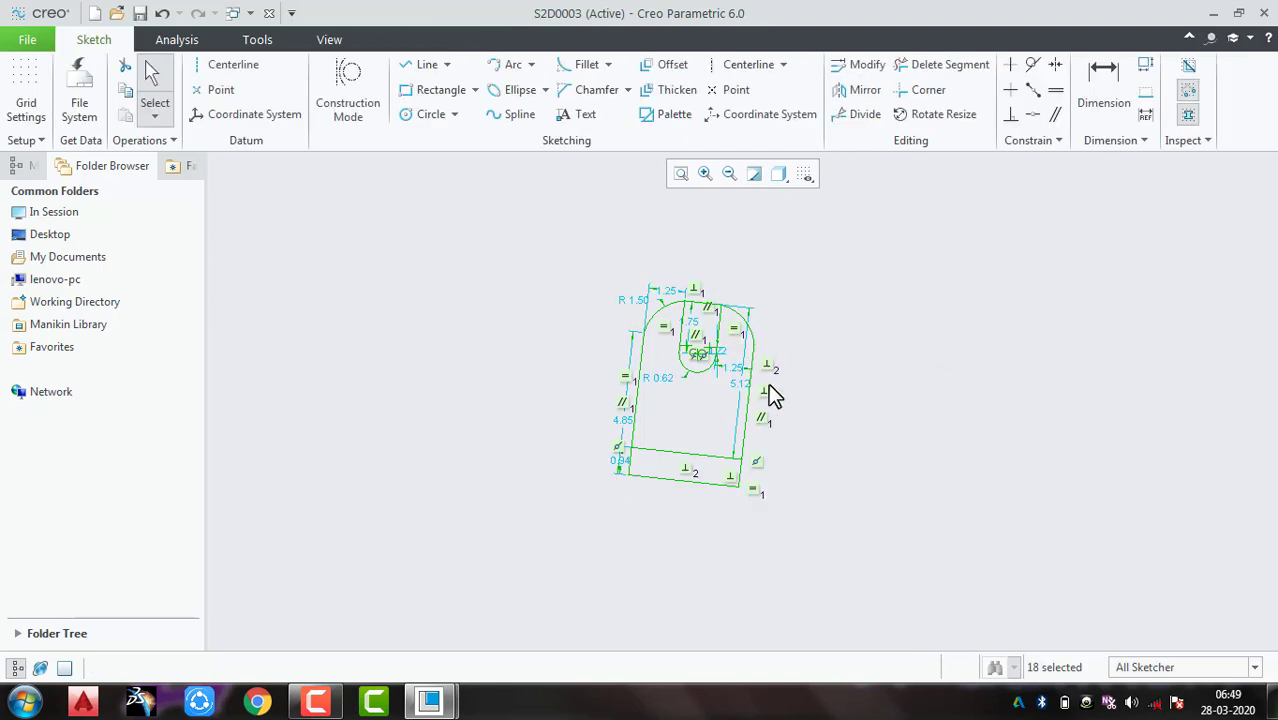
Step: Try switching the dimension and constraint displays off and on, leaving all sketcher display options on, including the grid
{"action": "scroll", "coordinate": [760, 392], "scroll_direction": "down", "scroll_amount": 2}
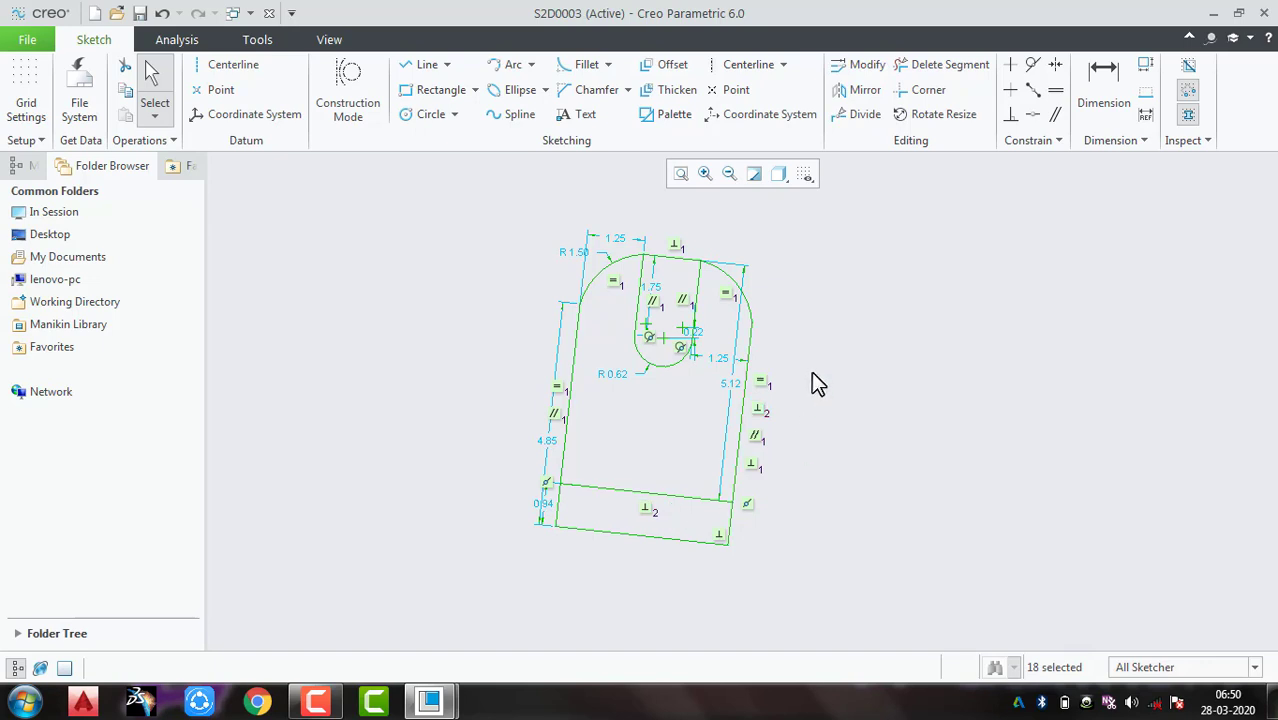
{"action": "left_click", "coordinate": [807, 178]}
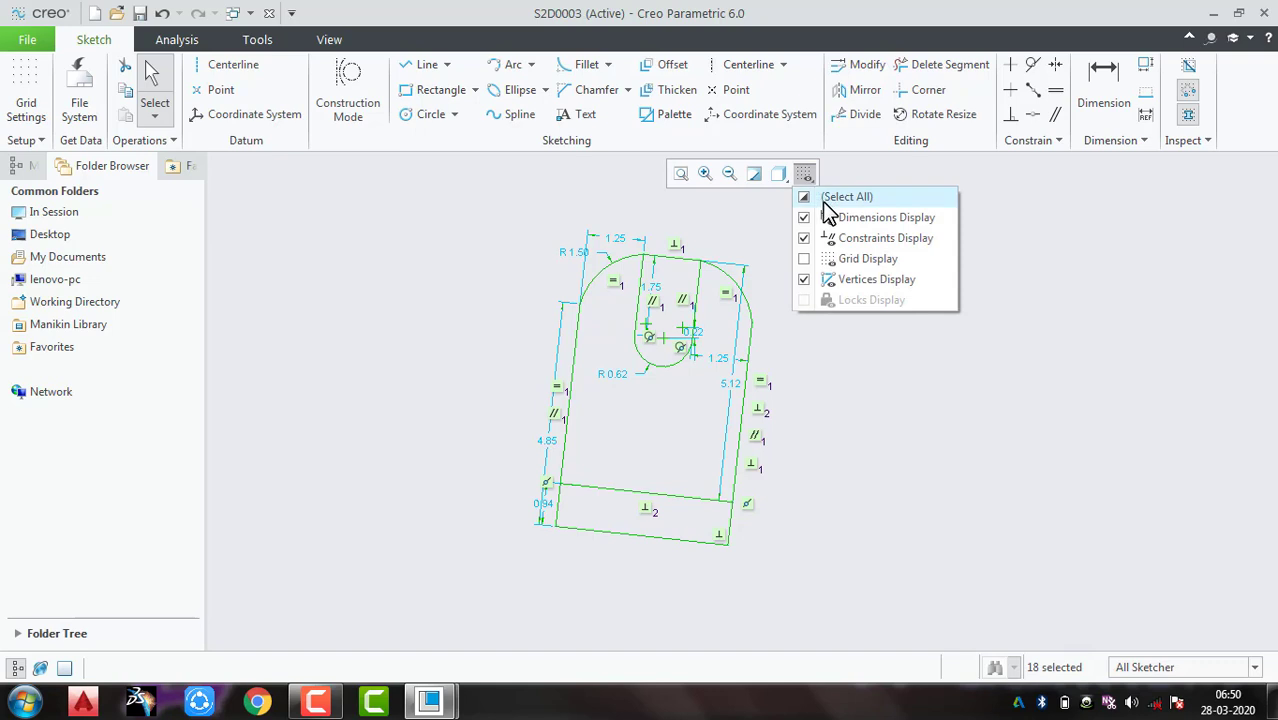
{"action": "left_click", "coordinate": [830, 218]}
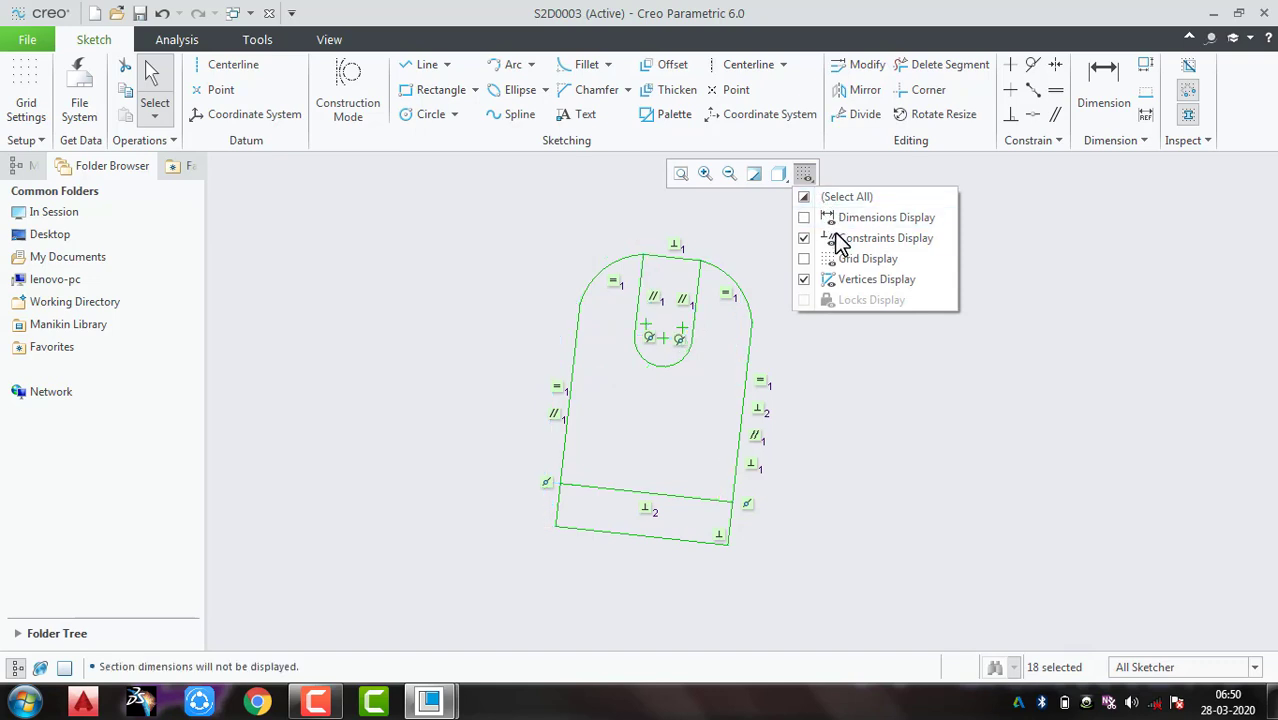
{"action": "left_click", "coordinate": [840, 242]}
{"action": "left_click", "coordinate": [835, 201]}
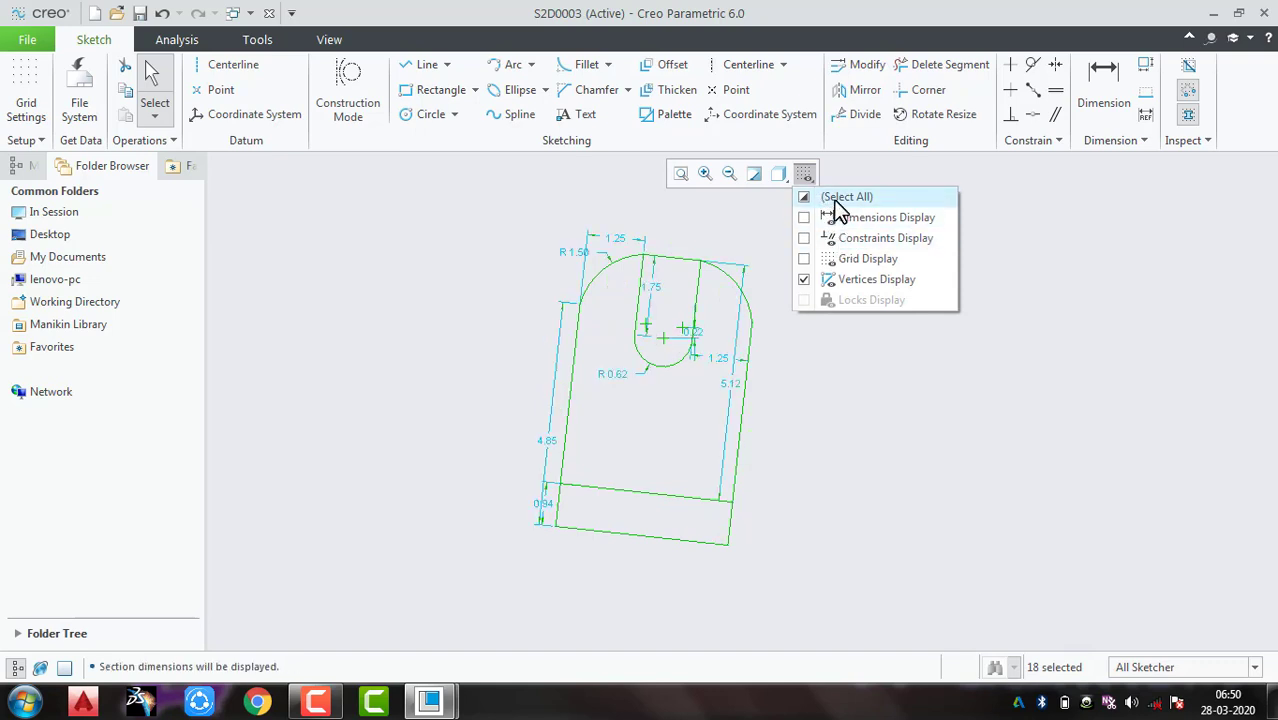
{"action": "left_click", "coordinate": [837, 203]}
{"action": "left_click", "coordinate": [837, 203]}
{"action": "left_click", "coordinate": [835, 200]}
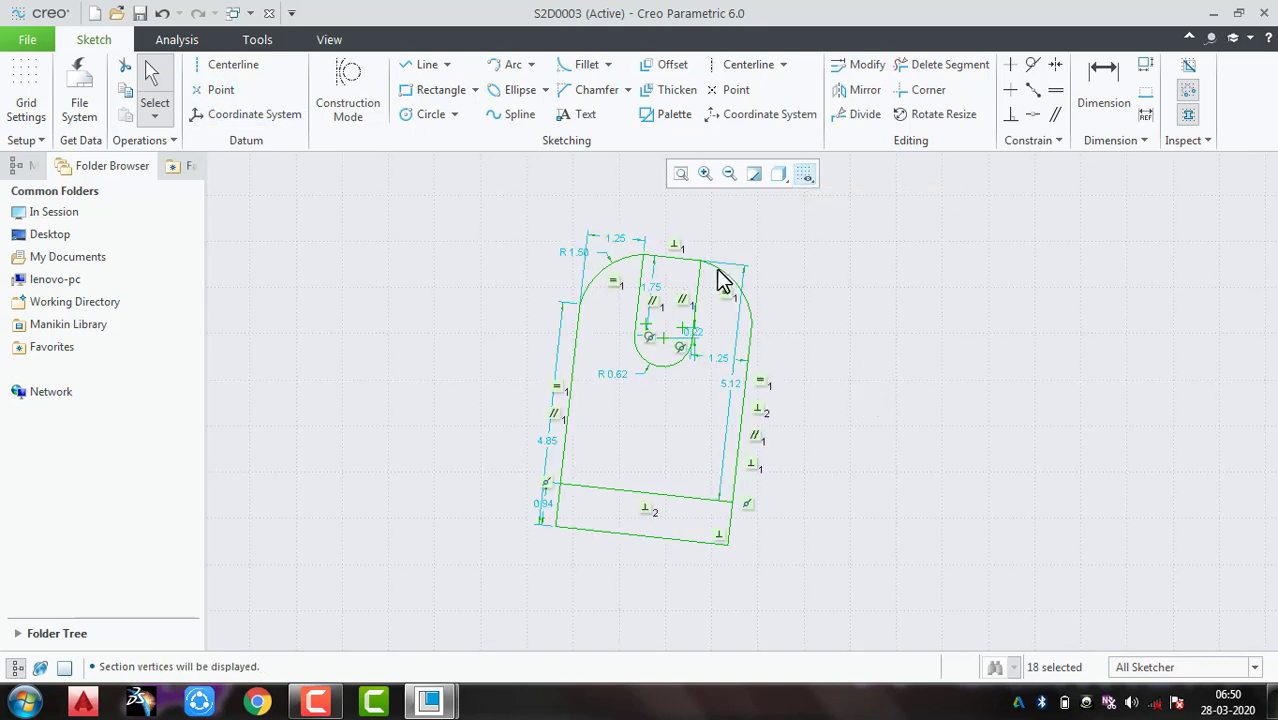
Step: Delete the whole imported sketch and undo the deletion
{"action": "mouse_move", "coordinate": [829, 236]}
{"action": "left_mouse_down"}
{"action": "mouse_move", "coordinate": [545, 546]}
{"action": "mouse_move", "coordinate": [487, 568]}
{"action": "left_mouse_up"}
{"action": "key", "text": "Delete"}
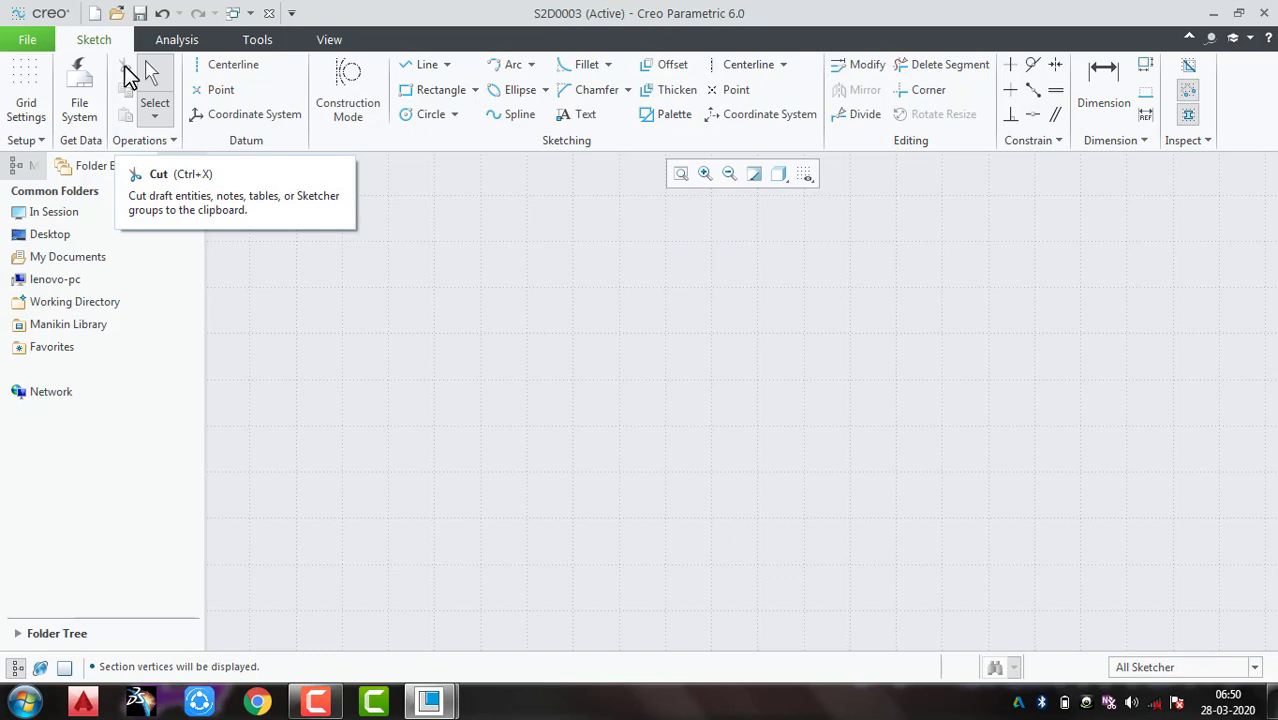
{"action": "key", "text": "ctrl+z"}
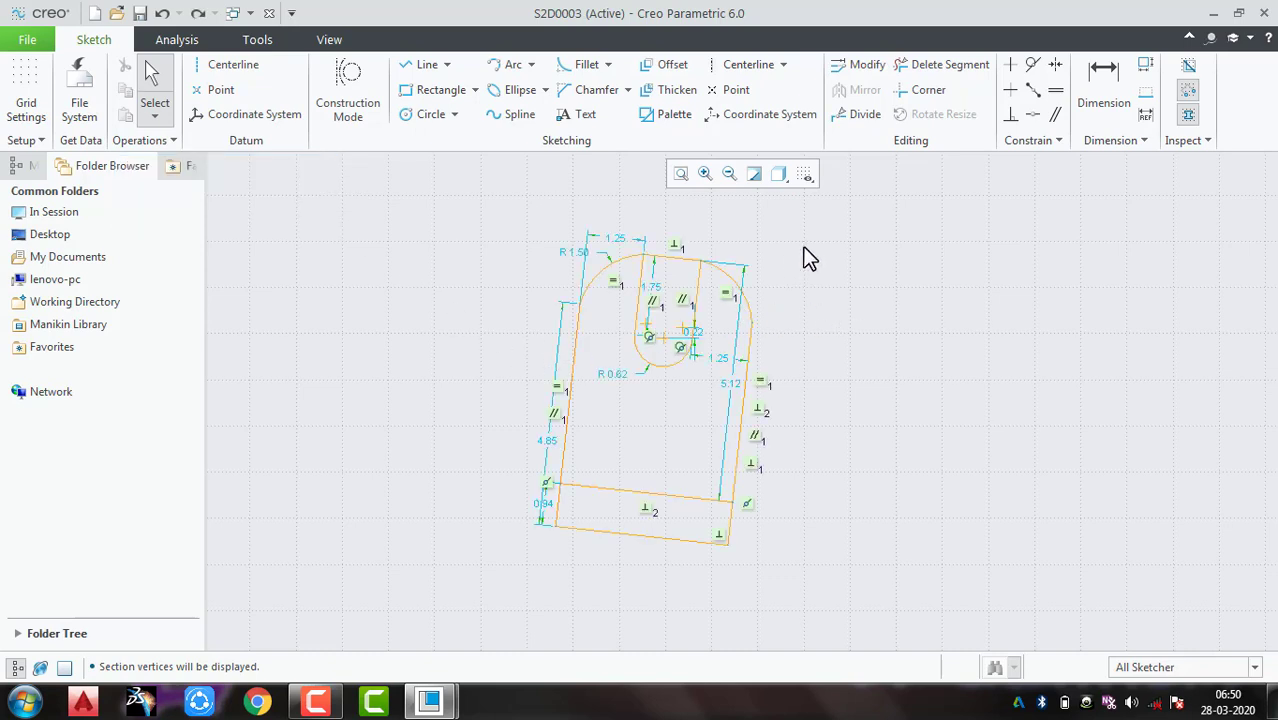
Step: Cut the whole sketch and paste it back offset about 2.19 and 1.49, with rotation 0 and scale 1
{"action": "mouse_move", "coordinate": [810, 232]}
{"action": "left_mouse_down"}
{"action": "mouse_move", "coordinate": [551, 491]}
{"action": "mouse_move", "coordinate": [508, 577]}
{"action": "left_mouse_up"}
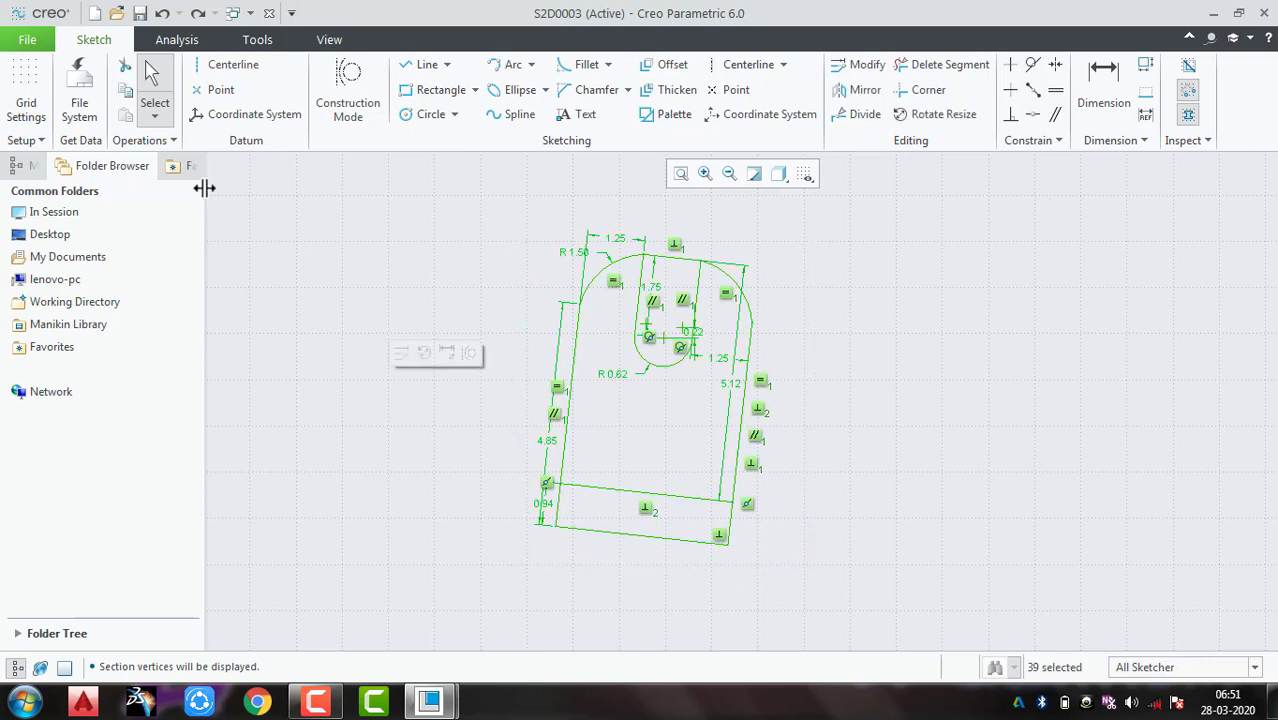
{"action": "left_click", "coordinate": [125, 68]}
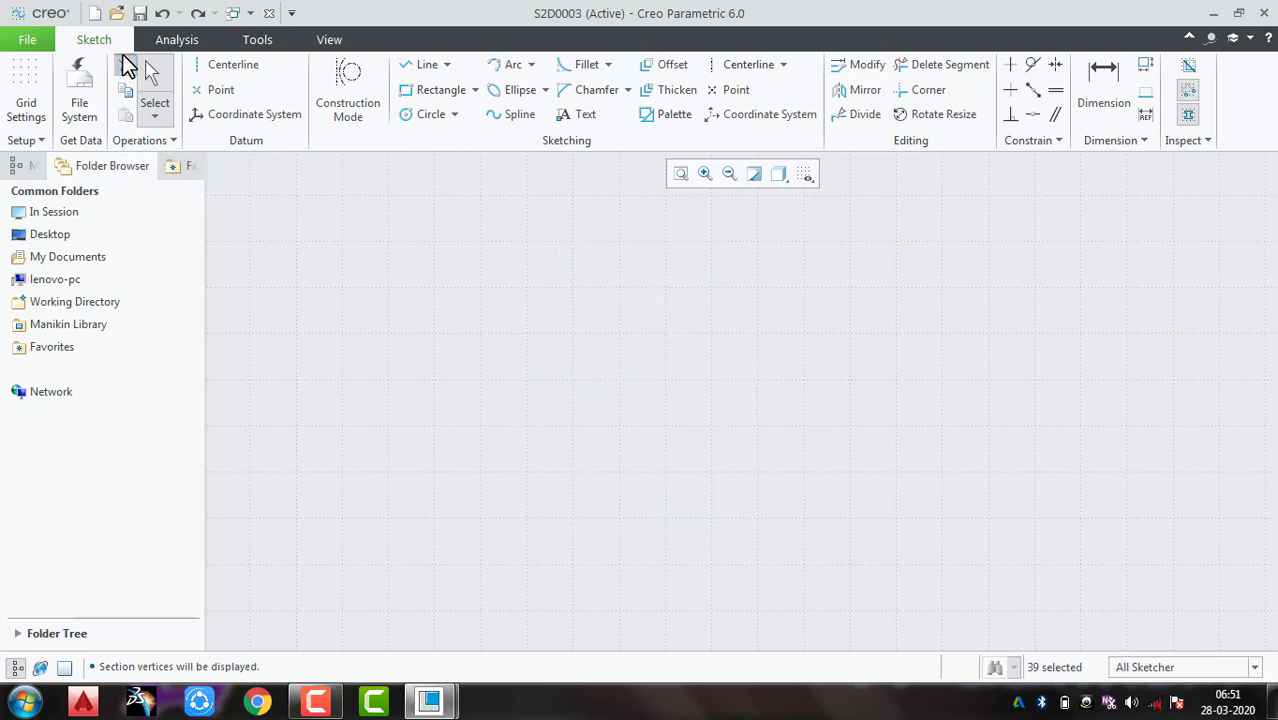
{"action": "left_click", "coordinate": [127, 118]}
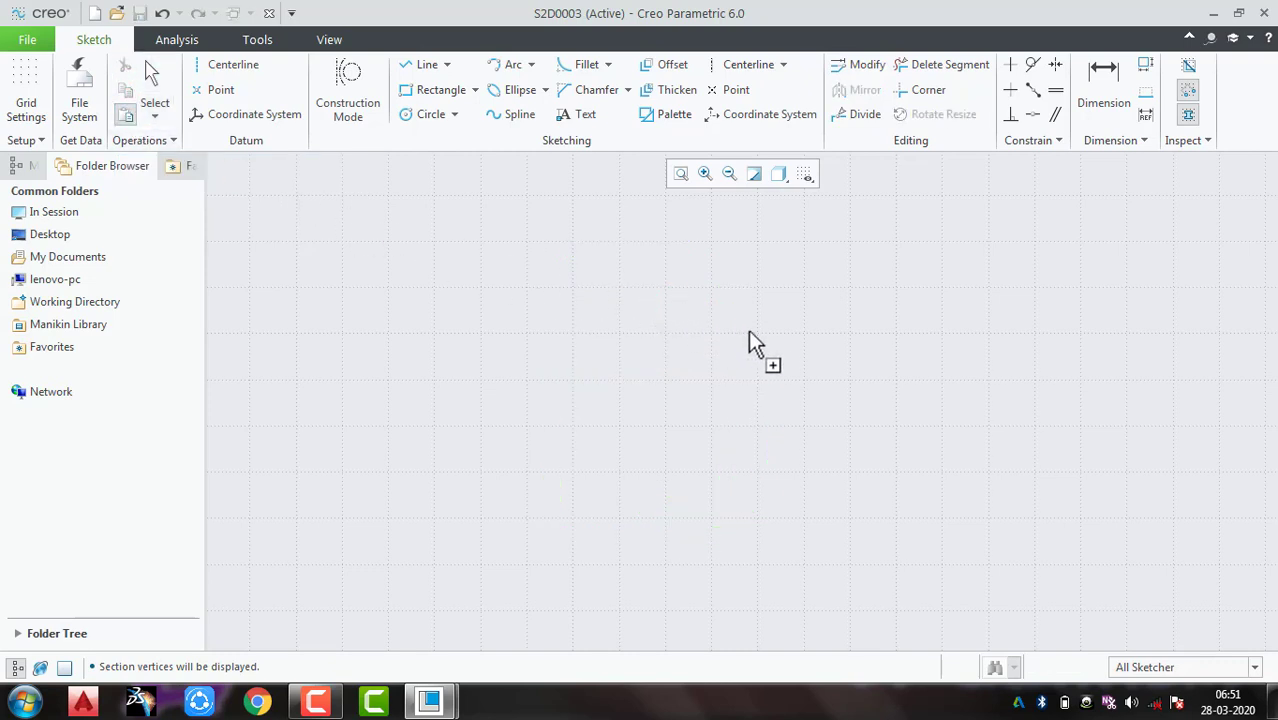
{"action": "left_click", "coordinate": [743, 369]}
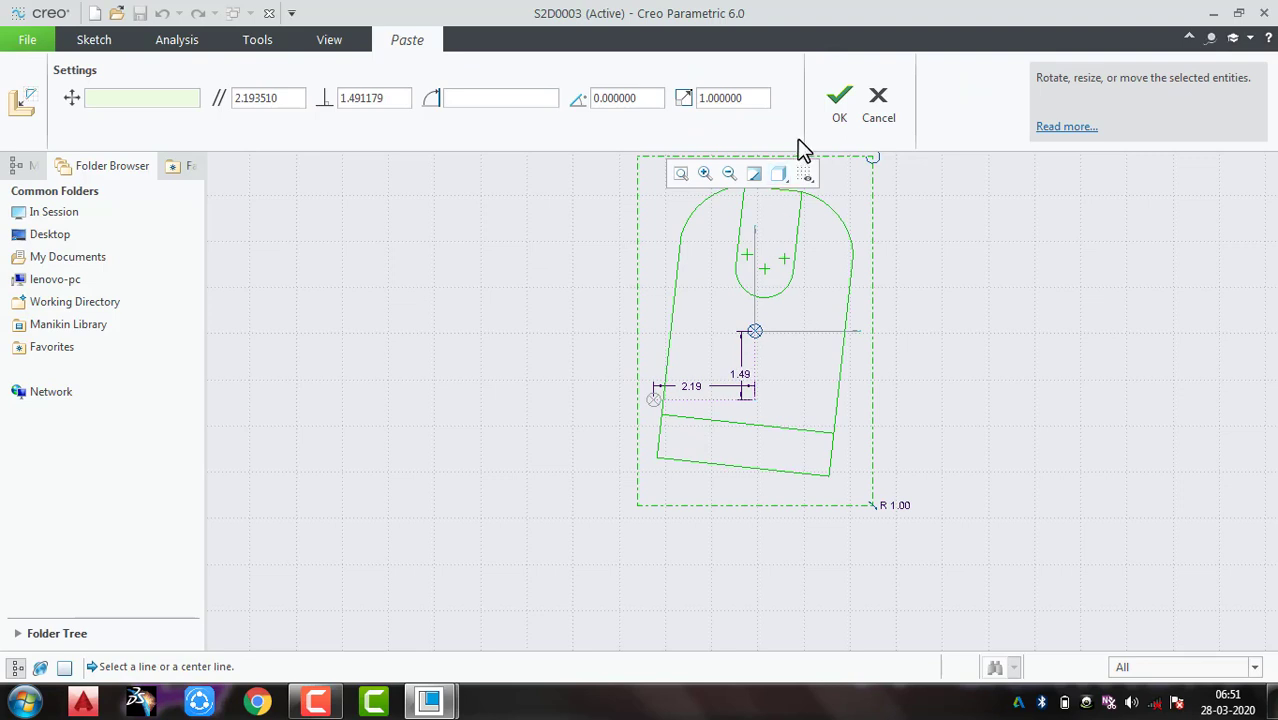
{"action": "left_click", "coordinate": [839, 100]}
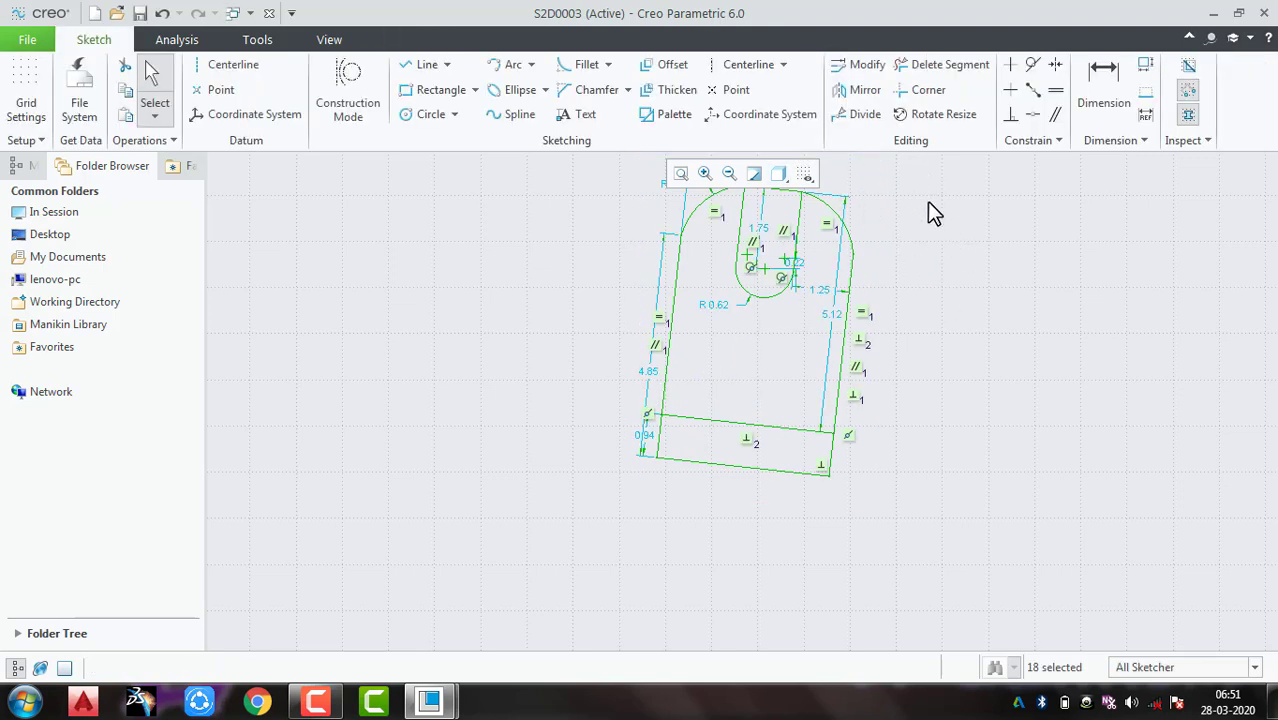
Step: Paste a second copy of the whole profile to the left of the existing one and clear the selection
{"action": "mouse_move", "coordinate": [939, 185]}
{"action": "left_mouse_down"}
{"action": "mouse_move", "coordinate": [756, 408]}
{"action": "mouse_move", "coordinate": [580, 494]}
{"action": "left_mouse_up"}
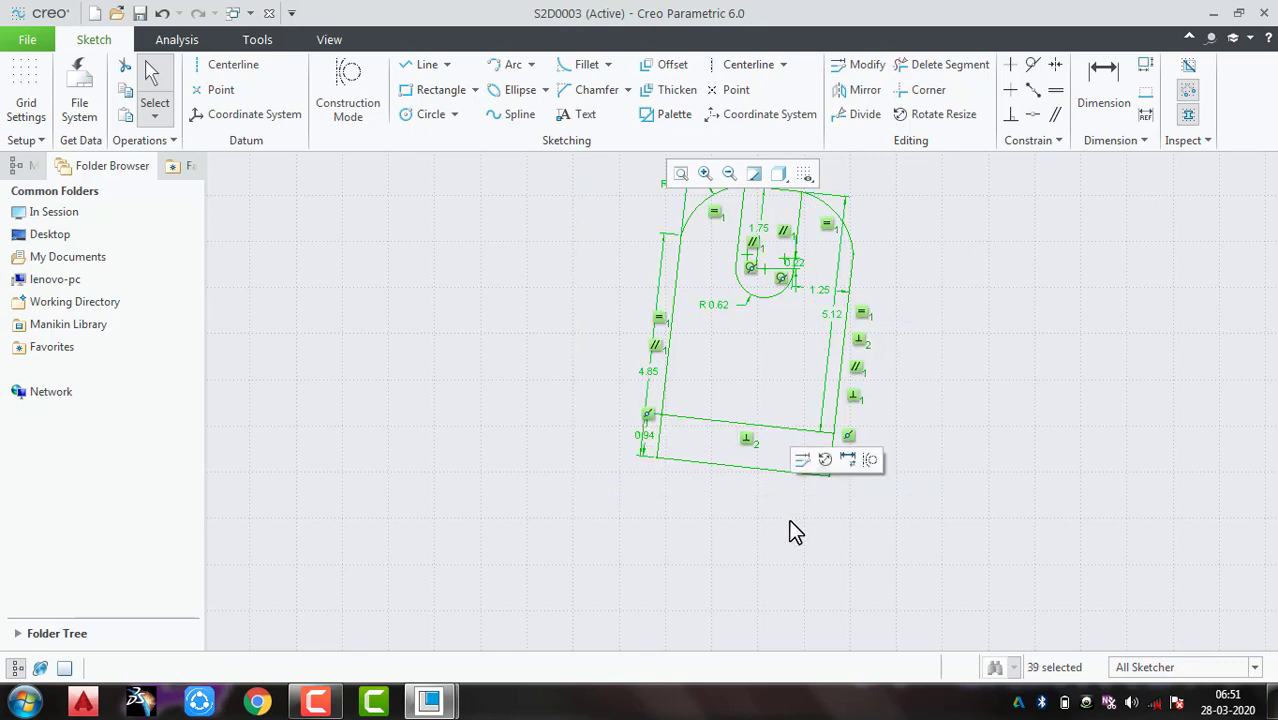
{"action": "left_click", "coordinate": [127, 119]}
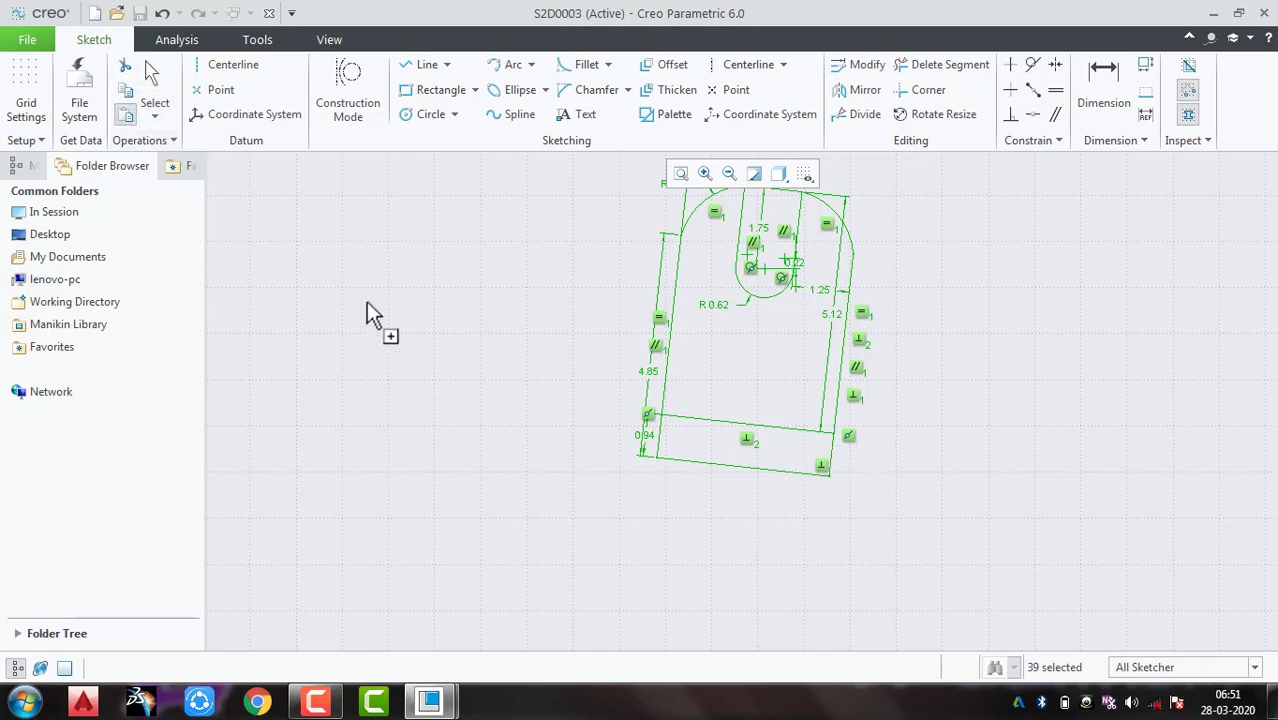
{"action": "left_click", "coordinate": [409, 339]}
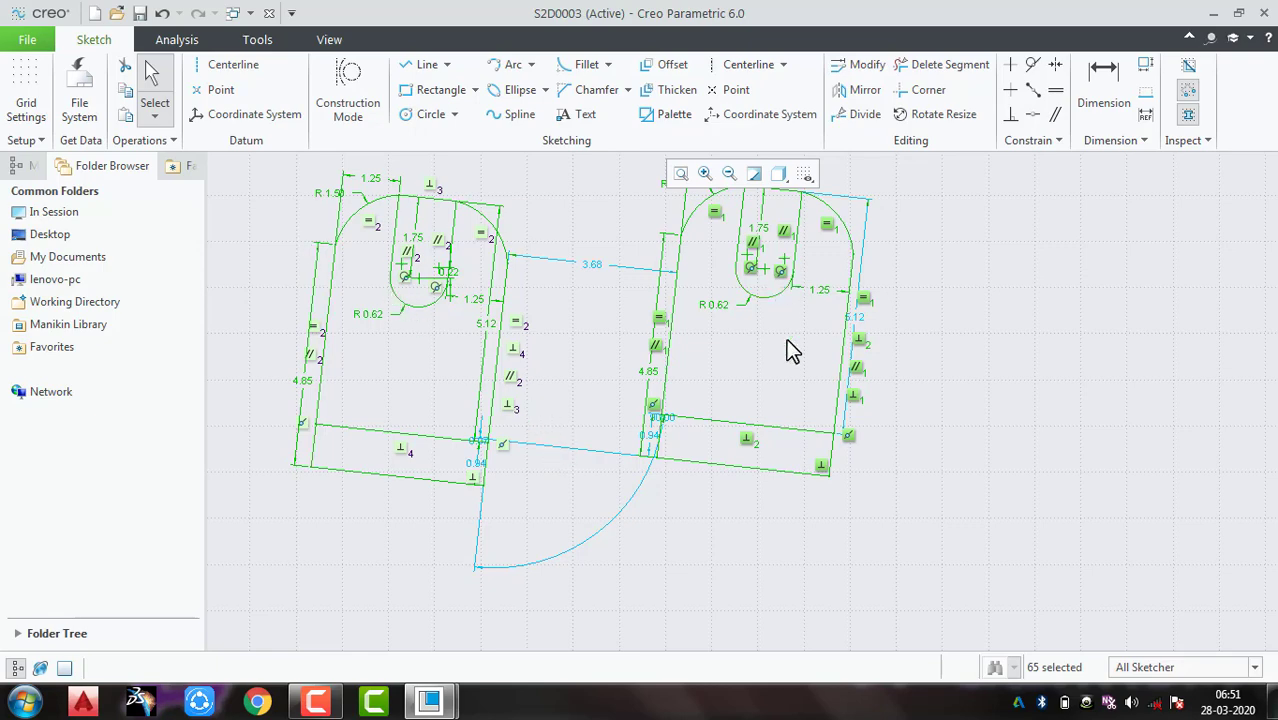
{"action": "left_click", "coordinate": [759, 471]}
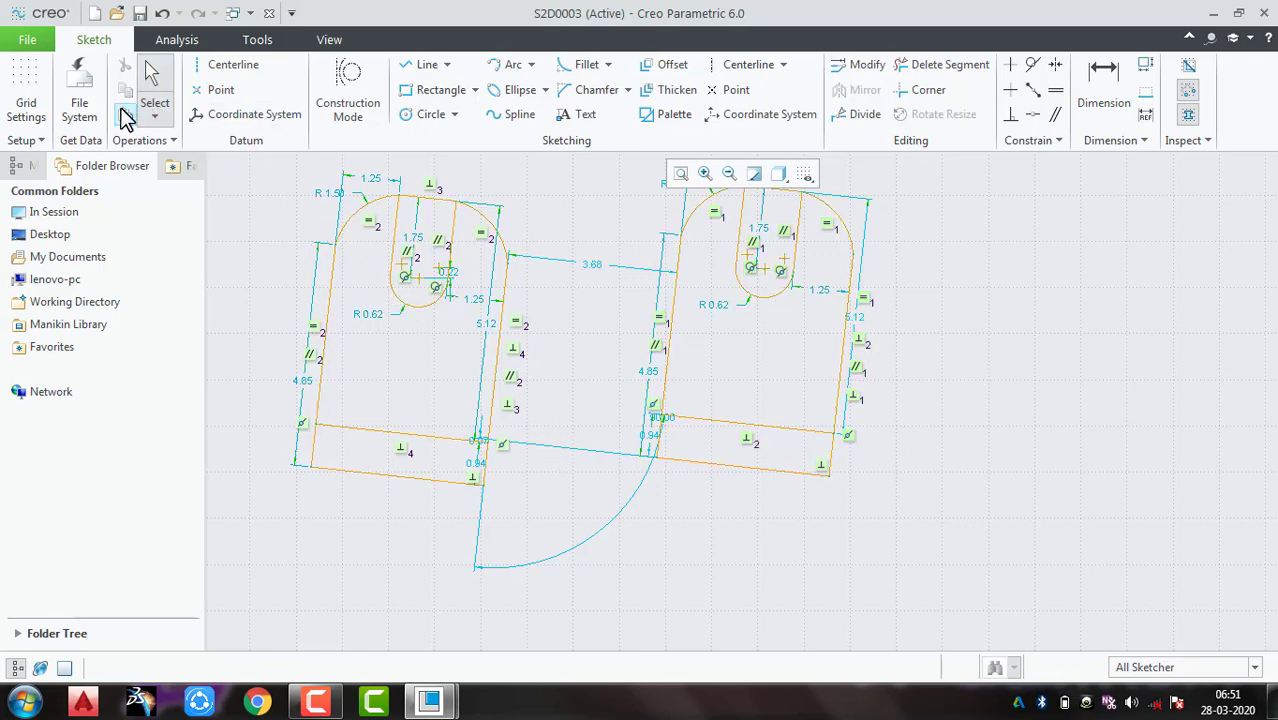
Step: With One-by-One selection, select the inner horizontal line and the long right edge of the right-hand profile in turn
{"action": "left_click", "coordinate": [153, 118]}
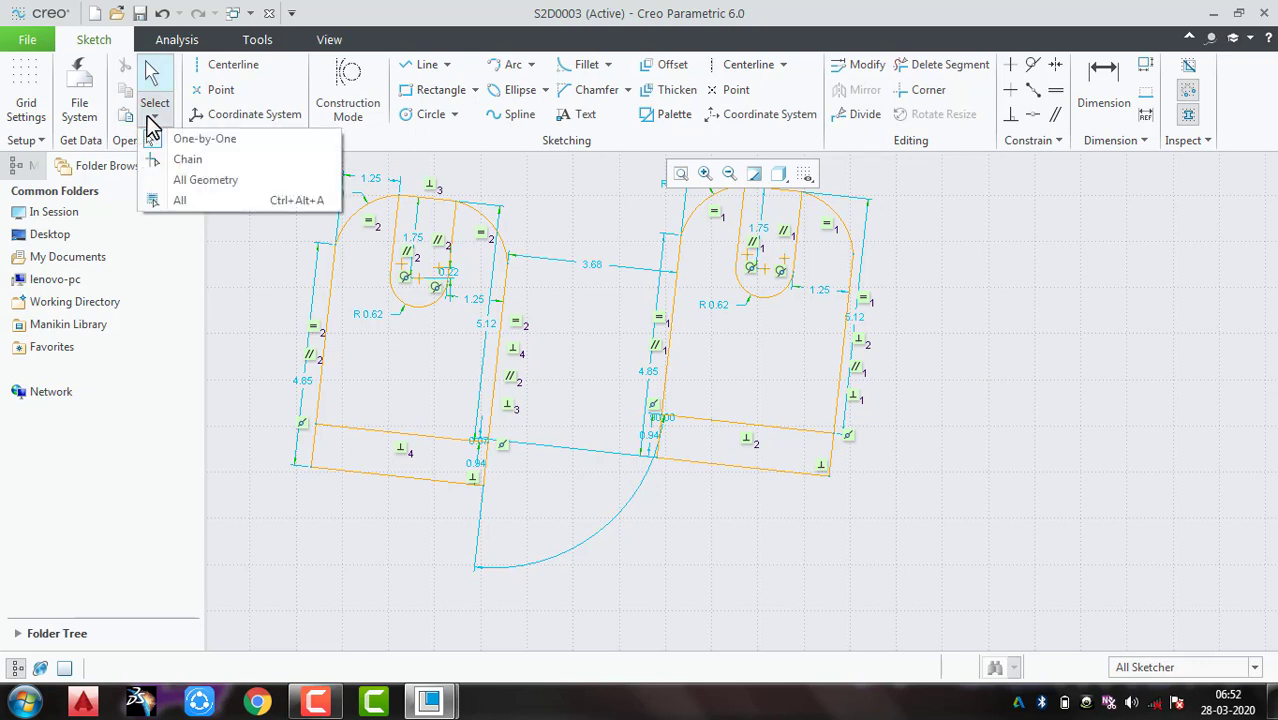
{"action": "left_click", "coordinate": [200, 143]}
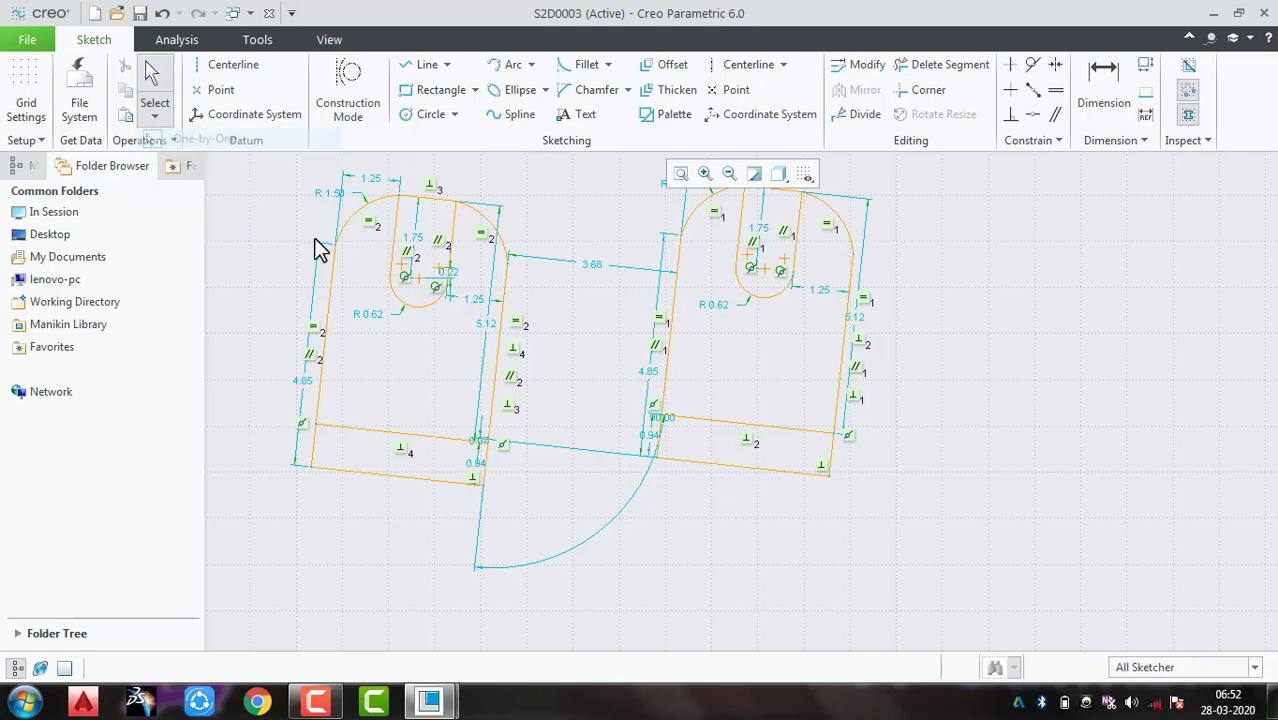
{"action": "left_click", "coordinate": [729, 430]}
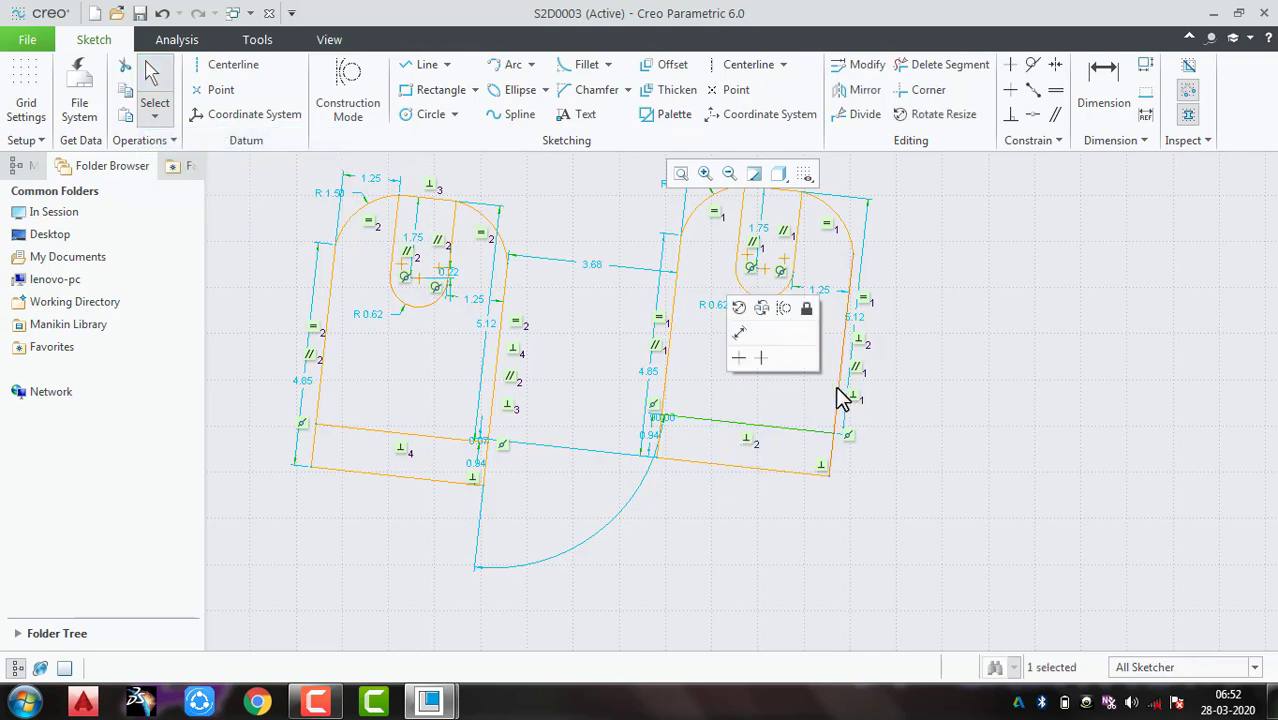
{"action": "left_click", "coordinate": [840, 398]}
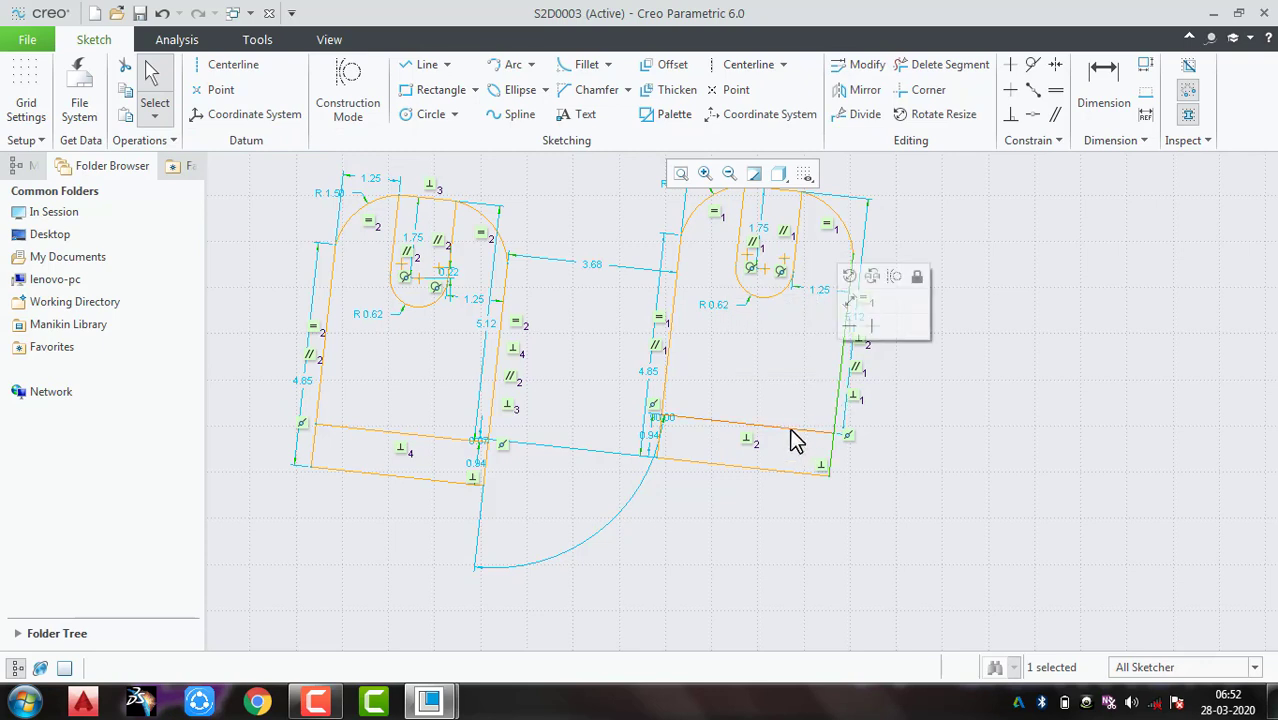
Step: Use Chain selection on the right-hand profile, from its bottom line to the upper-right arc
{"action": "left_click", "coordinate": [160, 117]}
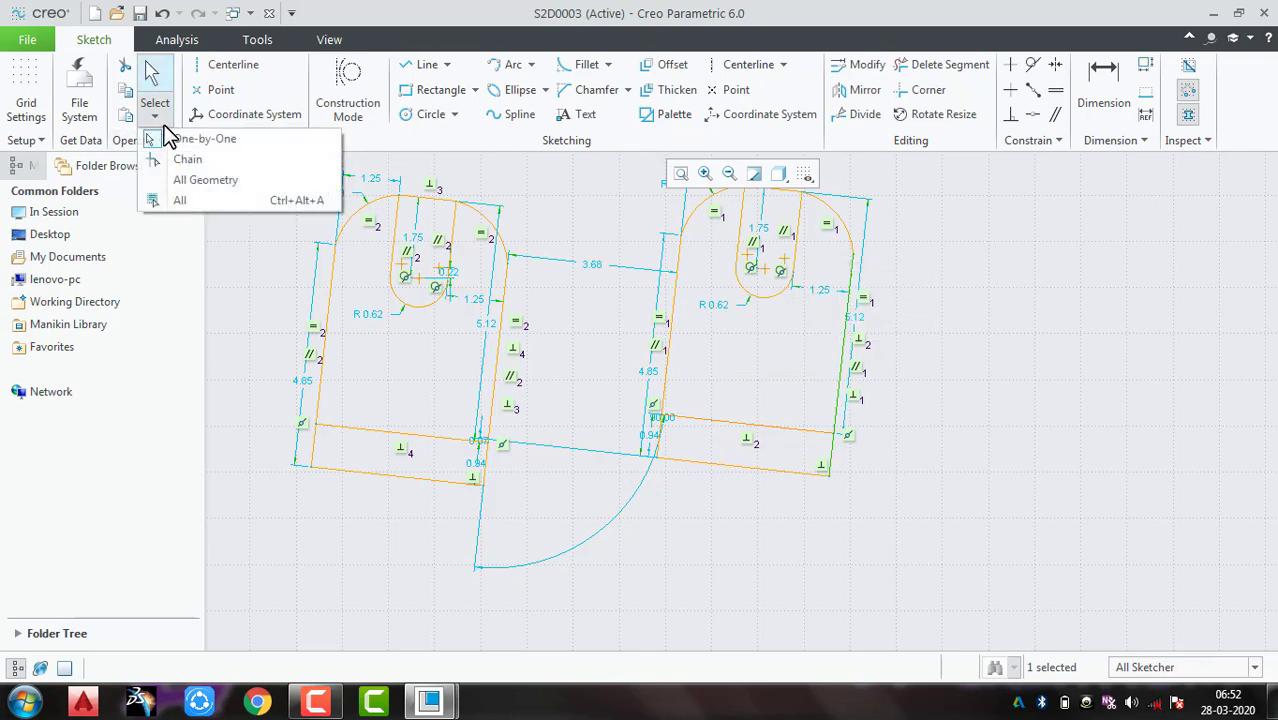
{"action": "left_click", "coordinate": [177, 161]}
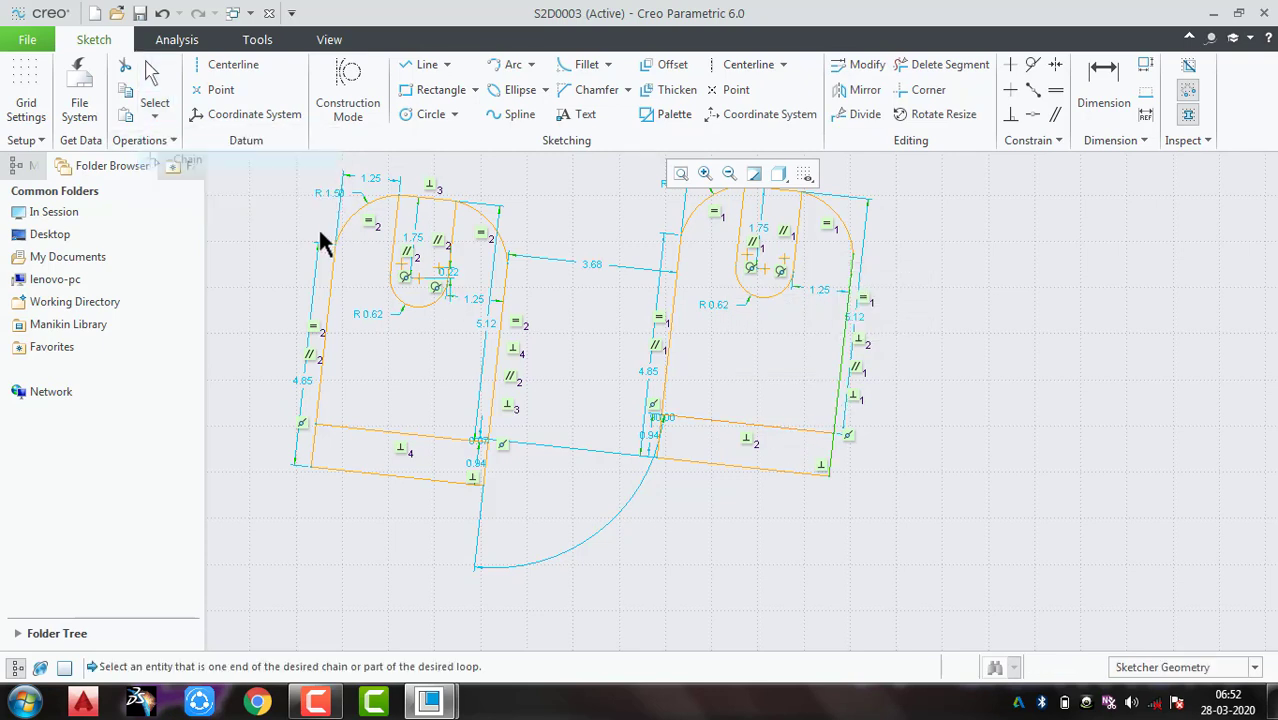
{"action": "left_click", "coordinate": [713, 461]}
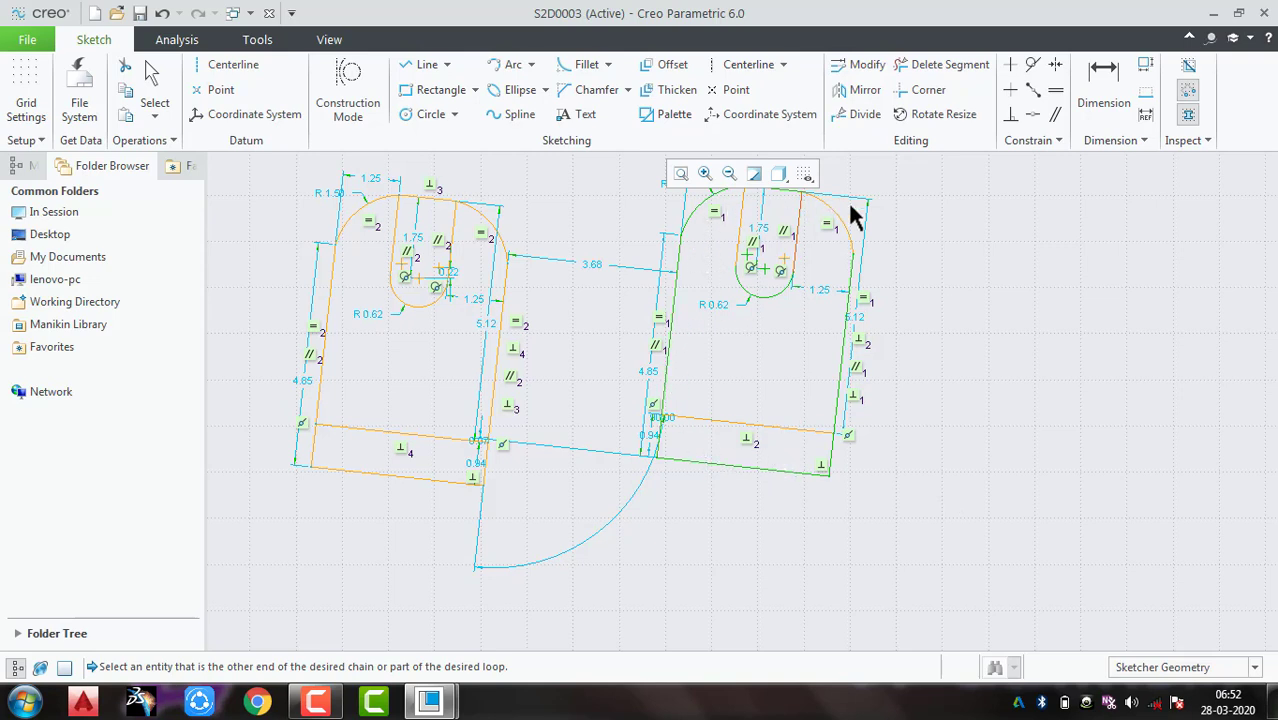
{"action": "left_click", "coordinate": [845, 240]}
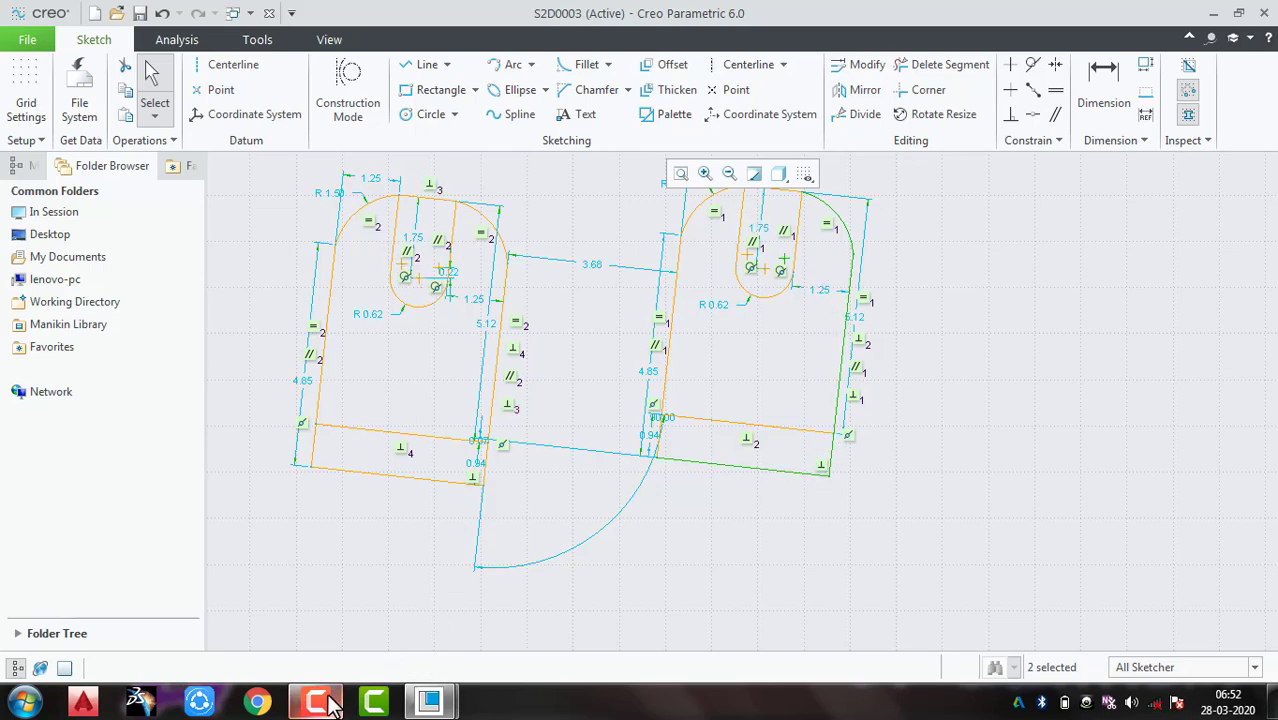
{"action": "mouse_move", "coordinate": [322, 700]}
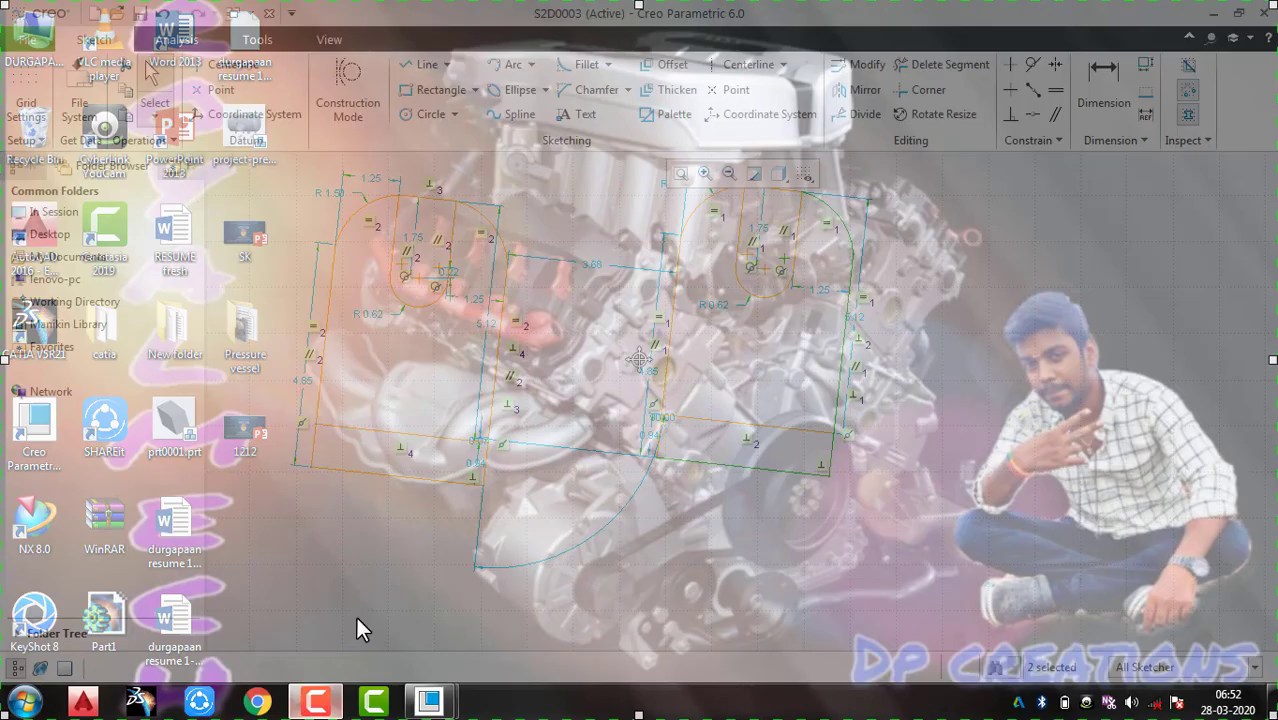
{"action": "left_click", "coordinate": [356, 628]}
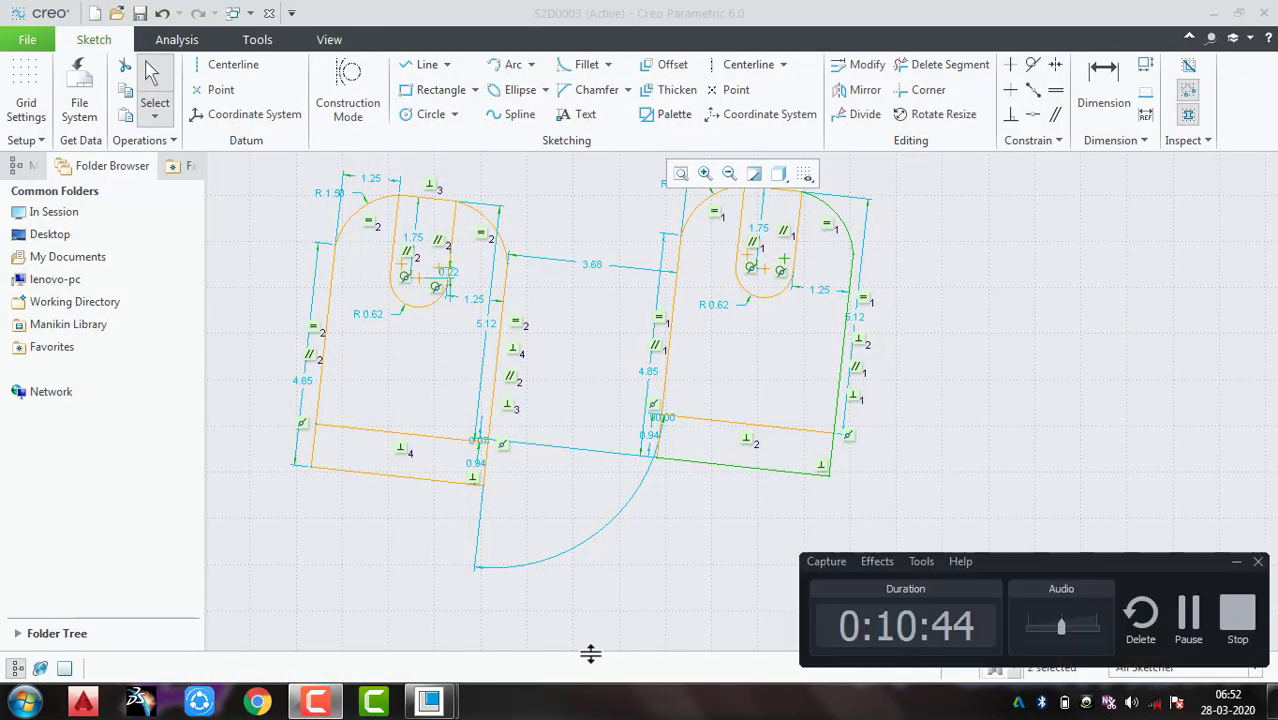
{"action": "left_click", "coordinate": [1188, 612]}
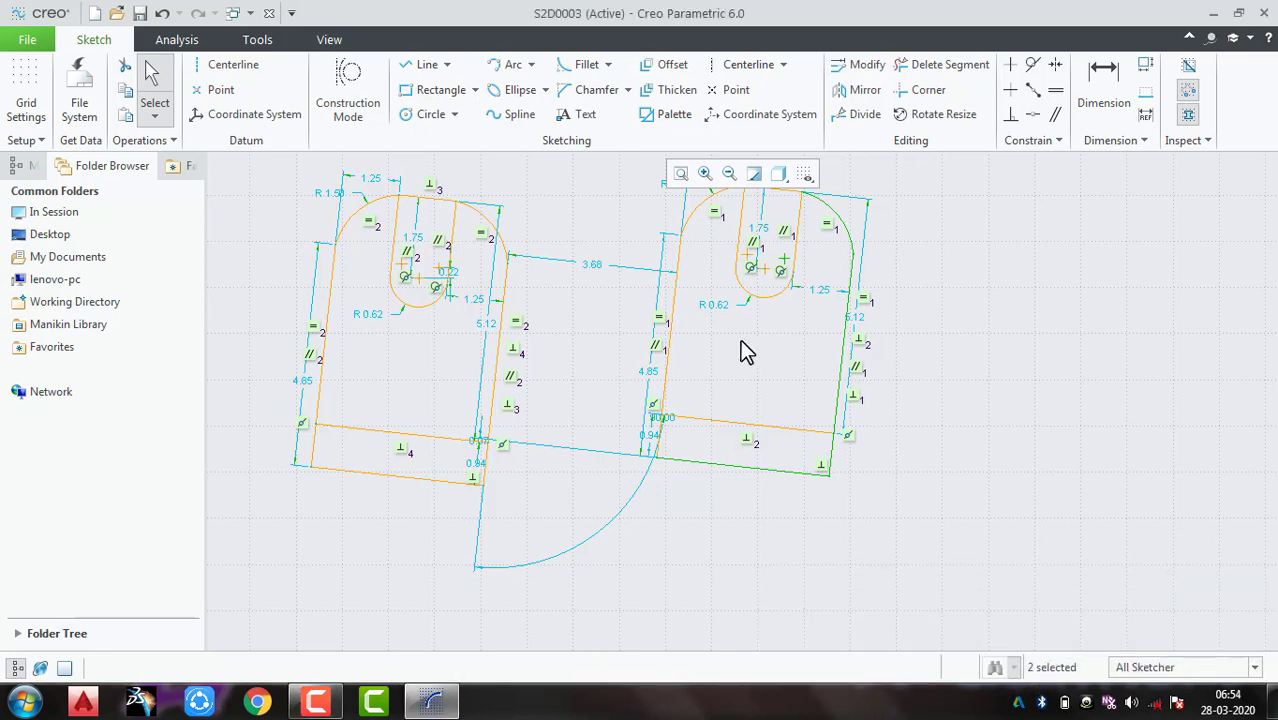
Step: Start another Chain selection from the bottom line of the left-hand profile
{"action": "left_click", "coordinate": [155, 116]}
{"action": "left_click", "coordinate": [190, 160]}
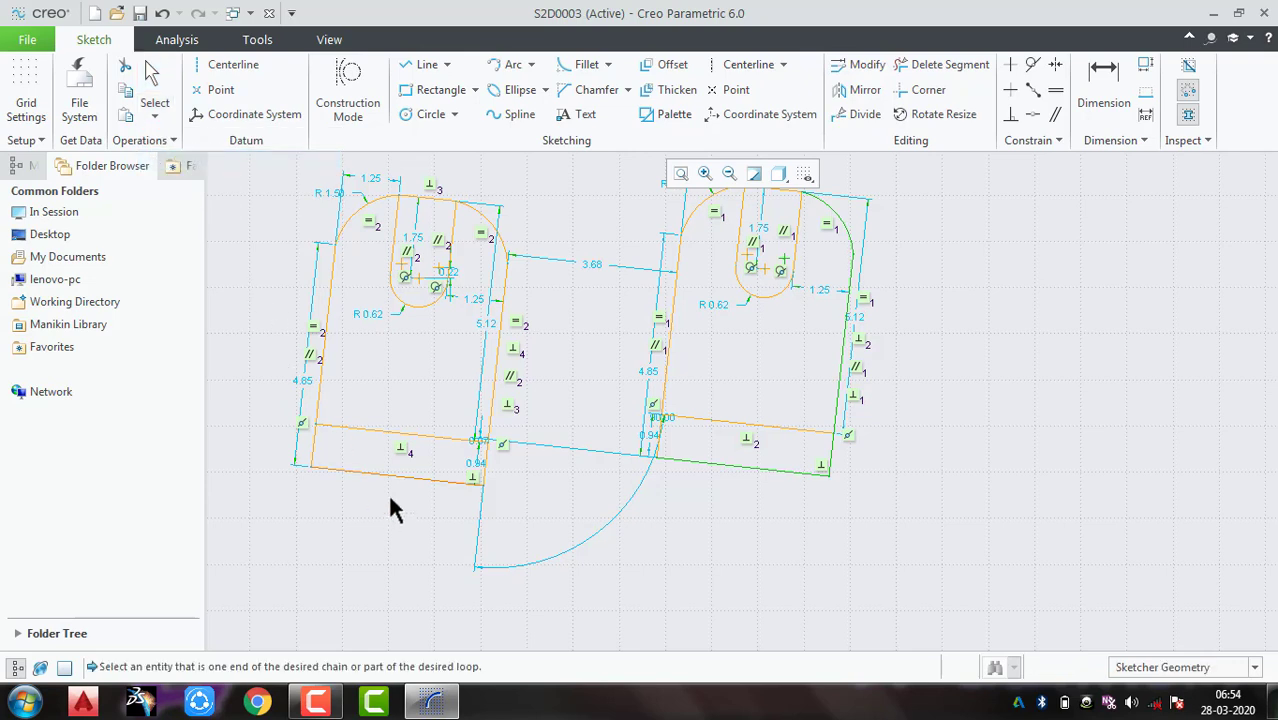
{"action": "left_click", "coordinate": [361, 472]}
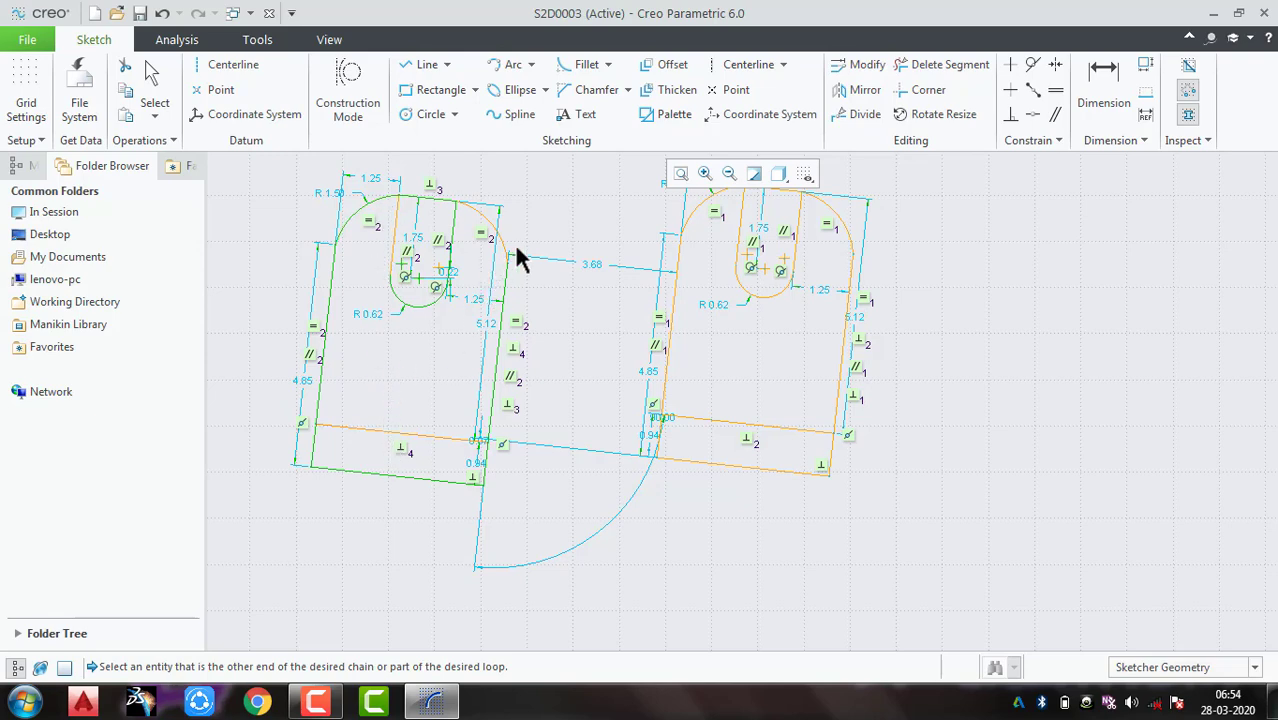
{"action": "scroll", "coordinate": [519, 255], "scroll_direction": "up", "scroll_amount": 4}
{"action": "scroll", "coordinate": [508, 284], "scroll_direction": "up", "scroll_amount": 1}
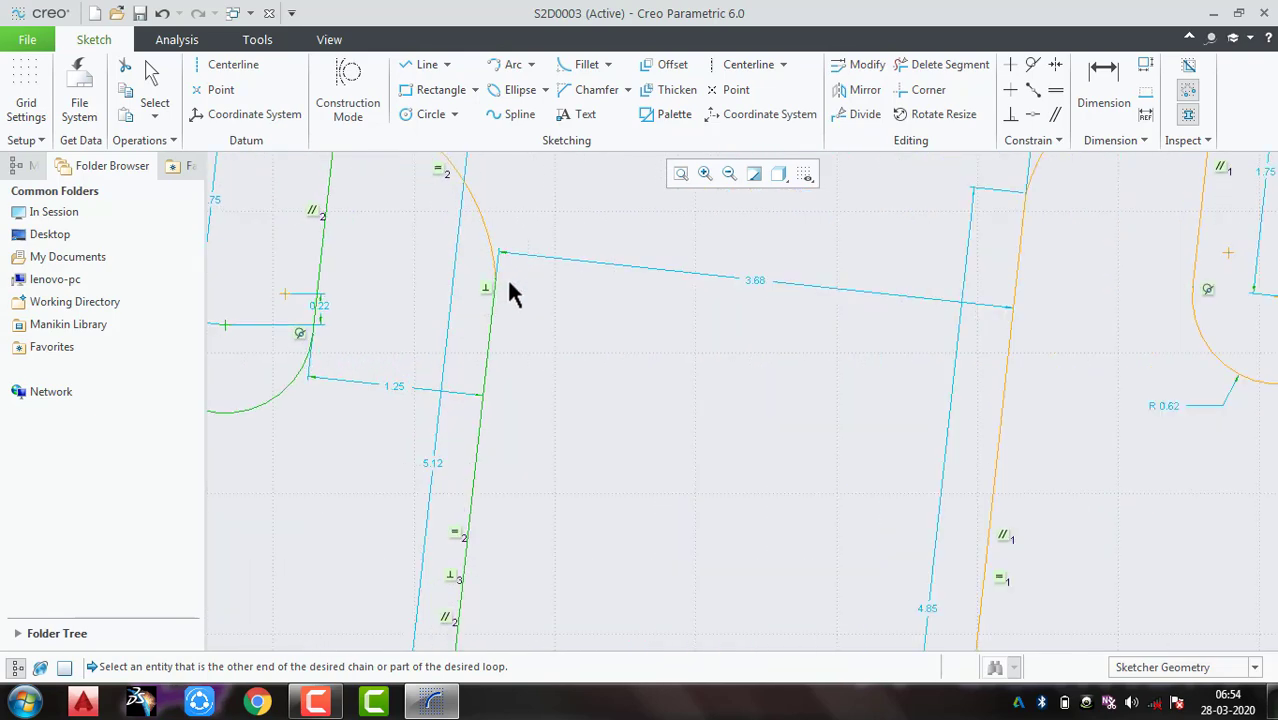
{"action": "scroll", "coordinate": [509, 290], "scroll_direction": "down", "scroll_amount": 6}
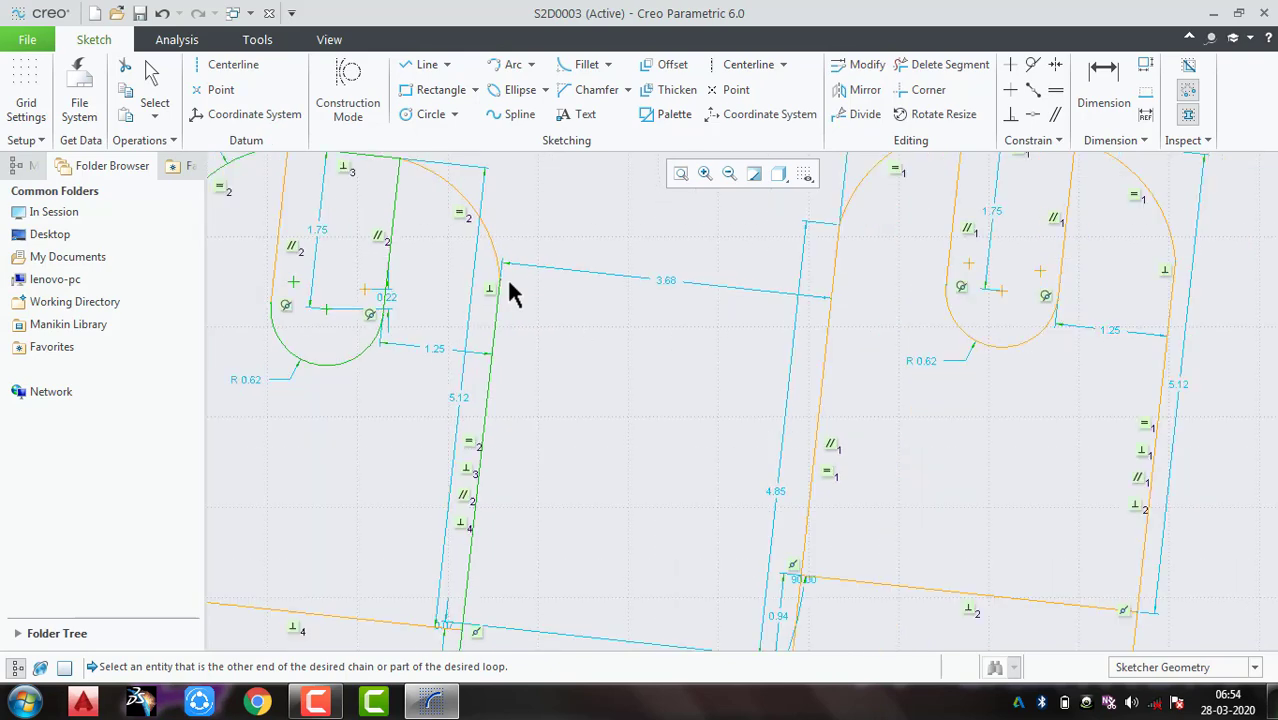
Step: Select all geometry of both profiles, and extend the selection to everything in the sketch, including dimensions and constraints
{"action": "left_click", "coordinate": [155, 115]}
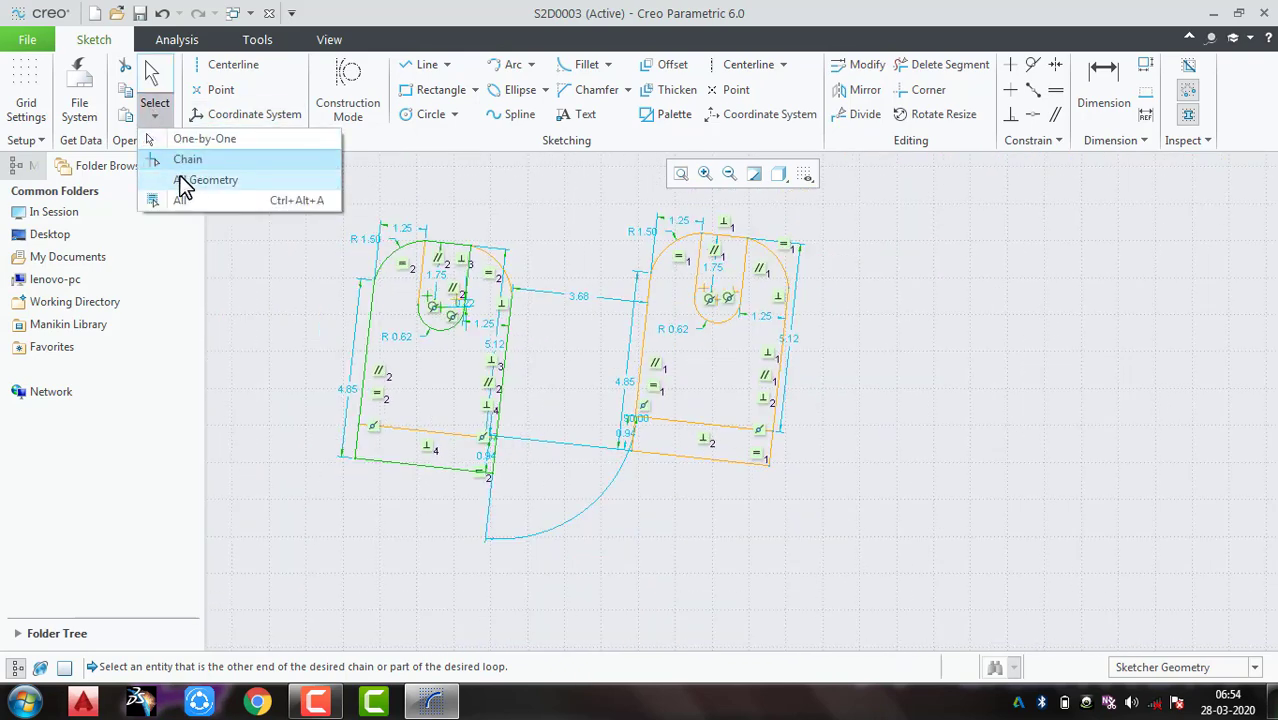
{"action": "left_click", "coordinate": [190, 182]}
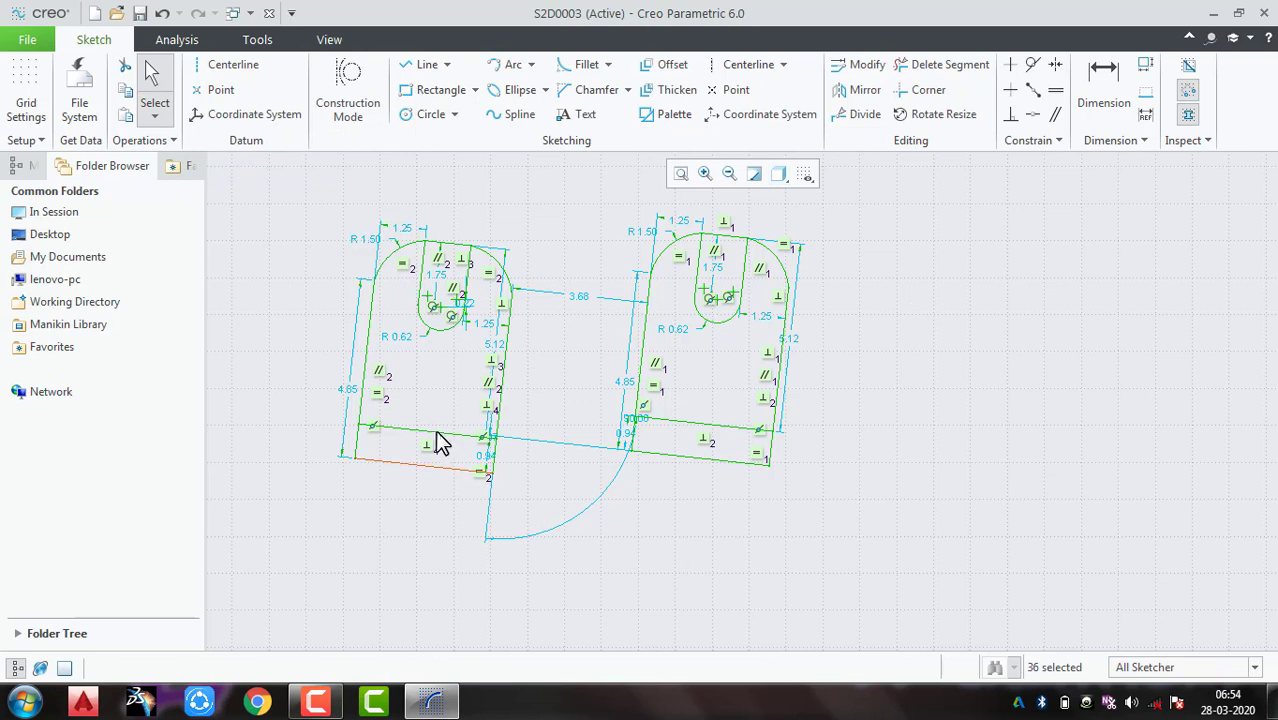
{"action": "left_click", "coordinate": [156, 118]}
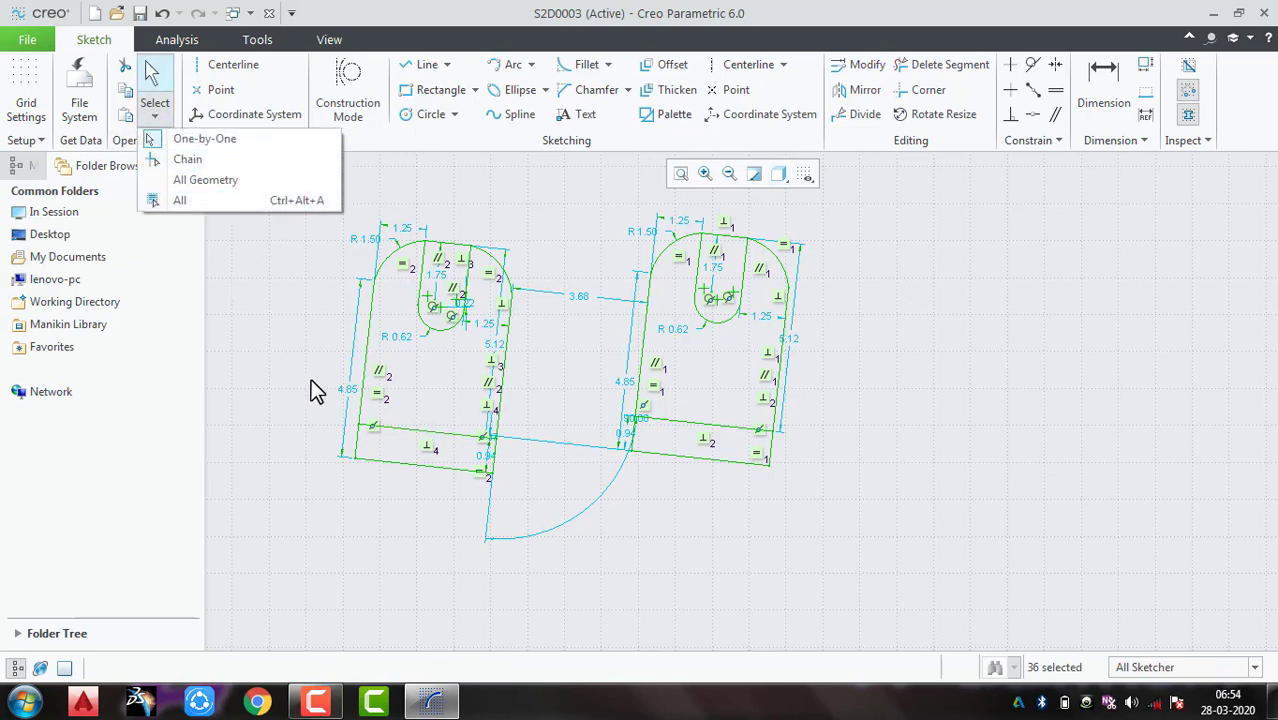
{"action": "left_click", "coordinate": [180, 200]}
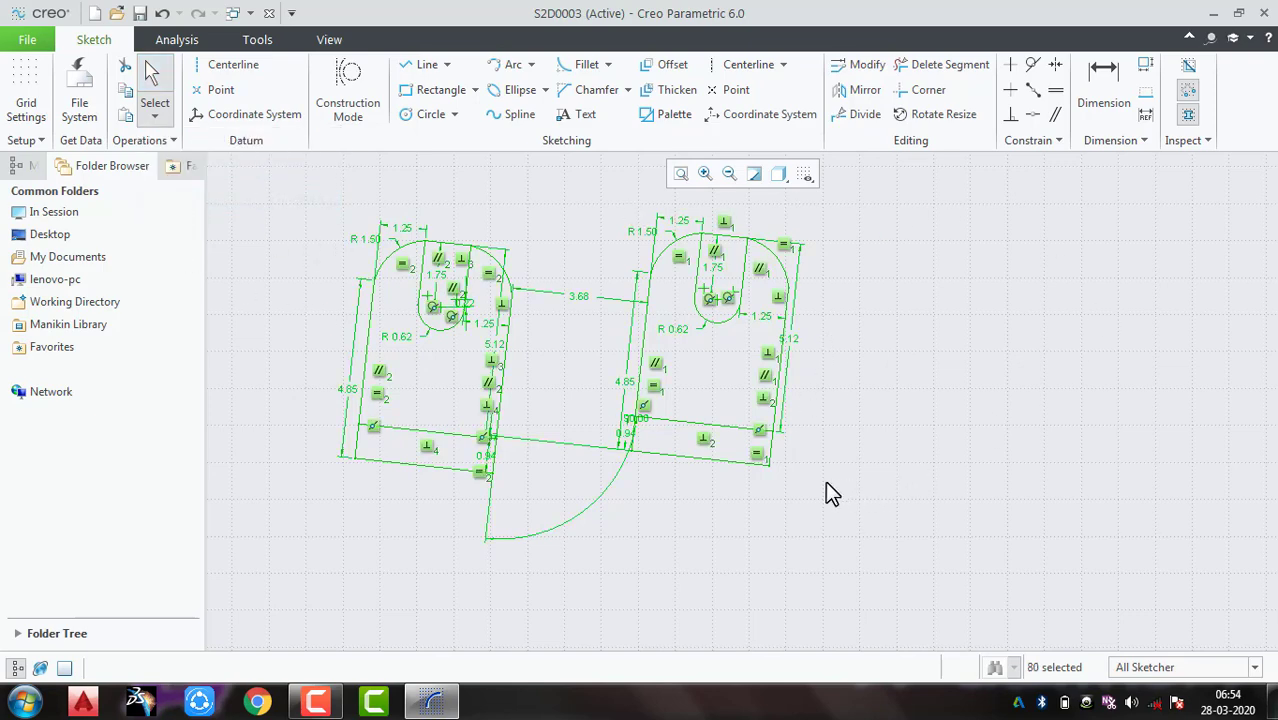
Step: Delete all the selected geometry, dimensions and constraints of both profiles to empty the sketch
{"action": "left_click", "coordinate": [155, 115]}
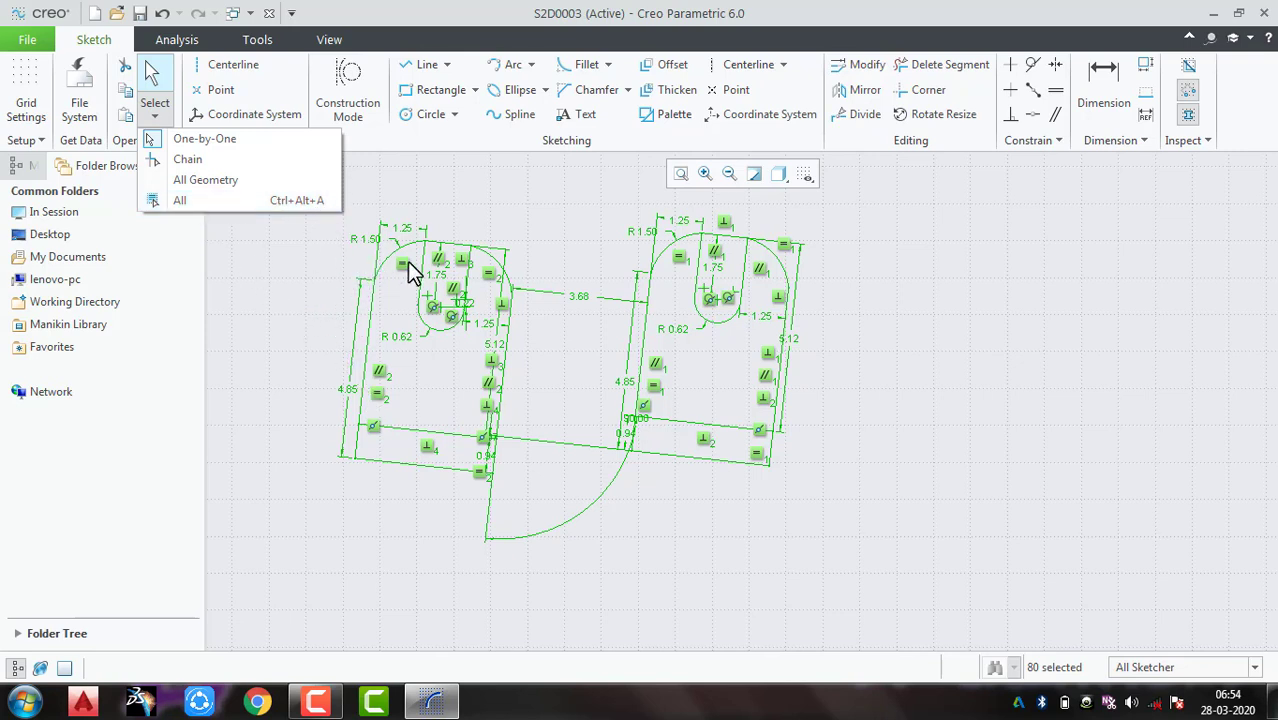
{"action": "left_click", "coordinate": [233, 265]}
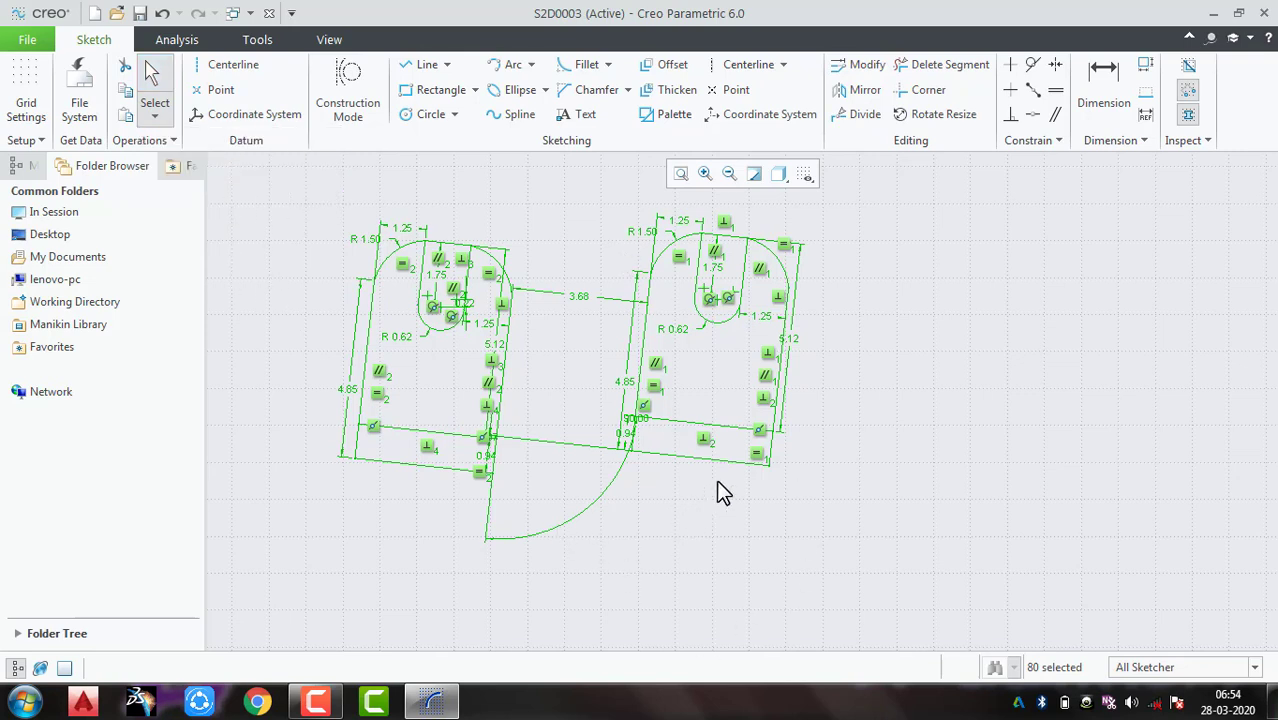
{"action": "key", "text": "Delete"}
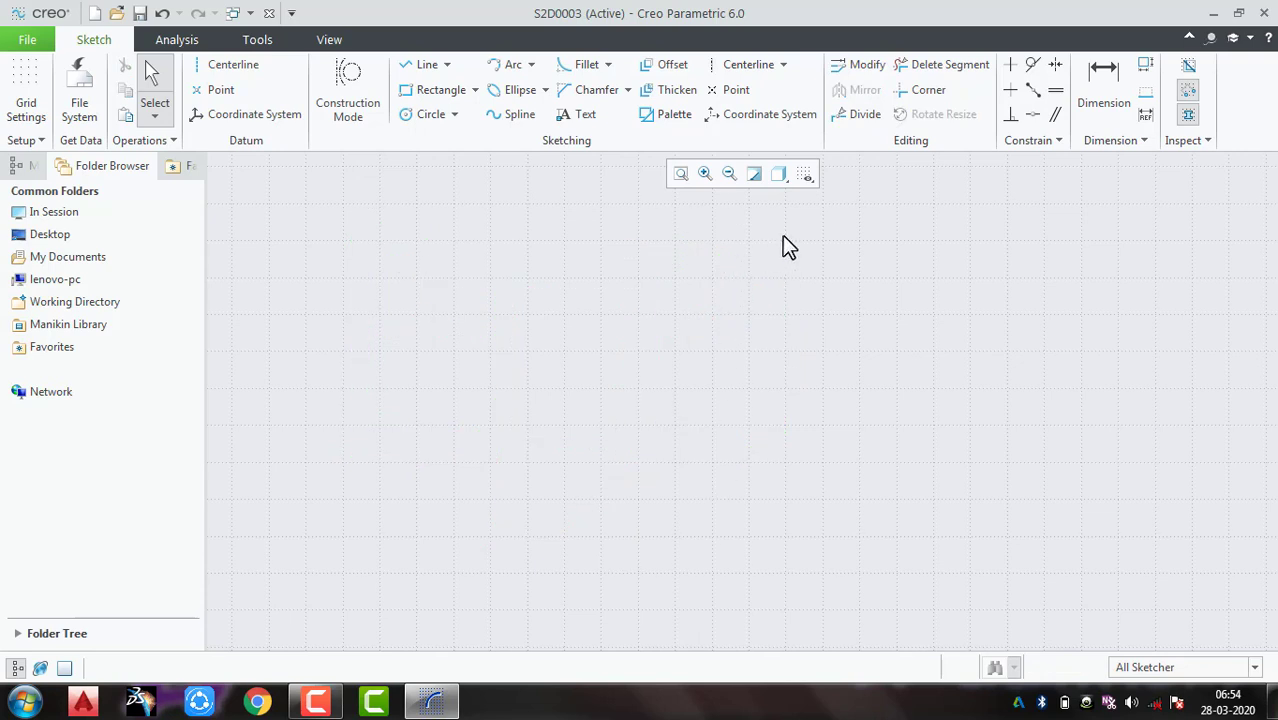
Step: Turn off the sketch's grid display and dismiss the Windows color scheme prompt
{"action": "left_click", "coordinate": [805, 175]}
{"action": "left_click", "coordinate": [805, 259]}
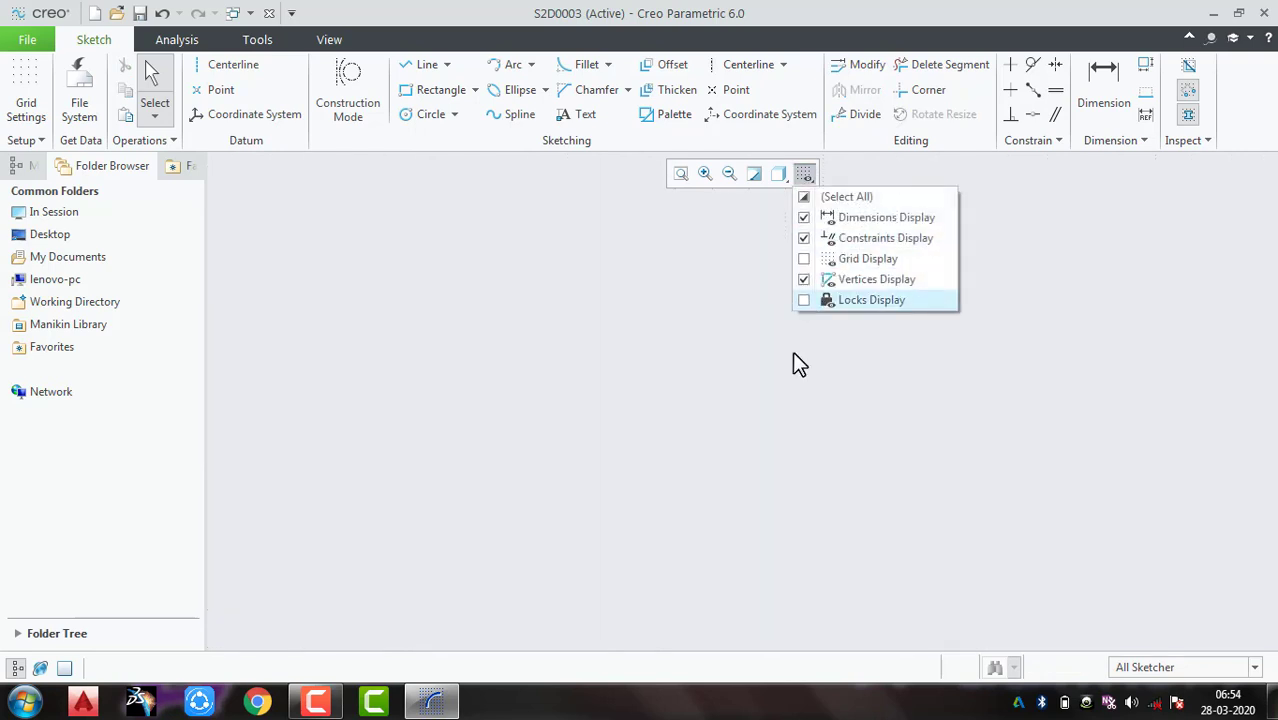
{"action": "left_click", "coordinate": [797, 414]}
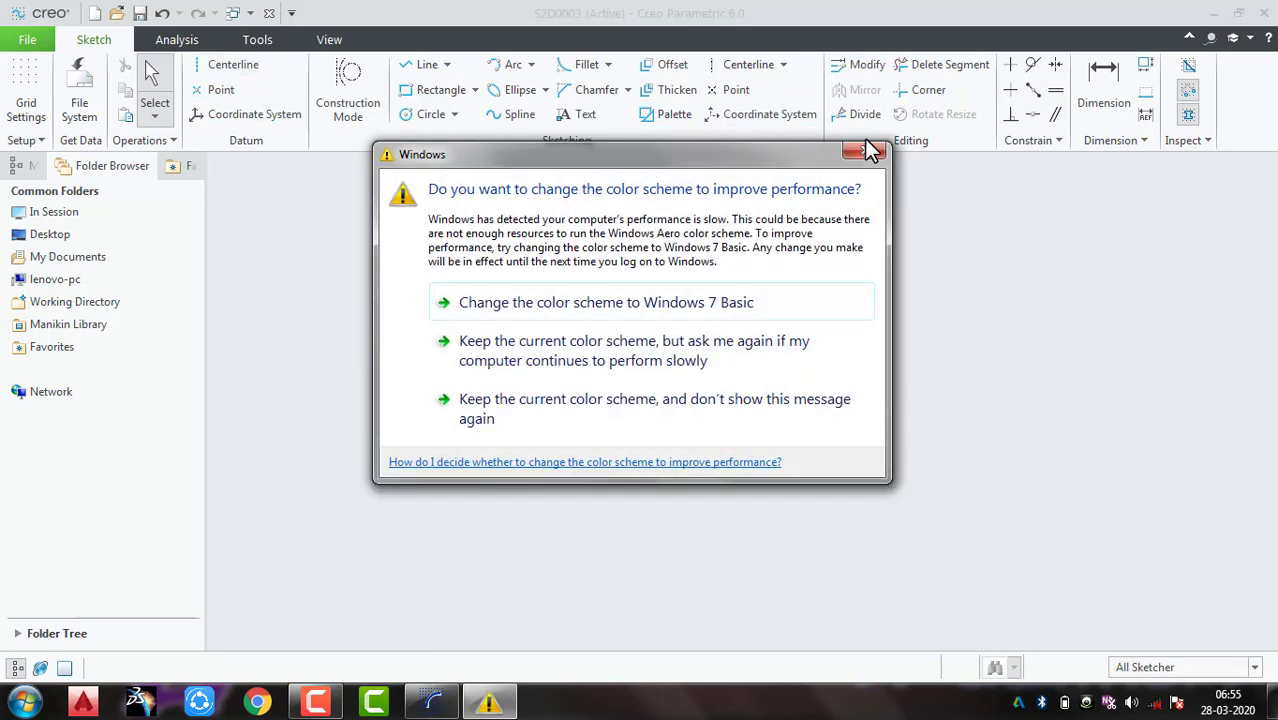
{"action": "left_click", "coordinate": [866, 151]}
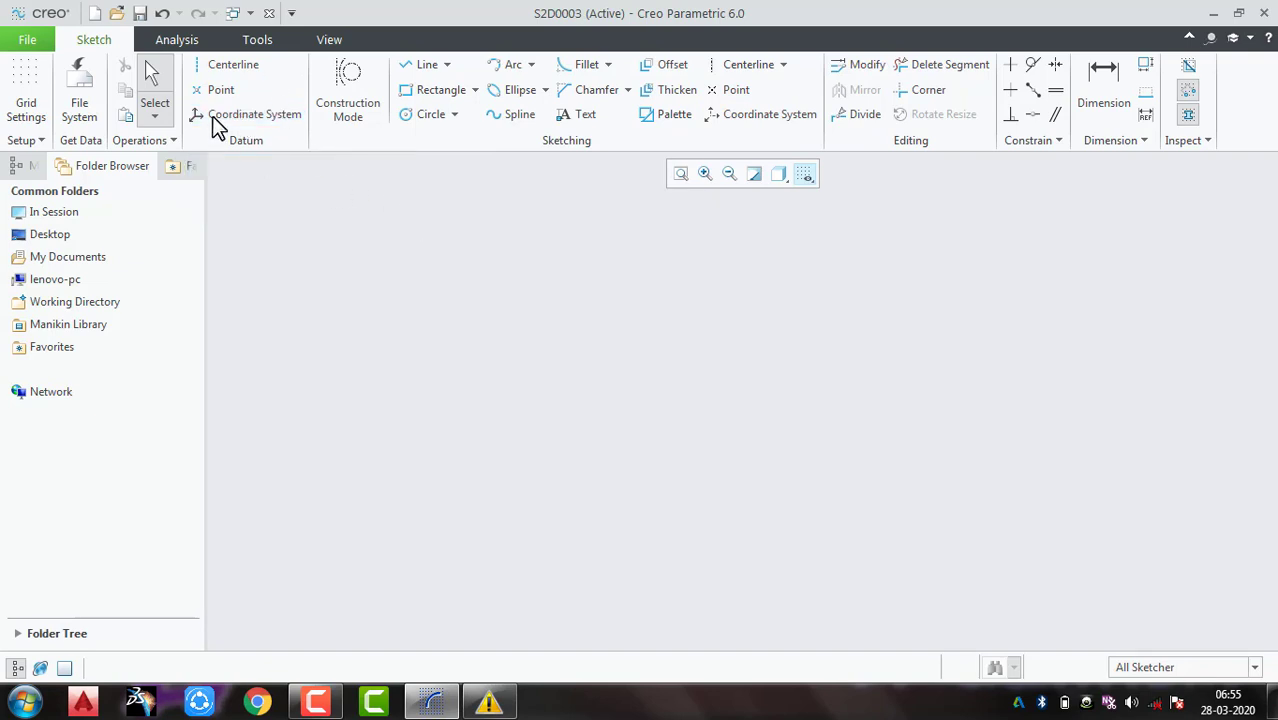
Step: Draw a horizontal datum centerline across the middle of the sketch
{"action": "left_click", "coordinate": [220, 89]}
{"action": "left_click", "coordinate": [236, 66]}
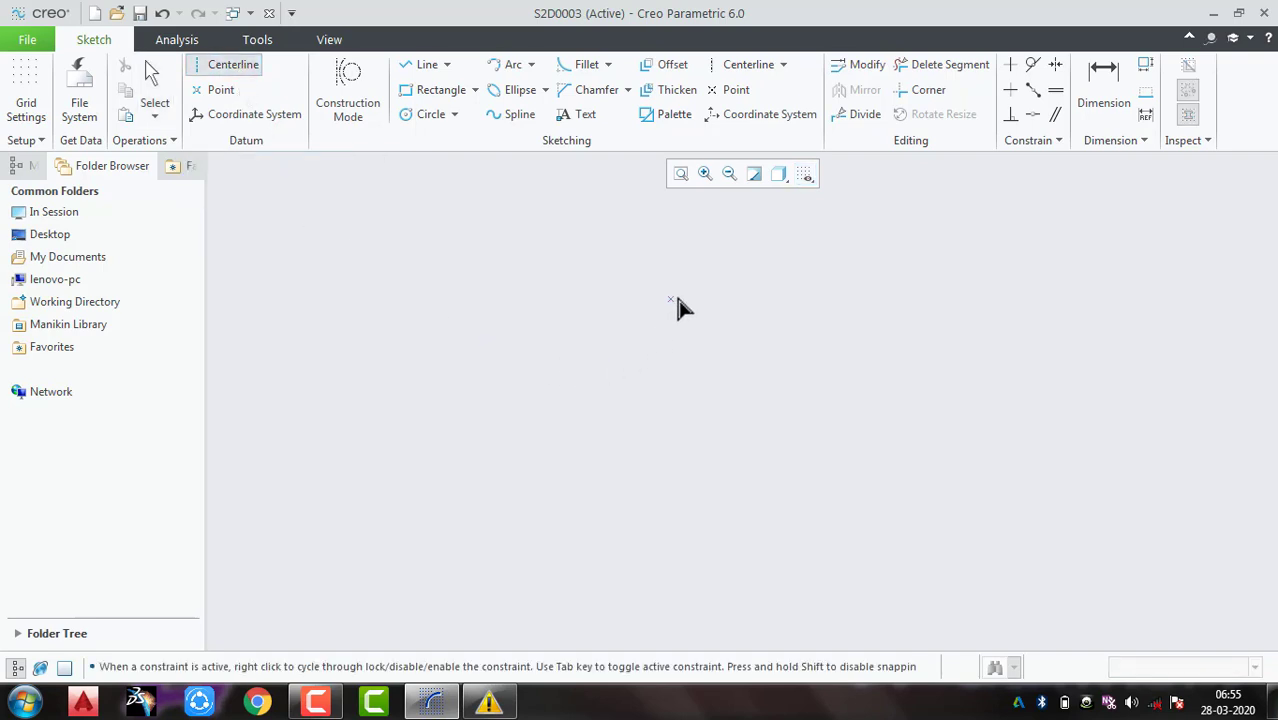
{"action": "middle_click", "coordinate": [698, 470]}
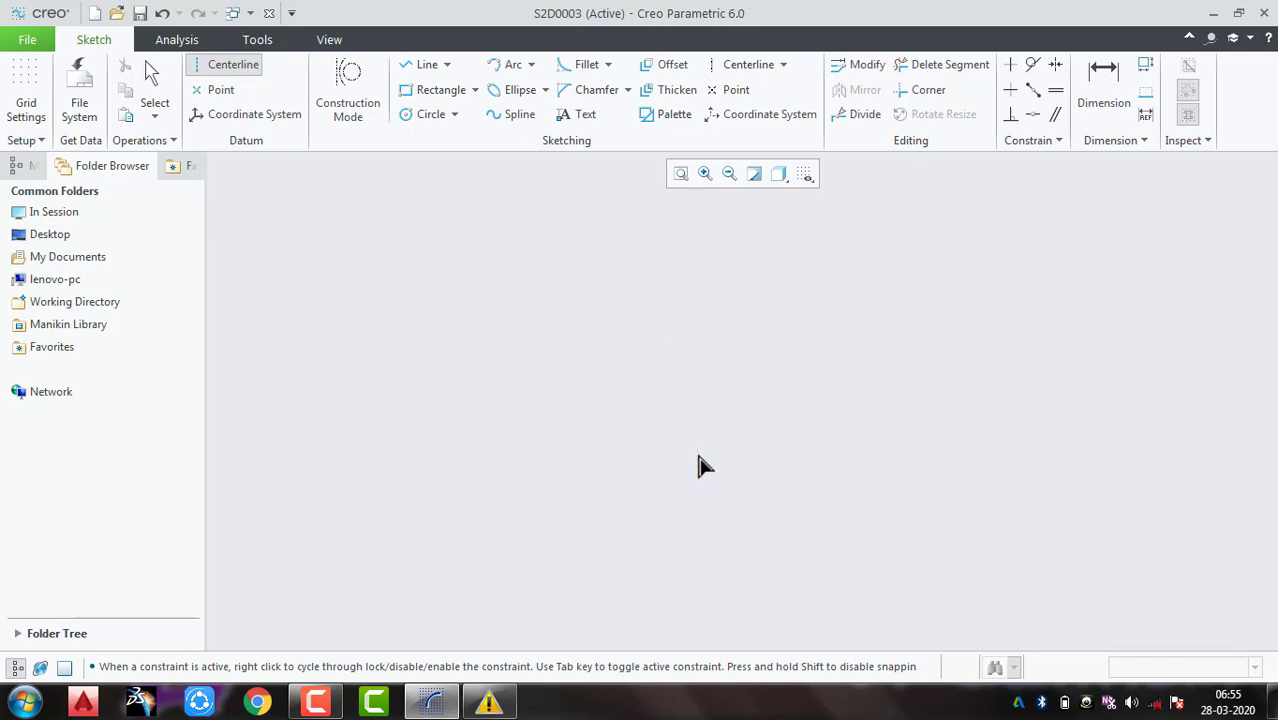
{"action": "left_click", "coordinate": [546, 387]}
{"action": "left_click", "coordinate": [779, 386]}
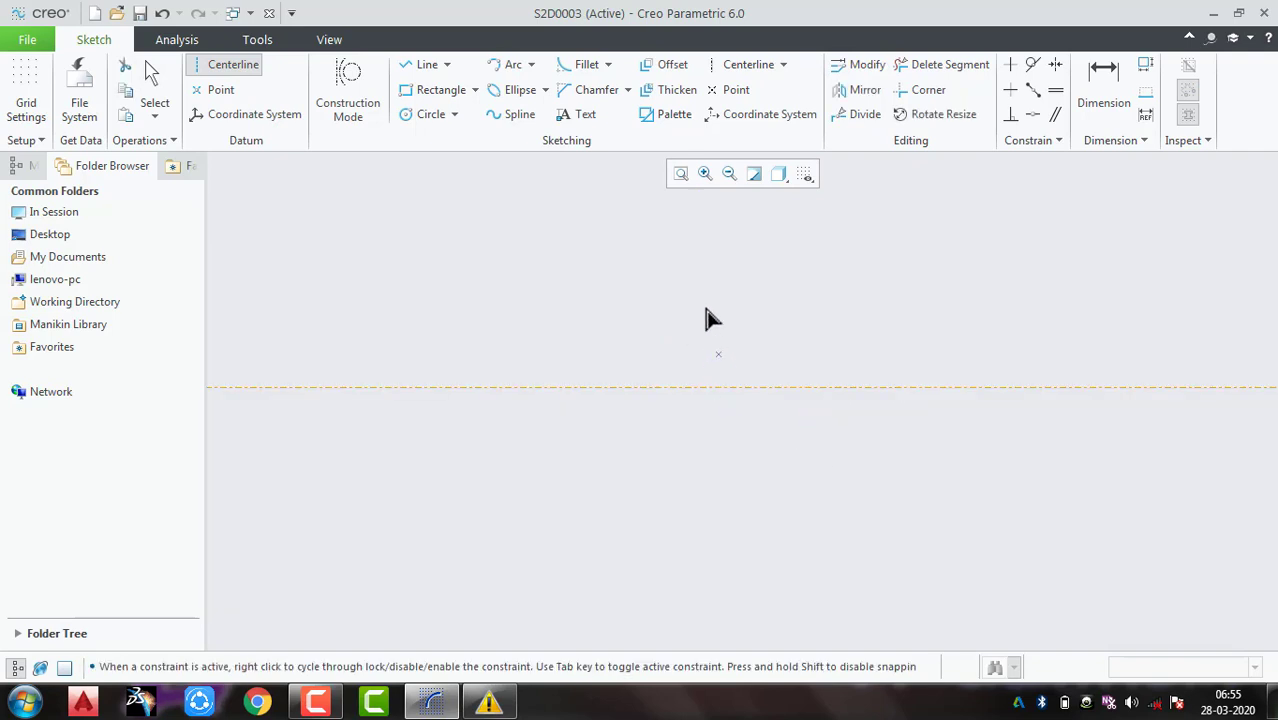
Step: Draw a vertical datum centerline crossing the horizontal one, and finish the Centerline command
{"action": "left_click", "coordinate": [701, 271]}
{"action": "middle_click", "coordinate": [701, 516]}
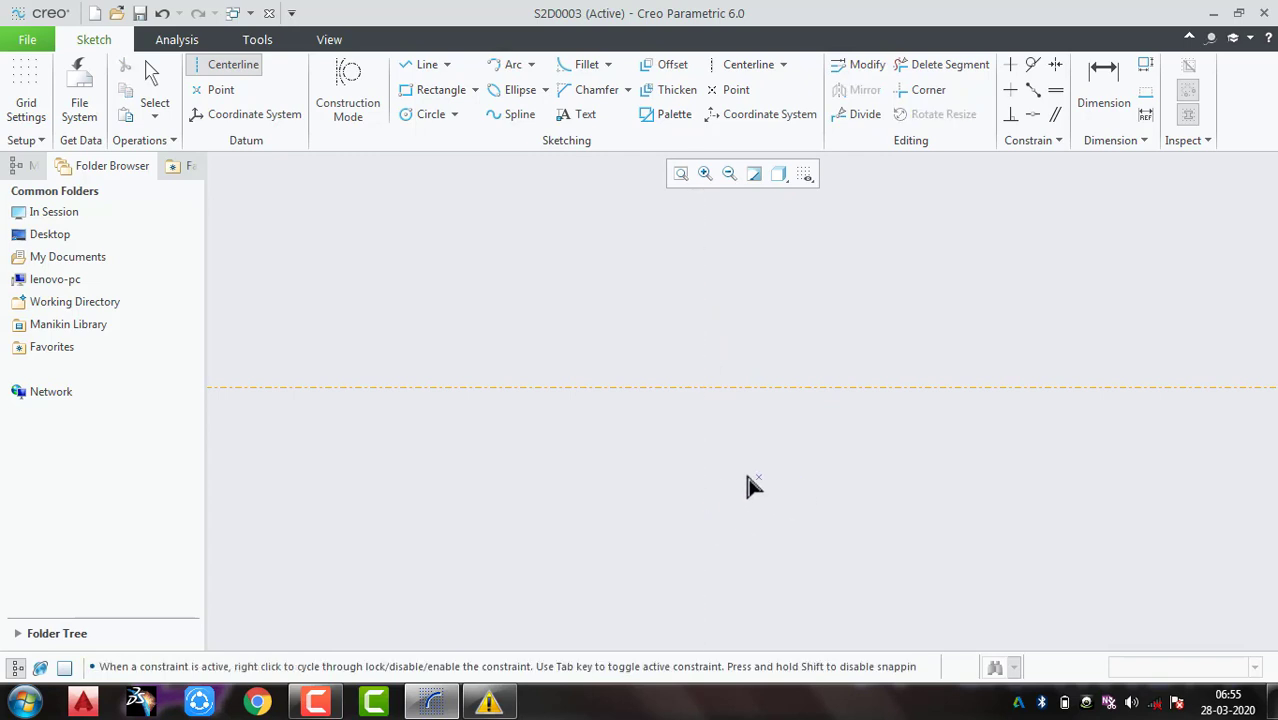
{"action": "left_click", "coordinate": [685, 301]}
{"action": "left_click", "coordinate": [693, 545]}
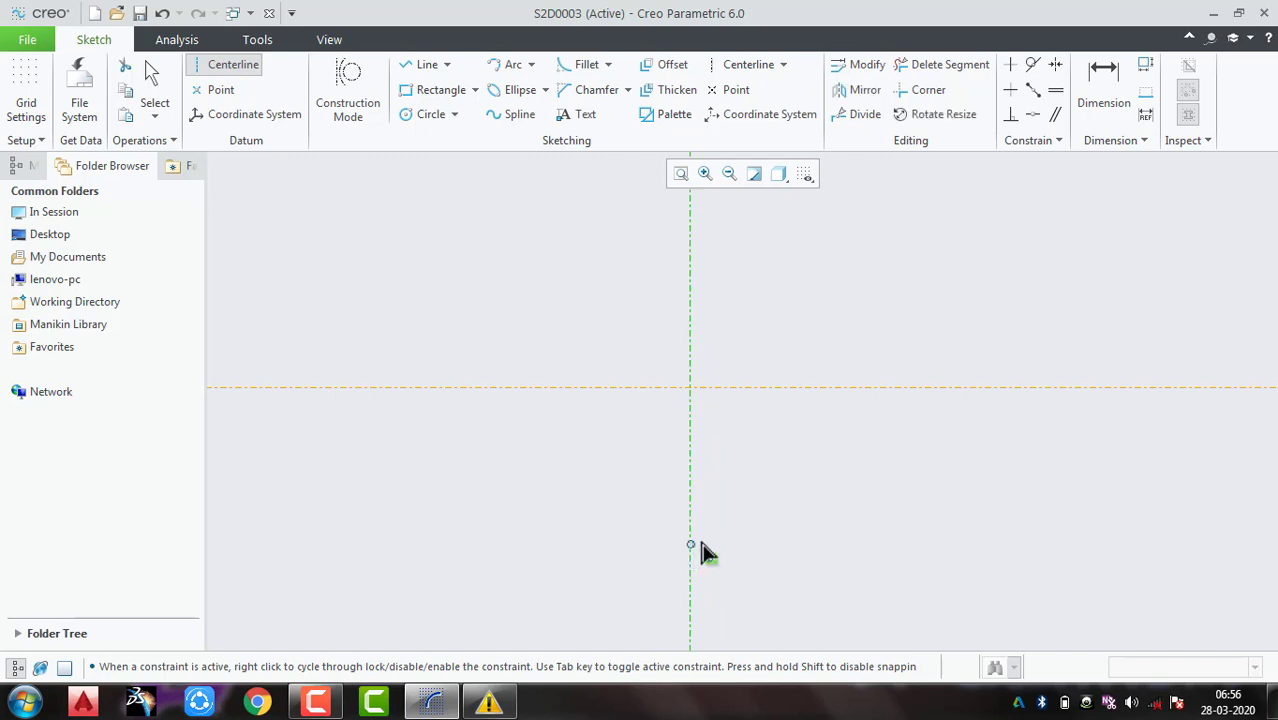
{"action": "middle_click", "coordinate": [792, 520]}
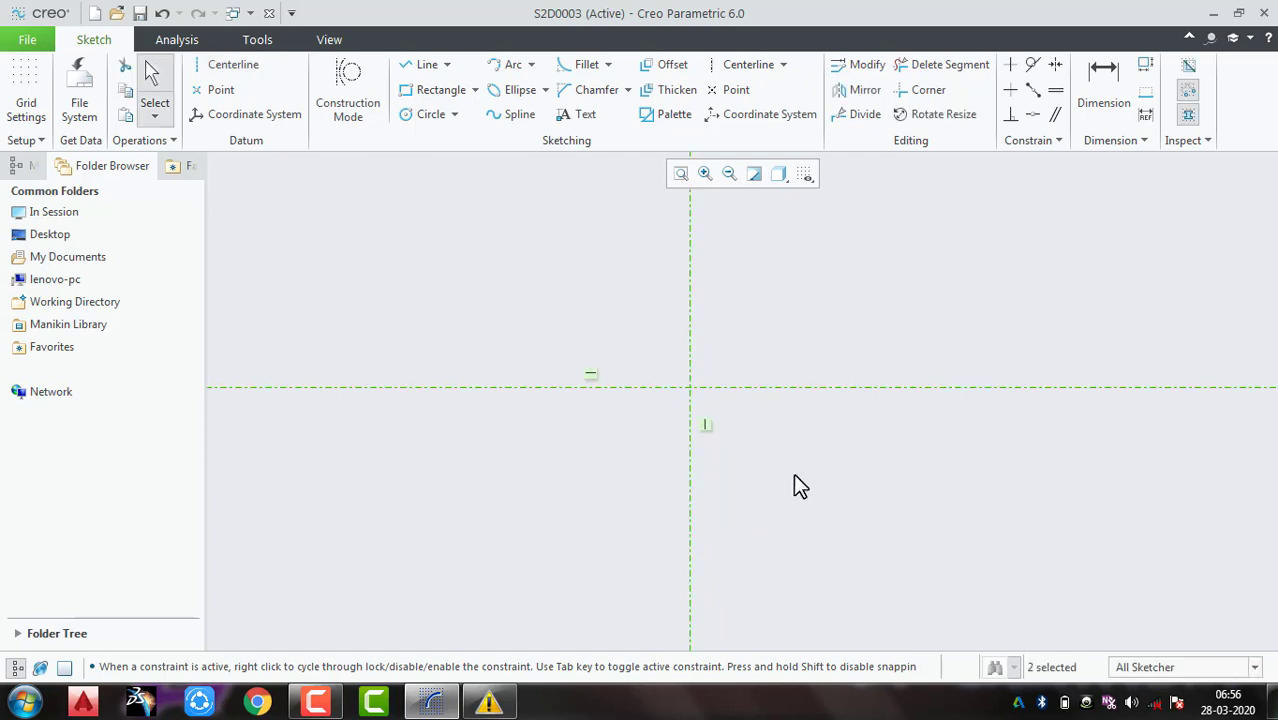
{"action": "left_click", "coordinate": [794, 475]}
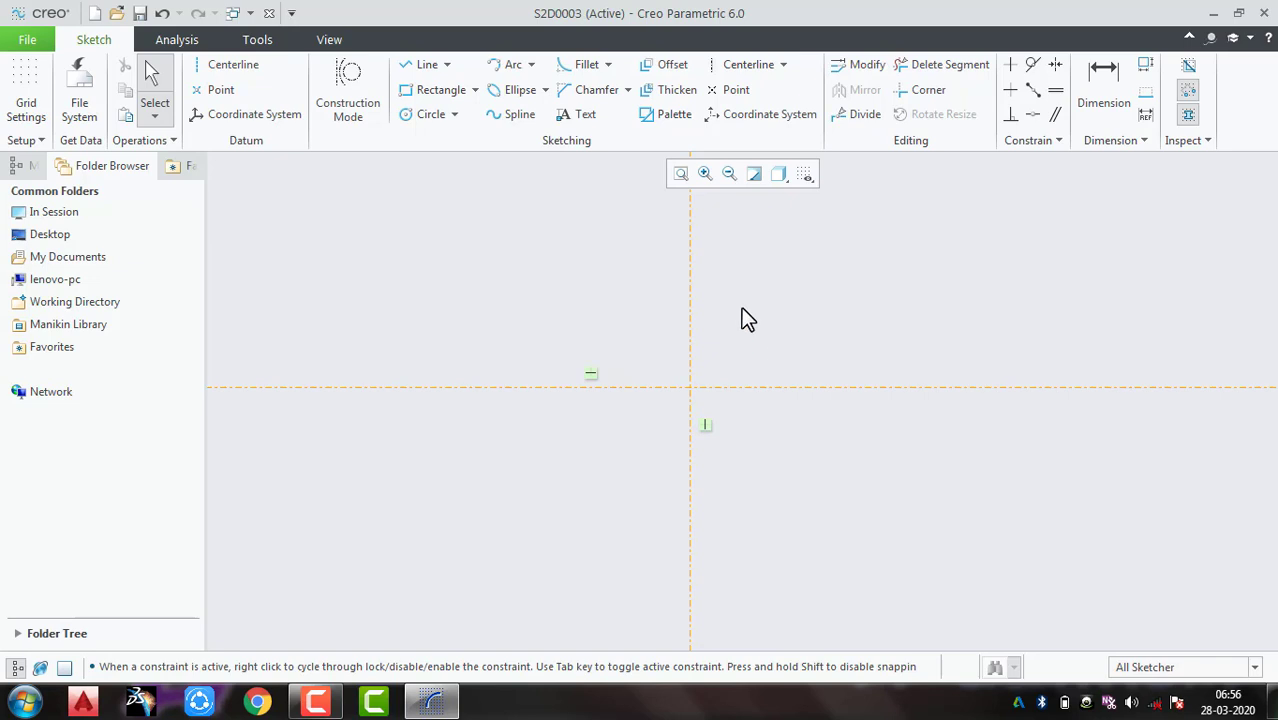
Step: Place nine datum points scattered around the two centerlines, one of them on the horizontal centerline
{"action": "left_click", "coordinate": [218, 93]}
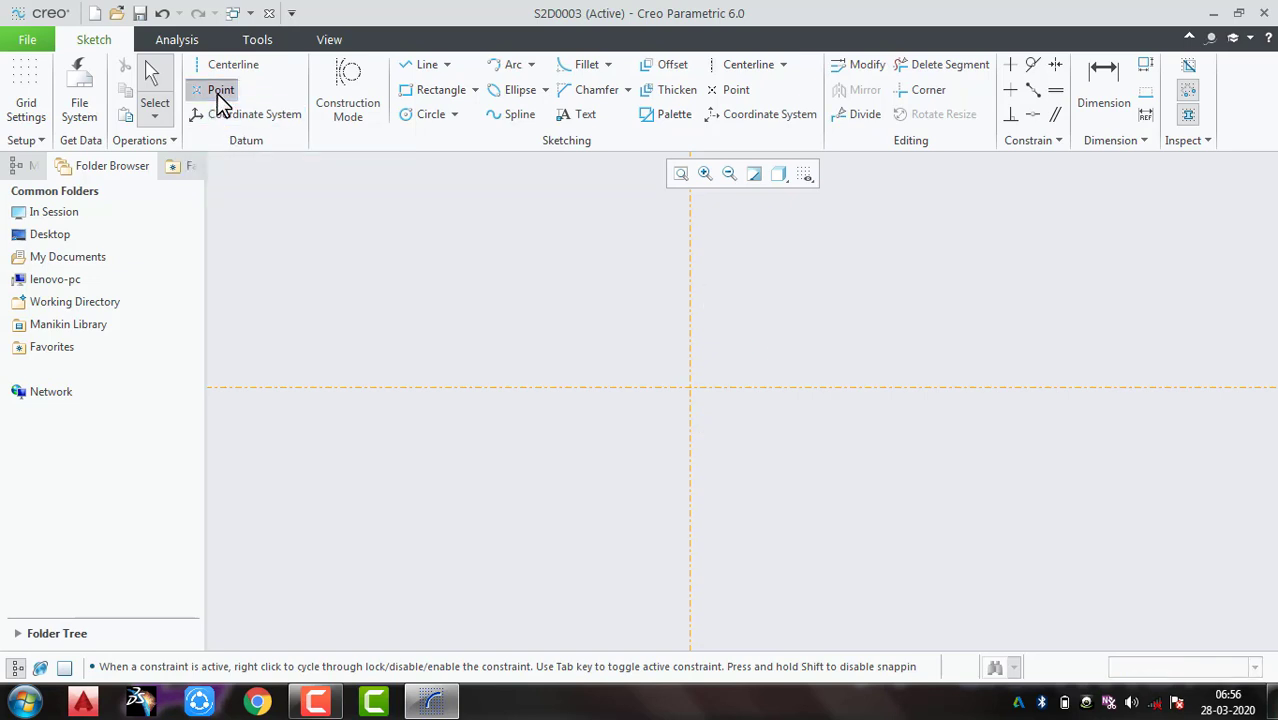
{"action": "left_click", "coordinate": [531, 253]}
{"action": "left_click", "coordinate": [531, 310]}
{"action": "left_click", "coordinate": [646, 280]}
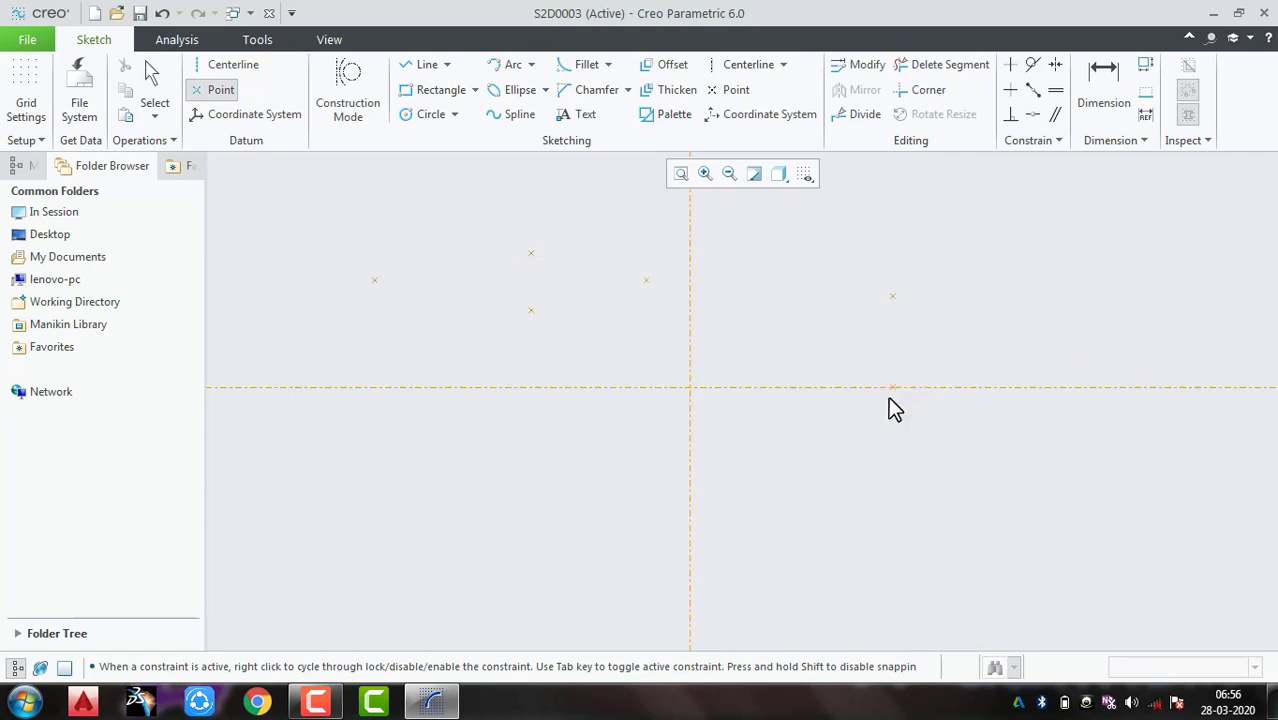
{"action": "left_click", "coordinate": [892, 491]}
{"action": "left_click", "coordinate": [730, 473]}
{"action": "left_click", "coordinate": [511, 447]}
{"action": "middle_click", "coordinate": [505, 514]}
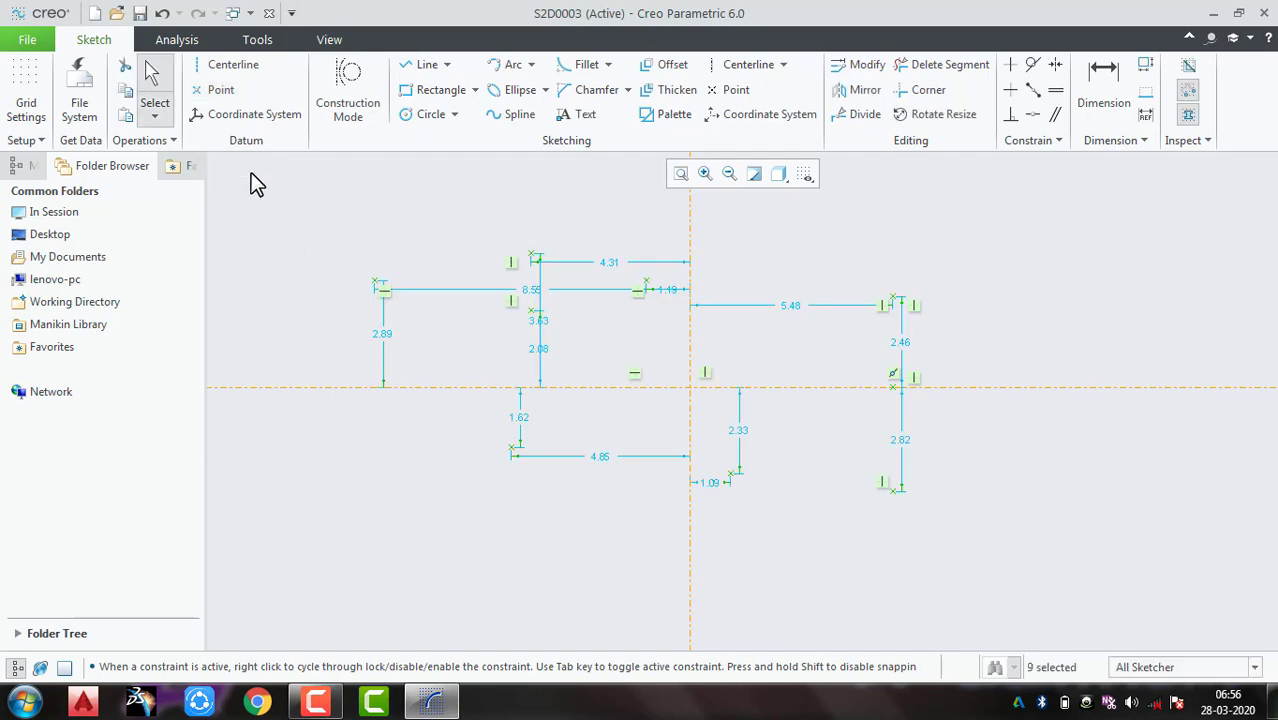
Step: Place a datum coordinate system in the upper-right area of the sketch, beyond the points
{"action": "left_click", "coordinate": [253, 114]}
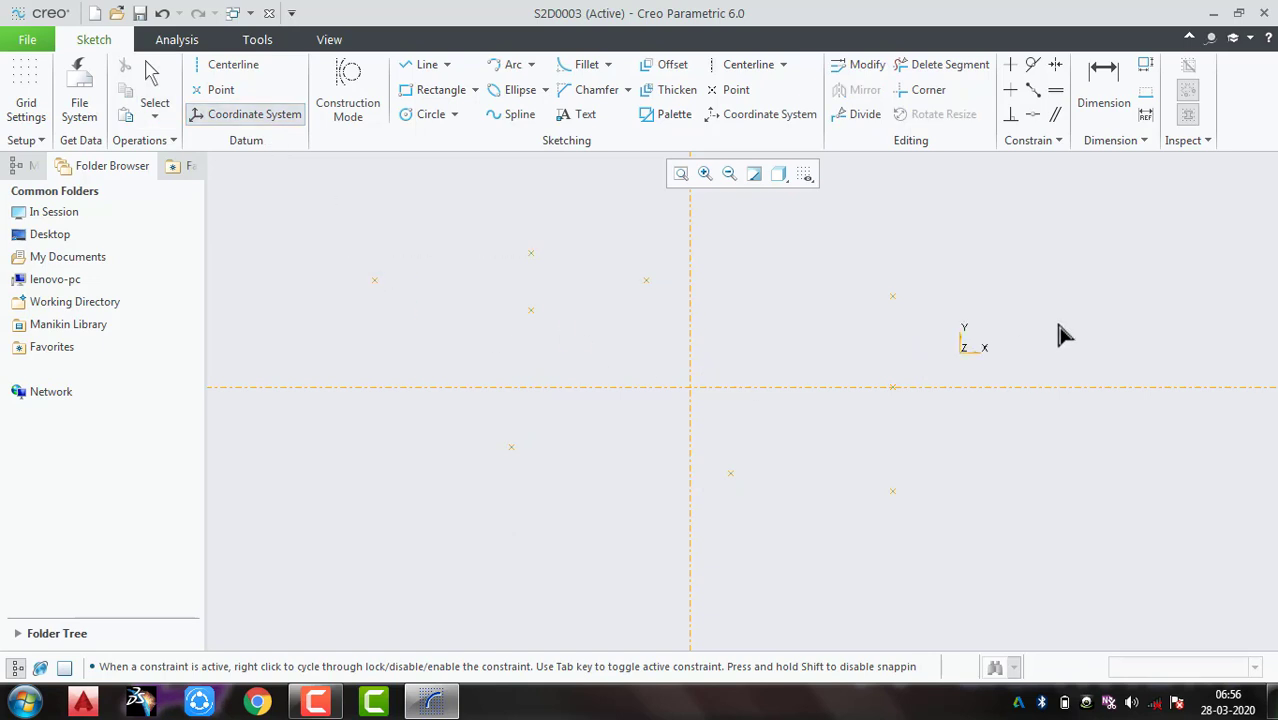
{"action": "left_click", "coordinate": [1105, 280]}
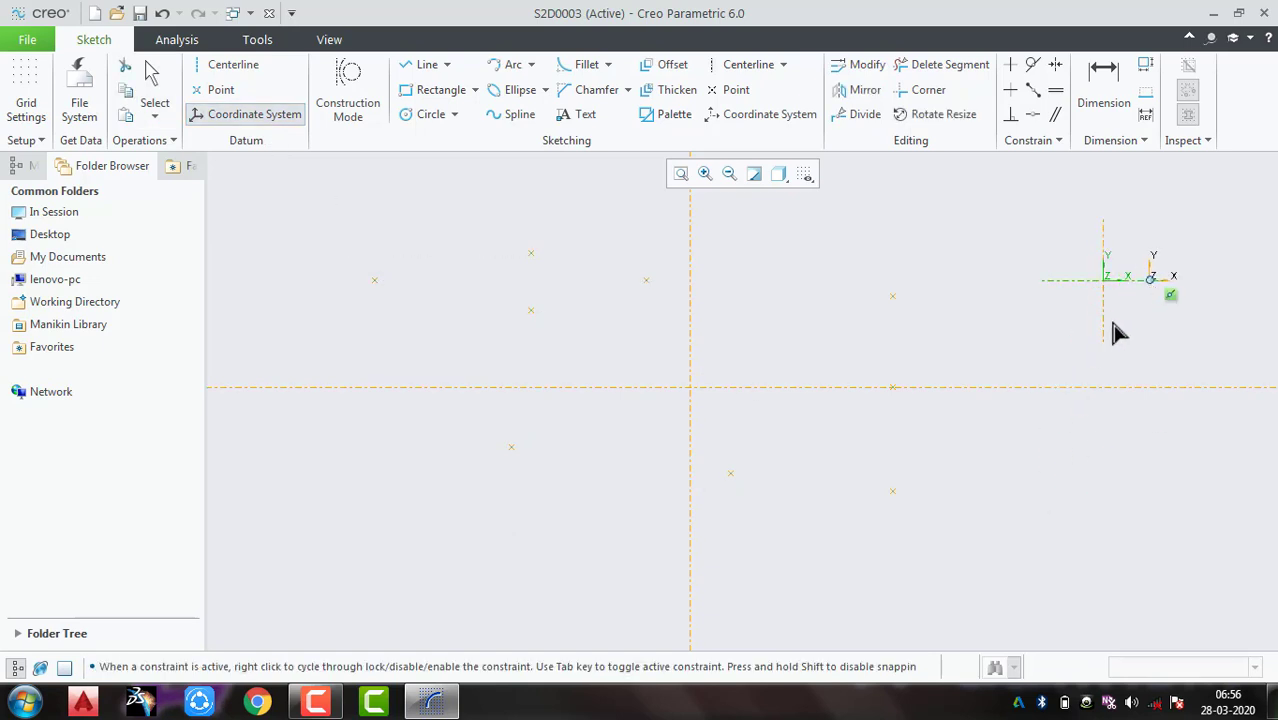
{"action": "middle_click", "coordinate": [1090, 458]}
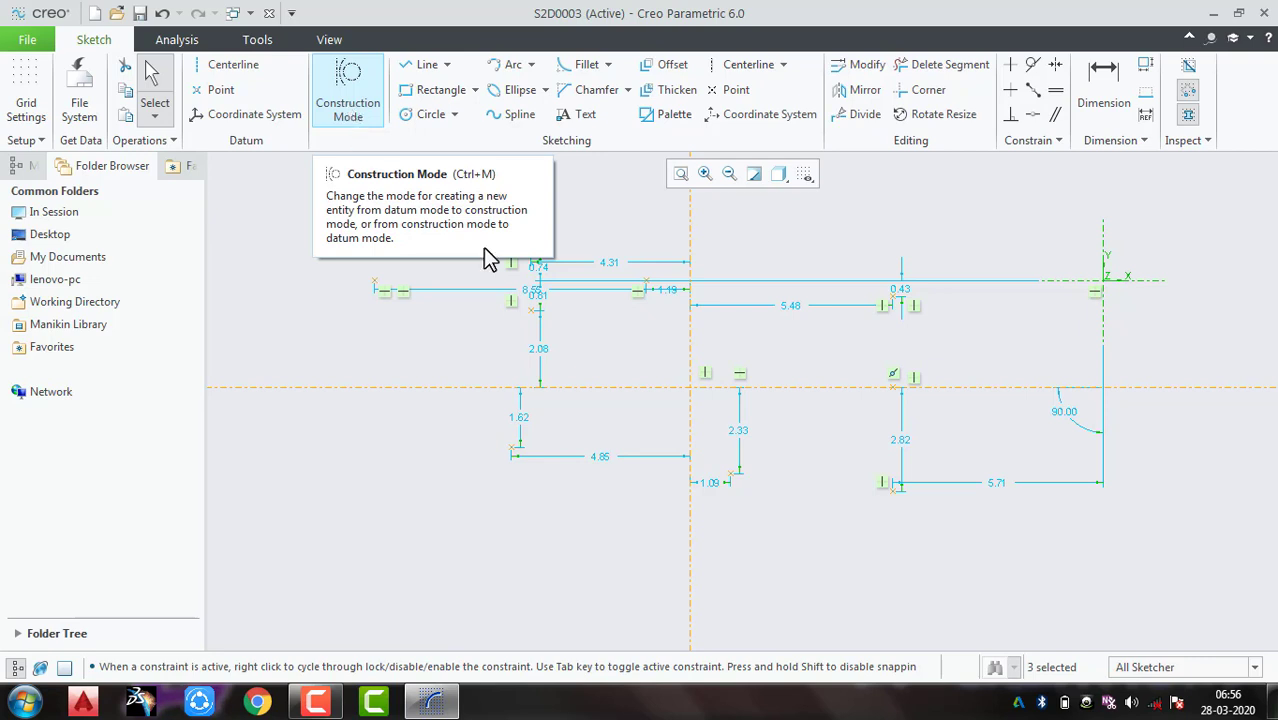
Step: Delete the centerlines, the coordinate system and all datum points except the leftmost one
{"action": "left_click_drag", "start_coordinate": [495, 527], "coordinate": [414, 534]}
{"action": "key", "text": "Delete"}
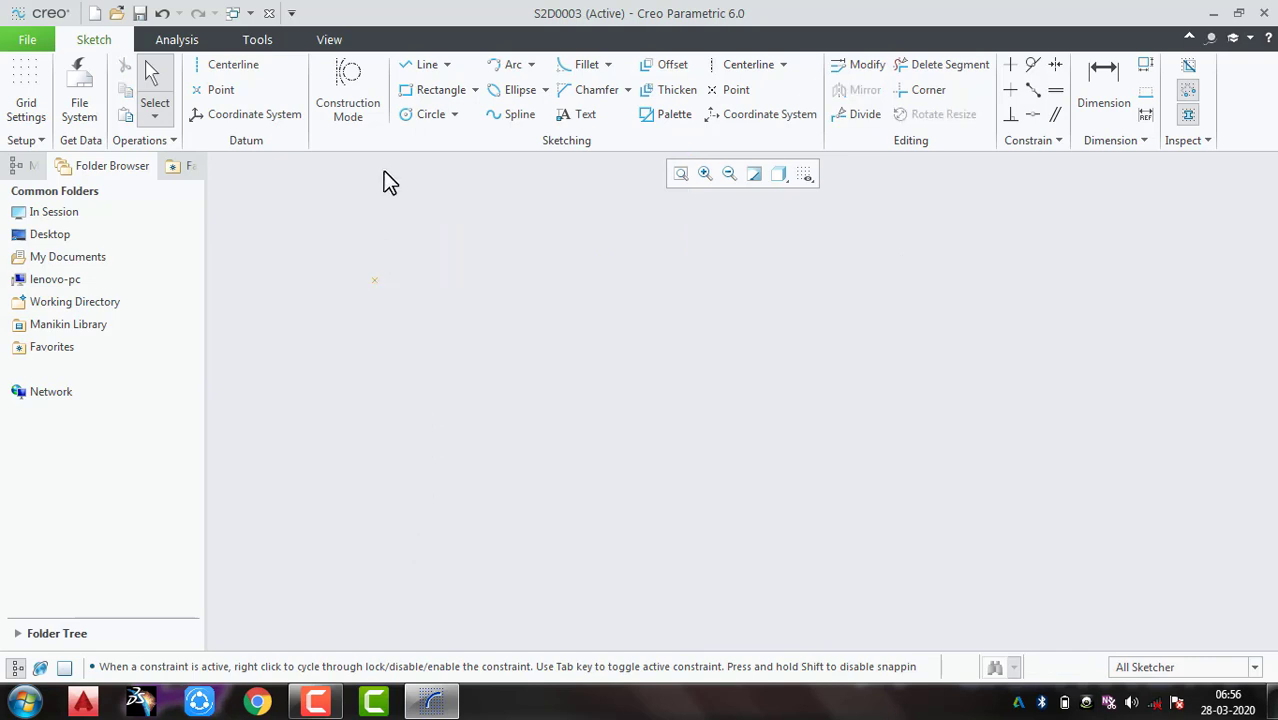
Step: Sketch a regular circle about 4.67 in diameter near the middle of the sketch
{"action": "left_click", "coordinate": [420, 116]}
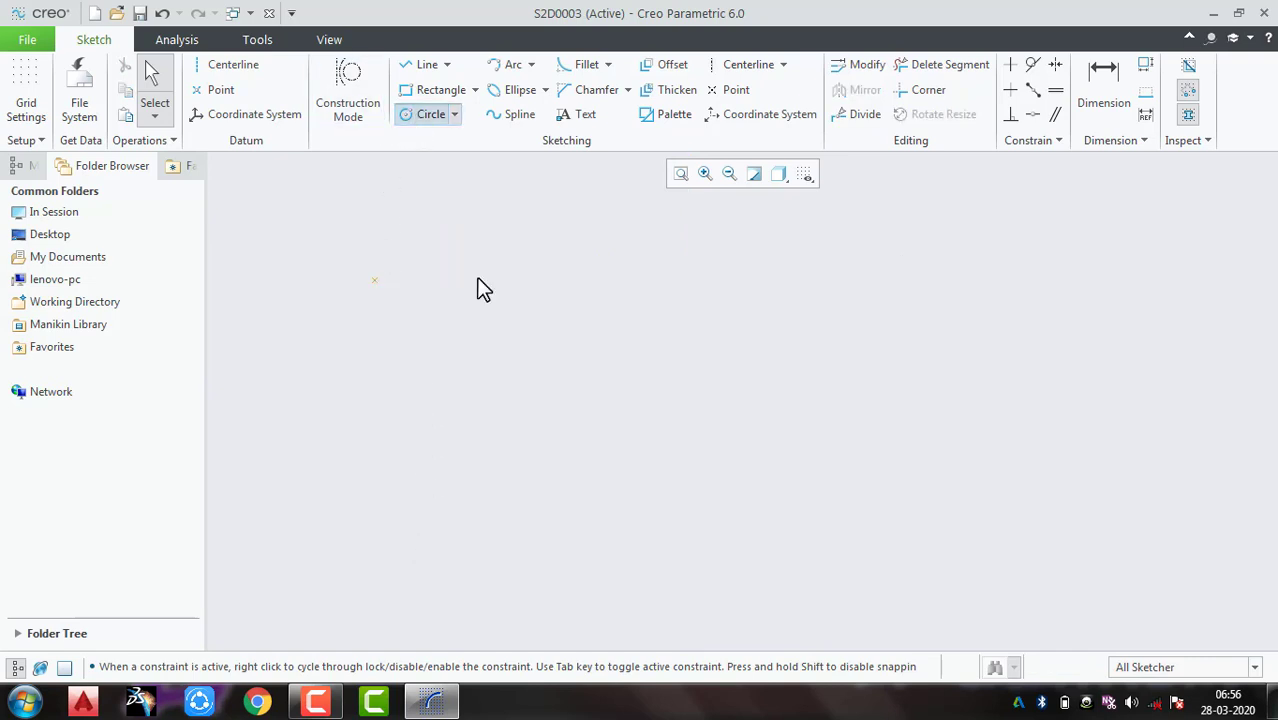
{"action": "left_click", "coordinate": [609, 399]}
{"action": "left_click", "coordinate": [663, 470]}
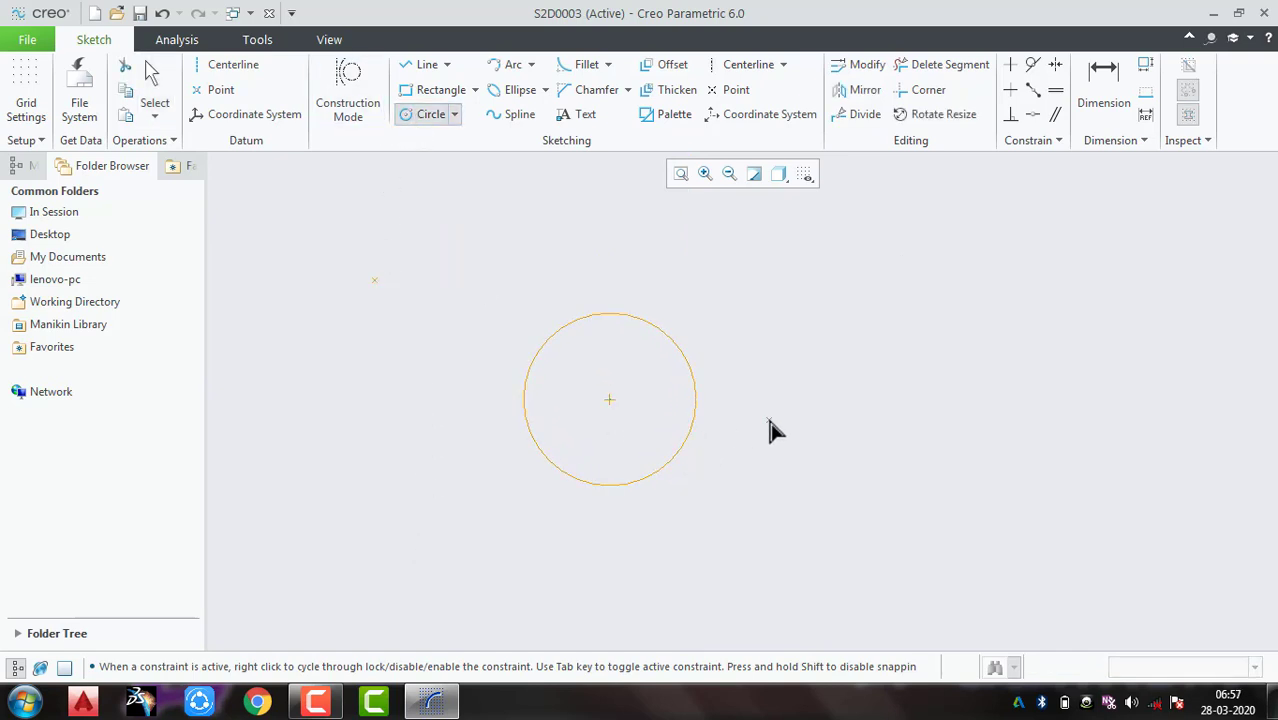
{"action": "middle_click", "coordinate": [731, 454]}
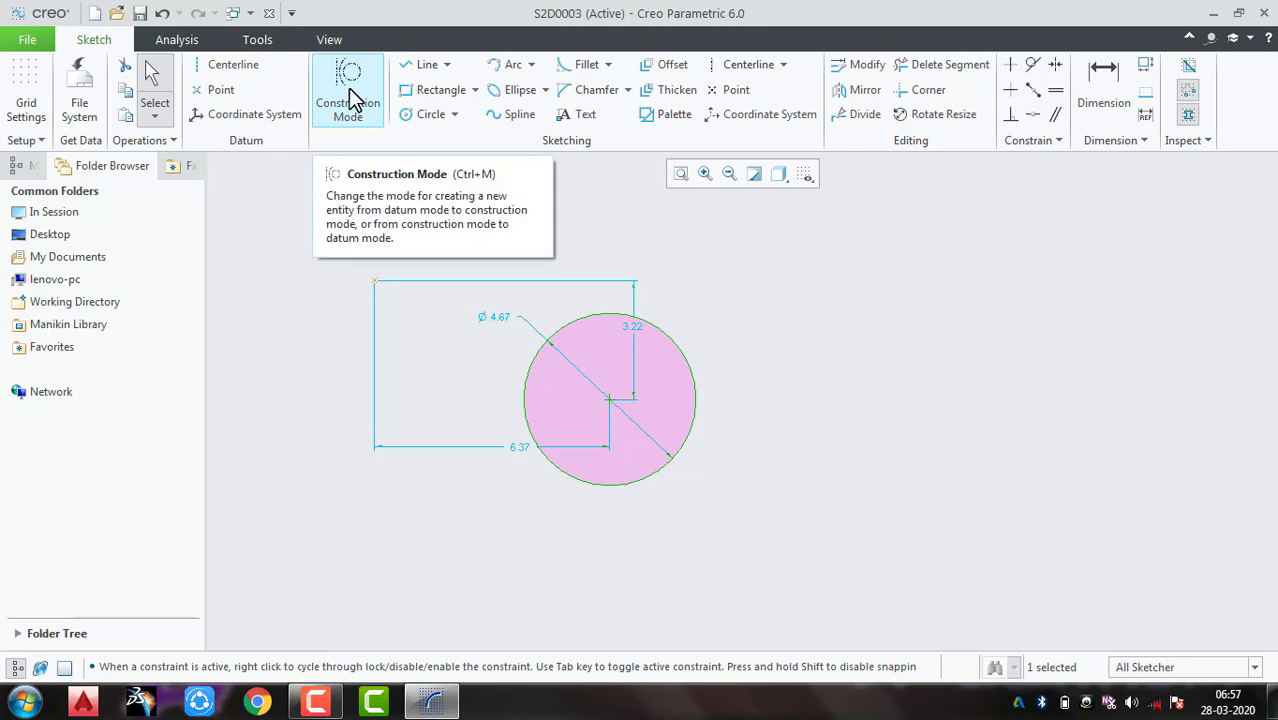
{"action": "left_click", "coordinate": [899, 334]}
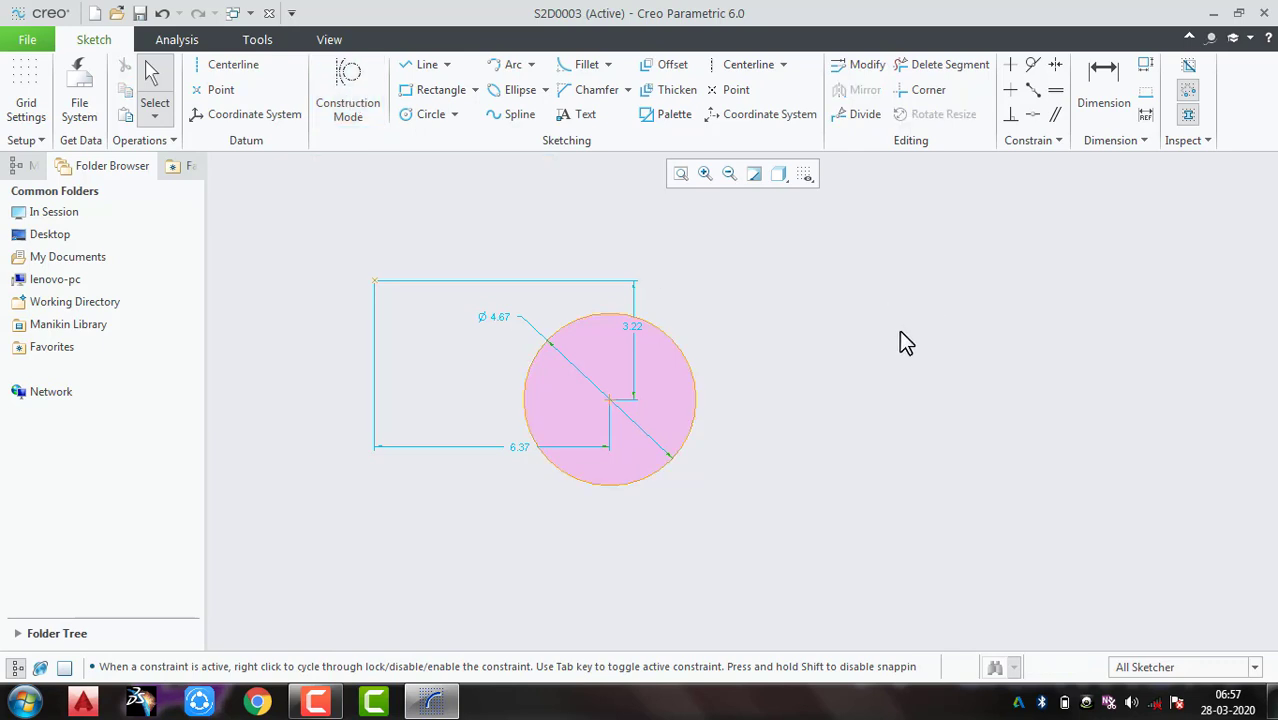
Step: Turn on Construction Mode and sketch a construction circle about 3.15 in radius to the right of the first circle
{"action": "left_click", "coordinate": [363, 112]}
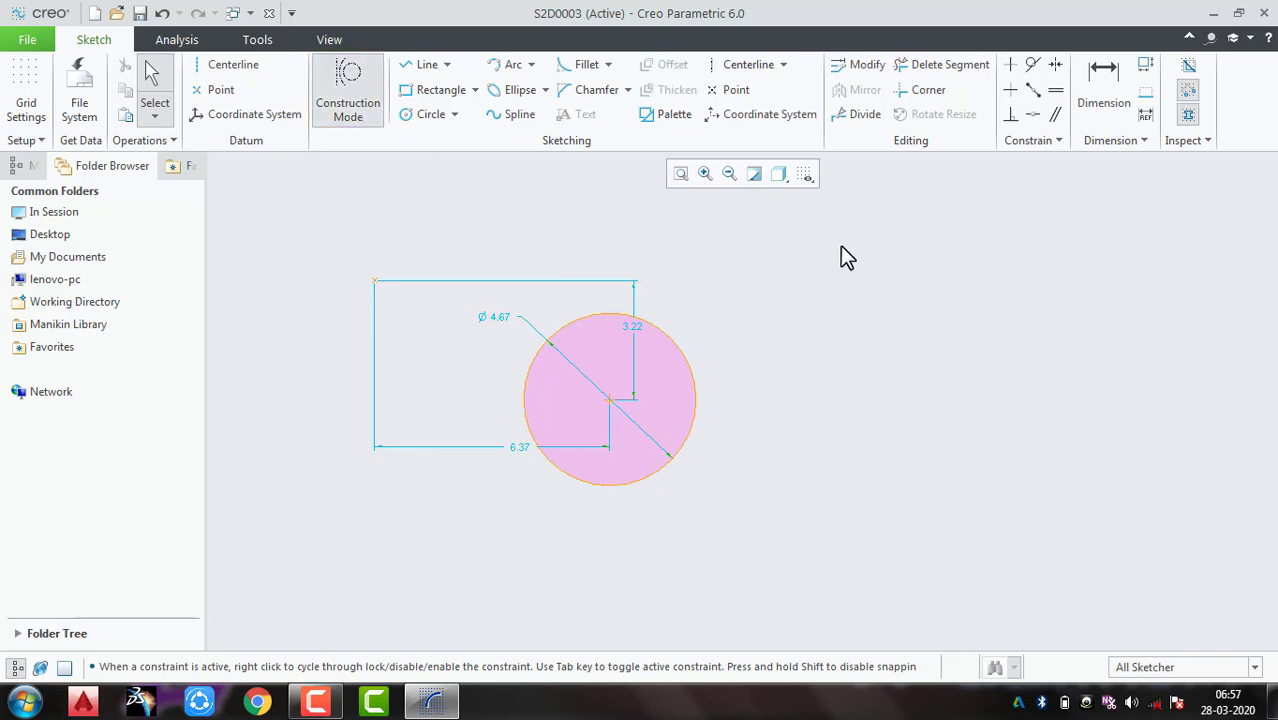
{"action": "left_click", "coordinate": [430, 116]}
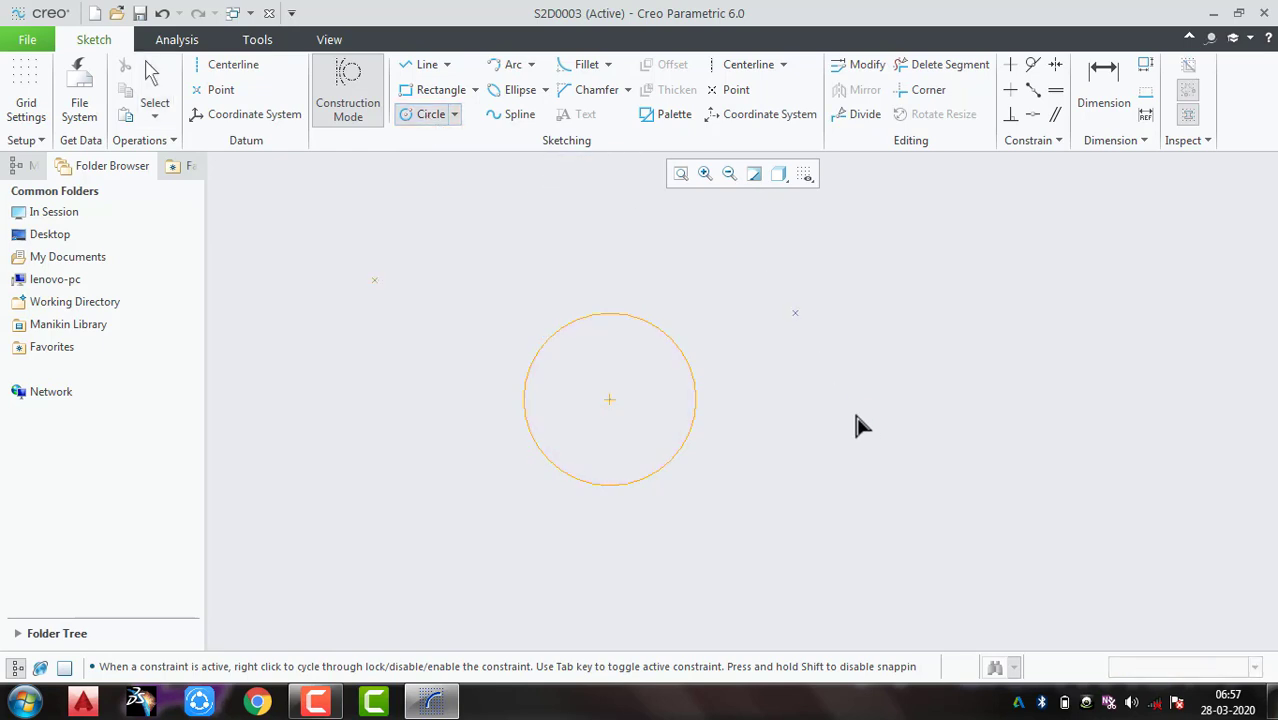
{"action": "left_click", "coordinate": [846, 383]}
{"action": "left_click", "coordinate": [900, 477]}
{"action": "middle_click", "coordinate": [873, 432]}
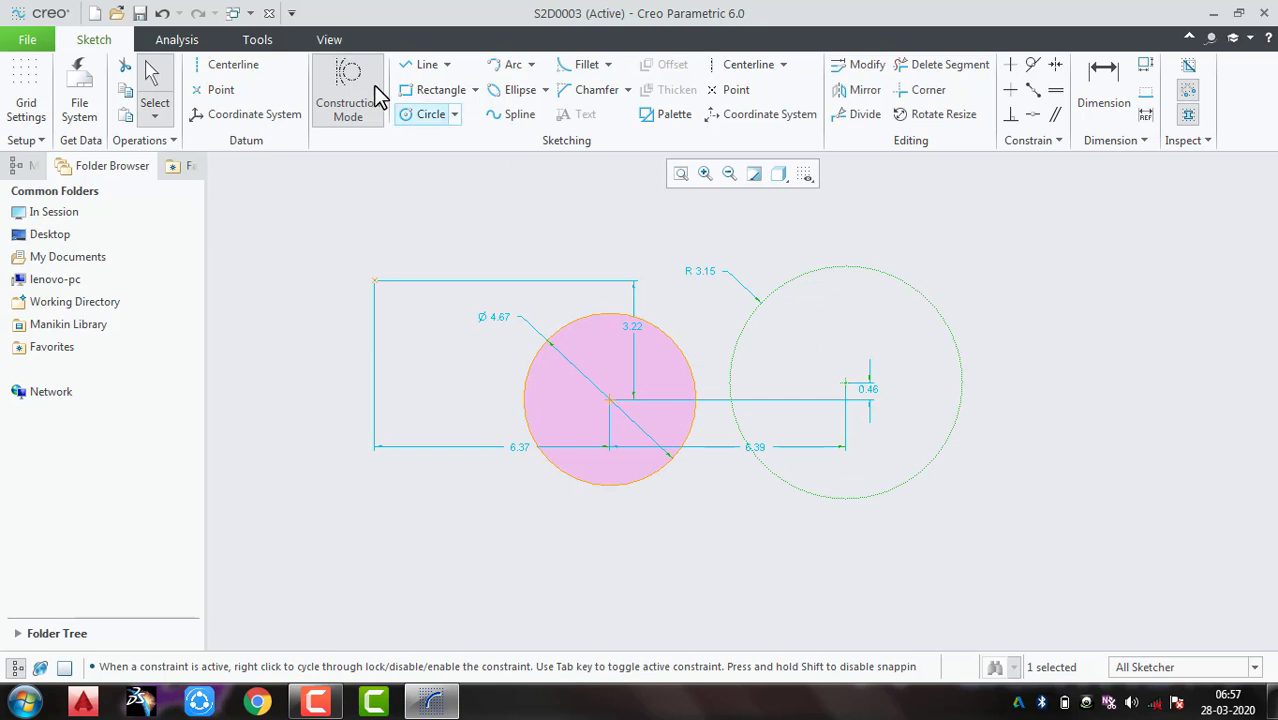
Step: Sketch an open chain of five construction lines around the circles, with a top line about 11.93 long and a bottom line about 8.78 long
{"action": "left_click", "coordinate": [425, 64]}
{"action": "left_click", "coordinate": [474, 251]}
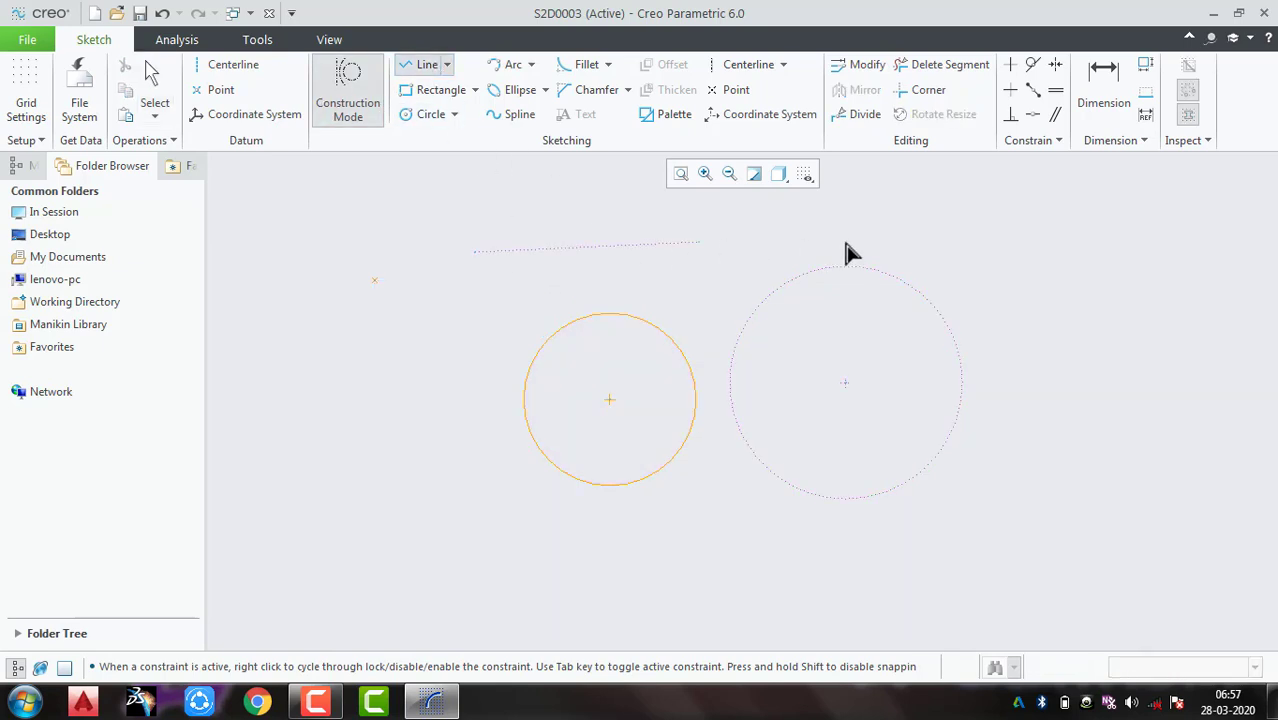
{"action": "left_click", "coordinate": [915, 251]}
{"action": "left_click", "coordinate": [1080, 375]}
{"action": "left_click", "coordinate": [1120, 526]}
{"action": "left_click", "coordinate": [955, 580]}
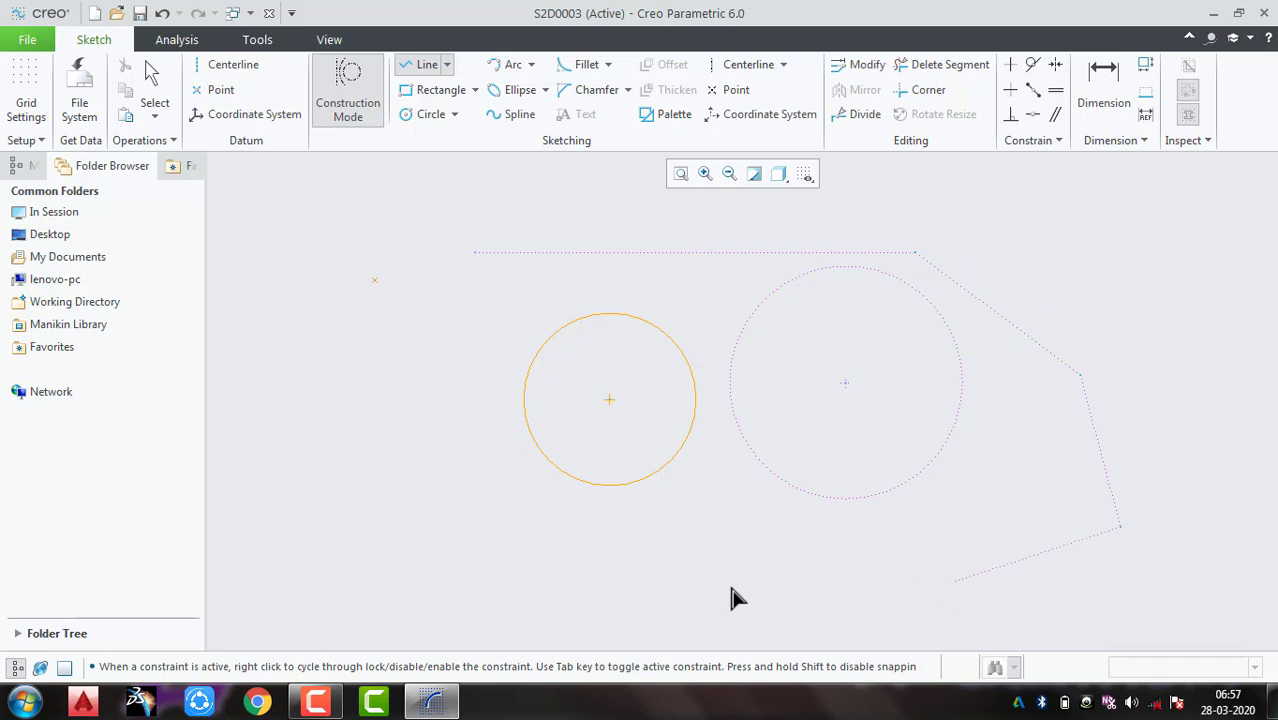
{"action": "left_click", "coordinate": [632, 580]}
{"action": "middle_click", "coordinate": [632, 580]}
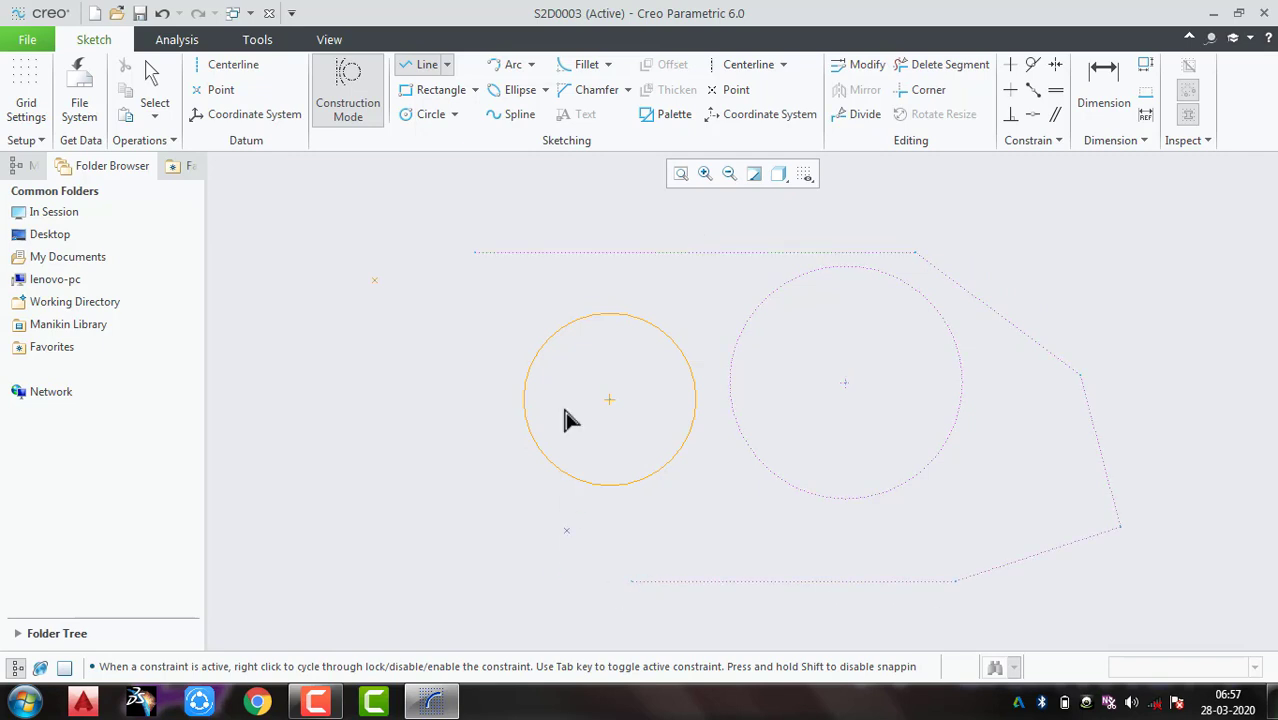
{"action": "middle_click", "coordinate": [1022, 460]}
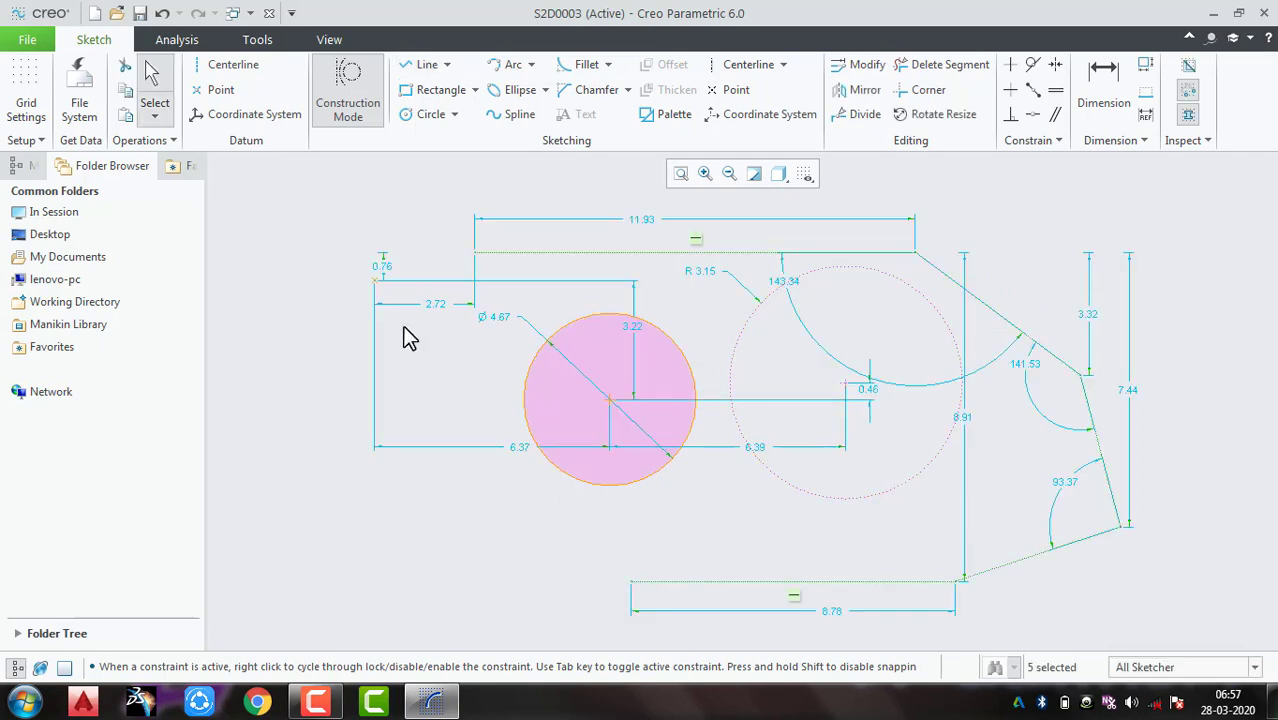
{"action": "left_click", "coordinate": [1045, 277]}
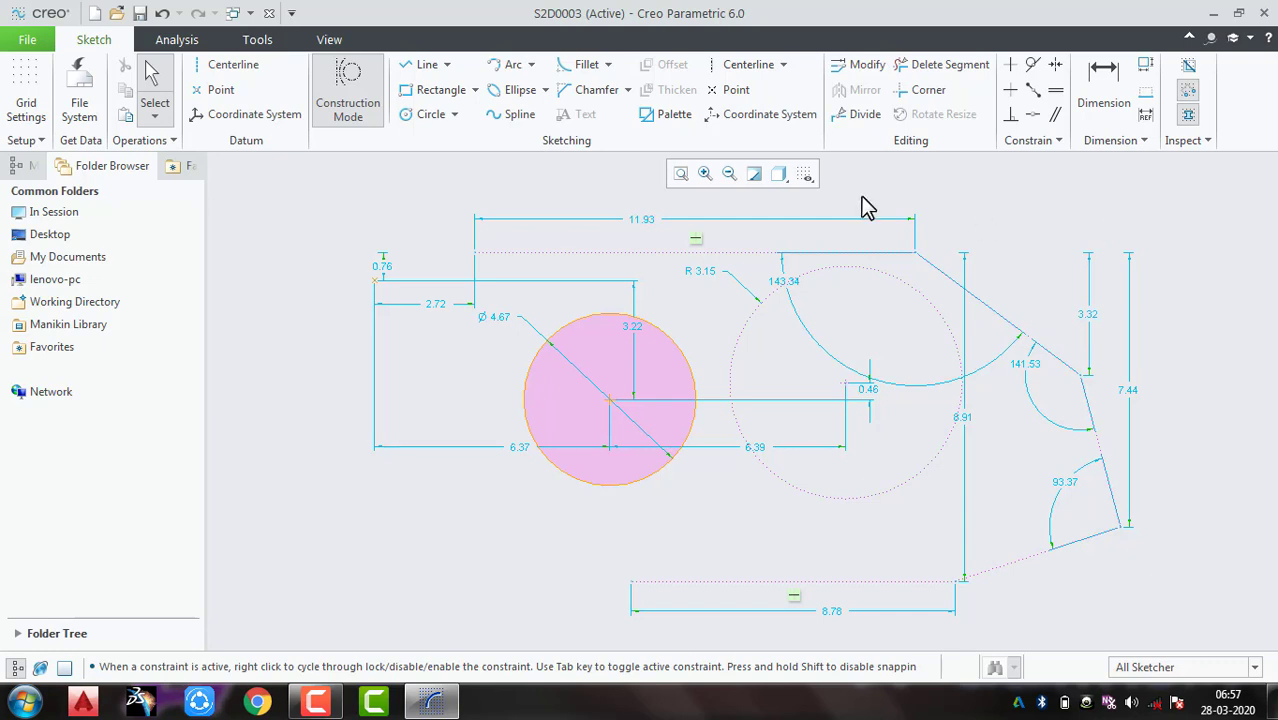
Step: Undo the construction line chain and both circles, and turn off Construction Mode
{"action": "left_click", "coordinate": [352, 106]}
{"action": "key", "text": "ctrl+z"}
{"action": "key", "text": "ctrl+z"}
{"action": "key", "text": "ctrl+z"}
{"action": "key", "text": "ctrl+z"}
{"action": "key", "text": "ctrl+z"}
{"action": "key", "text": "ctrl+z"}
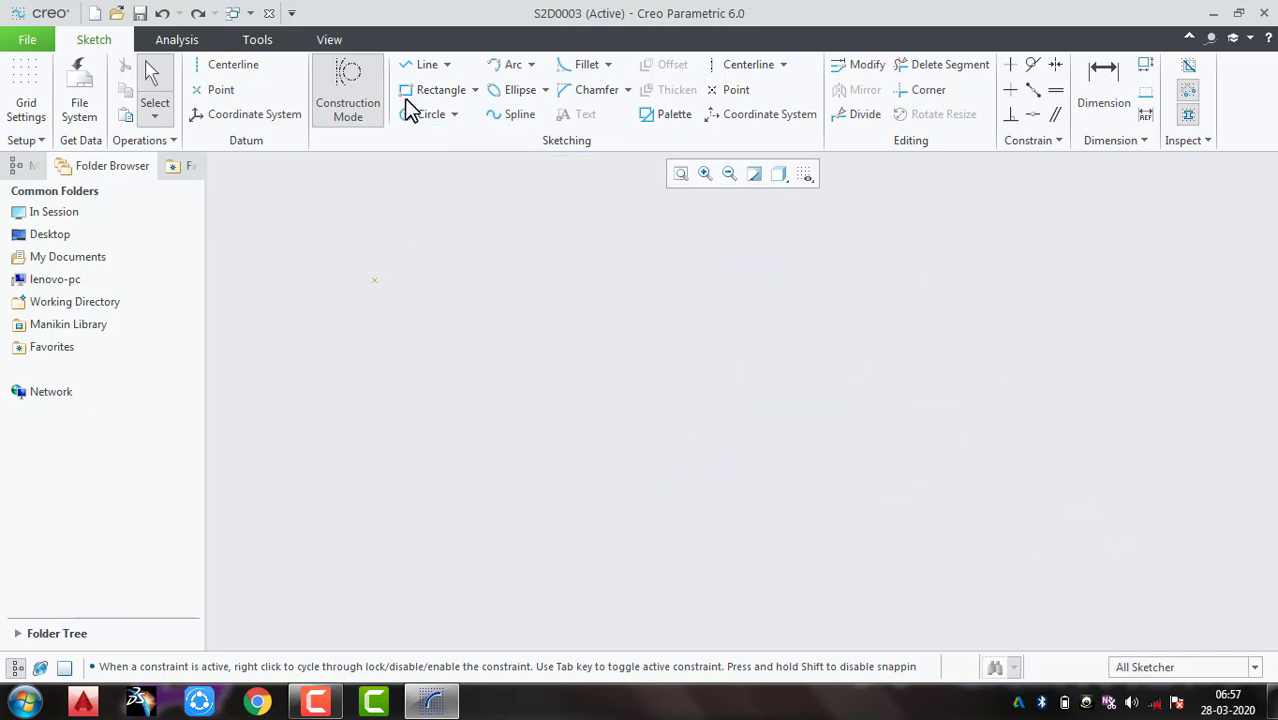
{"action": "left_click", "coordinate": [356, 90]}
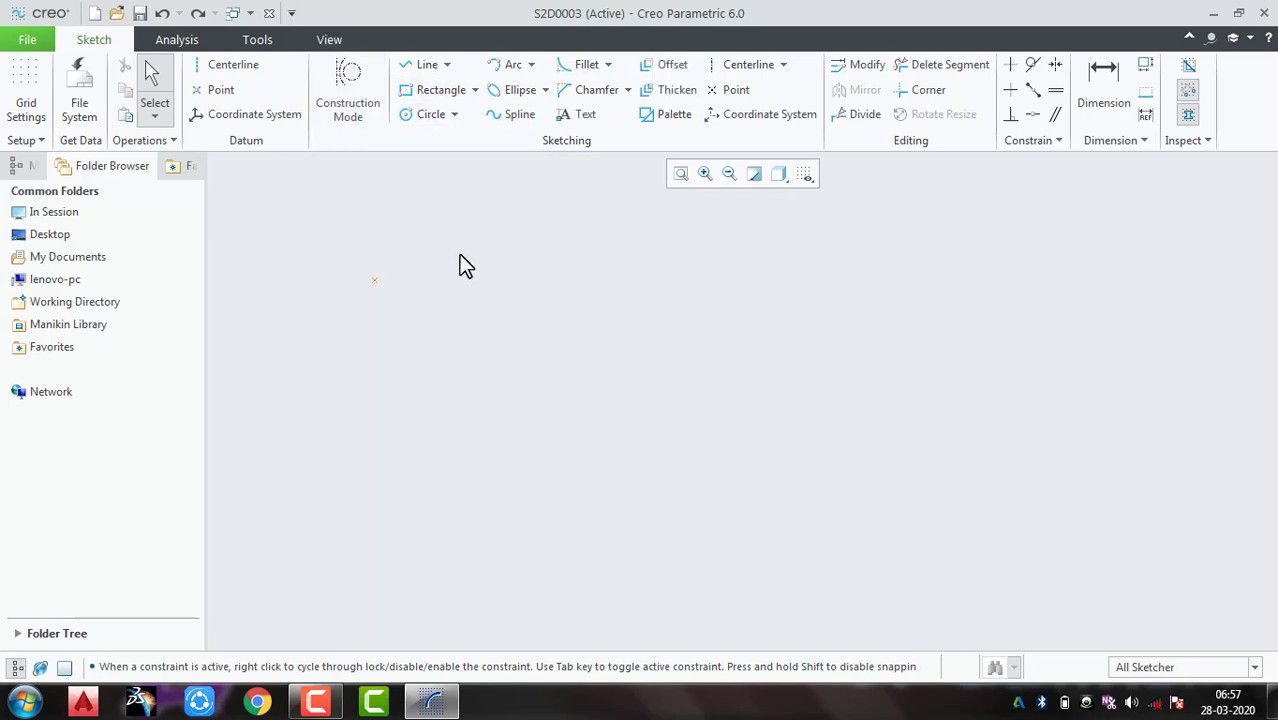
Step: Sketch an open line chain starting with two inclined segments, and clear the sketched lines
{"action": "left_click", "coordinate": [447, 64]}
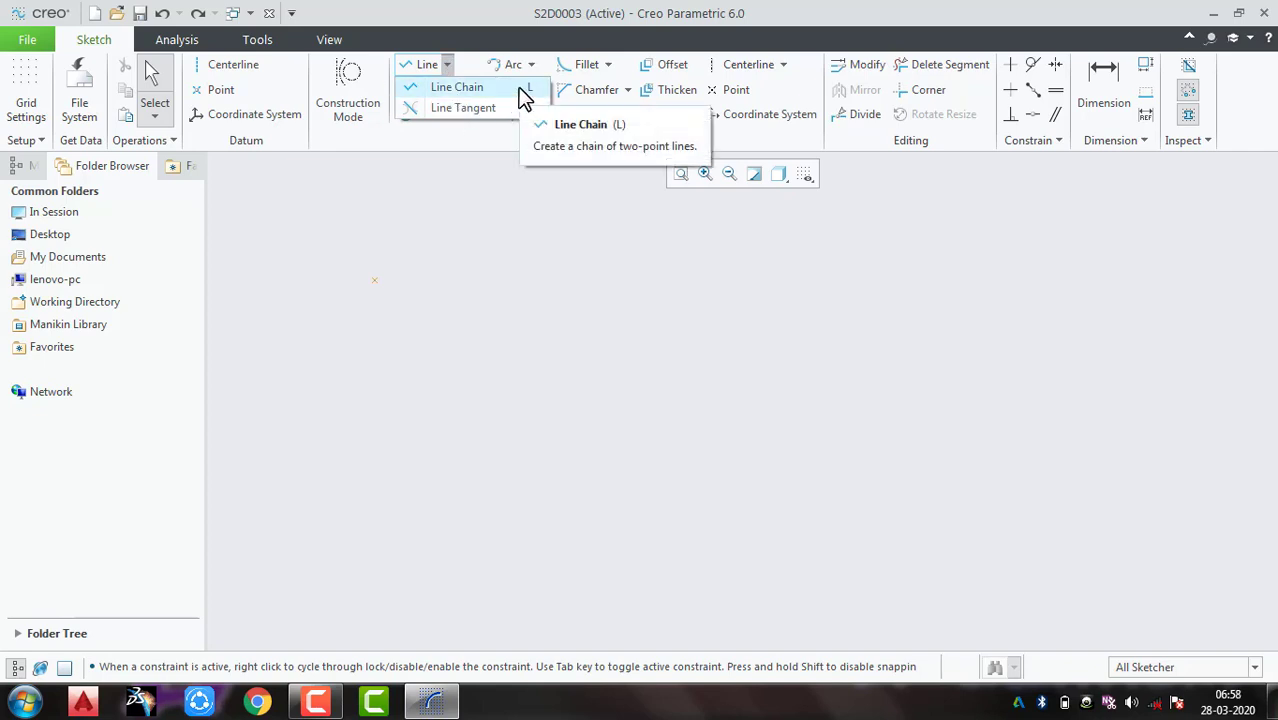
{"action": "left_click", "coordinate": [478, 95]}
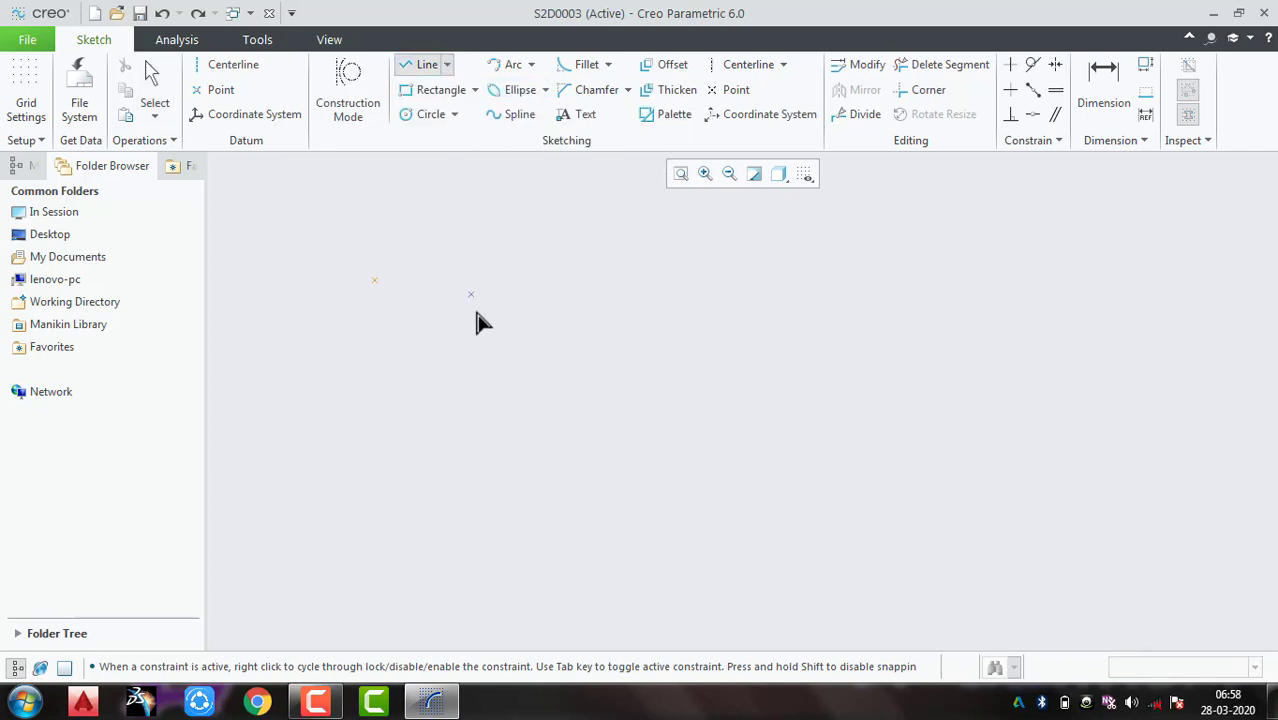
{"action": "left_click", "coordinate": [398, 387]}
{"action": "left_click", "coordinate": [838, 282]}
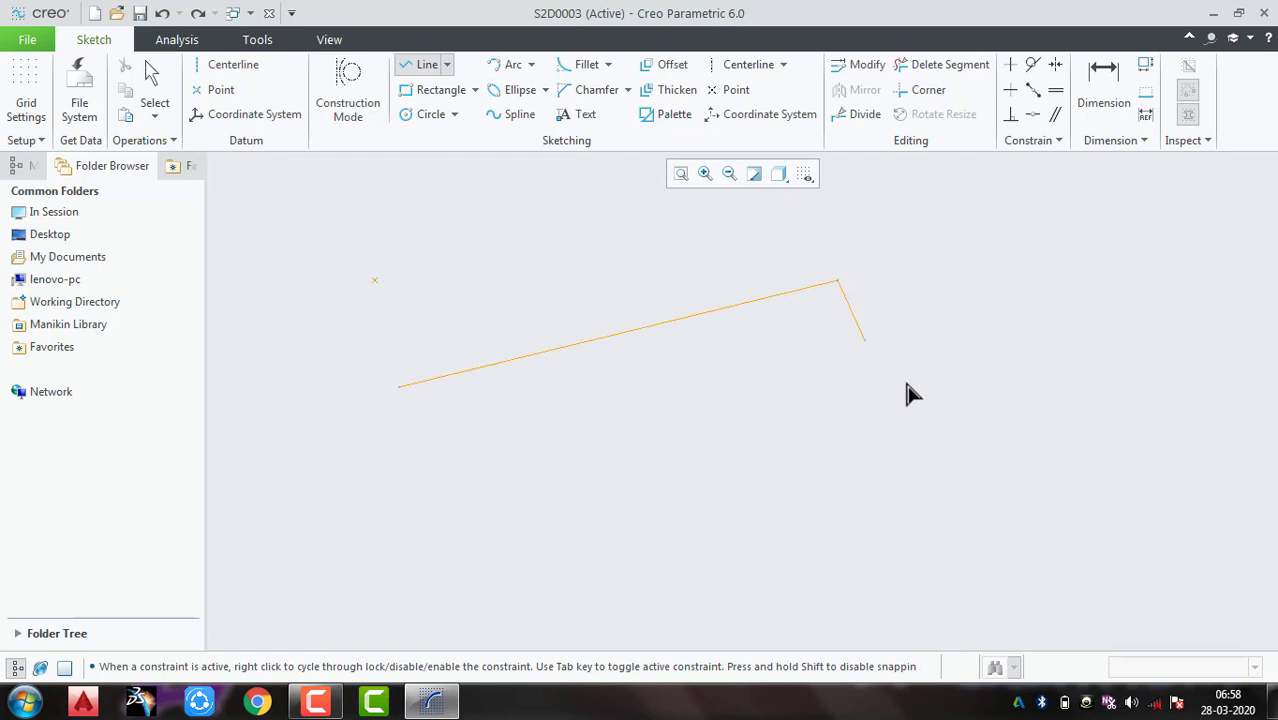
{"action": "left_click", "coordinate": [923, 401]}
{"action": "middle_click", "coordinate": [1085, 385]}
{"action": "left_click", "coordinate": [1105, 344]}
{"action": "middle_click", "coordinate": [1122, 527]}
{"action": "middle_click", "coordinate": [1122, 527]}
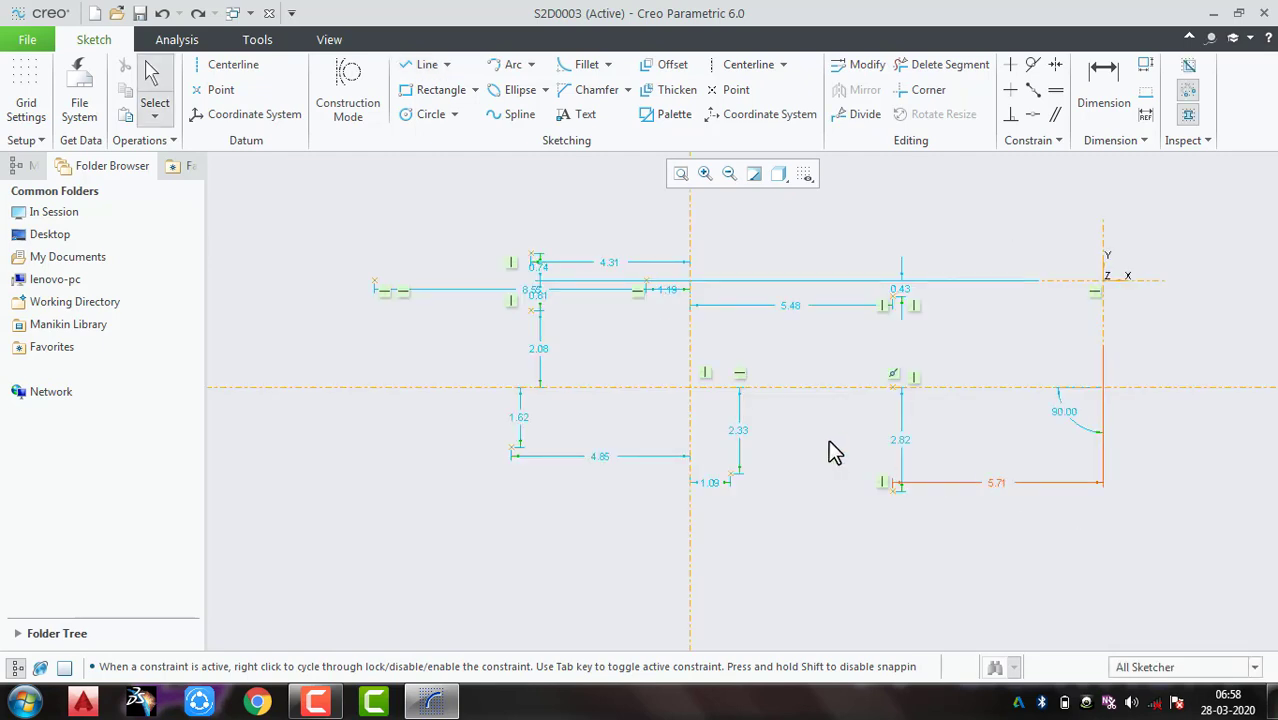
{"action": "key", "text": "ctrl+a"}
{"action": "key", "text": "Delete"}
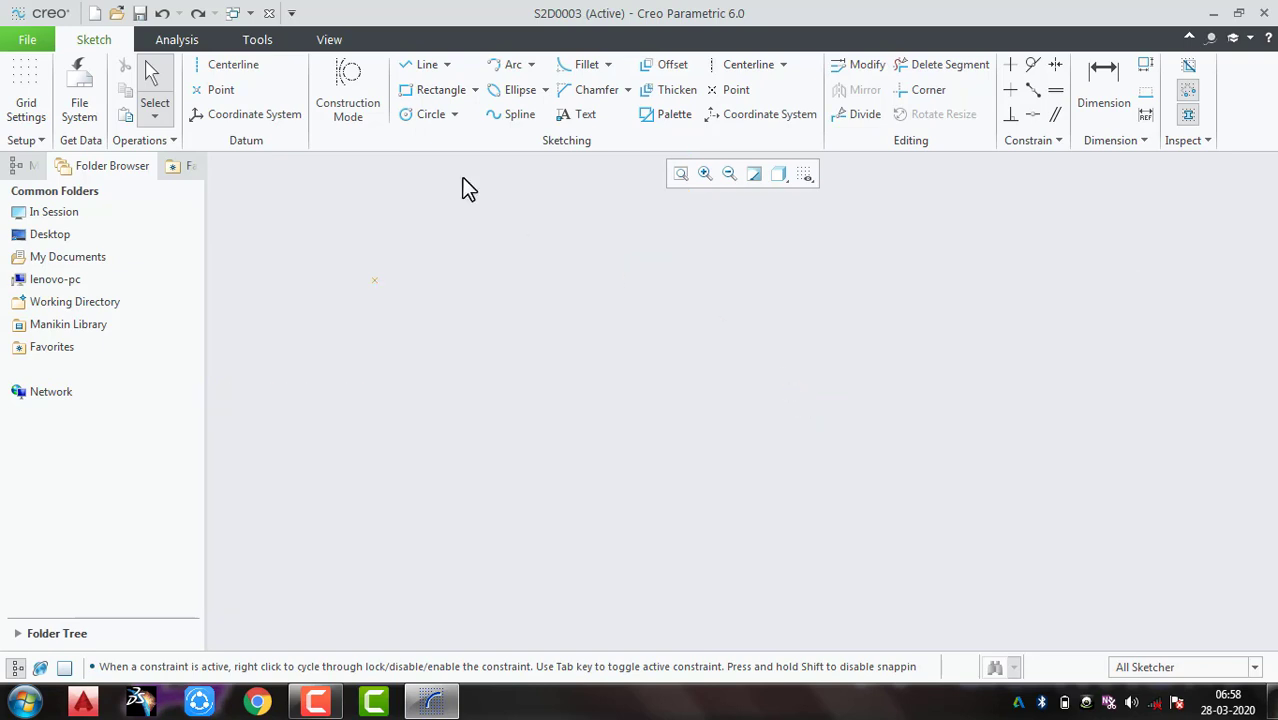
Step: Sketch a stepped line chain: about 6.17 horizontal, 3.78 down, 2.74 across, 2.06 up and across, 2.23 down and across
{"action": "left_click", "coordinate": [431, 66]}
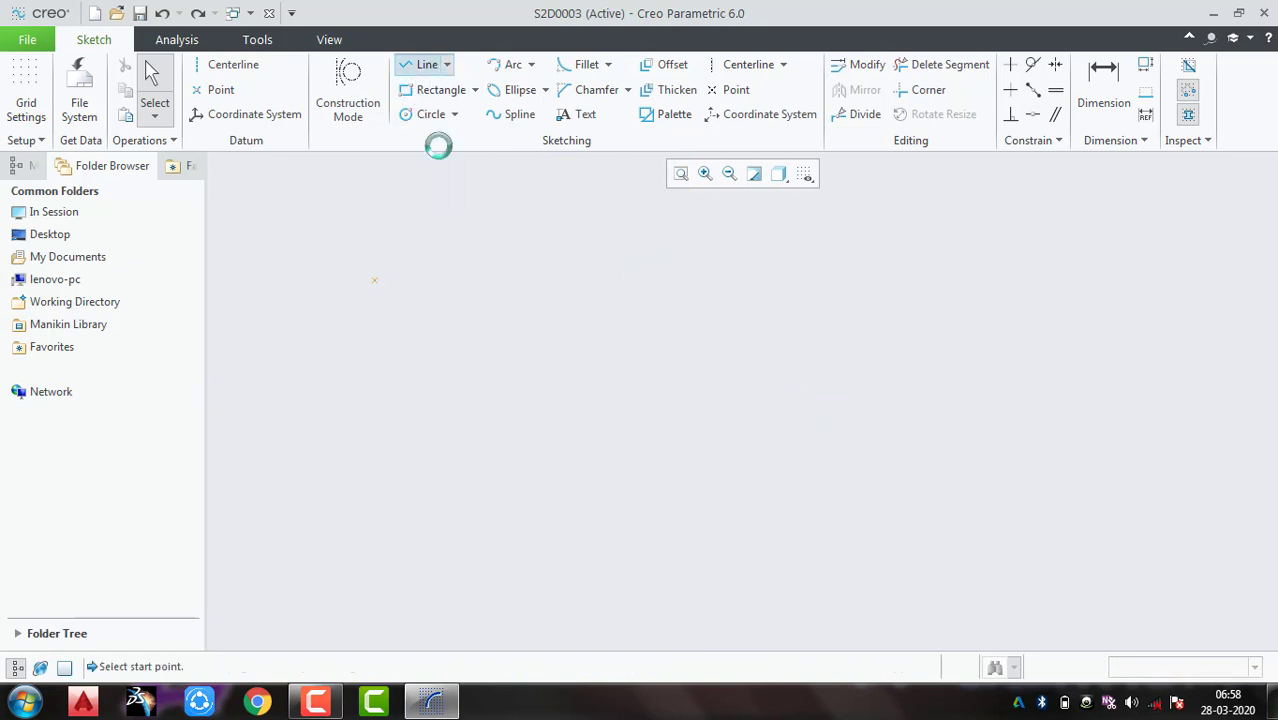
{"action": "left_click", "coordinate": [439, 337]}
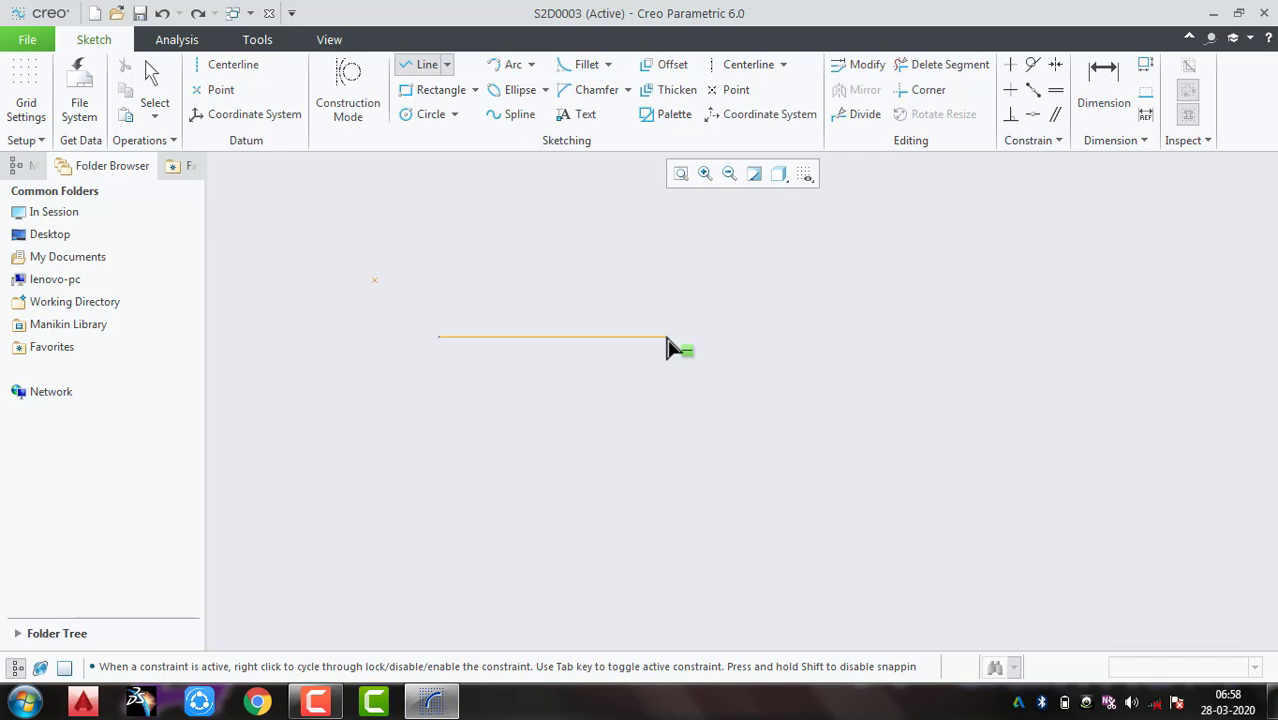
{"action": "left_click", "coordinate": [666, 337]}
{"action": "left_click", "coordinate": [666, 476]}
{"action": "left_click", "coordinate": [768, 476]}
{"action": "left_click", "coordinate": [768, 400]}
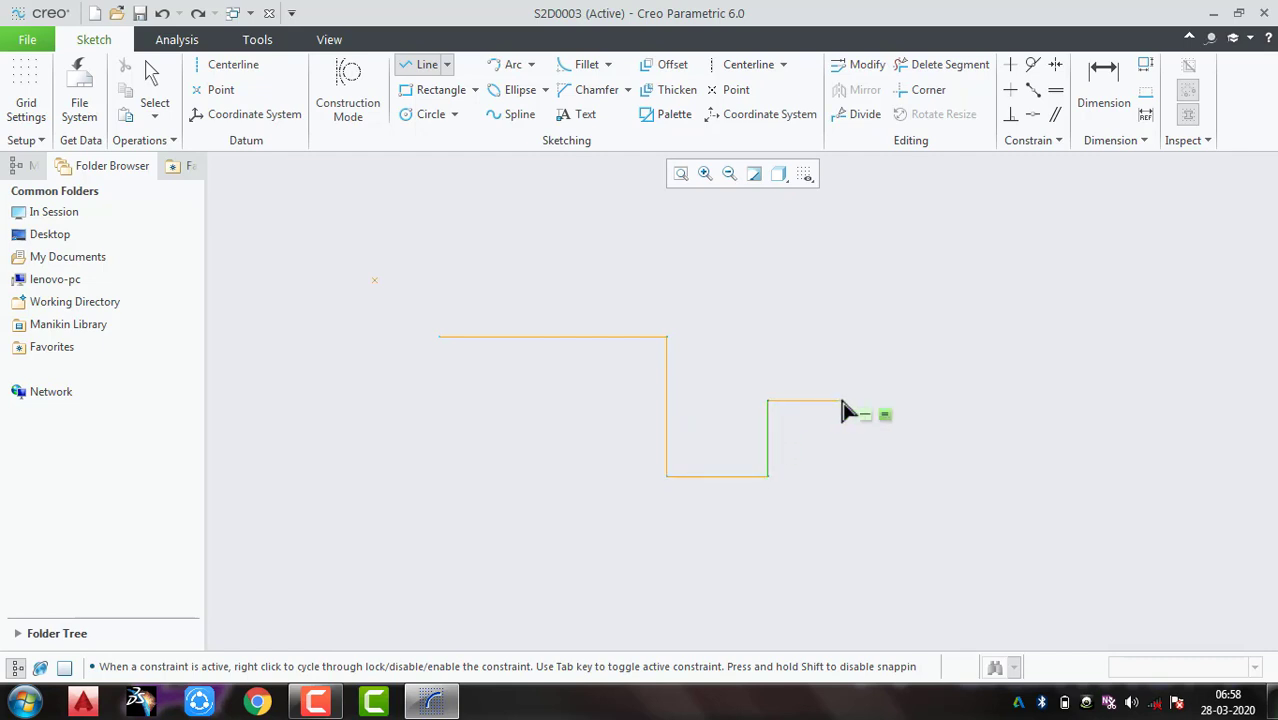
{"action": "left_click", "coordinate": [844, 400]}
{"action": "left_click", "coordinate": [844, 483]}
{"action": "left_click", "coordinate": [927, 483]}
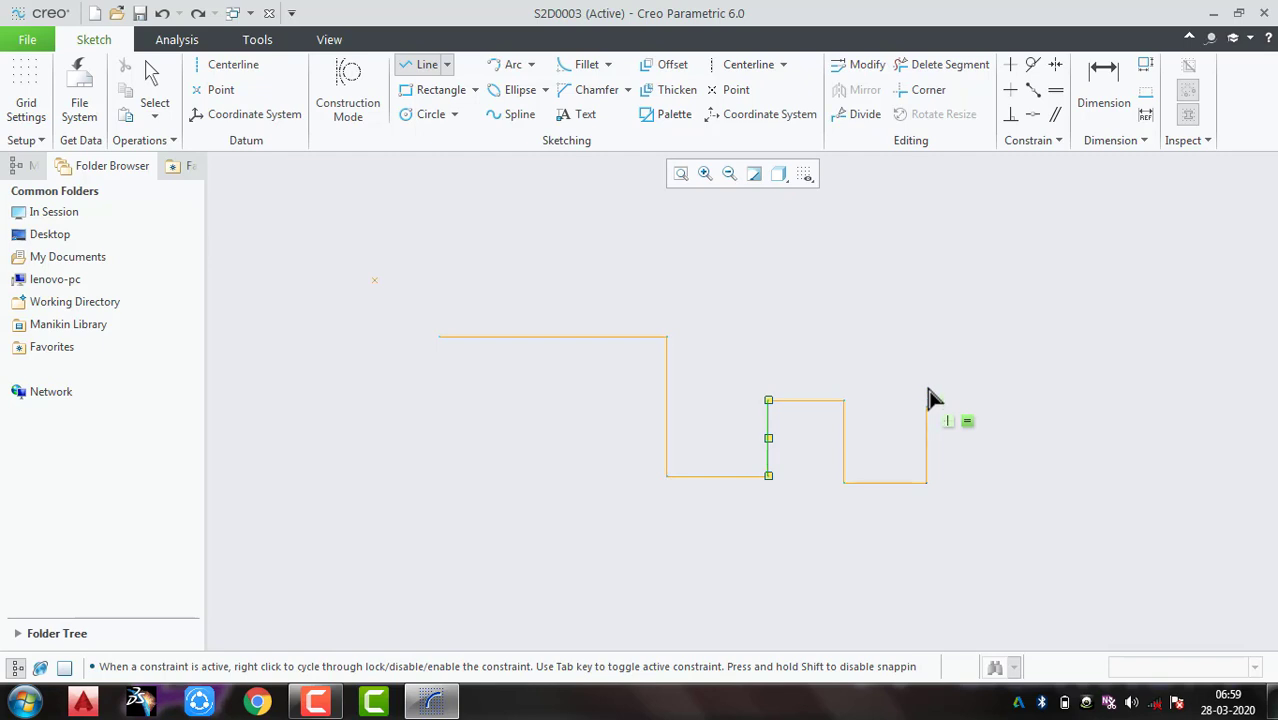
Step: Continue the chain about 3.40 up, 2.06 across and 4.29 down, then add an inclined segment, a 3.12 rise and a parallel inclined end
{"action": "left_click", "coordinate": [927, 357]}
{"action": "left_click", "coordinate": [1002, 357]}
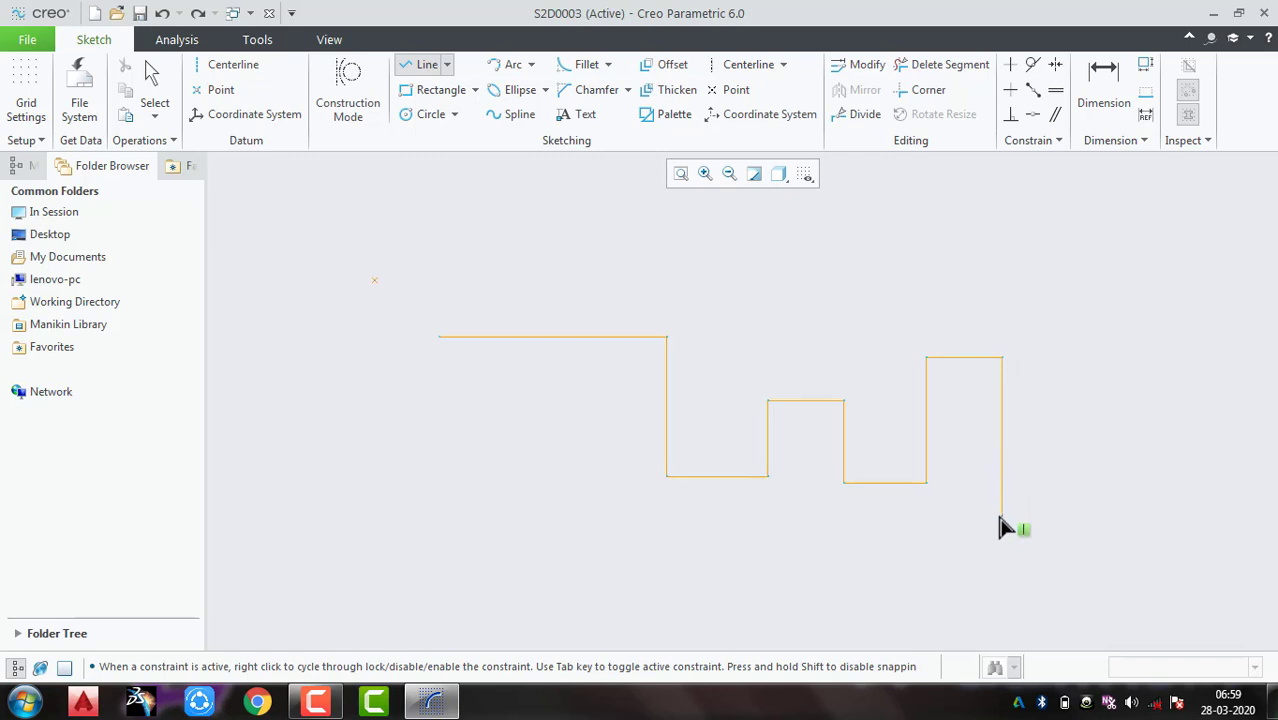
{"action": "left_click", "coordinate": [1002, 515]}
{"action": "left_click", "coordinate": [1078, 497]}
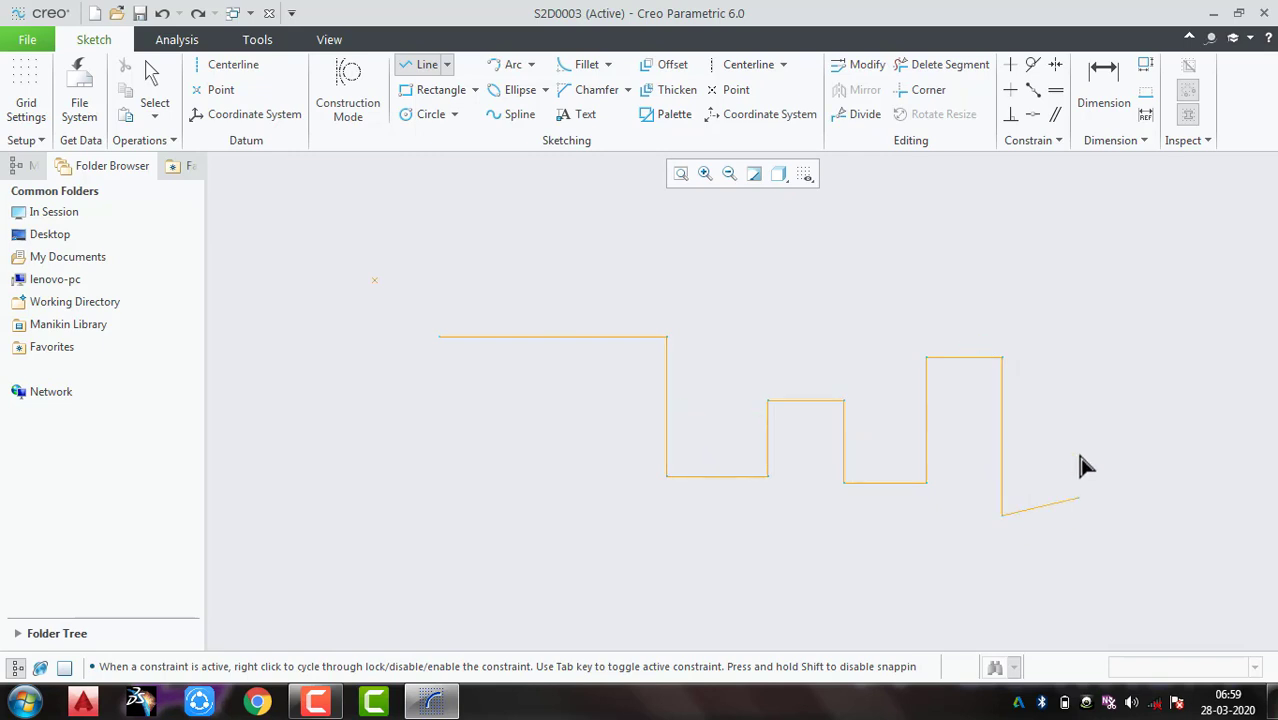
{"action": "left_click", "coordinate": [1078, 382]}
{"action": "left_click", "coordinate": [1131, 371]}
{"action": "middle_click", "coordinate": [1128, 398]}
Step: Sketch a separate two-segment chain below with a horizontal line about 5.96 long and an inclined line, and delete both chains
{"action": "left_click", "coordinate": [786, 573]}
{"action": "left_click", "coordinate": [1005, 573]}
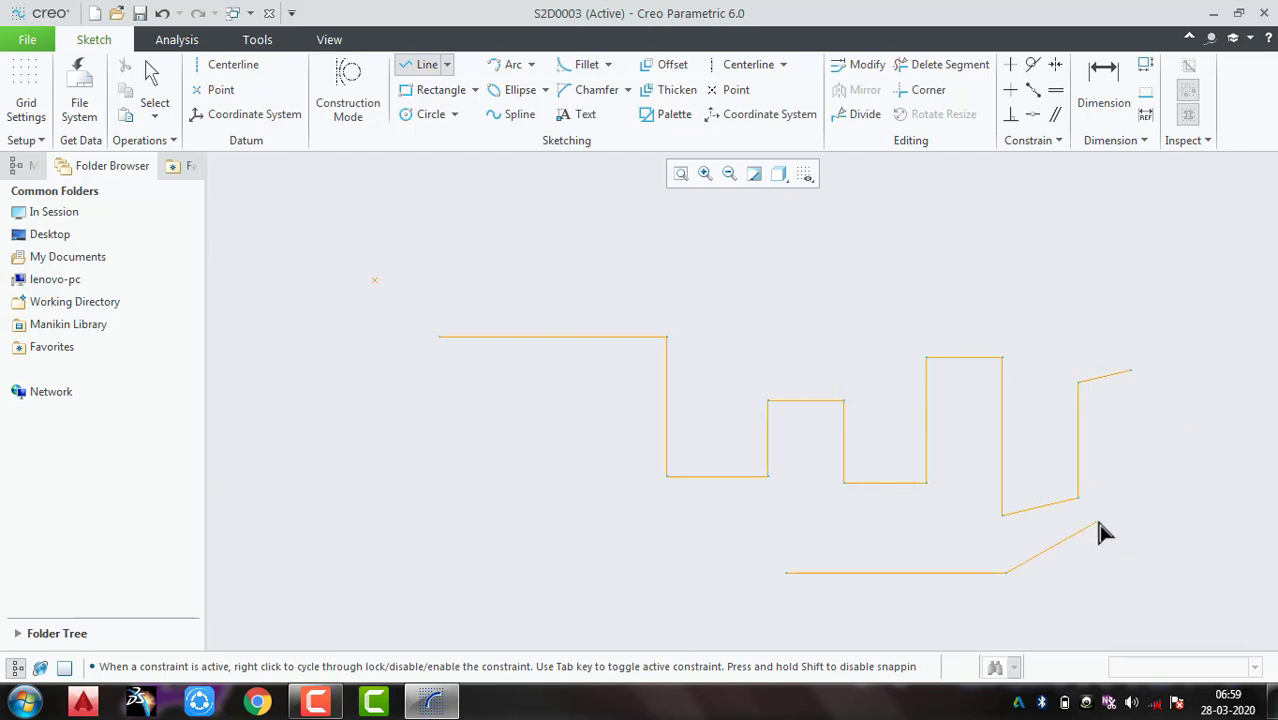
{"action": "middle_click", "coordinate": [1148, 570]}
{"action": "middle_click", "coordinate": [1141, 570]}
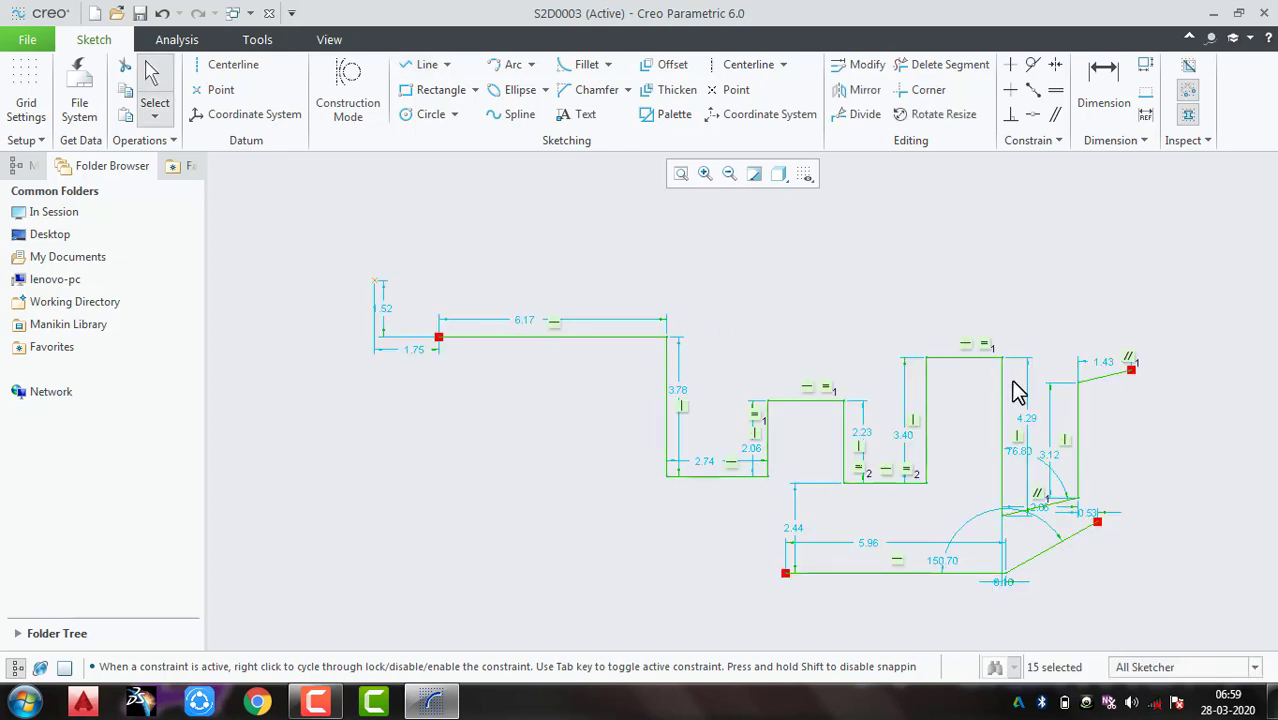
{"action": "key", "text": "Delete"}
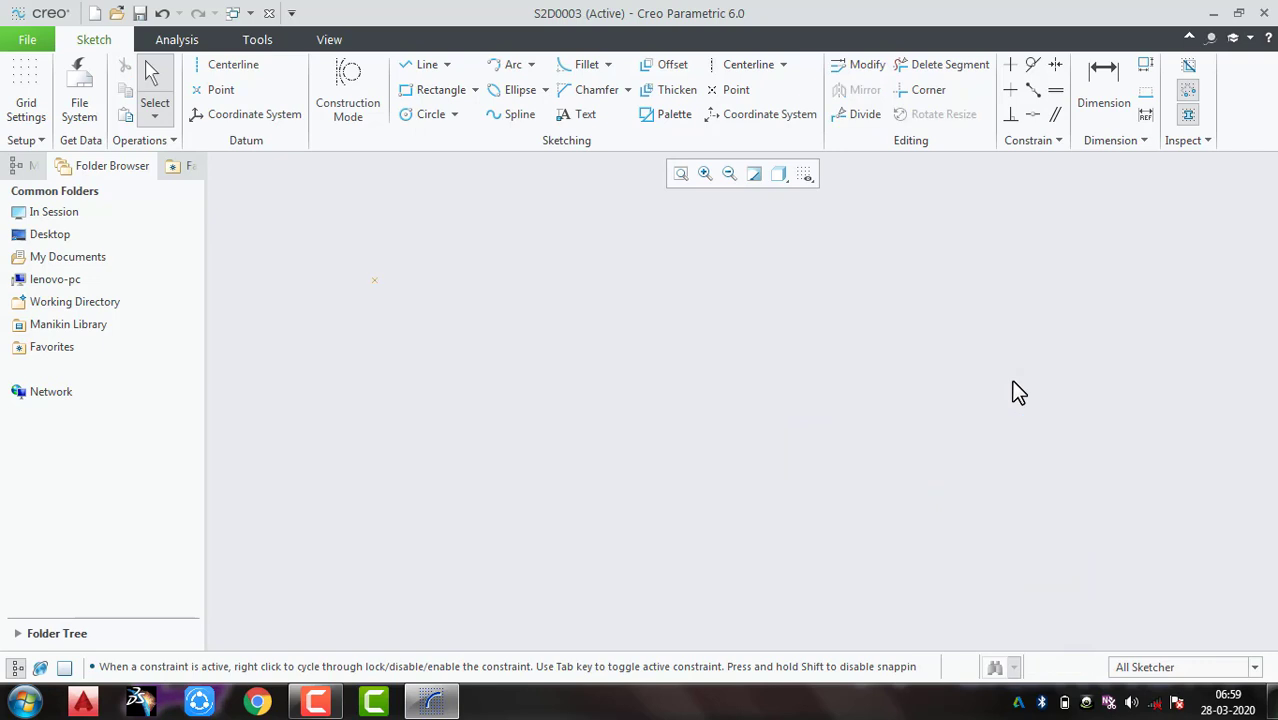
Step: Sketch two horizontally aligned circles about 5.08 and 2.47 in diameter, with centers about 12.31 apart
{"action": "left_click", "coordinate": [446, 65]}
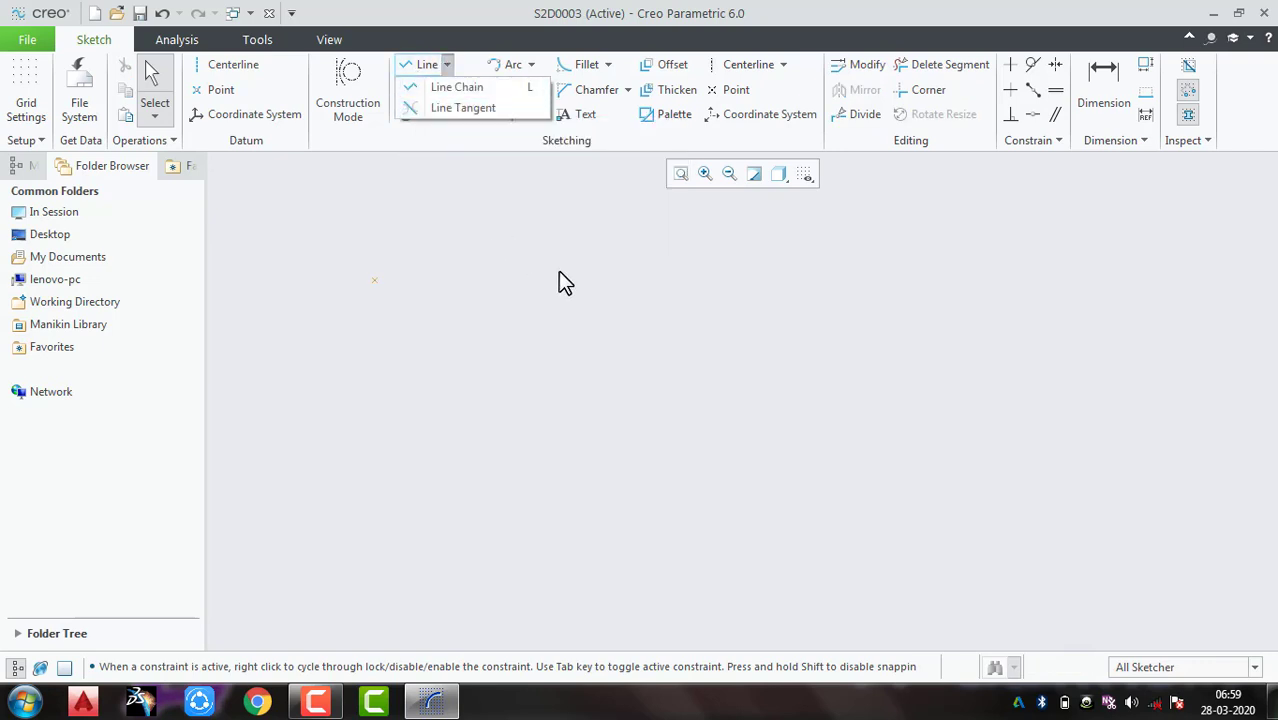
{"action": "left_click", "coordinate": [560, 275]}
{"action": "left_click", "coordinate": [430, 114]}
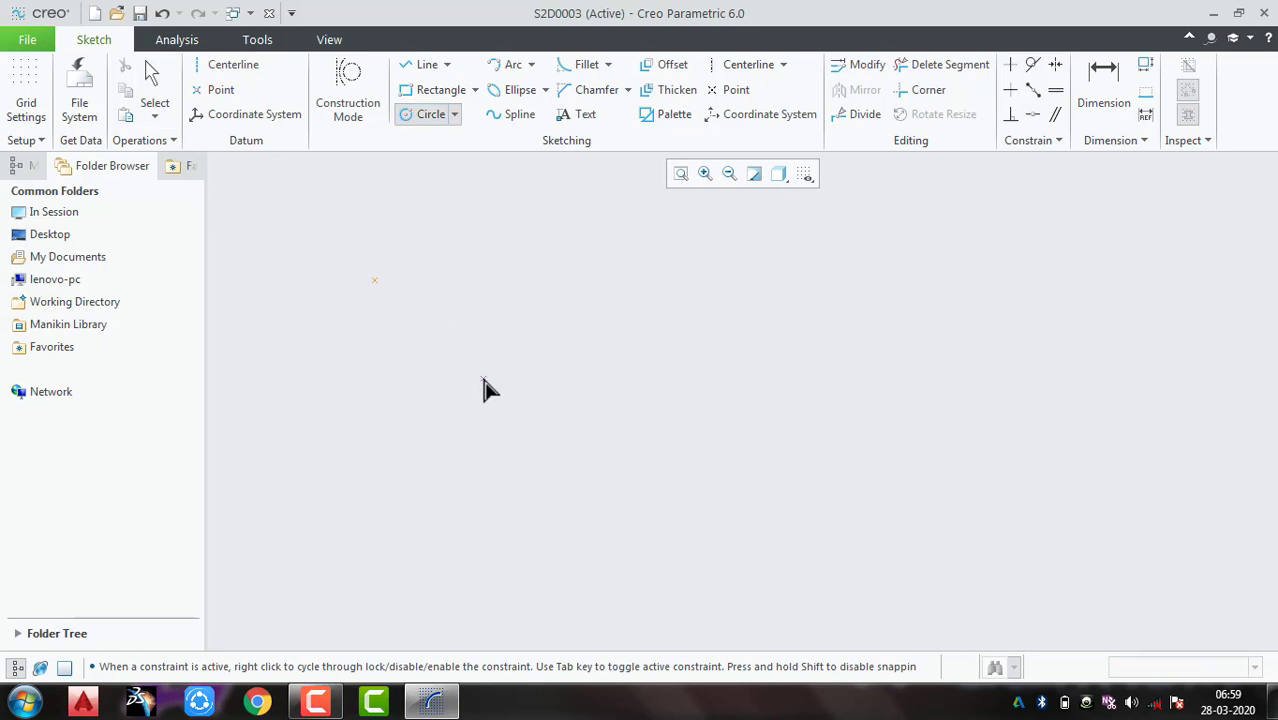
{"action": "left_click", "coordinate": [483, 379]}
{"action": "left_click", "coordinate": [519, 465]}
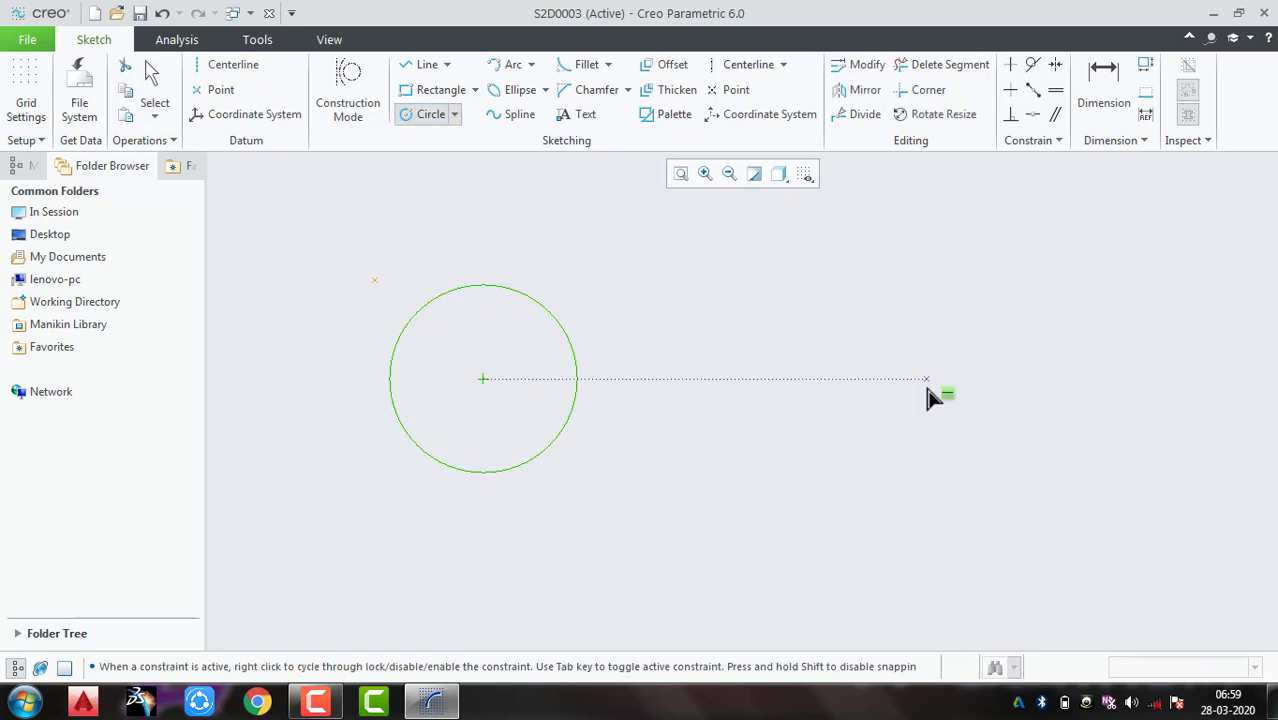
{"action": "left_click", "coordinate": [937, 379]}
{"action": "left_click", "coordinate": [942, 420]}
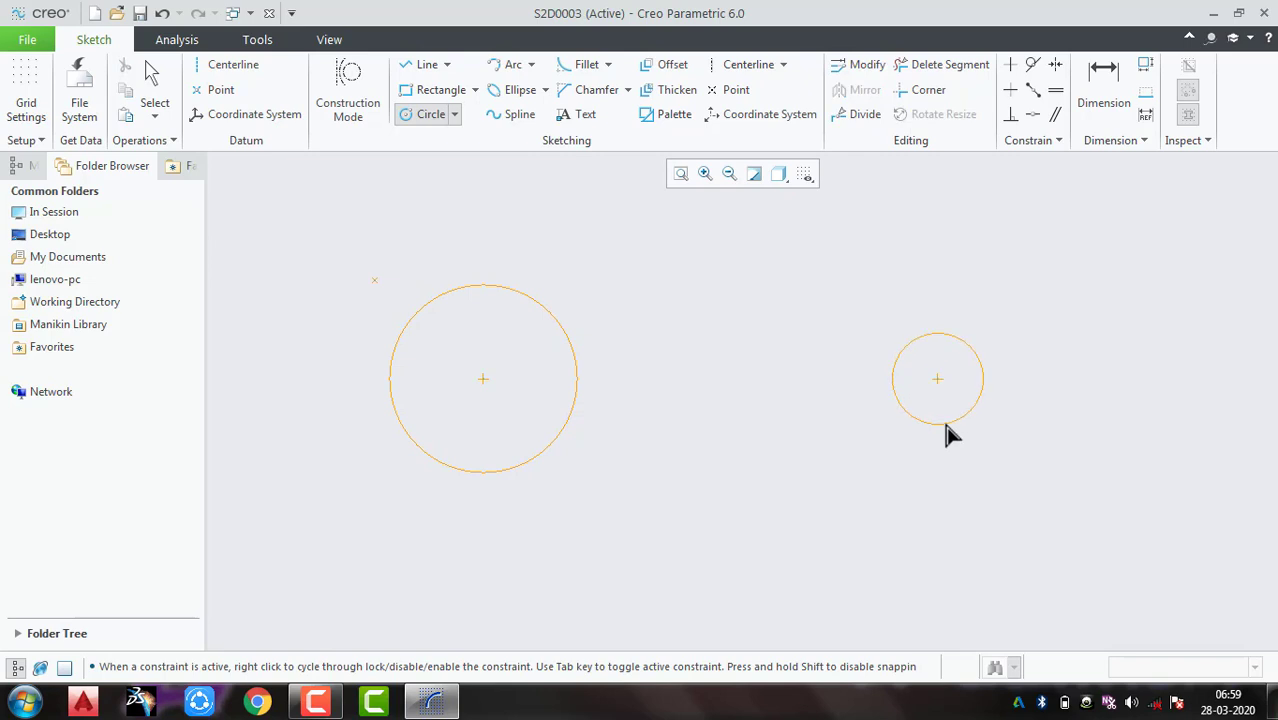
{"action": "middle_click", "coordinate": [1005, 472]}
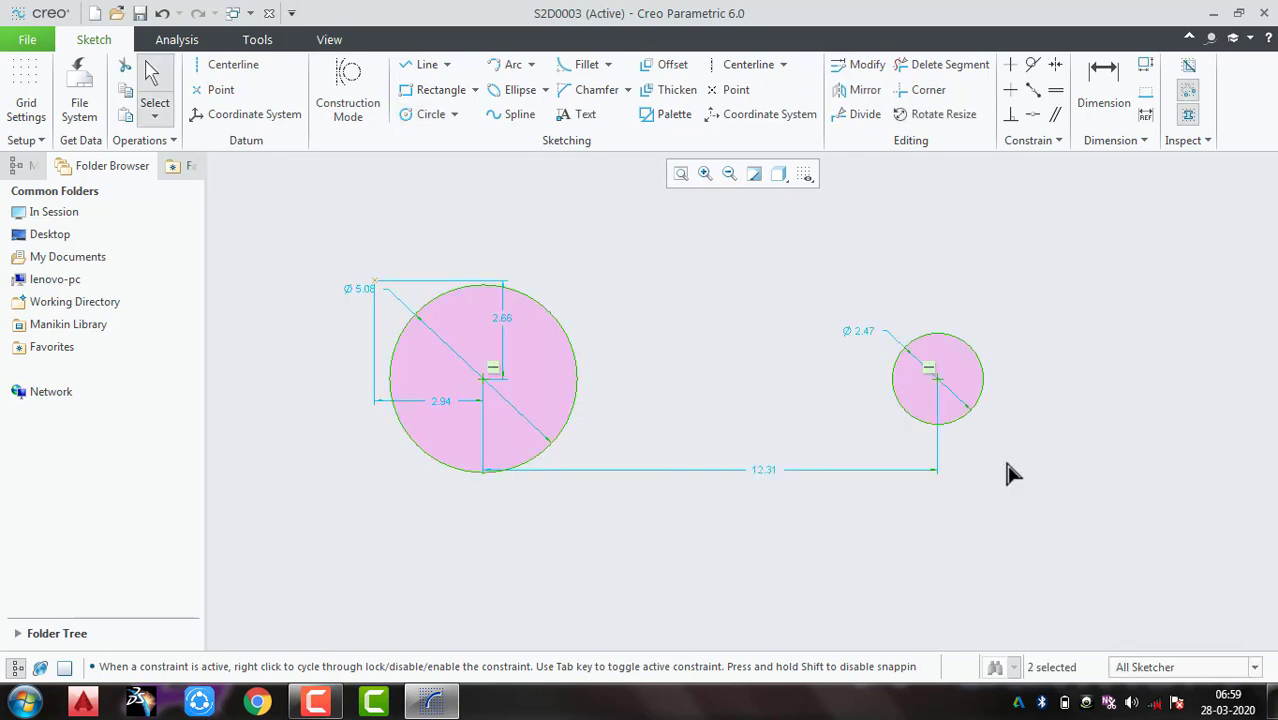
Step: Create a Line Tangent about 12.24 long joining the upper sides of the two circles
{"action": "left_click", "coordinate": [447, 64]}
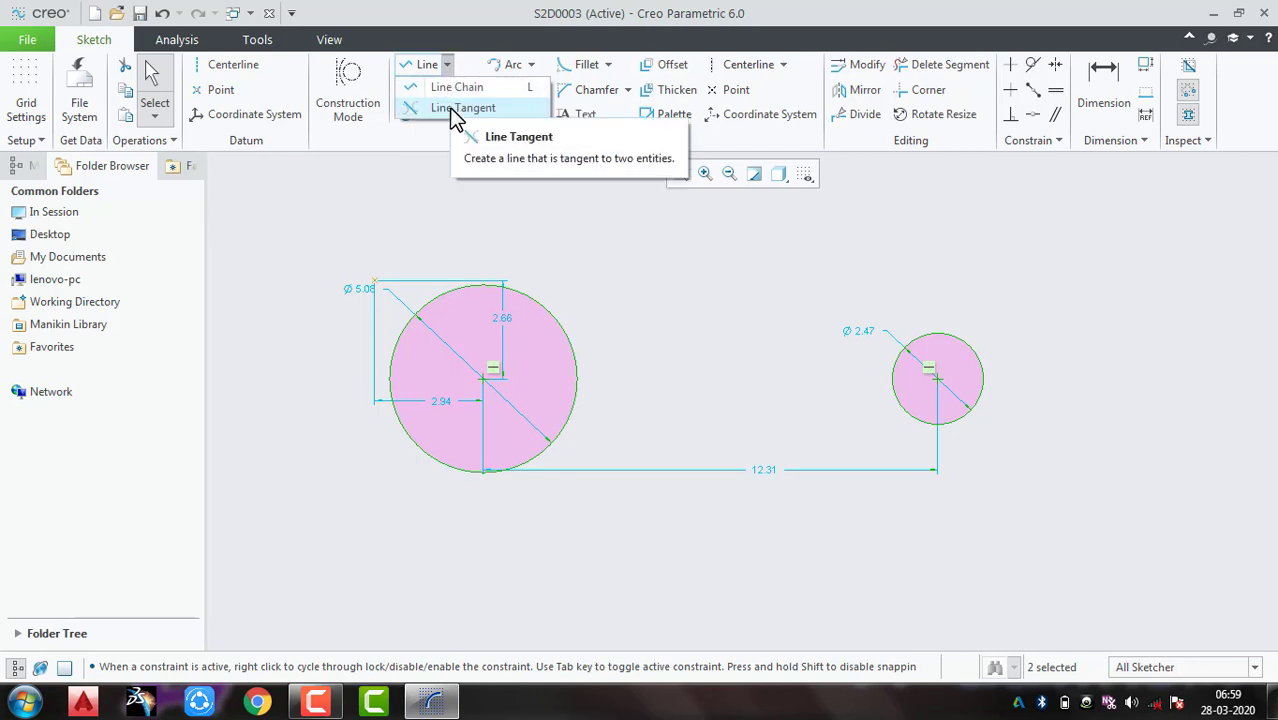
{"action": "left_click", "coordinate": [458, 108]}
{"action": "left_click", "coordinate": [515, 292]}
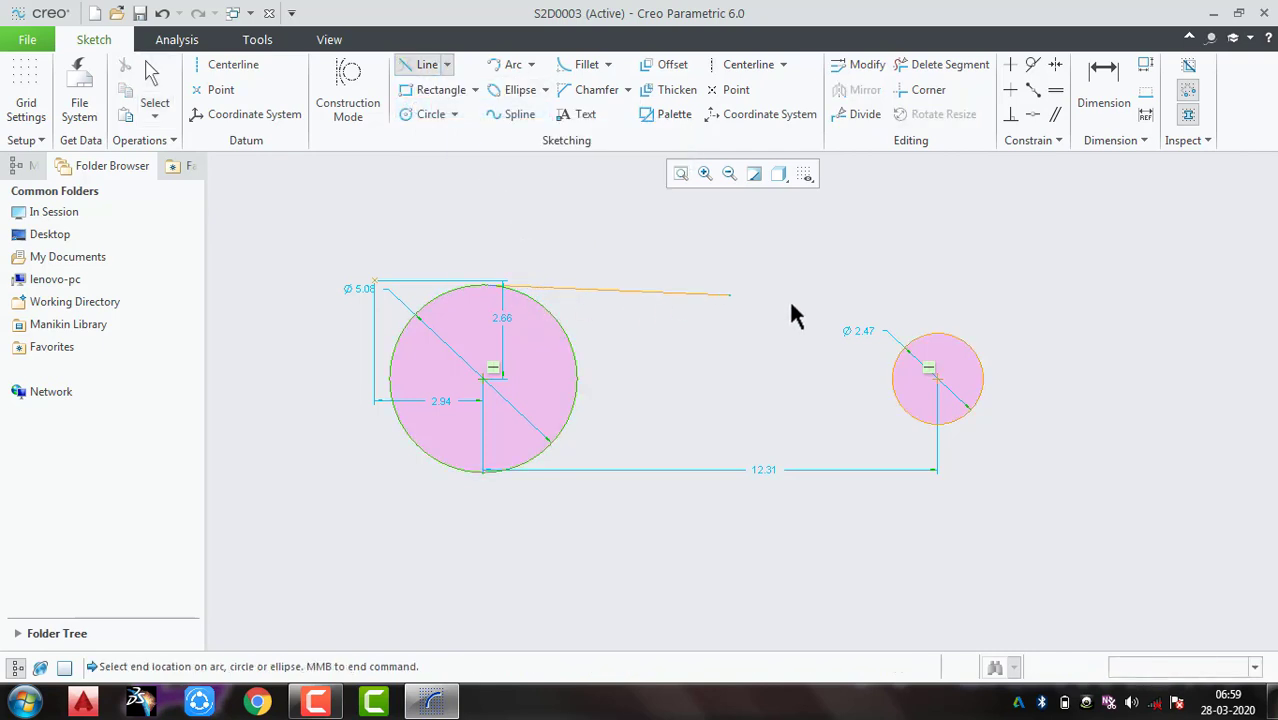
{"action": "left_click", "coordinate": [938, 331]}
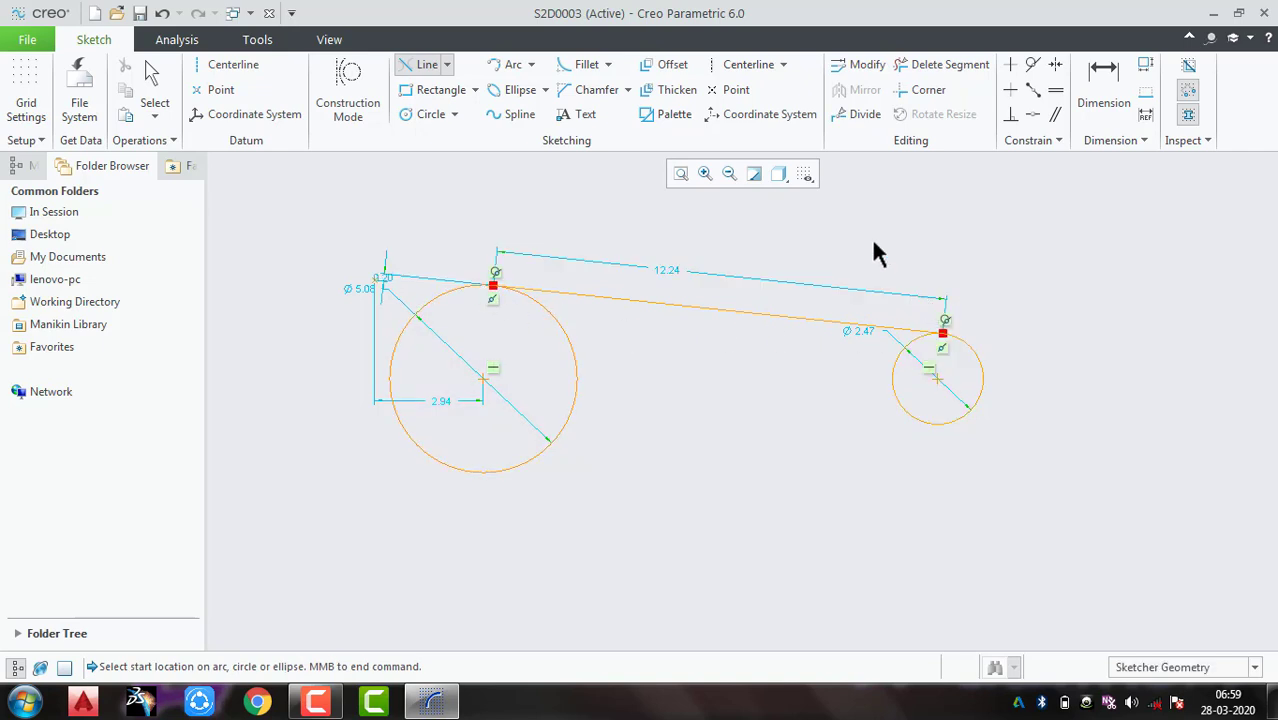
Step: Try to join the lower sides of the two circles with an ordinary Line Chain segment
{"action": "left_click", "coordinate": [447, 64]}
{"action": "left_click", "coordinate": [448, 92]}
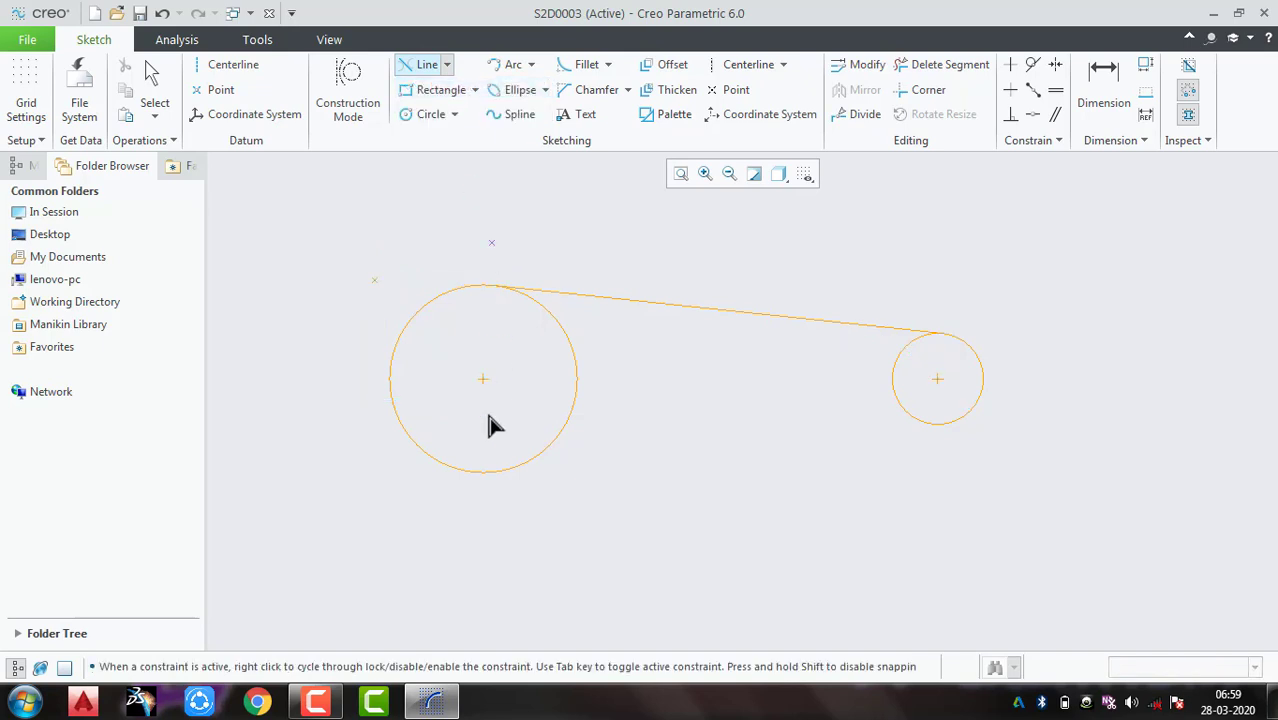
{"action": "left_click", "coordinate": [455, 468]}
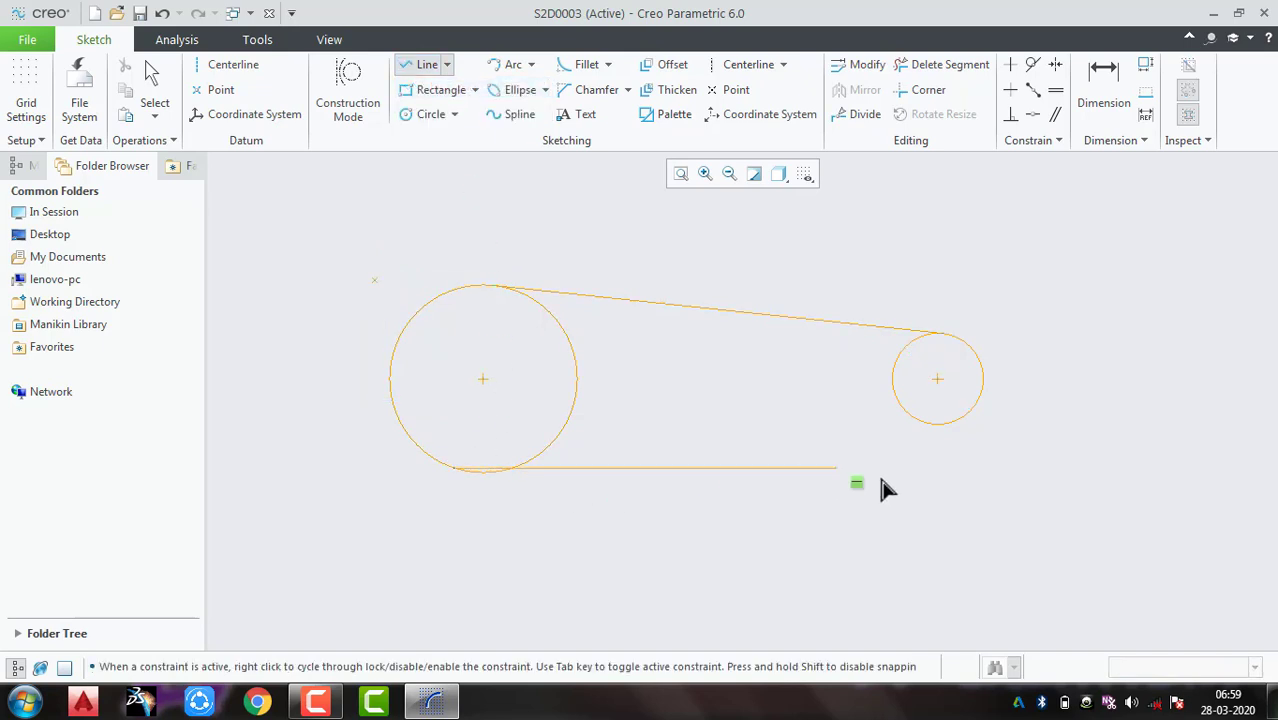
{"action": "left_click", "coordinate": [943, 430]}
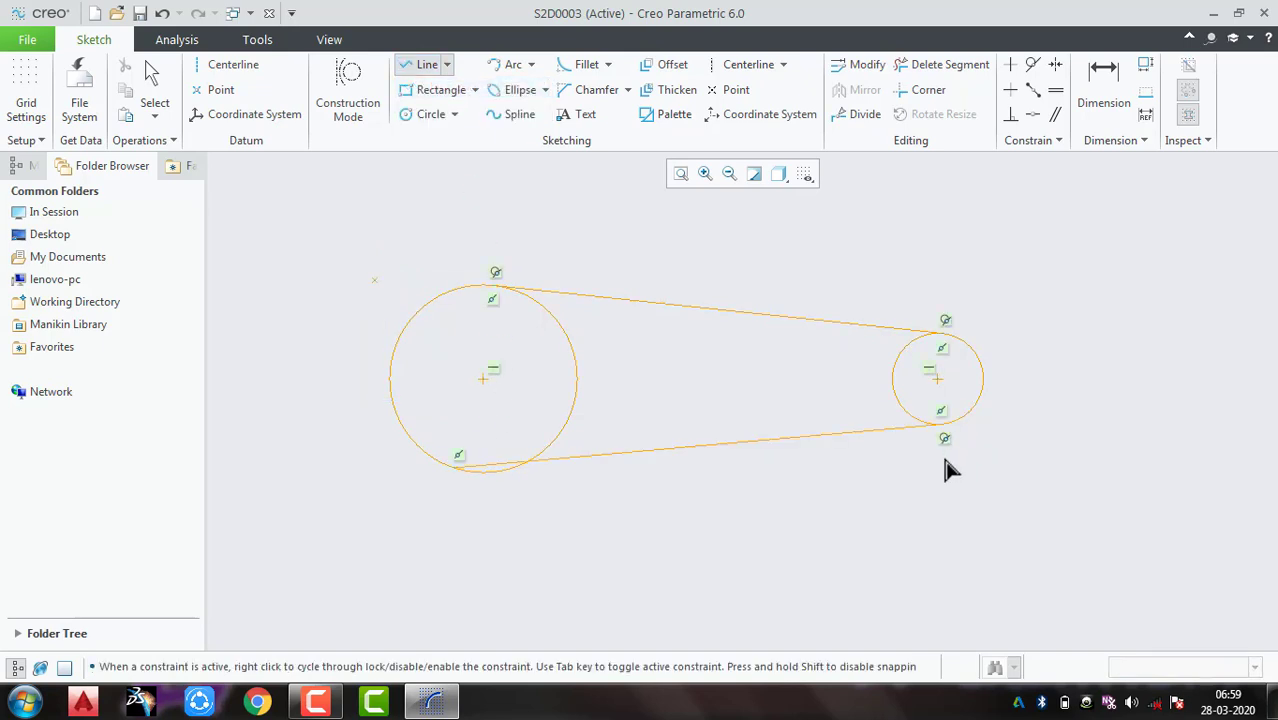
{"action": "middle_click", "coordinate": [846, 488]}
{"action": "scroll", "coordinate": [847, 489], "scroll_direction": "down", "scroll_amount": 2}
{"action": "scroll", "coordinate": [575, 476], "scroll_direction": "up", "scroll_amount": 3}
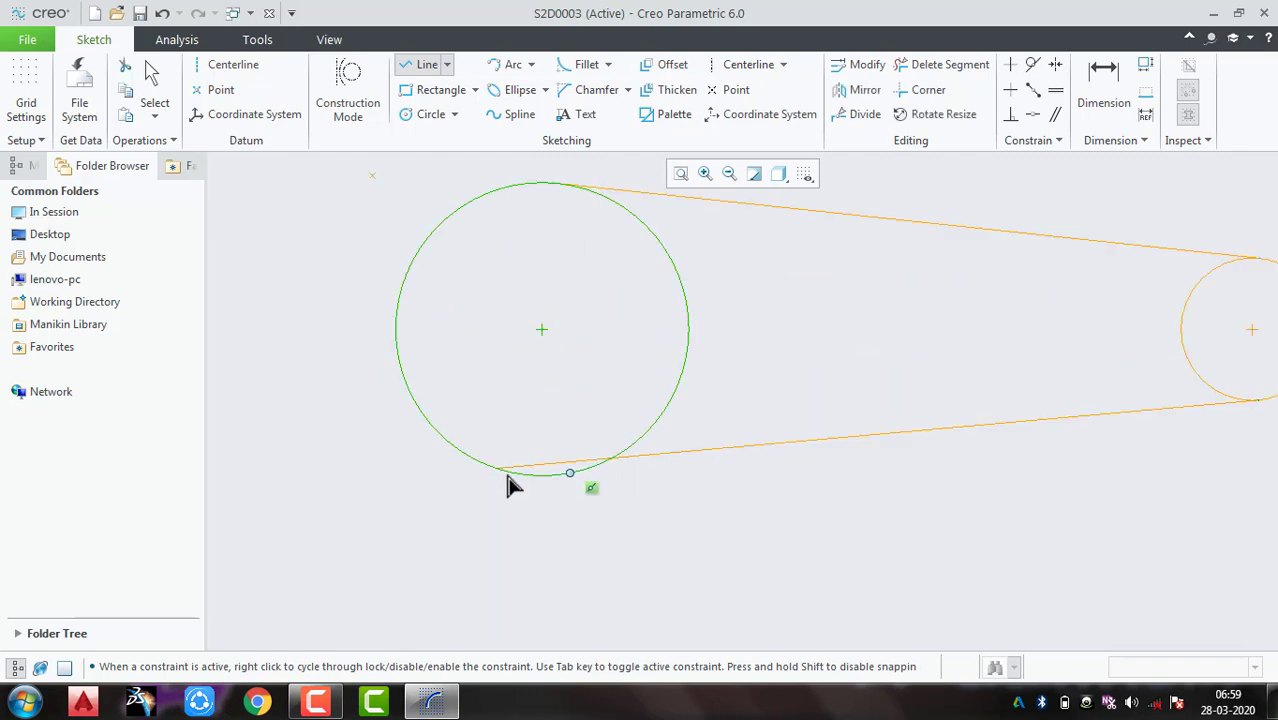
{"action": "scroll", "coordinate": [613, 345], "scroll_direction": "down", "scroll_amount": 3}
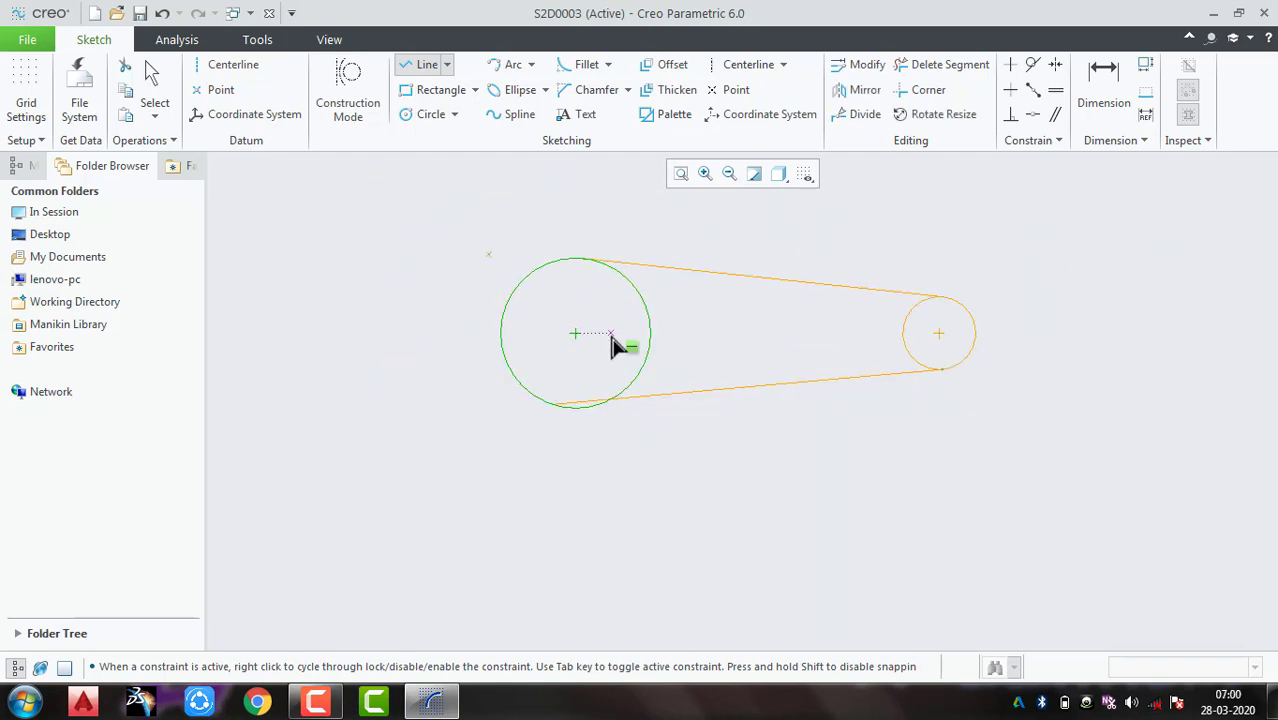
{"action": "middle_click", "coordinate": [665, 388]}
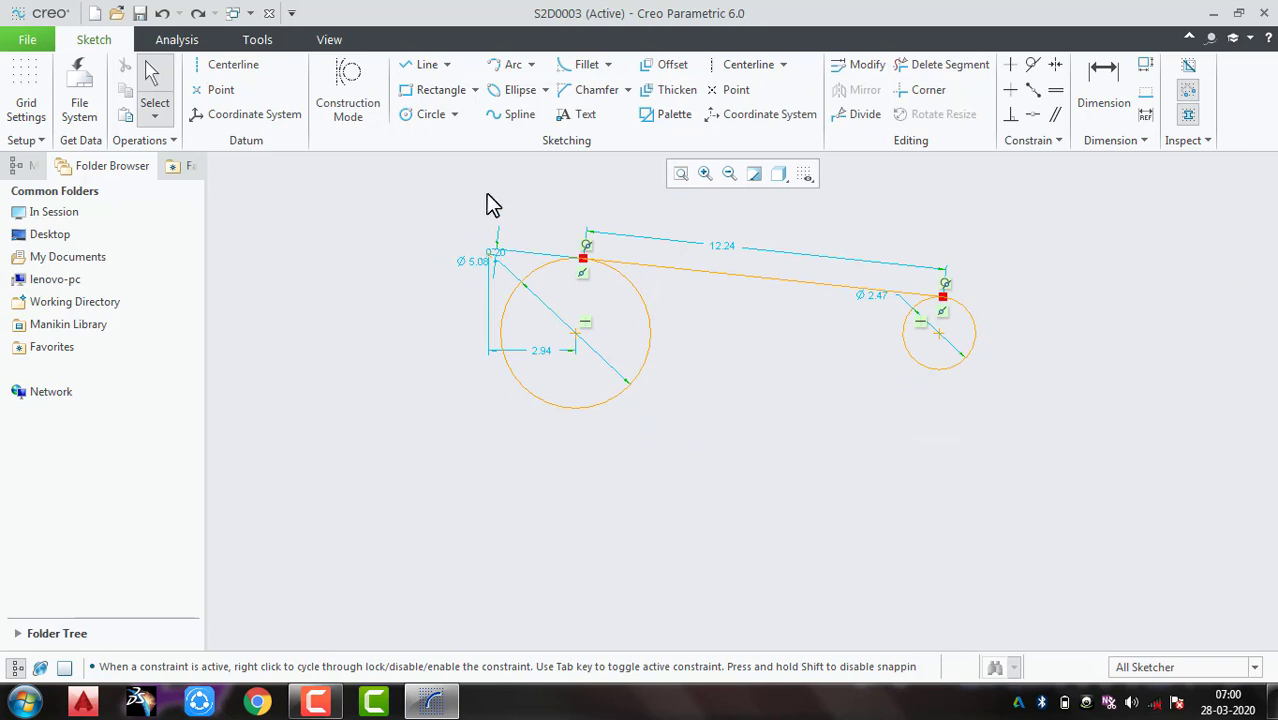
Step: Create a Line Tangent joining the lower sides of the two circles
{"action": "left_click", "coordinate": [447, 66]}
{"action": "left_click", "coordinate": [452, 108]}
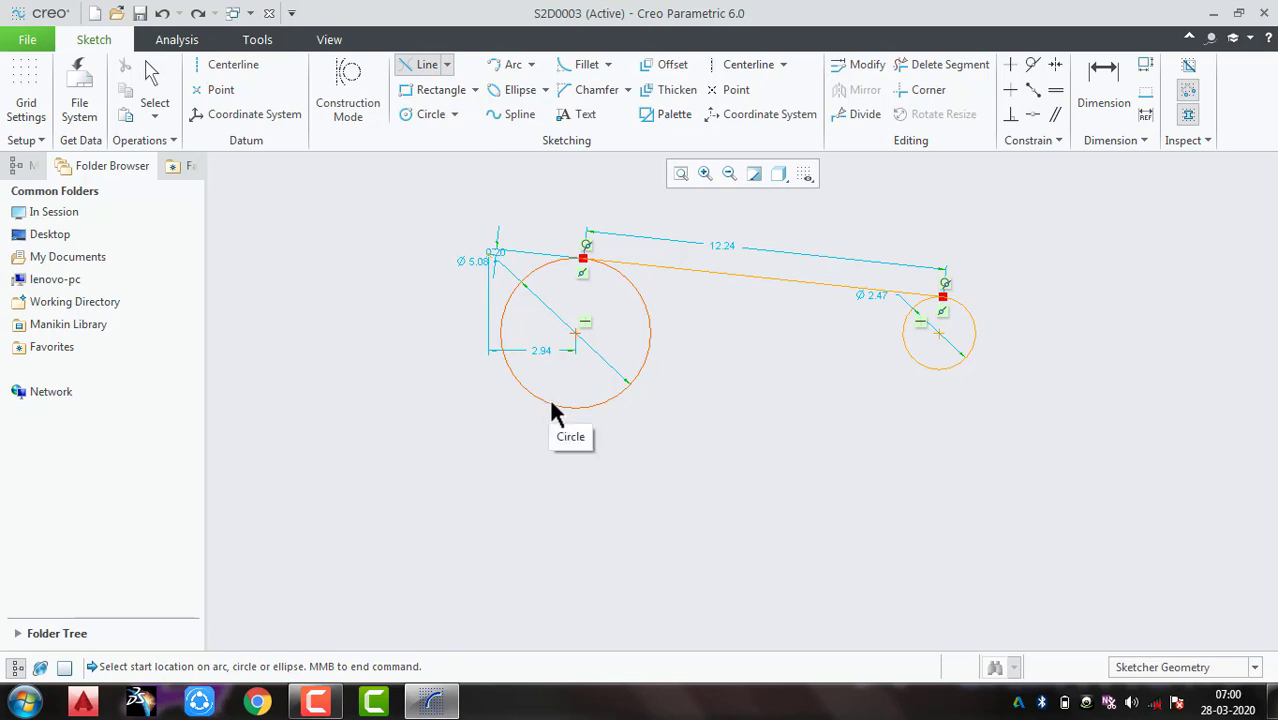
{"action": "left_click", "coordinate": [550, 406]}
{"action": "left_click", "coordinate": [930, 378]}
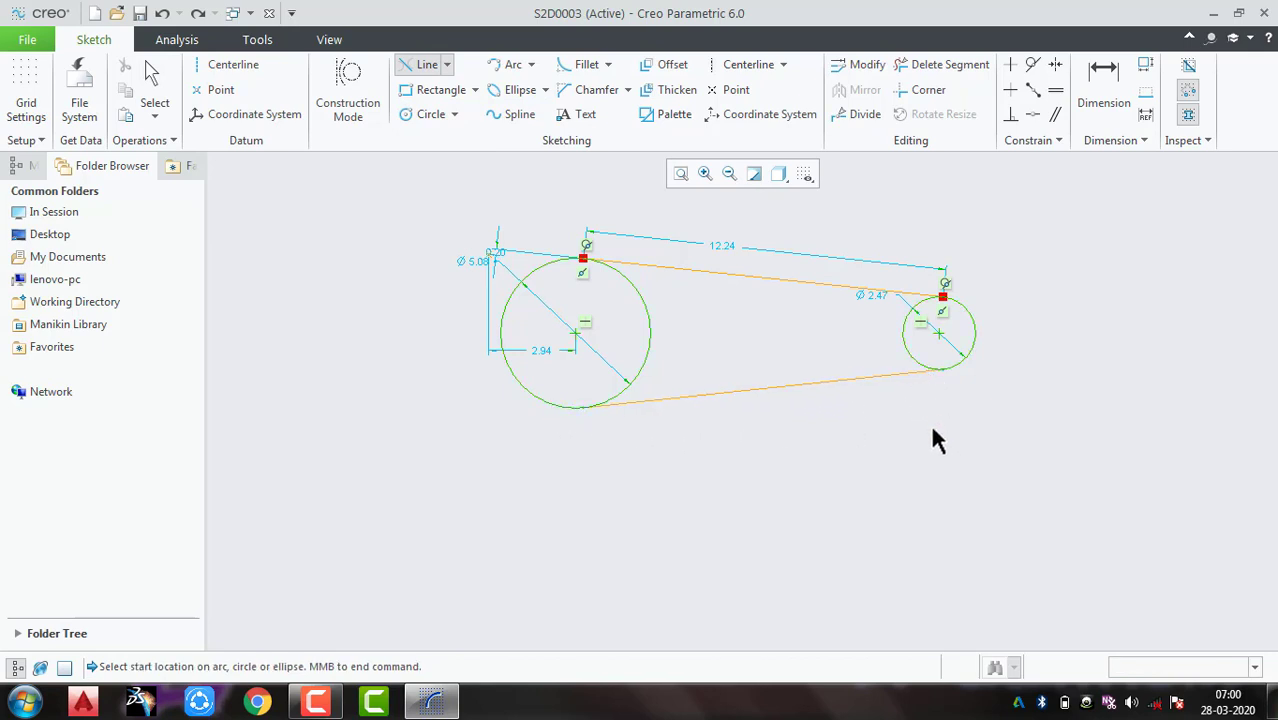
{"action": "middle_click", "coordinate": [932, 470]}
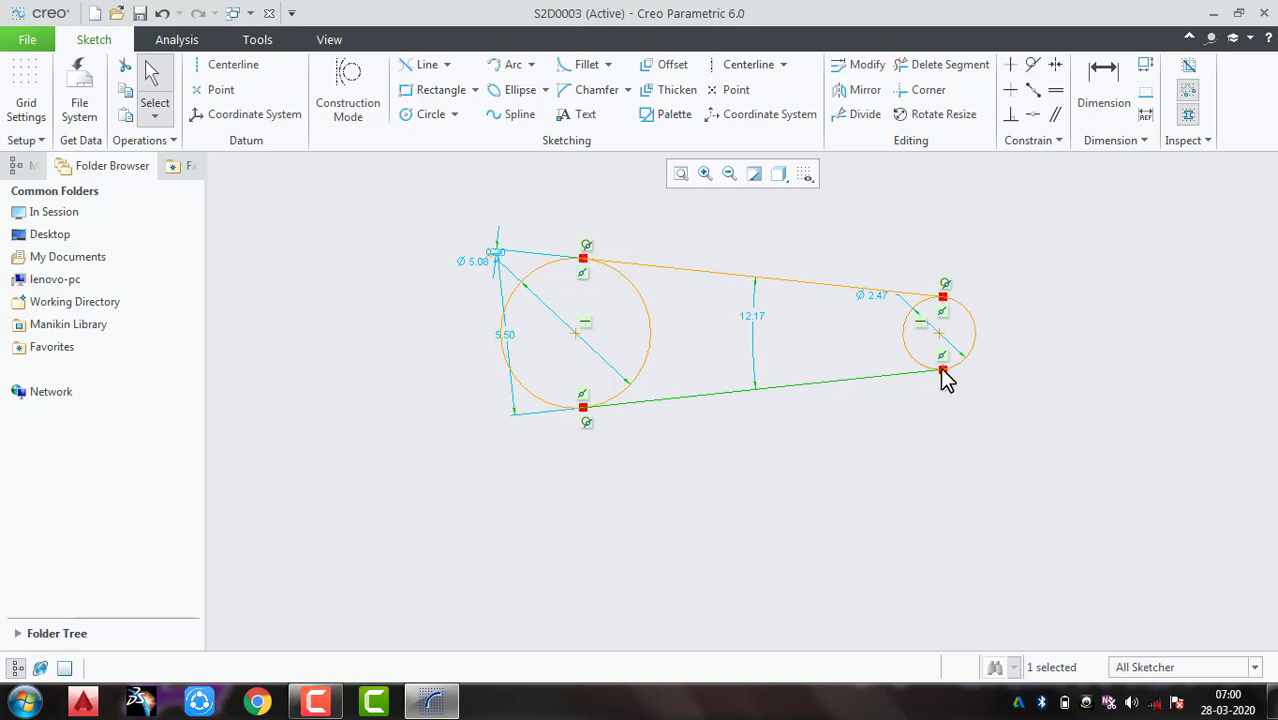
{"action": "left_click", "coordinate": [705, 464]}
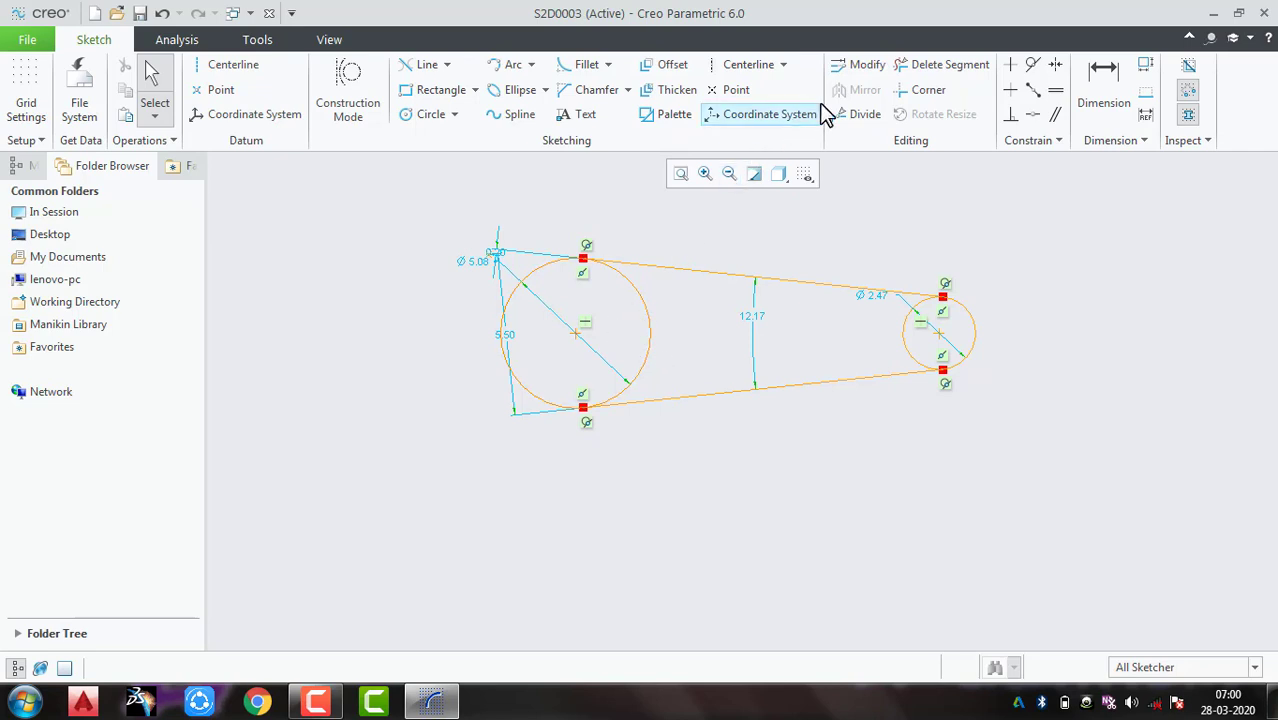
Step: Trim away the inner arcs of both circles with Delete Segment, leaving a closed tapered belt-shaped outline
{"action": "left_click", "coordinate": [932, 75]}
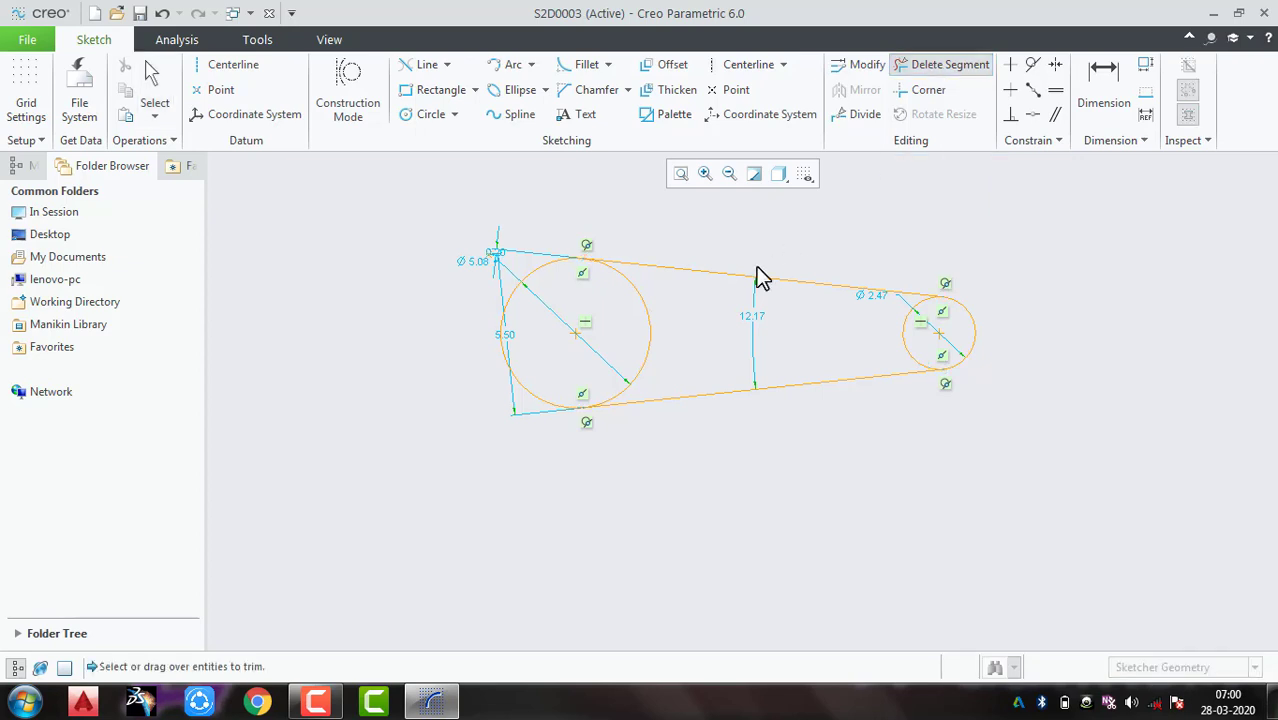
{"action": "left_click_drag", "start_coordinate": [691, 300], "coordinate": [620, 350]}
{"action": "left_click_drag", "start_coordinate": [915, 327], "coordinate": [866, 392]}
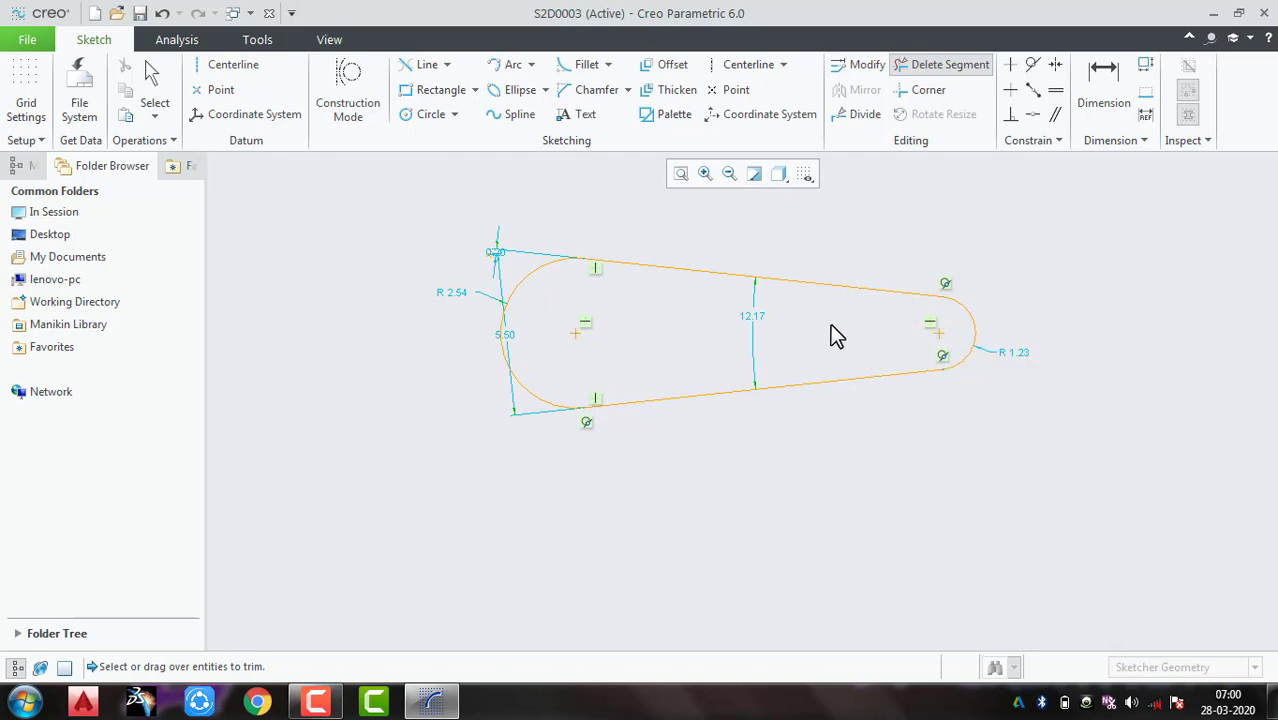
{"action": "middle_click", "coordinate": [835, 511]}
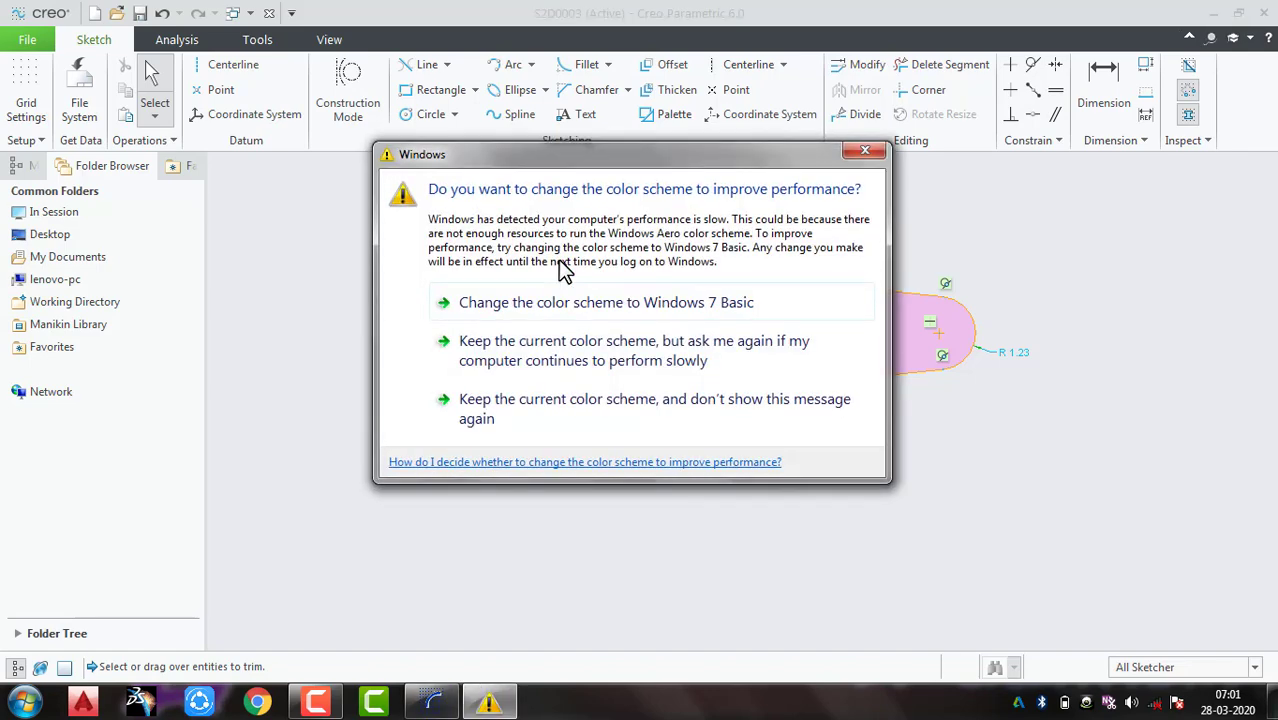
Step: Dismiss the Windows color scheme prompt without changing anything and delete the entire belt-shaped outline from the sketch
{"action": "left_click", "coordinate": [865, 150]}
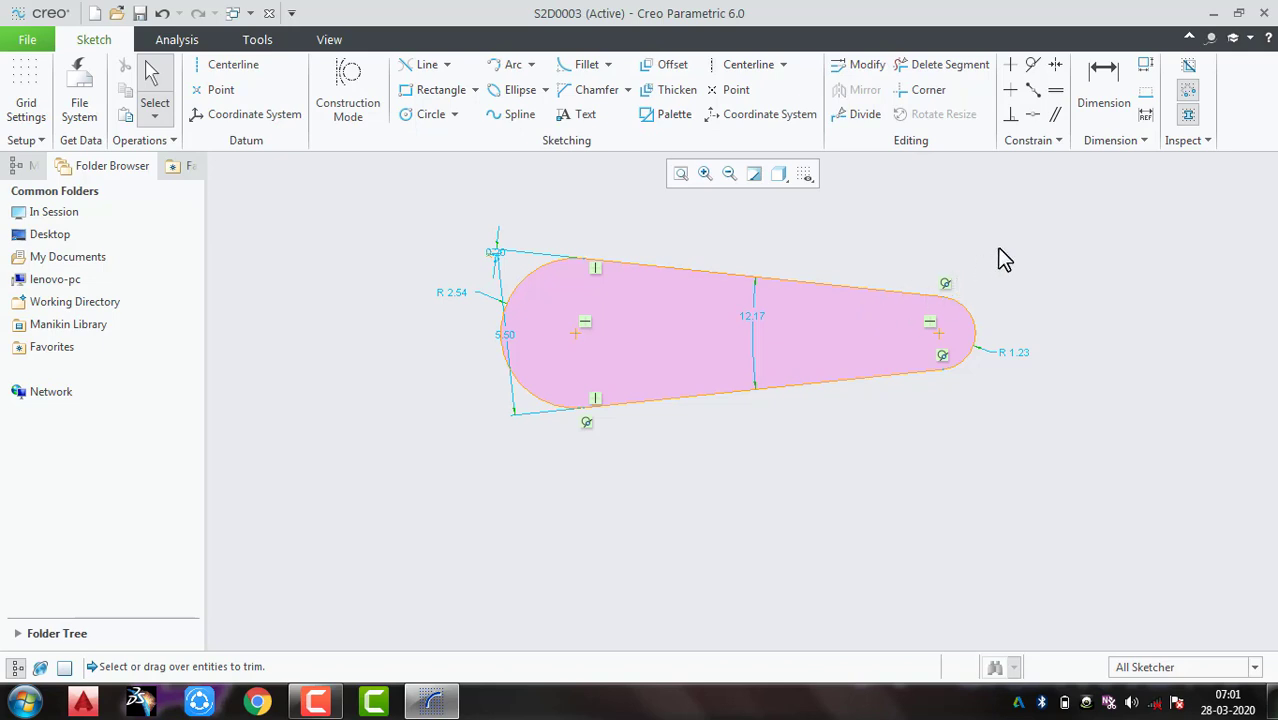
{"action": "mouse_move", "coordinate": [1013, 232]}
{"action": "left_mouse_down"}
{"action": "mouse_move", "coordinate": [457, 482]}
{"action": "mouse_move", "coordinate": [333, 512]}
{"action": "left_mouse_up"}
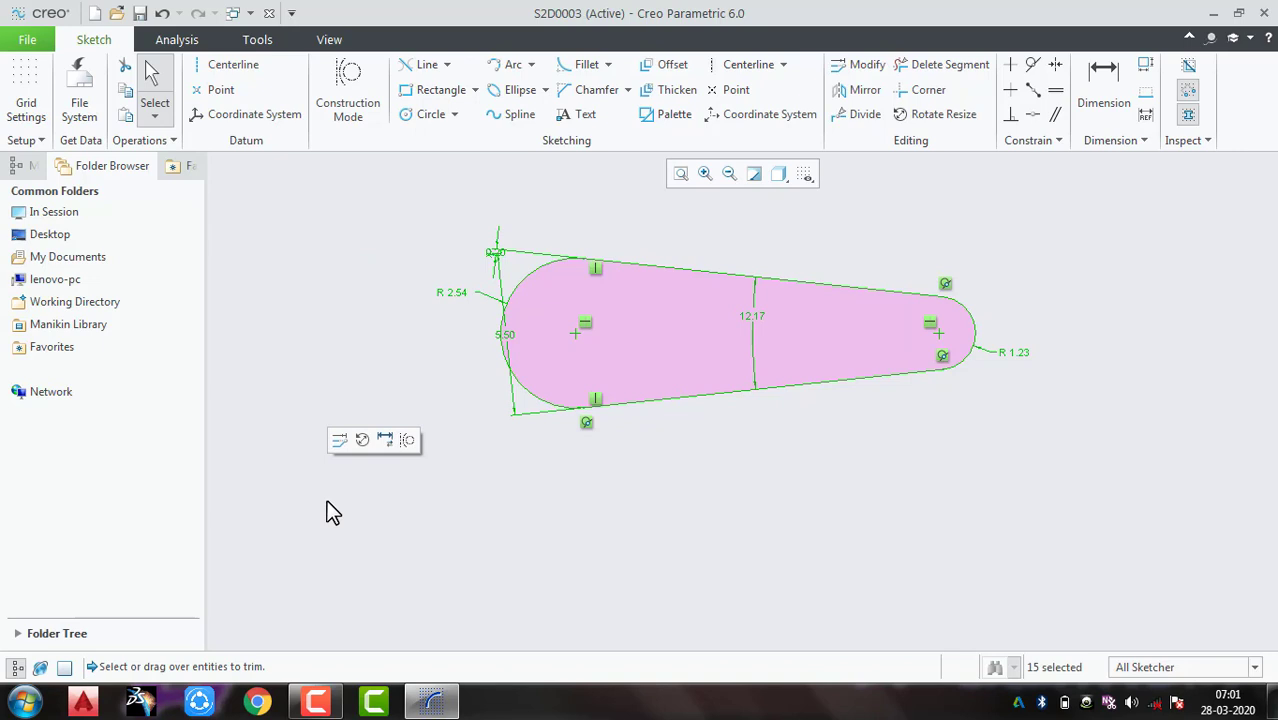
{"action": "key", "text": "Delete"}
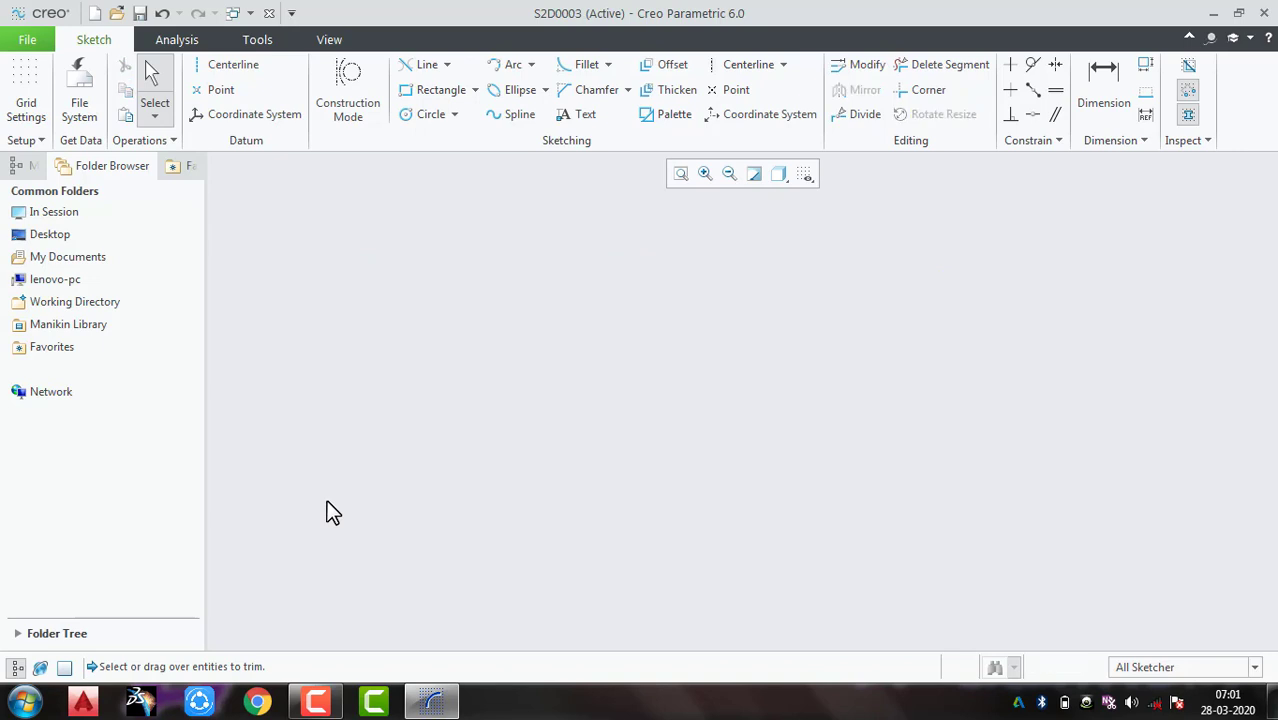
Step: Sketch a Corner Rectangle about 11.67 wide and 6.03 high in the middle of the empty sketch
{"action": "left_click", "coordinate": [476, 90]}
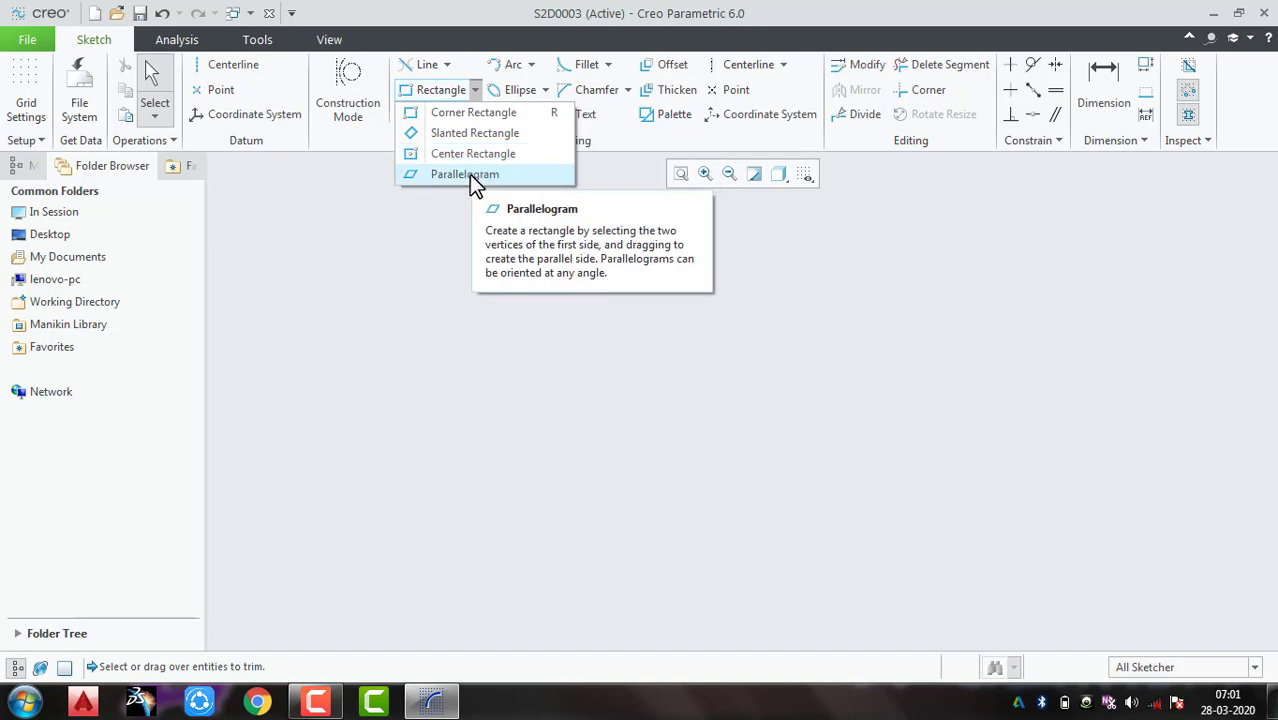
{"action": "left_click", "coordinate": [474, 113]}
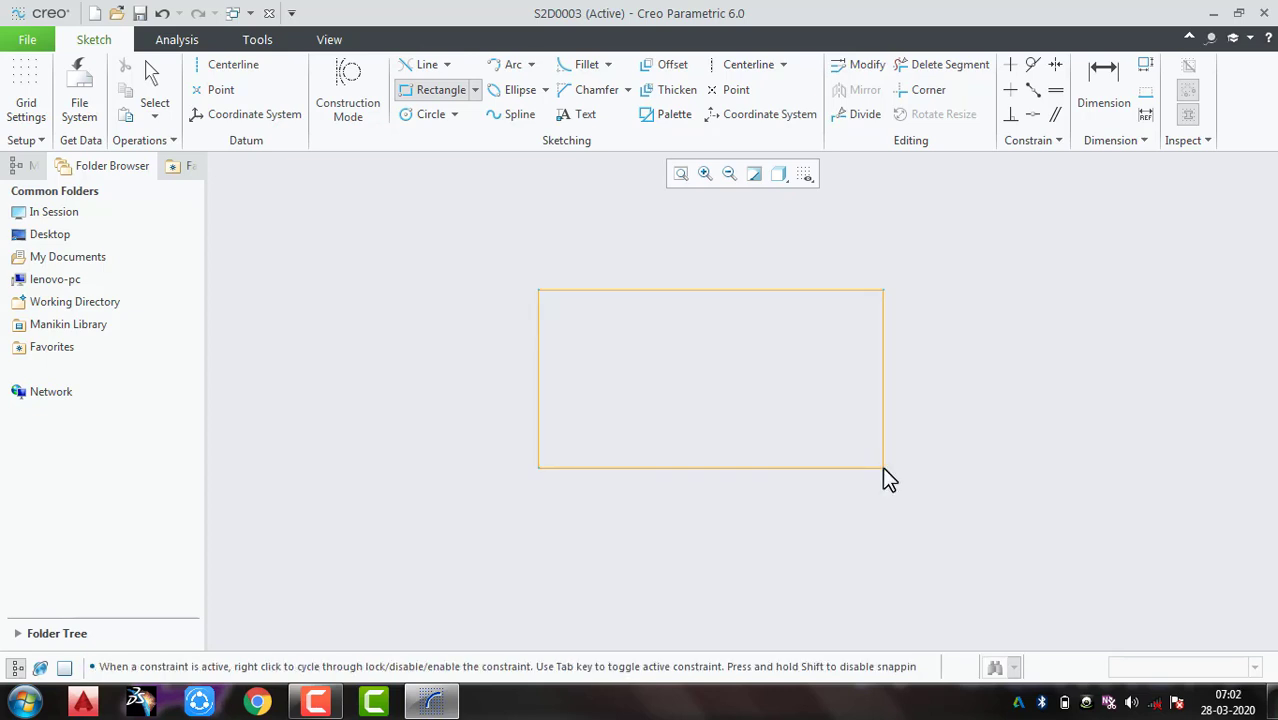
{"action": "left_click", "coordinate": [883, 467]}
{"action": "middle_click", "coordinate": [1020, 390]}
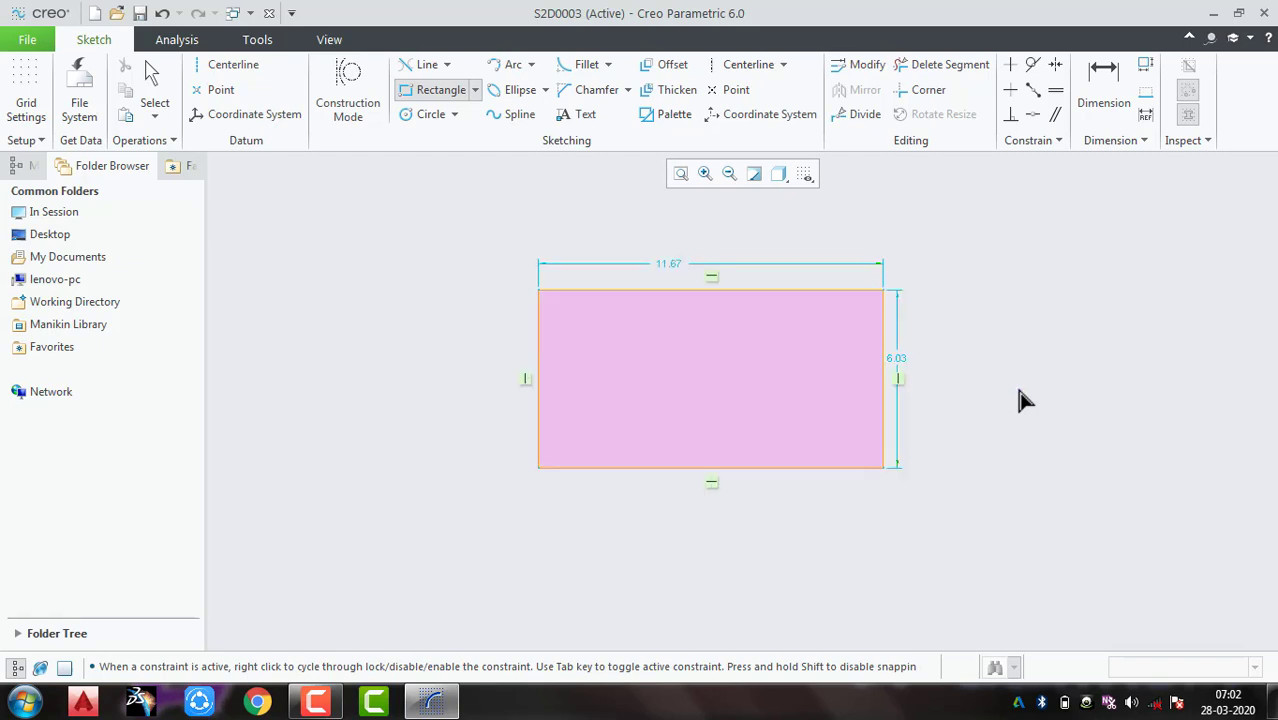
{"action": "left_click", "coordinate": [949, 392]}
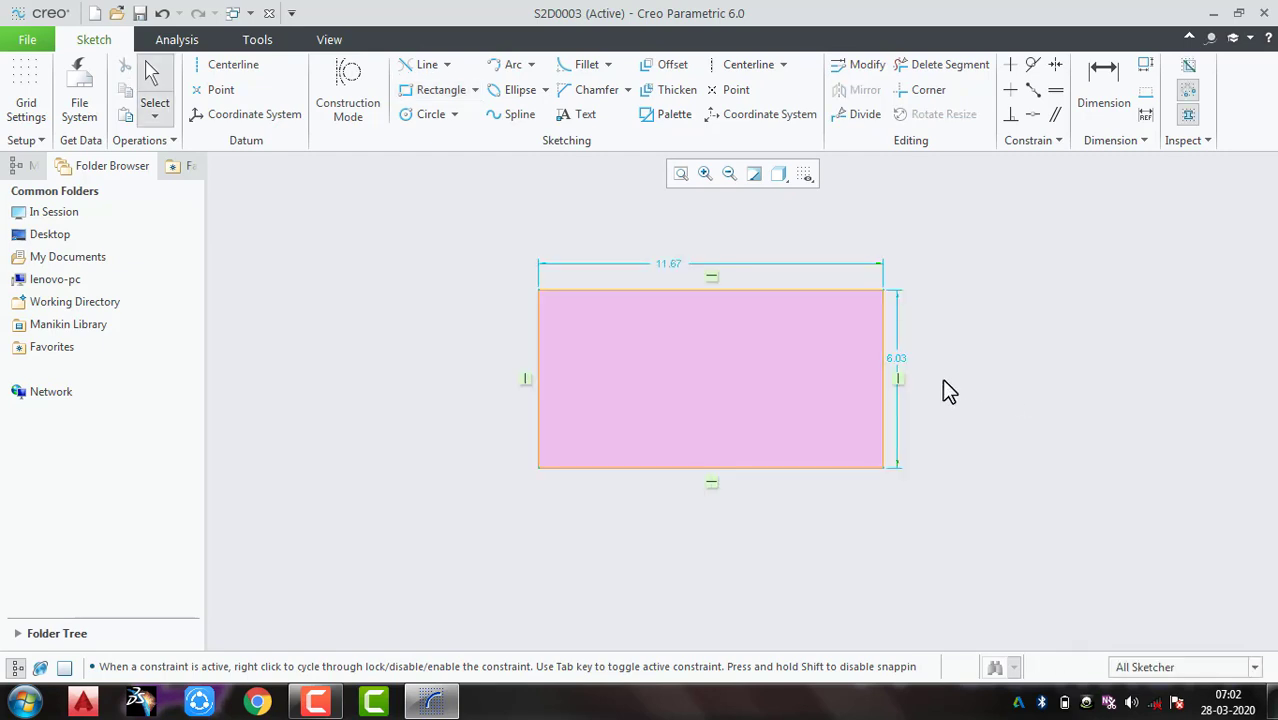
Step: Set the corner rectangle's width to 20 and its height to 10
{"action": "double_click", "coordinate": [665, 264]}
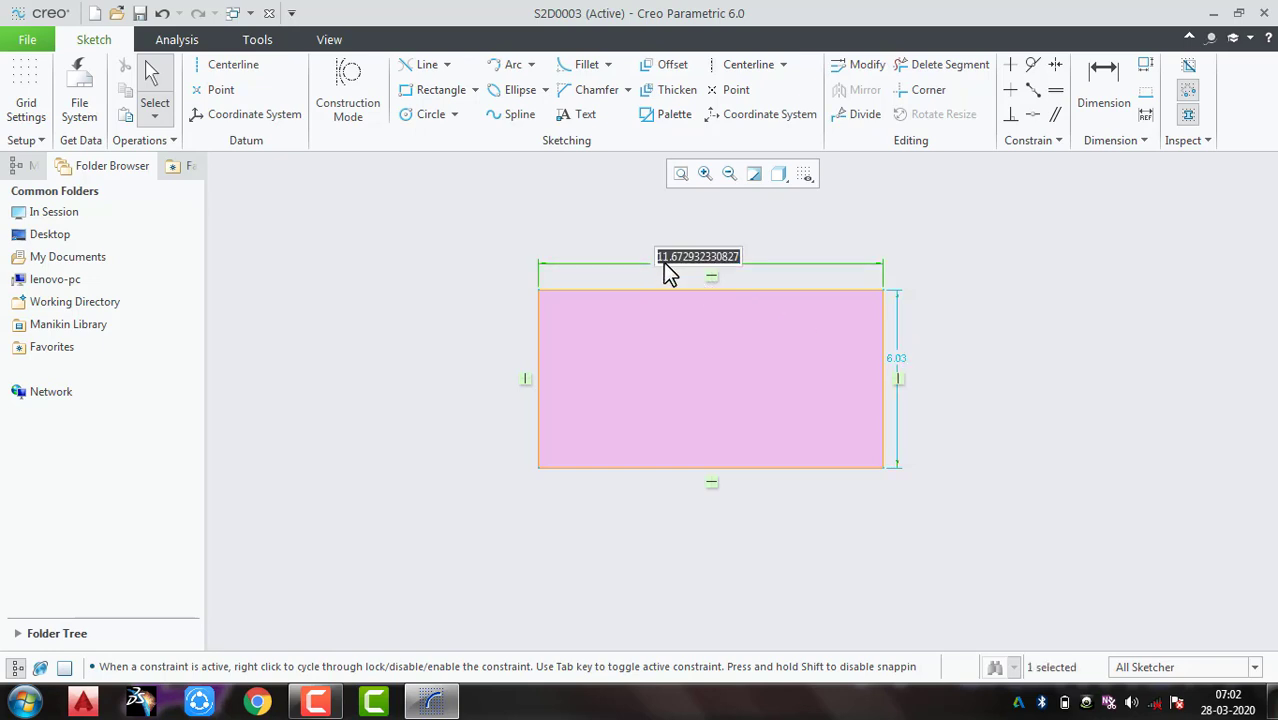
{"action": "type", "text": "20"}
{"action": "key", "text": "Return"}
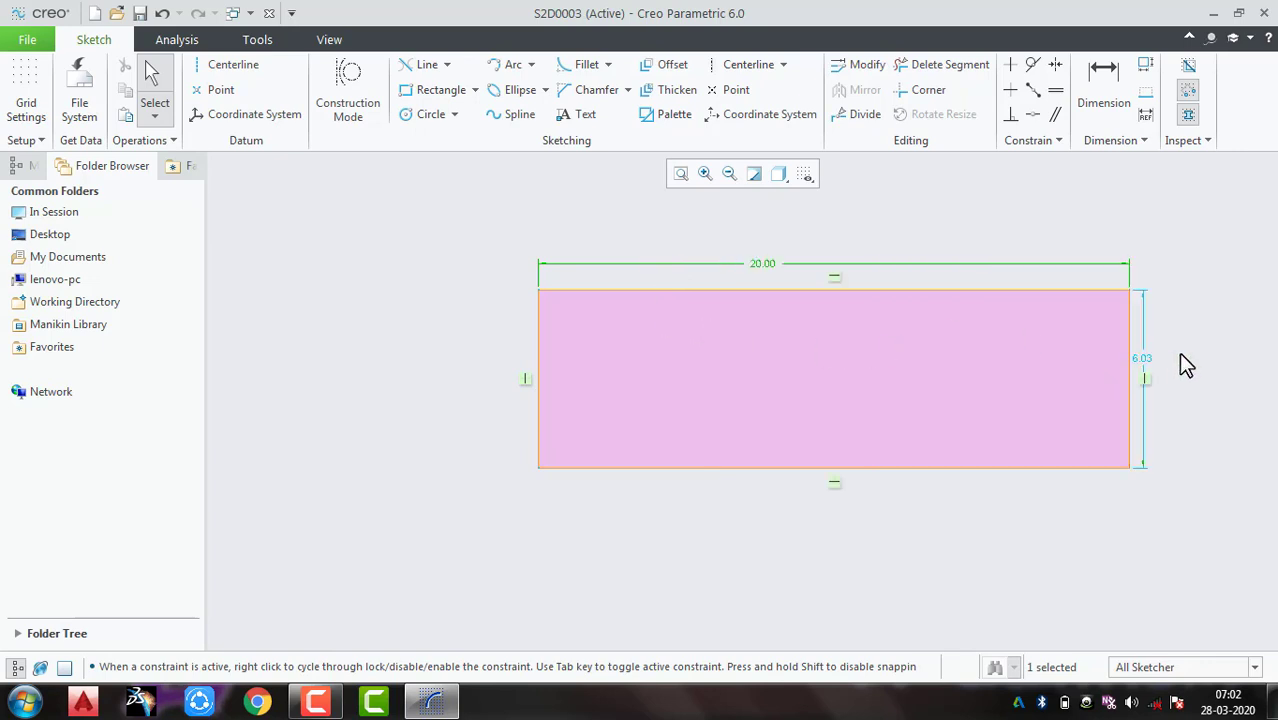
{"action": "double_click", "coordinate": [1138, 360]}
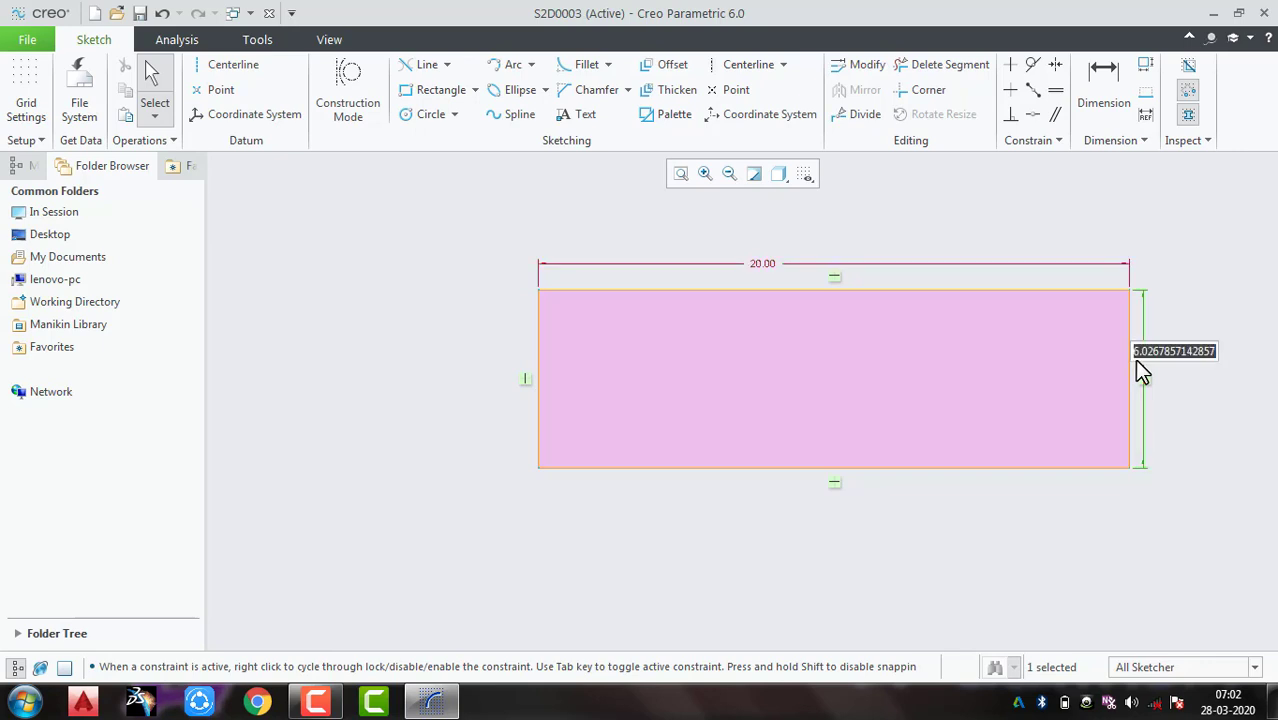
{"action": "type", "text": "10"}
{"action": "key", "text": "Return"}
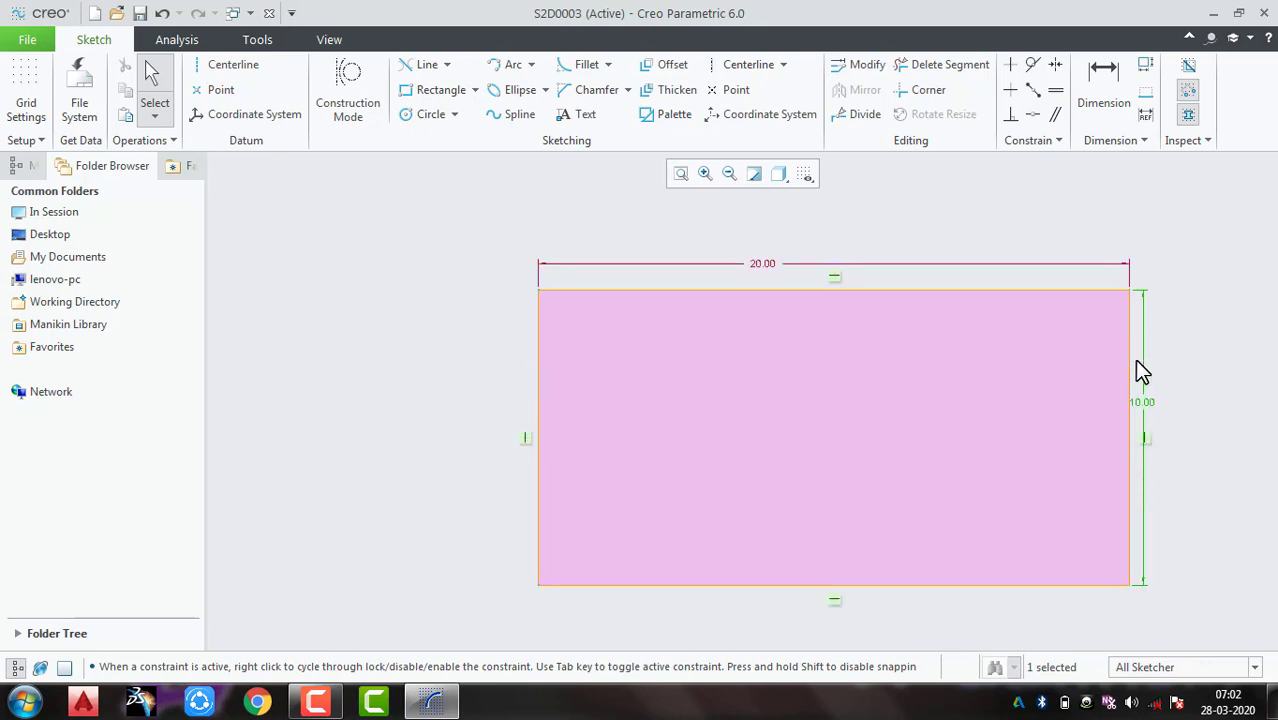
{"action": "left_click", "coordinate": [991, 230]}
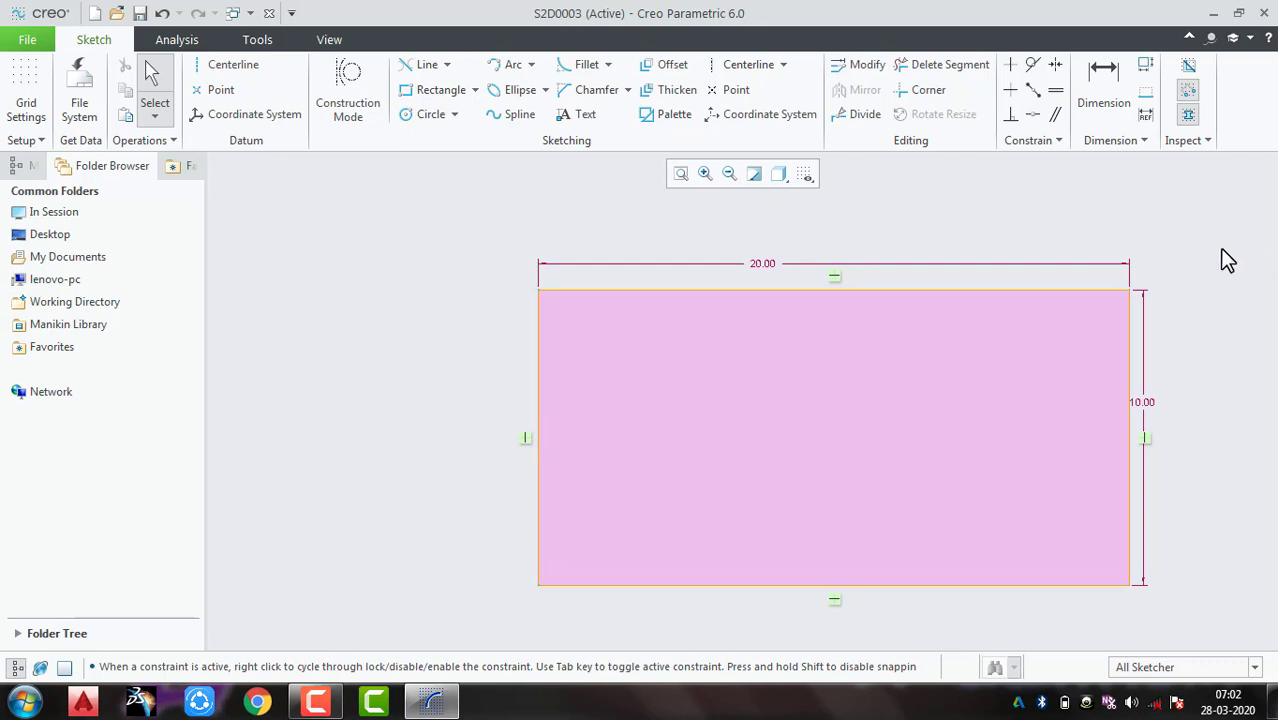
Step: Undo the corner rectangle's height and width changes and the rectangle itself
{"action": "key", "text": "ctrl+z"}
{"action": "key", "text": "ctrl+z"}
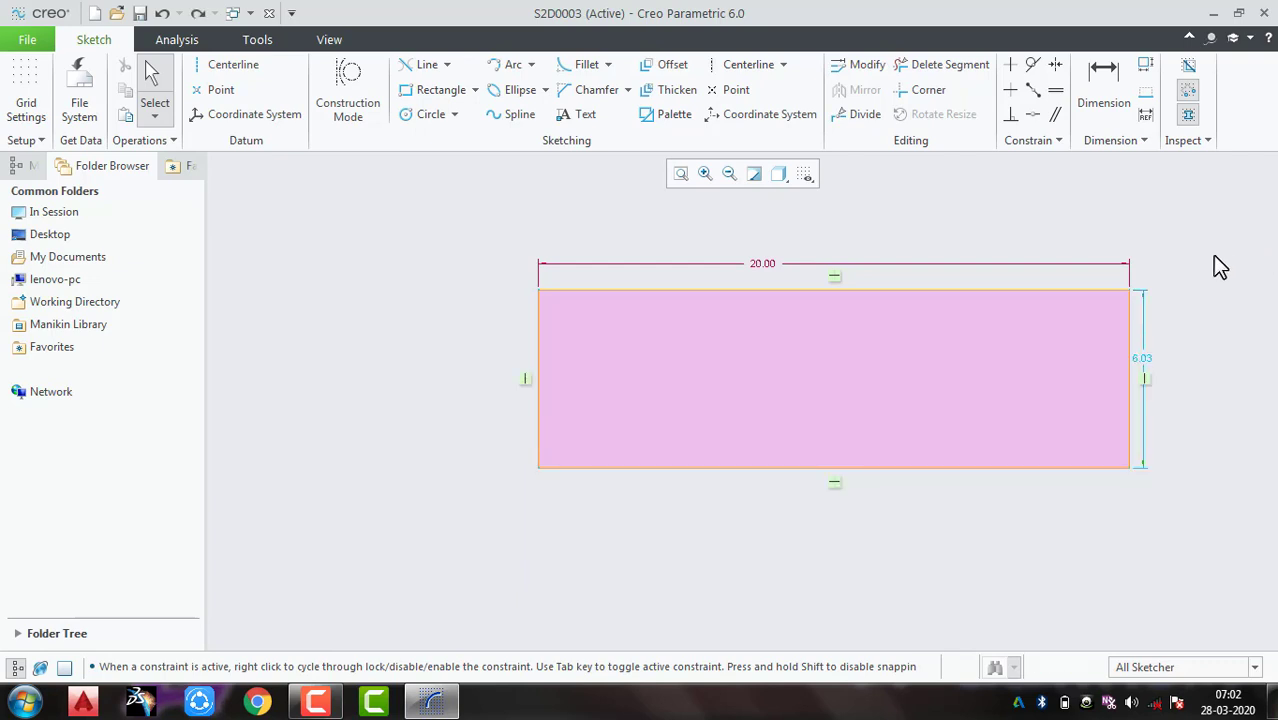
{"action": "key", "text": "ctrl+z"}
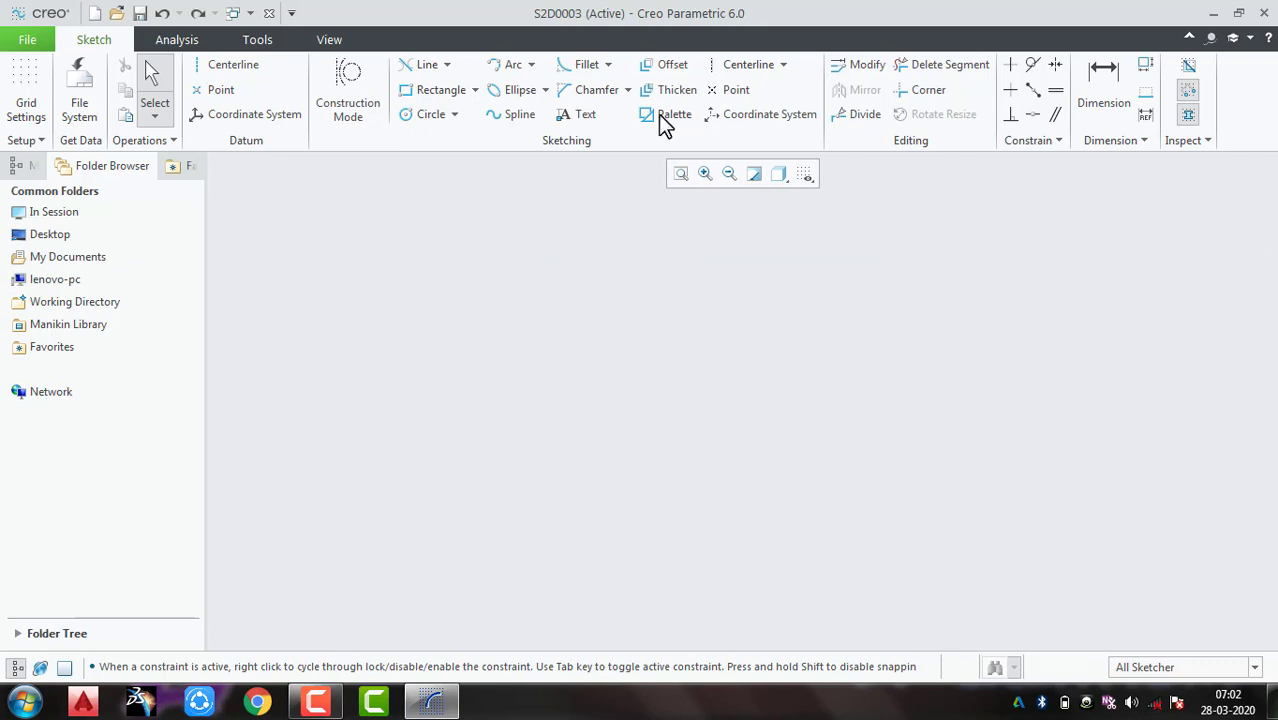
Step: Sketch a Slanted Rectangle with sides of about 7.65 and 8.10
{"action": "left_click", "coordinate": [475, 90]}
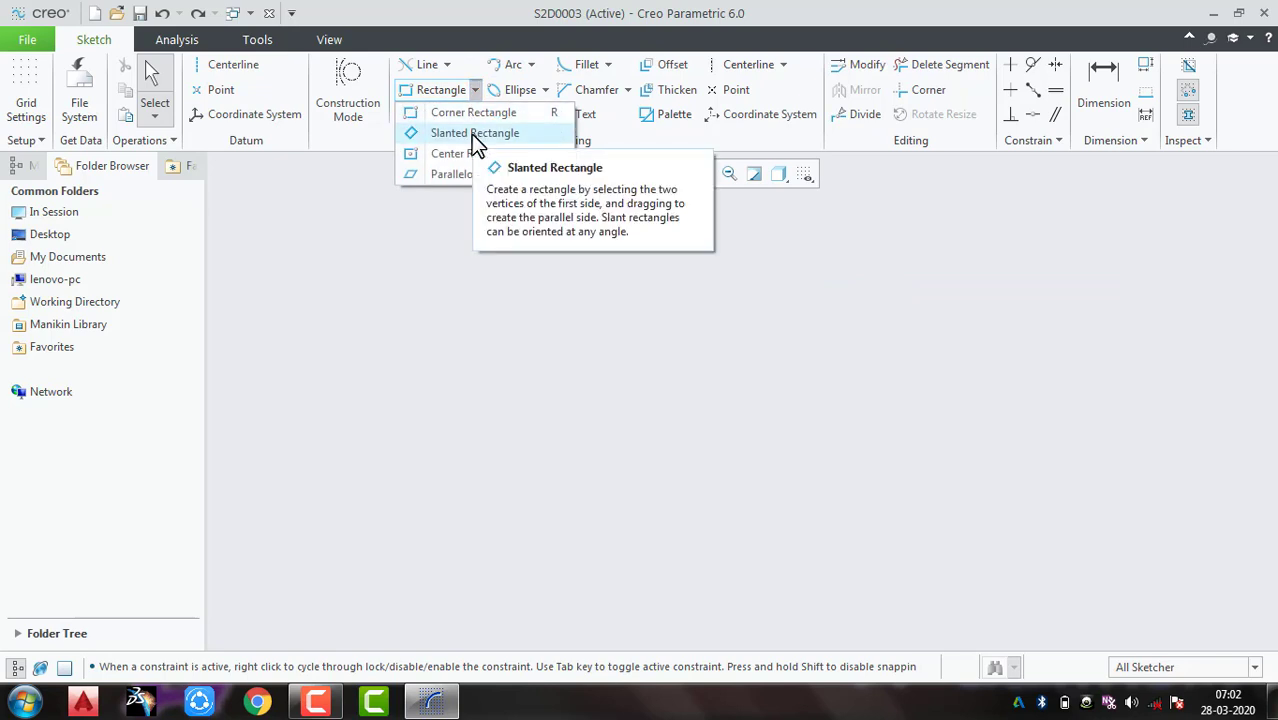
{"action": "left_click", "coordinate": [471, 134]}
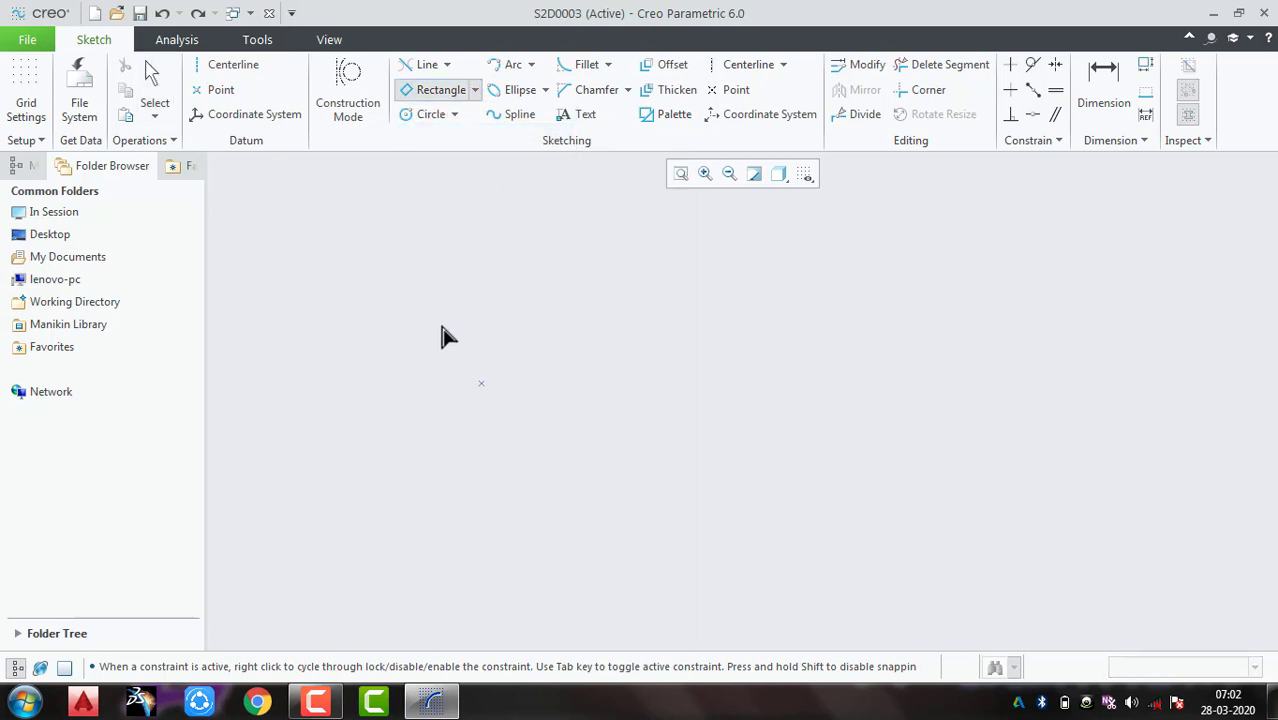
{"action": "left_click", "coordinate": [425, 291]}
{"action": "left_click", "coordinate": [532, 491]}
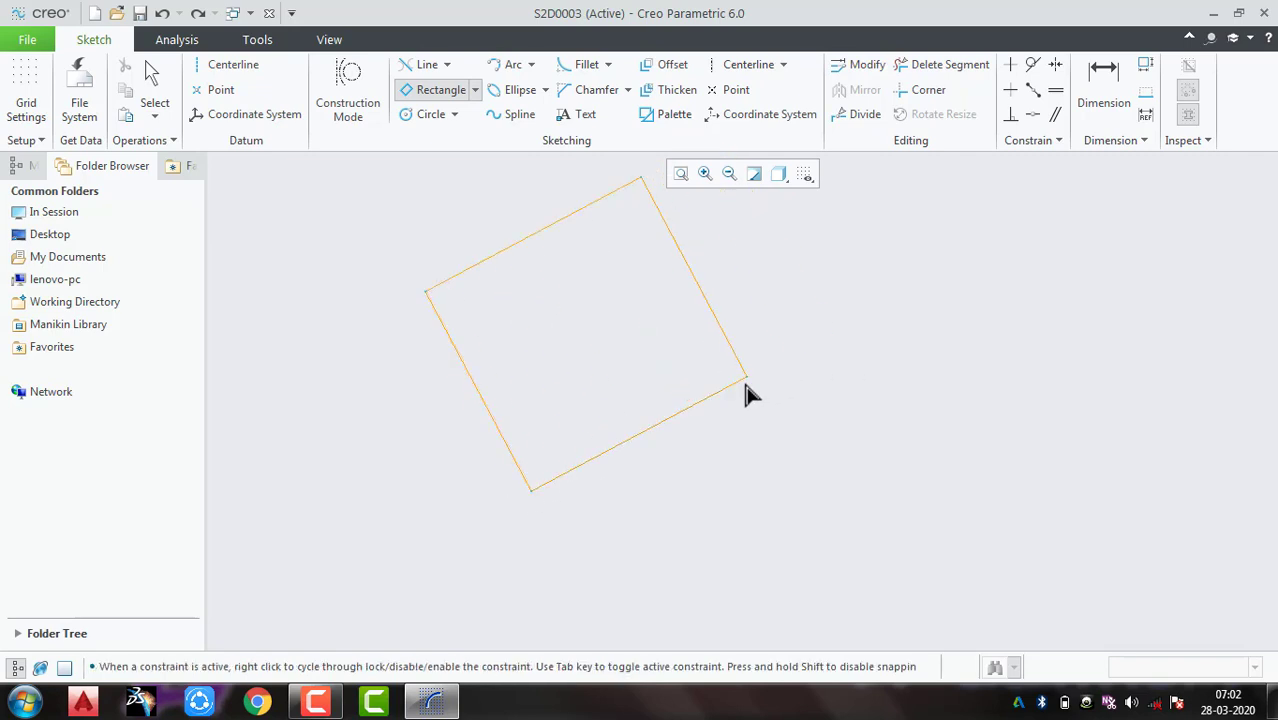
{"action": "left_click", "coordinate": [743, 381]}
{"action": "middle_click", "coordinate": [772, 454]}
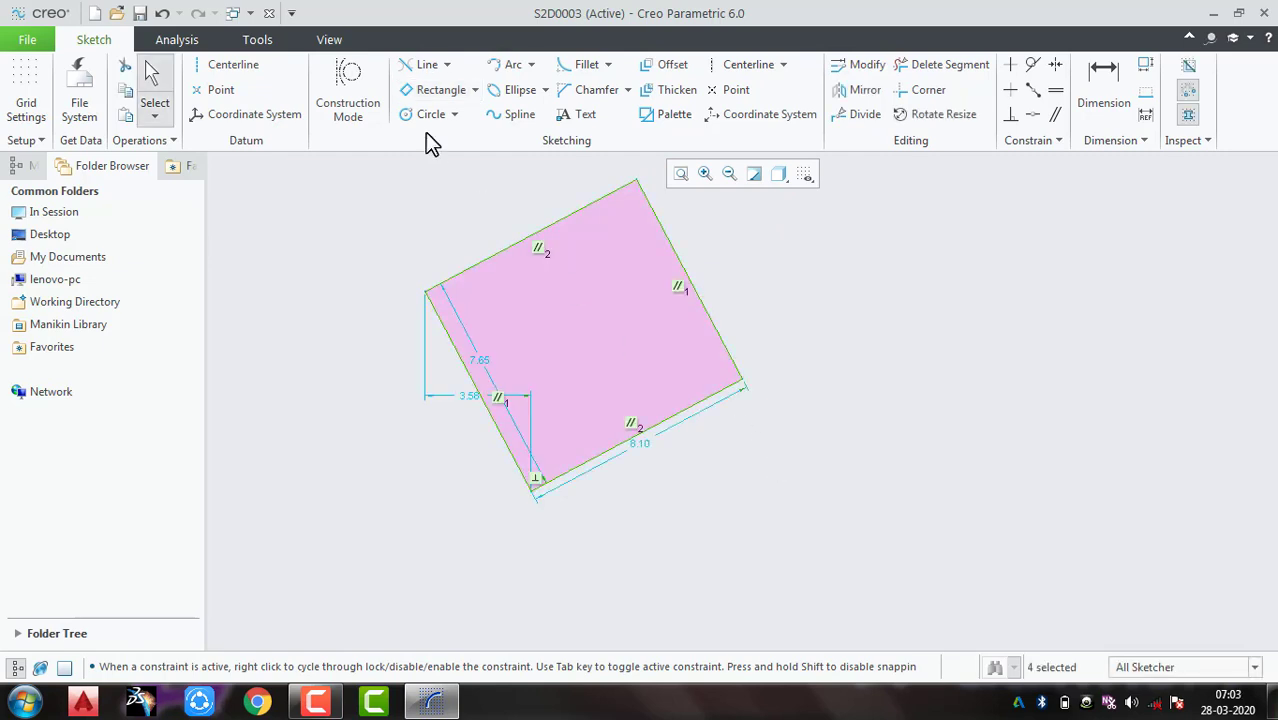
Step: Sketch a Center Rectangle about 8.53 by 5.92, centered on the slanted rectangle's lower-right corner
{"action": "left_click", "coordinate": [475, 90]}
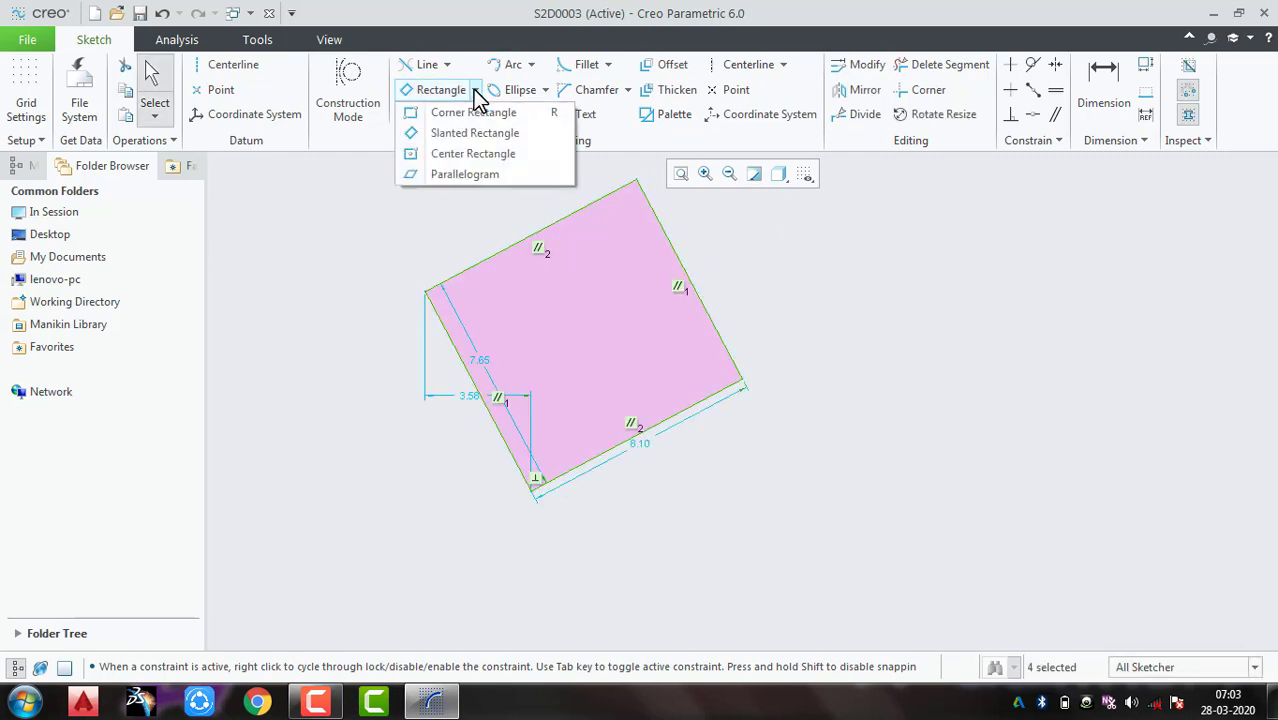
{"action": "left_click", "coordinate": [478, 154]}
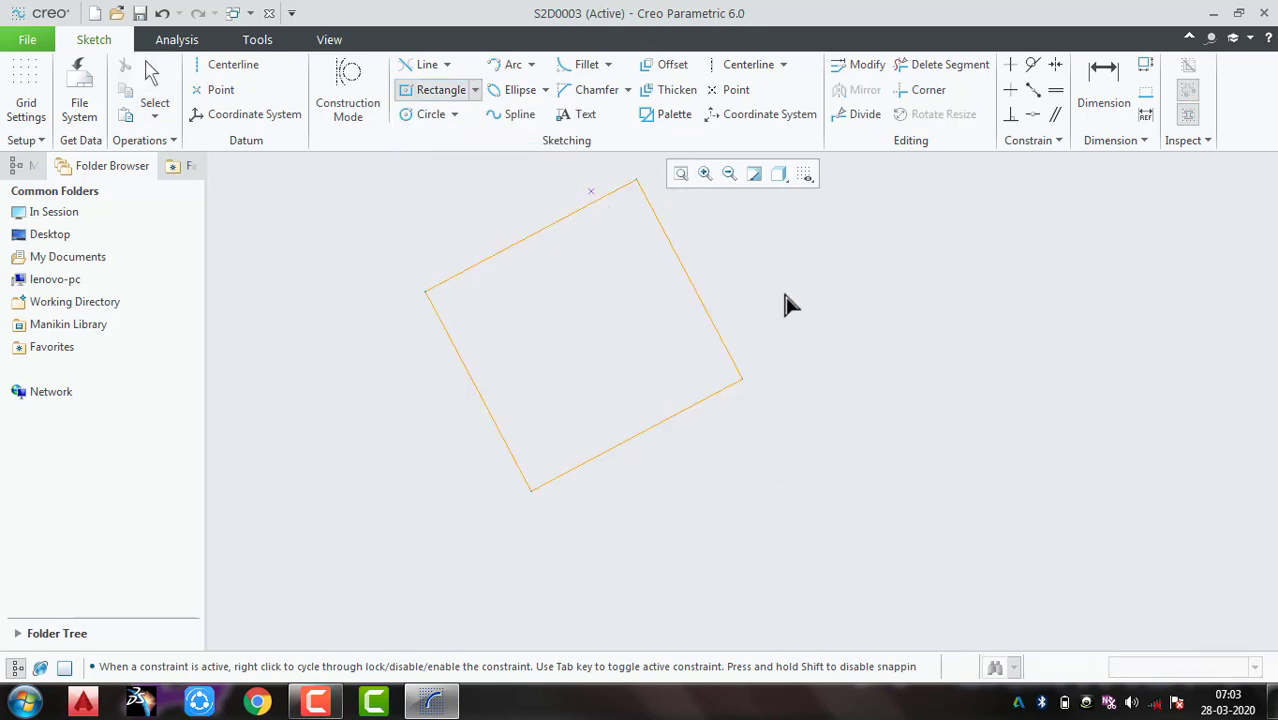
{"action": "left_click", "coordinate": [741, 381]}
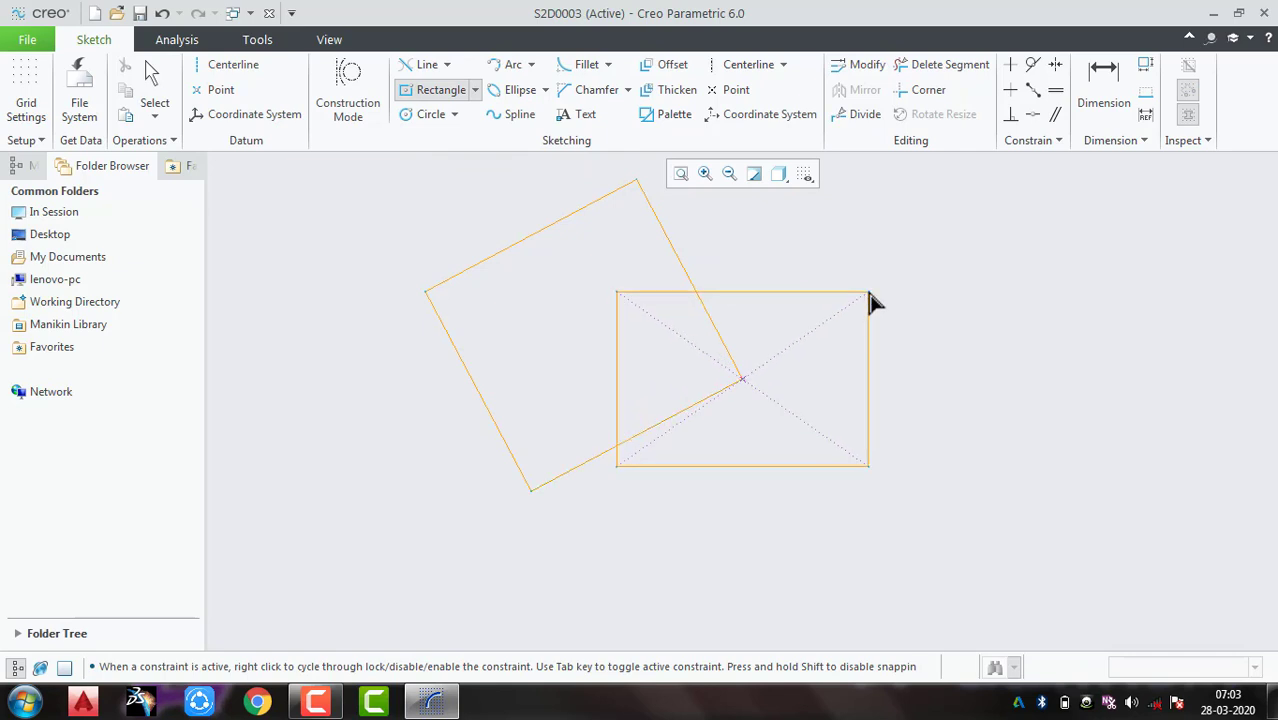
{"action": "left_click", "coordinate": [870, 300]}
{"action": "middle_click", "coordinate": [941, 340]}
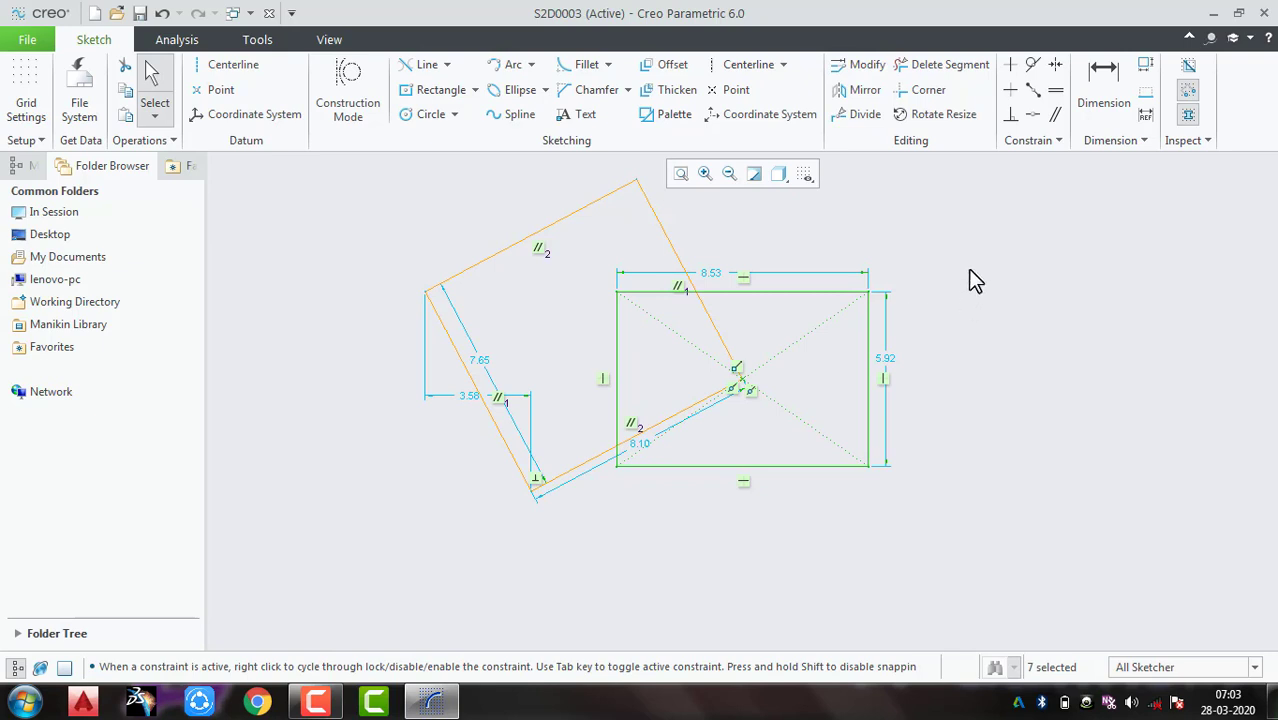
{"action": "left_click", "coordinate": [842, 214]}
Step: Sketch a second Slanted Rectangle about 9.13 by 5.78 in the empty area to the right of the center rectangle
{"action": "left_click", "coordinate": [475, 90]}
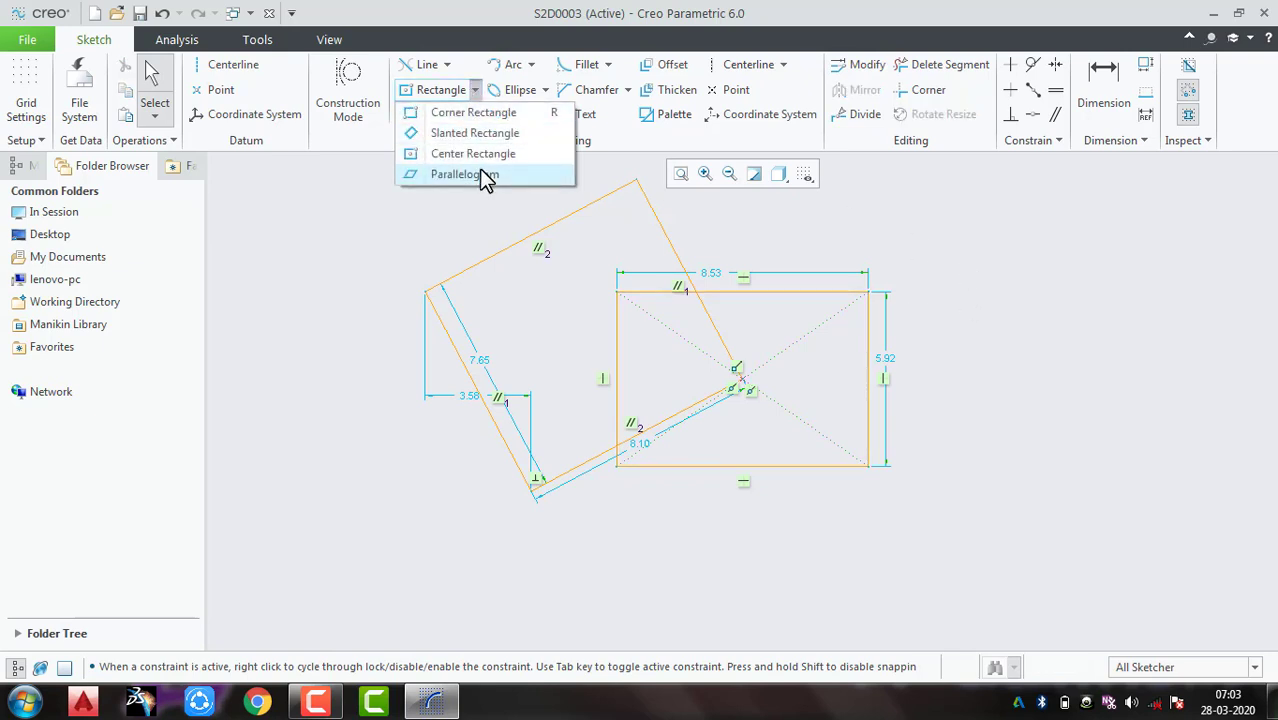
{"action": "left_click", "coordinate": [1010, 357]}
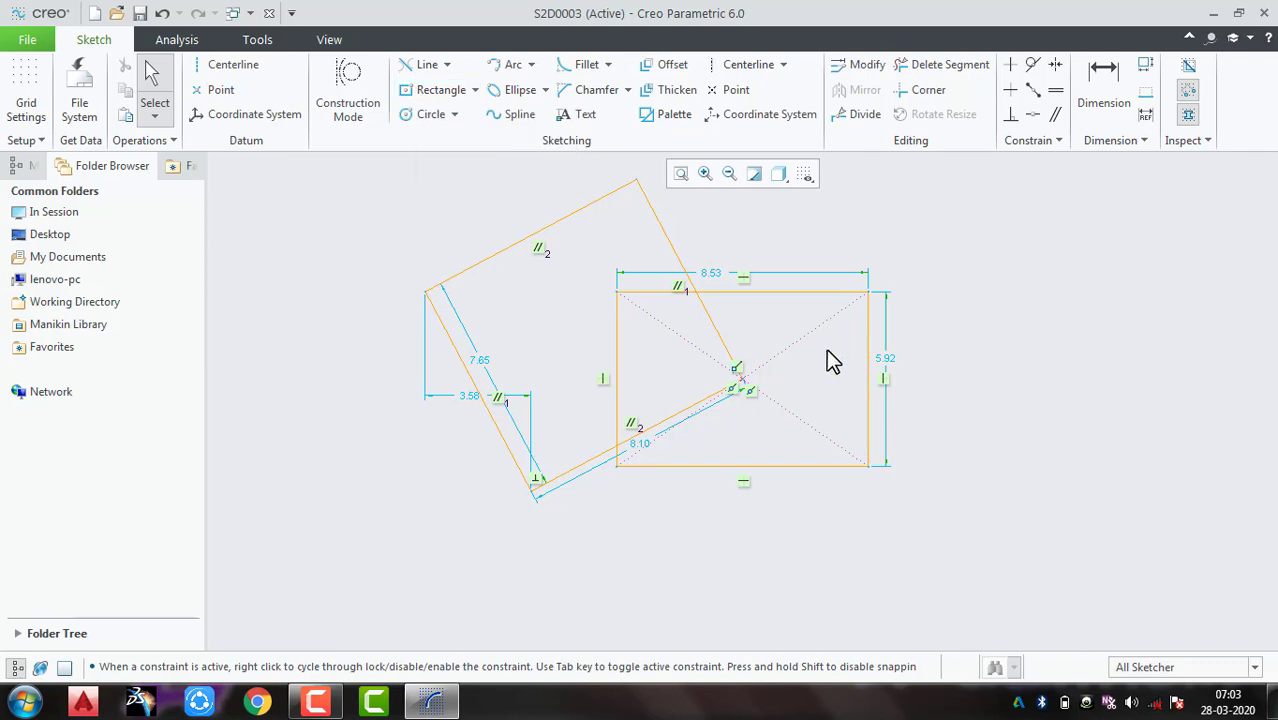
{"action": "middle_click_drag", "start_coordinate": [979, 338], "coordinate": [692, 343], "text": "shift"}
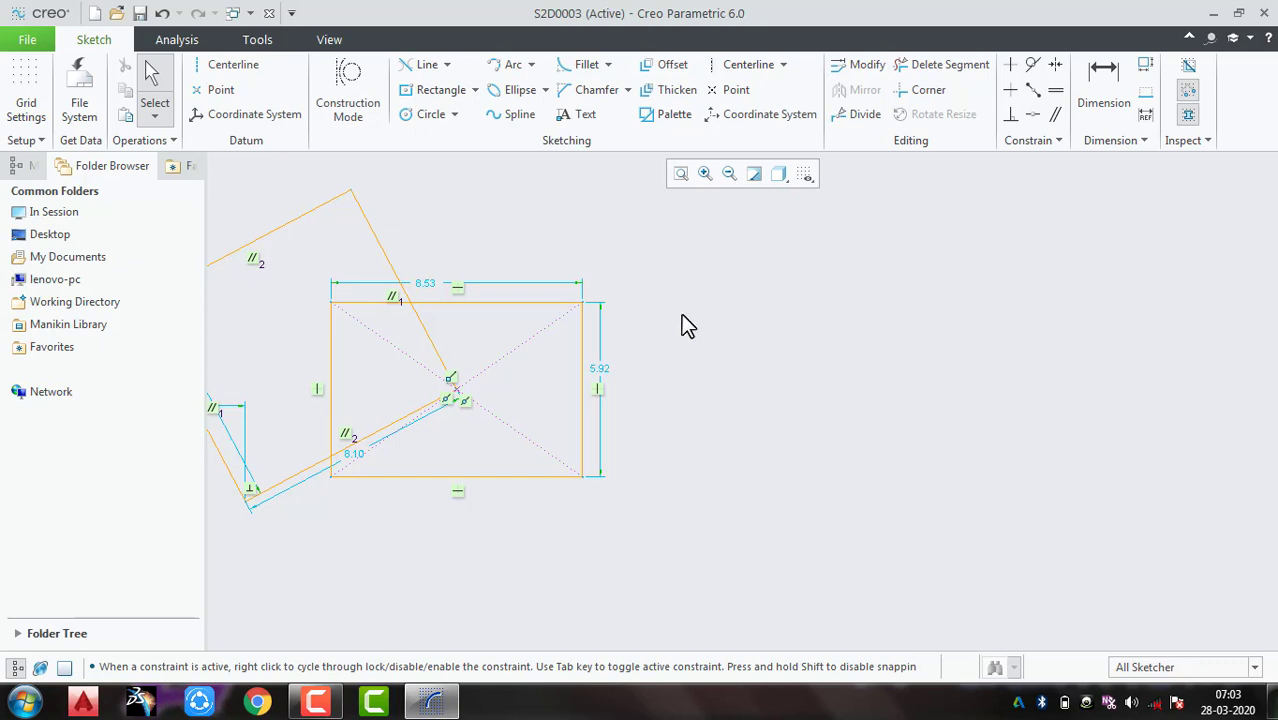
{"action": "left_click", "coordinate": [473, 89]}
{"action": "left_click", "coordinate": [470, 138]}
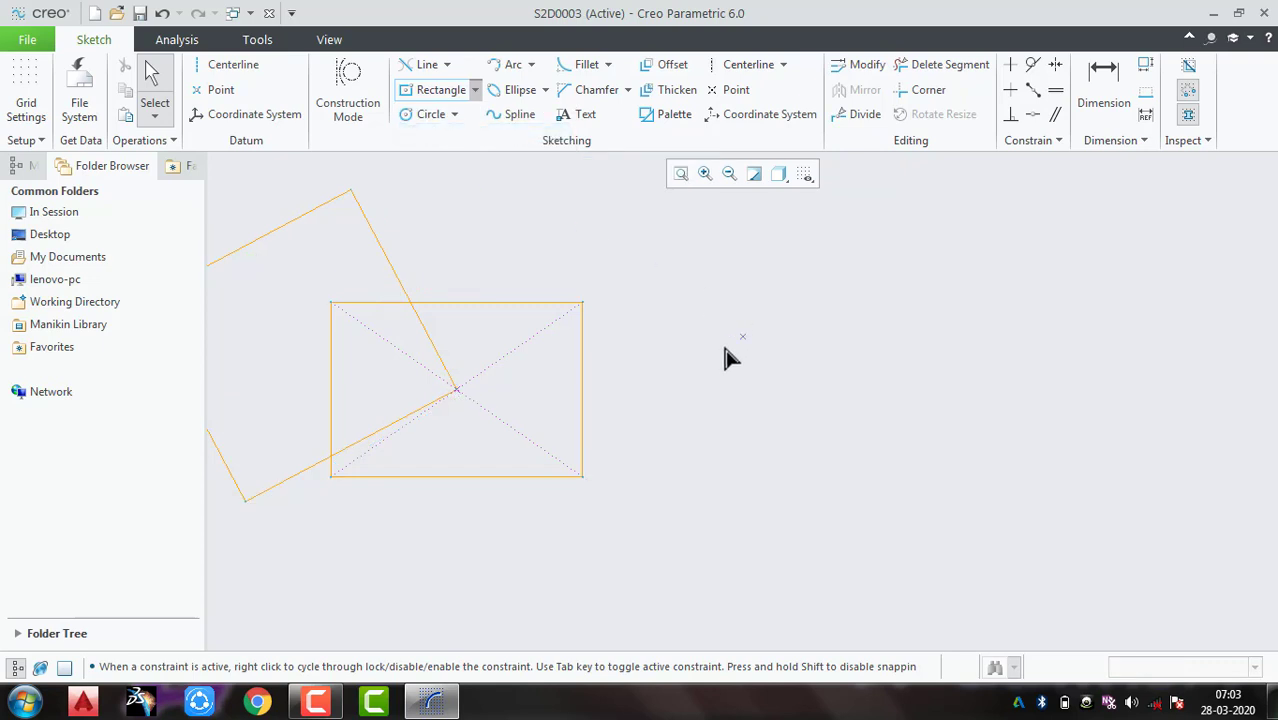
{"action": "left_click", "coordinate": [692, 348]}
{"action": "left_click", "coordinate": [791, 492]}
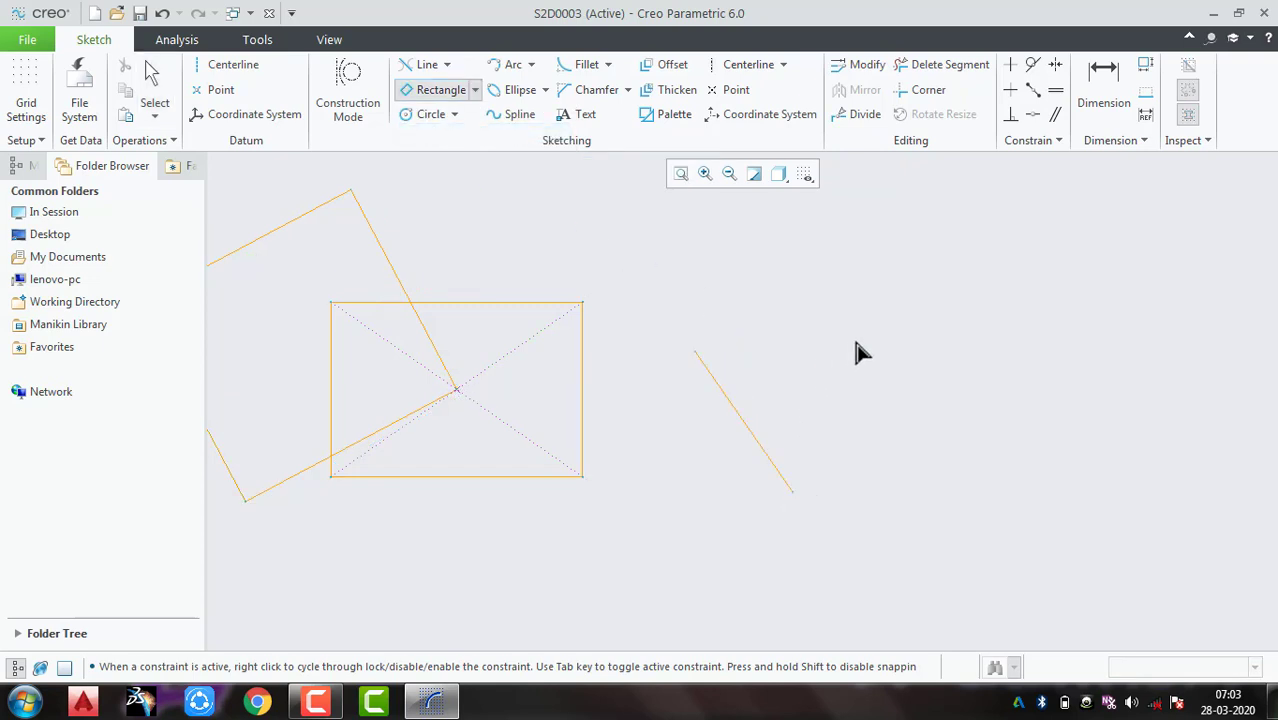
{"action": "left_click", "coordinate": [934, 310]}
{"action": "left_click", "coordinate": [982, 418]}
{"action": "middle_click", "coordinate": [972, 422]}
Step: Sketch a tall Parallelogram with an acute angle of about 52° to the right of the second slanted rectangle
{"action": "left_click_drag", "start_coordinate": [968, 430], "coordinate": [734, 435]}
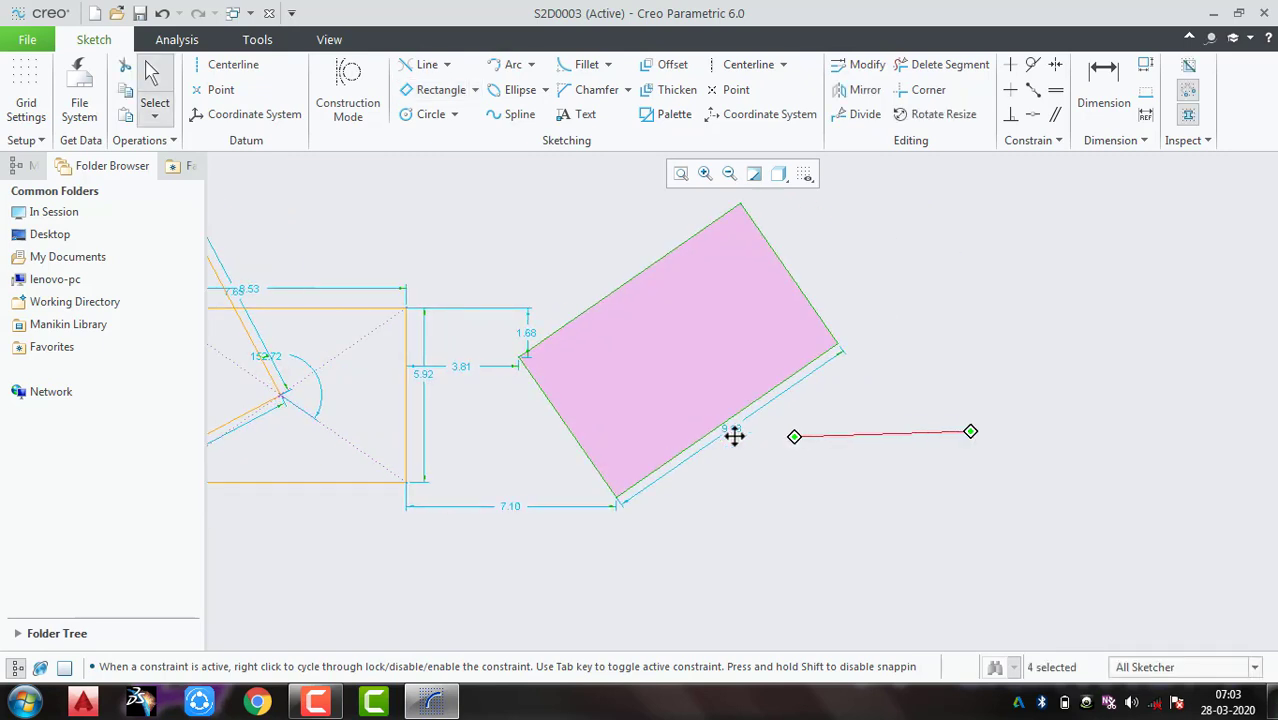
{"action": "left_click", "coordinate": [474, 90]}
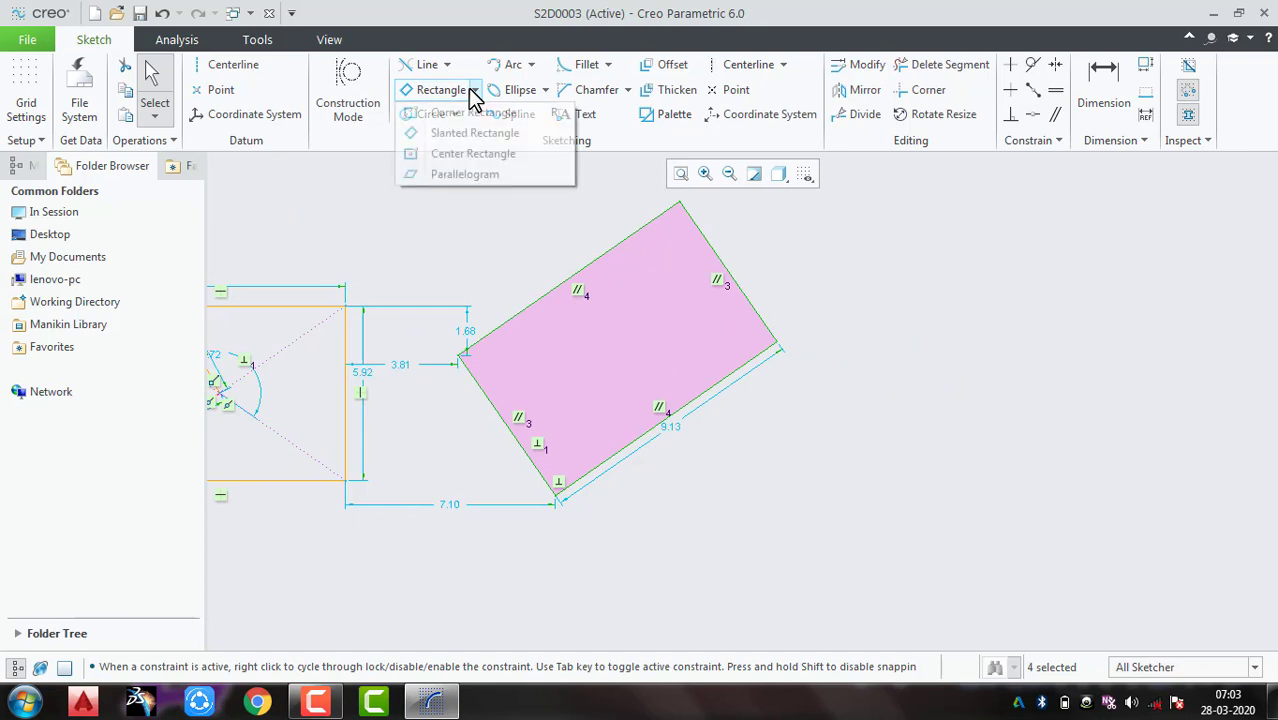
{"action": "left_click", "coordinate": [463, 174]}
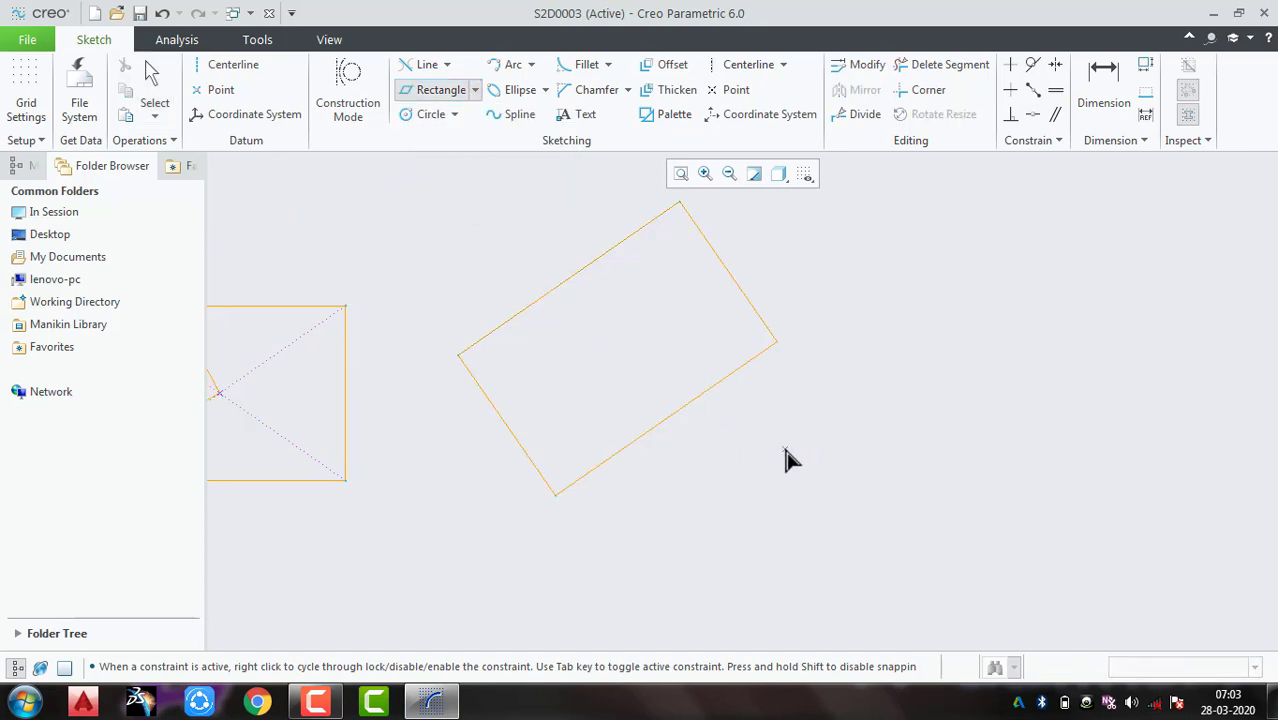
{"action": "left_click", "coordinate": [784, 449]}
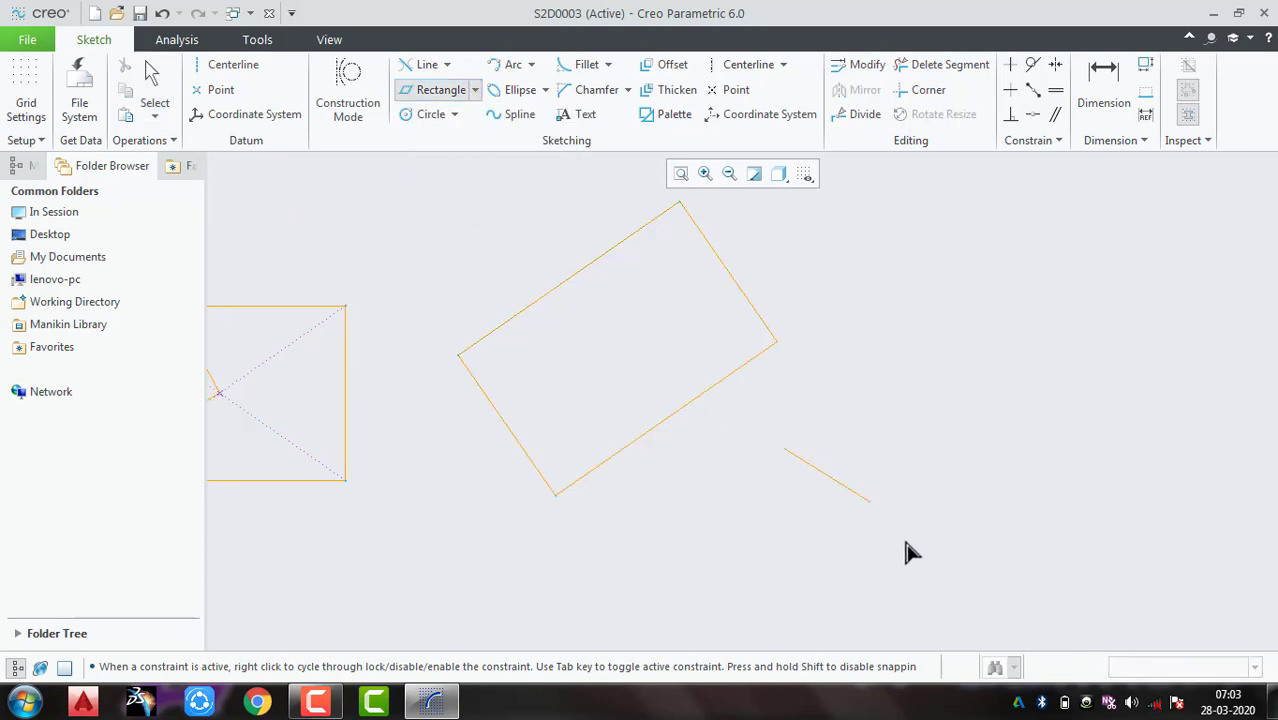
{"action": "left_click", "coordinate": [900, 593]}
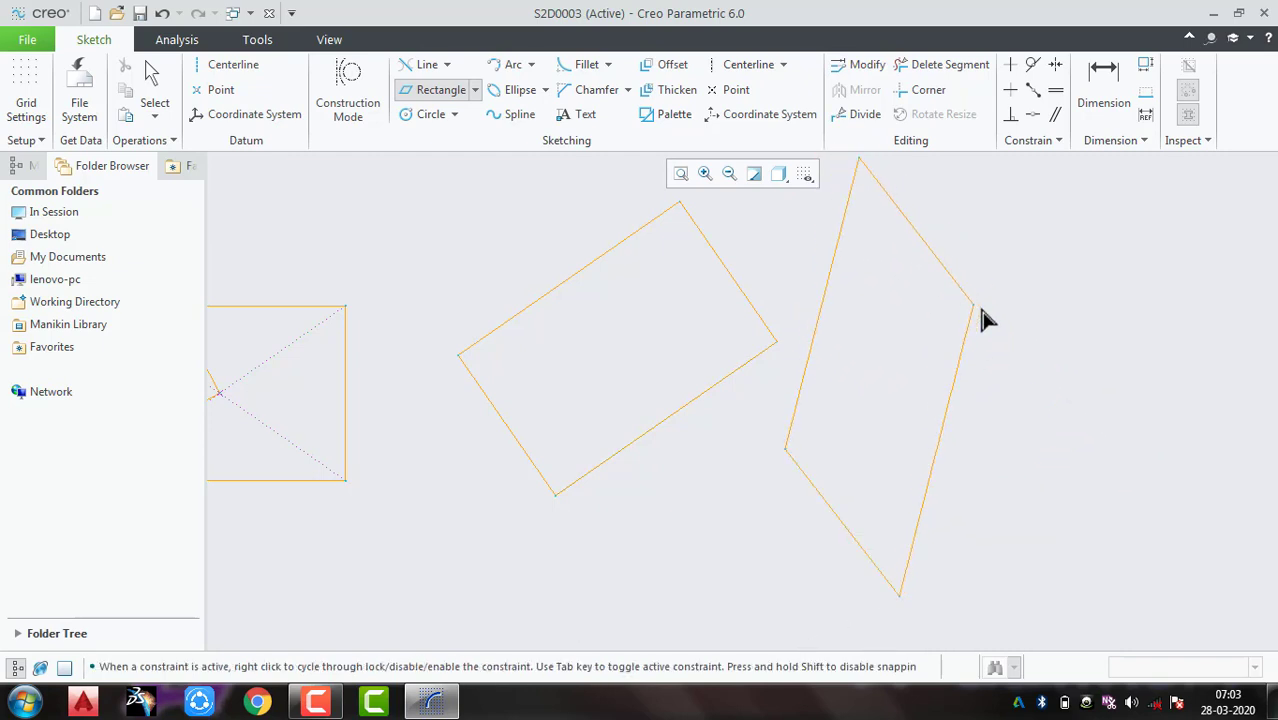
{"action": "left_click", "coordinate": [977, 303]}
{"action": "middle_click", "coordinate": [1052, 380]}
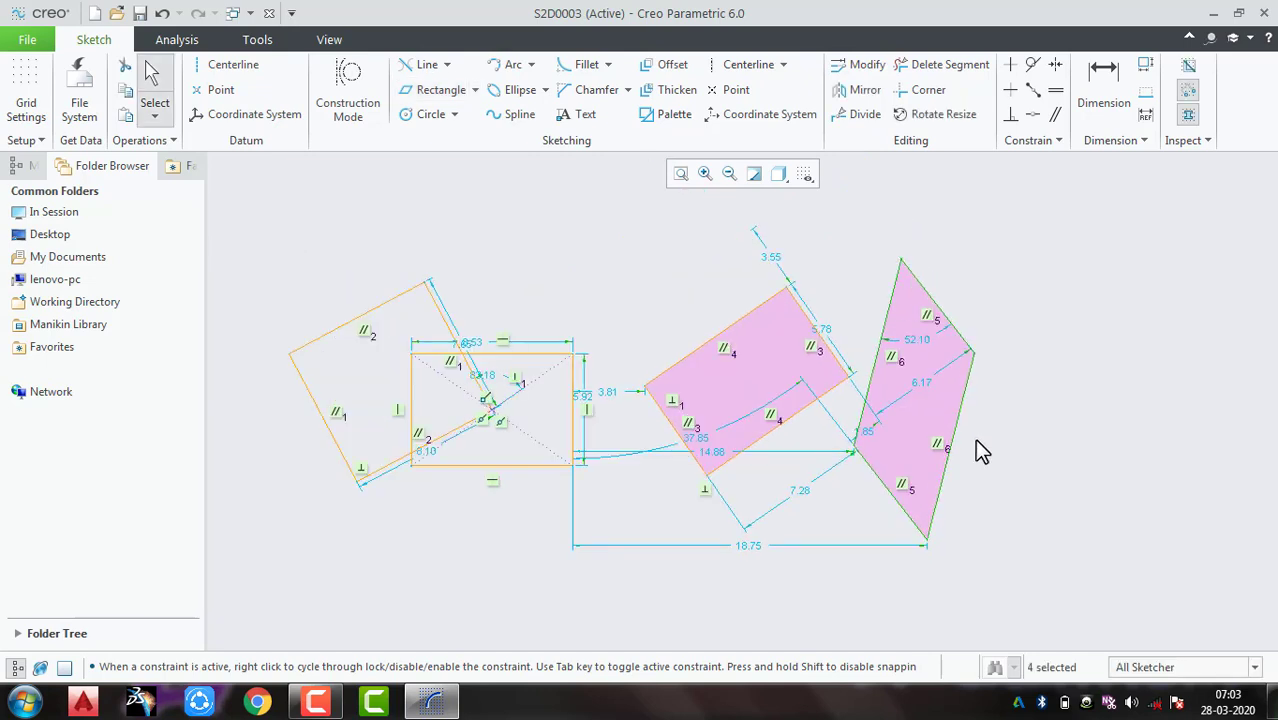
Step: Sketch a Center and Point circle about 10.05 in diameter in the empty area to the right of the parallelogram
{"action": "middle_click_drag", "start_coordinate": [893, 436], "coordinate": [618, 422]}
{"action": "left_click", "coordinate": [455, 116]}
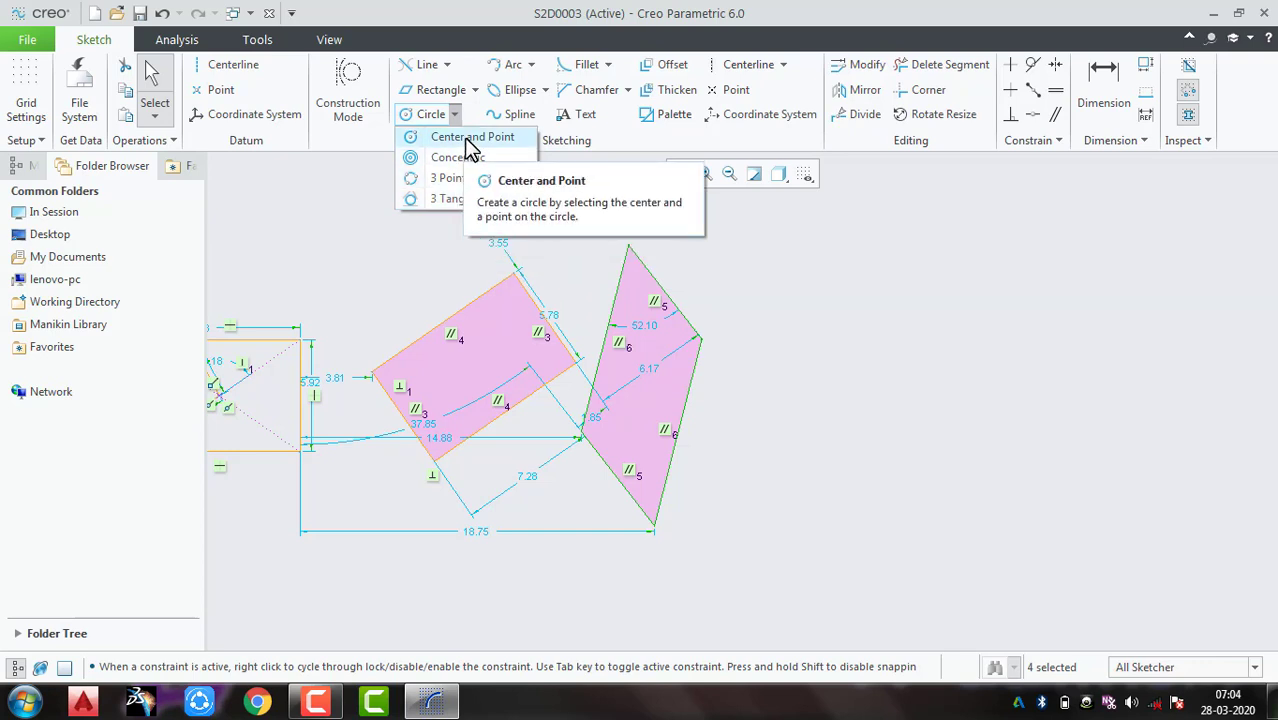
{"action": "left_click", "coordinate": [468, 137]}
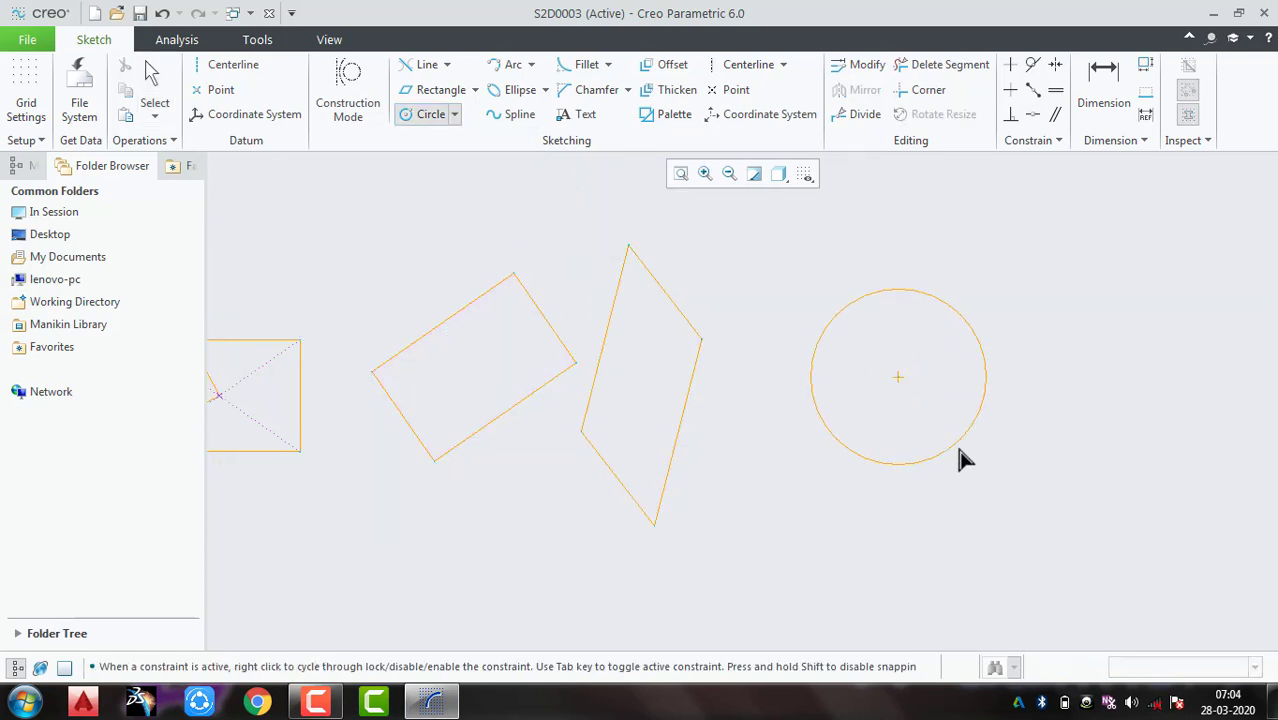
{"action": "middle_click", "coordinate": [1047, 425]}
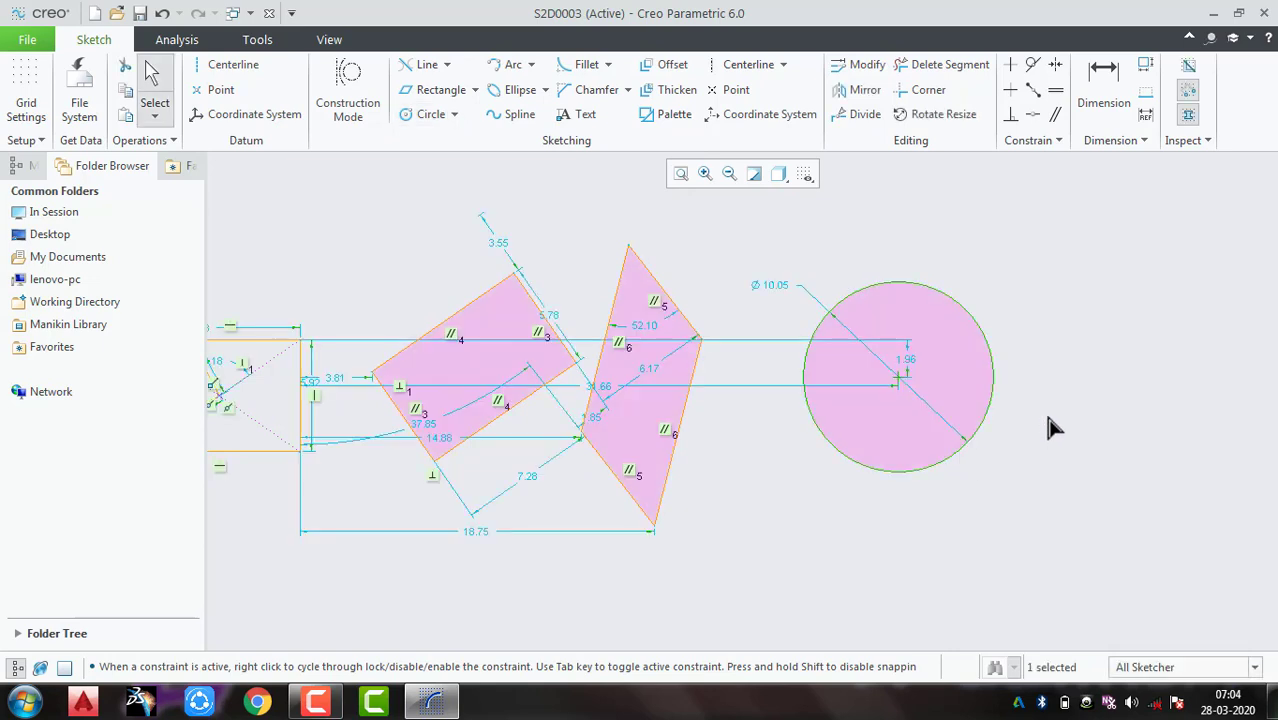
Step: Set the circle's diameter to 10 and convert its dimension to a radius
{"action": "double_click", "coordinate": [776, 287]}
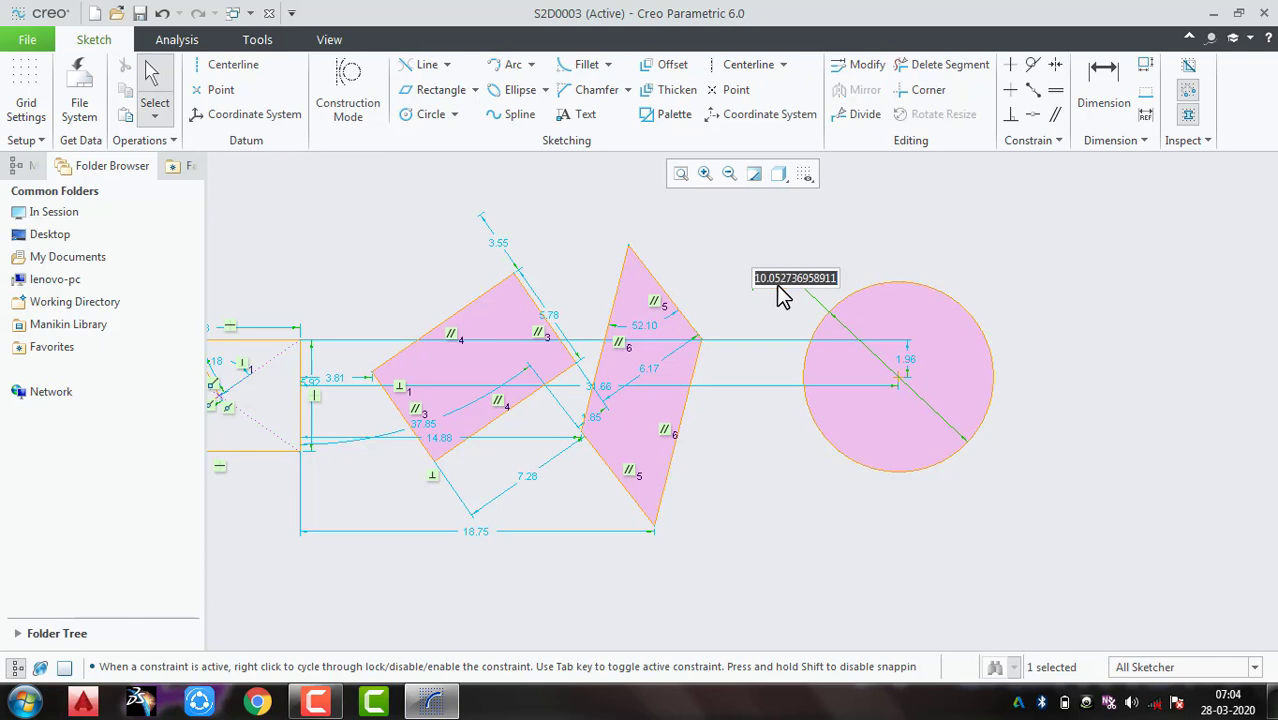
{"action": "type", "text": "10"}
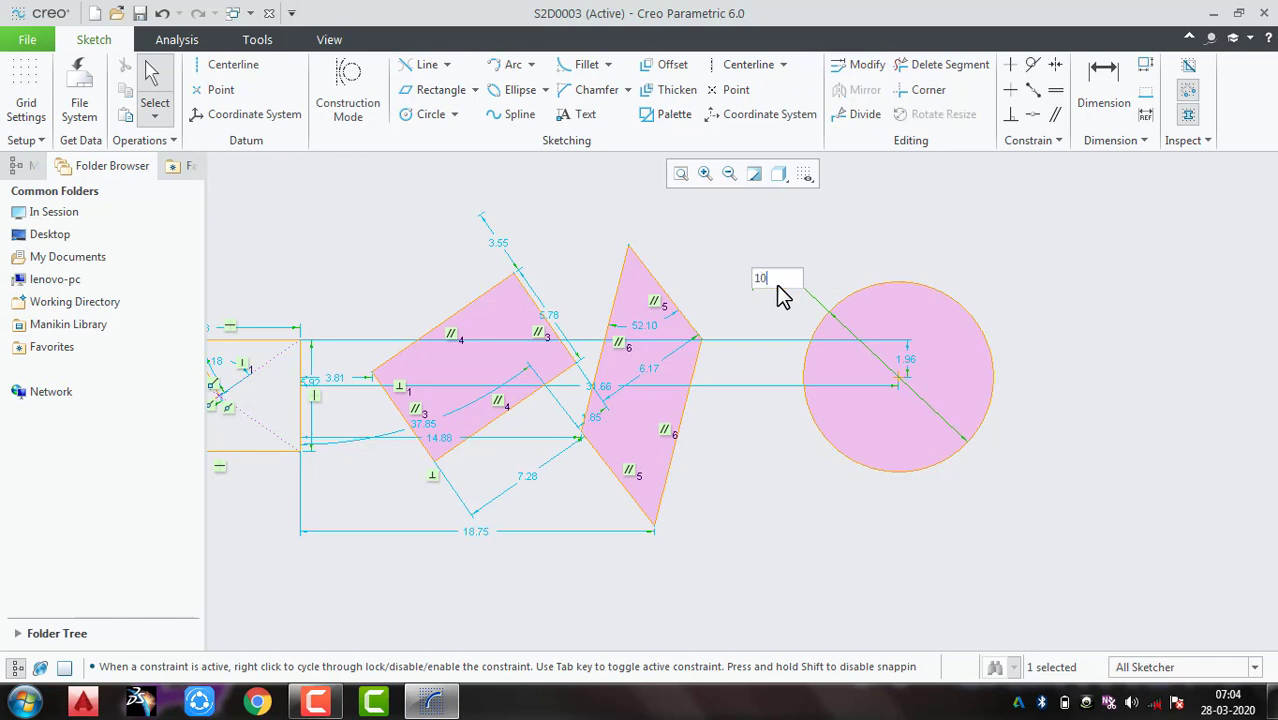
{"action": "key", "text": "Return"}
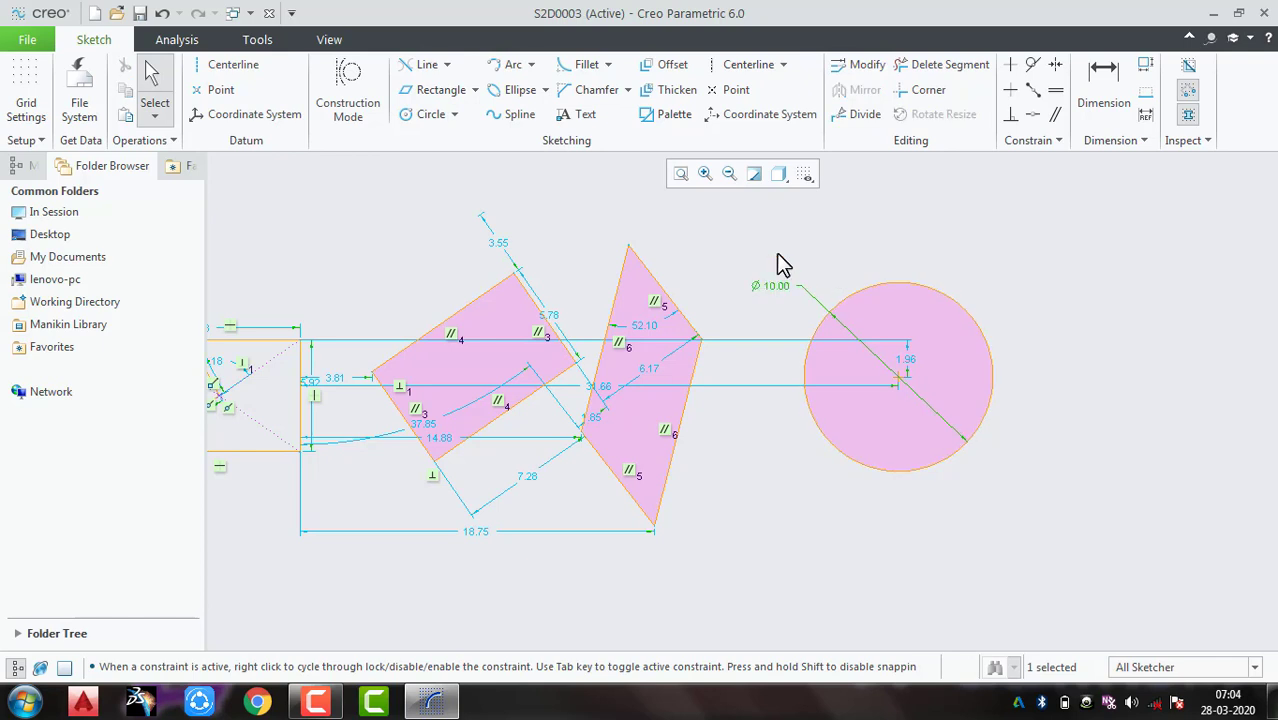
{"action": "left_click", "coordinate": [777, 289]}
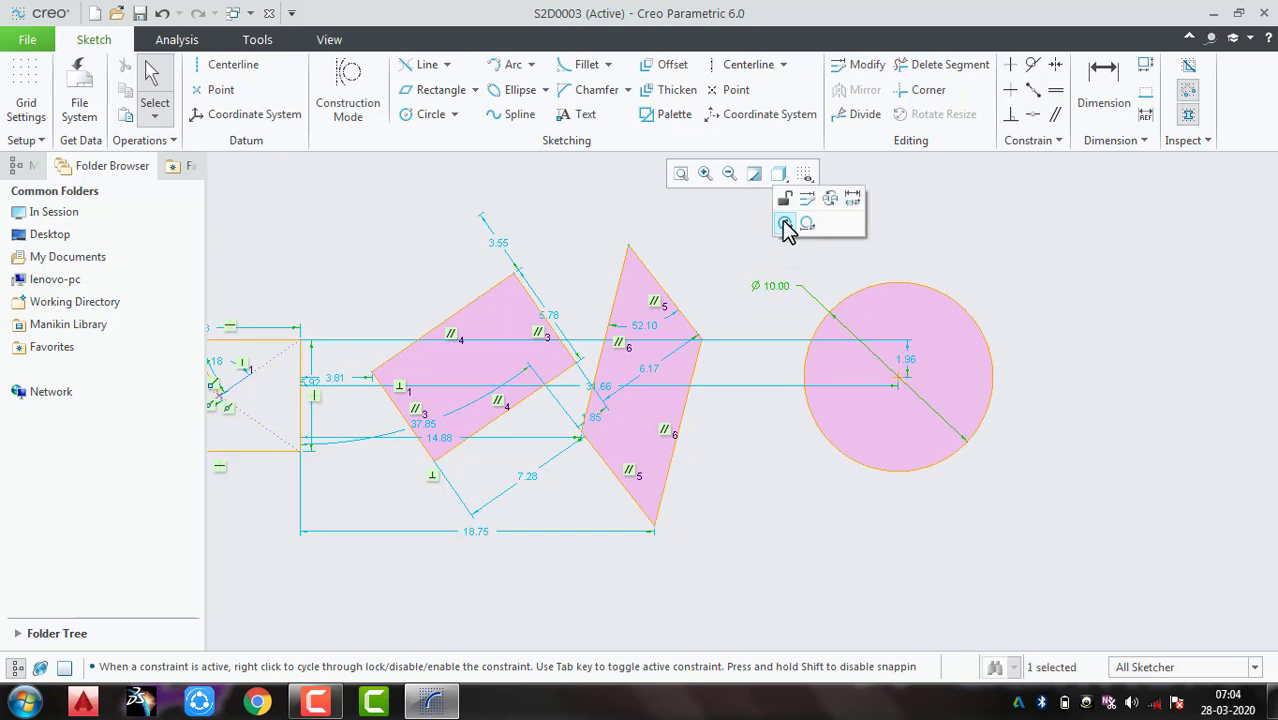
{"action": "left_click", "coordinate": [784, 224]}
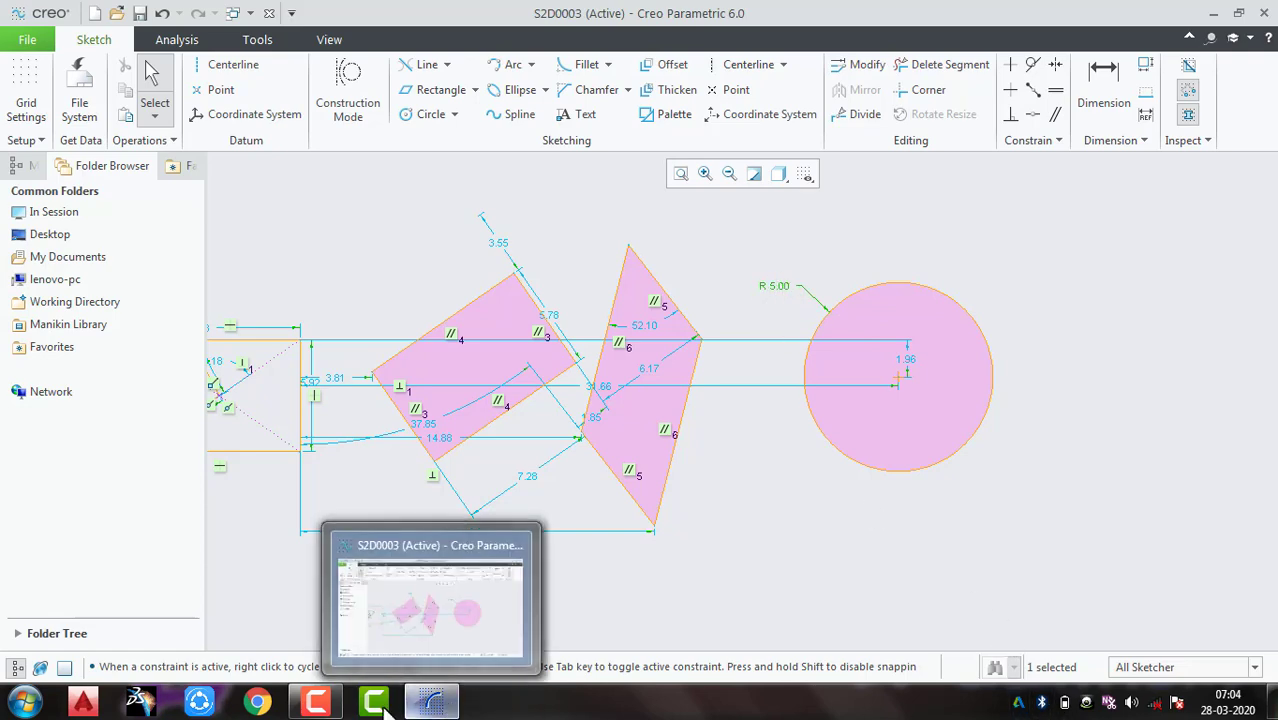
{"action": "mouse_move", "coordinate": [316, 702]}
{"action": "left_click", "coordinate": [336, 630]}
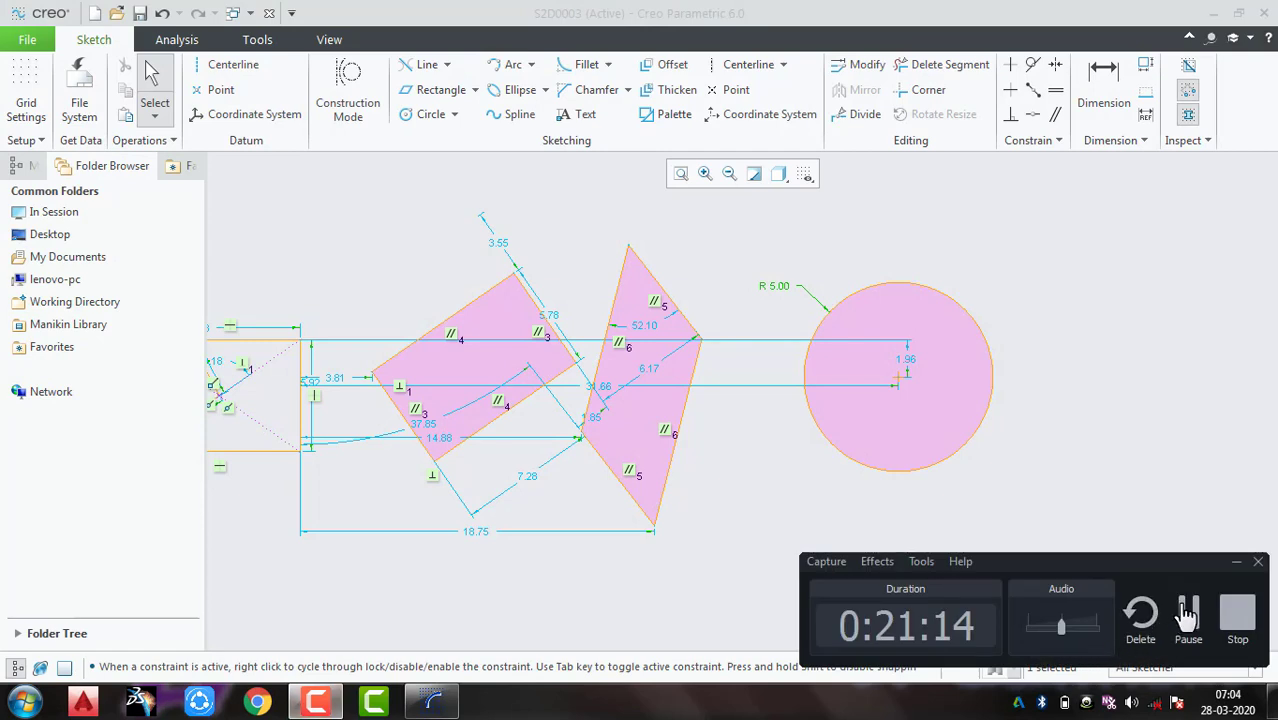
{"action": "left_click", "coordinate": [957, 640]}
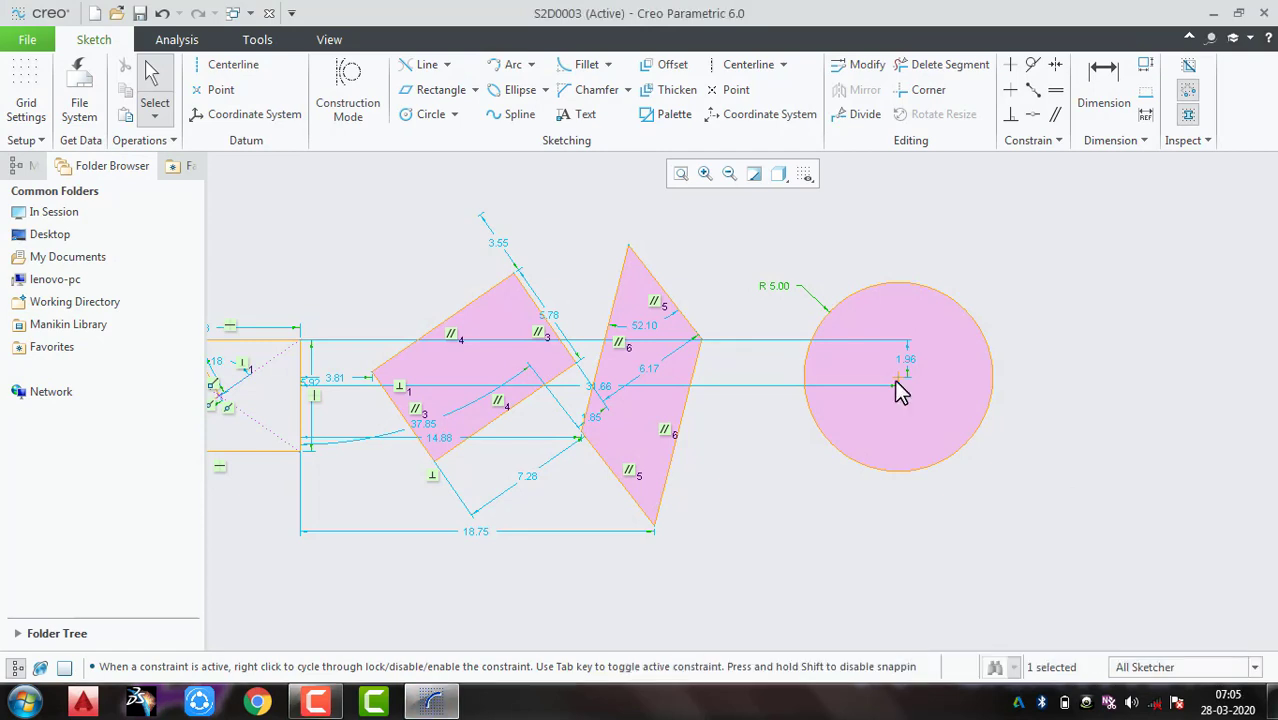
Step: Switch the circle's radius dimension to a diameter and back to a radius
{"action": "left_click", "coordinate": [777, 285]}
{"action": "left_click", "coordinate": [788, 226]}
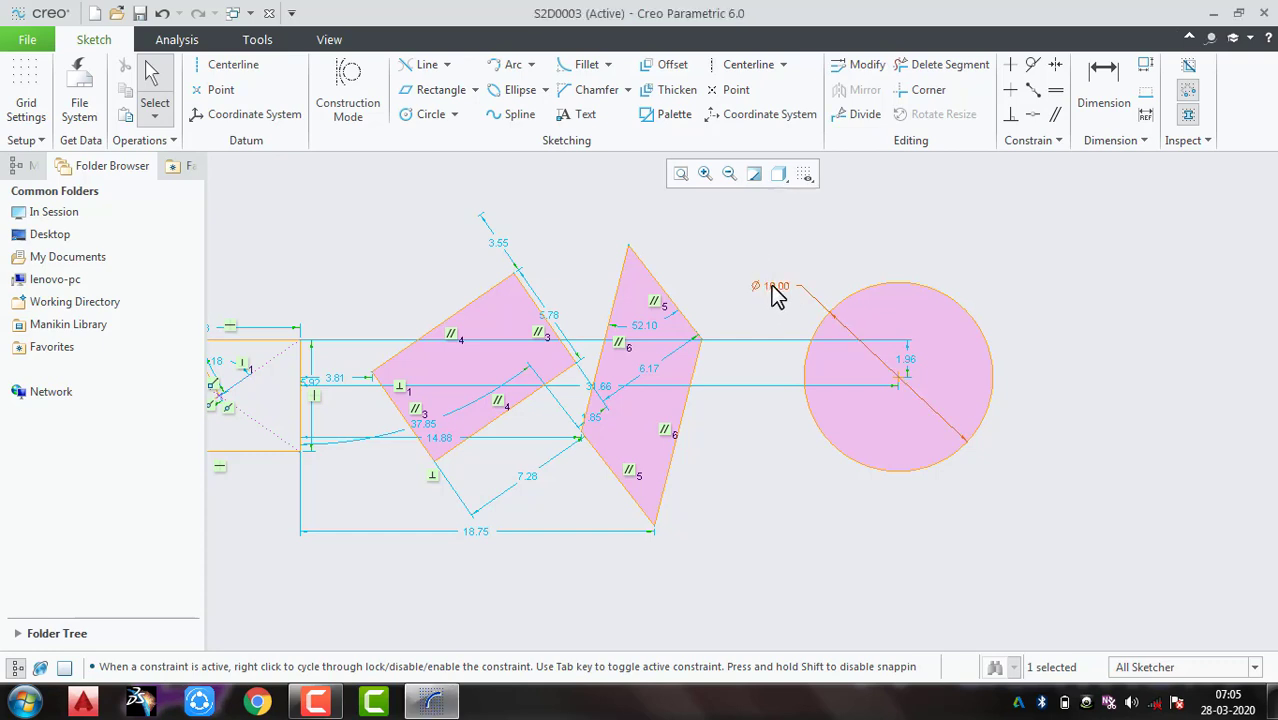
{"action": "left_click", "coordinate": [787, 224]}
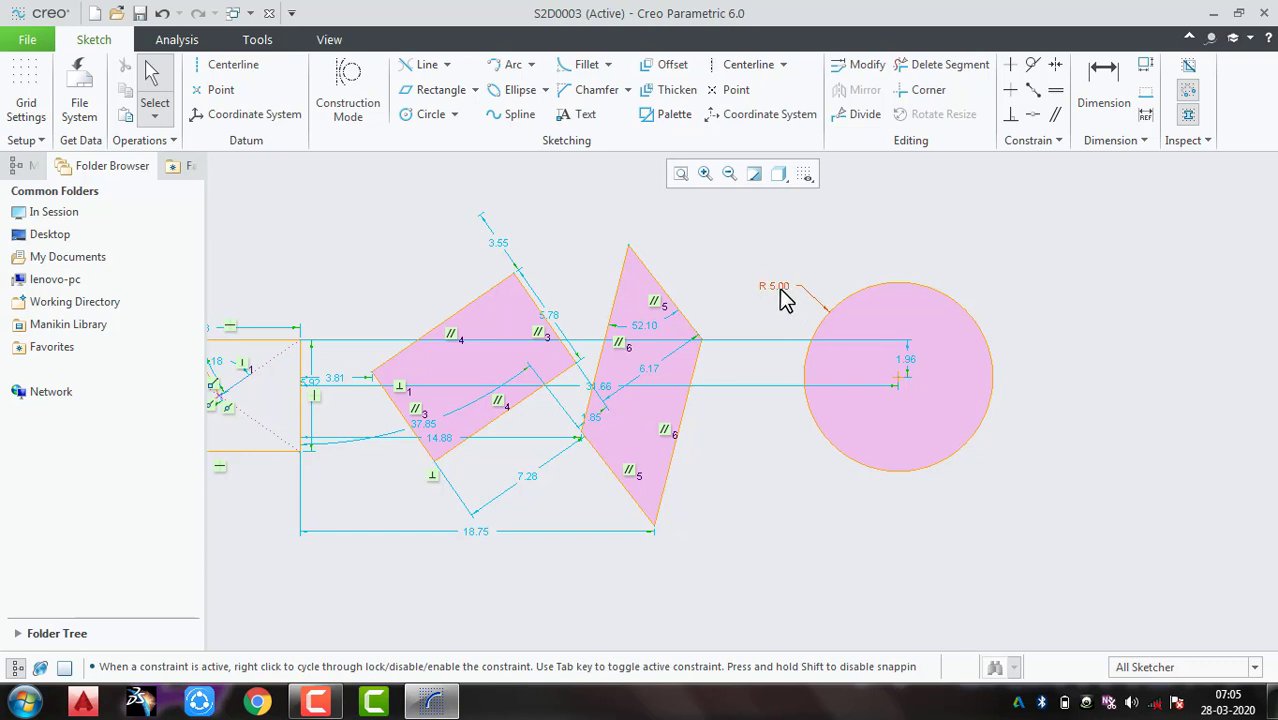
Step: Set the circle's radius to 6
{"action": "double_click", "coordinate": [782, 290]}
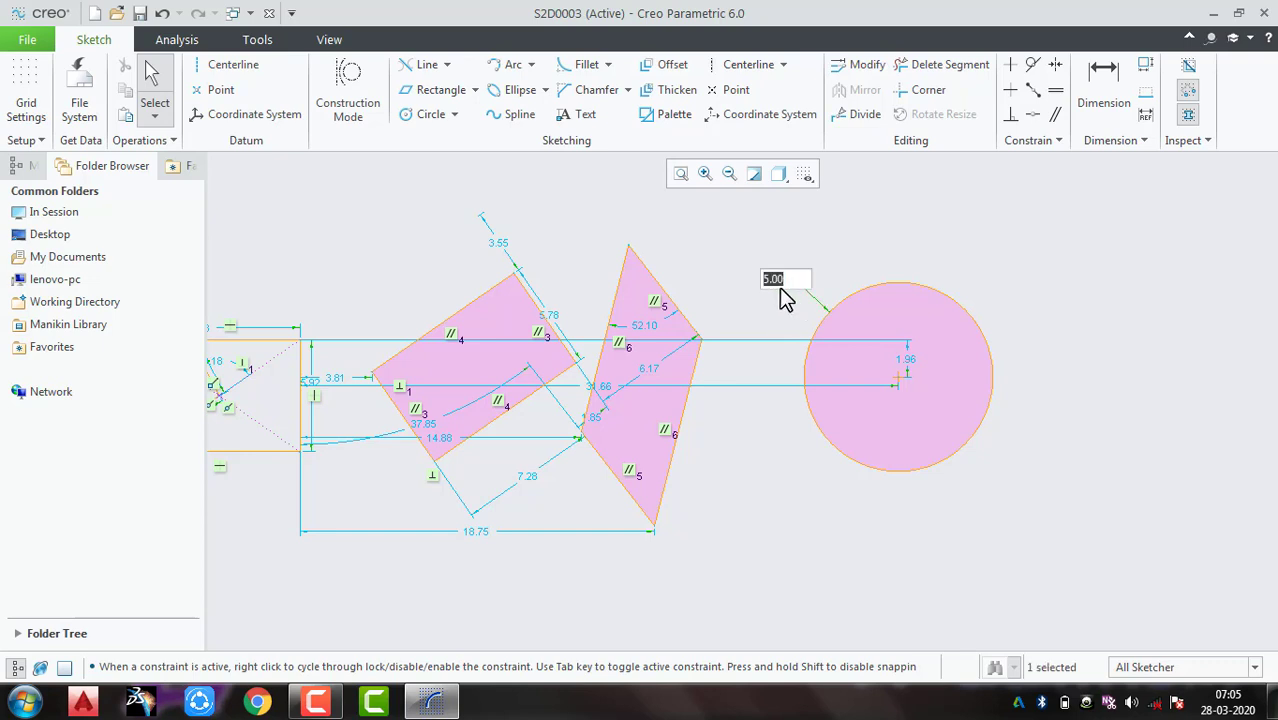
{"action": "type", "text": "6"}
{"action": "key", "text": "Return"}
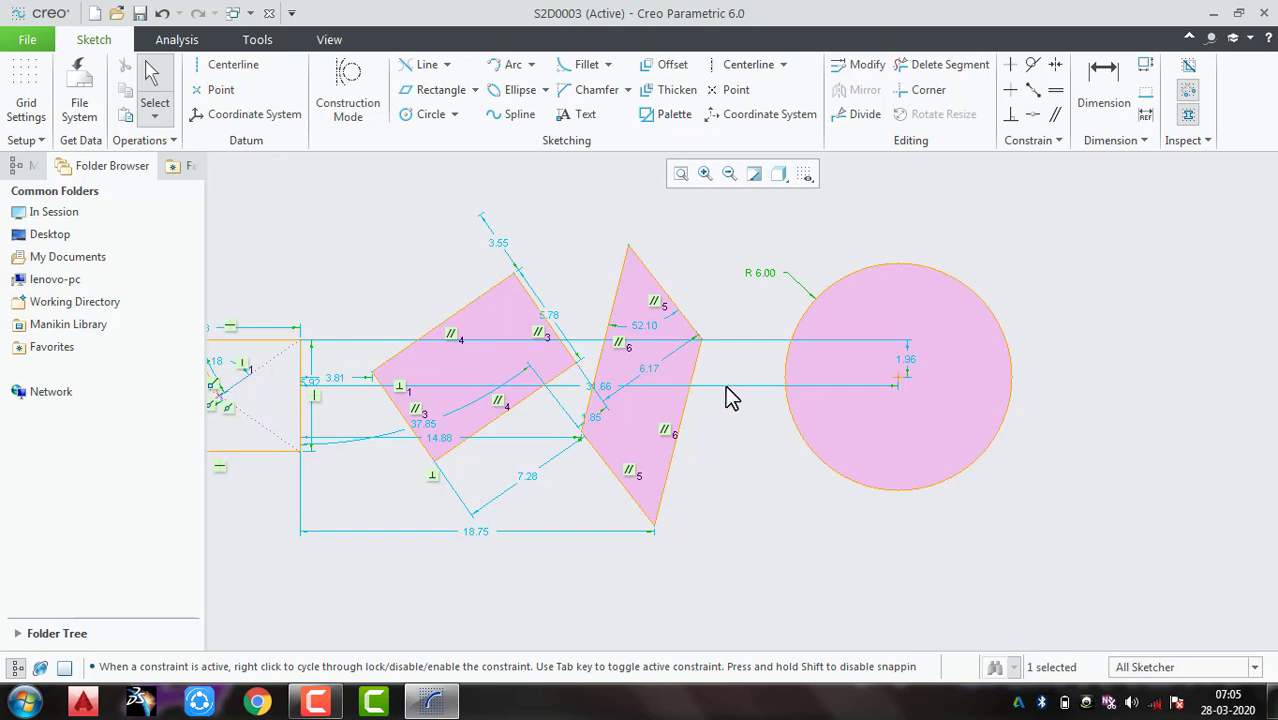
Step: Sketch four Concentric circles around the radius 6 circle, with diameters of about 14.59, 16.54, 17.88 and 21.19
{"action": "middle_click_drag", "start_coordinate": [813, 397], "coordinate": [510, 384], "text": "shift"}
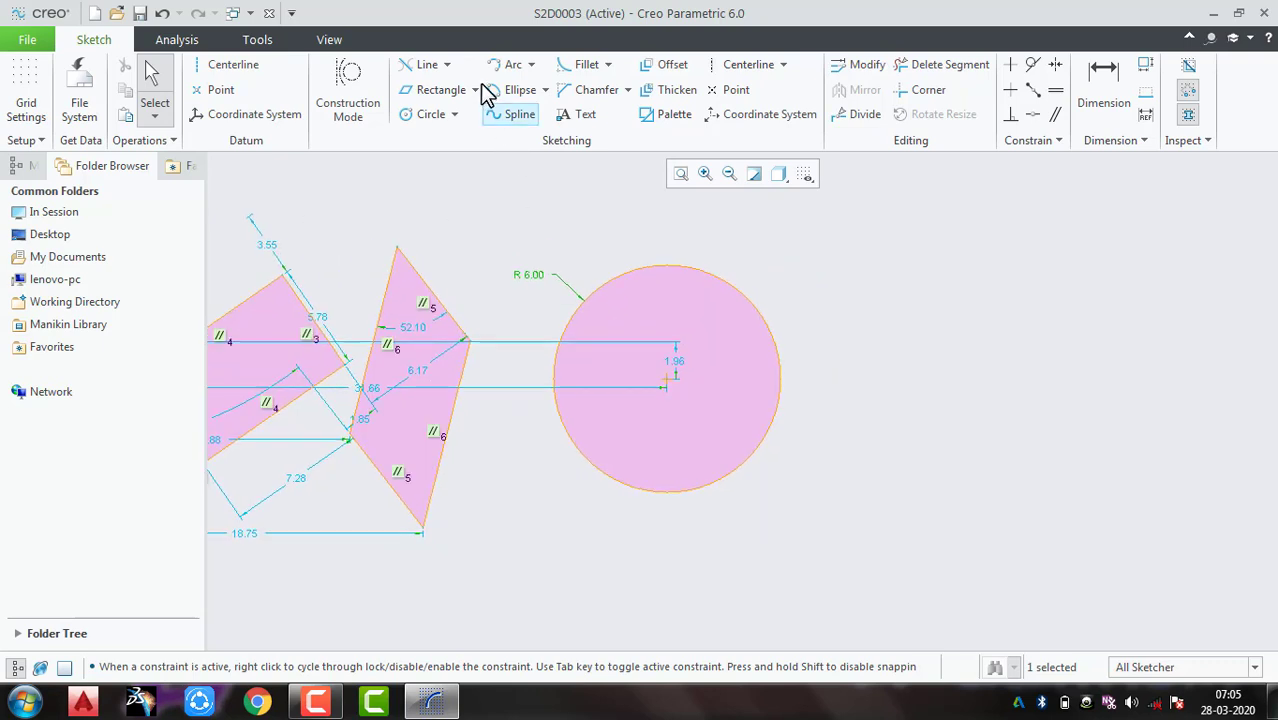
{"action": "left_click", "coordinate": [454, 114]}
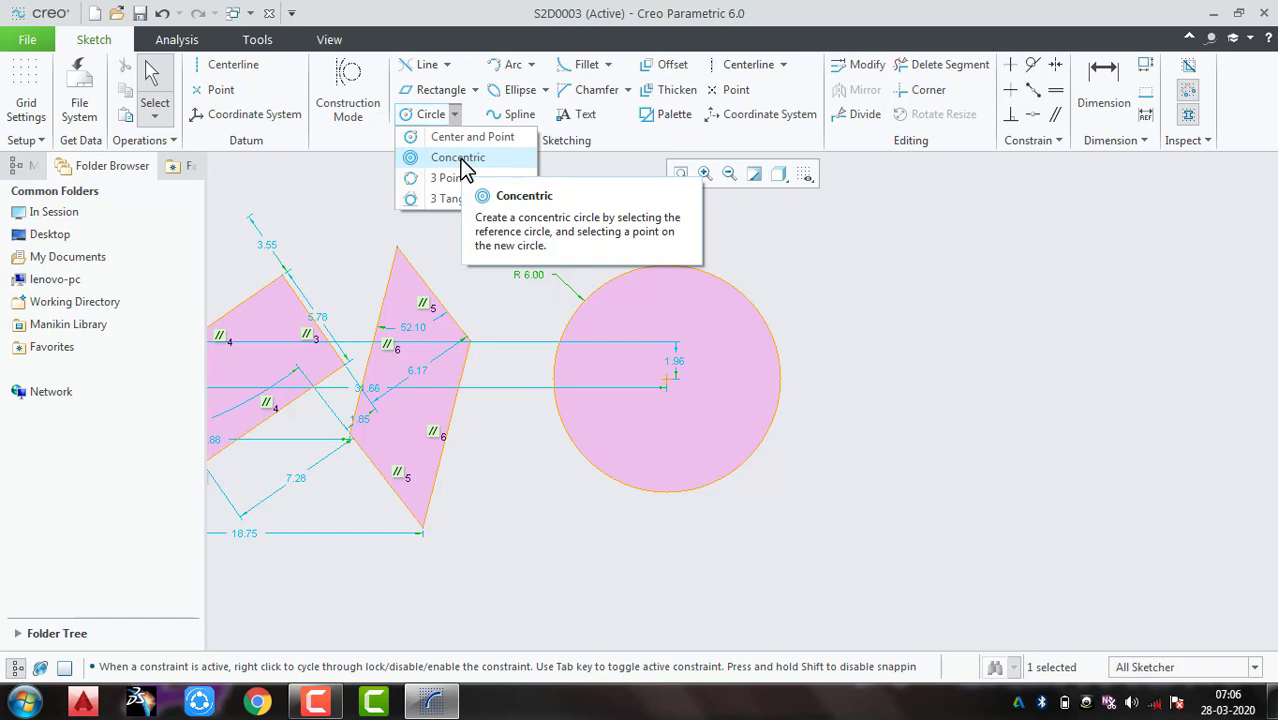
{"action": "left_click", "coordinate": [458, 160]}
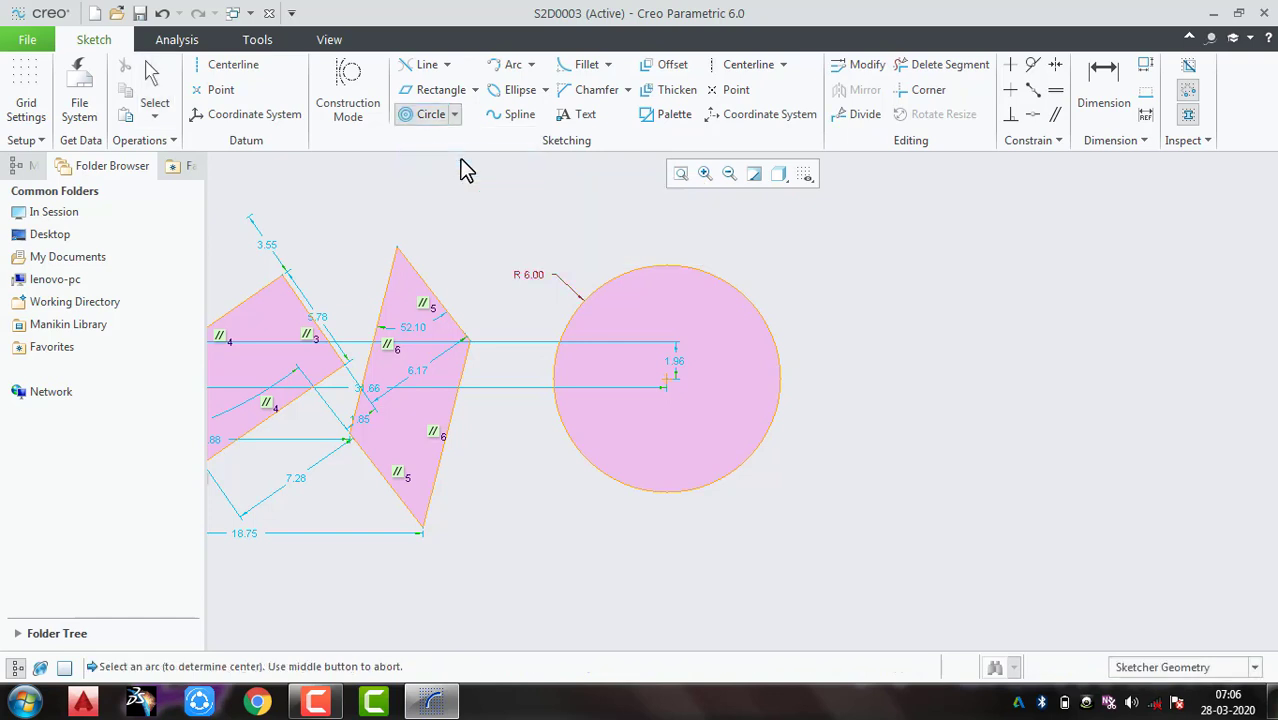
{"action": "left_click", "coordinate": [716, 283]}
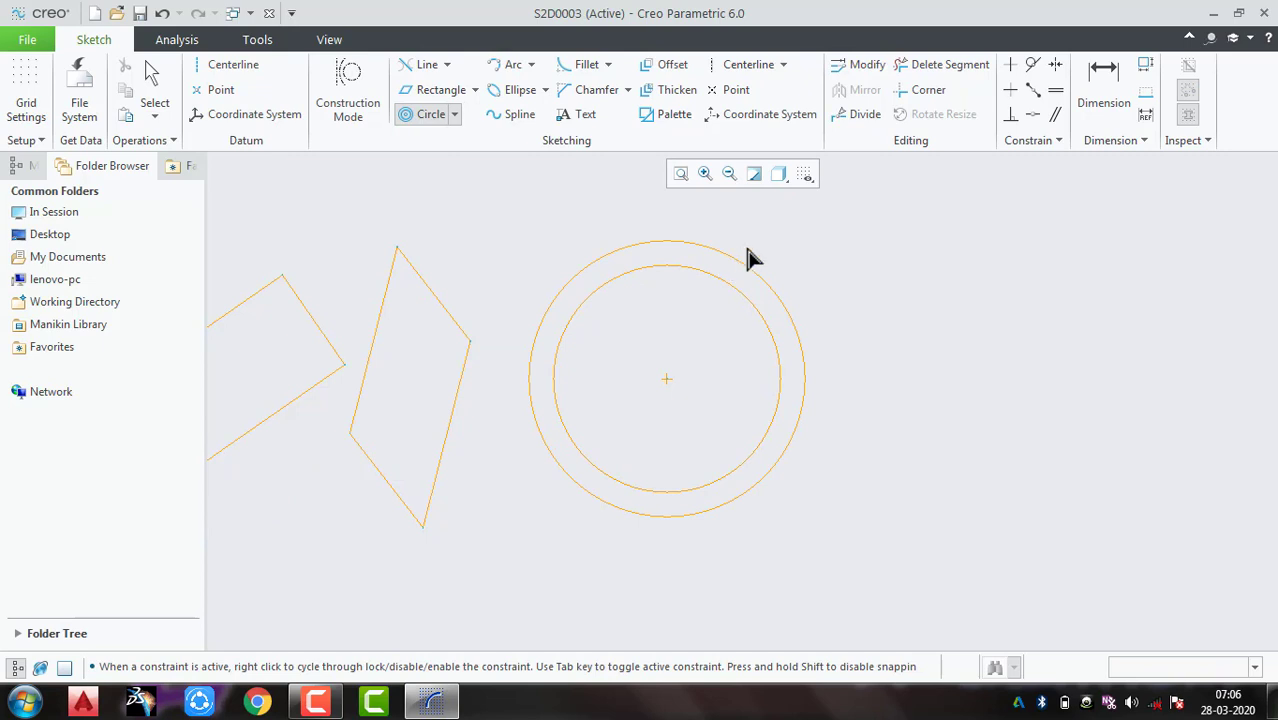
{"action": "left_click", "coordinate": [752, 268]}
{"action": "left_click", "coordinate": [775, 268]}
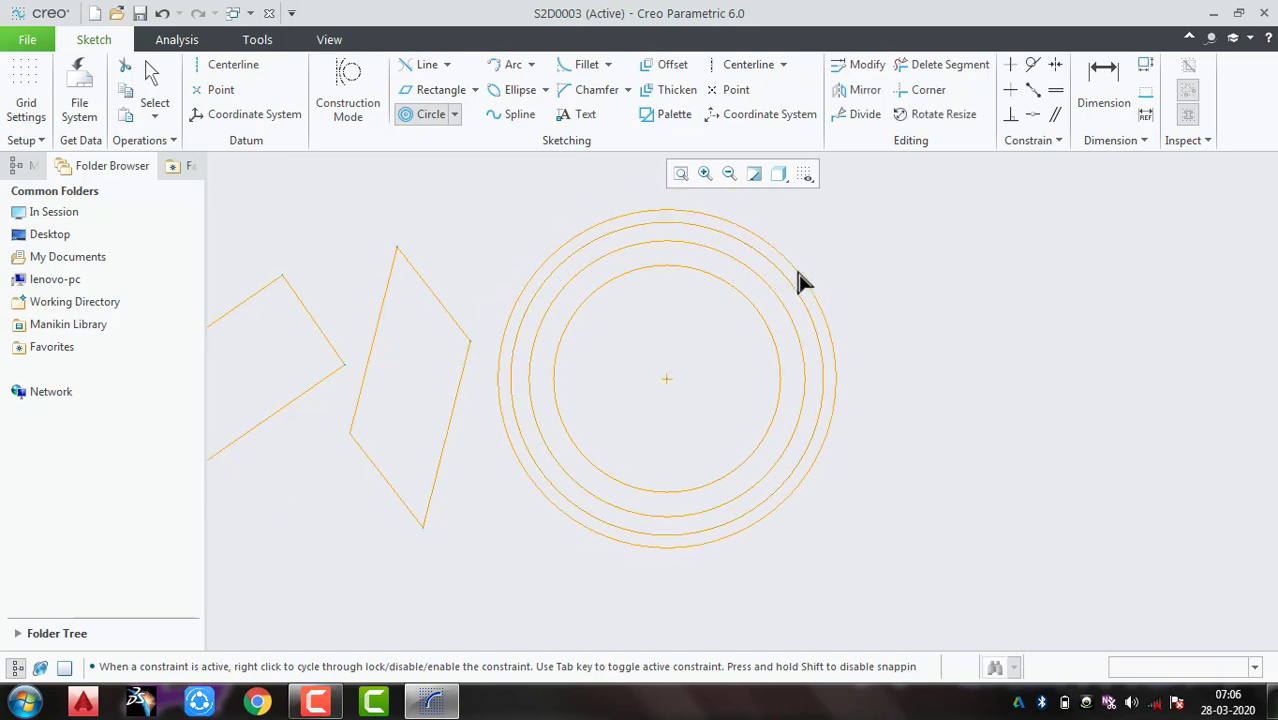
{"action": "left_click", "coordinate": [834, 268]}
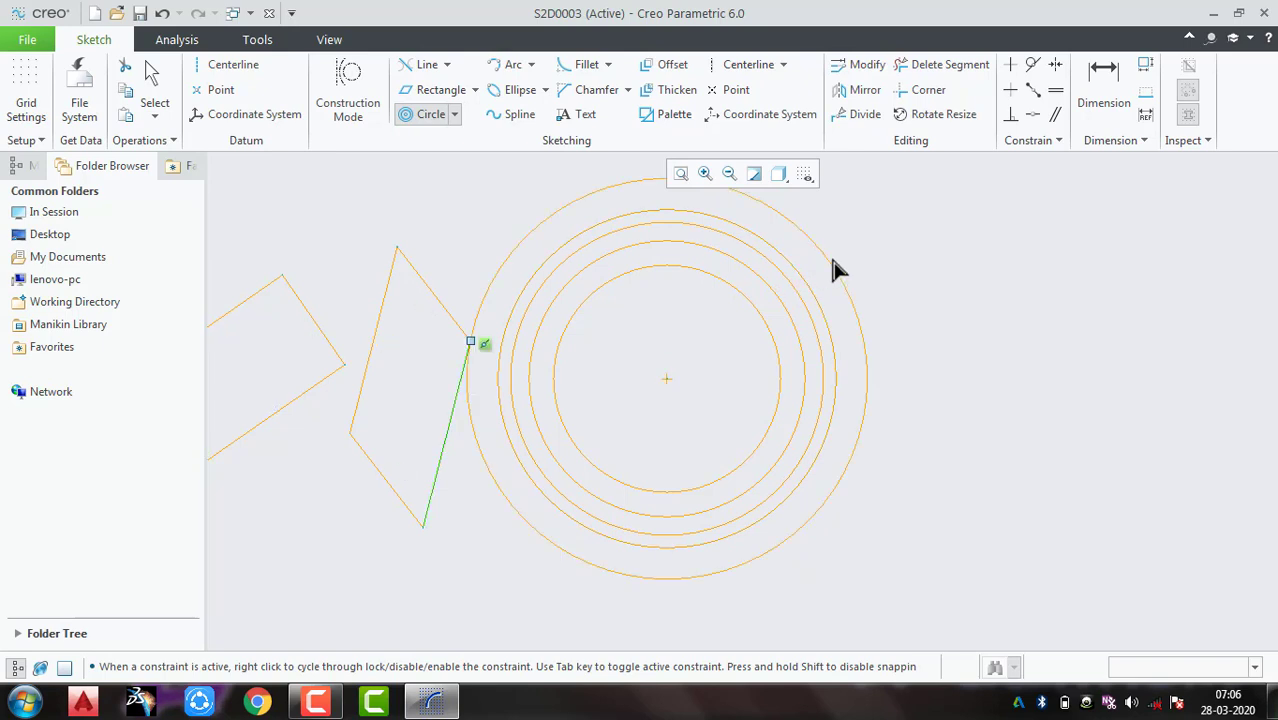
{"action": "left_click", "coordinate": [918, 292]}
{"action": "middle_click", "coordinate": [873, 328]}
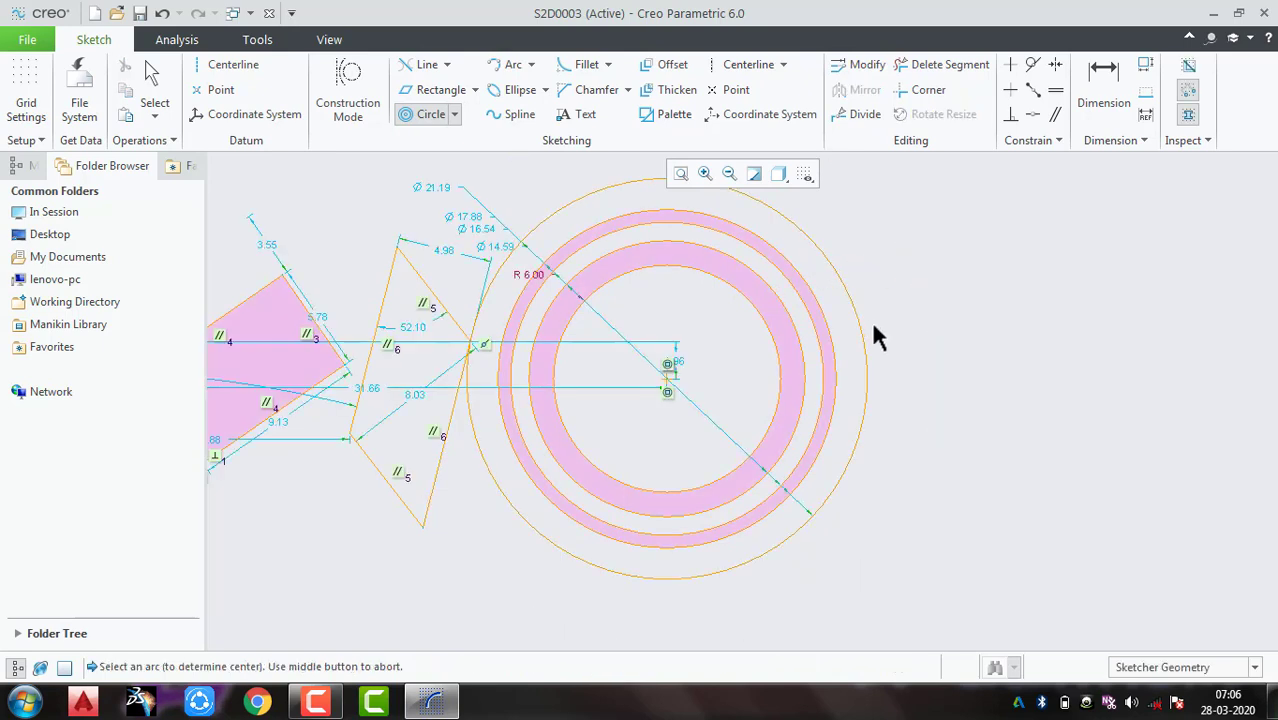
Step: Sketch a closed triangle with Line Chain to the right of the concentric circles, with a horizontal base about 15.92 long
{"action": "scroll", "coordinate": [843, 376], "scroll_direction": "down", "scroll_amount": 1}
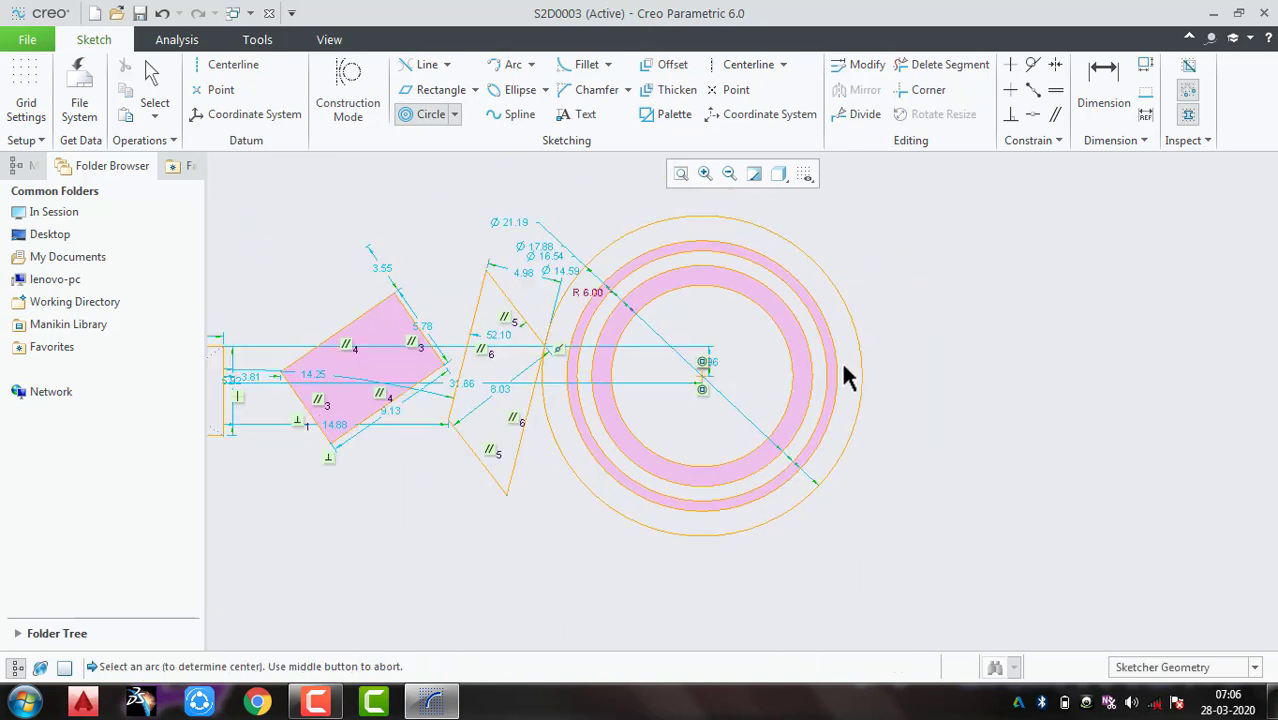
{"action": "left_click", "coordinate": [453, 115]}
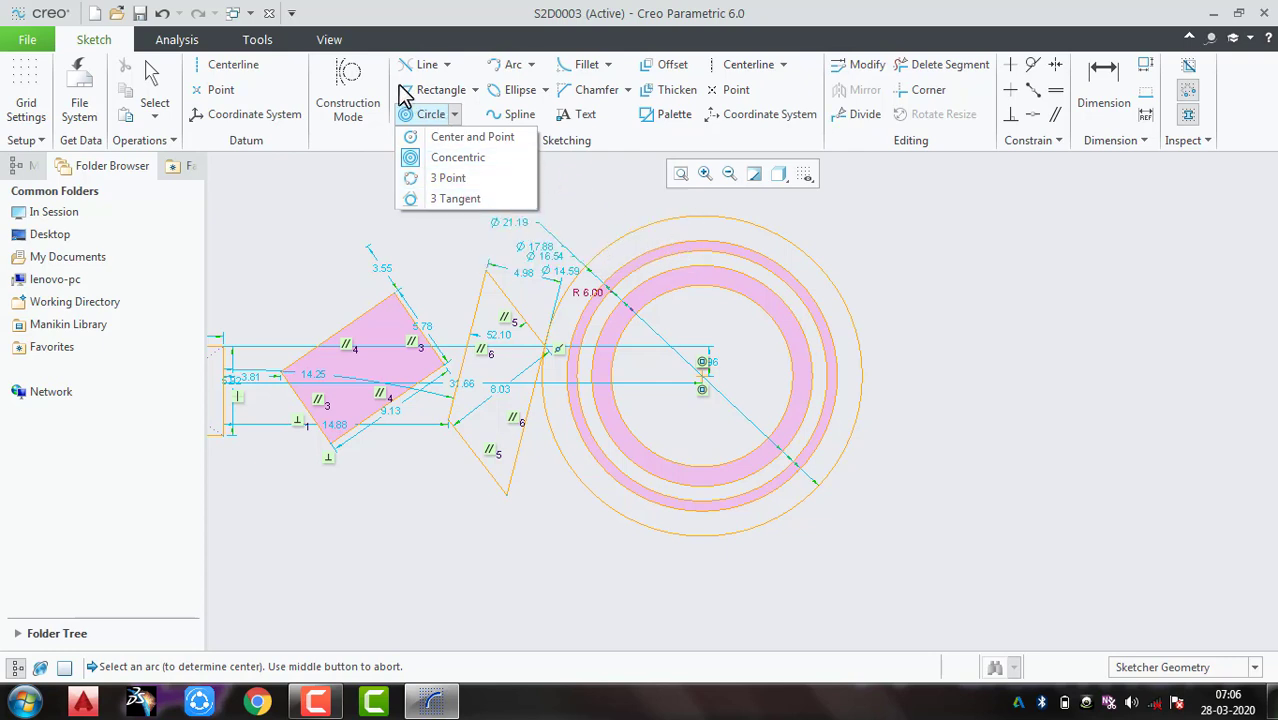
{"action": "left_click", "coordinate": [447, 64]}
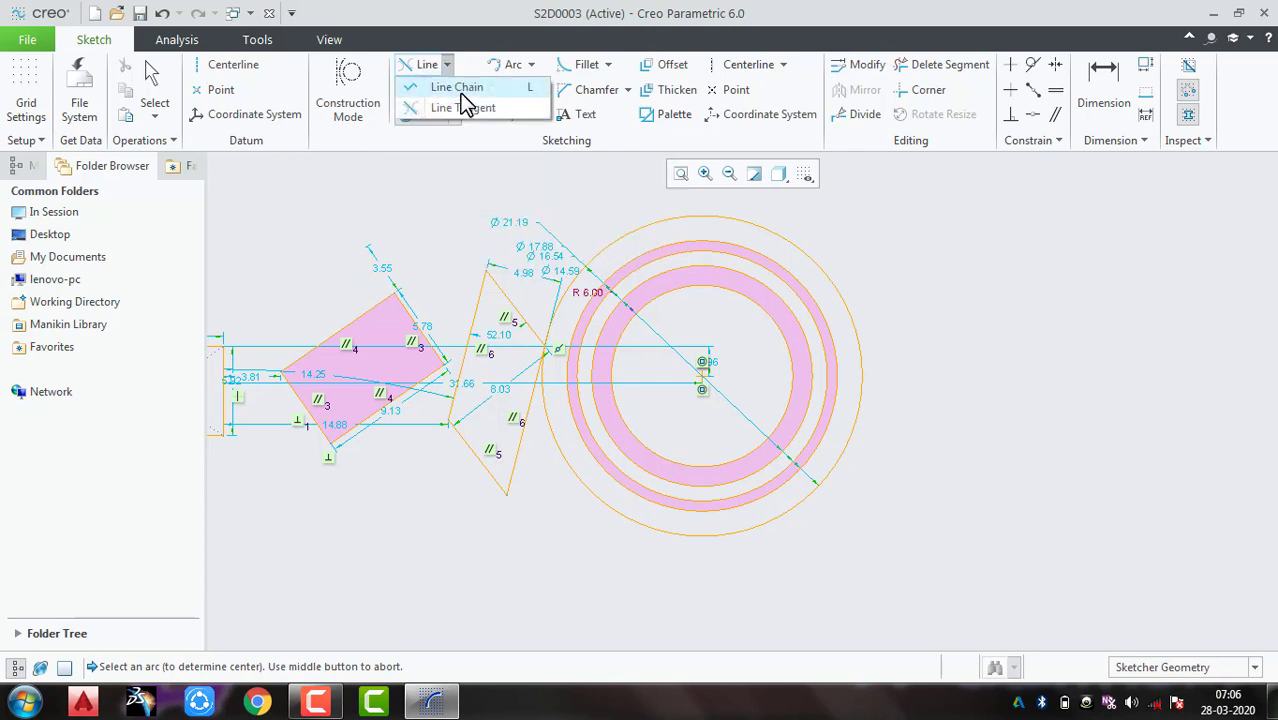
{"action": "left_click", "coordinate": [460, 90]}
{"action": "left_click", "coordinate": [1058, 268]}
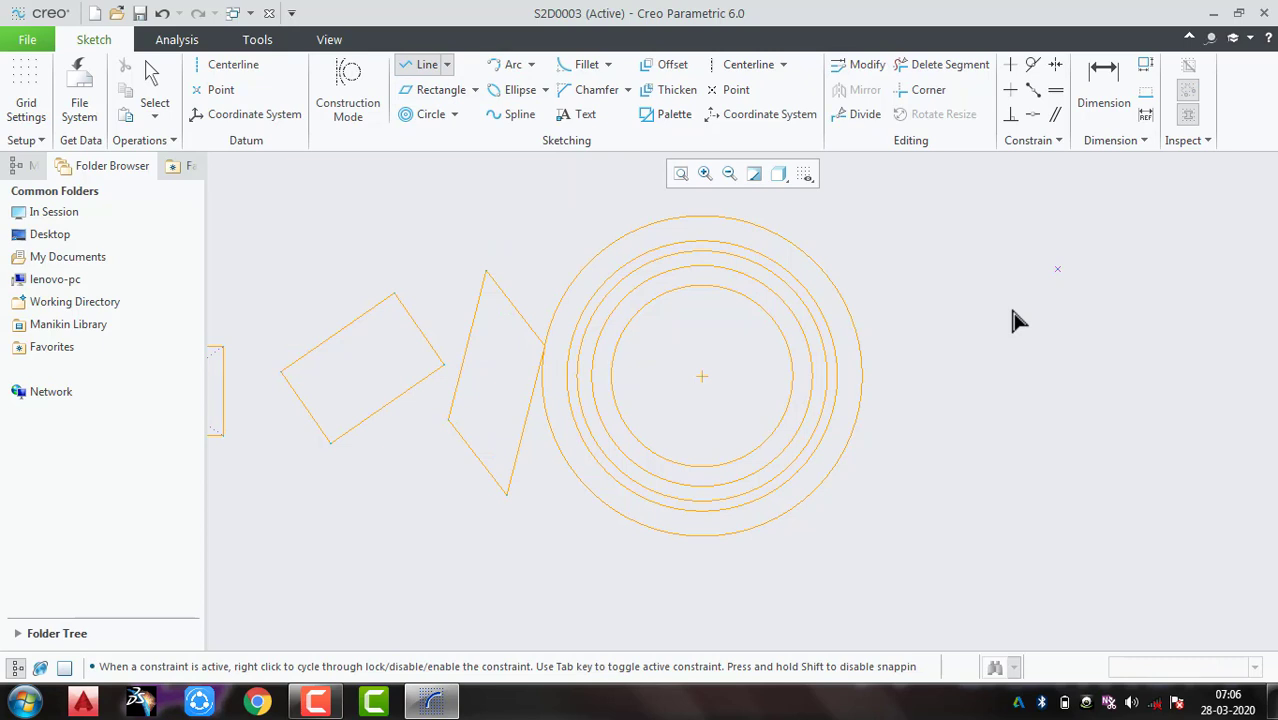
{"action": "left_click", "coordinate": [932, 434]}
{"action": "left_click", "coordinate": [1174, 434]}
{"action": "left_click", "coordinate": [1058, 269]}
{"action": "middle_click", "coordinate": [1090, 255]}
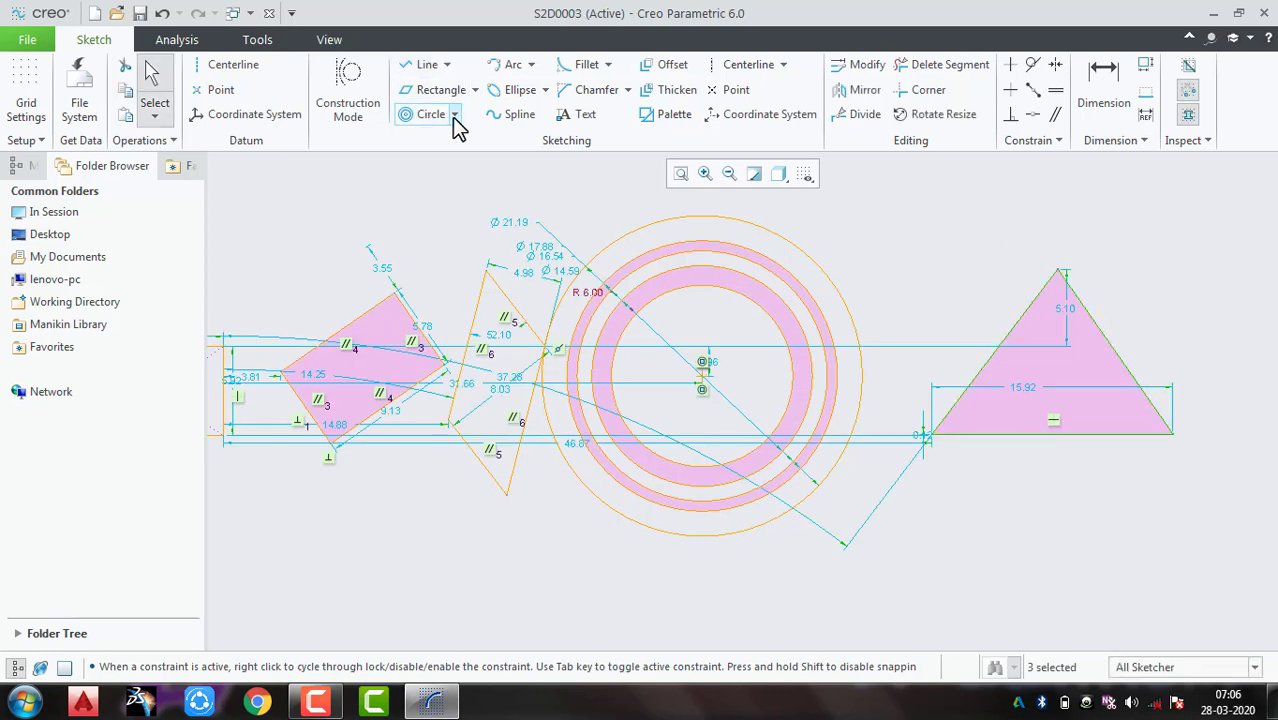
Step: Sketch a 3 Point circle through the three corners of the triangle
{"action": "left_click", "coordinate": [454, 115]}
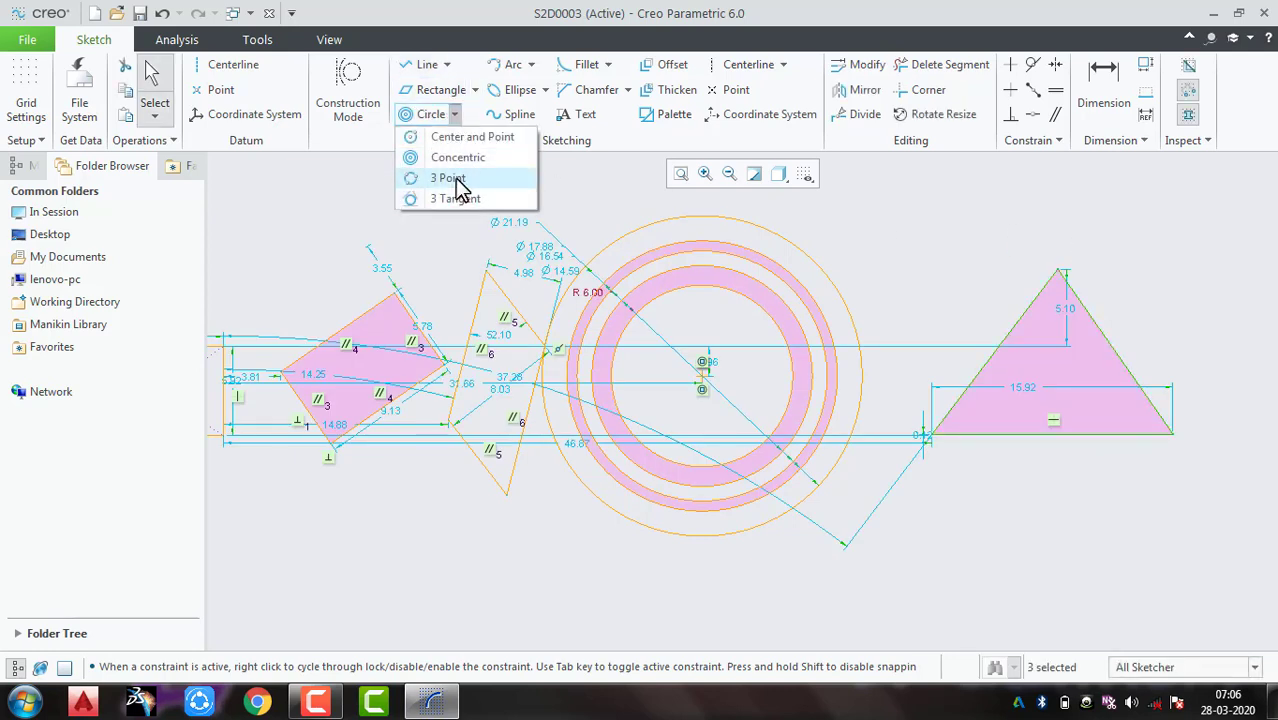
{"action": "left_click", "coordinate": [452, 179]}
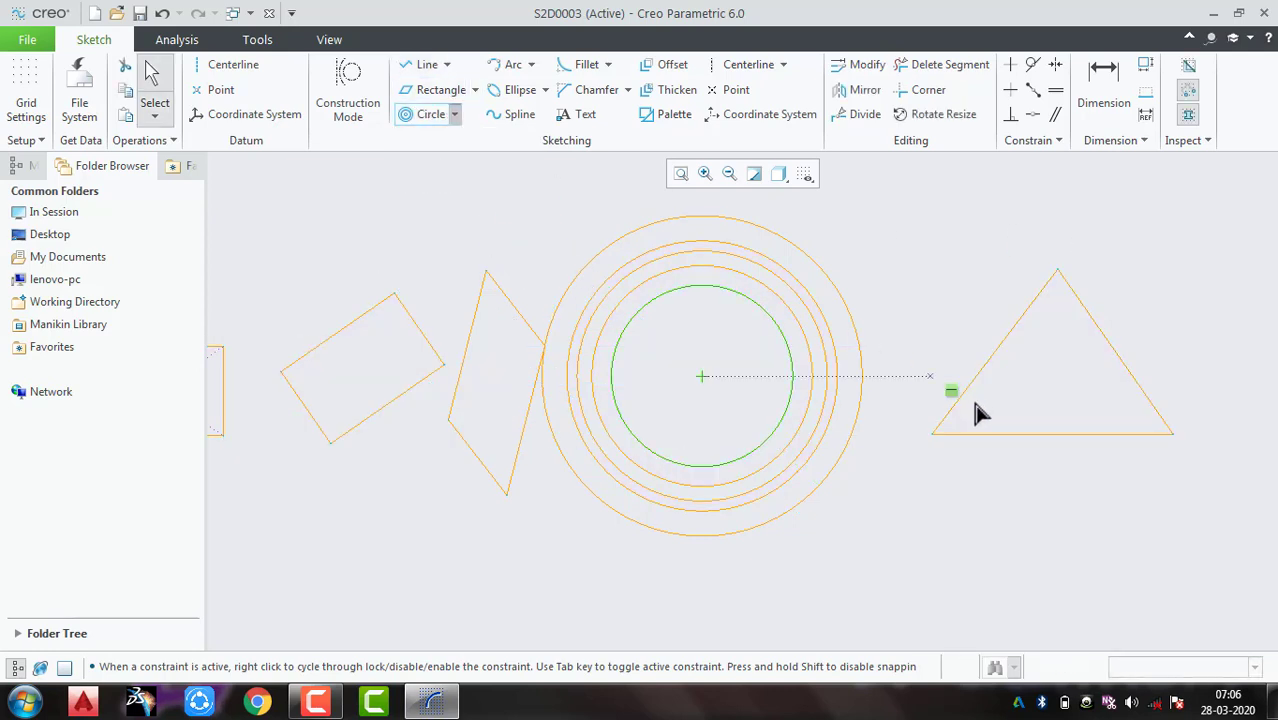
{"action": "left_click", "coordinate": [930, 435]}
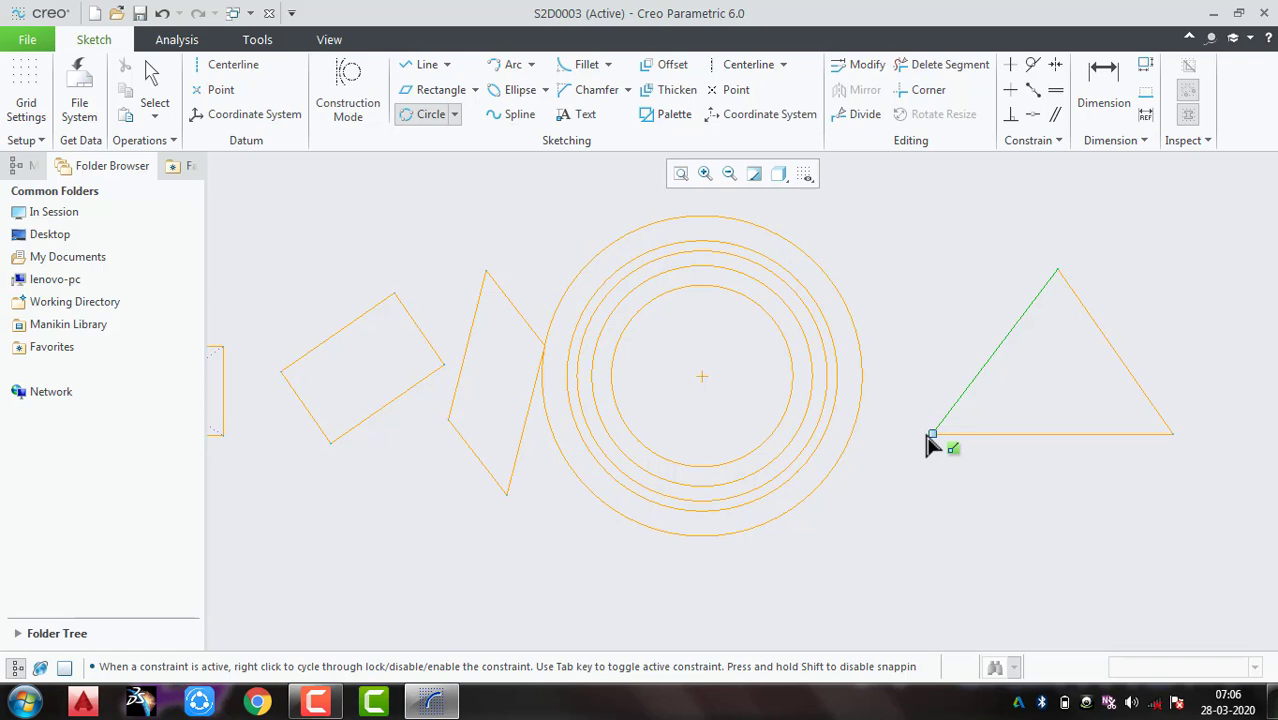
{"action": "left_click", "coordinate": [1058, 270]}
{"action": "left_click", "coordinate": [1173, 434]}
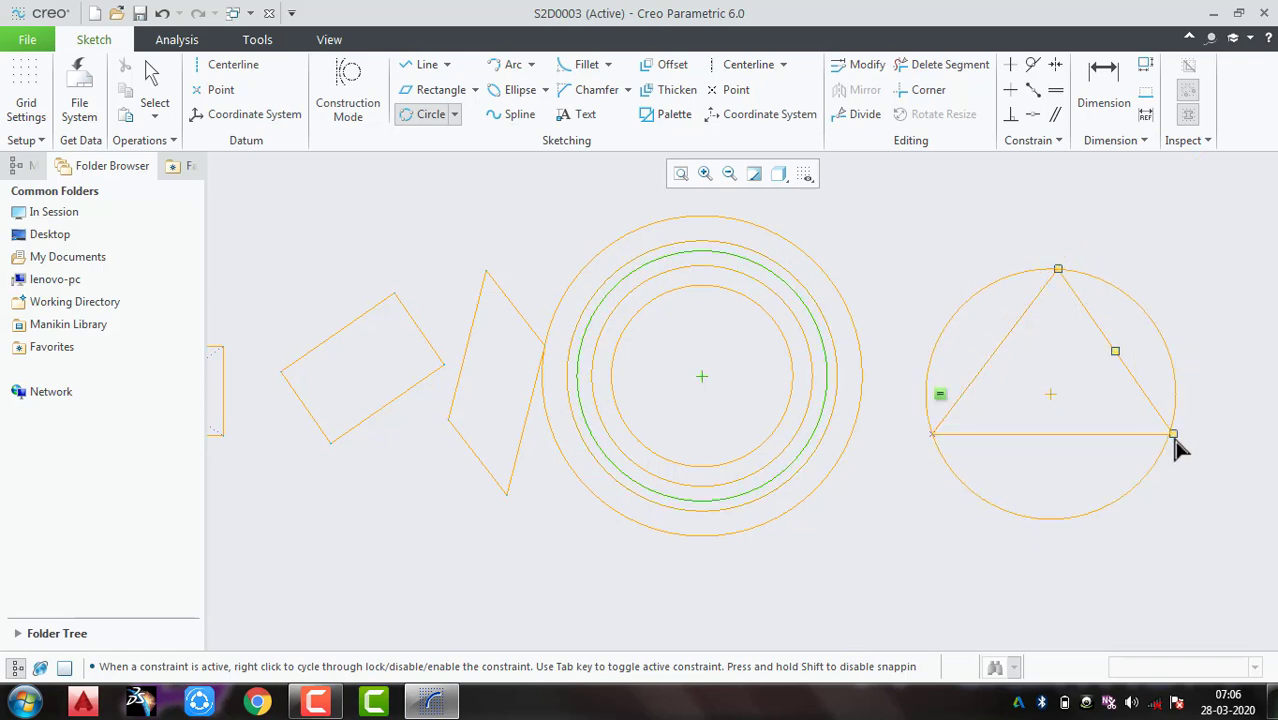
{"action": "middle_click", "coordinate": [1178, 424]}
{"action": "left_click", "coordinate": [1182, 398]}
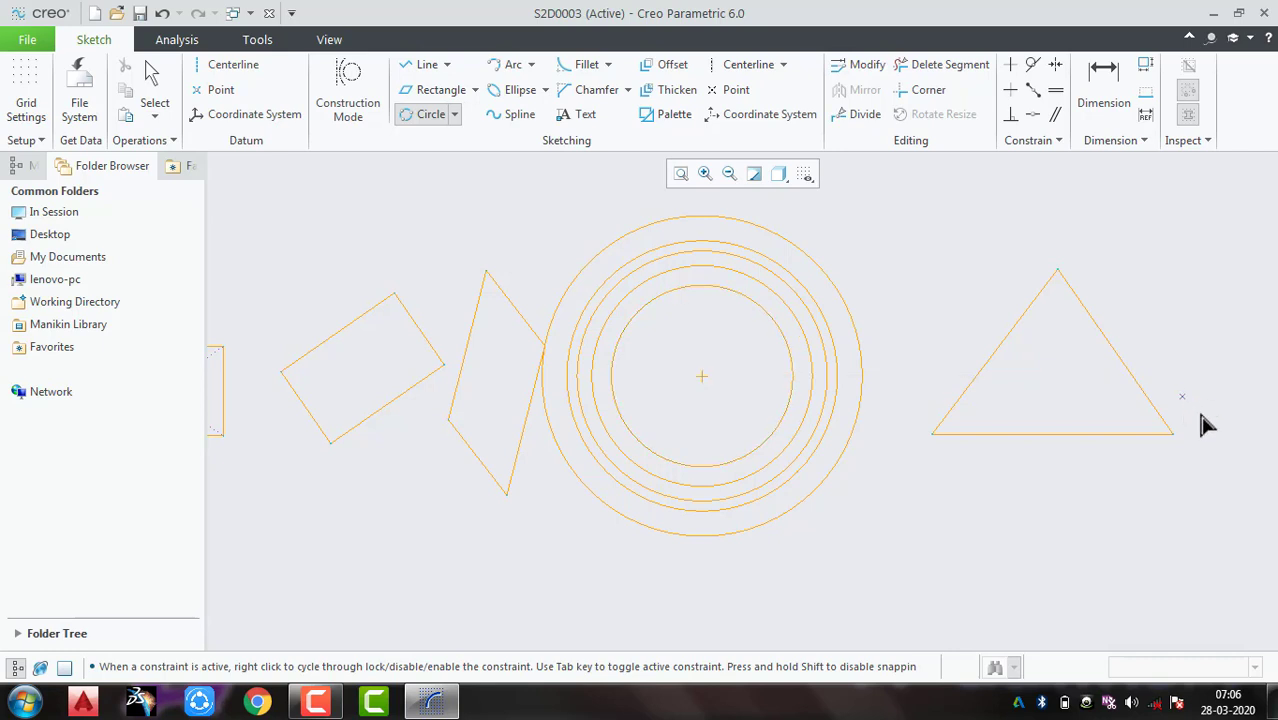
{"action": "left_click", "coordinate": [932, 434]}
{"action": "left_click", "coordinate": [1059, 271]}
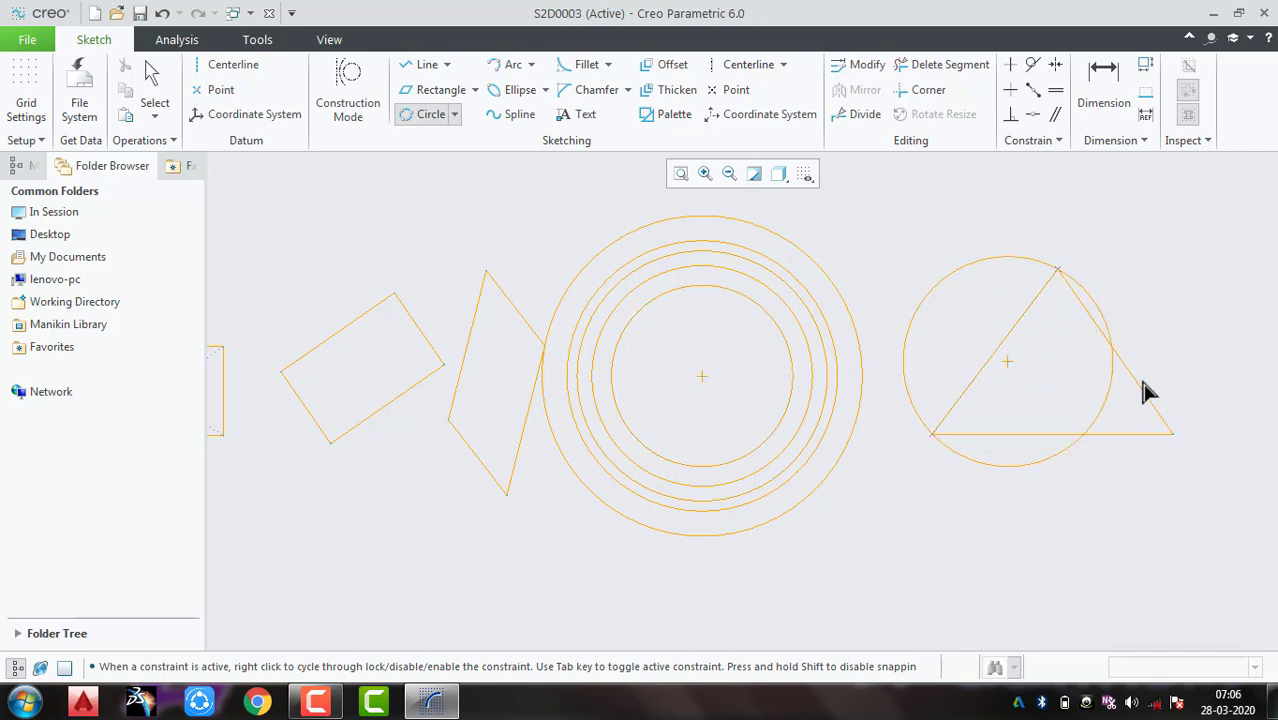
{"action": "left_click", "coordinate": [1176, 434]}
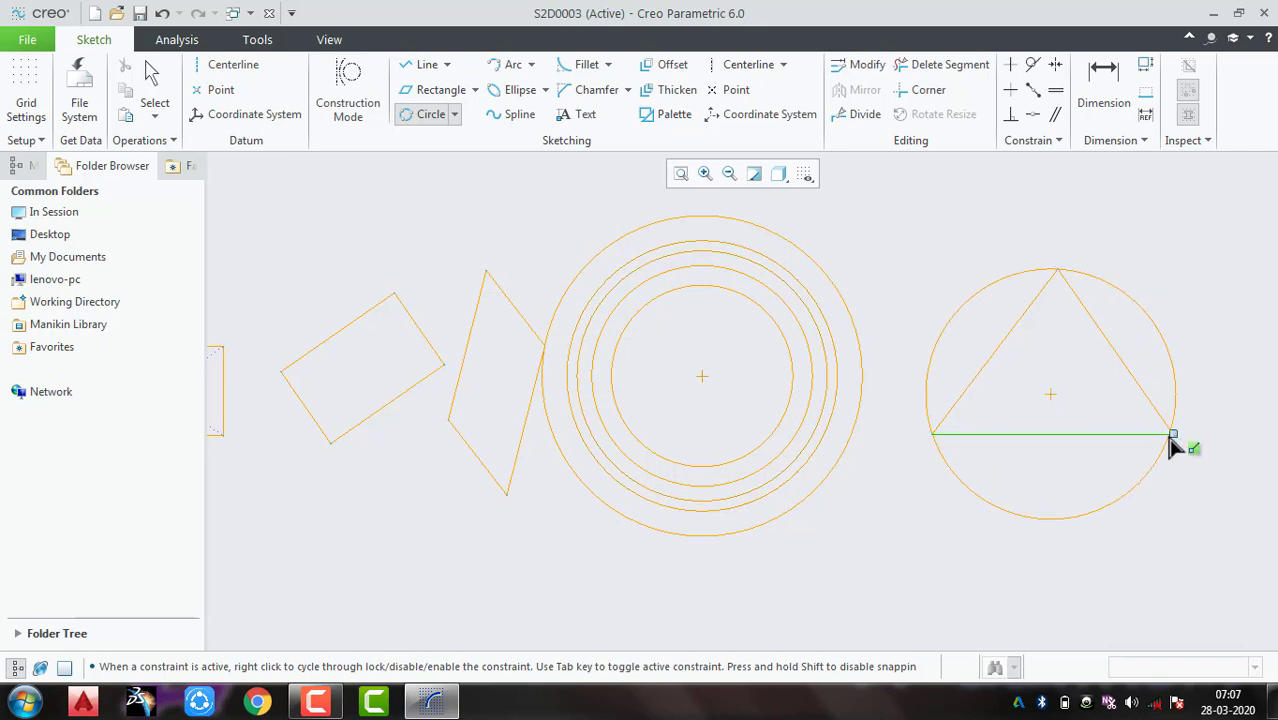
{"action": "middle_click", "coordinate": [1235, 456]}
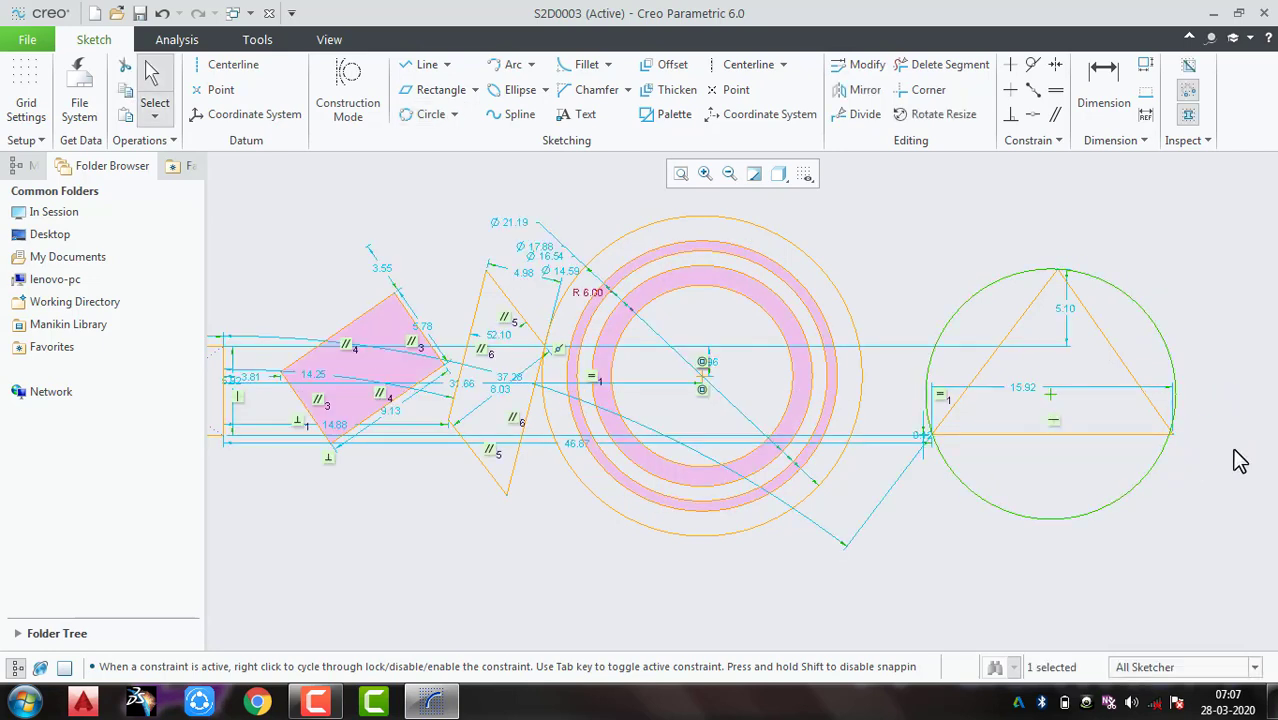
{"action": "left_click", "coordinate": [1232, 312]}
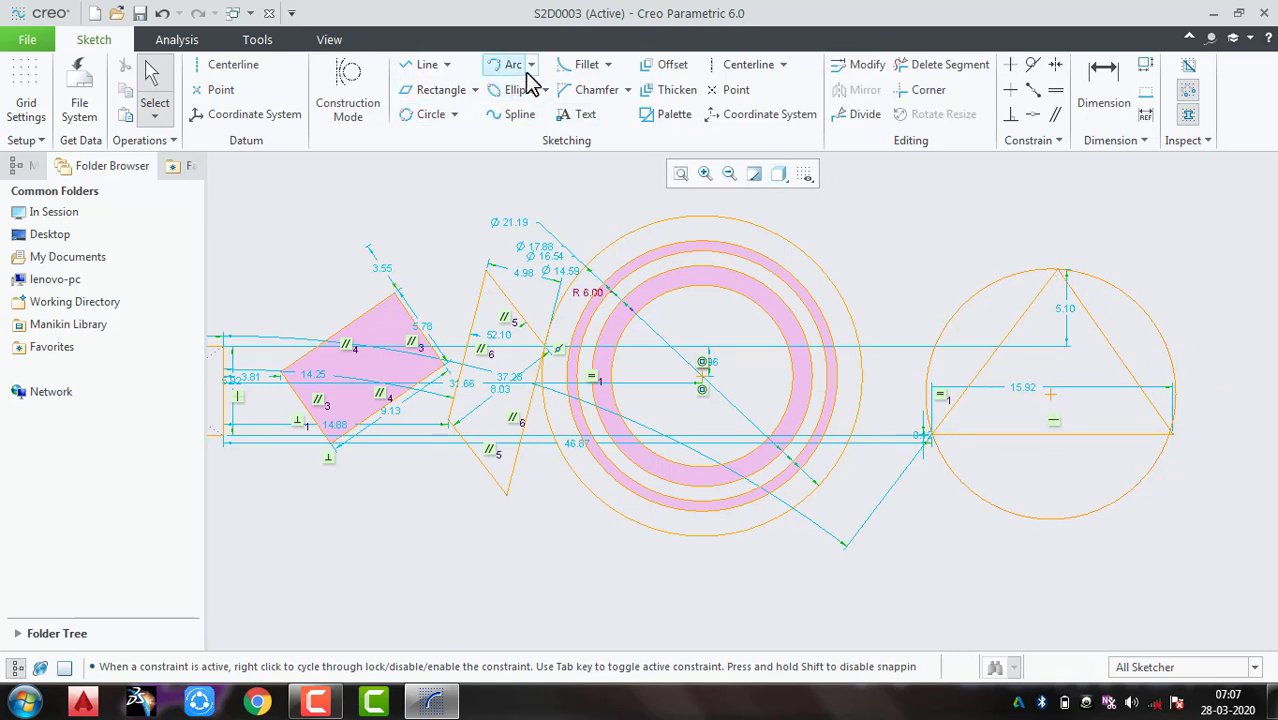
Step: Sketch a 3 Tangent circle inside the triangle, touching its two slanted sides and the base
{"action": "left_click", "coordinate": [455, 116]}
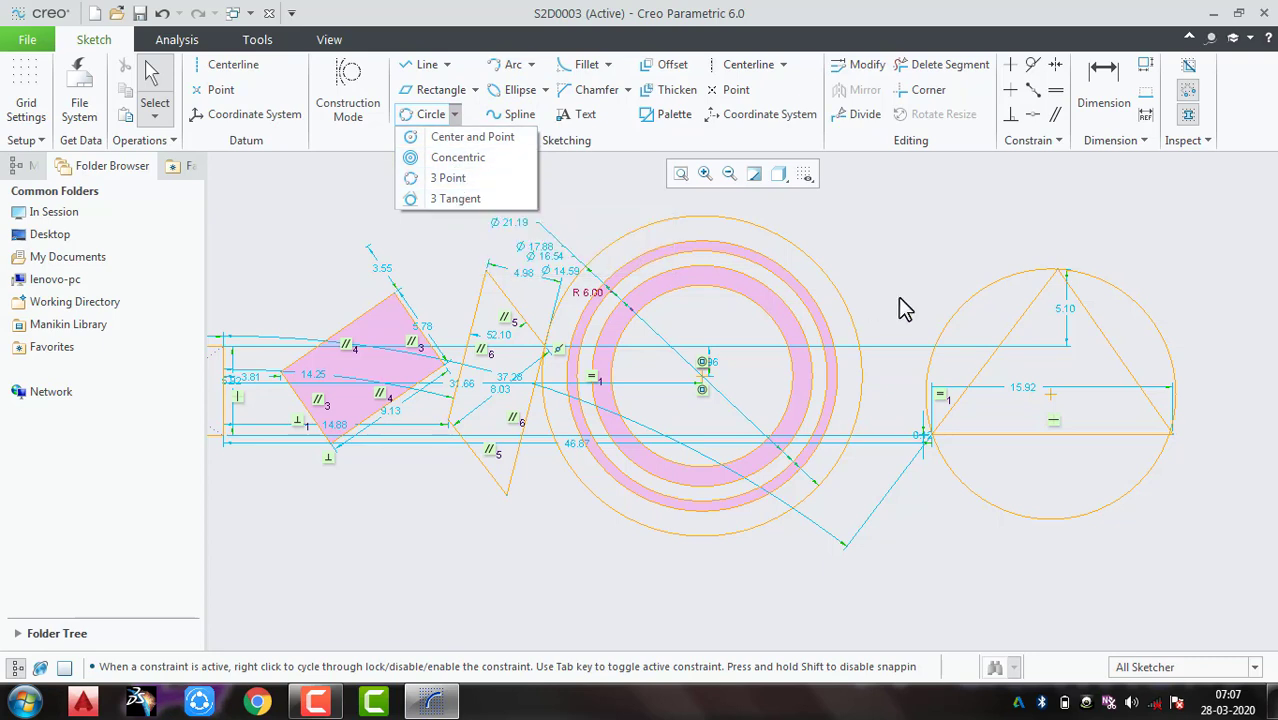
{"action": "left_click", "coordinate": [910, 222]}
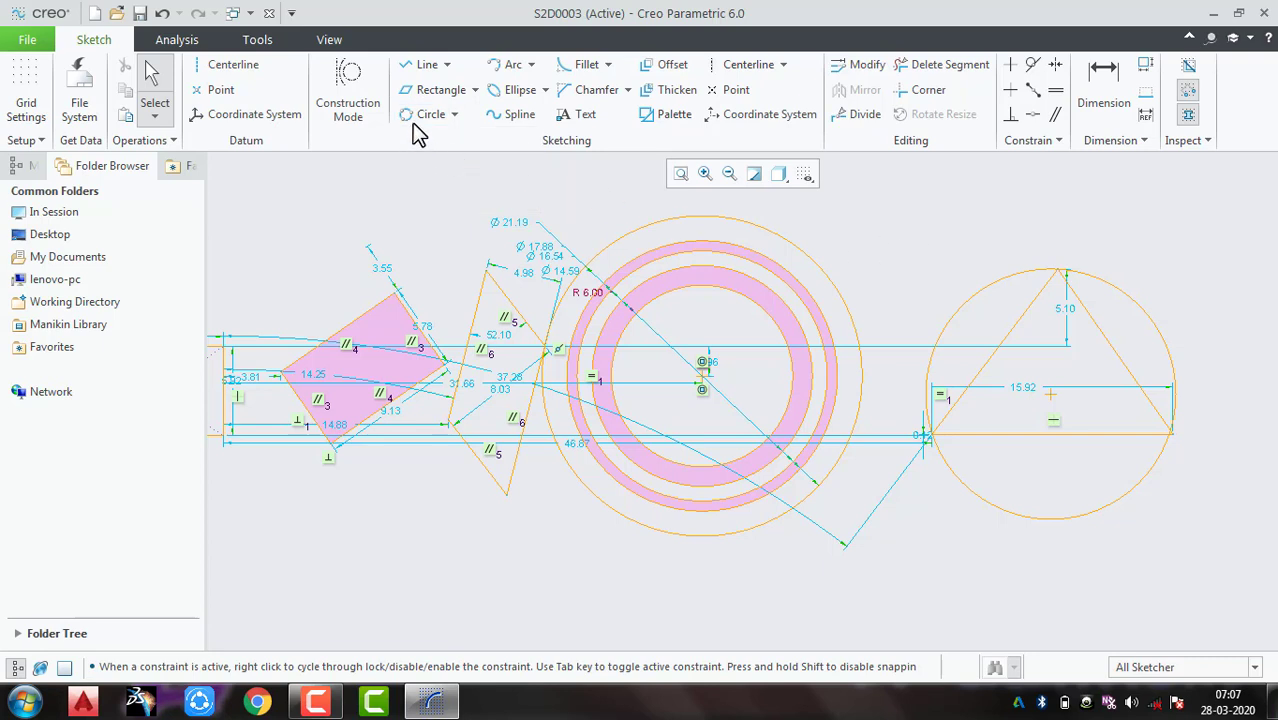
{"action": "left_click", "coordinate": [455, 116]}
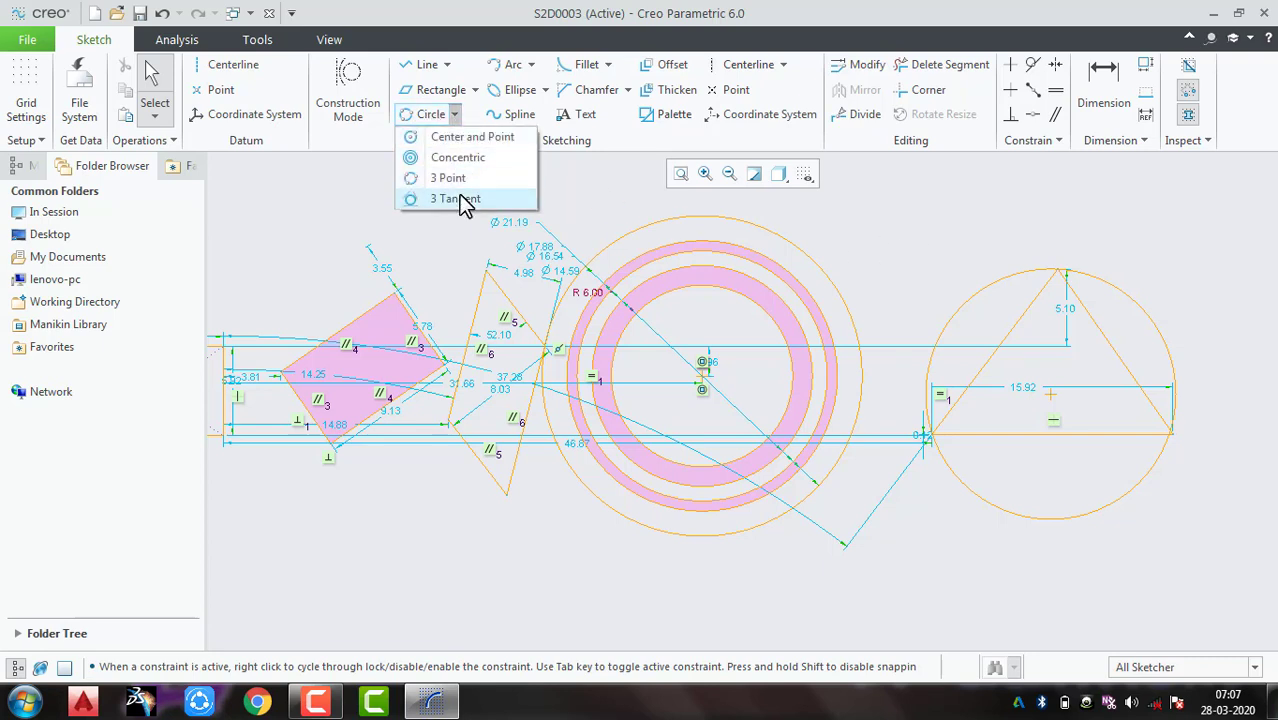
{"action": "left_click", "coordinate": [459, 198]}
{"action": "left_click", "coordinate": [985, 358]}
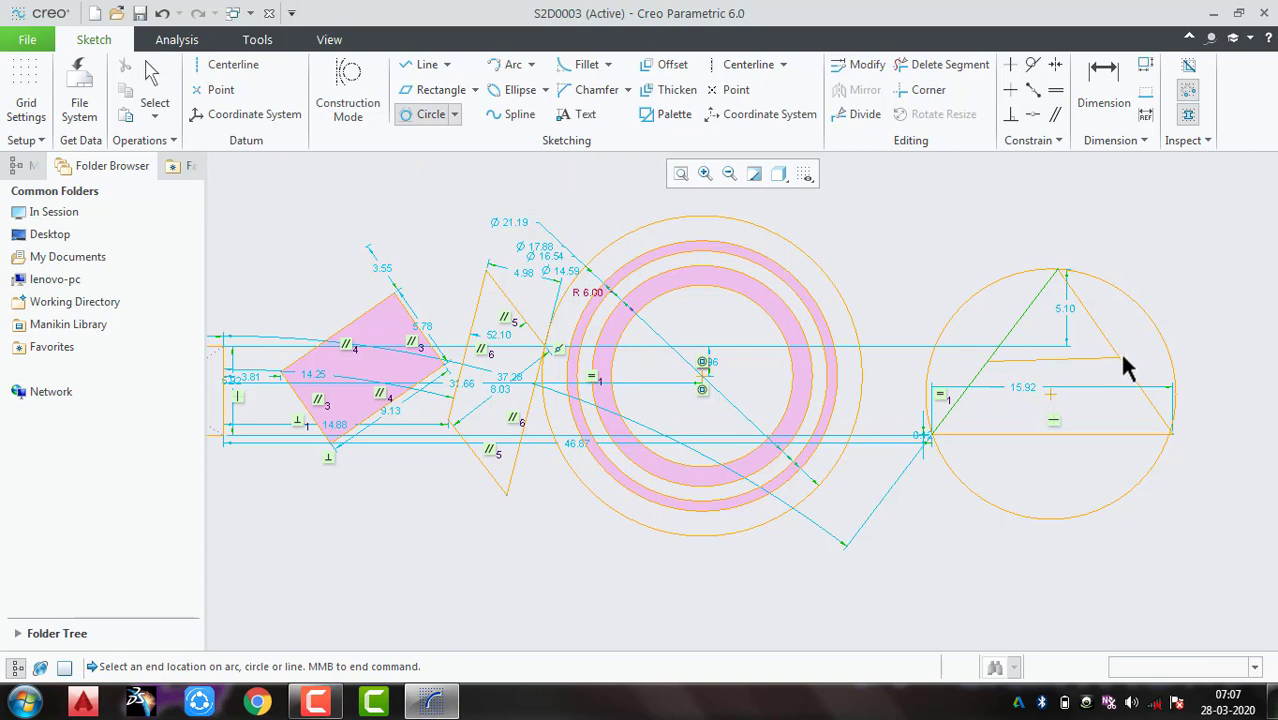
{"action": "left_click", "coordinate": [1119, 352]}
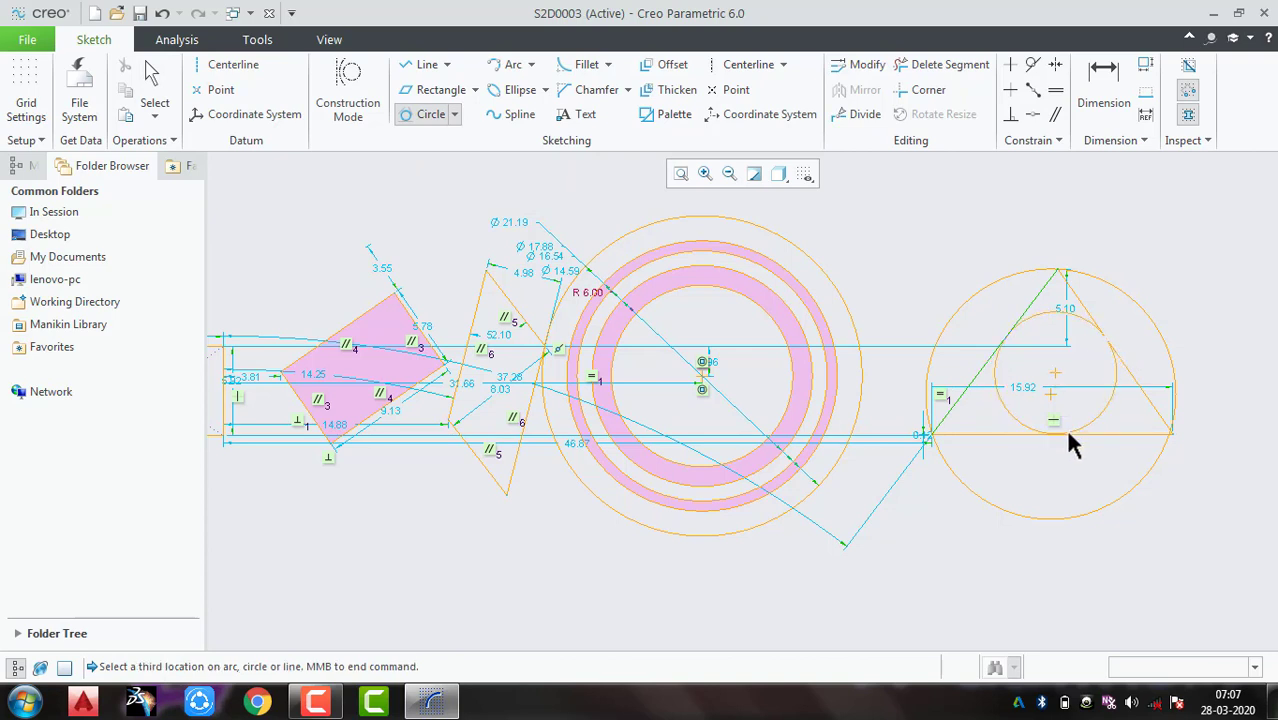
{"action": "left_click", "coordinate": [1067, 435]}
{"action": "middle_click", "coordinate": [1012, 390]}
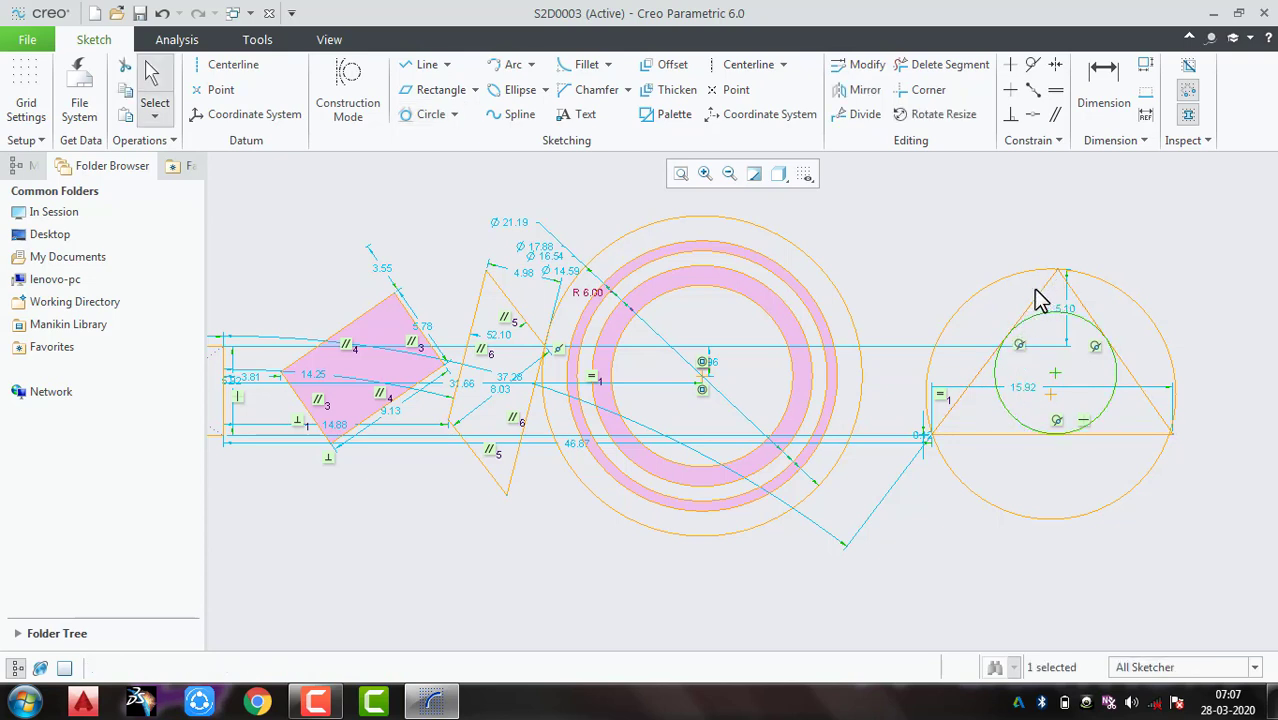
{"action": "left_click", "coordinate": [966, 223]}
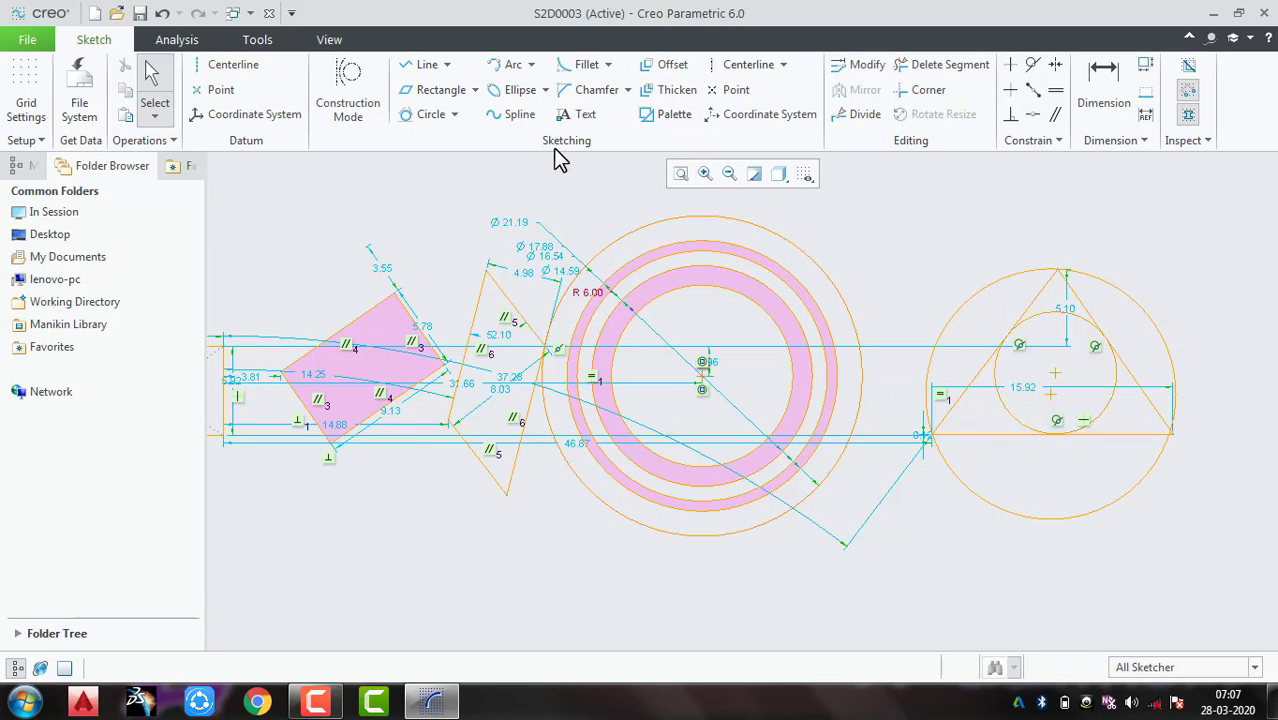
Step: Select all the geometry in the sketch and delete it
{"action": "left_click", "coordinate": [455, 116]}
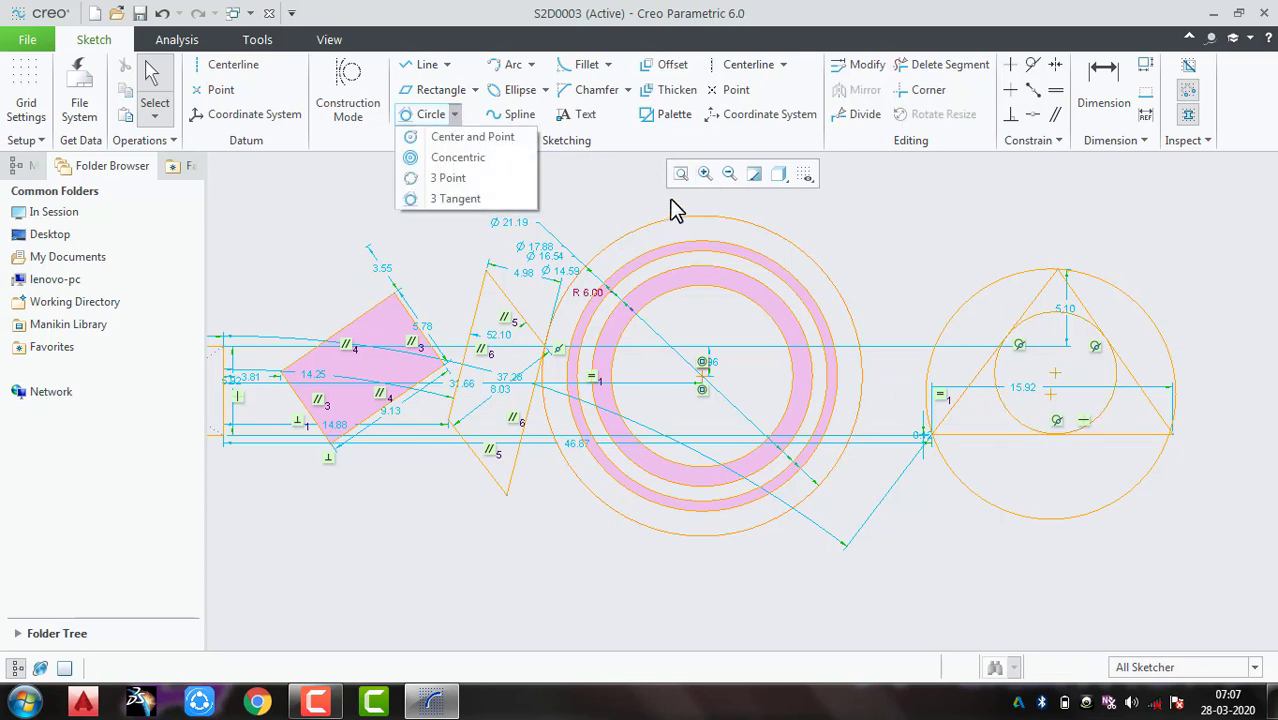
{"action": "scroll", "coordinate": [708, 330], "scroll_direction": "up", "scroll_amount": 4}
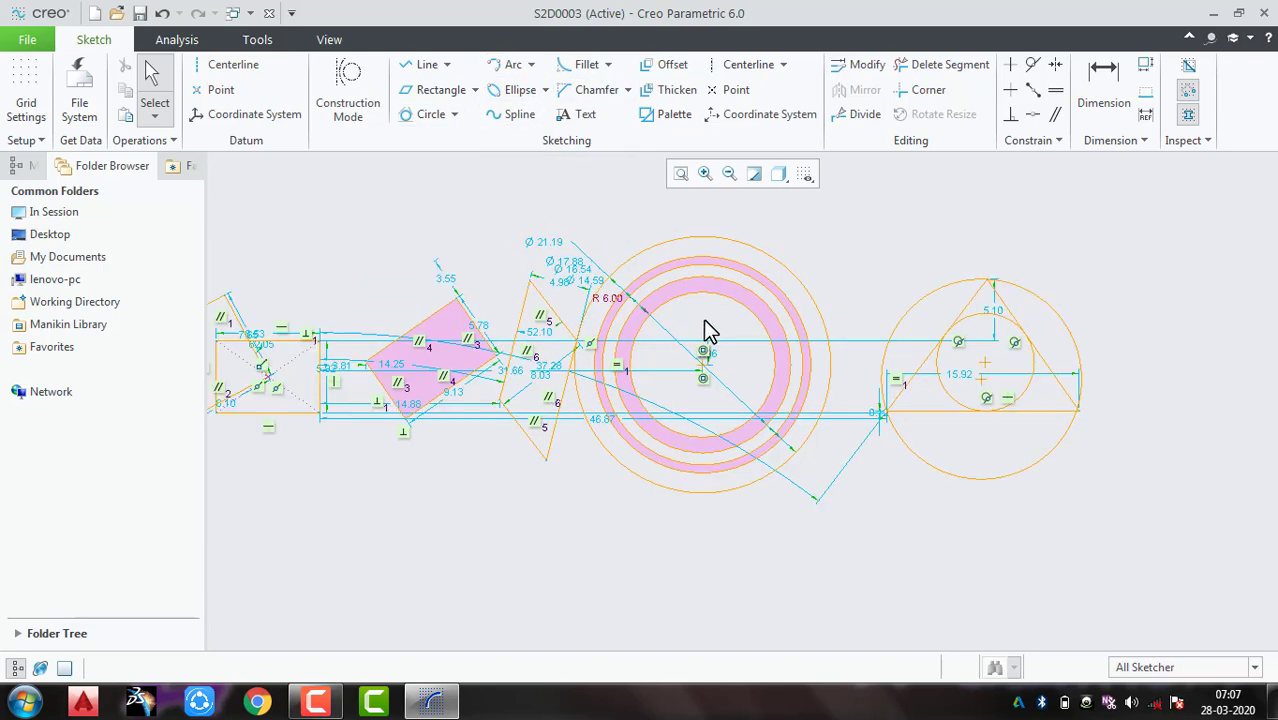
{"action": "left_click_drag", "start_coordinate": [619, 407], "coordinate": [350, 469]}
{"action": "key", "text": "Delete"}
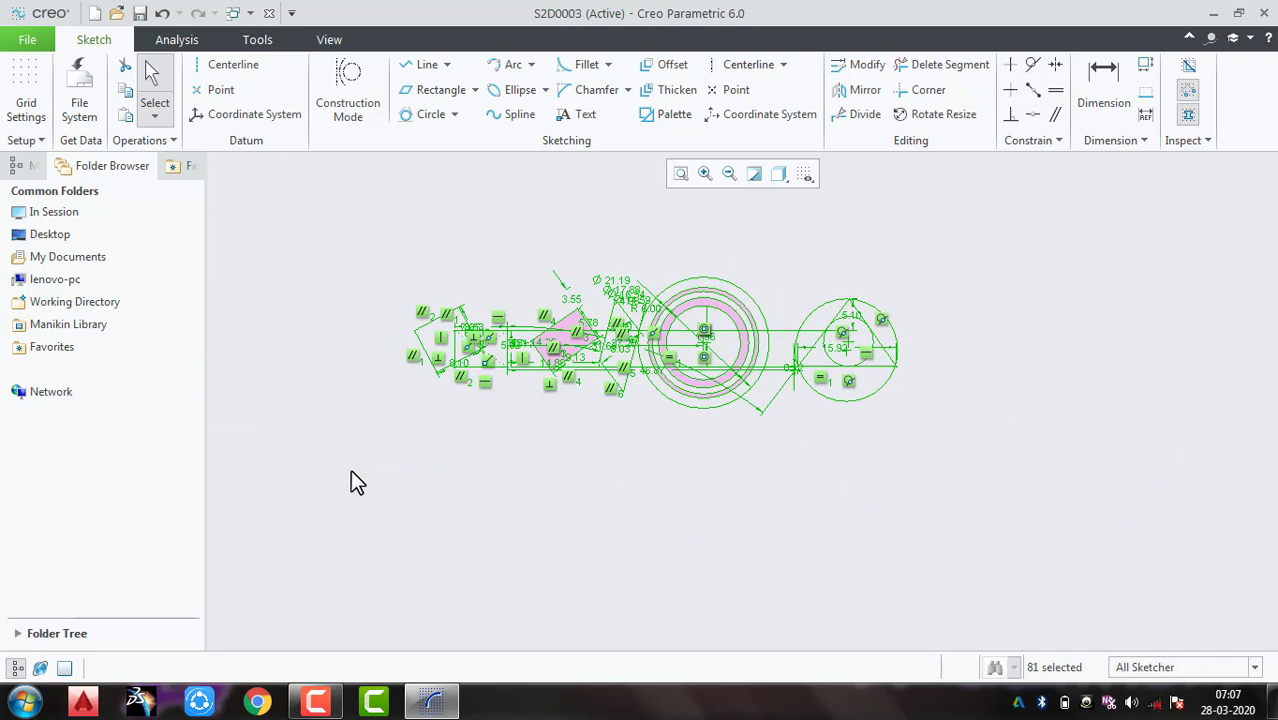
Step: Sketch an upward-bulging 3-Point / Tangent End arc with level endpoints and a radius of about 29.40
{"action": "left_click", "coordinate": [532, 66]}
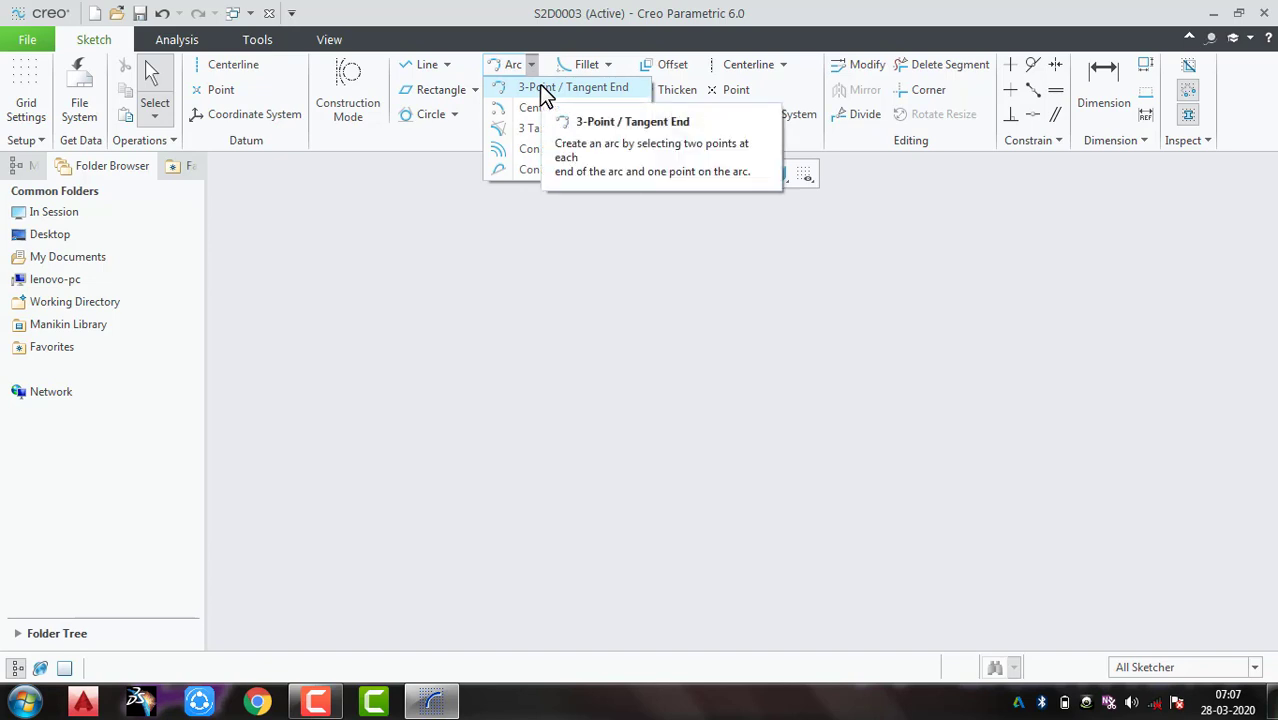
{"action": "left_click", "coordinate": [543, 90]}
{"action": "left_click", "coordinate": [514, 401]}
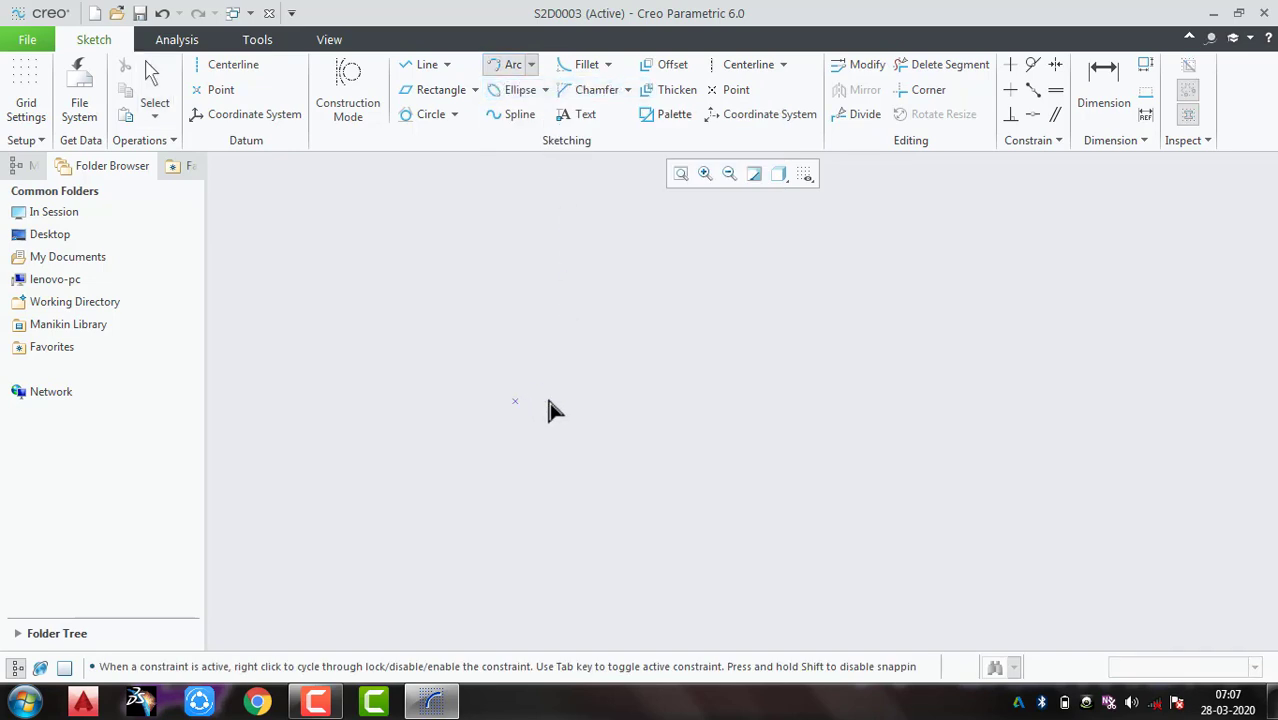
{"action": "left_click", "coordinate": [861, 401]}
{"action": "left_click", "coordinate": [676, 286]}
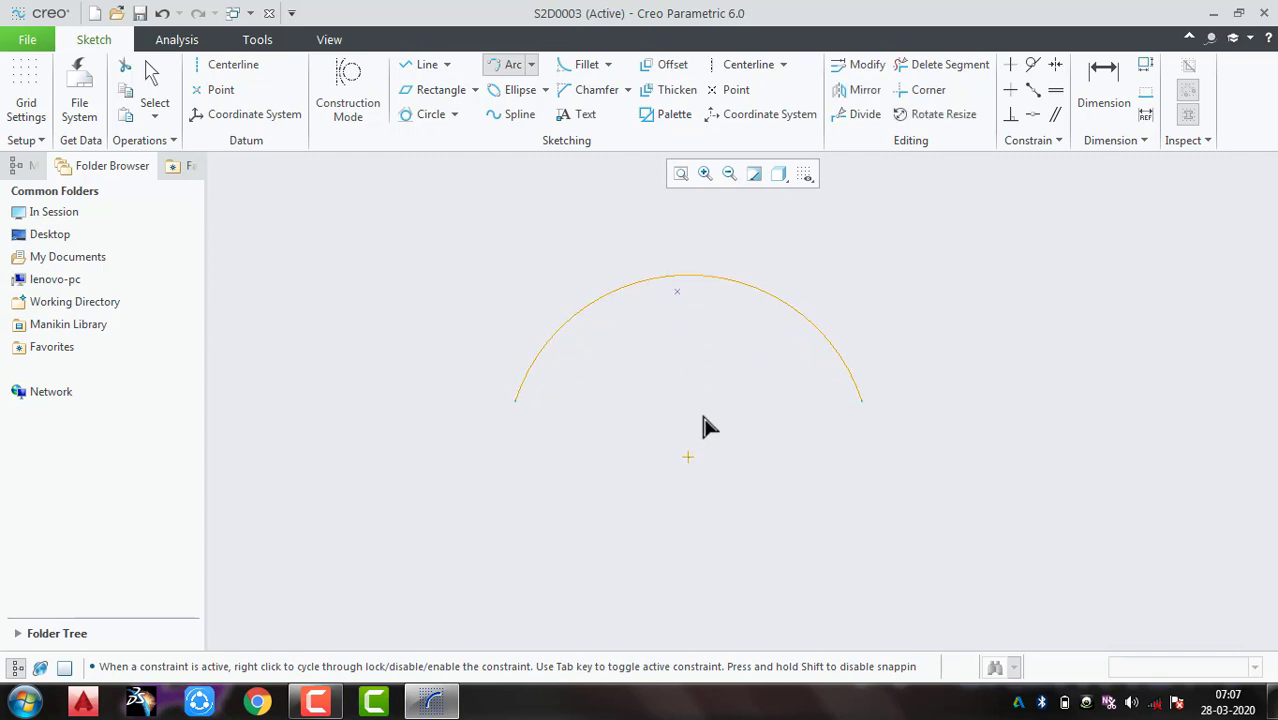
{"action": "middle_click", "coordinate": [705, 422]}
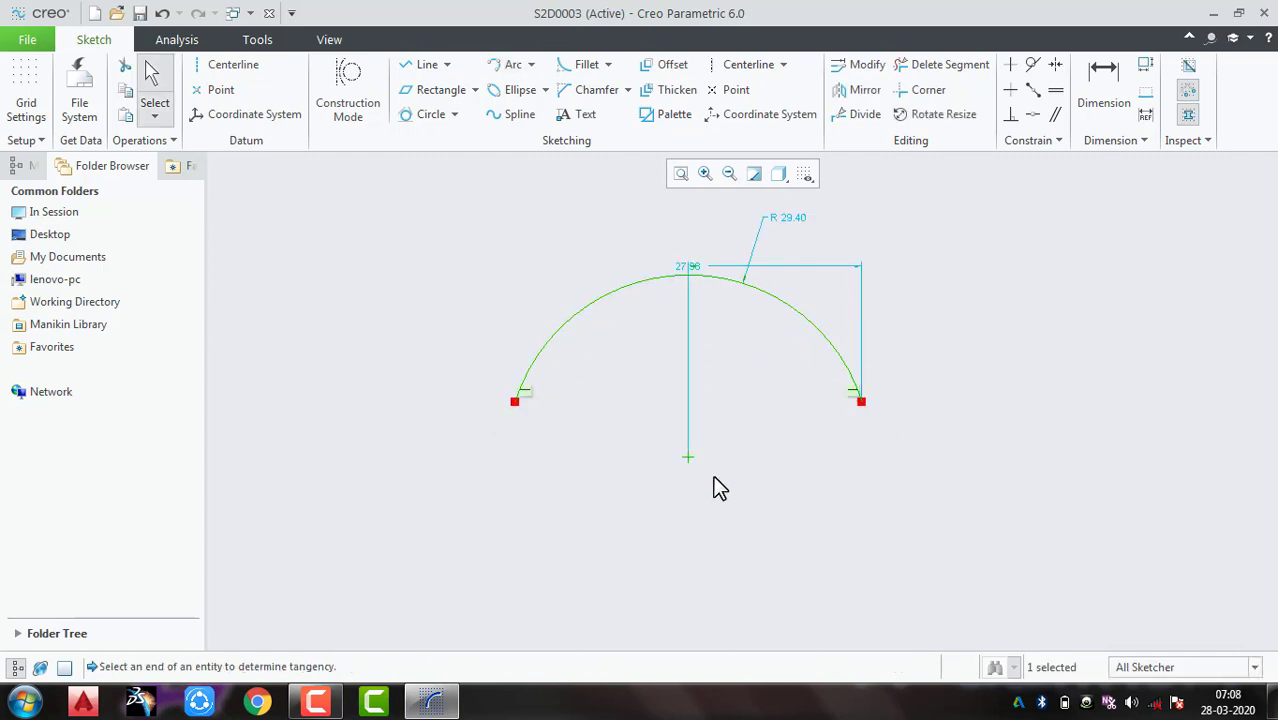
Step: Set the arc's radius to 30
{"action": "double_click", "coordinate": [797, 222]}
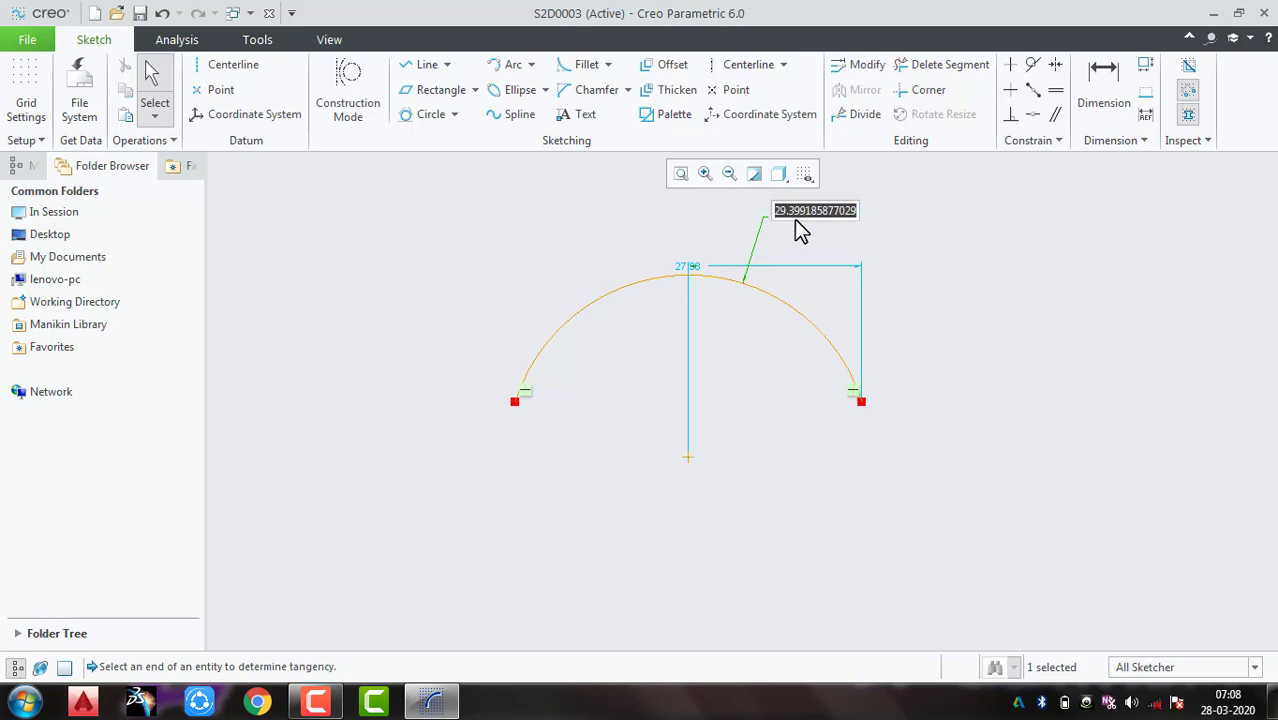
{"action": "type", "text": "30"}
{"action": "key", "text": "Return"}
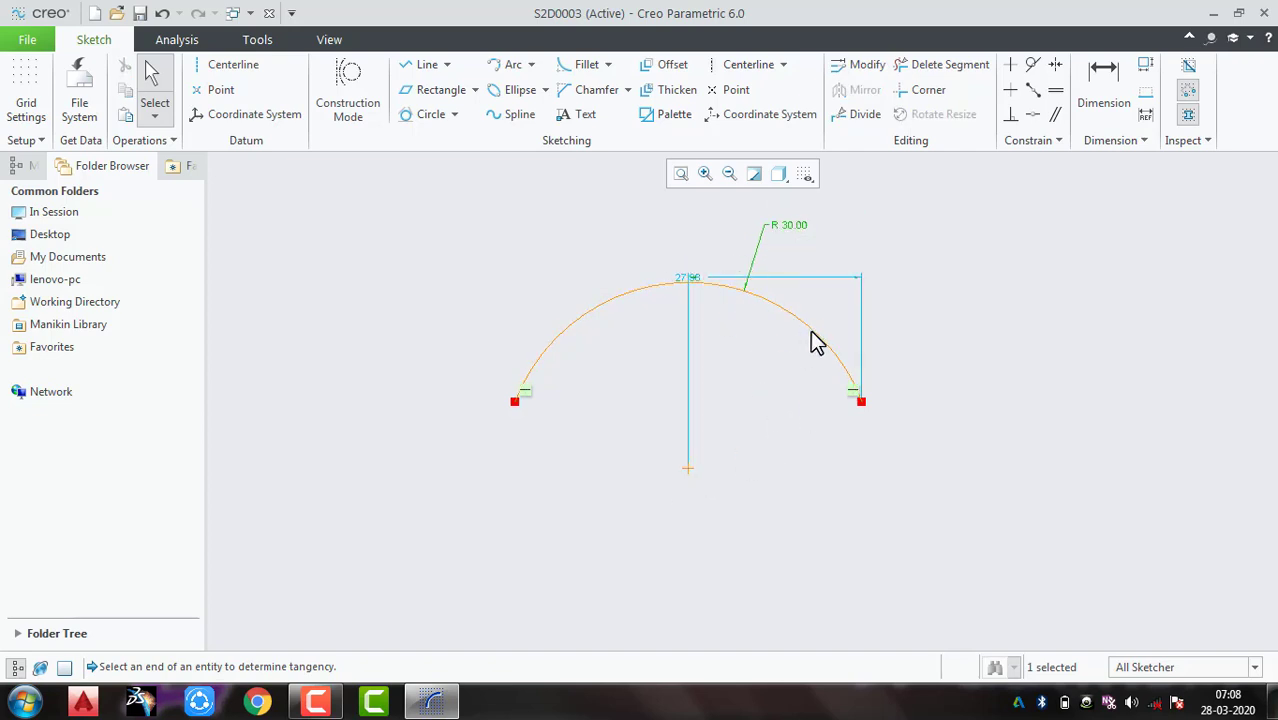
Step: Sketch a Center and Ends arc to the right of the radius 30 arc, nearly a semicircle, with a radius of about 23.87
{"action": "left_click", "coordinate": [531, 64]}
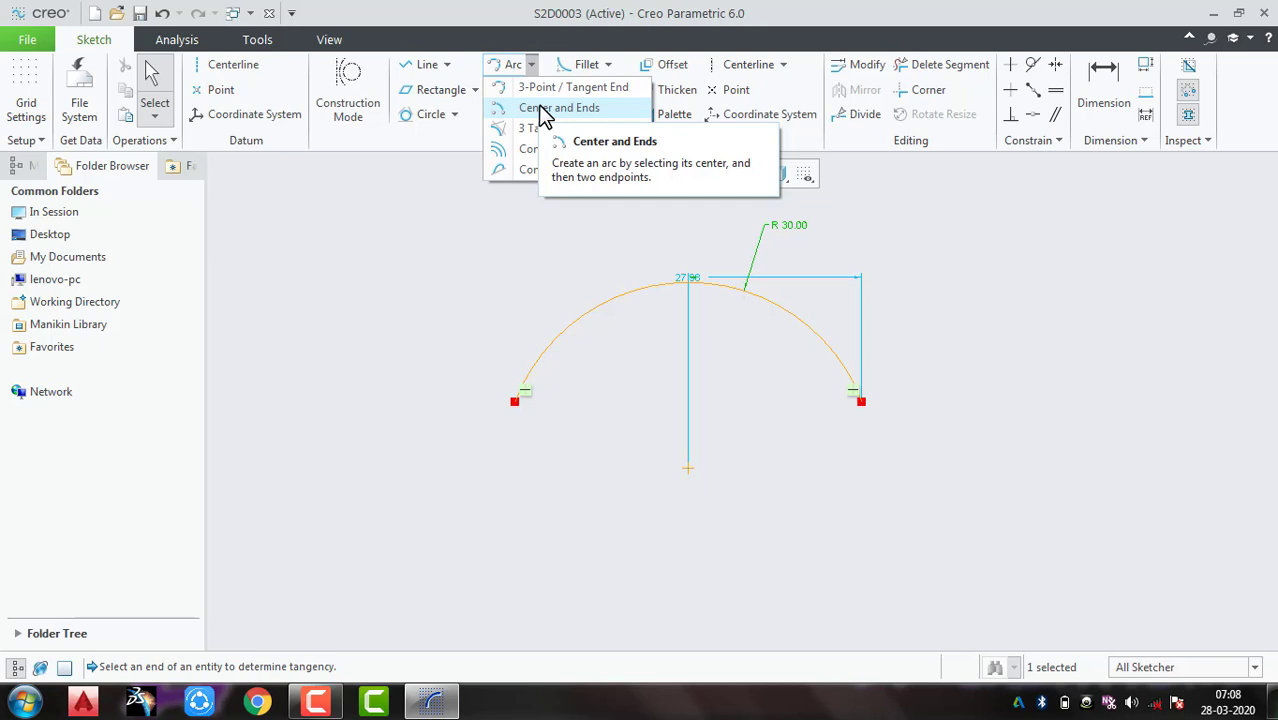
{"action": "left_click", "coordinate": [558, 108]}
{"action": "mouse_move", "coordinate": [1044, 278]}
{"action": "middle_mouse_down"}
{"action": "mouse_move", "coordinate": [836, 297]}
{"action": "mouse_move", "coordinate": [724, 280]}
{"action": "middle_mouse_up"}
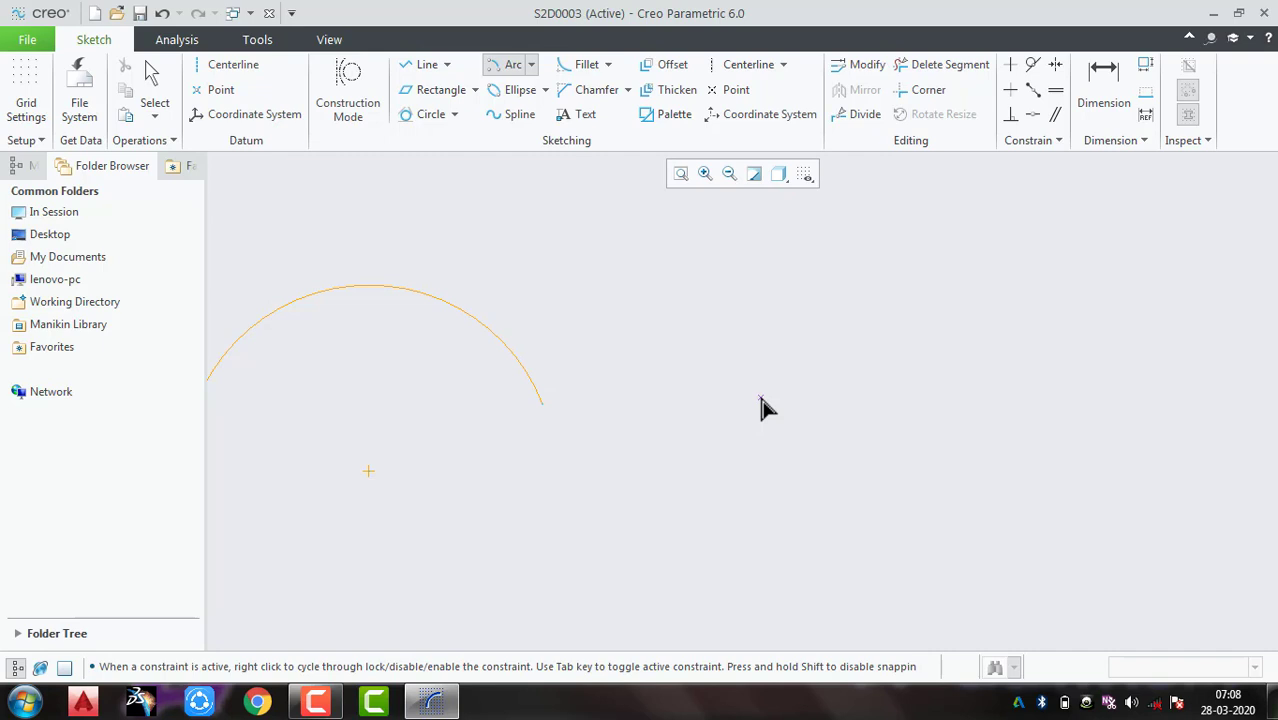
{"action": "left_click", "coordinate": [827, 358]}
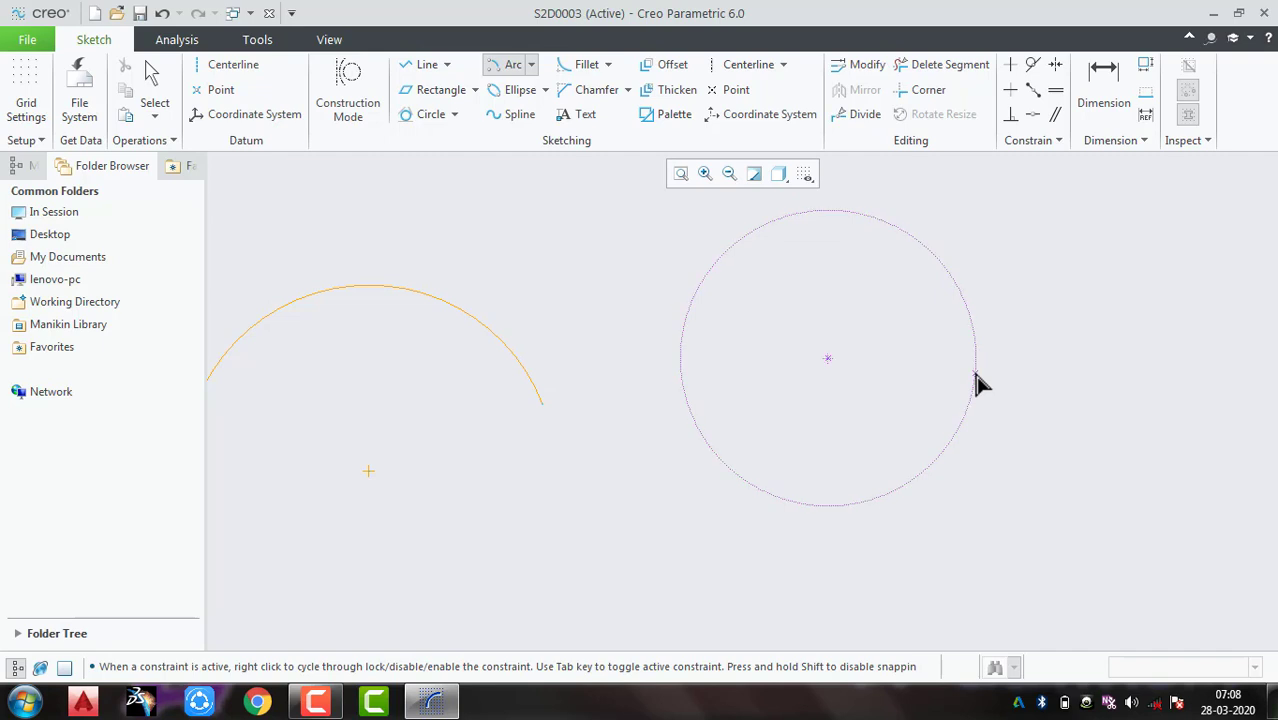
{"action": "left_click", "coordinate": [978, 380]}
{"action": "left_click", "coordinate": [760, 281]}
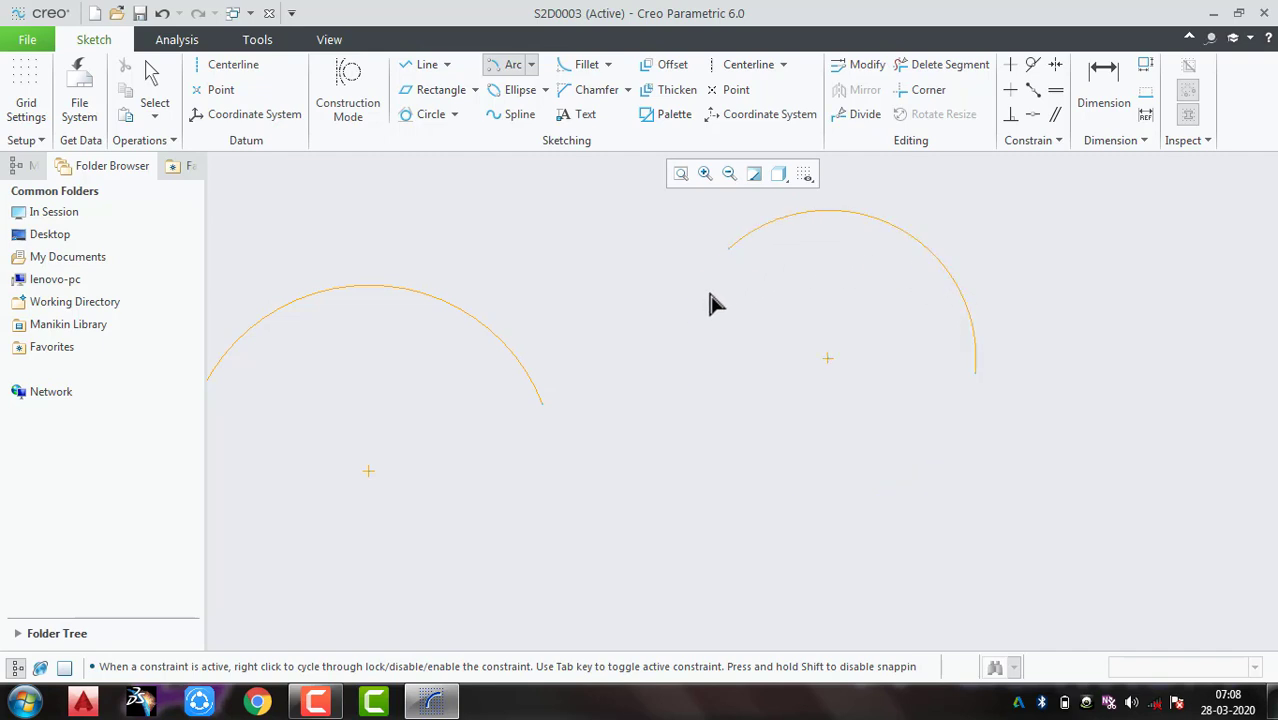
{"action": "left_click", "coordinate": [682, 352]}
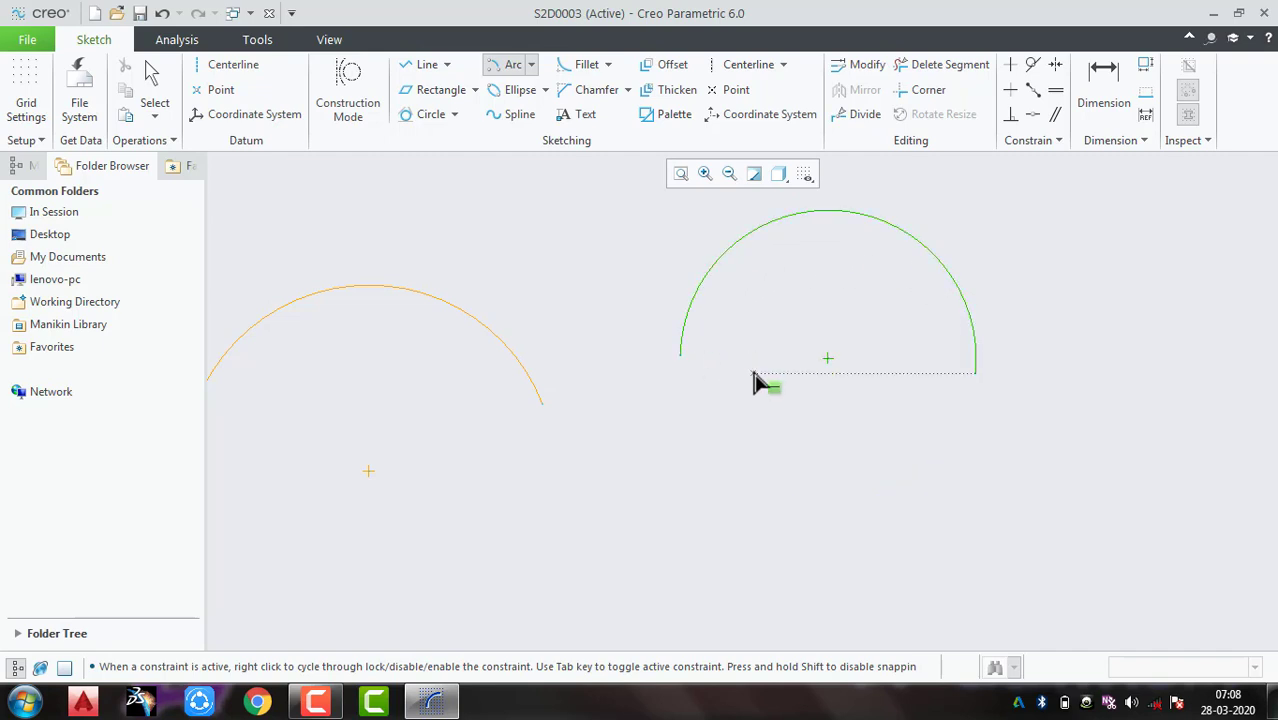
{"action": "middle_click", "coordinate": [760, 386]}
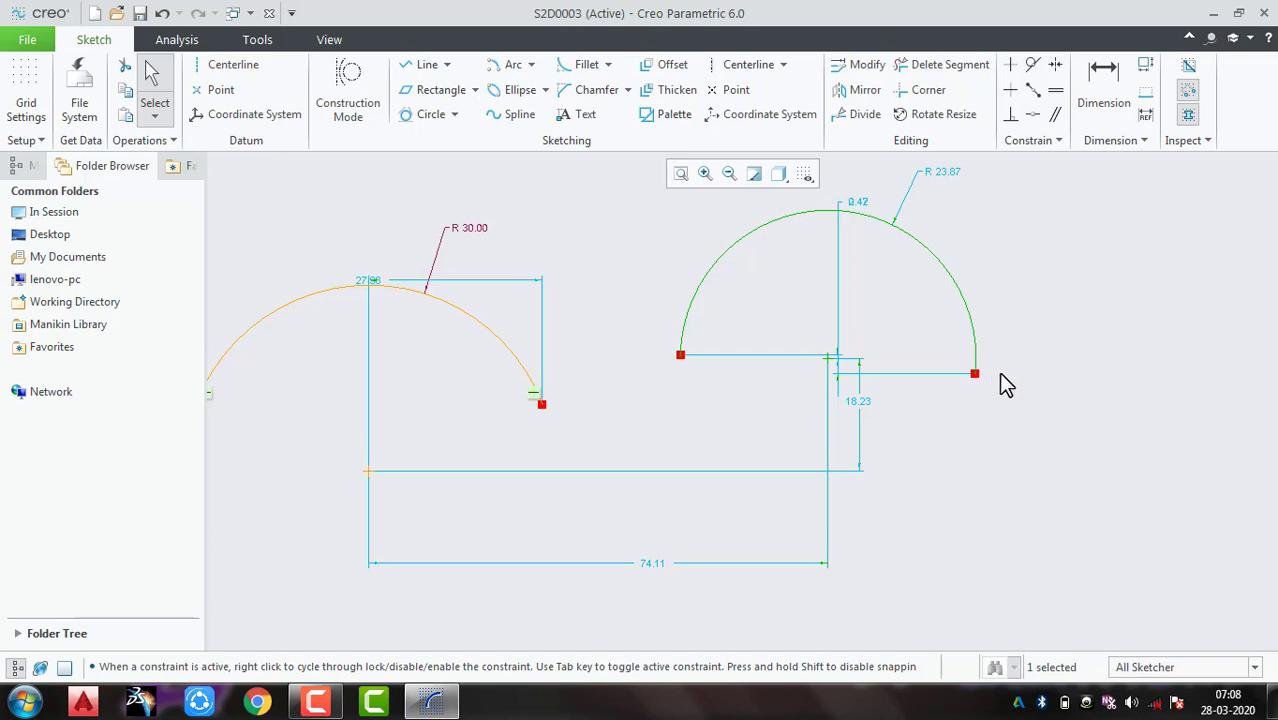
Step: Sketch an open three-sided frame with Line Chain right of the second arc, about 53.54 wide with vertical legs about 23.88 long
{"action": "middle_click_drag", "start_coordinate": [936, 377], "coordinate": [577, 389]}
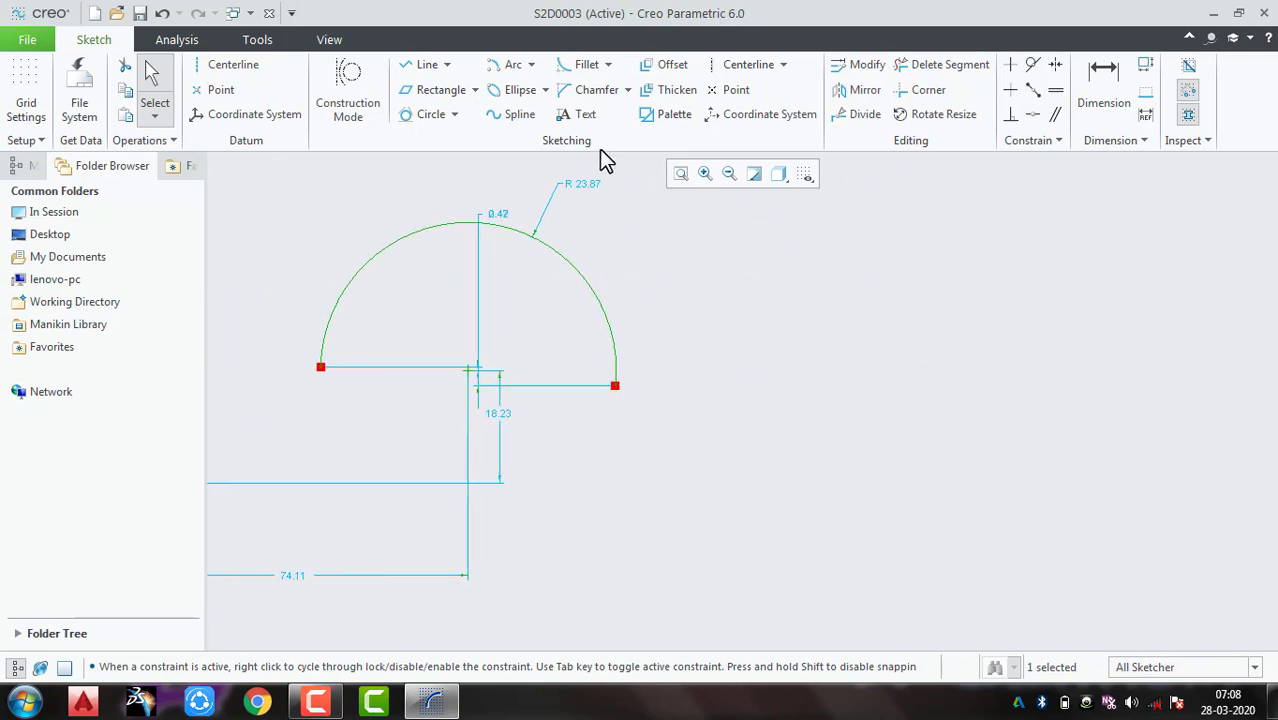
{"action": "left_click", "coordinate": [531, 66]}
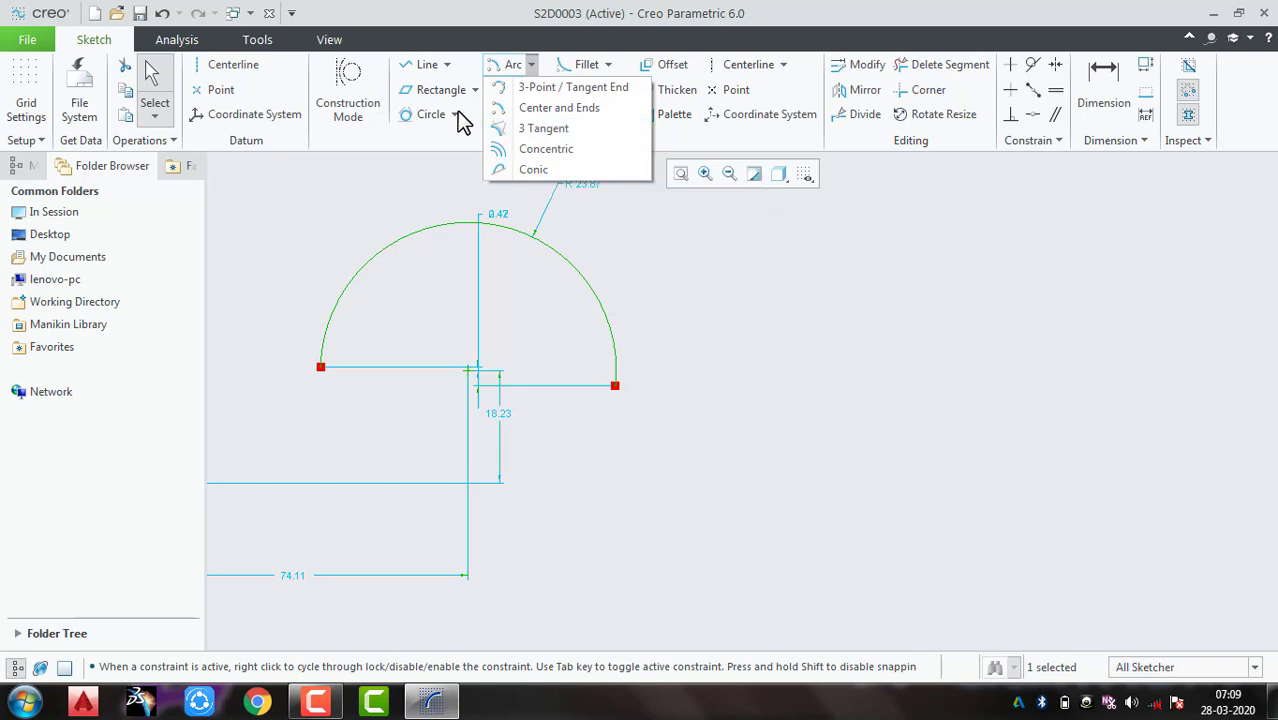
{"action": "left_click", "coordinate": [828, 352]}
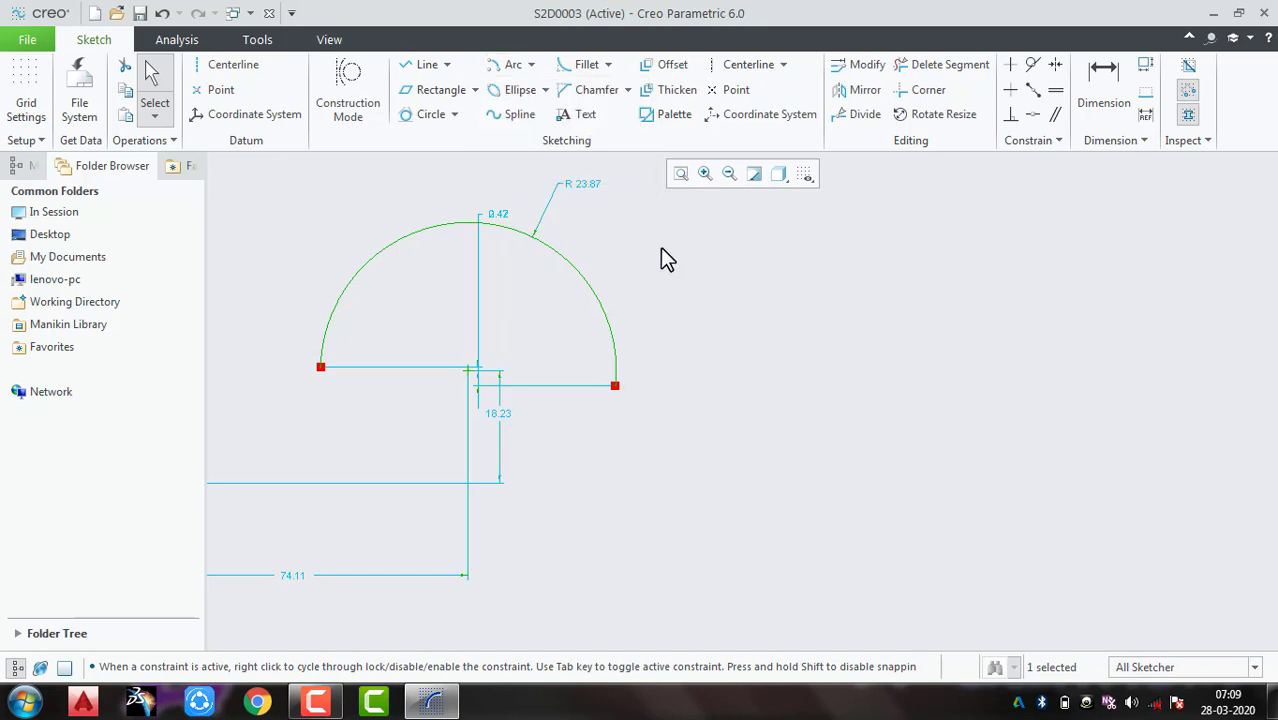
{"action": "left_click", "coordinate": [427, 64]}
{"action": "left_click", "coordinate": [711, 367]}
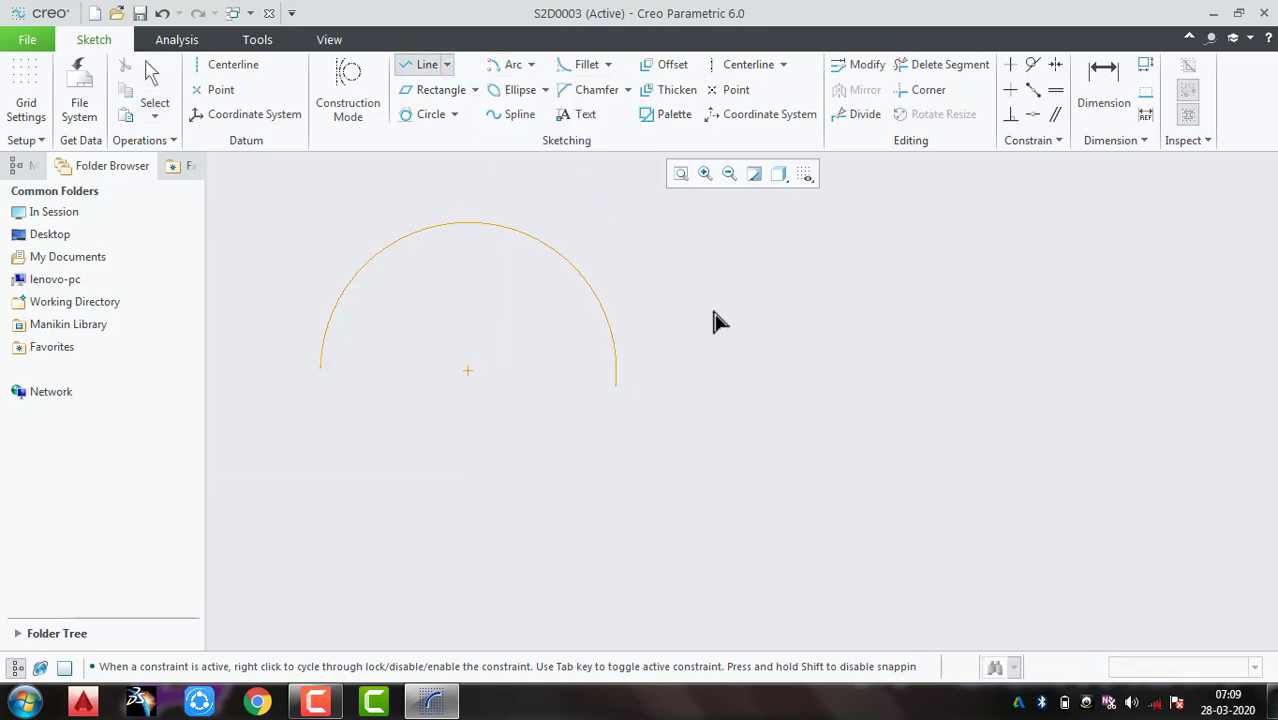
{"action": "left_click", "coordinate": [711, 219]}
{"action": "left_click", "coordinate": [1045, 220]}
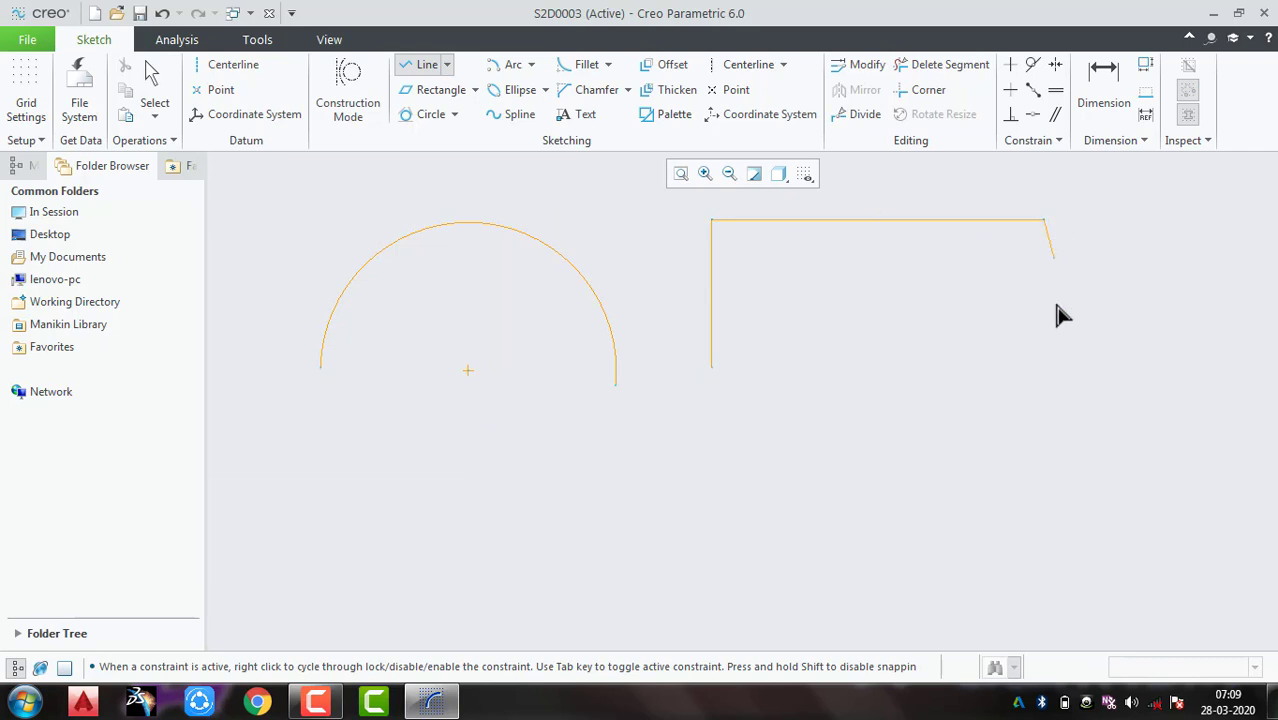
{"action": "left_click", "coordinate": [1047, 369]}
{"action": "middle_click", "coordinate": [1046, 370]}
{"action": "middle_click", "coordinate": [987, 280]}
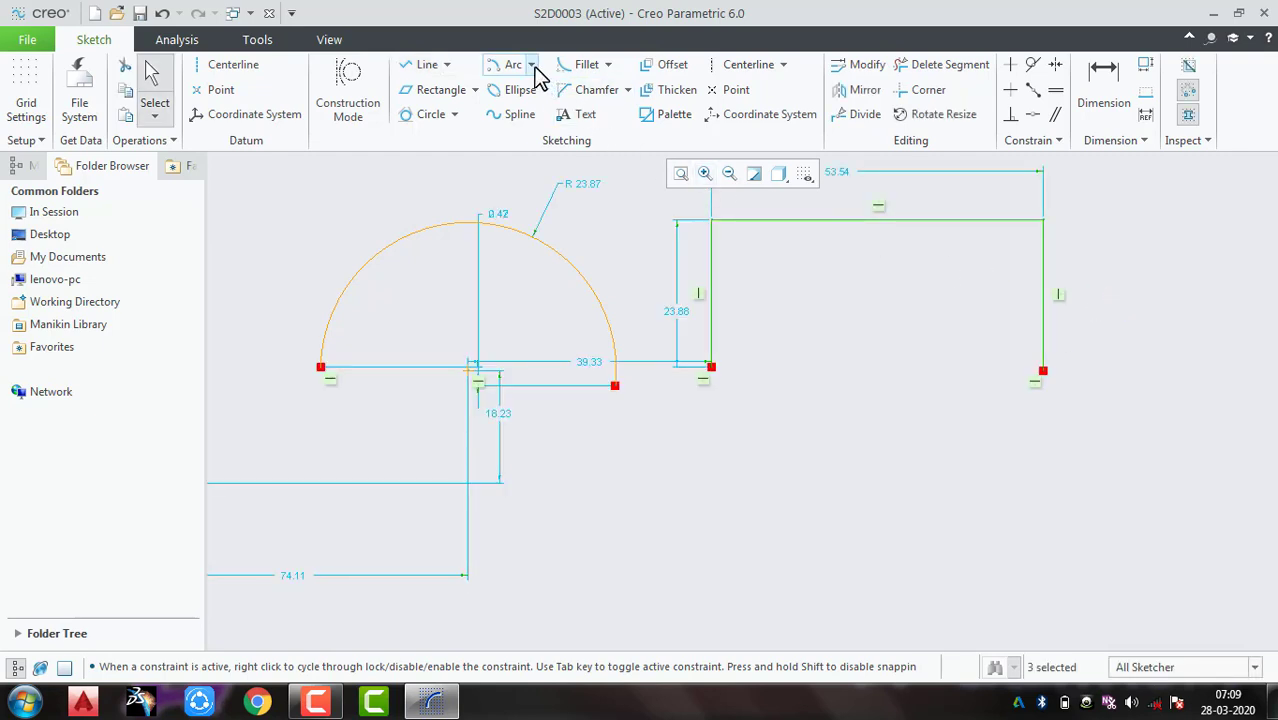
Step: Sketch a 3 Tangent arc inside the open frame, touching both vertical lines and the horizontal line, with a radius of about 26.77
{"action": "left_click", "coordinate": [531, 64]}
{"action": "left_click", "coordinate": [554, 128]}
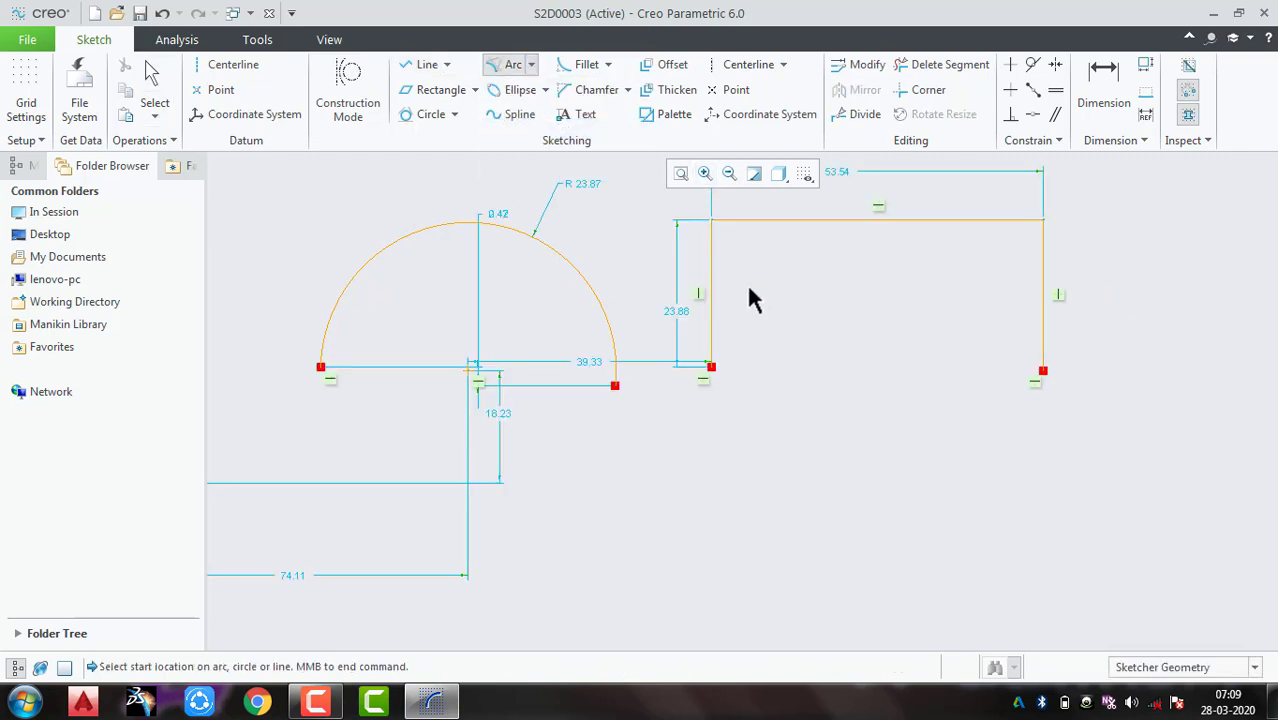
{"action": "left_click", "coordinate": [711, 293]}
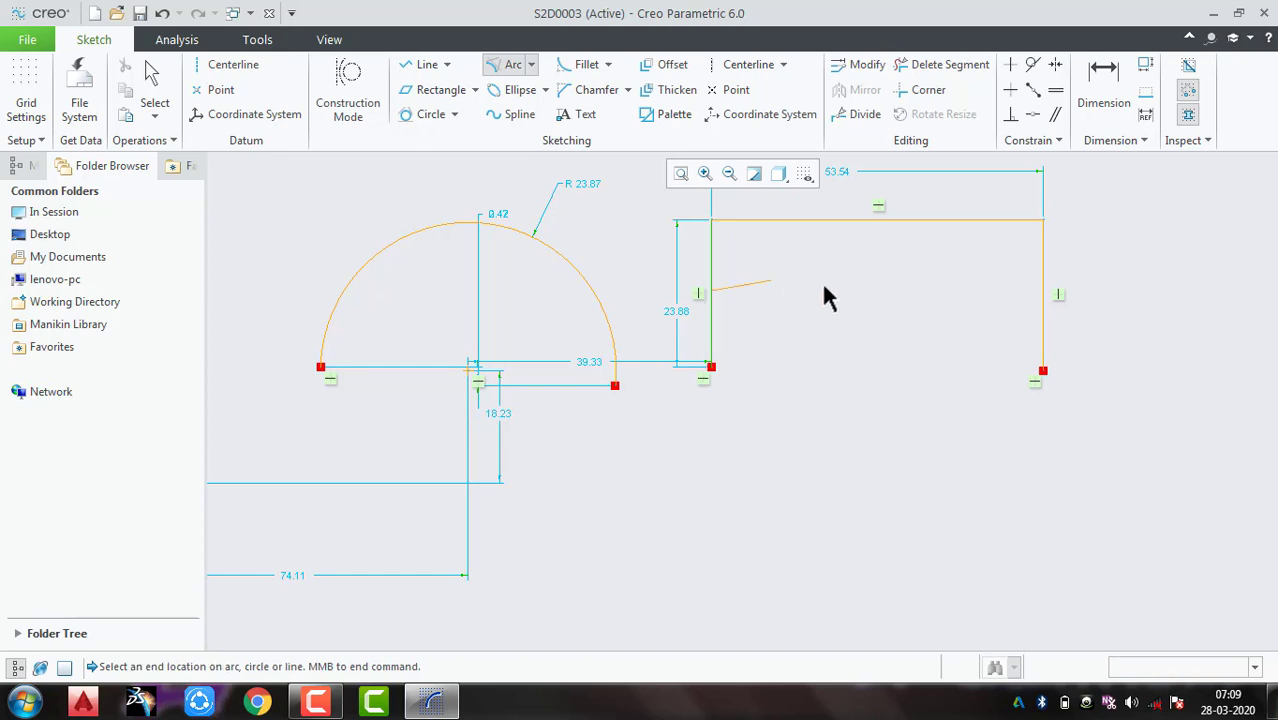
{"action": "left_click", "coordinate": [1043, 295]}
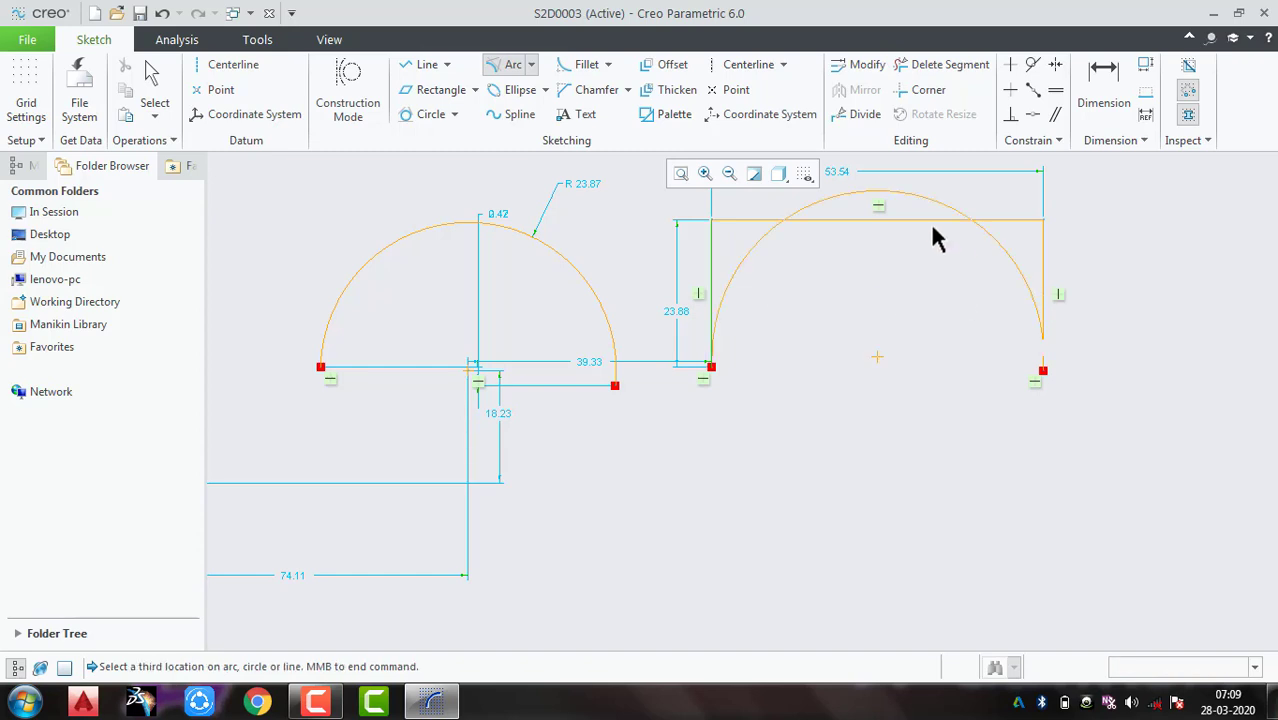
{"action": "left_click", "coordinate": [865, 218]}
{"action": "middle_click", "coordinate": [838, 352]}
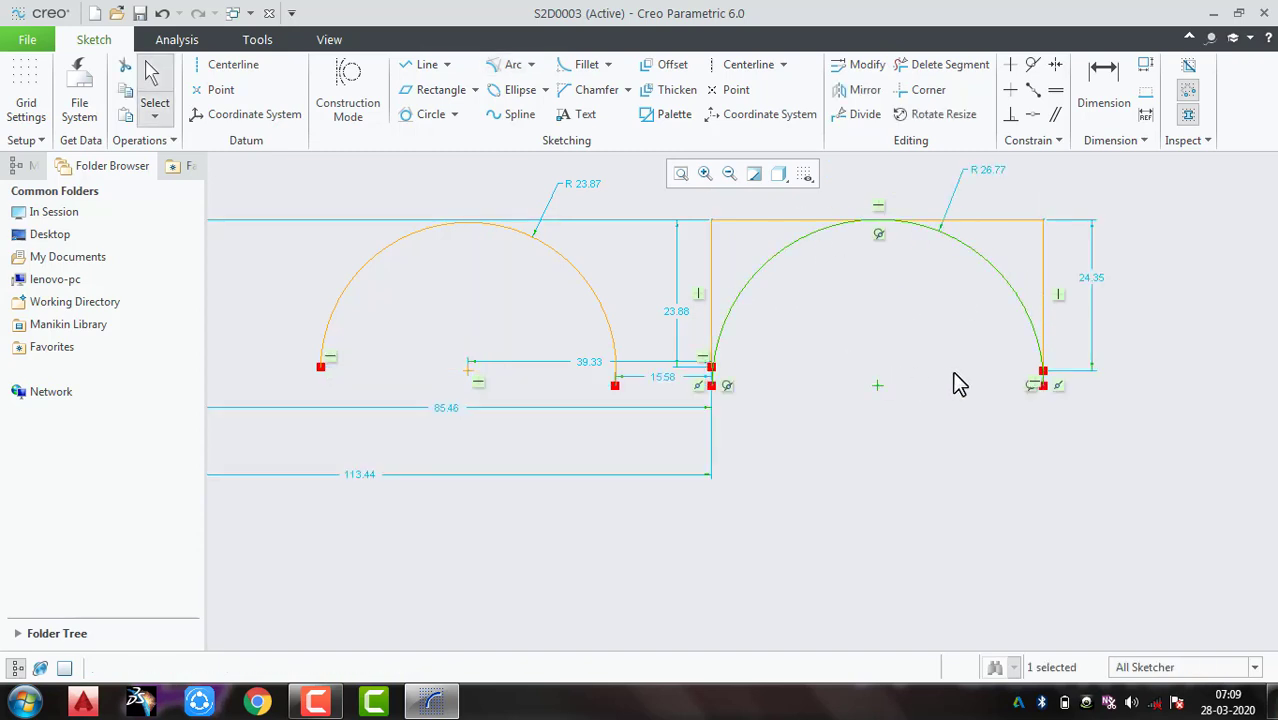
Step: Start sketching a Concentric arc in the free space to the right of the framed arc
{"action": "middle_click_drag", "start_coordinate": [958, 384], "coordinate": [492, 442]}
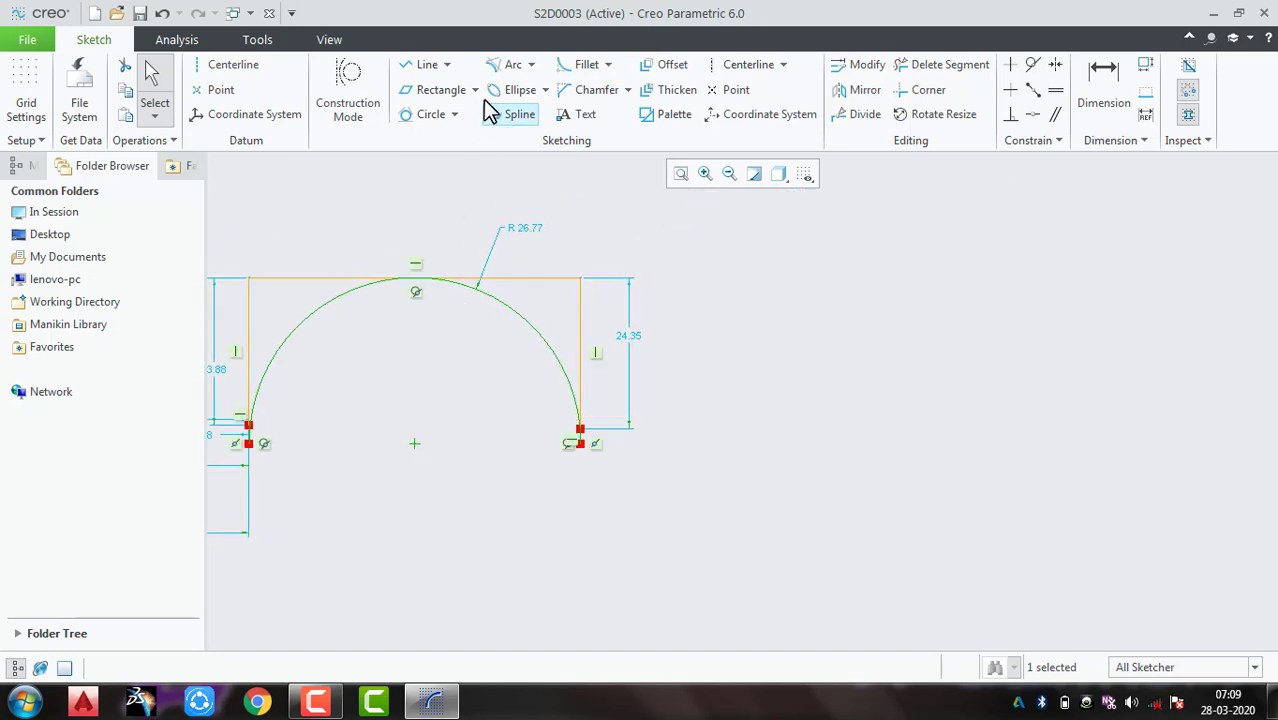
{"action": "left_click", "coordinate": [531, 65]}
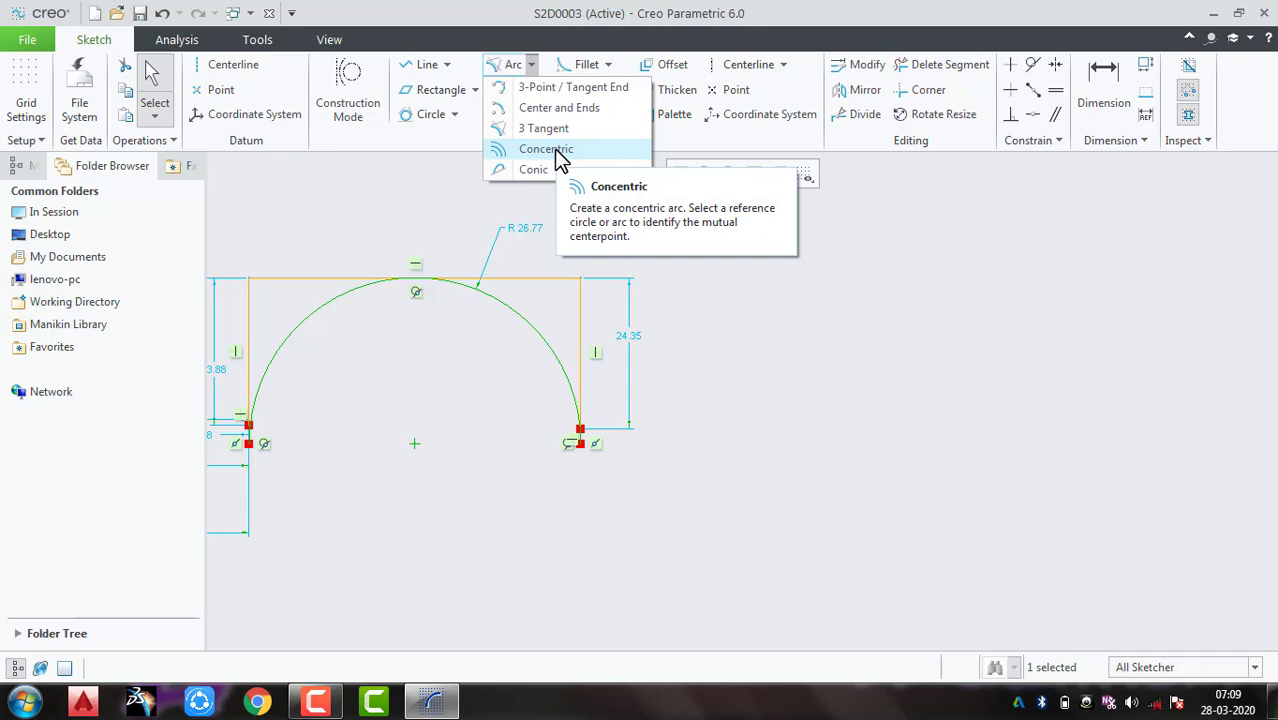
Step: Sketch an inner concentric arc of about 21 radius around the center of the existing tangent arc
{"action": "left_click", "coordinate": [558, 152]}
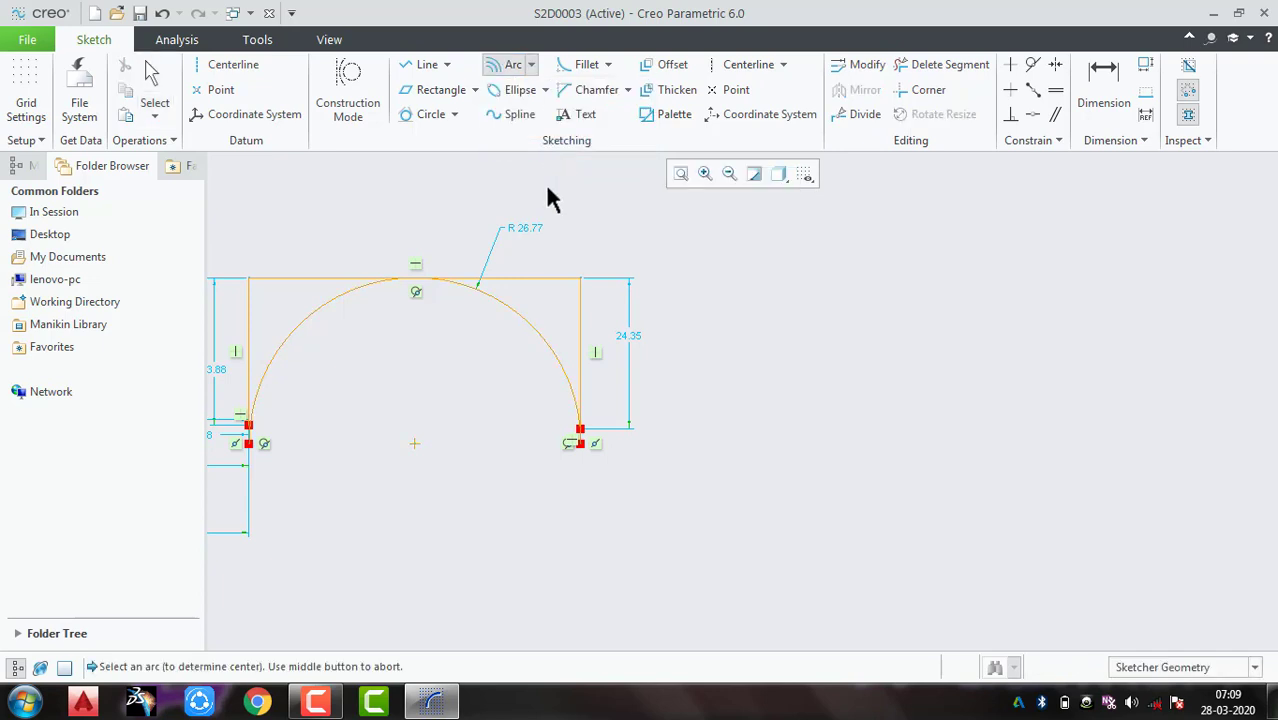
{"action": "left_click", "coordinate": [512, 322]}
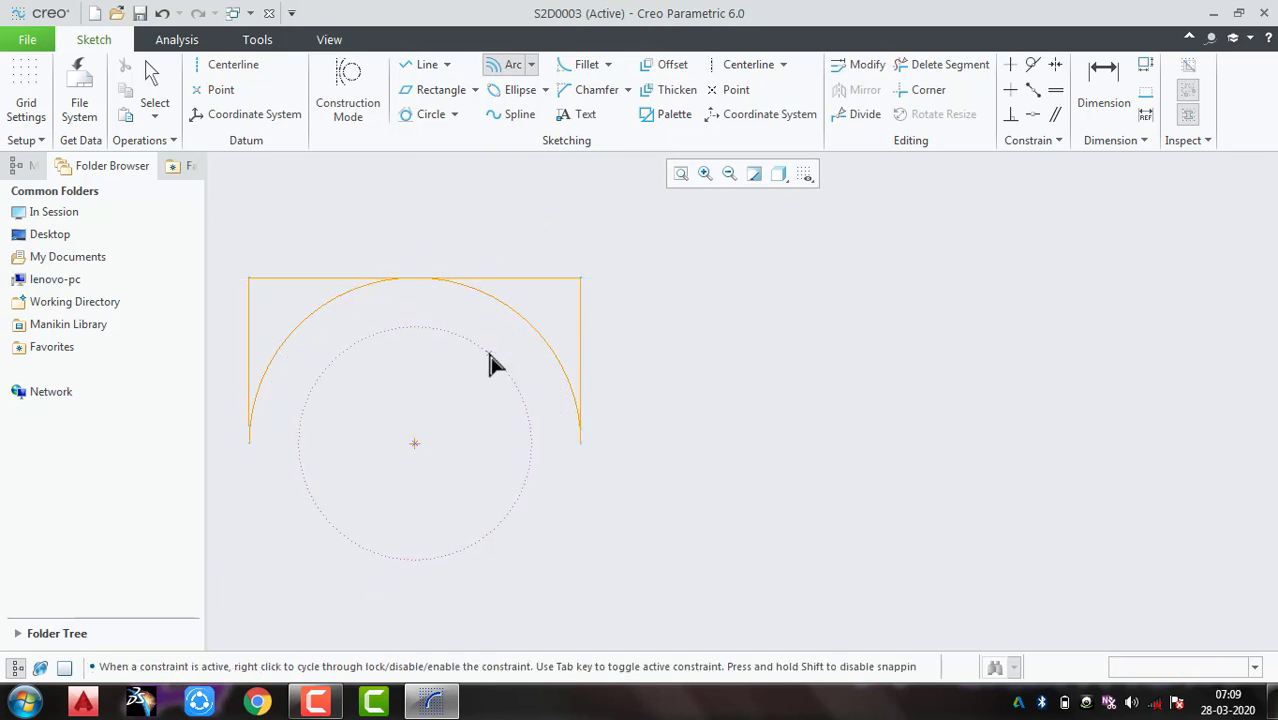
{"action": "left_click", "coordinate": [489, 337]}
{"action": "middle_click", "coordinate": [297, 423]}
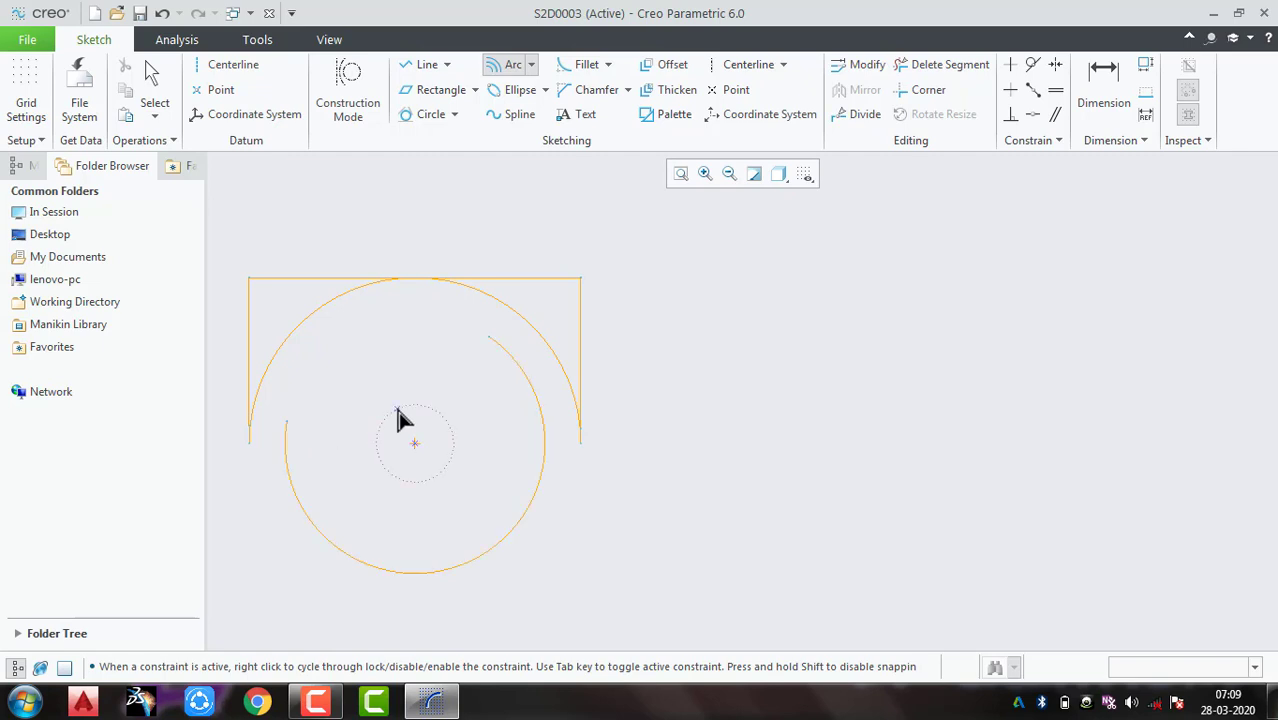
{"action": "middle_click", "coordinate": [399, 418]}
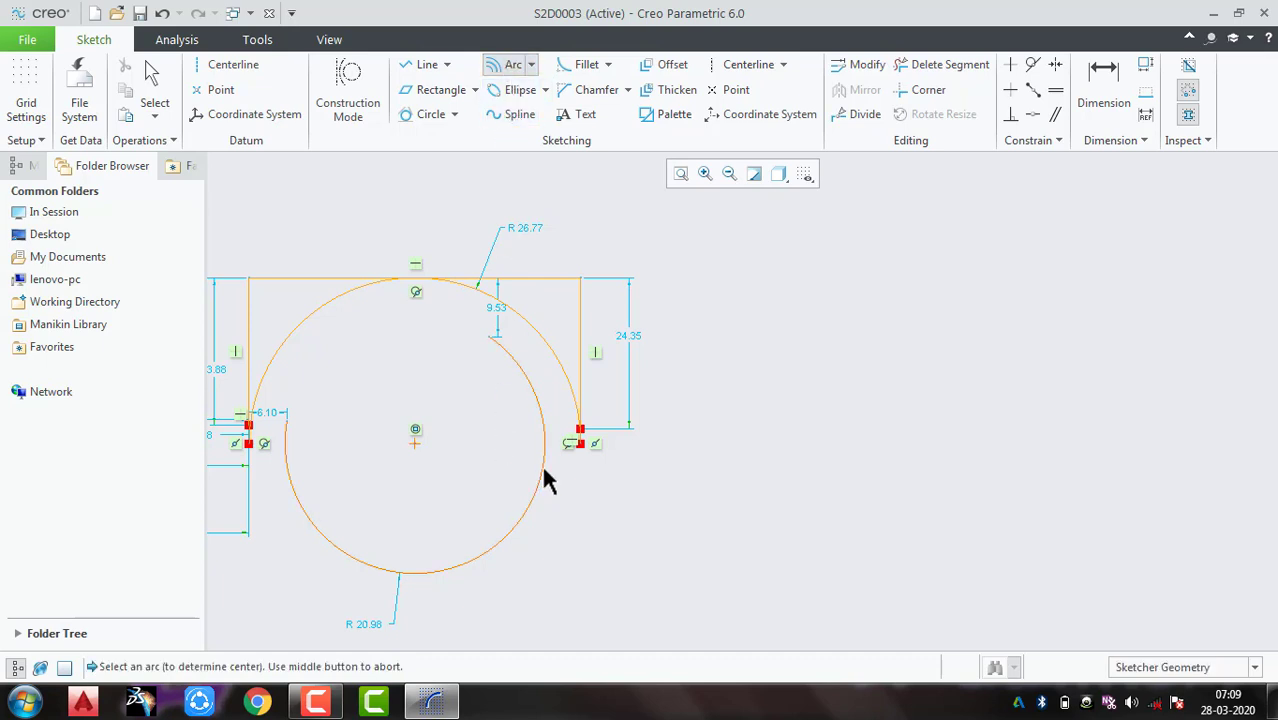
Step: Sketch an outer concentric arc about the same center, on a radius reaching the outline's upper corners, spanning from the right side over the top
{"action": "left_click", "coordinate": [572, 486]}
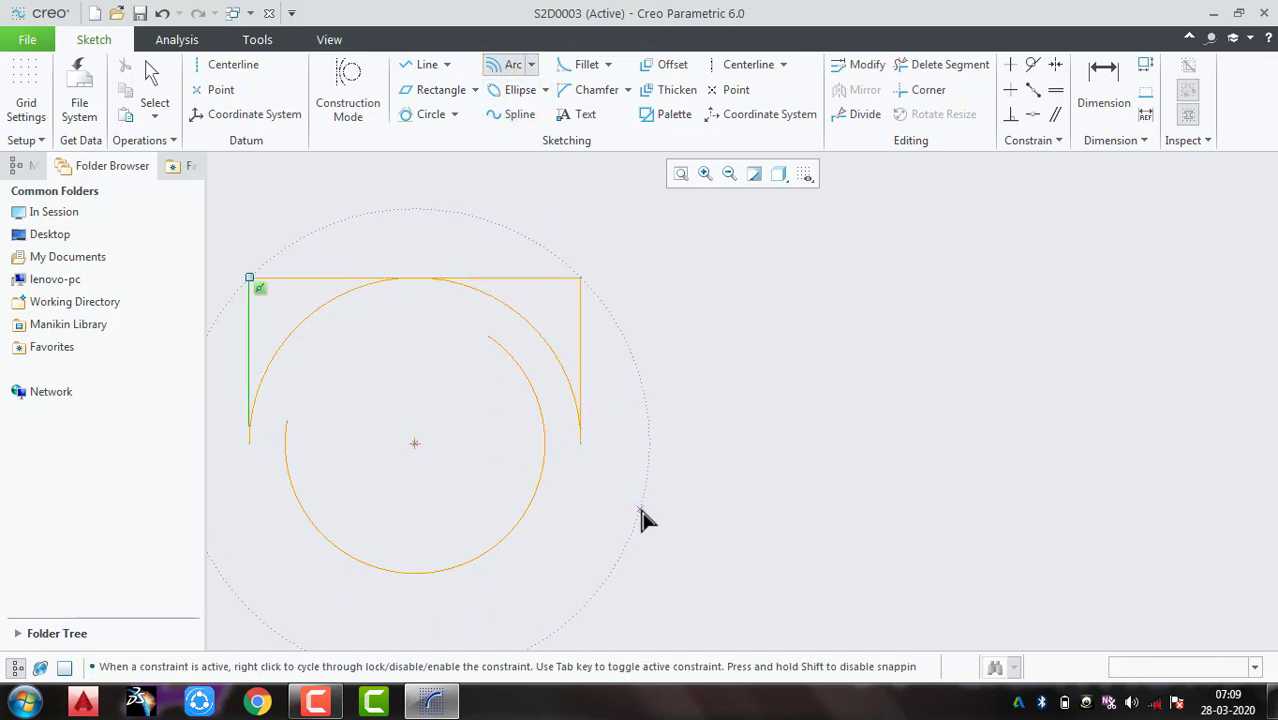
{"action": "left_click", "coordinate": [642, 381]}
{"action": "left_click", "coordinate": [650, 438]}
{"action": "middle_click", "coordinate": [404, 244]}
{"action": "left_click", "coordinate": [662, 300]}
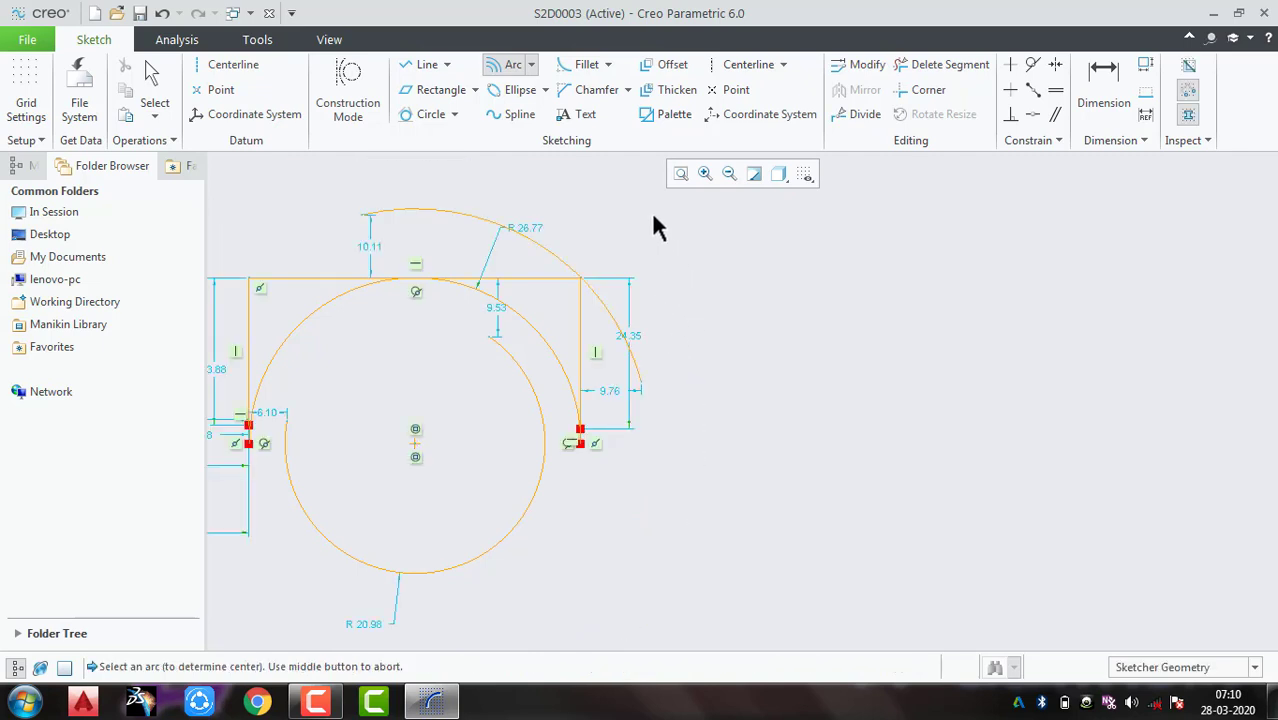
{"action": "left_click", "coordinate": [531, 64]}
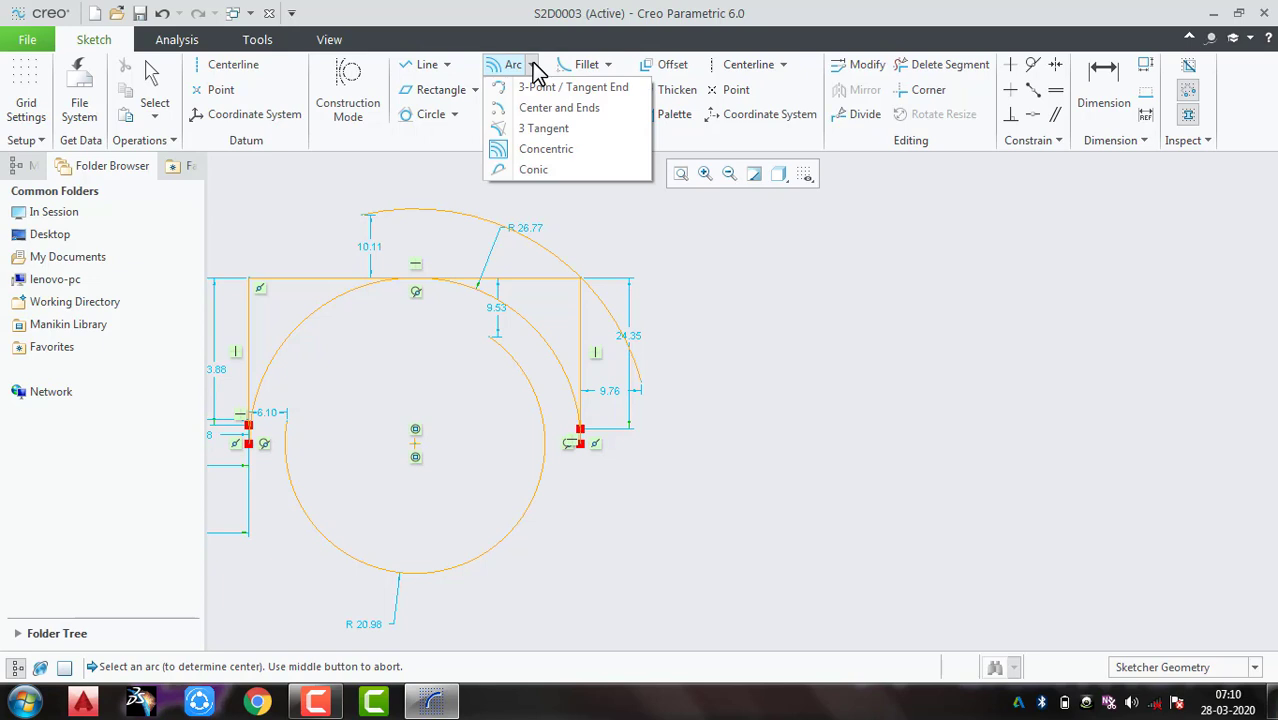
{"action": "left_click", "coordinate": [540, 170]}
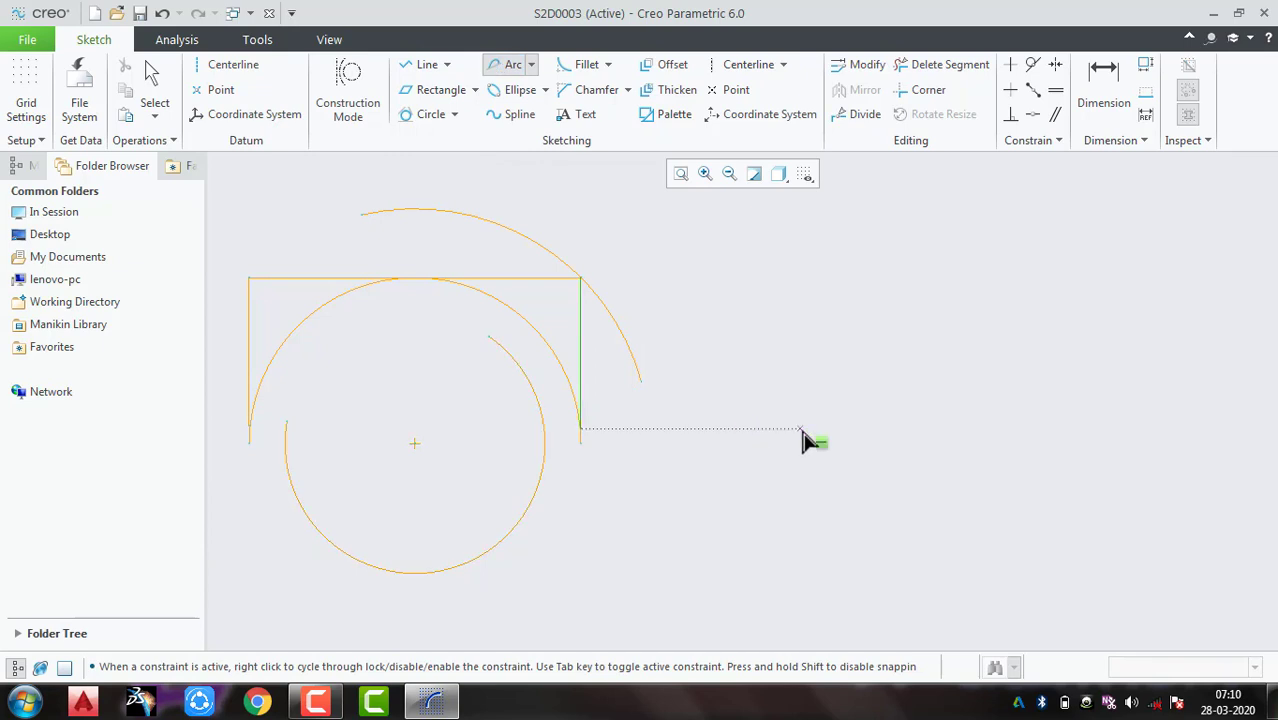
{"action": "middle_click", "coordinate": [1088, 422]}
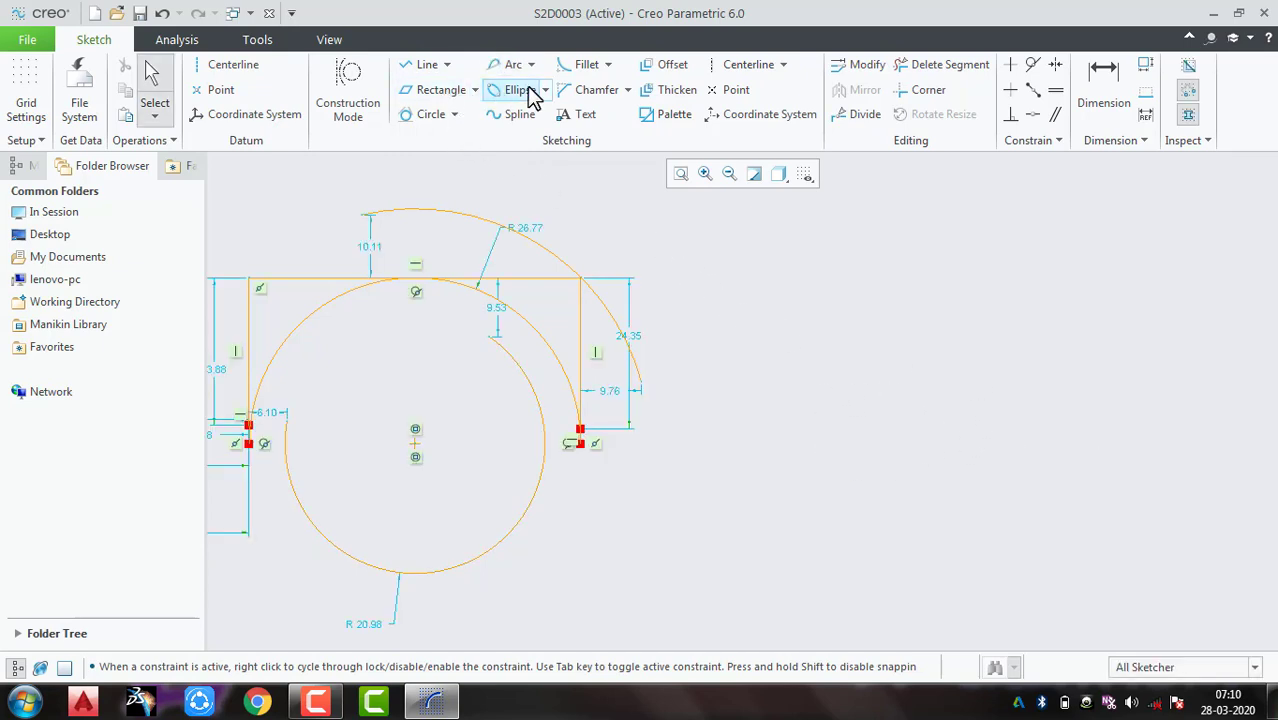
Step: Delete all sketch geometry, including the separate R 30 arc beside the main outline
{"action": "scroll", "coordinate": [694, 370], "scroll_direction": "up", "scroll_amount": 3}
{"action": "left_click_drag", "start_coordinate": [750, 265], "coordinate": [269, 564]}
{"action": "key", "text": "Delete"}
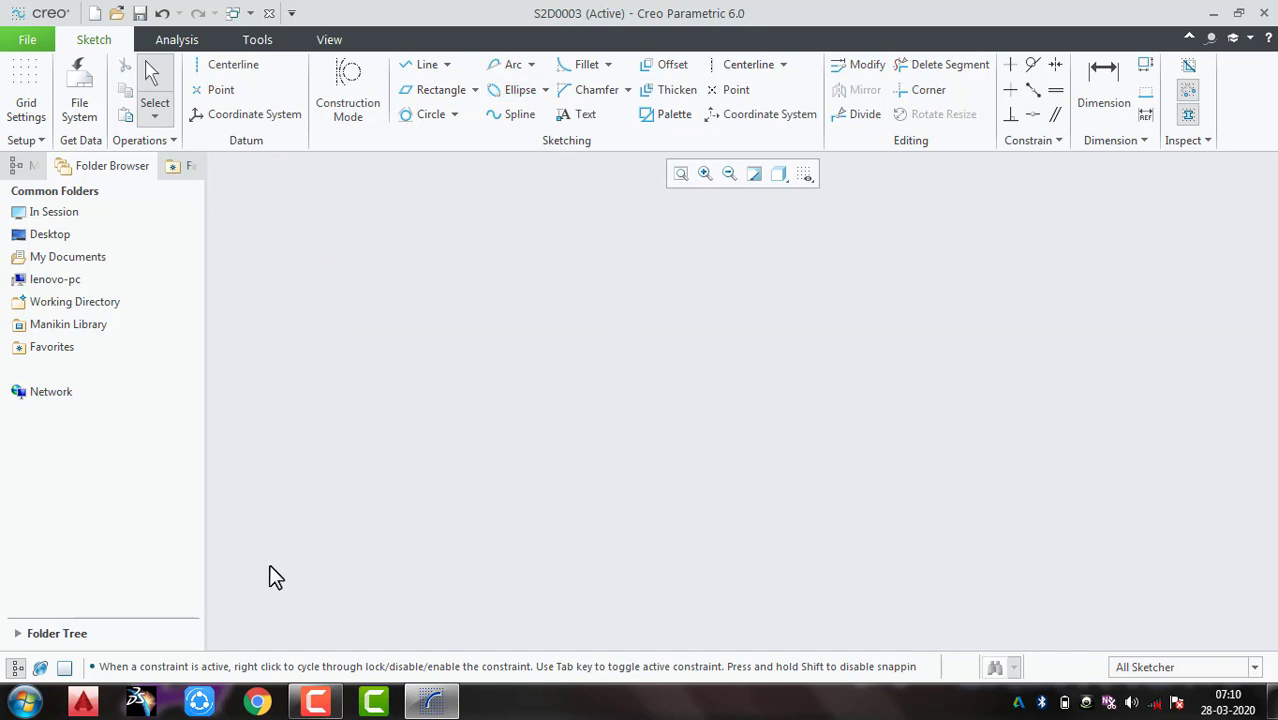
{"action": "mouse_move", "coordinate": [312, 576]}
{"action": "middle_mouse_down"}
{"action": "mouse_move", "coordinate": [513, 591]}
{"action": "mouse_move", "coordinate": [739, 557]}
{"action": "mouse_move", "coordinate": [1043, 550]}
{"action": "middle_mouse_up"}
{"action": "left_click_drag", "start_coordinate": [931, 265], "coordinate": [456, 534]}
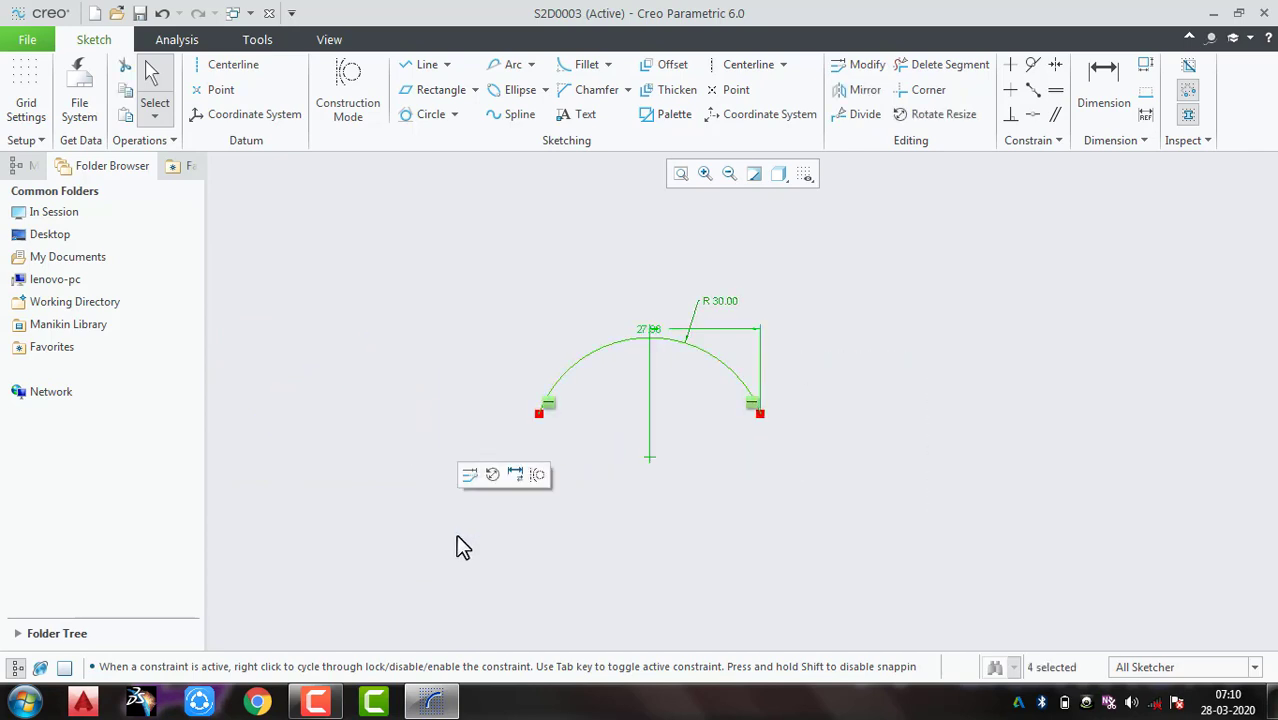
{"action": "key", "text": "Delete"}
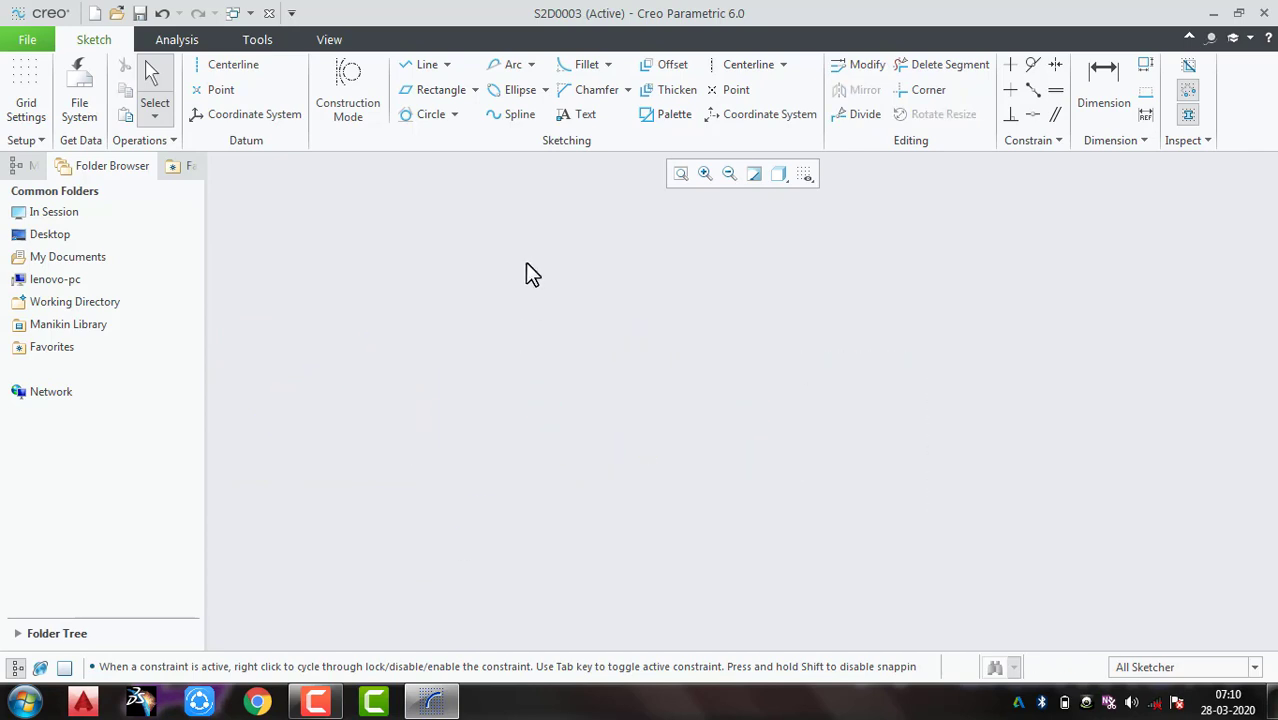
Step: Sketch a conic arc with horizontally aligned endpoints about 89 apart and its peak leaning to the right, and delete it with its centerline
{"action": "left_click", "coordinate": [531, 63]}
{"action": "left_click", "coordinate": [539, 166]}
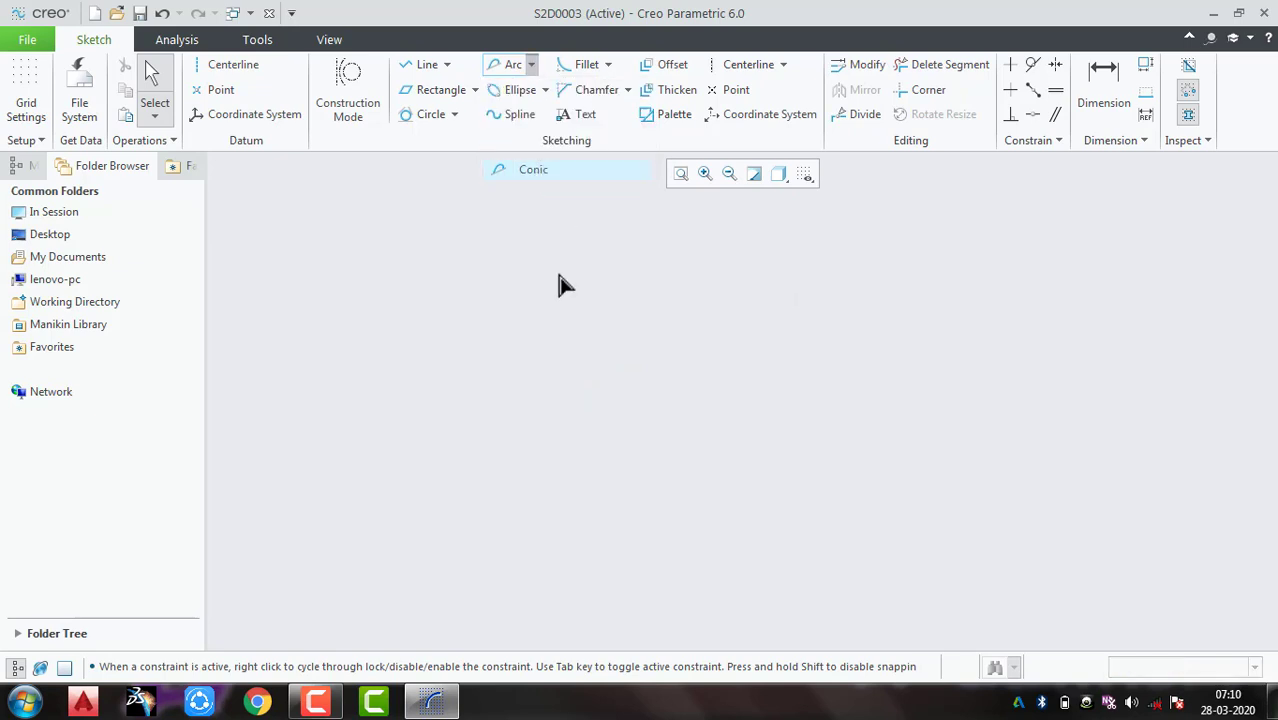
{"action": "left_click", "coordinate": [506, 424]}
{"action": "left_click", "coordinate": [856, 424]}
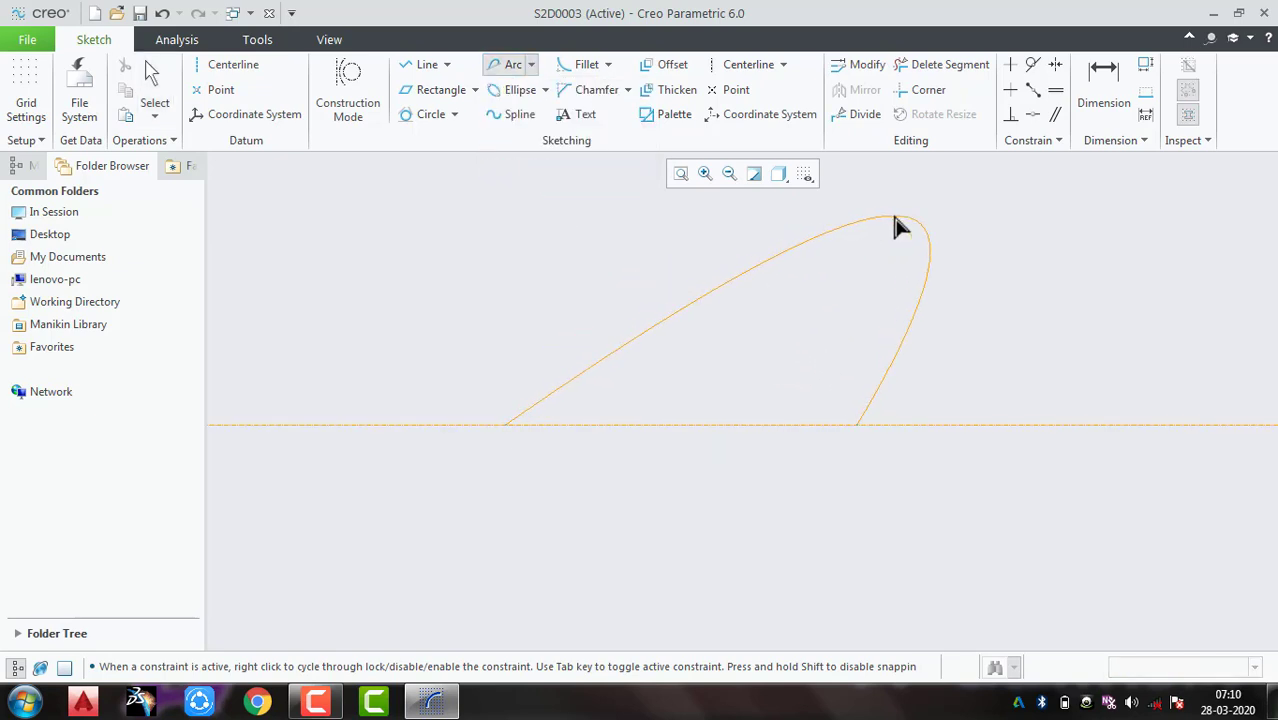
{"action": "left_click", "coordinate": [895, 219]}
{"action": "middle_click", "coordinate": [663, 320]}
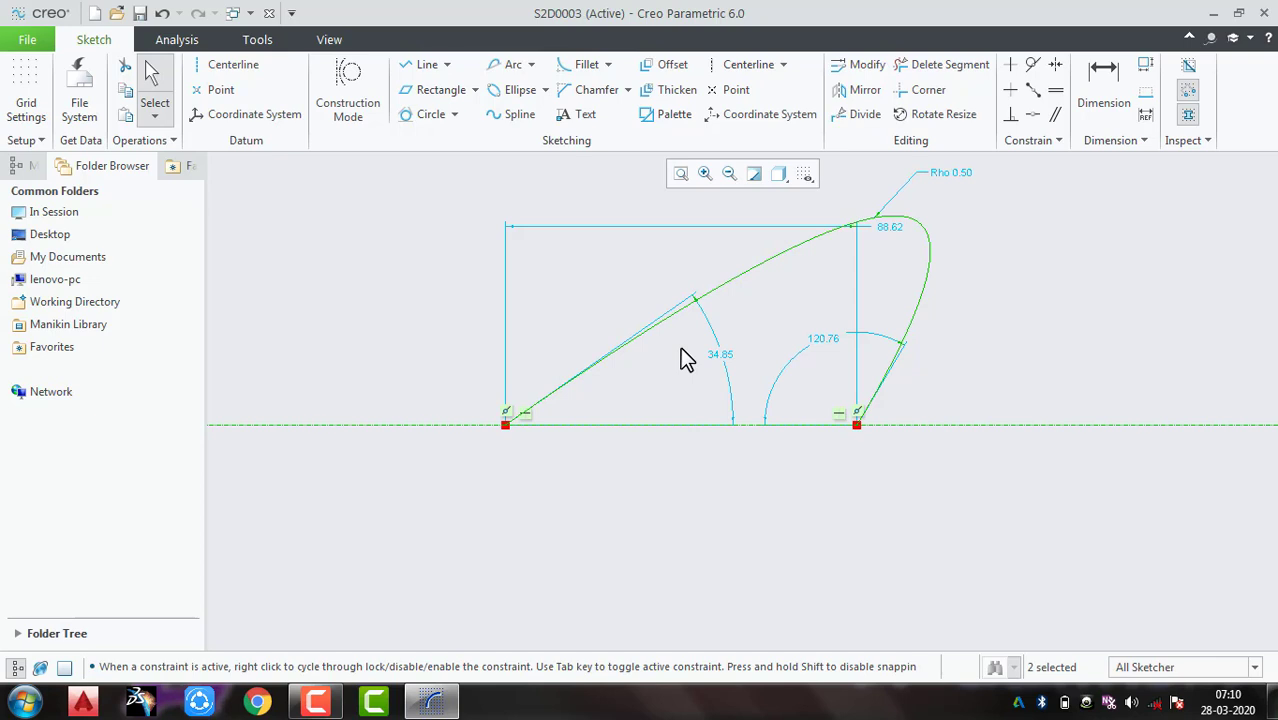
{"action": "left_click", "coordinate": [688, 362]}
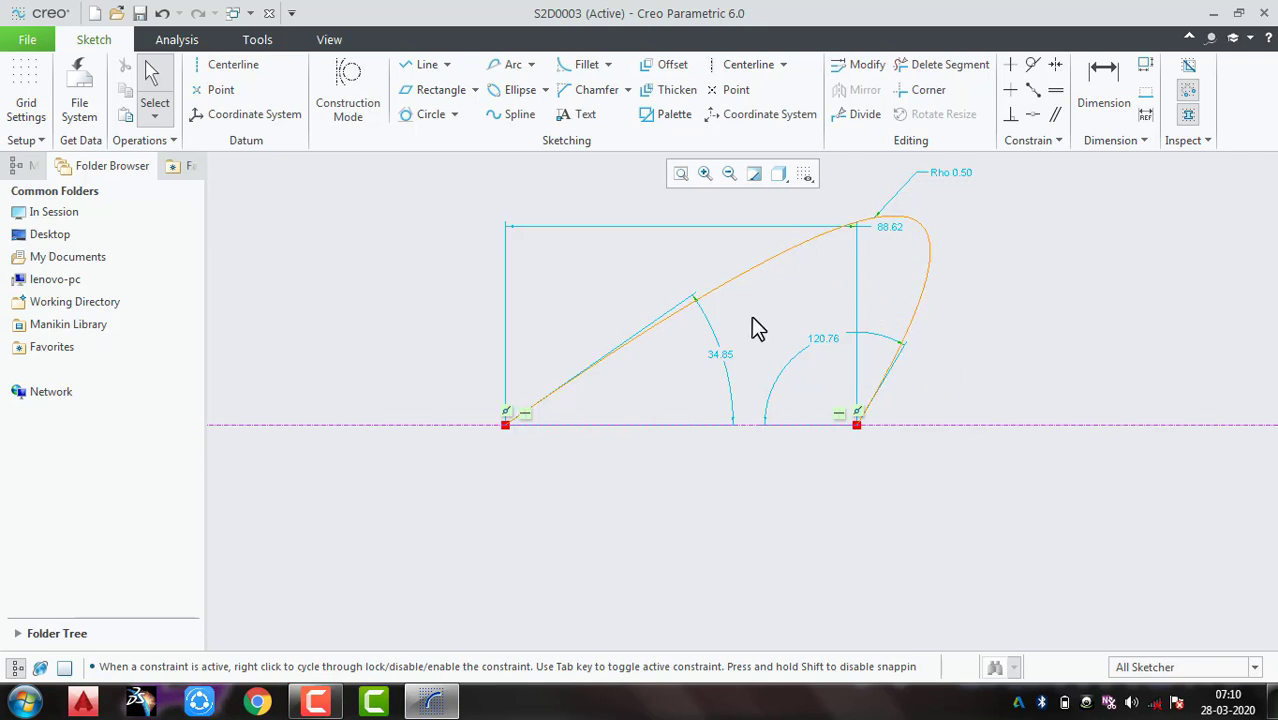
{"action": "key", "text": "ctrl+a"}
{"action": "key", "text": "Delete"}
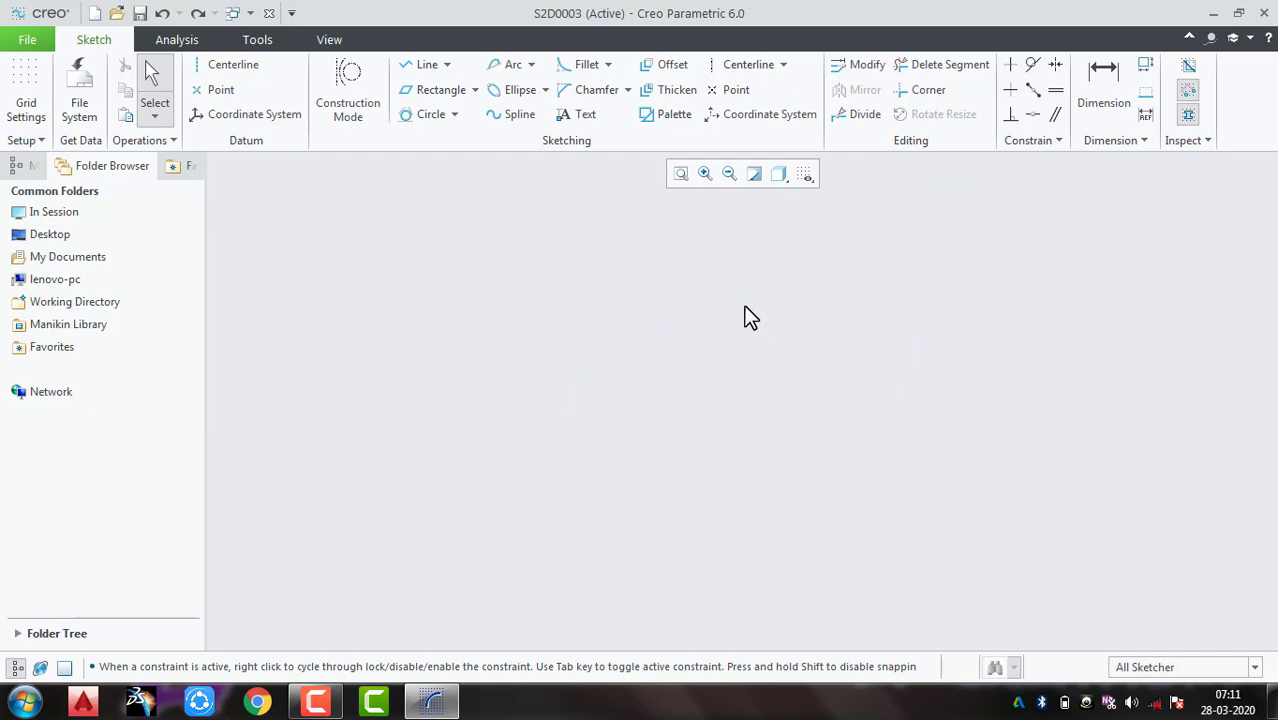
Step: Sketch a horizontal ellipse by its axis ends, about 127 wide and 53 high, and delete it
{"action": "left_click", "coordinate": [533, 66]}
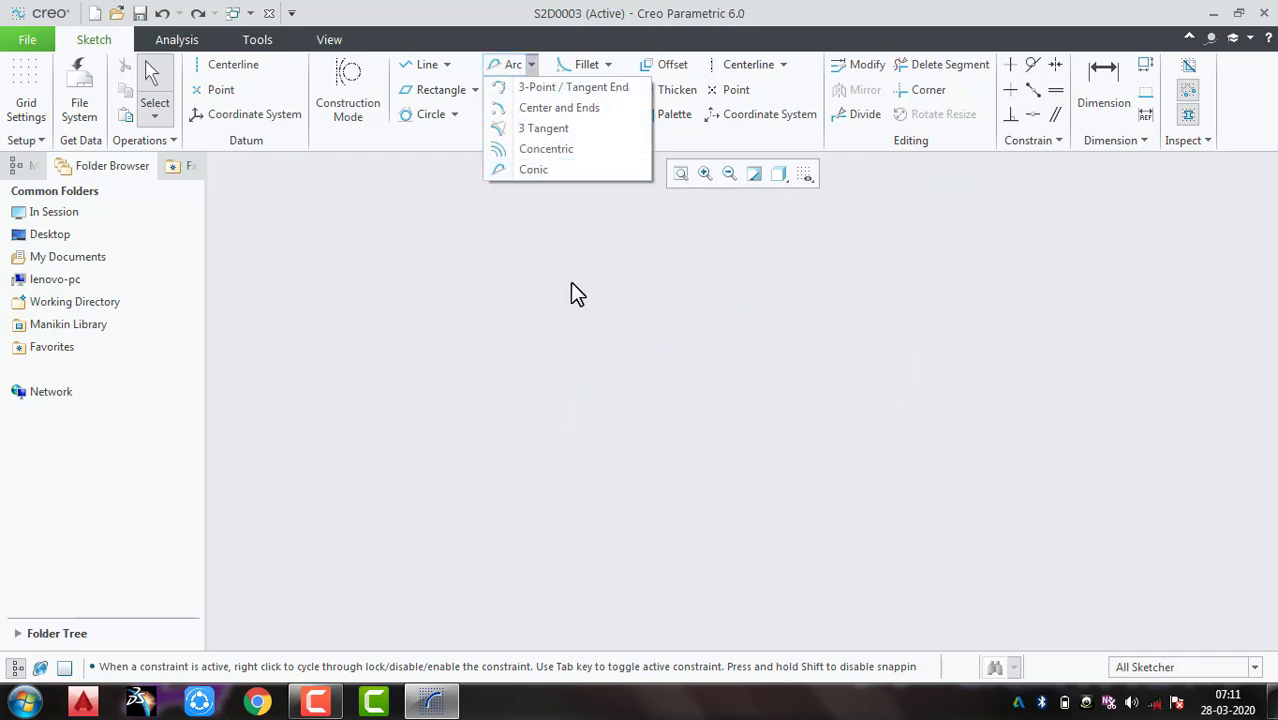
{"action": "left_click", "coordinate": [570, 285]}
{"action": "left_click", "coordinate": [545, 90]}
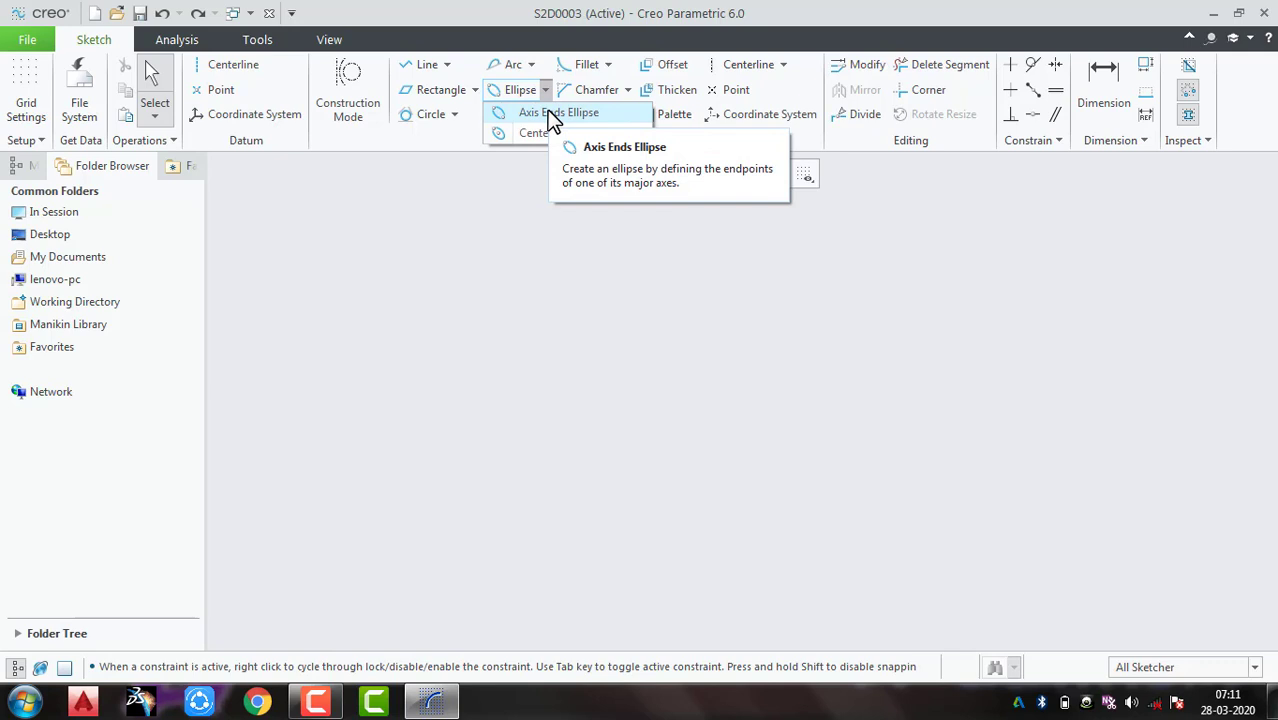
{"action": "left_click", "coordinate": [553, 113]}
{"action": "left_click", "coordinate": [488, 387]}
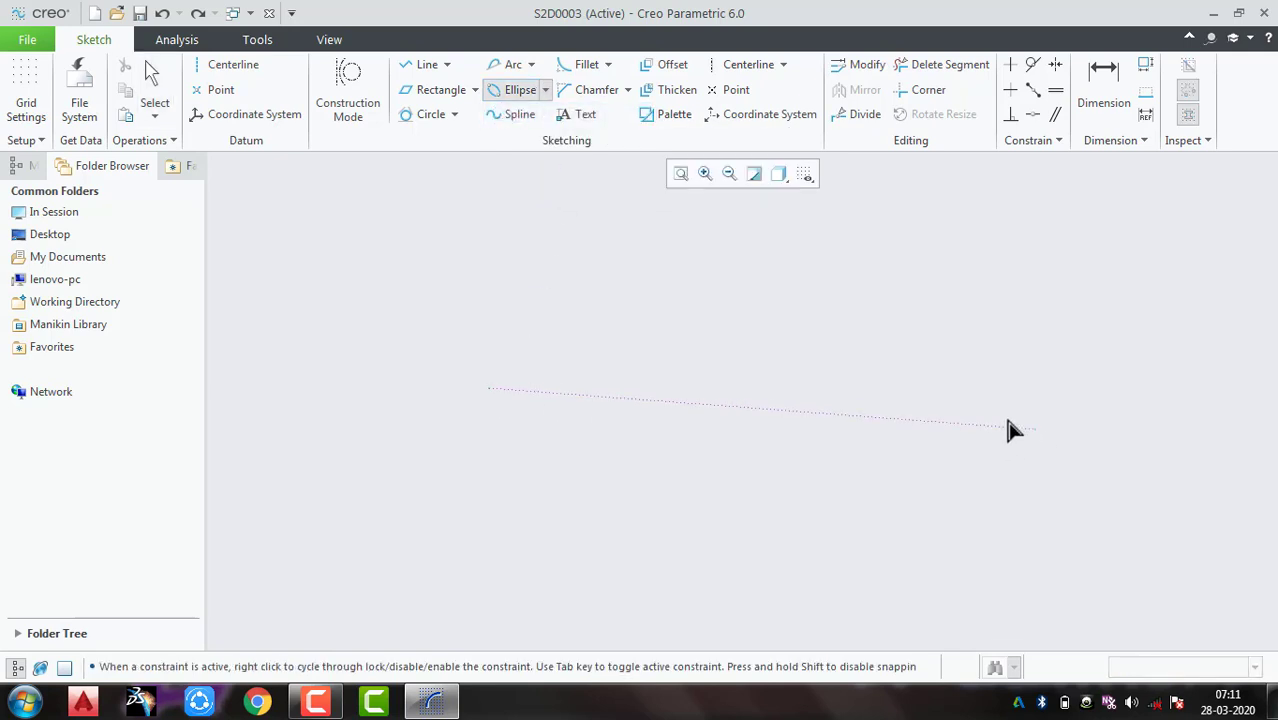
{"action": "left_click", "coordinate": [993, 387]}
{"action": "left_click", "coordinate": [791, 283]}
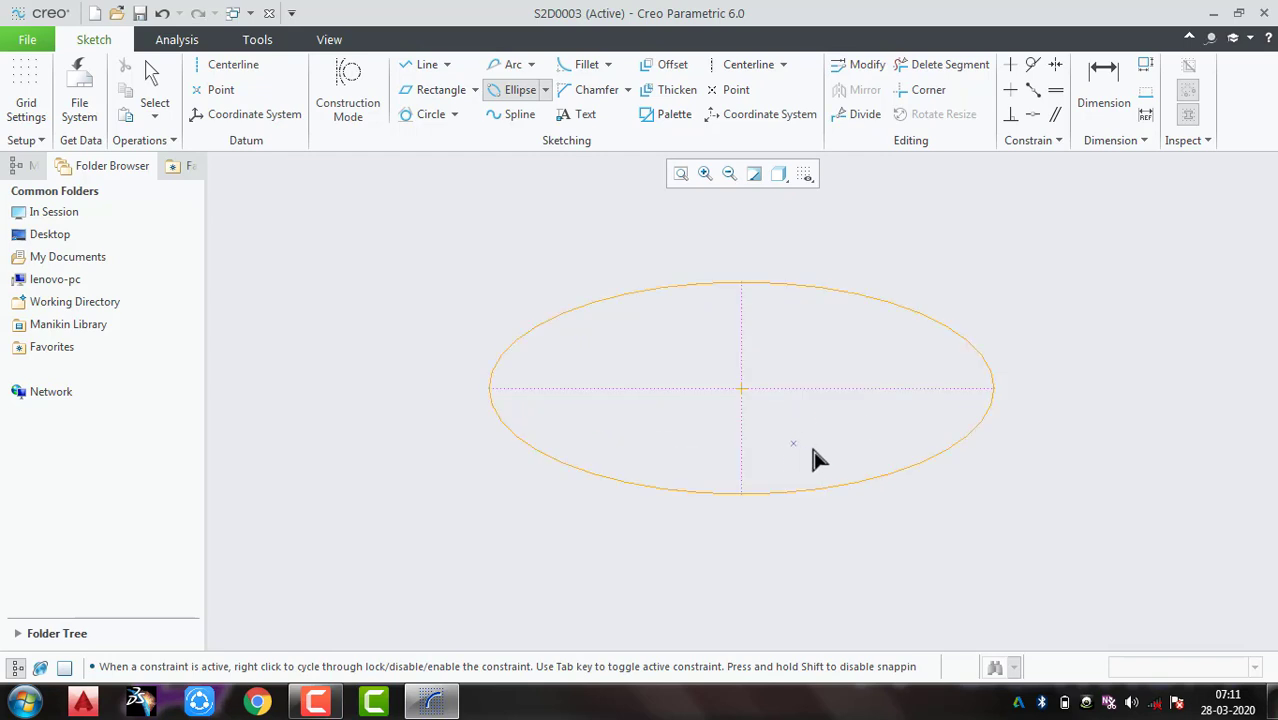
{"action": "middle_click", "coordinate": [1035, 403]}
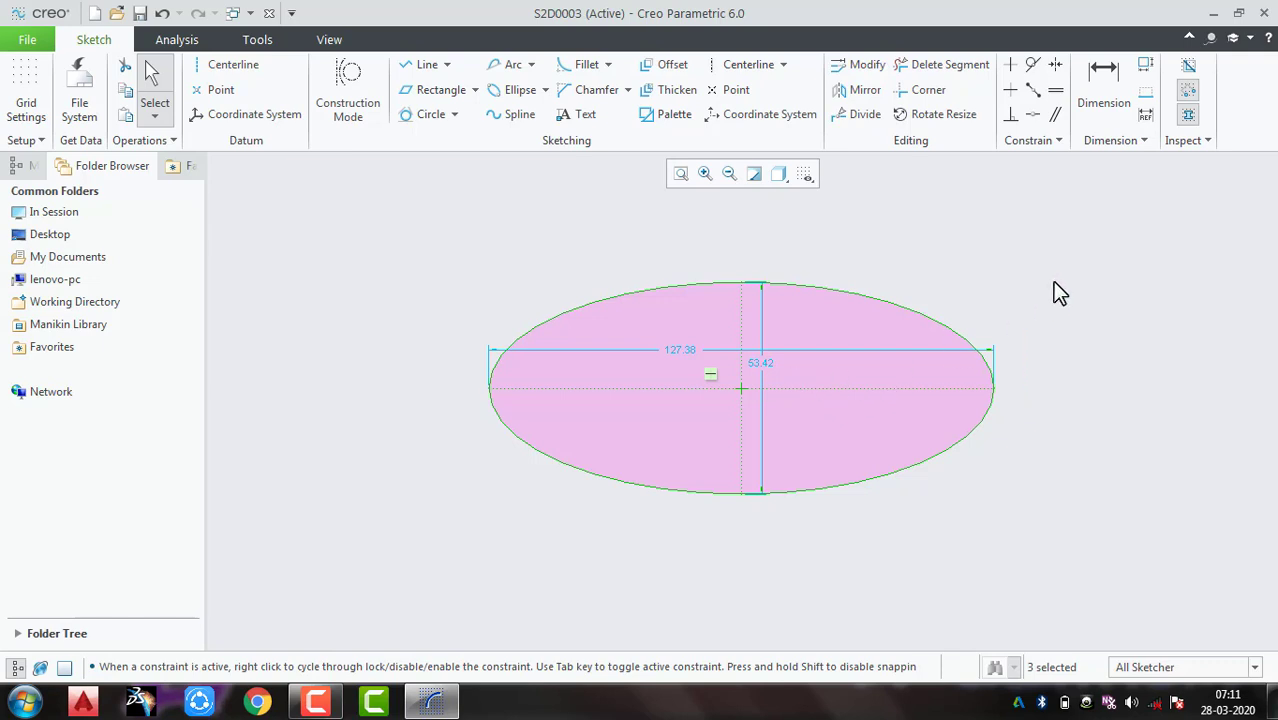
{"action": "key", "text": "Delete"}
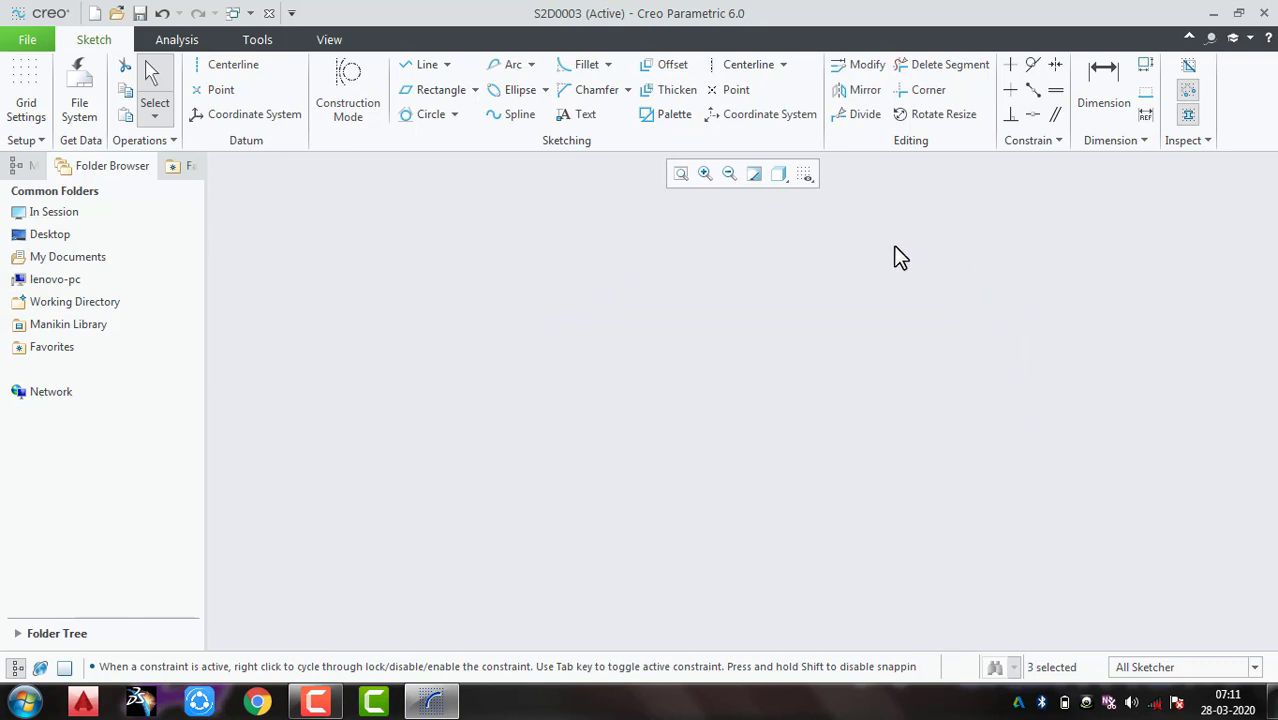
Step: Sketch a nearly horizontal ellipse by center and axis, with a major radius of about 50 and a height of about 27, and delete it
{"action": "left_click", "coordinate": [545, 90]}
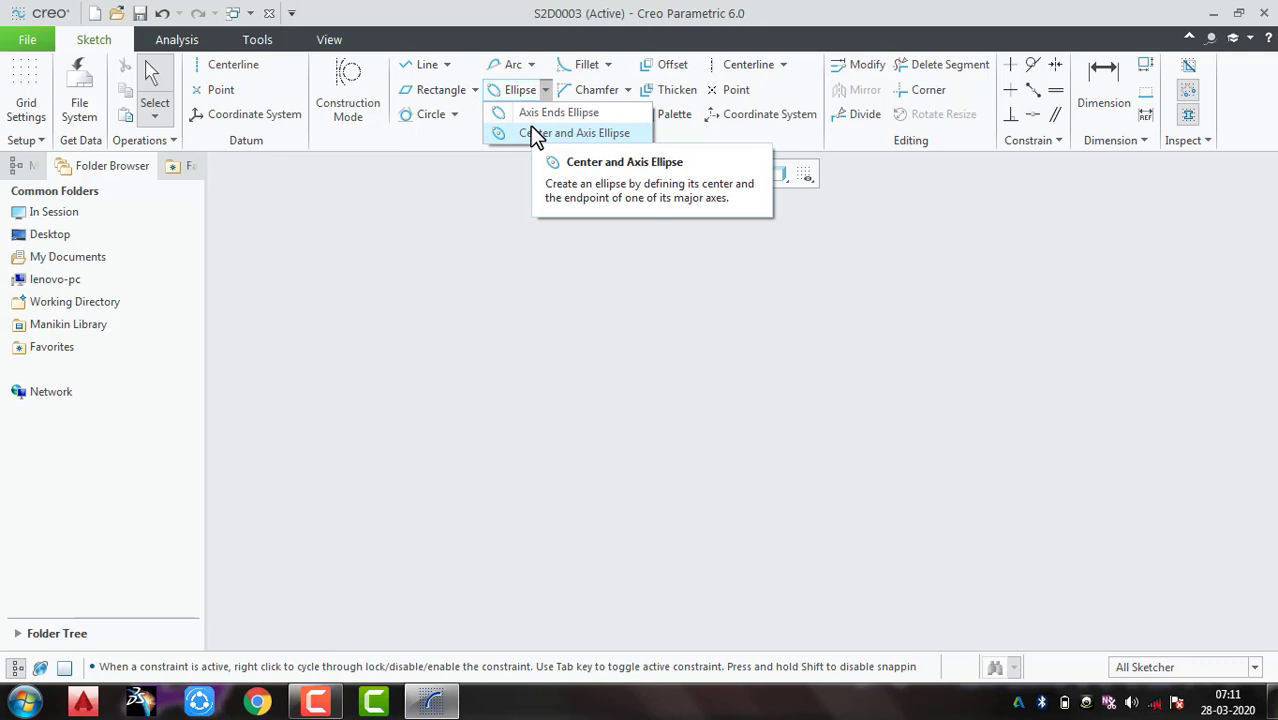
{"action": "left_click", "coordinate": [560, 133]}
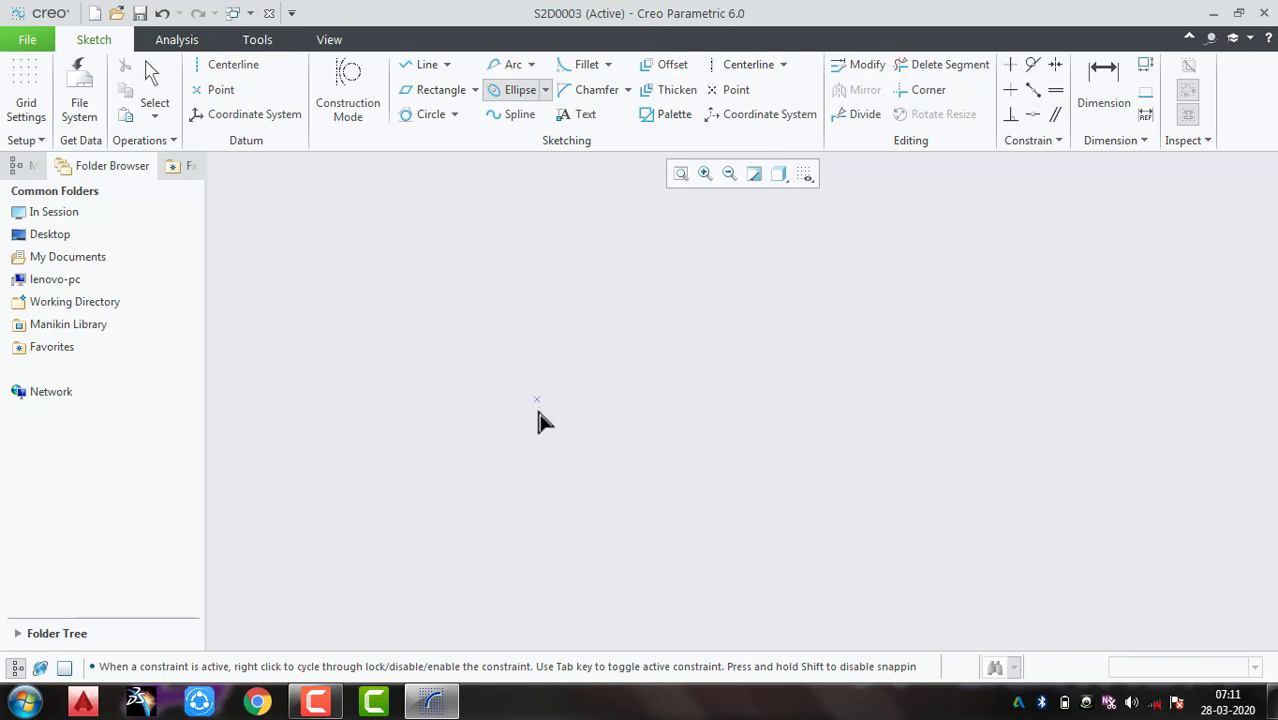
{"action": "left_click", "coordinate": [685, 383]}
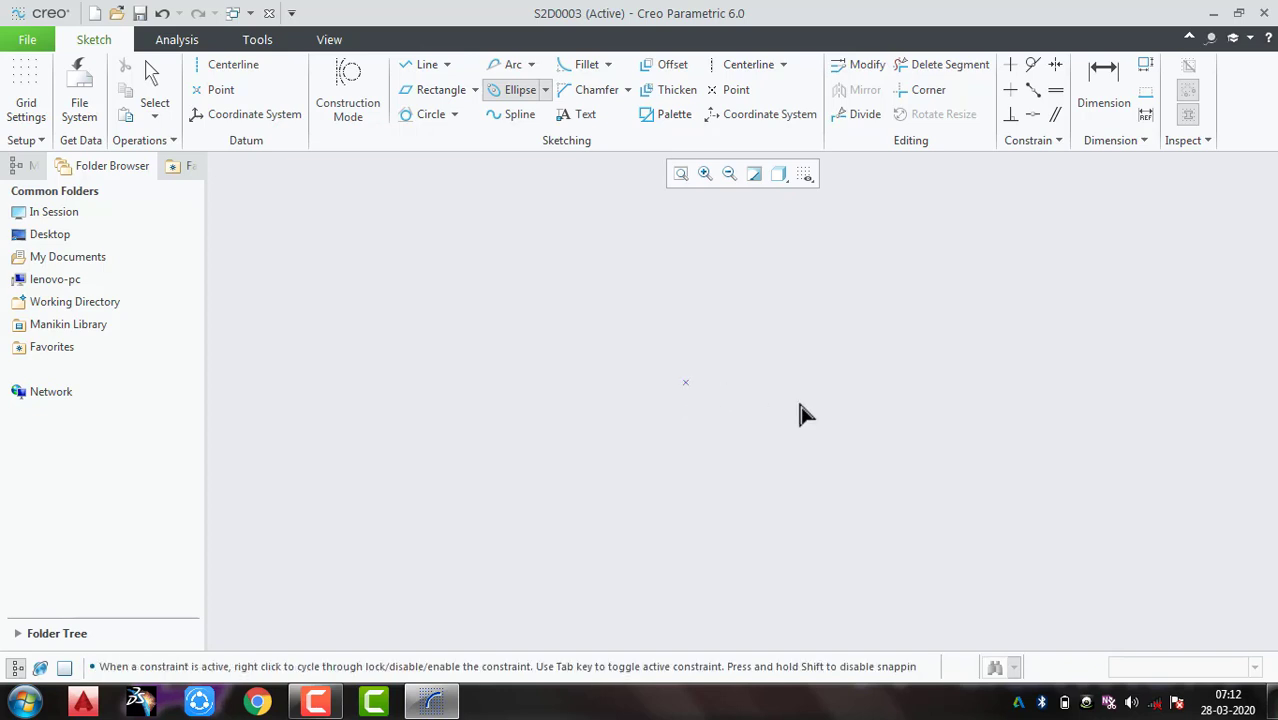
{"action": "left_click", "coordinate": [881, 390]}
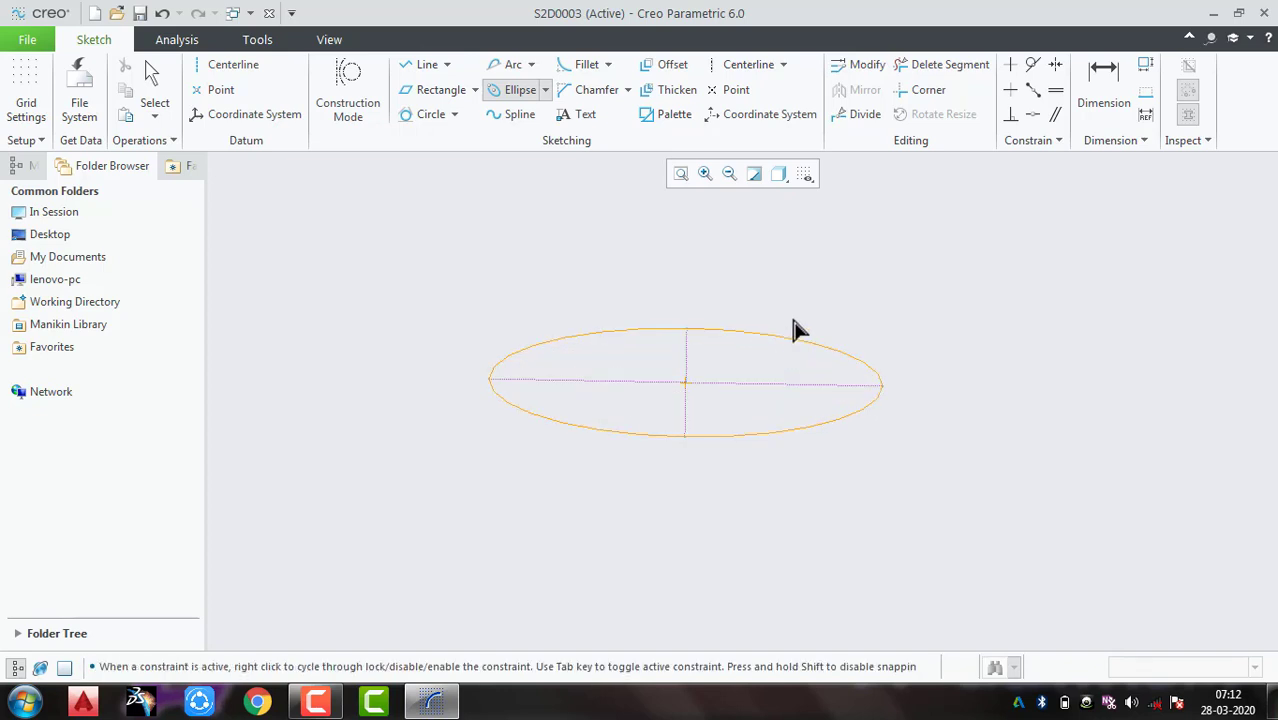
{"action": "left_click", "coordinate": [795, 330]}
{"action": "middle_click", "coordinate": [845, 304]}
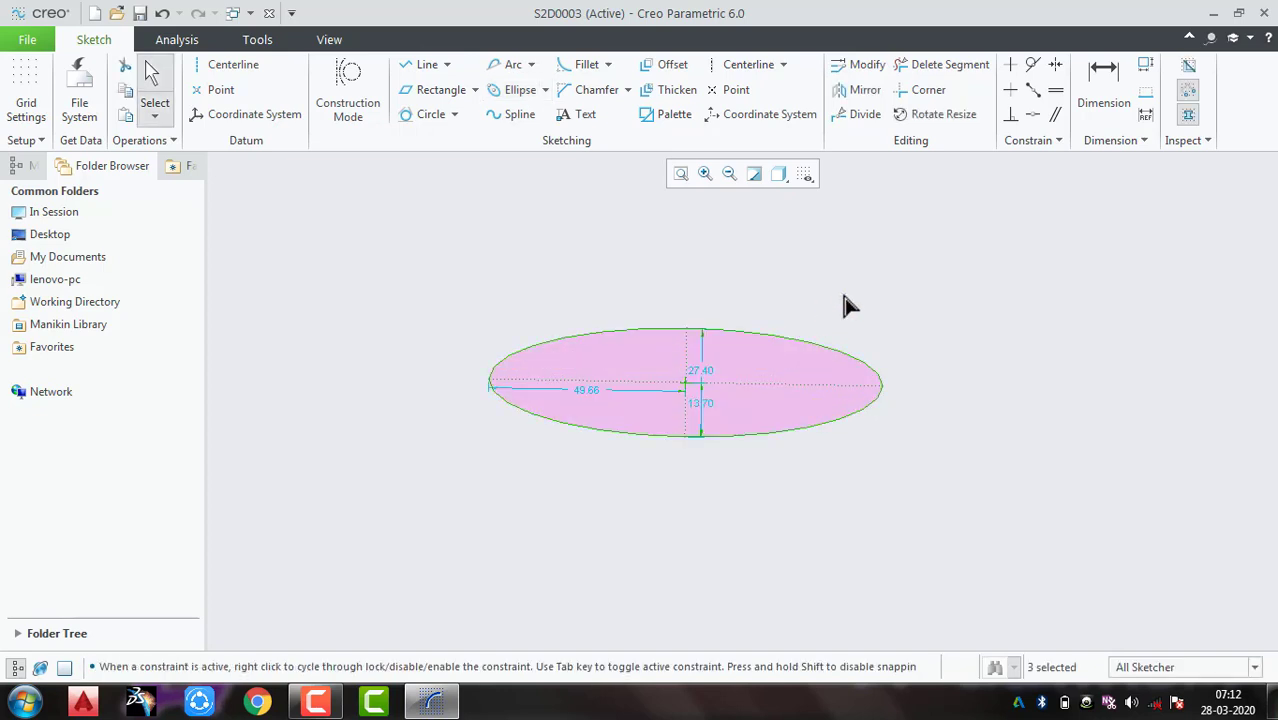
{"action": "key", "text": "Delete"}
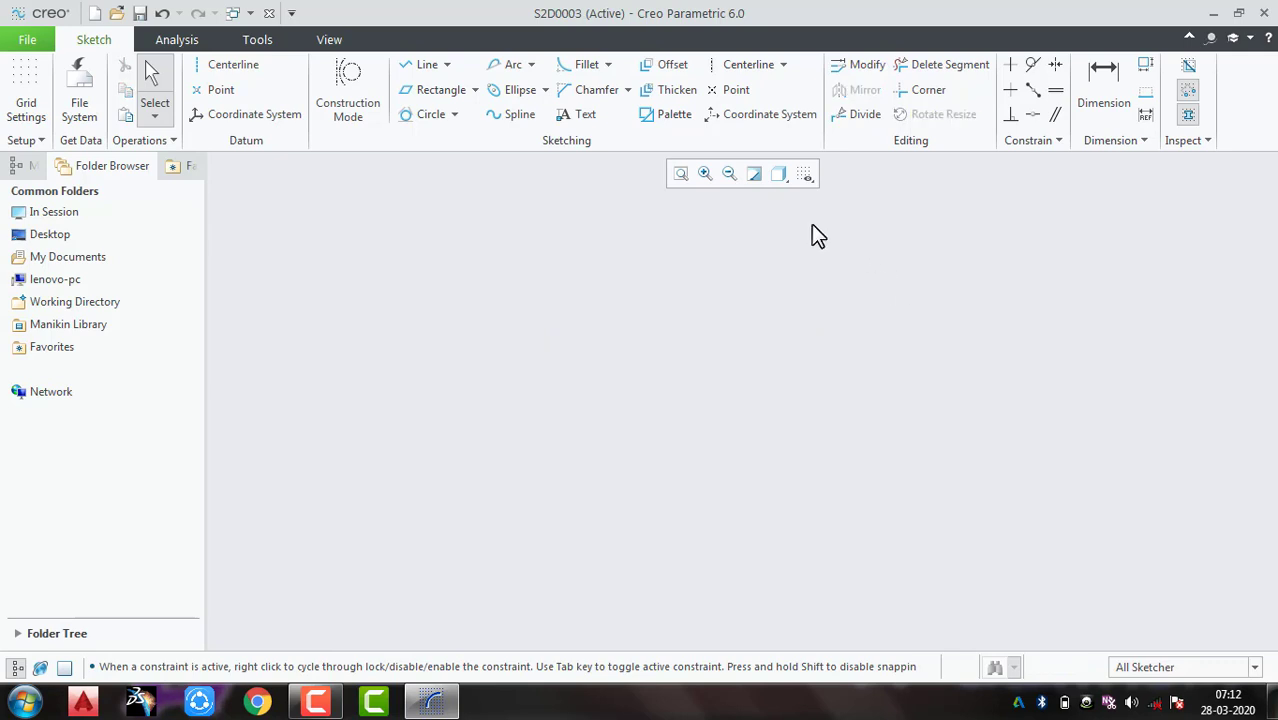
Step: Sketch a wave-shaped open spline through six points, alternating low and high from left to right
{"action": "left_click", "coordinate": [520, 116]}
{"action": "left_click", "coordinate": [438, 465]}
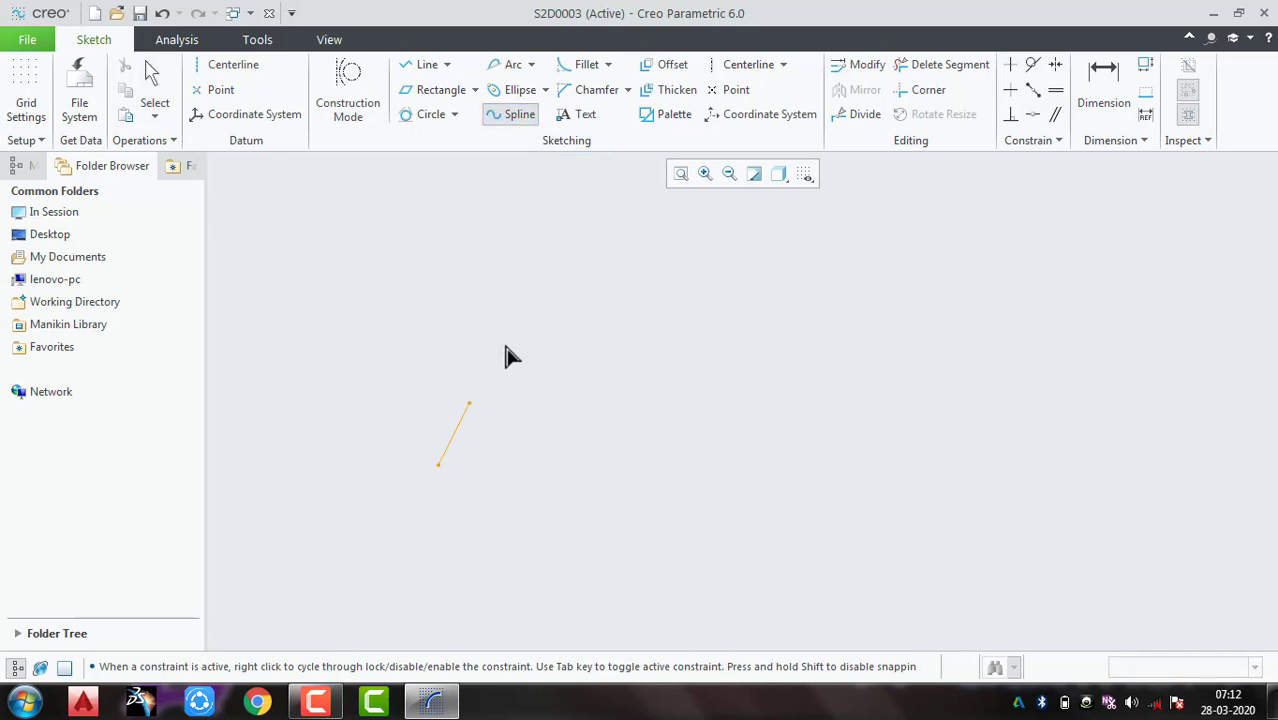
{"action": "left_click", "coordinate": [531, 309]}
{"action": "left_click", "coordinate": [665, 437]}
{"action": "left_click", "coordinate": [756, 311]}
{"action": "left_click", "coordinate": [898, 414]}
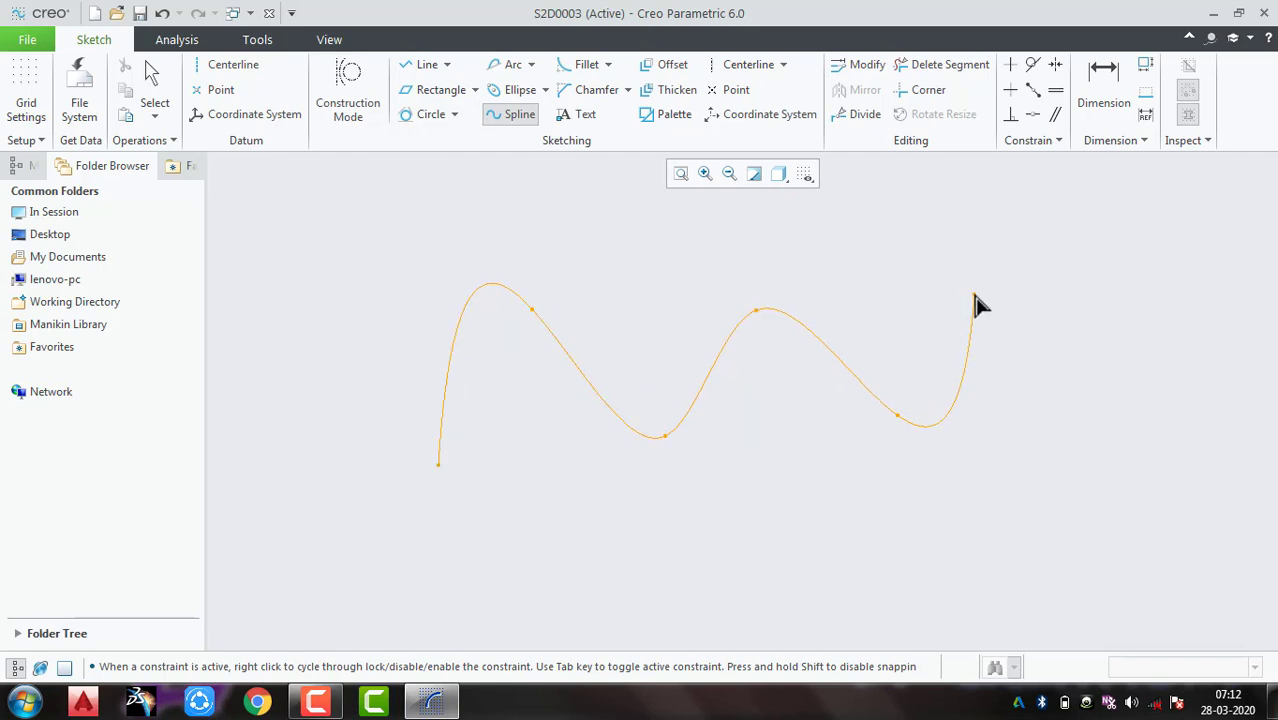
{"action": "left_click", "coordinate": [974, 294]}
{"action": "middle_click", "coordinate": [1063, 397]}
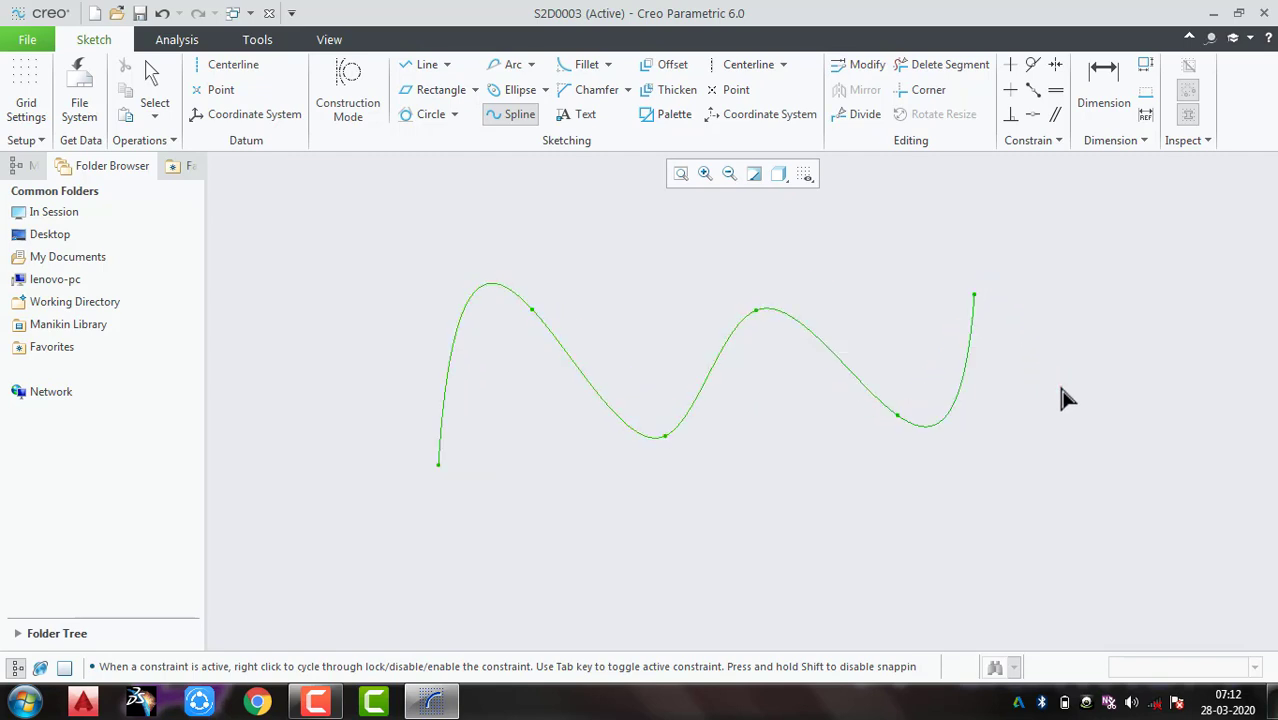
{"action": "middle_click", "coordinate": [888, 430]}
Step: Reshape the spline by lowering its fifth point and pulling its right endpoint outward to span about 166 by 51
{"action": "left_click_drag", "start_coordinate": [901, 384], "coordinate": [868, 456]}
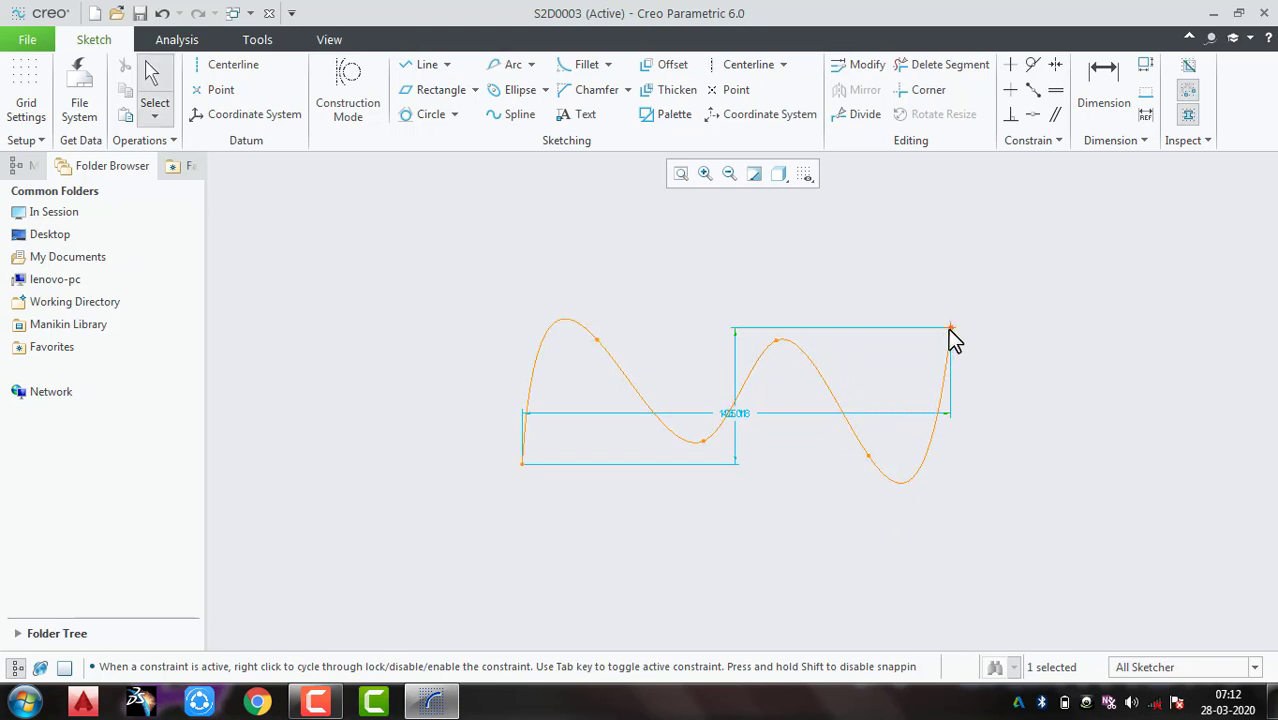
{"action": "left_click_drag", "start_coordinate": [946, 335], "coordinate": [1048, 304]}
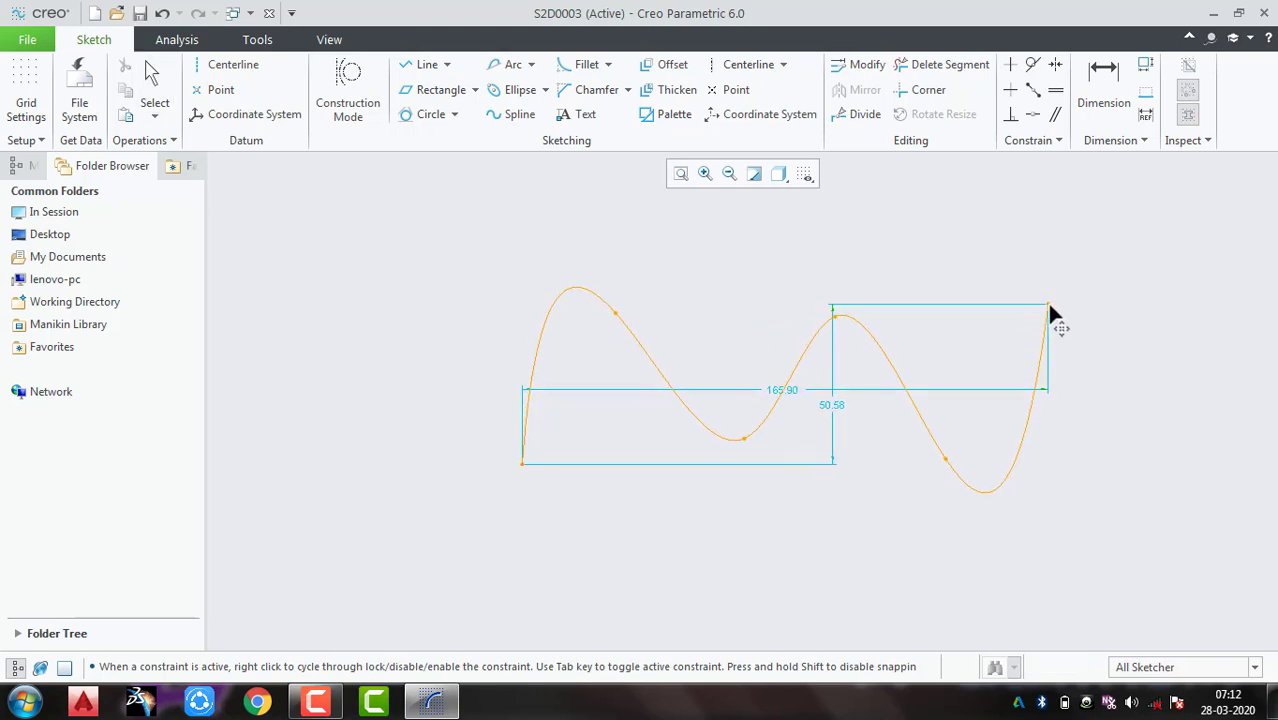
Step: Select the whole wave-shaped spline with its dimensions and delete it to clear the sketch
{"action": "left_click_drag", "start_coordinate": [1121, 258], "coordinate": [405, 578]}
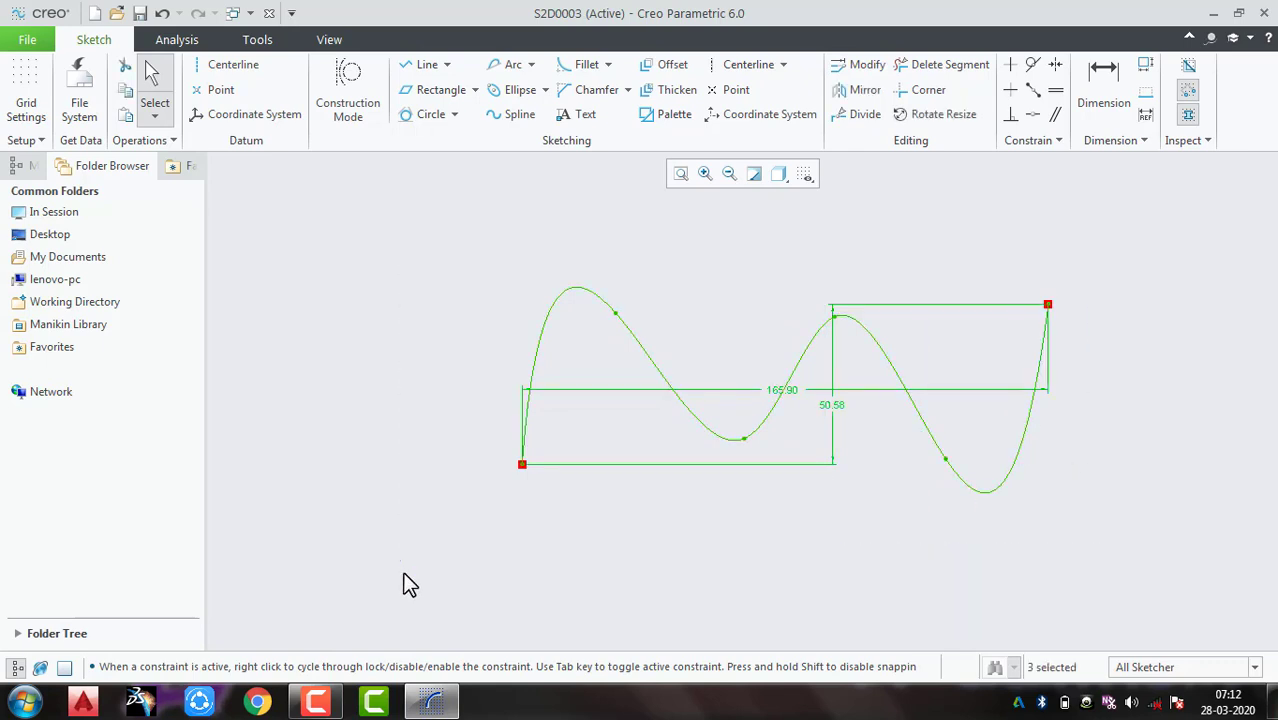
{"action": "key", "text": "Delete"}
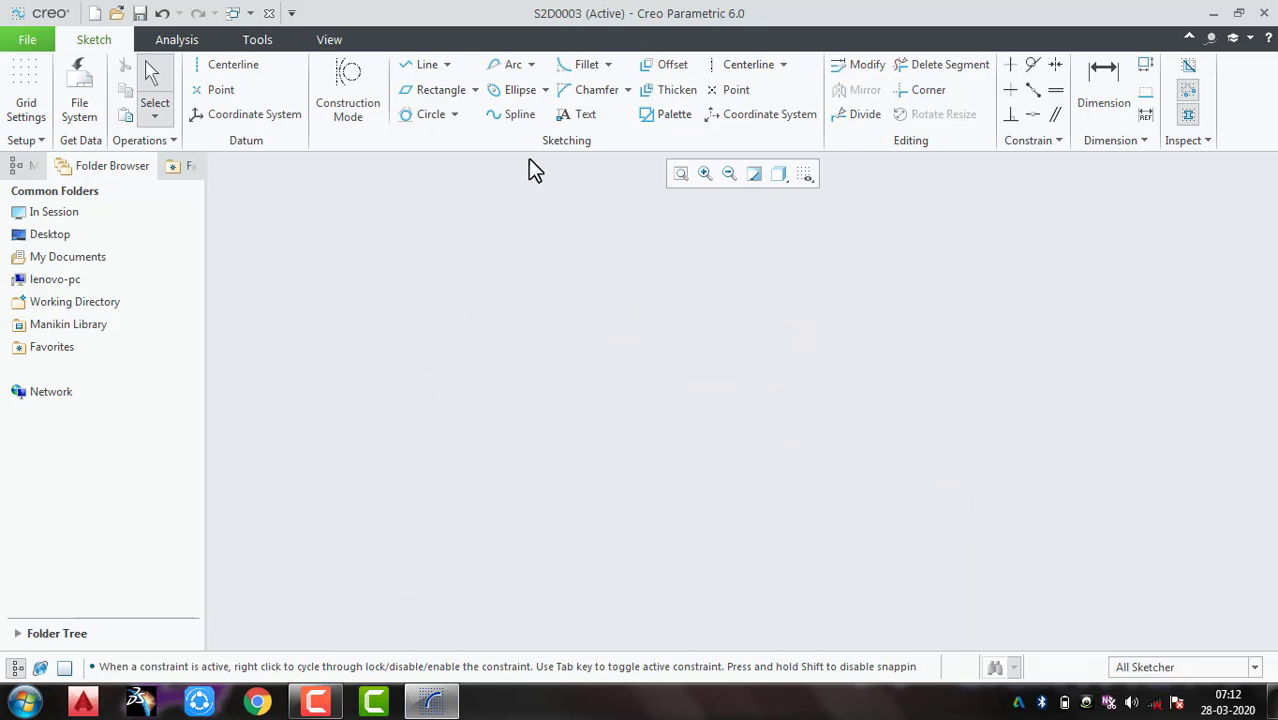
{"action": "left_click", "coordinate": [608, 65]}
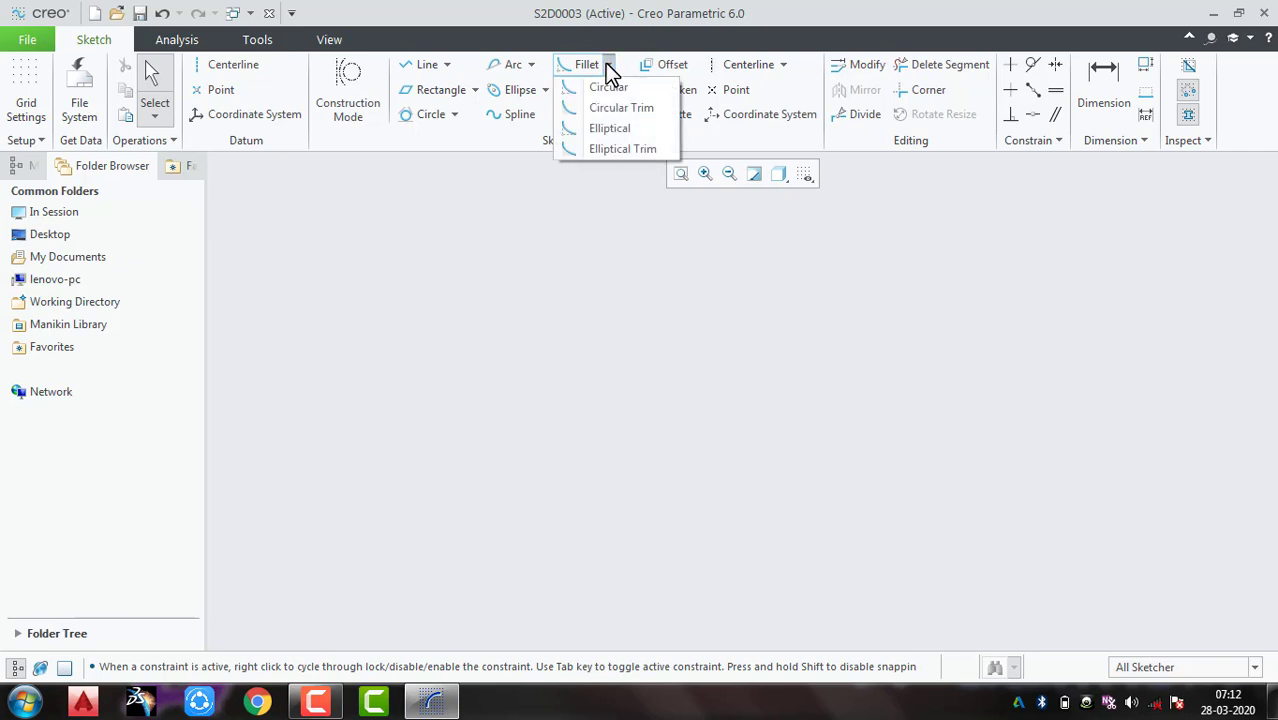
{"action": "left_click", "coordinate": [675, 300]}
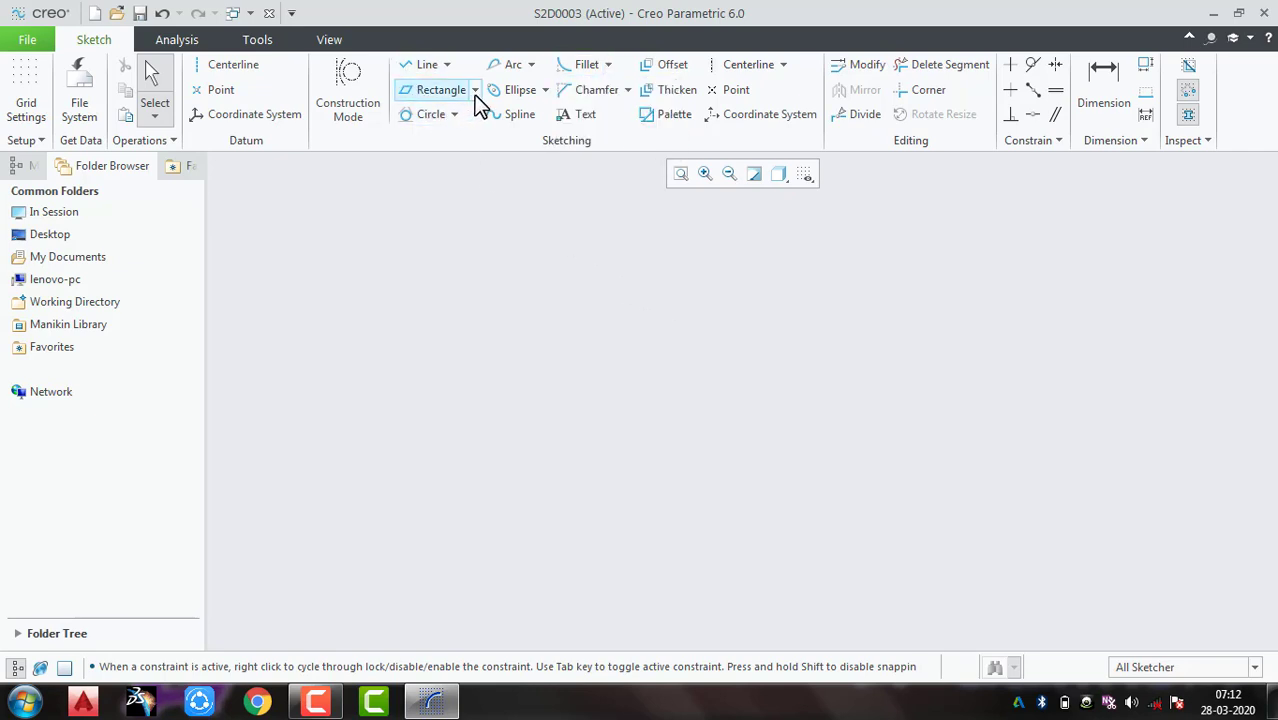
Step: Sketch a corner rectangle about 100 wide and 51 high
{"action": "left_click", "coordinate": [475, 91]}
{"action": "left_click", "coordinate": [462, 114]}
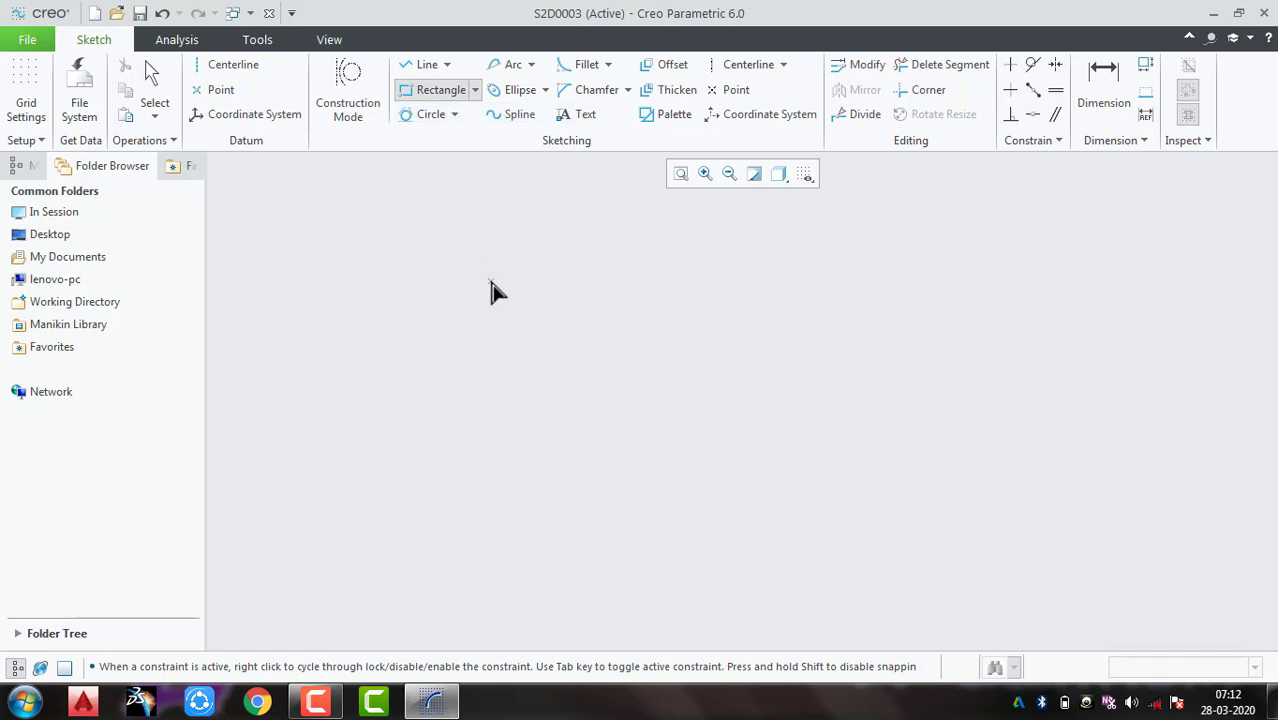
{"action": "left_click", "coordinate": [490, 282]}
{"action": "left_click", "coordinate": [808, 441]}
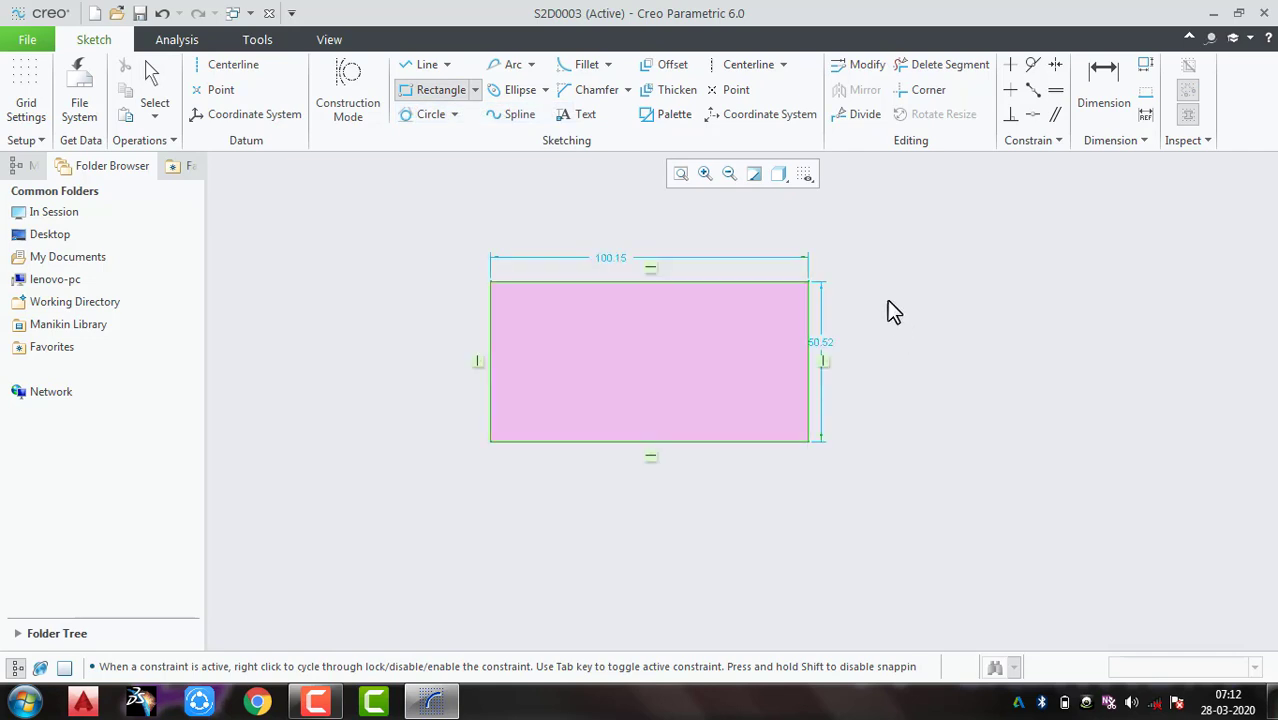
{"action": "middle_click", "coordinate": [888, 303]}
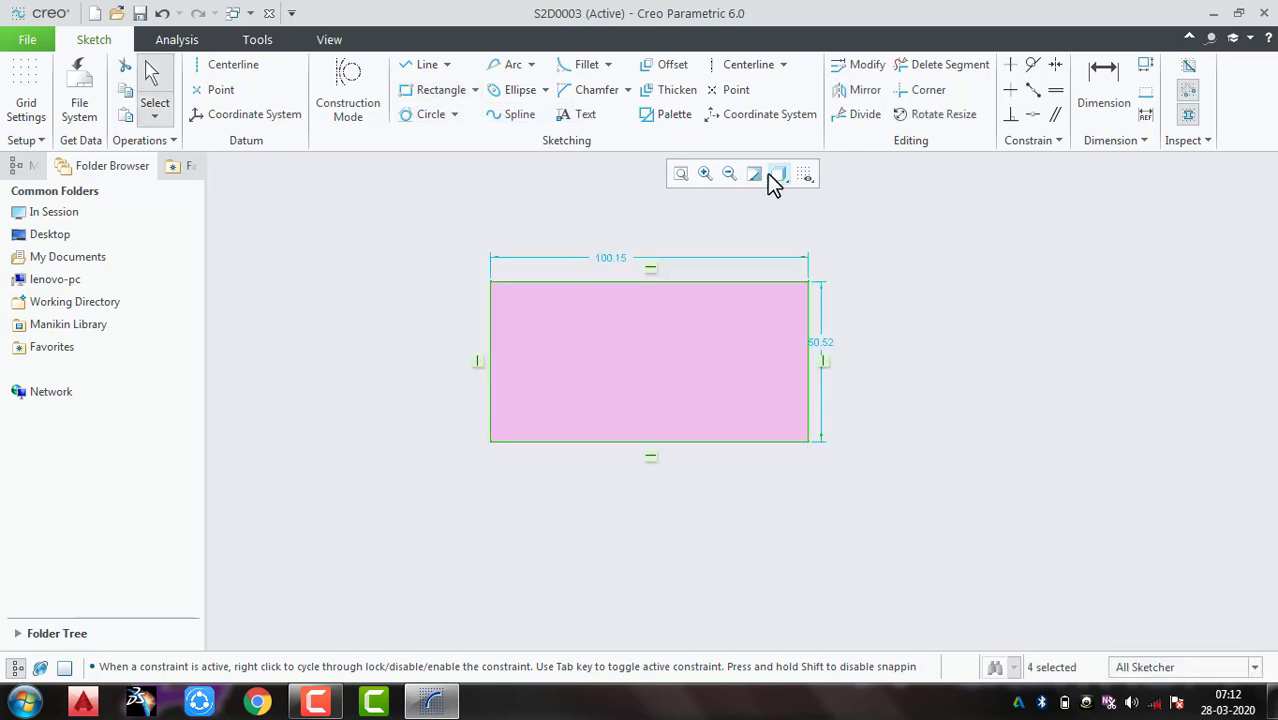
Step: Add a Circular fillet of about 4.7 radius with construction lines at the rectangle's upper-left corner
{"action": "left_click", "coordinate": [608, 65]}
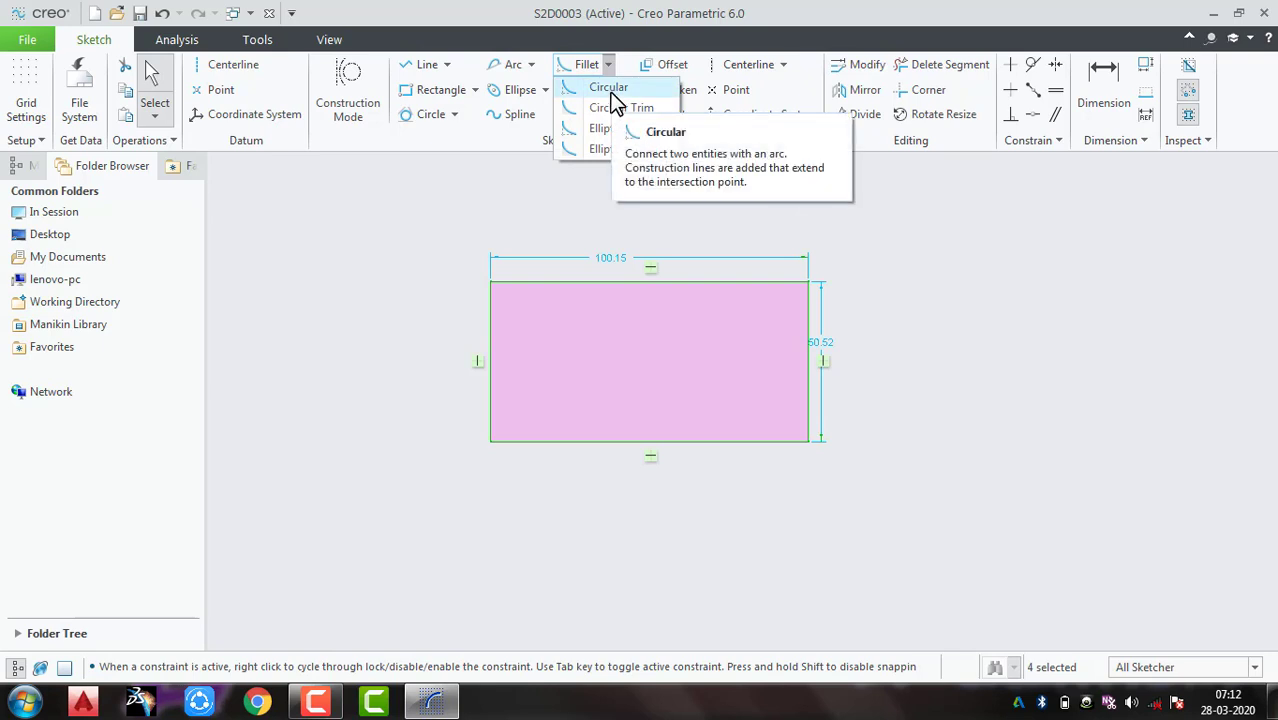
{"action": "left_click", "coordinate": [611, 95]}
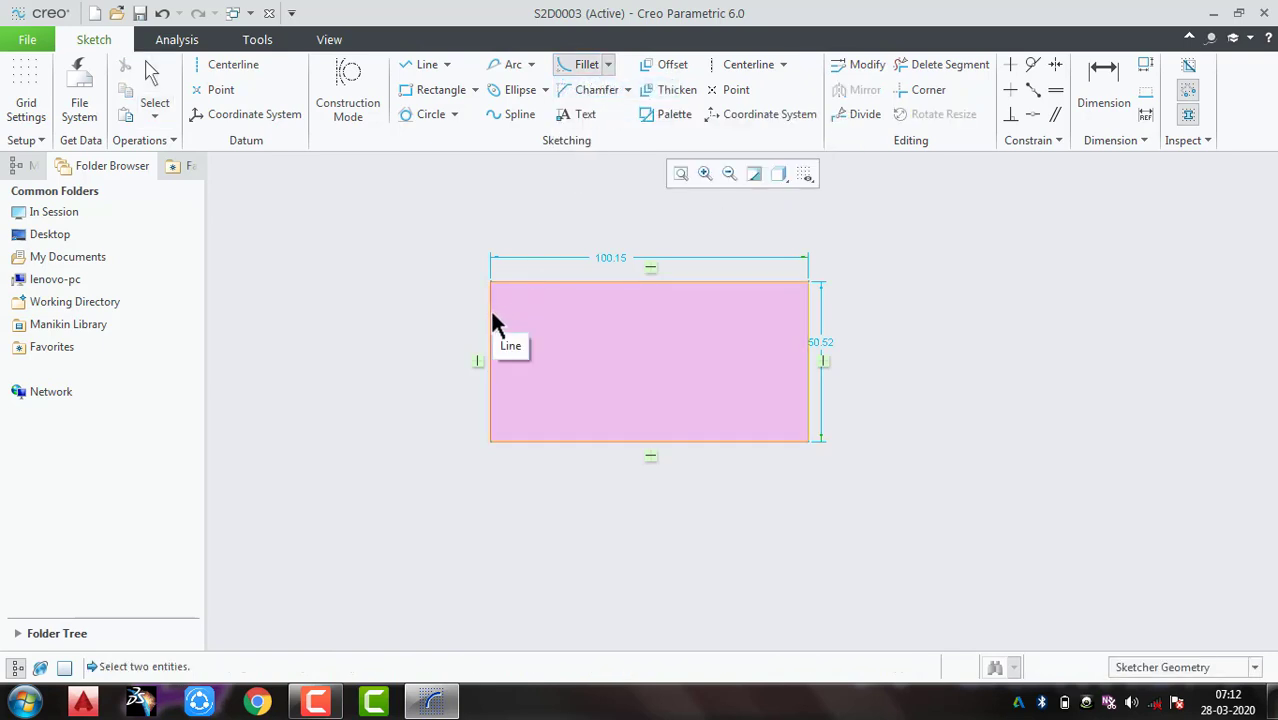
{"action": "left_click", "coordinate": [502, 282]}
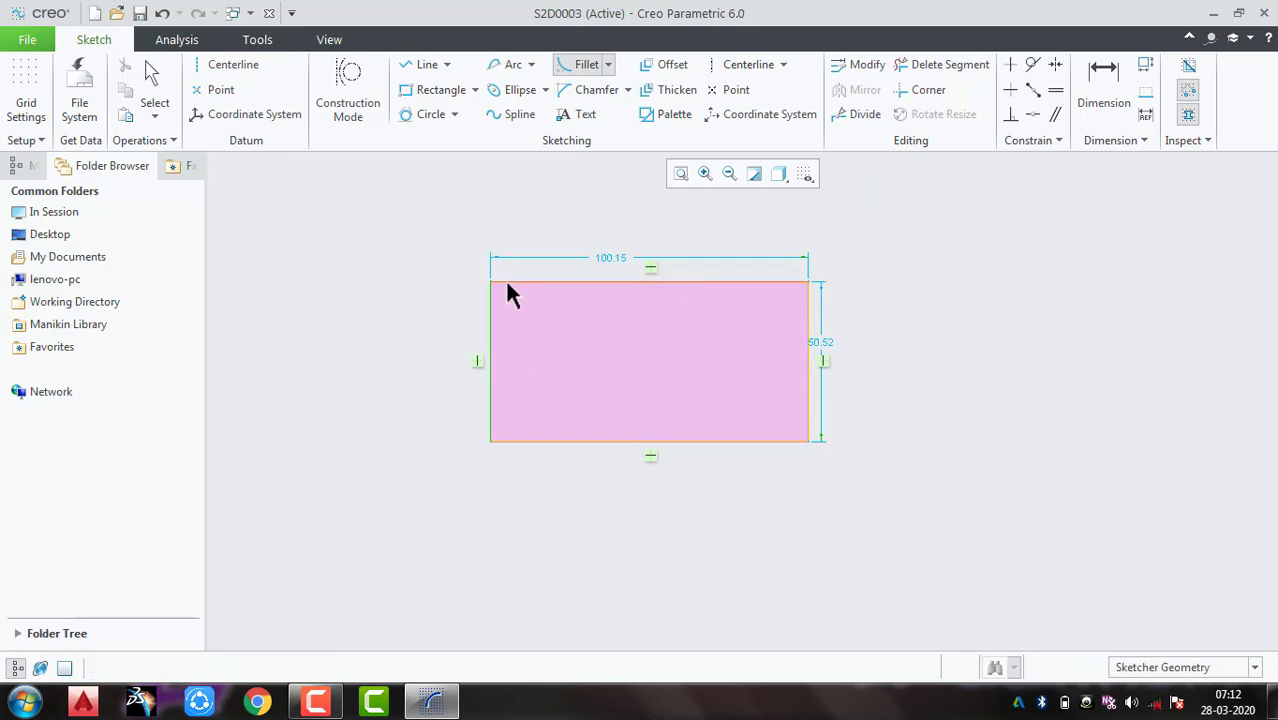
{"action": "left_click", "coordinate": [507, 290]}
{"action": "scroll", "coordinate": [495, 294], "scroll_direction": "down", "scroll_amount": 5}
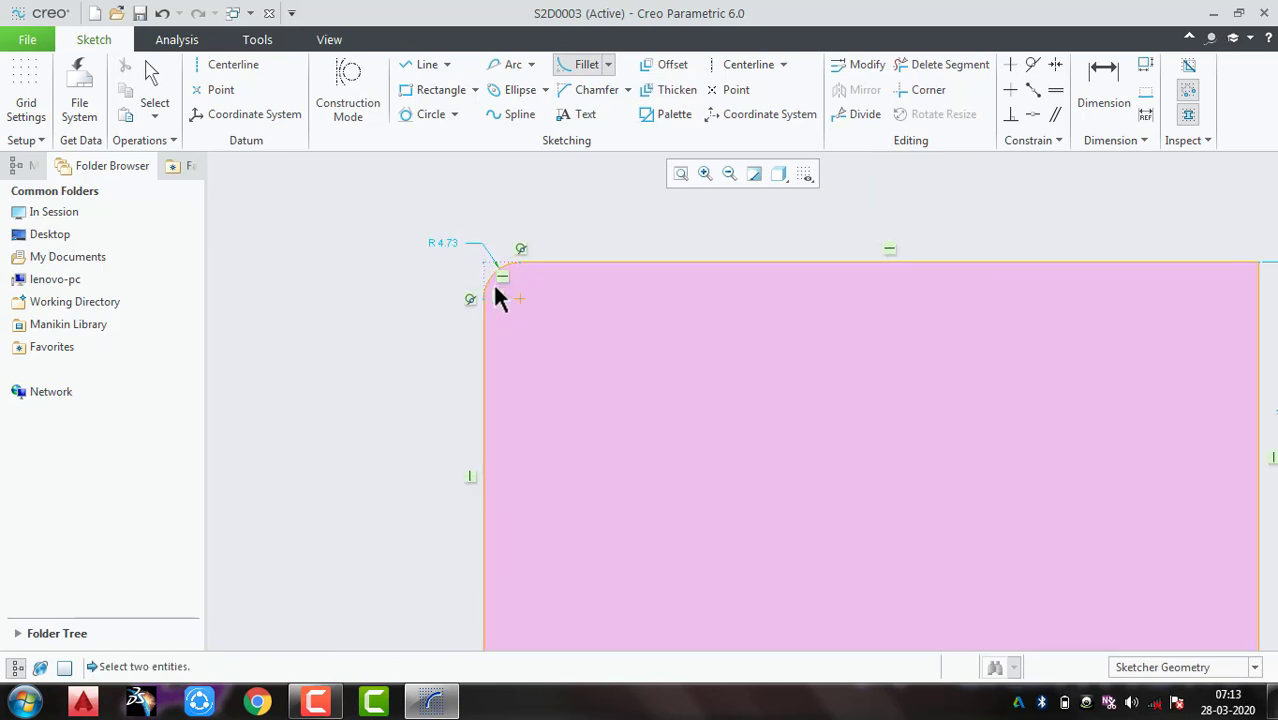
{"action": "middle_click", "coordinate": [436, 240]}
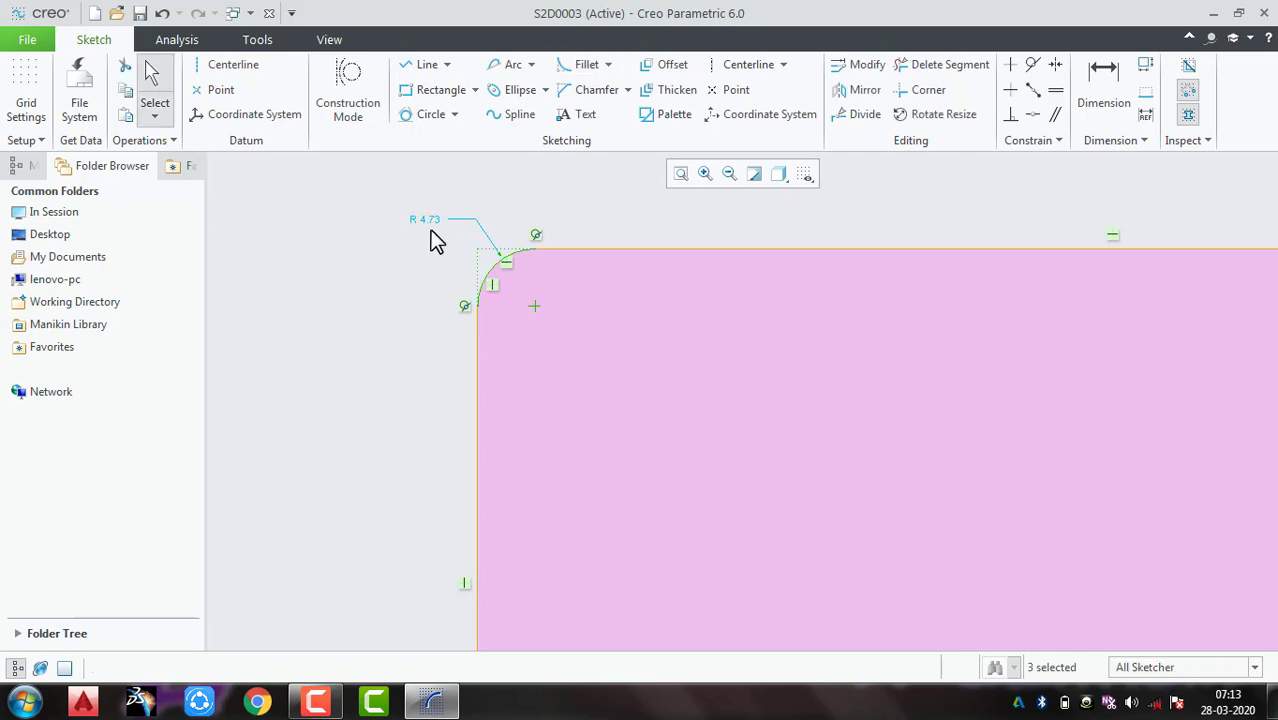
Step: Set the radius of the upper-left corner fillet to 5
{"action": "double_click", "coordinate": [429, 221]}
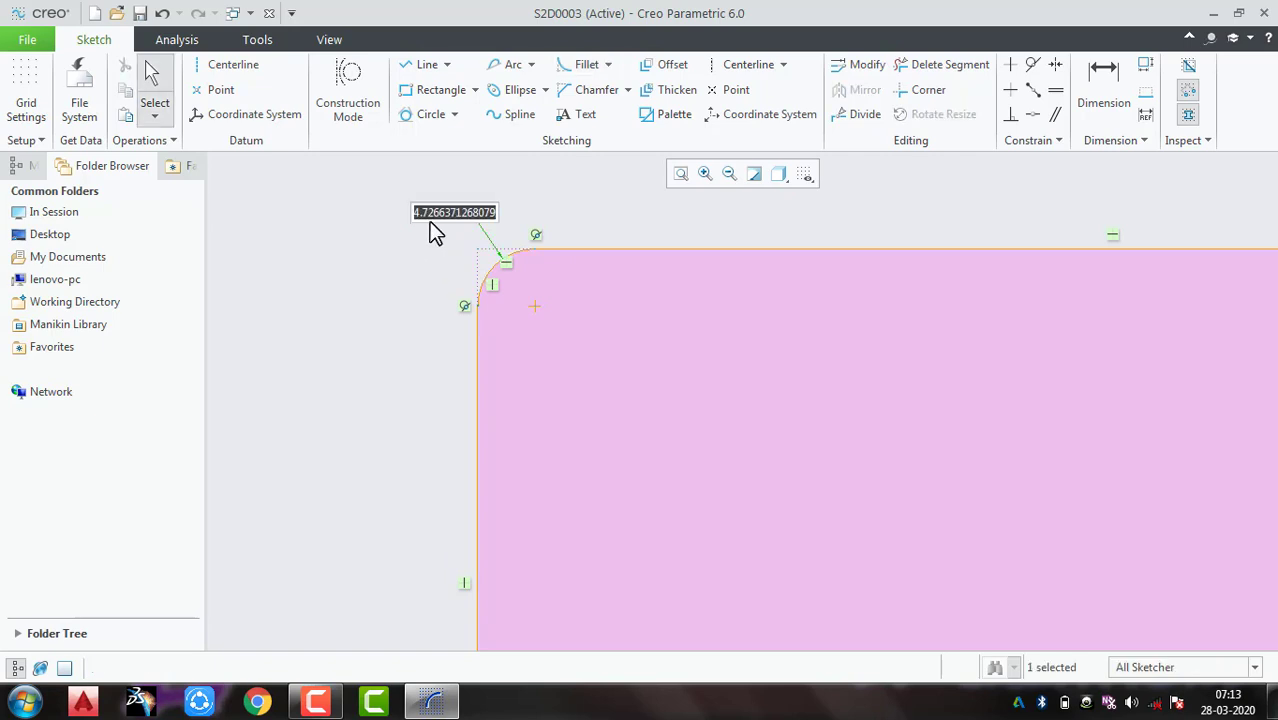
{"action": "type", "text": "5"}
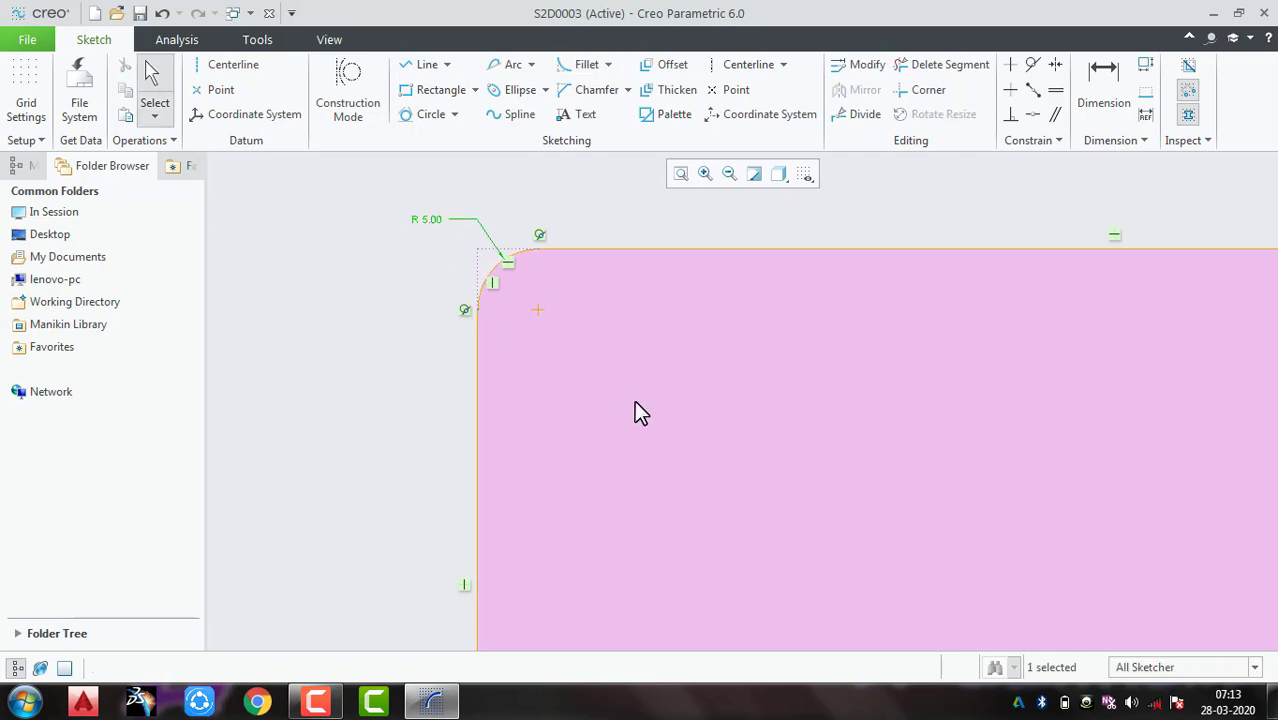
{"action": "scroll", "coordinate": [630, 390], "scroll_direction": "up", "scroll_amount": 5}
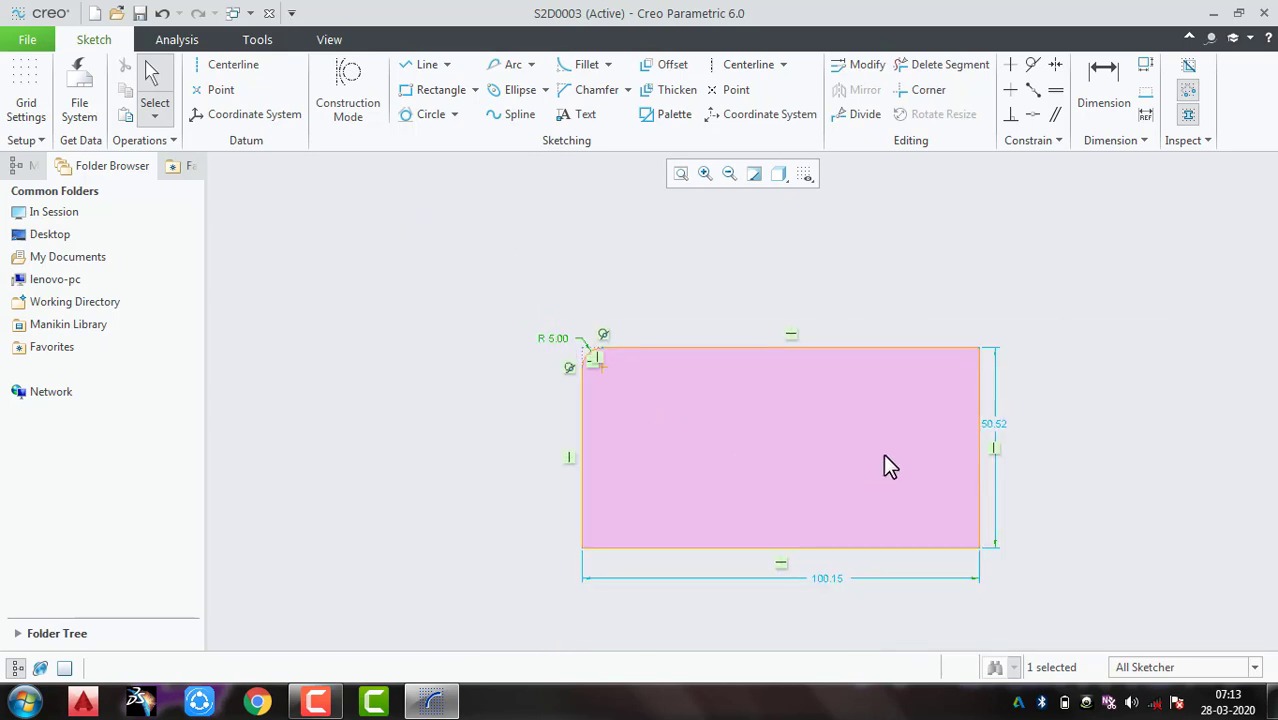
Step: Add a Circular Trim fillet of about 3.8 radius between the rectangle's top and right edges
{"action": "left_click", "coordinate": [607, 66]}
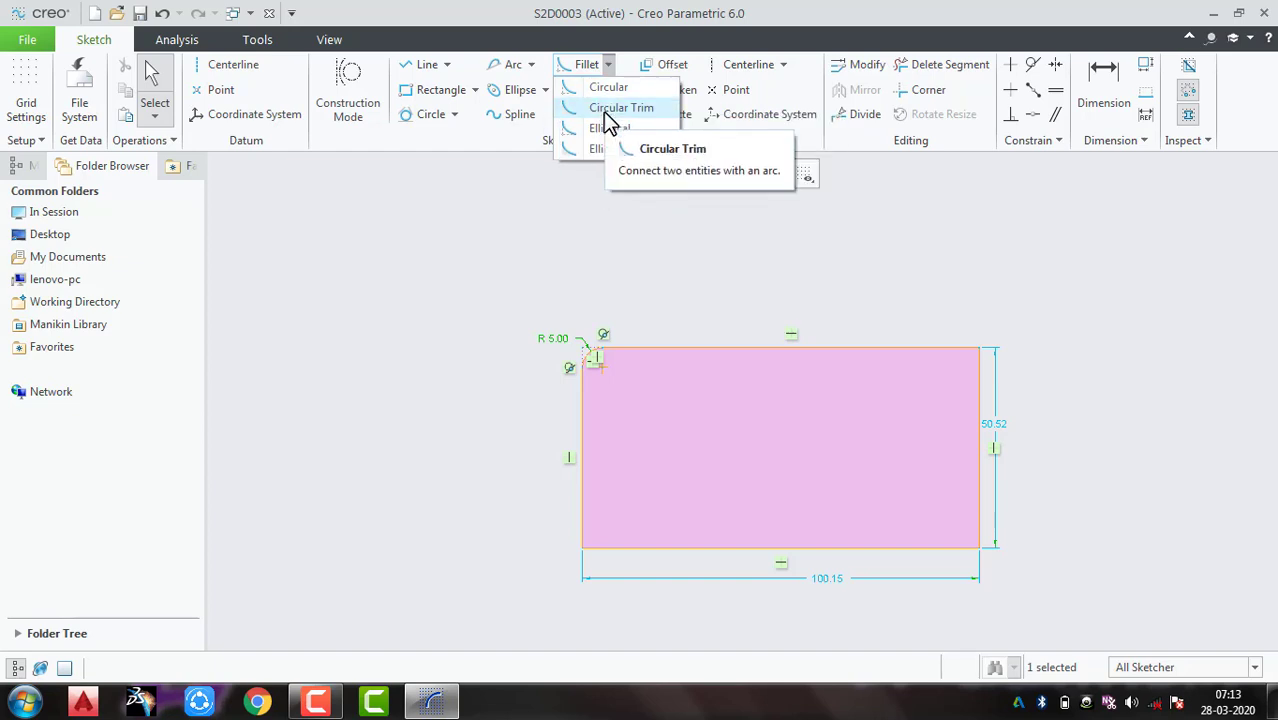
{"action": "left_click", "coordinate": [606, 110]}
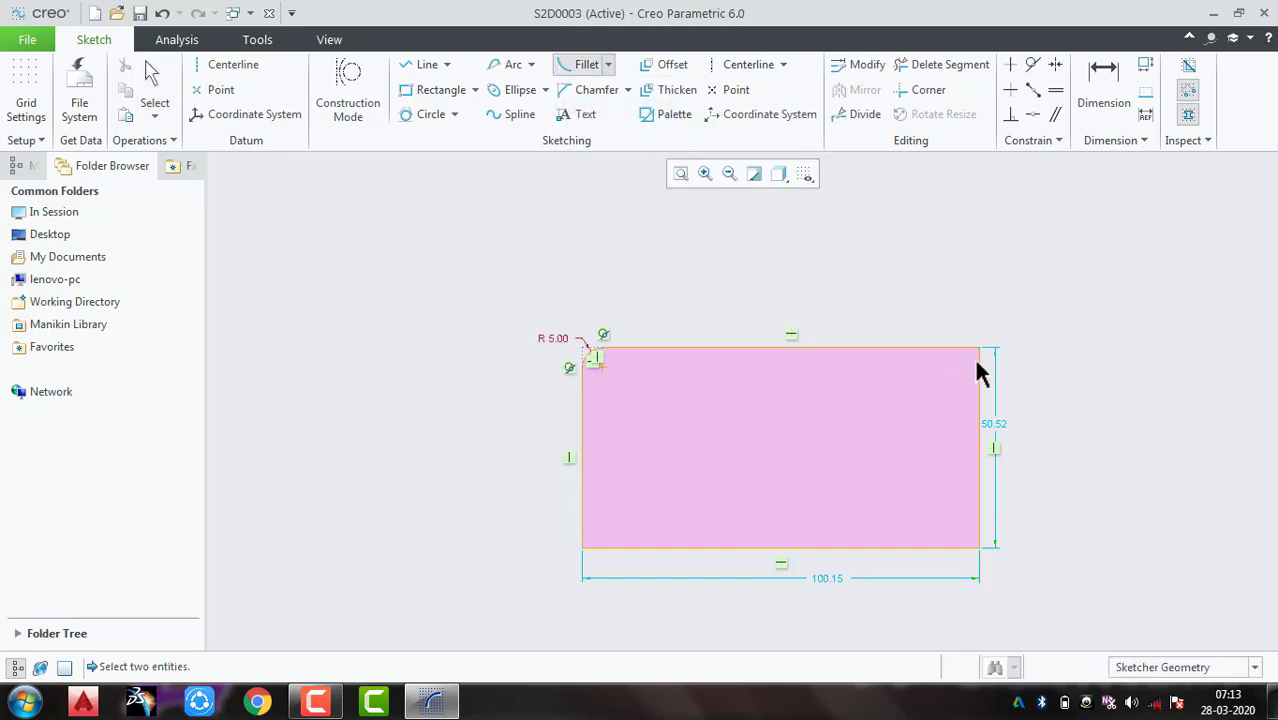
{"action": "left_click", "coordinate": [948, 347]}
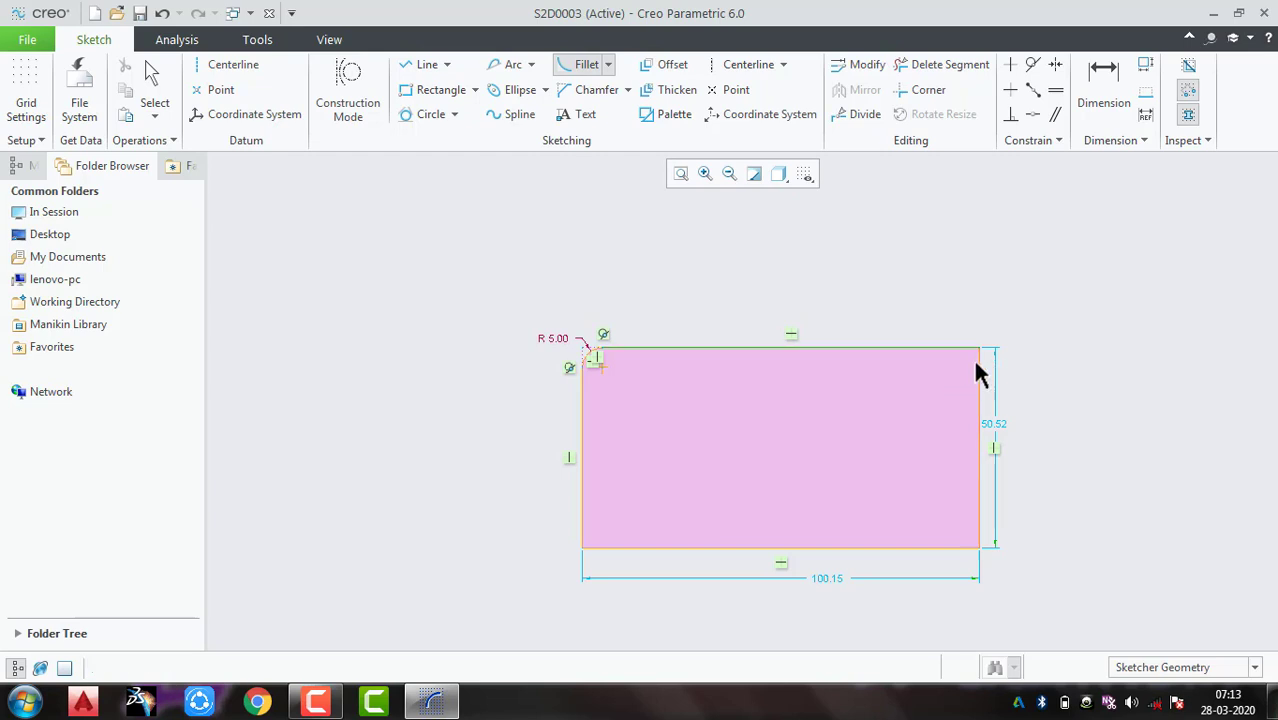
{"action": "left_click", "coordinate": [982, 380]}
{"action": "scroll", "coordinate": [978, 370], "scroll_direction": "up", "scroll_amount": 5}
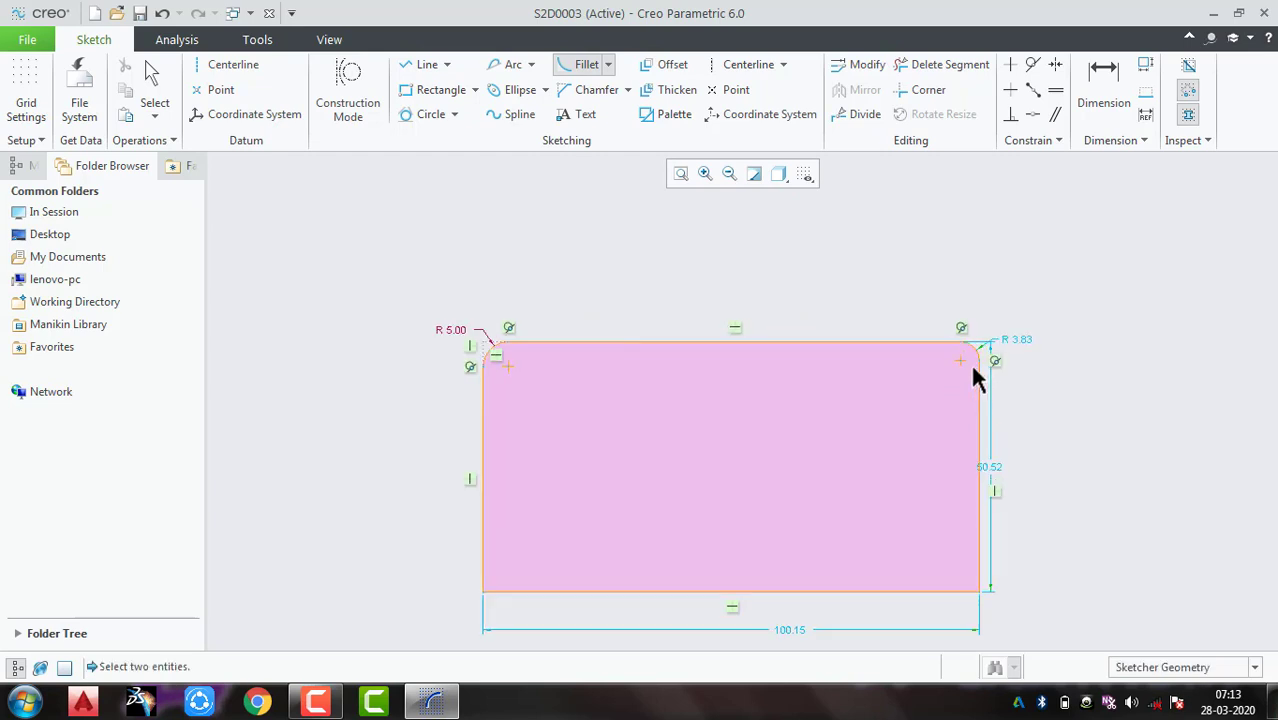
{"action": "middle_click", "coordinate": [1100, 299]}
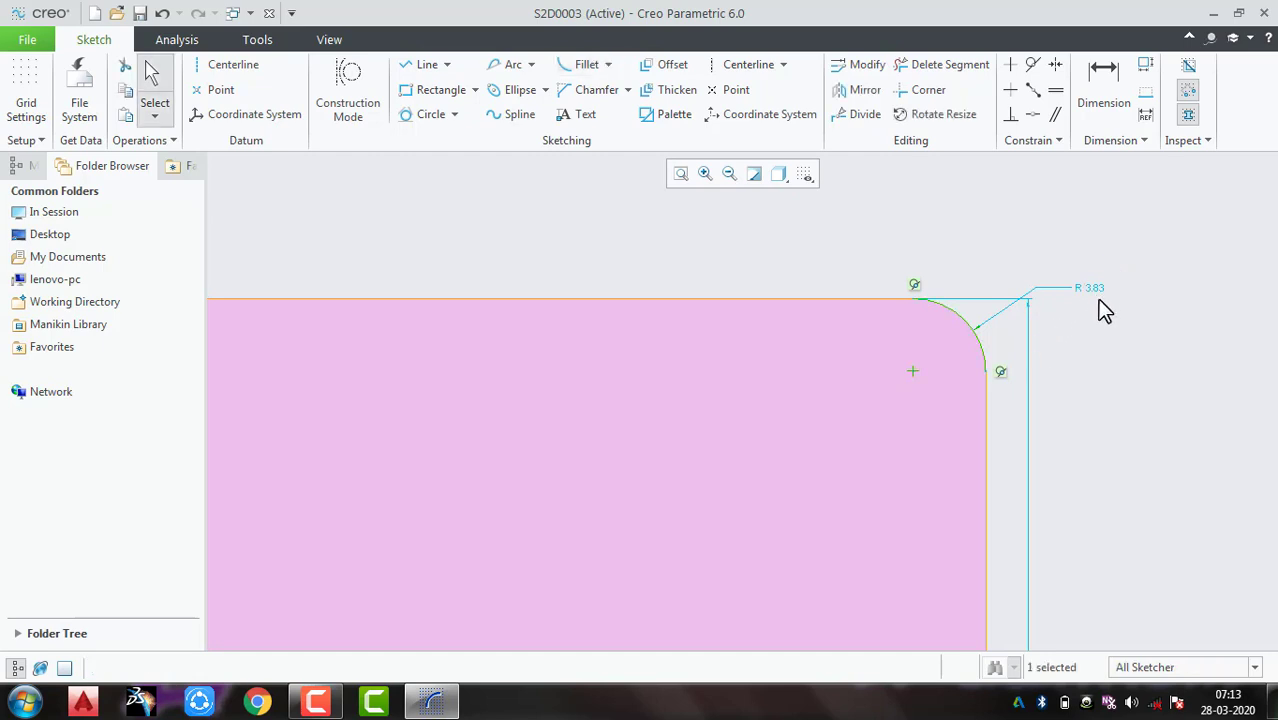
Step: Set the radius of the upper-right corner fillet to 5
{"action": "double_click", "coordinate": [1091, 292]}
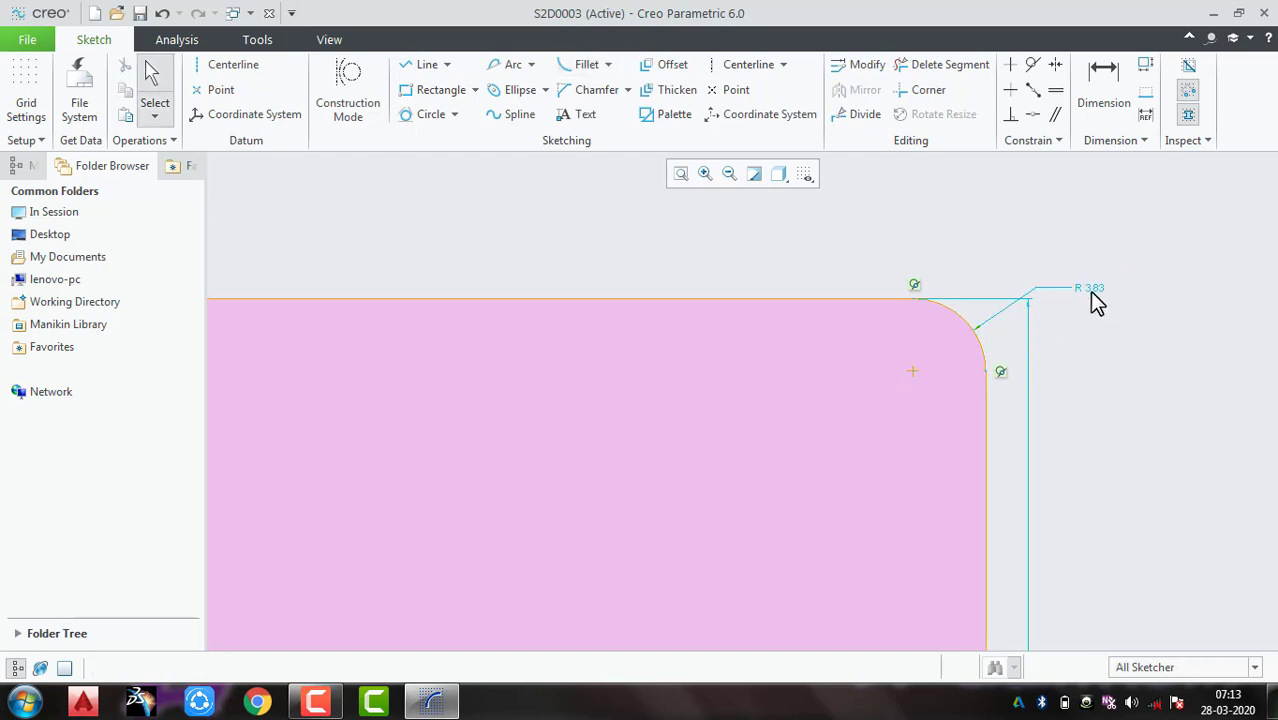
{"action": "double_click", "coordinate": [1092, 292]}
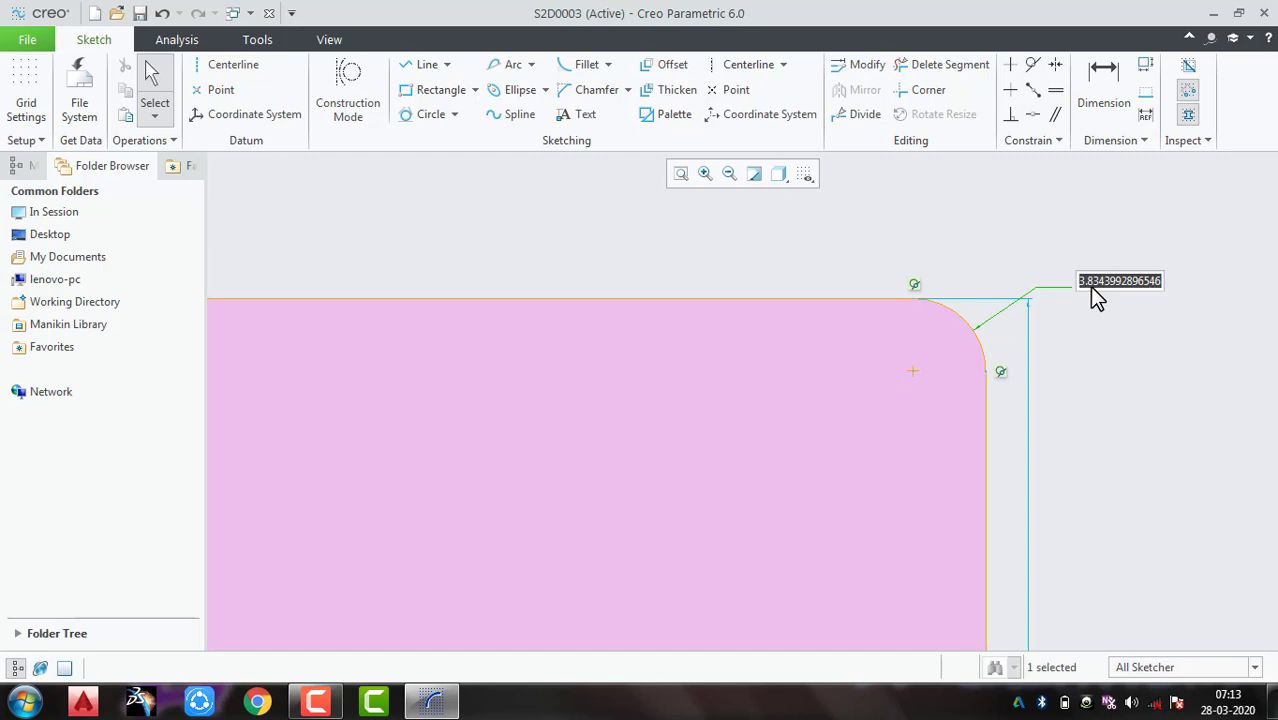
{"action": "type", "text": "5"}
{"action": "key", "text": "Return"}
{"action": "scroll", "coordinate": [614, 371], "scroll_direction": "up", "scroll_amount": 4}
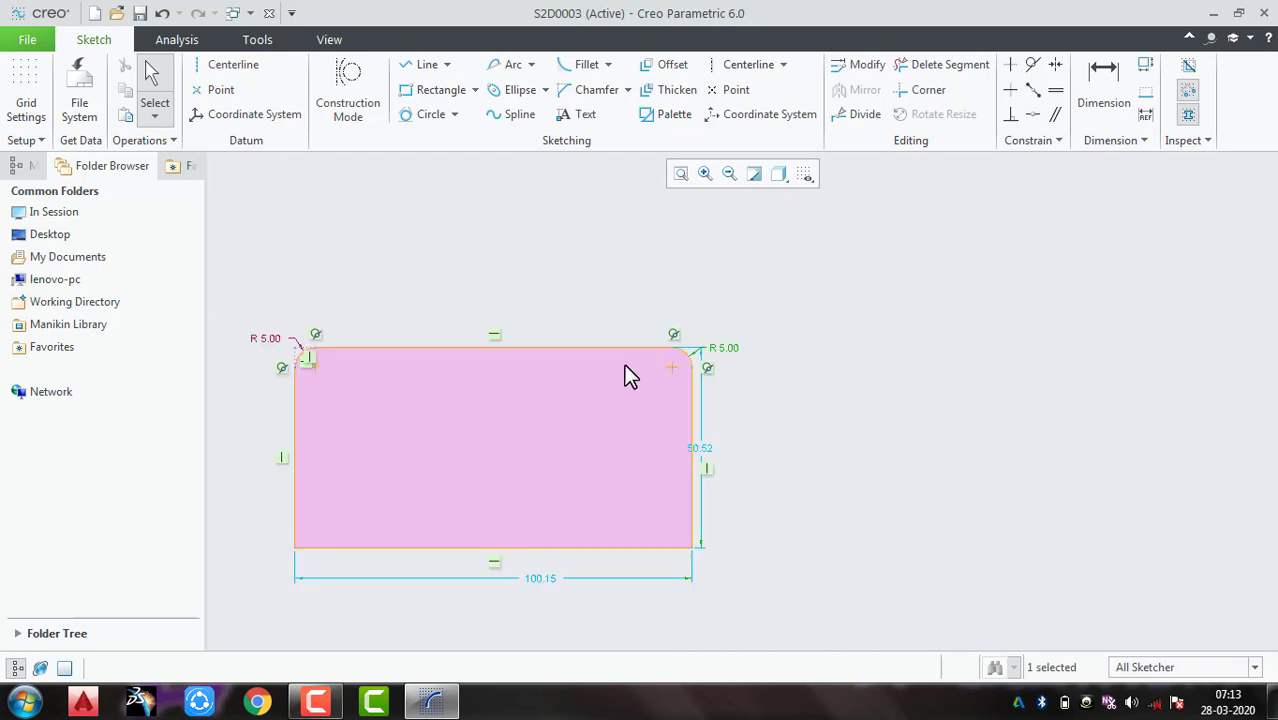
{"action": "scroll", "coordinate": [463, 572], "scroll_direction": "down", "scroll_amount": 2}
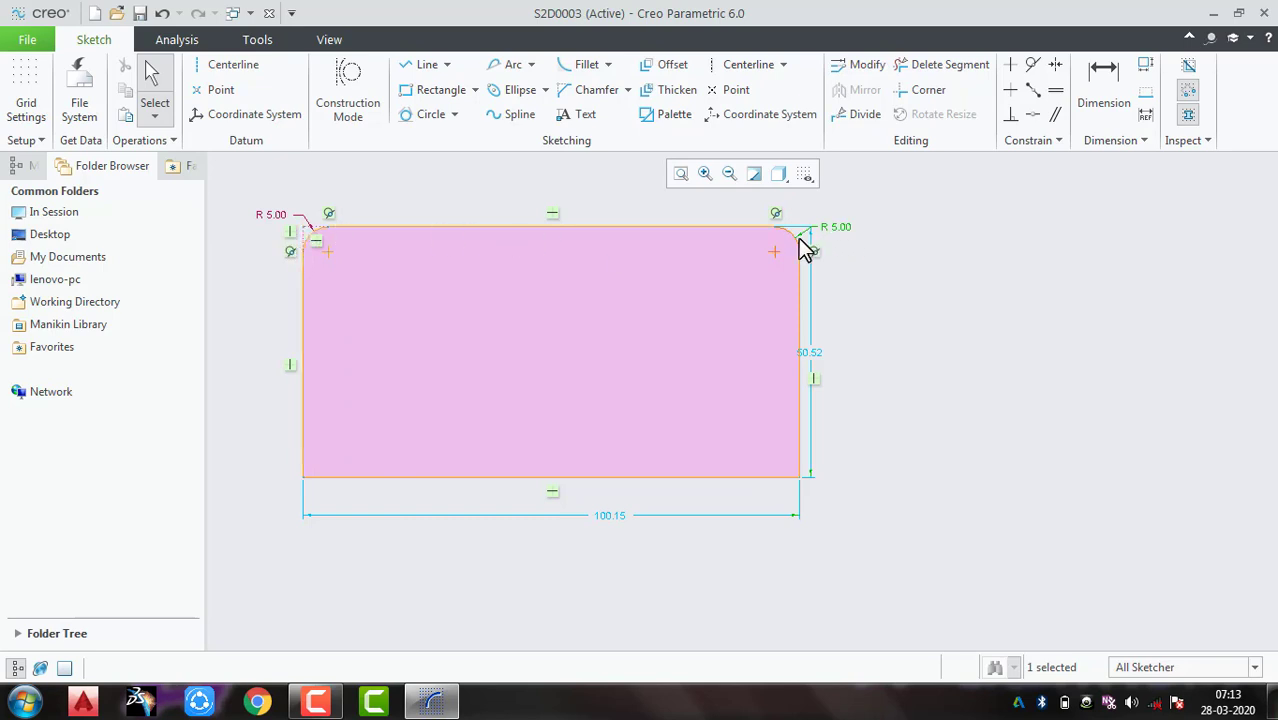
Step: Add an Elliptical fillet at the rectangle's lower-right corner, about 4.3 wide and 3 high
{"action": "left_click", "coordinate": [609, 64]}
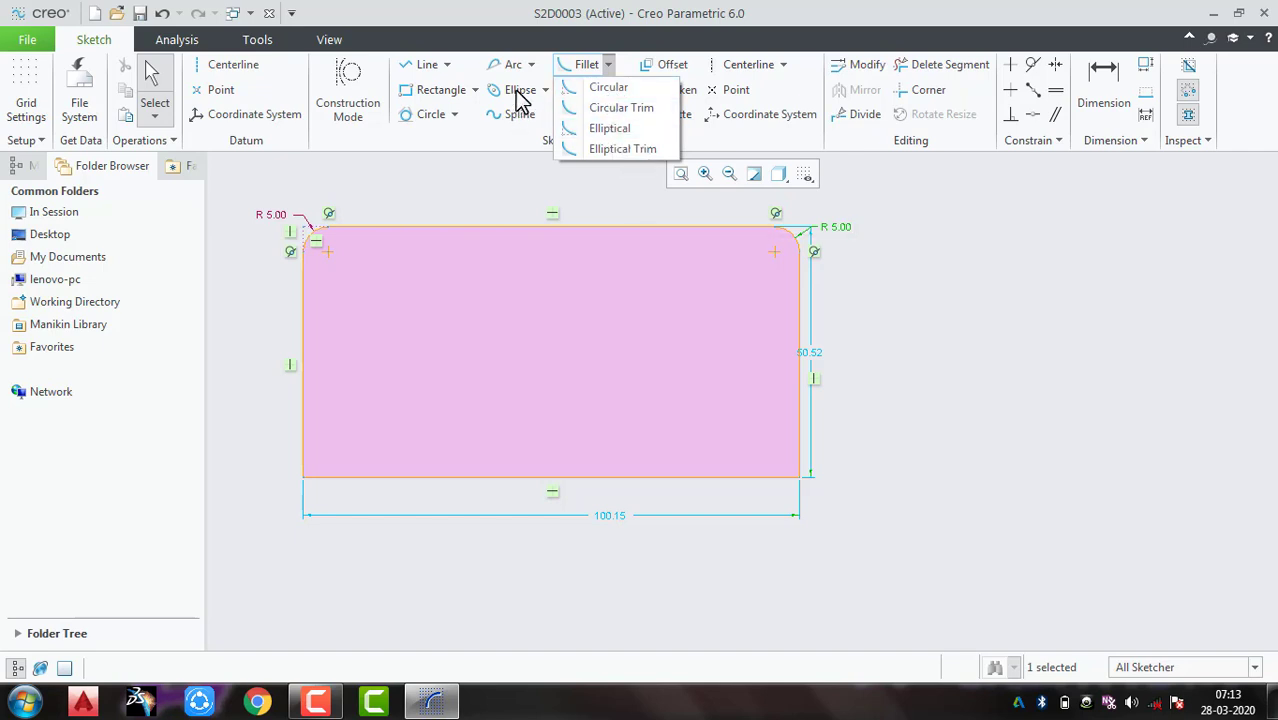
{"action": "left_click", "coordinate": [612, 129]}
{"action": "scroll", "coordinate": [777, 477], "scroll_direction": "down", "scroll_amount": 2}
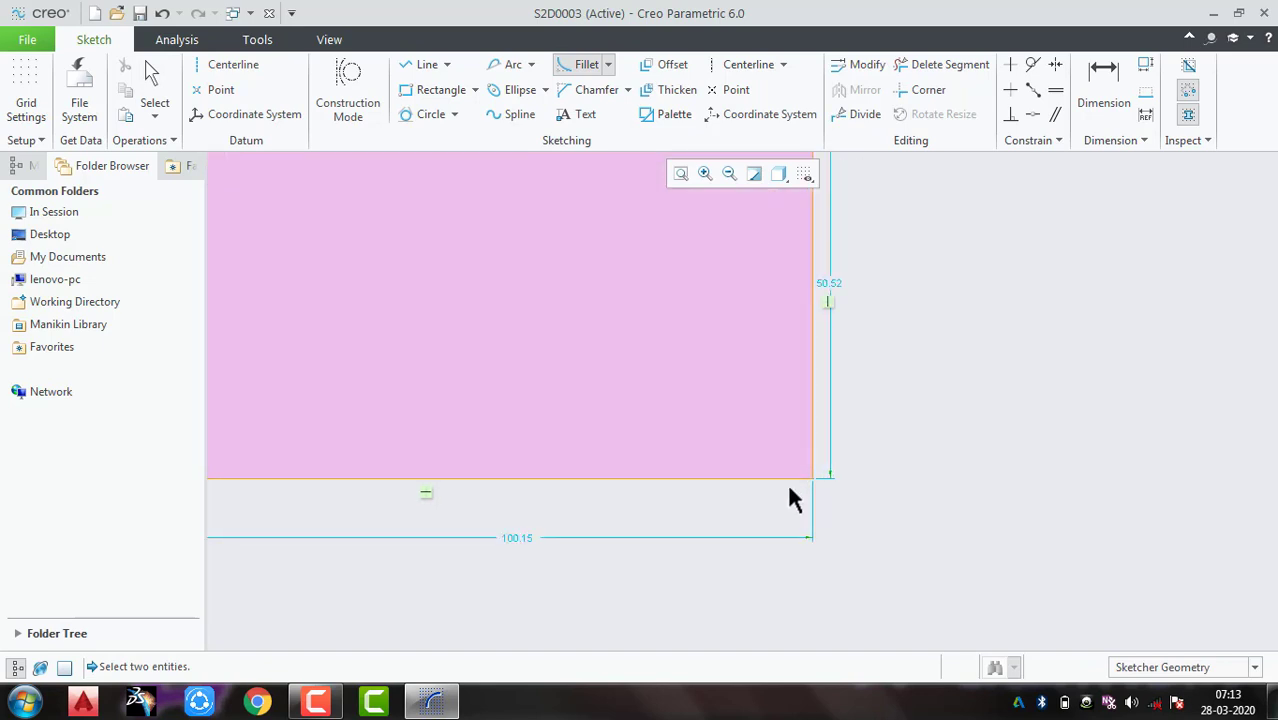
{"action": "left_click", "coordinate": [781, 477]}
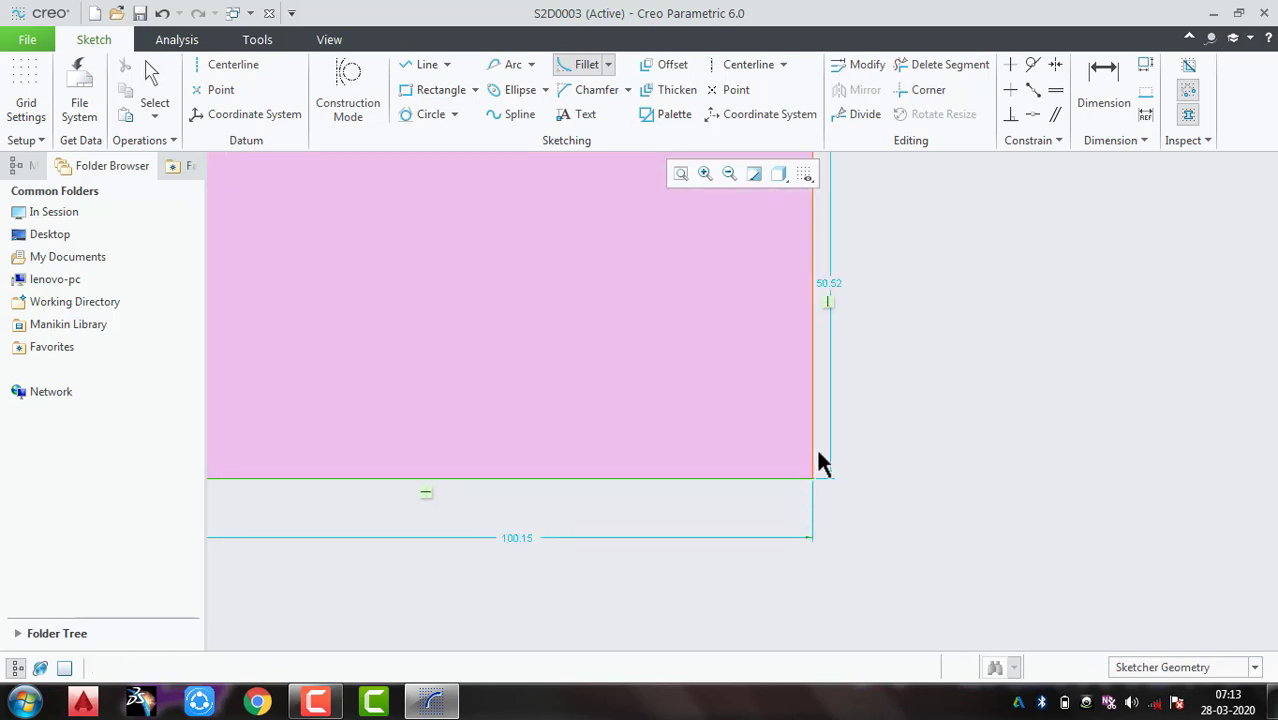
{"action": "left_click", "coordinate": [818, 468]}
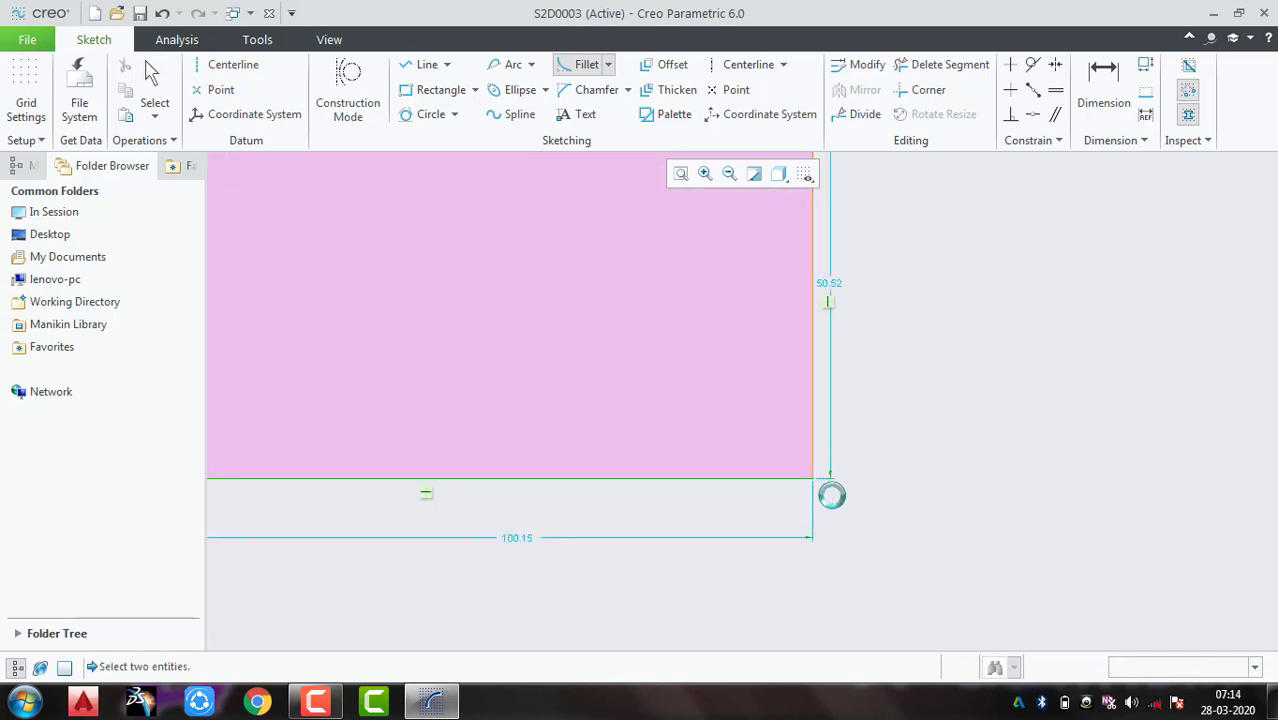
{"action": "scroll", "coordinate": [804, 479], "scroll_direction": "down", "scroll_amount": 4}
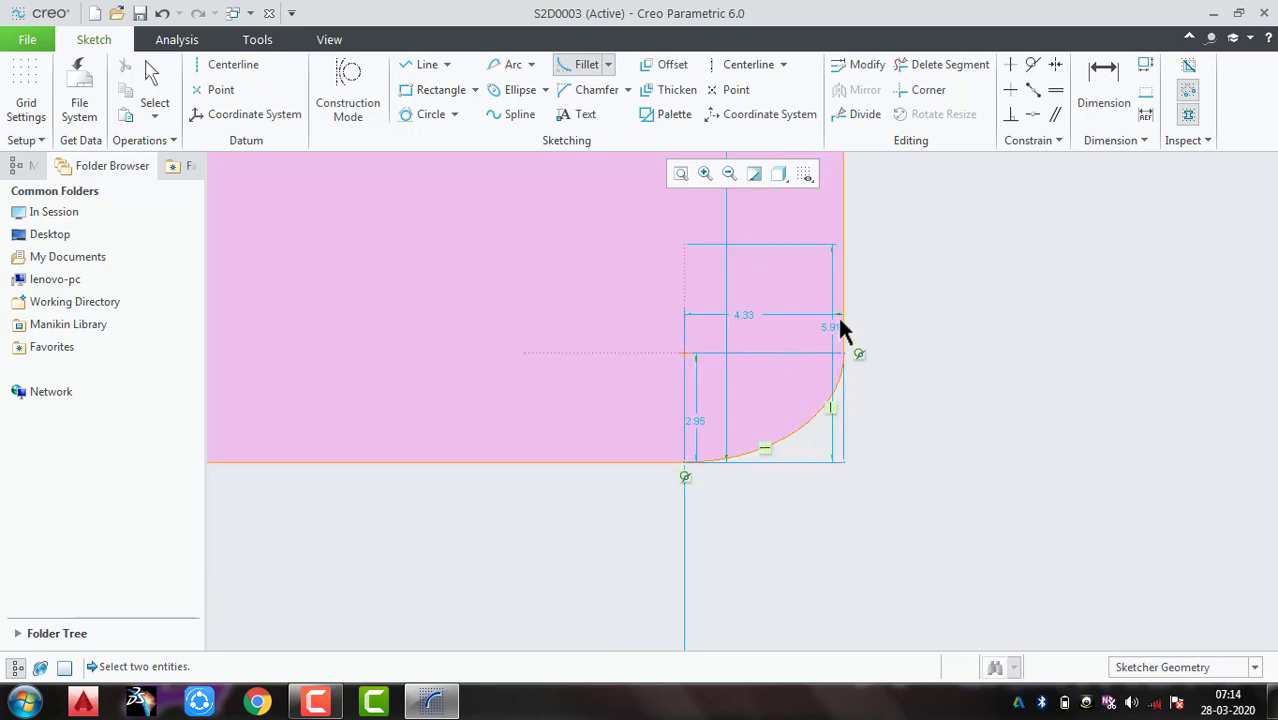
{"action": "middle_click", "coordinate": [893, 308]}
Step: Move the elliptical fillet's three dimensions clear of the rectangle, two beyond its right edge and one below it
{"action": "left_click_drag", "start_coordinate": [827, 327], "coordinate": [933, 340]}
{"action": "left_click_drag", "start_coordinate": [743, 315], "coordinate": [759, 538]}
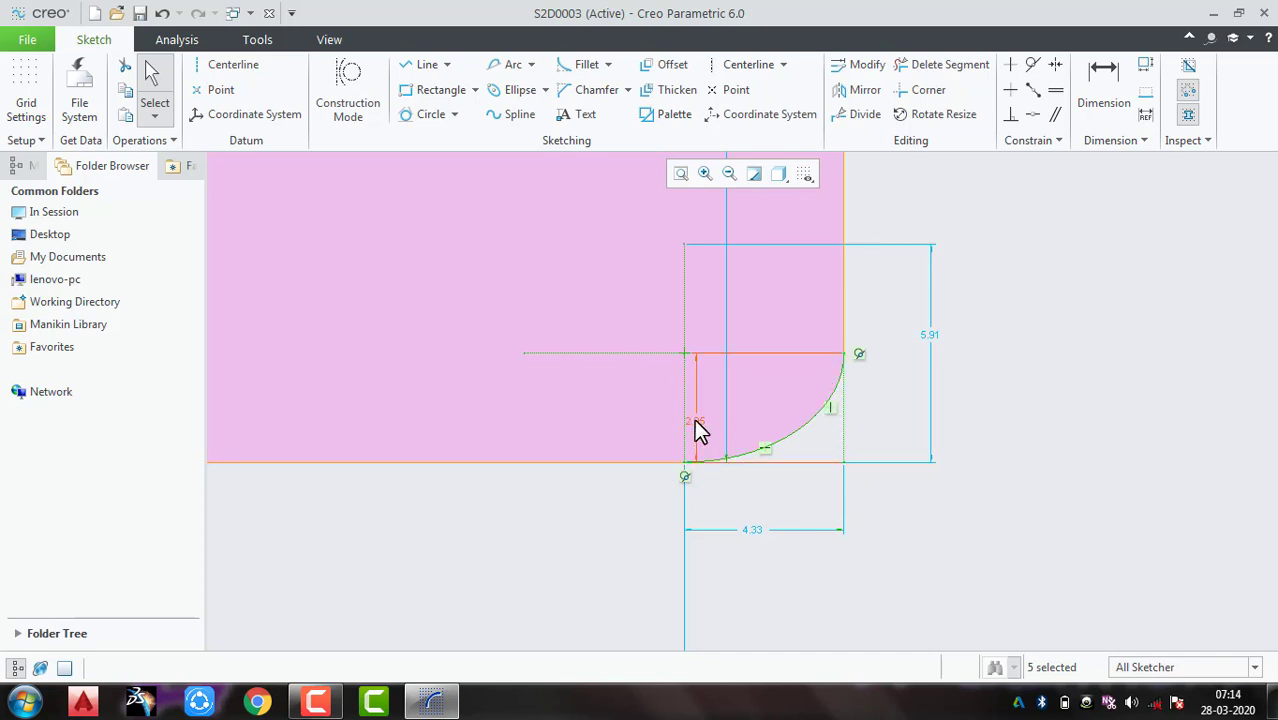
{"action": "middle_click", "coordinate": [899, 432]}
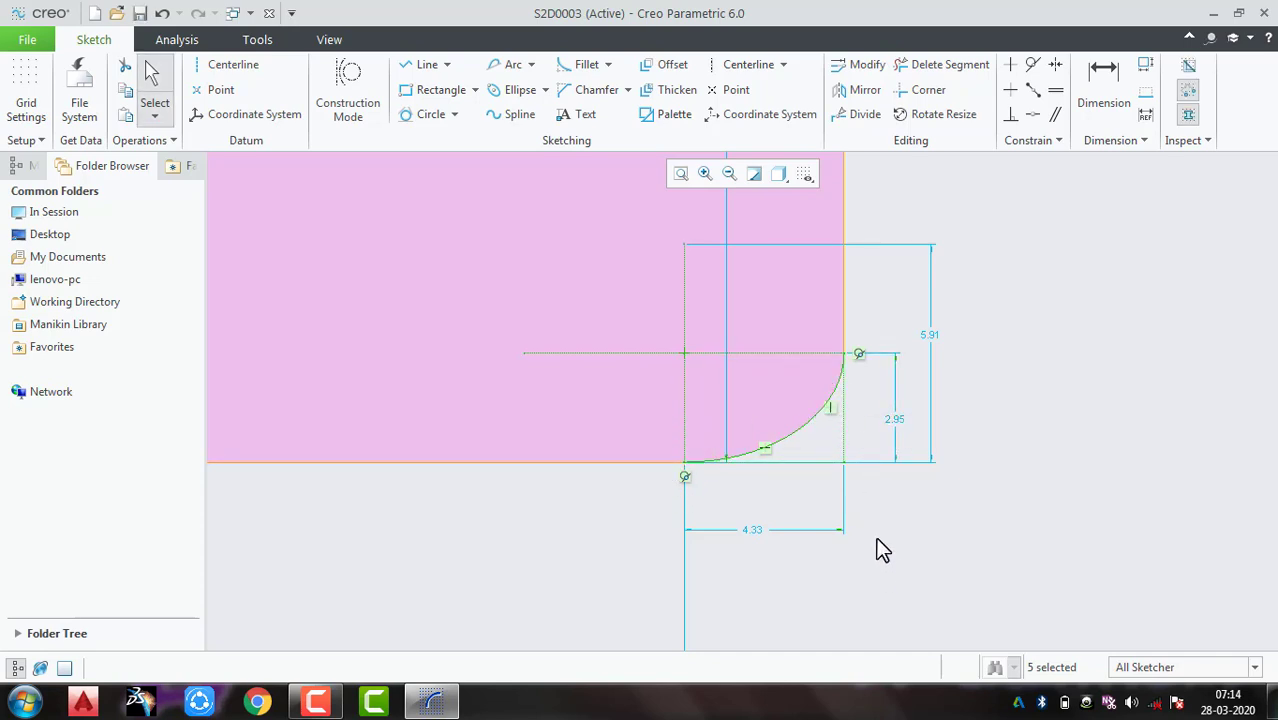
{"action": "middle_click", "coordinate": [928, 335]}
Step: Set the elliptical fillet's vertical corner distance to 5
{"action": "scroll", "coordinate": [835, 515], "scroll_direction": "up", "scroll_amount": 2}
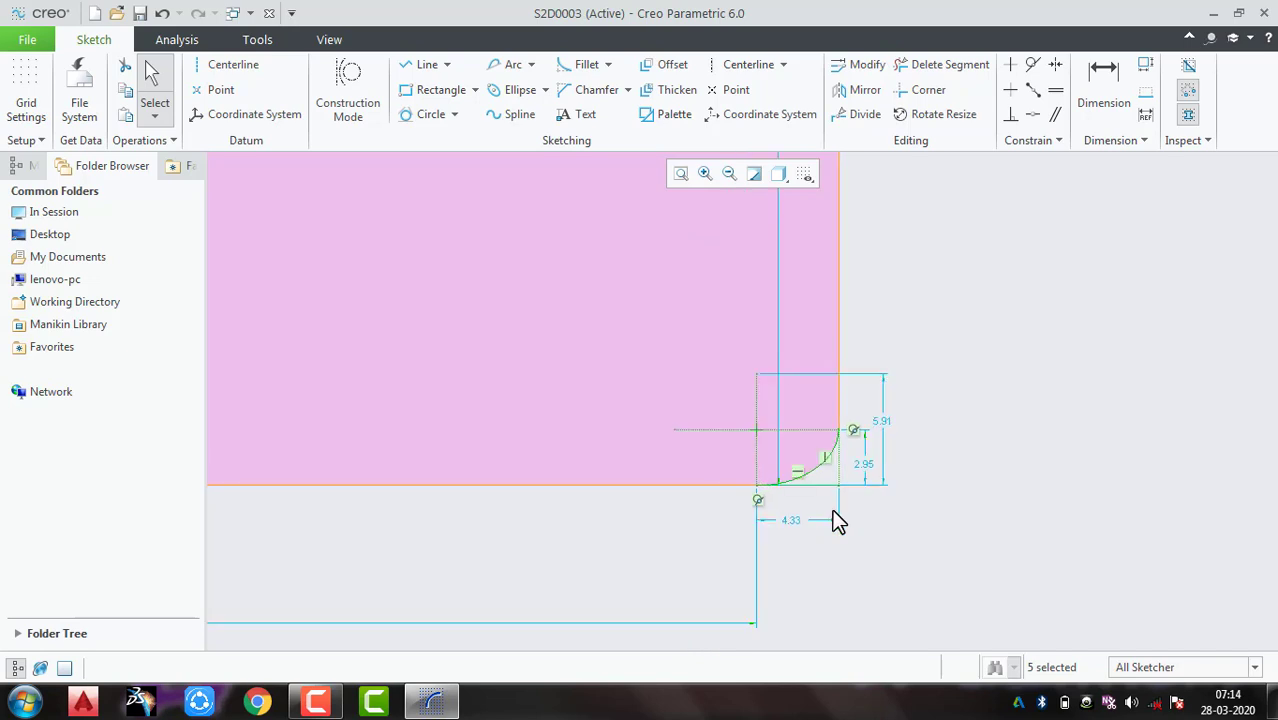
{"action": "scroll", "coordinate": [874, 482], "scroll_direction": "down", "scroll_amount": 1}
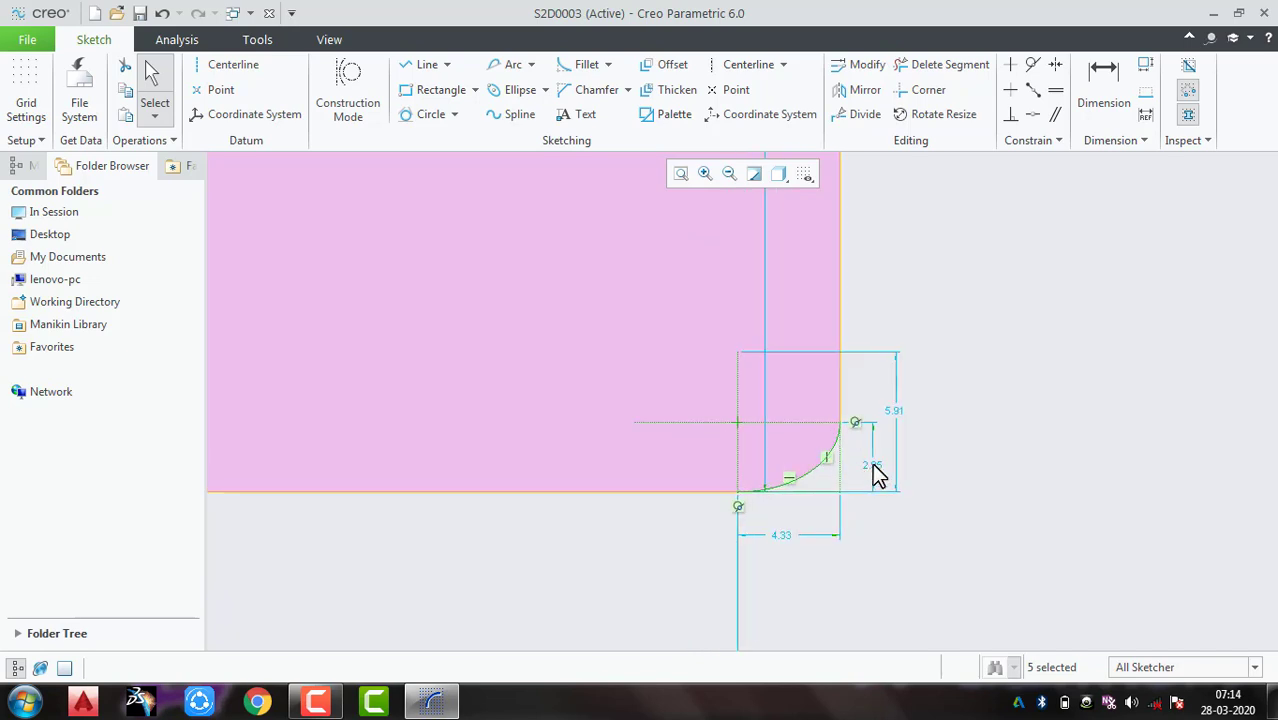
{"action": "double_click", "coordinate": [874, 471]}
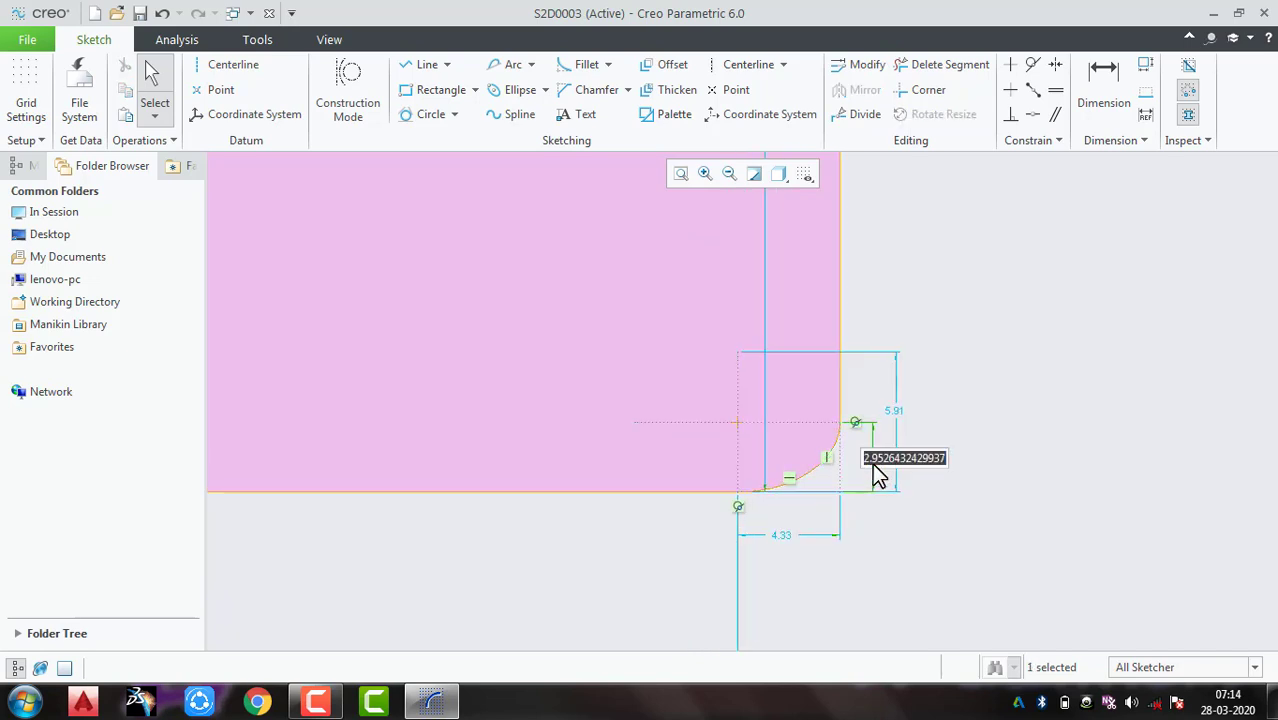
{"action": "type", "text": "5"}
{"action": "key", "text": "Return"}
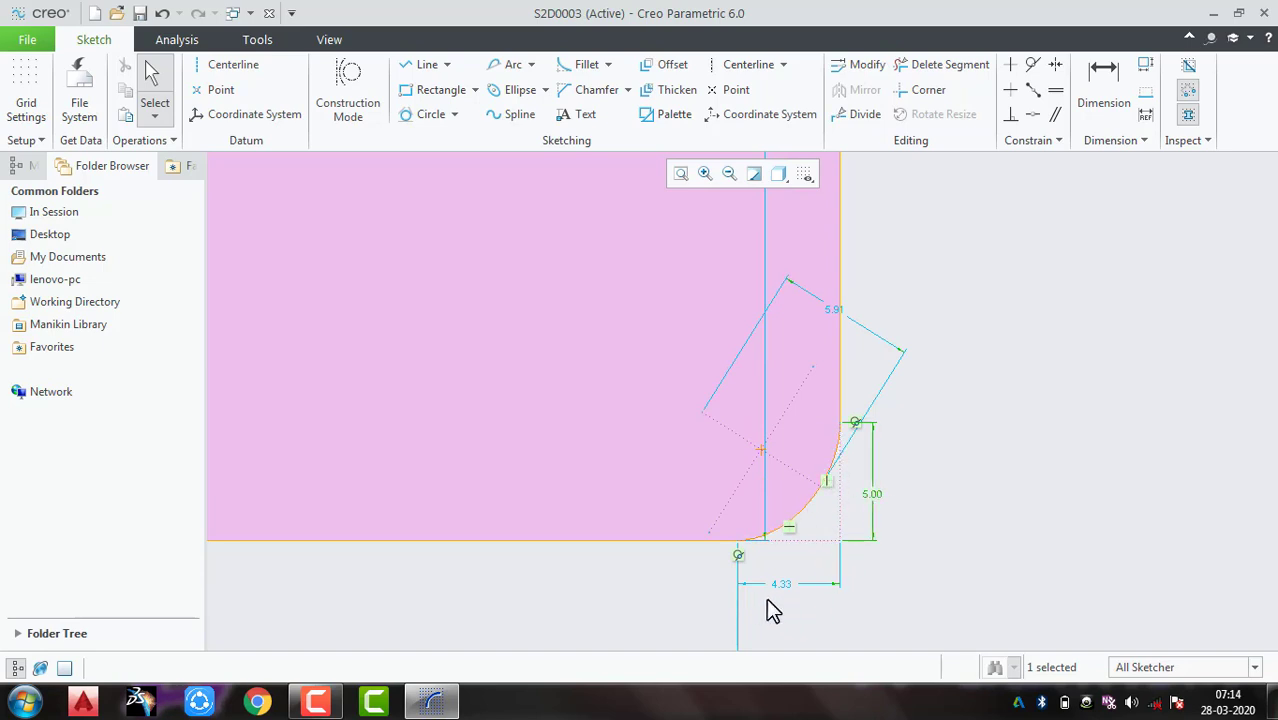
Step: Set the elliptical fillet's horizontal corner distance at the rectangle's lower-right corner to 2
{"action": "double_click", "coordinate": [786, 580]}
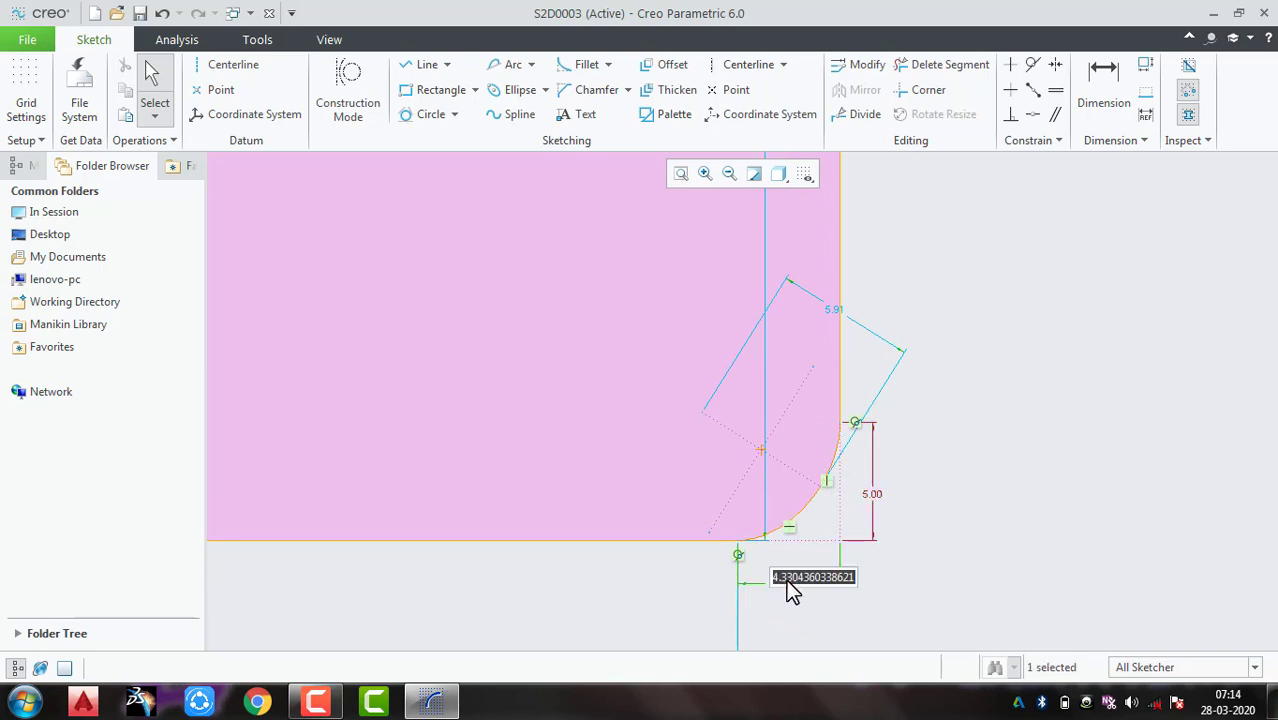
{"action": "type", "text": "2"}
{"action": "key", "text": "Return"}
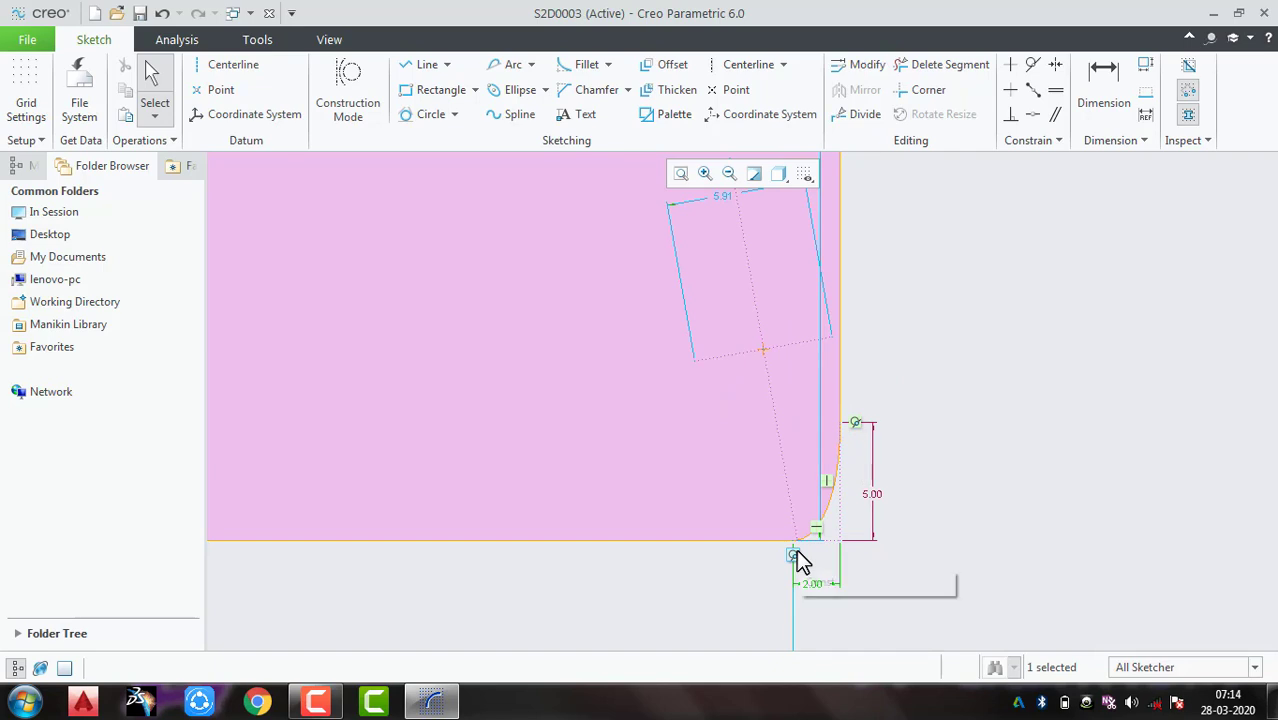
Step: Add an Elliptical Trim fillet at the rectangle's lower-left corner, with ellipse axes about 4.2 wide and 9.6 high
{"action": "scroll", "coordinate": [797, 560], "scroll_direction": "down", "scroll_amount": 5}
{"action": "scroll", "coordinate": [435, 552], "scroll_direction": "down", "scroll_amount": 3}
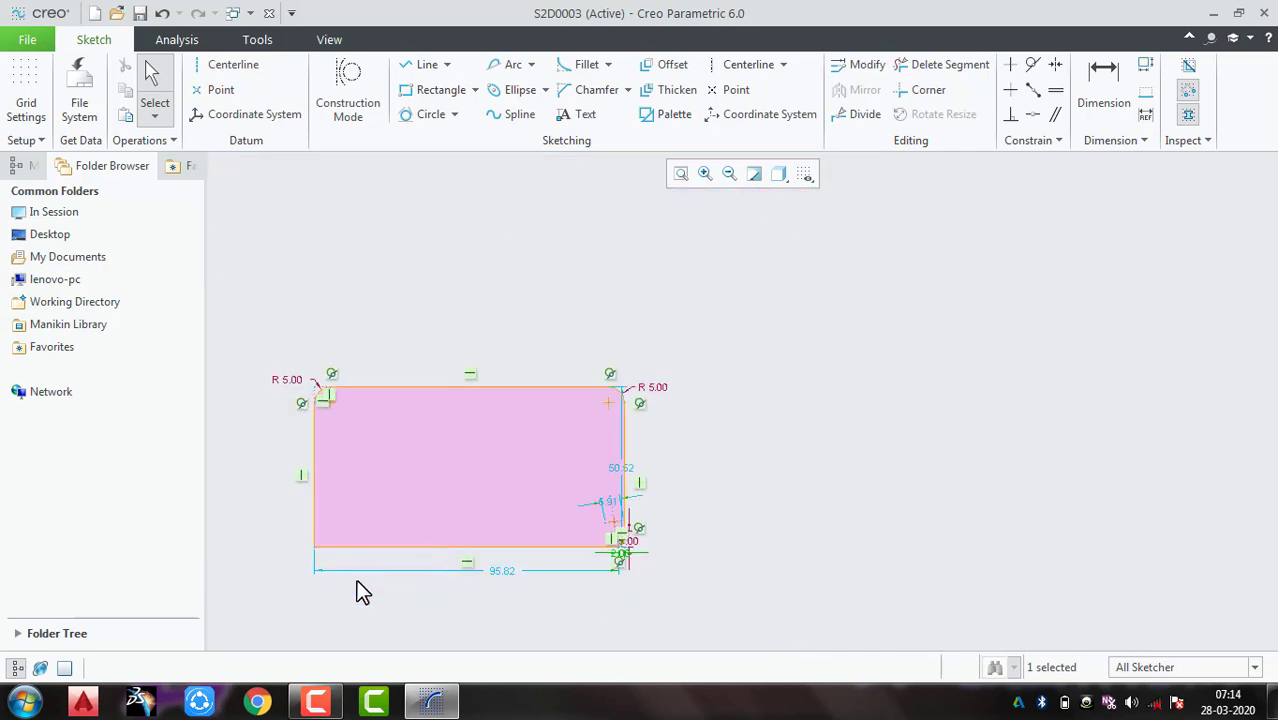
{"action": "scroll", "coordinate": [436, 558], "scroll_direction": "up", "scroll_amount": 5}
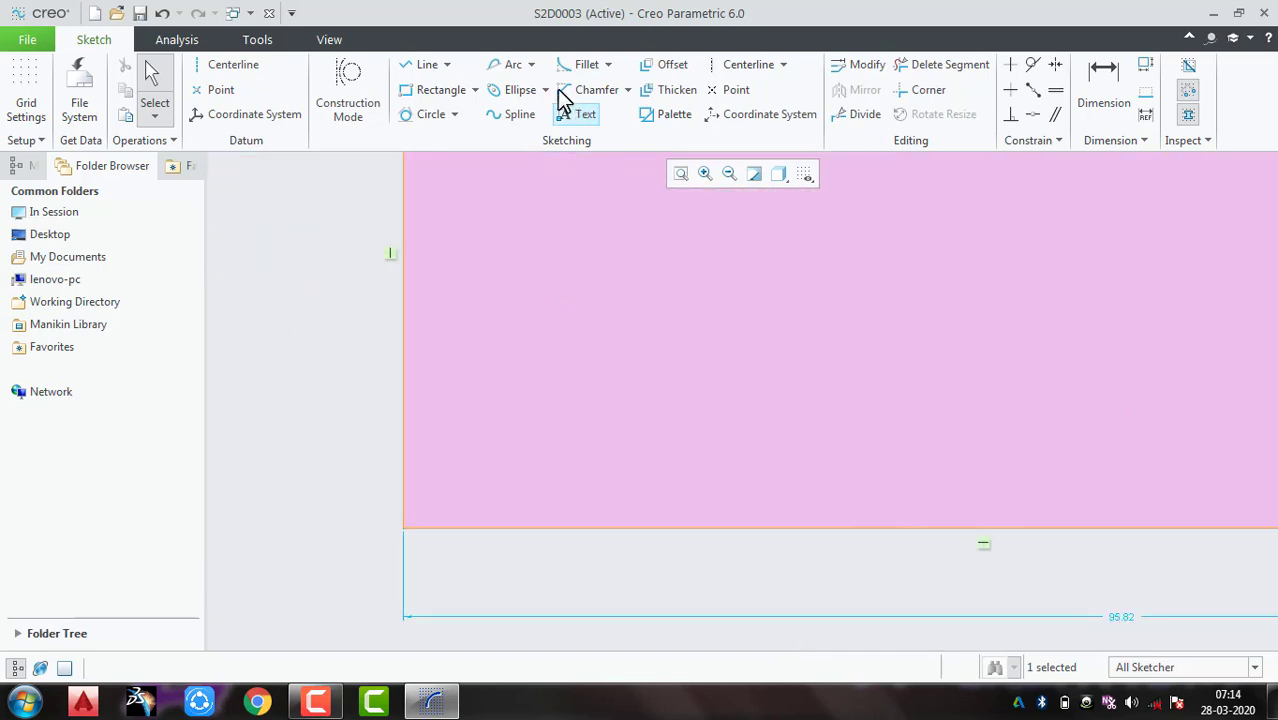
{"action": "left_click", "coordinate": [607, 66]}
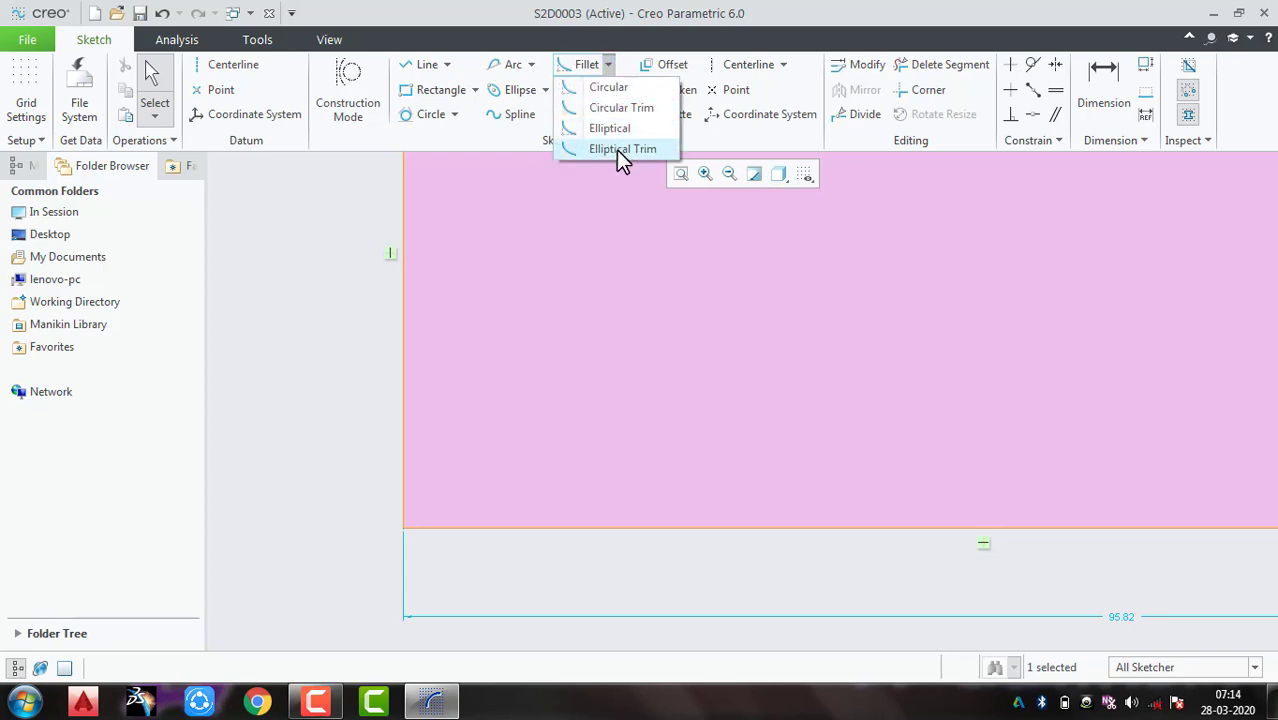
{"action": "left_click", "coordinate": [620, 150]}
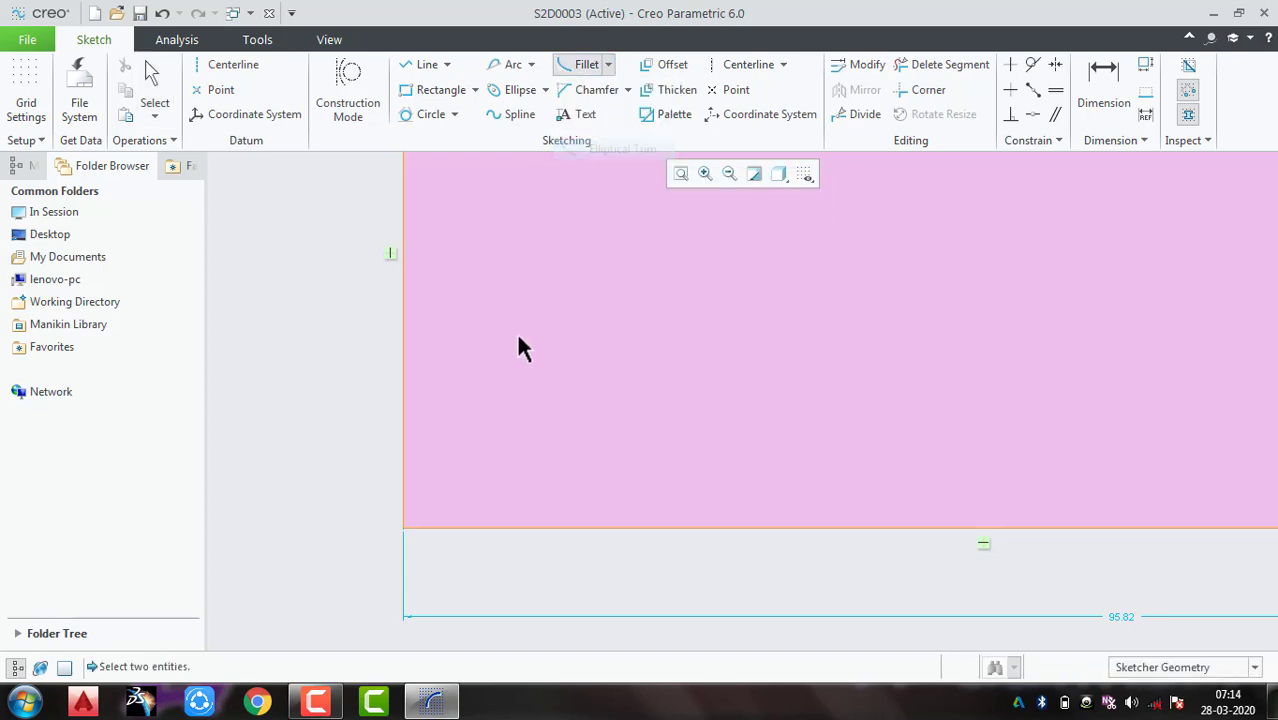
{"action": "left_click", "coordinate": [404, 466]}
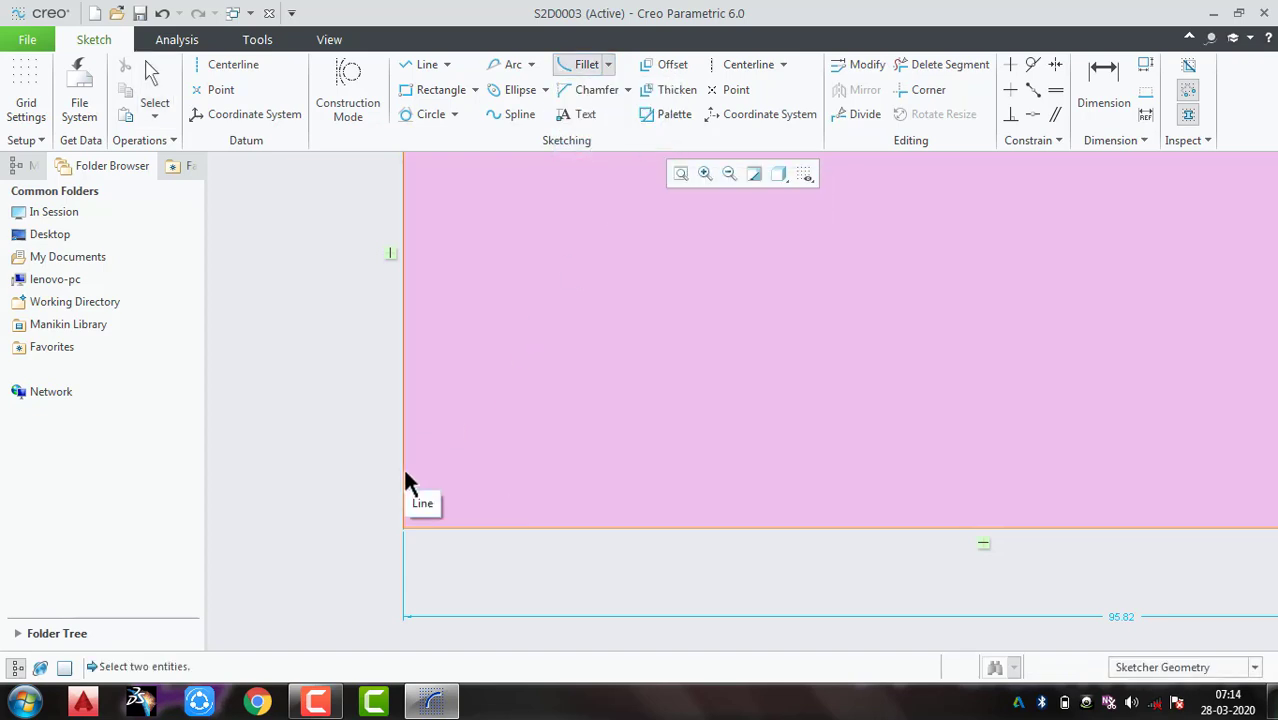
{"action": "left_click", "coordinate": [429, 526]}
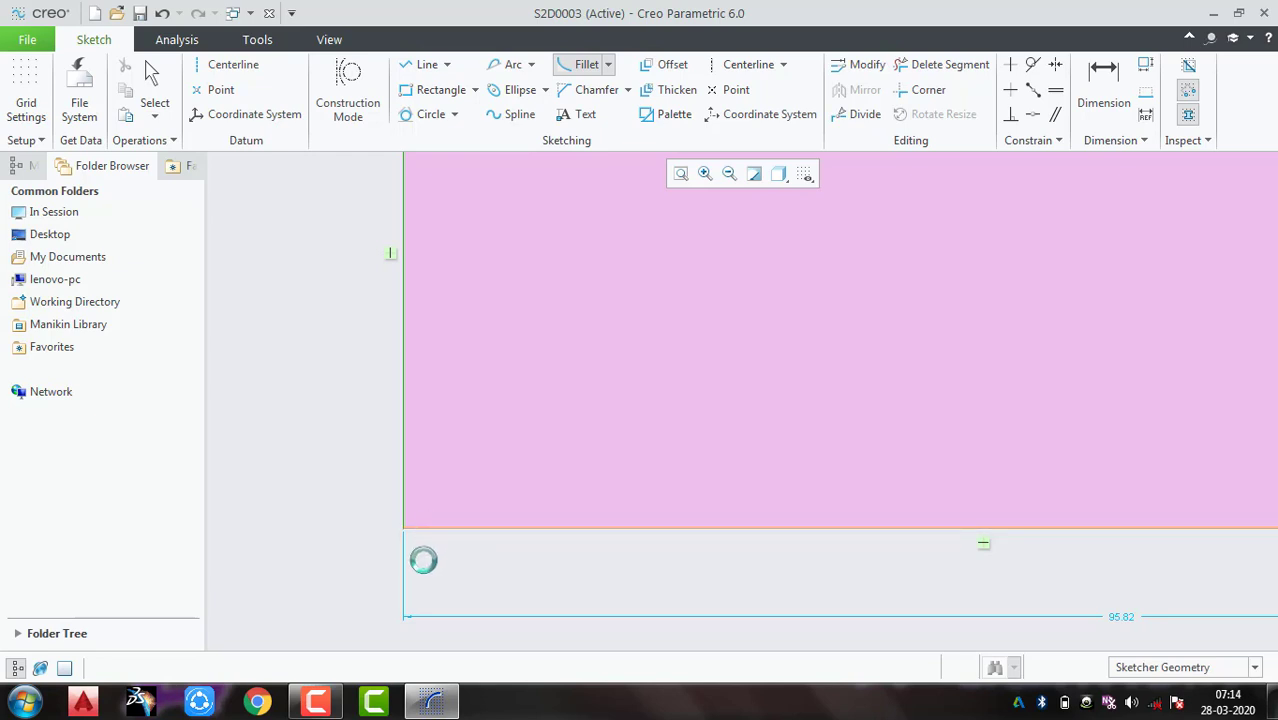
{"action": "scroll", "coordinate": [405, 500], "scroll_direction": "up", "scroll_amount": 2}
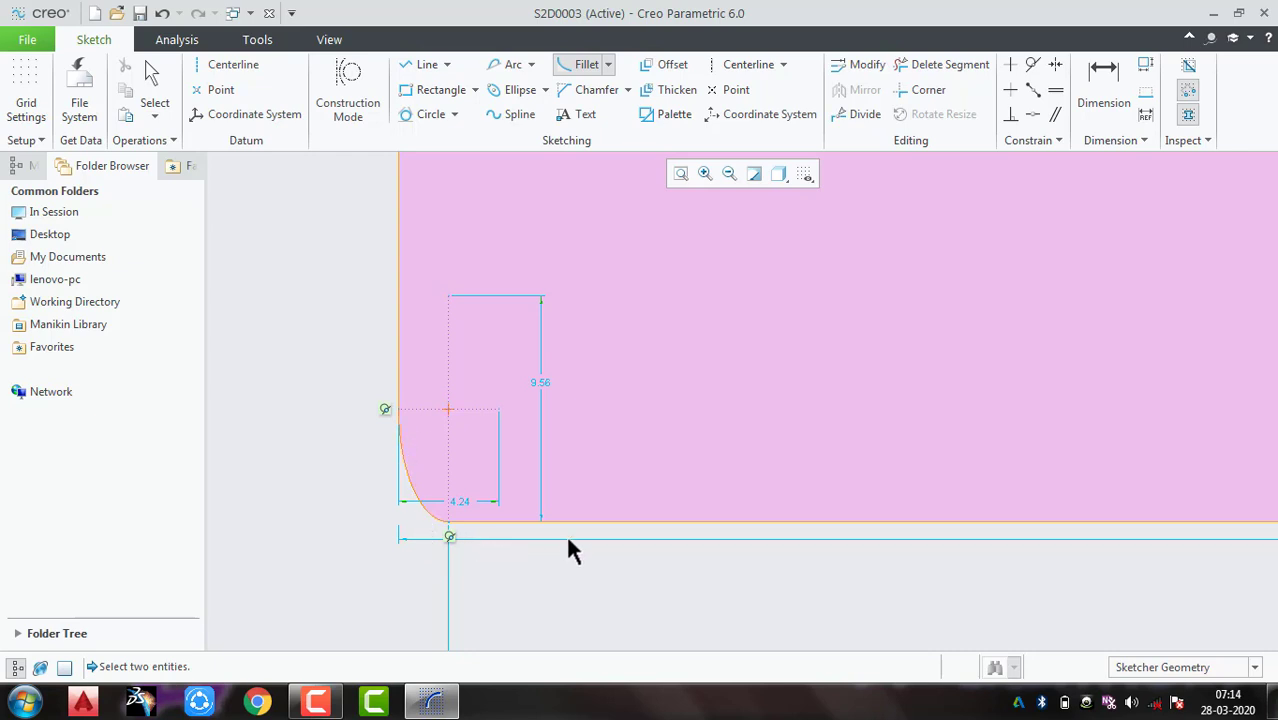
Step: Delete the entire filleted rectangle with all its dimensions and constraints from the sketch
{"action": "scroll", "coordinate": [568, 542], "scroll_direction": "down", "scroll_amount": 5}
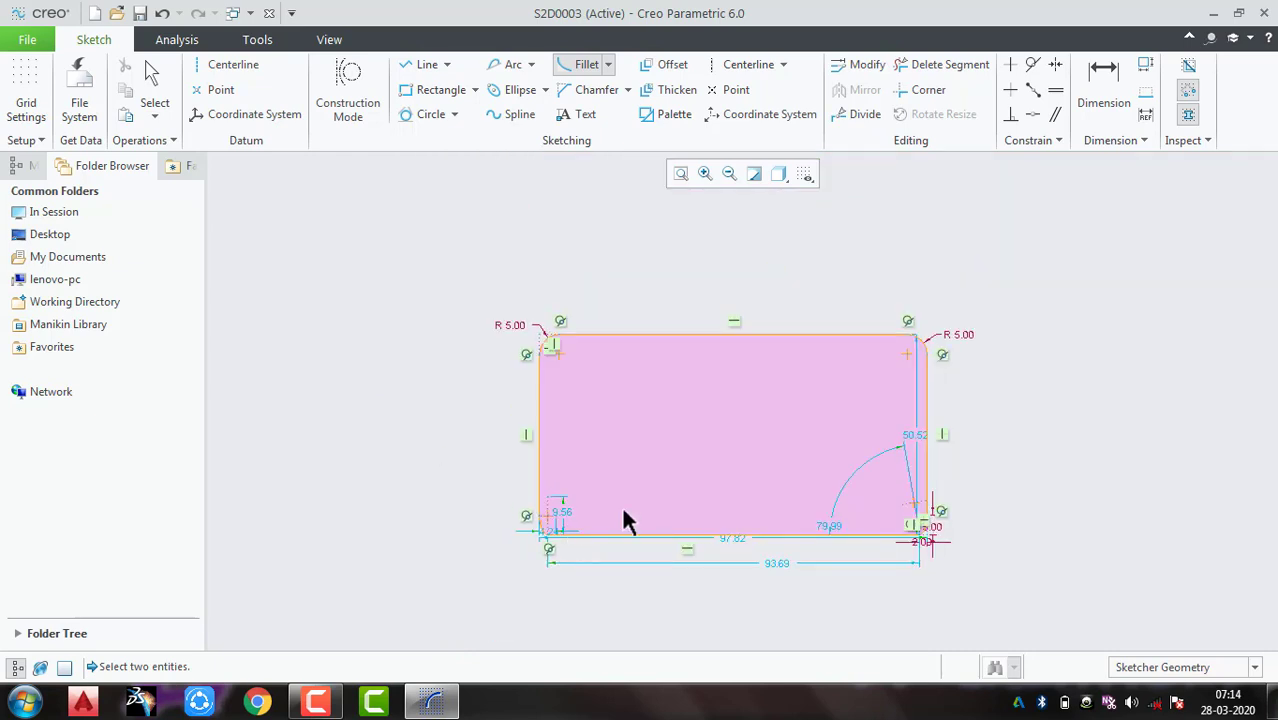
{"action": "middle_click", "coordinate": [958, 290]}
{"action": "mouse_move", "coordinate": [1041, 268]}
{"action": "left_mouse_down"}
{"action": "mouse_move", "coordinate": [451, 617]}
{"action": "mouse_move", "coordinate": [351, 612]}
{"action": "left_mouse_up"}
{"action": "key", "text": "Delete"}
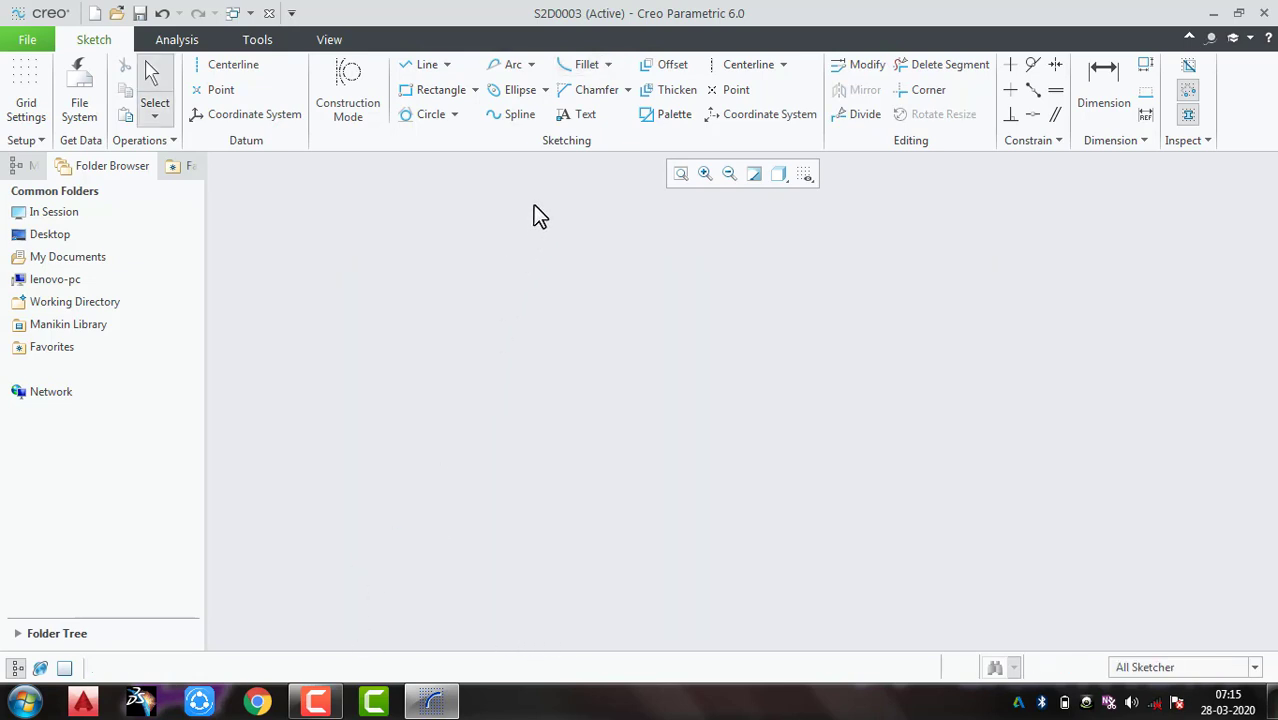
Step: Draw a corner rectangle about 119 wide and 64 high in the middle of the empty sketch
{"action": "left_click", "coordinate": [628, 92]}
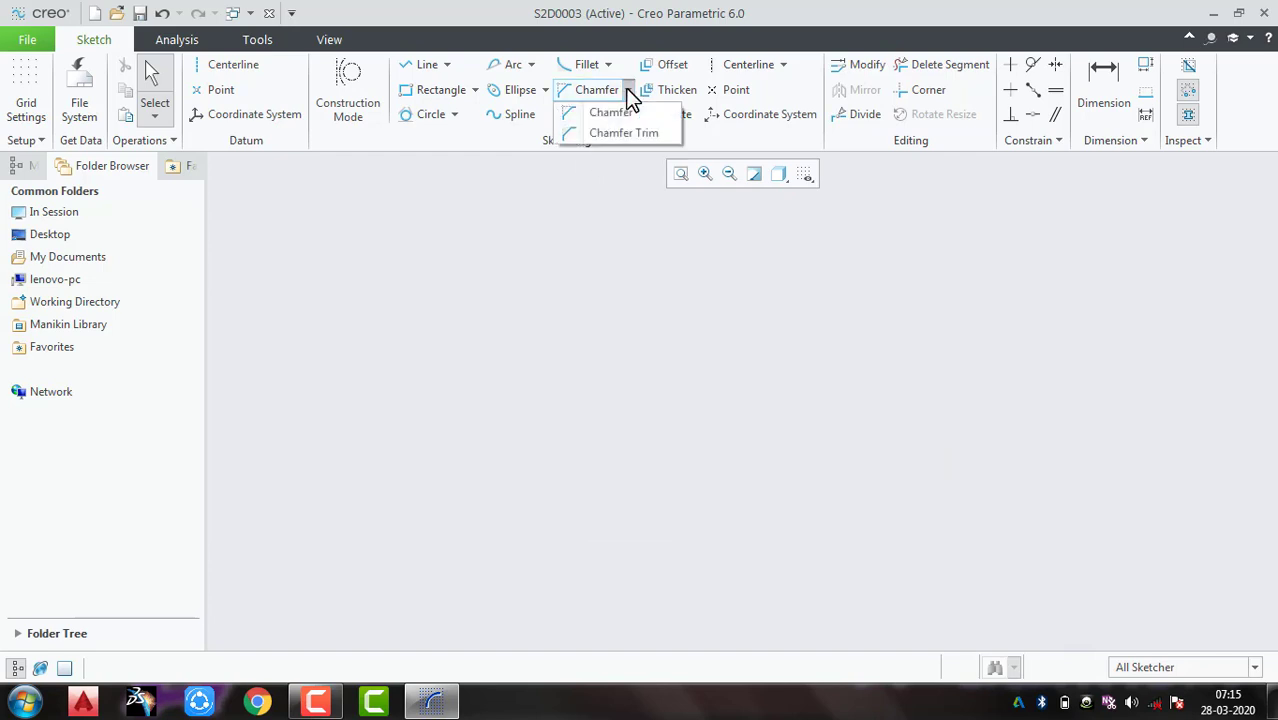
{"action": "left_click", "coordinate": [428, 90]}
{"action": "left_click", "coordinate": [489, 271]}
{"action": "left_click", "coordinate": [726, 407]}
{"action": "left_click", "coordinate": [961, 524]}
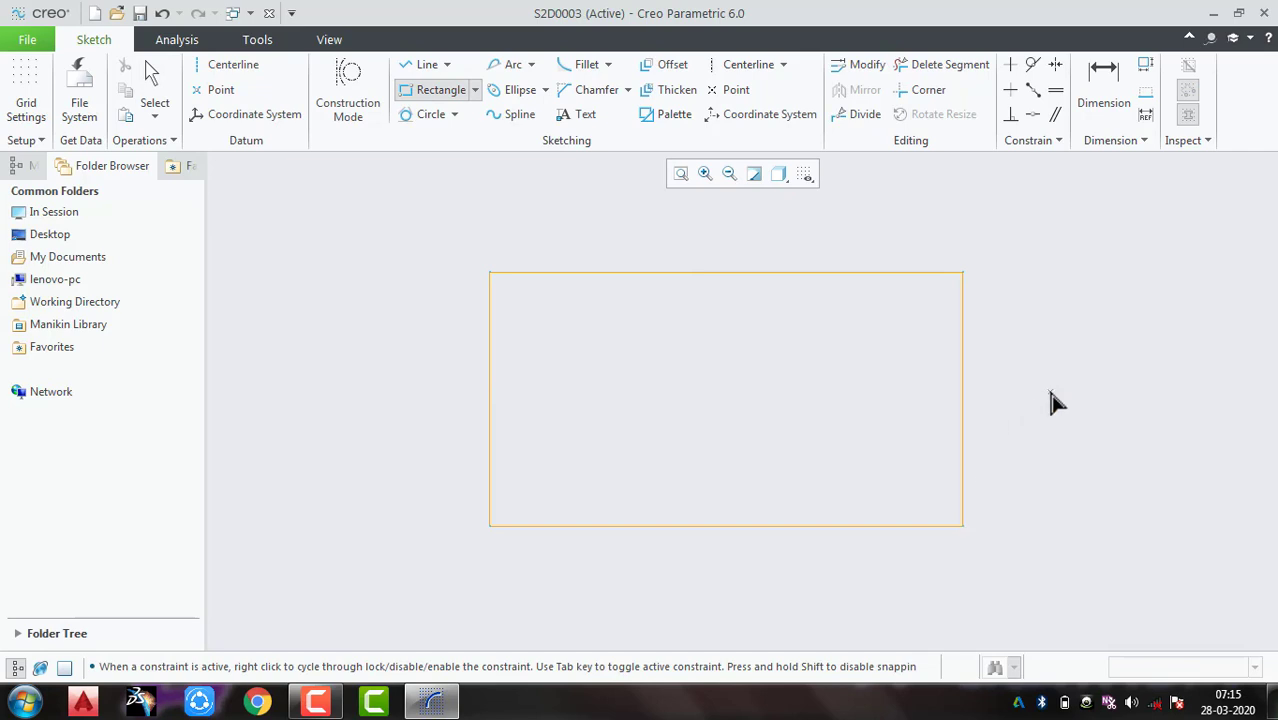
{"action": "middle_click", "coordinate": [1050, 400]}
Step: Add a Chamfer between the top and left edges at the rectangle's upper-left corner, about 6.1 by 6.1
{"action": "left_click", "coordinate": [626, 91]}
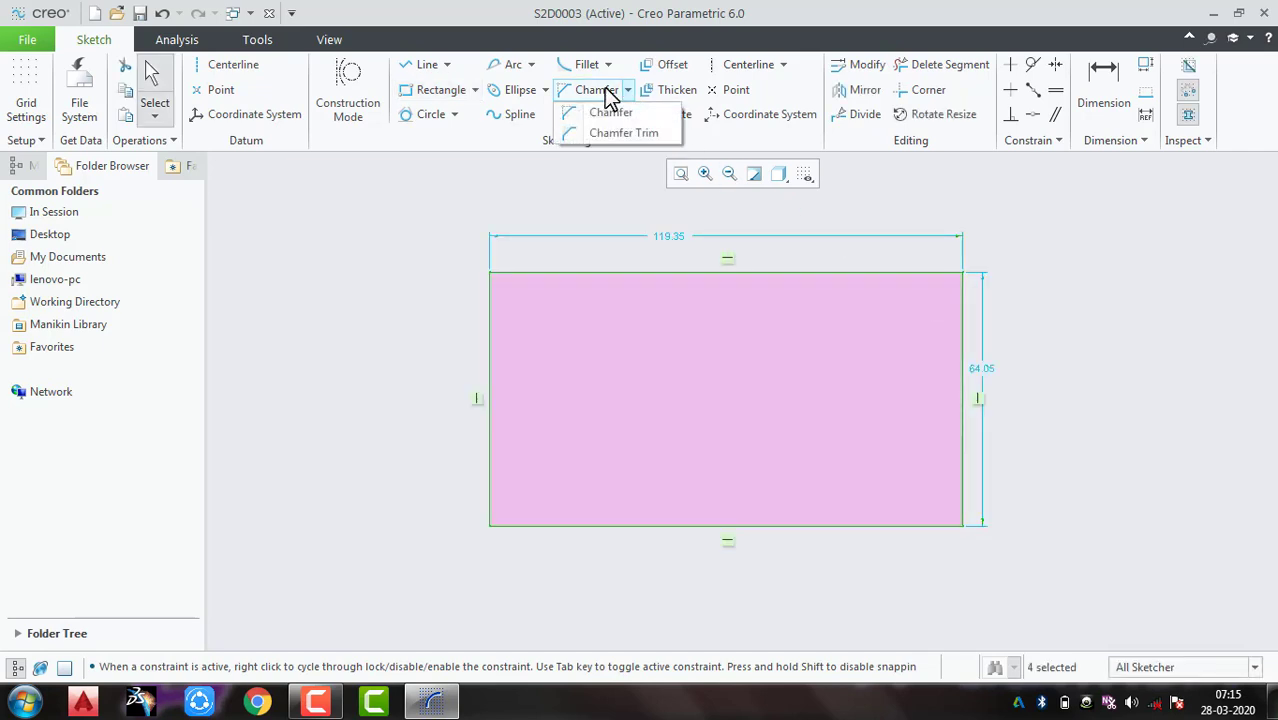
{"action": "left_click", "coordinate": [608, 112]}
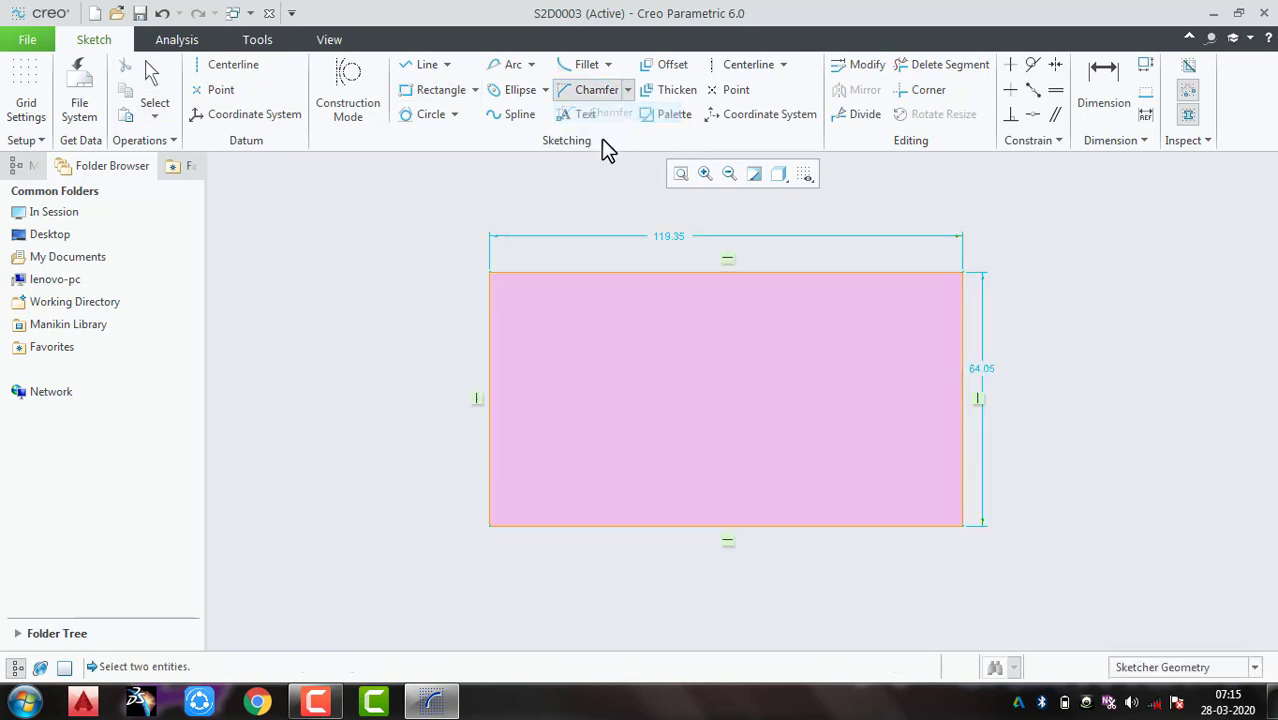
{"action": "left_click", "coordinate": [516, 273]}
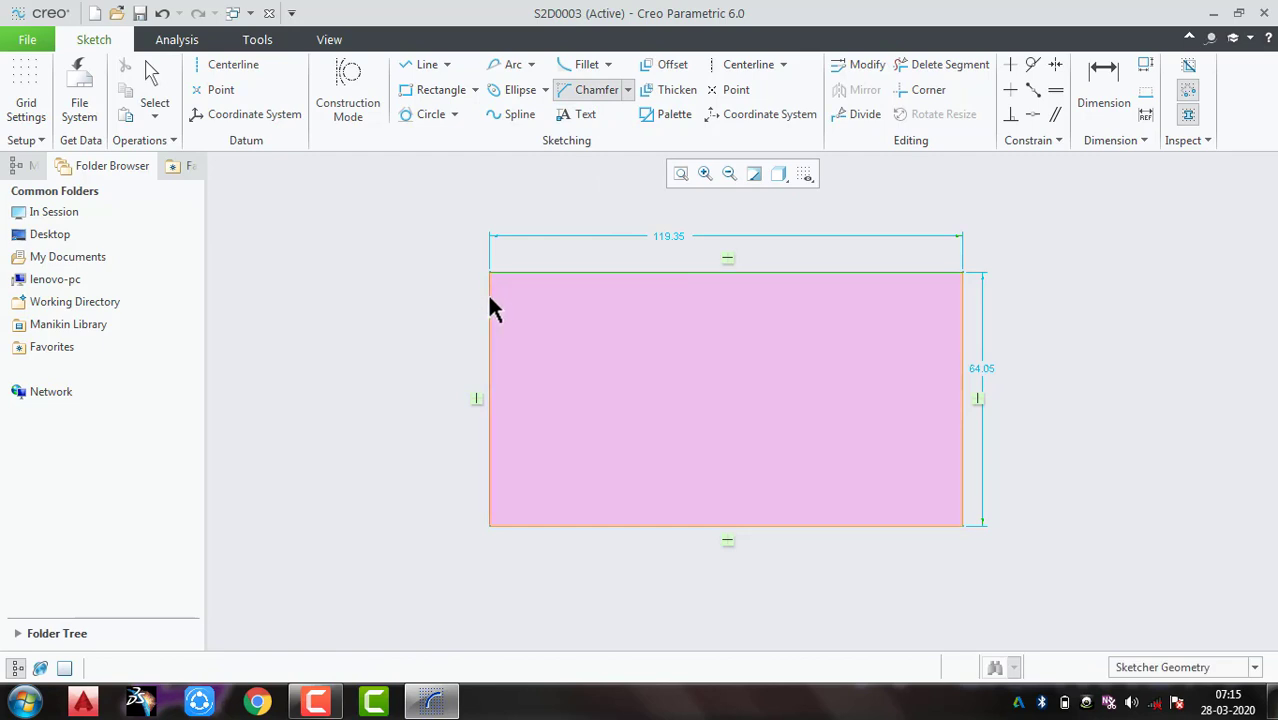
{"action": "left_click", "coordinate": [489, 294]}
{"action": "scroll", "coordinate": [502, 293], "scroll_direction": "down", "scroll_amount": 5}
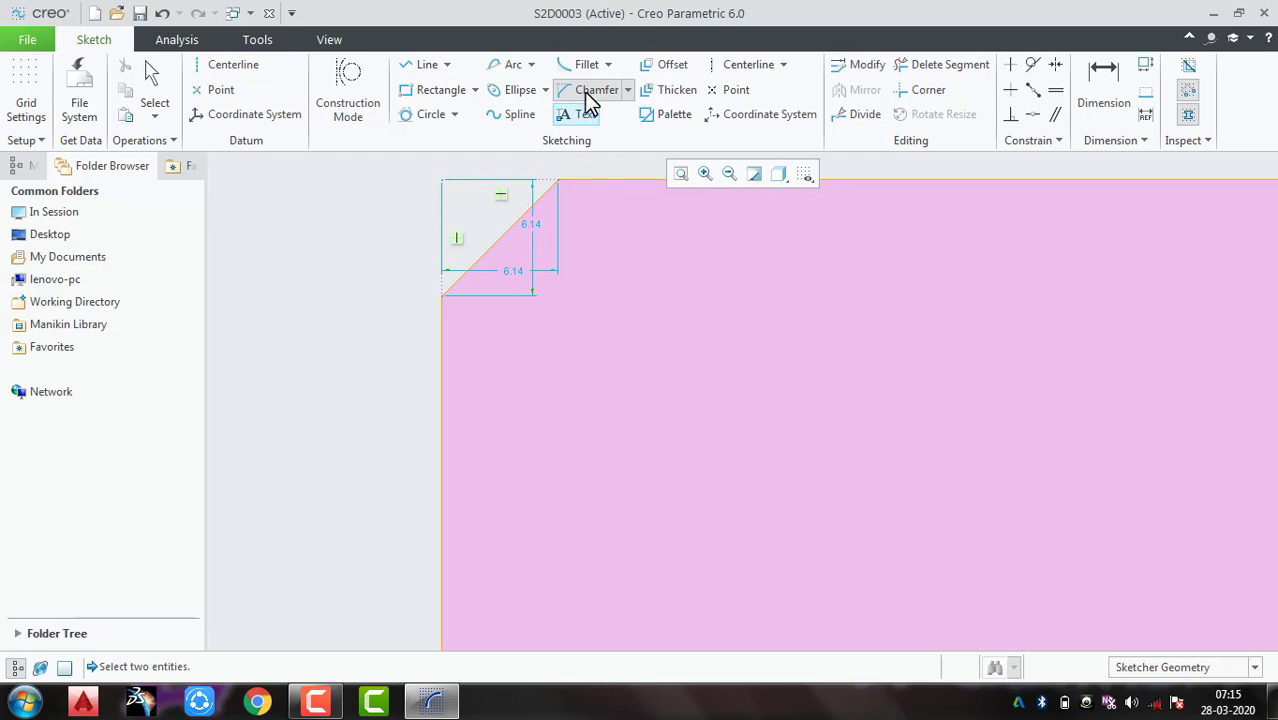
{"action": "middle_click", "coordinate": [295, 250]}
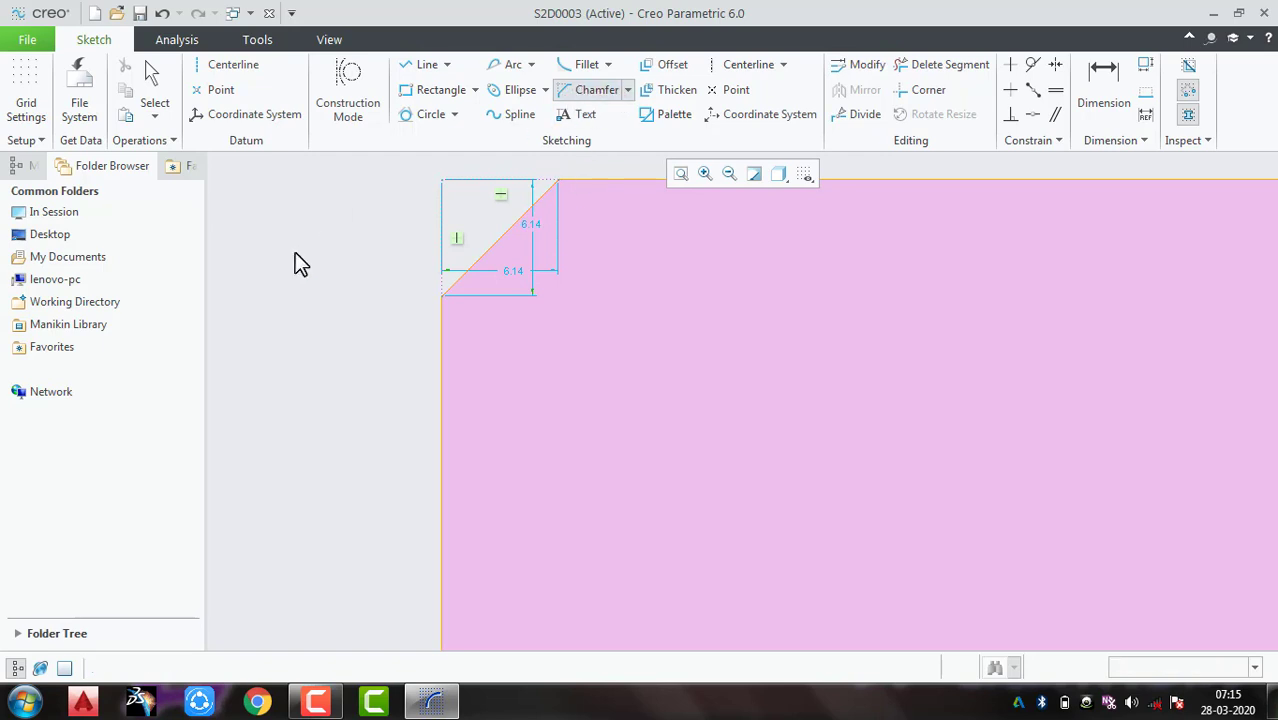
Step: Set the upper-left chamfer's vertical distance to 8 and its horizontal distance to 10
{"action": "double_click", "coordinate": [529, 223]}
{"action": "type", "text": "8"}
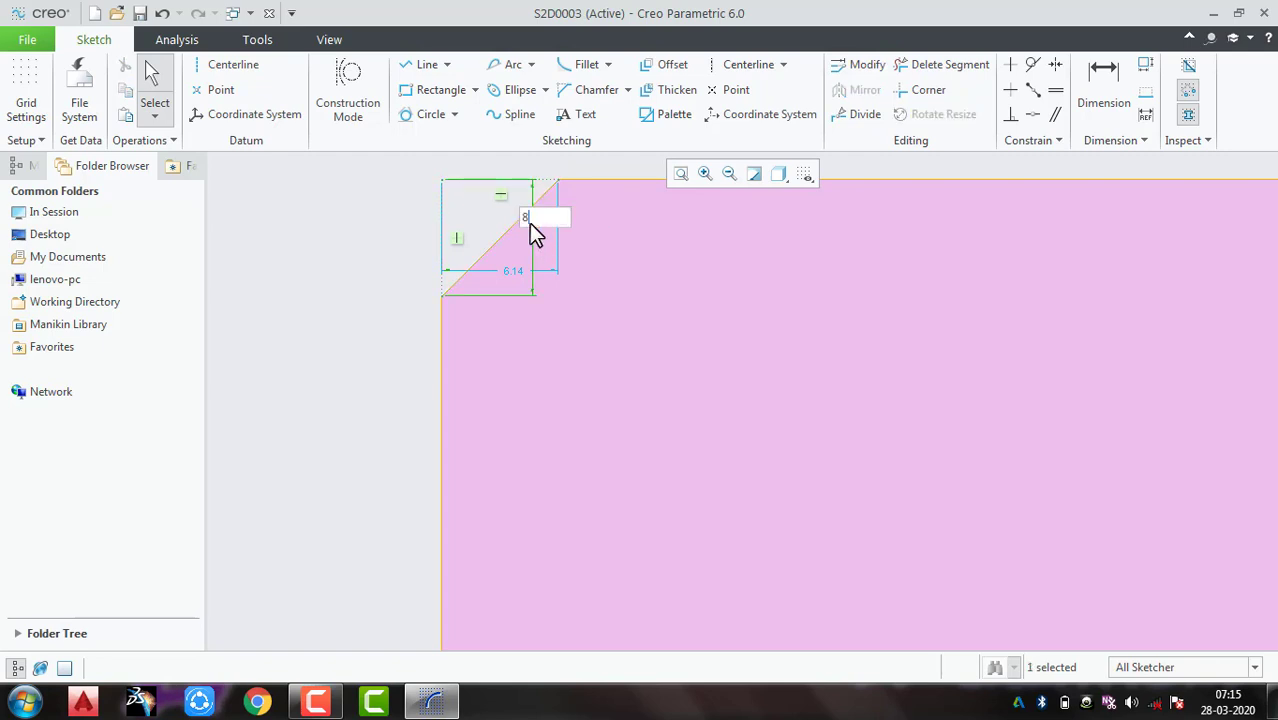
{"action": "key", "text": "Return"}
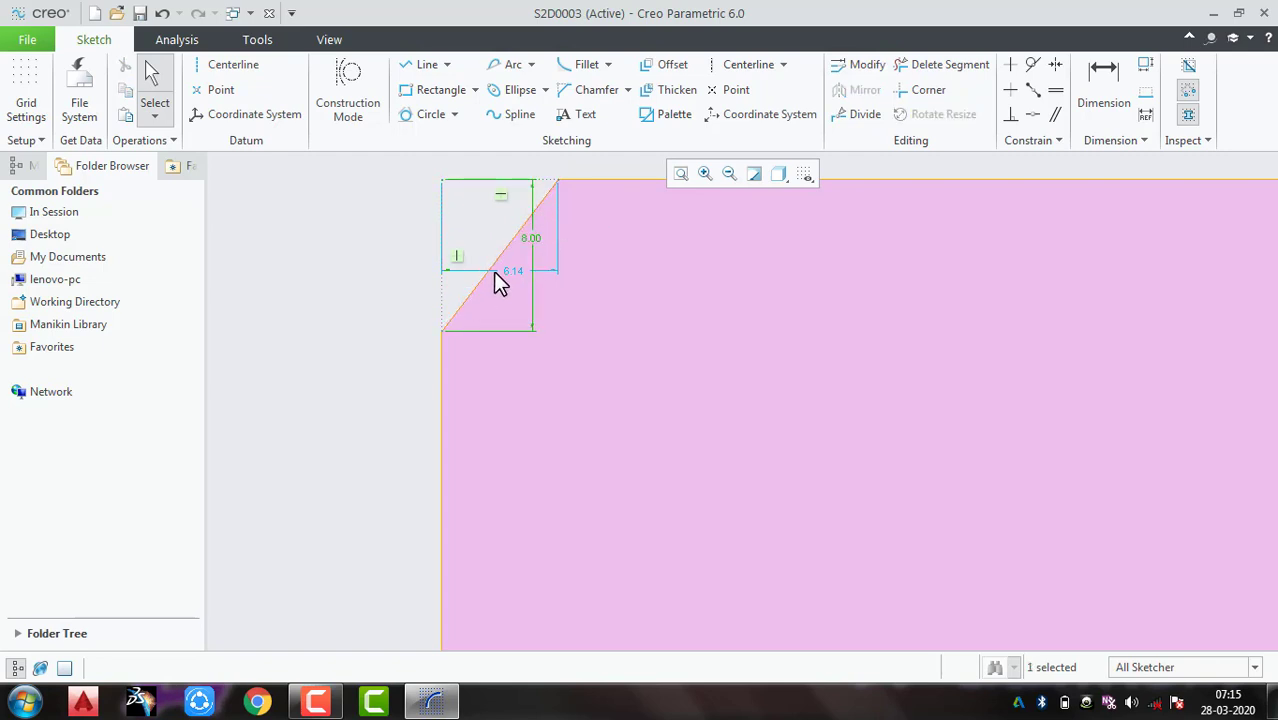
{"action": "double_click", "coordinate": [512, 268]}
{"action": "type", "text": "10"}
{"action": "key", "text": "Return"}
Step: Add a Chamfer Trim at the rectangle's upper-right corner, leaving the top edge about 105 long and the right edge about 57 high
{"action": "scroll", "coordinate": [518, 356], "scroll_direction": "up", "scroll_amount": 6}
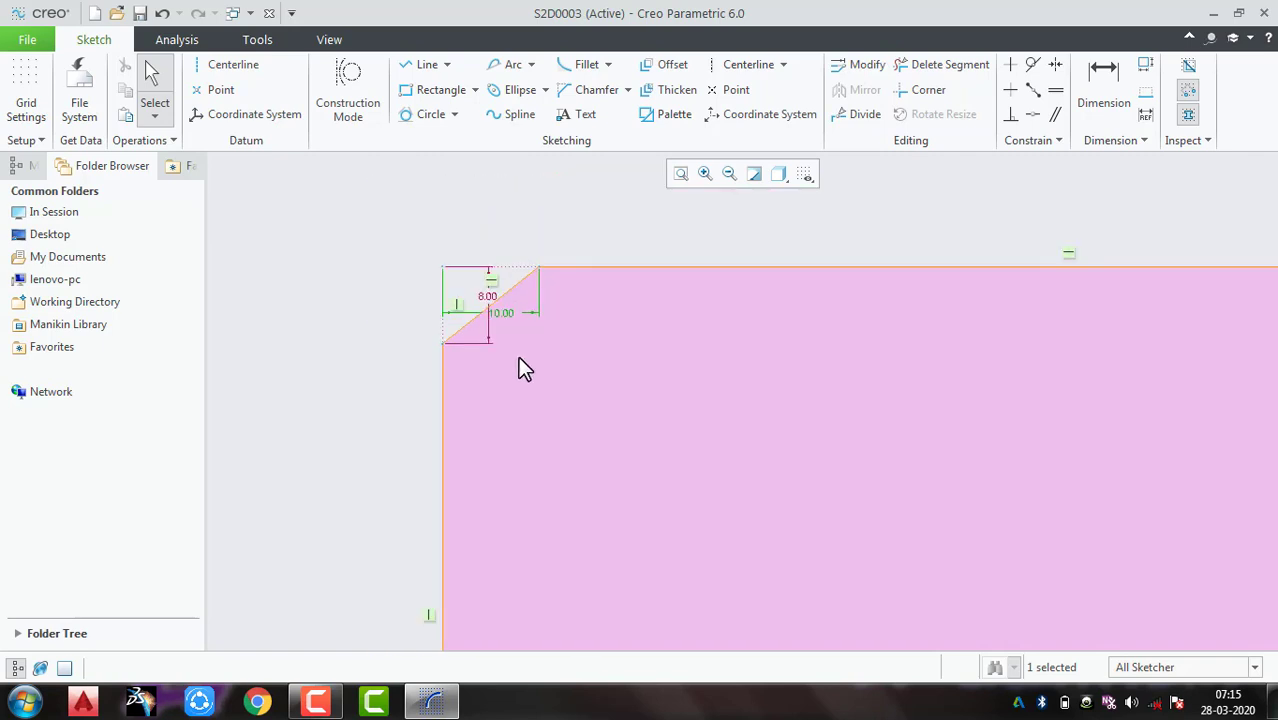
{"action": "scroll", "coordinate": [527, 352], "scroll_direction": "down", "scroll_amount": 4}
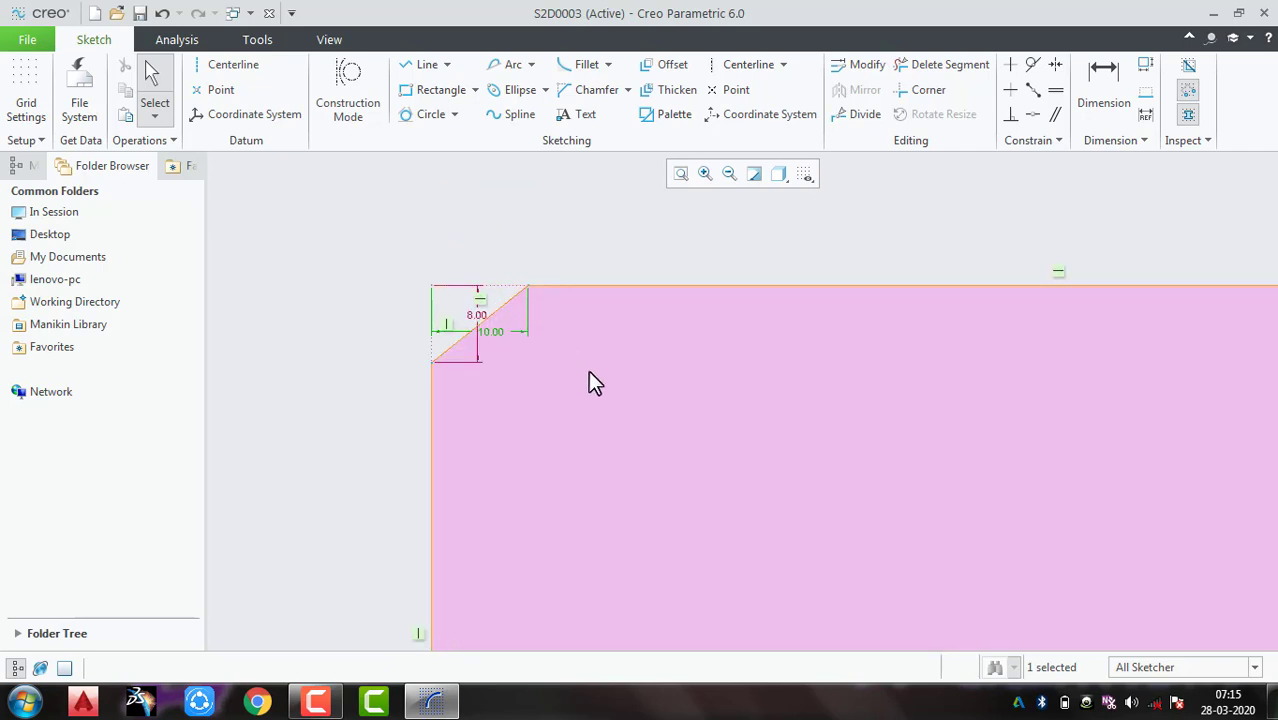
{"action": "scroll", "coordinate": [600, 390], "scroll_direction": "up", "scroll_amount": 2}
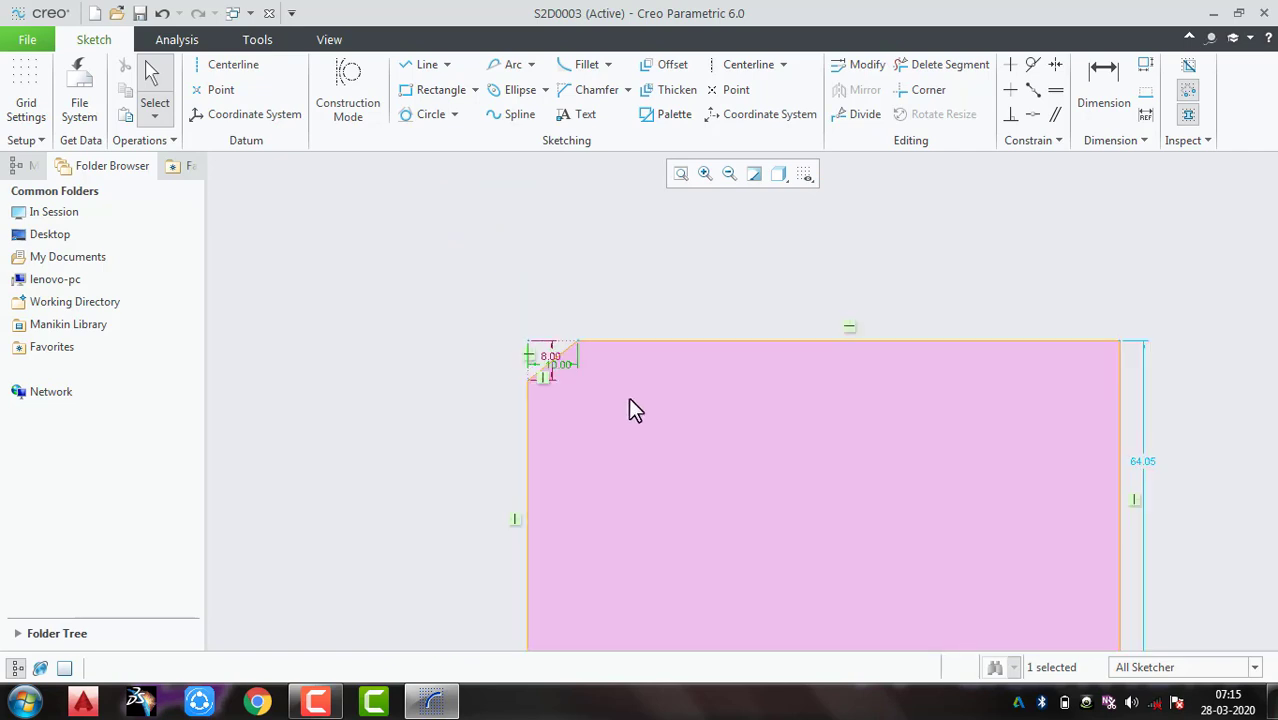
{"action": "left_click", "coordinate": [627, 90]}
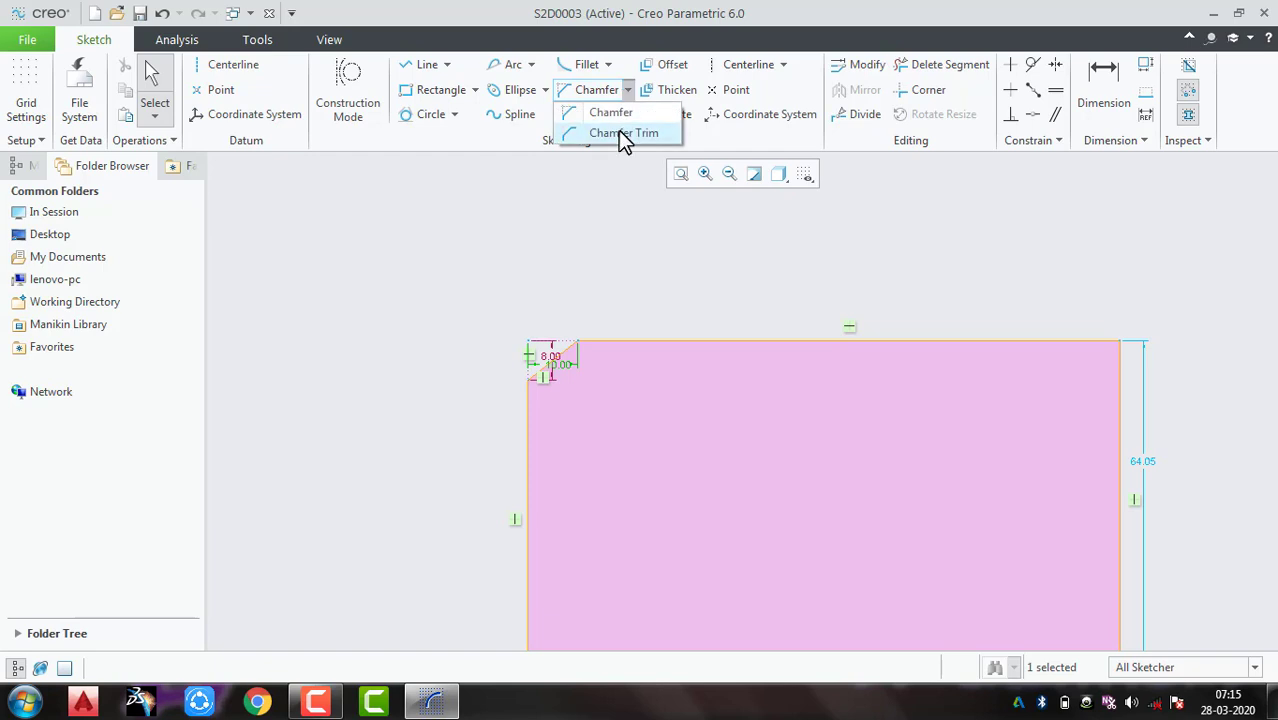
{"action": "left_click", "coordinate": [622, 134]}
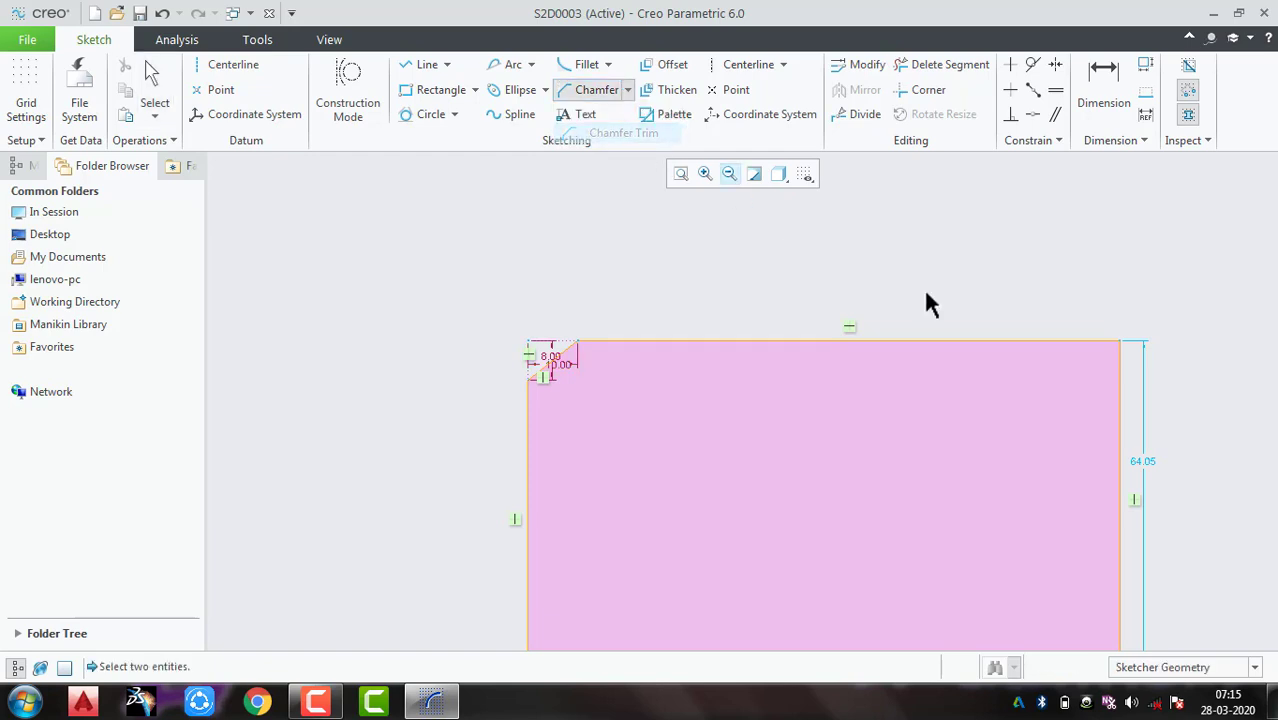
{"action": "left_click", "coordinate": [1098, 342]}
{"action": "left_click", "coordinate": [1118, 383]}
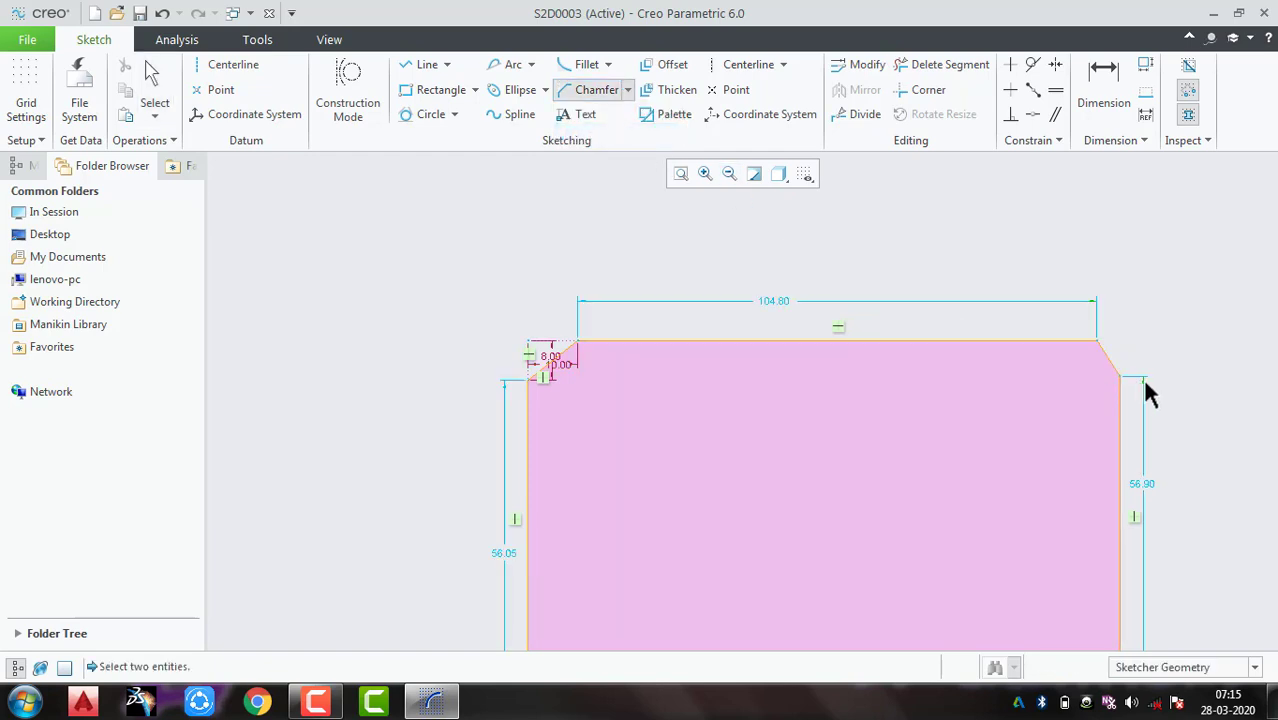
{"action": "scroll", "coordinate": [1148, 392], "scroll_direction": "up", "scroll_amount": 3}
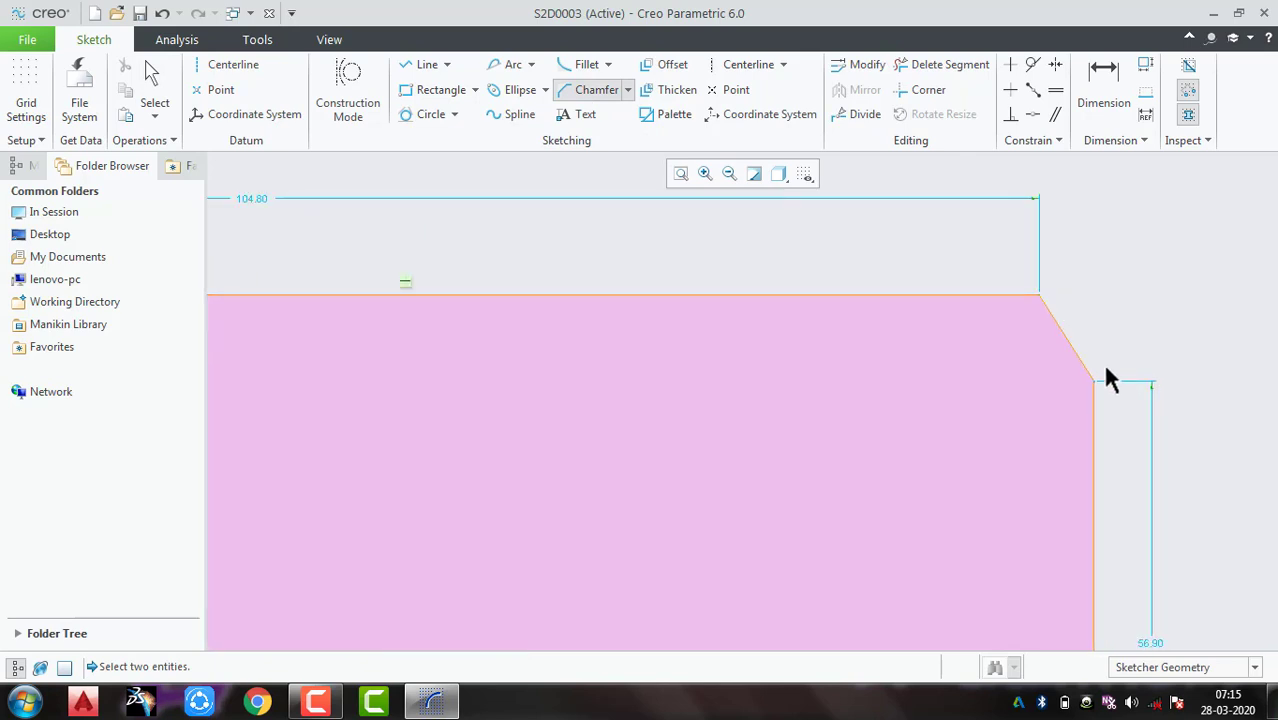
{"action": "scroll", "coordinate": [778, 451], "scroll_direction": "down", "scroll_amount": 4}
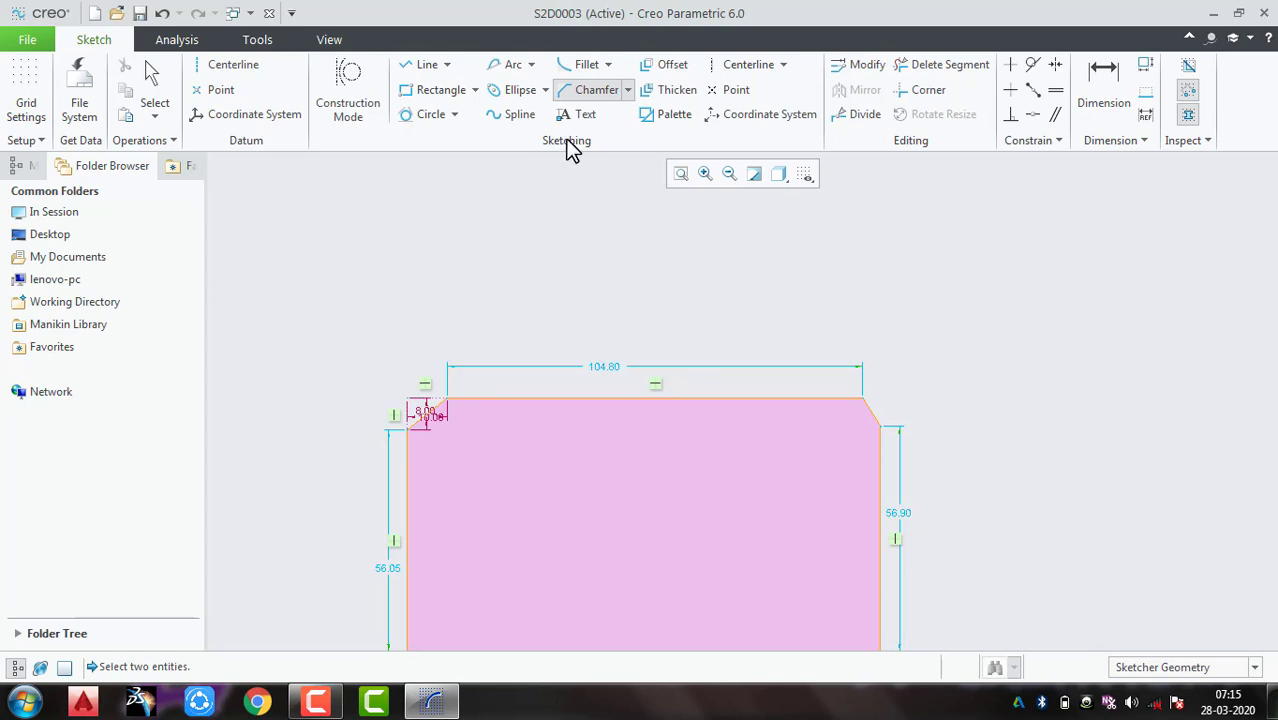
Step: Delete the entire chamfered rectangle with all its dimensions and constraints from the sketch
{"action": "middle_click_drag", "start_coordinate": [858, 408], "coordinate": [813, 249], "text": "shift"}
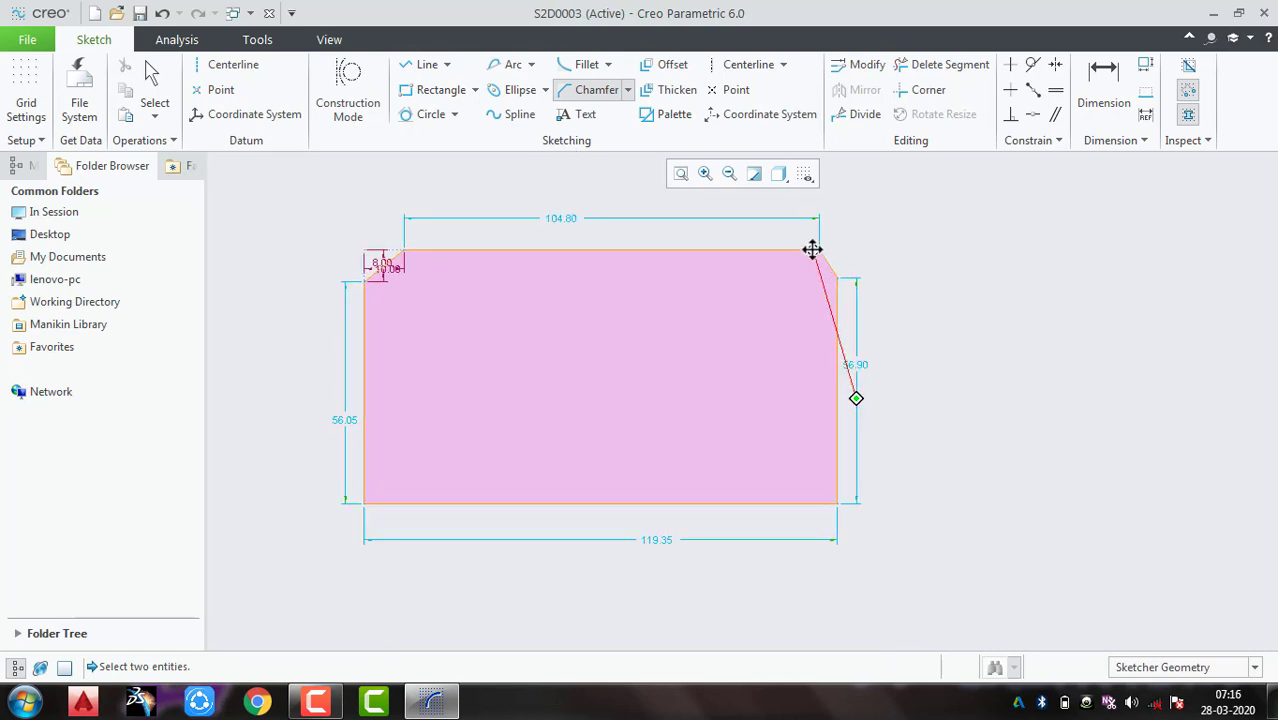
{"action": "middle_click", "coordinate": [915, 347]}
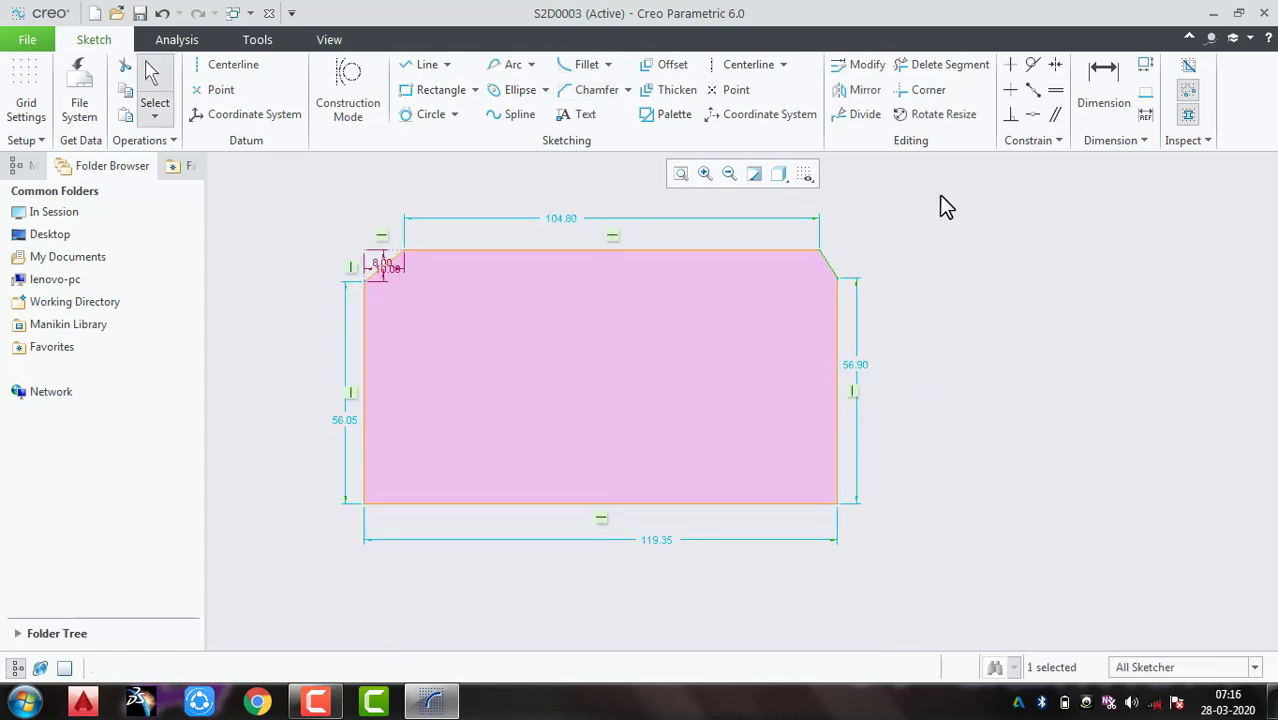
{"action": "mouse_move", "coordinate": [940, 197]}
{"action": "left_mouse_down"}
{"action": "mouse_move", "coordinate": [376, 566]}
{"action": "mouse_move", "coordinate": [287, 610]}
{"action": "left_mouse_up"}
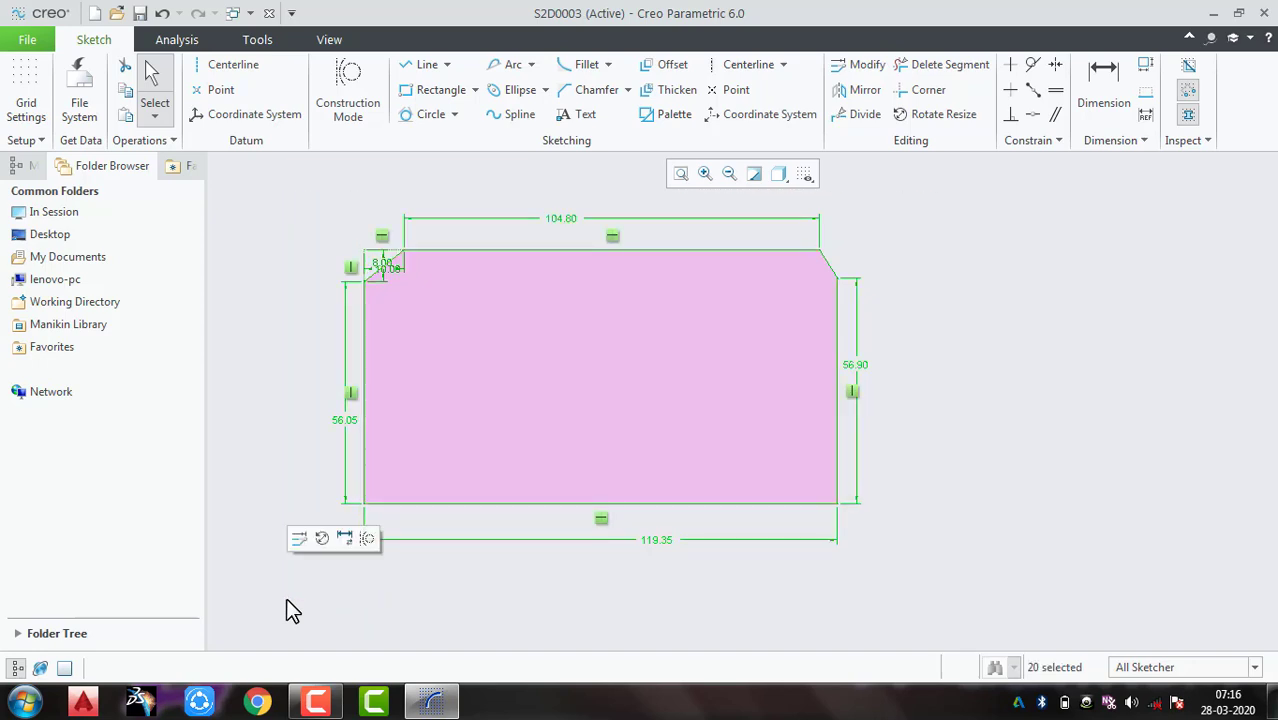
{"action": "key", "text": "Delete"}
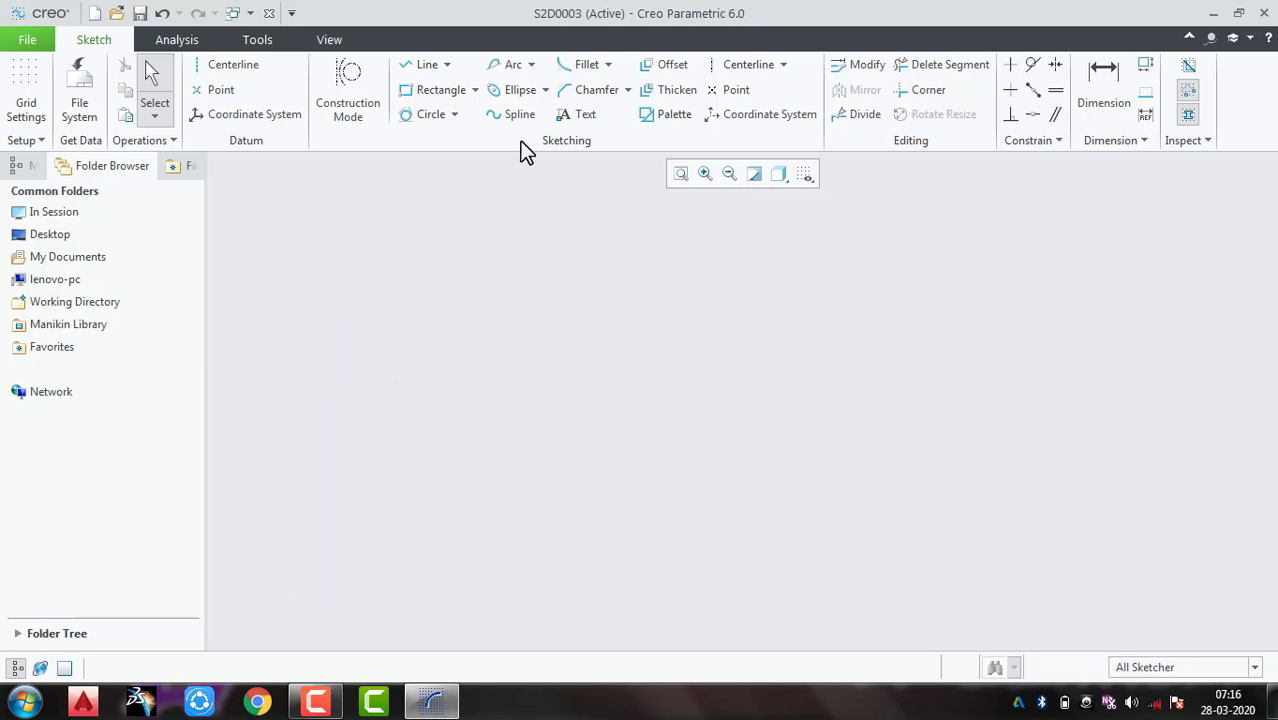
Step: Start a Text with a vertical height line about 22.7 long near the centre of the empty sketch
{"action": "left_click", "coordinate": [589, 116]}
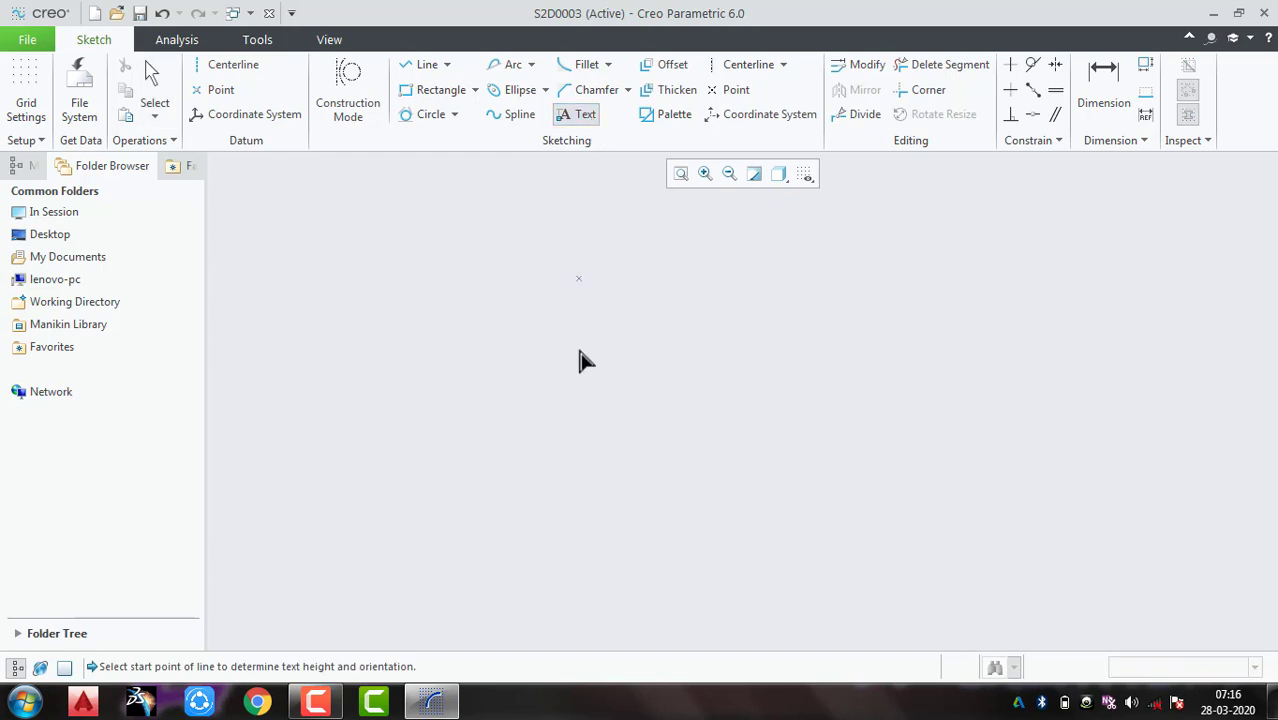
{"action": "left_click", "coordinate": [513, 498]}
{"action": "left_click", "coordinate": [519, 461]}
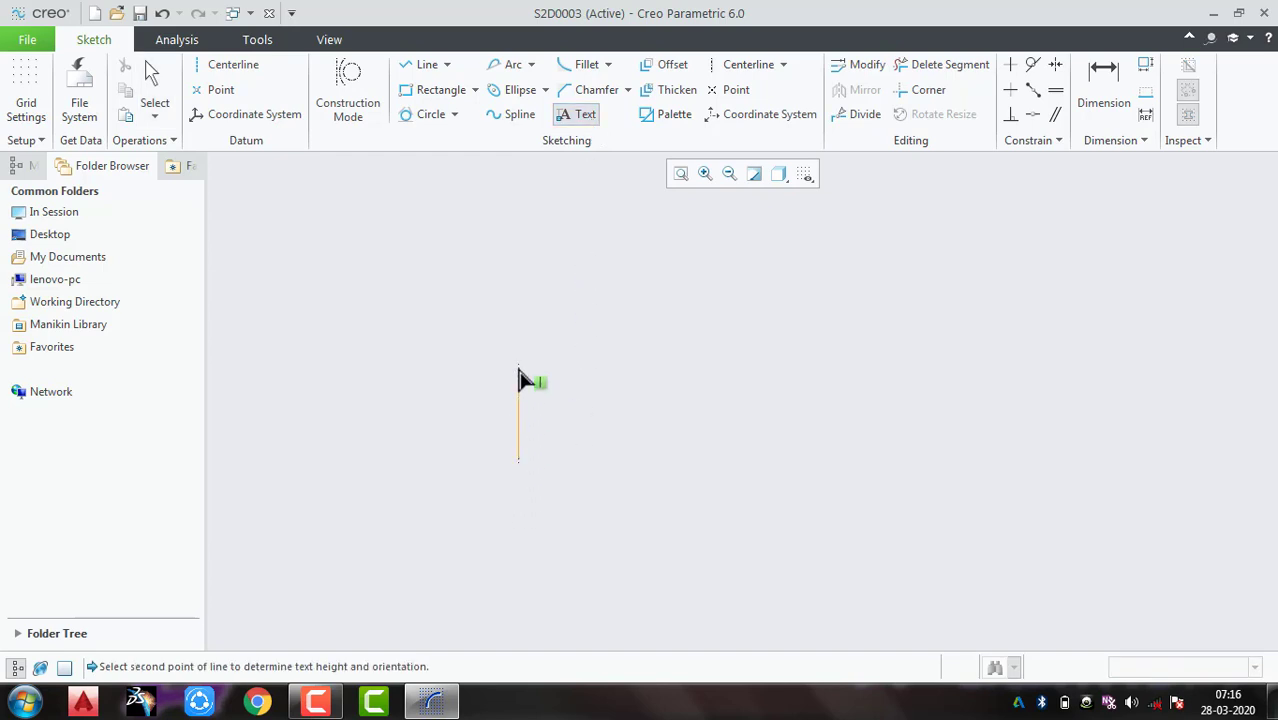
{"action": "left_click", "coordinate": [518, 365]}
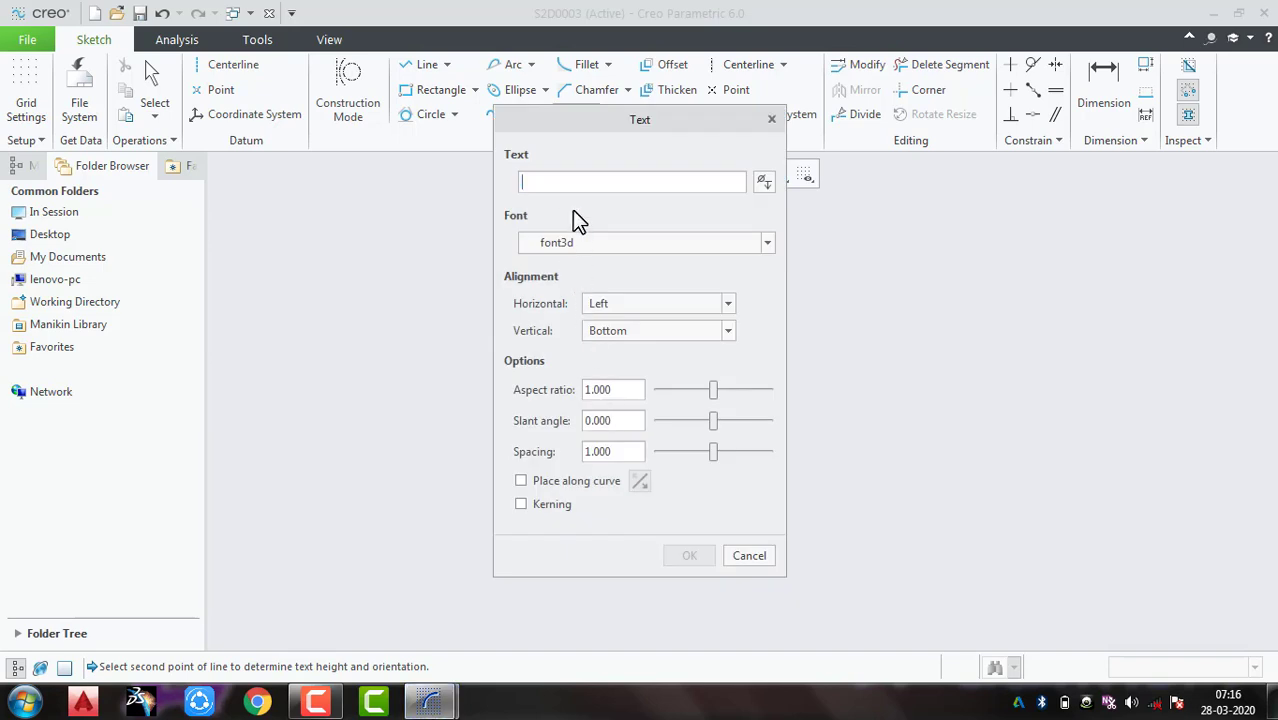
Step: Enter the person's name in lowercase as the sketch text and uncover its preview
{"action": "type", "text": "dry"}
{"action": "key", "text": "BackSpace"}
{"action": "key", "text": "BackSpace"}
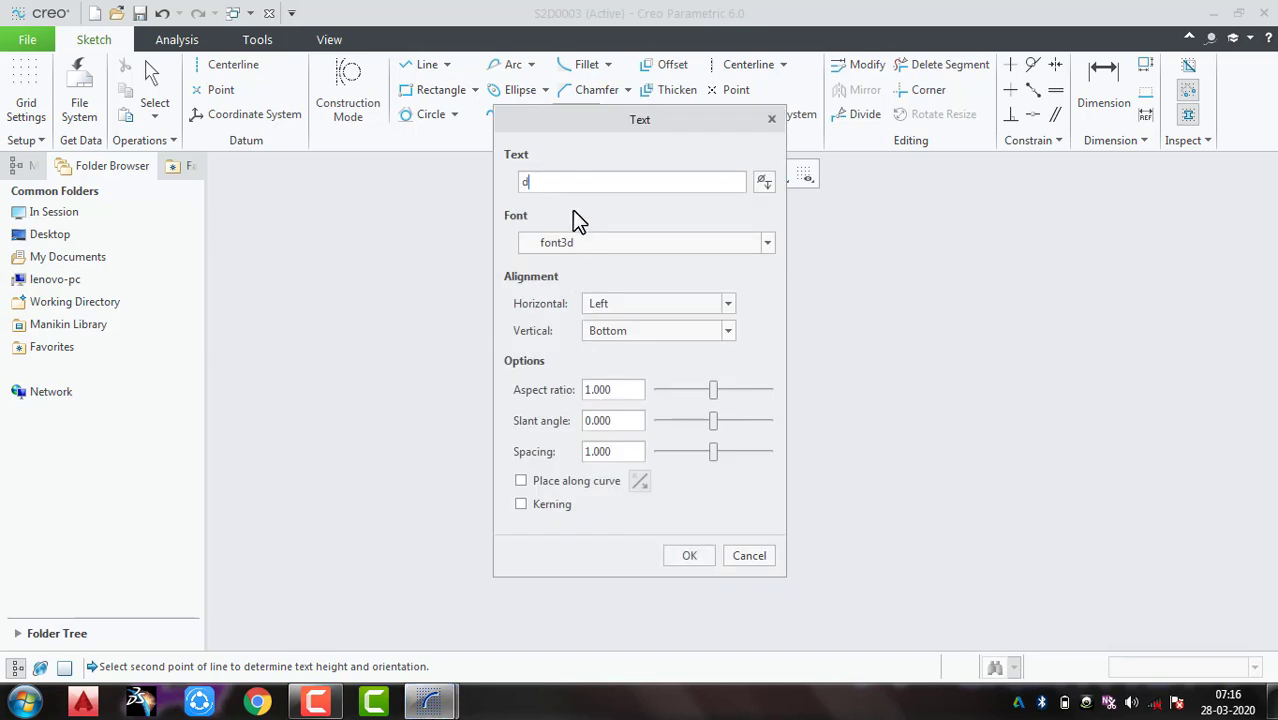
{"action": "type", "text": "urgaavan"}
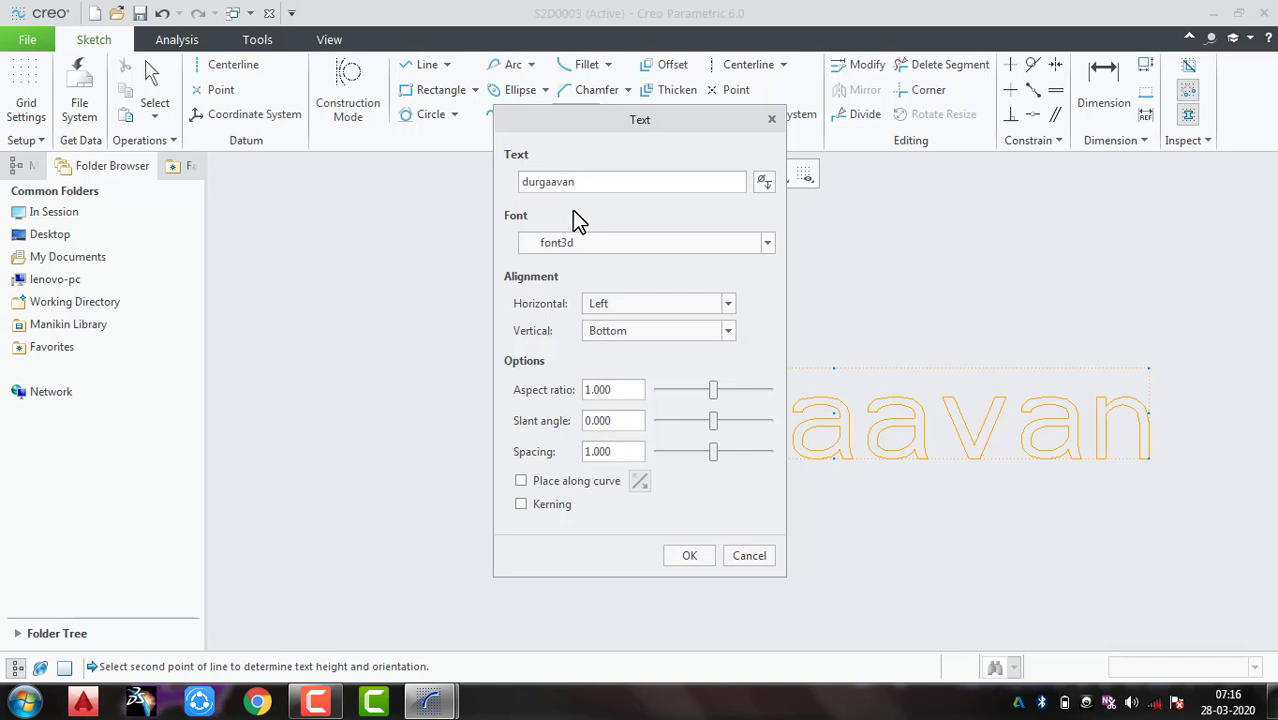
{"action": "key", "text": "BackSpace"}
{"action": "key", "text": "BackSpace"}
{"action": "key", "text": "BackSpace"}
{"action": "key", "text": "BackSpace"}
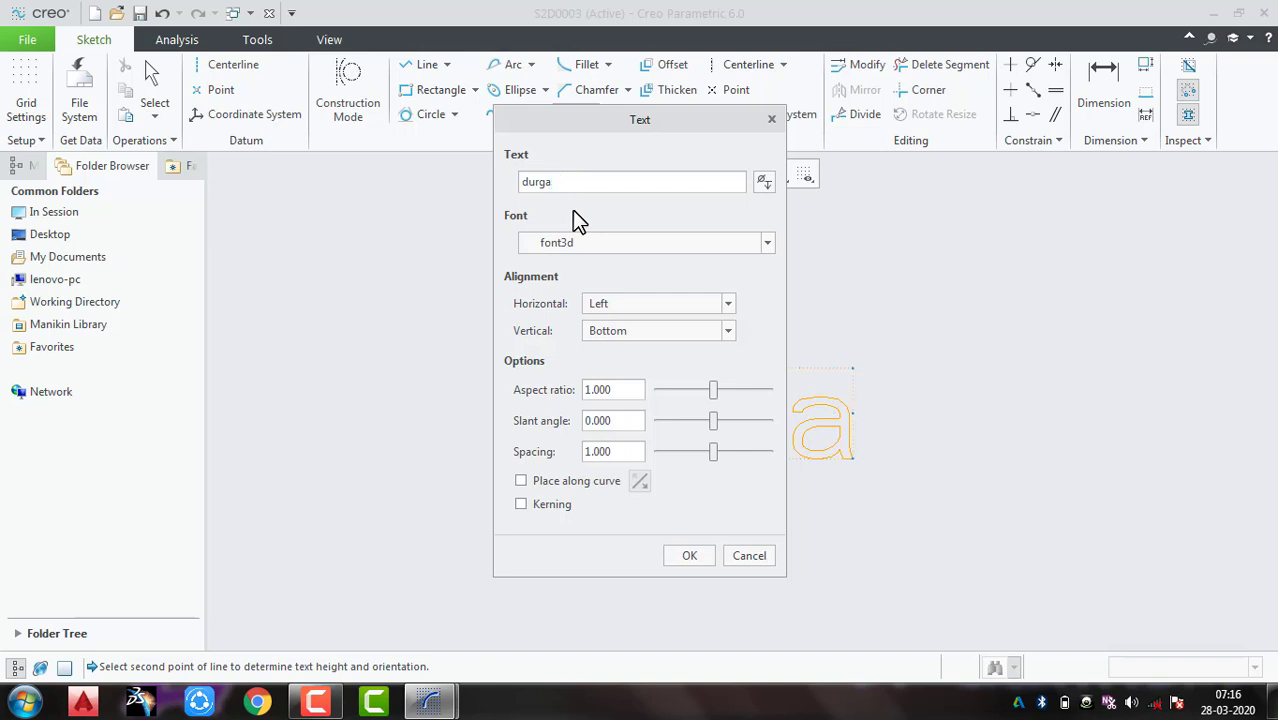
{"action": "type", "text": "p"}
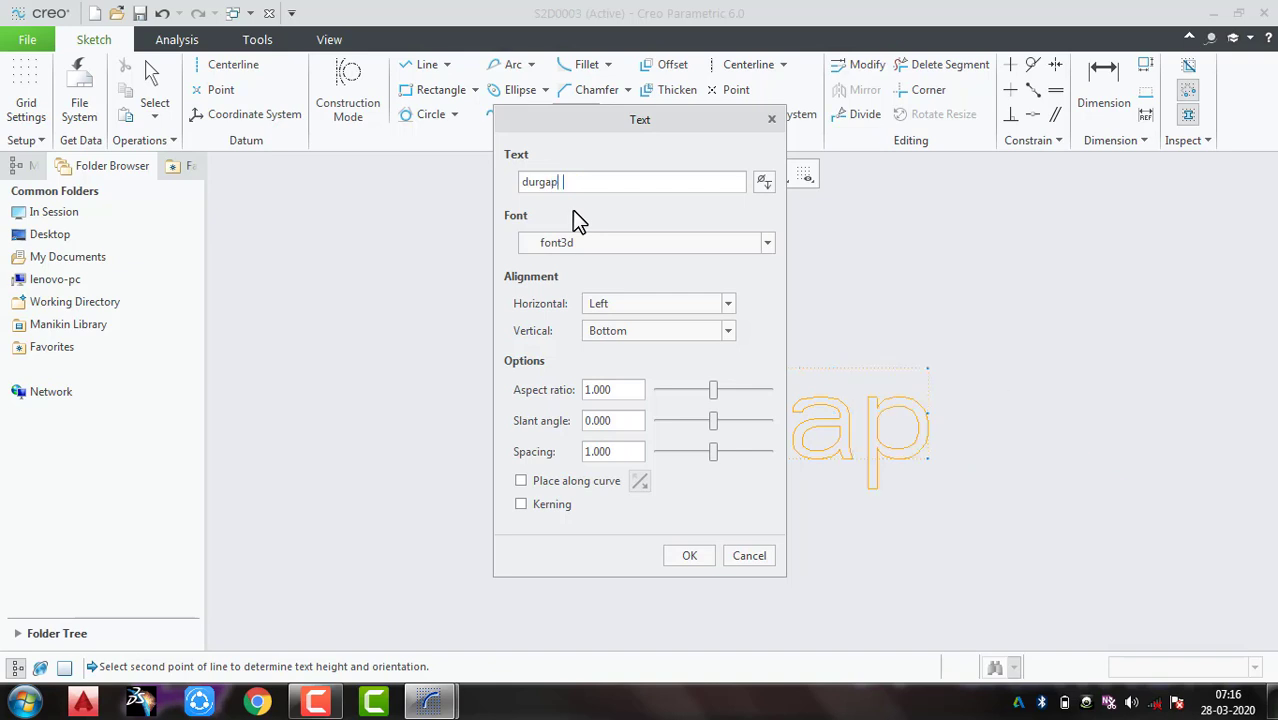
{"action": "type", "text": "avan"}
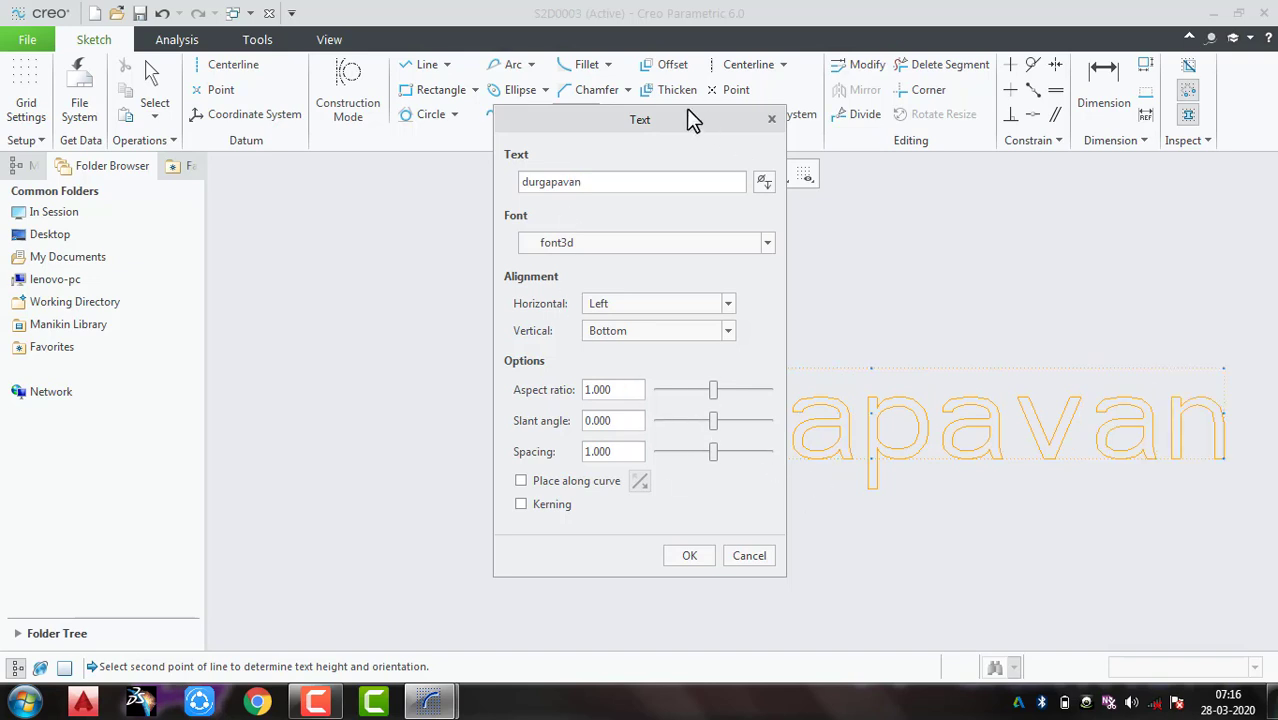
{"action": "left_click_drag", "start_coordinate": [685, 121], "coordinate": [411, 123]}
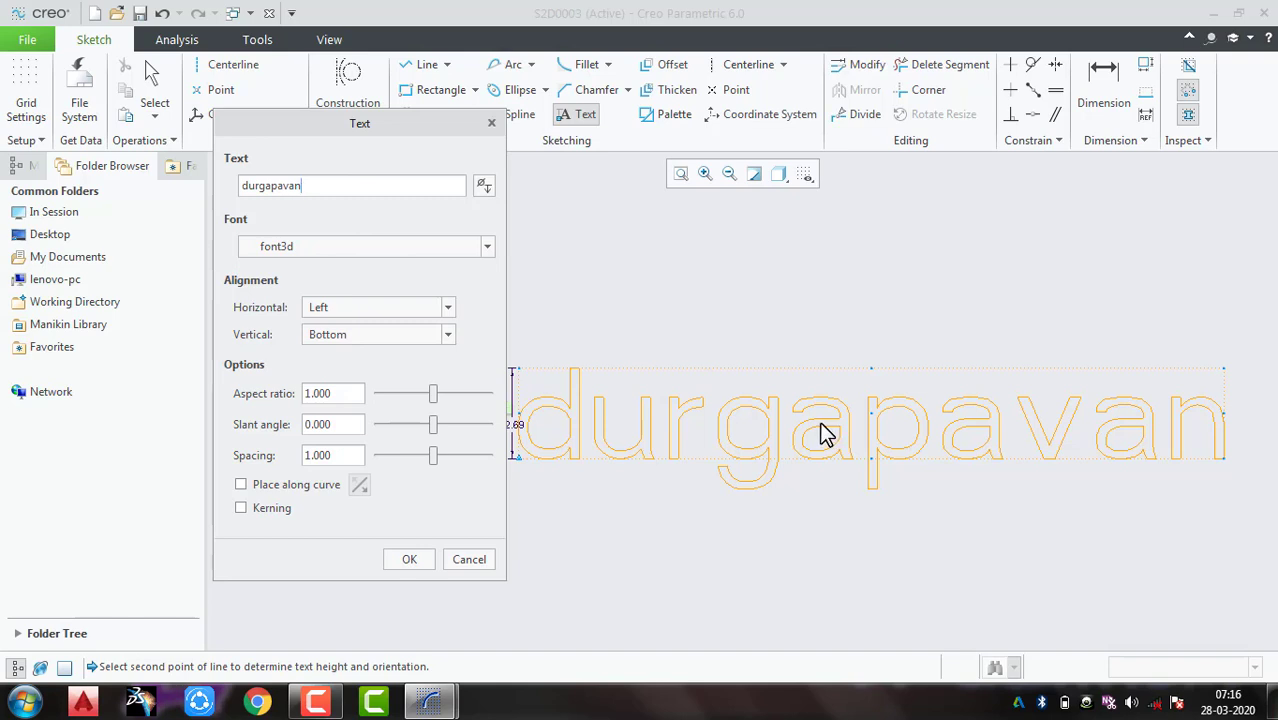
Step: Try Center and Right horizontal alignment for the text, and return it to Left
{"action": "left_click", "coordinate": [337, 246]}
{"action": "left_click", "coordinate": [312, 332]}
{"action": "left_click", "coordinate": [436, 312]}
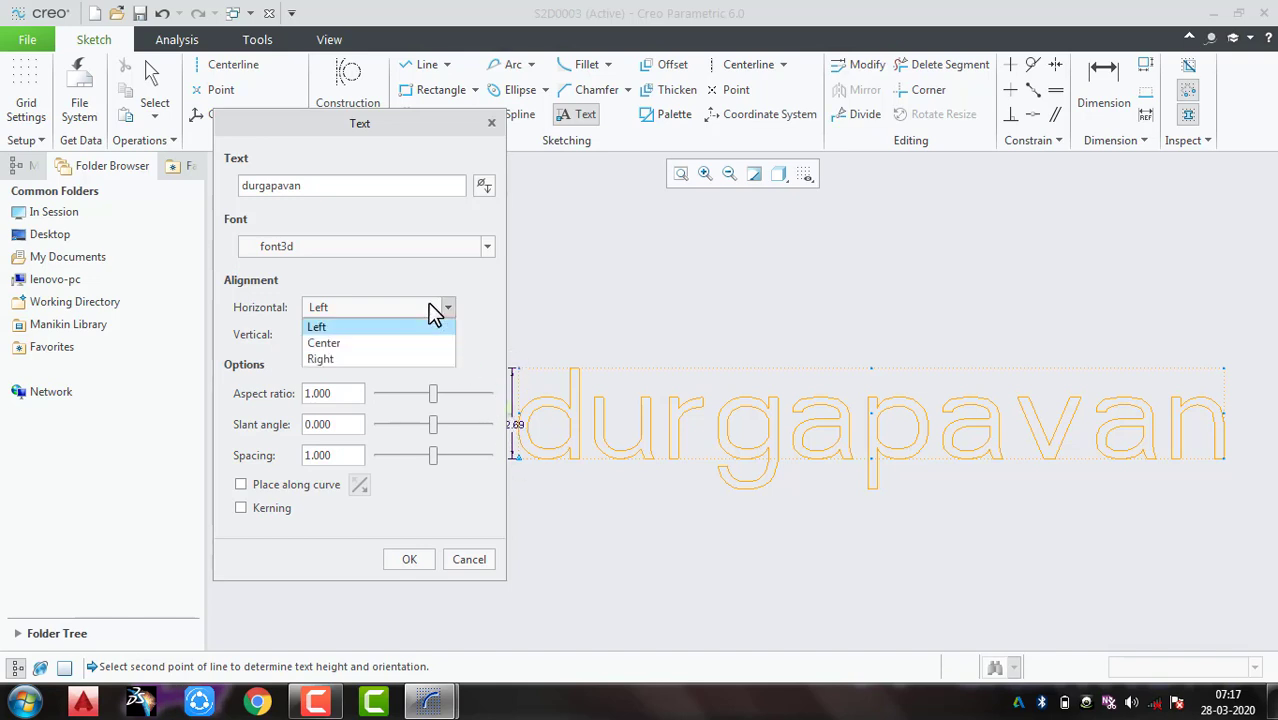
{"action": "left_click", "coordinate": [417, 348]}
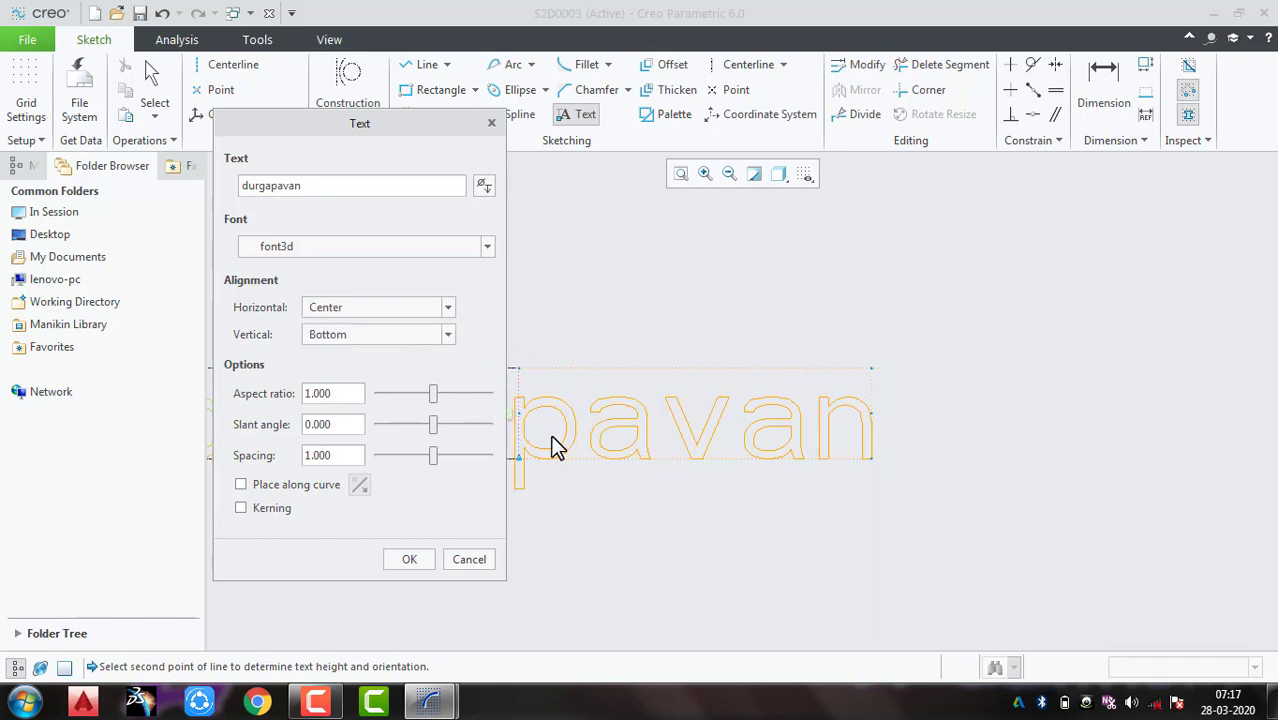
{"action": "middle_click_drag", "start_coordinate": [547, 430], "coordinate": [923, 421]}
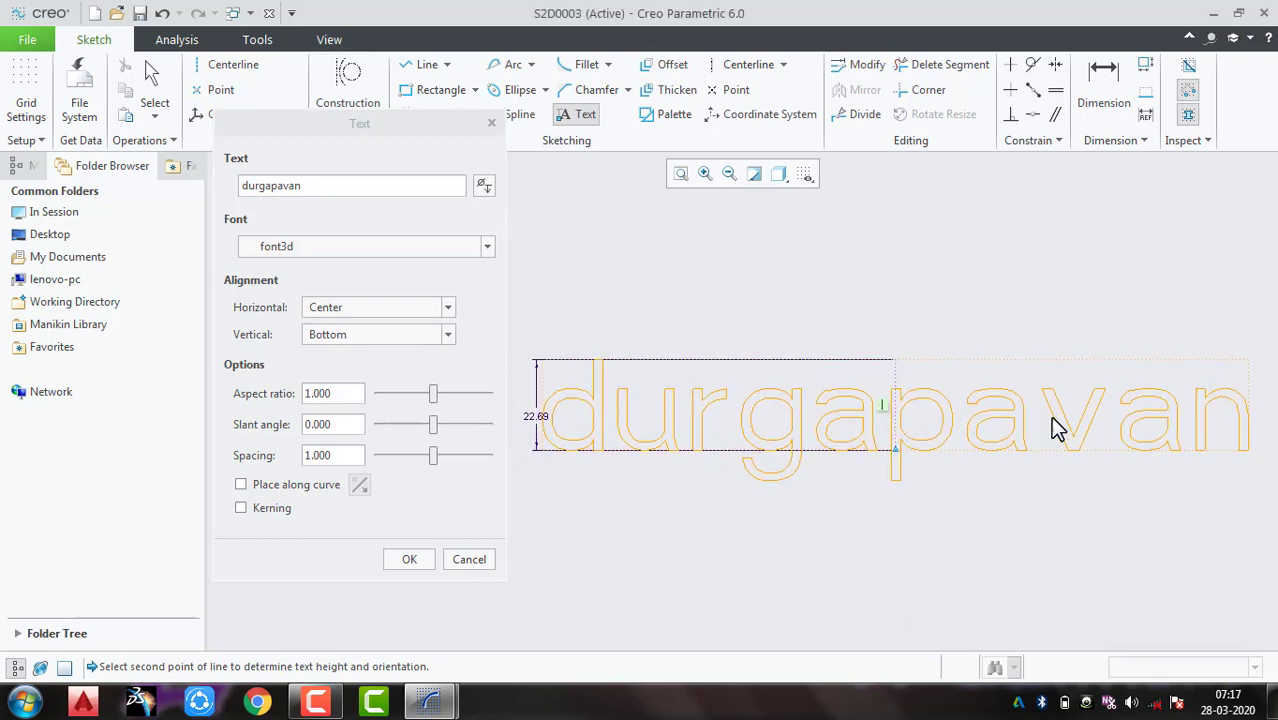
{"action": "left_click", "coordinate": [409, 309]}
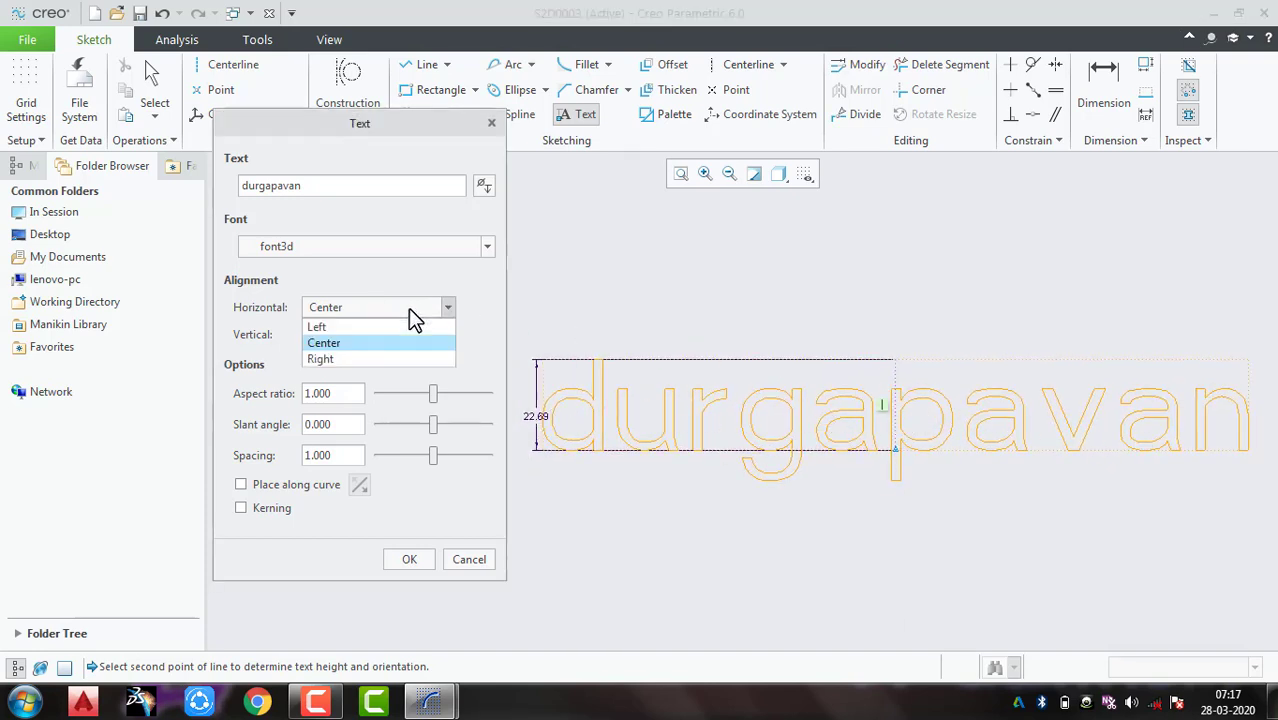
{"action": "left_click", "coordinate": [391, 358]}
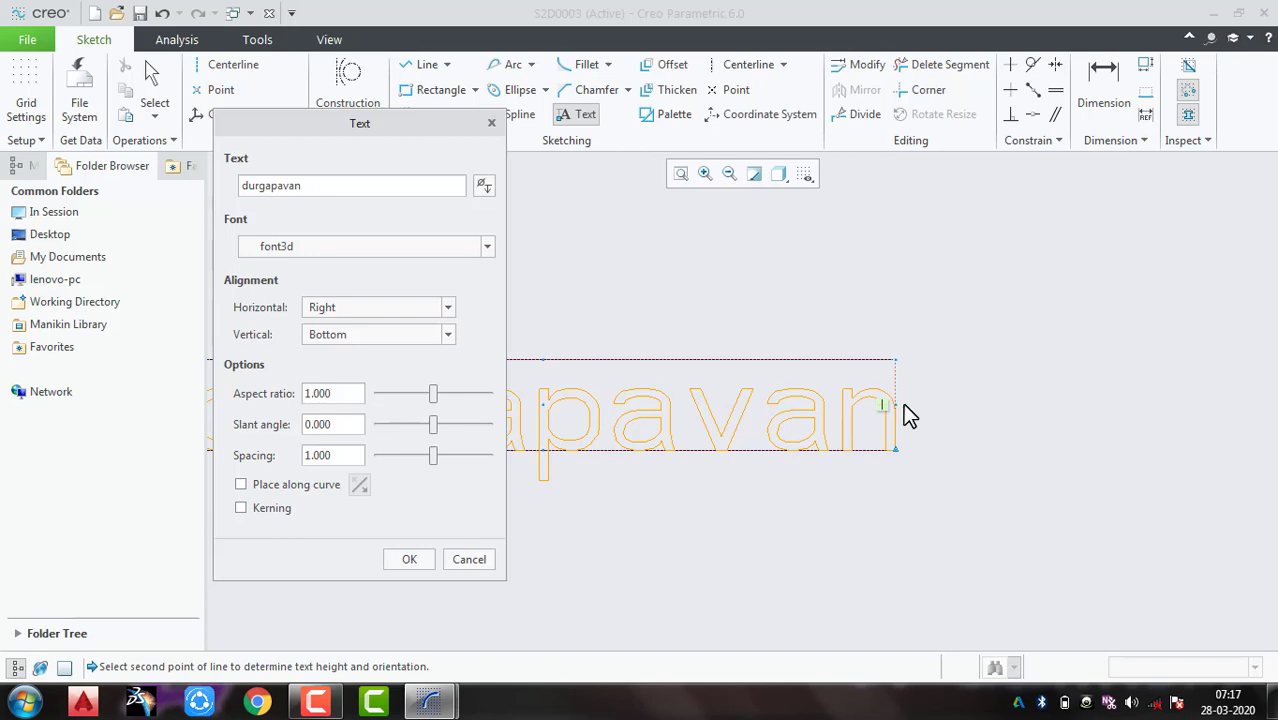
{"action": "left_click", "coordinate": [385, 306]}
{"action": "left_click", "coordinate": [379, 327]}
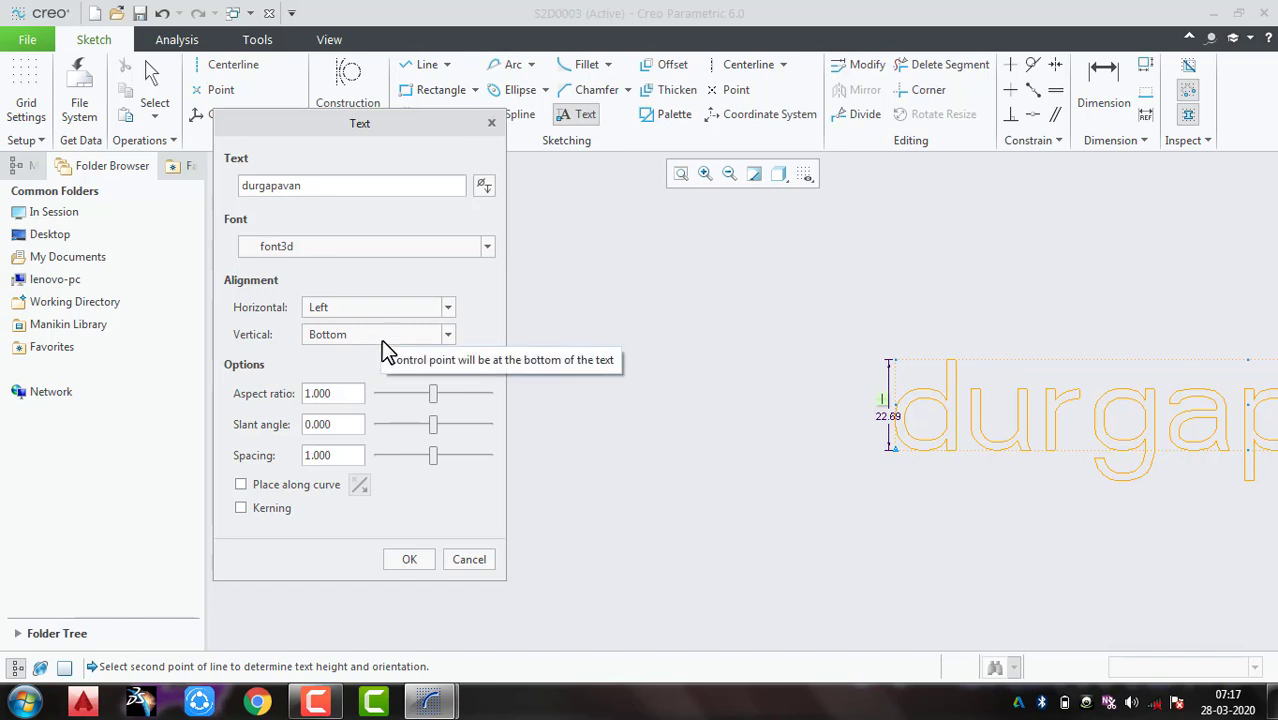
Step: Try Middle vertical alignment for the text, and set it to Top
{"action": "left_click", "coordinate": [382, 341]}
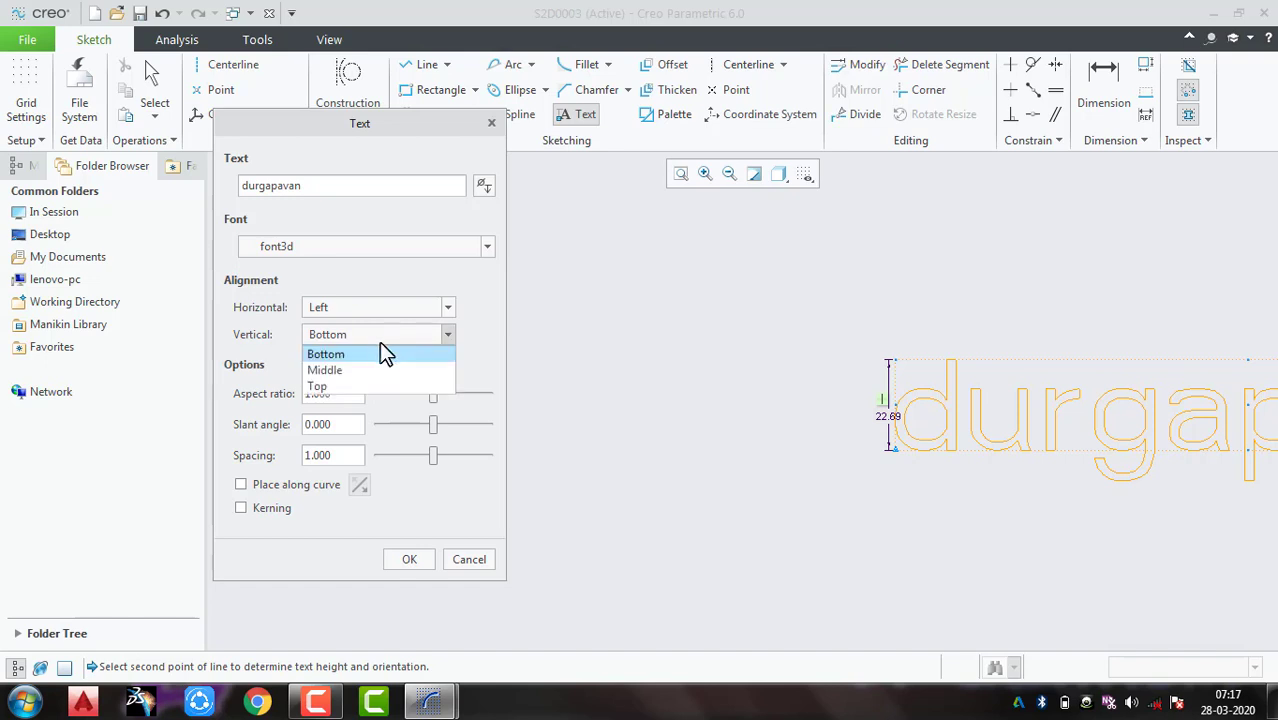
{"action": "left_click", "coordinate": [367, 373]}
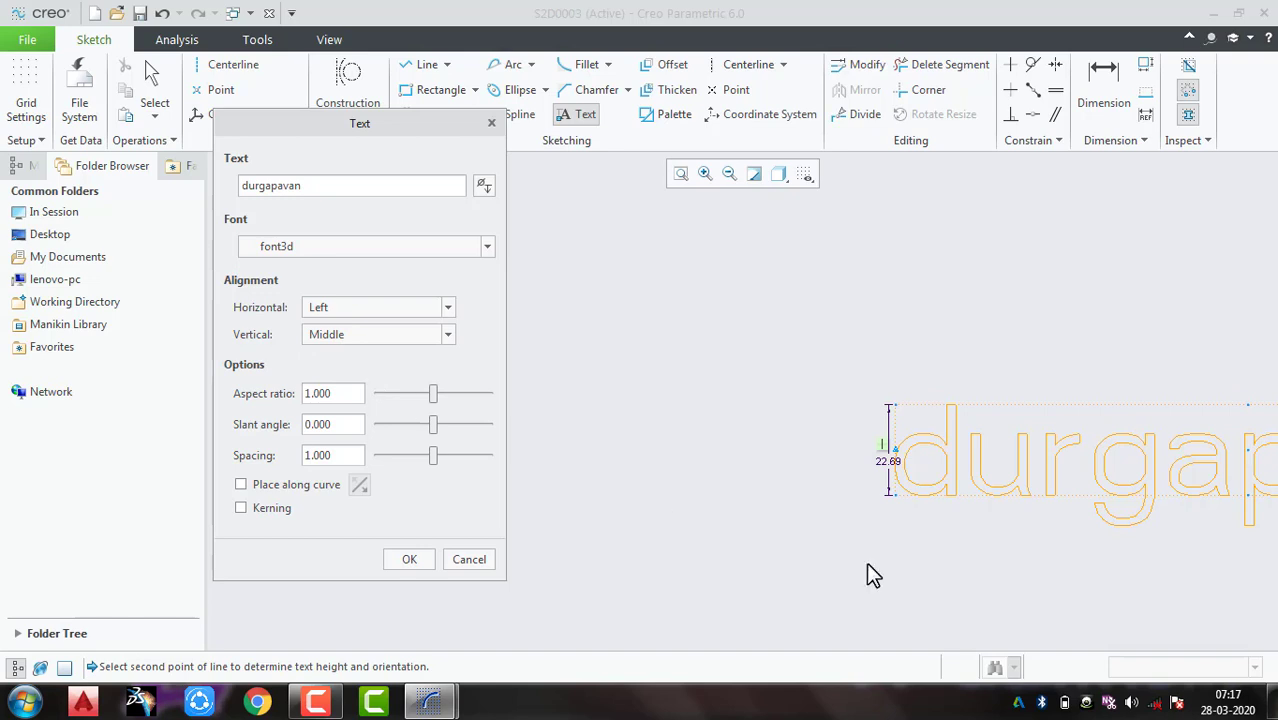
{"action": "left_click", "coordinate": [374, 338]}
{"action": "left_click", "coordinate": [378, 388]}
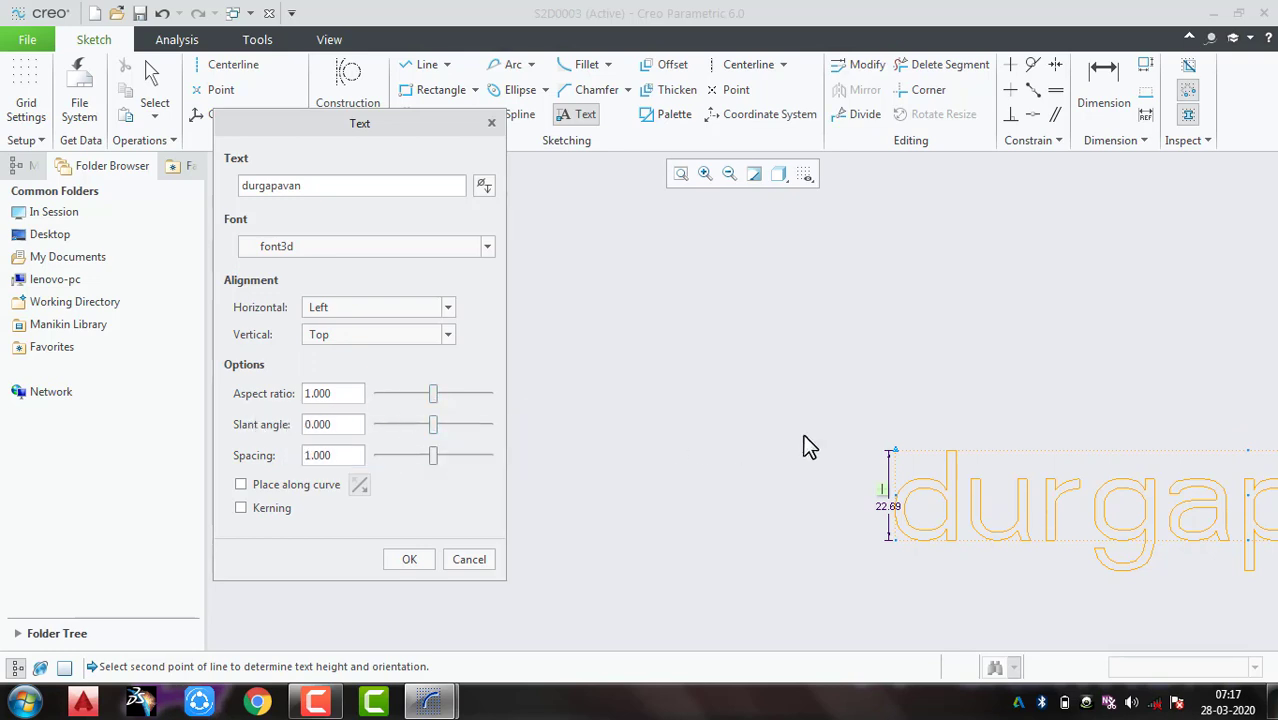
Step: Set the text's aspect ratio to 1.175, slant angle to 45 and spacing to 1.202, and finish the text
{"action": "left_click_drag", "start_coordinate": [827, 424], "coordinate": [512, 357]}
{"action": "left_click_drag", "start_coordinate": [428, 393], "coordinate": [475, 431]}
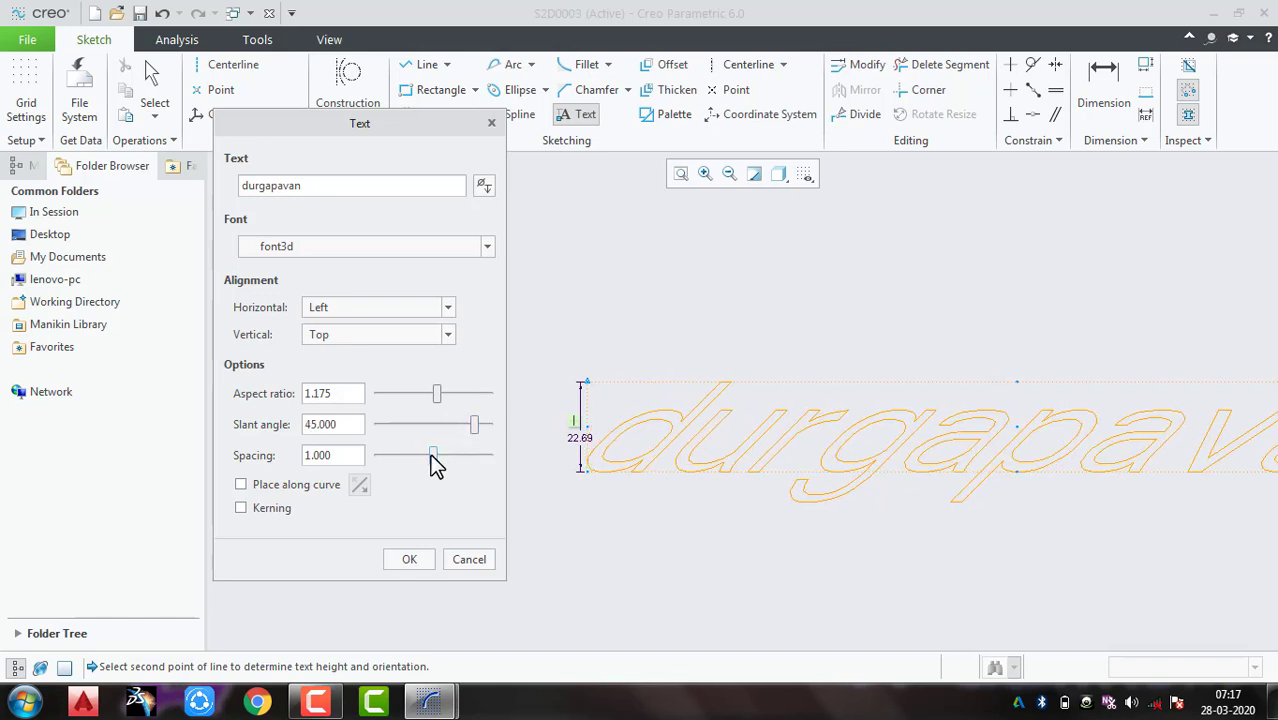
{"action": "mouse_move", "coordinate": [433, 450]}
{"action": "left_mouse_down"}
{"action": "mouse_move", "coordinate": [451, 451]}
{"action": "mouse_move", "coordinate": [434, 451]}
{"action": "left_mouse_up"}
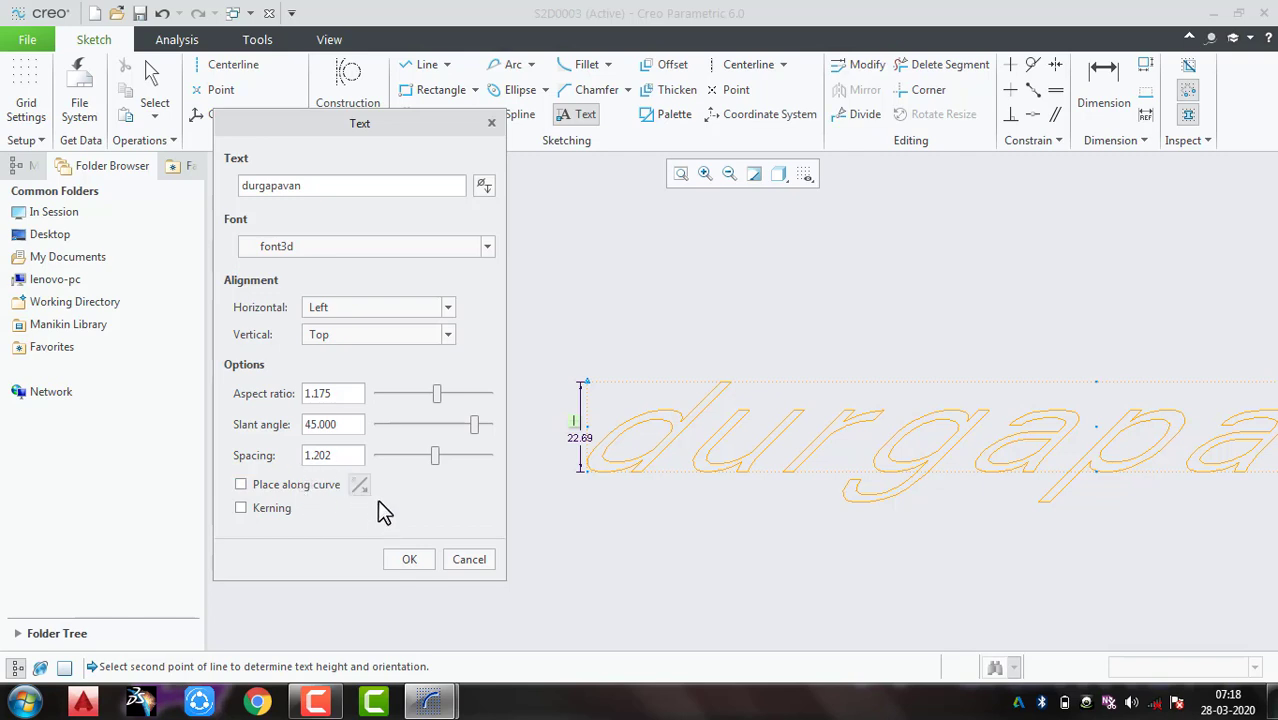
{"action": "left_click", "coordinate": [491, 122]}
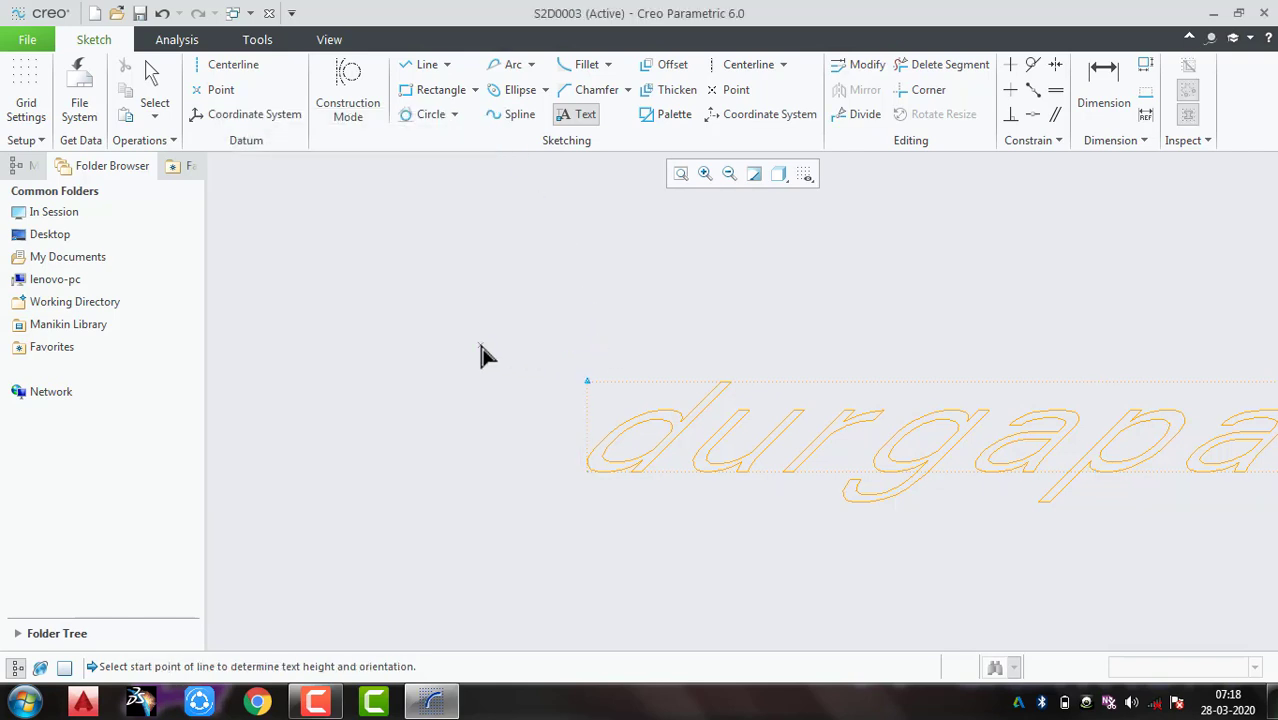
Step: Sketch a 3-Point arc of about radius 156 below the slanted text, bulging upward with its endpoints level
{"action": "left_click", "coordinate": [532, 68]}
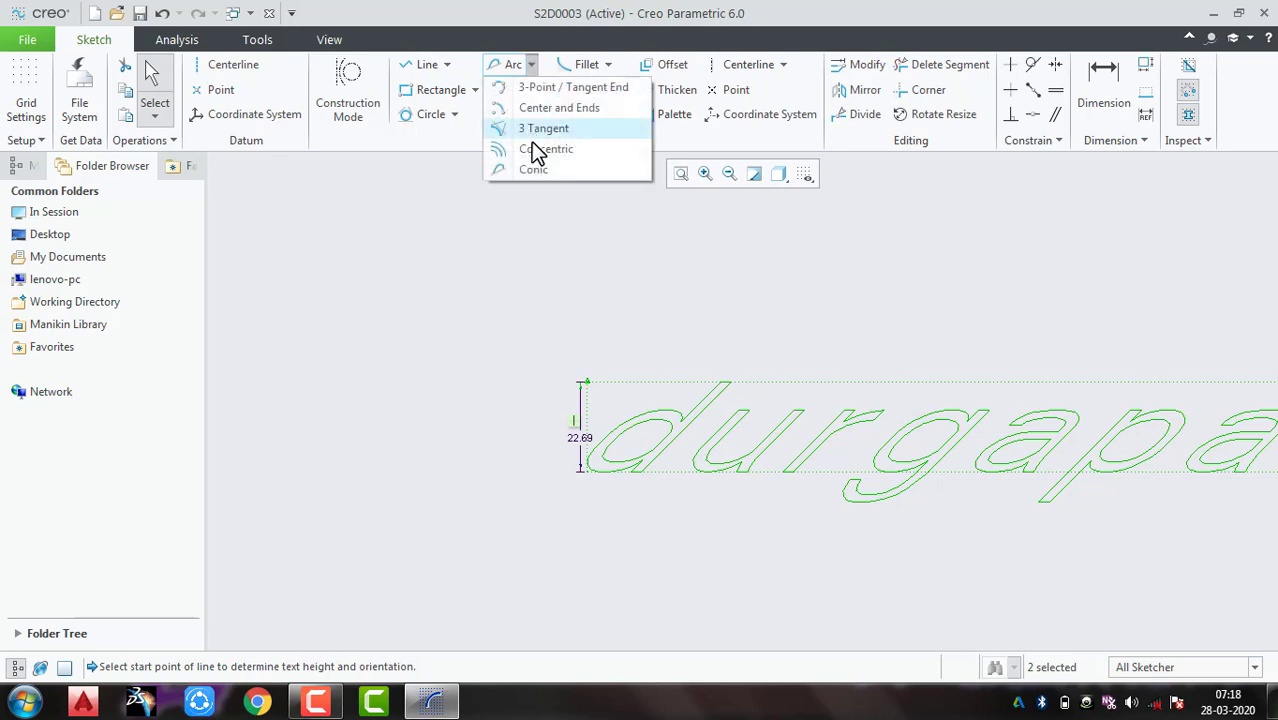
{"action": "left_click", "coordinate": [532, 88]}
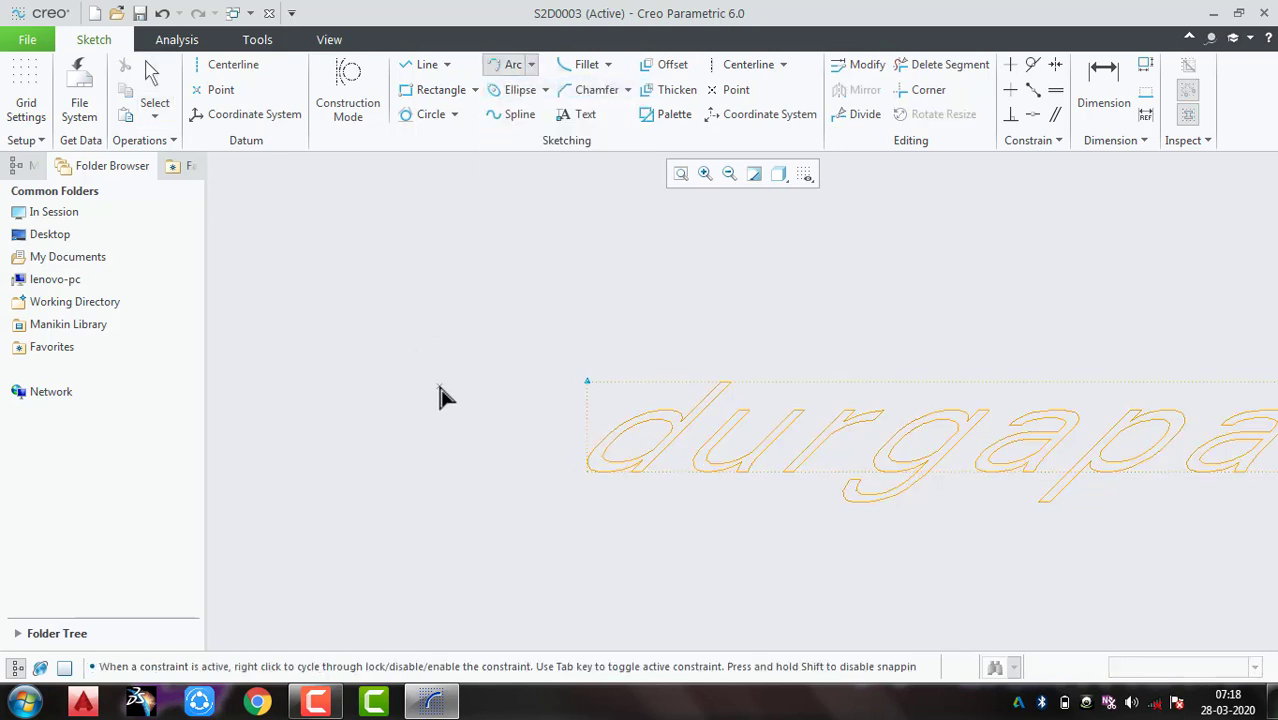
{"action": "scroll", "coordinate": [445, 397], "scroll_direction": "up", "scroll_amount": 3}
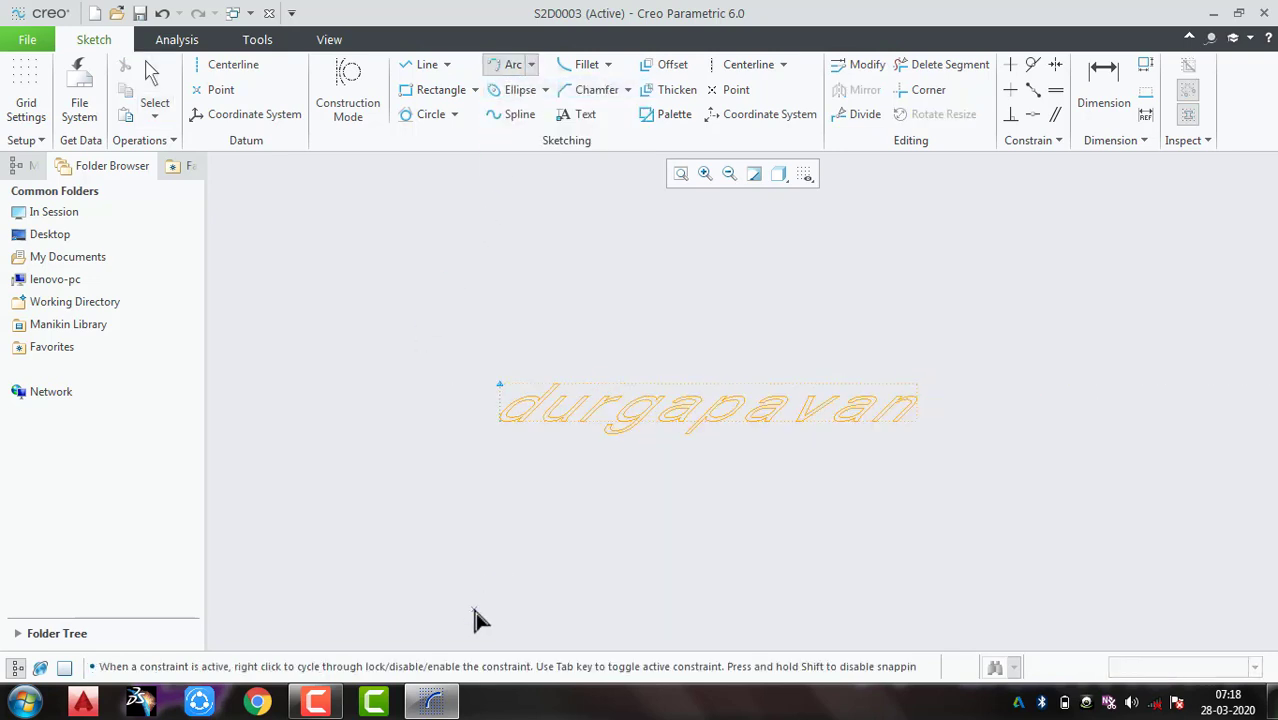
{"action": "left_click", "coordinate": [903, 608]}
{"action": "left_click", "coordinate": [914, 511]}
{"action": "middle_click", "coordinate": [916, 501]}
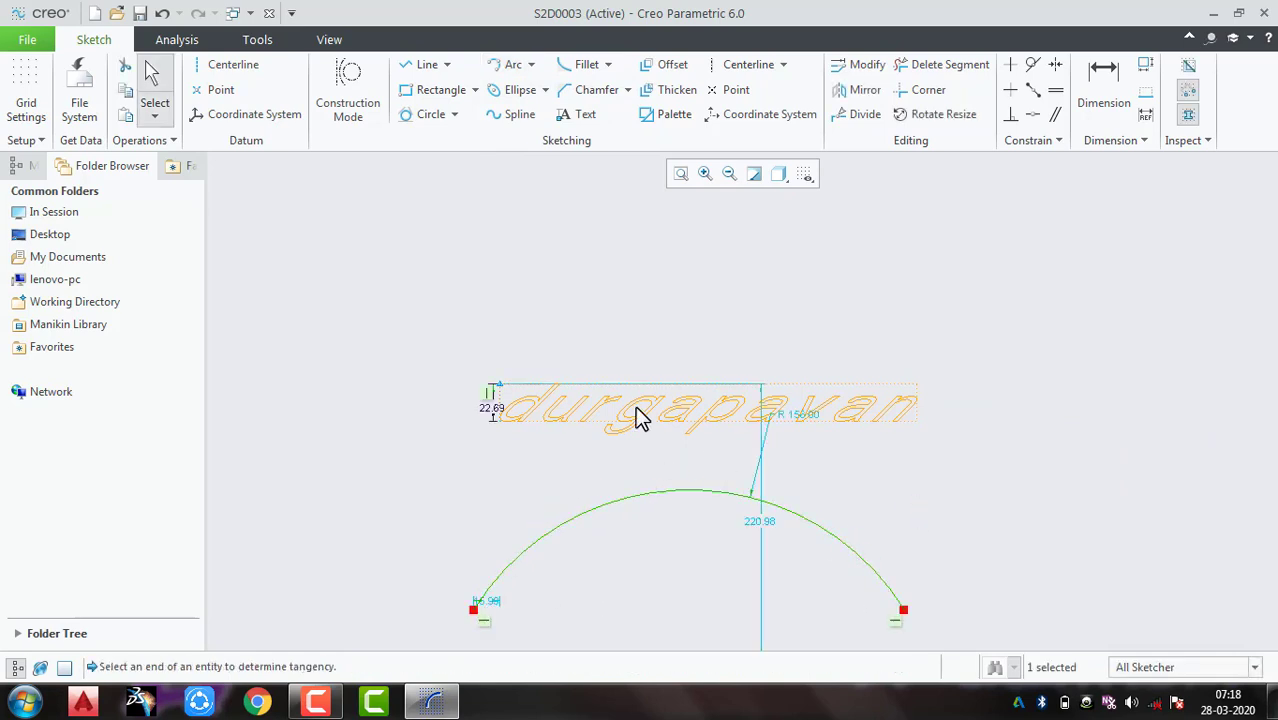
Step: Start a second Text below the arc with a vertical height line about 51.35 long, entering the person's name followed by DP
{"action": "left_click", "coordinate": [585, 116]}
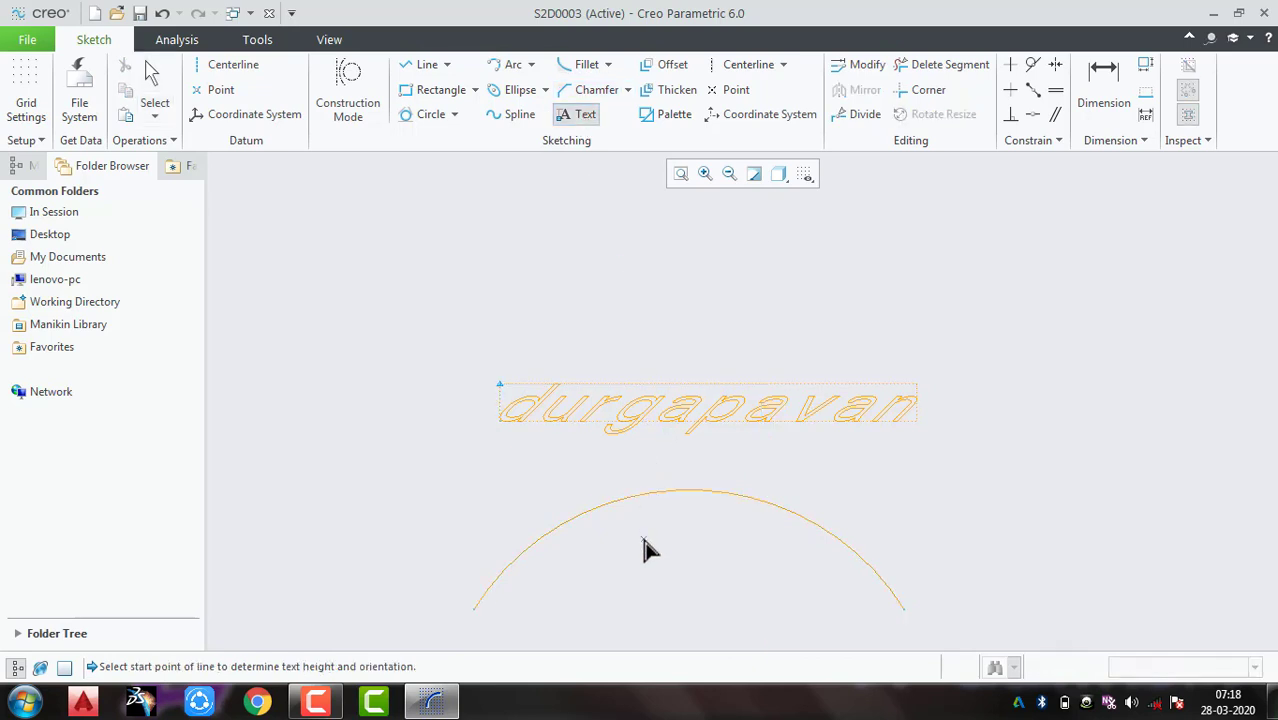
{"action": "middle_click_drag", "start_coordinate": [643, 538], "coordinate": [615, 328], "text": "shift"}
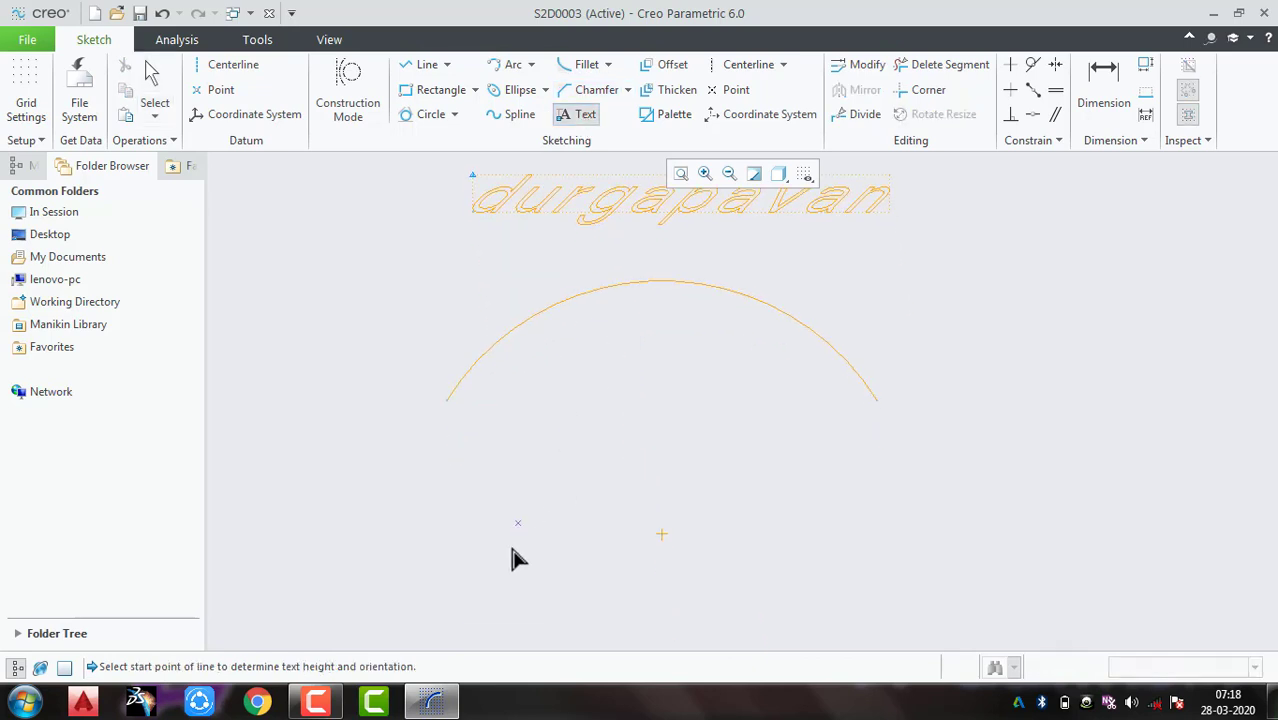
{"action": "left_click", "coordinate": [460, 588]}
{"action": "left_click", "coordinate": [461, 506]}
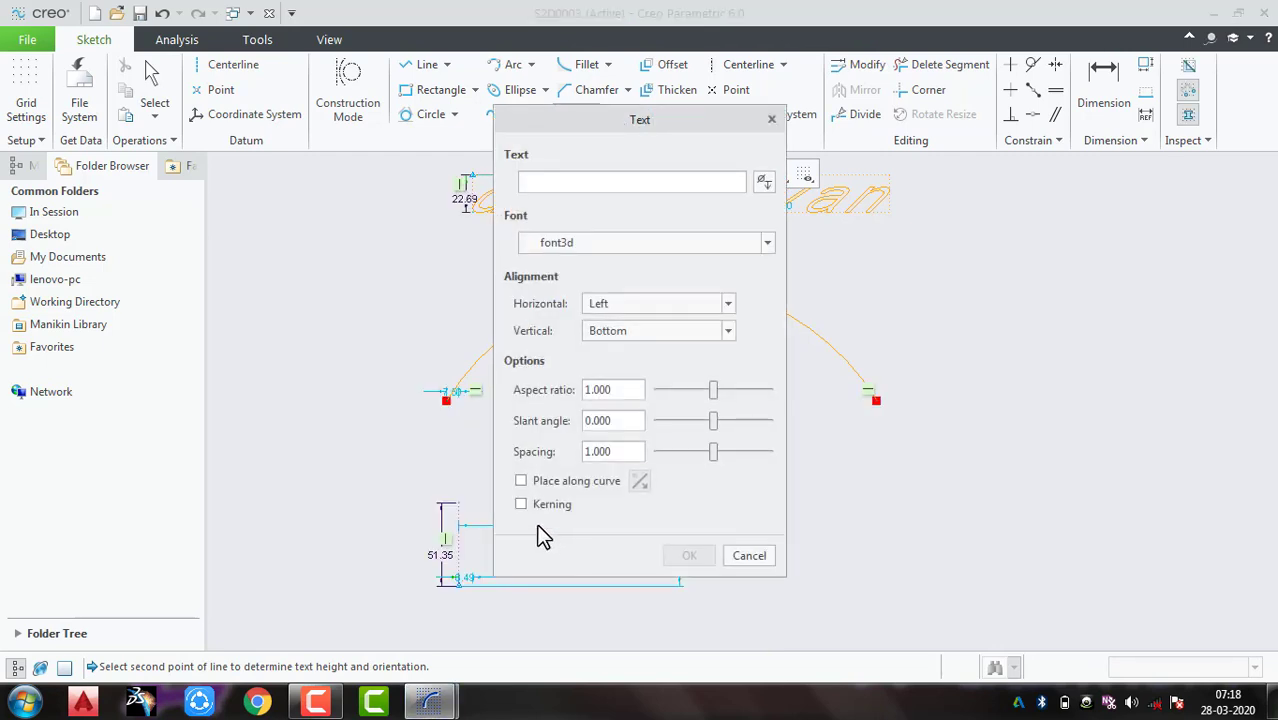
{"action": "type", "text": "durg"}
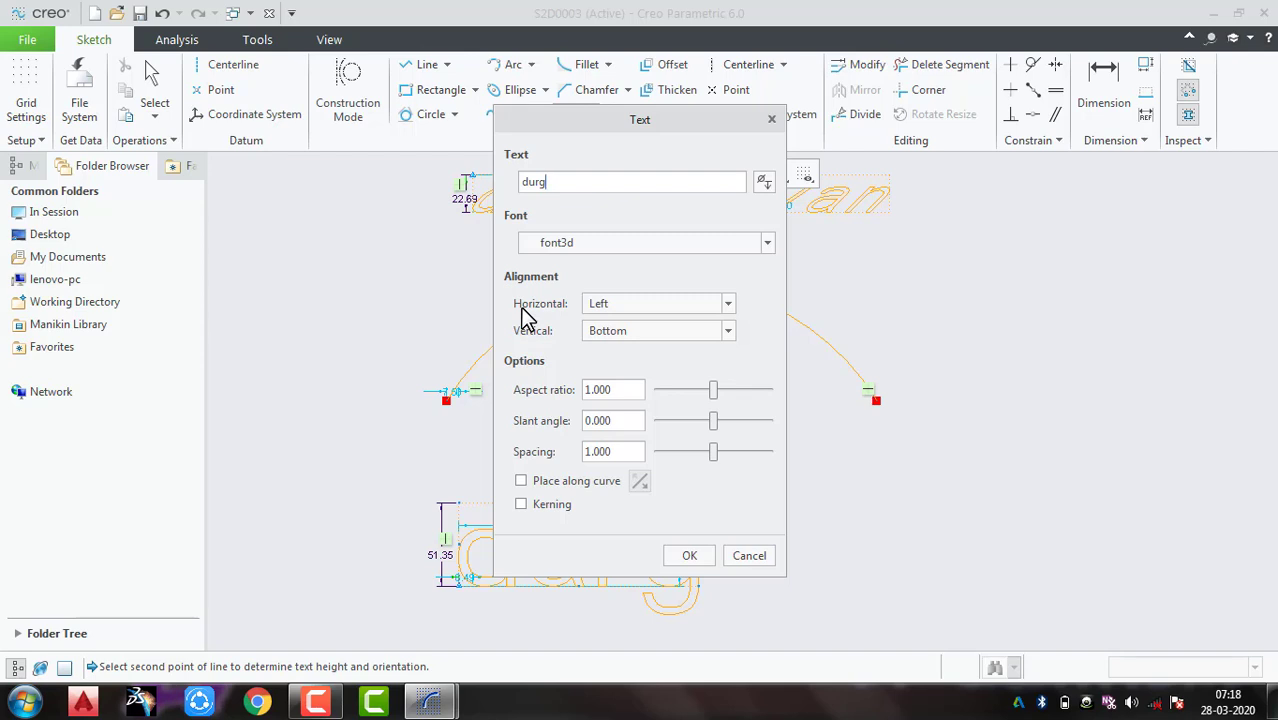
{"action": "type", "text": "apavan"}
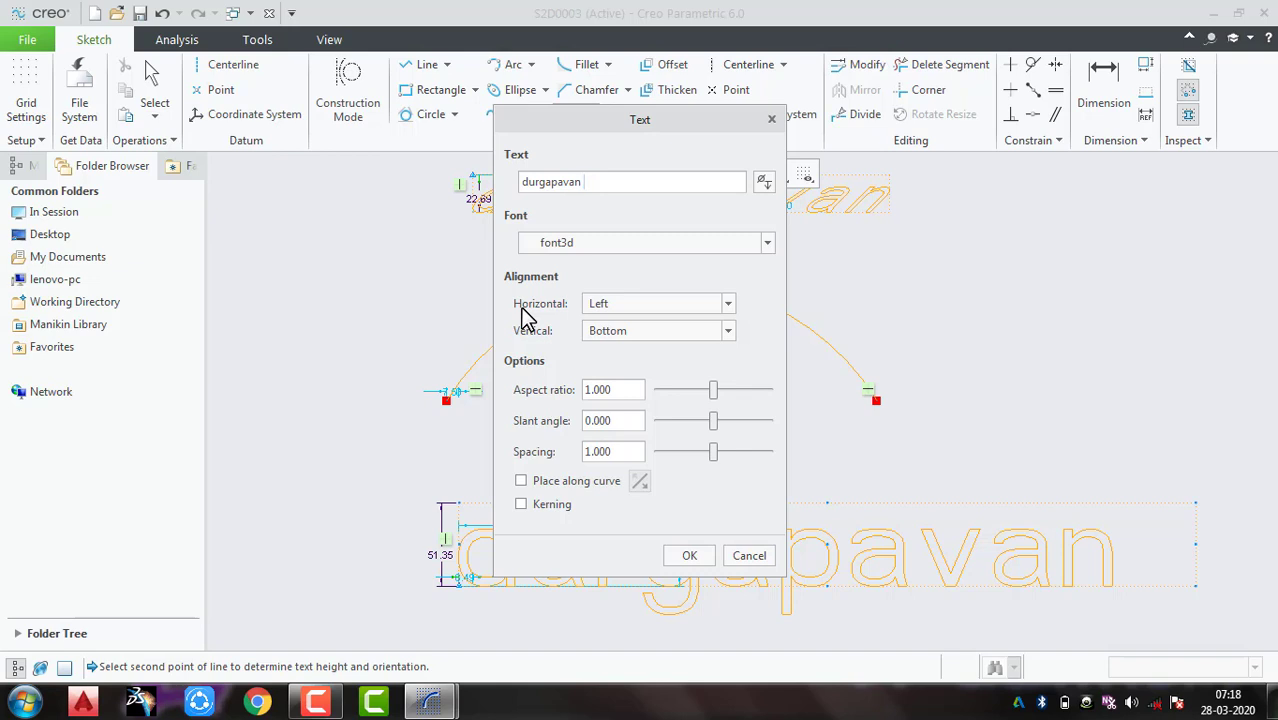
{"action": "type", "text": " DP"}
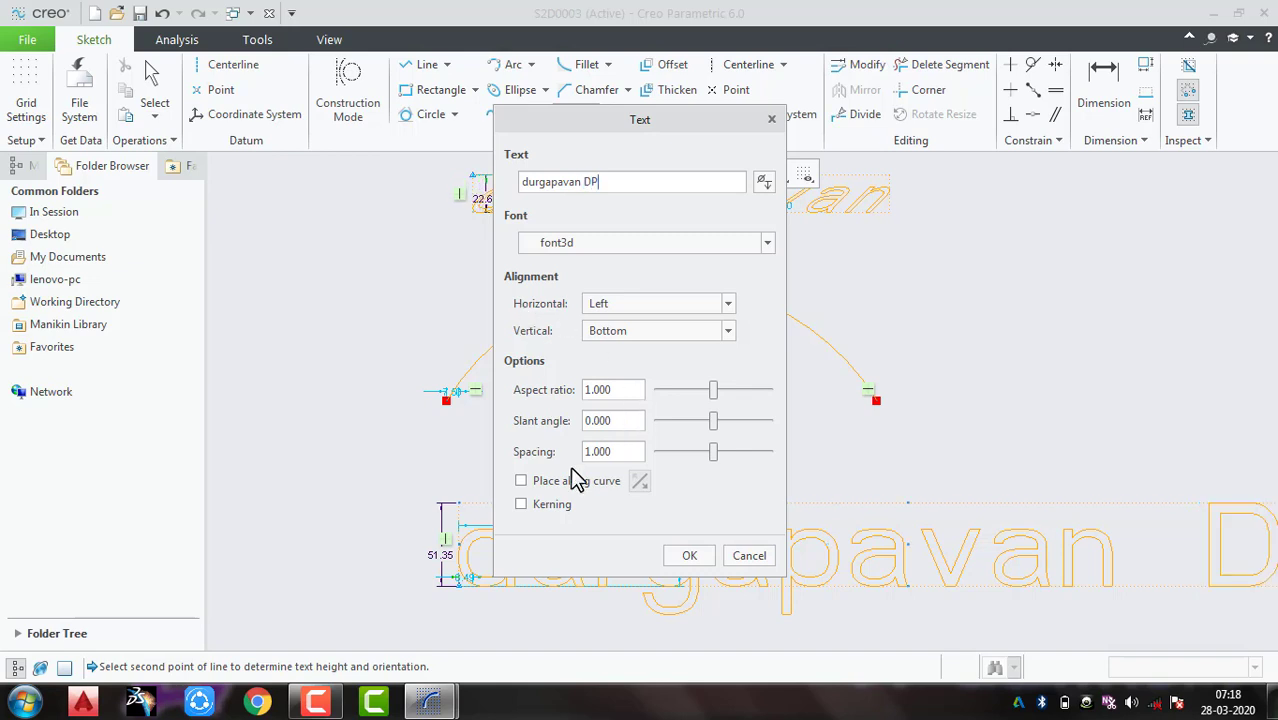
Step: Place the second text along the arc, accept it and end the Text tool
{"action": "left_click", "coordinate": [572, 484]}
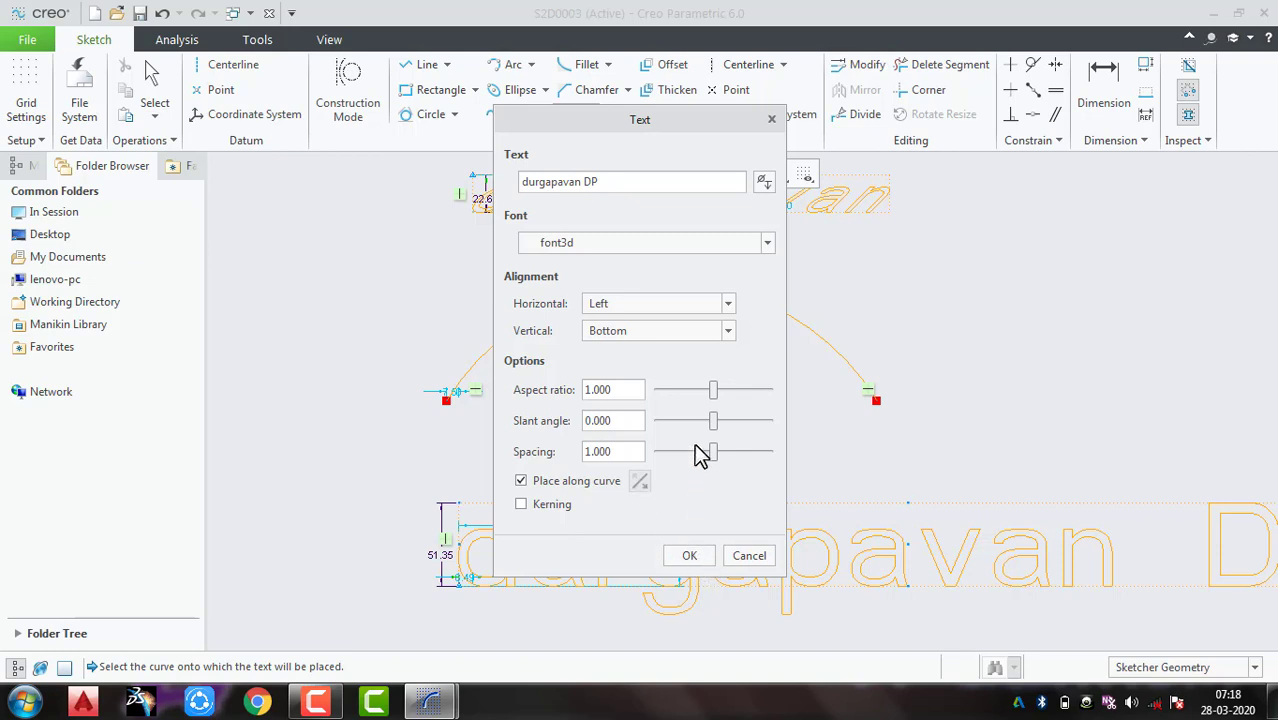
{"action": "left_click", "coordinate": [840, 352]}
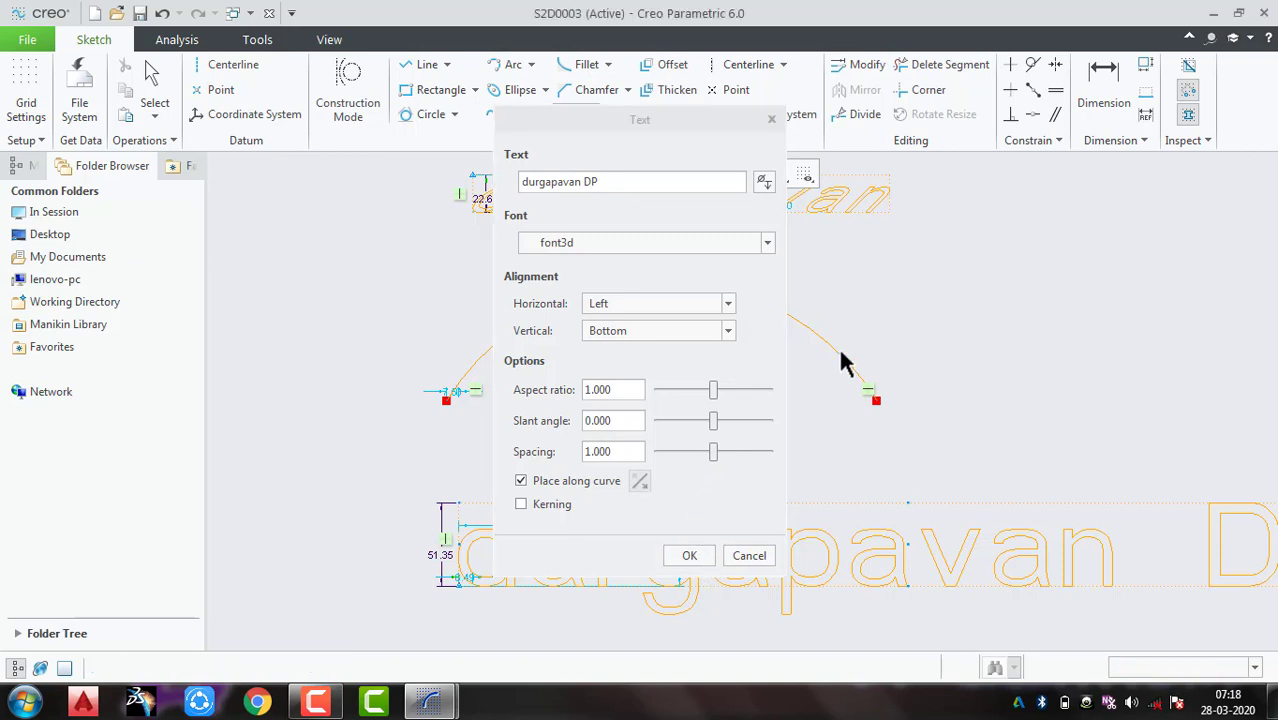
{"action": "left_click", "coordinate": [689, 555]}
{"action": "left_click", "coordinate": [709, 478]}
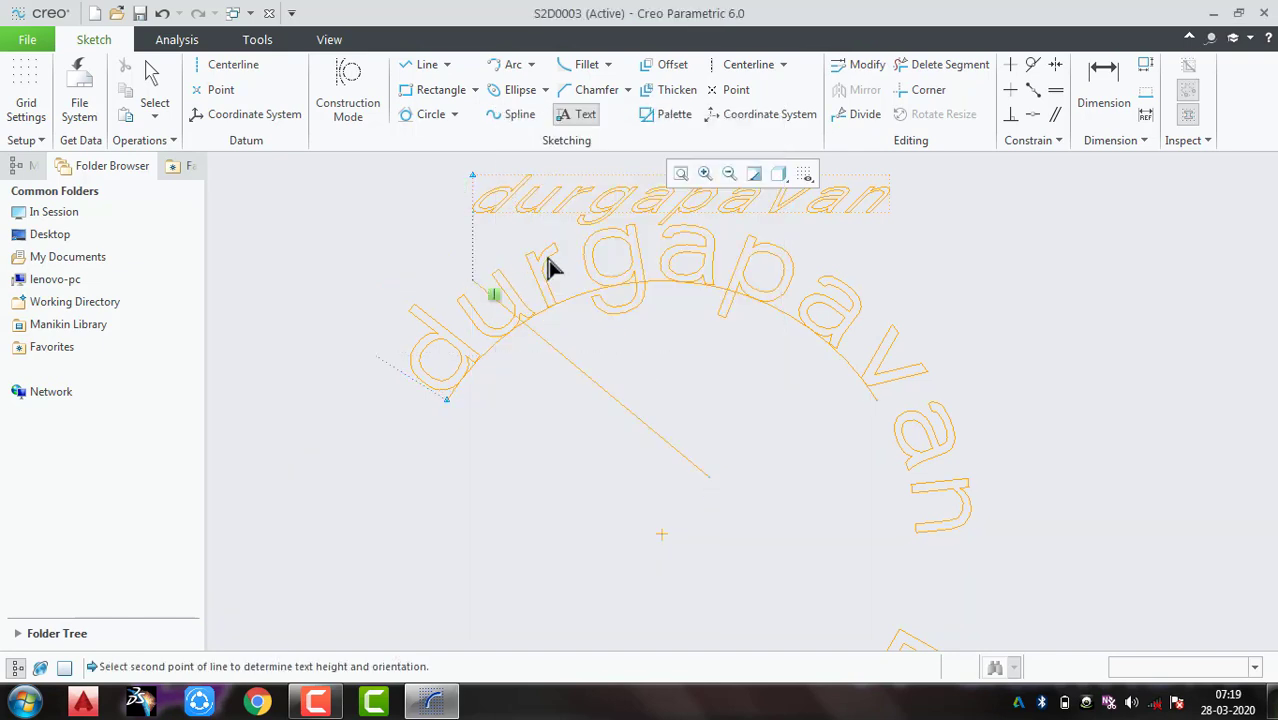
{"action": "middle_click", "coordinate": [741, 482]}
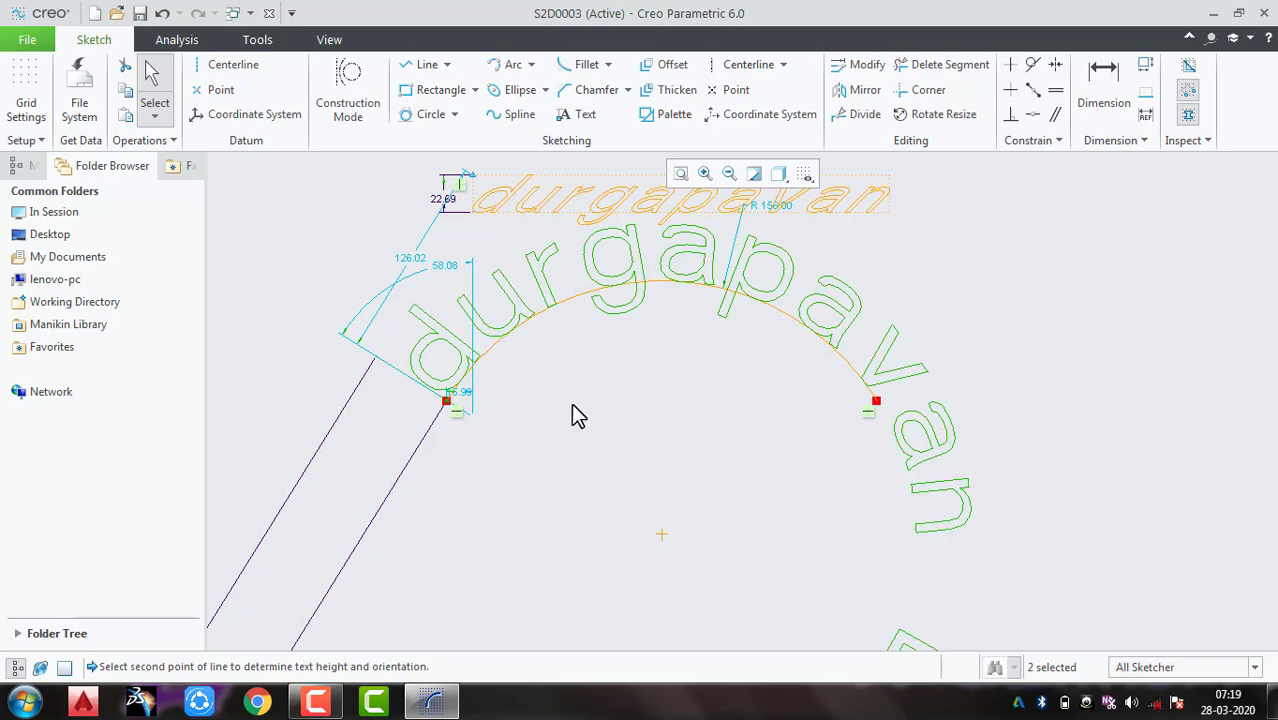
Step: Undo the text placed along the arc, the arc and the slanted text, leaving the sketch empty
{"action": "scroll", "coordinate": [566, 405], "scroll_direction": "down", "scroll_amount": 2}
{"action": "scroll", "coordinate": [626, 415], "scroll_direction": "down", "scroll_amount": 1}
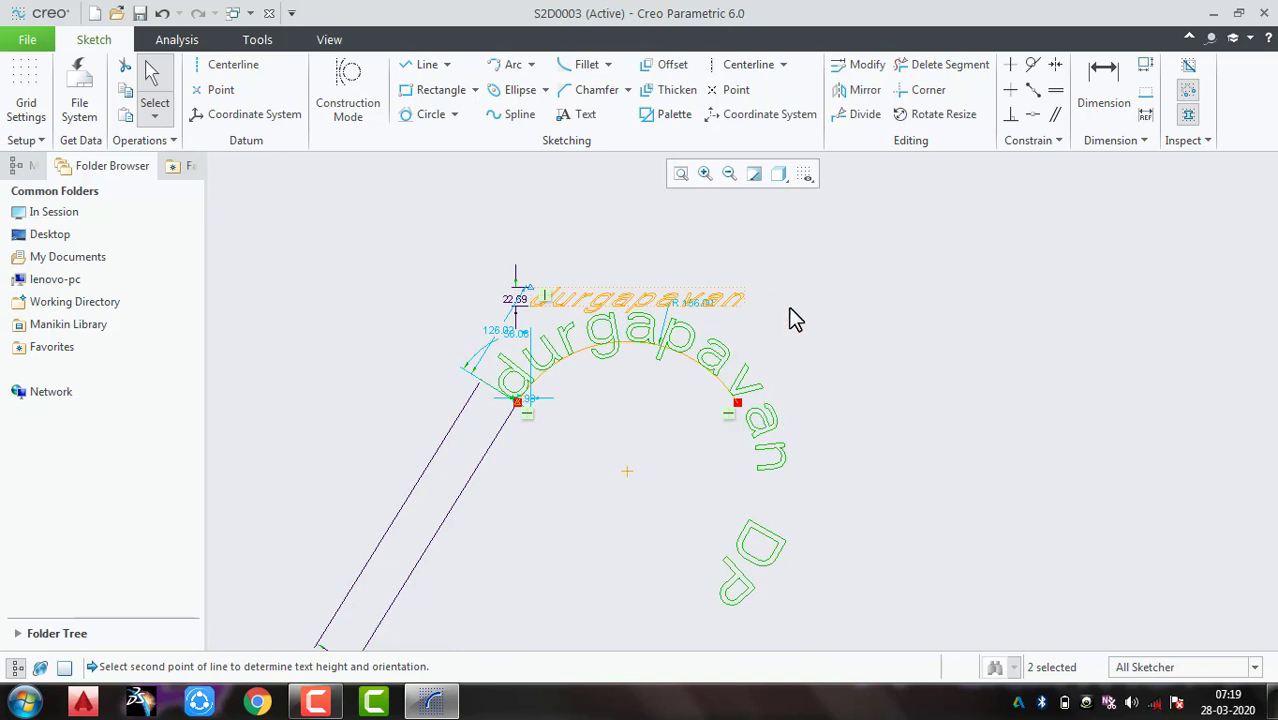
{"action": "key", "text": "ctrl+z"}
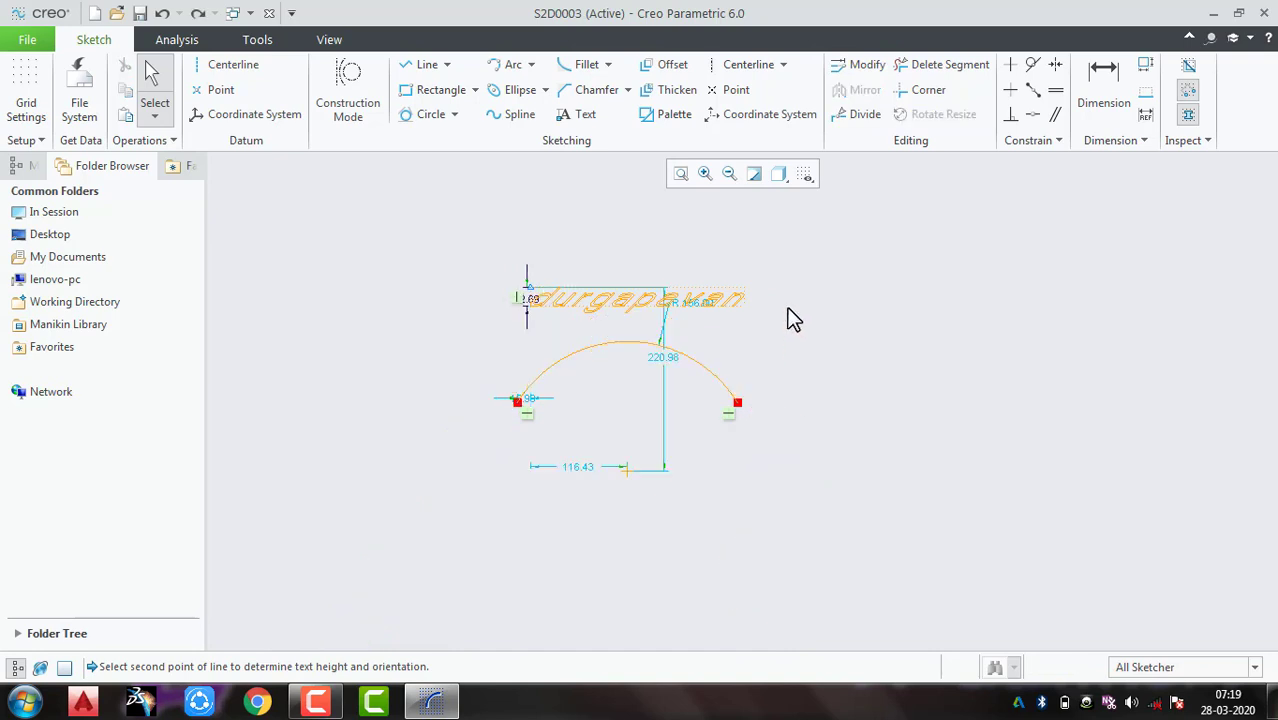
{"action": "key", "text": "ctrl+z"}
{"action": "key", "text": "ctrl+z"}
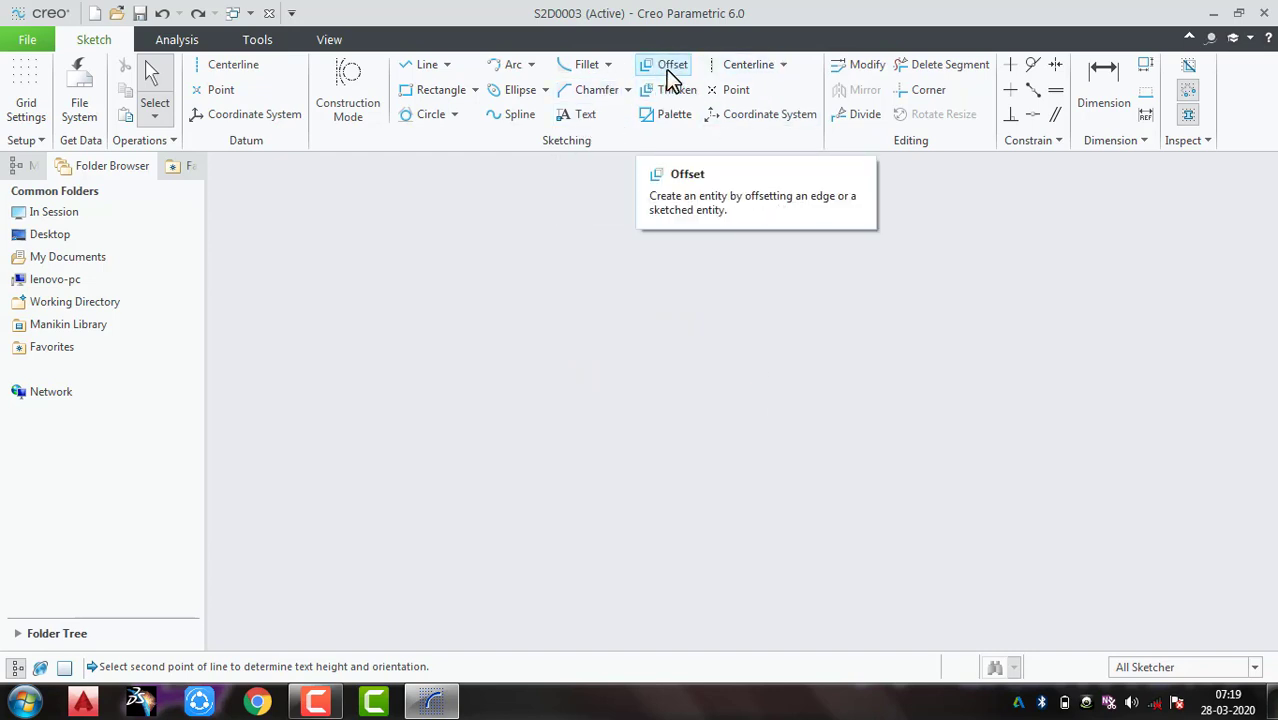
Step: Sketch a descending staircase of seven connected lines with treads about 174, 163, 131 and 97 long and risers about 131, 121 and 89 high
{"action": "left_click", "coordinate": [425, 66]}
{"action": "left_click", "coordinate": [459, 286]}
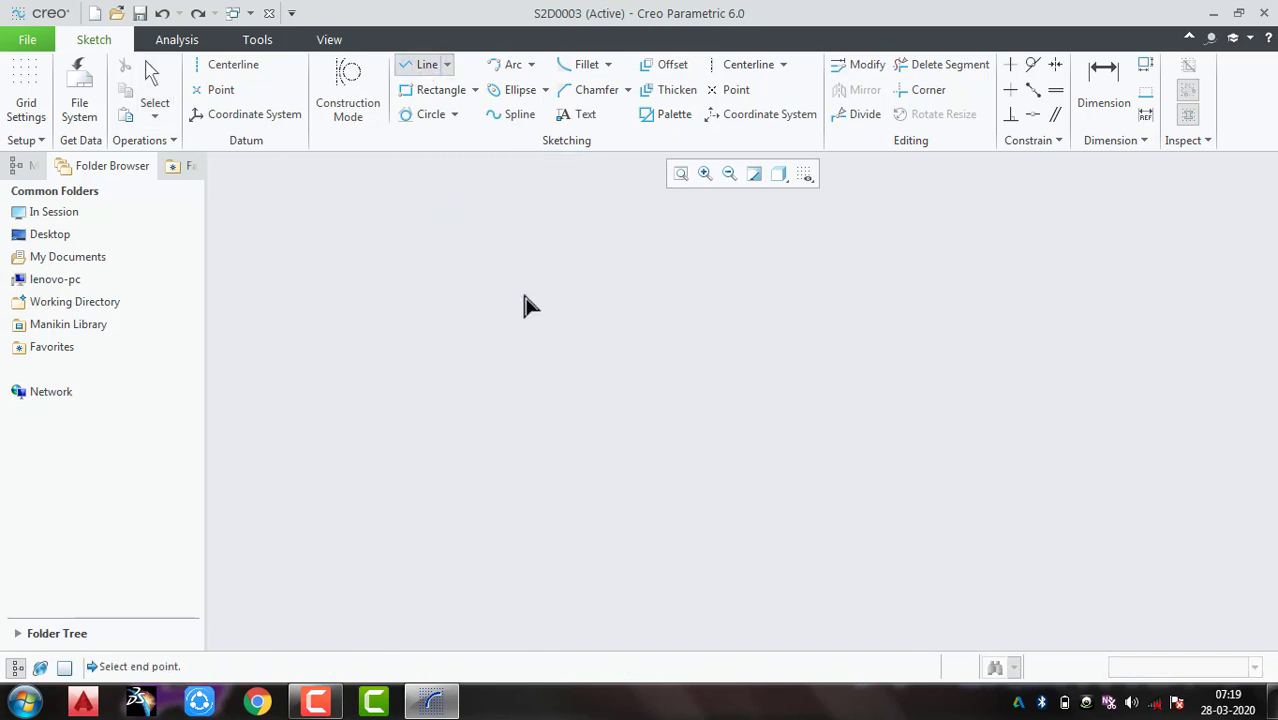
{"action": "left_click", "coordinate": [605, 286]}
{"action": "left_click", "coordinate": [604, 393]}
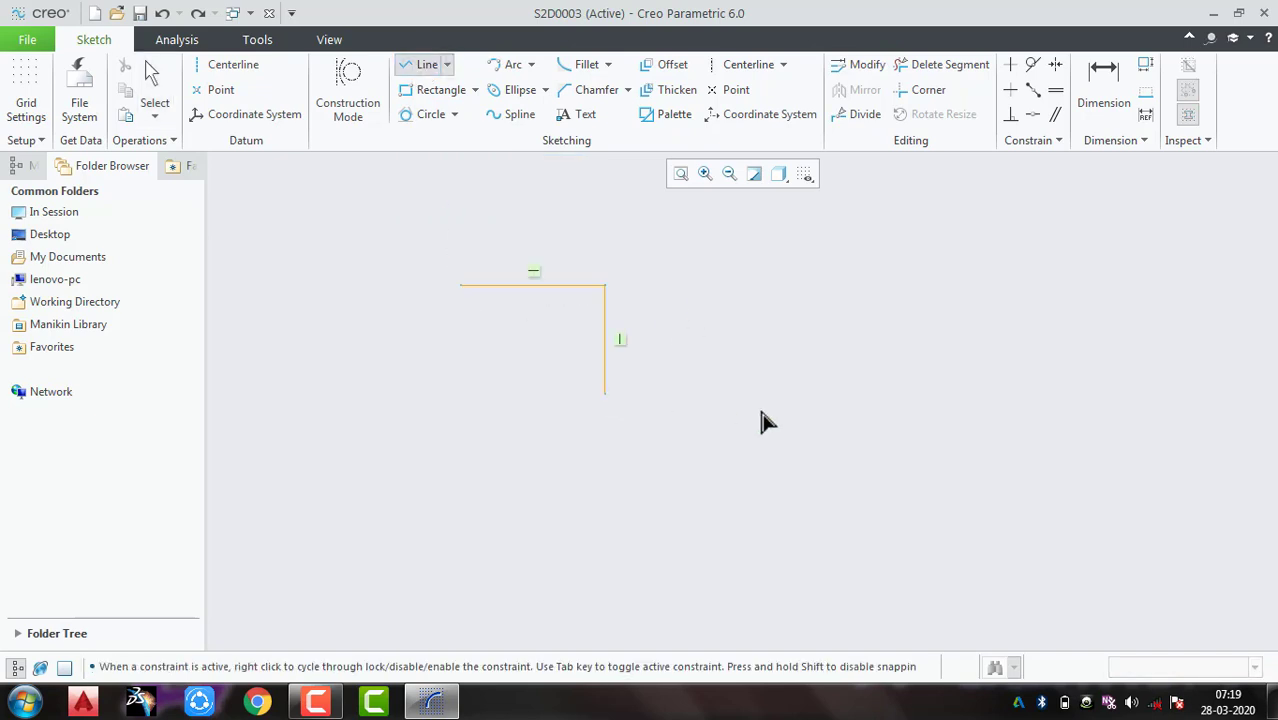
{"action": "left_click", "coordinate": [741, 394]}
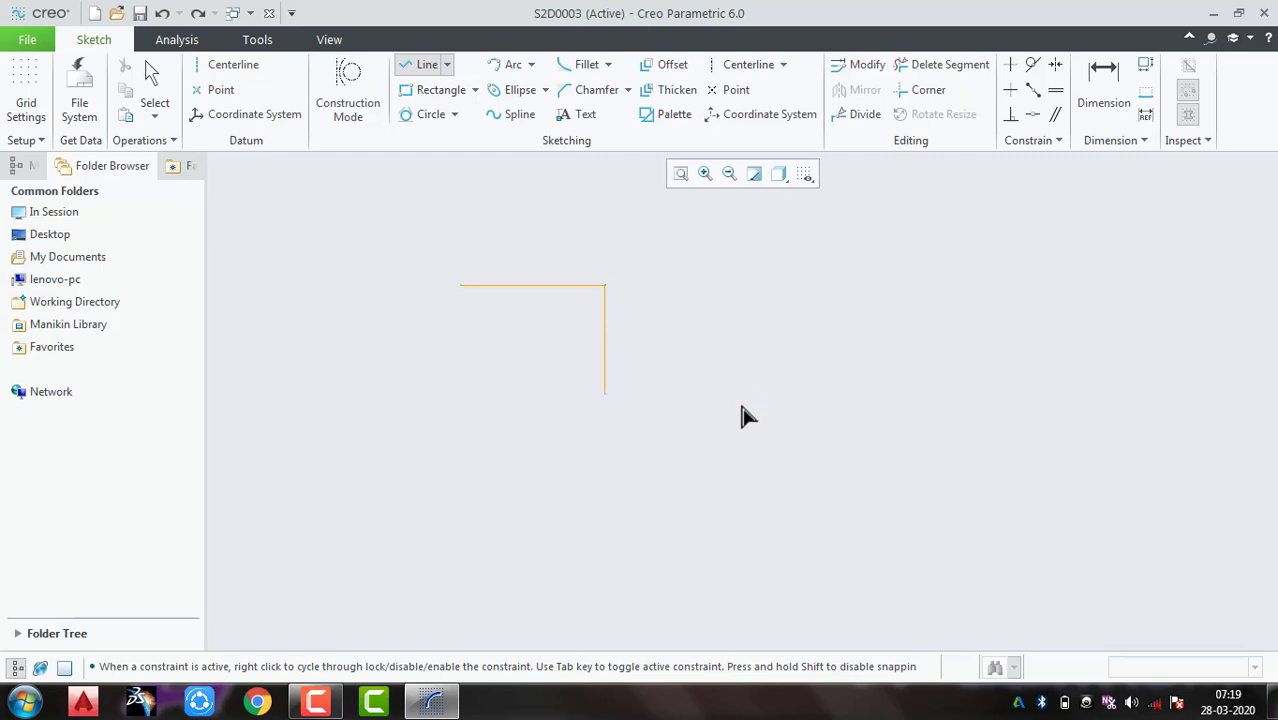
{"action": "left_click", "coordinate": [740, 493]}
{"action": "left_click", "coordinate": [849, 493]}
{"action": "left_click", "coordinate": [850, 568]}
{"action": "left_click", "coordinate": [930, 568]}
{"action": "middle_click", "coordinate": [930, 570]}
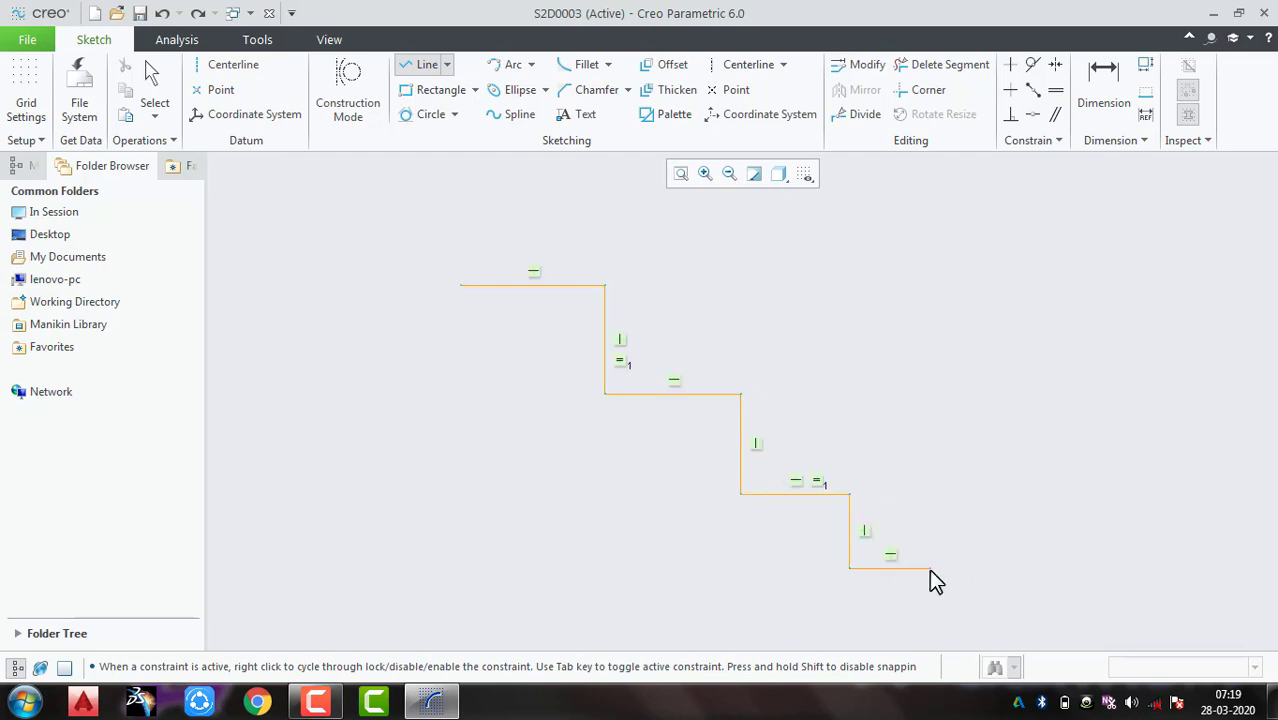
{"action": "middle_click", "coordinate": [950, 488]}
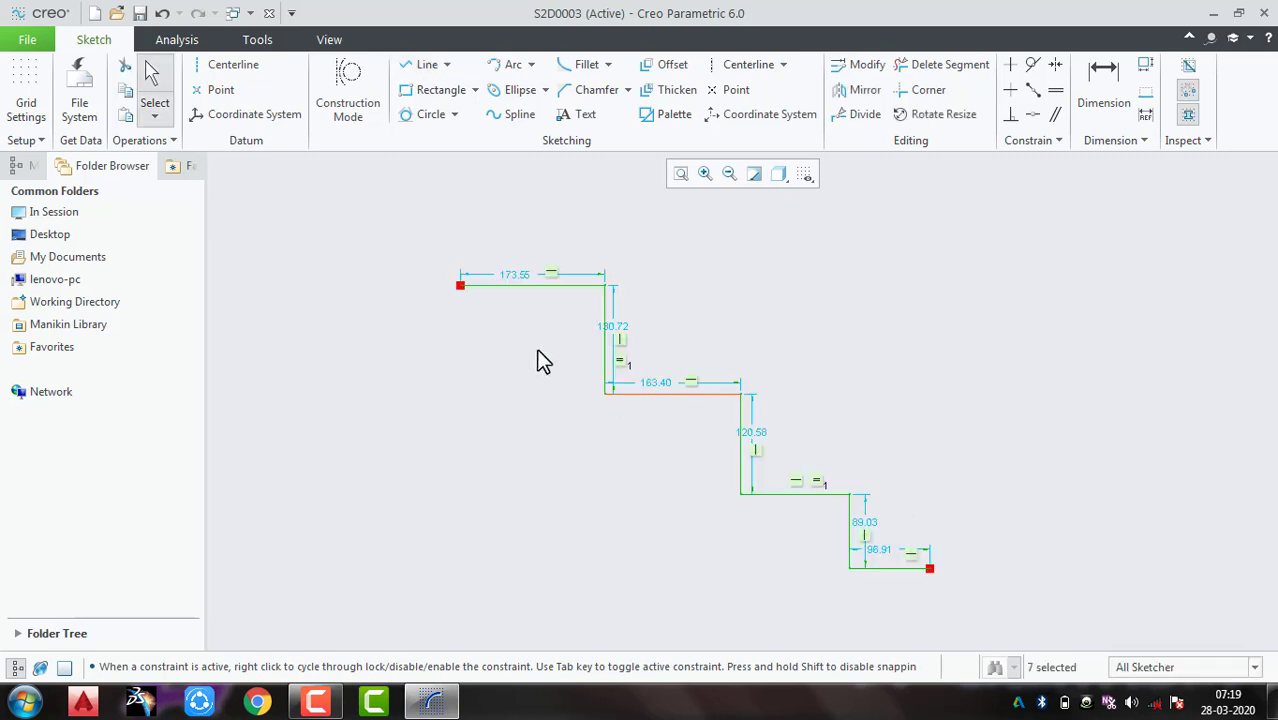
{"action": "left_click", "coordinate": [827, 289]}
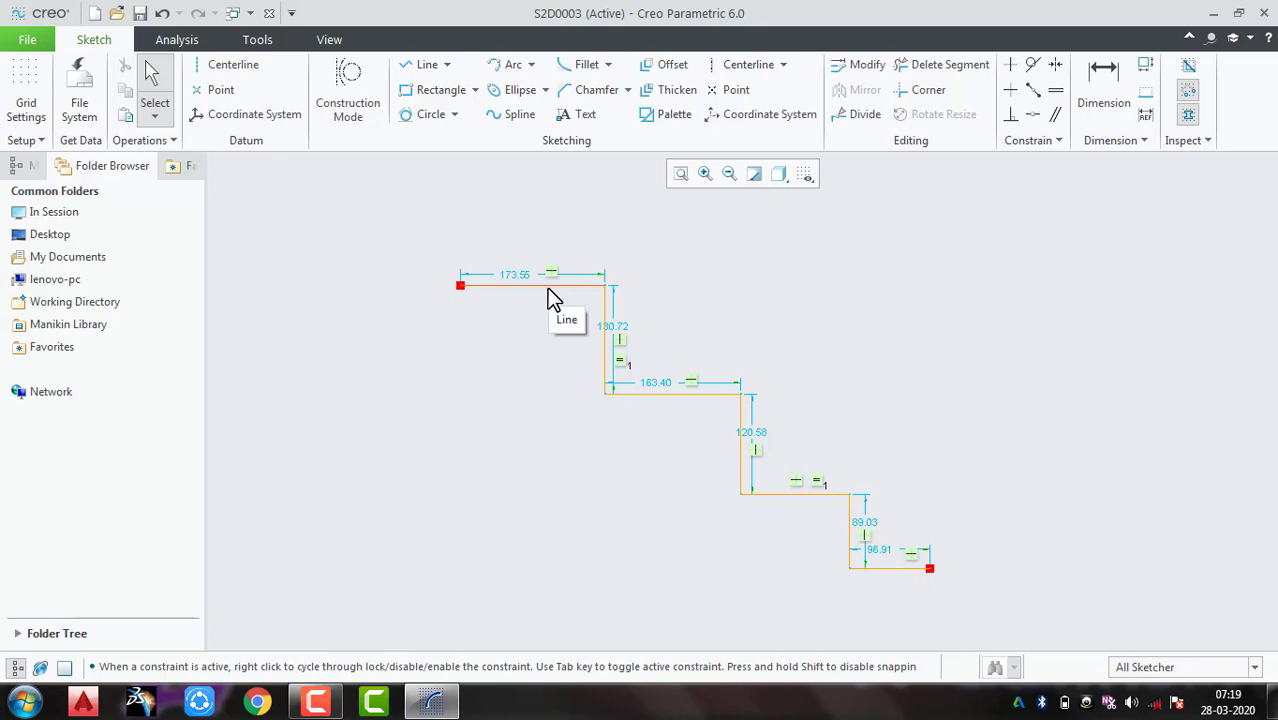
Step: Offset the staircase's uppermost horizontal line downward by 10, using the Single offset type
{"action": "left_click", "coordinate": [668, 64]}
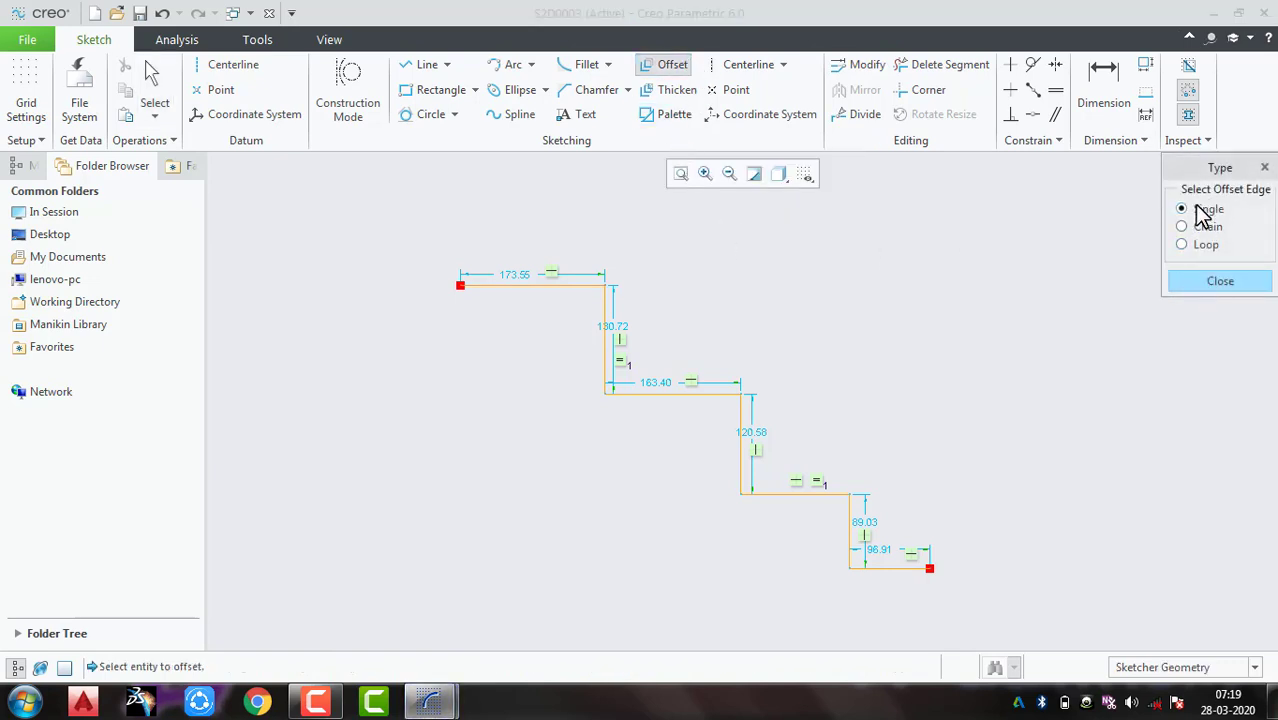
{"action": "left_click", "coordinate": [578, 286]}
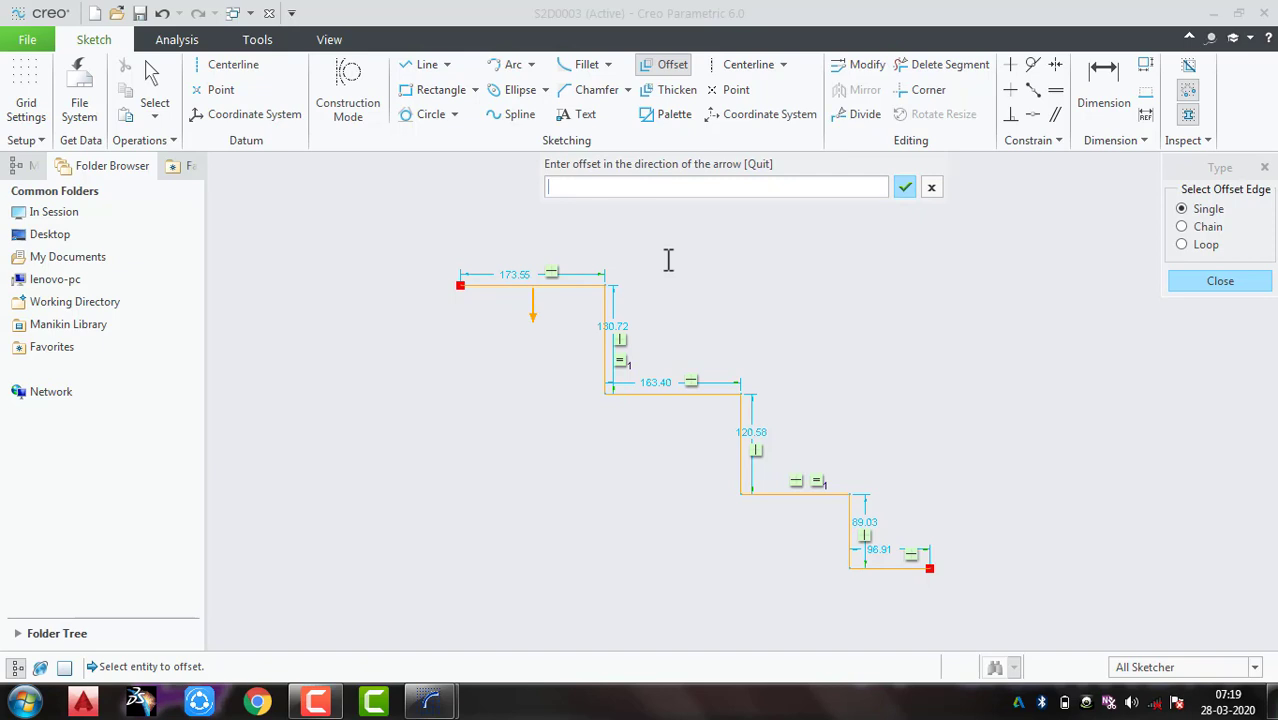
{"action": "type", "text": "10"}
{"action": "left_click", "coordinate": [904, 188]}
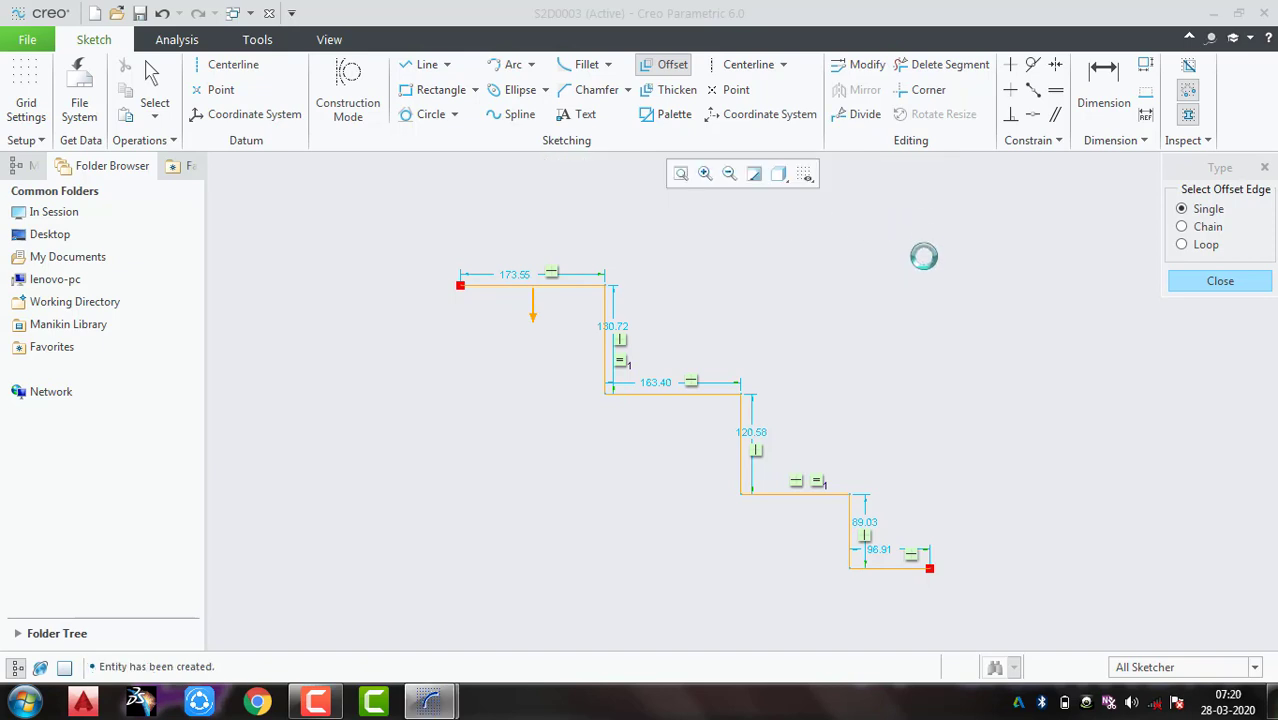
Step: Offset the uppermost horizontal line by -10 to its opposite side, and undo both single-line offsets
{"action": "left_click", "coordinate": [550, 286]}
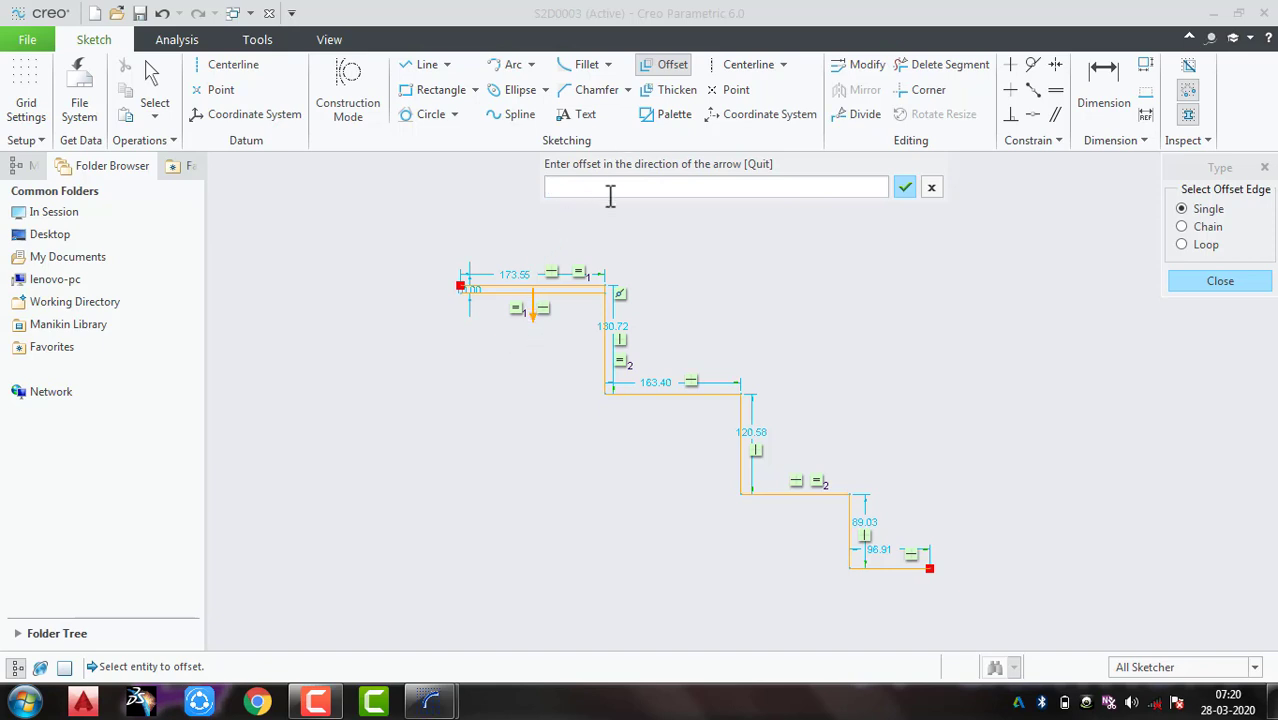
{"action": "type", "text": "-10"}
{"action": "key", "text": "Return"}
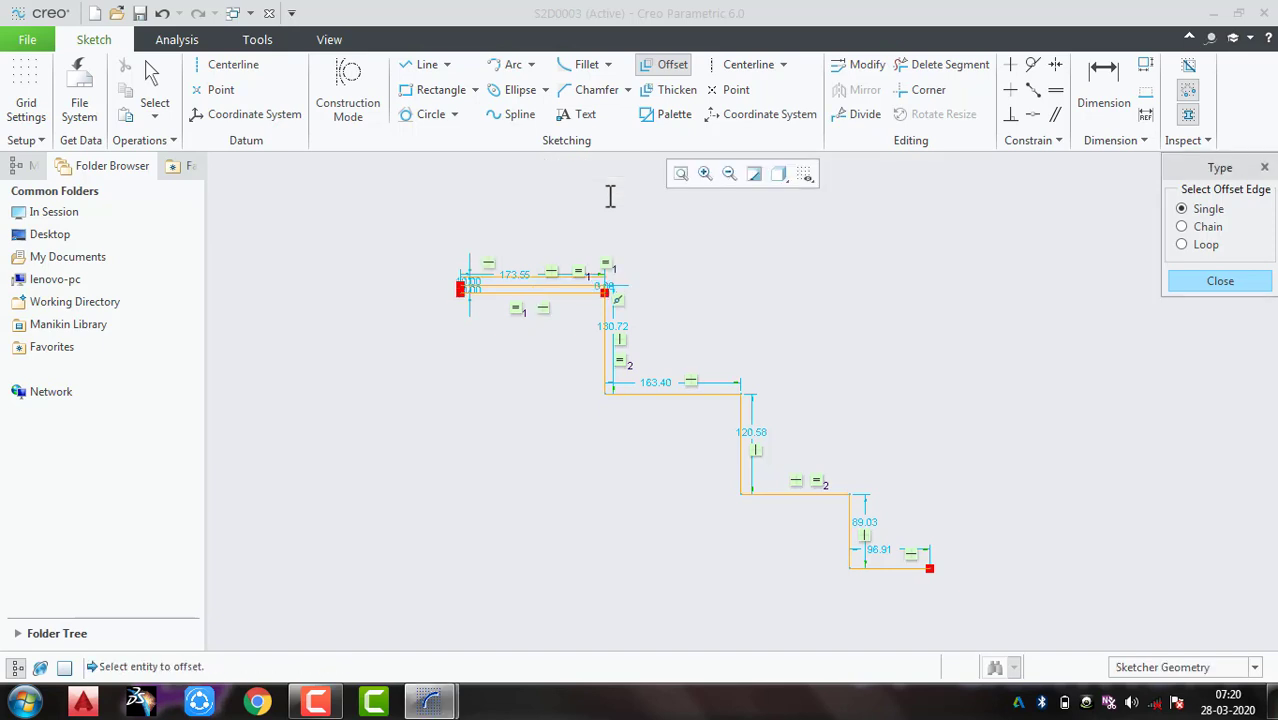
{"action": "scroll", "coordinate": [542, 285], "scroll_direction": "down", "scroll_amount": 2}
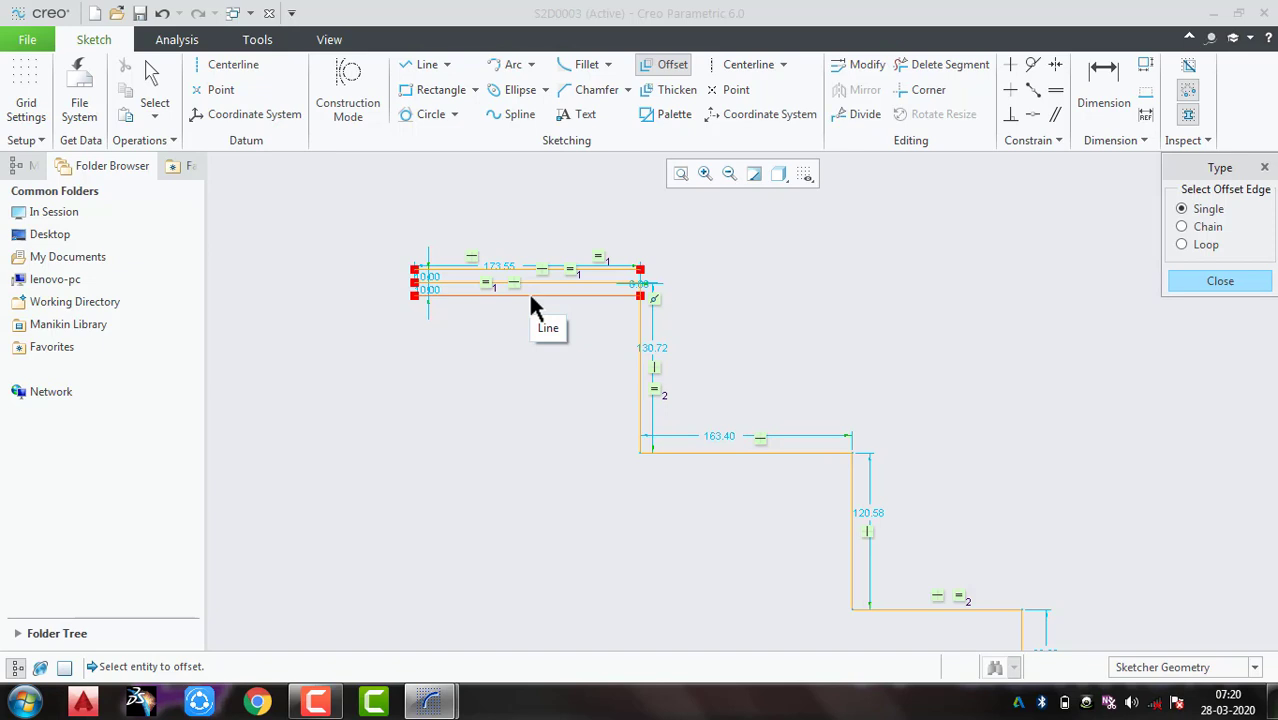
{"action": "scroll", "coordinate": [531, 305], "scroll_direction": "up", "scroll_amount": 2}
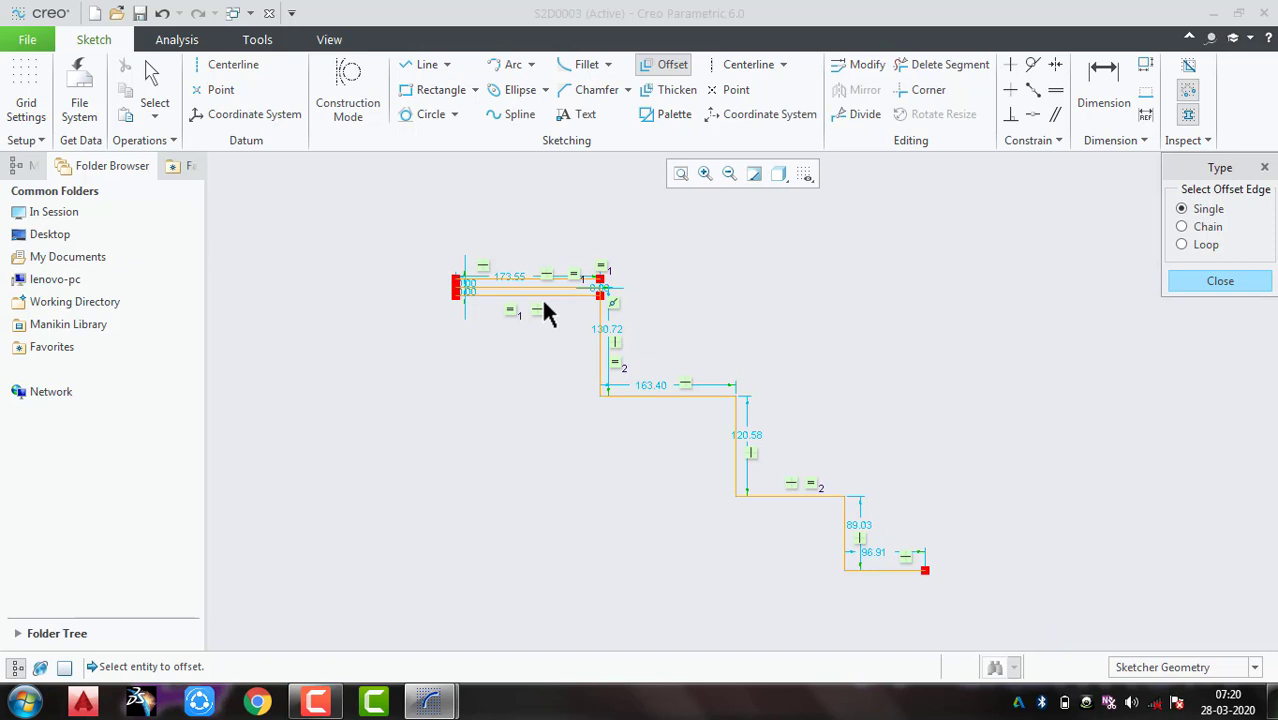
{"action": "key", "text": "ctrl+z"}
{"action": "key", "text": "ctrl+z"}
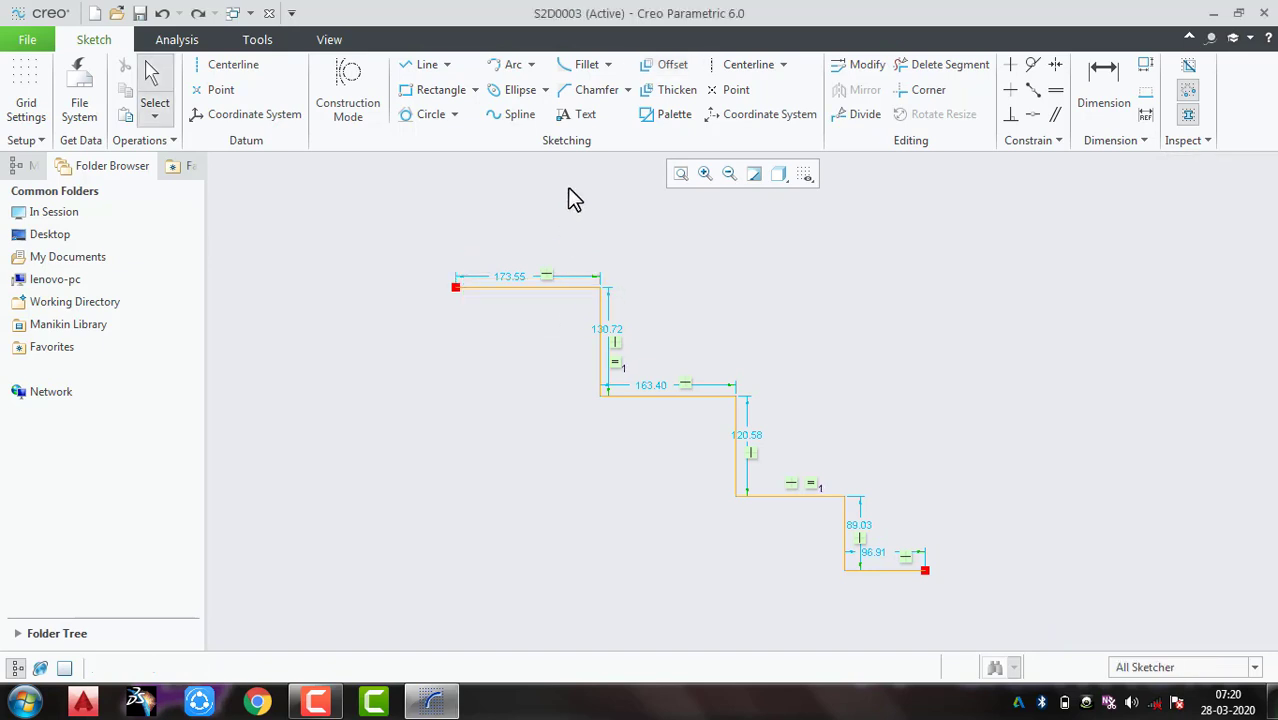
Step: Offset the chain from the uppermost line through the third horizontal line by 10, and undo that offset
{"action": "left_click", "coordinate": [673, 70]}
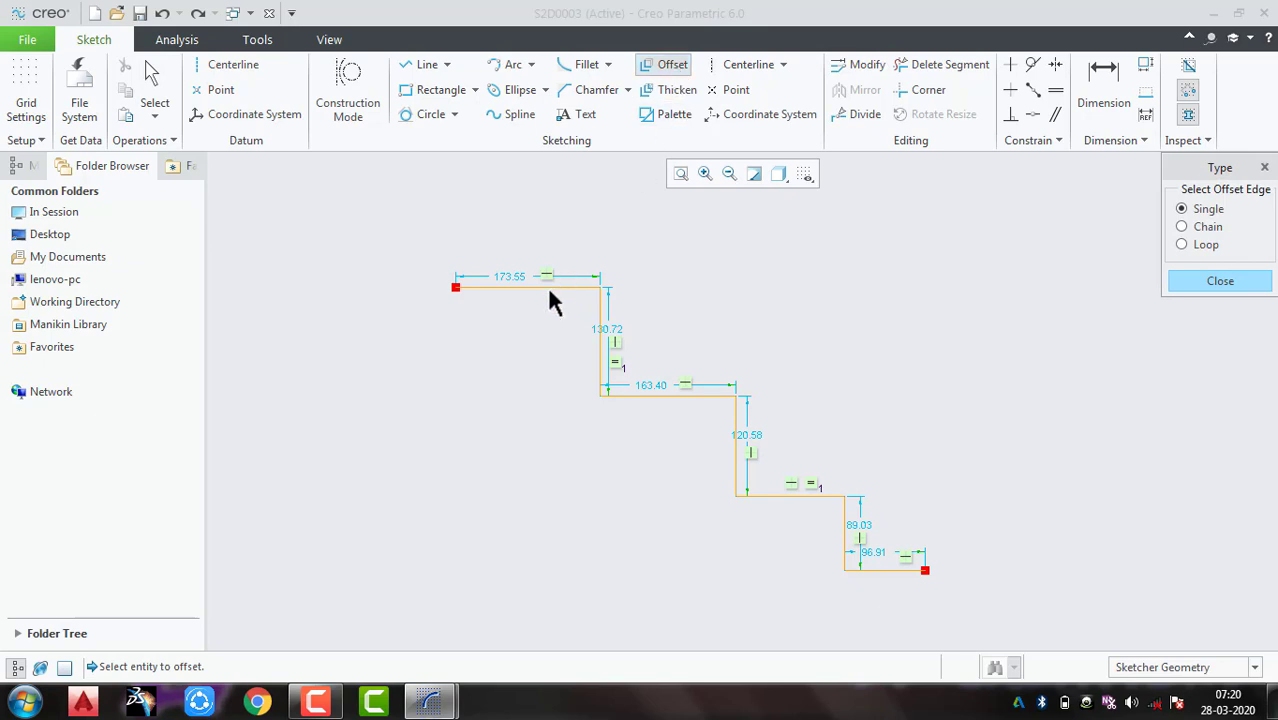
{"action": "left_click", "coordinate": [1206, 228]}
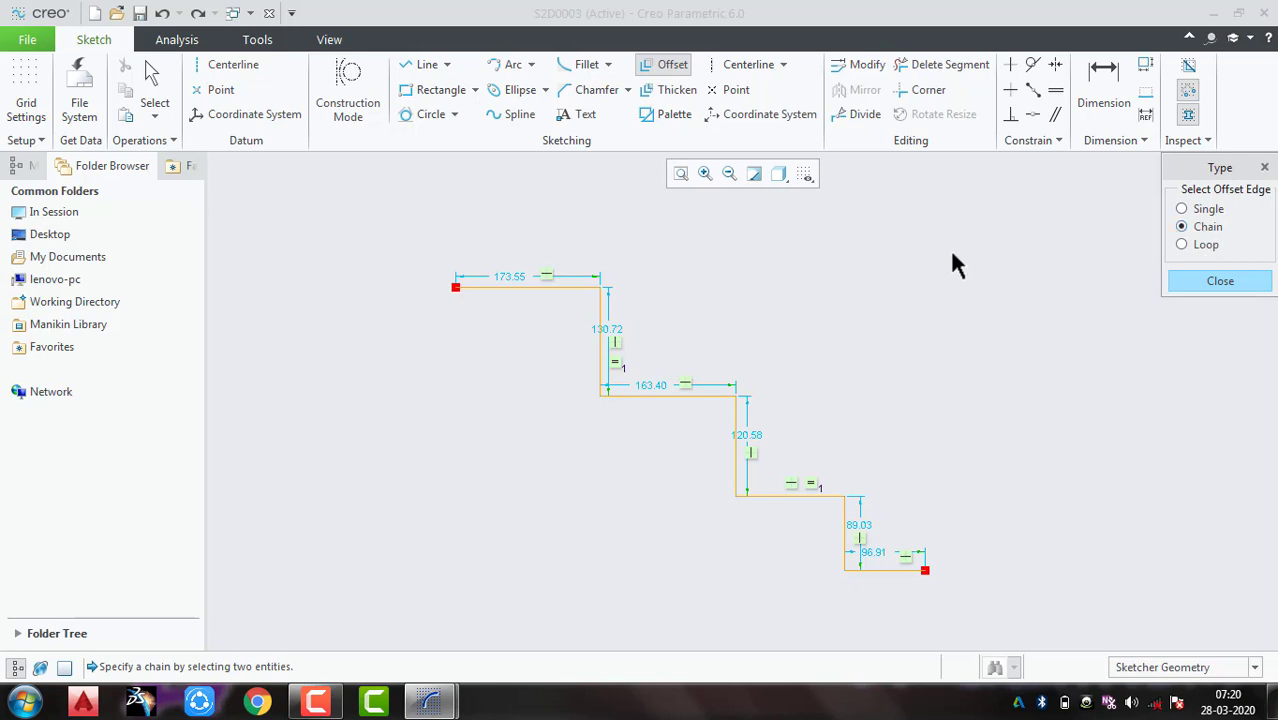
{"action": "left_click", "coordinate": [544, 289]}
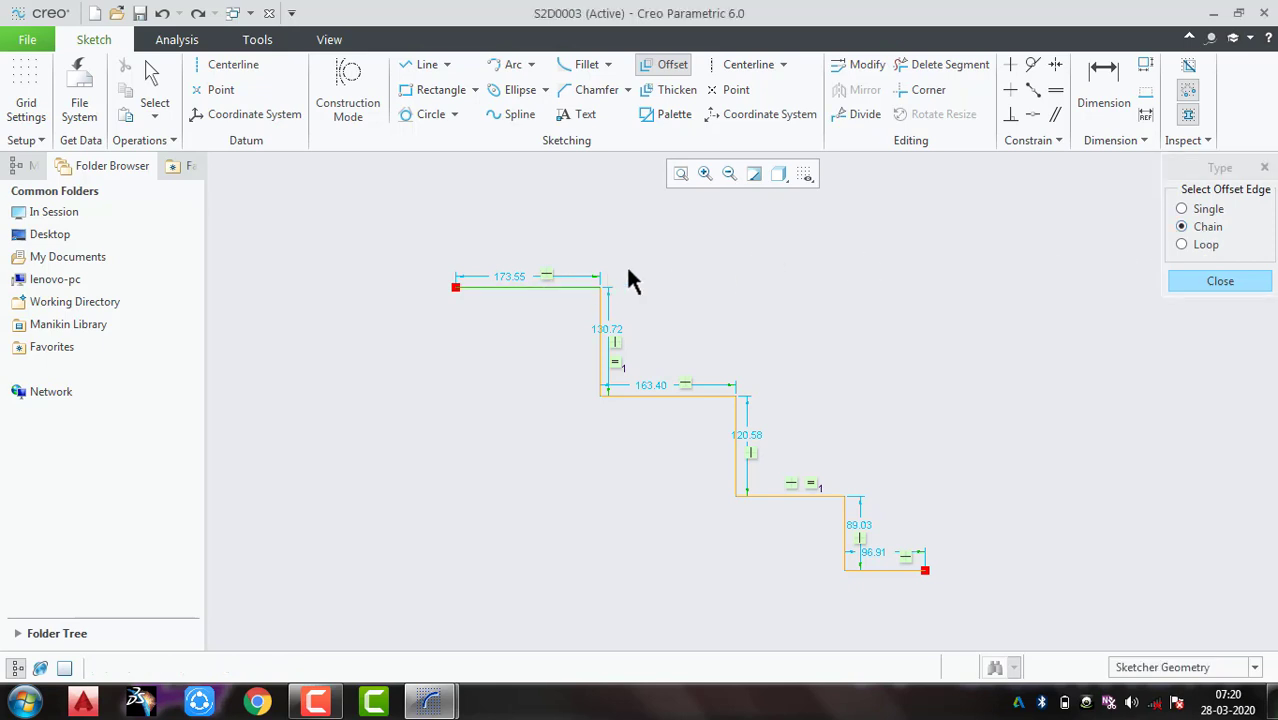
{"action": "left_click", "coordinate": [785, 496]}
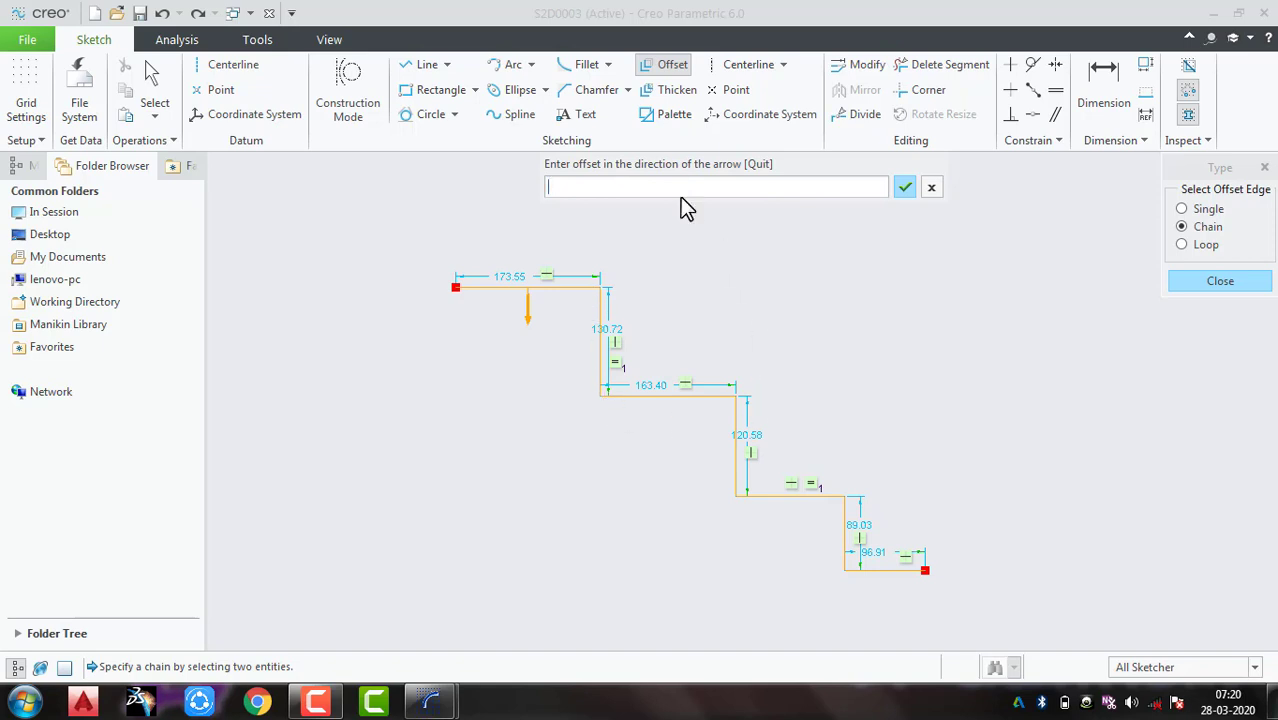
{"action": "type", "text": "10"}
{"action": "key", "text": "Return"}
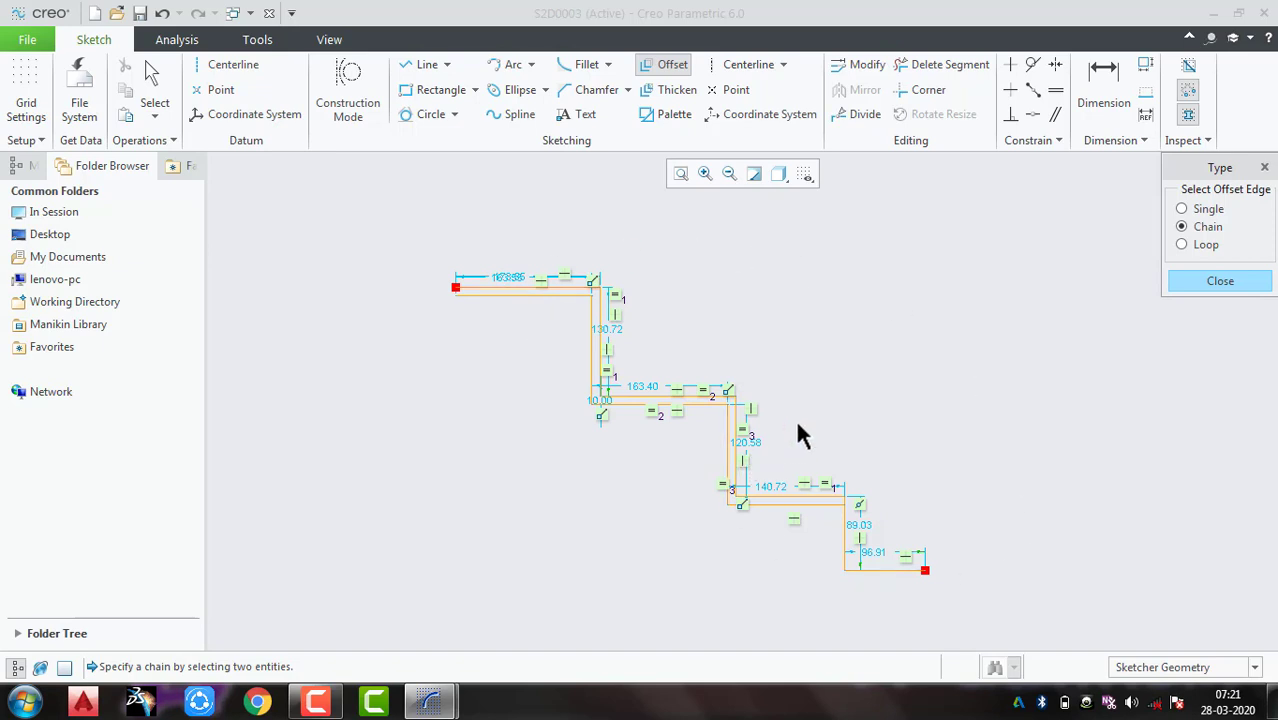
{"action": "middle_click", "coordinate": [812, 336]}
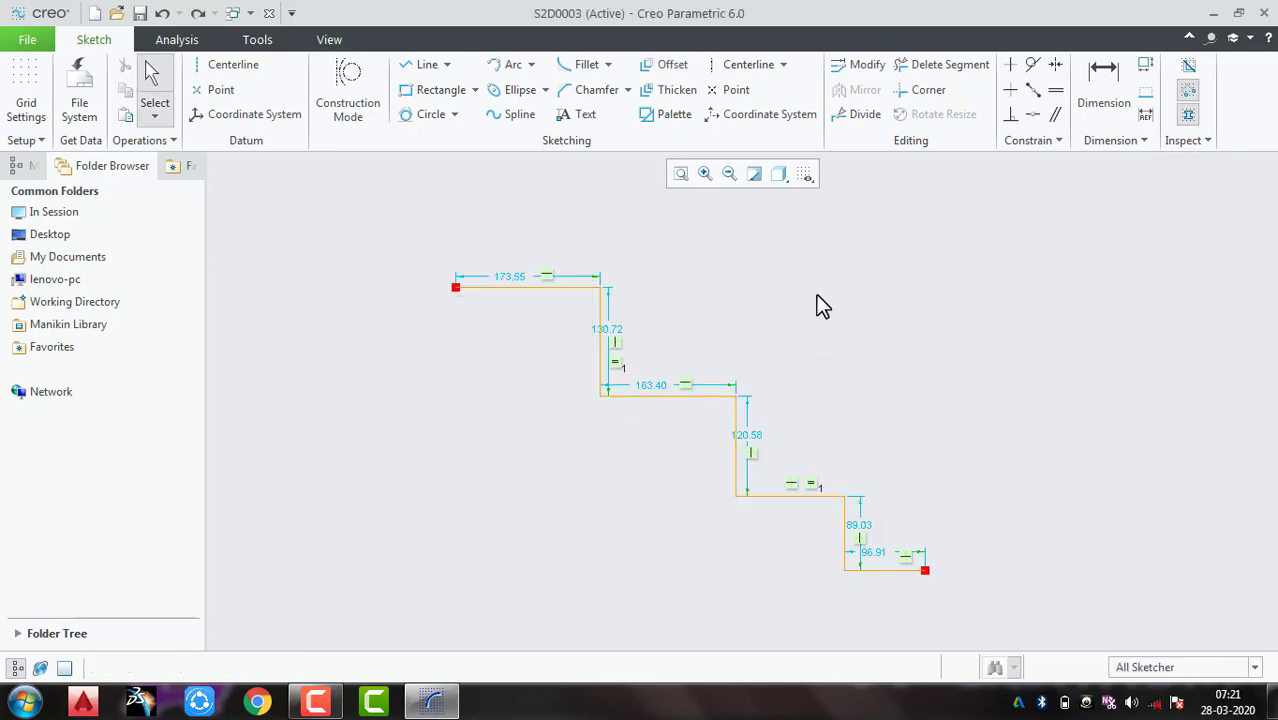
Step: Offset the whole staircase by 10 with the Loop type, selecting its uppermost line, and end the Offset tool
{"action": "left_click", "coordinate": [660, 68]}
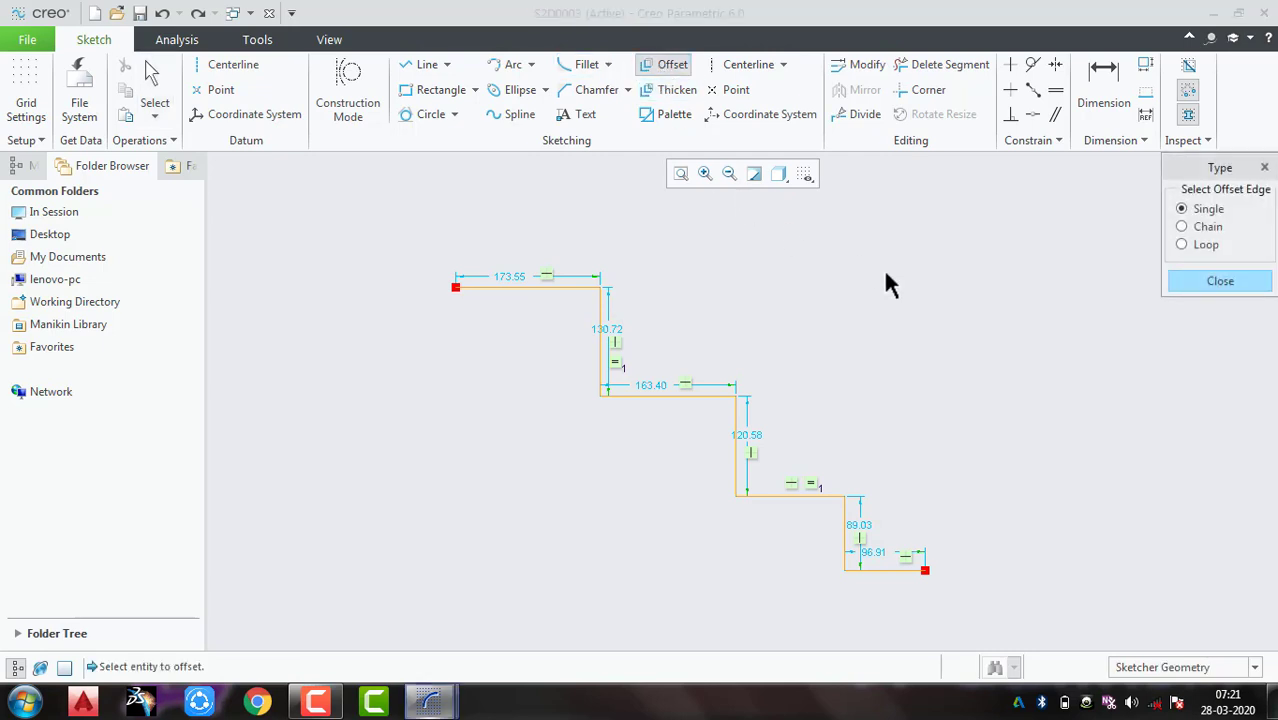
{"action": "left_click", "coordinate": [1182, 246]}
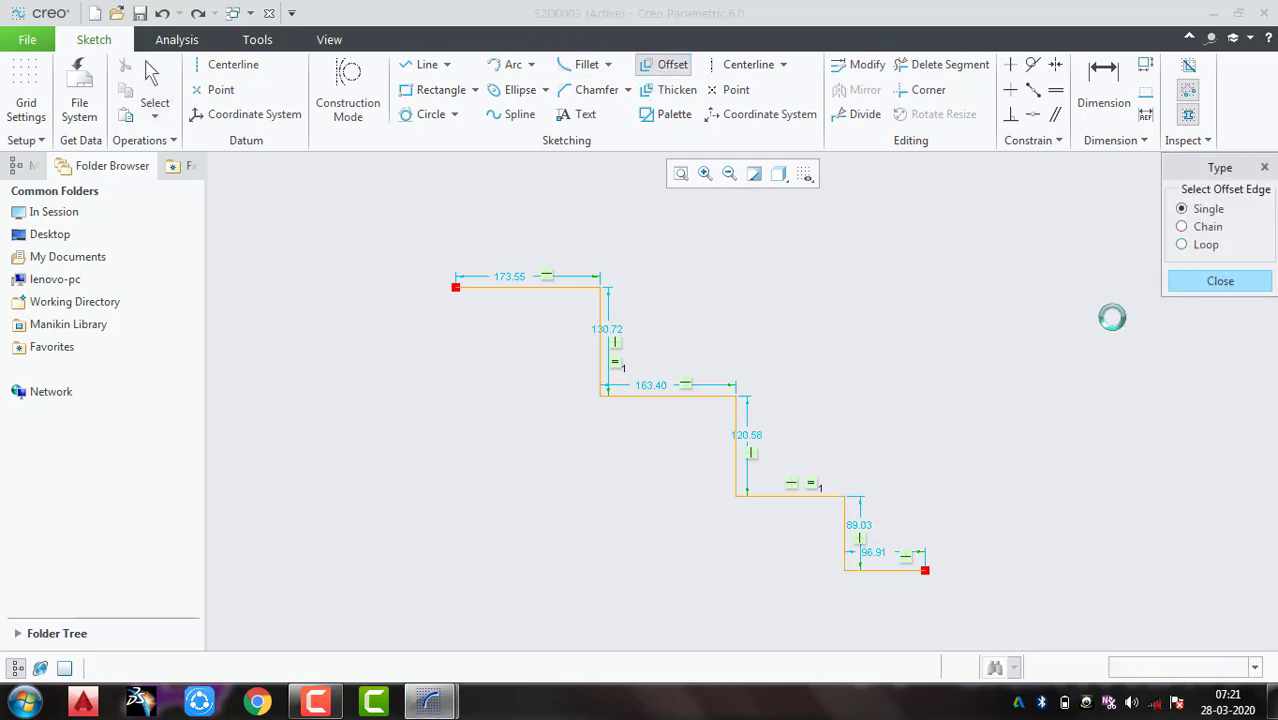
{"action": "left_click", "coordinate": [557, 287]}
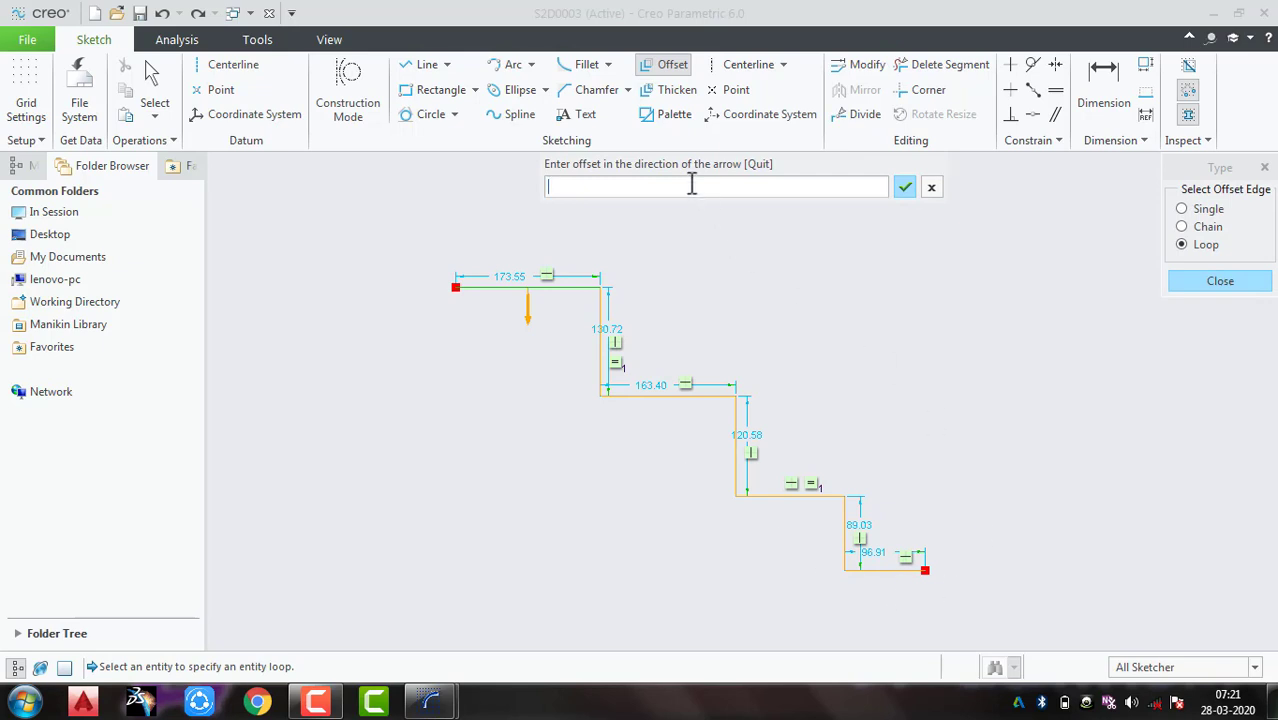
{"action": "type", "text": "10"}
{"action": "key", "text": "Return"}
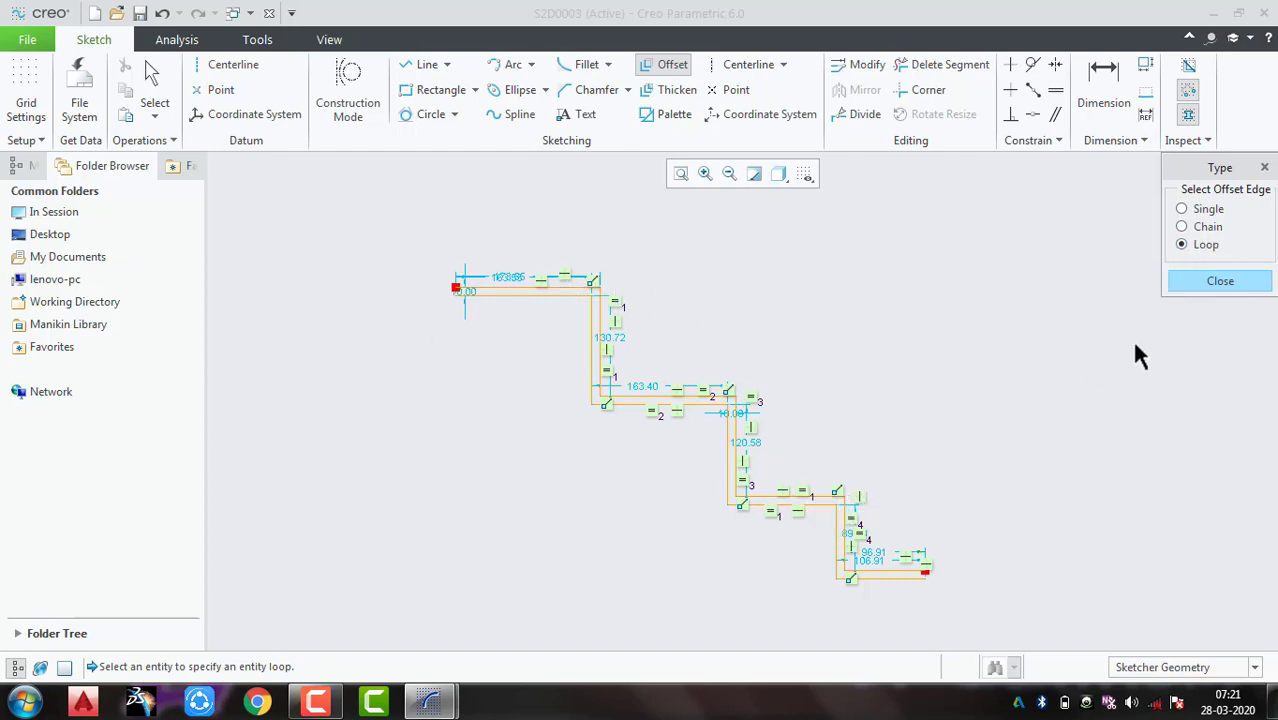
{"action": "left_click", "coordinate": [1206, 280]}
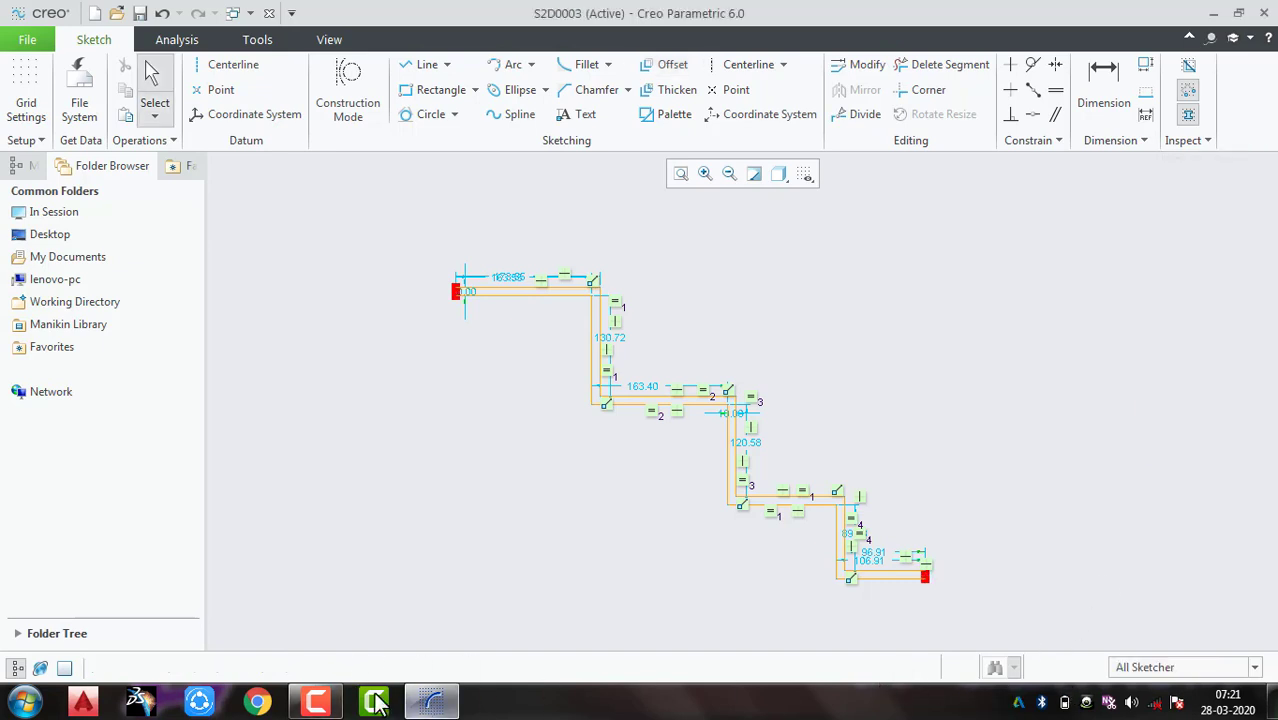
{"action": "mouse_move", "coordinate": [330, 703]}
{"action": "left_click", "coordinate": [337, 600]}
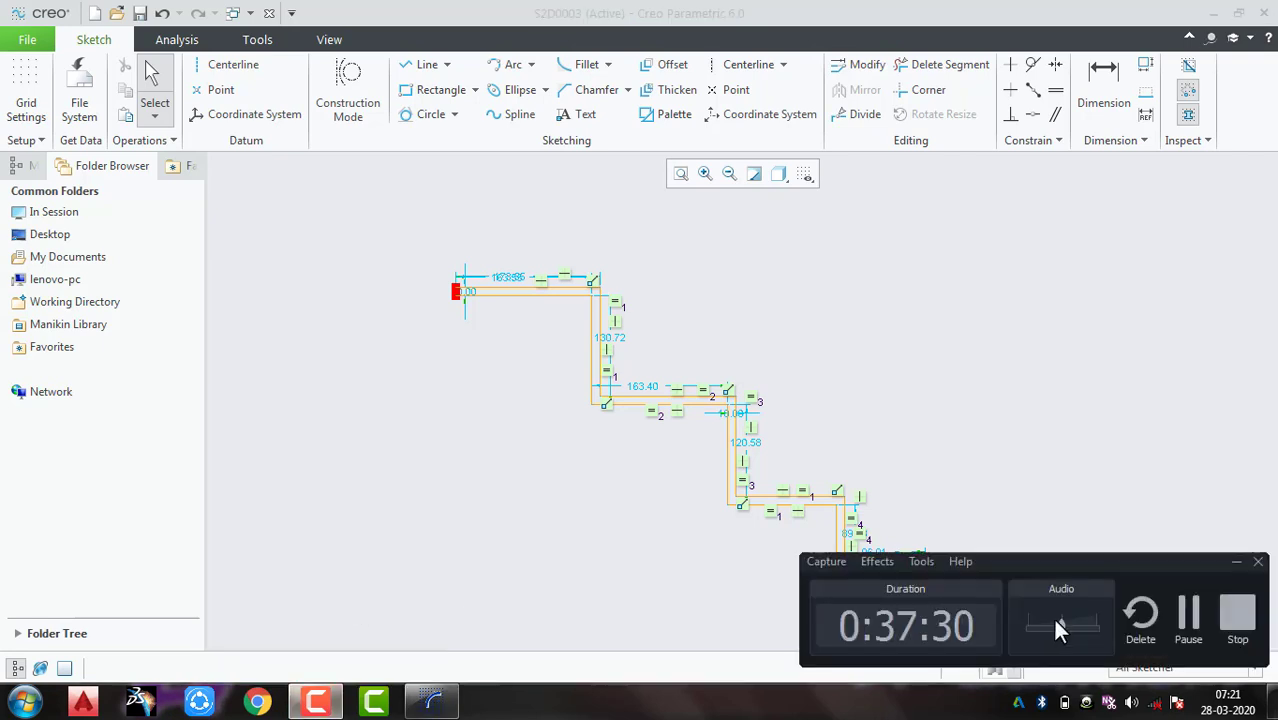
{"action": "left_click", "coordinate": [1200, 632]}
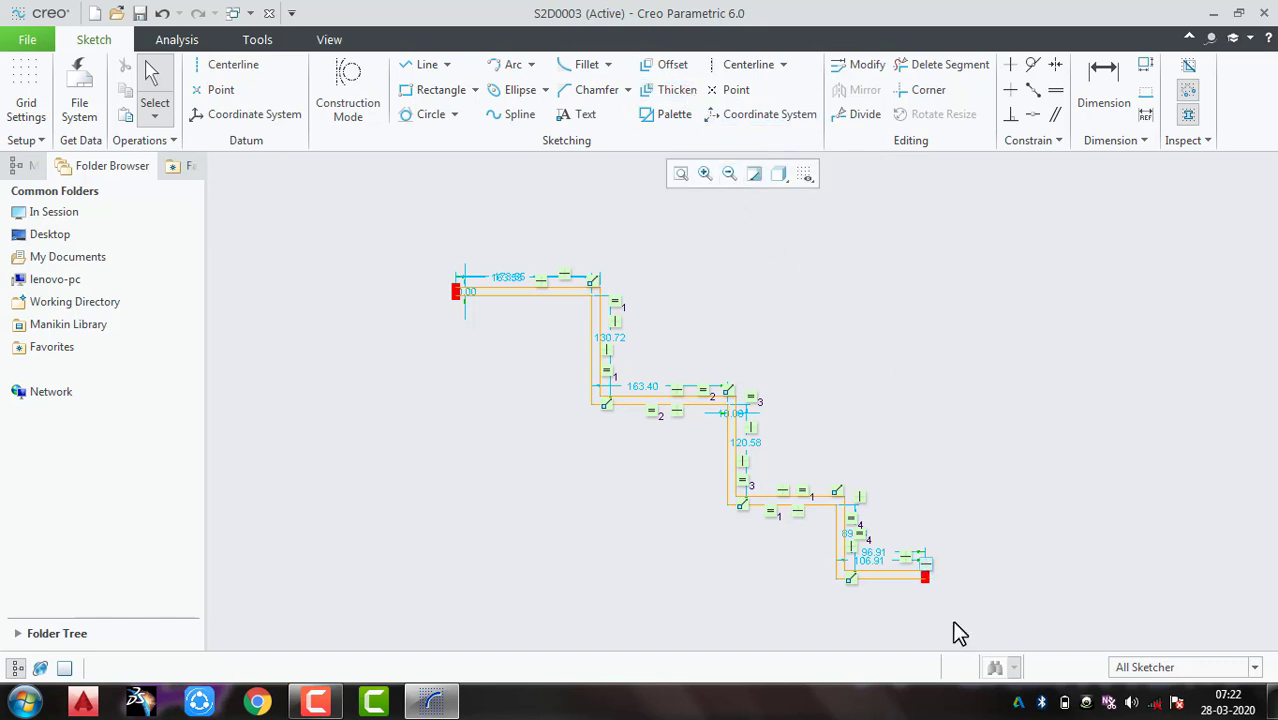
{"action": "mouse_move", "coordinate": [318, 700]}
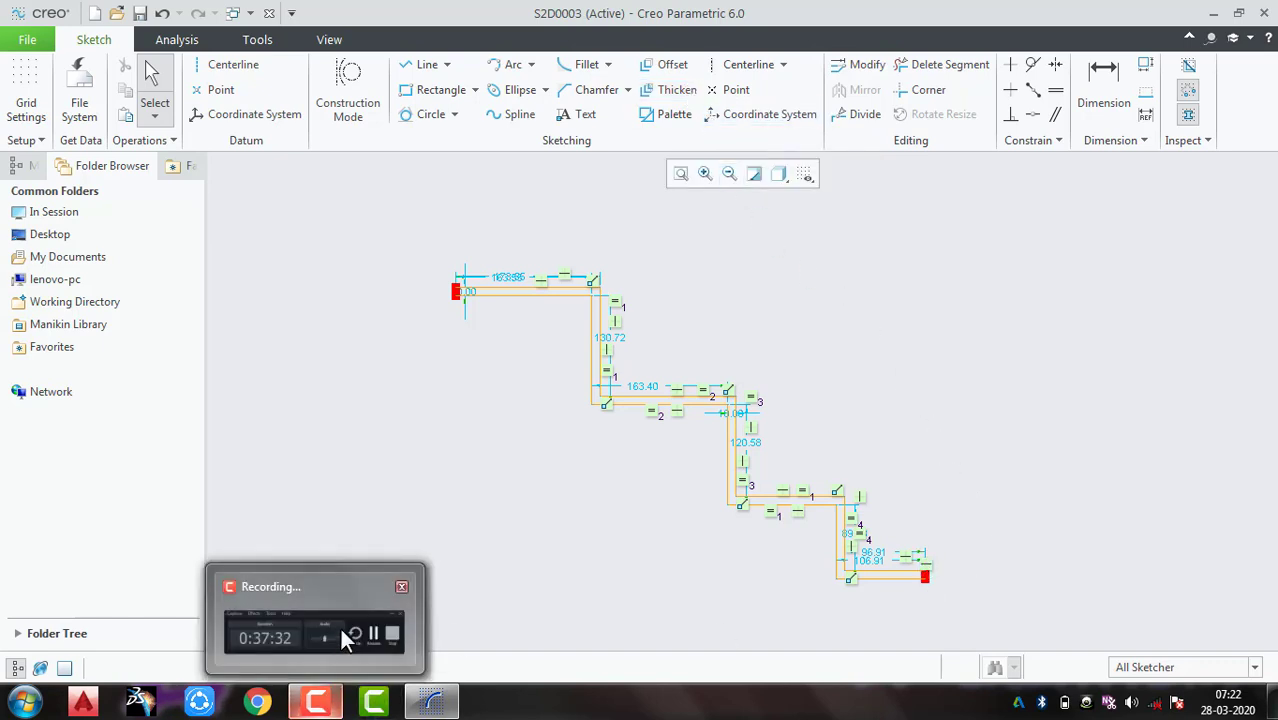
{"action": "left_click", "coordinate": [342, 629]}
{"action": "left_click", "coordinate": [1187, 610]}
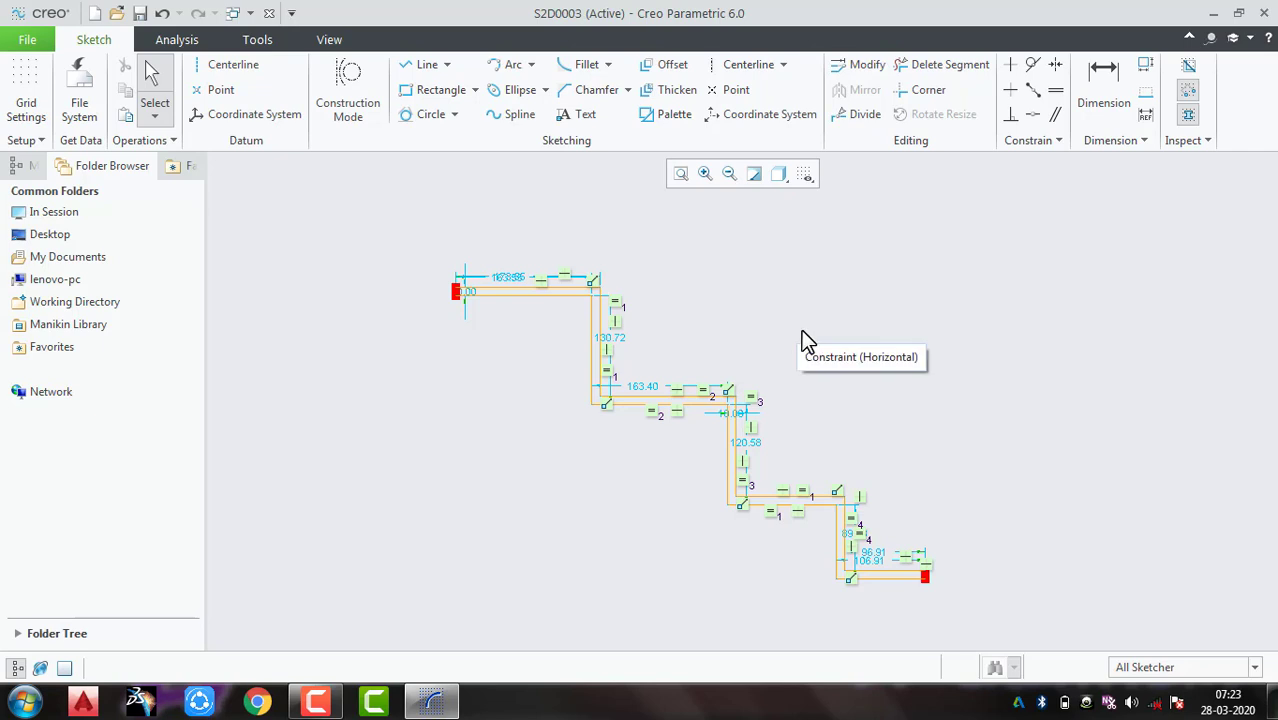
Step: Clear the offset staircase and sketch a single horizontal line about 483 long
{"action": "key", "text": "ctrl+z"}
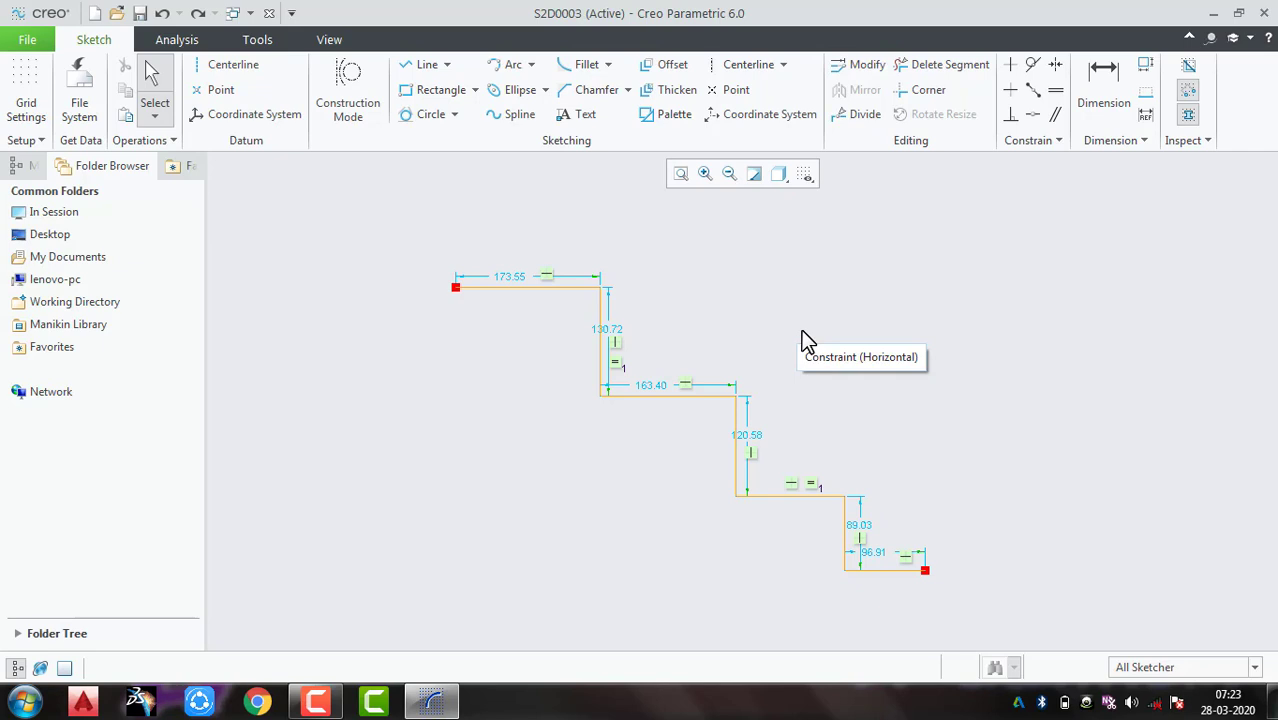
{"action": "key", "text": "ctrl+z"}
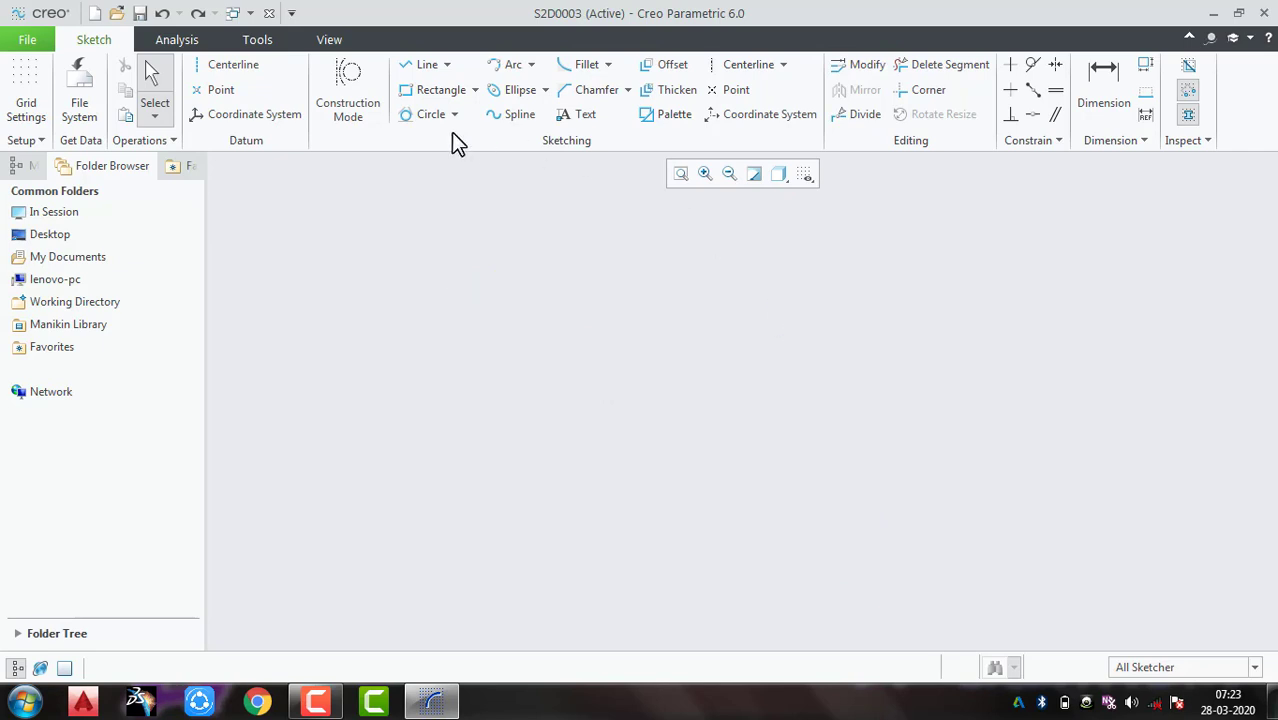
{"action": "left_click", "coordinate": [421, 66]}
{"action": "left_click", "coordinate": [404, 300]}
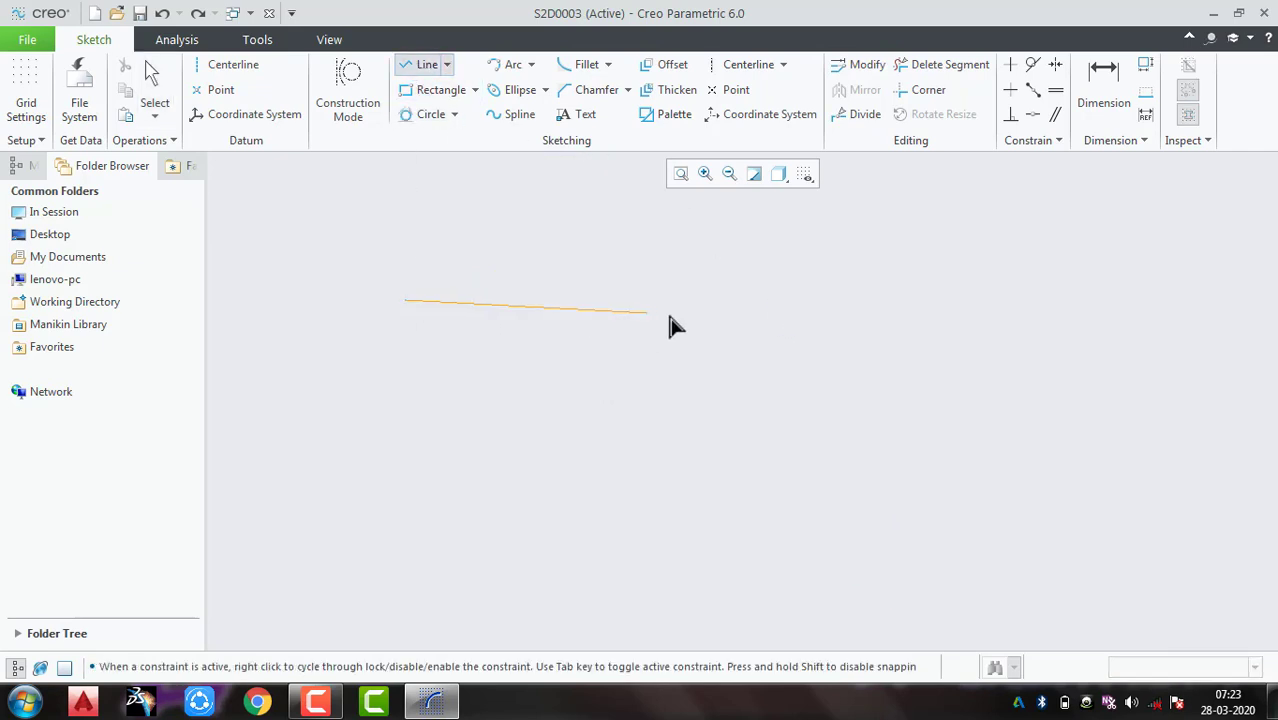
{"action": "left_click", "coordinate": [808, 301]}
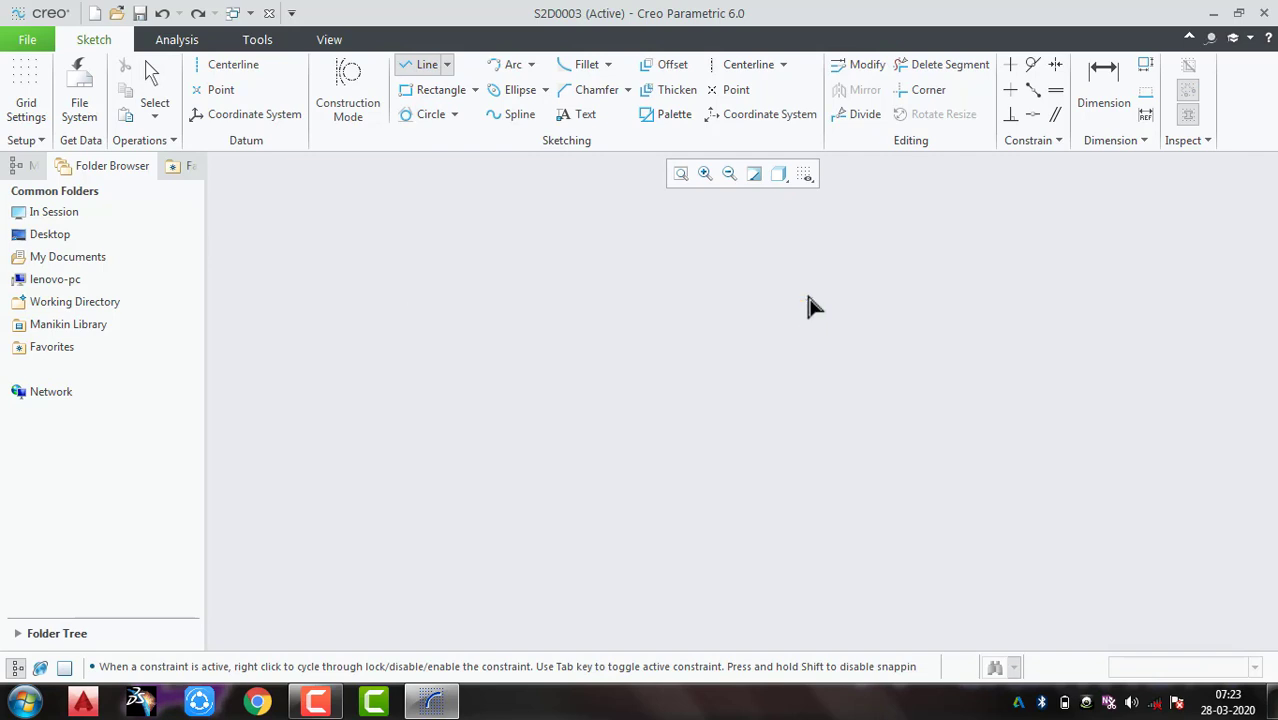
{"action": "middle_click", "coordinate": [860, 315]}
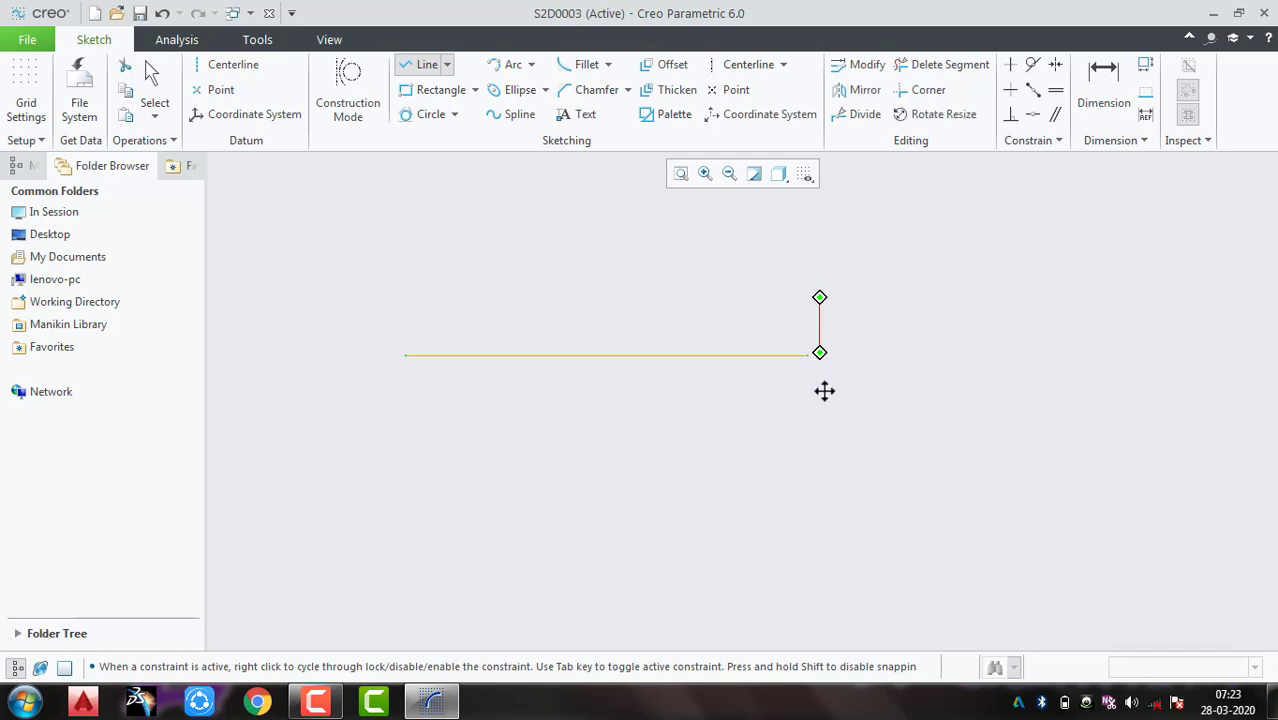
{"action": "middle_click", "coordinate": [895, 362]}
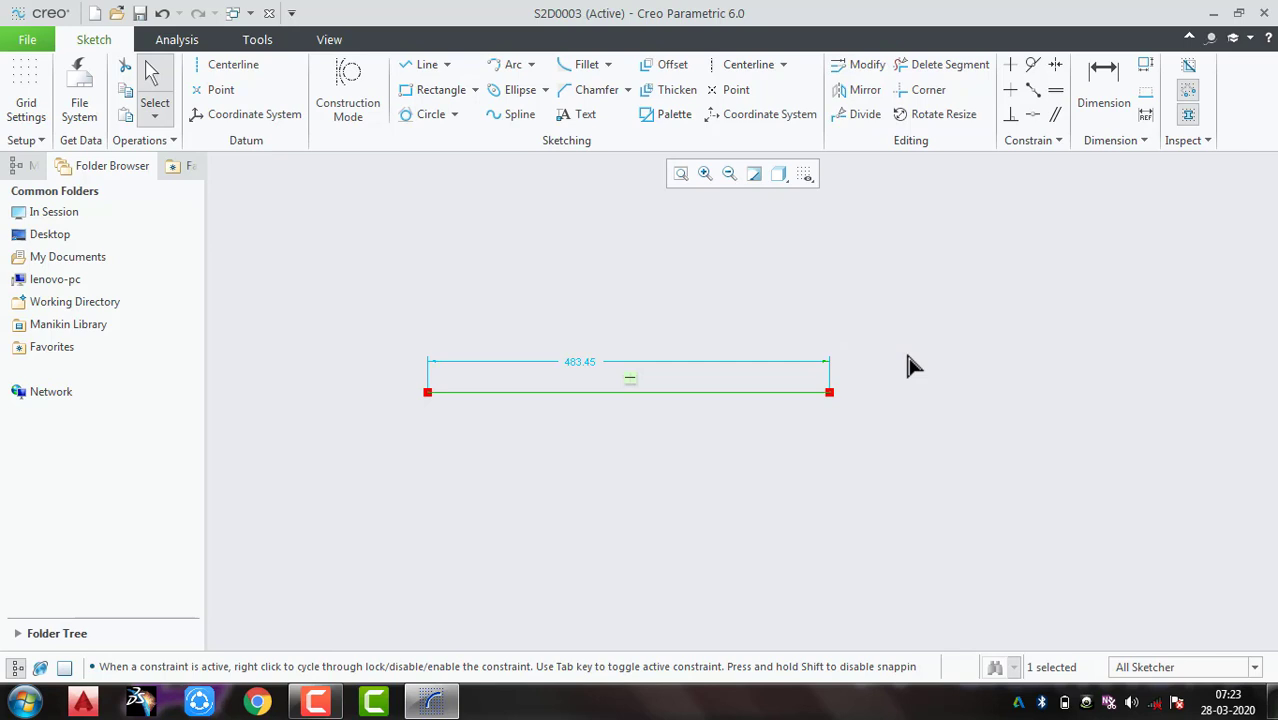
Step: Thicken the line by 50 with an offset of 20, using Single selection and Open end caps, and undo it
{"action": "left_click", "coordinate": [670, 90]}
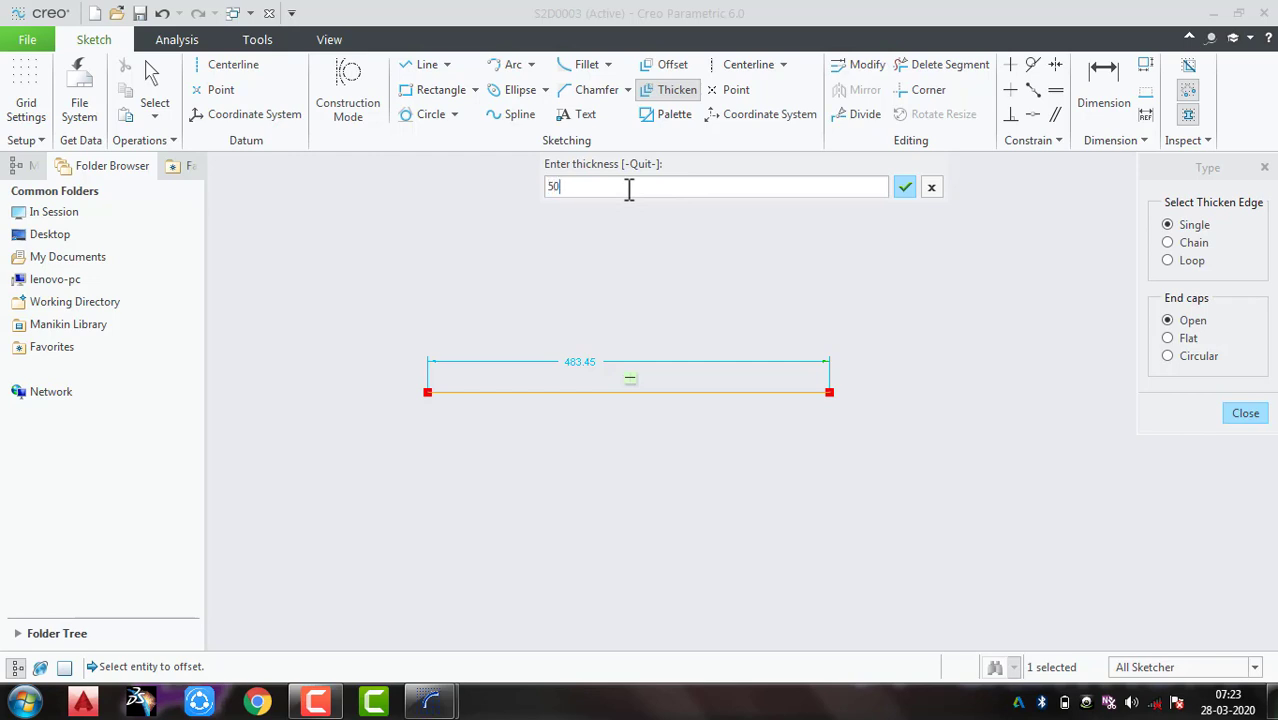
{"action": "key", "text": "Return"}
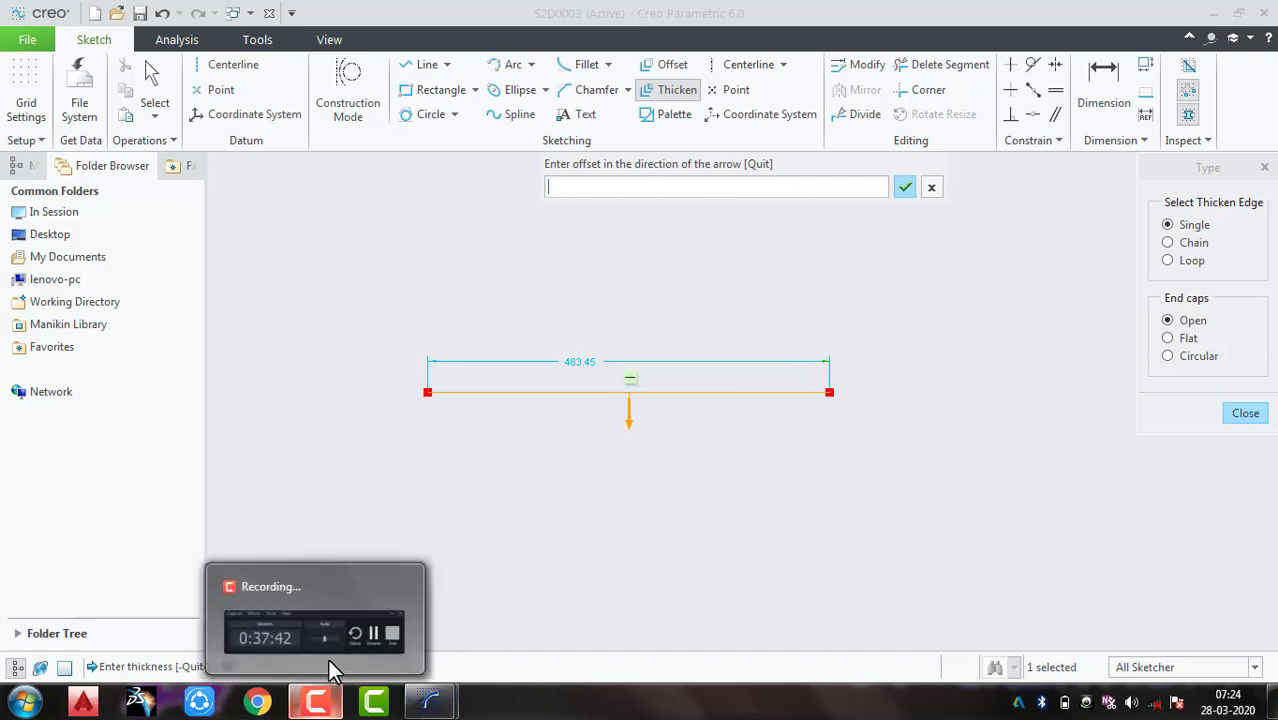
{"action": "left_click", "coordinate": [330, 655]}
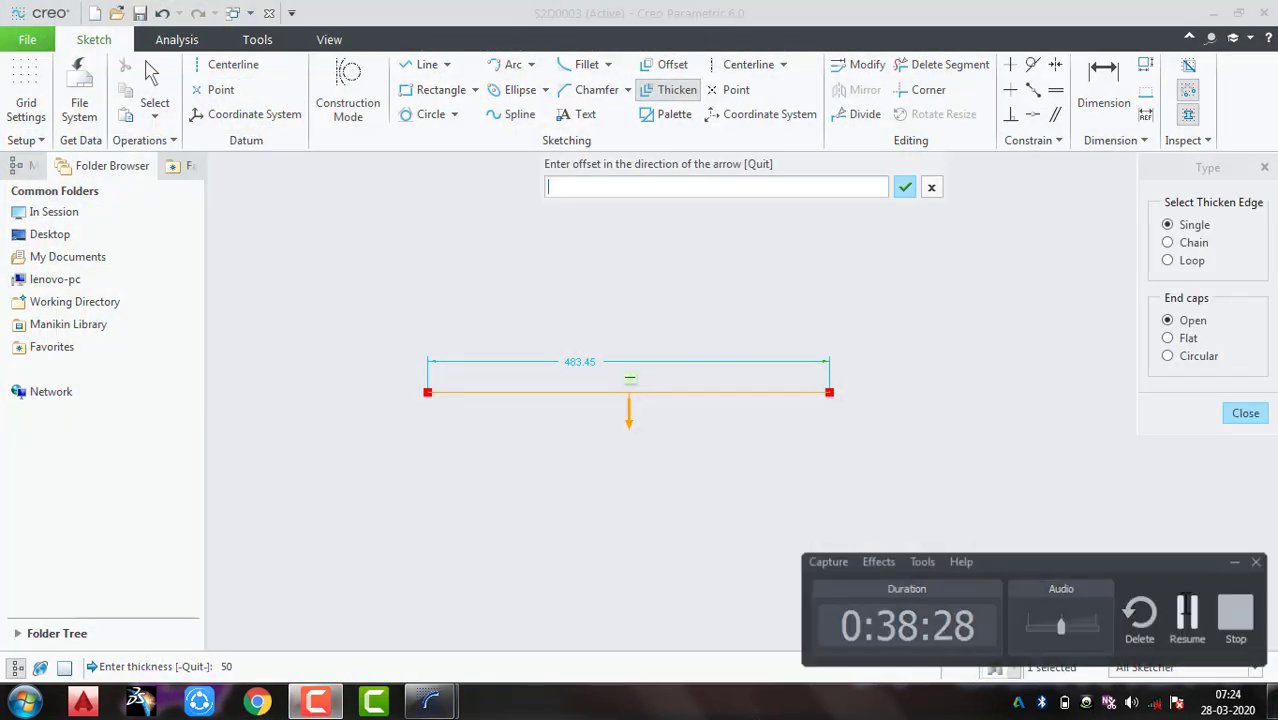
{"action": "left_click", "coordinate": [1188, 616]}
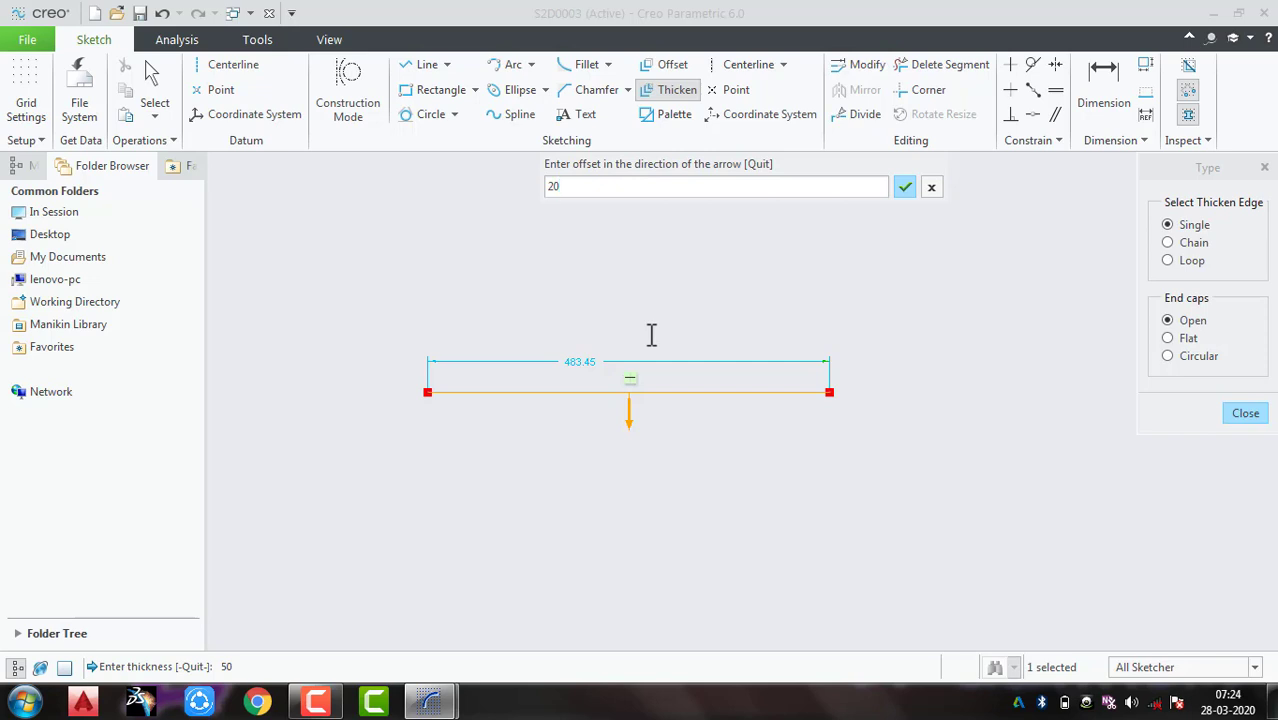
{"action": "key", "text": "Return"}
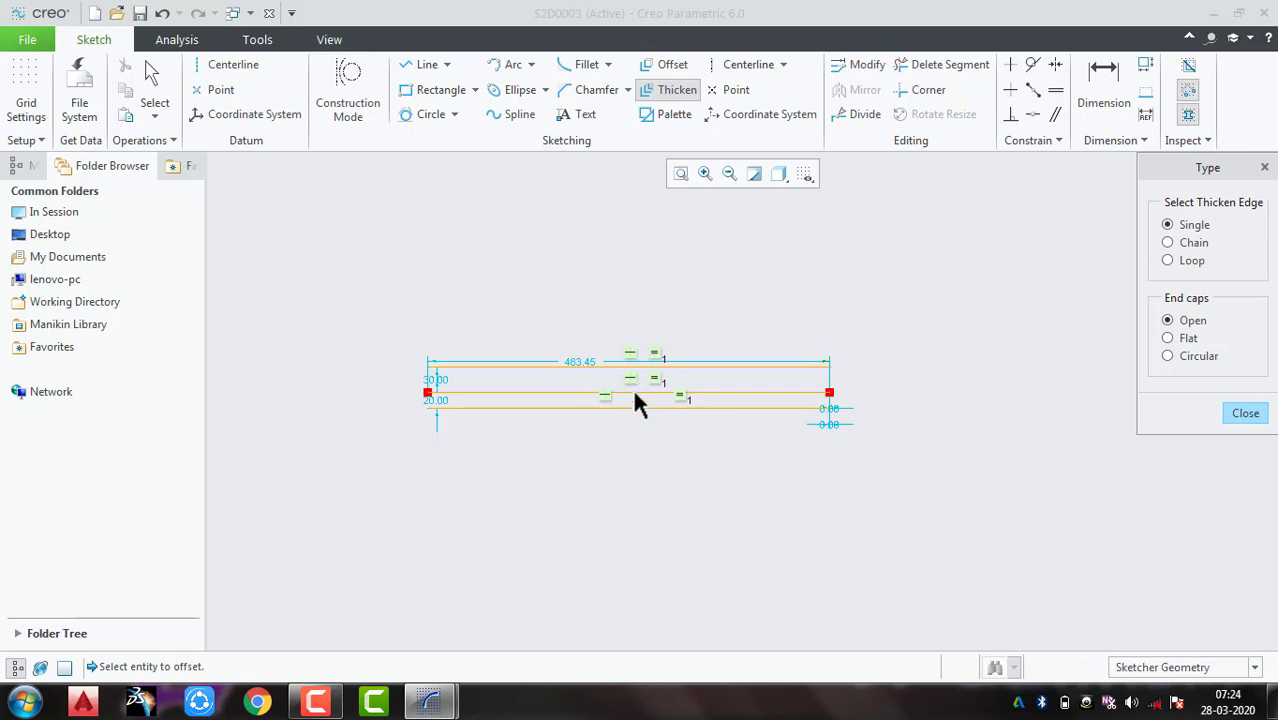
{"action": "scroll", "coordinate": [840, 424], "scroll_direction": "down", "scroll_amount": 3}
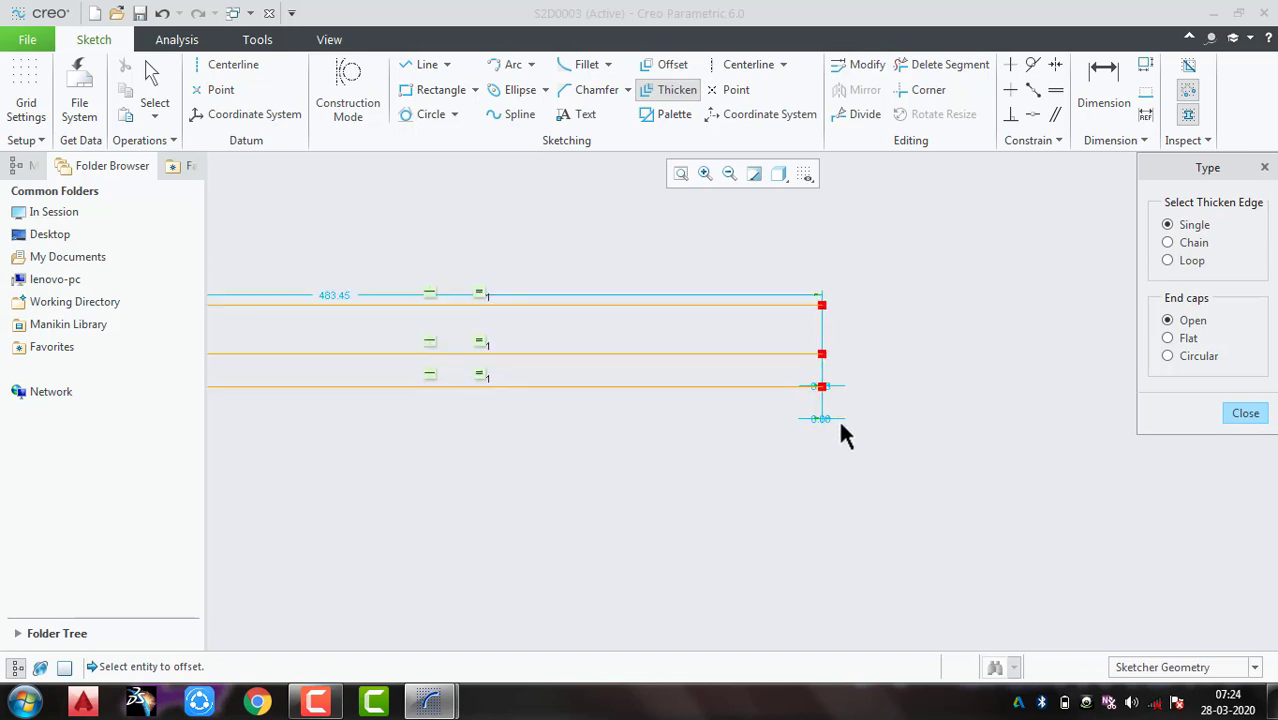
{"action": "scroll", "coordinate": [542, 400], "scroll_direction": "up", "scroll_amount": 5}
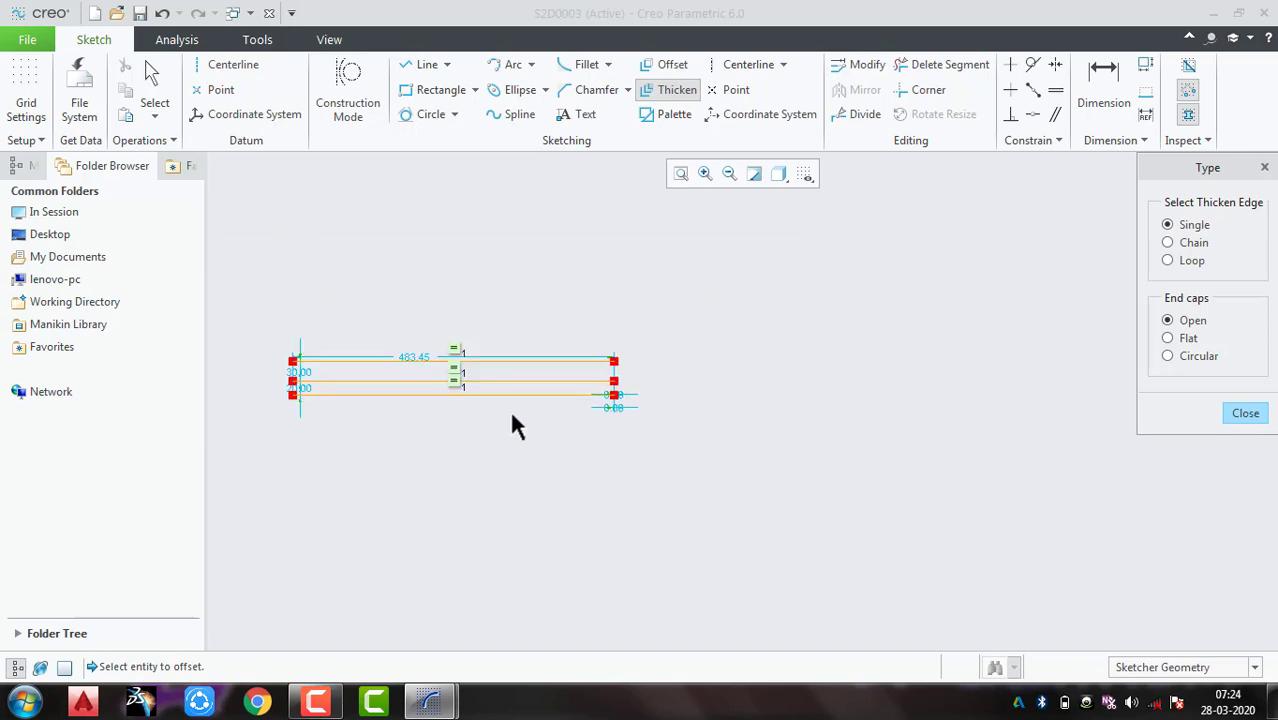
{"action": "scroll", "coordinate": [300, 391], "scroll_direction": "down", "scroll_amount": 4}
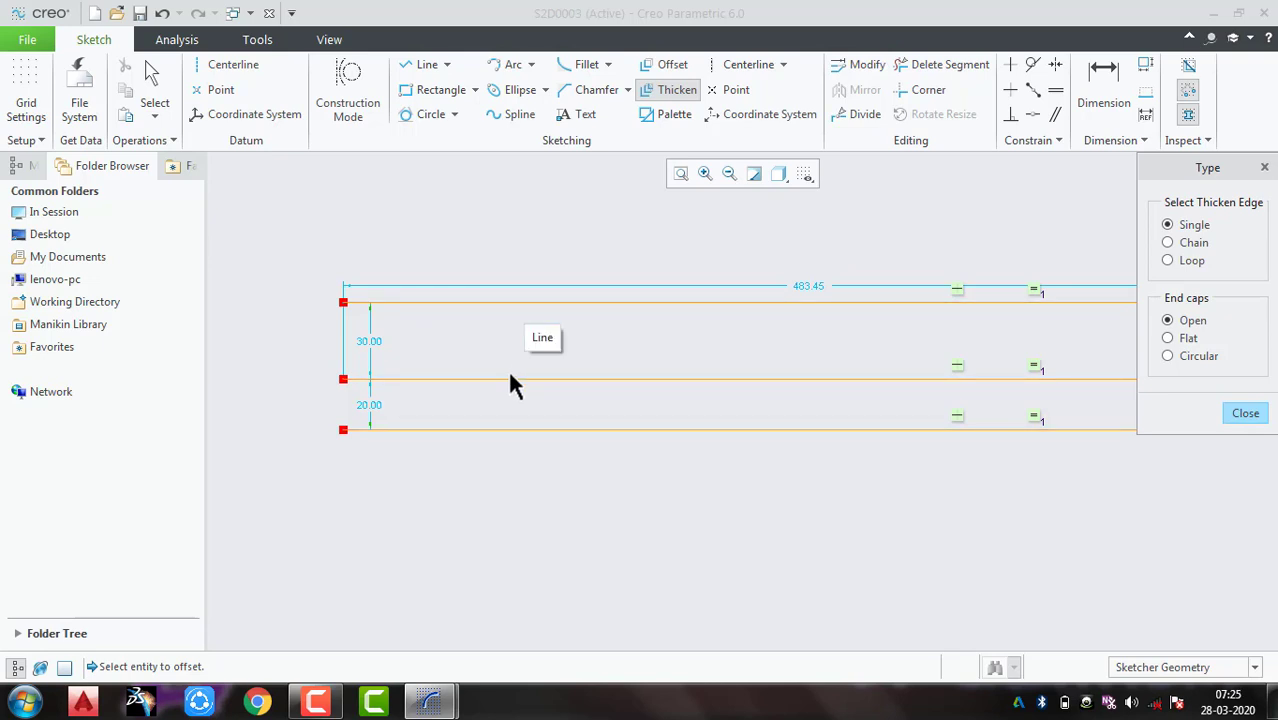
{"action": "scroll", "coordinate": [467, 375], "scroll_direction": "up", "scroll_amount": 3}
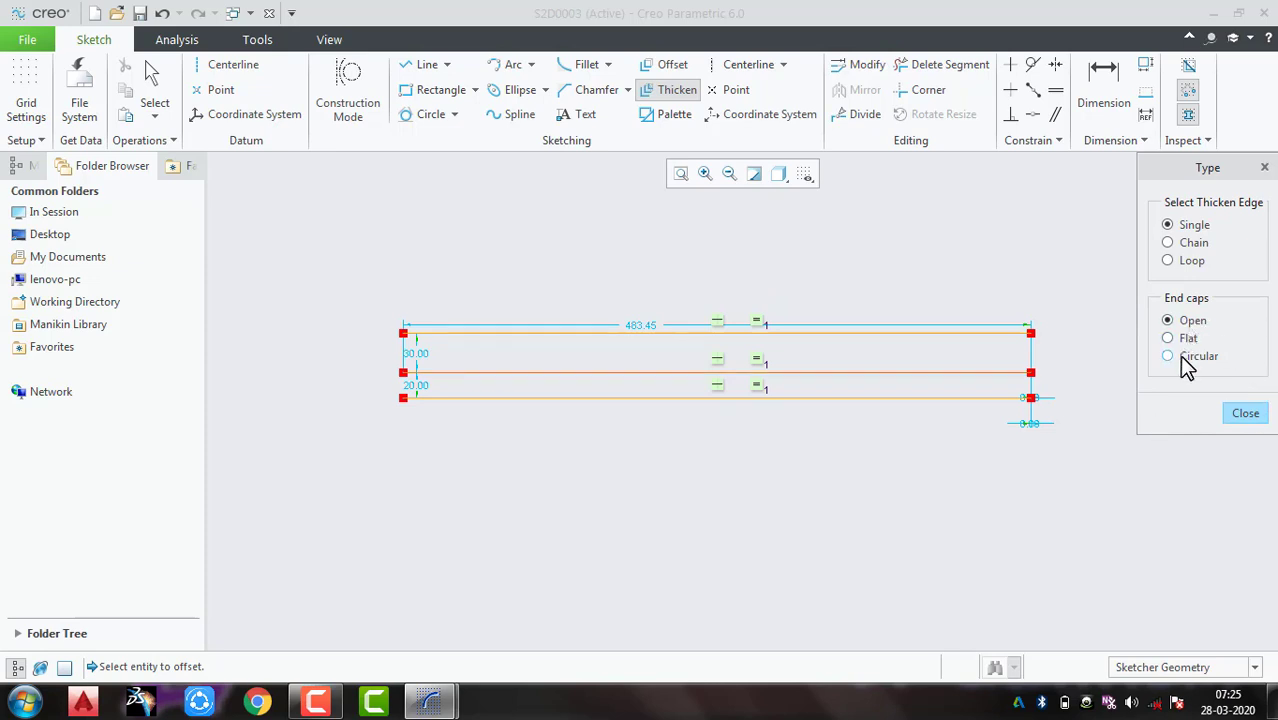
{"action": "key", "text": "ctrl+z"}
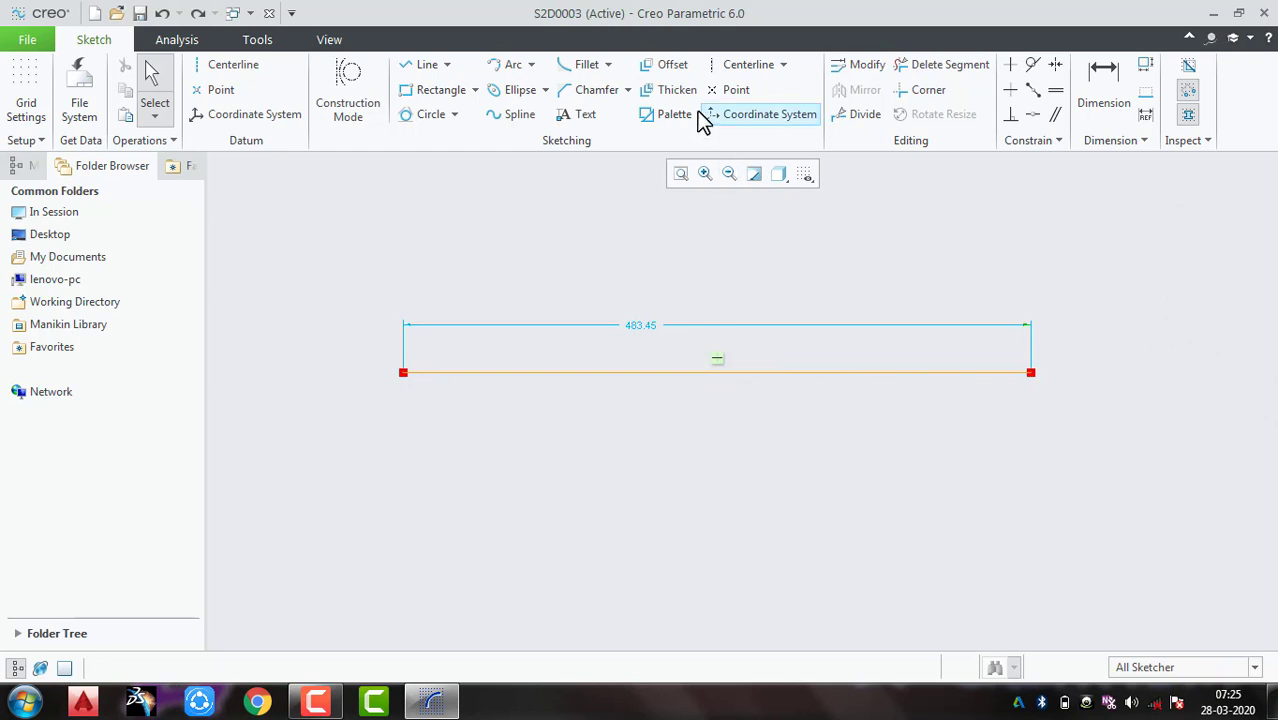
Step: Thicken the line by 50 with an offset of 30, using Flat end caps, and undo that thickening
{"action": "left_click", "coordinate": [672, 90]}
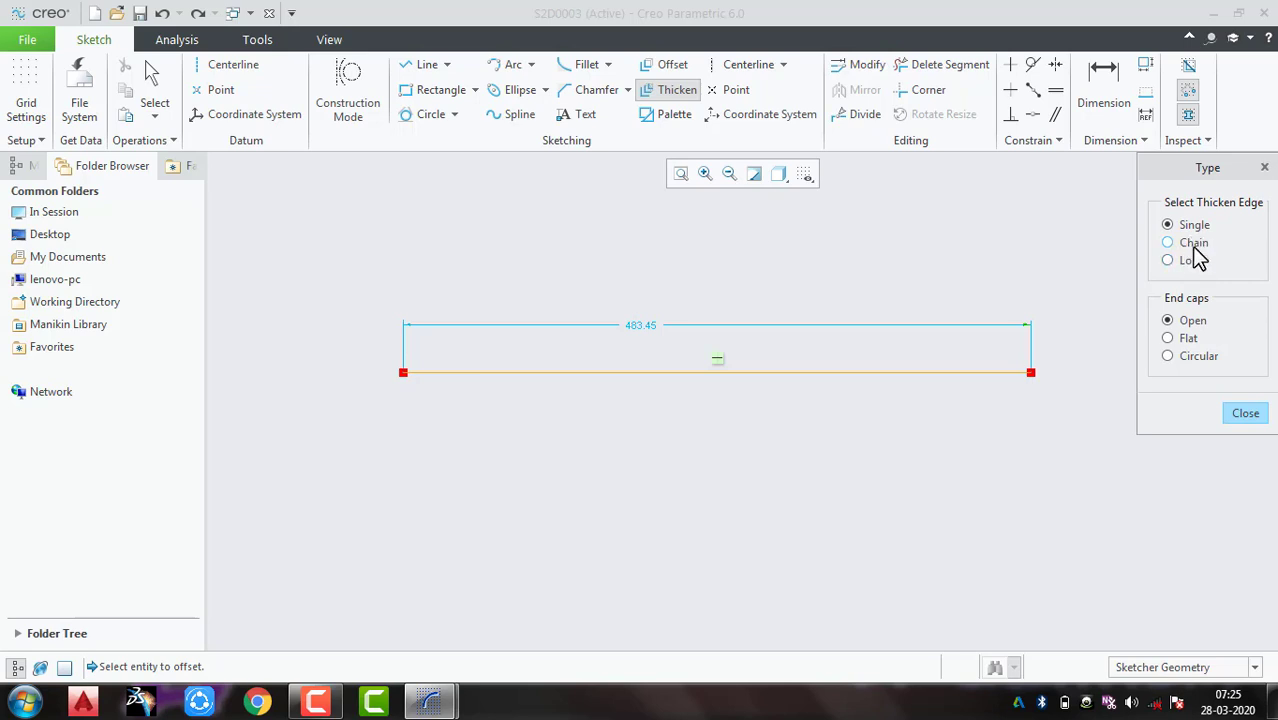
{"action": "left_click", "coordinate": [1190, 339]}
{"action": "left_click", "coordinate": [914, 373]}
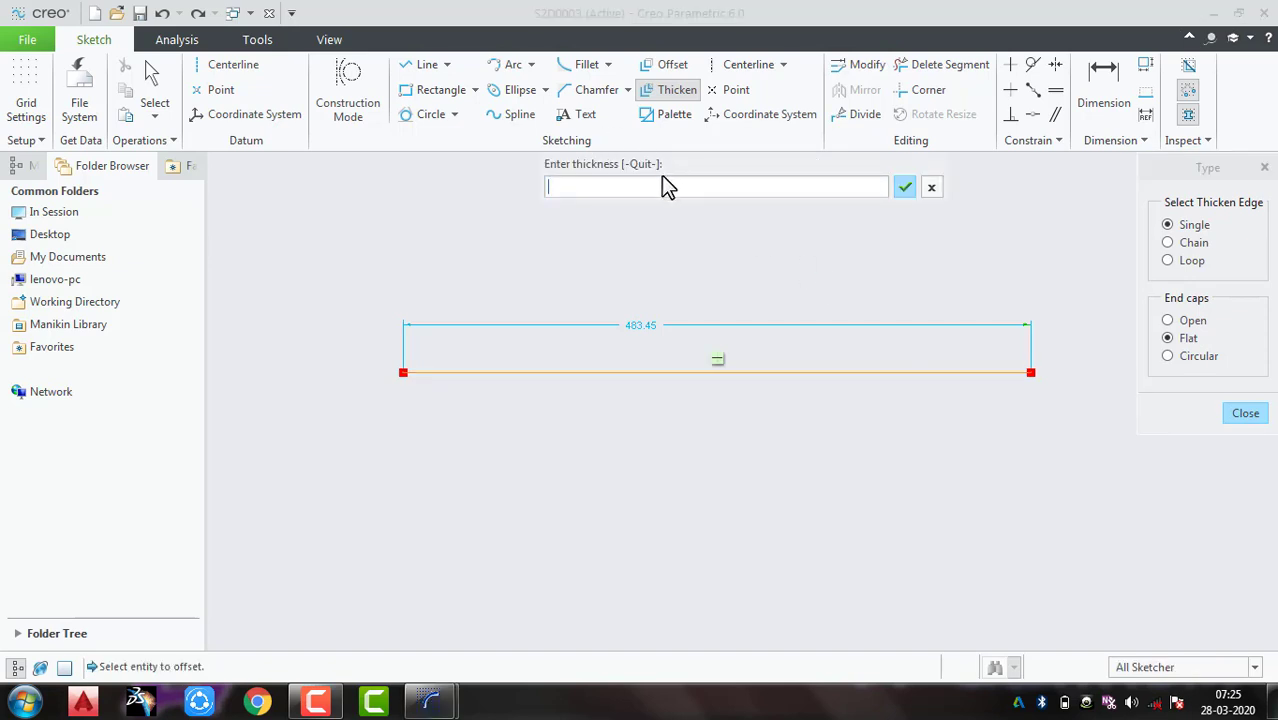
{"action": "type", "text": "50"}
{"action": "key", "text": "Return"}
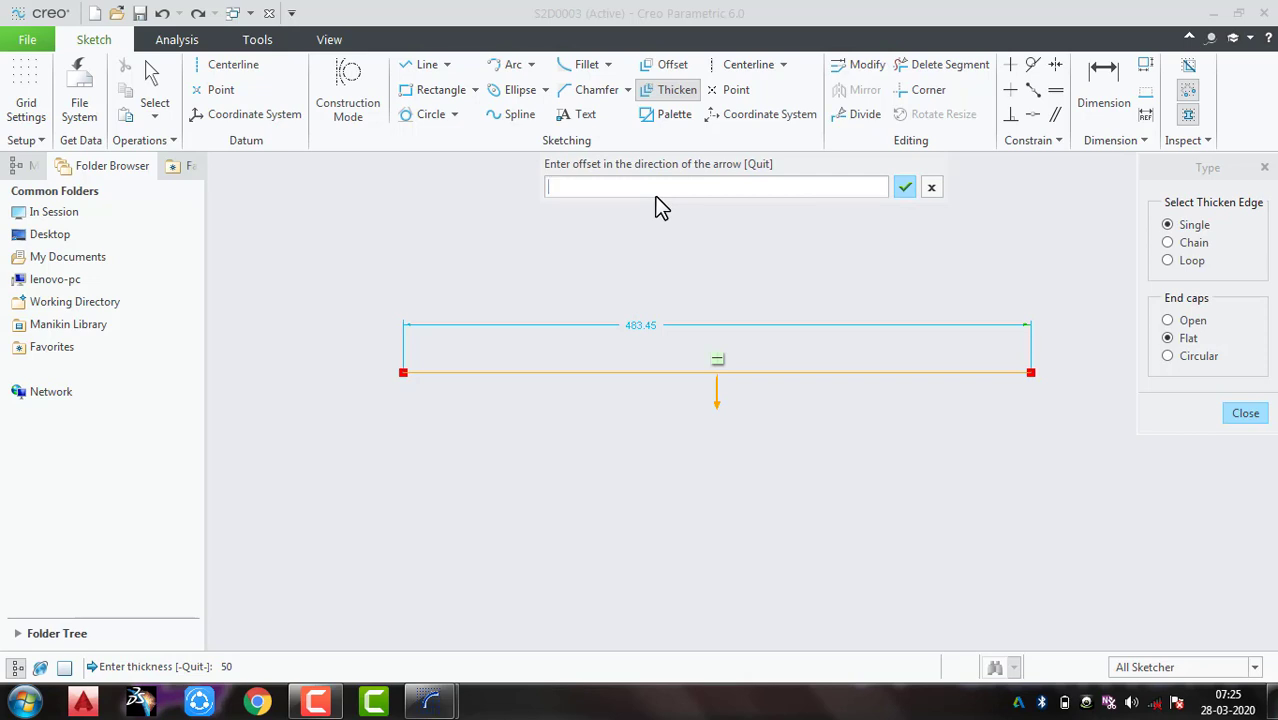
{"action": "type", "text": "30"}
{"action": "key", "text": "Return"}
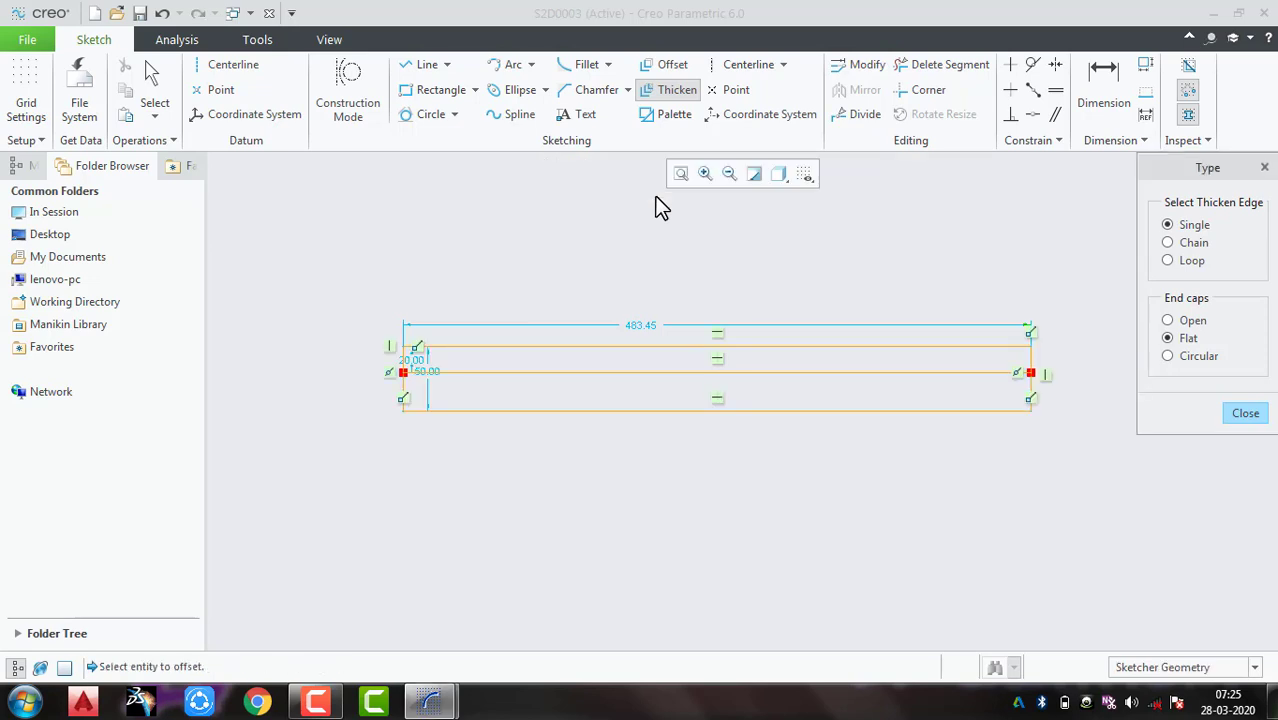
{"action": "scroll", "coordinate": [423, 385], "scroll_direction": "up", "scroll_amount": 2}
{"action": "scroll", "coordinate": [370, 325], "scroll_direction": "up", "scroll_amount": 2}
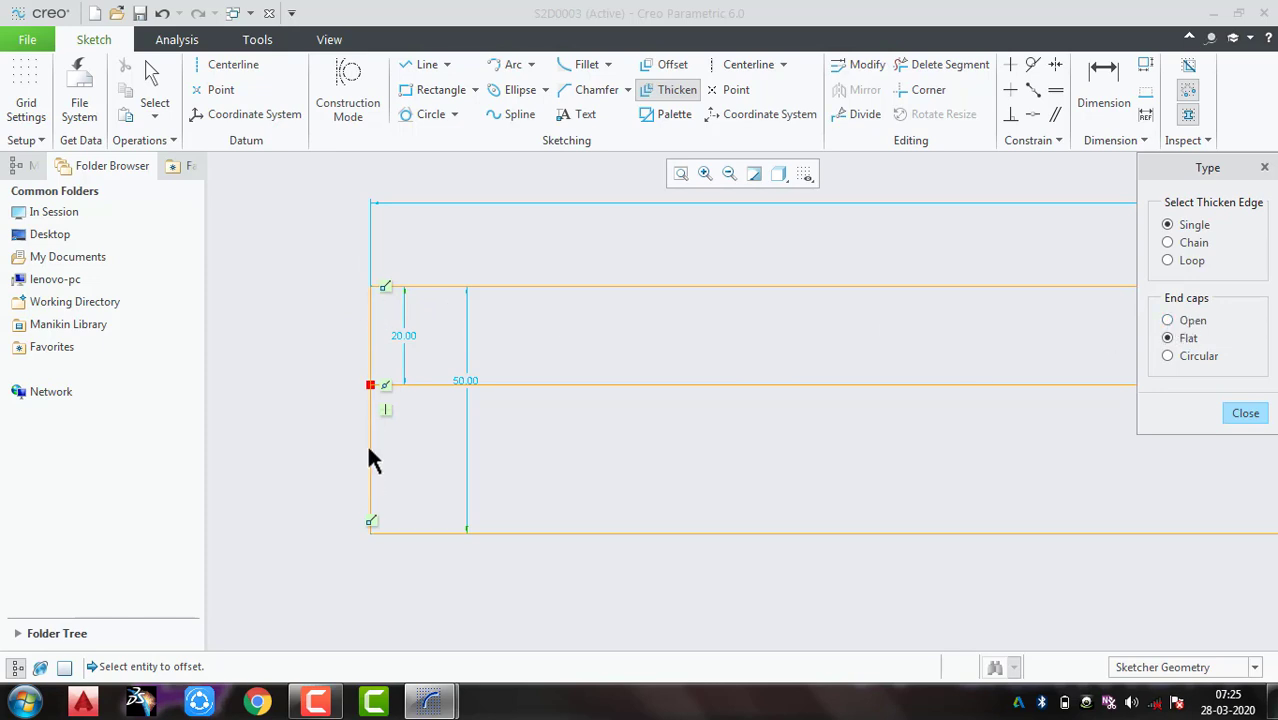
{"action": "scroll", "coordinate": [424, 478], "scroll_direction": "up", "scroll_amount": 5}
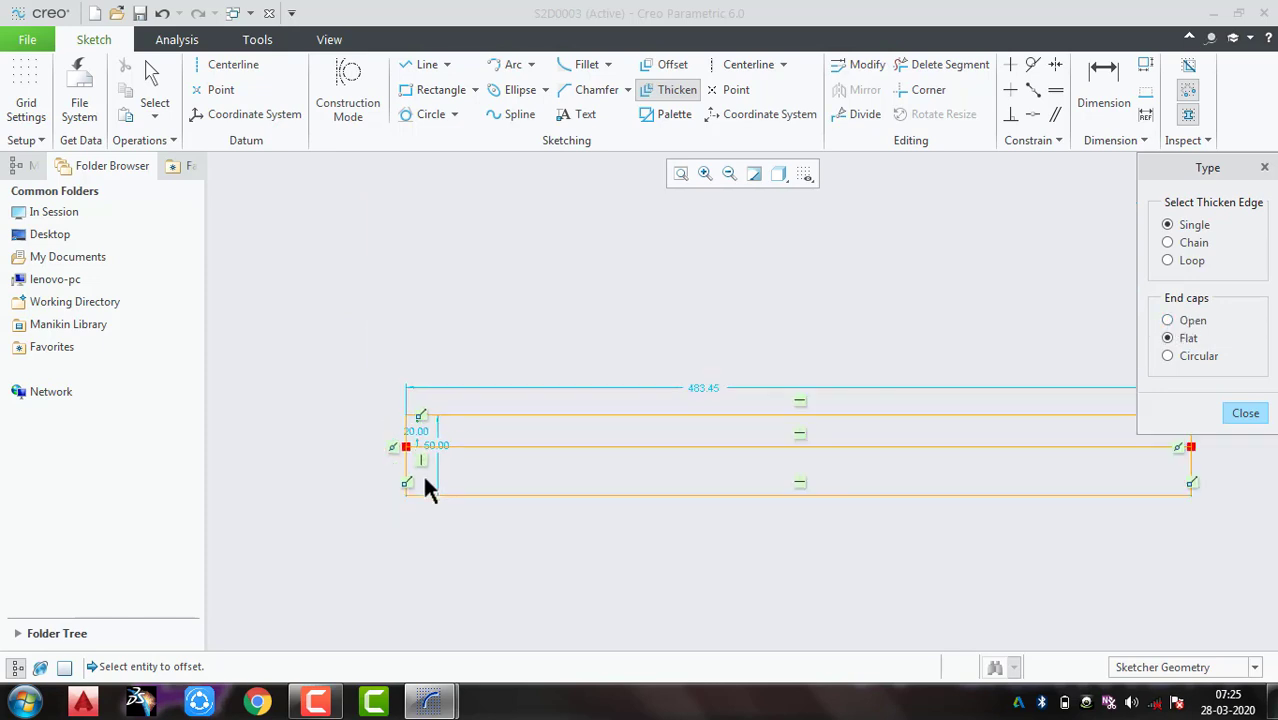
{"action": "middle_click", "coordinate": [425, 477]}
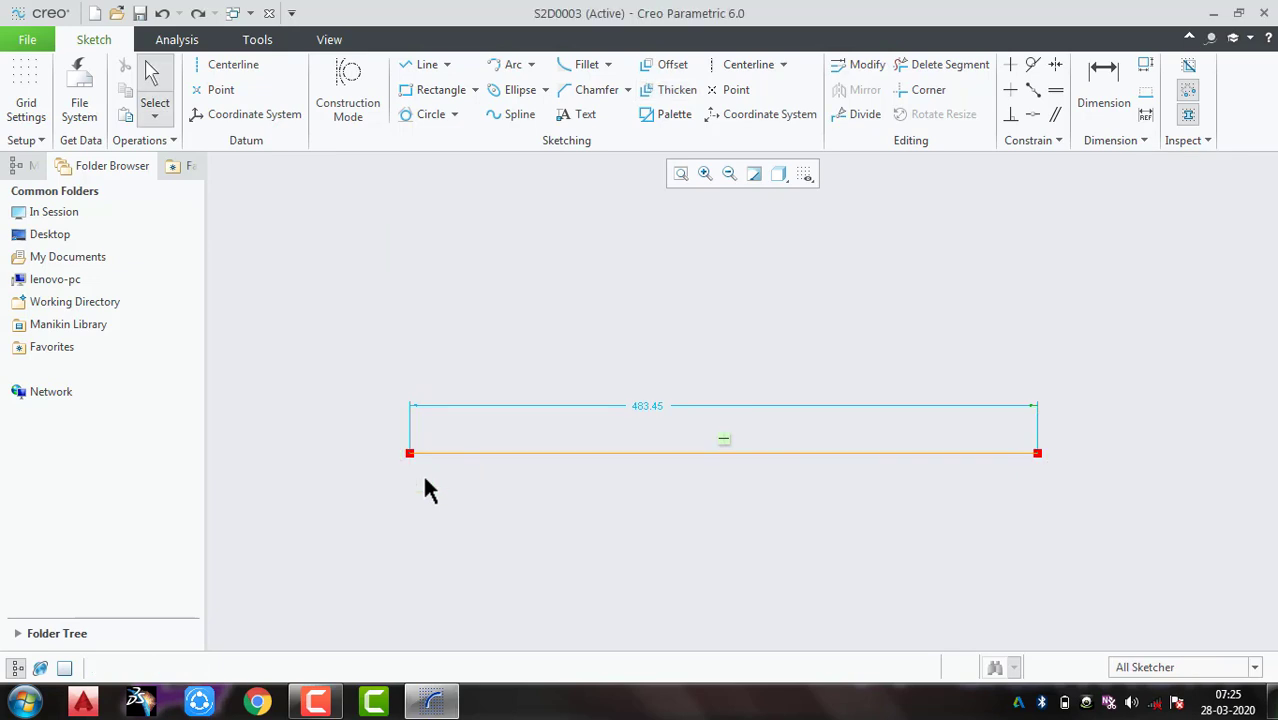
Step: Thicken the line by 50 with an offset of 25, using Circular end caps, and end the Thicken tool
{"action": "left_click", "coordinate": [670, 88]}
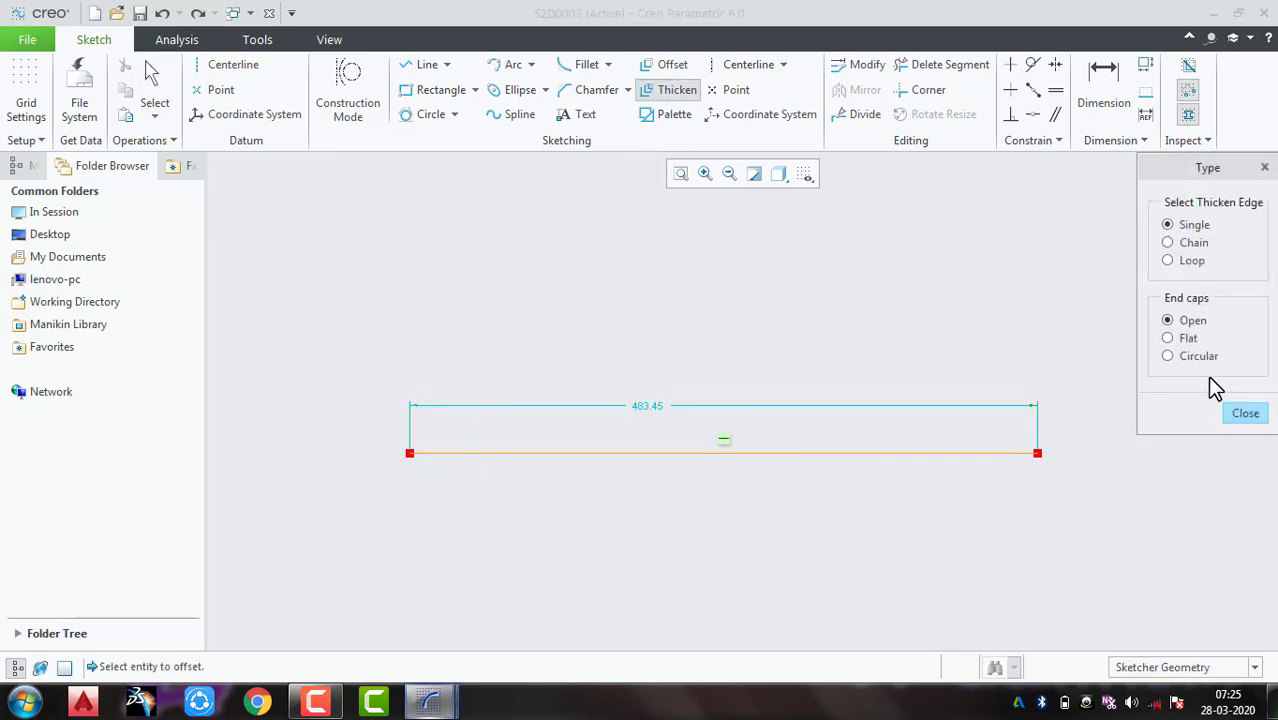
{"action": "left_click", "coordinate": [913, 460]}
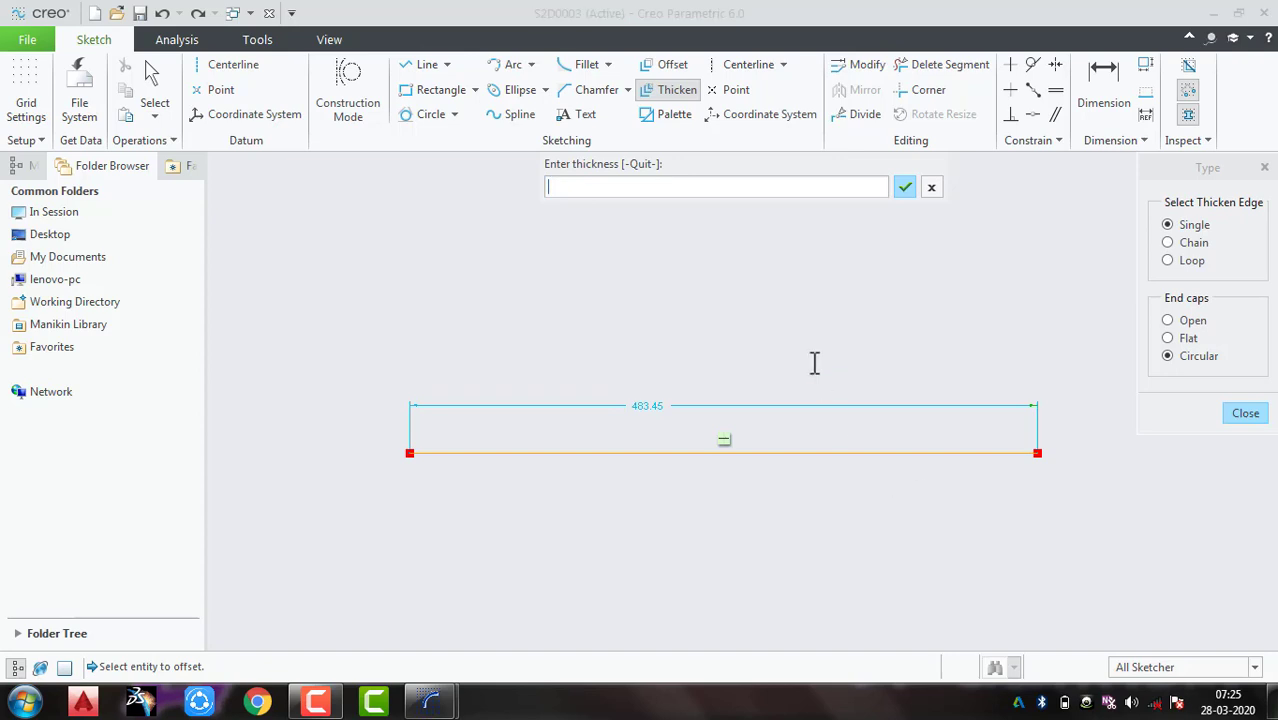
{"action": "type", "text": "50"}
{"action": "key", "text": "Return"}
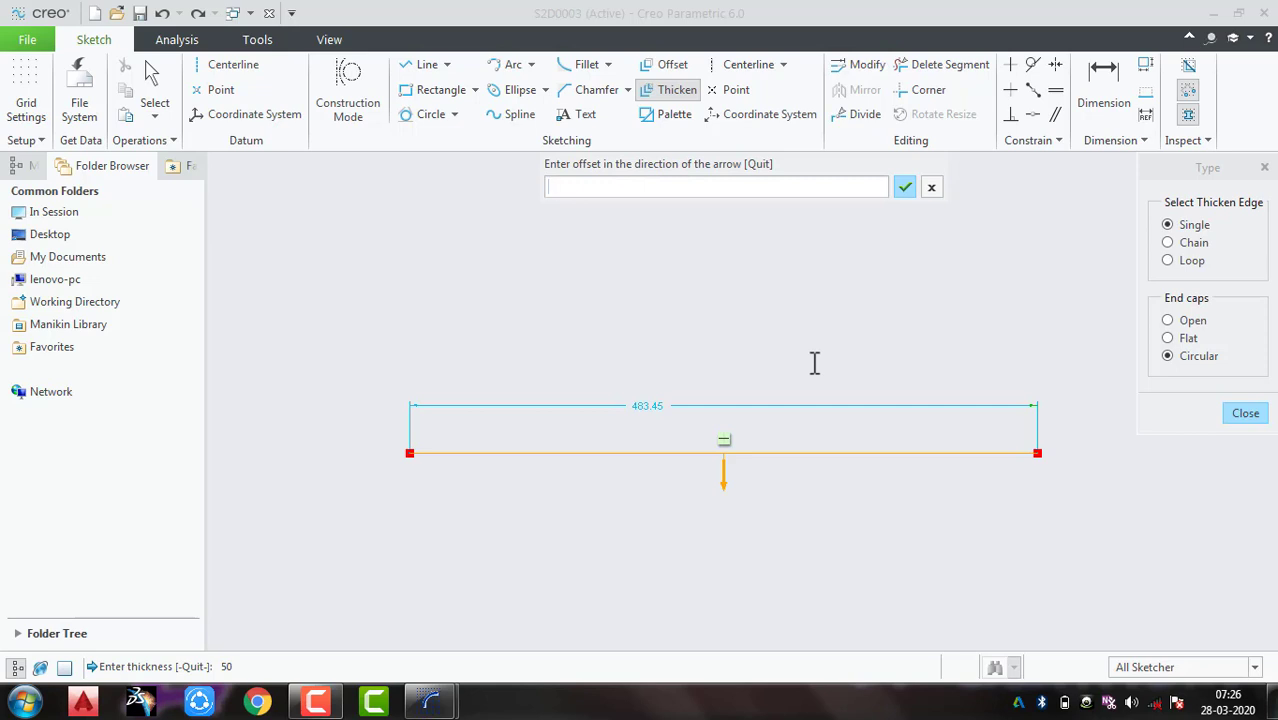
{"action": "type", "text": "25"}
{"action": "key", "text": "Return"}
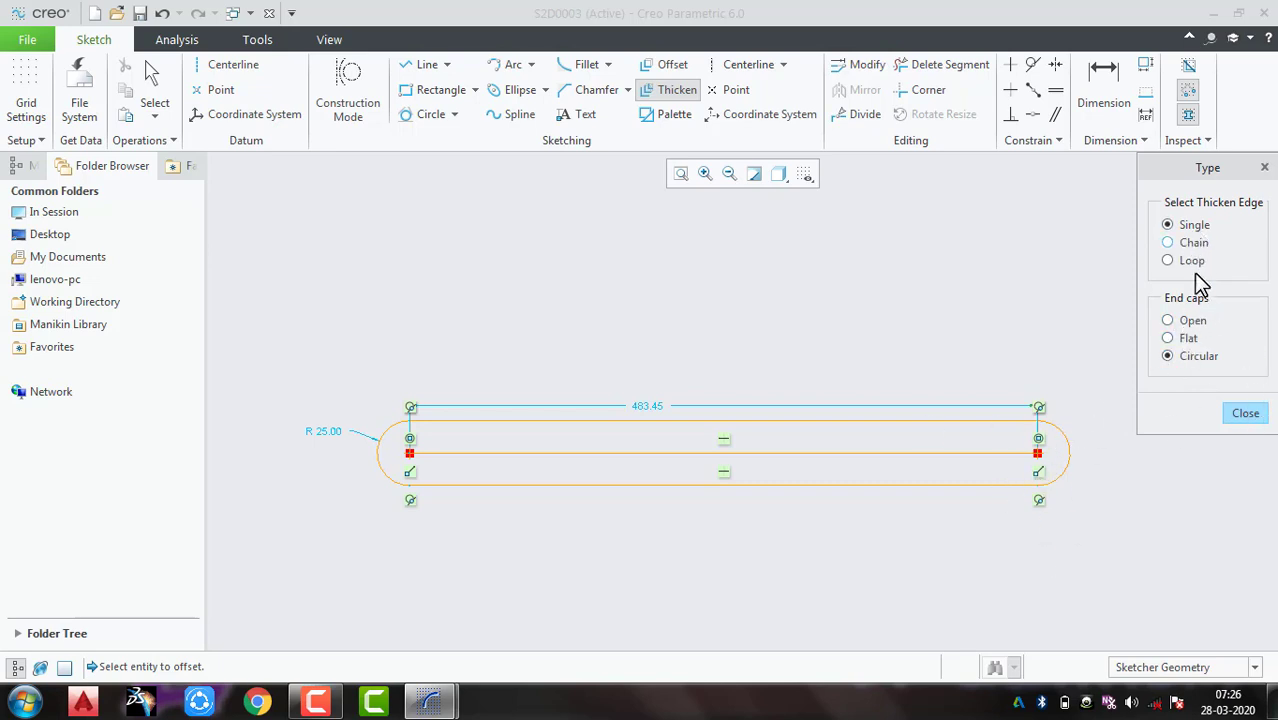
{"action": "left_click", "coordinate": [1247, 418]}
Step: Delete the line together with its rounded thickened outline
{"action": "left_click_drag", "start_coordinate": [1165, 372], "coordinate": [251, 533]}
{"action": "key", "text": "Delete"}
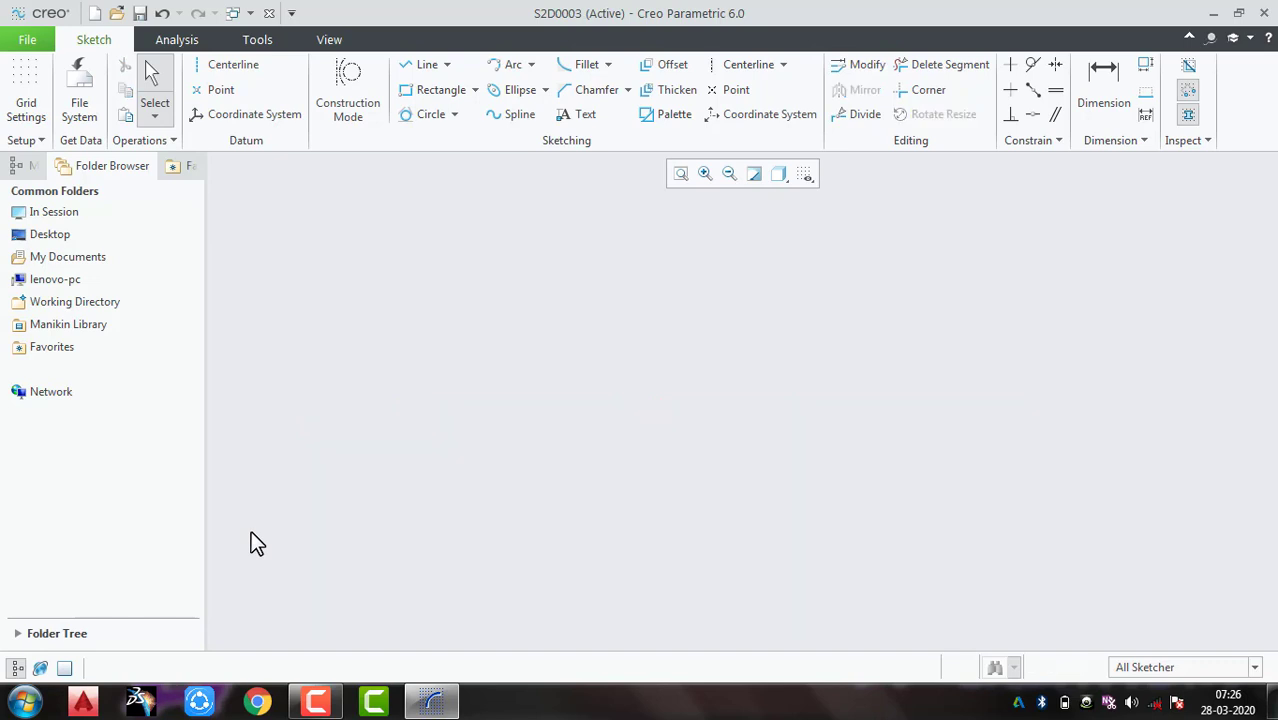
Step: Insert a 6-sided hexagon from the Sketcher Palette, scaled to about 71.54 and rotated about 23.4 degrees
{"action": "left_click", "coordinate": [673, 118]}
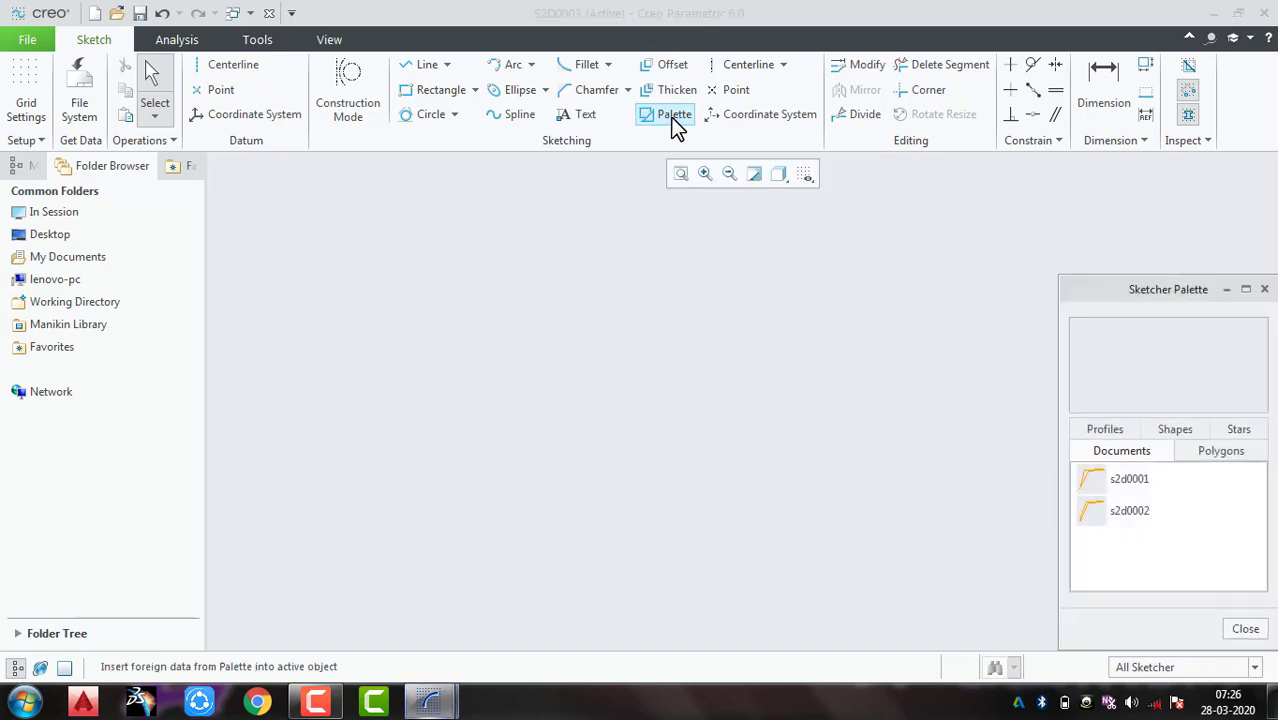
{"action": "left_click_drag", "start_coordinate": [1182, 291], "coordinate": [1148, 201]}
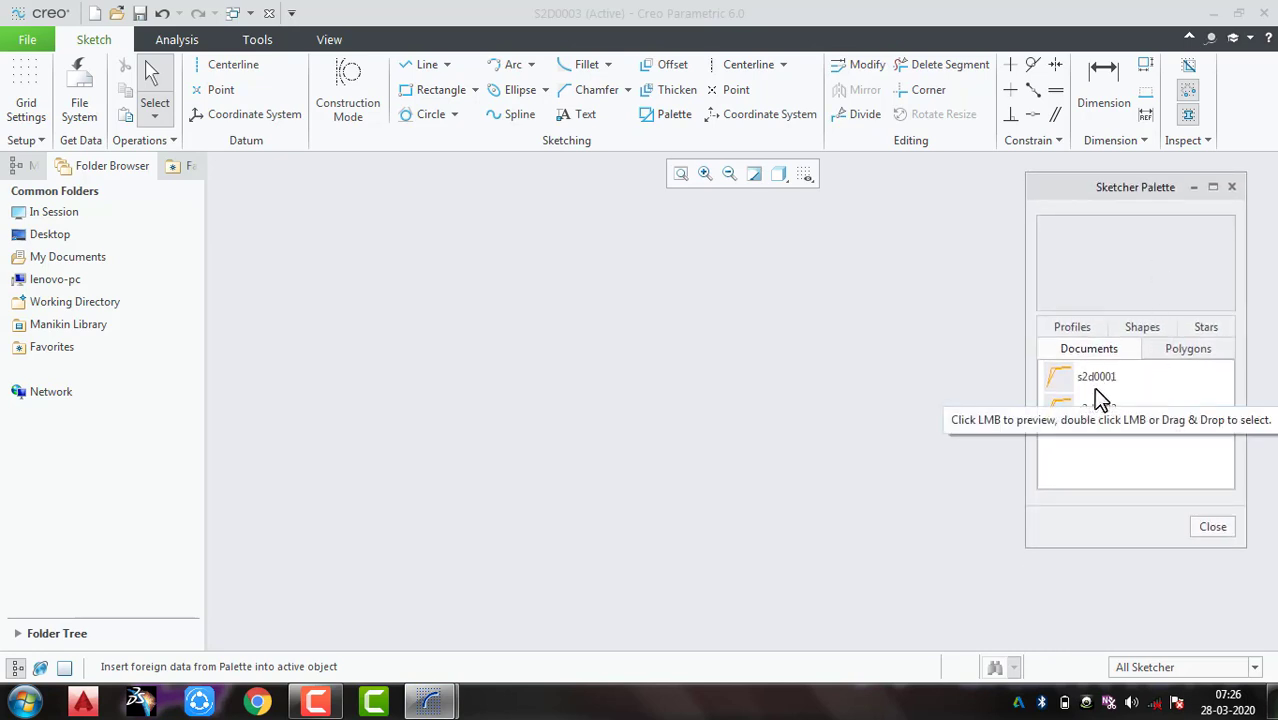
{"action": "left_click", "coordinate": [1180, 352]}
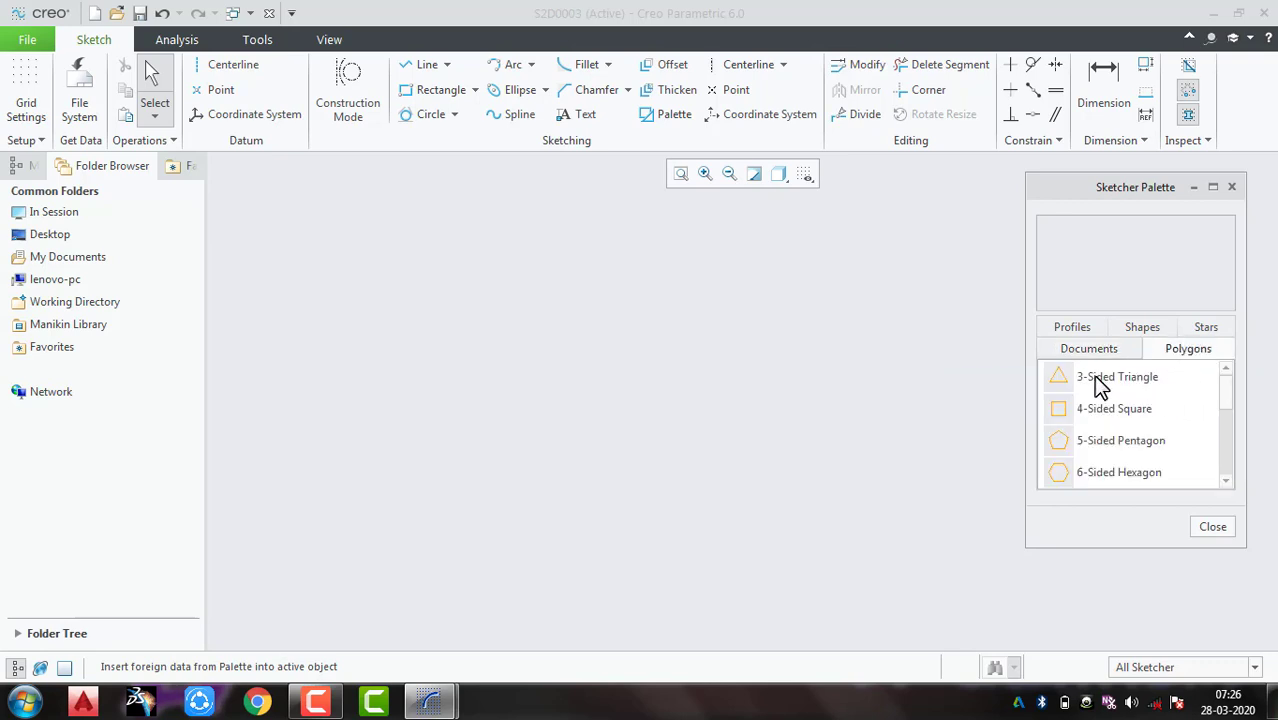
{"action": "mouse_move", "coordinate": [1237, 415]}
{"action": "left_mouse_down"}
{"action": "mouse_move", "coordinate": [1230, 402]}
{"action": "mouse_move", "coordinate": [1230, 480]}
{"action": "mouse_move", "coordinate": [1227, 419]}
{"action": "left_mouse_up"}
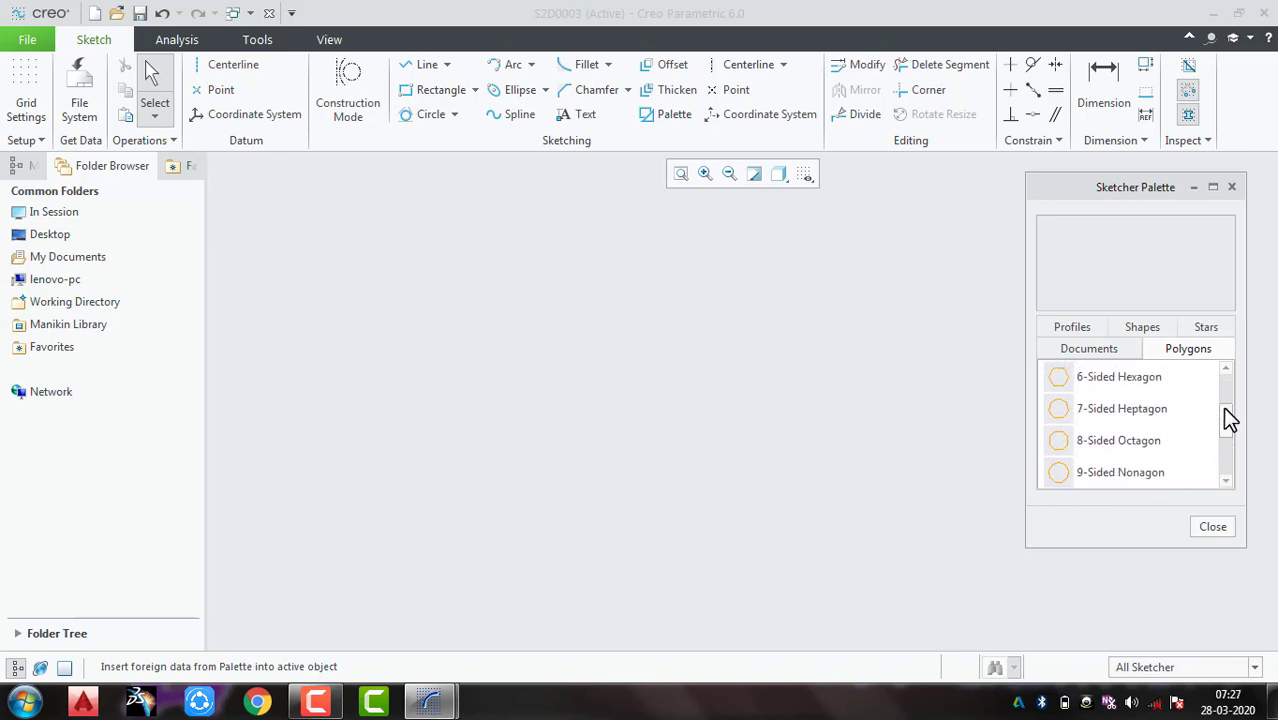
{"action": "double_click", "coordinate": [1138, 377]}
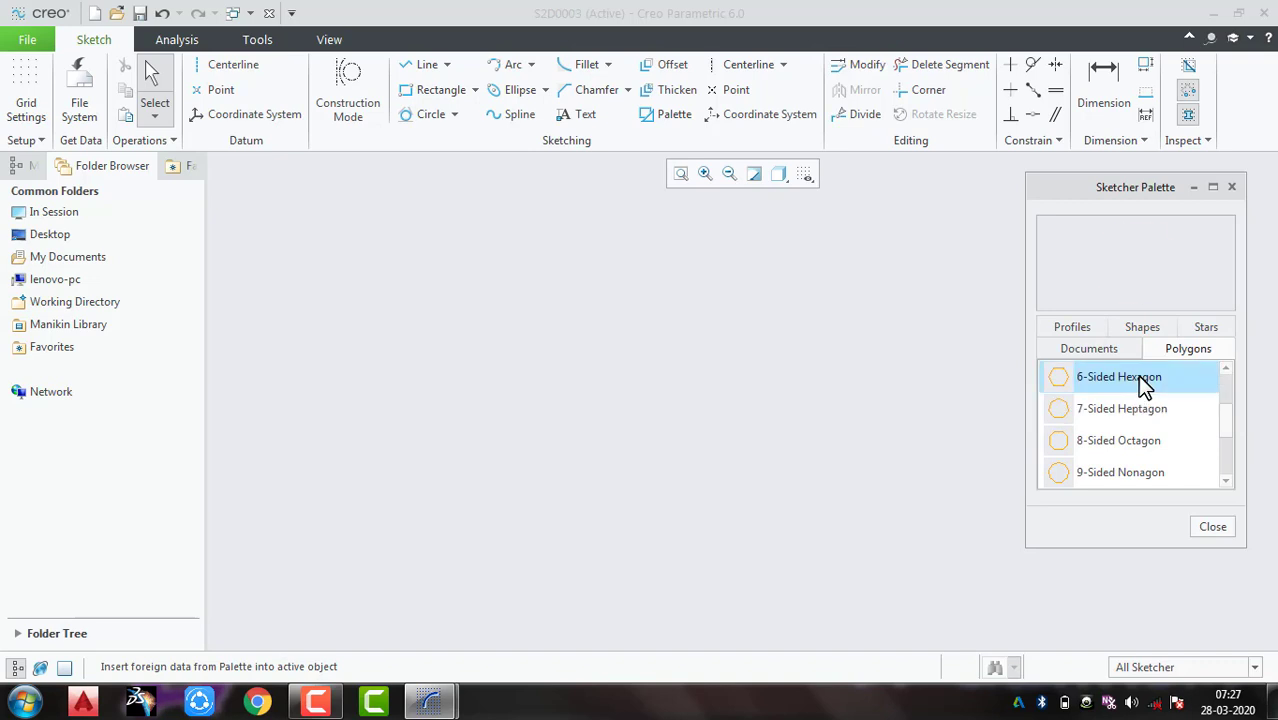
{"action": "left_click", "coordinate": [674, 389]}
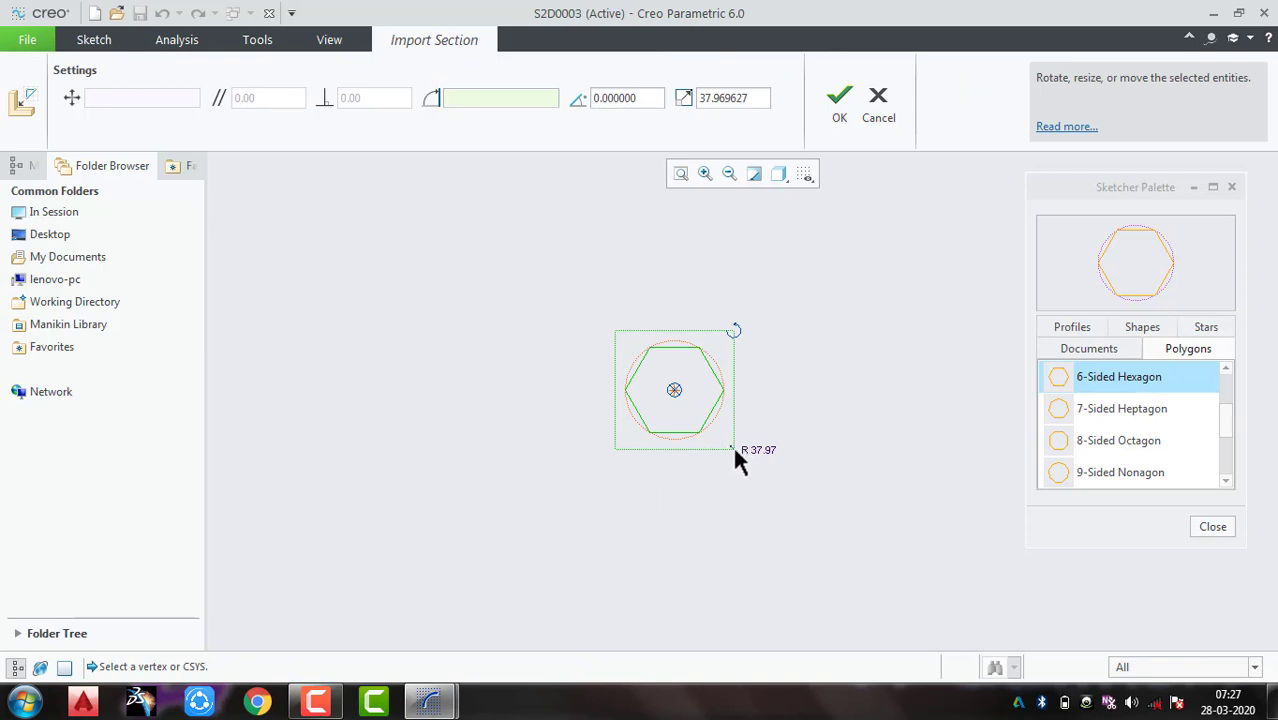
{"action": "left_click_drag", "start_coordinate": [735, 452], "coordinate": [786, 500]}
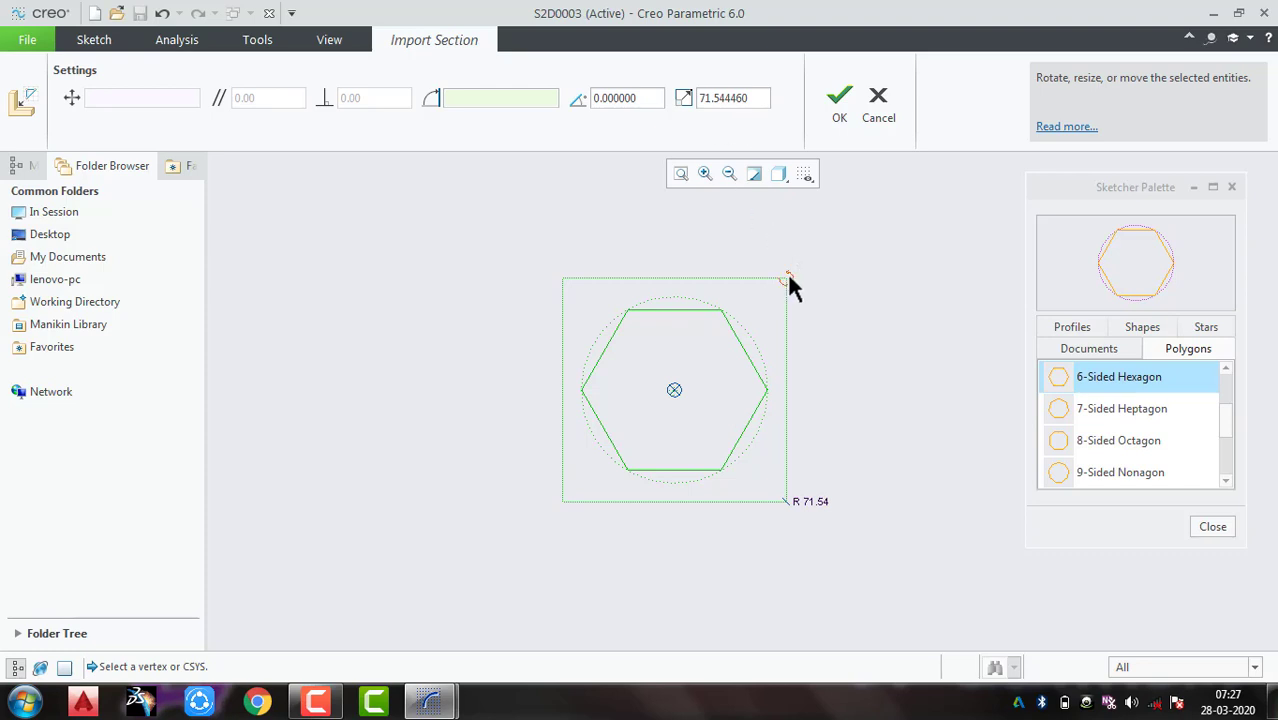
{"action": "left_click_drag", "start_coordinate": [788, 278], "coordinate": [724, 258]}
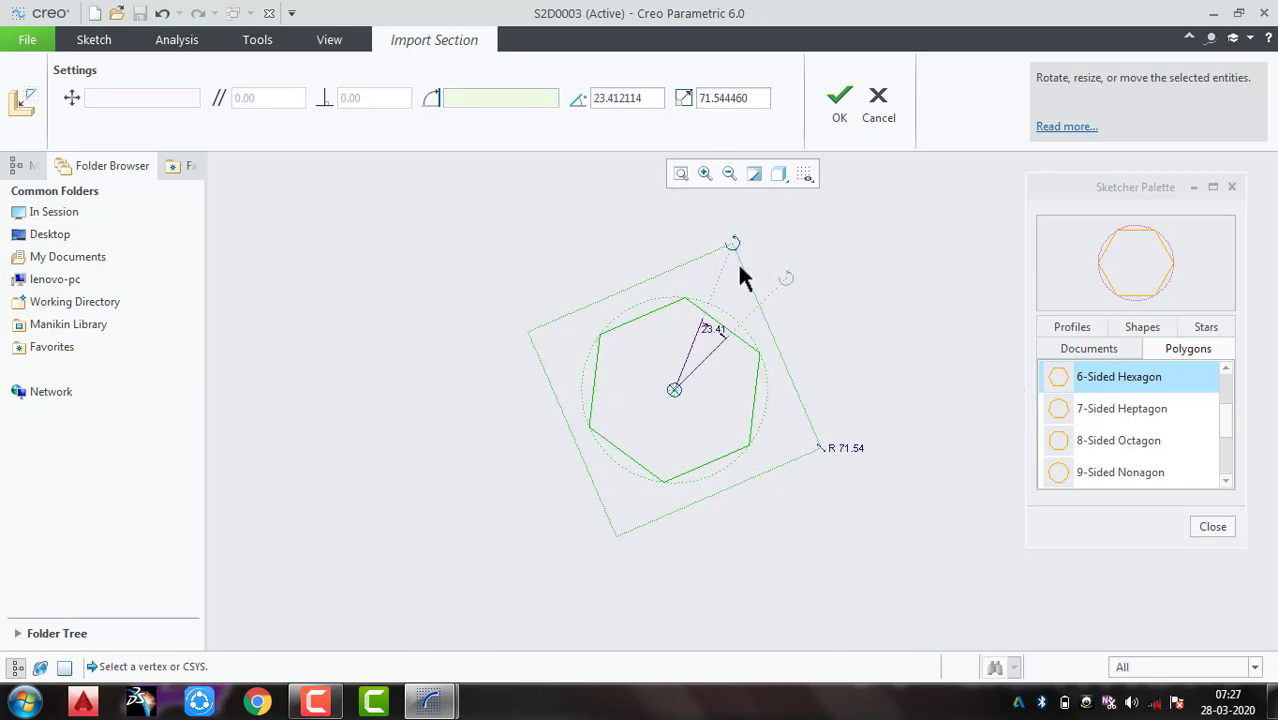
Step: Insert a C-profile from the Palette at a scale of about 18.98 and position it to the right of the hexagon
{"action": "left_click", "coordinate": [1074, 328]}
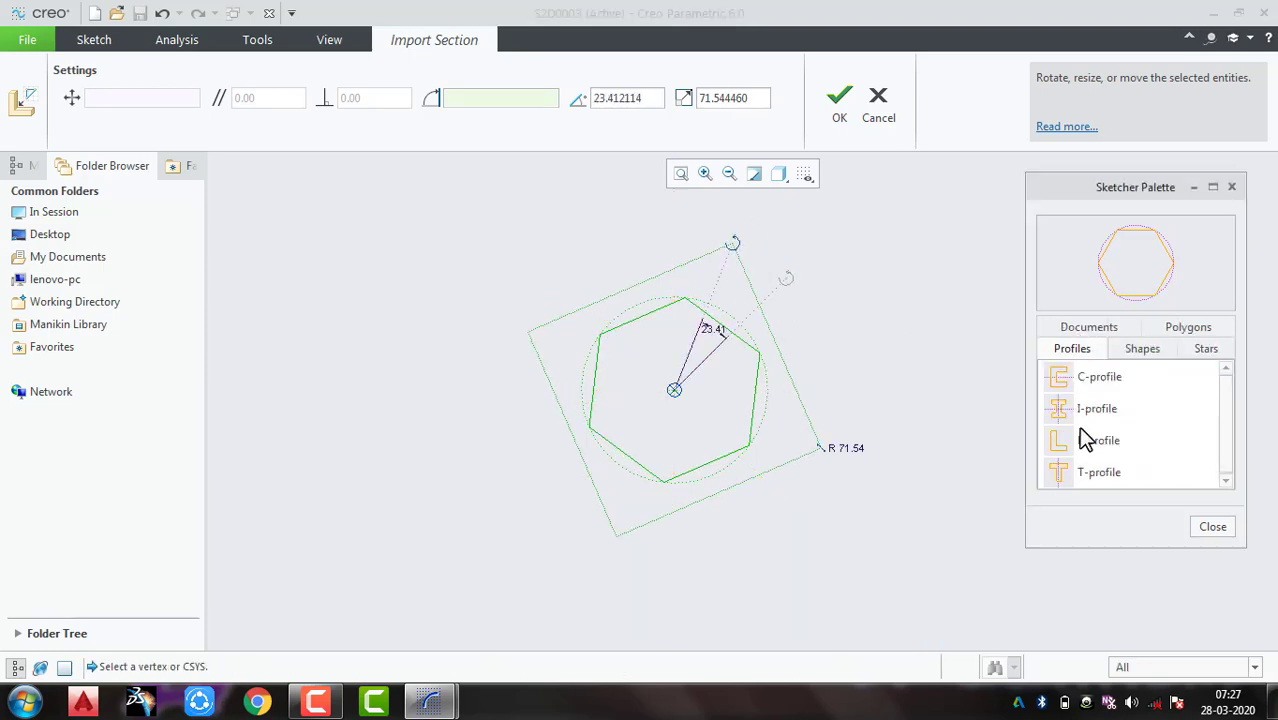
{"action": "middle_click_drag", "start_coordinate": [820, 399], "coordinate": [607, 383]}
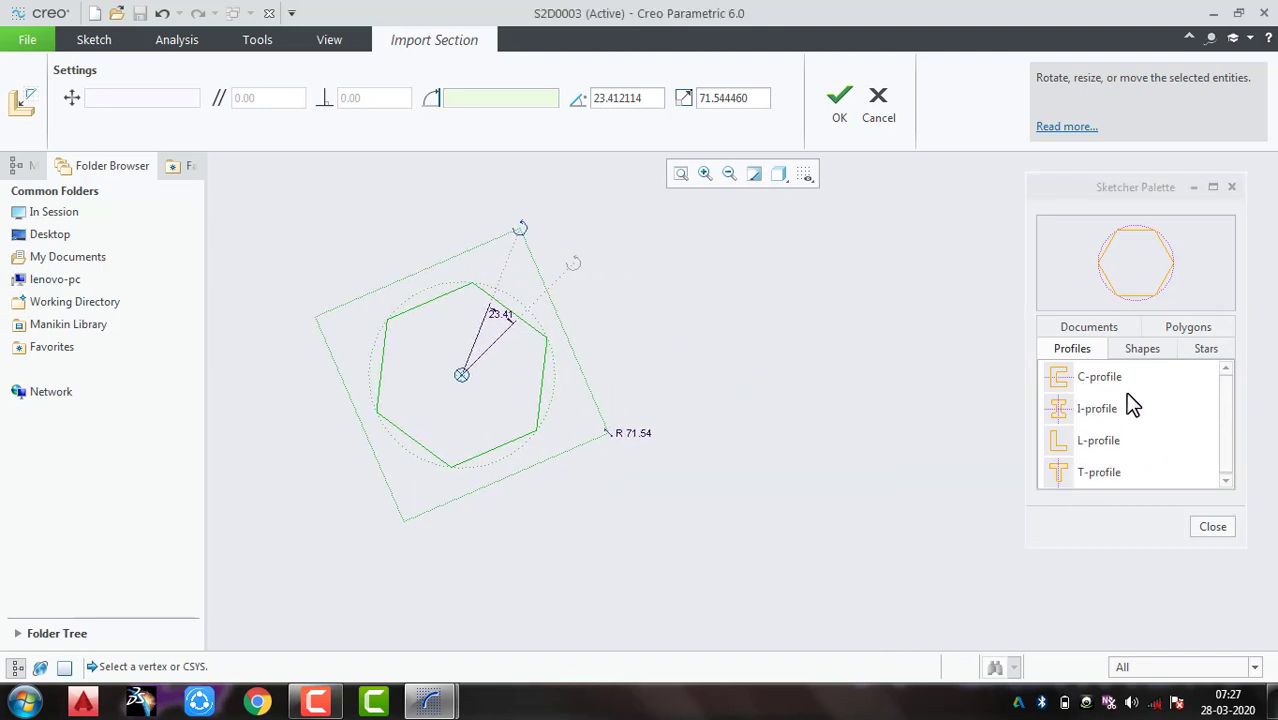
{"action": "double_click", "coordinate": [1100, 377]}
{"action": "left_click", "coordinate": [819, 393]}
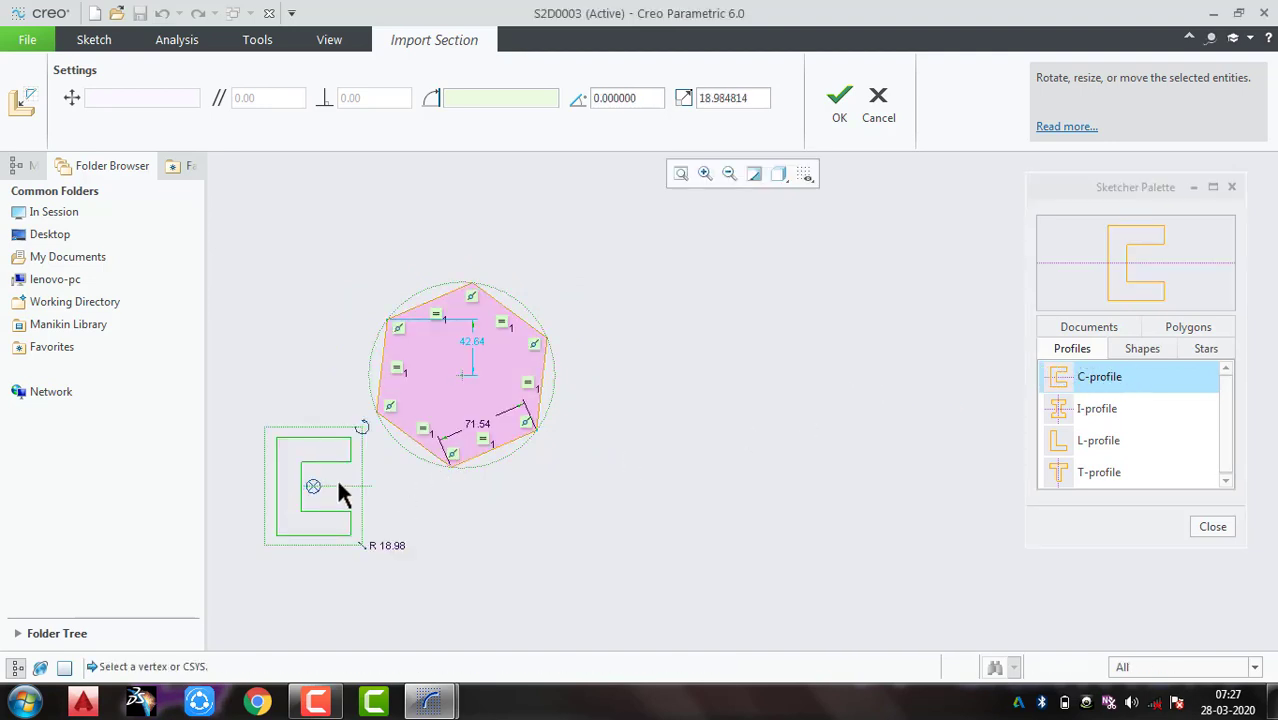
{"action": "left_click_drag", "start_coordinate": [313, 487], "coordinate": [811, 371]}
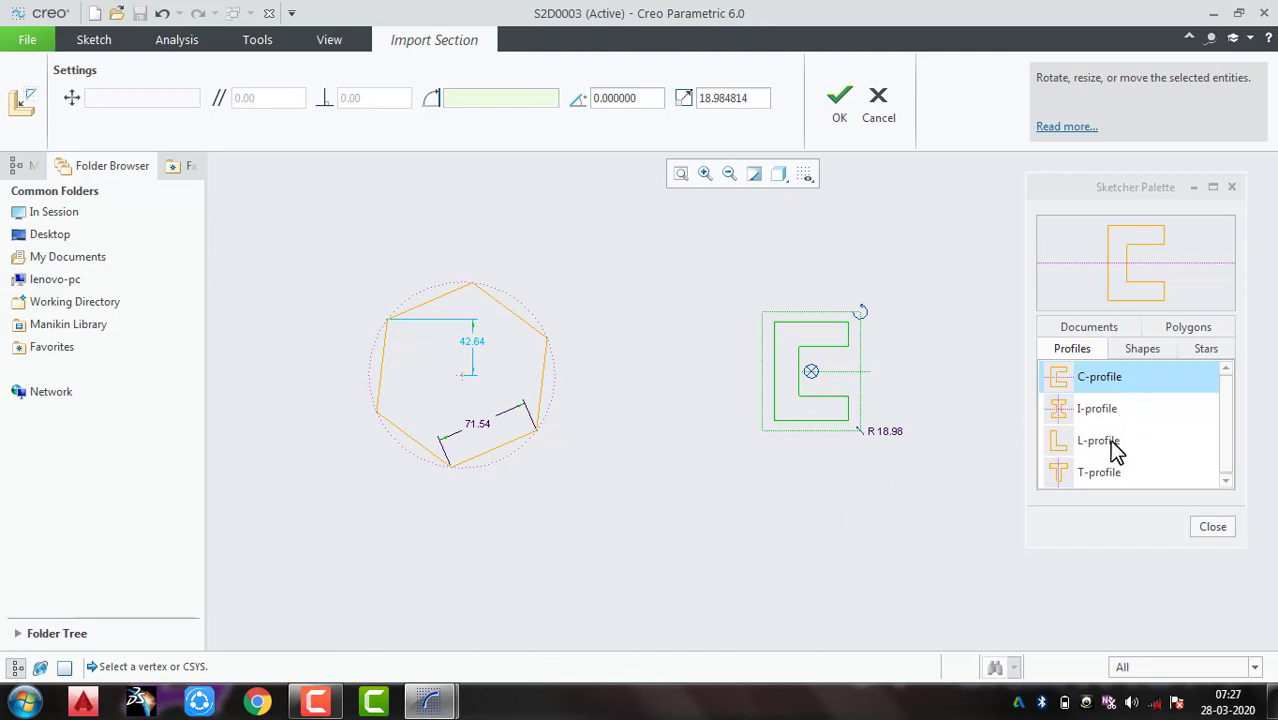
Step: Insert the Cross shape from the Palette at a scale of about 17.26, placing it below and between the hexagon and C-profile
{"action": "left_click", "coordinate": [1188, 334]}
{"action": "left_click", "coordinate": [1116, 330]}
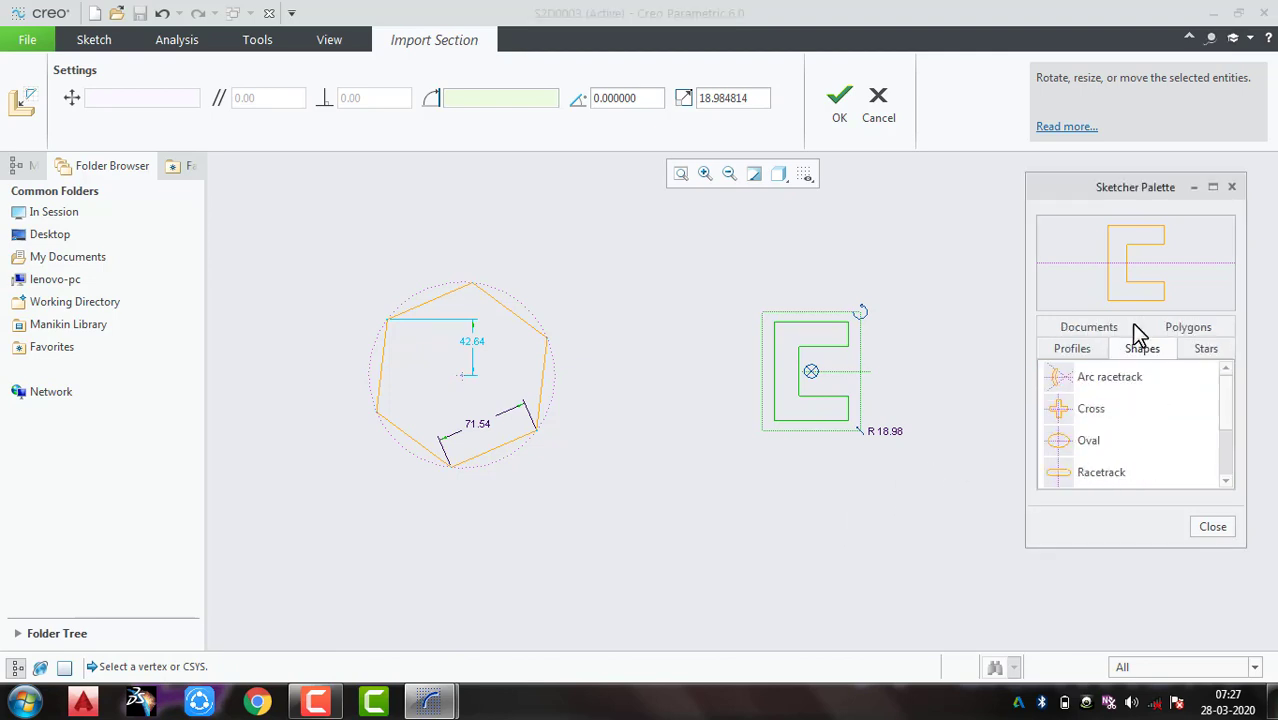
{"action": "double_click", "coordinate": [1091, 409]}
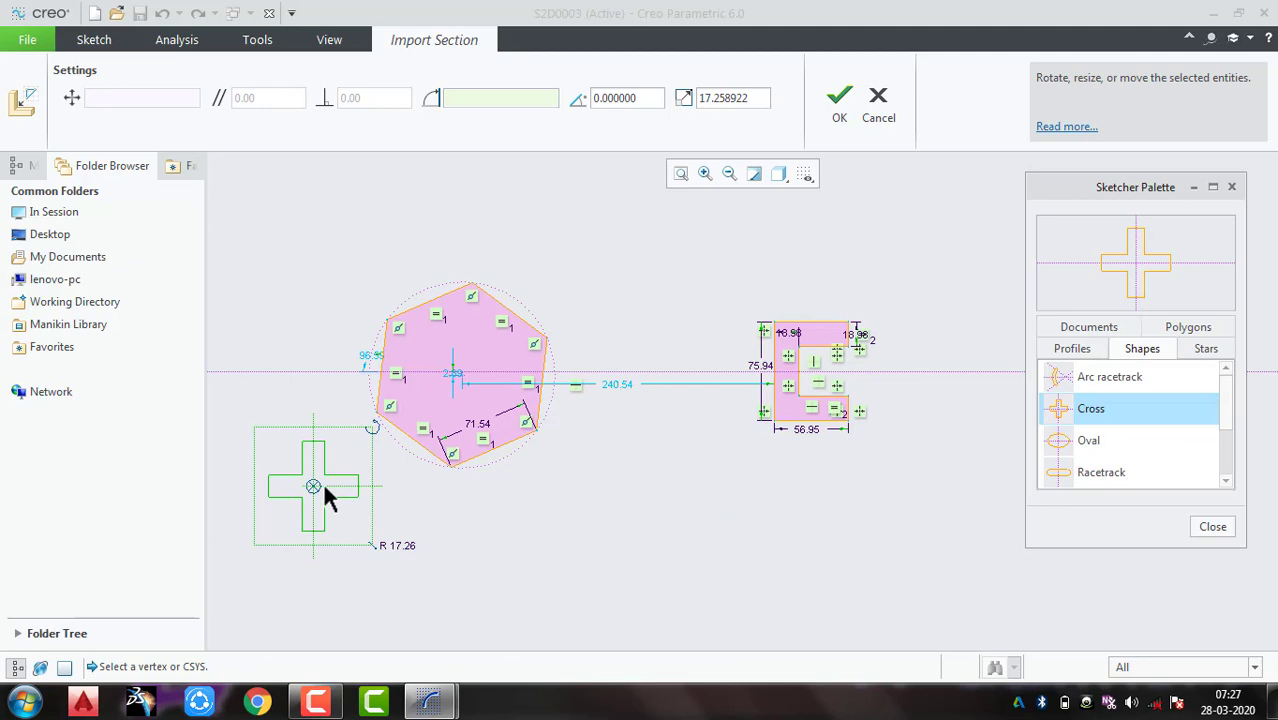
{"action": "left_click", "coordinate": [314, 487]}
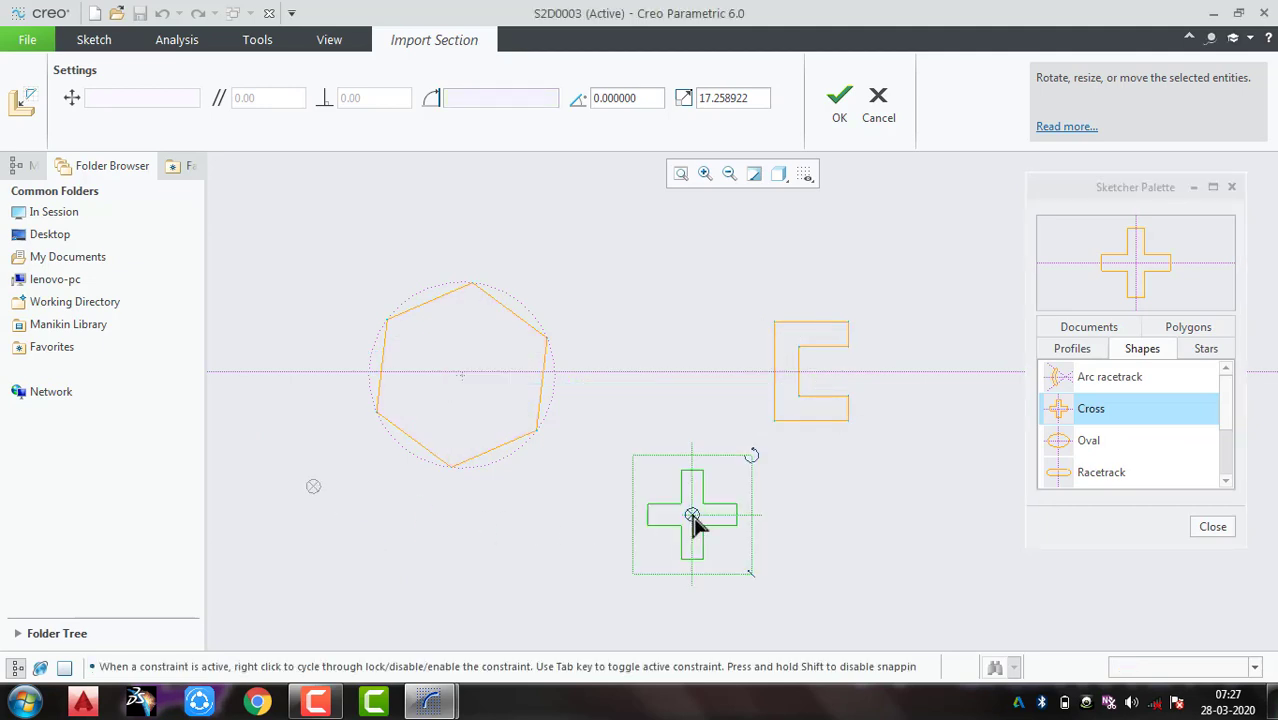
{"action": "left_click", "coordinate": [693, 516]}
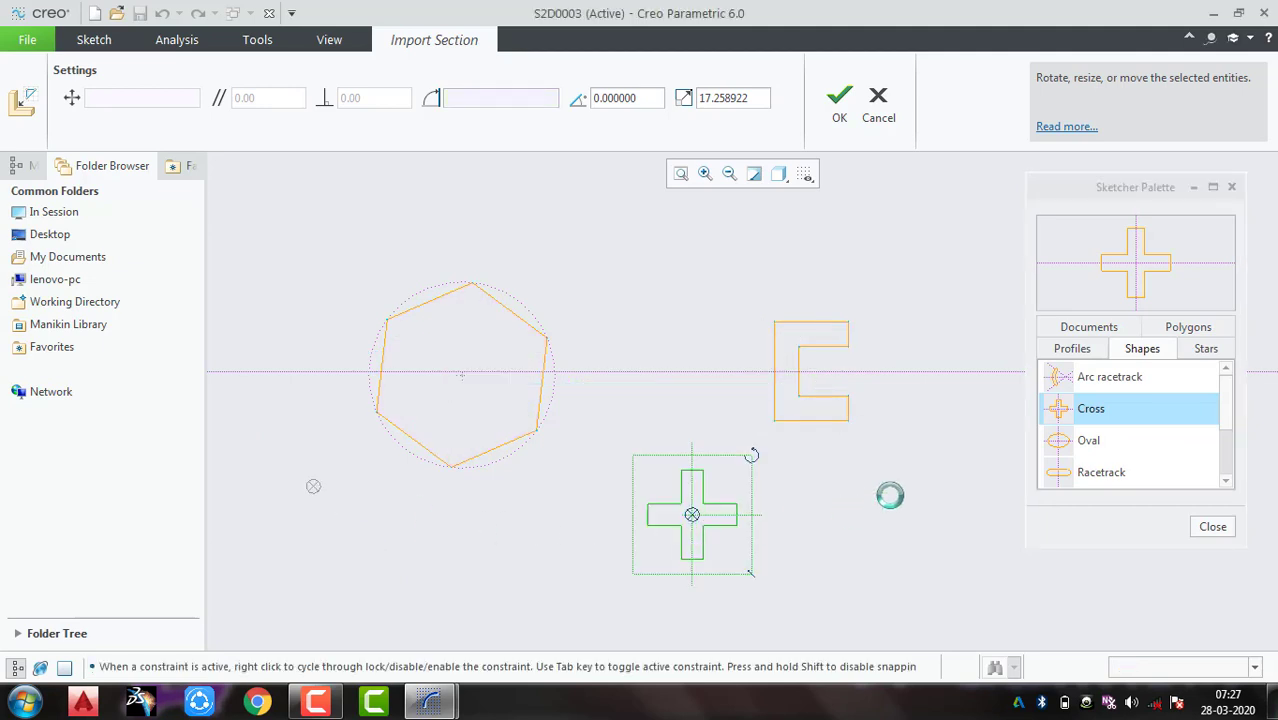
Step: Insert a 5-tip star at a scale of about 8.63 above the cross, close the Palette and accept the imported section
{"action": "left_click", "coordinate": [1200, 352]}
{"action": "left_click", "coordinate": [1103, 446]}
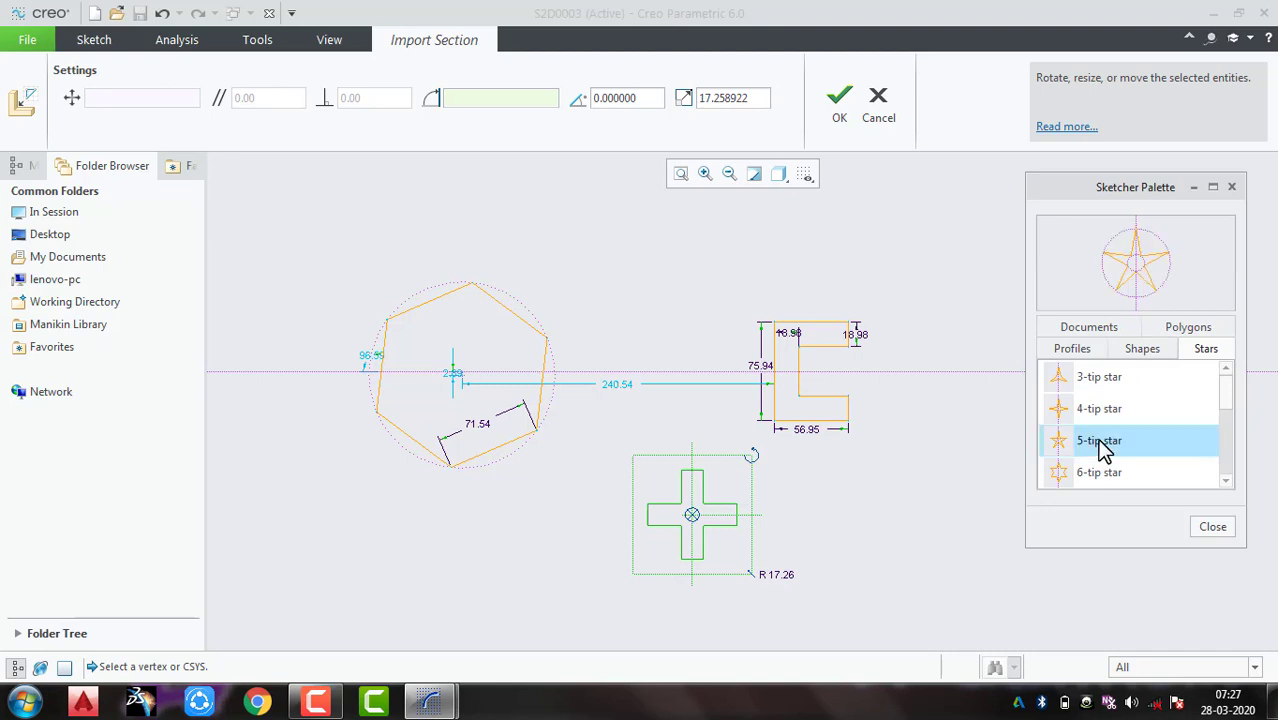
{"action": "mouse_move", "coordinate": [1103, 446]}
{"action": "left_mouse_down"}
{"action": "mouse_move", "coordinate": [689, 294]}
{"action": "mouse_move", "coordinate": [652, 303]}
{"action": "left_mouse_up"}
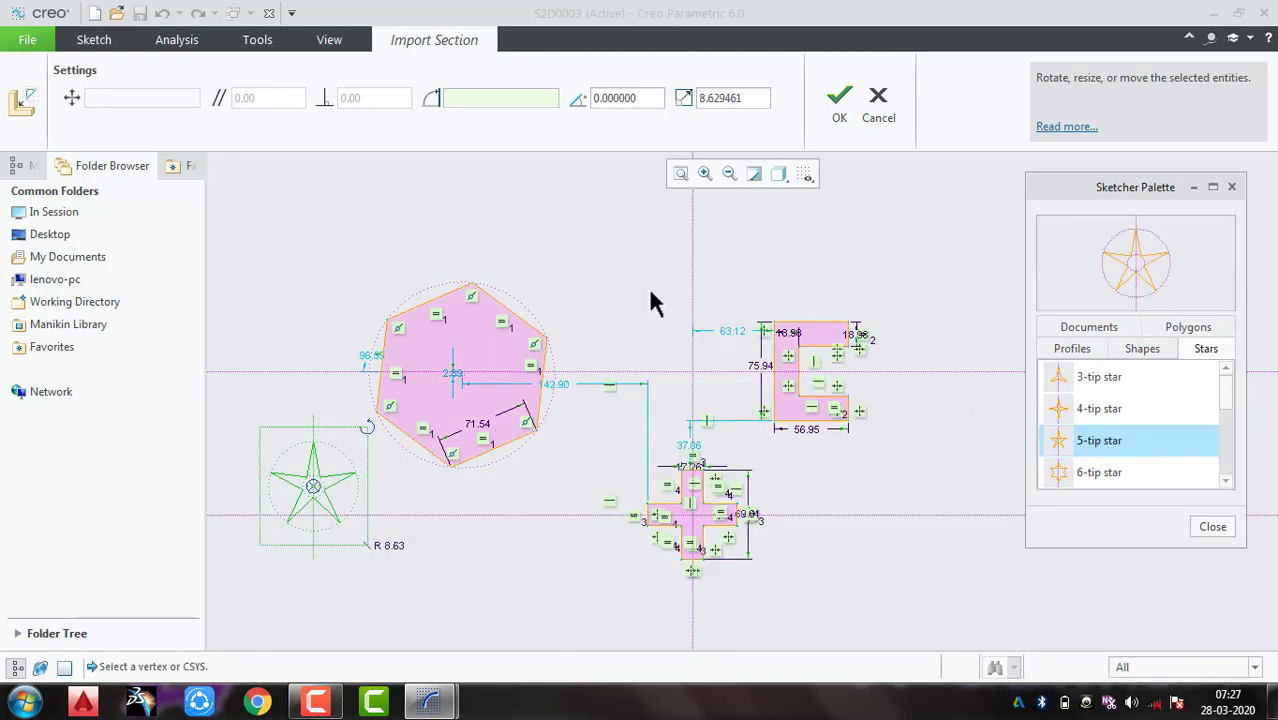
{"action": "left_click", "coordinate": [313, 487]}
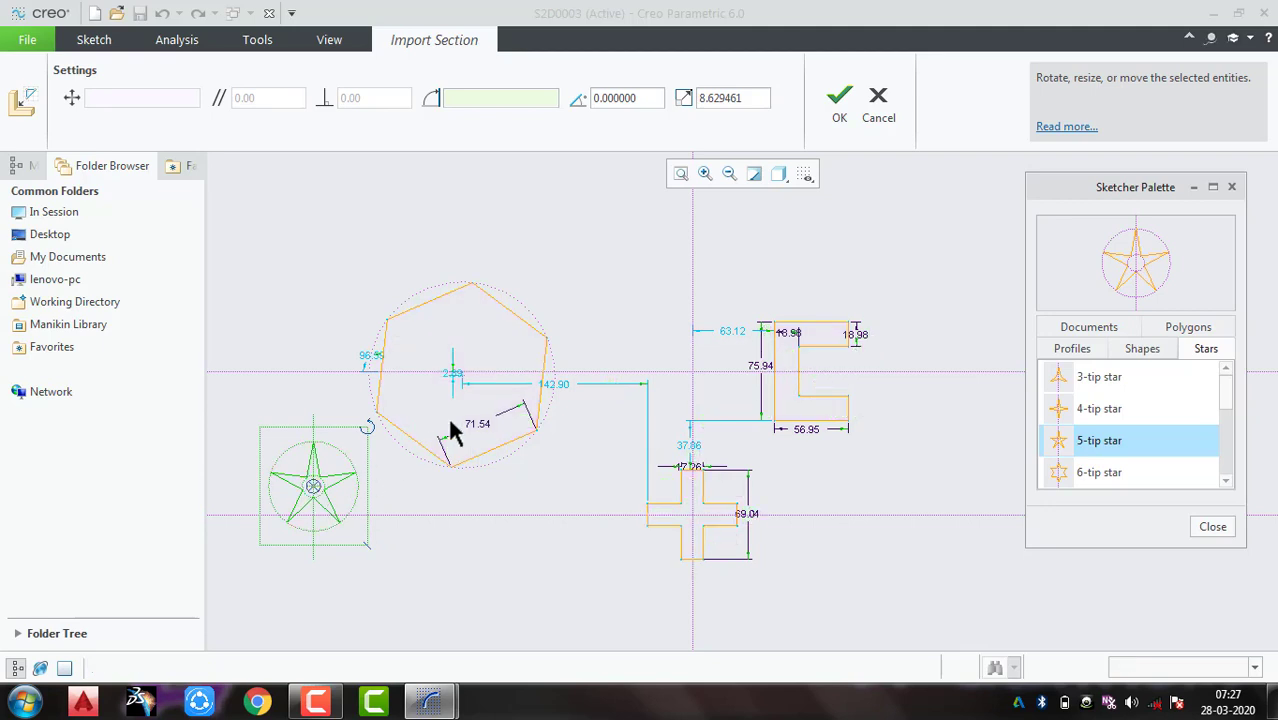
{"action": "left_click", "coordinate": [648, 285]}
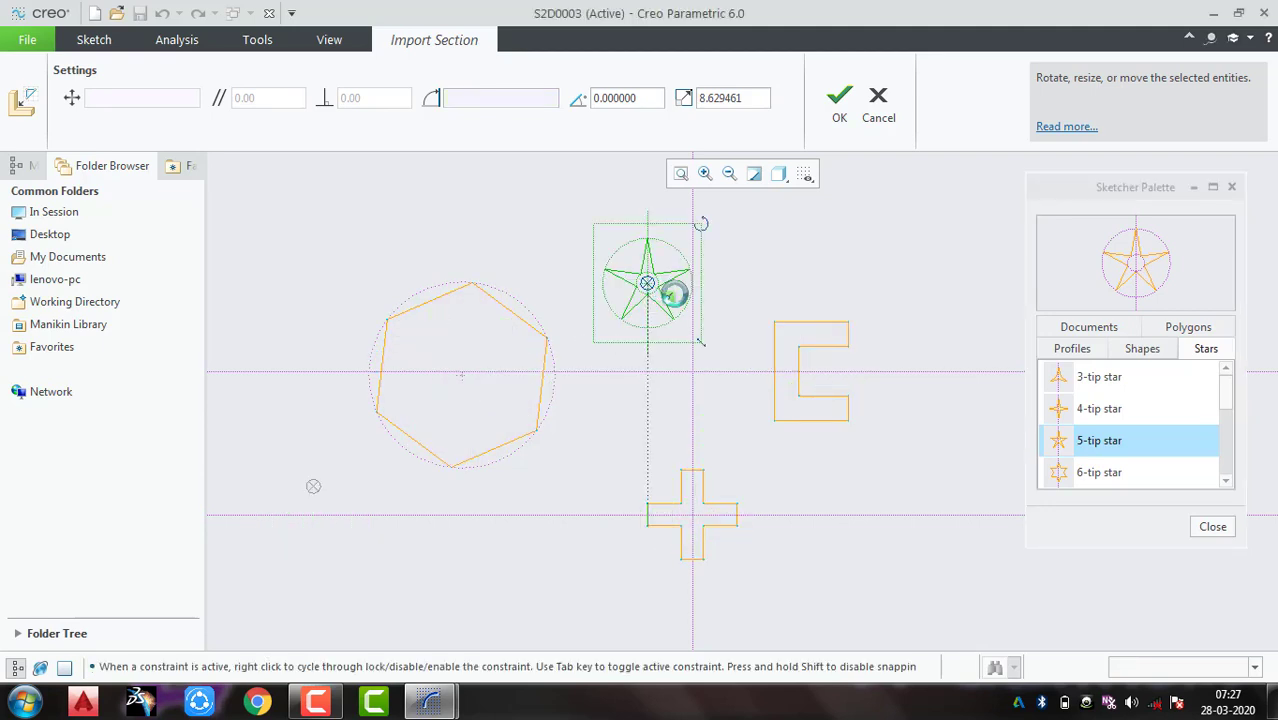
{"action": "left_click", "coordinate": [1205, 527]}
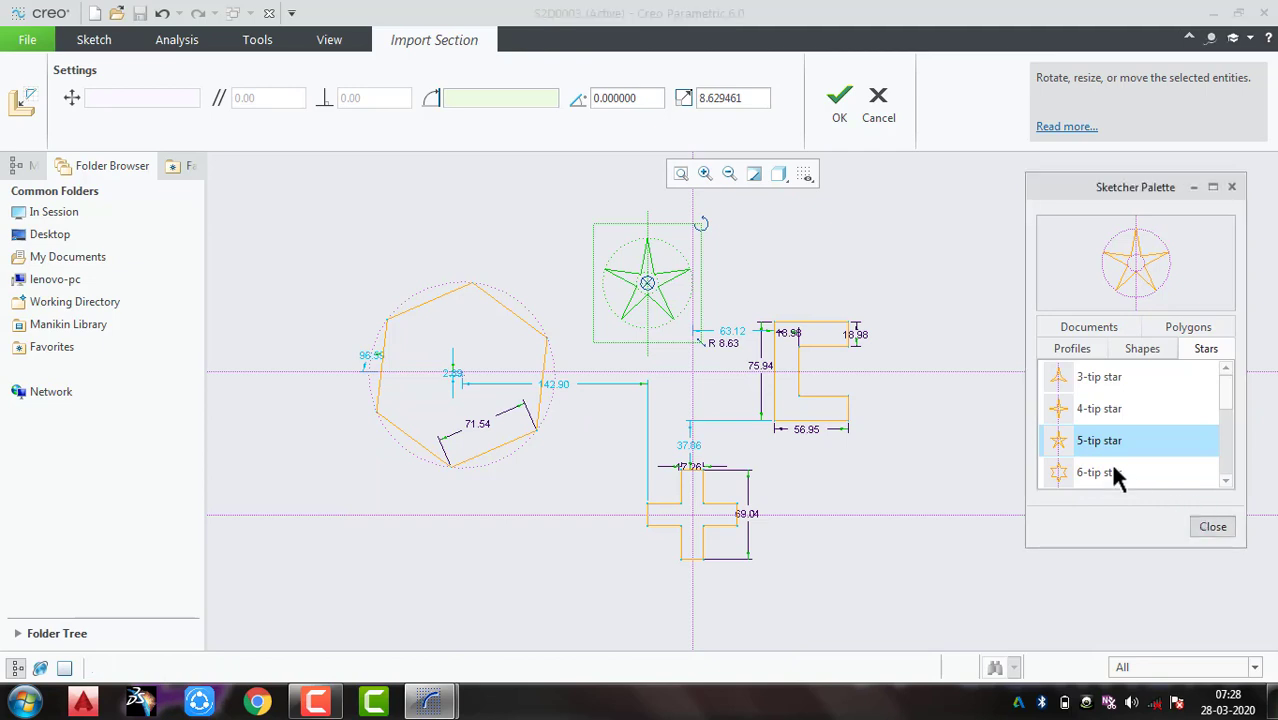
{"action": "left_click", "coordinate": [839, 100]}
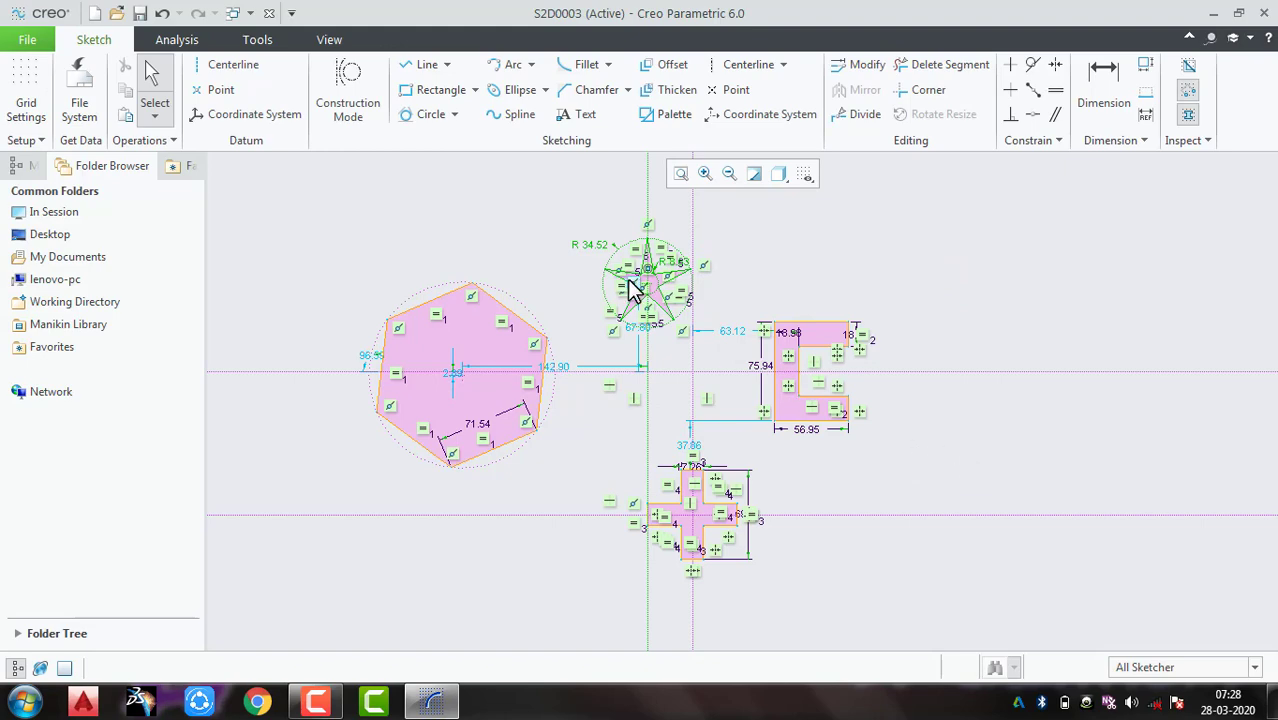
Step: Turn on all sketch display filters, including the grid and locks display
{"action": "scroll", "coordinate": [650, 290], "scroll_direction": "up", "scroll_amount": 2}
{"action": "scroll", "coordinate": [678, 310], "scroll_direction": "down", "scroll_amount": 1}
{"action": "scroll", "coordinate": [684, 312], "scroll_direction": "up", "scroll_amount": 1}
{"action": "scroll", "coordinate": [688, 312], "scroll_direction": "down", "scroll_amount": 2}
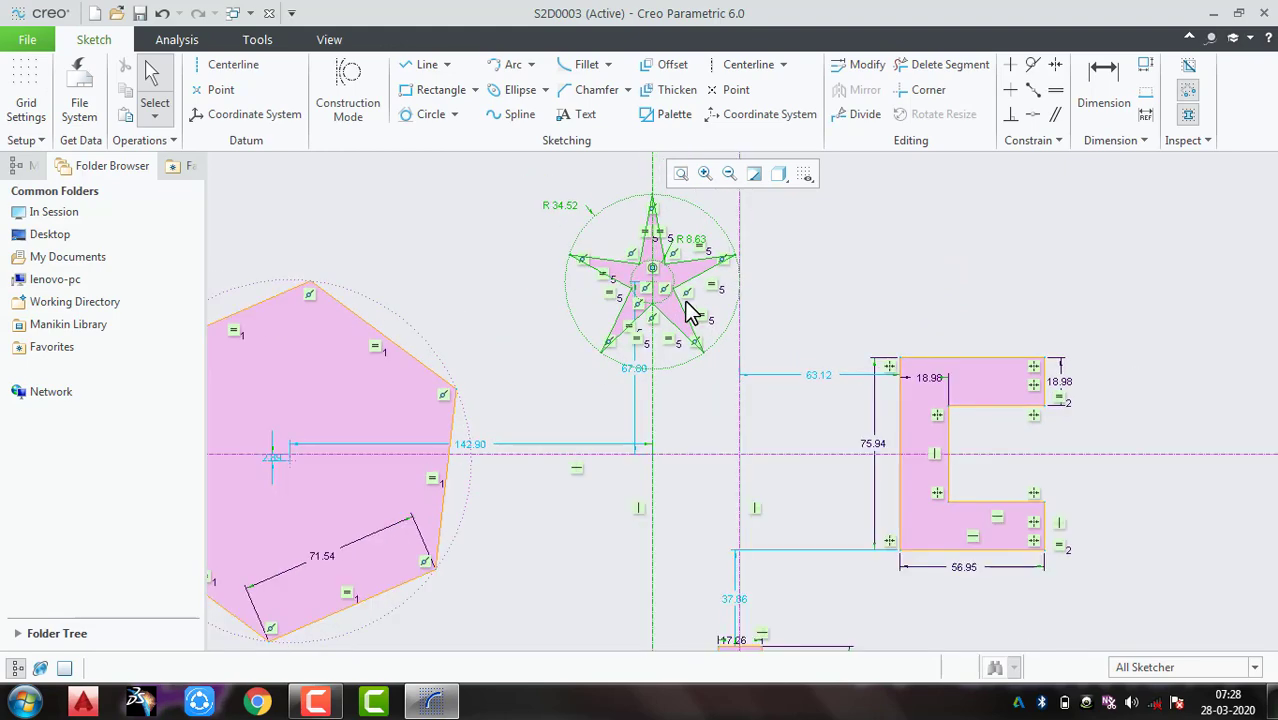
{"action": "scroll", "coordinate": [686, 298], "scroll_direction": "up", "scroll_amount": 2}
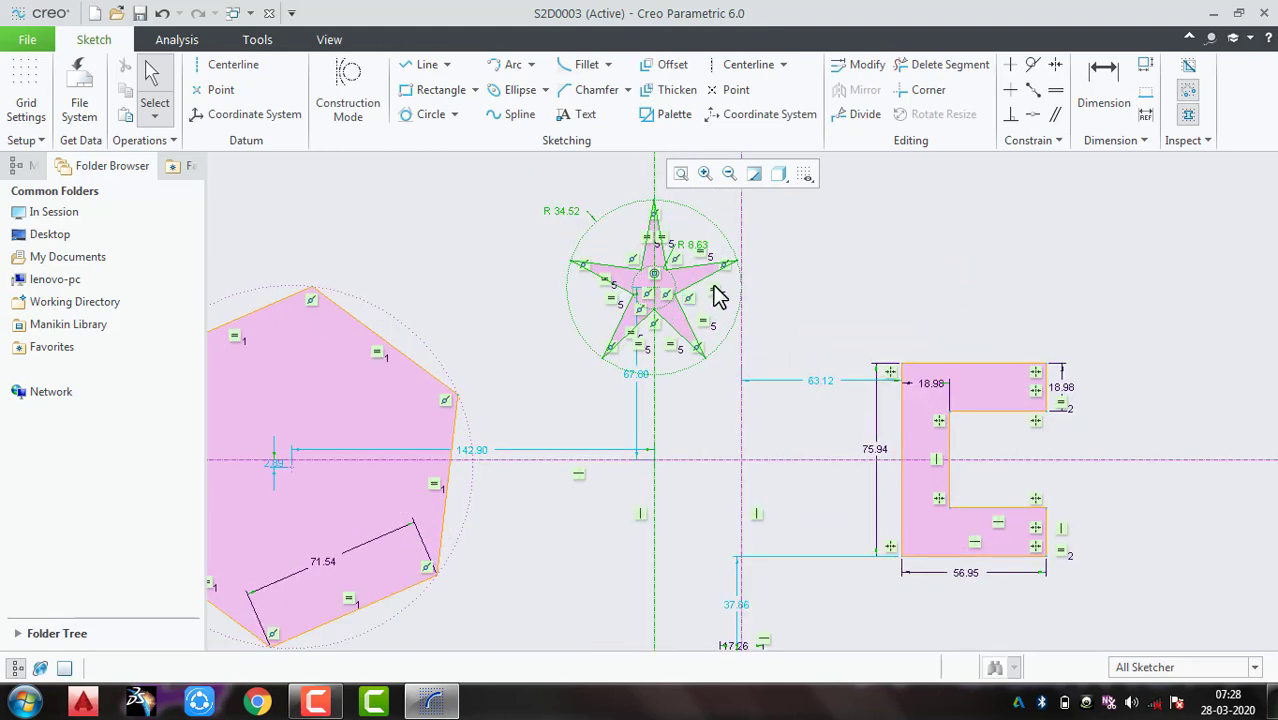
{"action": "left_click", "coordinate": [812, 175]}
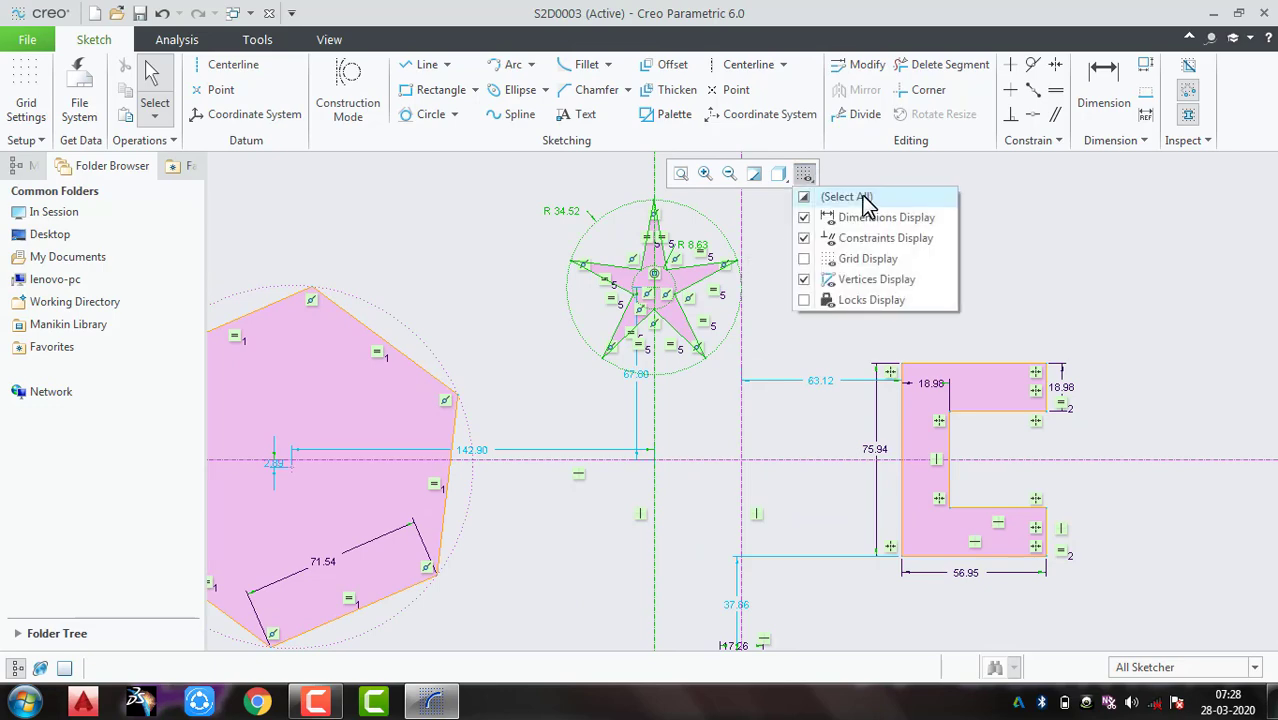
{"action": "left_click", "coordinate": [866, 204]}
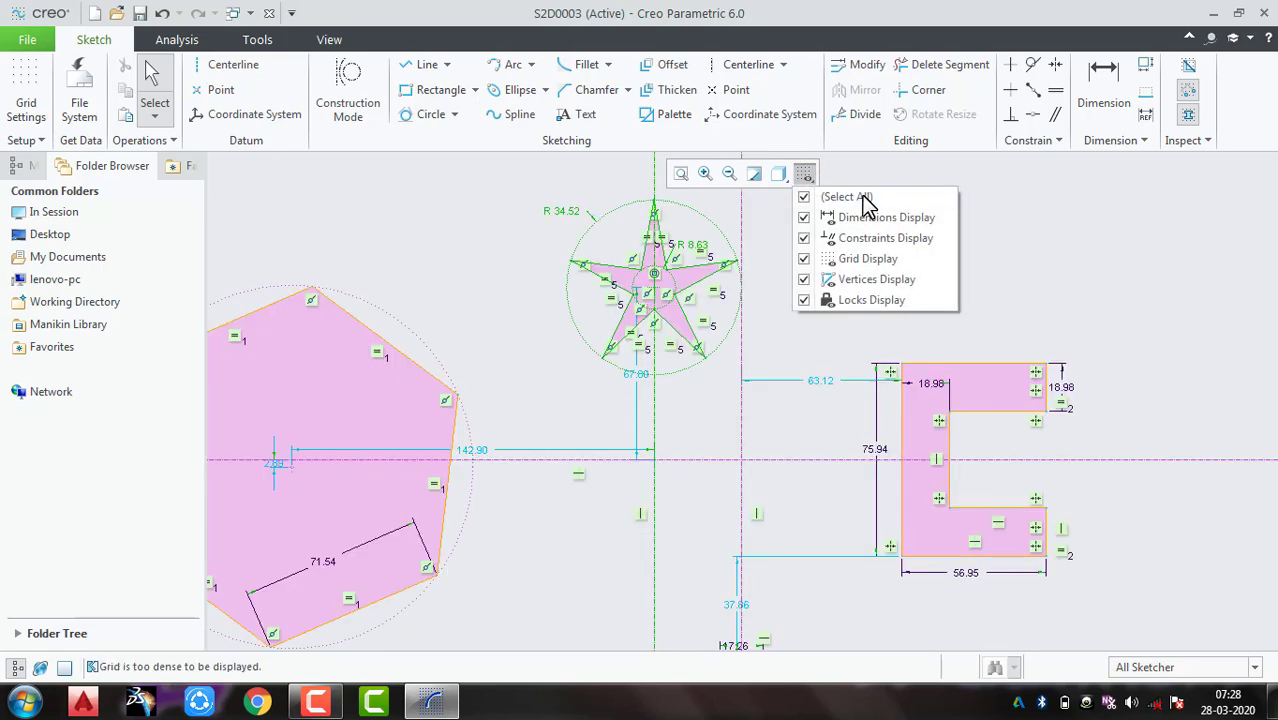
Step: Hide all sketch display filters to view the bare shapes, and turn them all back on
{"action": "left_click", "coordinate": [866, 204]}
{"action": "scroll", "coordinate": [781, 352], "scroll_direction": "up", "scroll_amount": 2}
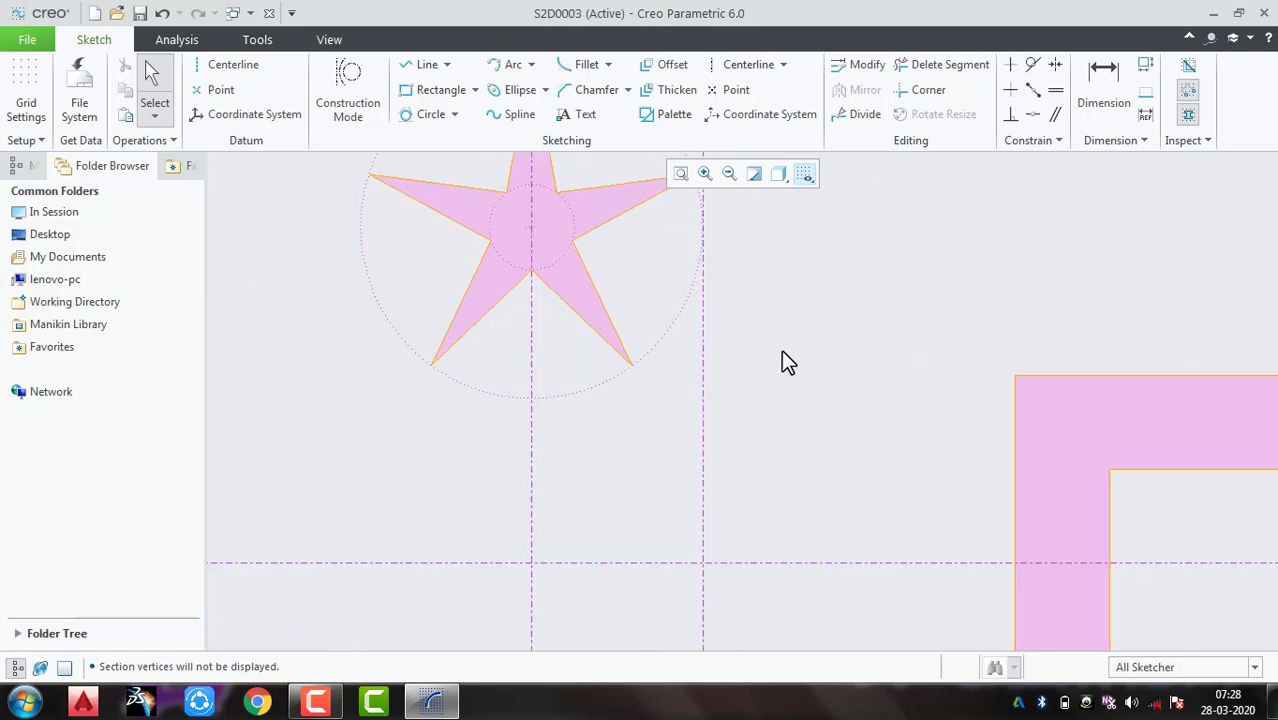
{"action": "scroll", "coordinate": [782, 352], "scroll_direction": "down", "scroll_amount": 4}
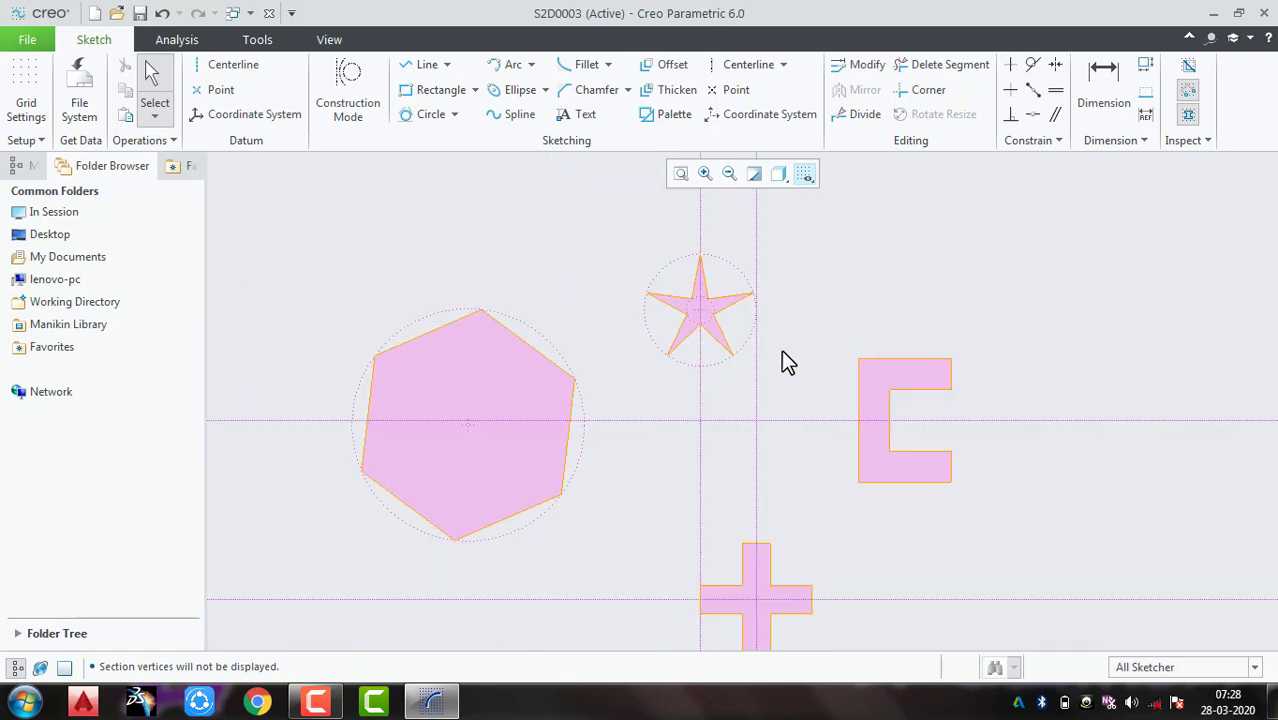
{"action": "left_click", "coordinate": [804, 175]}
{"action": "left_click", "coordinate": [826, 198]}
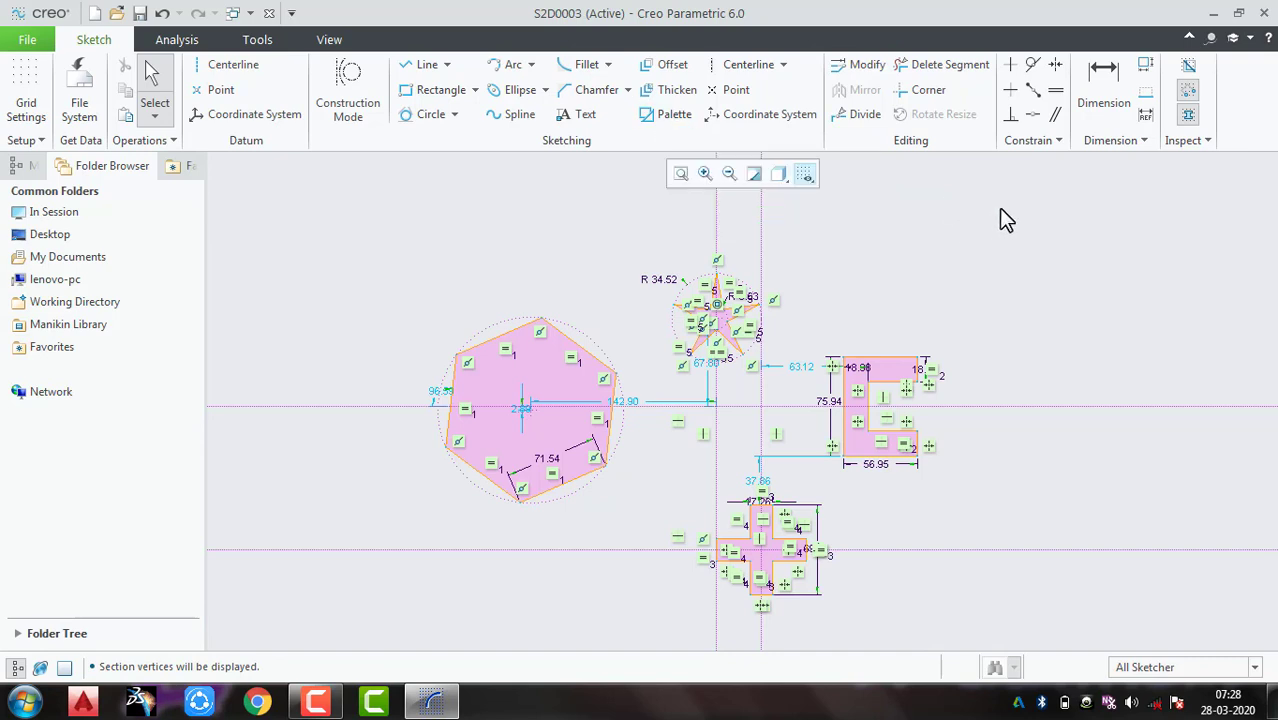
Step: Delete the hexagon, C-profile, cross and star with all their centerlines
{"action": "mouse_move", "coordinate": [1020, 198]}
{"action": "left_mouse_down"}
{"action": "mouse_move", "coordinate": [834, 532]}
{"action": "mouse_move", "coordinate": [422, 696]}
{"action": "mouse_move", "coordinate": [385, 673]}
{"action": "mouse_move", "coordinate": [379, 618]}
{"action": "left_mouse_up"}
{"action": "key", "text": "Delete"}
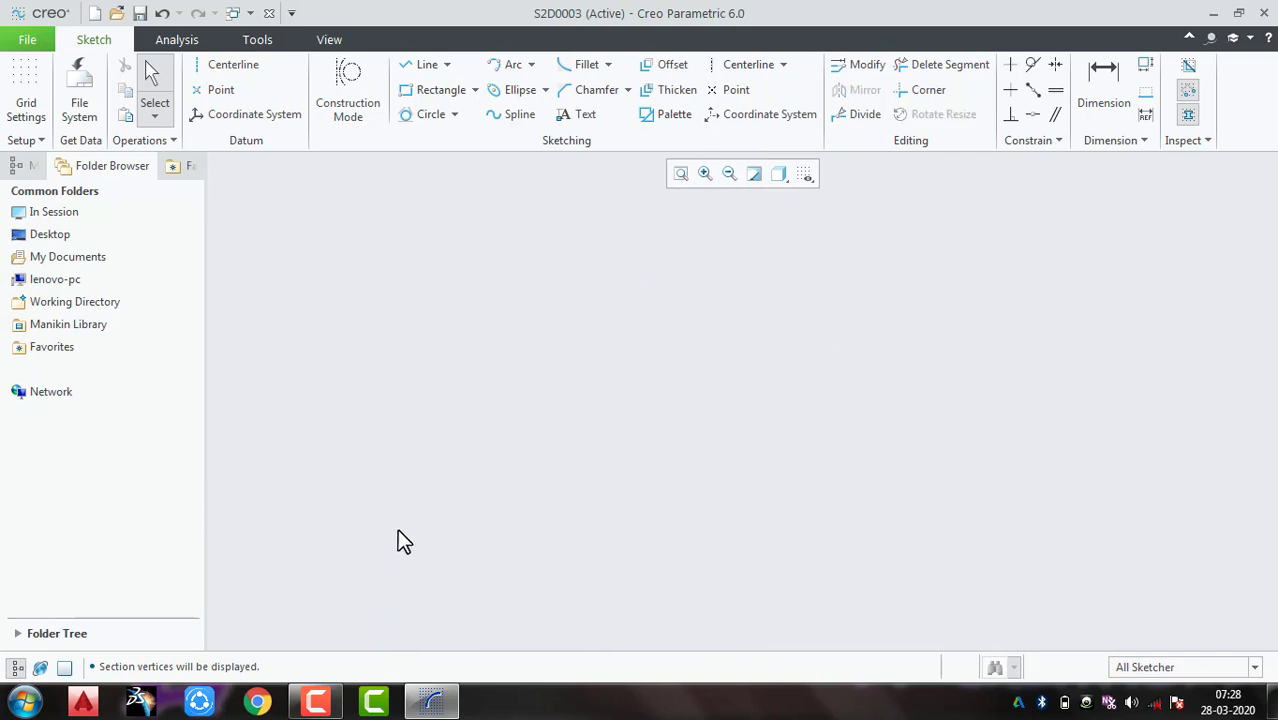
{"action": "left_click", "coordinate": [780, 65]}
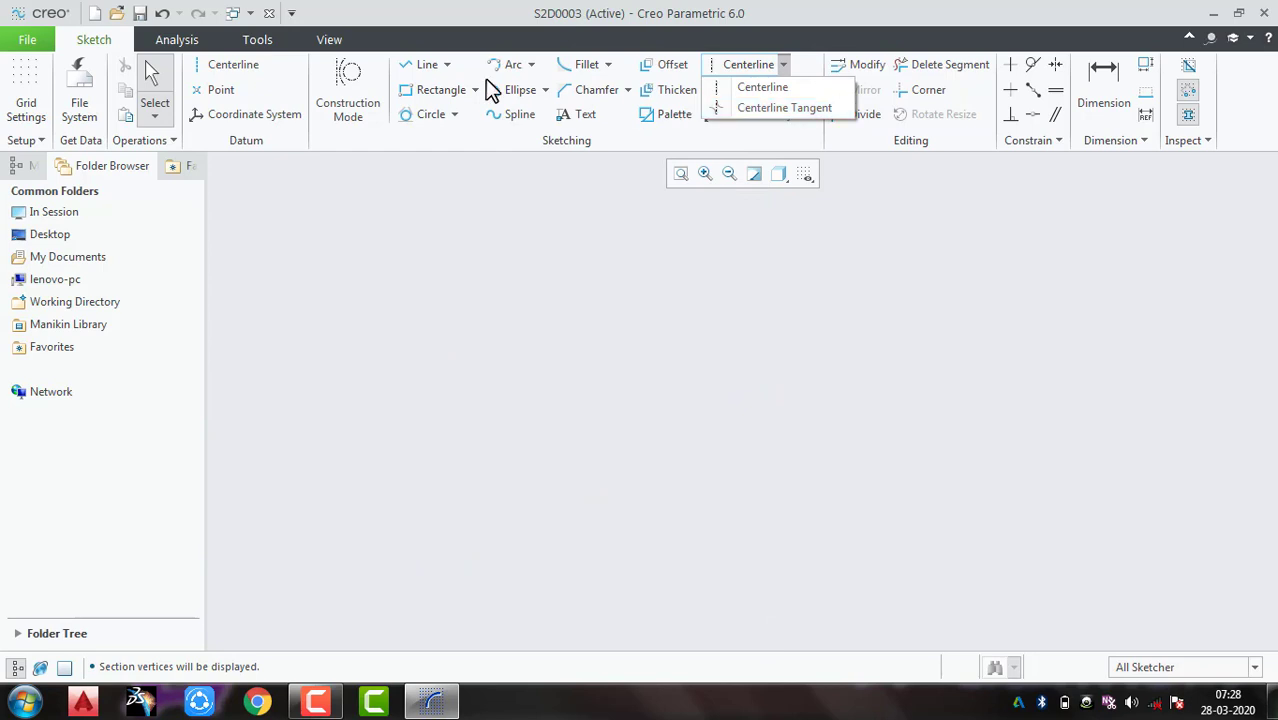
{"action": "left_click", "coordinate": [446, 66]}
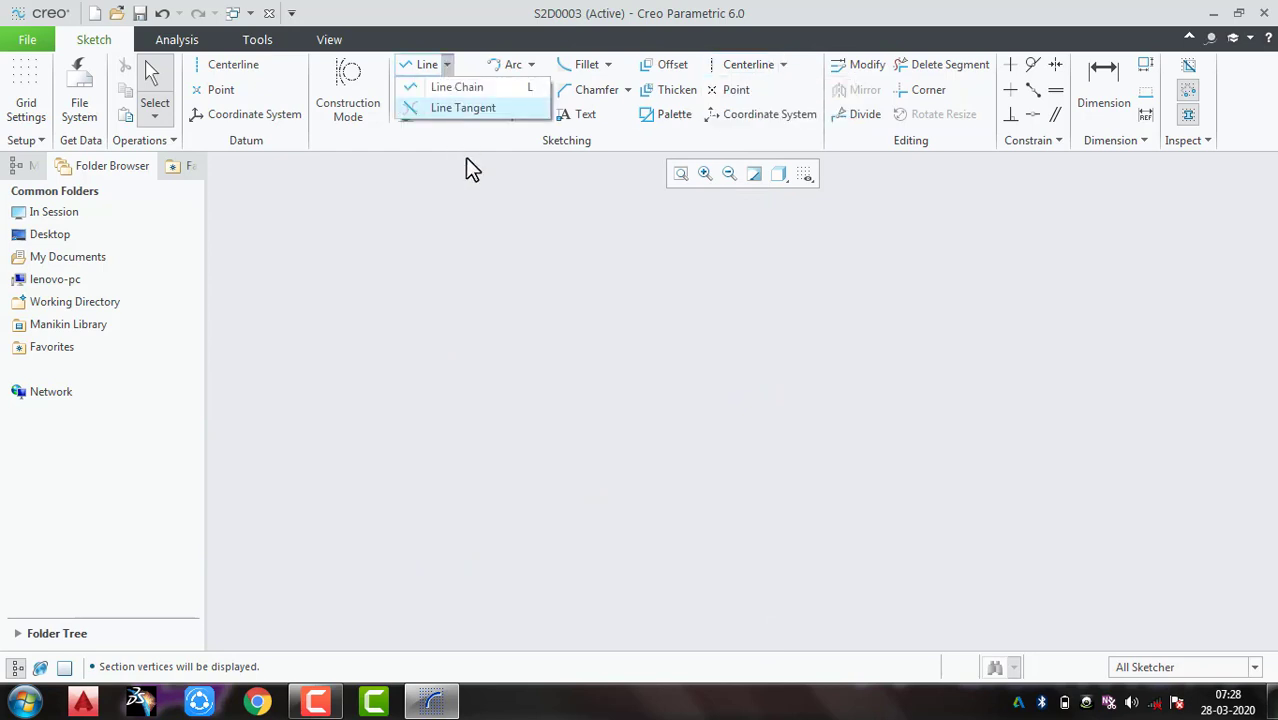
{"action": "left_click", "coordinate": [722, 150]}
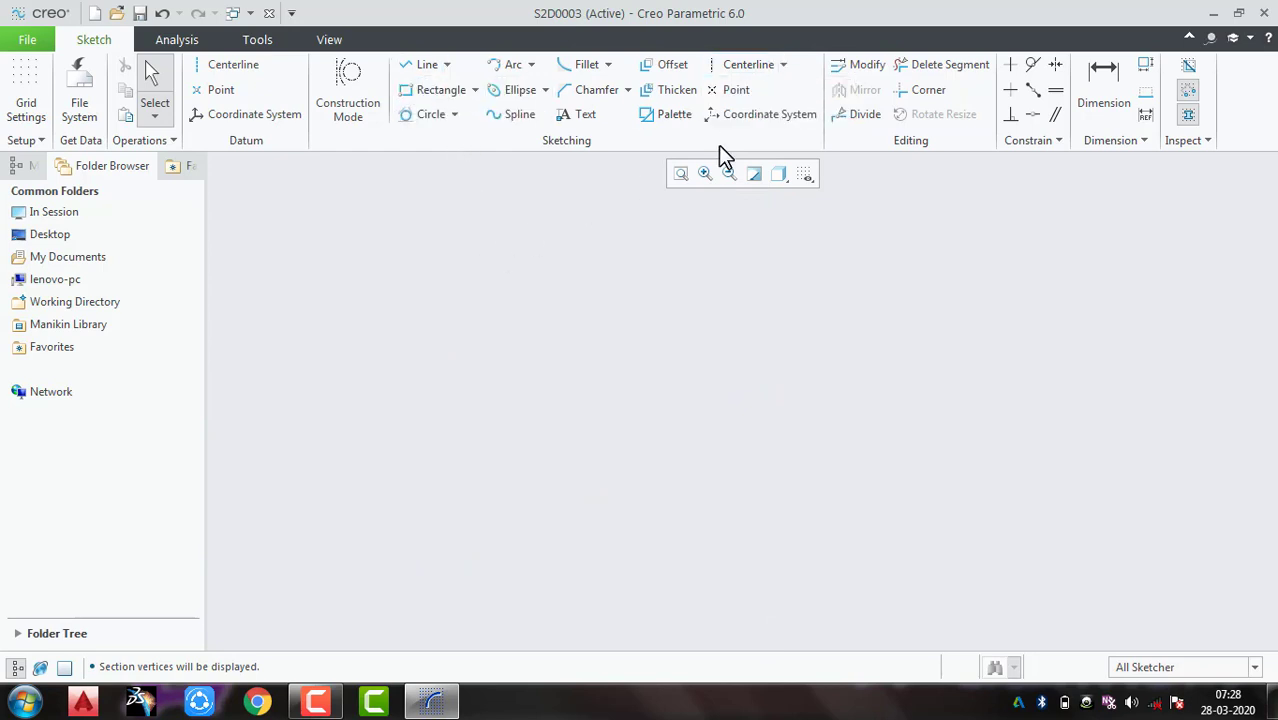
{"action": "left_click", "coordinate": [784, 66]}
{"action": "left_click", "coordinate": [806, 330]}
{"action": "left_click", "coordinate": [748, 116]}
Step: Sketch a vertical and a horizontal construction centerline that cross in the middle of the empty sketch
{"action": "left_click", "coordinate": [751, 65]}
{"action": "left_click", "coordinate": [673, 357]}
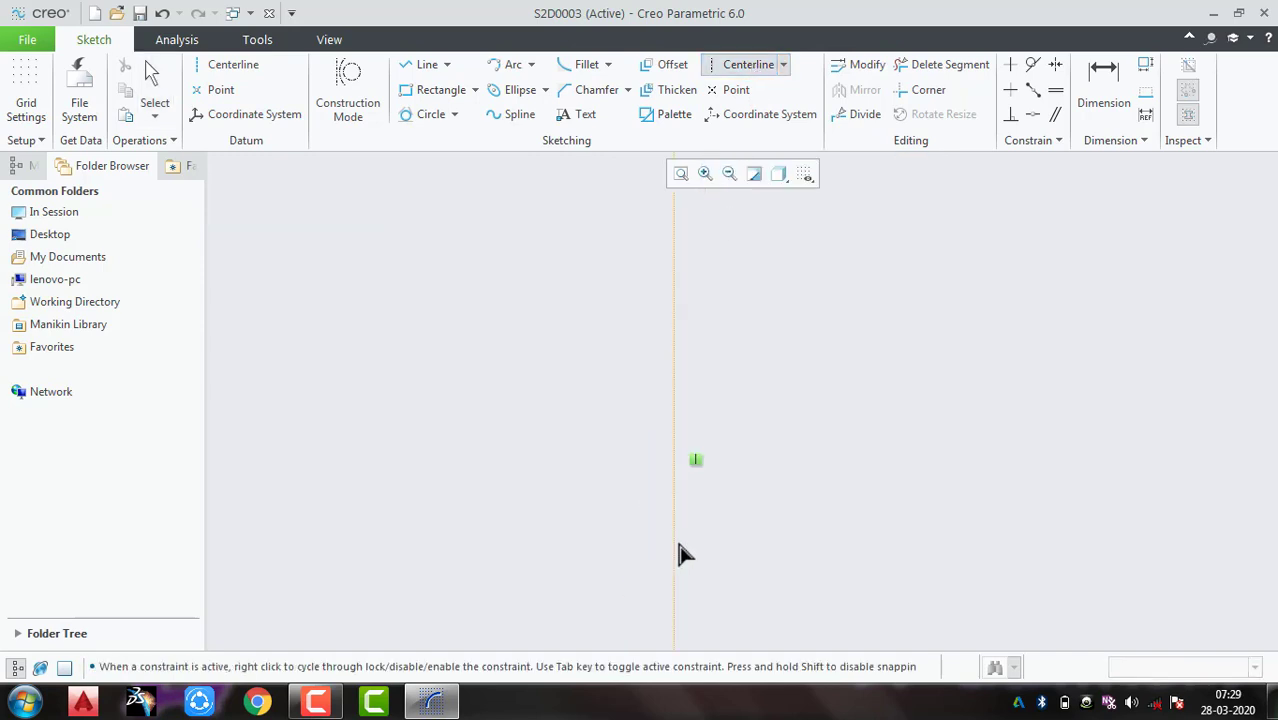
{"action": "left_click", "coordinate": [678, 542]}
{"action": "left_click", "coordinate": [531, 368]}
{"action": "left_click", "coordinate": [843, 373]}
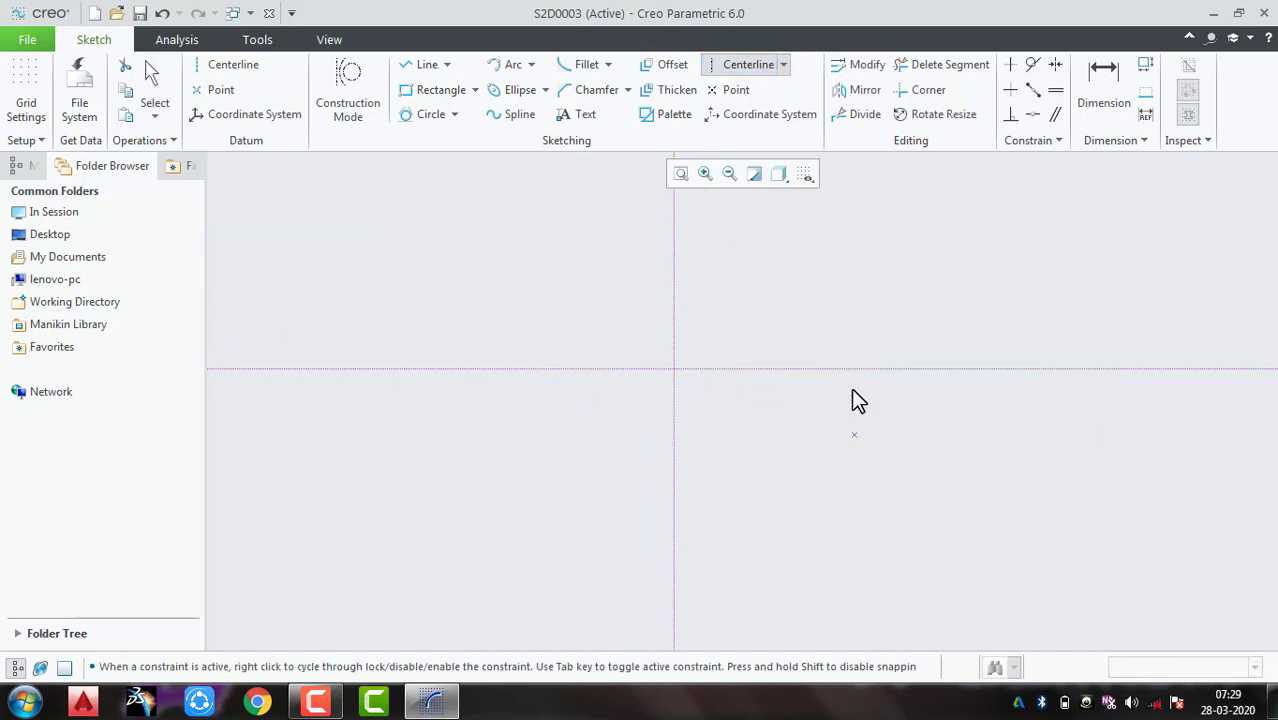
Step: Place a coordinate system above and right of the centerlines' intersection, about 84 across and 75 up from it
{"action": "middle_click", "coordinate": [856, 399]}
{"action": "left_click", "coordinate": [769, 114]}
{"action": "left_click", "coordinate": [784, 265]}
{"action": "middle_click", "coordinate": [872, 300]}
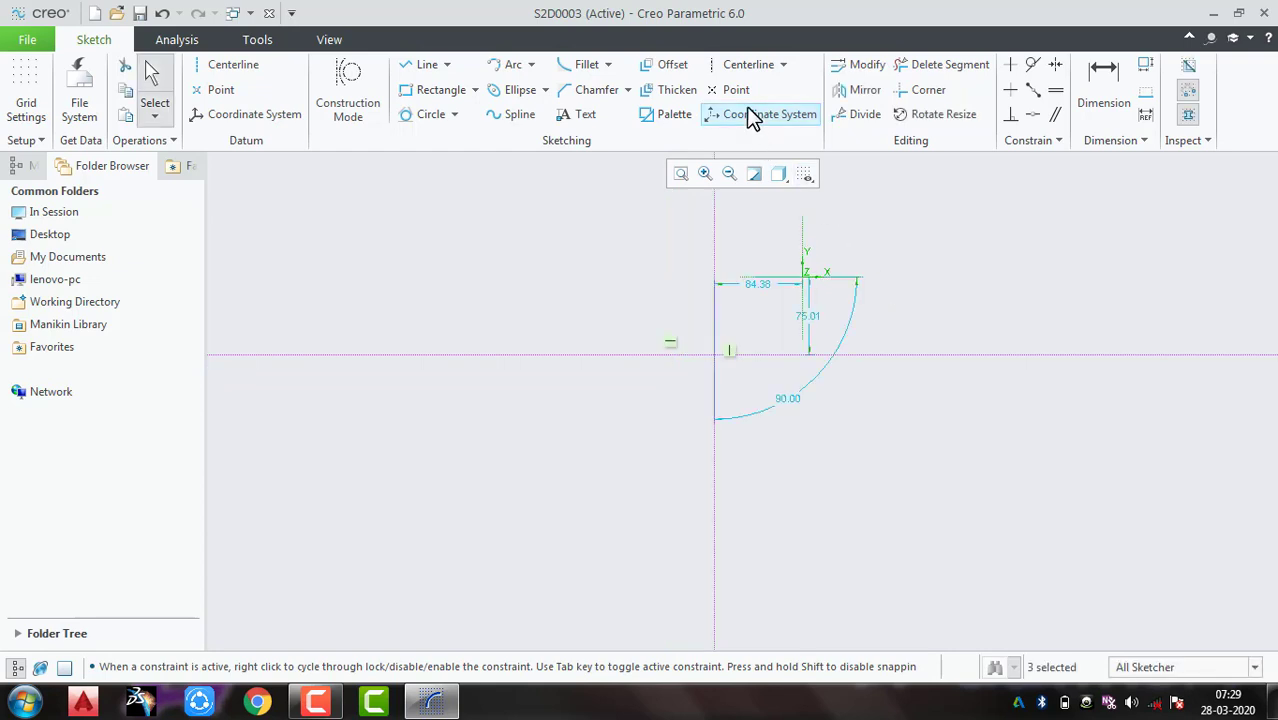
Step: Place five separate sketch points to the right of the coordinate system
{"action": "left_click", "coordinate": [736, 89]}
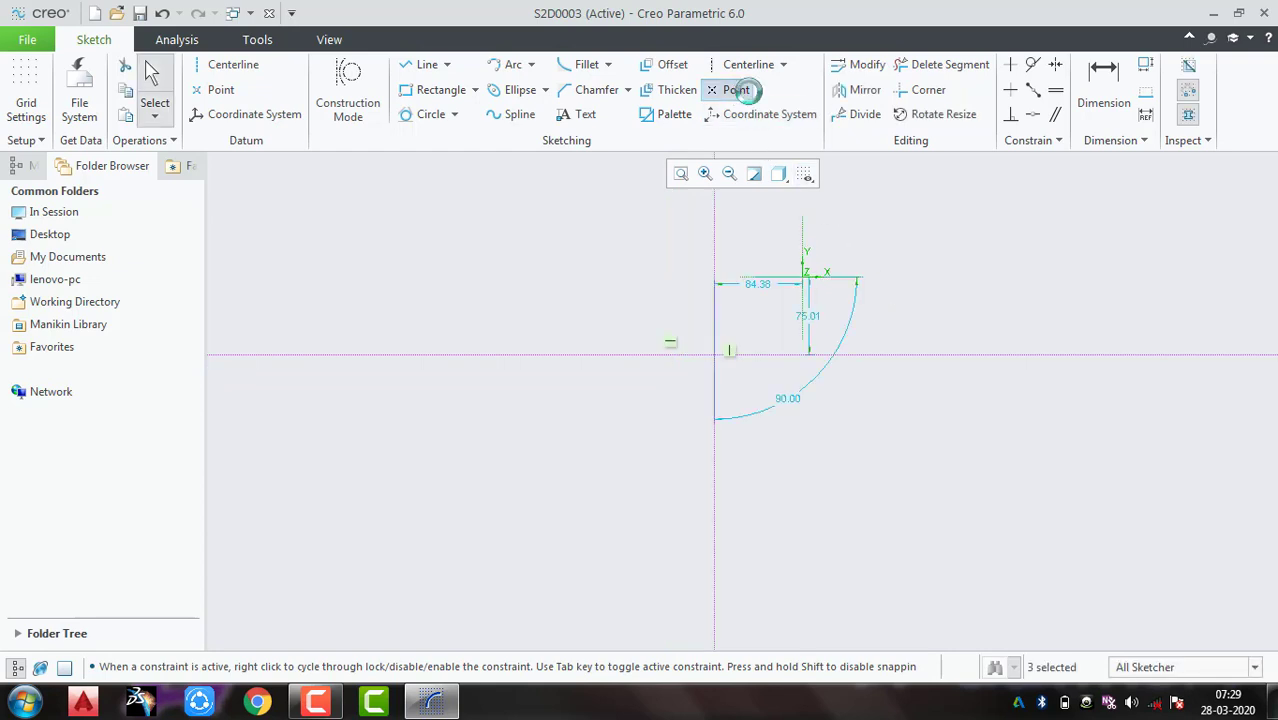
{"action": "left_click", "coordinate": [999, 219]}
{"action": "left_click", "coordinate": [960, 292]}
{"action": "left_click", "coordinate": [1089, 263]}
{"action": "left_click", "coordinate": [1106, 200]}
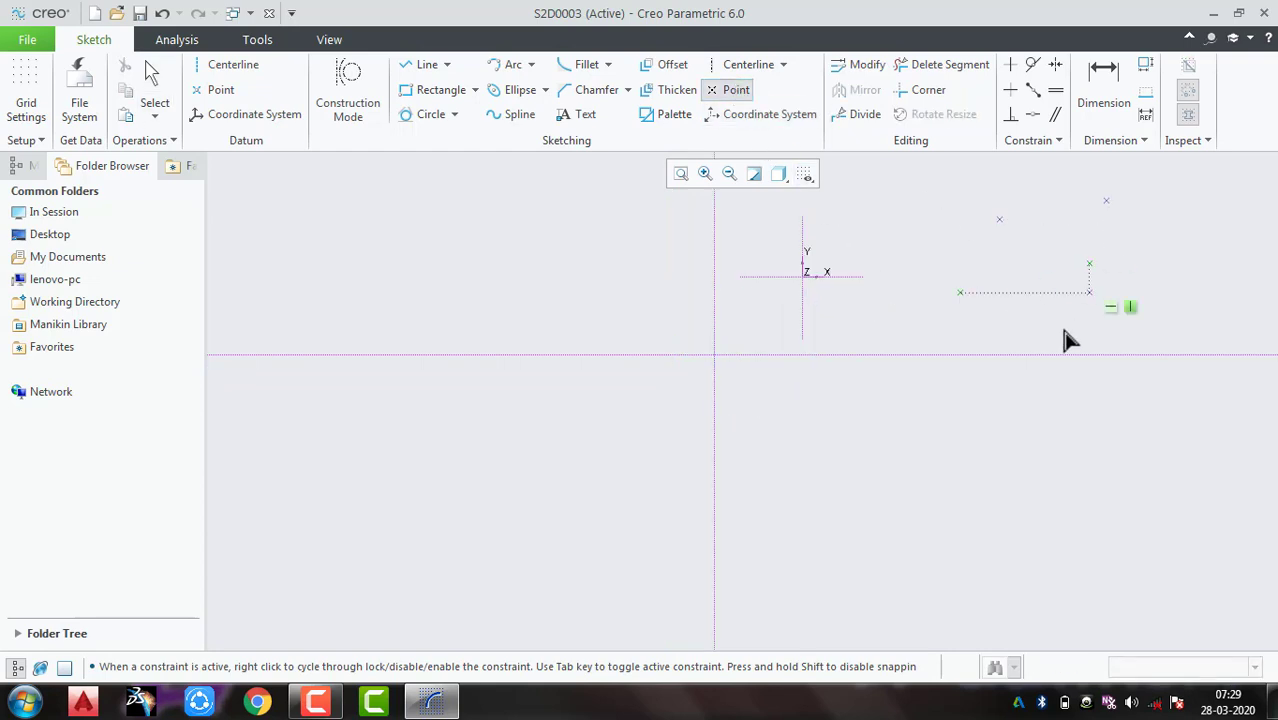
{"action": "left_click", "coordinate": [1063, 328]}
{"action": "middle_click", "coordinate": [1082, 307]}
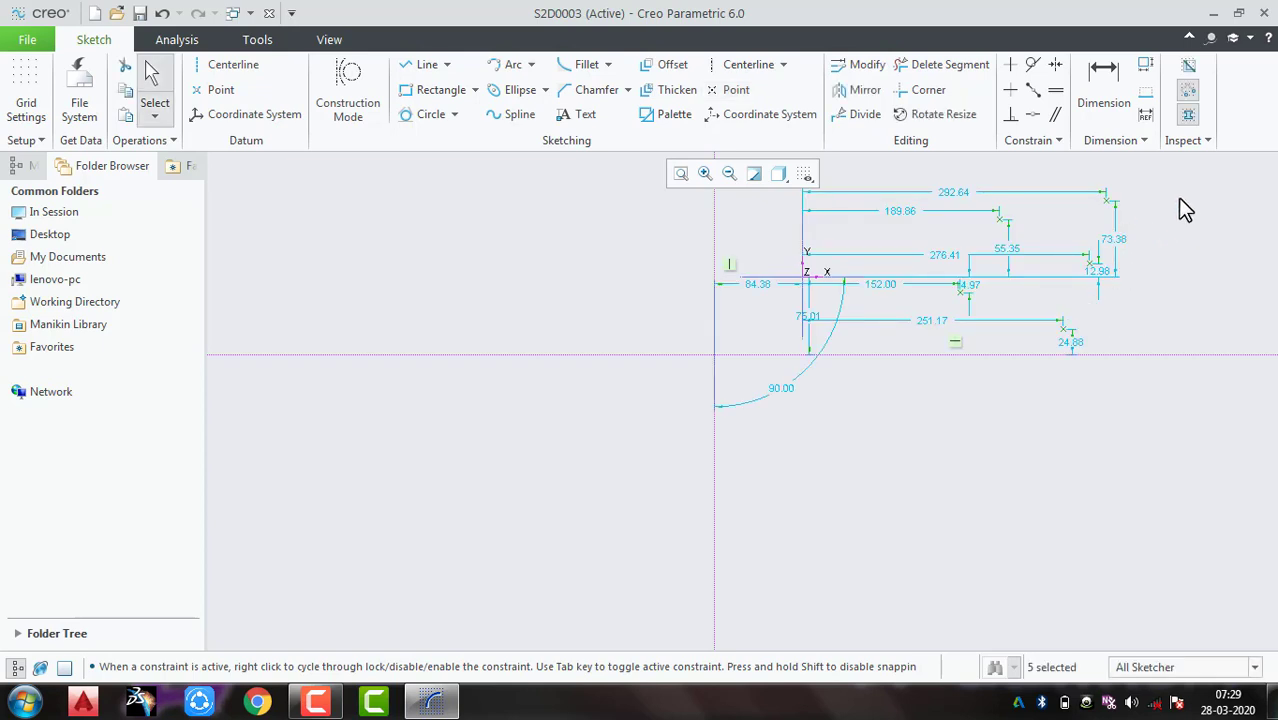
Step: Delete the centerlines, coordinate system and all points from the sketch
{"action": "mouse_move", "coordinate": [1179, 179]}
{"action": "left_mouse_down"}
{"action": "mouse_move", "coordinate": [1027, 354]}
{"action": "mouse_move", "coordinate": [520, 485]}
{"action": "left_mouse_up"}
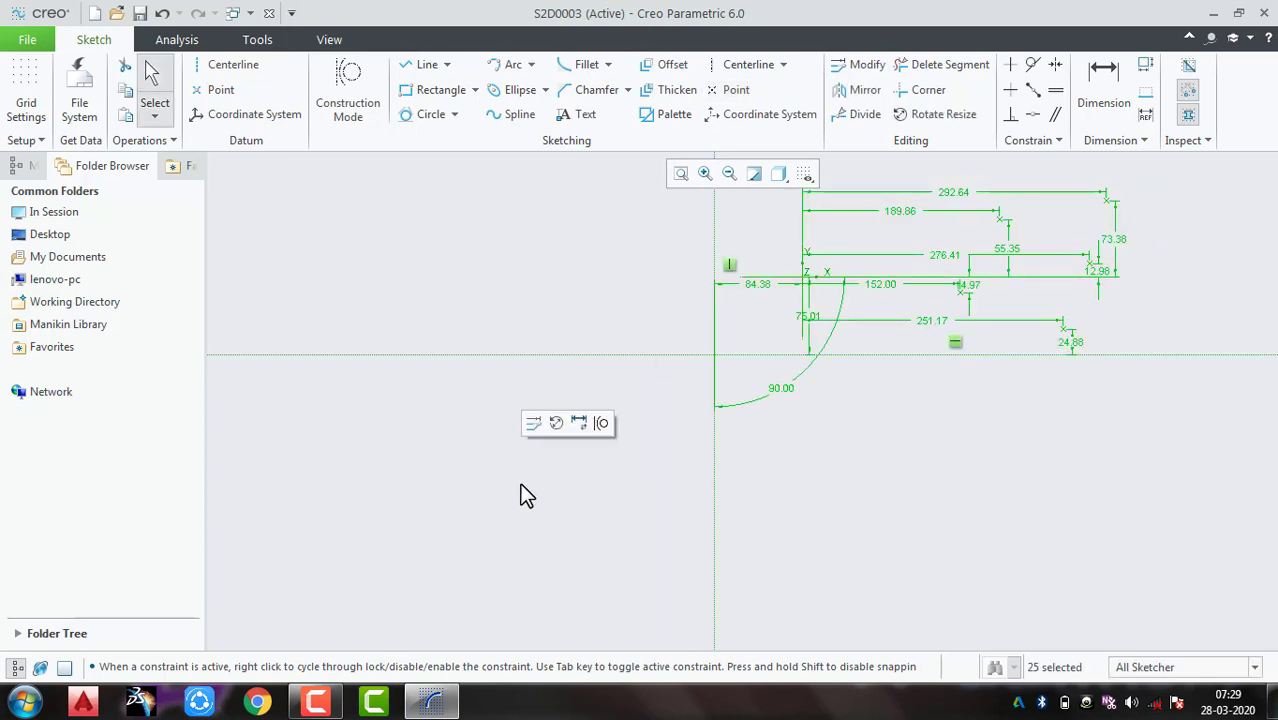
{"action": "key", "text": "Delete"}
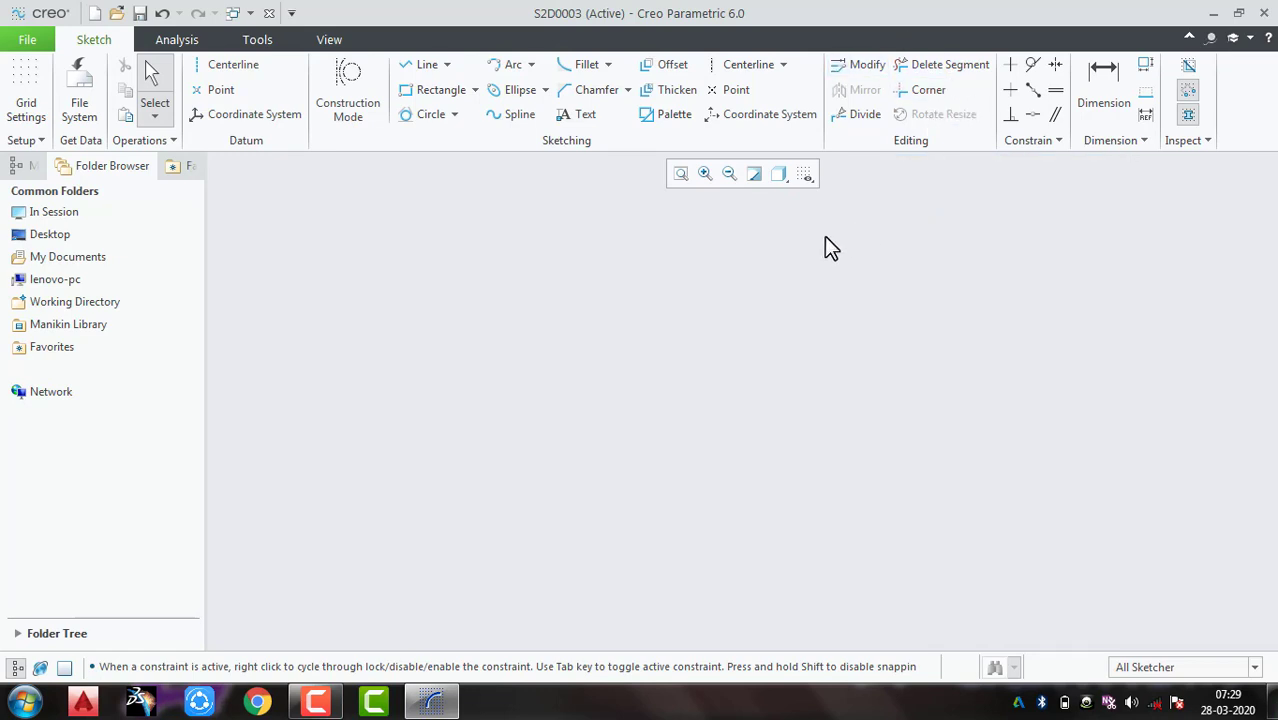
Step: Sketch three separate rectangles side by side, about 320 by 188, 110 by 128 and 54 by 149
{"action": "left_click", "coordinate": [445, 92]}
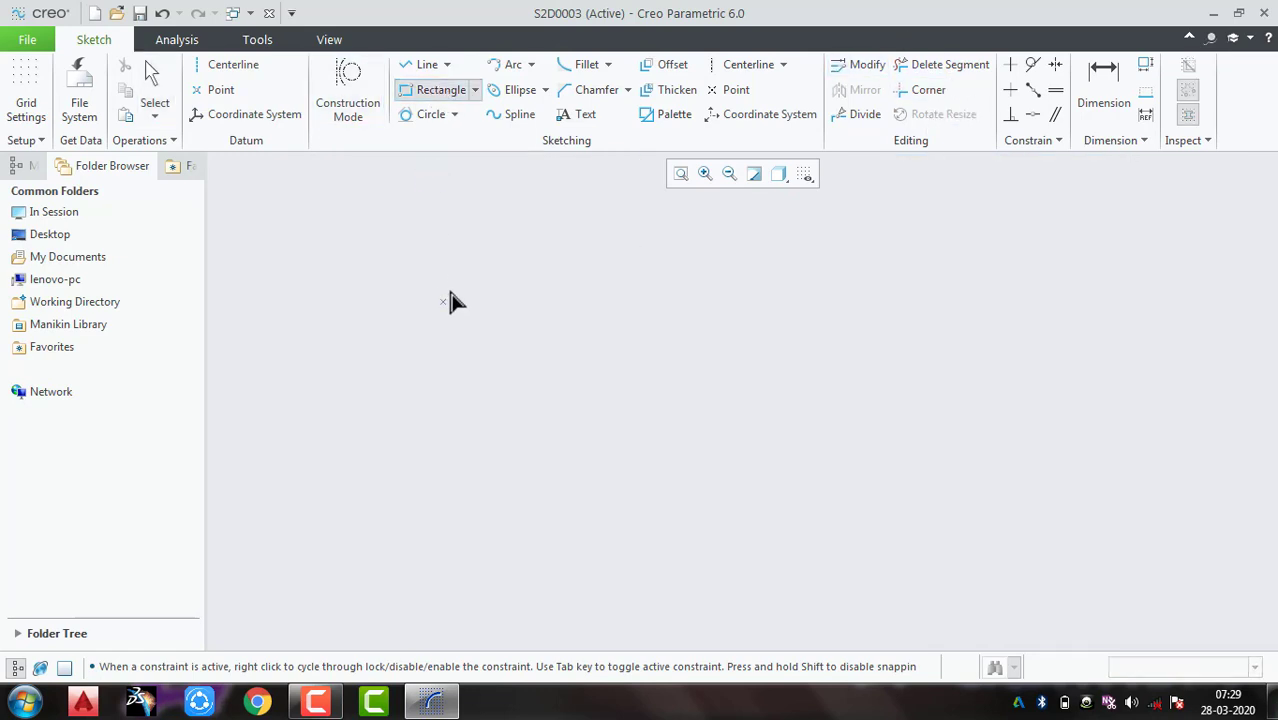
{"action": "left_click", "coordinate": [449, 270]}
{"action": "left_click", "coordinate": [595, 369]}
{"action": "left_click", "coordinate": [911, 310]}
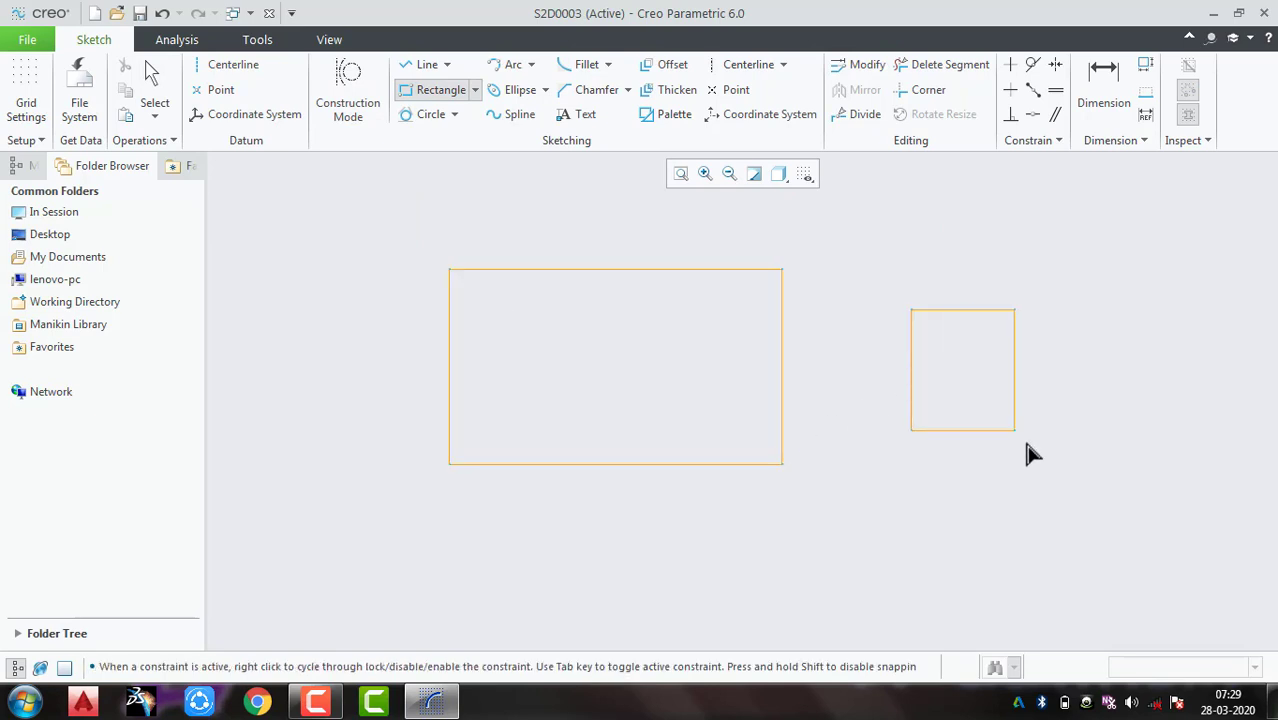
{"action": "left_click", "coordinate": [1025, 443]}
{"action": "left_click", "coordinate": [1128, 310]}
{"action": "left_click", "coordinate": [1184, 463]}
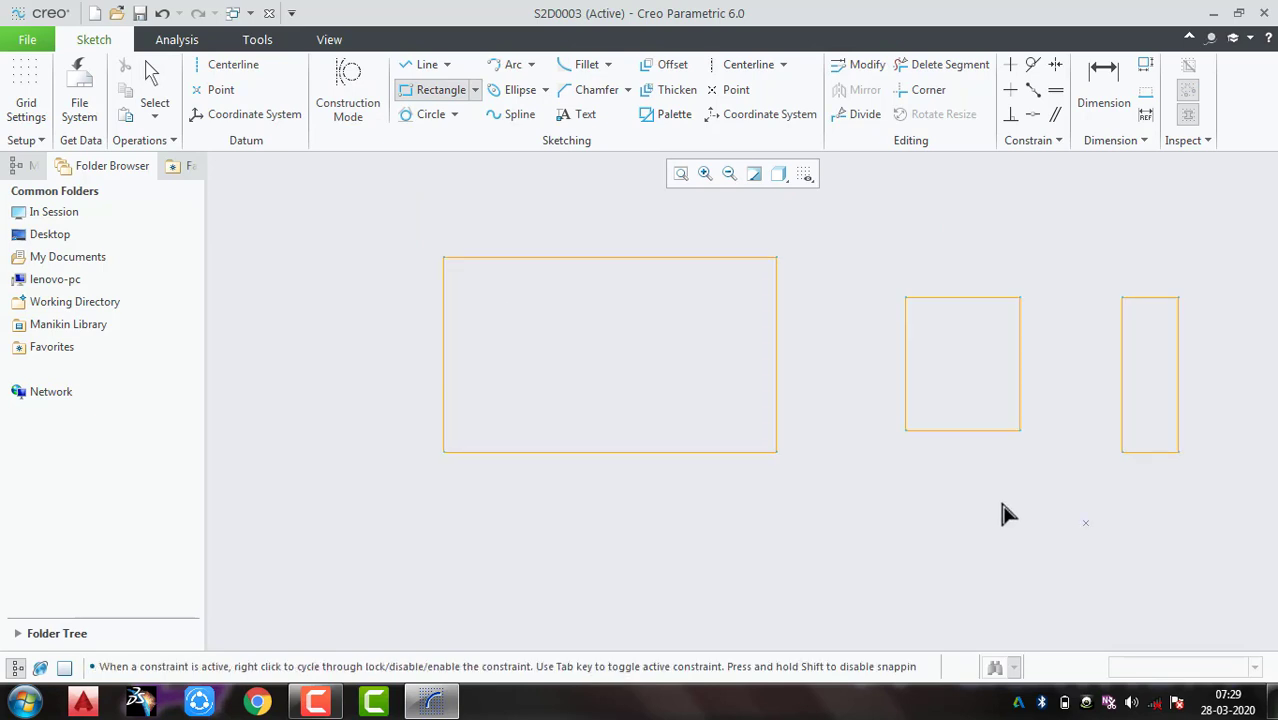
{"action": "middle_click", "coordinate": [1027, 546]}
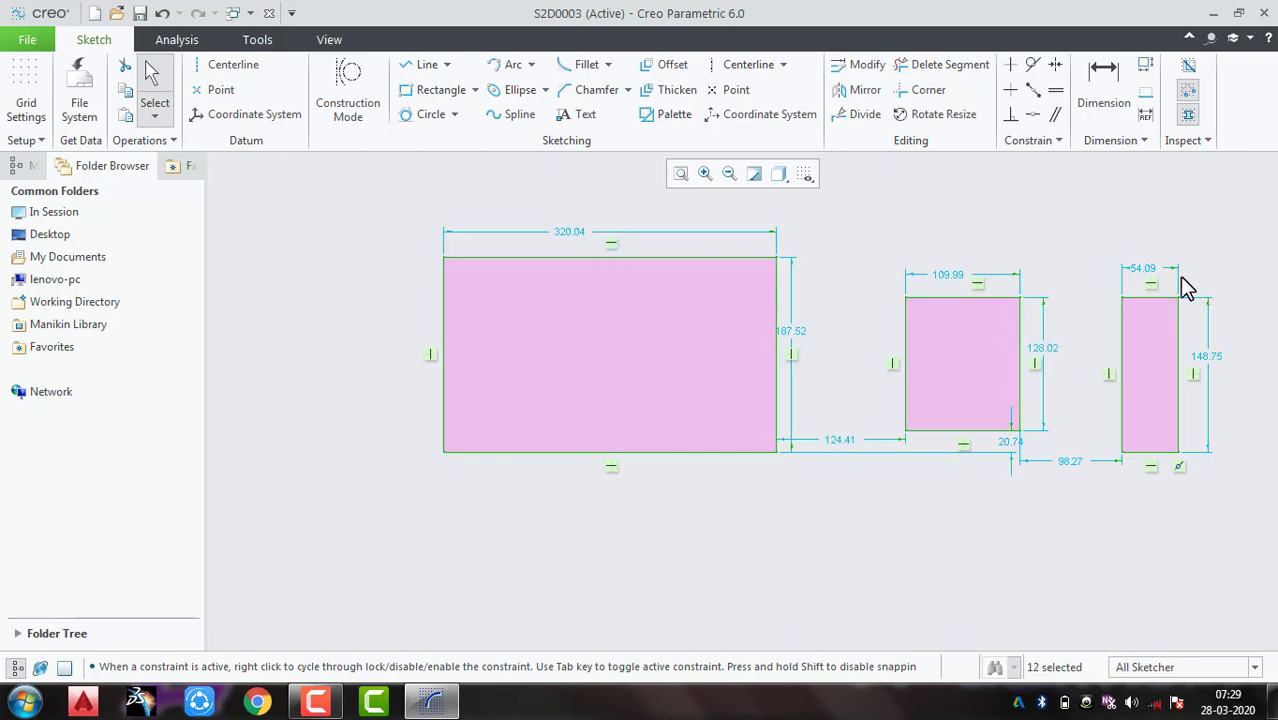
Step: Open all dimensions of the three rectangles together with Modify and set the largest rectangle's height to 180
{"action": "mouse_move", "coordinate": [1177, 273]}
{"action": "middle_mouse_down", "text": "shift"}
{"action": "mouse_move", "coordinate": [985, 265]}
{"action": "mouse_move", "coordinate": [1101, 240]}
{"action": "middle_mouse_up", "text": "shift"}
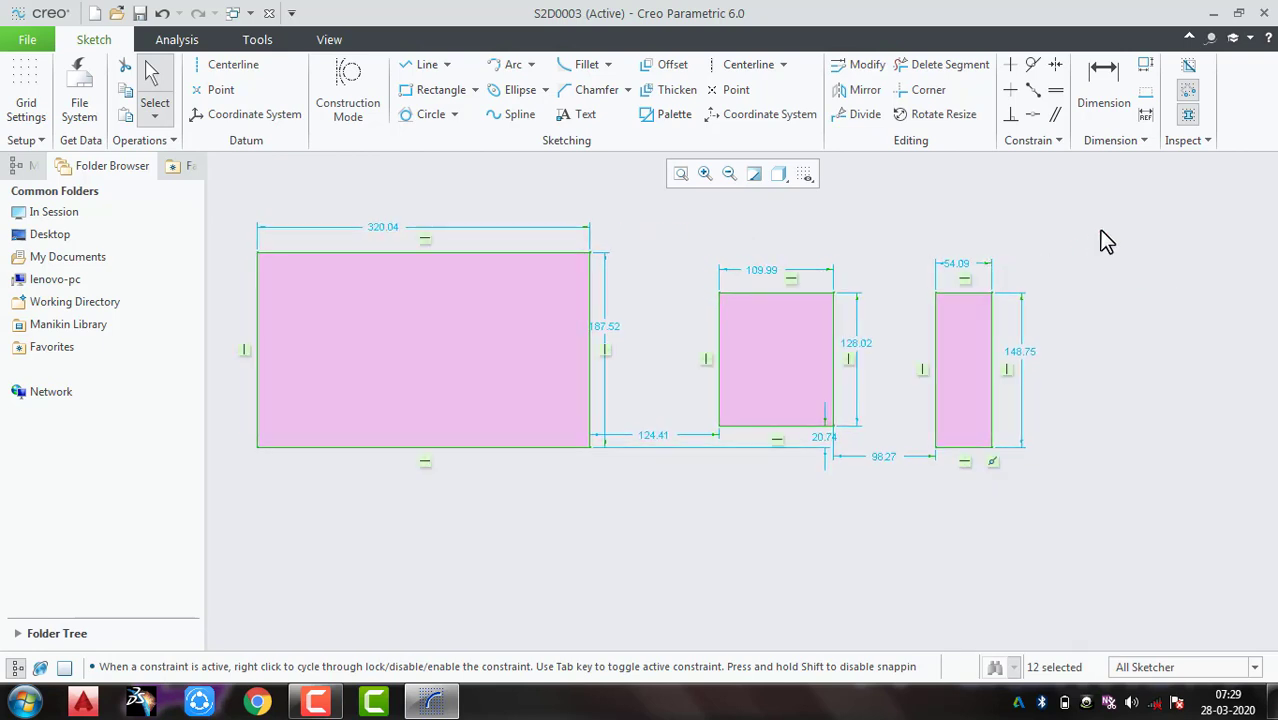
{"action": "mouse_move", "coordinate": [1125, 200]}
{"action": "left_mouse_down"}
{"action": "mouse_move", "coordinate": [205, 593]}
{"action": "mouse_move", "coordinate": [147, 598]}
{"action": "mouse_move", "coordinate": [240, 573]}
{"action": "left_mouse_up"}
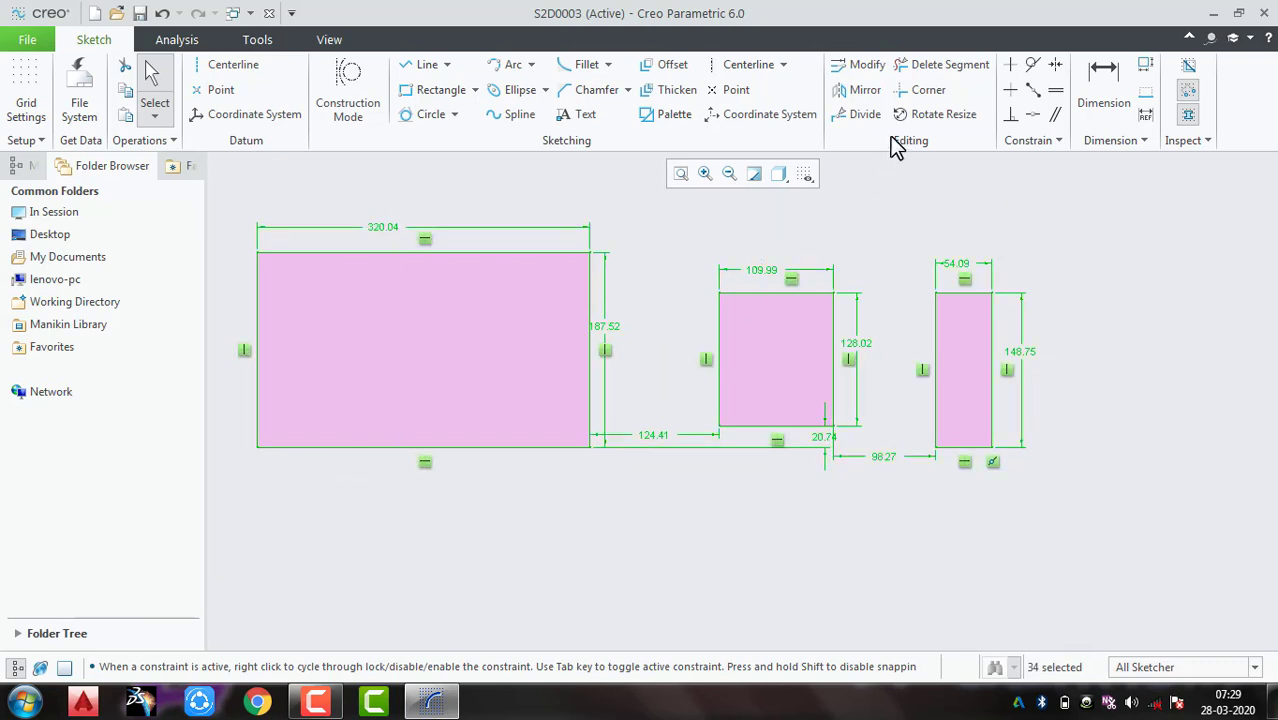
{"action": "left_click", "coordinate": [873, 74]}
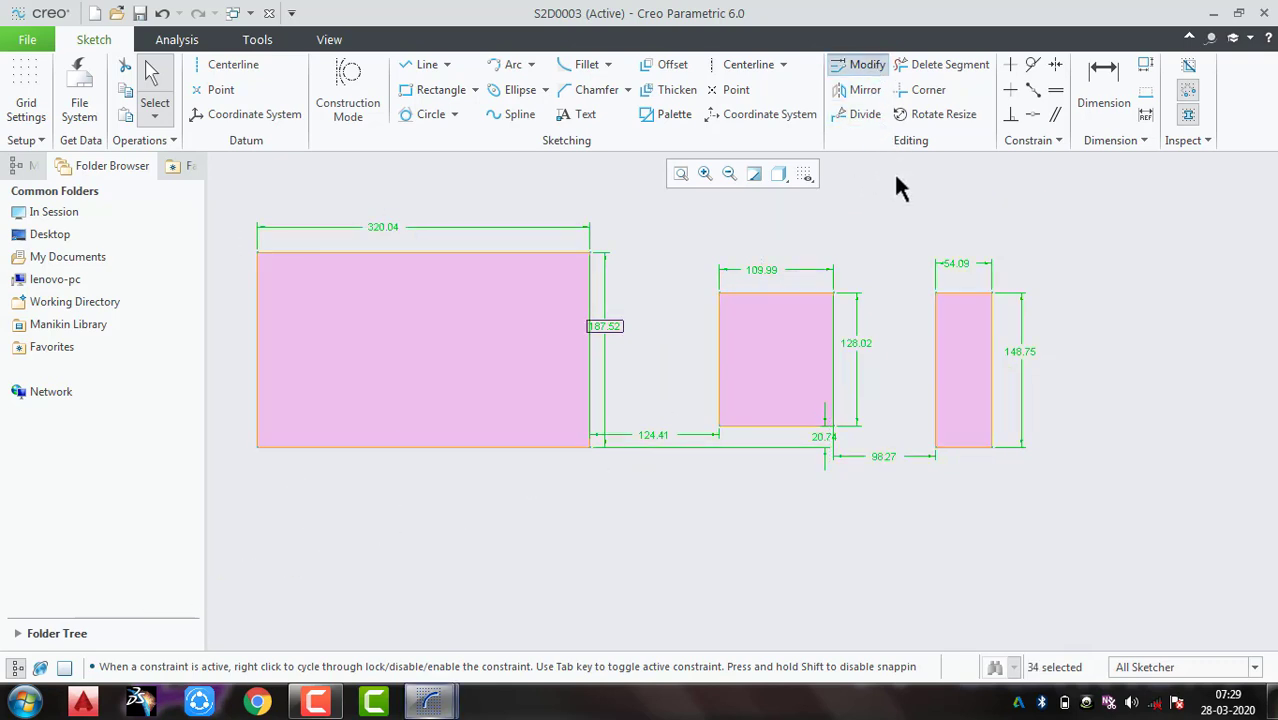
{"action": "left_click_drag", "start_coordinate": [1143, 253], "coordinate": [1155, 154]}
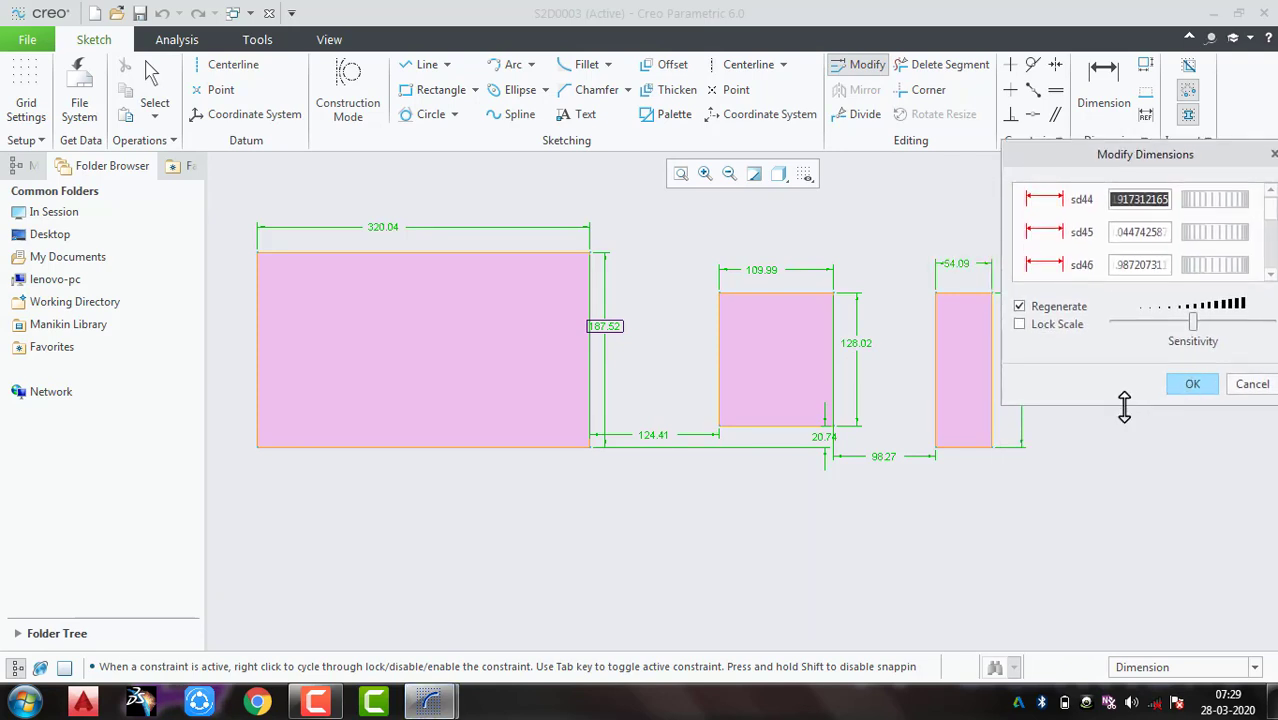
{"action": "left_click_drag", "start_coordinate": [1124, 407], "coordinate": [1111, 644]}
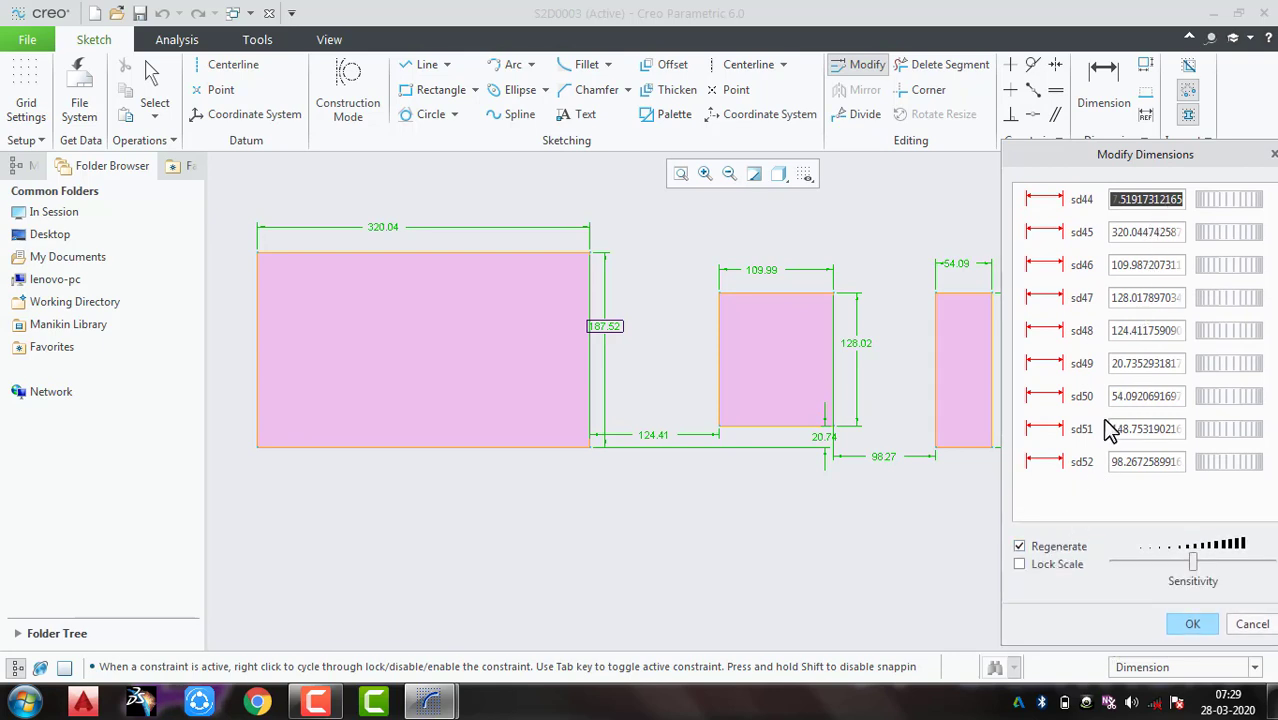
{"action": "type", "text": "180"}
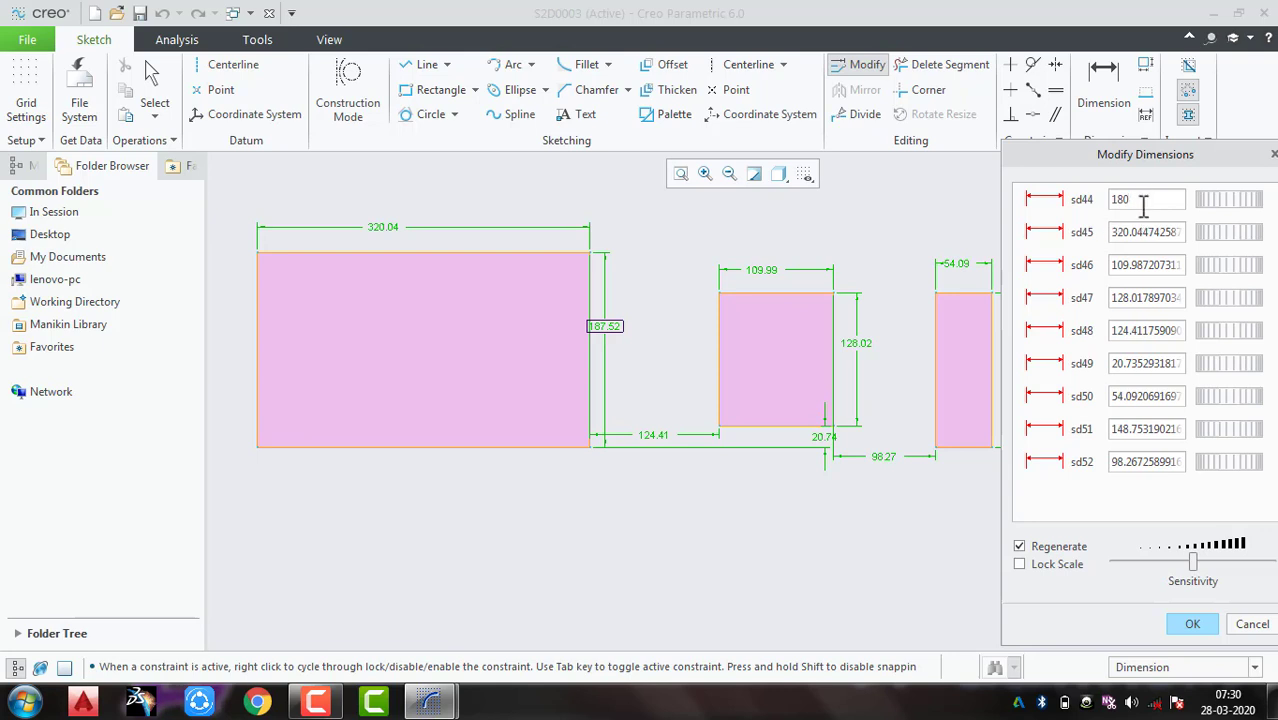
{"action": "key", "text": "Tab"}
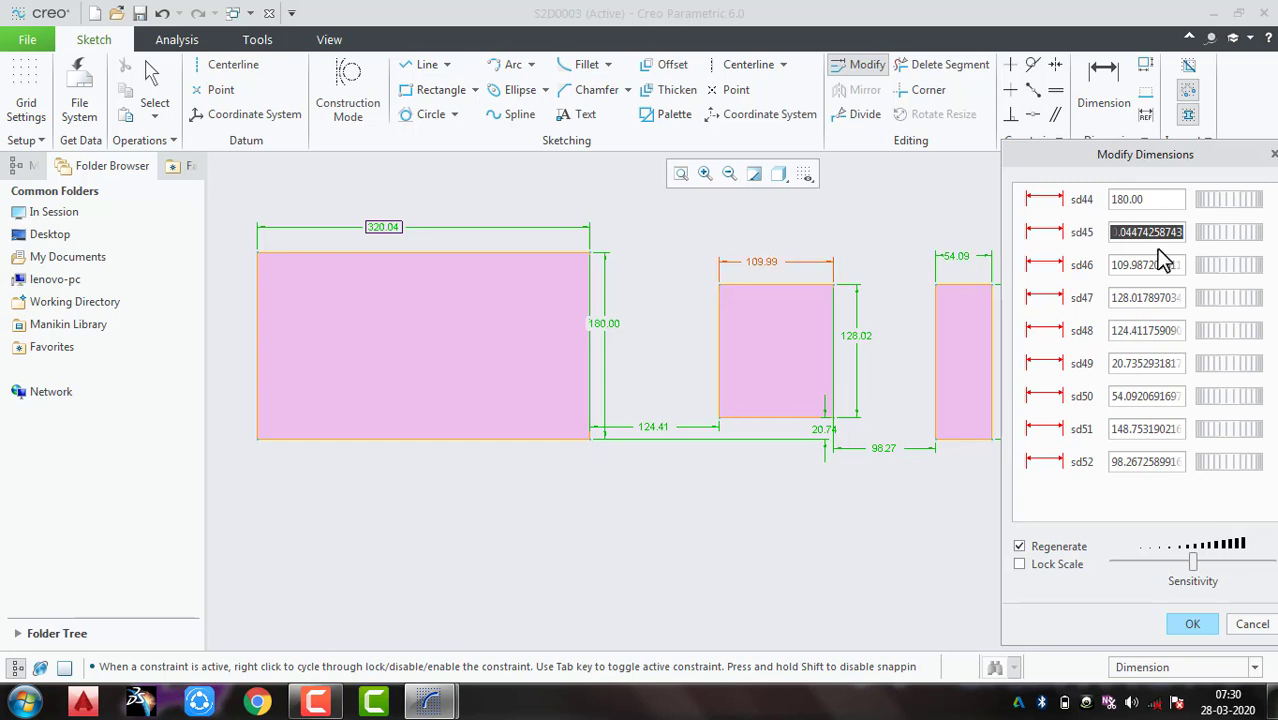
Step: Turn off automatic regeneration for the dimension changes and set the largest rectangle's width to 300
{"action": "left_click", "coordinate": [1060, 547]}
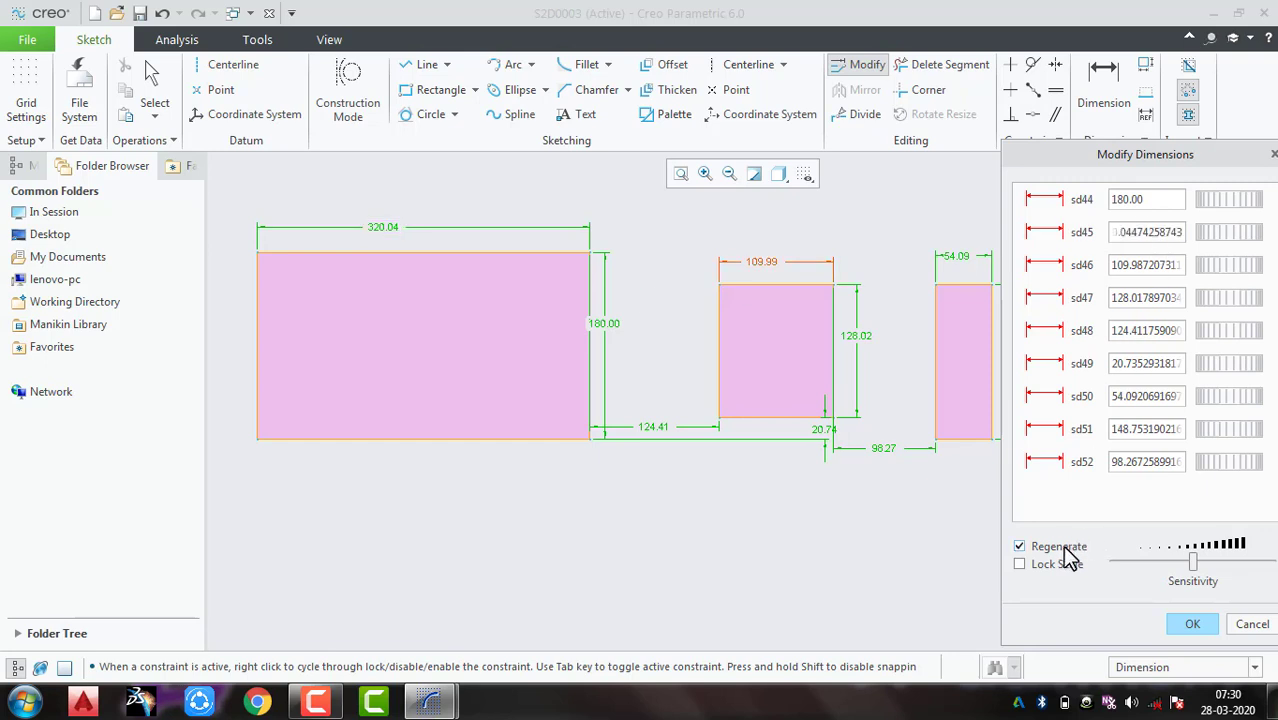
{"action": "double_click", "coordinate": [1150, 232]}
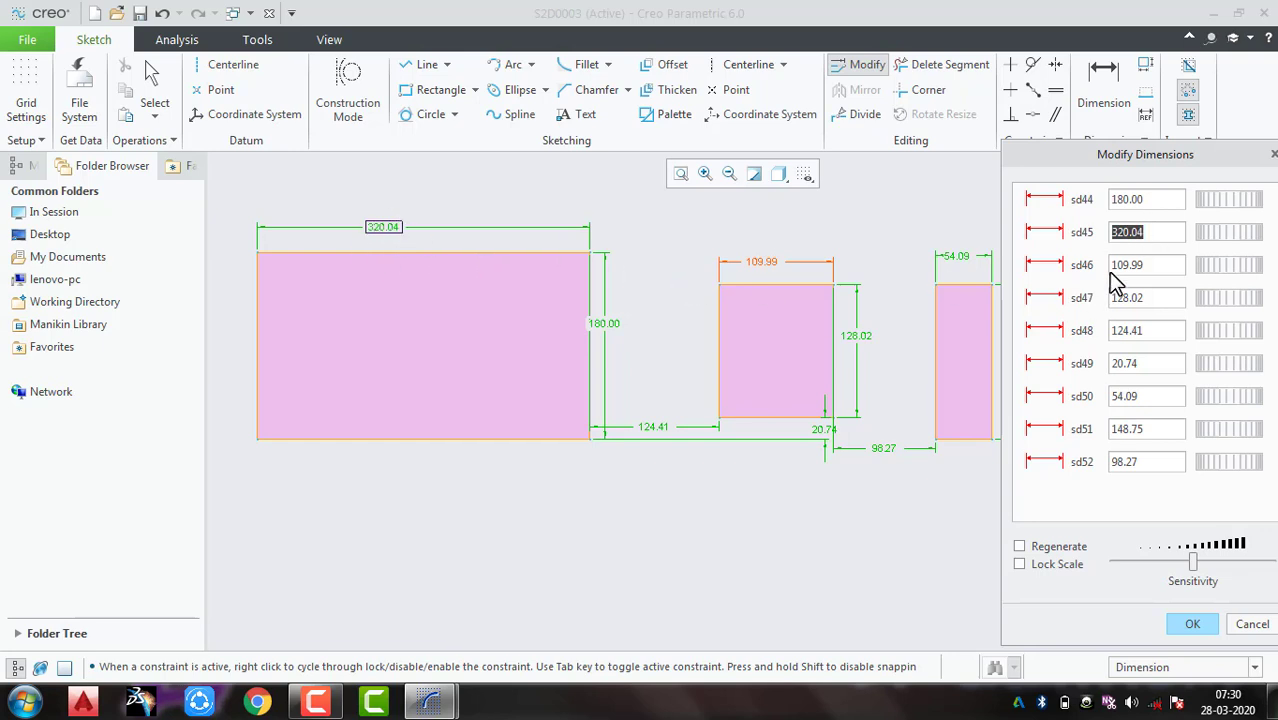
{"action": "type", "text": "300"}
{"action": "key", "text": "Tab"}
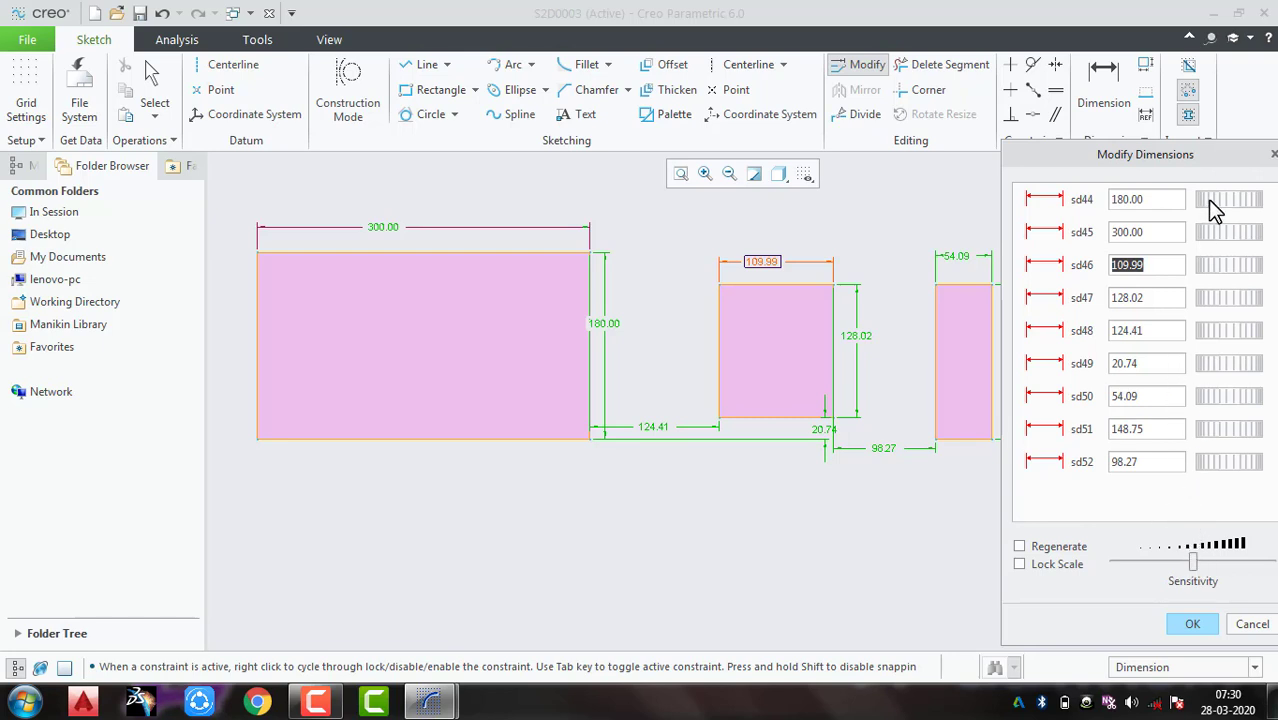
Step: Adjust the largest rectangle's height to 235.74 with the thumbwheel, trying different sensitivities, and apply the modified dimensions
{"action": "mouse_move", "coordinate": [1209, 200]}
{"action": "left_mouse_down"}
{"action": "mouse_move", "coordinate": [1258, 210]}
{"action": "mouse_move", "coordinate": [1189, 210]}
{"action": "mouse_move", "coordinate": [1250, 213]}
{"action": "mouse_move", "coordinate": [1222, 212]}
{"action": "mouse_move", "coordinate": [1268, 200]}
{"action": "mouse_move", "coordinate": [1207, 211]}
{"action": "mouse_move", "coordinate": [1244, 208]}
{"action": "left_mouse_up"}
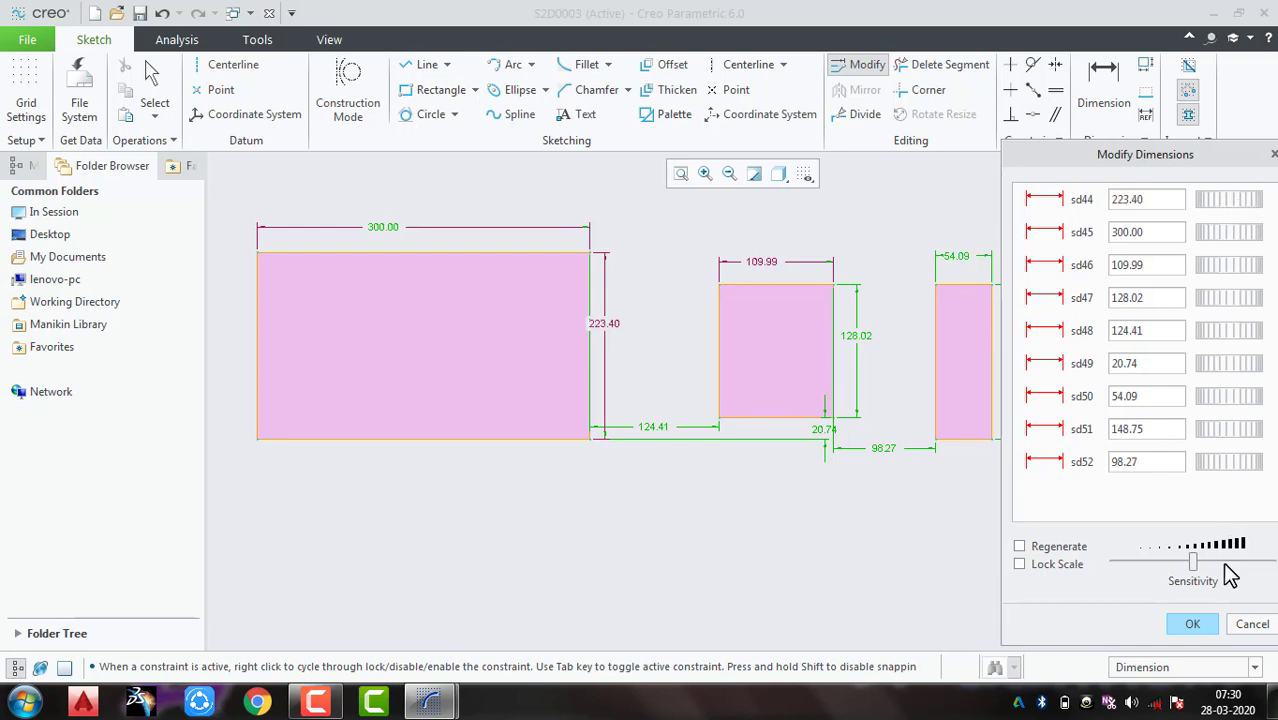
{"action": "left_click_drag", "start_coordinate": [1190, 560], "coordinate": [1256, 560]}
{"action": "mouse_move", "coordinate": [1214, 203]}
{"action": "left_mouse_down"}
{"action": "mouse_move", "coordinate": [1274, 209]}
{"action": "mouse_move", "coordinate": [1210, 210]}
{"action": "left_mouse_up"}
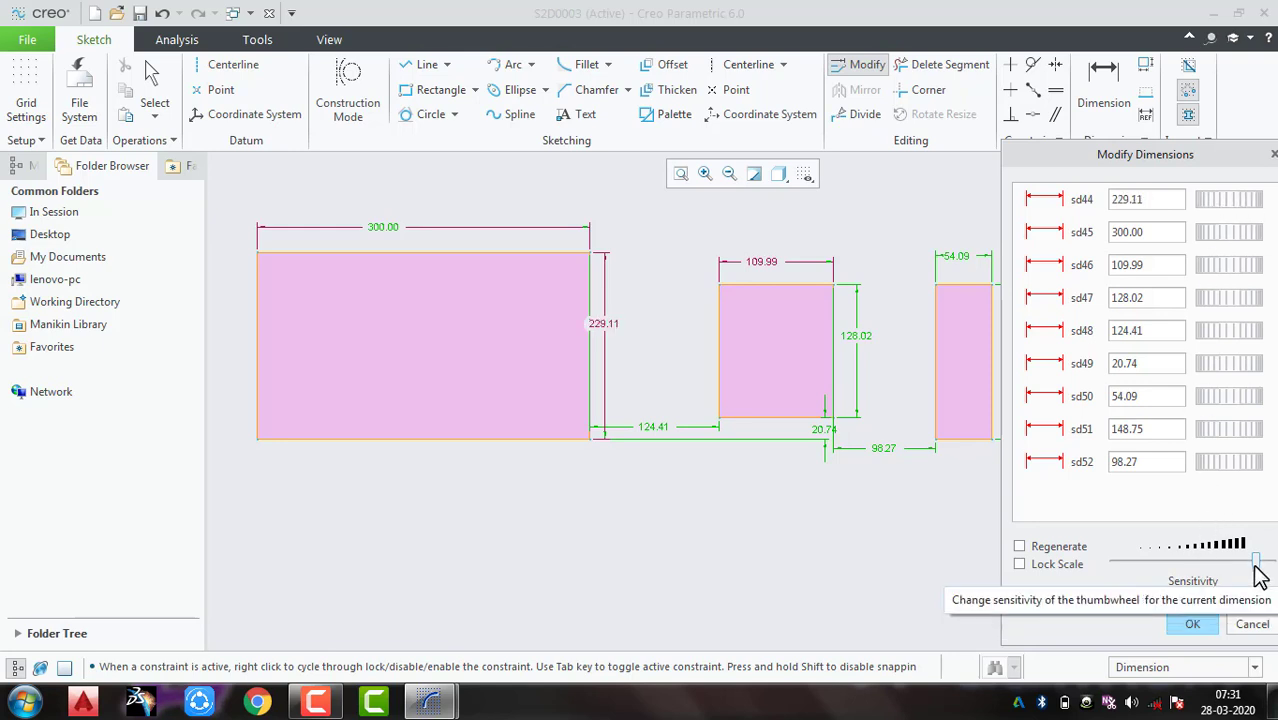
{"action": "left_click_drag", "start_coordinate": [1232, 562], "coordinate": [1189, 566]}
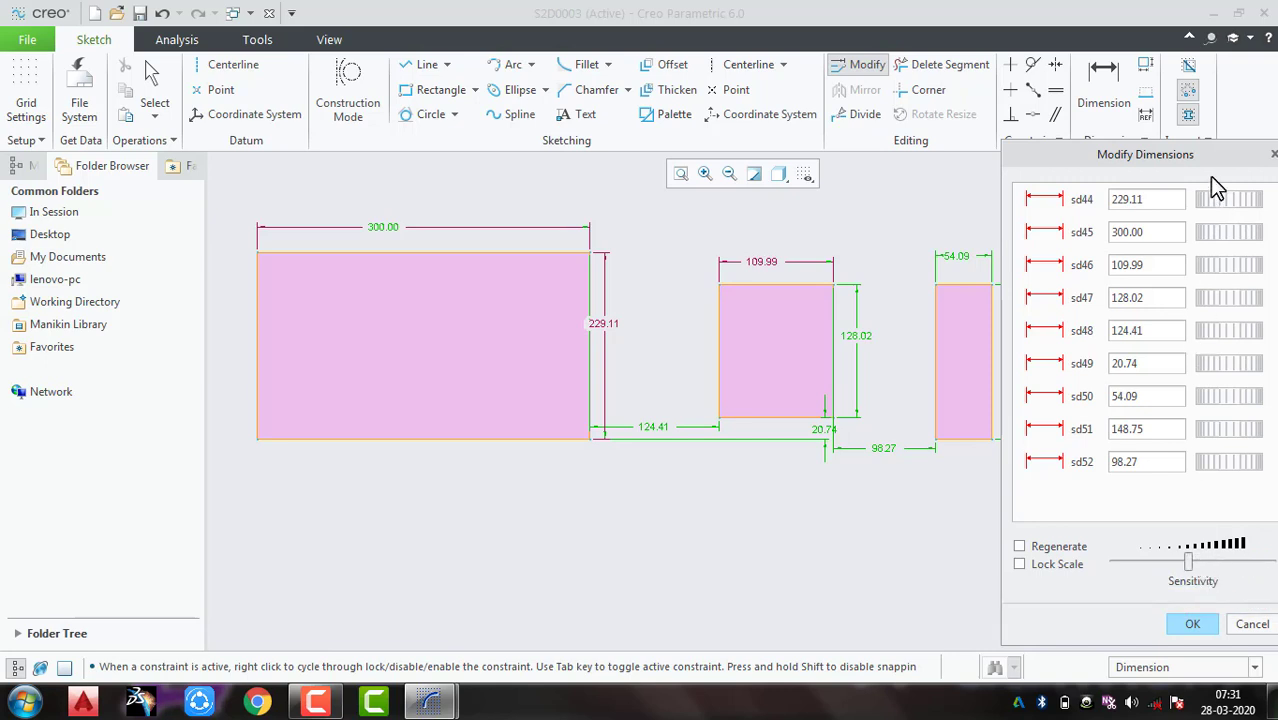
{"action": "mouse_move", "coordinate": [1208, 199]}
{"action": "left_mouse_down"}
{"action": "mouse_move", "coordinate": [1245, 206]}
{"action": "mouse_move", "coordinate": [1218, 214]}
{"action": "mouse_move", "coordinate": [1230, 267]}
{"action": "left_mouse_up"}
{"action": "left_click", "coordinate": [1070, 566]}
{"action": "left_click", "coordinate": [1066, 566]}
{"action": "left_click", "coordinate": [1195, 625]}
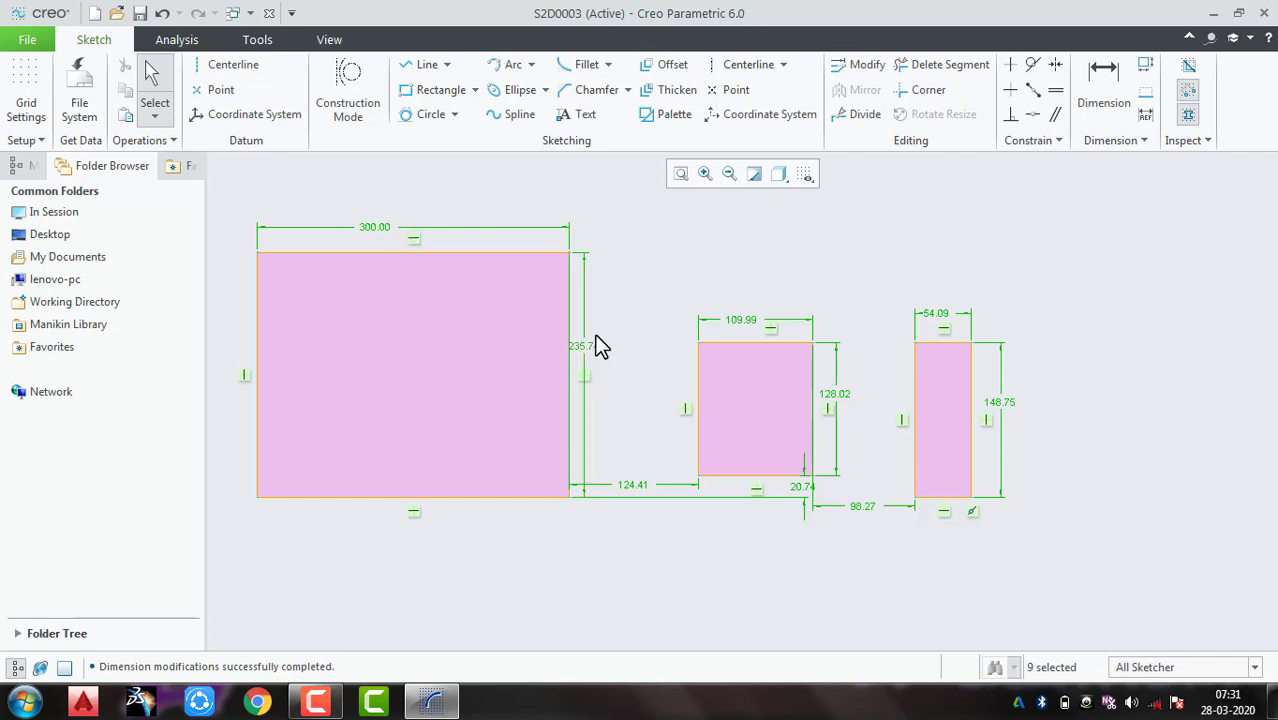
Step: Sketch a vertical datum centerline to the right of the rectangles, about 300 from the narrow rectangle
{"action": "scroll", "coordinate": [724, 382], "scroll_direction": "down", "scroll_amount": 5}
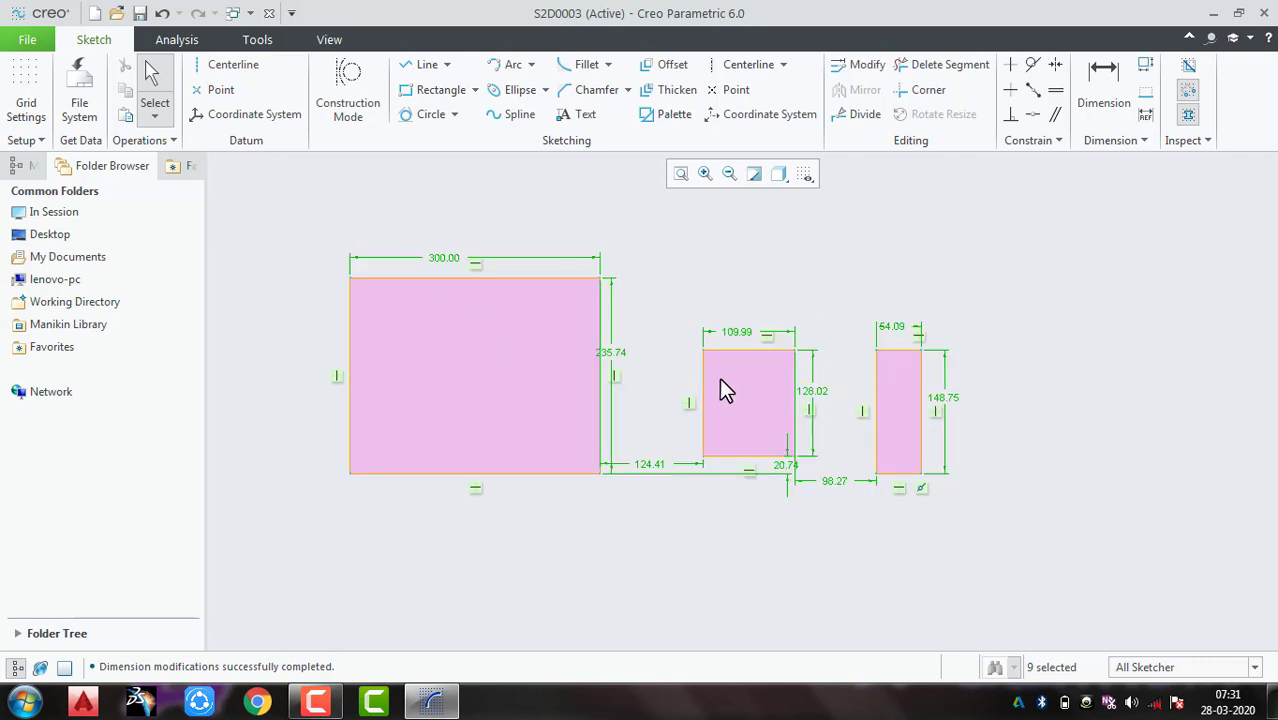
{"action": "middle_click_drag", "start_coordinate": [845, 342], "coordinate": [692, 314]}
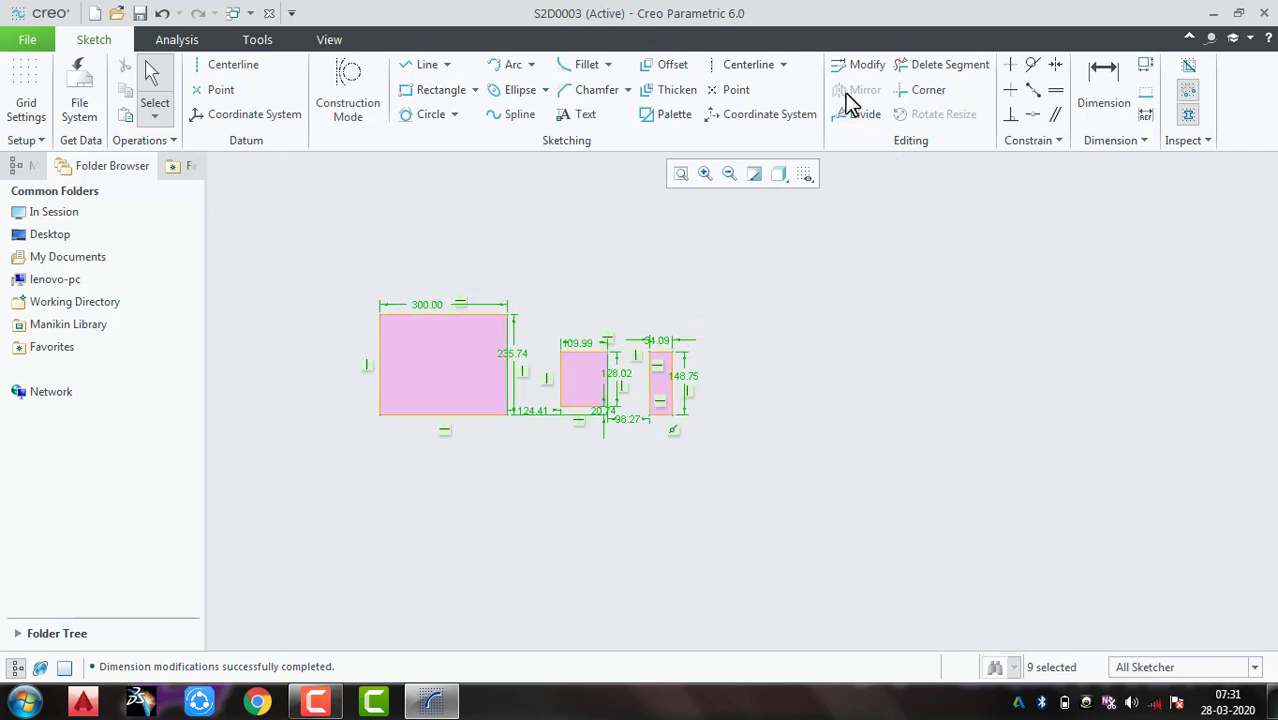
{"action": "mouse_move", "coordinate": [776, 258]}
{"action": "left_mouse_down"}
{"action": "mouse_move", "coordinate": [388, 513]}
{"action": "mouse_move", "coordinate": [341, 513]}
{"action": "left_mouse_up"}
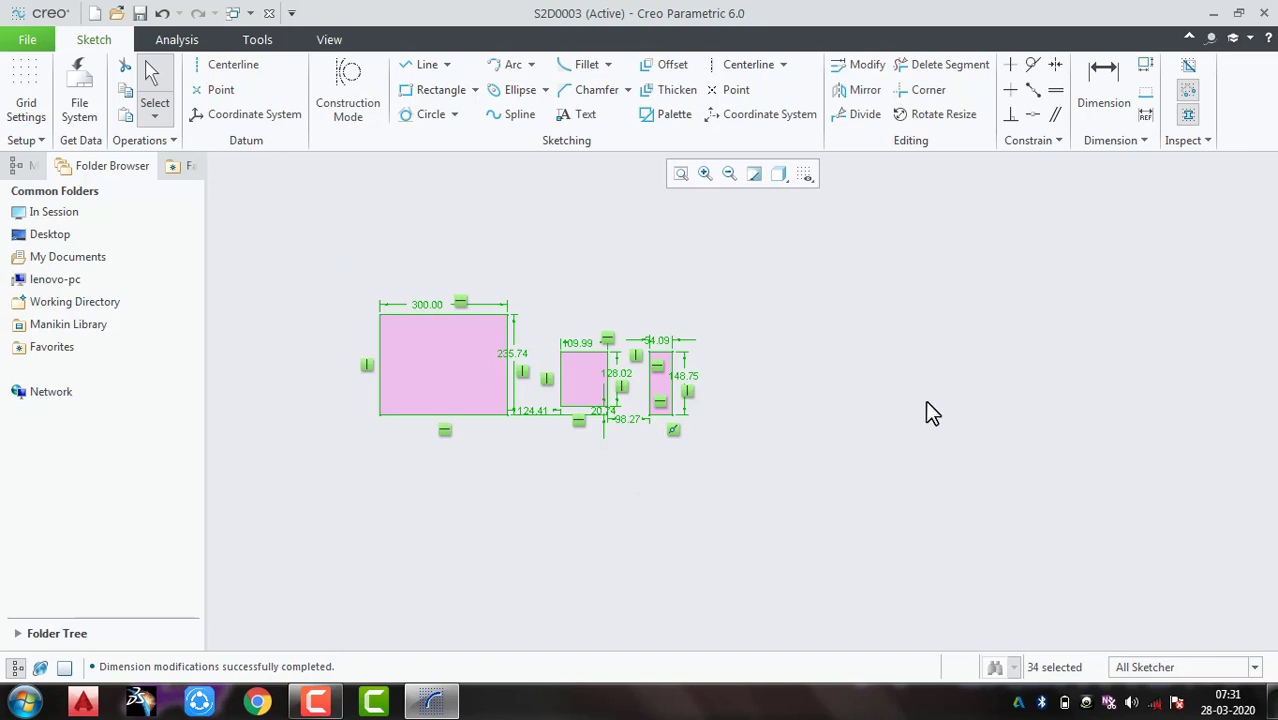
{"action": "left_click", "coordinate": [845, 360]}
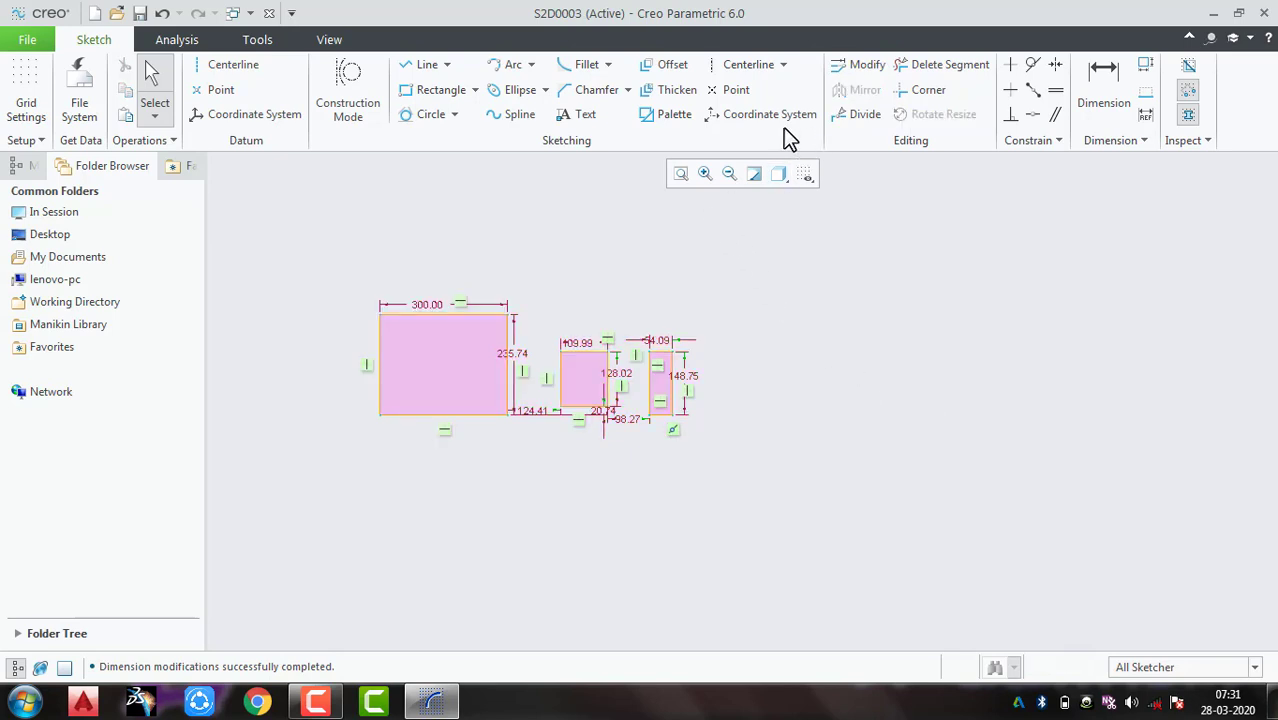
{"action": "left_click", "coordinate": [234, 66]}
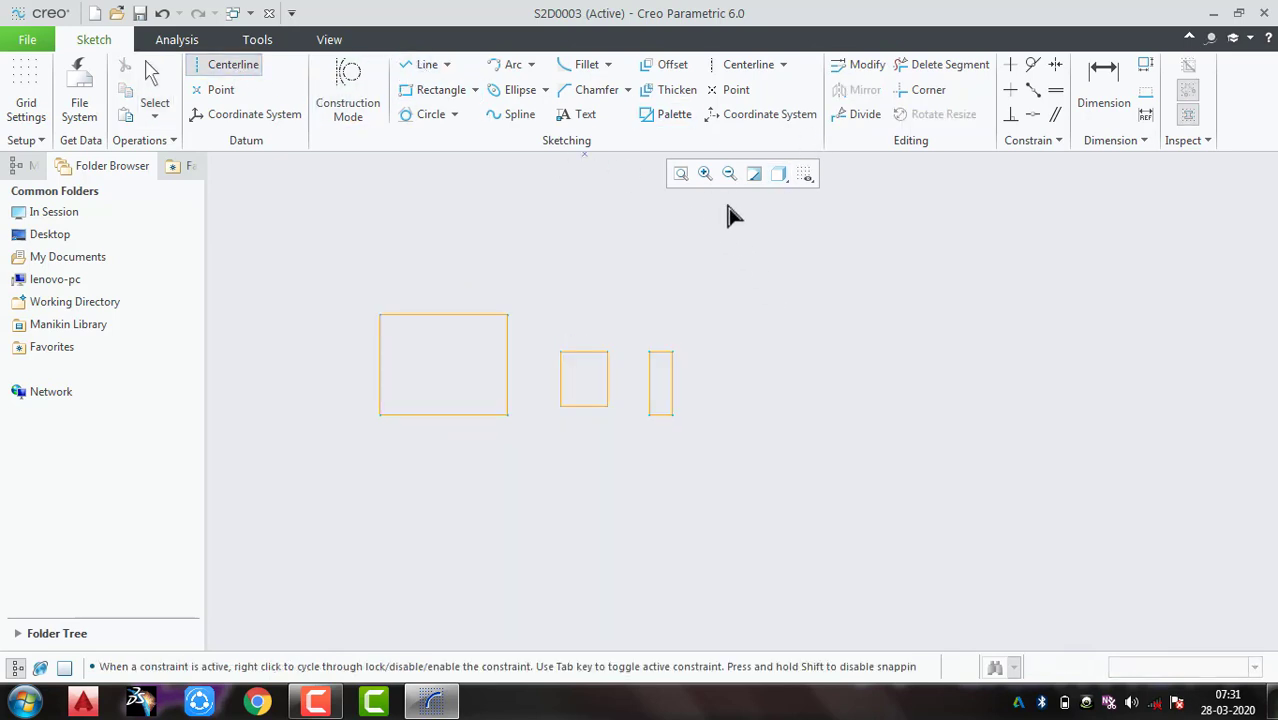
{"action": "left_click", "coordinate": [800, 240]}
{"action": "left_click", "coordinate": [796, 583]}
{"action": "middle_click", "coordinate": [890, 518]}
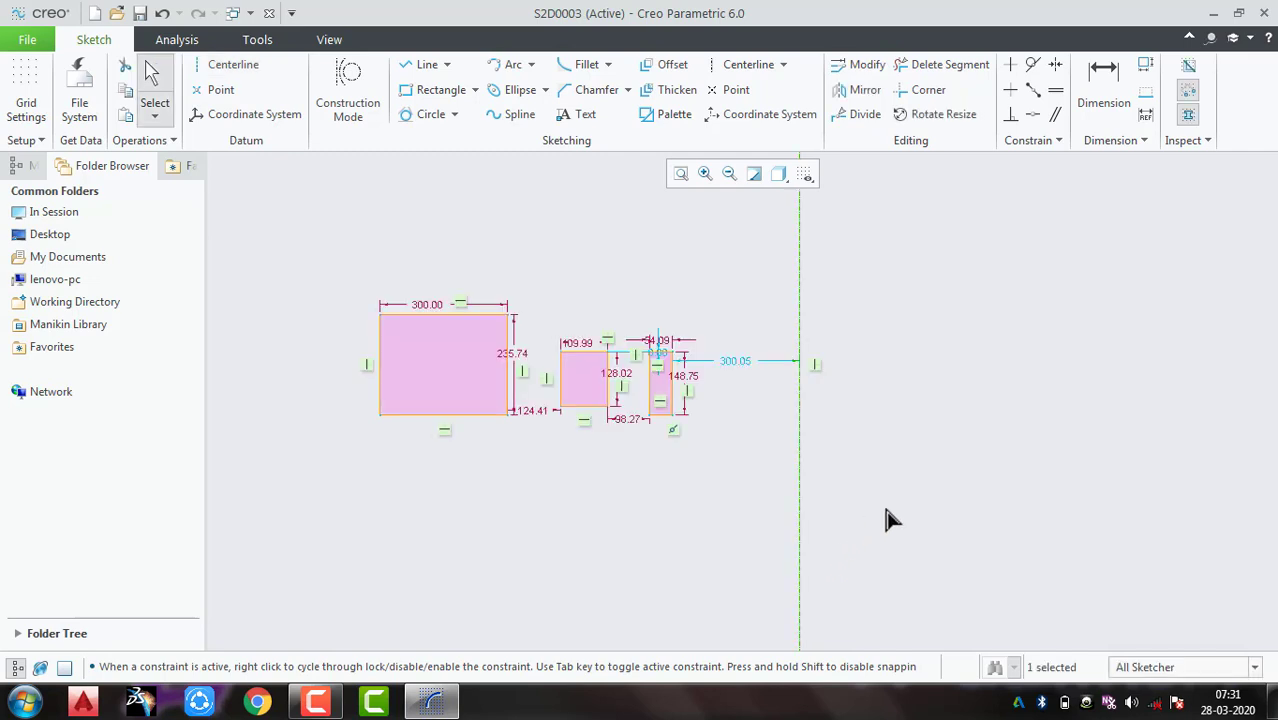
Step: Mirror all three rectangles about the vertical centerline
{"action": "mouse_move", "coordinate": [746, 289]}
{"action": "left_mouse_down"}
{"action": "mouse_move", "coordinate": [468, 531]}
{"action": "mouse_move", "coordinate": [330, 562]}
{"action": "left_mouse_up"}
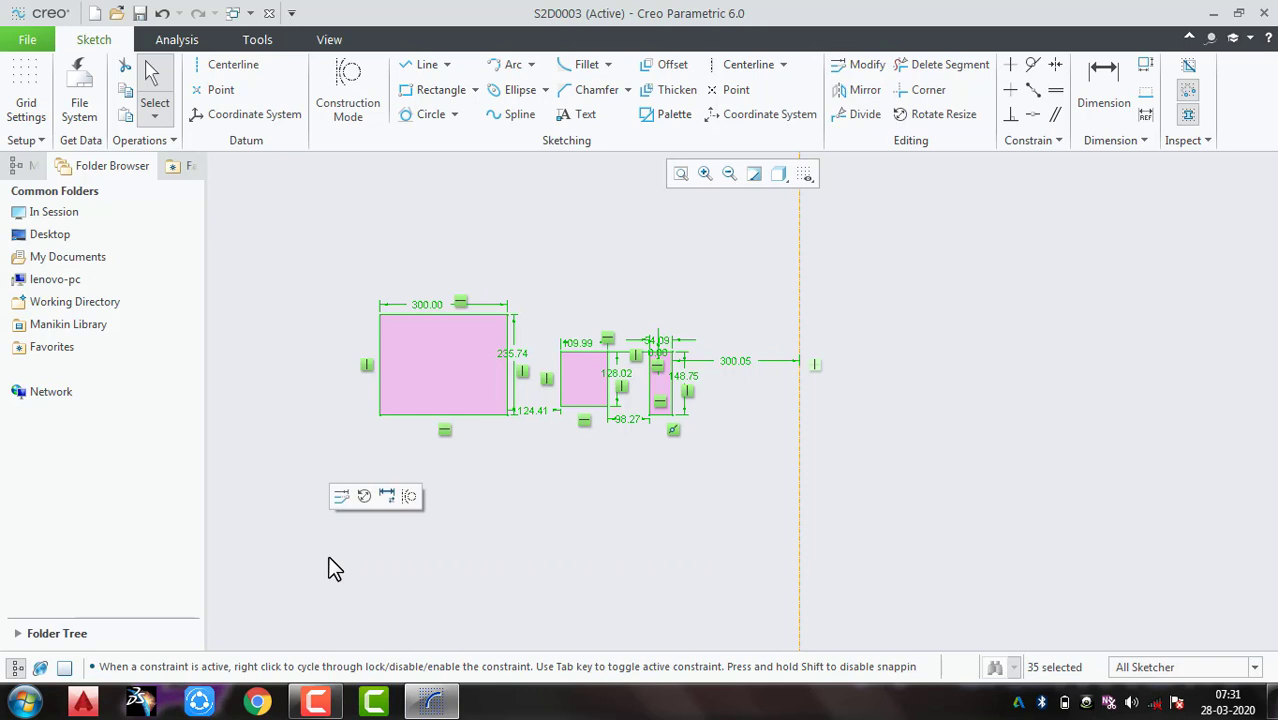
{"action": "left_click", "coordinate": [866, 92]}
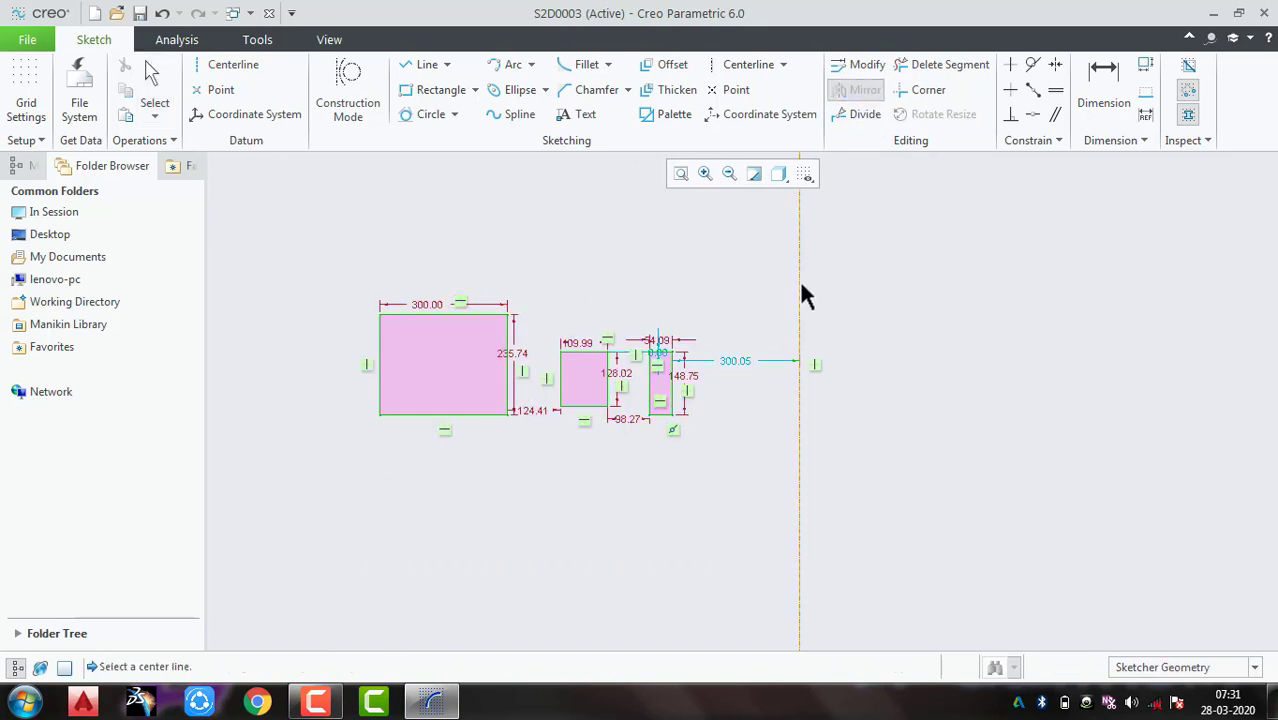
{"action": "left_click", "coordinate": [799, 292]}
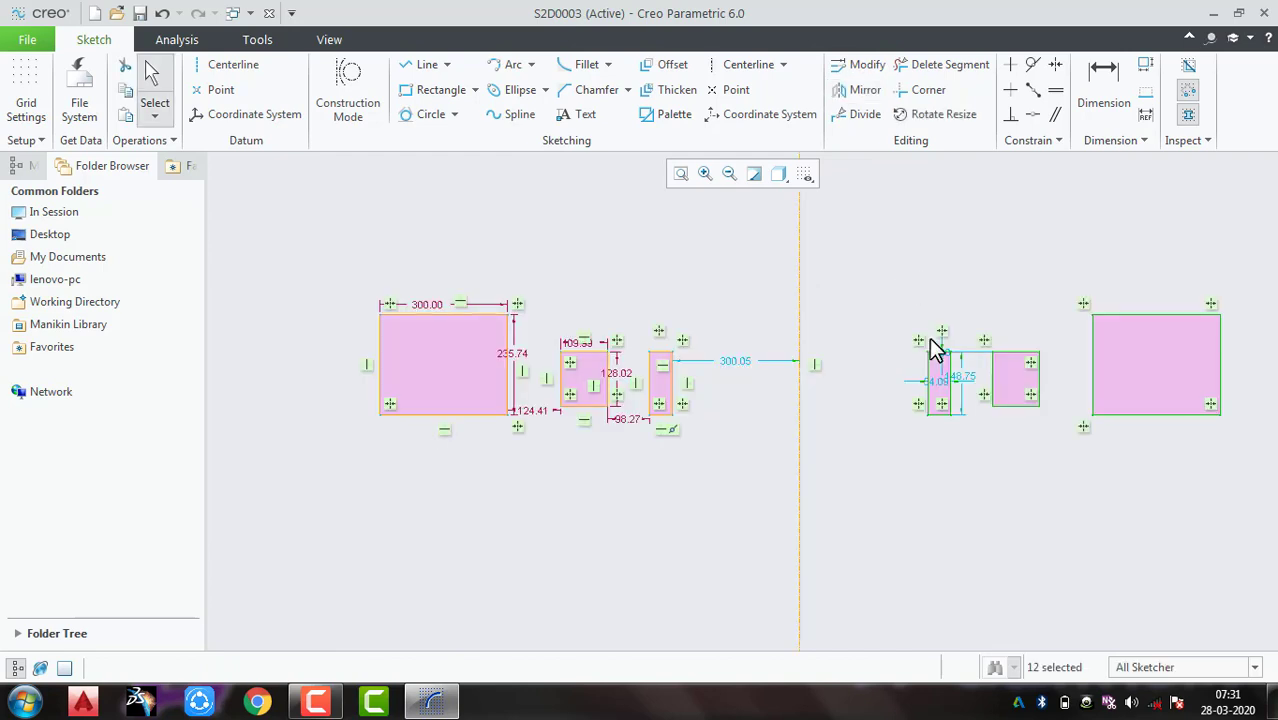
{"action": "left_click", "coordinate": [855, 522]}
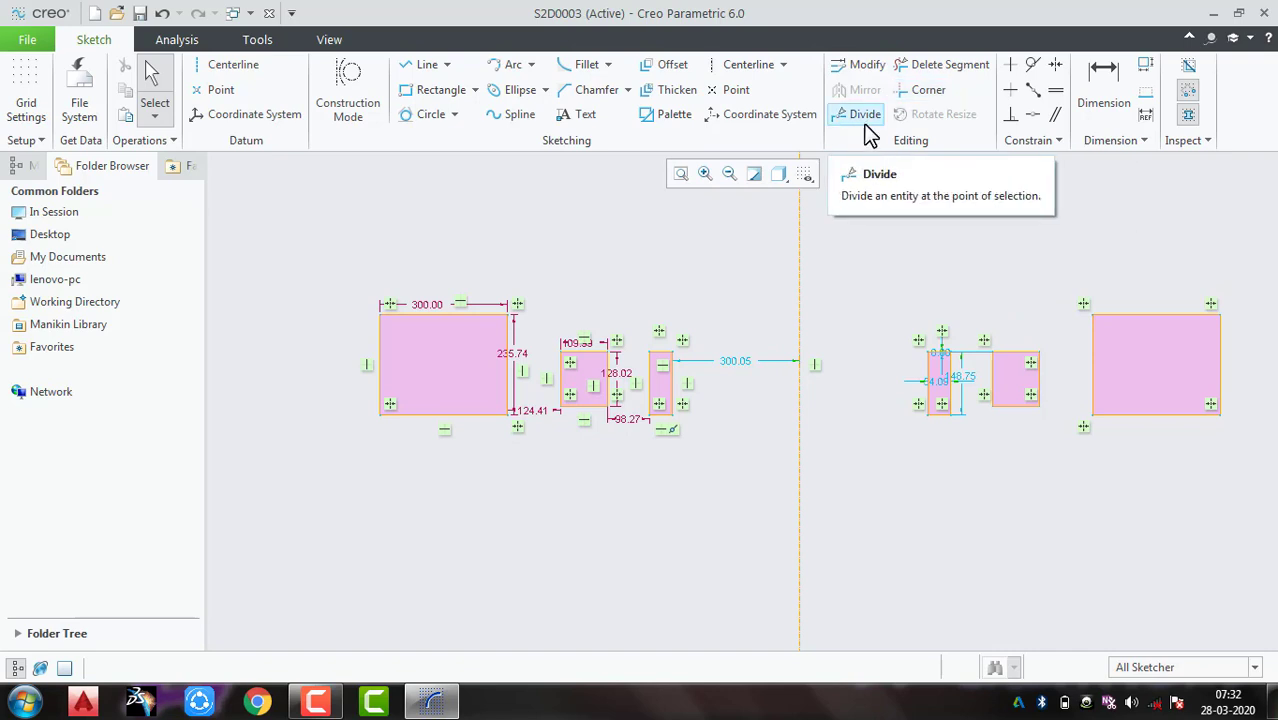
Step: Divide all four sides of the mirrored largest rectangle near their middles, splitting the bottom side exactly at its midpoint
{"action": "mouse_move", "coordinate": [1034, 511]}
{"action": "middle_mouse_down"}
{"action": "mouse_move", "coordinate": [568, 465]}
{"action": "mouse_move", "coordinate": [690, 331]}
{"action": "middle_mouse_up"}
{"action": "scroll", "coordinate": [690, 331], "scroll_direction": "down", "scroll_amount": 3}
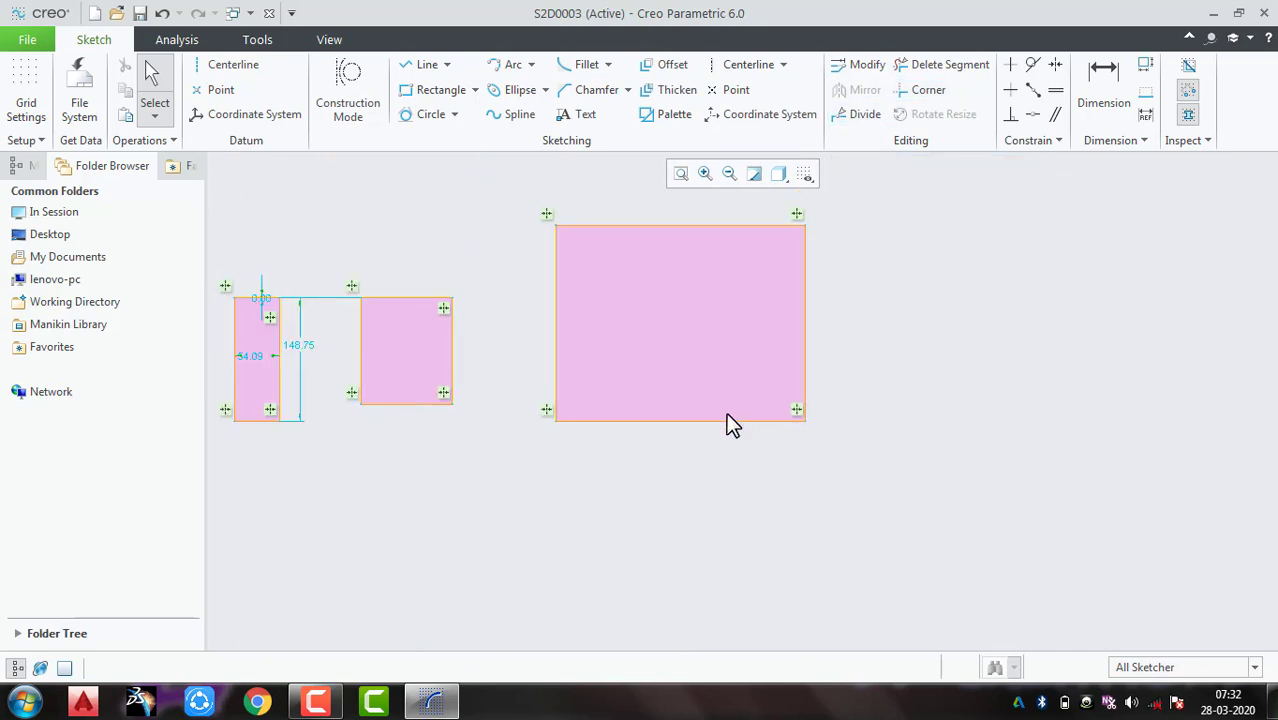
{"action": "left_click", "coordinate": [800, 413]}
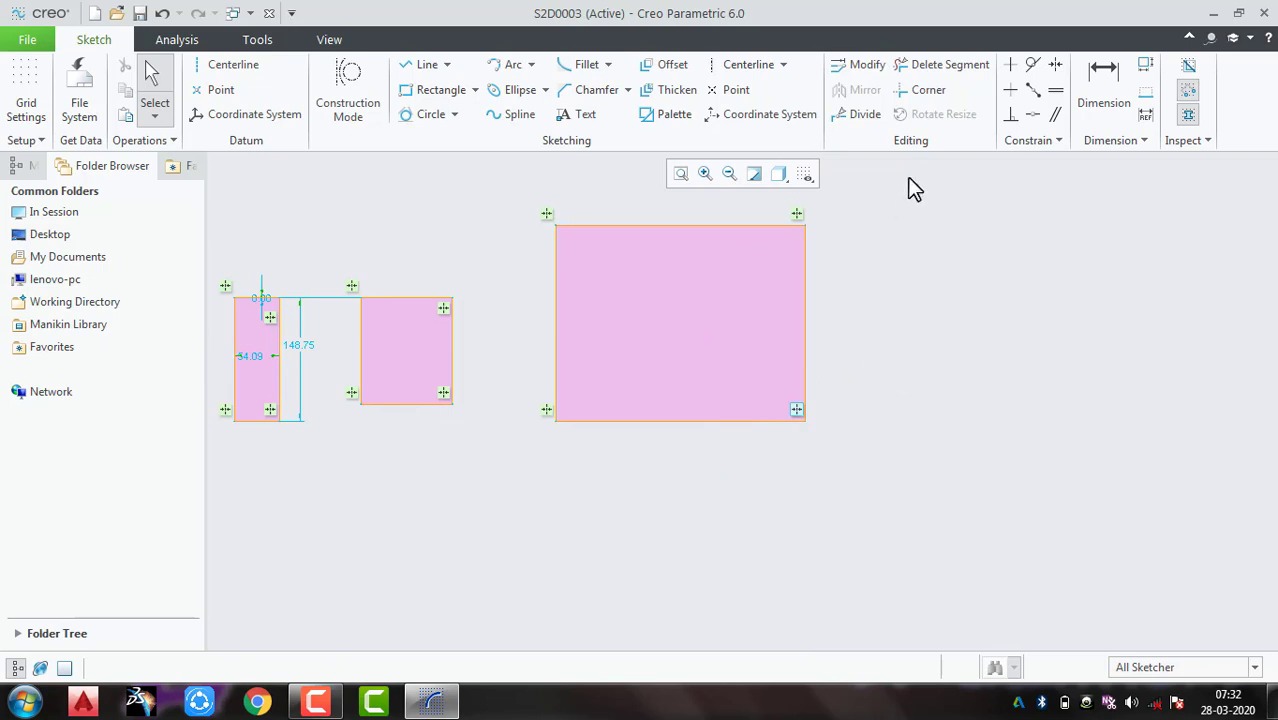
{"action": "left_click", "coordinate": [848, 114]}
{"action": "left_click", "coordinate": [680, 428]}
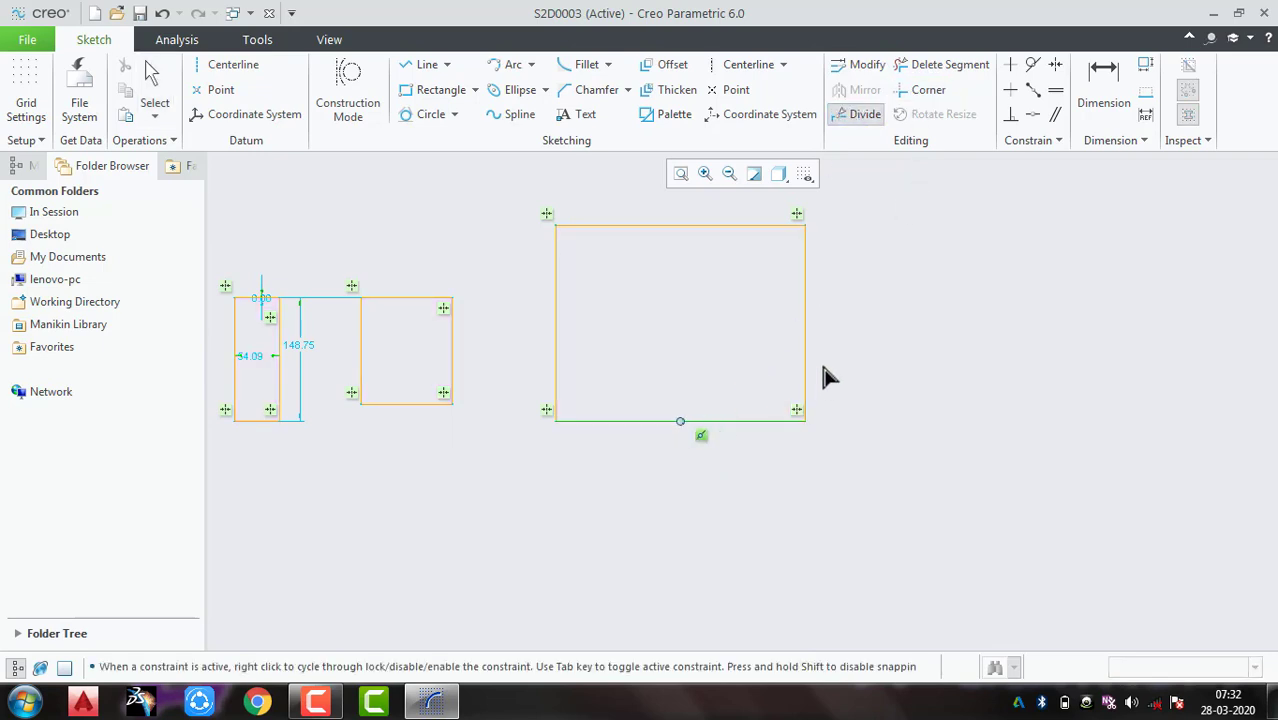
{"action": "left_click", "coordinate": [806, 322]}
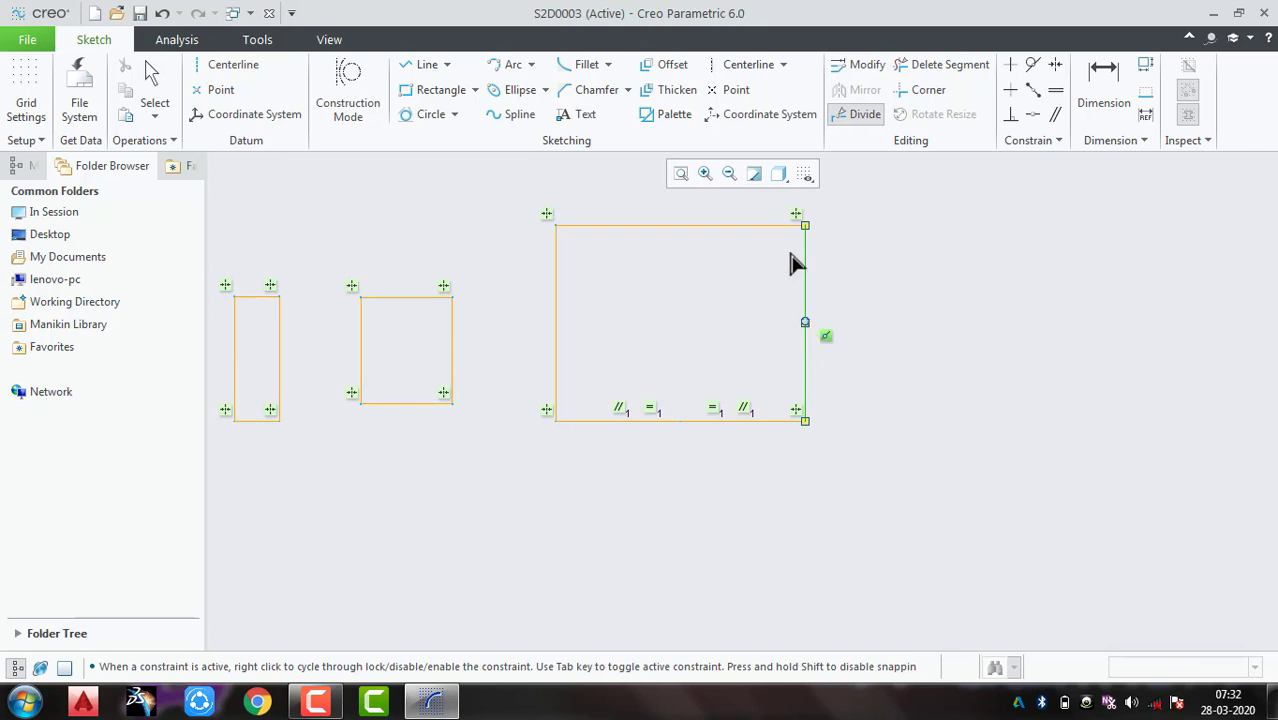
{"action": "left_click", "coordinate": [684, 230]}
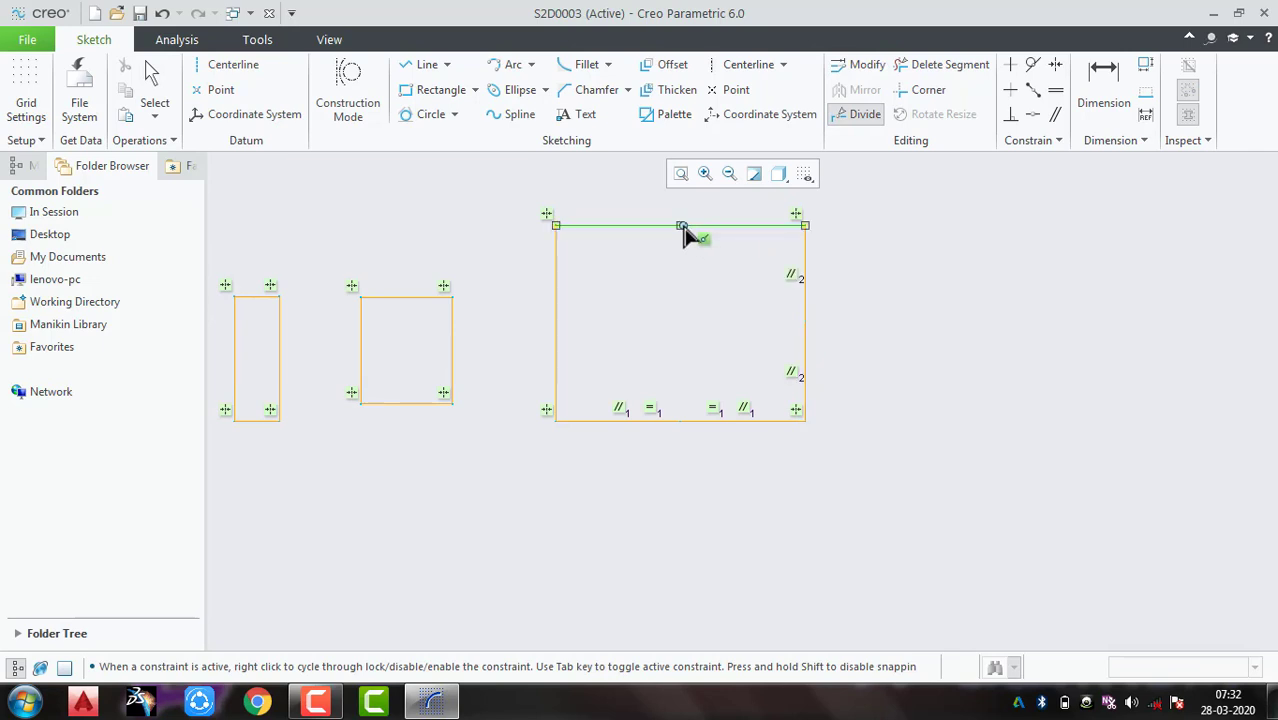
{"action": "left_click", "coordinate": [556, 313]}
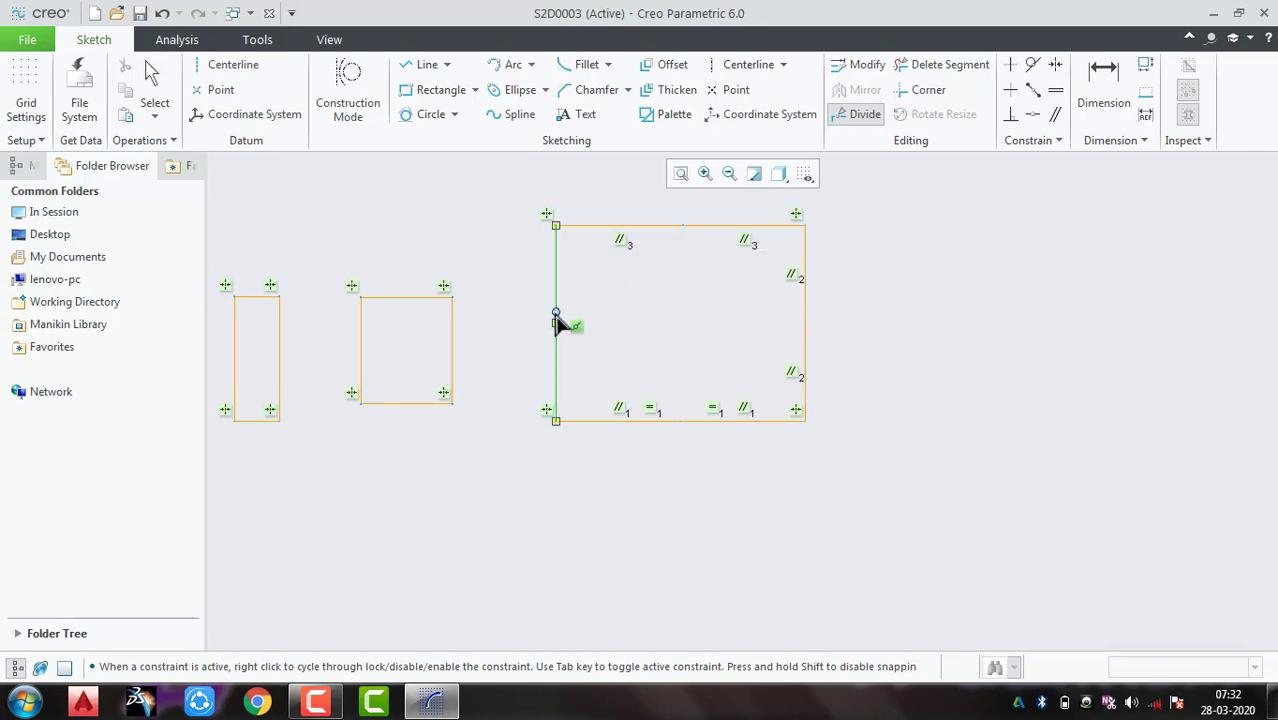
{"action": "middle_click", "coordinate": [877, 364]}
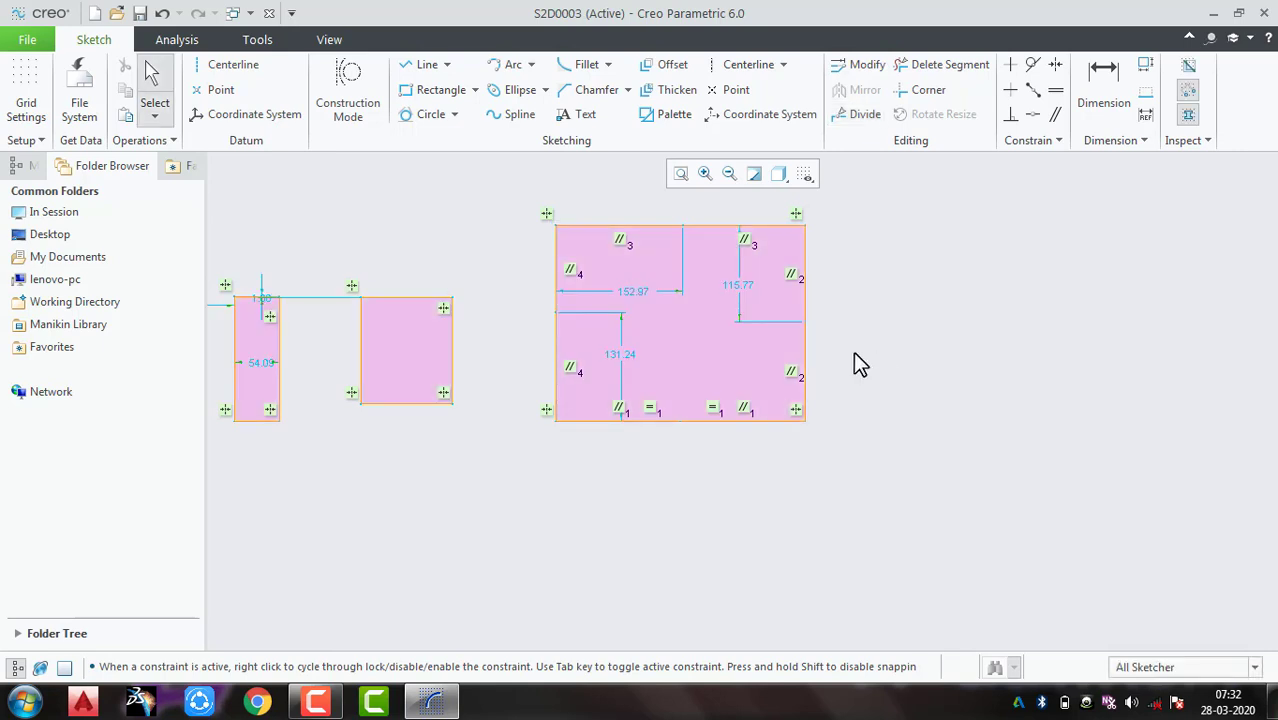
Step: Select one segment of the divided left side of the largest mirrored rectangle to check the split, and clear the selection
{"action": "left_click", "coordinate": [556, 280]}
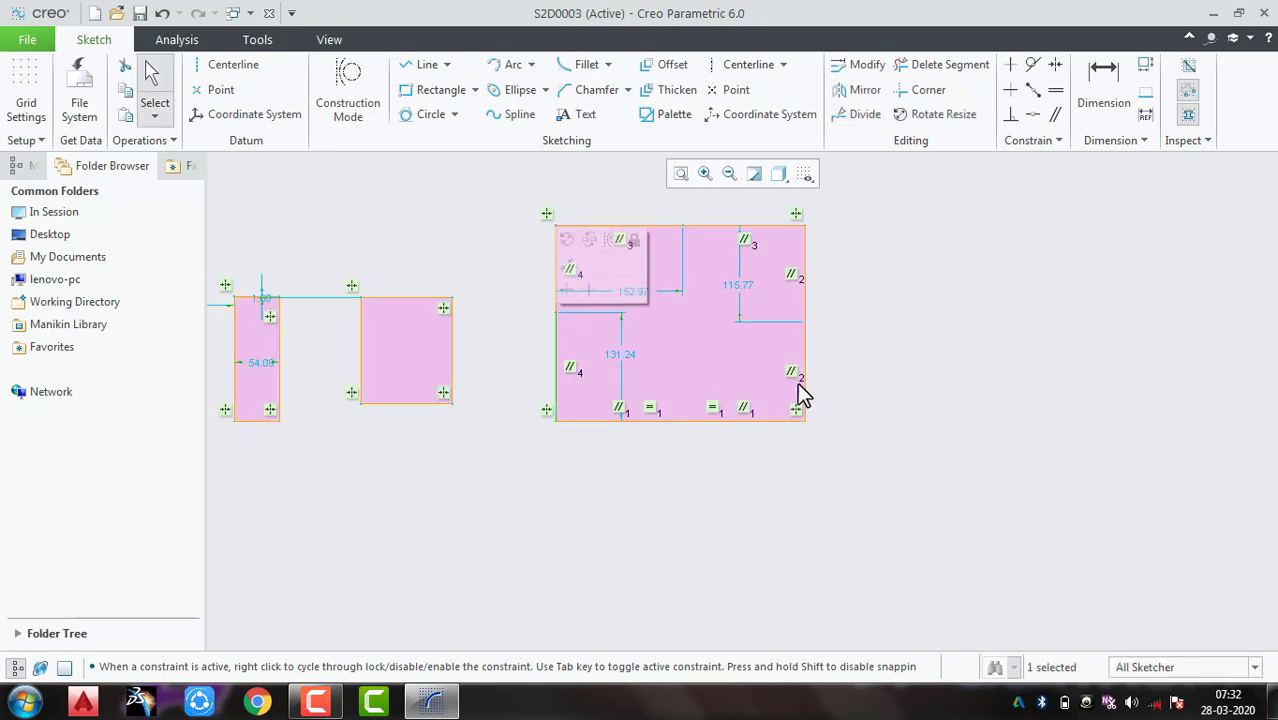
{"action": "left_click", "coordinate": [1122, 285]}
{"action": "scroll", "coordinate": [872, 360], "scroll_direction": "down", "scroll_amount": 2}
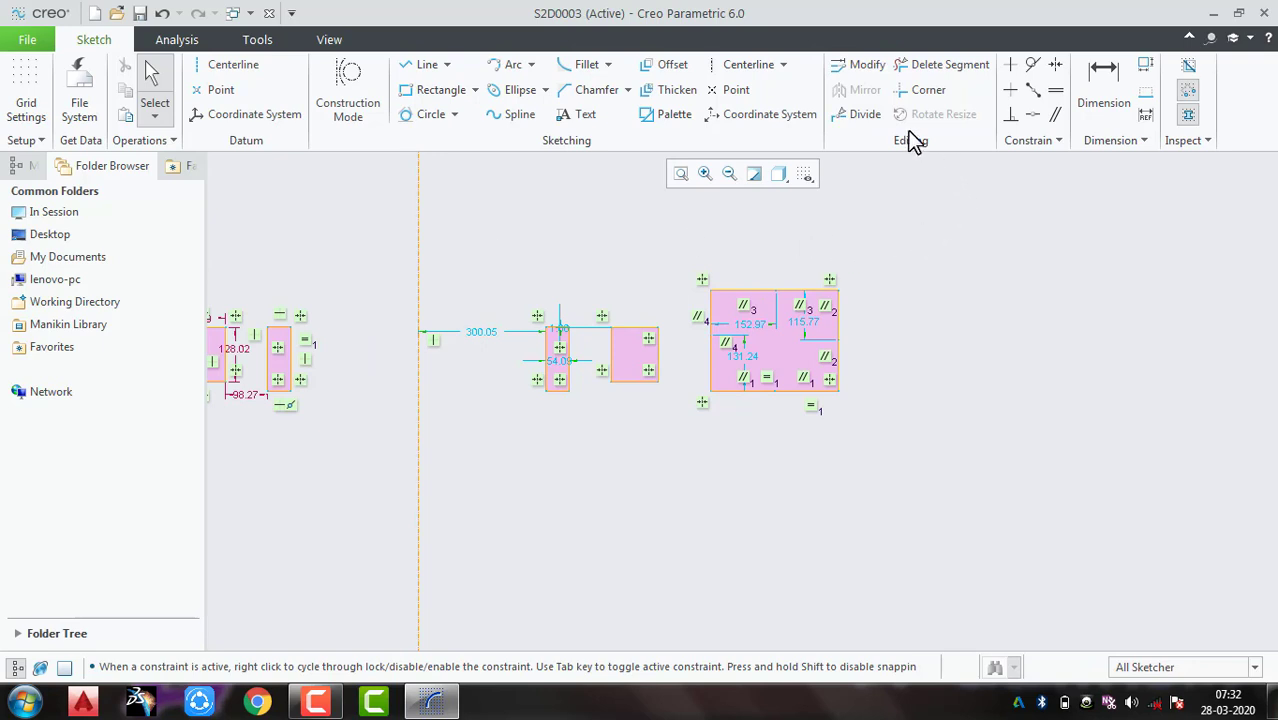
Step: Trim away the mirrored large and middle rectangles with Delete Segment, plus all but the top edge of the mirrored narrow rectangle
{"action": "left_click", "coordinate": [862, 114]}
{"action": "left_click", "coordinate": [925, 67]}
{"action": "mouse_move", "coordinate": [832, 352]}
{"action": "left_mouse_down"}
{"action": "mouse_move", "coordinate": [770, 289]}
{"action": "mouse_move", "coordinate": [696, 334]}
{"action": "mouse_move", "coordinate": [739, 349]}
{"action": "mouse_move", "coordinate": [826, 272]}
{"action": "mouse_move", "coordinate": [844, 331]}
{"action": "mouse_move", "coordinate": [827, 374]}
{"action": "mouse_move", "coordinate": [771, 395]}
{"action": "left_mouse_up"}
{"action": "mouse_move", "coordinate": [714, 377]}
{"action": "left_mouse_down"}
{"action": "mouse_move", "coordinate": [708, 354]}
{"action": "mouse_move", "coordinate": [551, 388]}
{"action": "left_mouse_up"}
{"action": "mouse_move", "coordinate": [658, 385]}
{"action": "left_mouse_down"}
{"action": "mouse_move", "coordinate": [613, 357]}
{"action": "mouse_move", "coordinate": [558, 350]}
{"action": "mouse_move", "coordinate": [533, 371]}
{"action": "mouse_move", "coordinate": [650, 322]}
{"action": "left_mouse_up"}
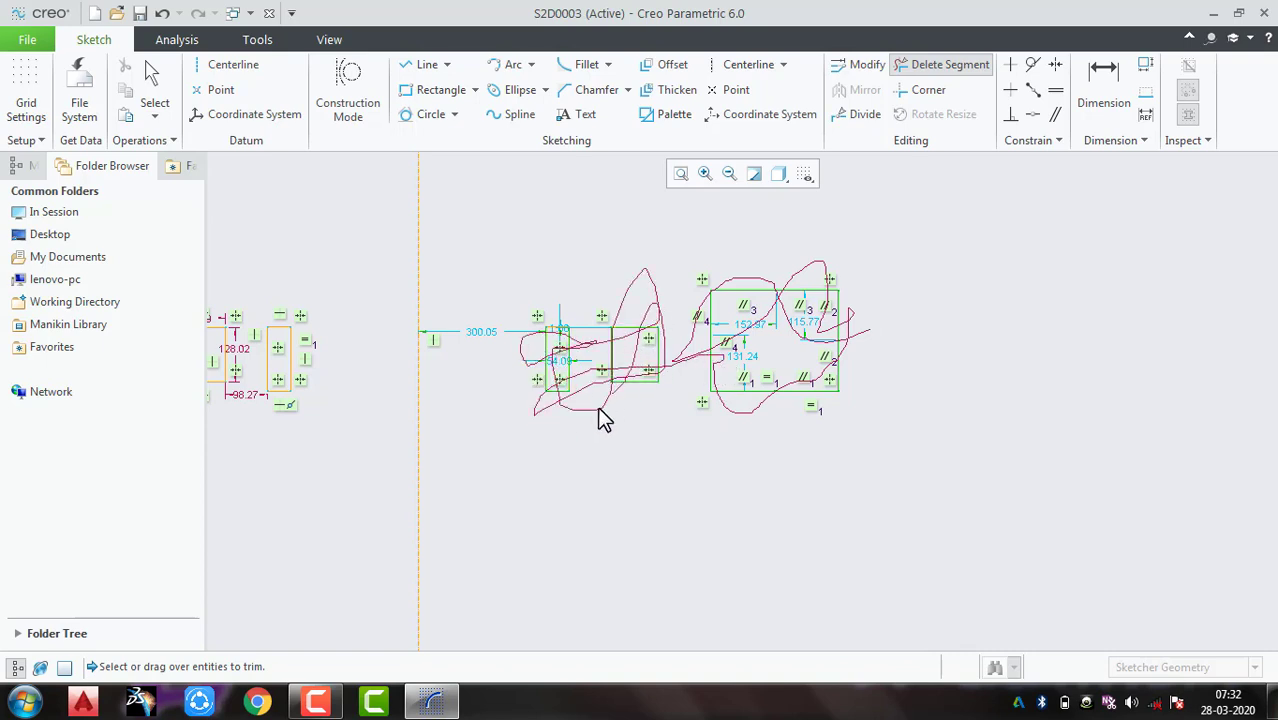
{"action": "left_click_drag", "start_coordinate": [600, 418], "coordinate": [606, 422]}
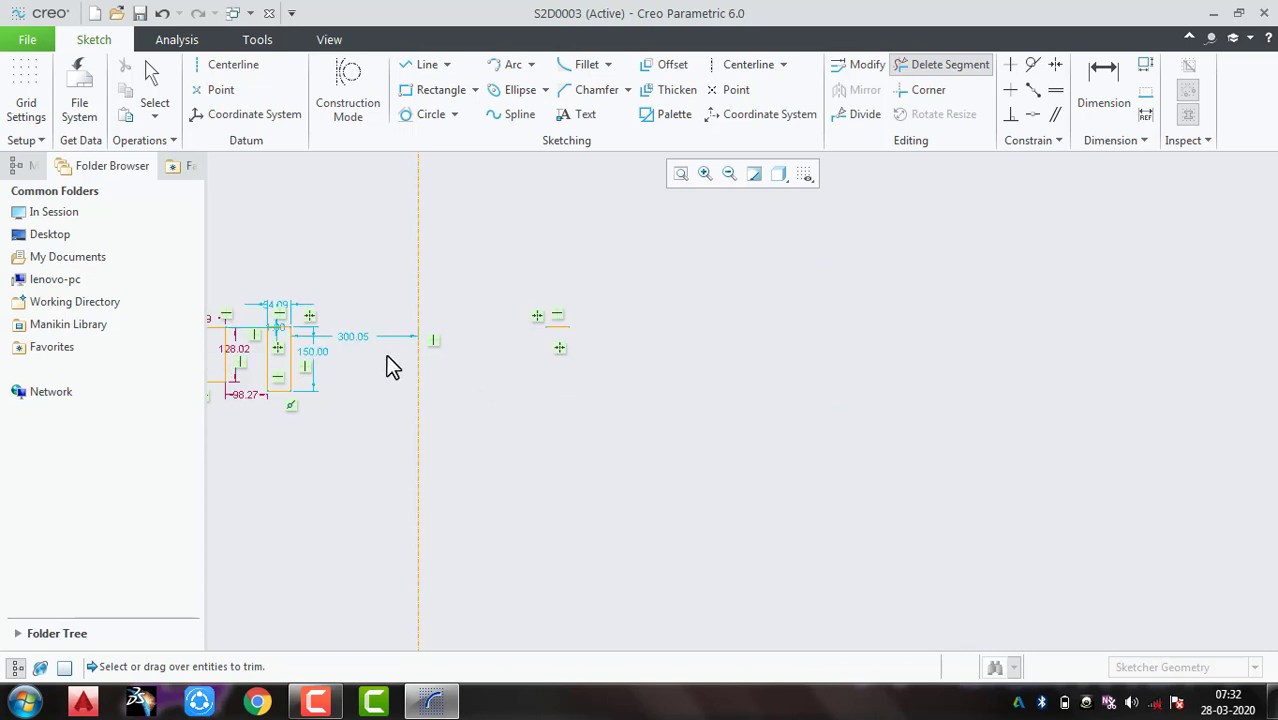
Step: Trim away the lower edge of the 300 mm wide rectangle and the vertical edges of the two smaller rectangles with Delete Segment
{"action": "middle_click_drag", "start_coordinate": [300, 403], "coordinate": [566, 372]}
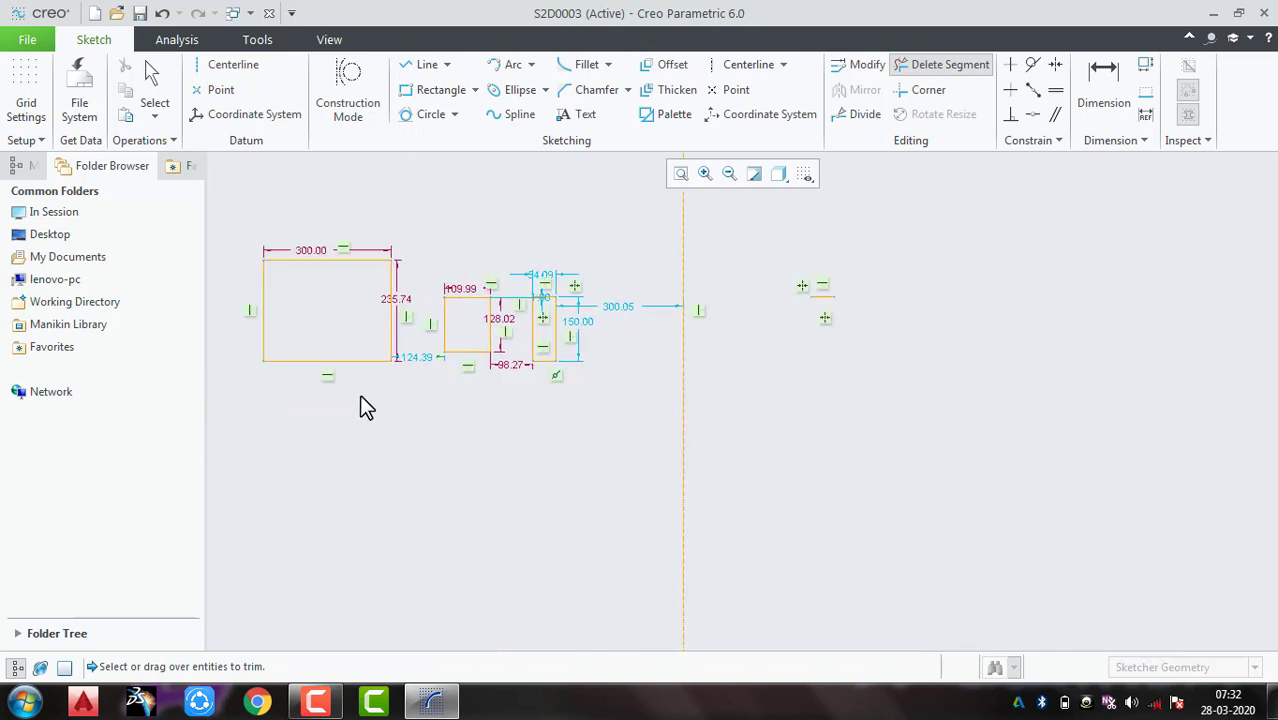
{"action": "scroll", "coordinate": [353, 380], "scroll_direction": "down", "scroll_amount": 3}
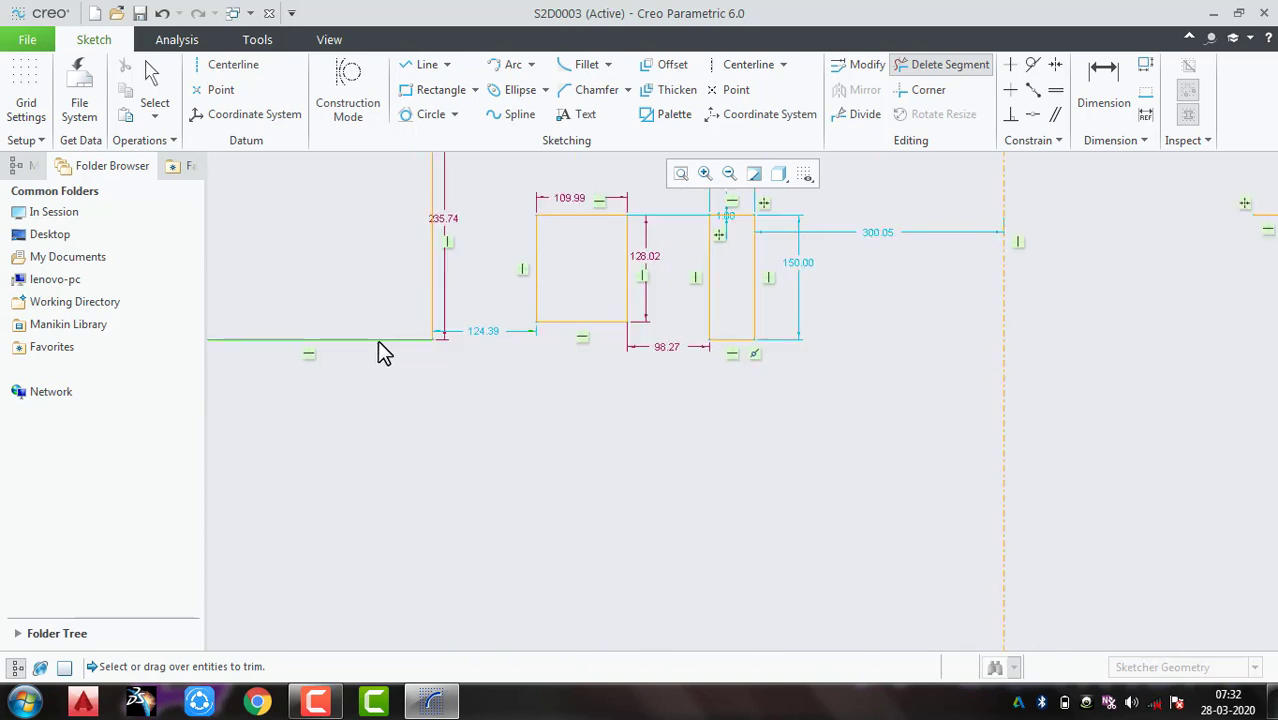
{"action": "left_click", "coordinate": [378, 341]}
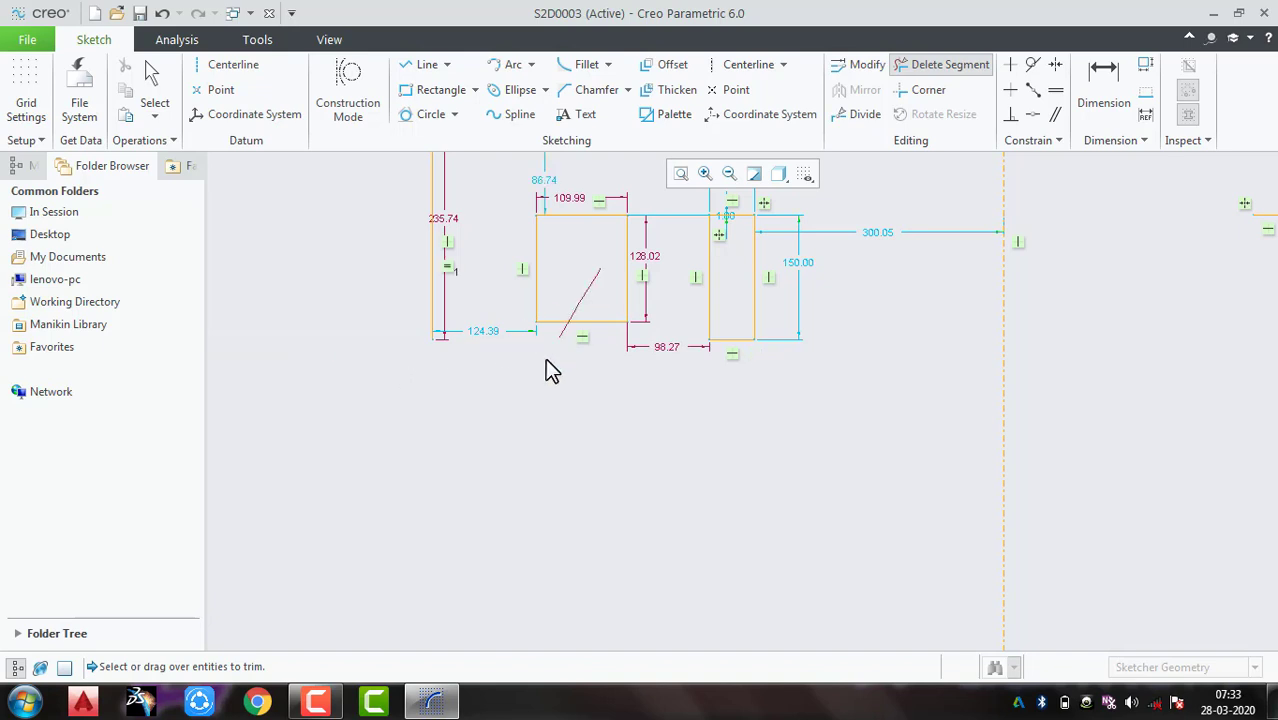
{"action": "left_click_drag", "start_coordinate": [529, 303], "coordinate": [675, 228]}
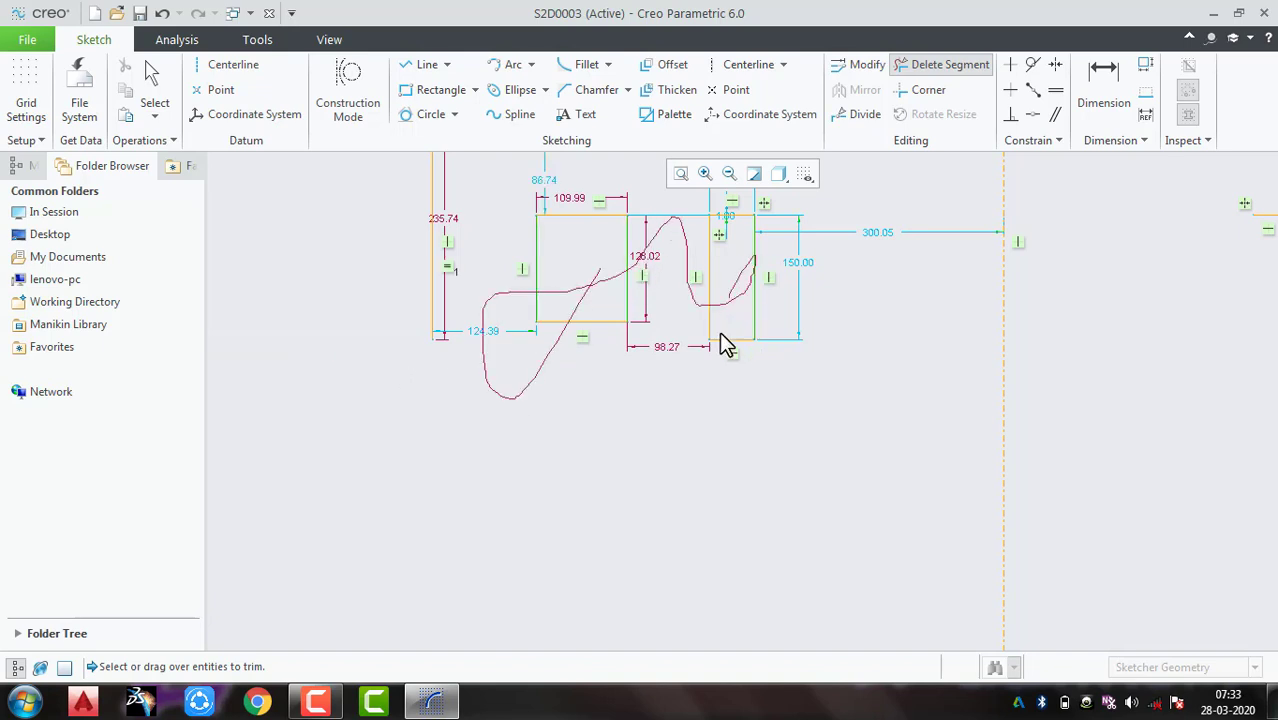
{"action": "mouse_move", "coordinate": [681, 301]}
{"action": "left_mouse_down"}
{"action": "mouse_move", "coordinate": [759, 265]}
{"action": "mouse_move", "coordinate": [779, 334]}
{"action": "left_mouse_up"}
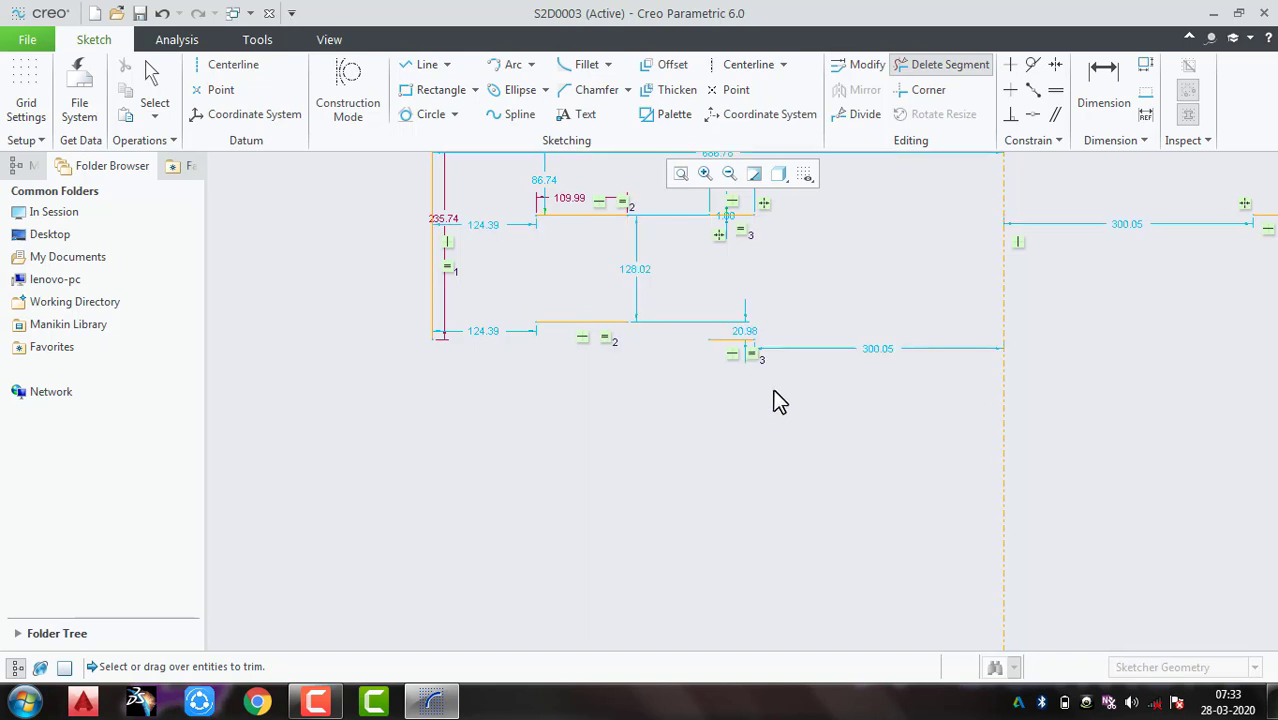
{"action": "scroll", "coordinate": [680, 418], "scroll_direction": "down", "scroll_amount": 3}
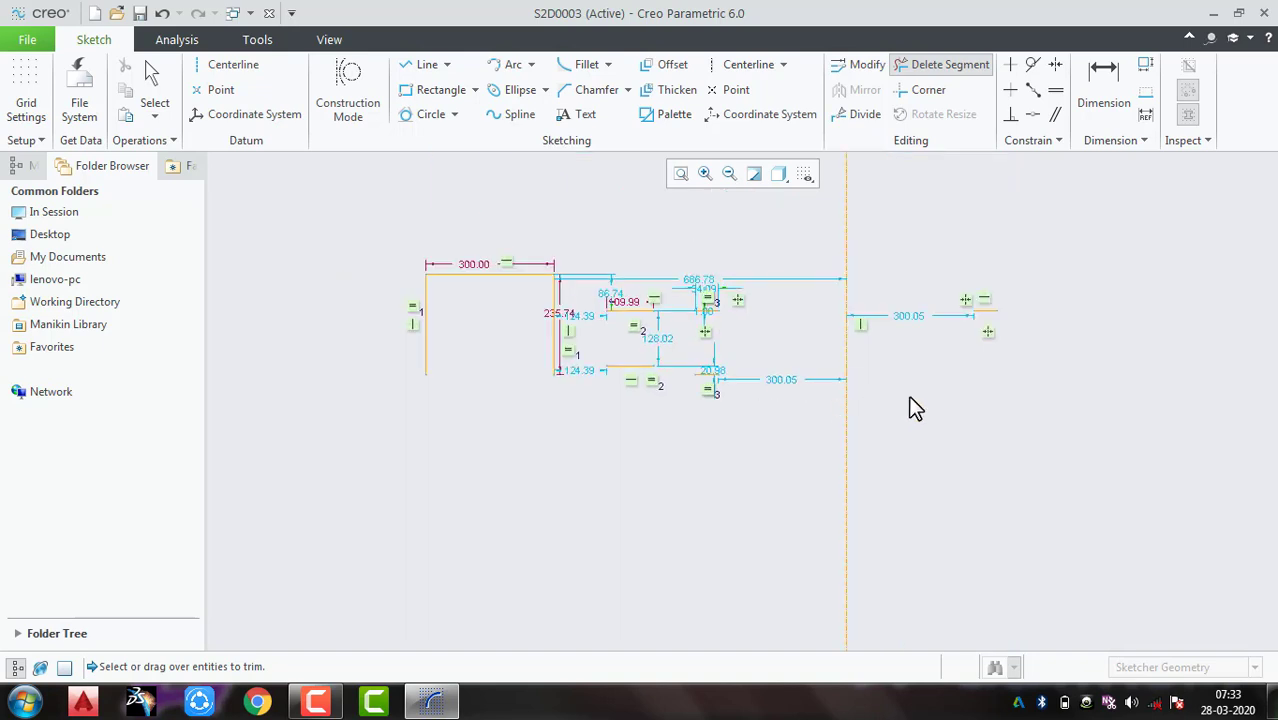
{"action": "key", "text": "Escape"}
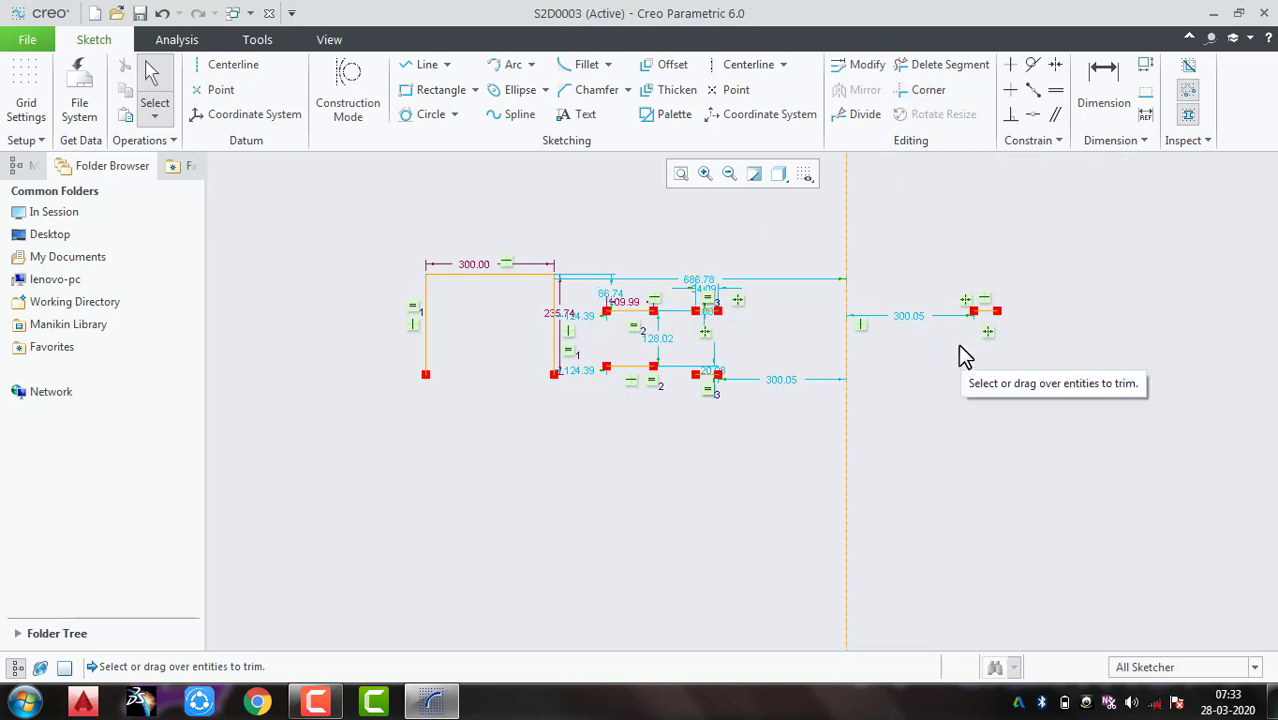
Step: Sketch two crossing lines, perpendicular and equal in length, in the empty area right of the vertical centerline
{"action": "mouse_move", "coordinate": [978, 371]}
{"action": "middle_mouse_down", "text": "shift"}
{"action": "mouse_move", "coordinate": [722, 382]}
{"action": "mouse_move", "coordinate": [520, 206]}
{"action": "middle_mouse_up", "text": "shift"}
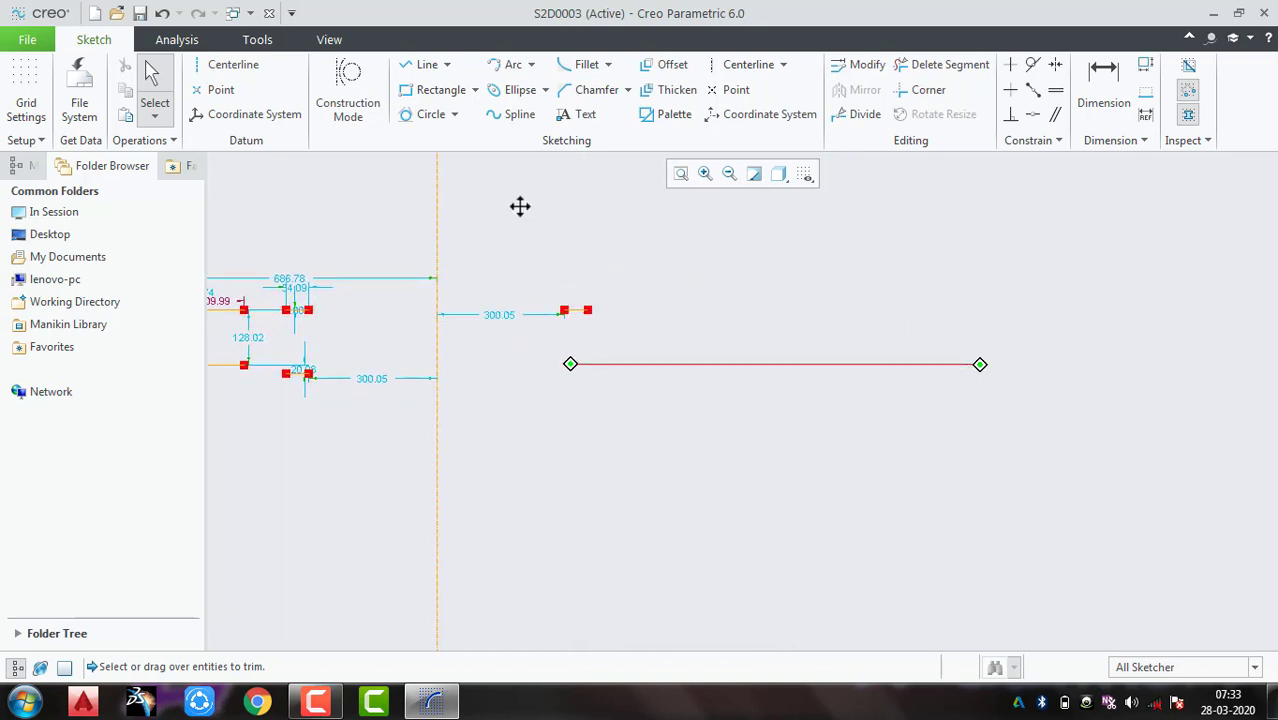
{"action": "left_click", "coordinate": [440, 66]}
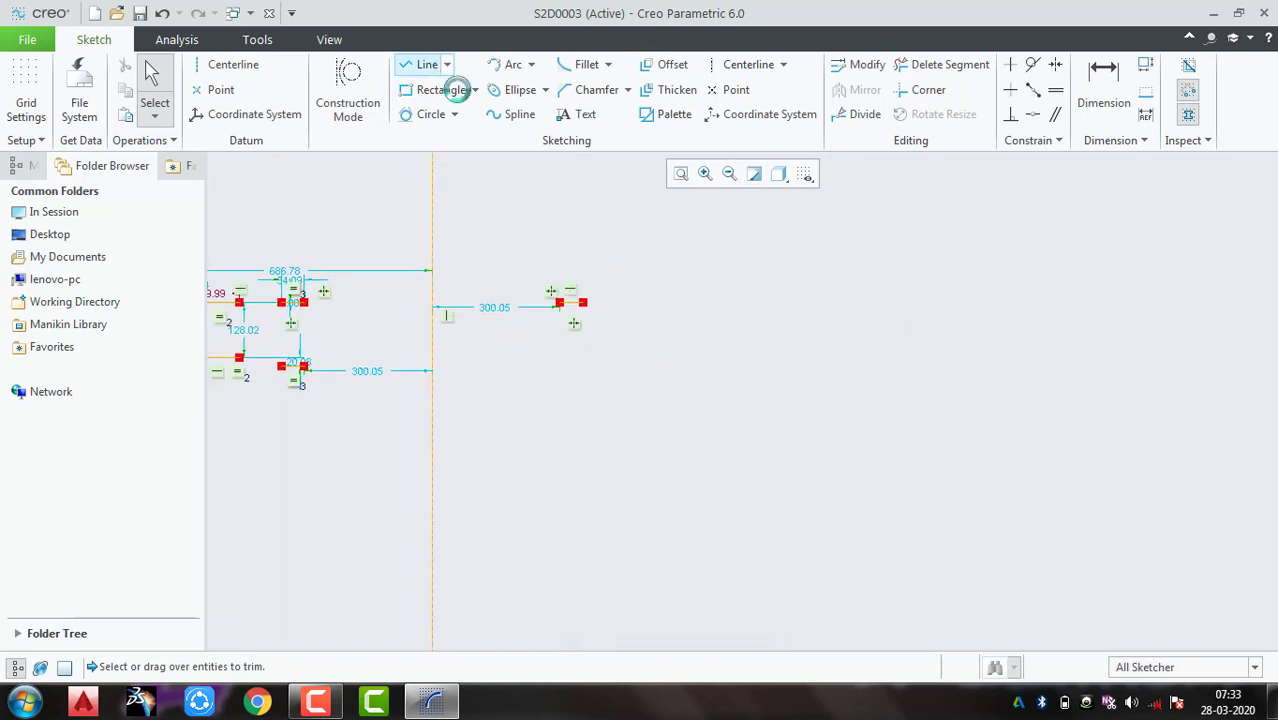
{"action": "left_click", "coordinate": [944, 278]}
{"action": "middle_click", "coordinate": [966, 322]}
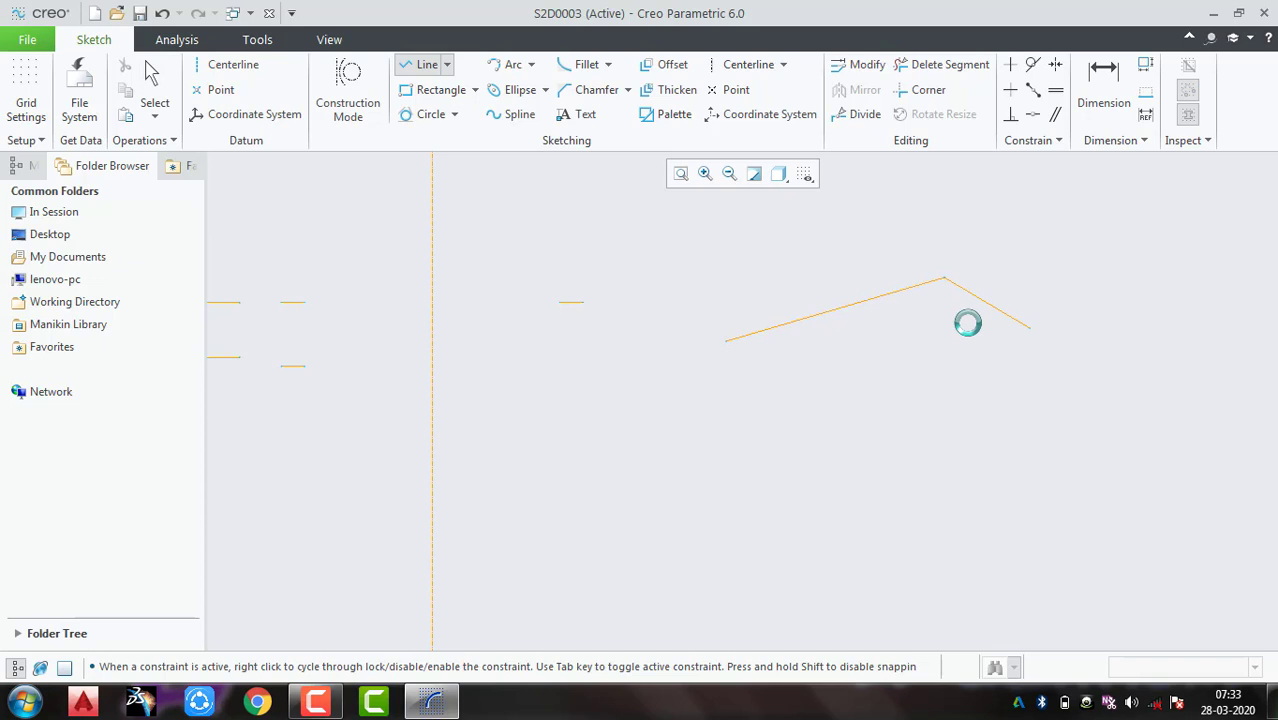
{"action": "left_click", "coordinate": [900, 251]}
{"action": "left_click", "coordinate": [962, 468]}
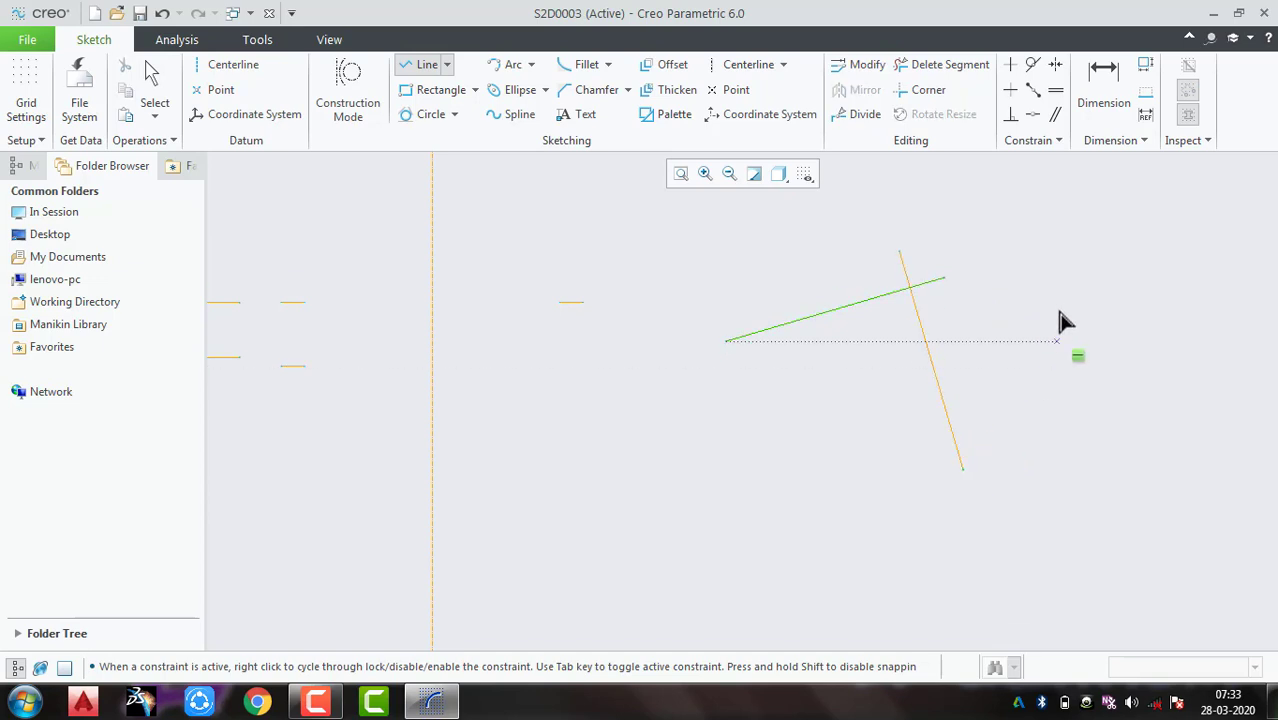
{"action": "middle_click", "coordinate": [927, 271]}
{"action": "middle_click", "coordinate": [925, 282]}
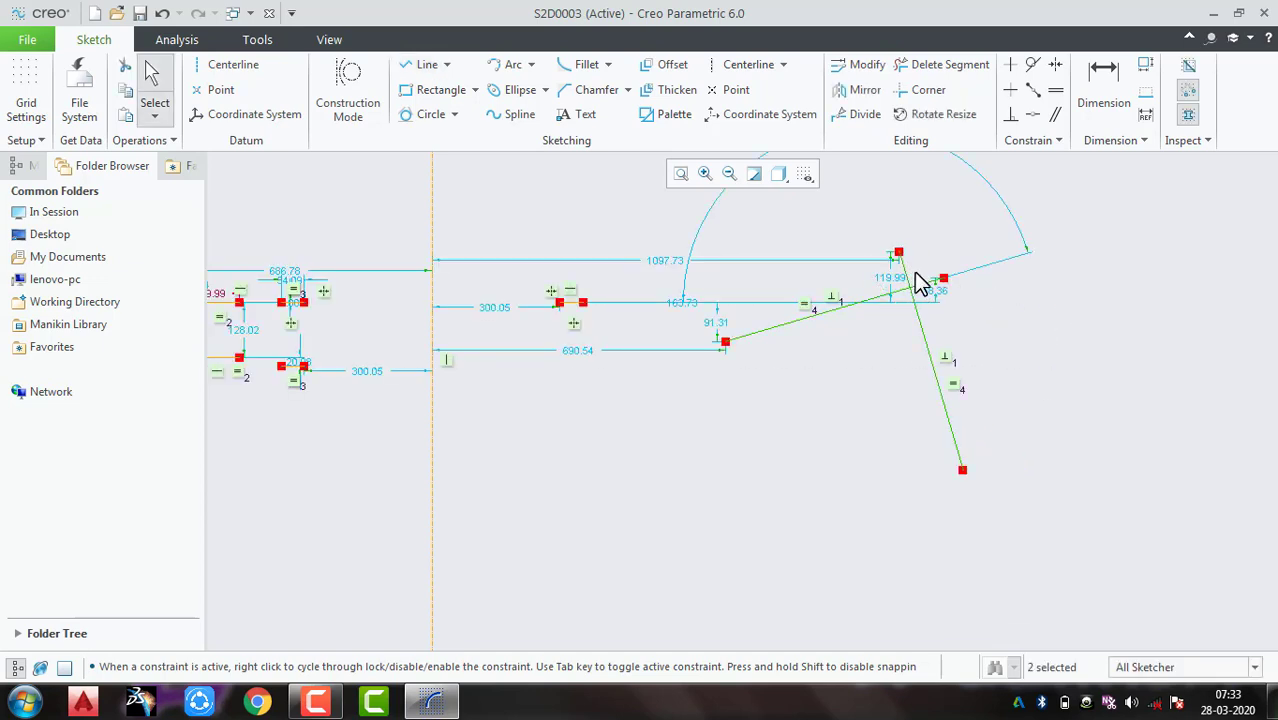
Step: Trim the two crossing lines to a corner at their intersection, keeping the long portions on the lower side
{"action": "left_click", "coordinate": [1055, 258]}
{"action": "scroll", "coordinate": [1052, 255], "scroll_direction": "up", "scroll_amount": 3}
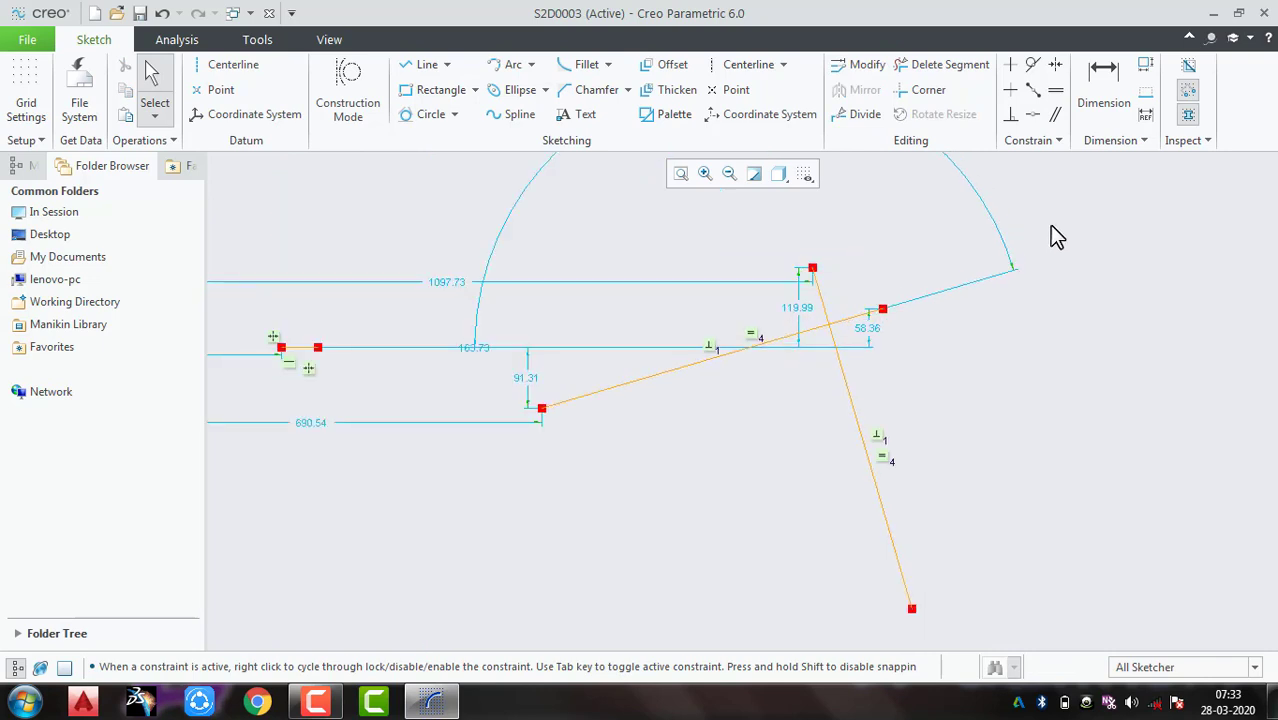
{"action": "left_click", "coordinate": [928, 93]}
{"action": "left_click", "coordinate": [803, 331]}
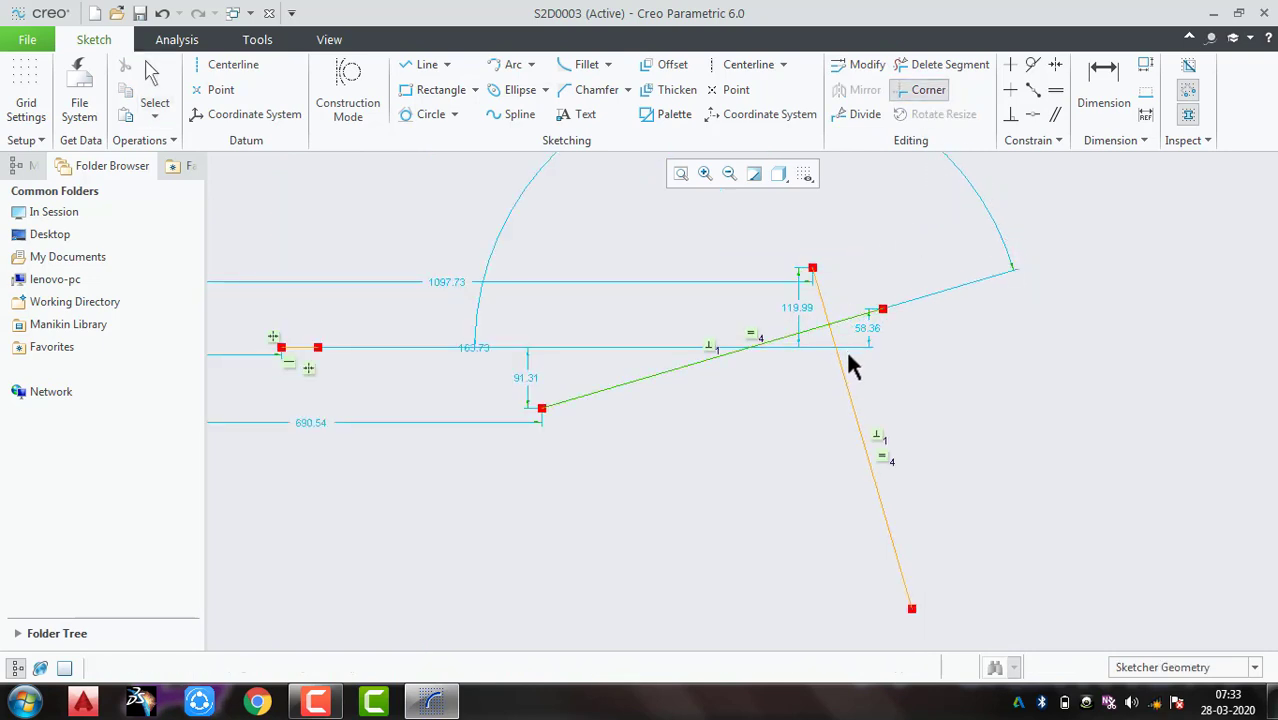
{"action": "left_click", "coordinate": [836, 357]}
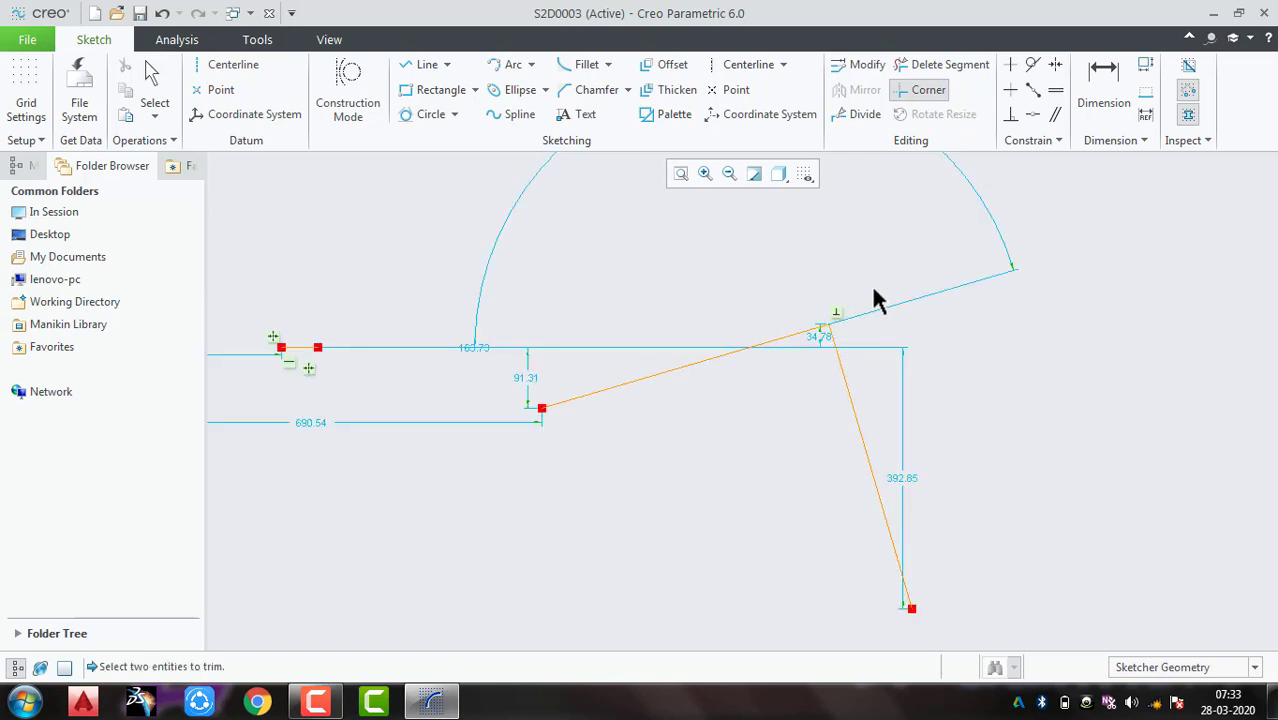
{"action": "middle_click", "coordinate": [942, 305]}
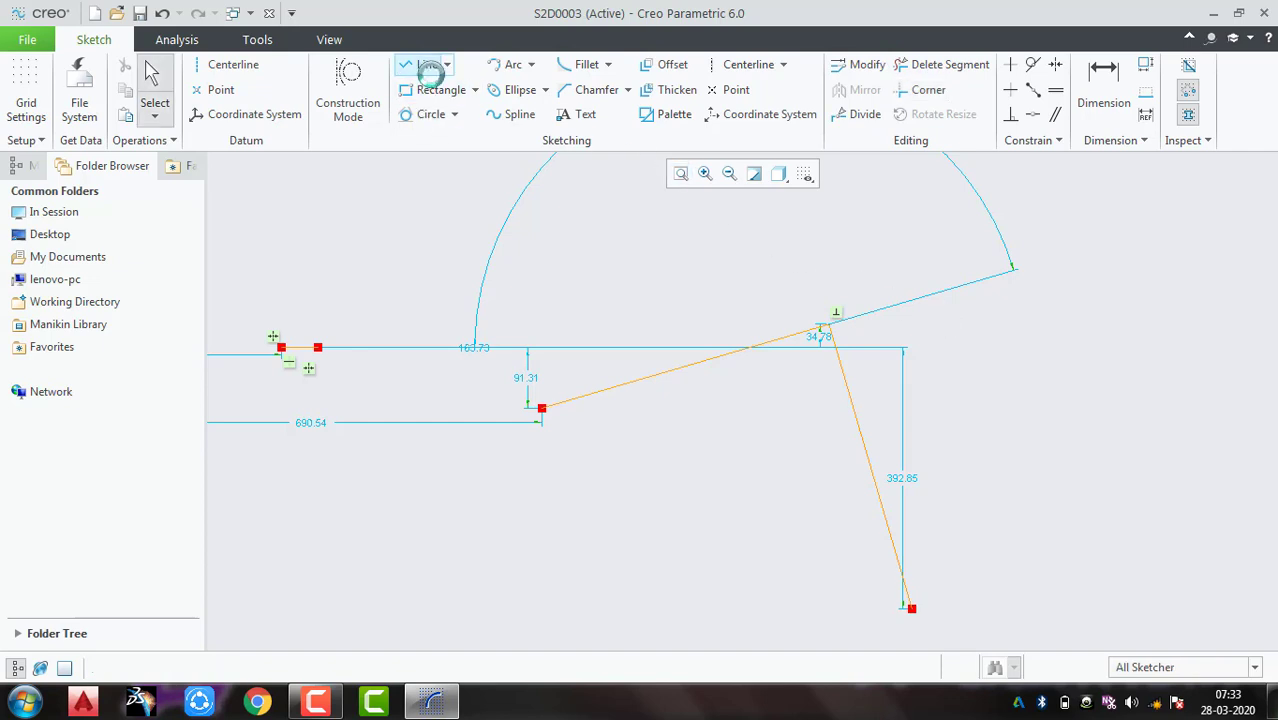
Step: Sketch a vertical line about 414 mm long and a nearly horizontal line ending just short of its upper endpoint
{"action": "left_click", "coordinate": [427, 64]}
{"action": "middle_click", "coordinate": [822, 285]}
{"action": "left_click", "coordinate": [822, 260]}
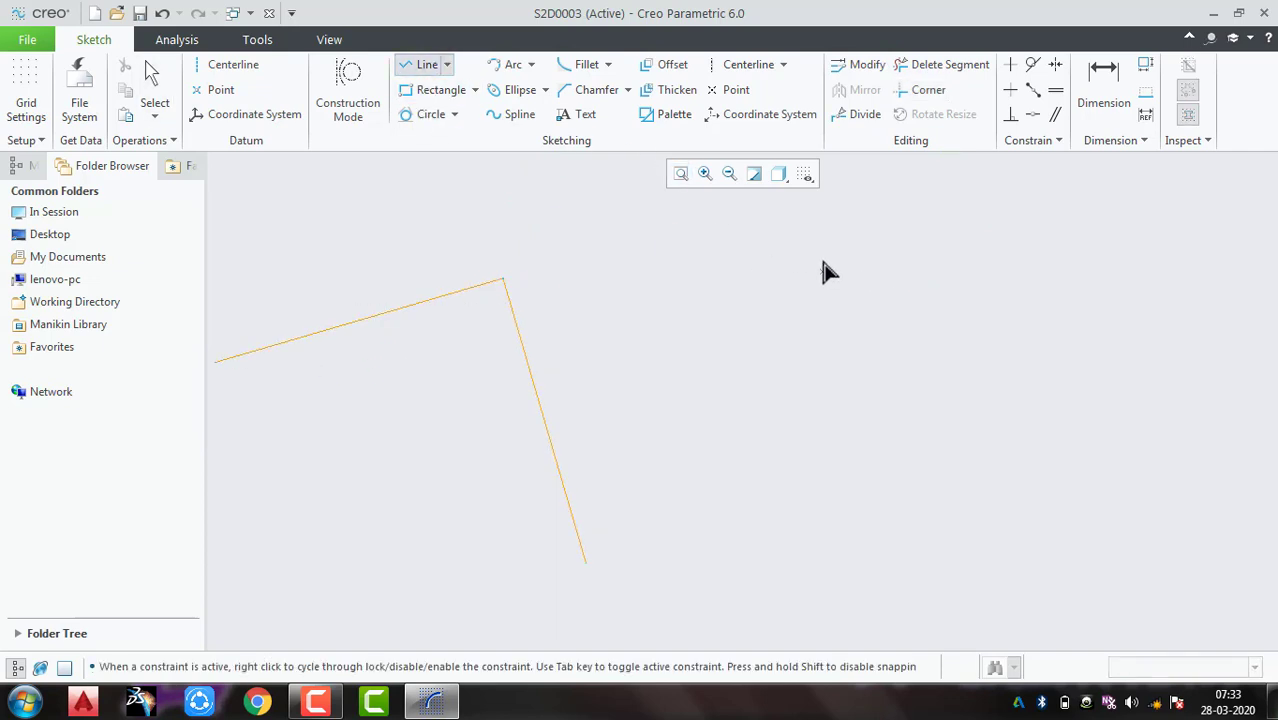
{"action": "left_click", "coordinate": [822, 533]}
{"action": "middle_click", "coordinate": [775, 429]}
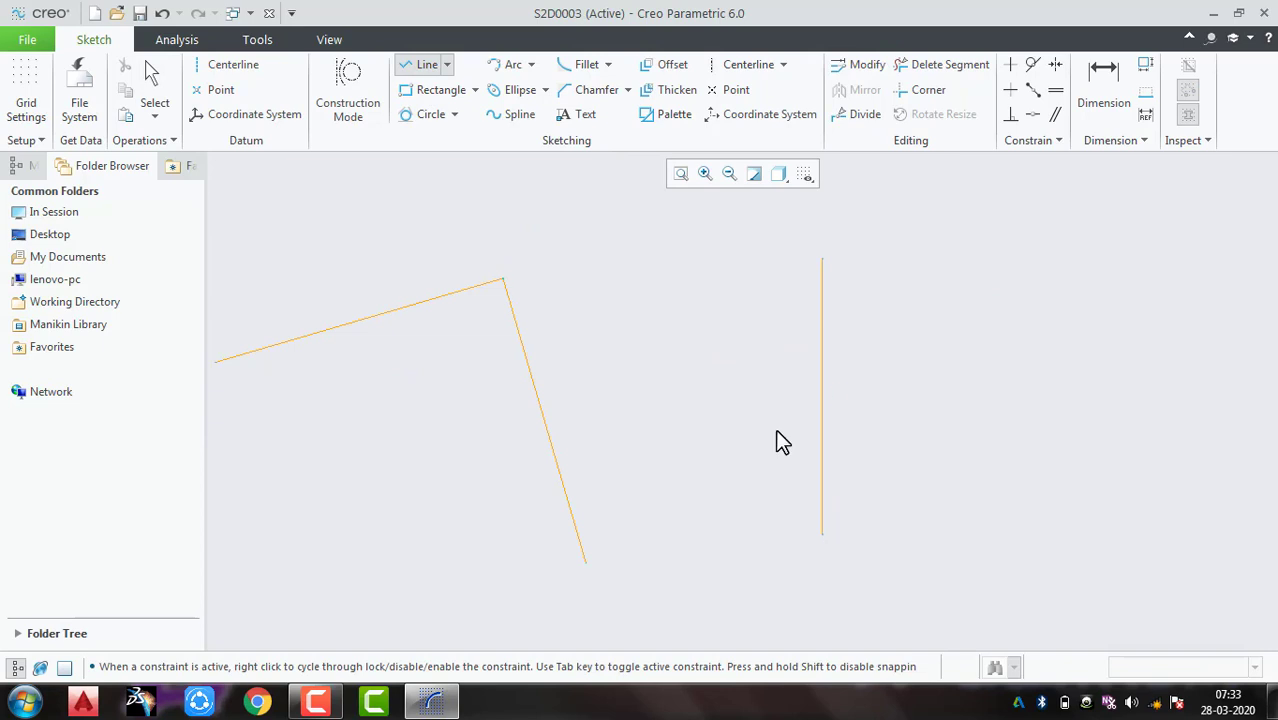
{"action": "left_click", "coordinate": [587, 266]}
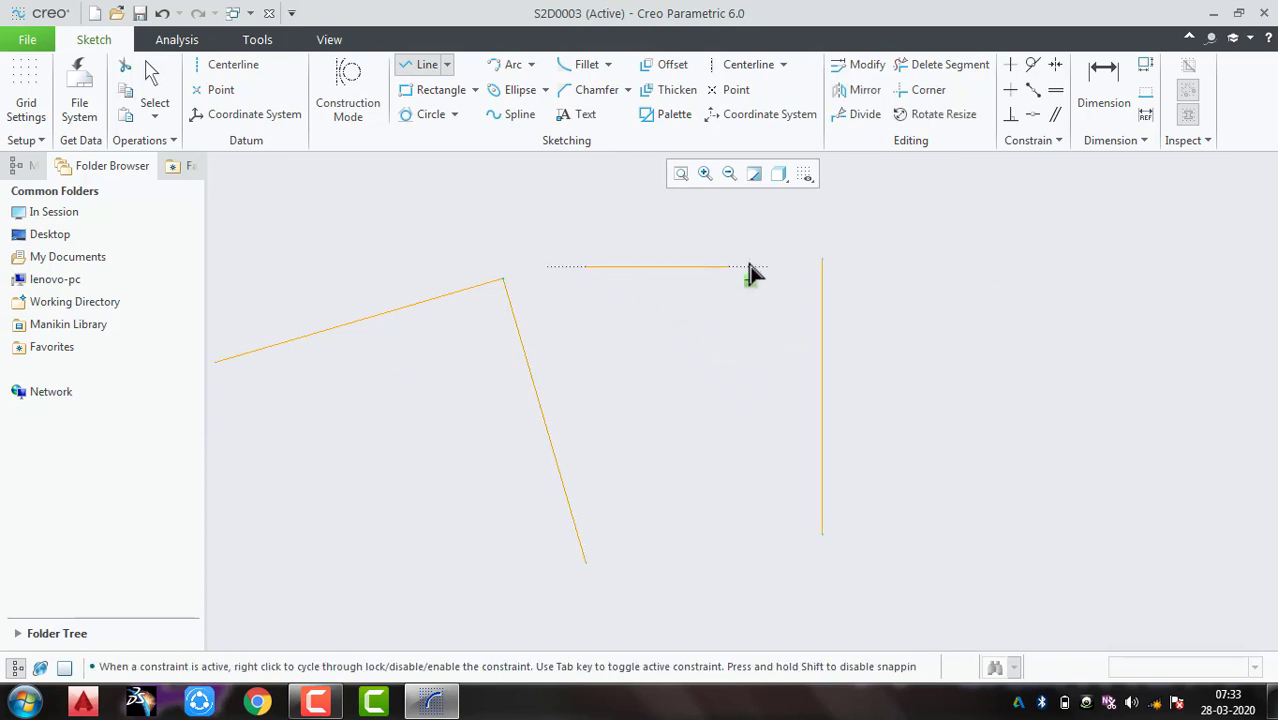
{"action": "left_click", "coordinate": [795, 259]}
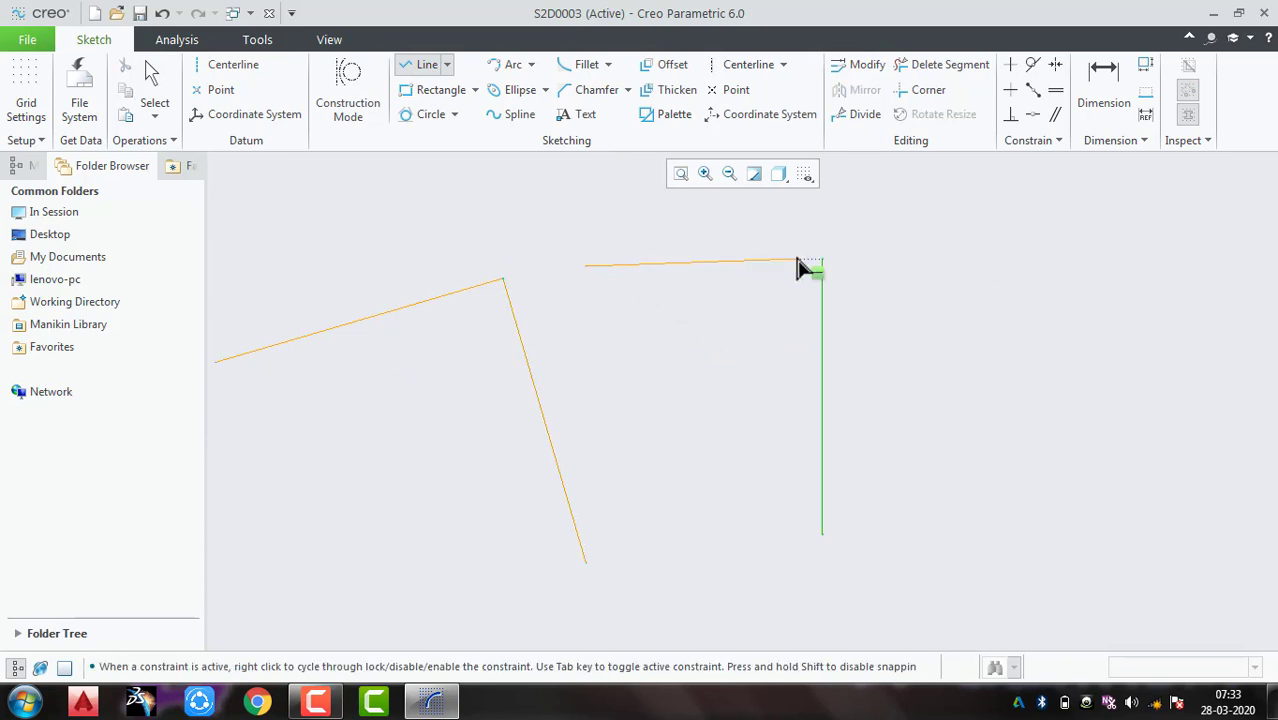
{"action": "middle_click", "coordinate": [938, 236]}
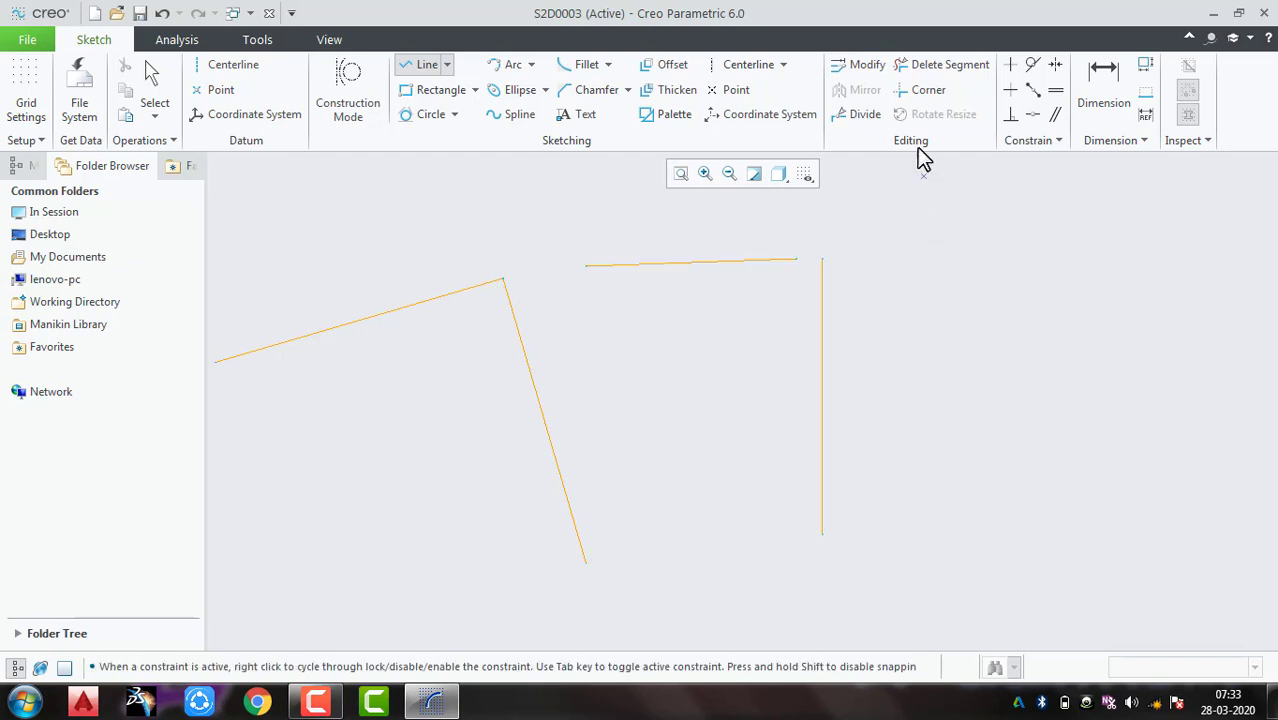
Step: Join the nearly horizontal line and the vertical line into a closed corner with the Corner tool
{"action": "left_click", "coordinate": [928, 90]}
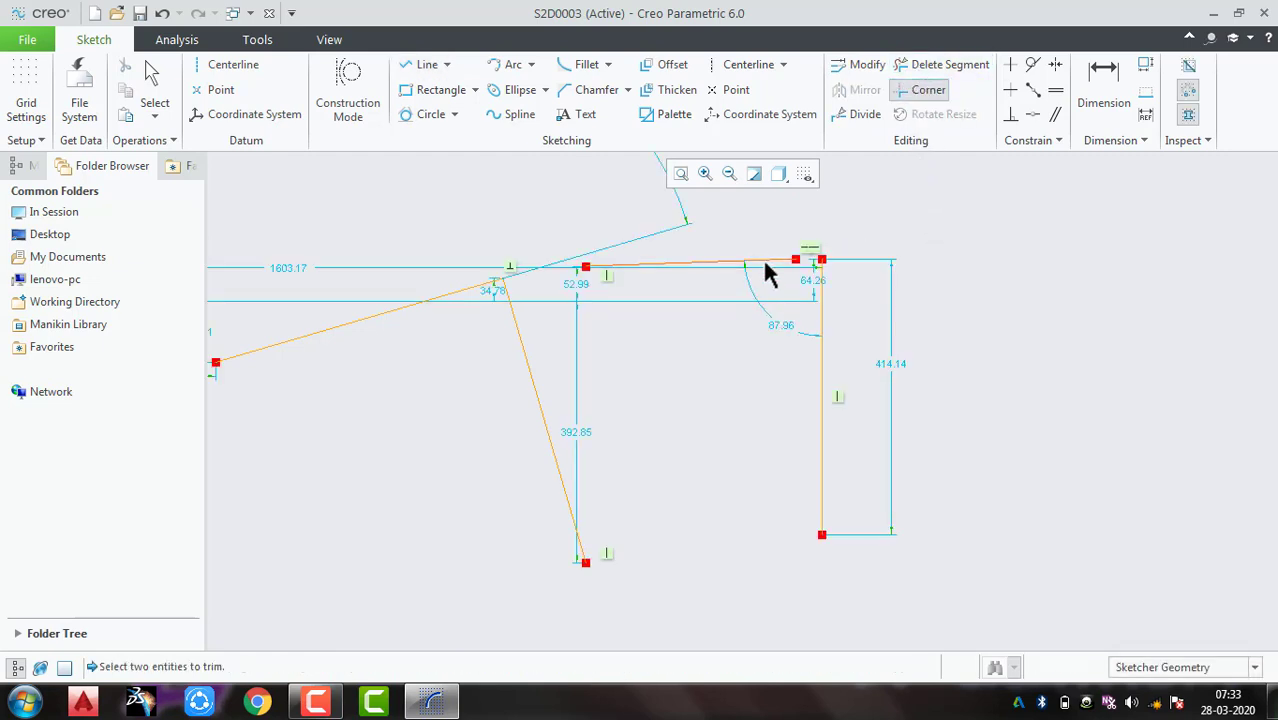
{"action": "left_click", "coordinate": [764, 262]}
{"action": "left_click", "coordinate": [822, 312]}
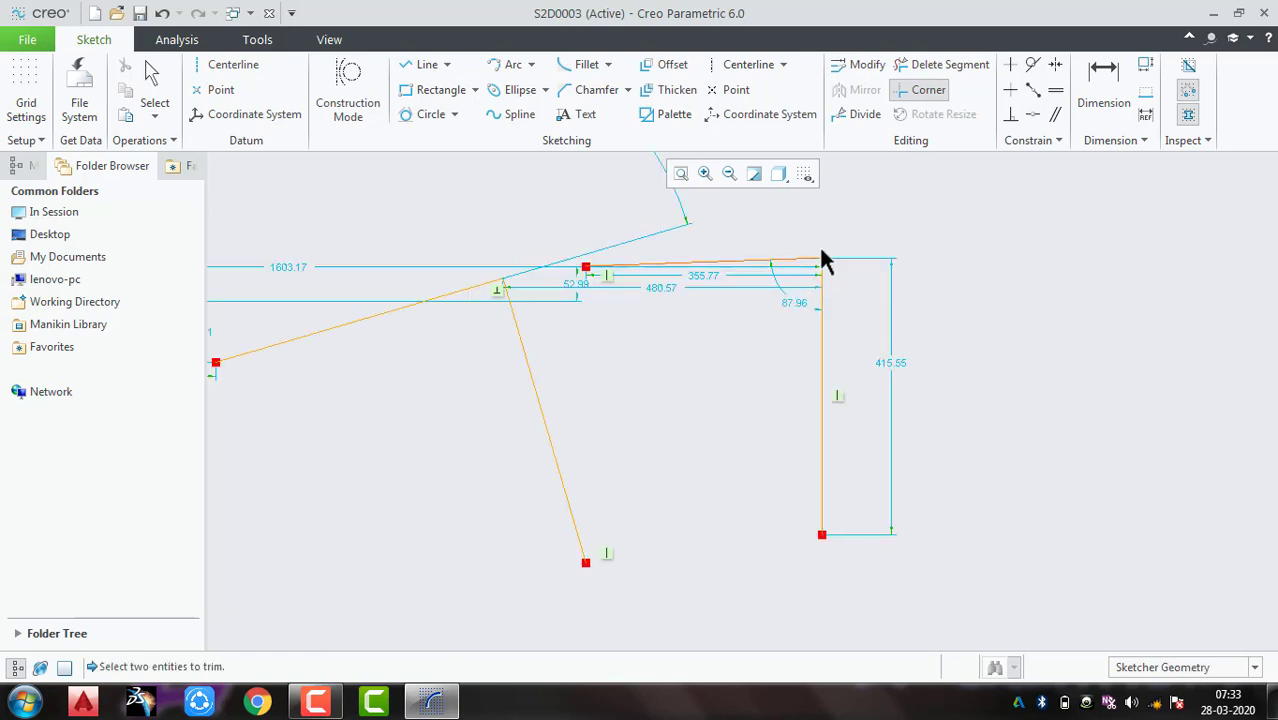
{"action": "middle_click", "coordinate": [953, 268]}
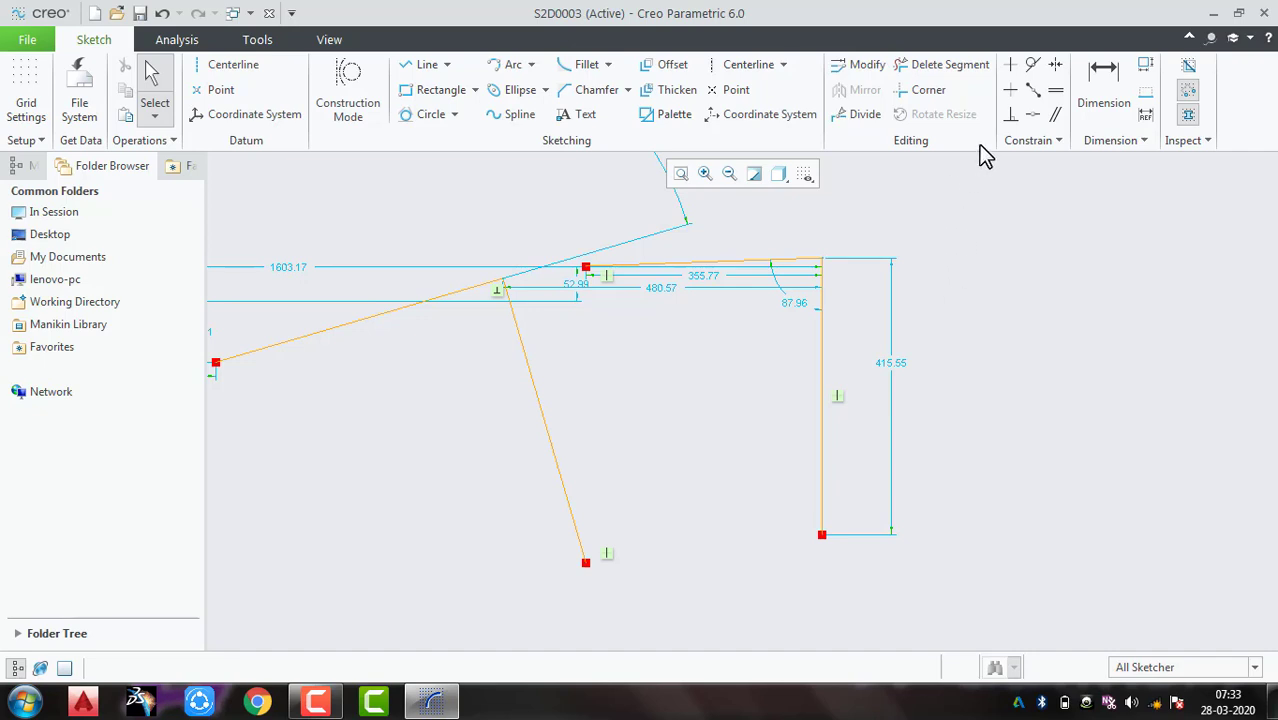
Step: Sketch a corner rectangle in the empty area to the right of the vertical line
{"action": "left_click", "coordinate": [421, 92]}
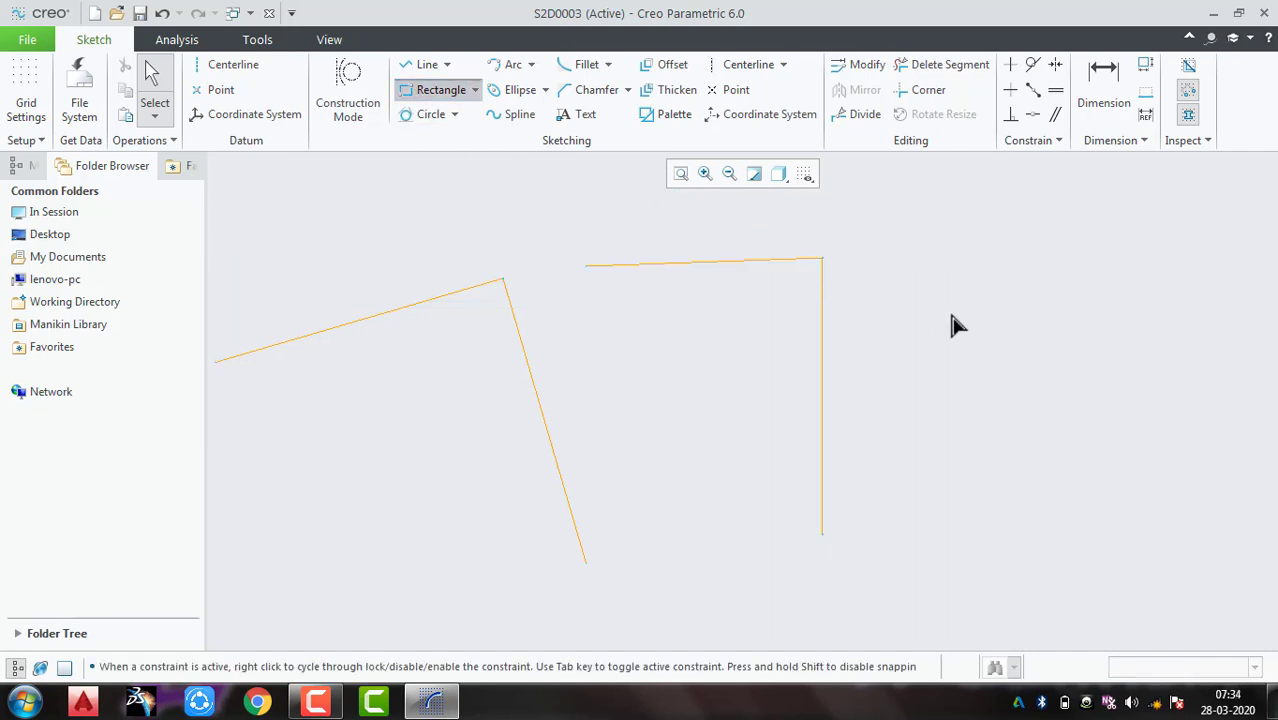
{"action": "left_click", "coordinate": [995, 278]}
{"action": "left_click", "coordinate": [1195, 434]}
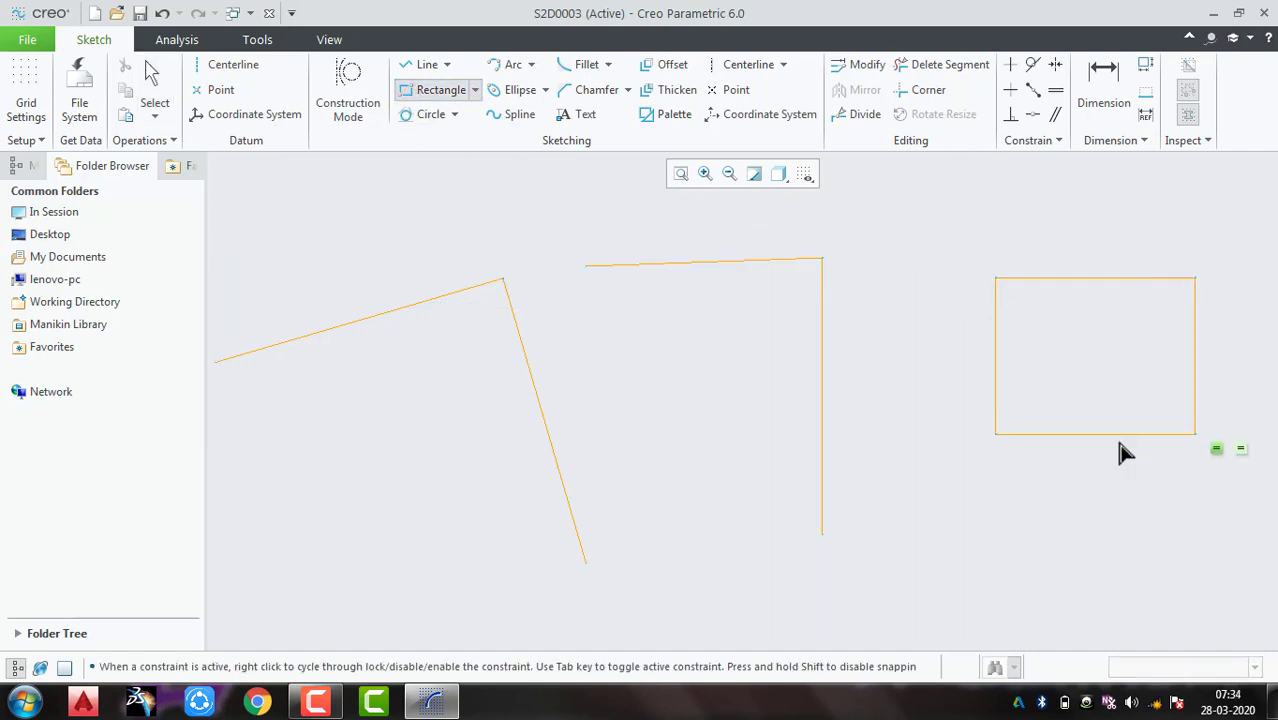
{"action": "middle_click", "coordinate": [1025, 512]}
Step: Rotate the new rectangle about 9.44° and scale it down slightly with Rotate Resize
{"action": "middle_click_drag", "start_coordinate": [1092, 530], "coordinate": [739, 515]}
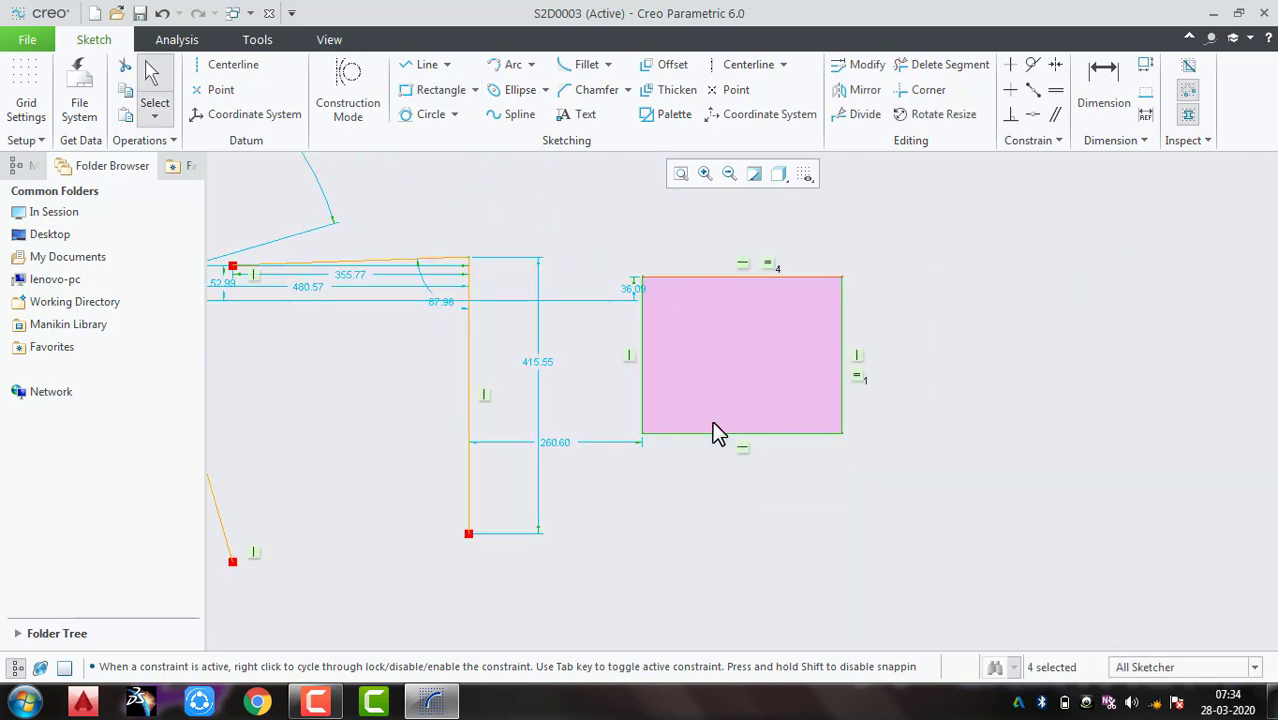
{"action": "left_click", "coordinate": [931, 114]}
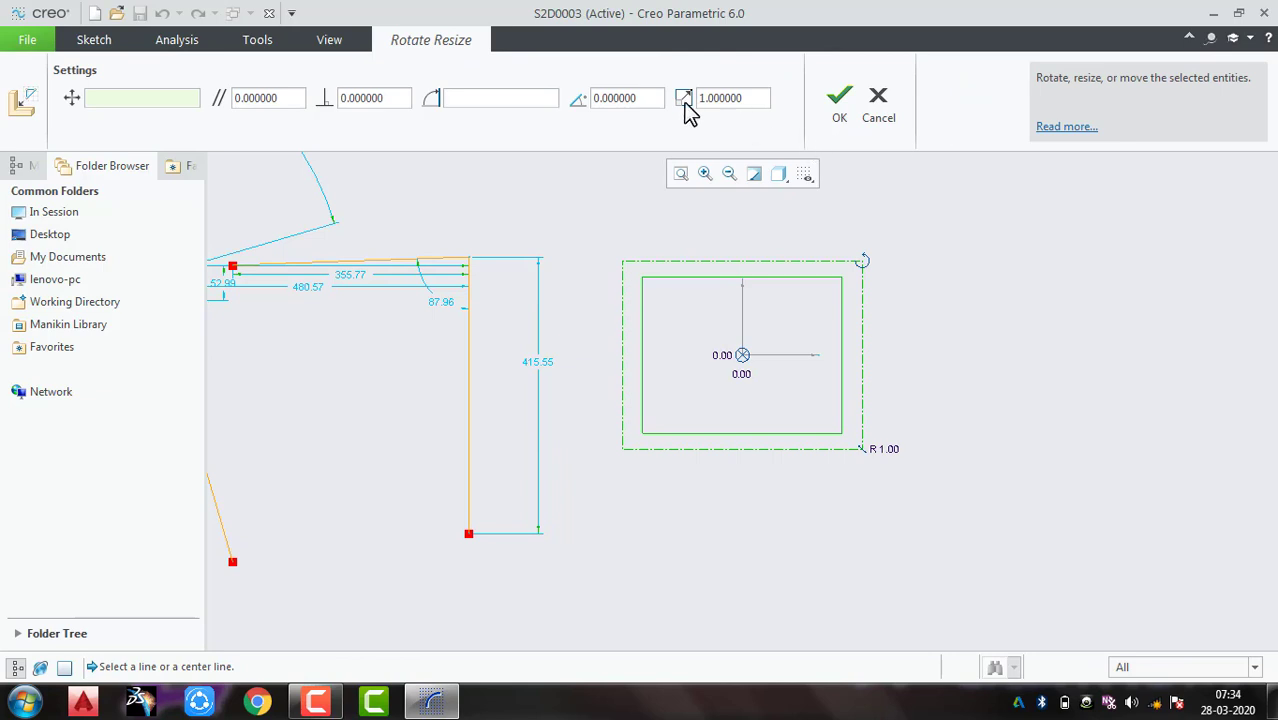
{"action": "left_click_drag", "start_coordinate": [868, 268], "coordinate": [846, 243]}
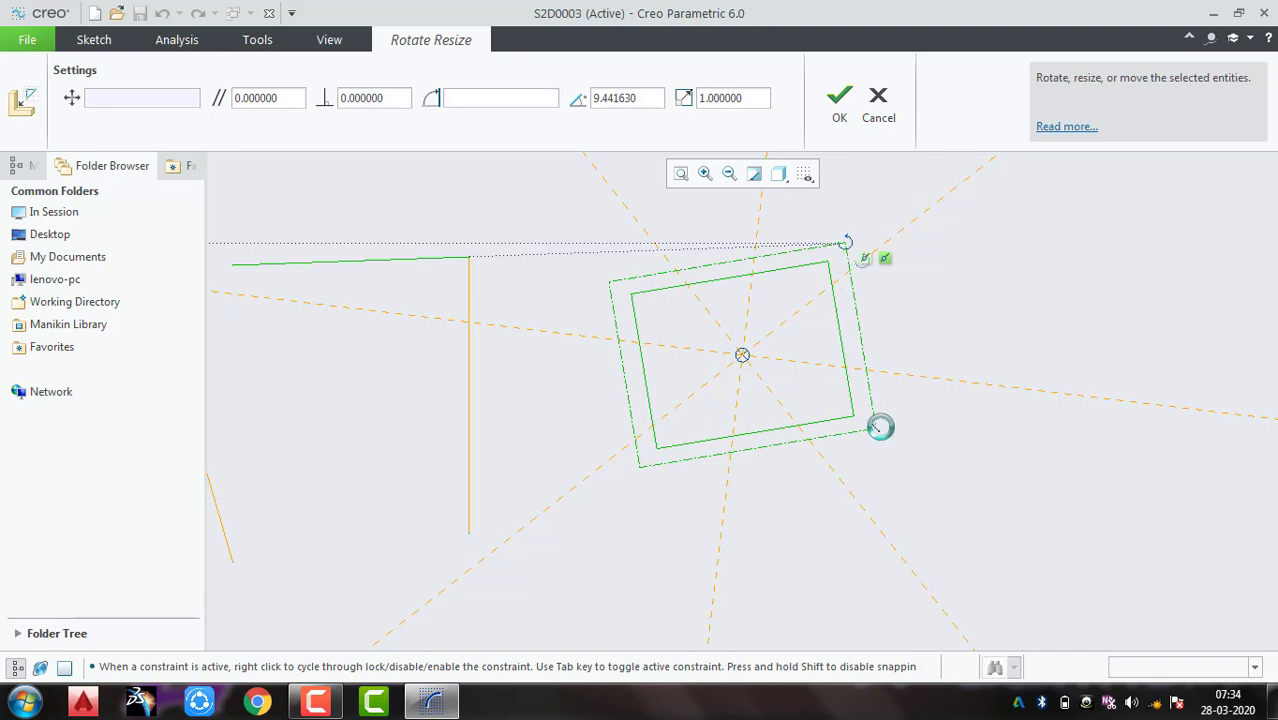
{"action": "mouse_move", "coordinate": [877, 432]}
{"action": "left_mouse_down"}
{"action": "mouse_move", "coordinate": [950, 485]}
{"action": "mouse_move", "coordinate": [836, 402]}
{"action": "mouse_move", "coordinate": [858, 420]}
{"action": "left_mouse_up"}
{"action": "left_click", "coordinate": [839, 100]}
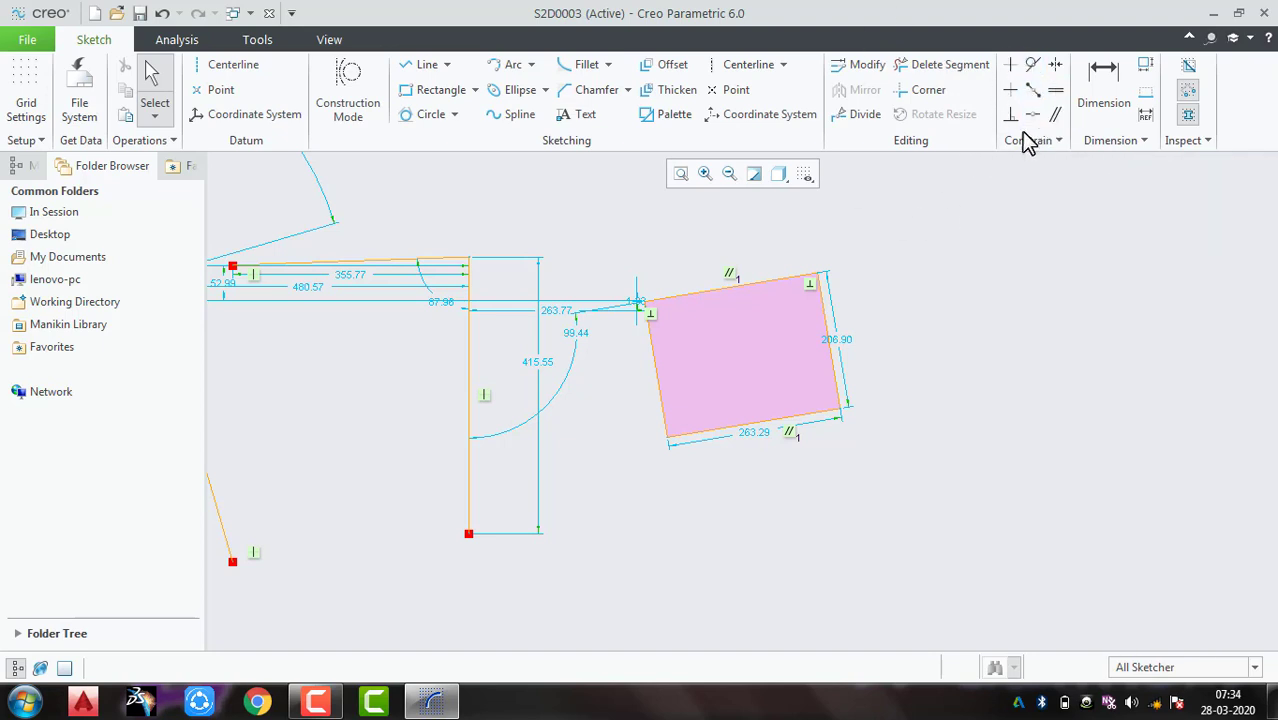
Step: Sketch a slanted line to the right of the rotated rectangle and apply a Vertical constraint to it
{"action": "middle_click_drag", "start_coordinate": [893, 434], "coordinate": [491, 434]}
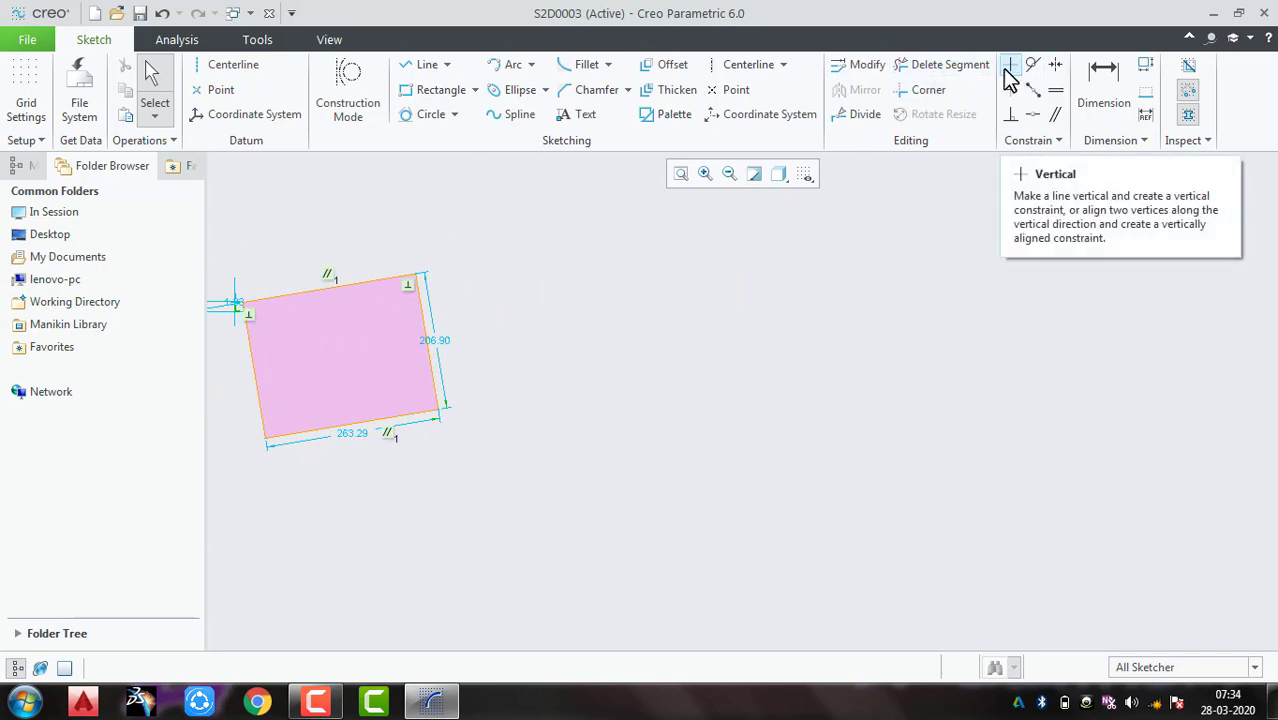
{"action": "left_click", "coordinate": [422, 65]}
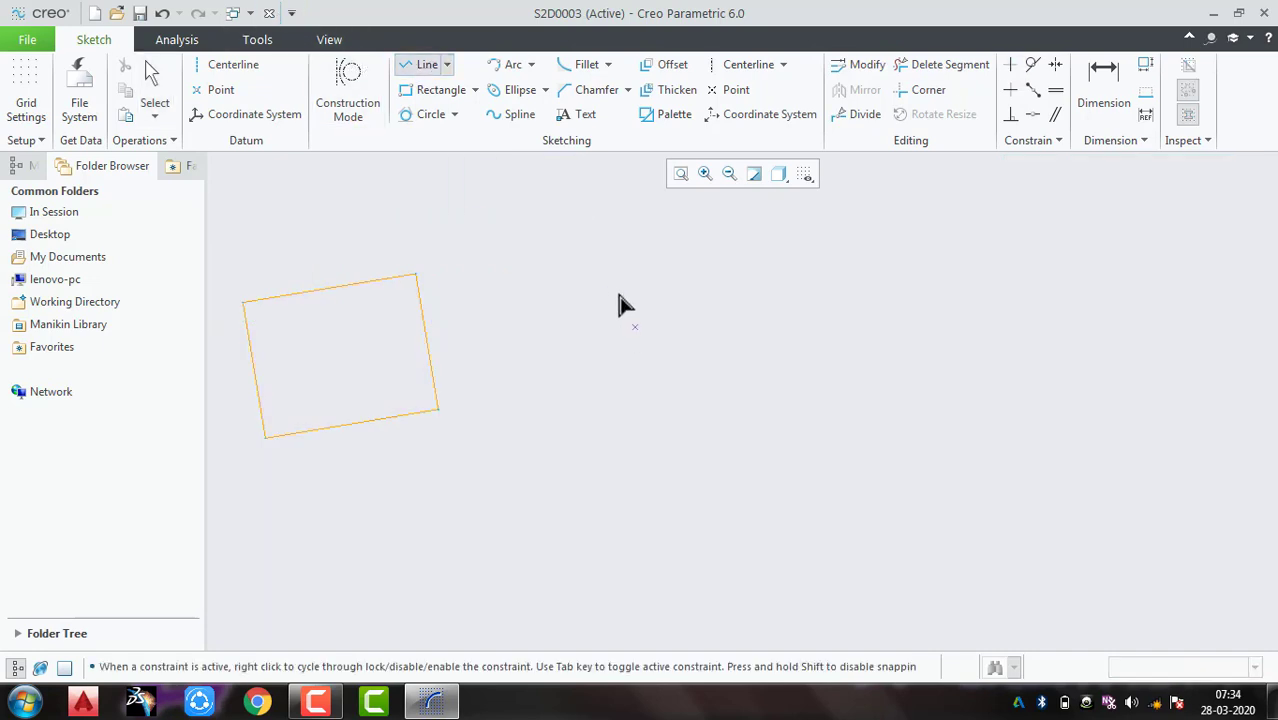
{"action": "left_click", "coordinate": [618, 294]}
{"action": "left_click", "coordinate": [918, 386]}
{"action": "middle_click", "coordinate": [920, 386]}
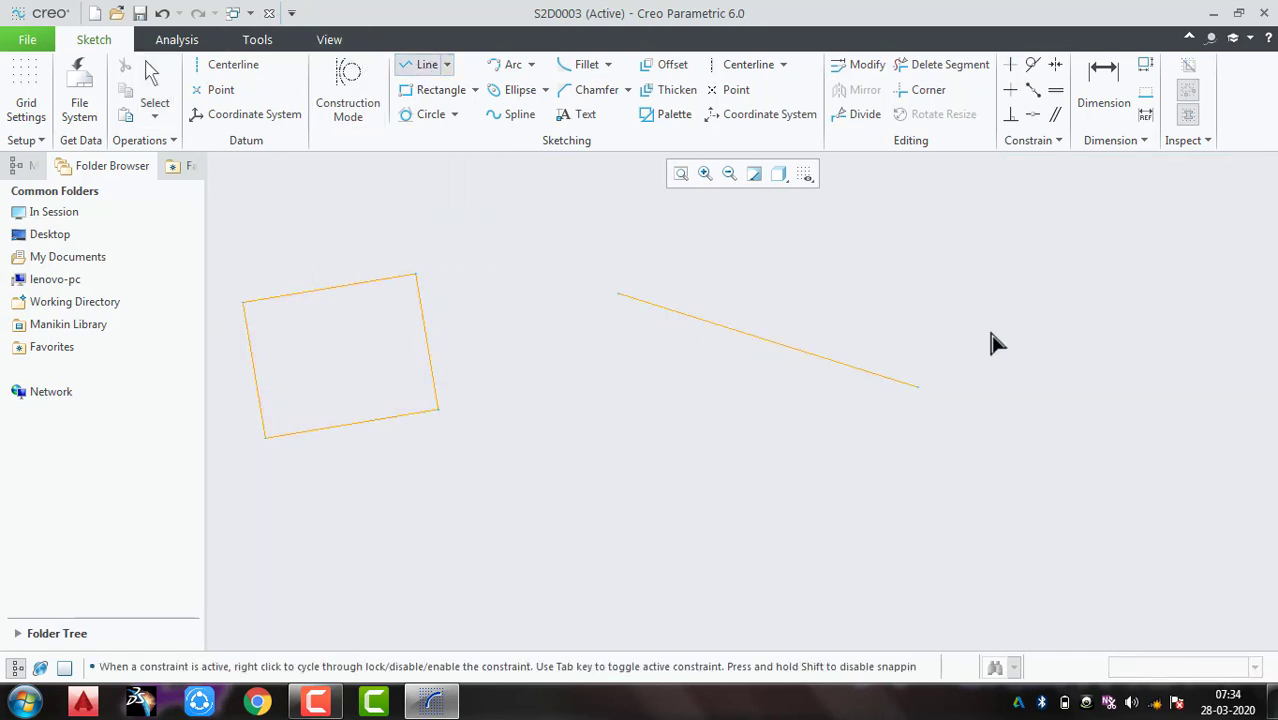
{"action": "left_click", "coordinate": [1010, 64]}
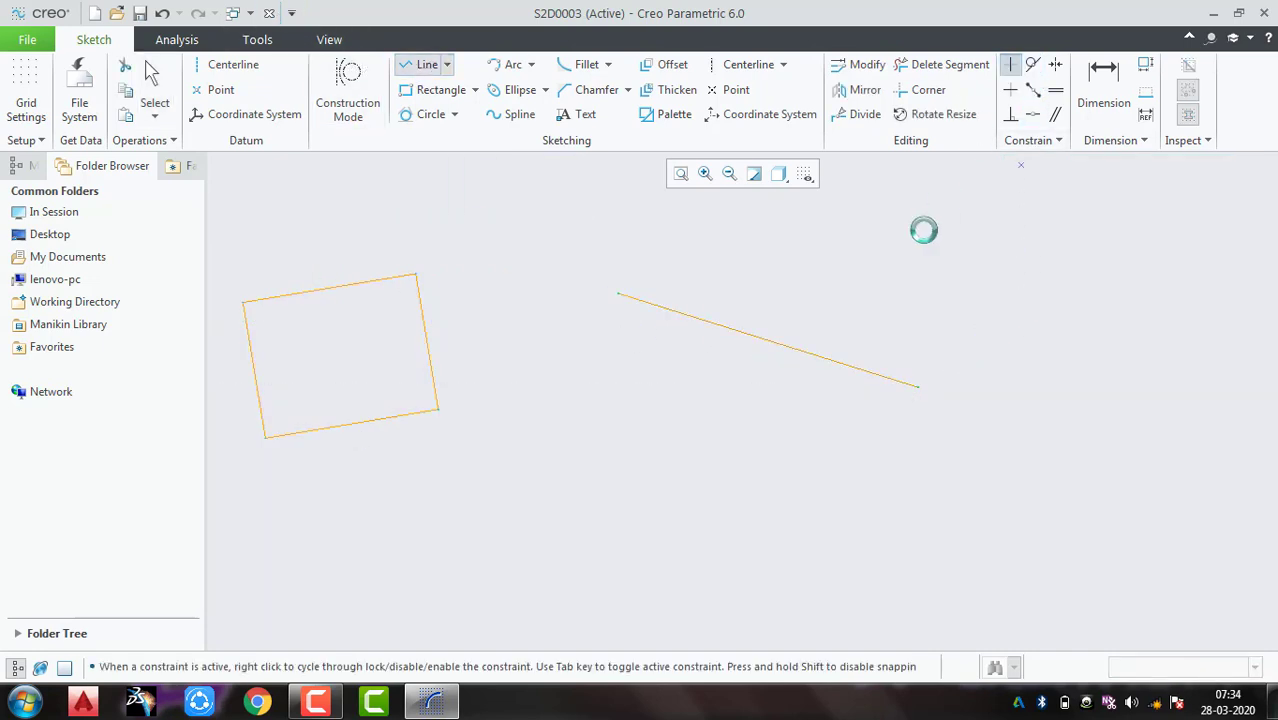
{"action": "left_click", "coordinate": [818, 360]}
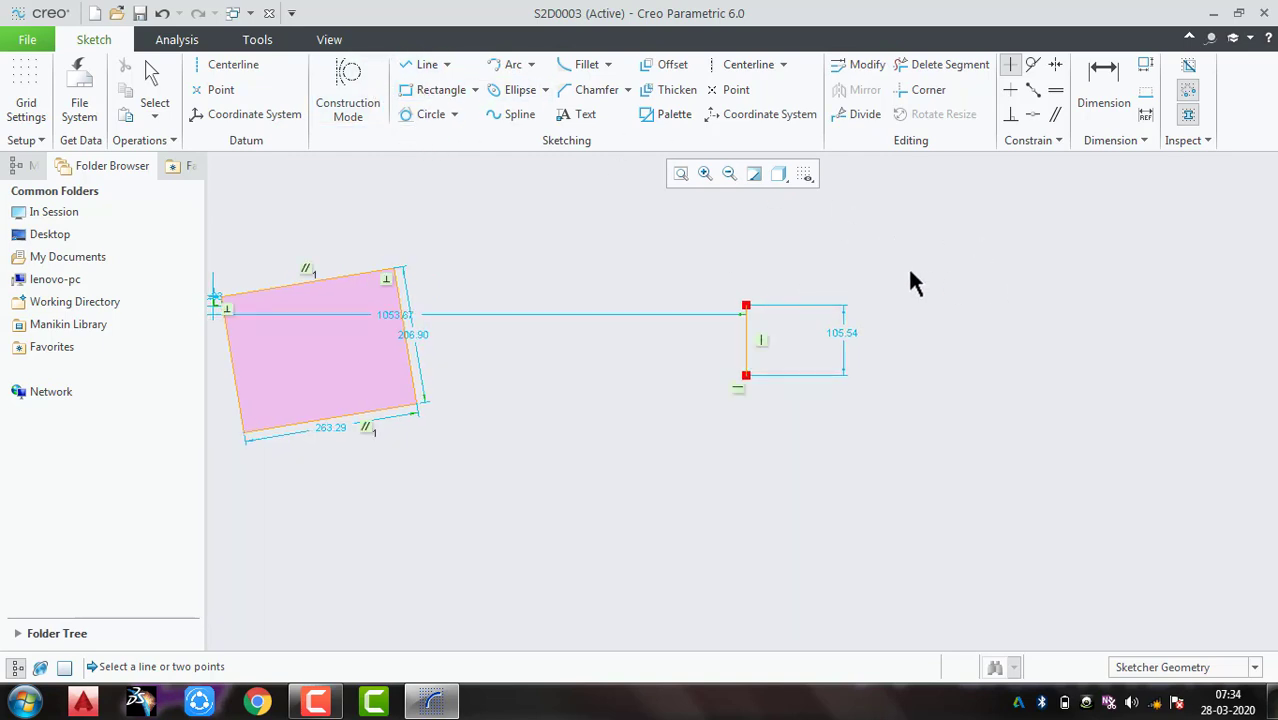
Step: Sketch a slanted line to the right of the short vertical line and apply a Horizontal constraint to it
{"action": "left_click", "coordinate": [422, 64]}
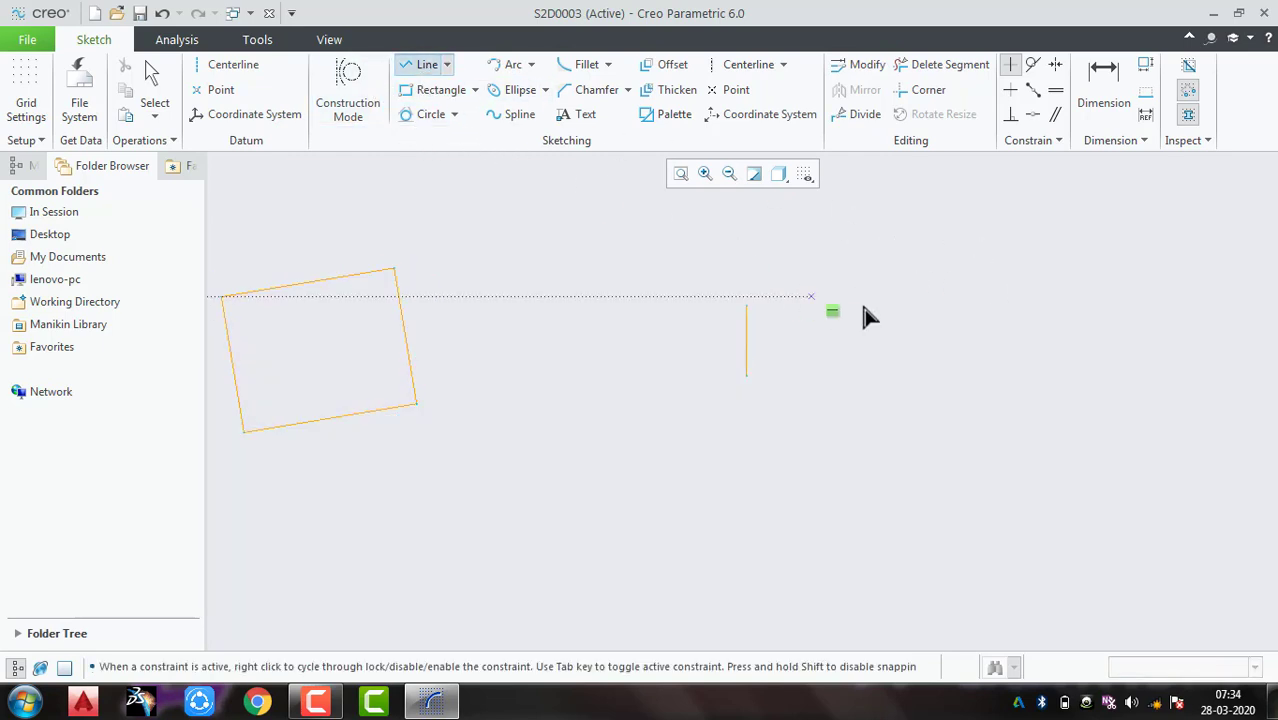
{"action": "left_click", "coordinate": [884, 291]}
{"action": "middle_click", "coordinate": [1068, 340]}
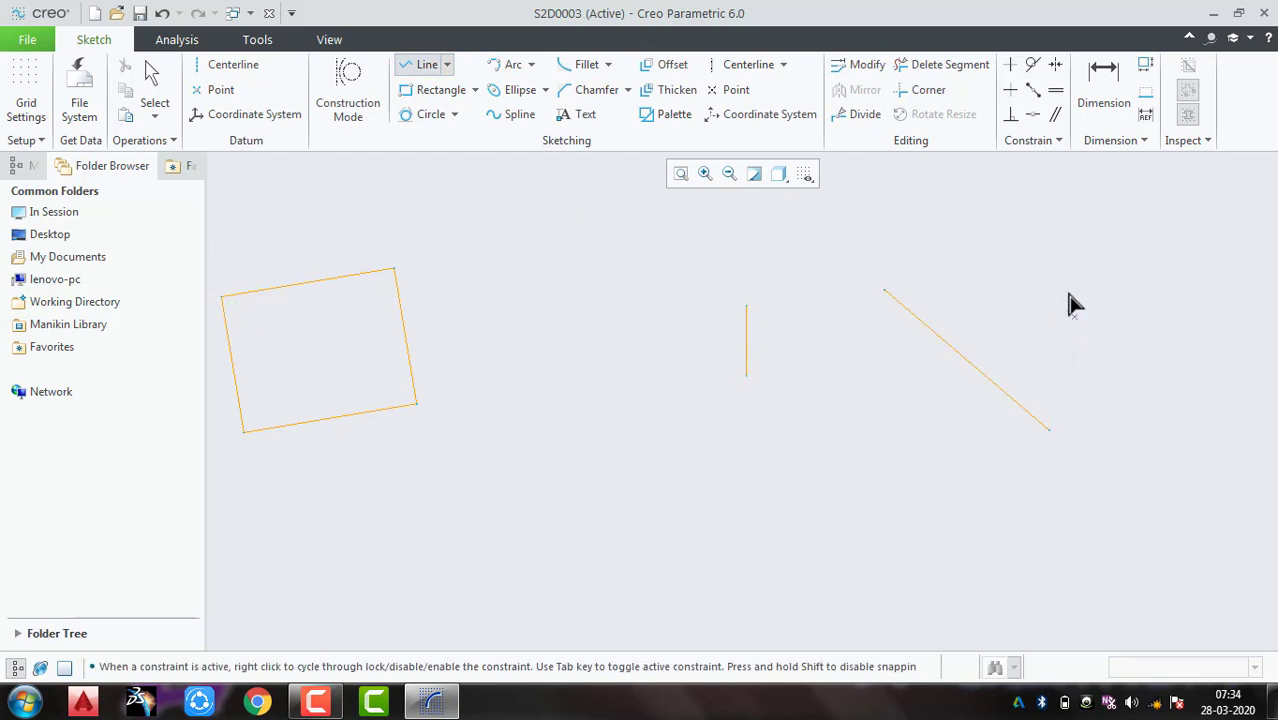
{"action": "middle_click", "coordinate": [1076, 300]}
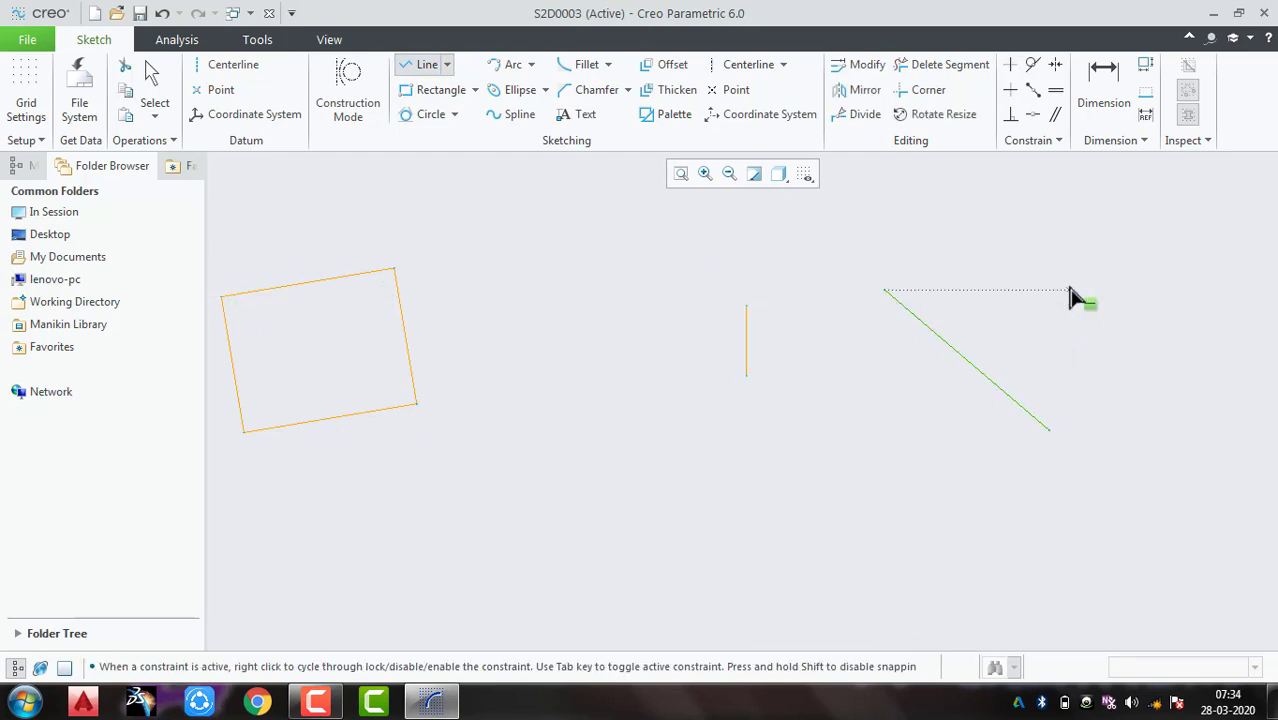
{"action": "left_click", "coordinate": [1011, 89]}
{"action": "left_click", "coordinate": [966, 357]}
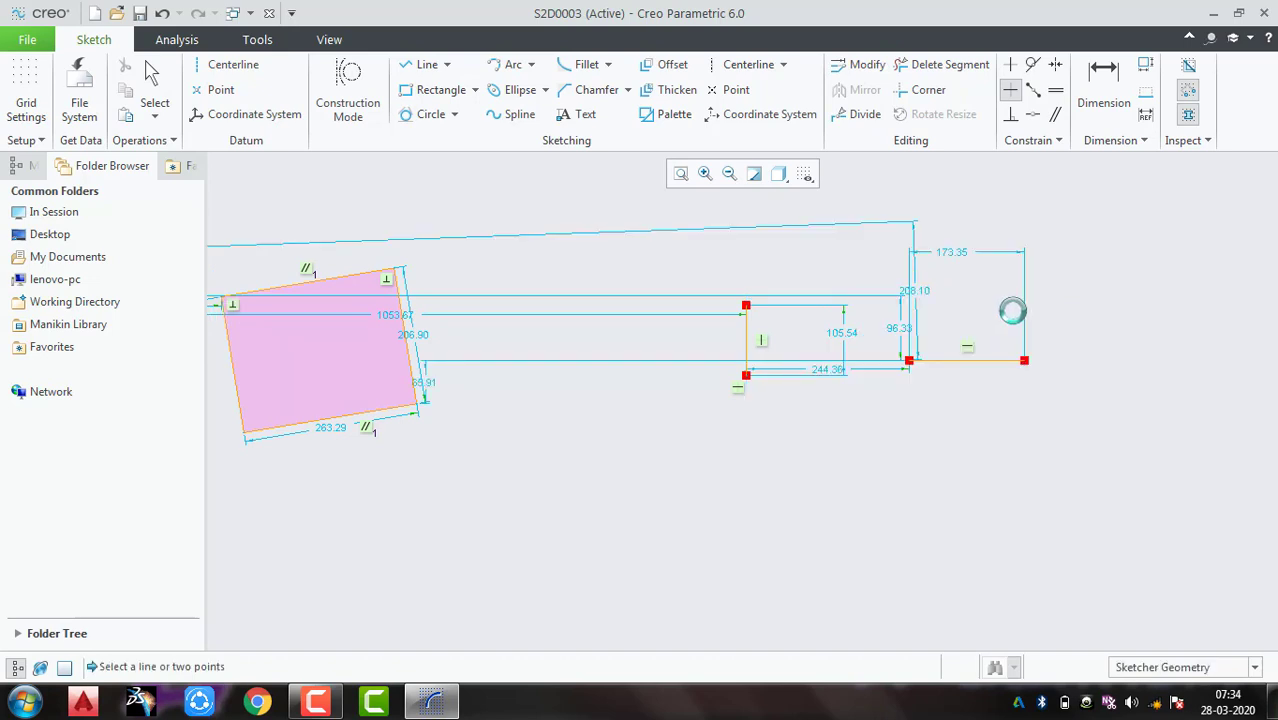
{"action": "middle_click", "coordinate": [1044, 422]}
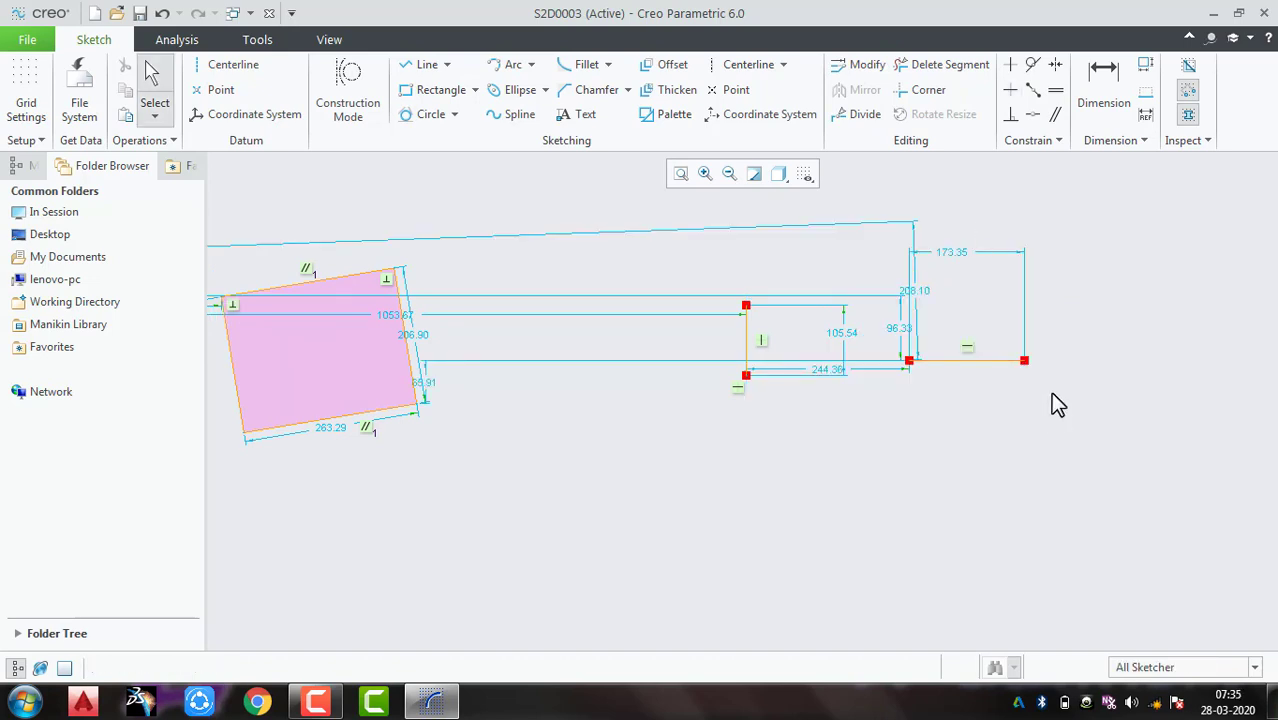
Step: Sketch a horizontal line about 372 long to the right of the constrained lines, and a separate line above it slanted about 20°
{"action": "middle_click_drag", "start_coordinate": [1052, 393], "coordinate": [798, 410], "text": "shift"}
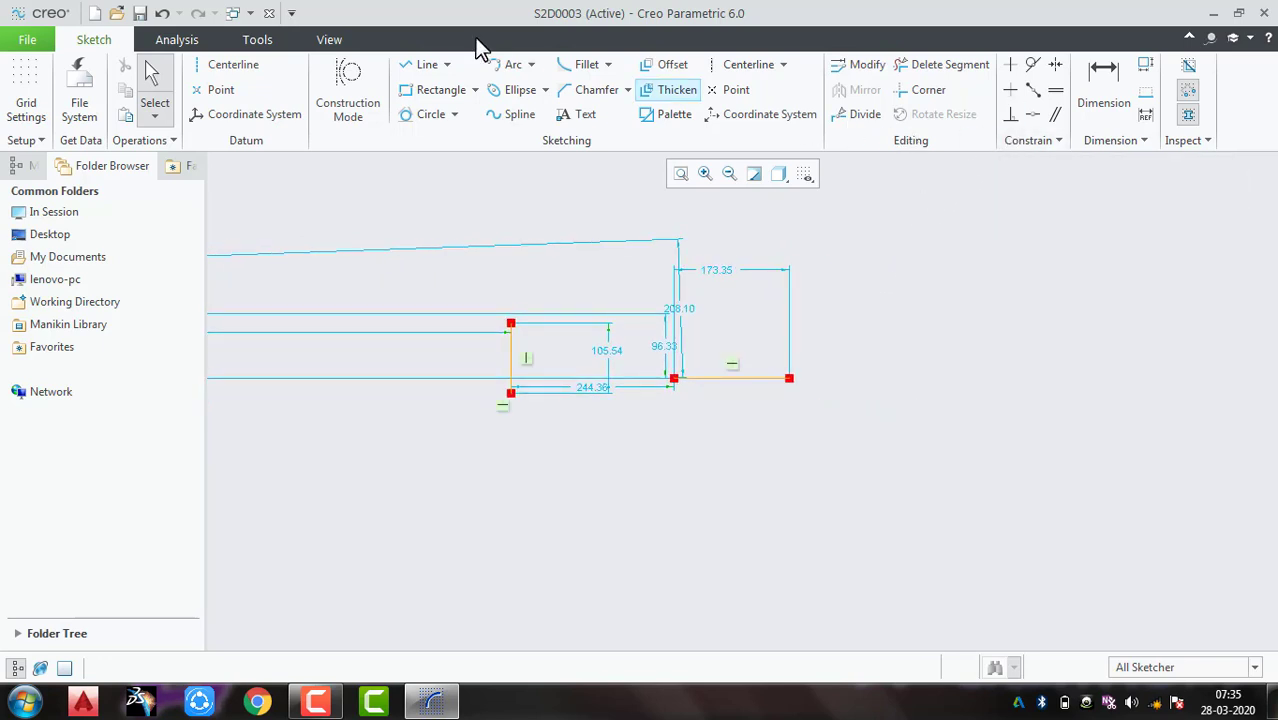
{"action": "left_click", "coordinate": [422, 64]}
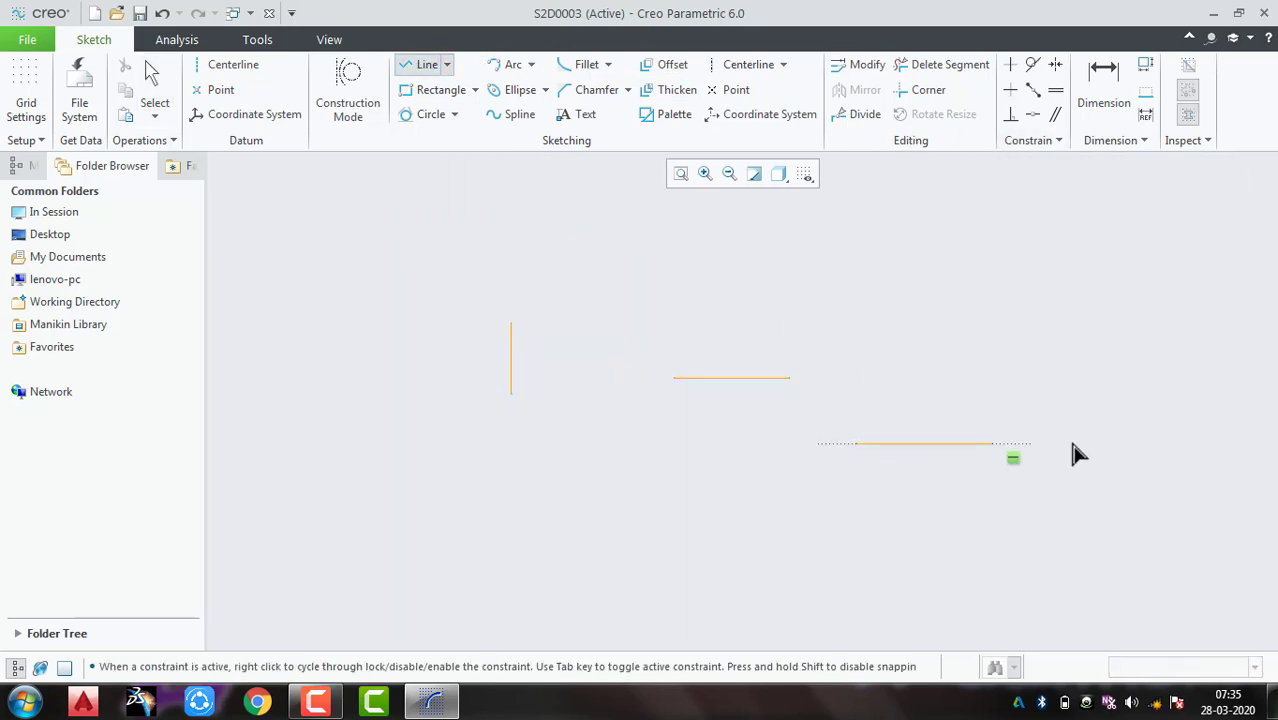
{"action": "left_click", "coordinate": [1101, 442]}
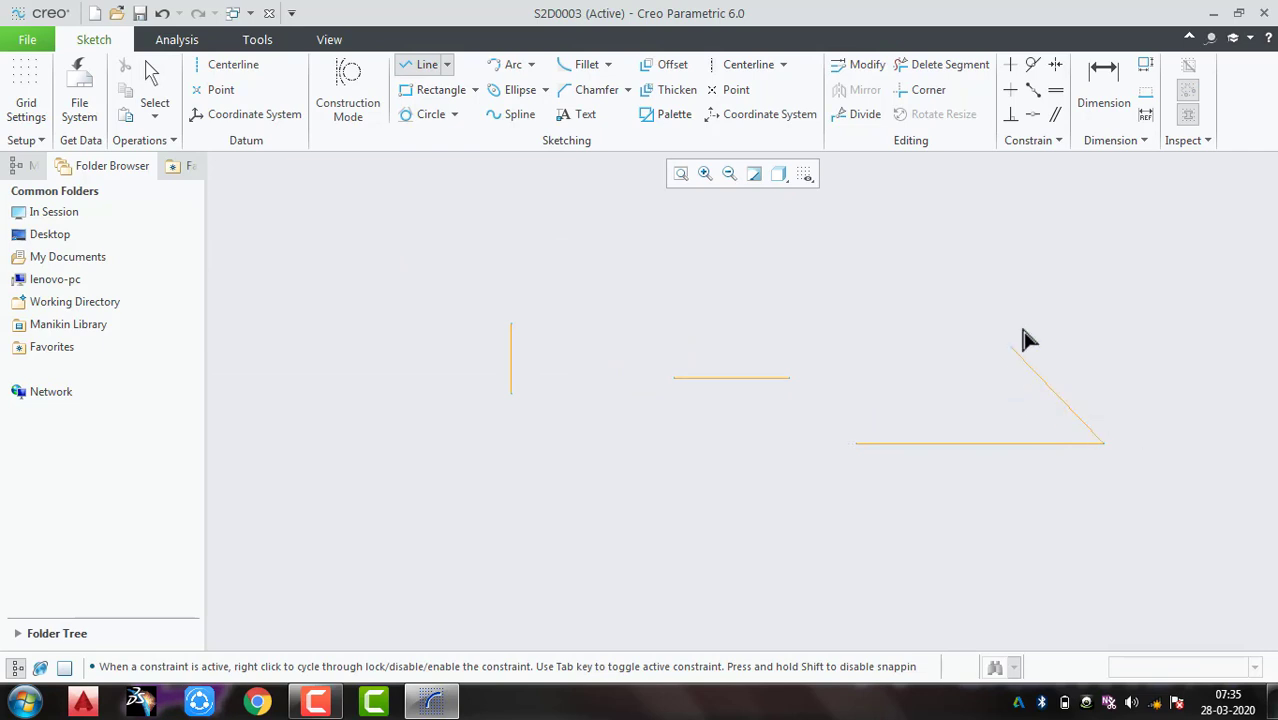
{"action": "middle_click", "coordinate": [1091, 331]}
{"action": "left_click", "coordinate": [1070, 268]}
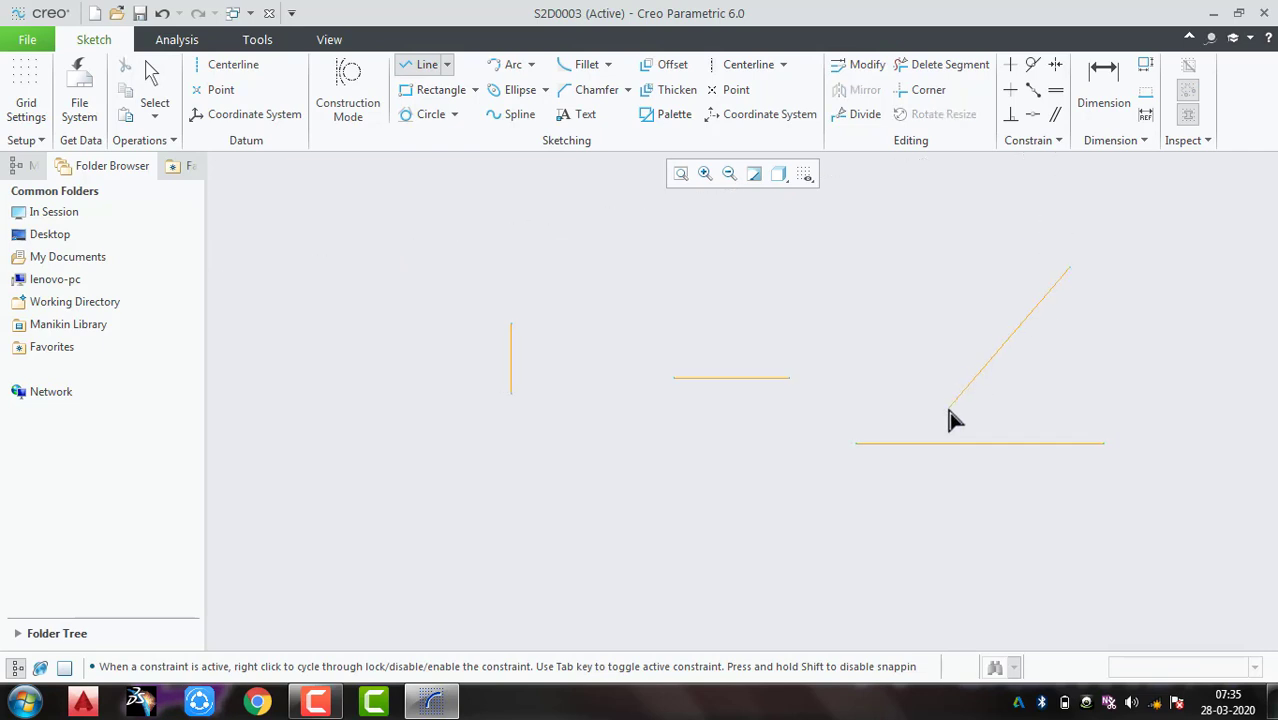
{"action": "left_click", "coordinate": [942, 314]}
{"action": "middle_click", "coordinate": [1050, 339]}
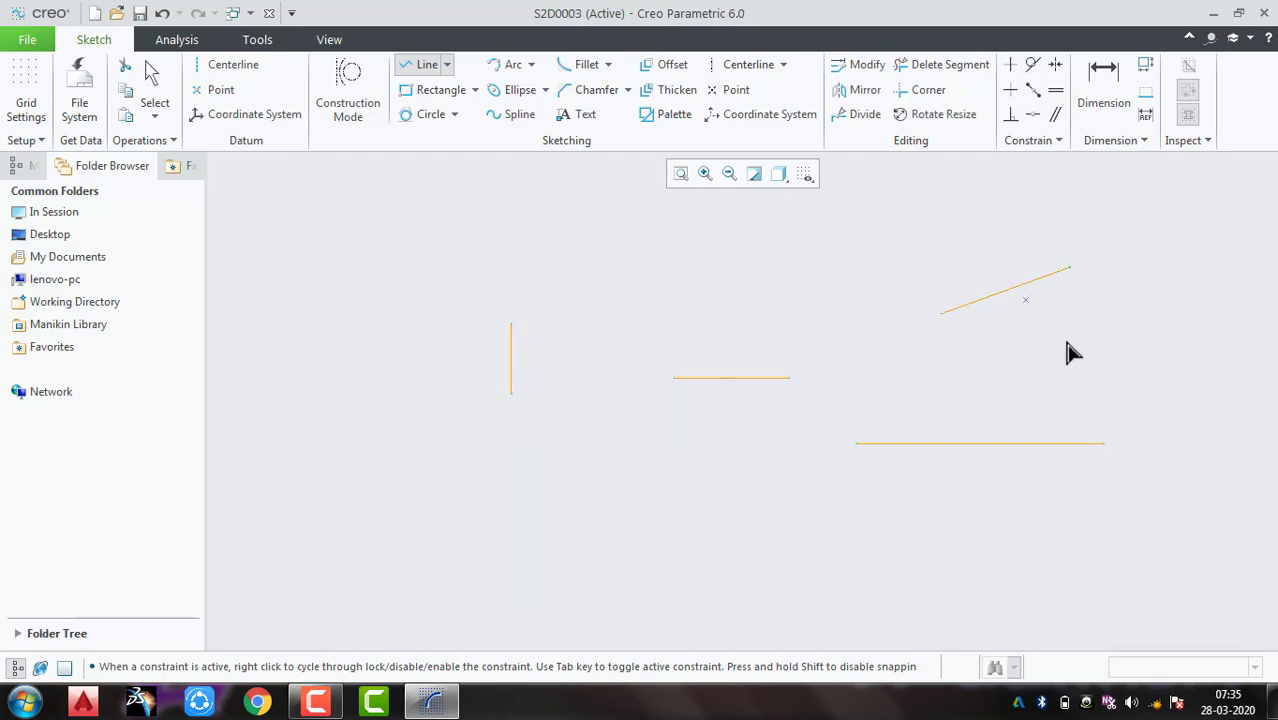
{"action": "middle_click", "coordinate": [1090, 340]}
Step: Apply a Perpendicular constraint between the new horizontal line and the slanted line above it
{"action": "left_click", "coordinate": [1010, 114]}
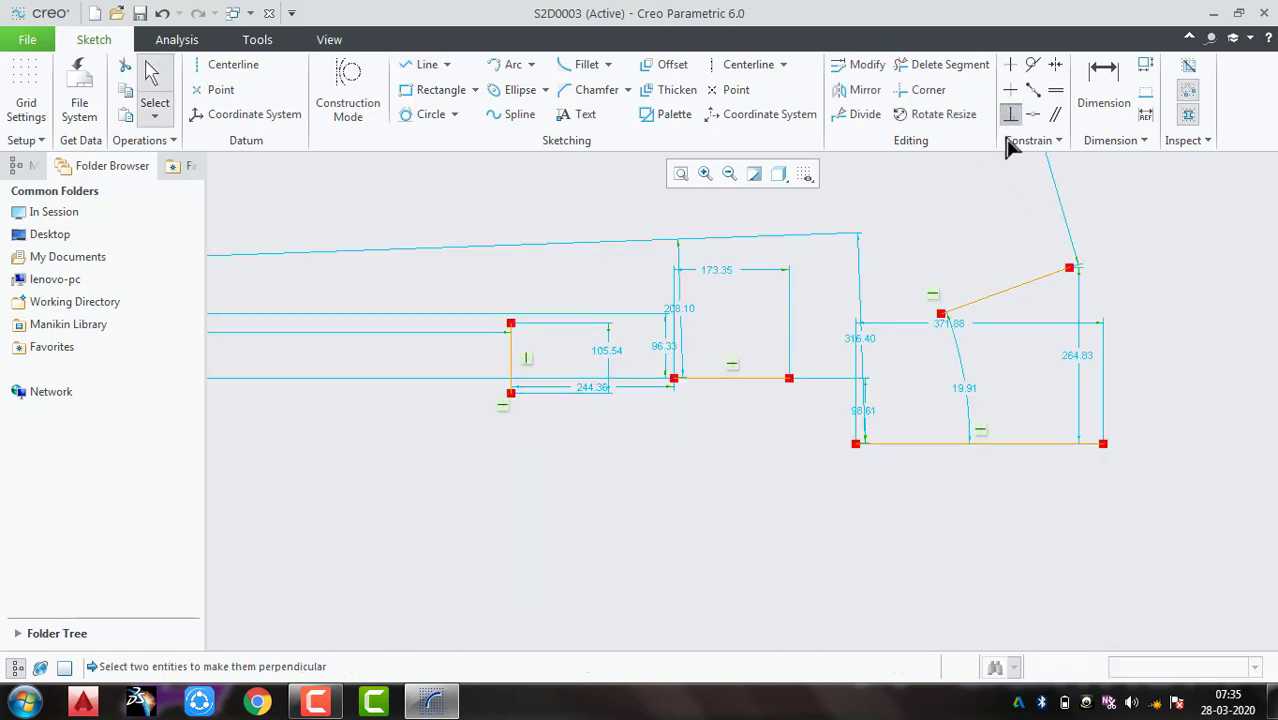
{"action": "left_click", "coordinate": [1007, 443]}
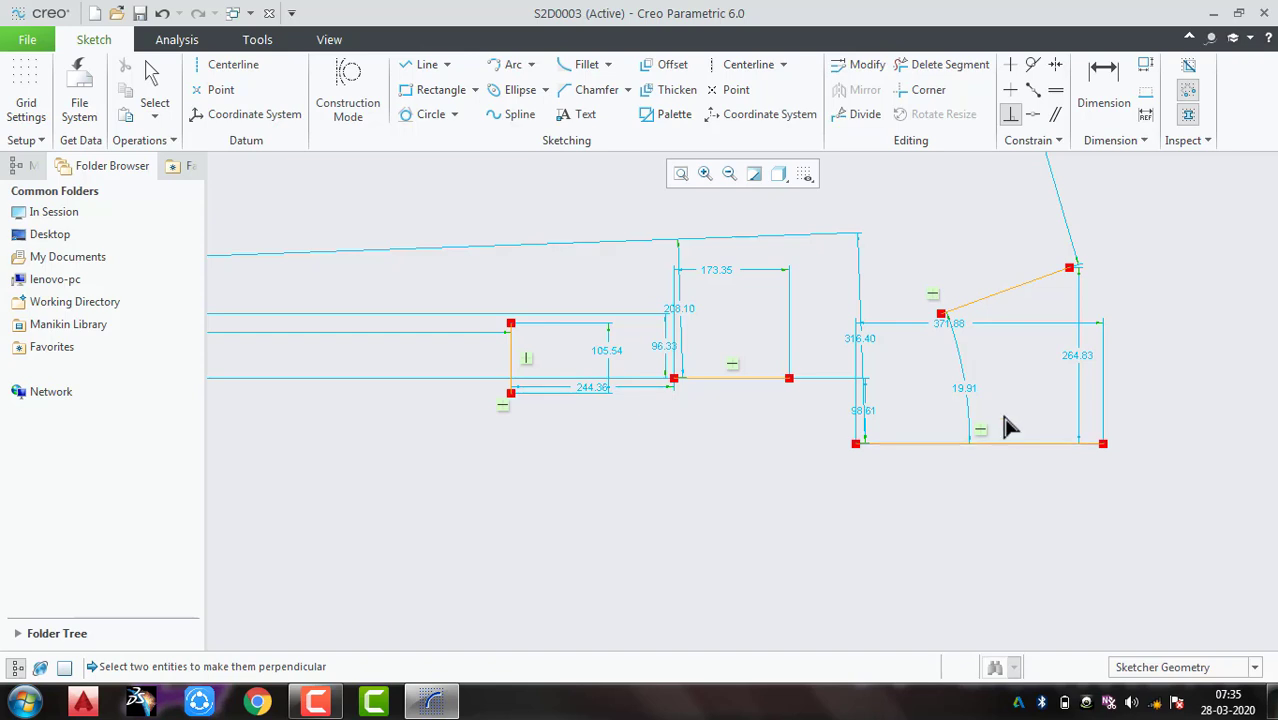
{"action": "left_click", "coordinate": [1007, 308]}
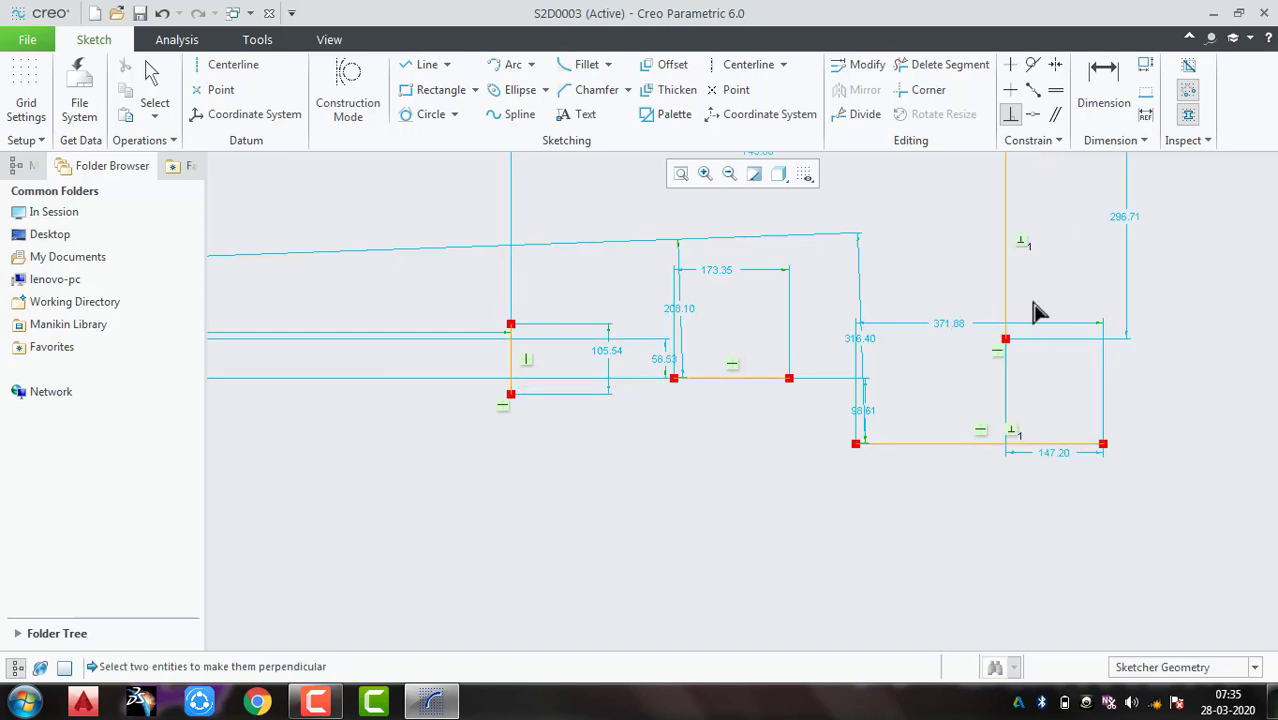
Step: Delete all geometry to empty the sketch
{"action": "scroll", "coordinate": [1010, 365], "scroll_direction": "down", "scroll_amount": 2}
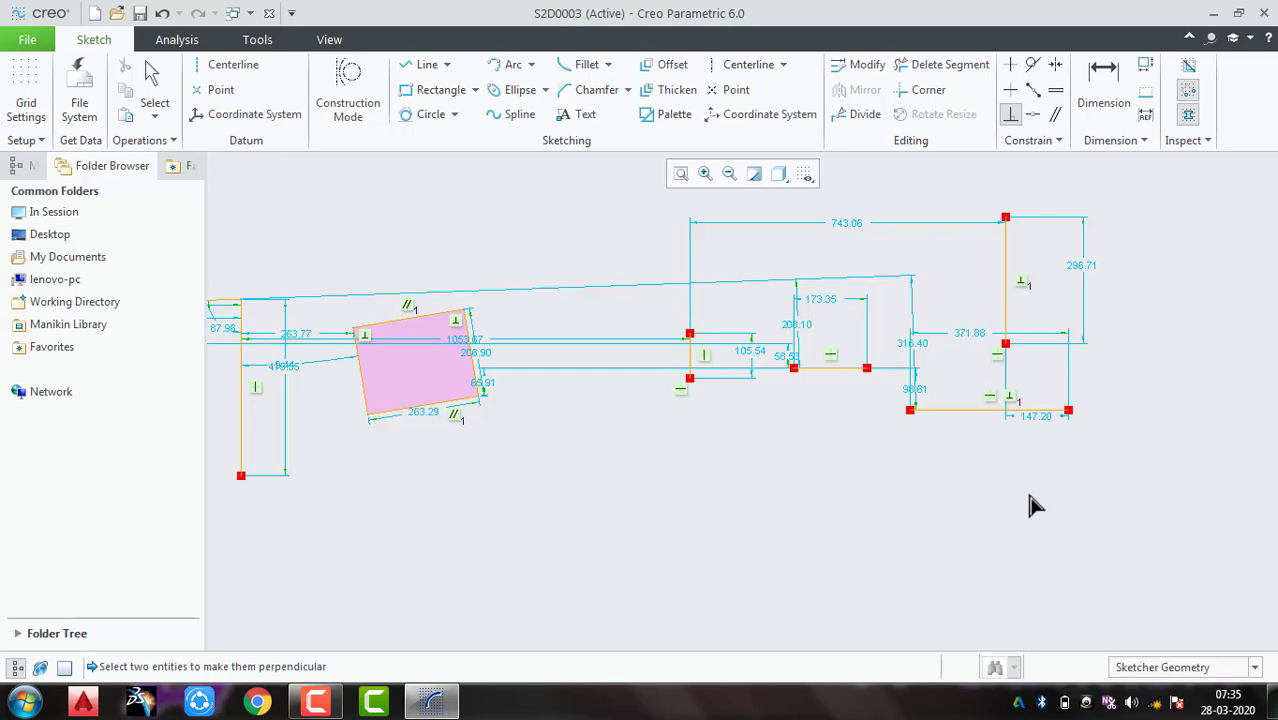
{"action": "mouse_move", "coordinate": [1028, 494]}
{"action": "middle_mouse_down"}
{"action": "mouse_move", "coordinate": [565, 531]}
{"action": "mouse_move", "coordinate": [880, 504]}
{"action": "middle_mouse_up"}
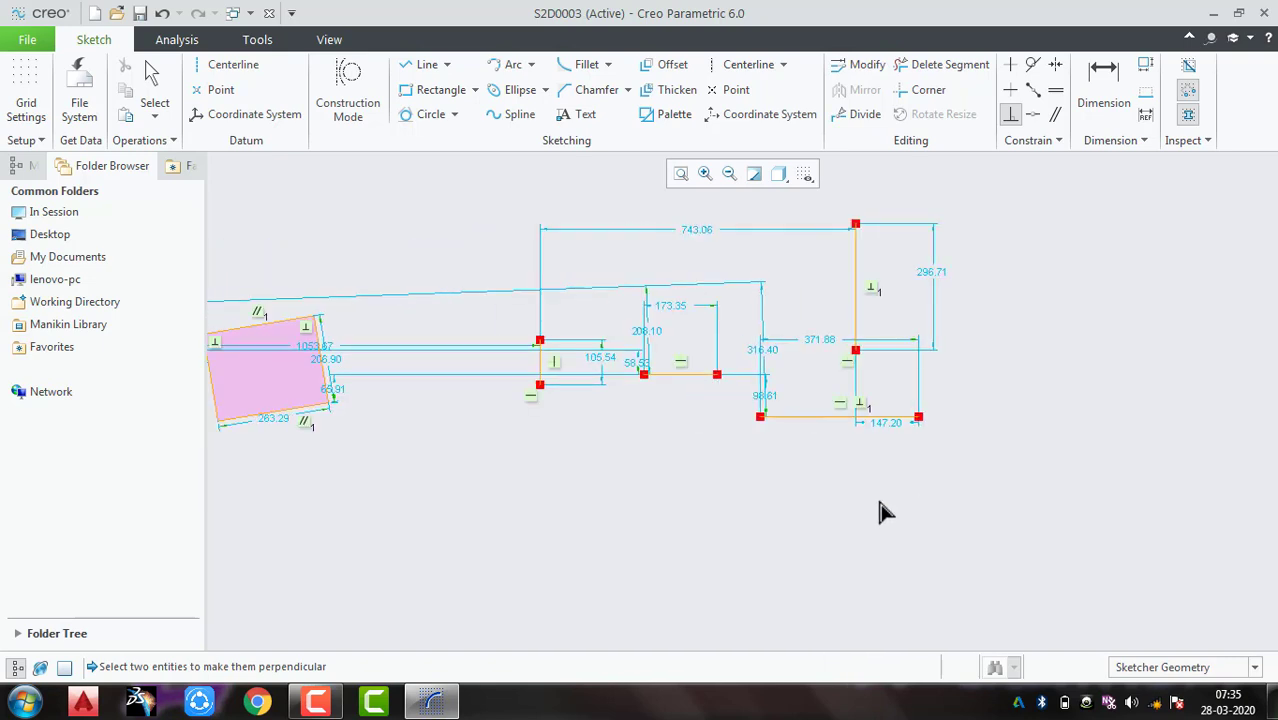
{"action": "key", "text": "ctrl+a"}
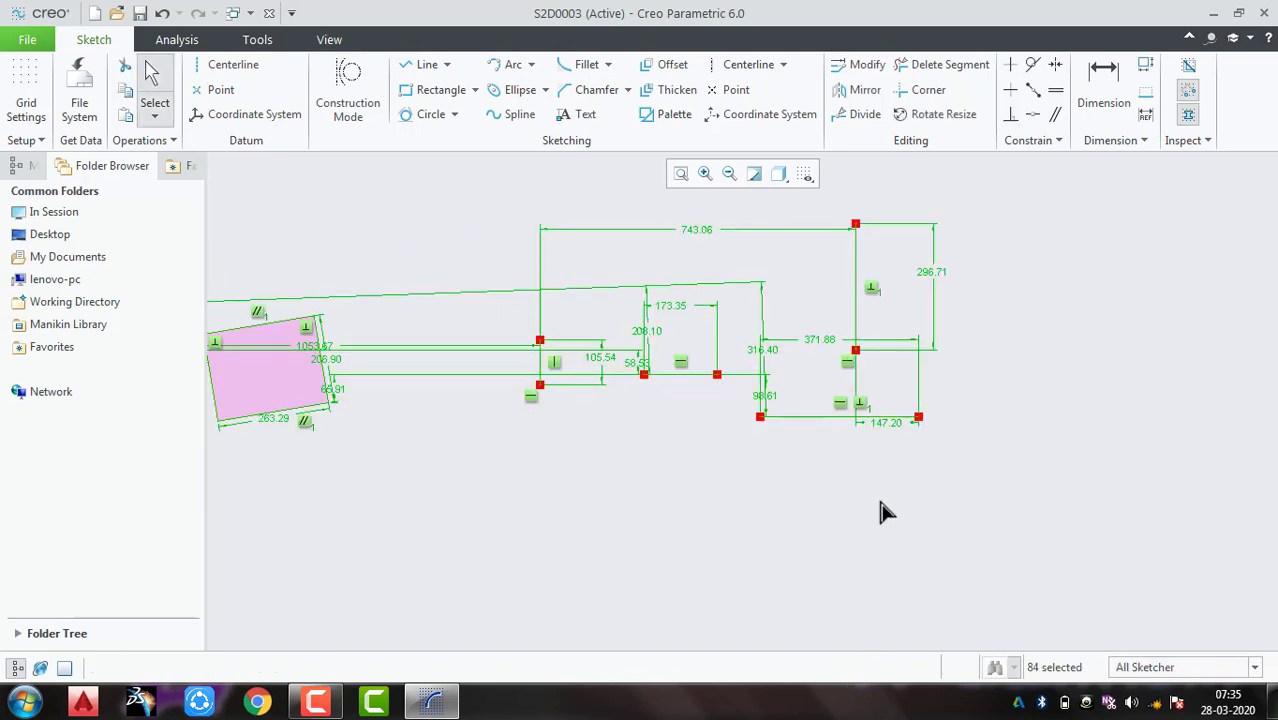
{"action": "key", "text": "Delete"}
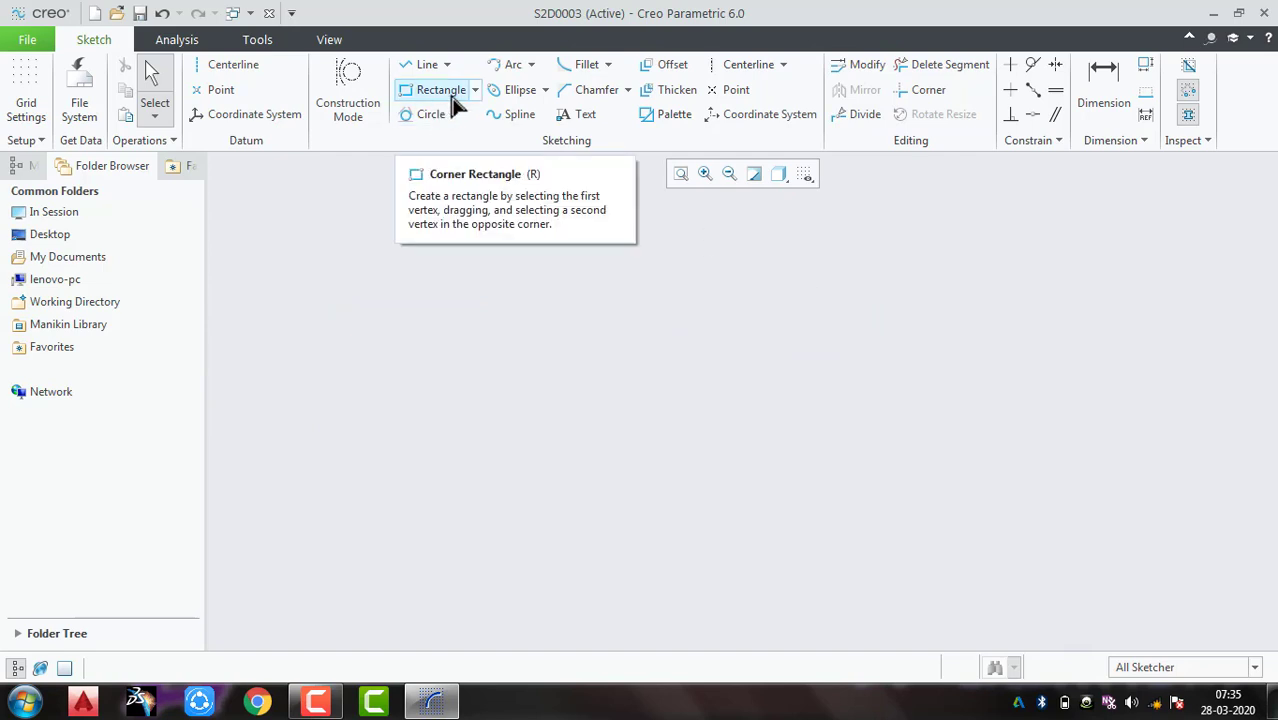
Step: Sketch a center-and-point circle about 418 in diameter in the empty sketch
{"action": "left_click", "coordinate": [455, 117]}
{"action": "left_click", "coordinate": [420, 135]}
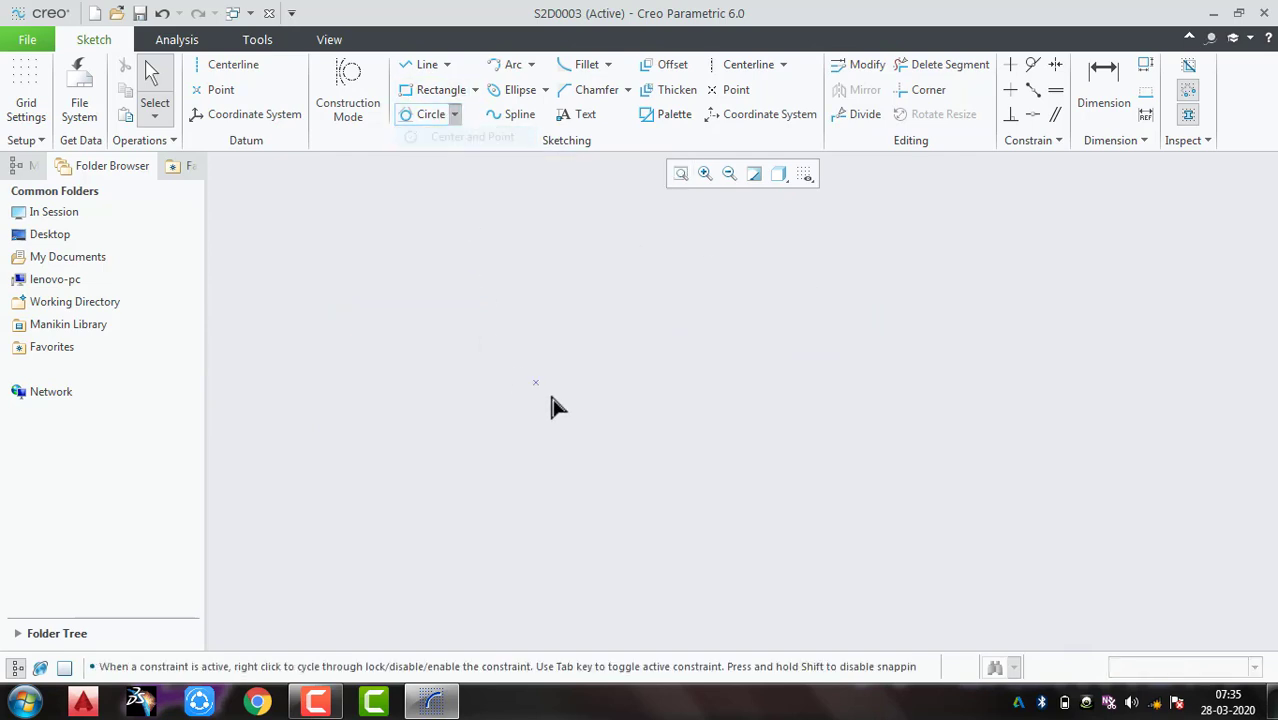
{"action": "left_click", "coordinate": [549, 385]}
{"action": "left_click", "coordinate": [622, 427]}
{"action": "middle_click", "coordinate": [774, 385]}
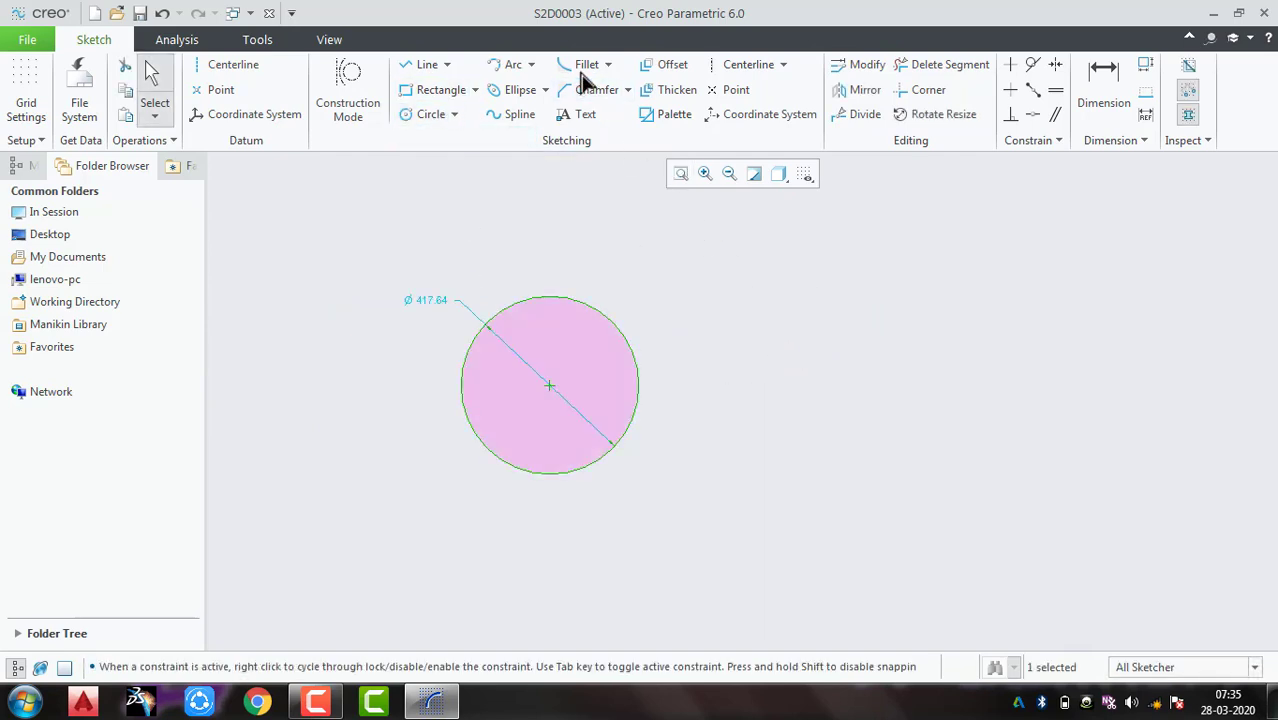
Step: Sketch a steeply slanted line about 493 long to the right of the circle
{"action": "left_click", "coordinate": [445, 68]}
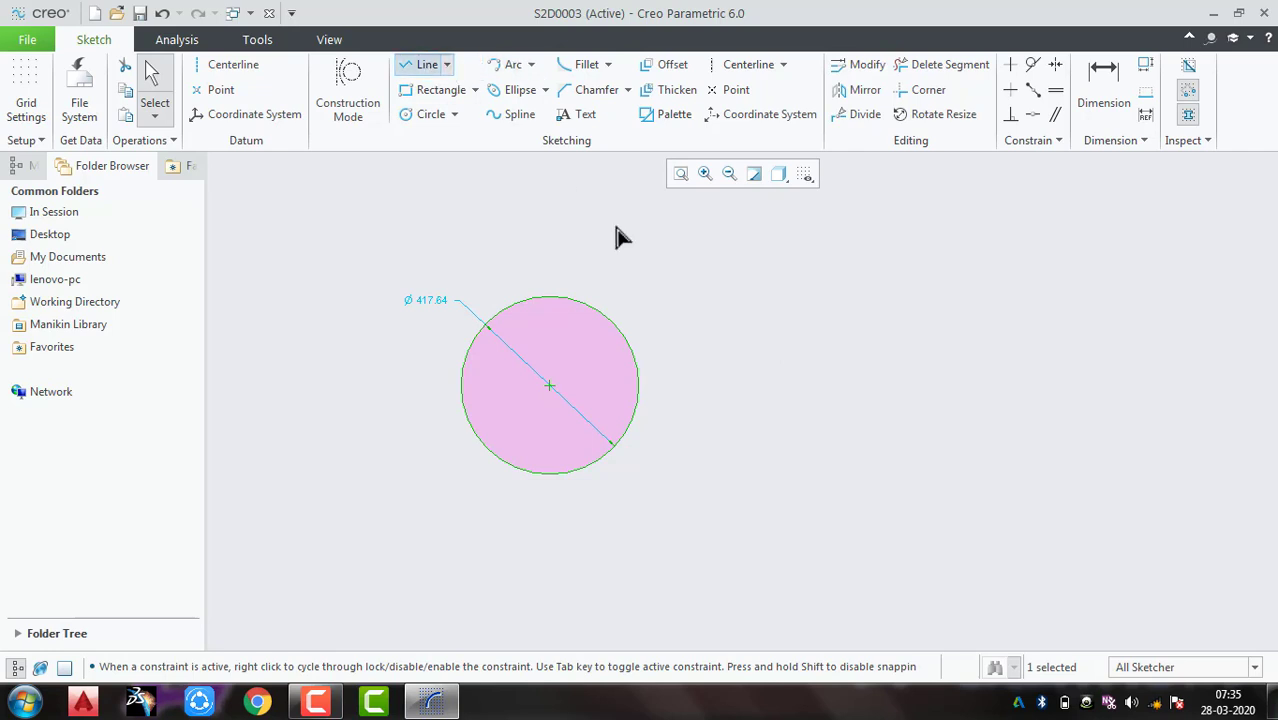
{"action": "left_click", "coordinate": [770, 260]}
{"action": "middle_click", "coordinate": [919, 325]}
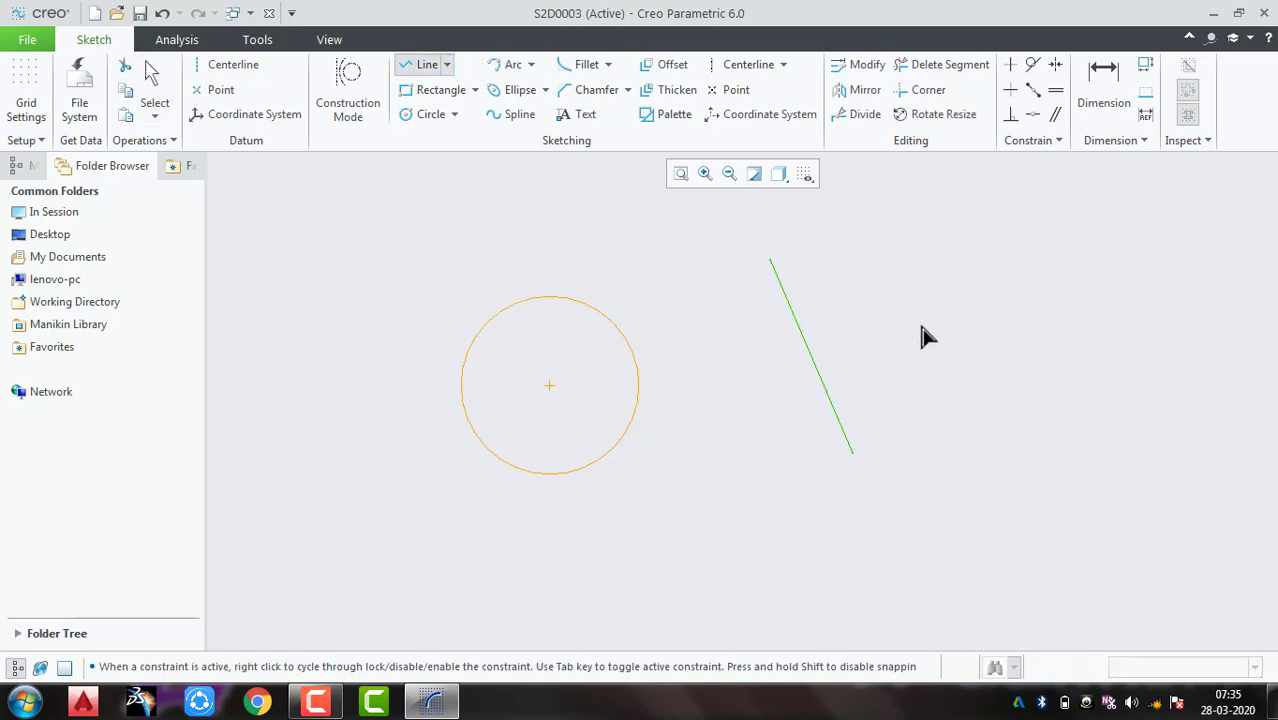
{"action": "middle_click", "coordinate": [921, 327]}
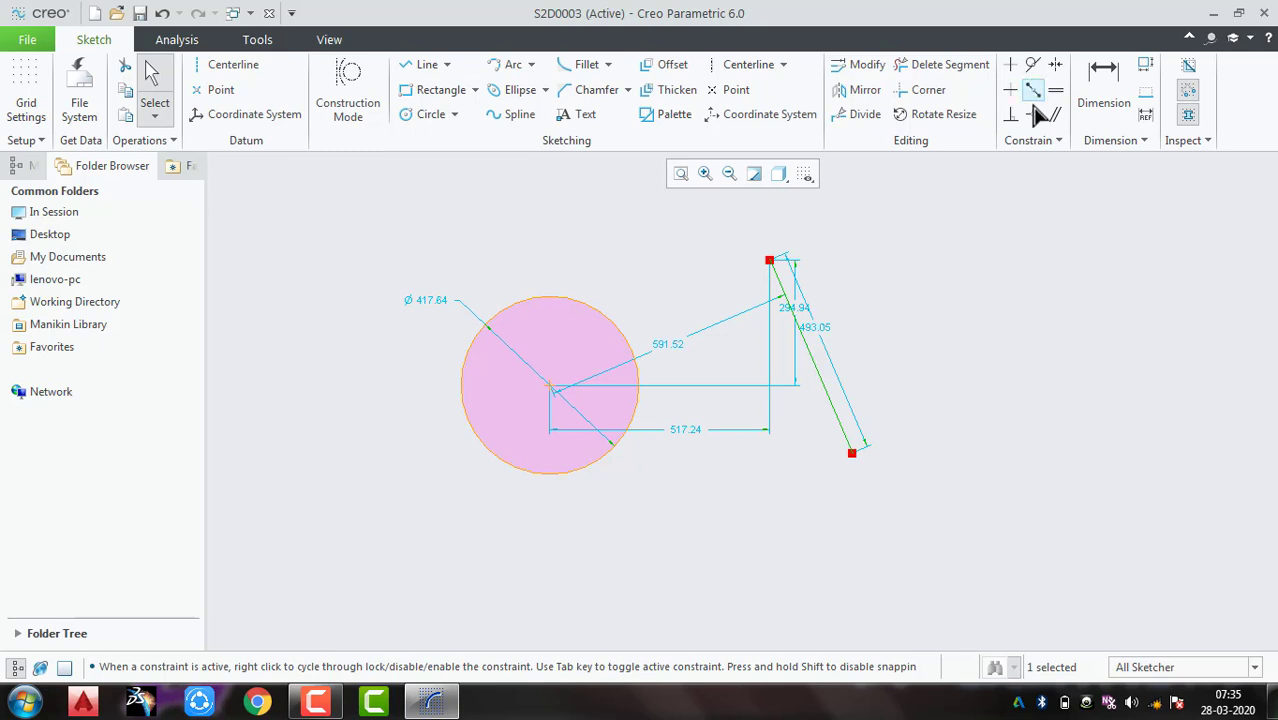
Step: Apply a Tangent constraint between the slanted line and the circle
{"action": "left_click", "coordinate": [1033, 64]}
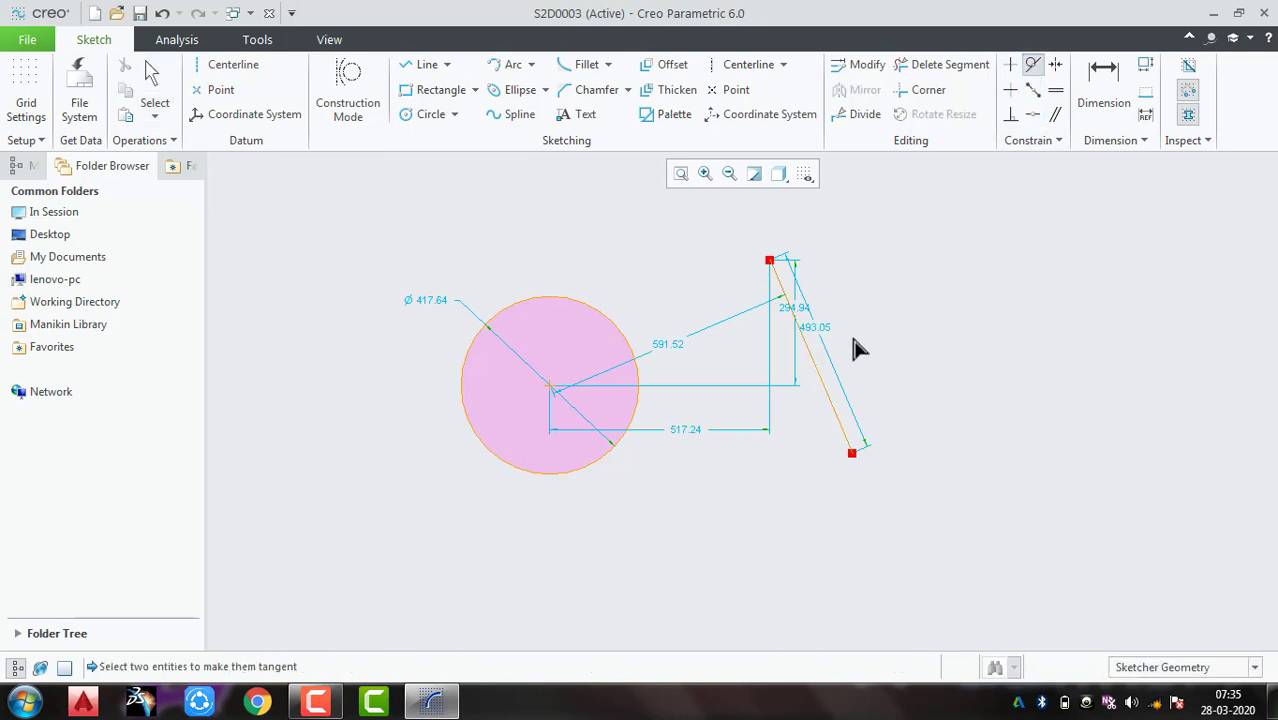
{"action": "left_click", "coordinate": [818, 375]}
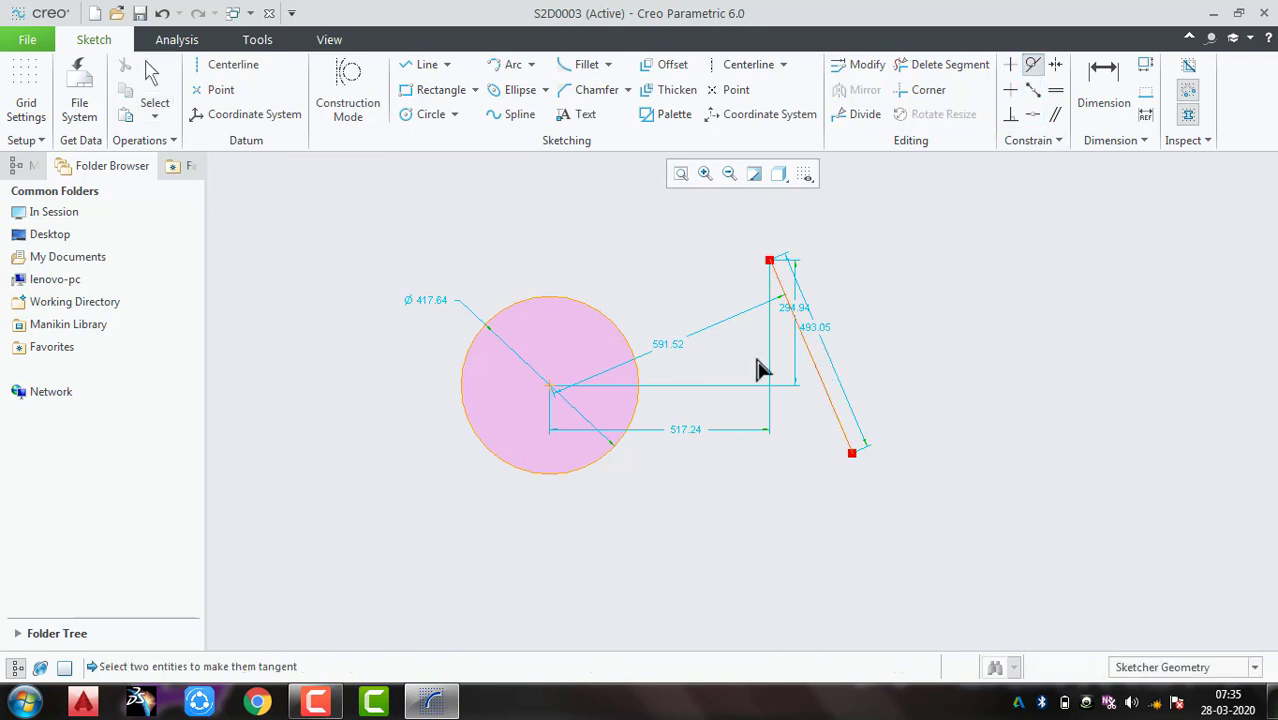
{"action": "left_click", "coordinate": [628, 326]}
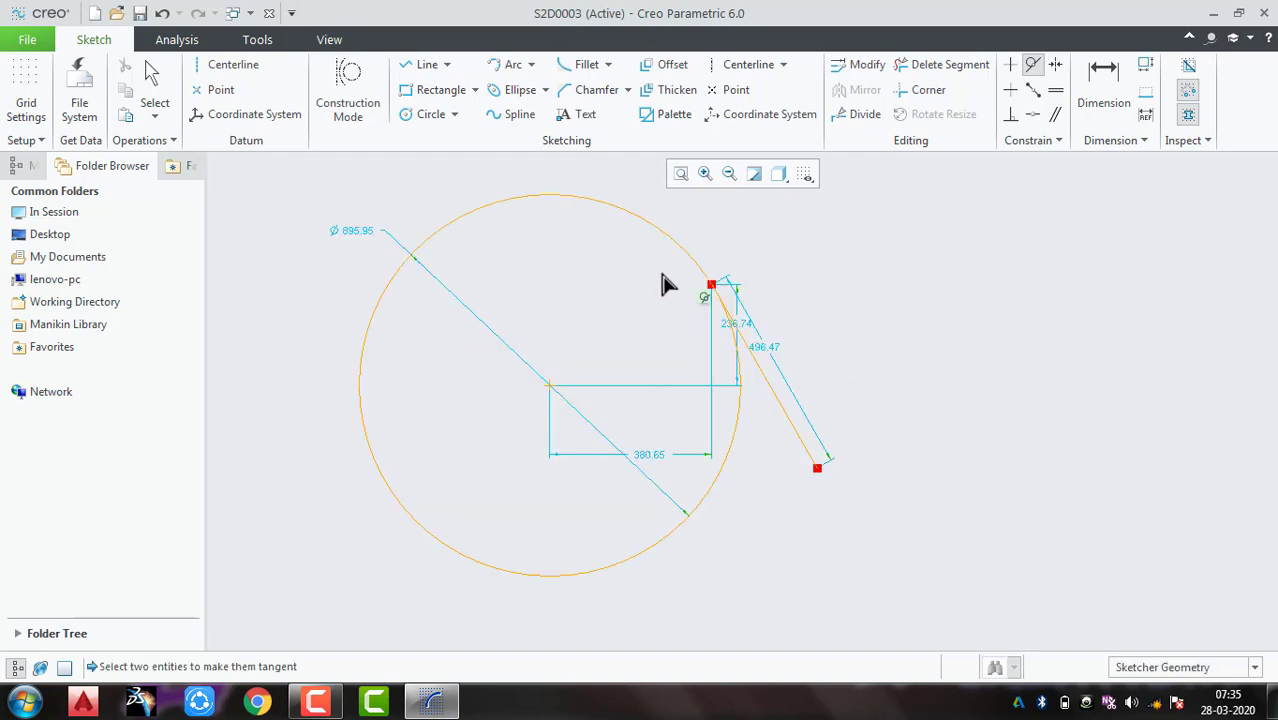
{"action": "scroll", "coordinate": [720, 285], "scroll_direction": "up", "scroll_amount": 3}
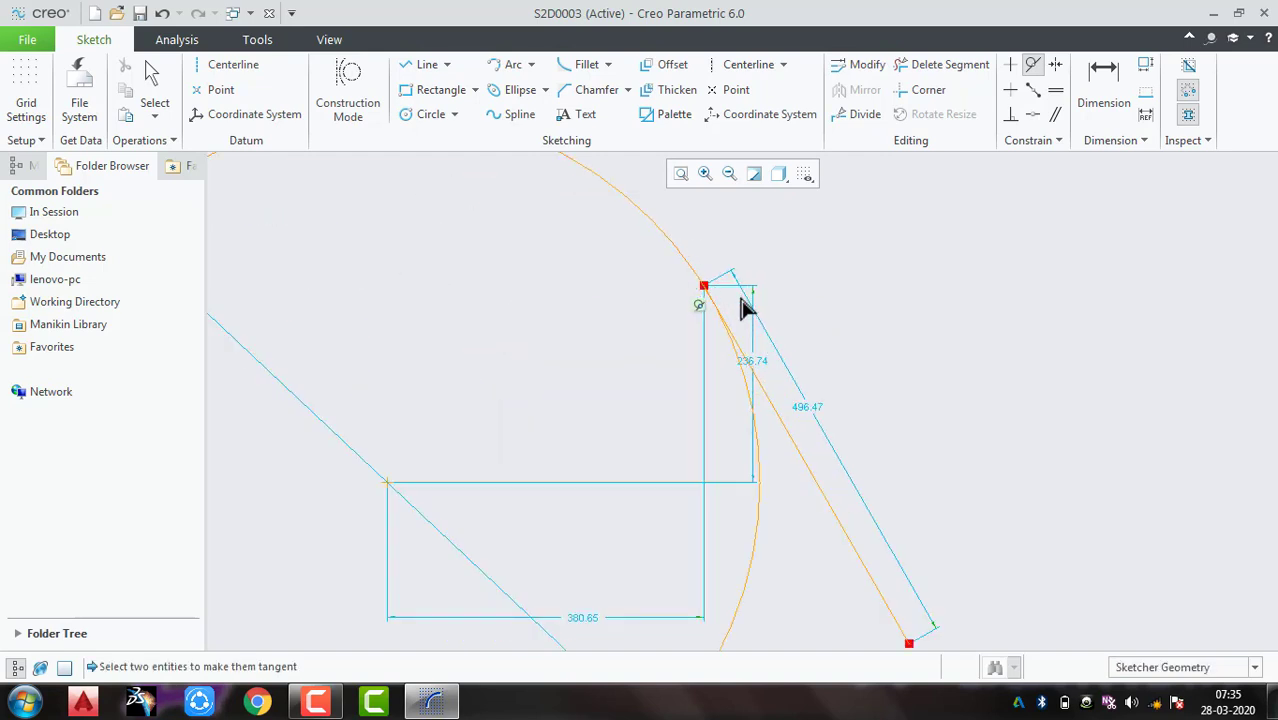
{"action": "scroll", "coordinate": [762, 332], "scroll_direction": "down", "scroll_amount": 3}
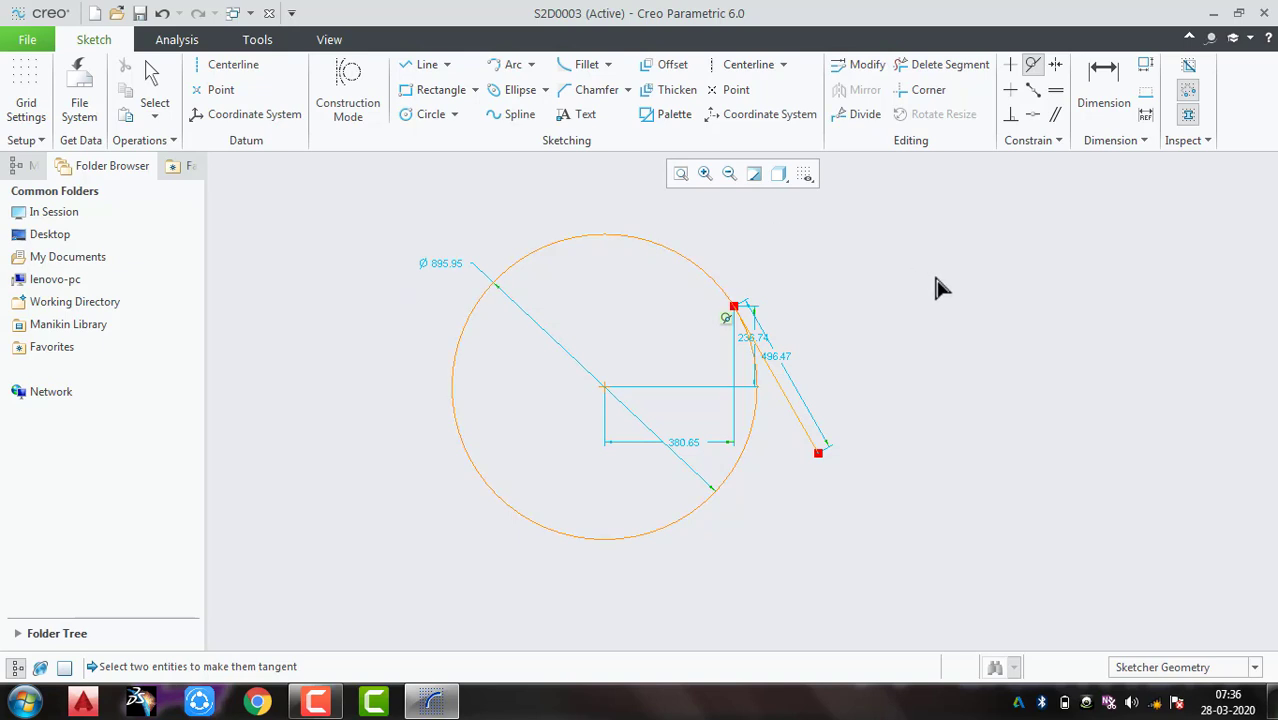
Step: Sketch a nearly horizontal line about 1011 long to the right of the circle, and a separate slanted line about 641 long below its far end
{"action": "middle_click_drag", "start_coordinate": [973, 364], "coordinate": [719, 363]}
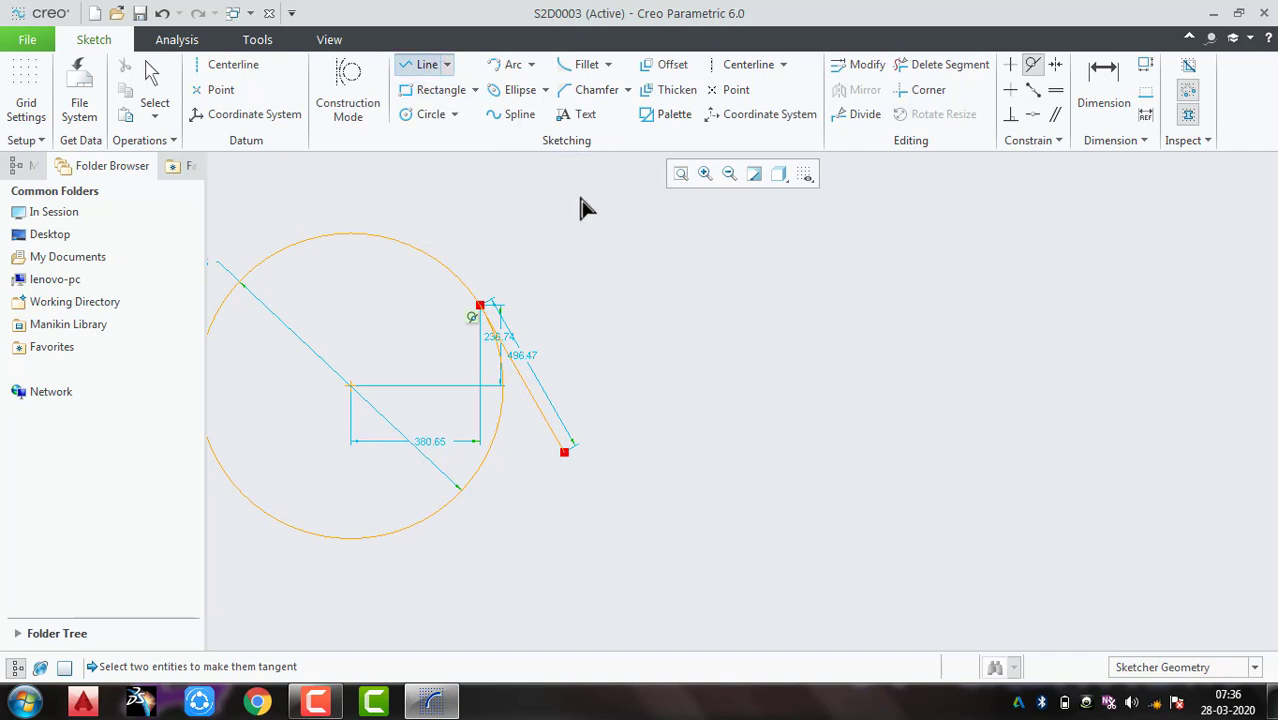
{"action": "left_click", "coordinate": [422, 64]}
{"action": "left_click", "coordinate": [628, 288]}
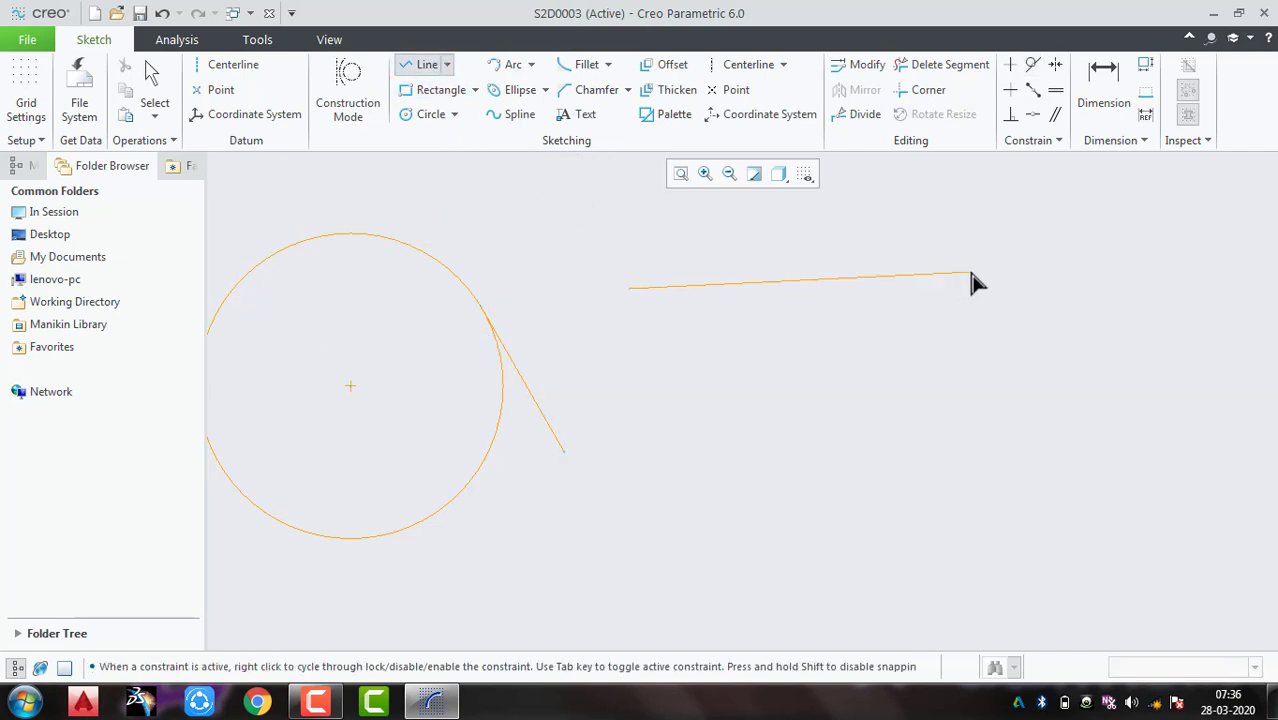
{"action": "left_click", "coordinate": [971, 273]}
{"action": "middle_click", "coordinate": [996, 382]}
{"action": "left_click", "coordinate": [922, 345]}
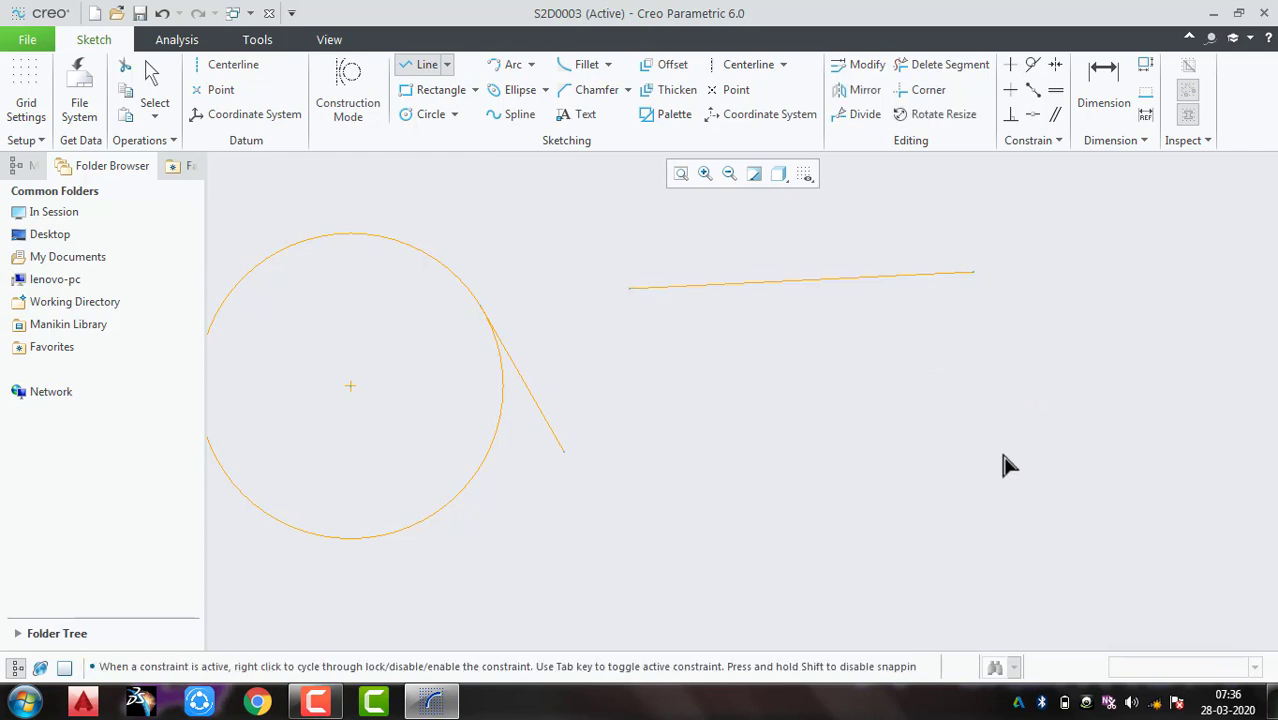
{"action": "left_click", "coordinate": [1030, 534]}
{"action": "middle_click", "coordinate": [1066, 415]}
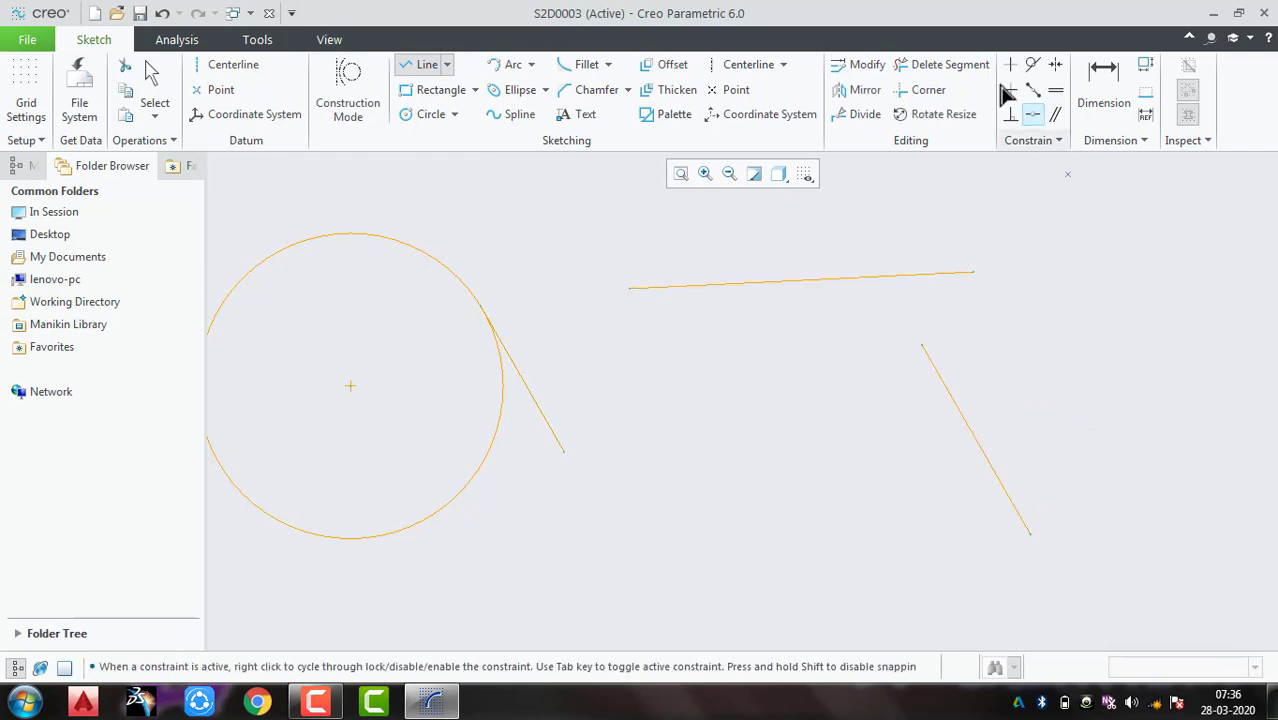
Step: Apply a Mid-point constraint to place the slanted line's upper endpoint at the middle of the nearly horizontal line
{"action": "left_click", "coordinate": [1033, 89]}
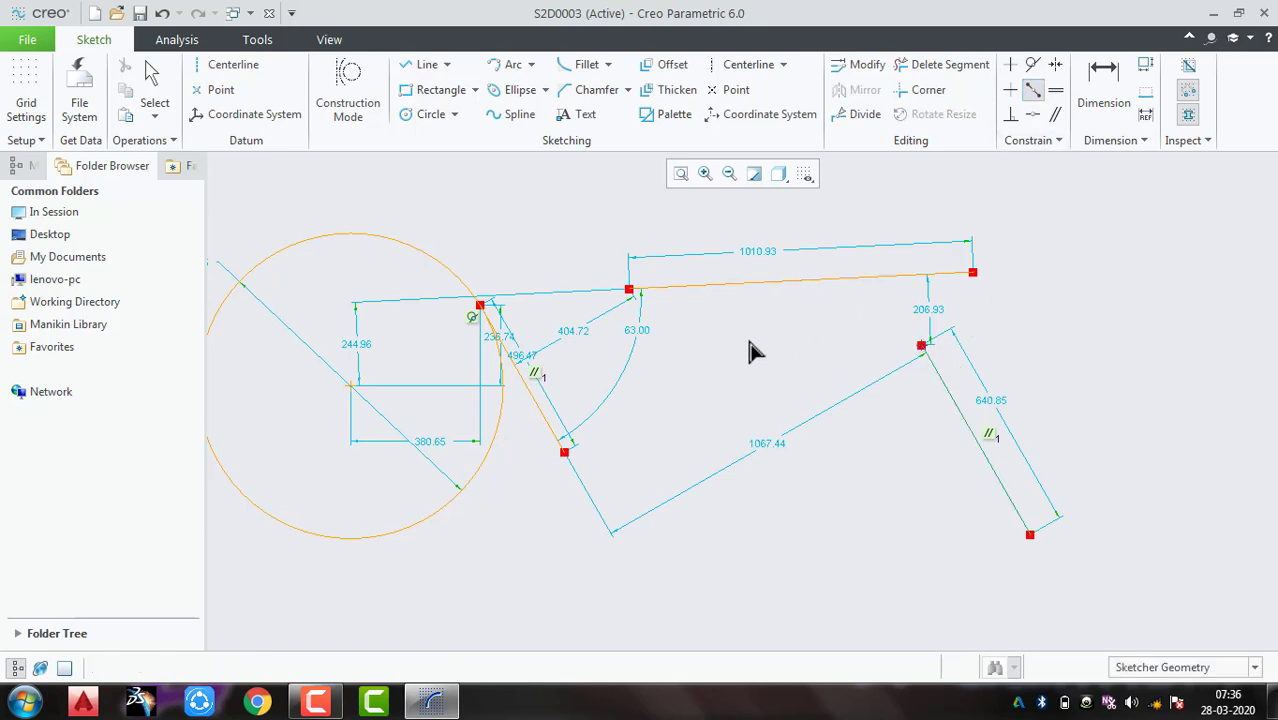
{"action": "left_click", "coordinate": [818, 280]}
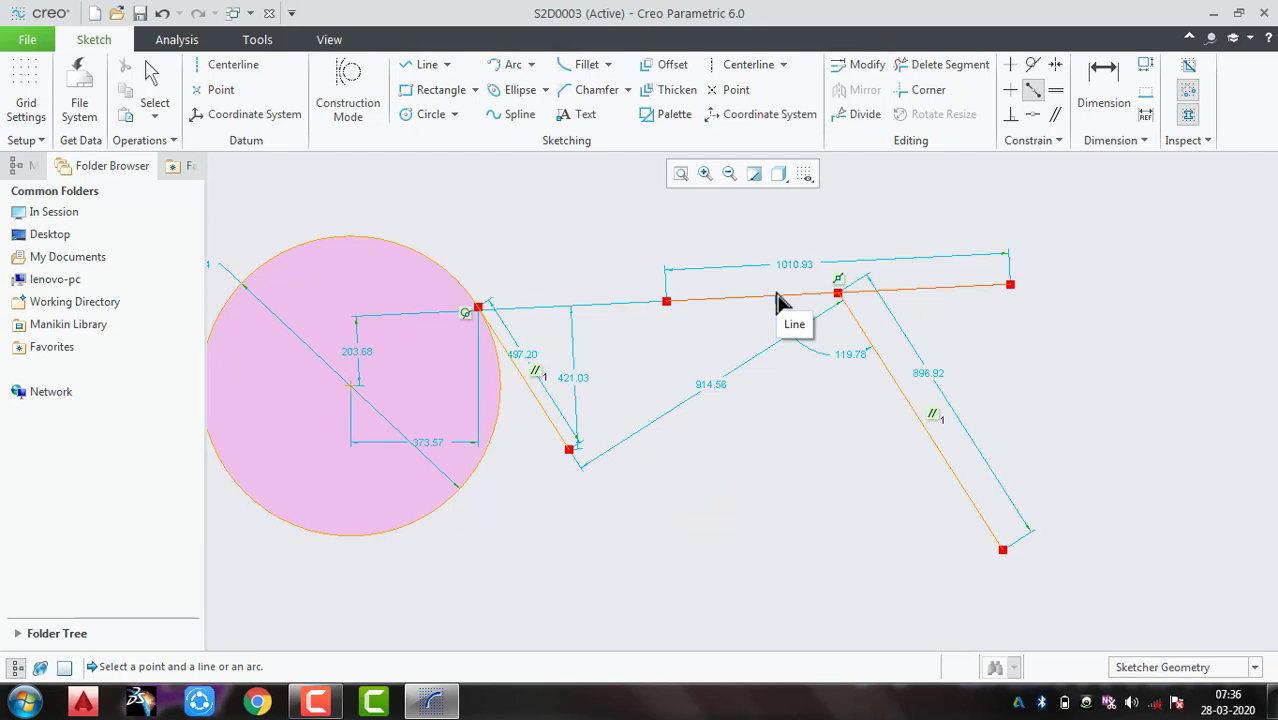
{"action": "middle_click_drag", "start_coordinate": [996, 402], "coordinate": [859, 416], "text": "shift"}
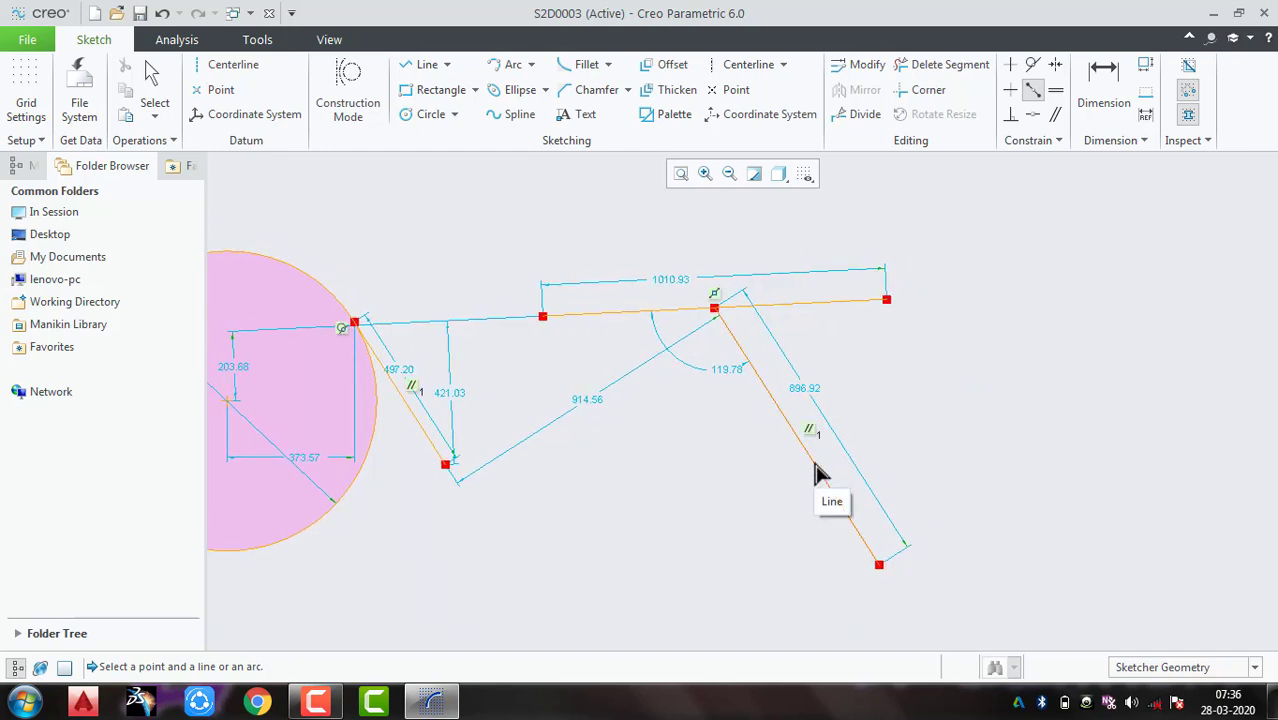
{"action": "left_click", "coordinate": [815, 470]}
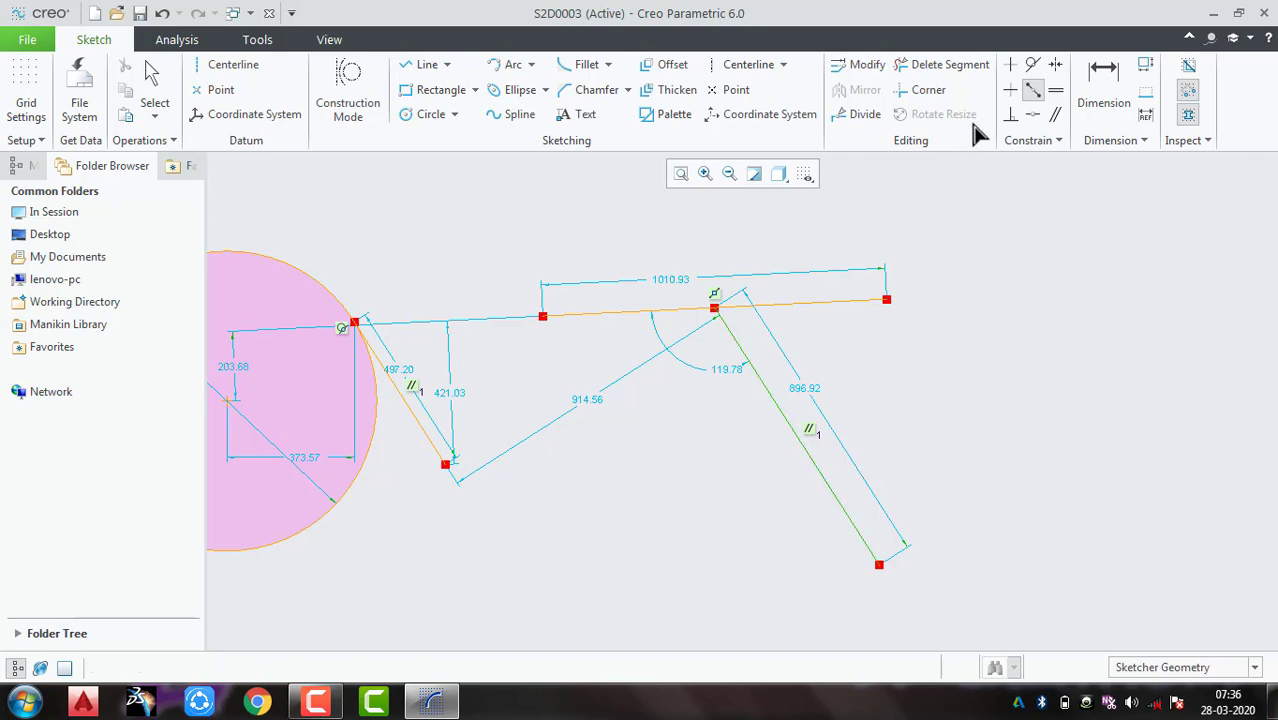
Step: Apply a Vertical constraint to the slanted line attached at the mid-point and a Horizontal constraint to the nearly horizontal line above it
{"action": "left_click", "coordinate": [1011, 66]}
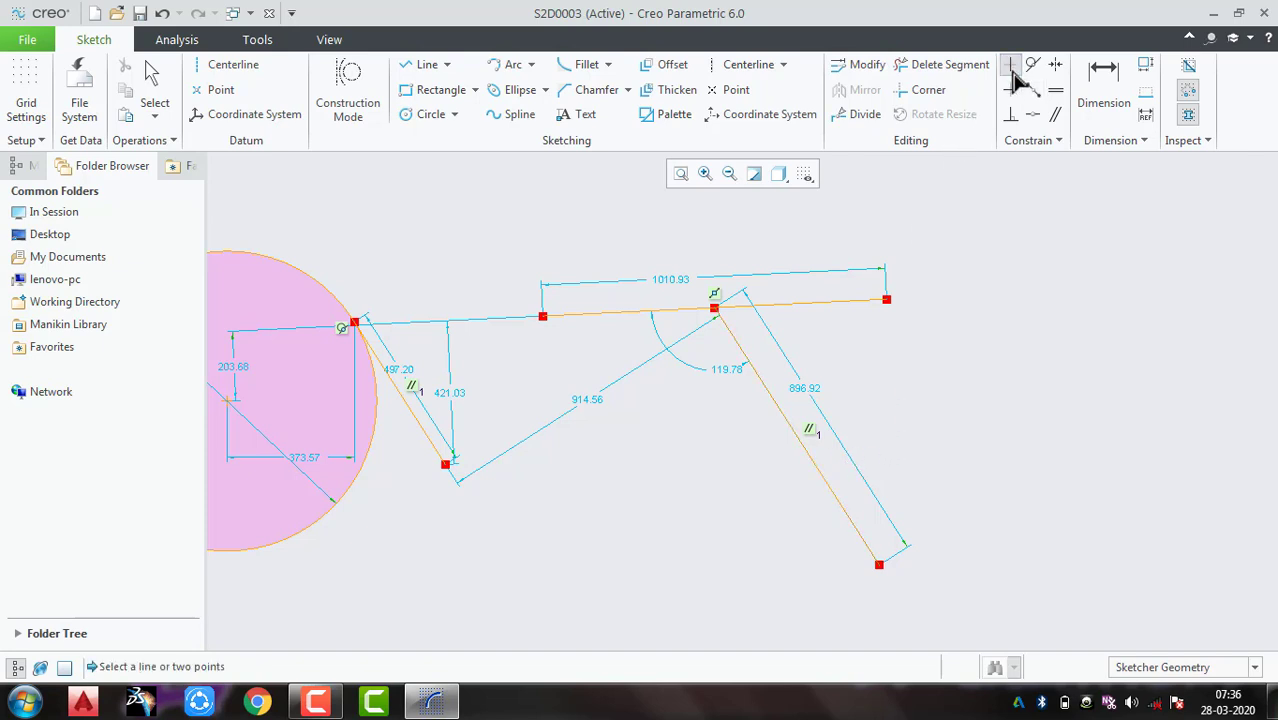
{"action": "left_click", "coordinate": [808, 455]}
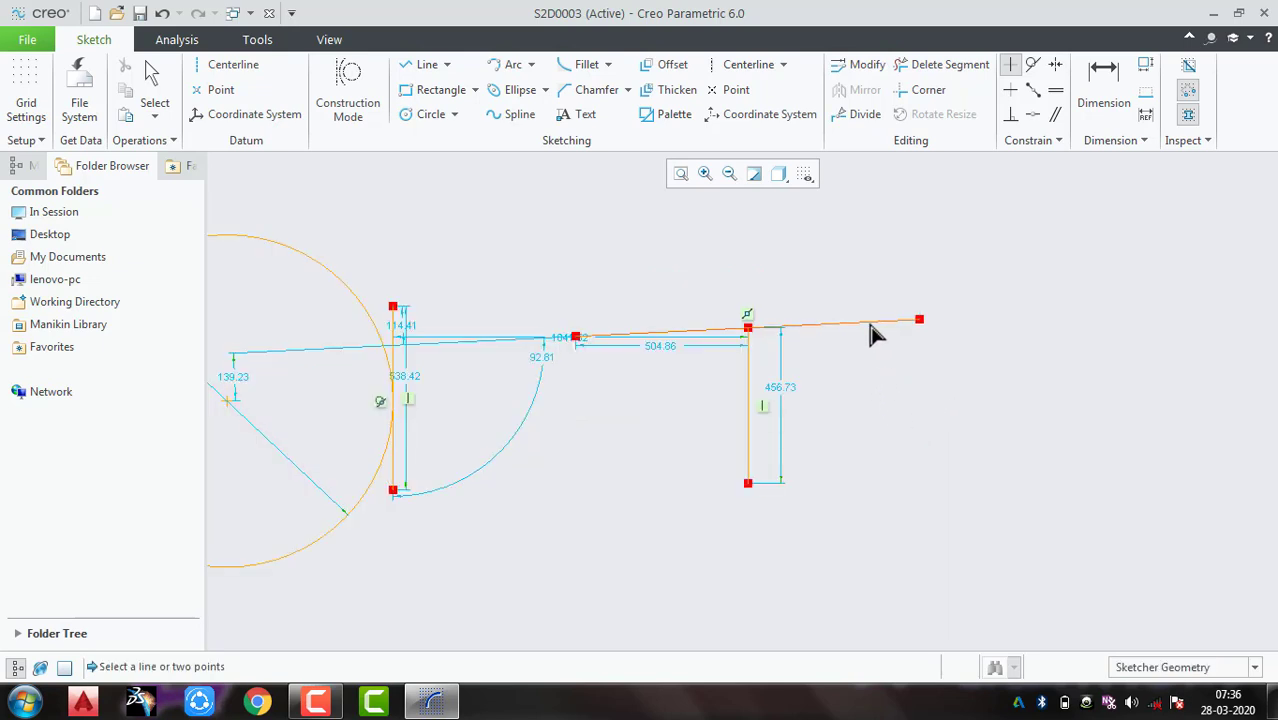
{"action": "middle_click", "coordinate": [868, 375]}
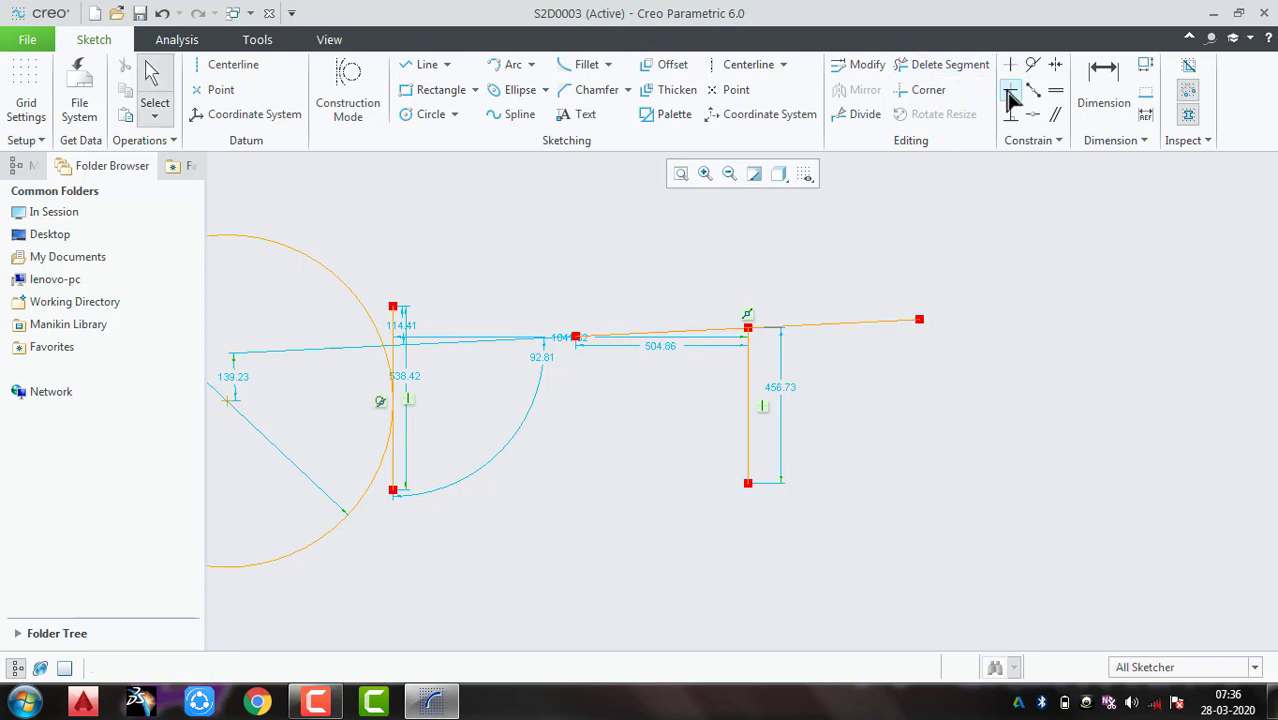
{"action": "left_click", "coordinate": [1010, 89]}
{"action": "left_click", "coordinate": [850, 325]}
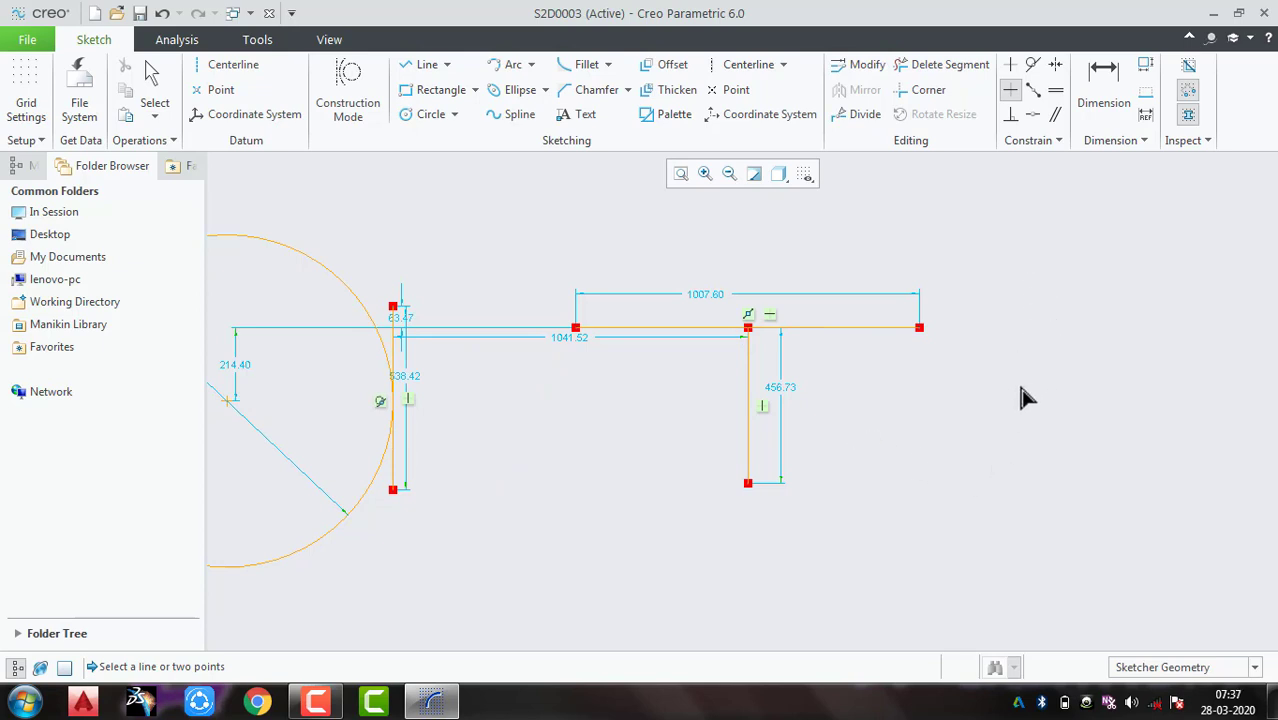
Step: Sketch two separate lines to the right of the T shape: one falling steeply, and one rising at about 16° beside its lower end
{"action": "middle_click_drag", "start_coordinate": [1020, 390], "coordinate": [855, 340]}
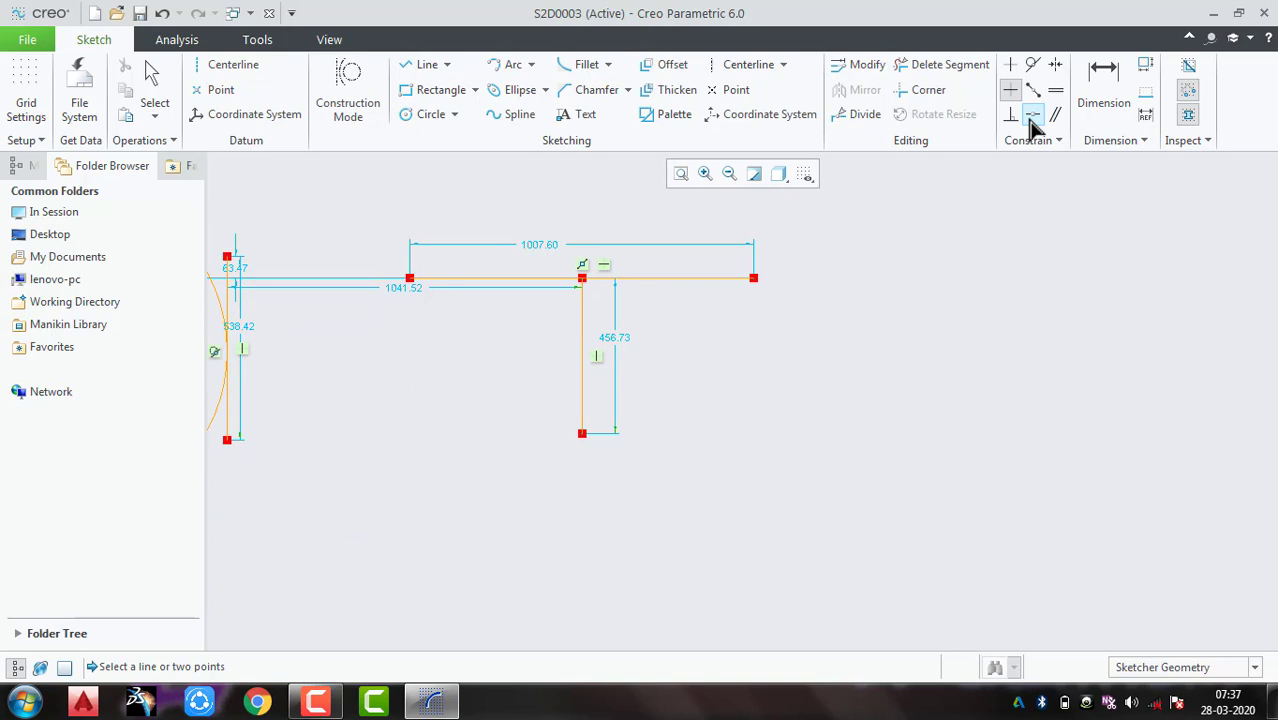
{"action": "left_click", "coordinate": [447, 64]}
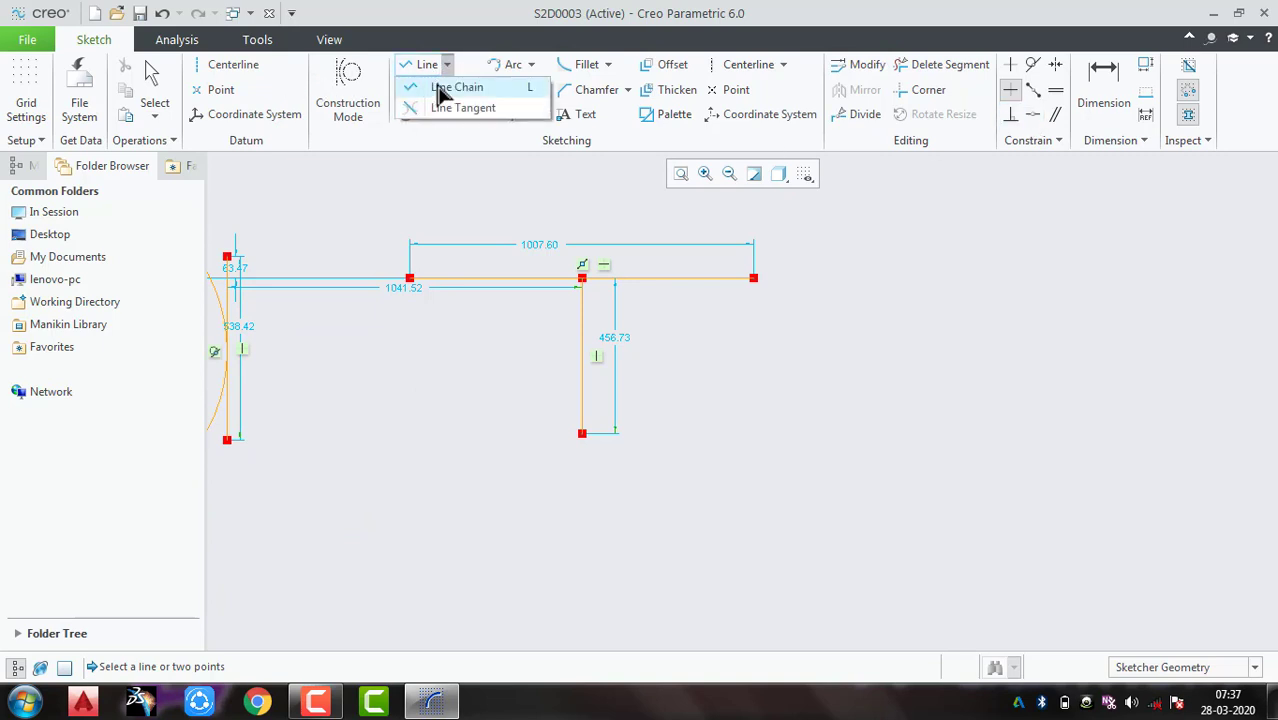
{"action": "left_click", "coordinate": [457, 87]}
{"action": "left_click", "coordinate": [866, 242]}
{"action": "left_click", "coordinate": [1007, 433]}
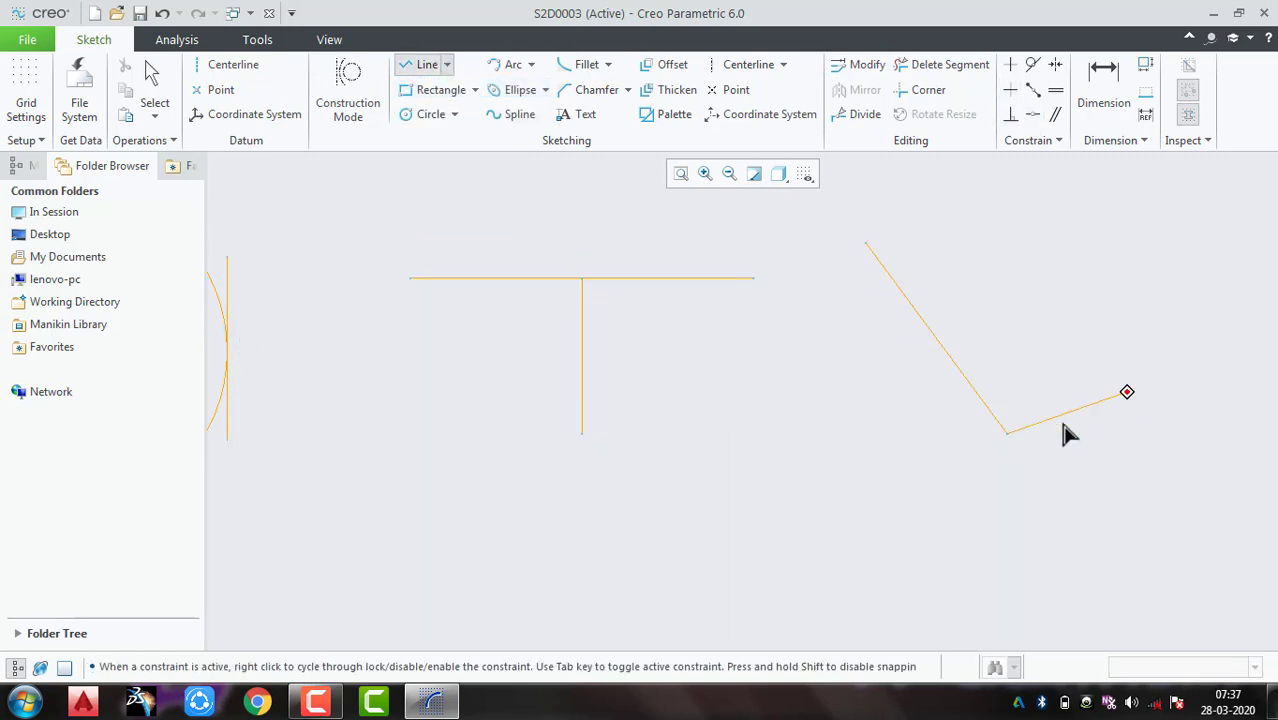
{"action": "mouse_move", "coordinate": [1068, 435]}
{"action": "middle_mouse_down"}
{"action": "mouse_move", "coordinate": [959, 442]}
{"action": "mouse_move", "coordinate": [901, 465]}
{"action": "middle_mouse_up"}
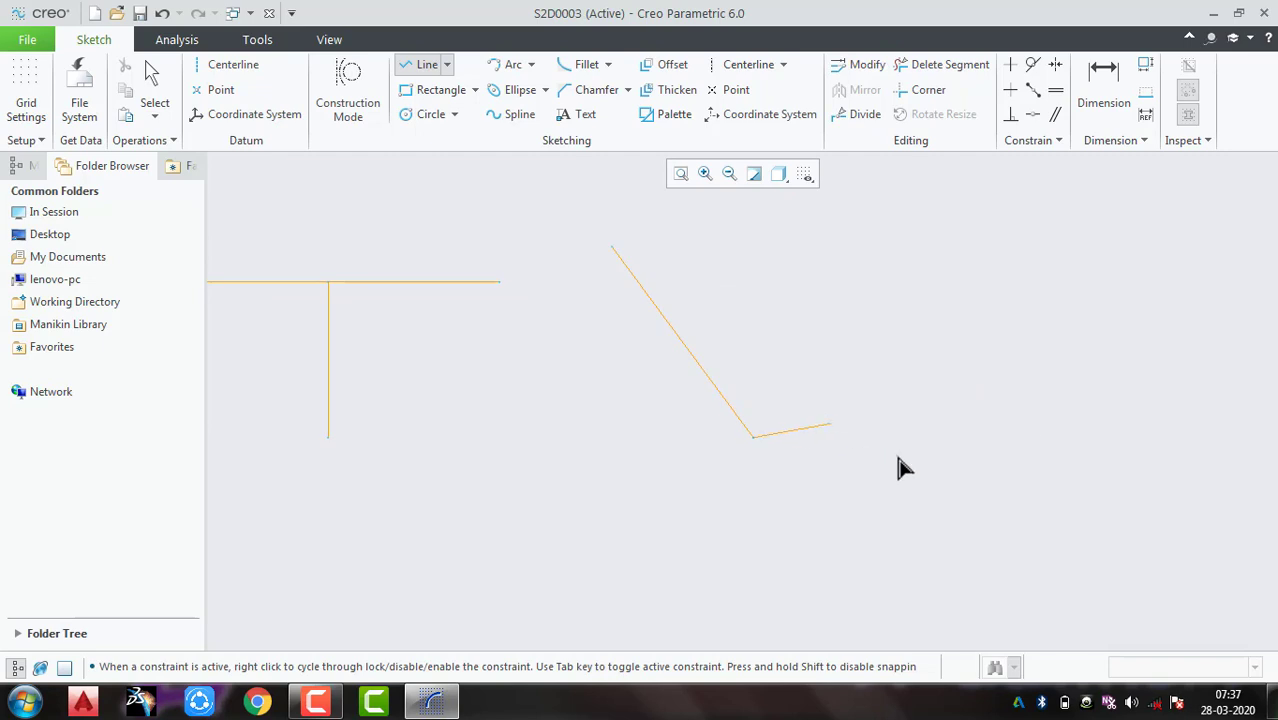
{"action": "left_click", "coordinate": [801, 444]}
{"action": "left_click", "coordinate": [1075, 368]}
{"action": "middle_click", "coordinate": [1080, 432]}
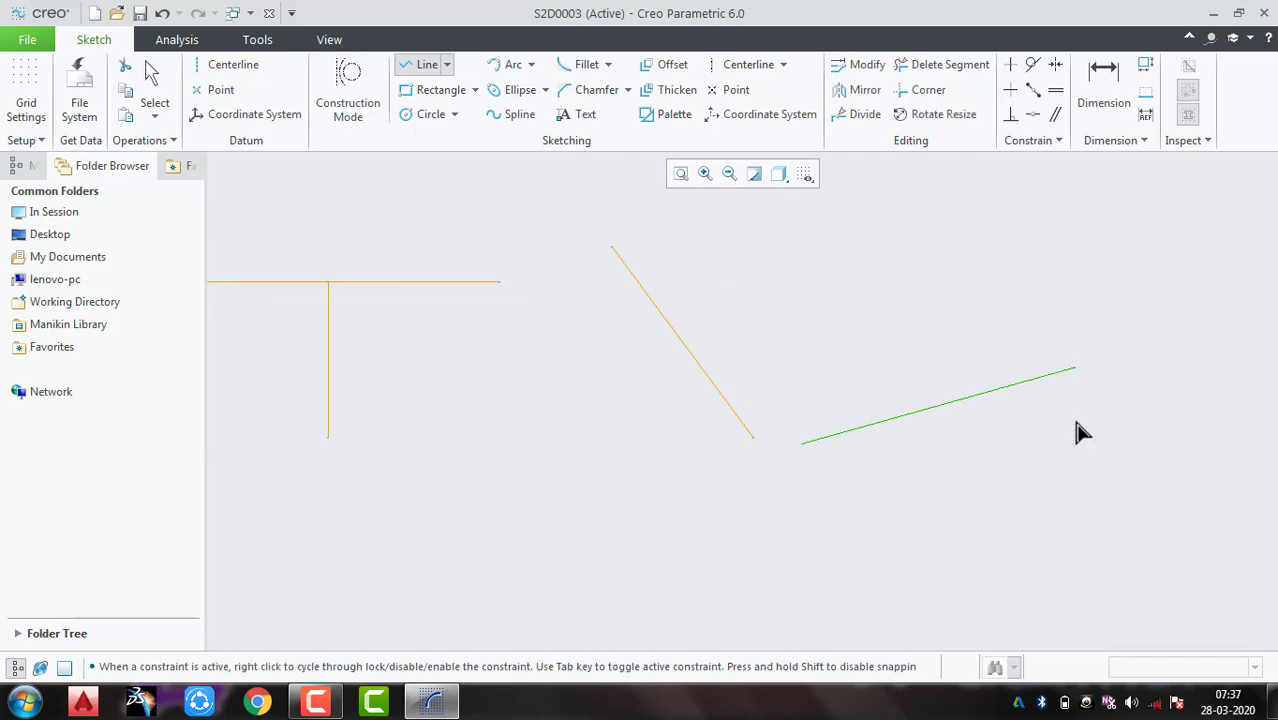
Step: Apply a Coincident constraint to join the neighbouring lower endpoints of the two slanted lines
{"action": "left_click", "coordinate": [1032, 114]}
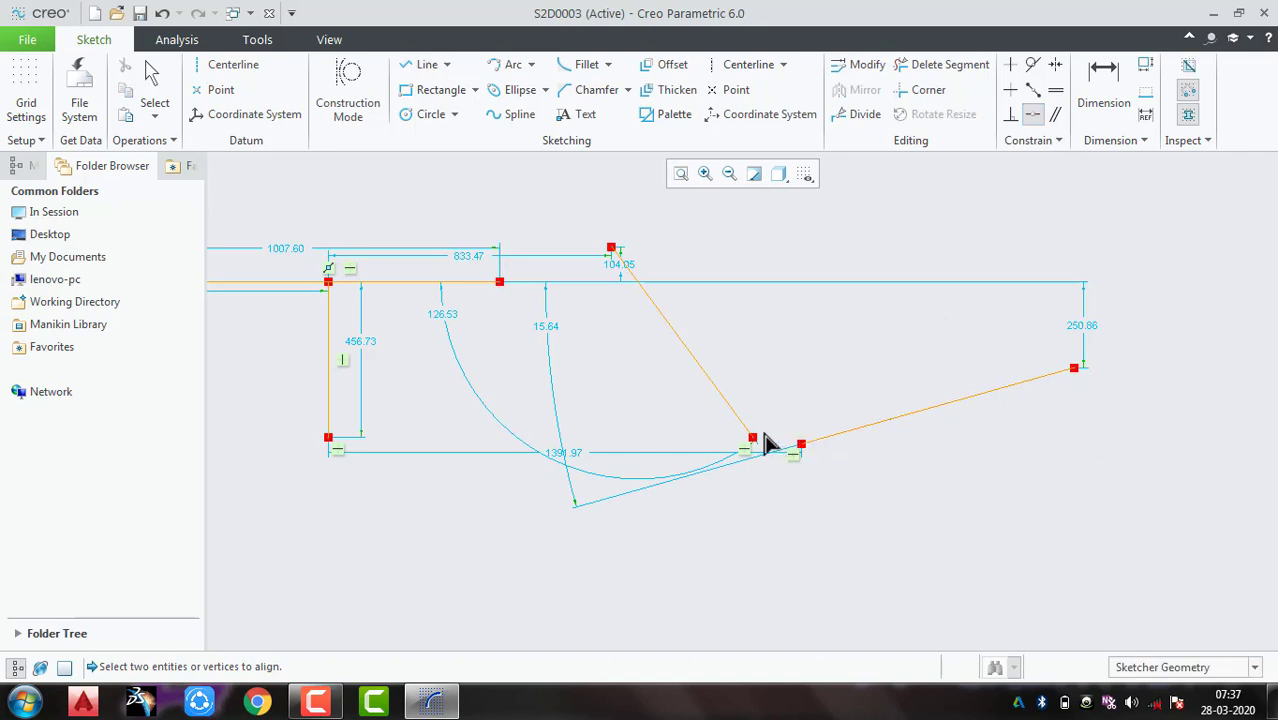
{"action": "left_click", "coordinate": [754, 437]}
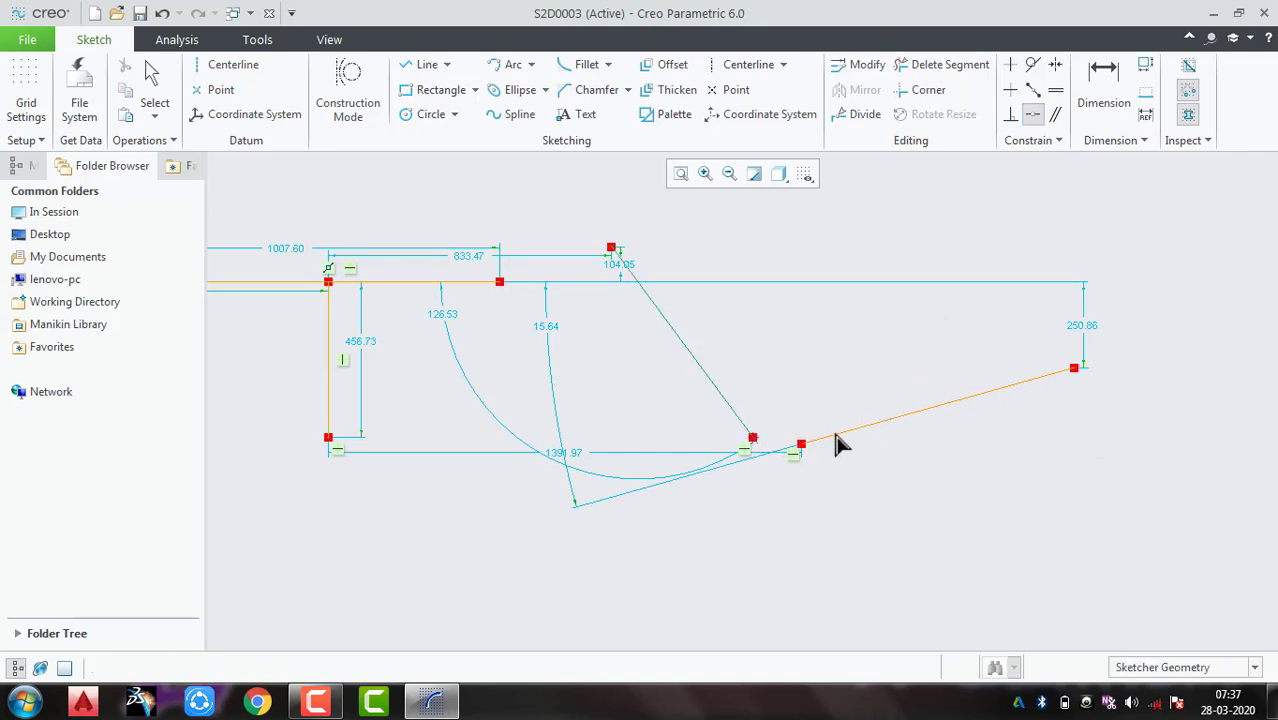
{"action": "left_click", "coordinate": [801, 444]}
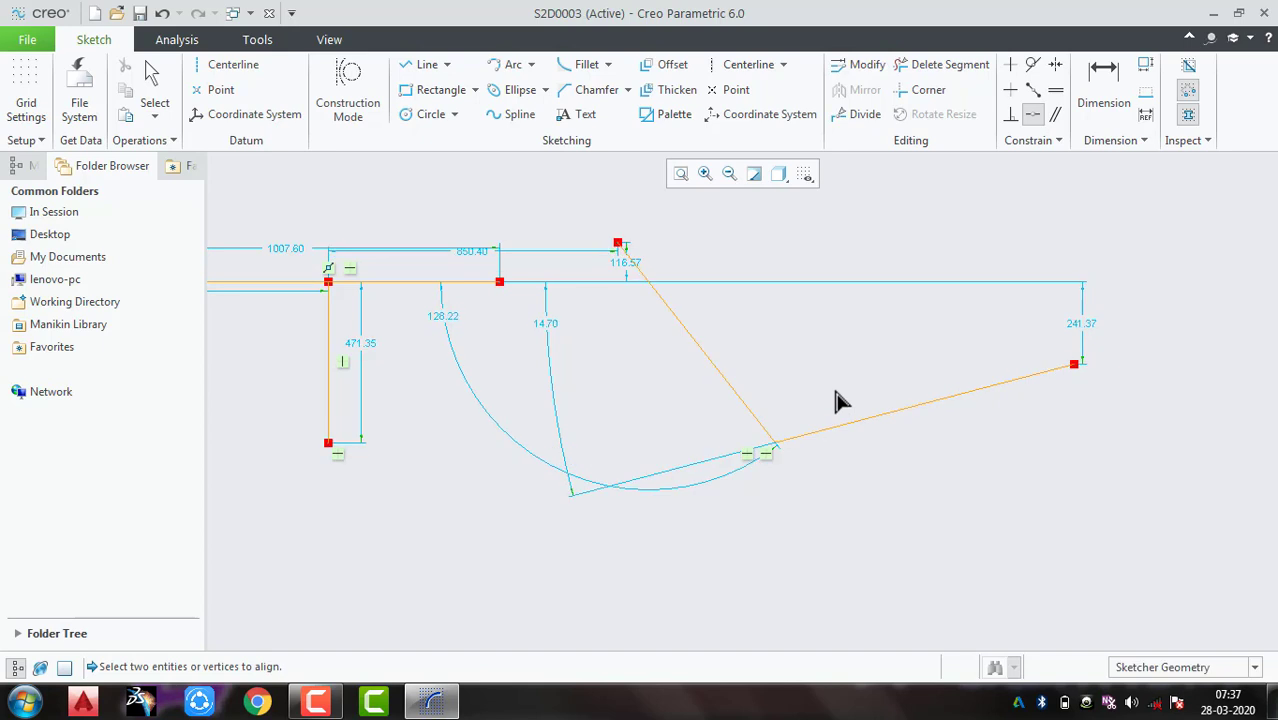
{"action": "middle_click", "coordinate": [835, 385]}
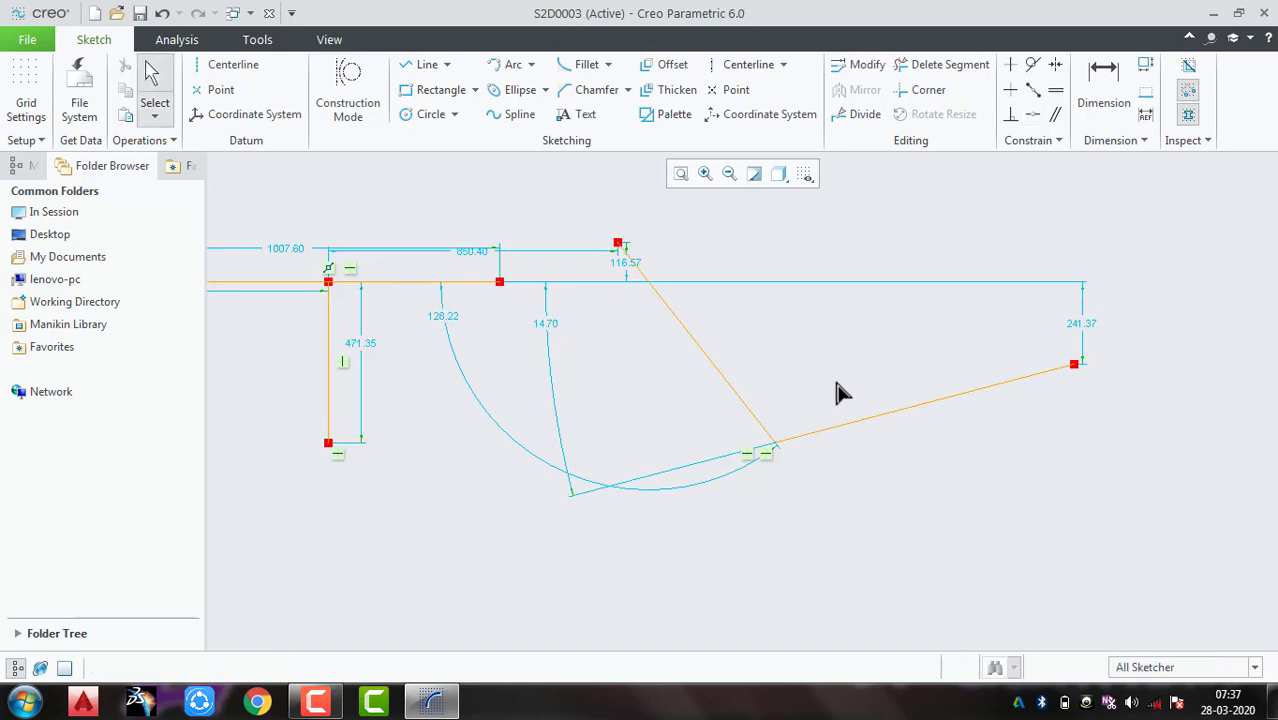
Step: Place a vertical datum centerline in the empty area to the right, about 4270 from the T shape's stem
{"action": "scroll", "coordinate": [920, 405], "scroll_direction": "down", "scroll_amount": 3}
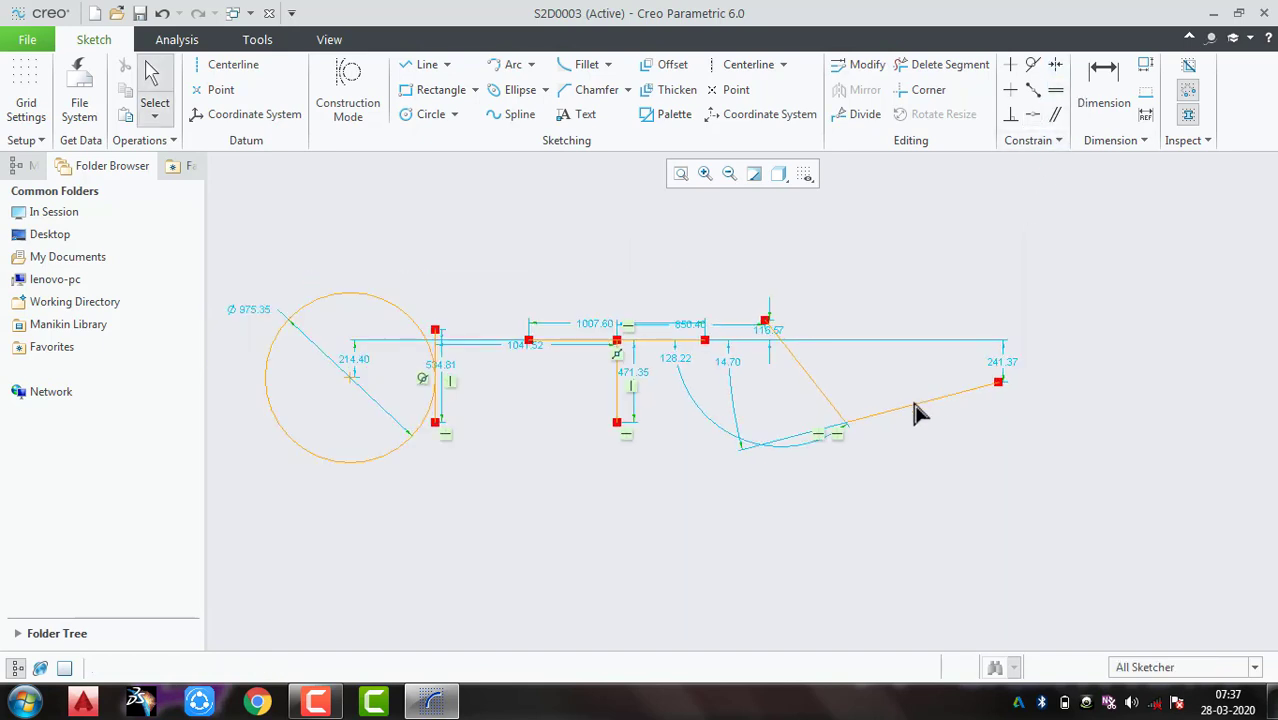
{"action": "mouse_move", "coordinate": [1005, 410]}
{"action": "middle_mouse_down", "text": "shift"}
{"action": "mouse_move", "coordinate": [750, 408]}
{"action": "mouse_move", "coordinate": [621, 388]}
{"action": "middle_mouse_up", "text": "shift"}
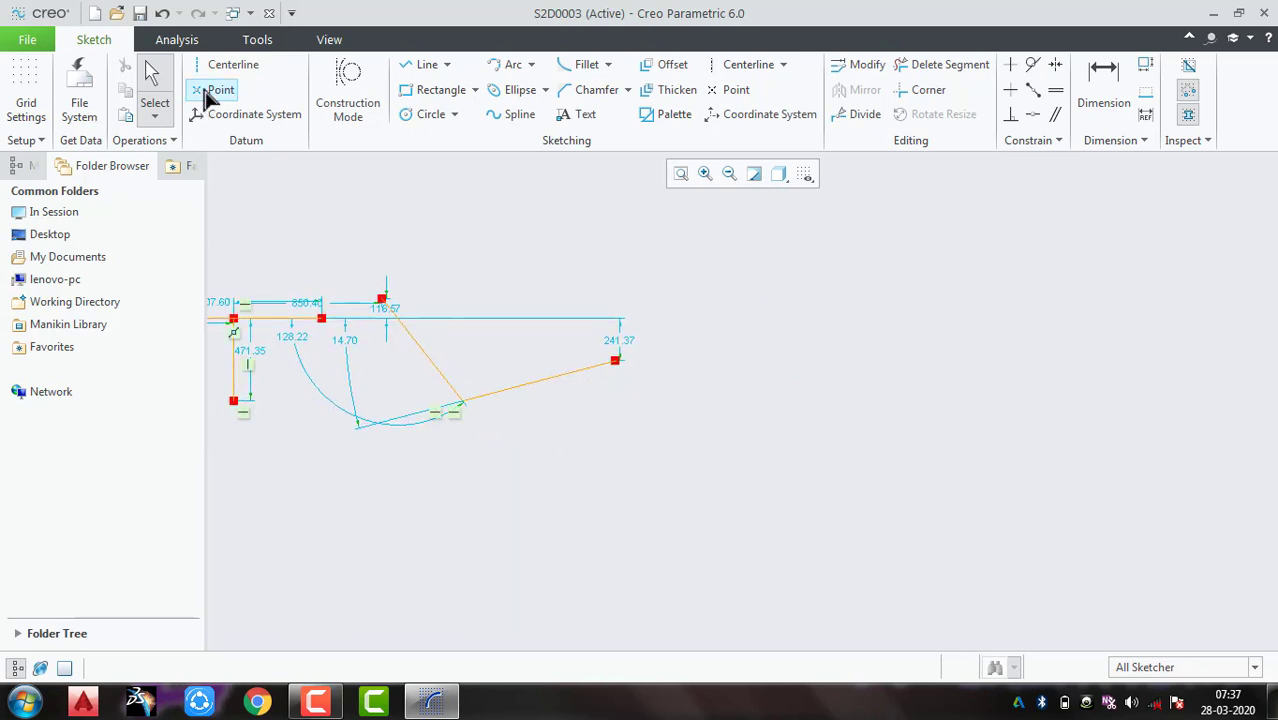
{"action": "left_click", "coordinate": [228, 66]}
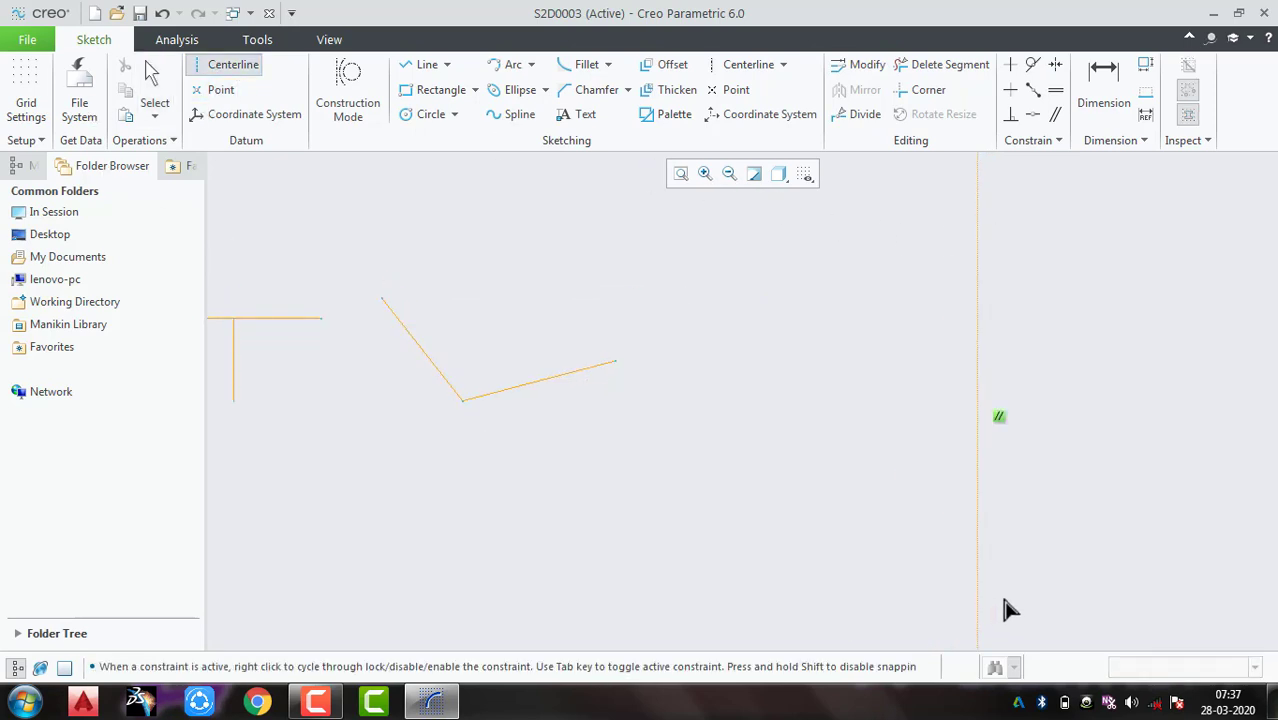
{"action": "left_click", "coordinate": [978, 605]}
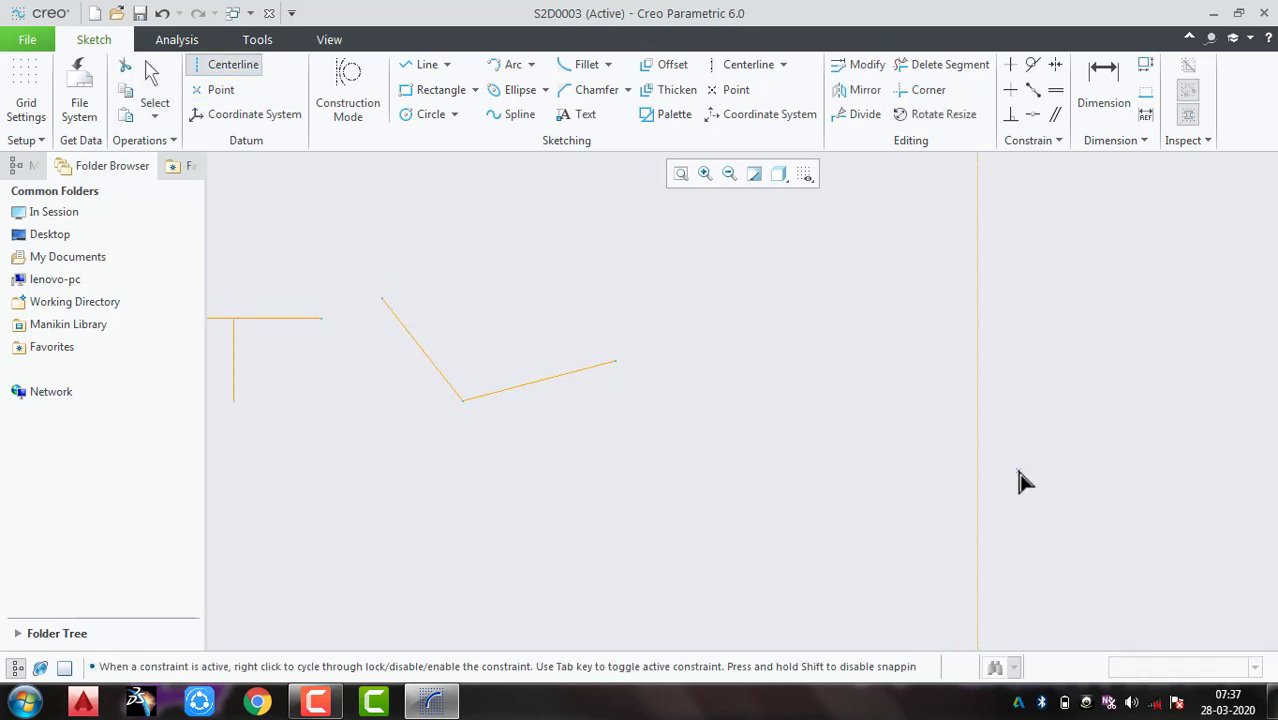
{"action": "middle_click", "coordinate": [1018, 480]}
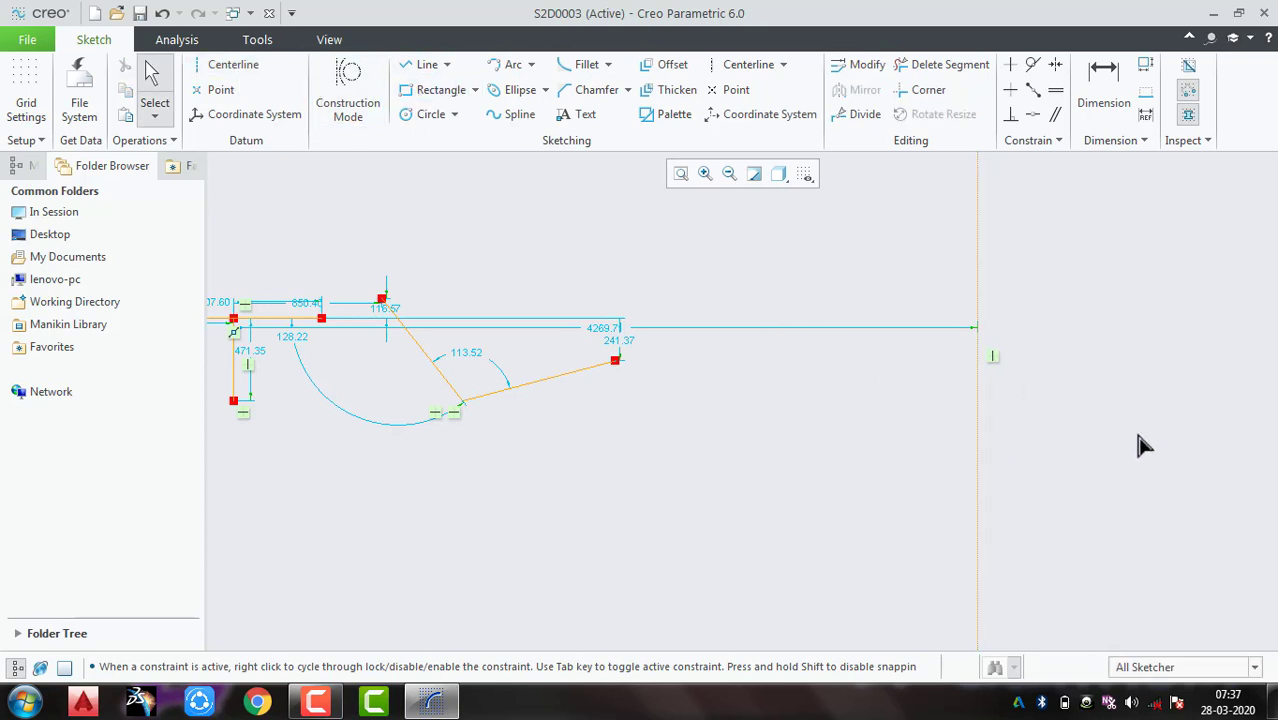
Step: Sketch a rectangle about 1666 by 1166 off-centre across the vertical centerline, with its left edge about 489 from it
{"action": "left_click", "coordinate": [430, 90]}
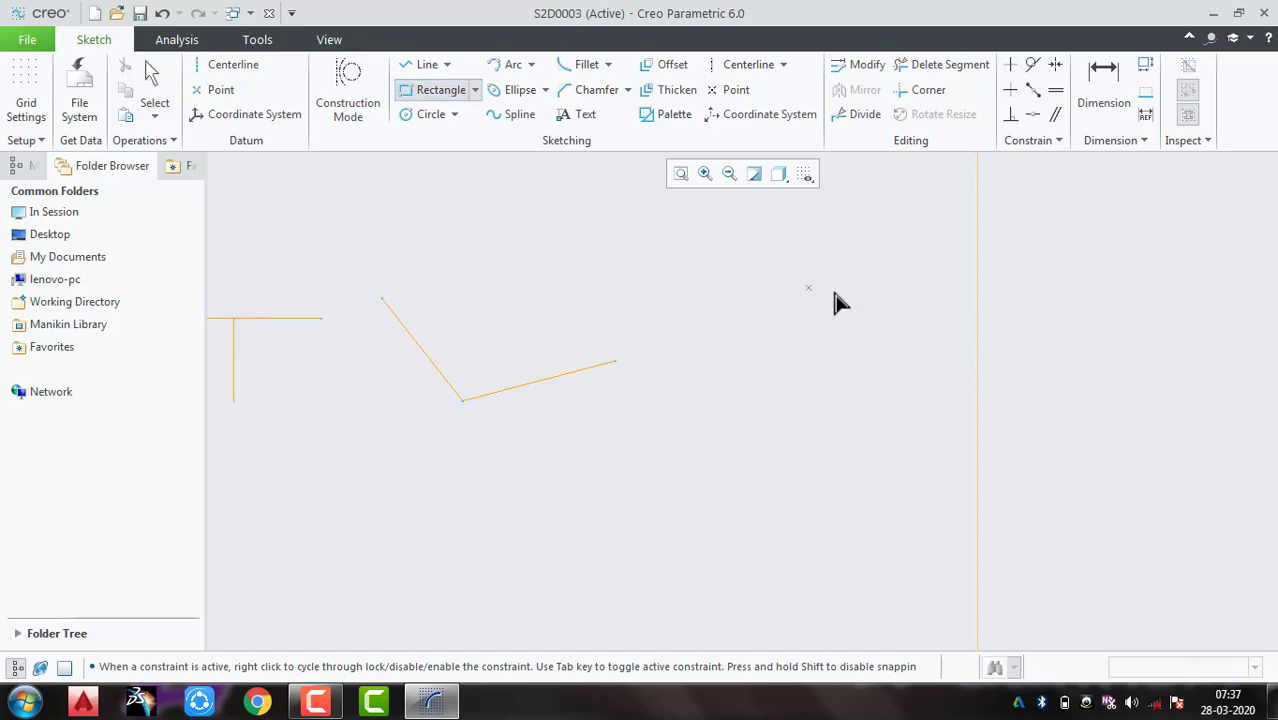
{"action": "left_click", "coordinate": [893, 284]}
{"action": "left_click", "coordinate": [1182, 486]}
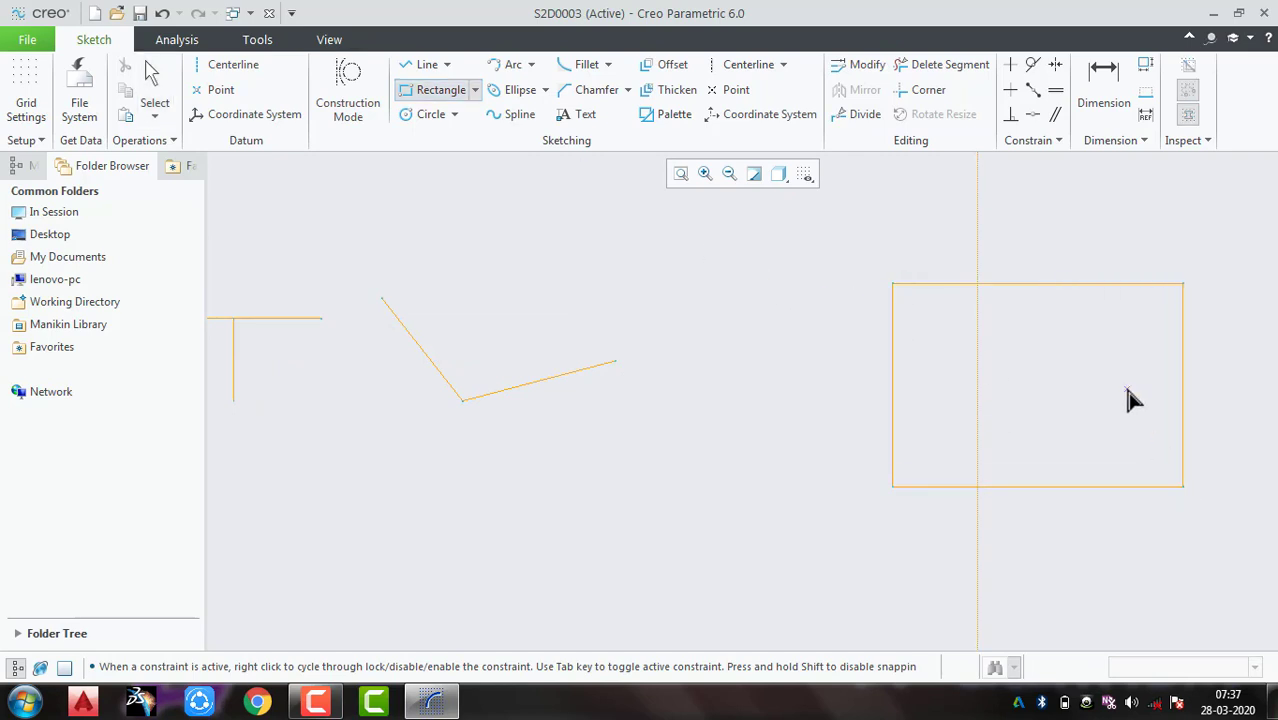
{"action": "middle_click", "coordinate": [1100, 395]}
{"action": "middle_click_drag", "start_coordinate": [1097, 391], "coordinate": [865, 371]}
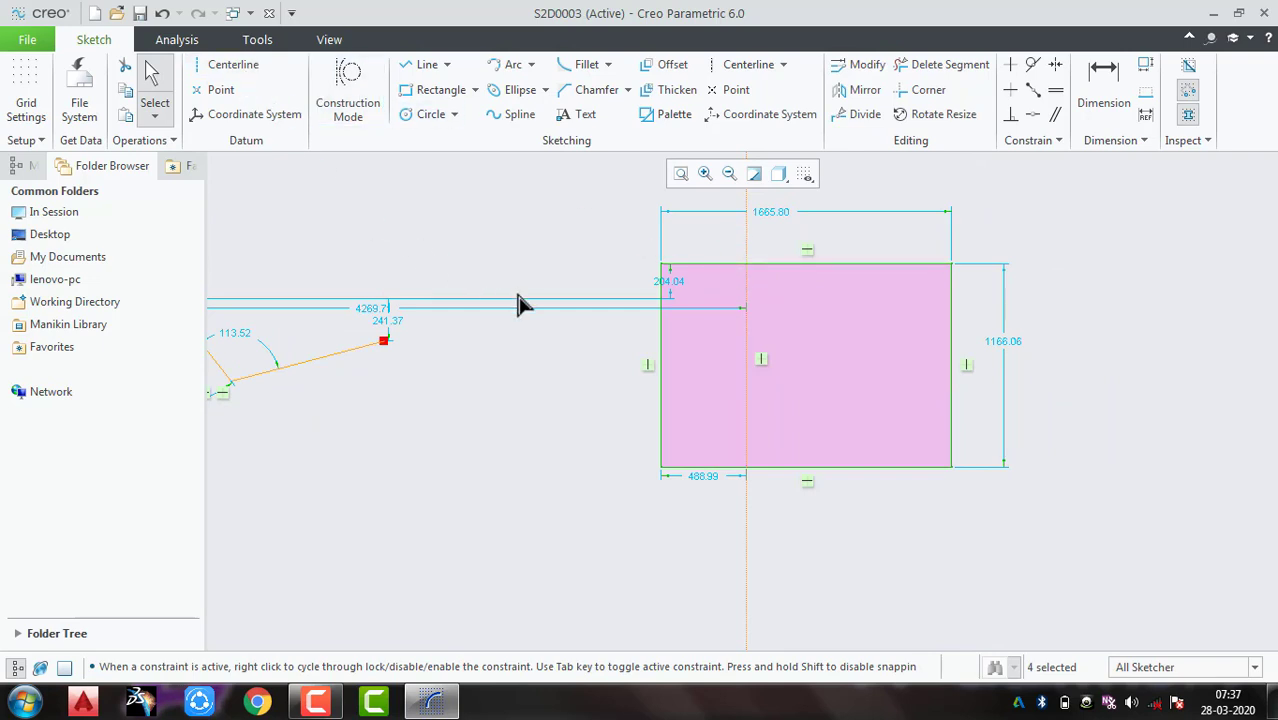
{"action": "left_click", "coordinate": [740, 392]}
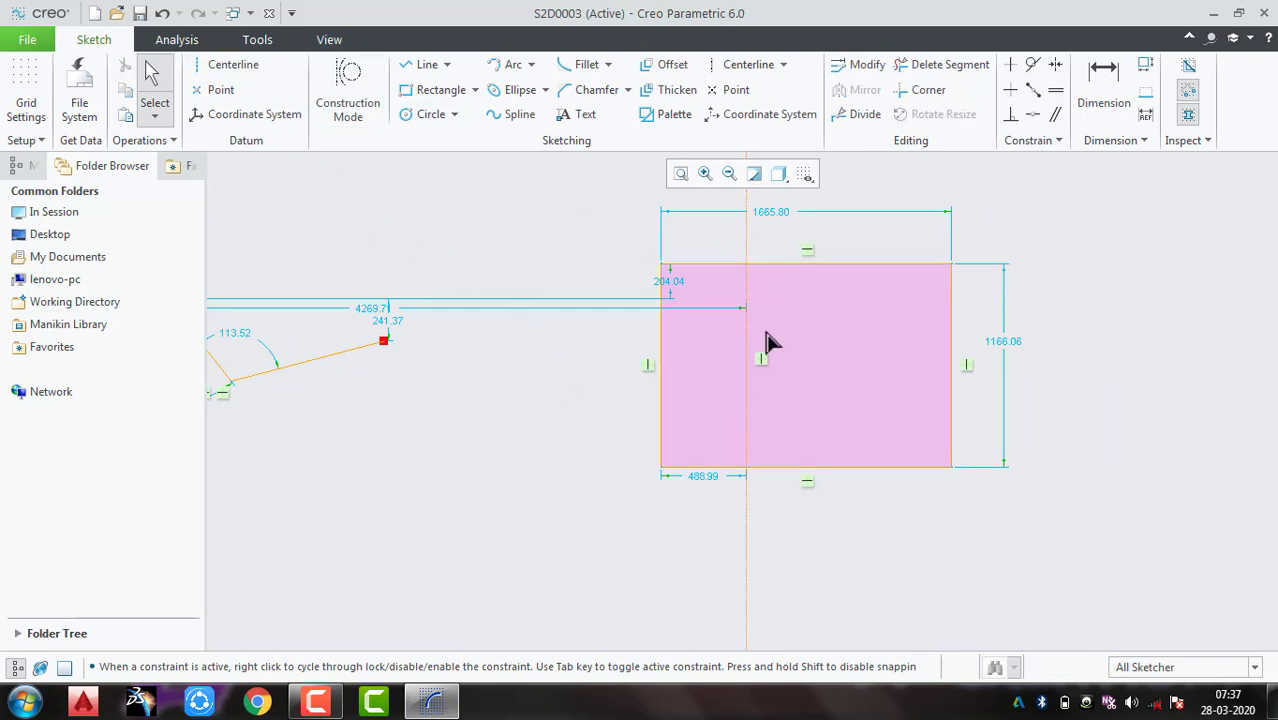
Step: Place a horizontal datum centerline through the rectangle, about 312 below its top edge
{"action": "left_click", "coordinate": [232, 64]}
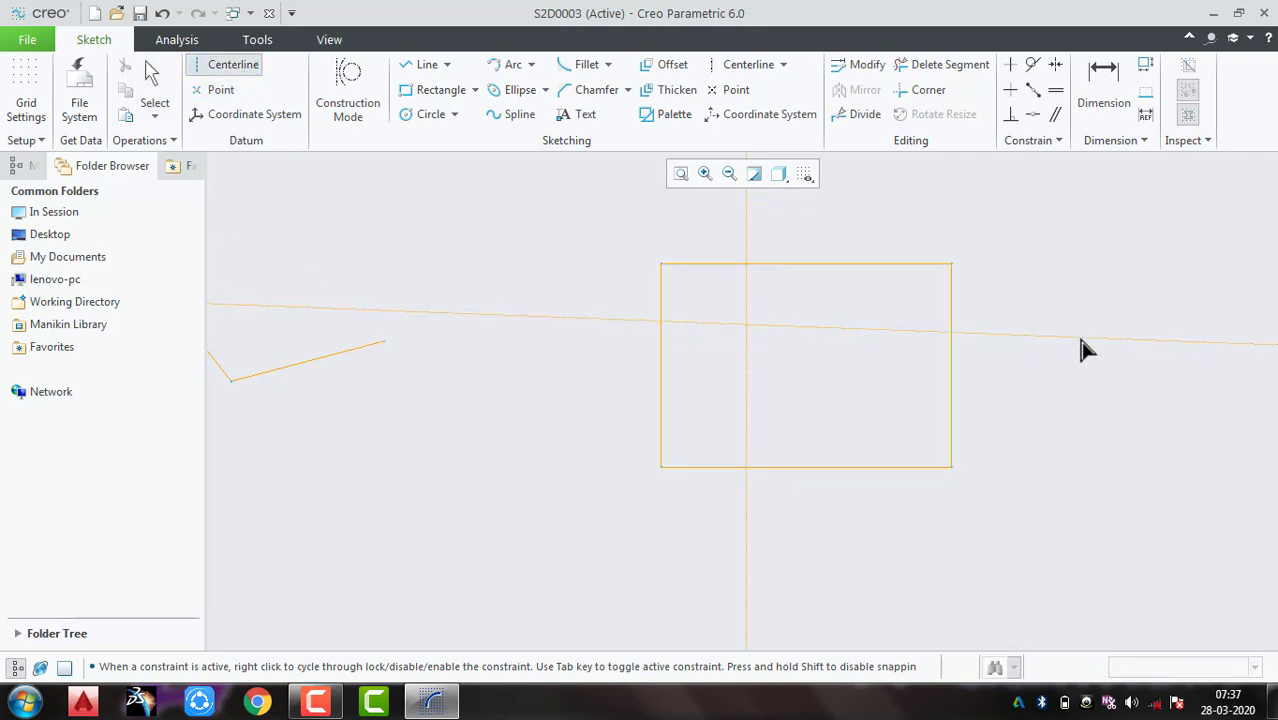
{"action": "left_click", "coordinate": [1081, 330]}
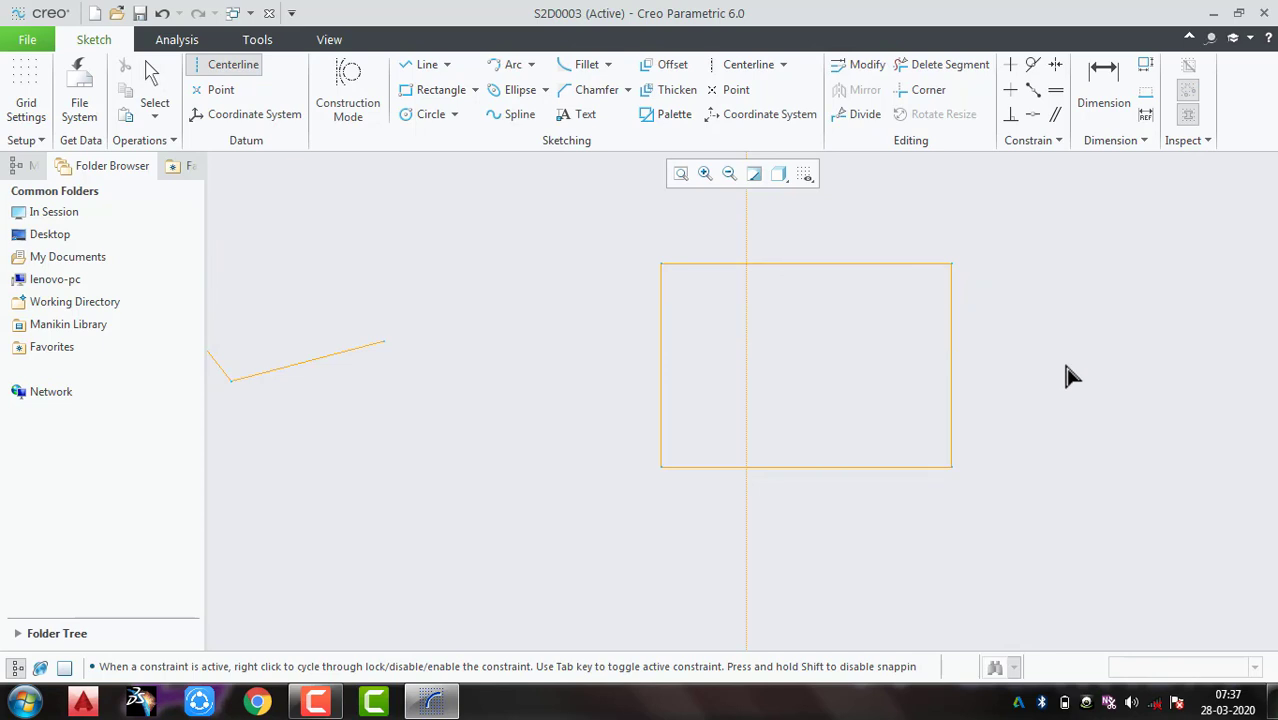
{"action": "middle_click", "coordinate": [1061, 359]}
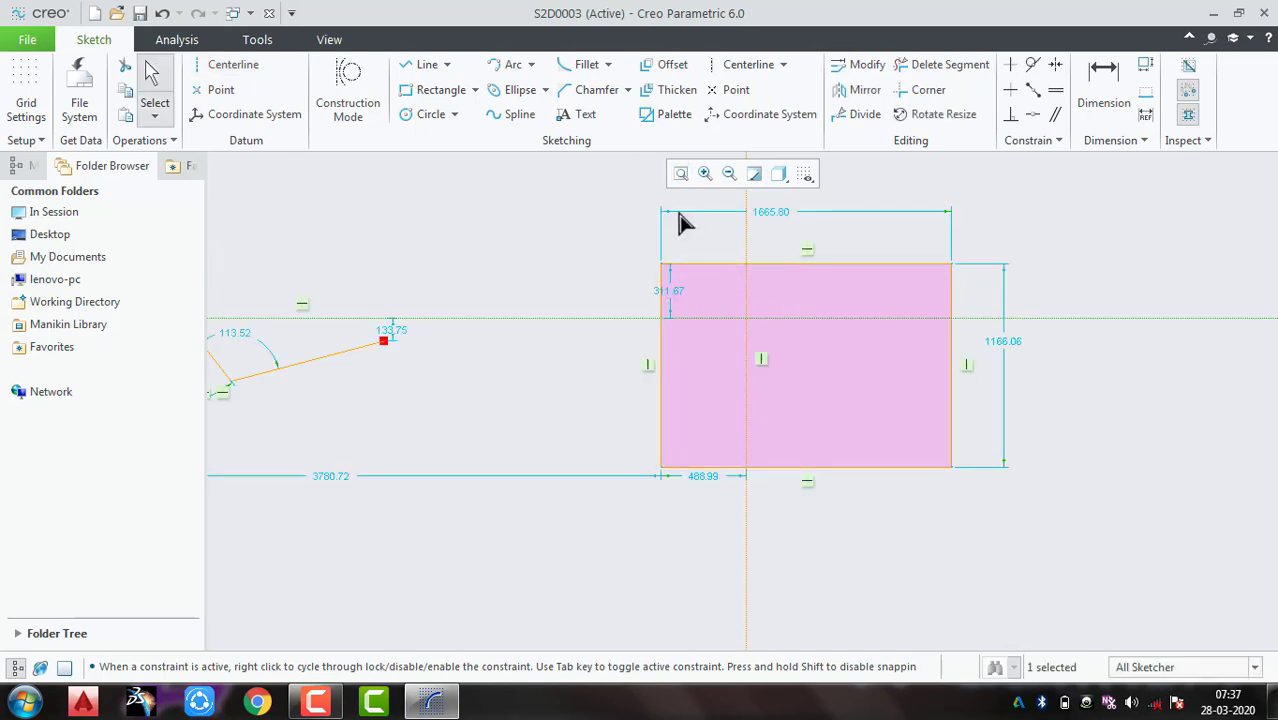
Step: Apply Symmetric constraints to the rectangle's top corners about the vertical centerline and to its right corners about the horizontal centerline
{"action": "left_click", "coordinate": [1056, 66]}
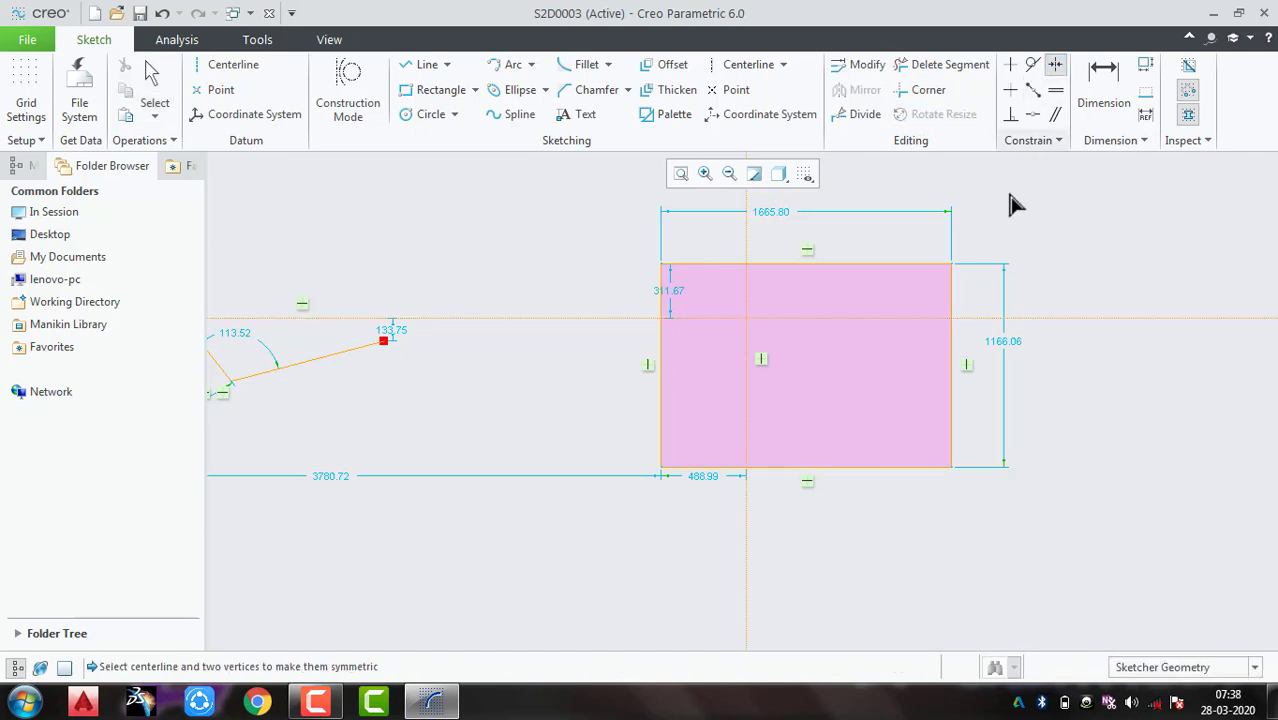
{"action": "left_click", "coordinate": [953, 267]}
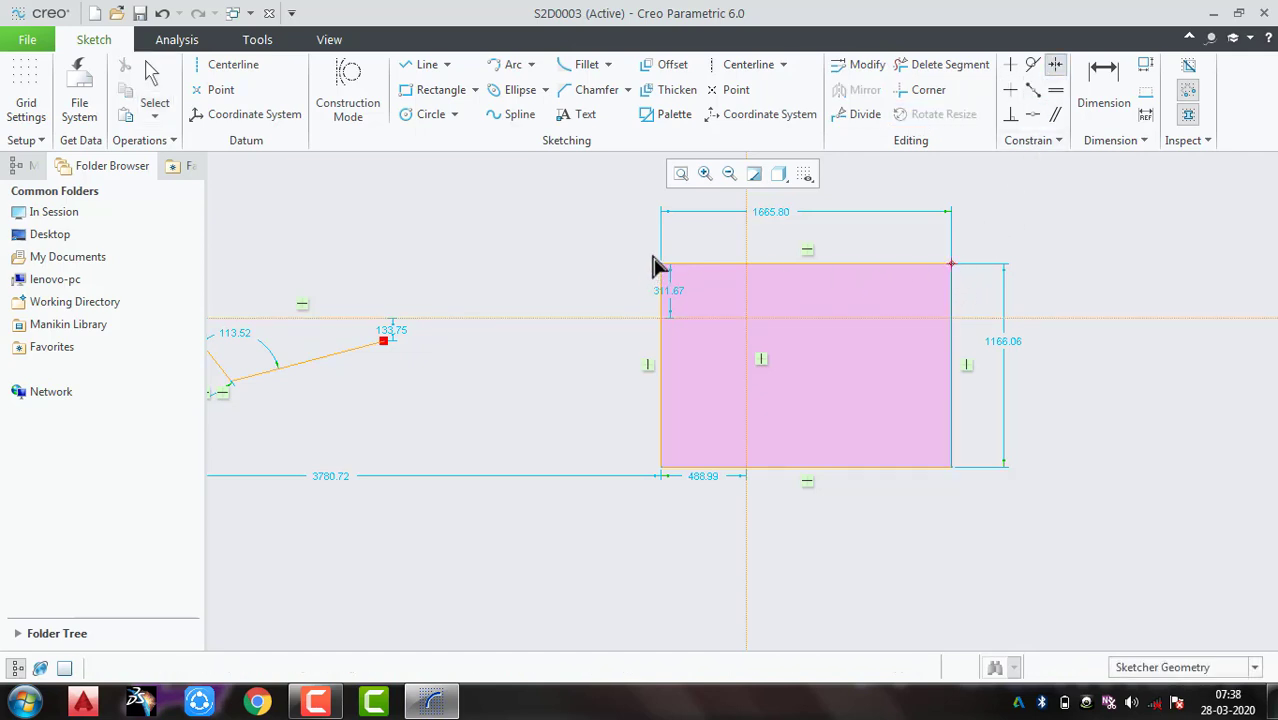
{"action": "left_click", "coordinate": [746, 243]}
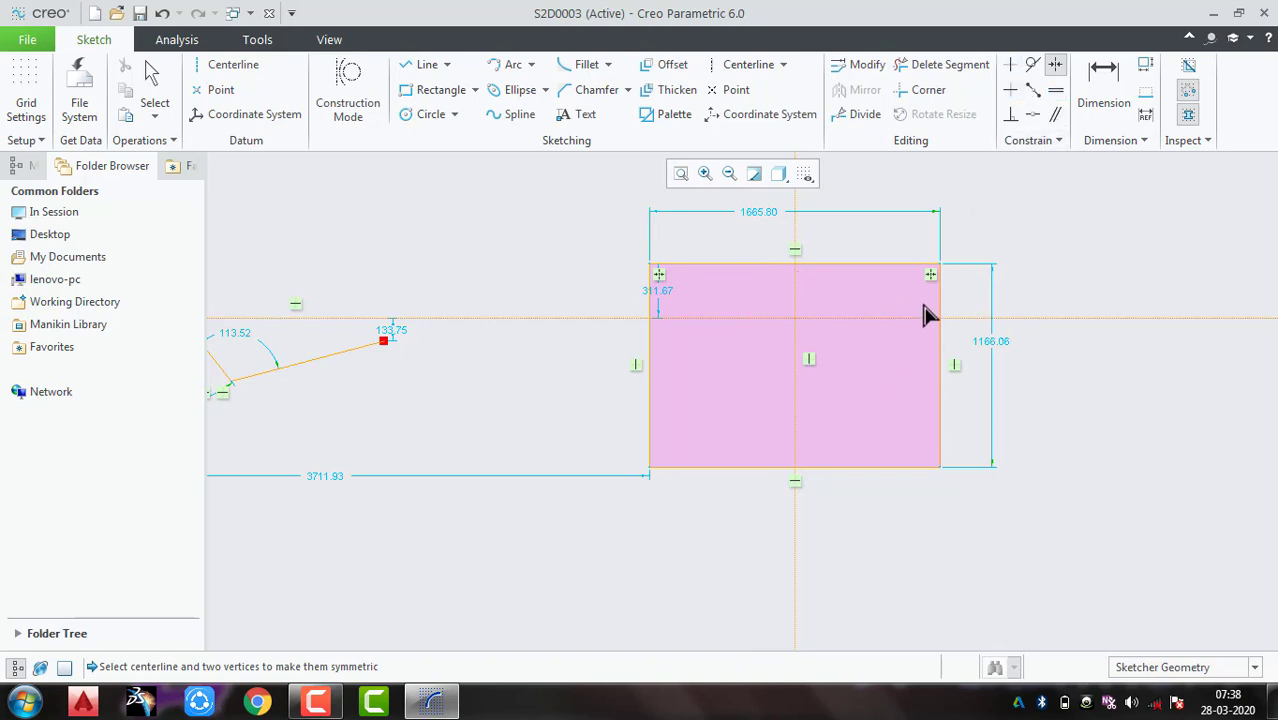
{"action": "left_click", "coordinate": [940, 268]}
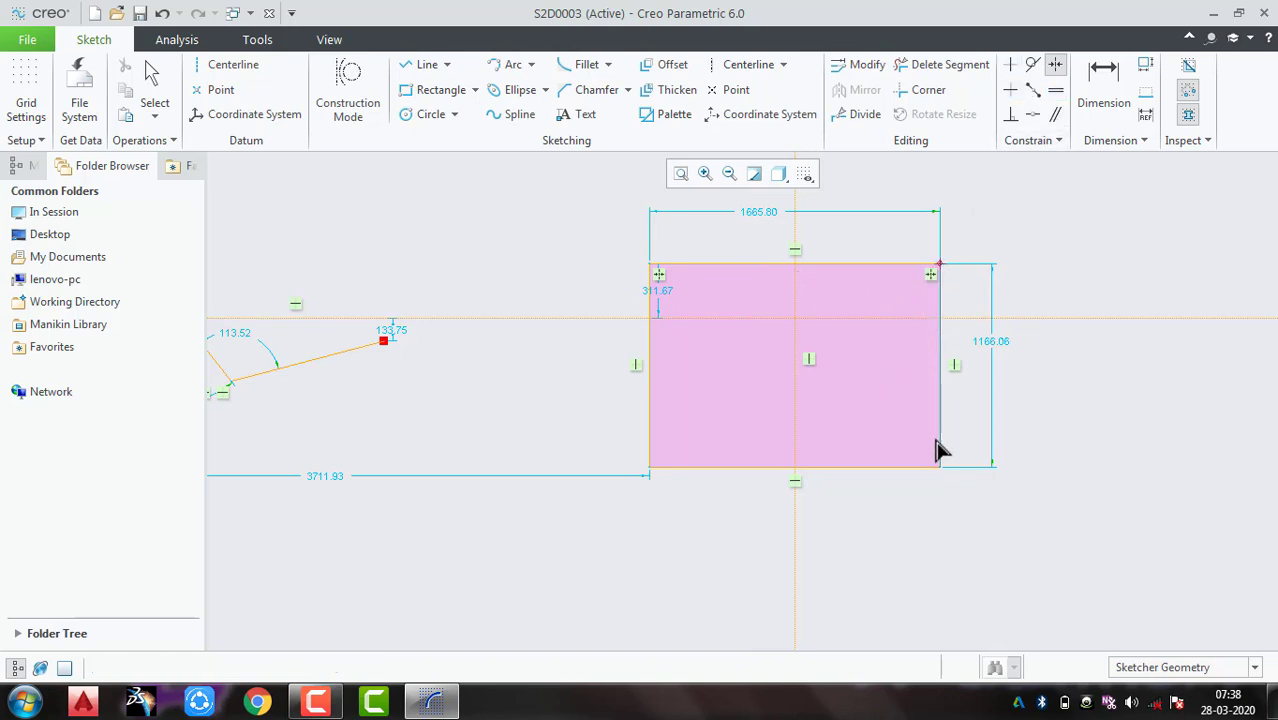
{"action": "left_click", "coordinate": [940, 468]}
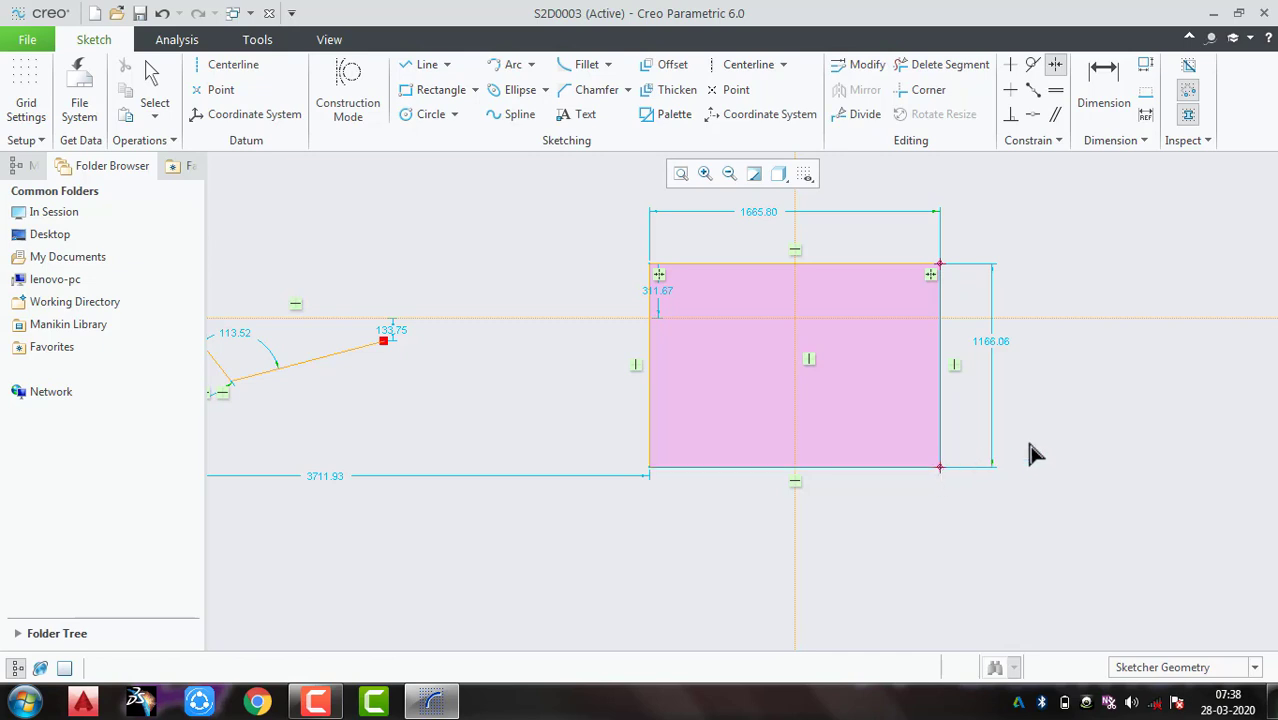
{"action": "left_click", "coordinate": [1048, 319]}
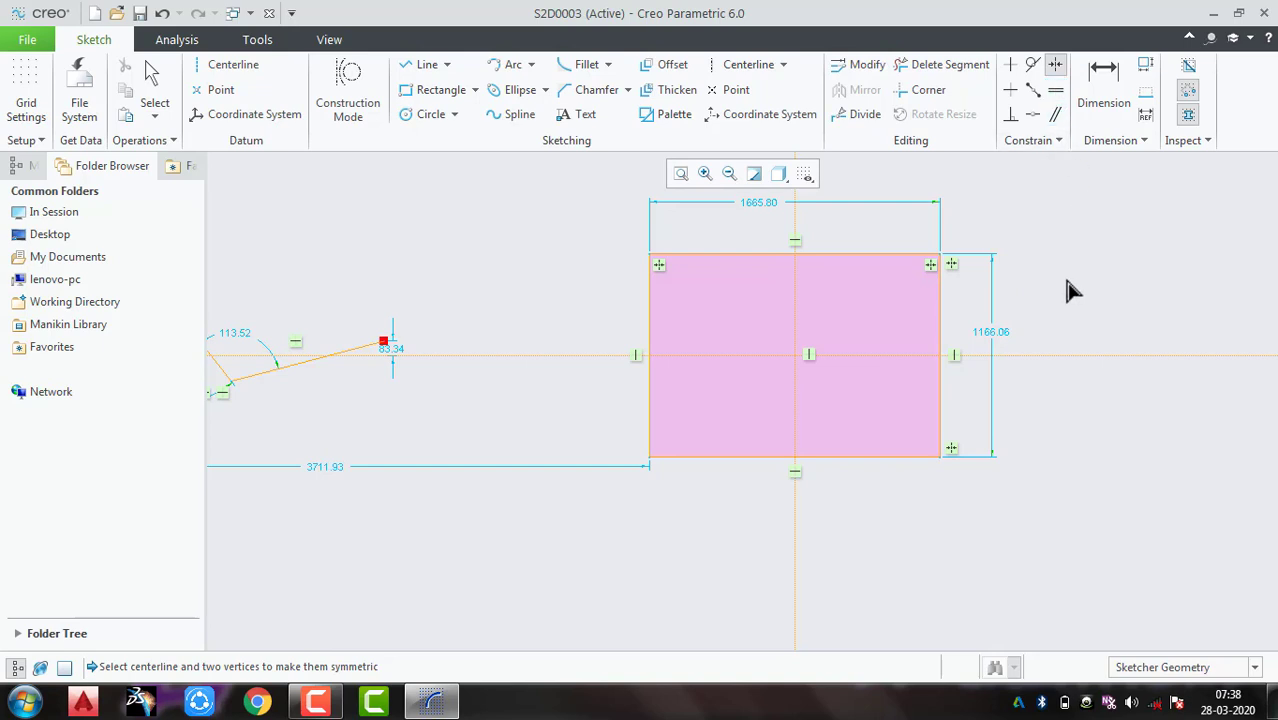
Step: Sketch two slightly slanted lines one below the other, about 378 apart, with the upper one starting about 955 from the rectangle's right edge
{"action": "mouse_move", "coordinate": [1067, 290]}
{"action": "middle_mouse_down"}
{"action": "mouse_move", "coordinate": [879, 334]}
{"action": "mouse_move", "coordinate": [520, 330]}
{"action": "middle_mouse_up"}
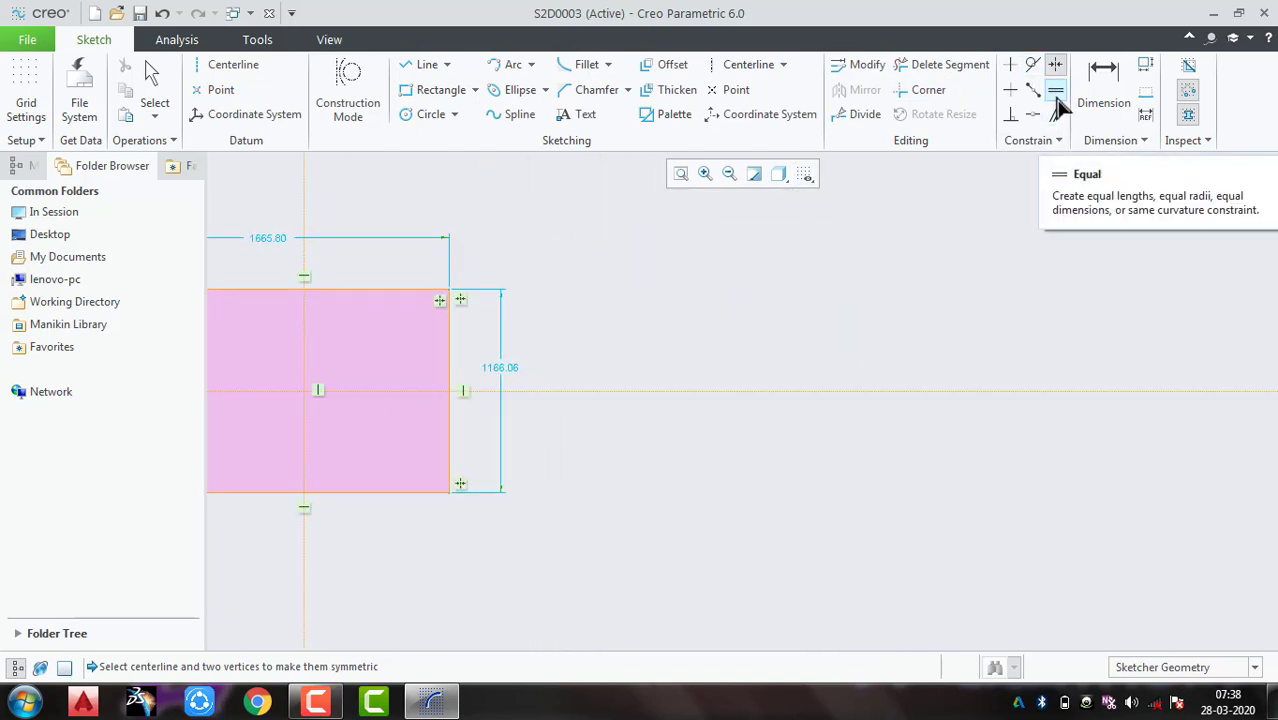
{"action": "left_click", "coordinate": [423, 66]}
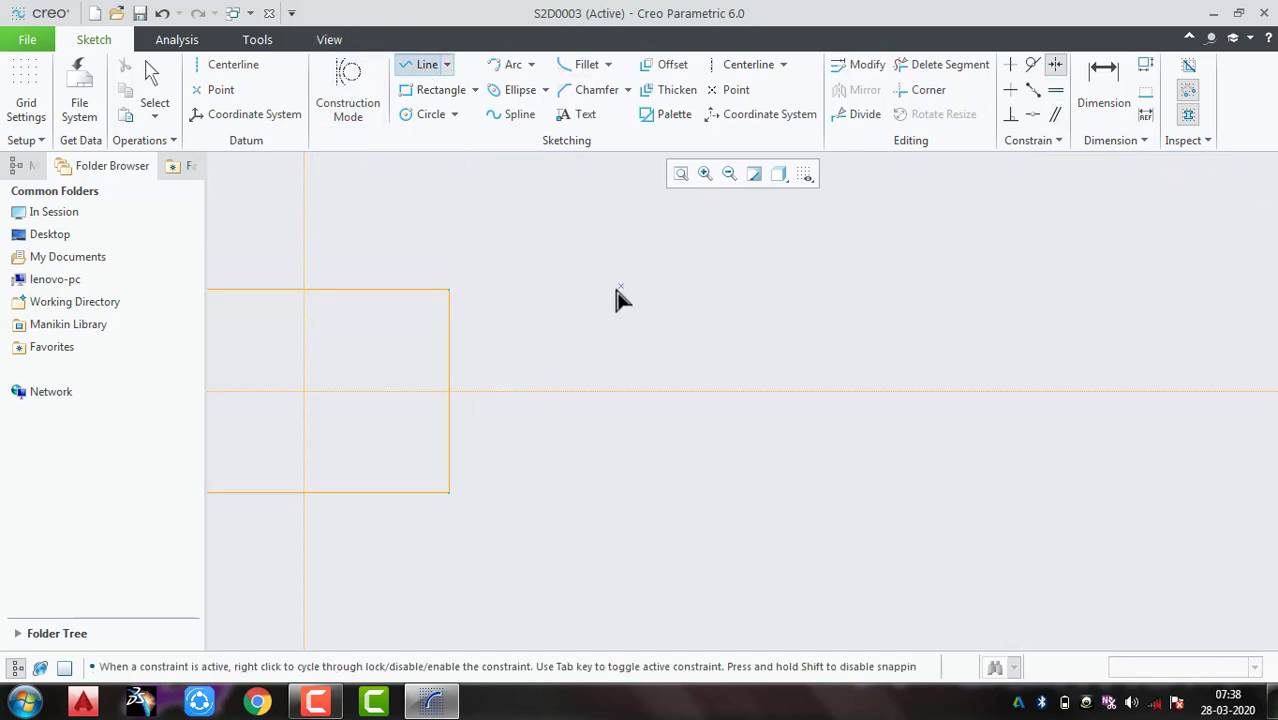
{"action": "left_click", "coordinate": [615, 288]}
{"action": "left_click", "coordinate": [950, 250]}
{"action": "middle_click", "coordinate": [1045, 308]}
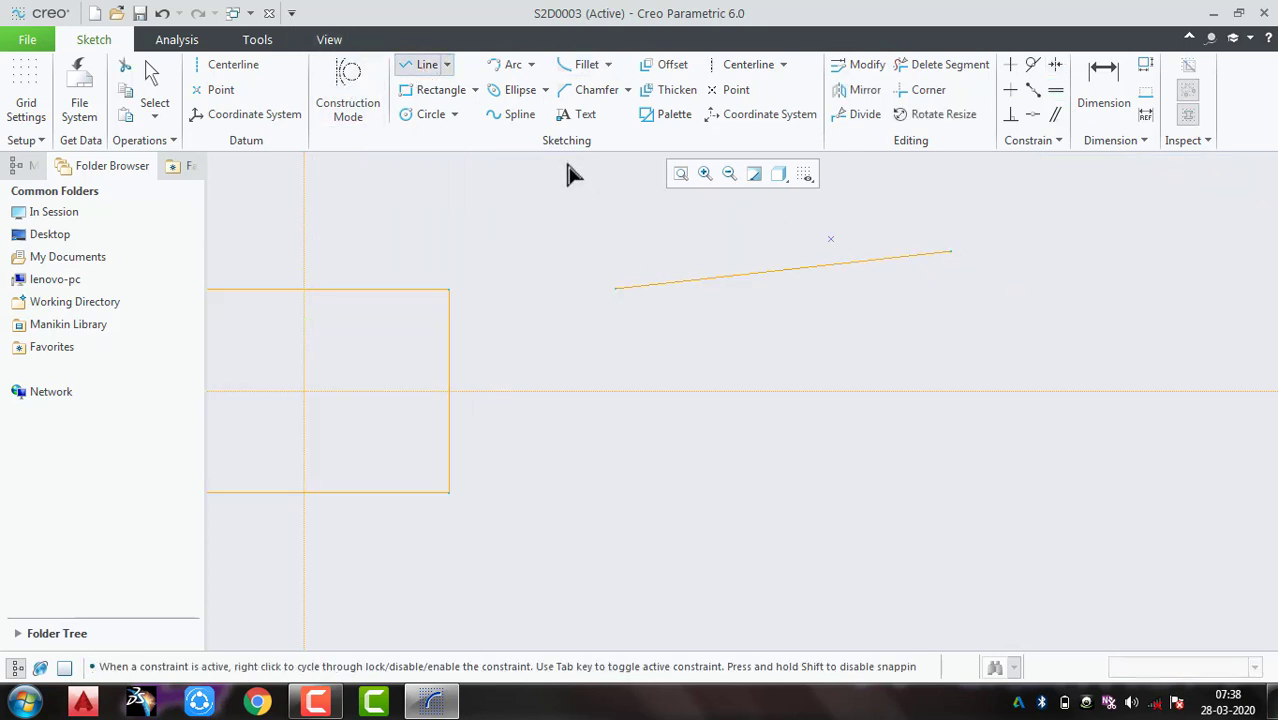
{"action": "left_click", "coordinate": [797, 334]}
{"action": "left_click", "coordinate": [1026, 323]}
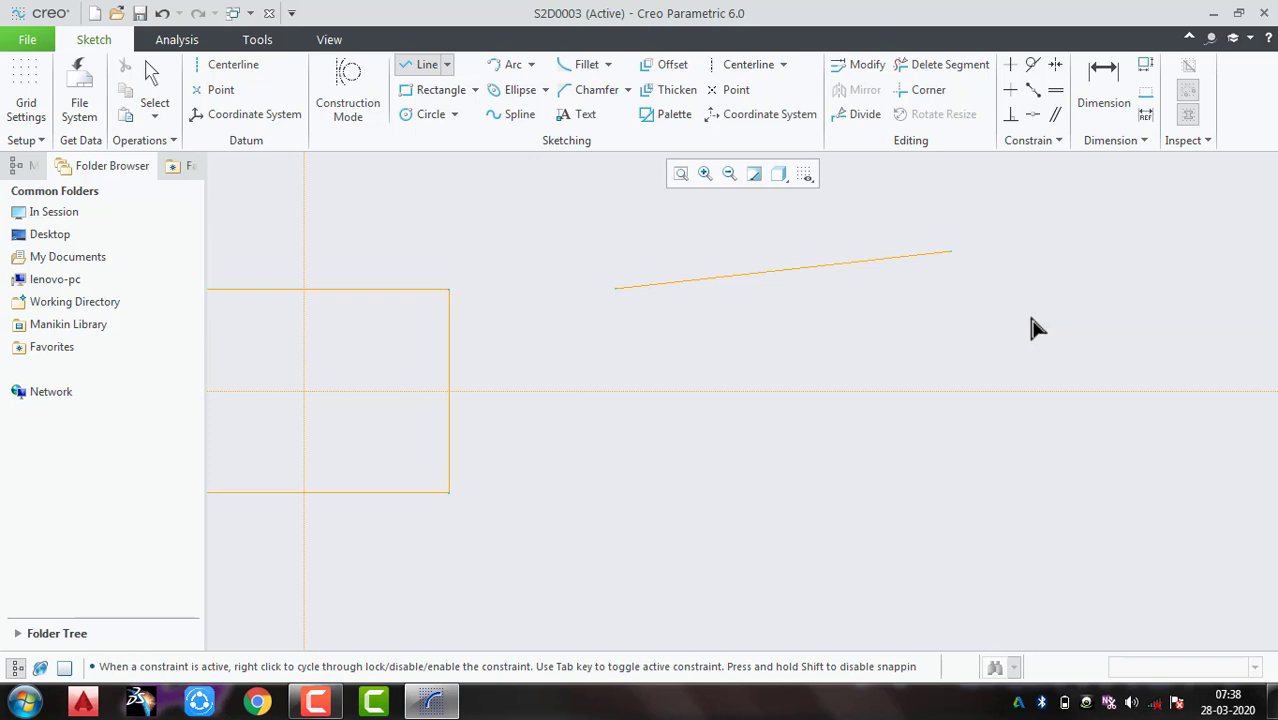
{"action": "middle_click", "coordinate": [1066, 245]}
{"action": "middle_click", "coordinate": [1062, 192]}
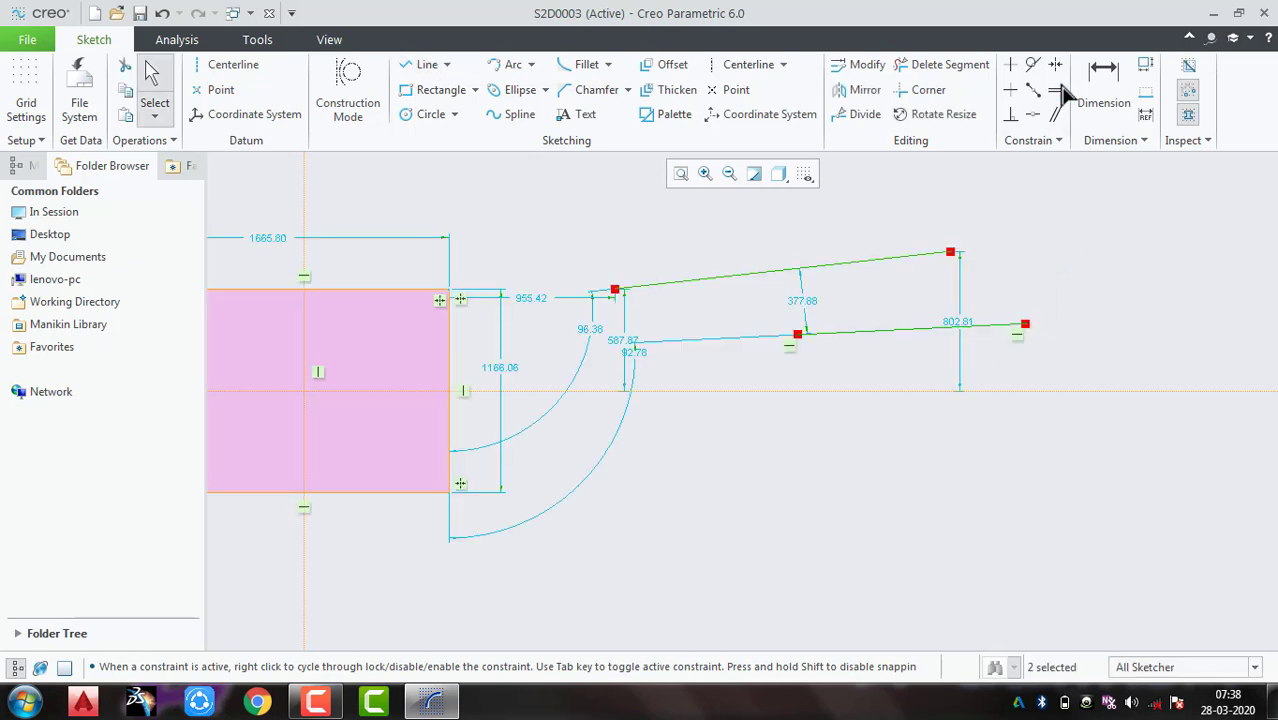
Step: Apply an Equal constraint to make the two slanted lines the same length
{"action": "left_click", "coordinate": [1055, 89]}
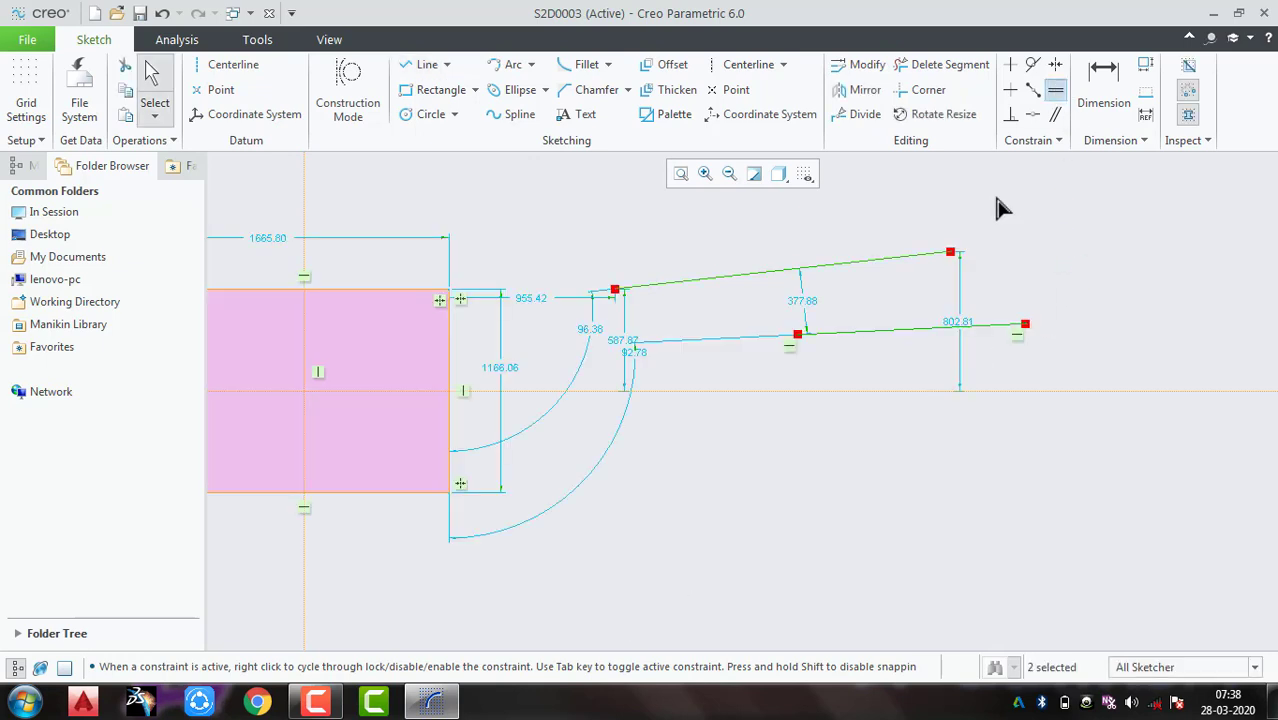
{"action": "left_click", "coordinate": [889, 257]}
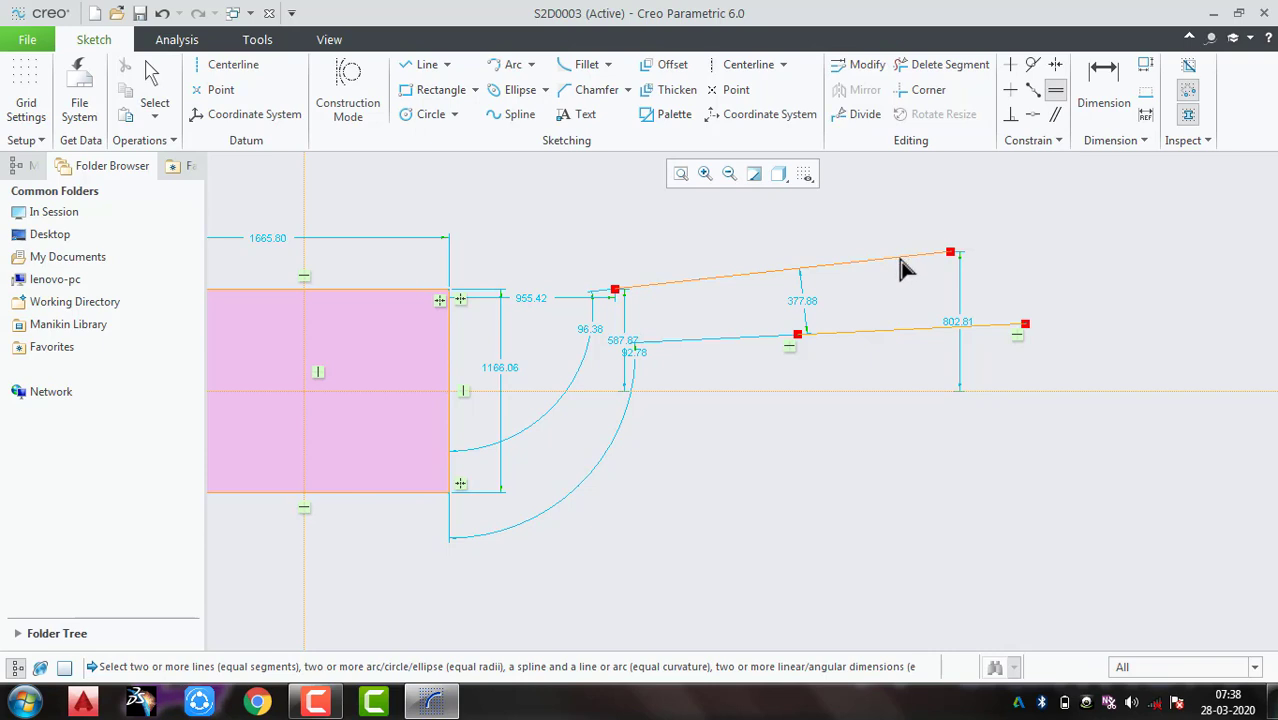
{"action": "left_click", "coordinate": [901, 265]}
{"action": "left_click", "coordinate": [918, 331]}
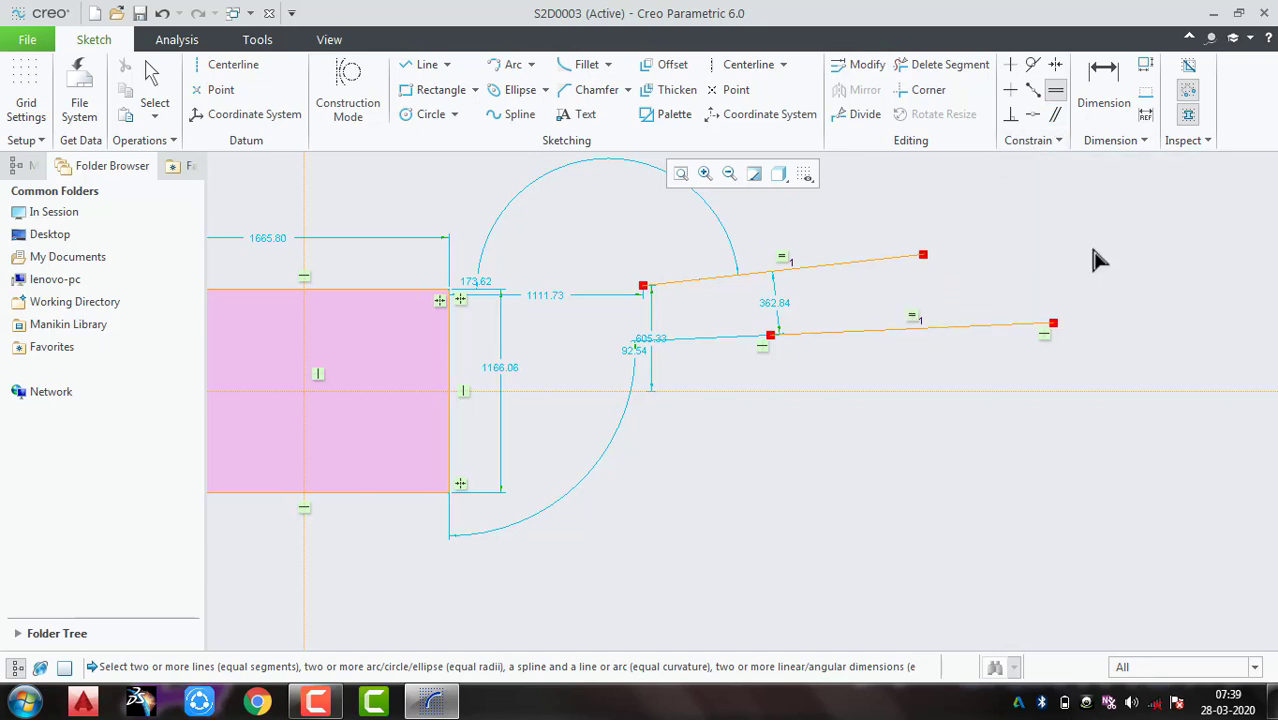
Step: Sketch a shallow line starting about 540 above the horizontal centerline and a short steep line above it, and constrain the two parallel
{"action": "middle_click_drag", "start_coordinate": [1092, 279], "coordinate": [640, 310]}
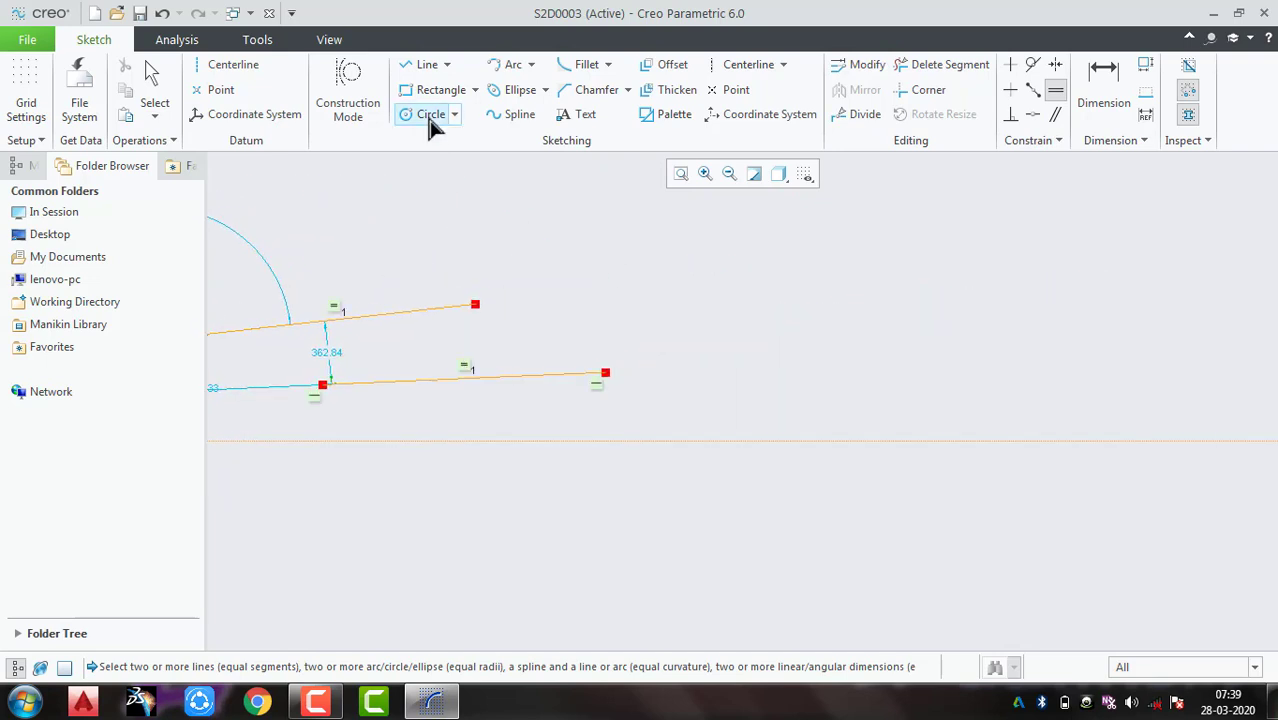
{"action": "left_click", "coordinate": [422, 64]}
{"action": "left_click", "coordinate": [739, 346]}
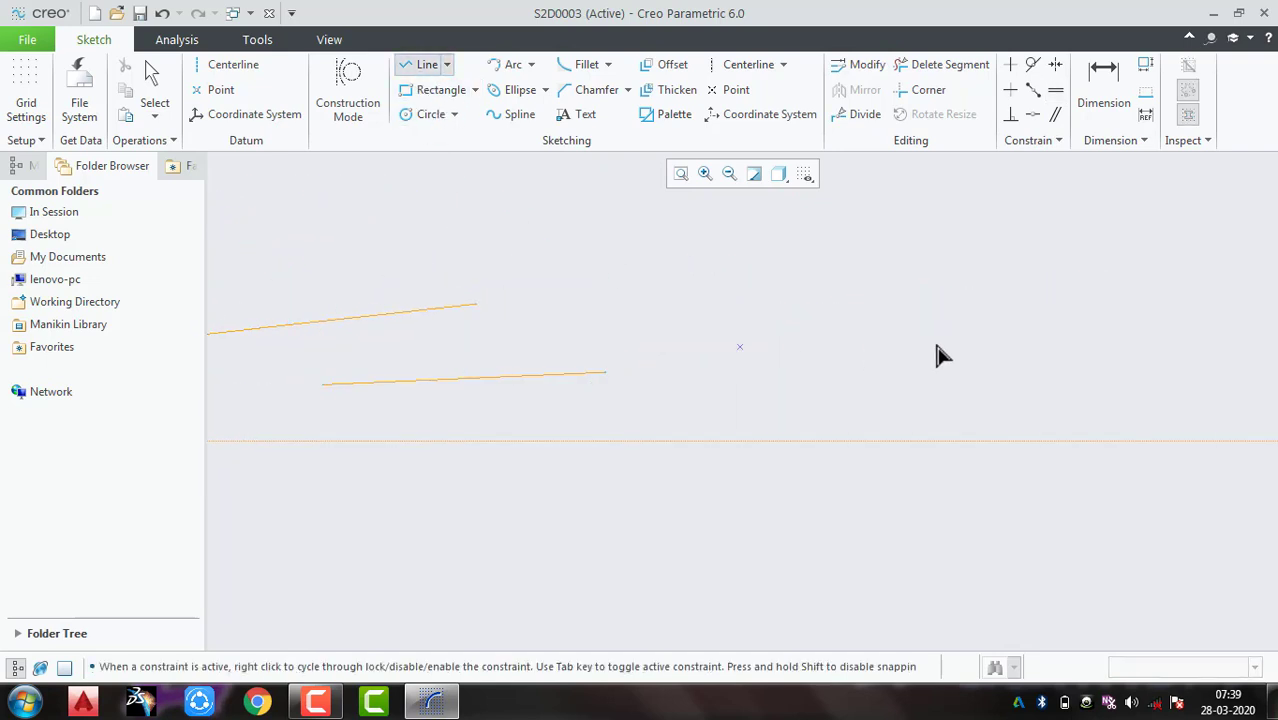
{"action": "left_click", "coordinate": [999, 335]}
{"action": "middle_click", "coordinate": [1016, 286]}
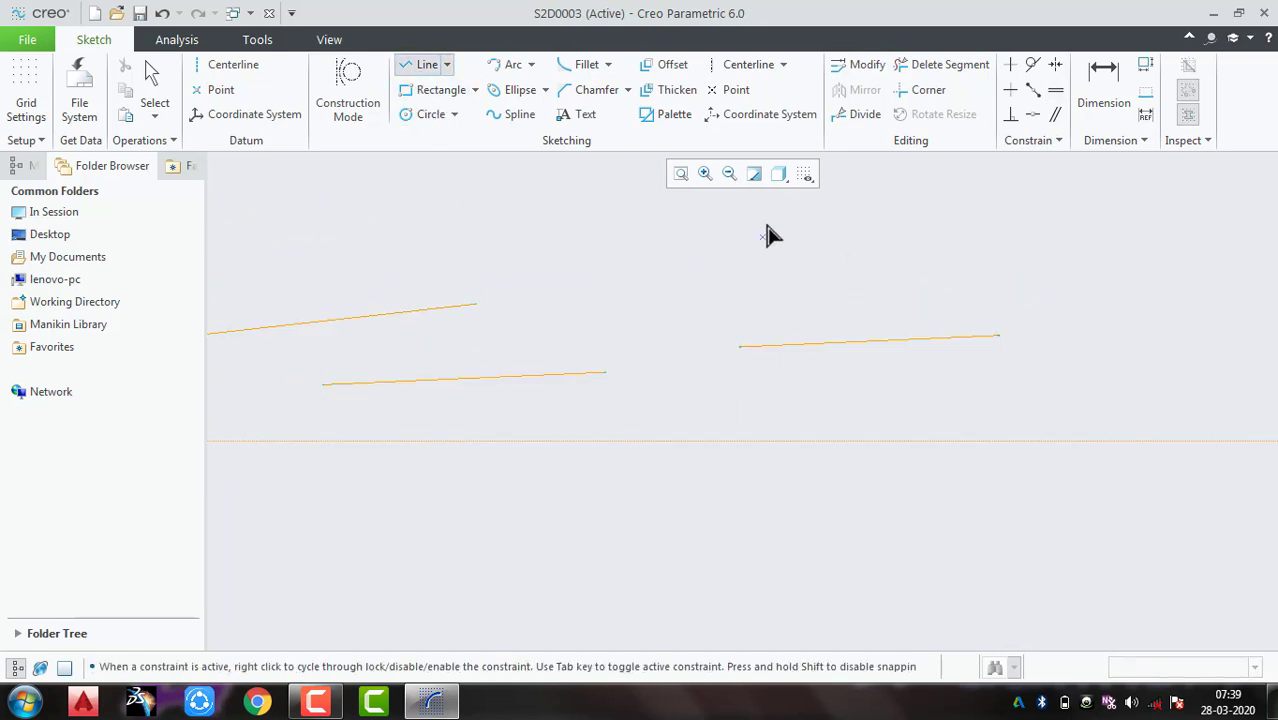
{"action": "left_click", "coordinate": [838, 230]}
{"action": "middle_click", "coordinate": [996, 211]}
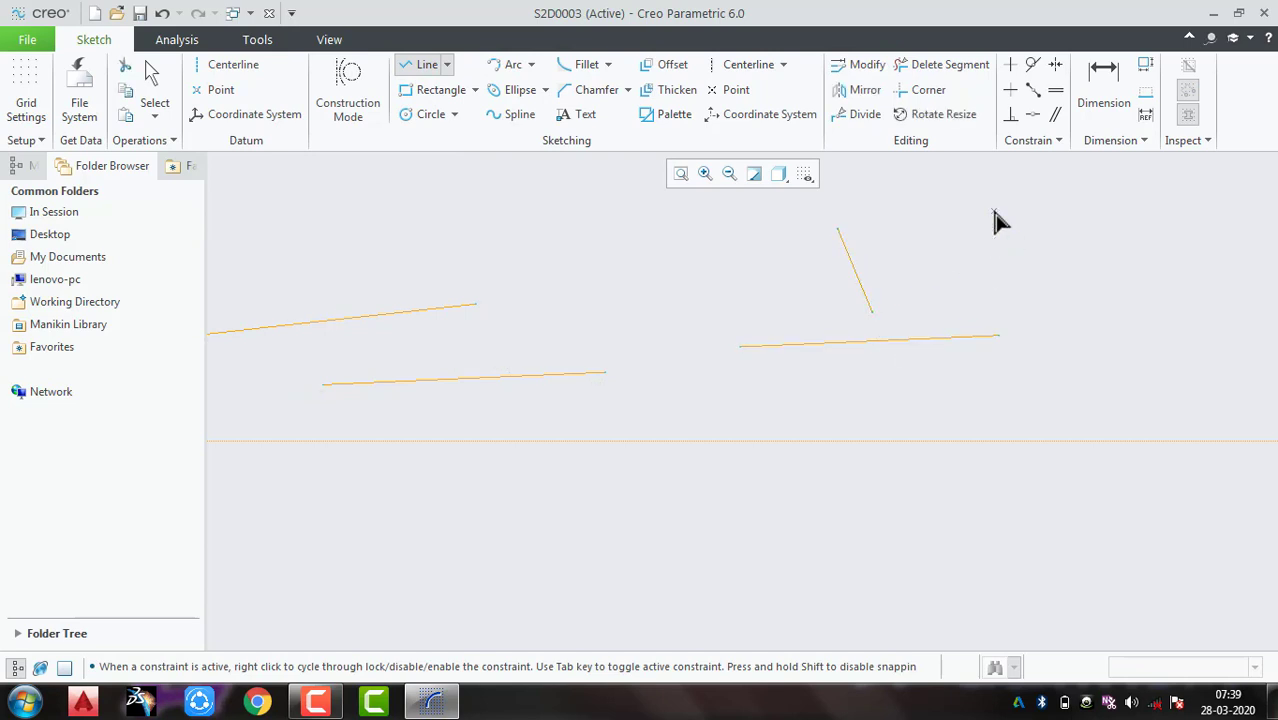
{"action": "left_click", "coordinate": [1055, 115]}
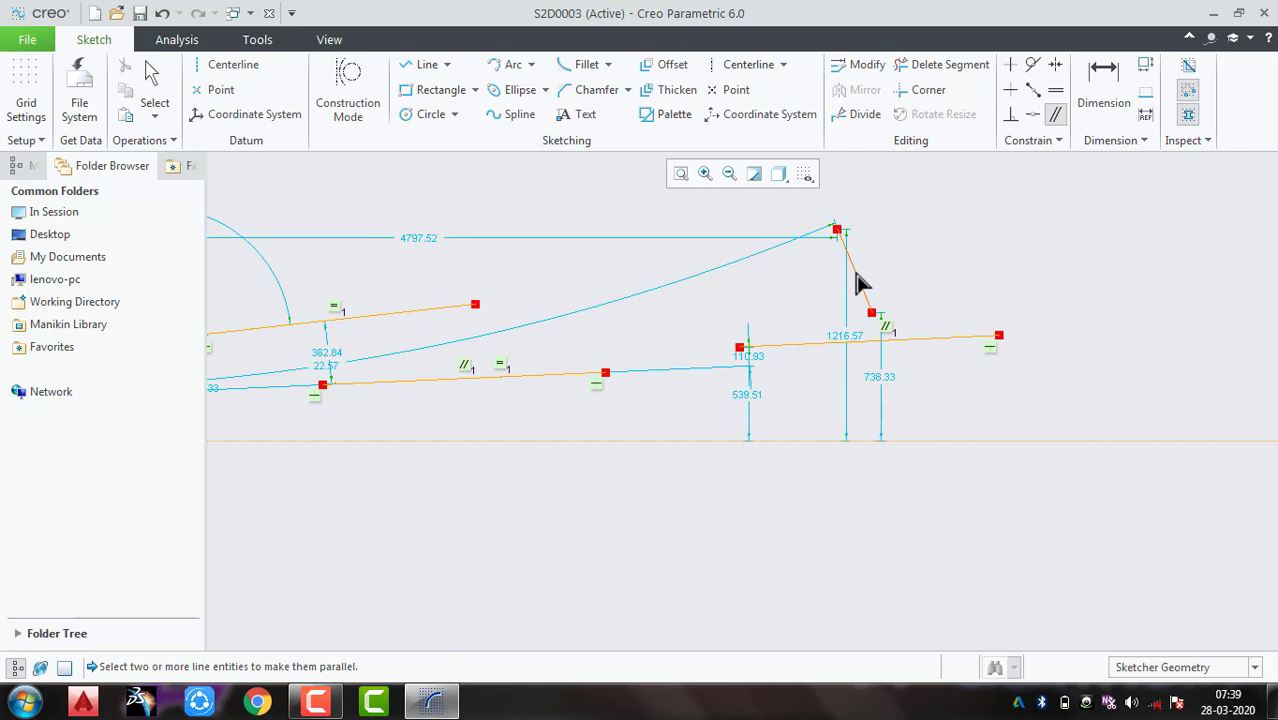
{"action": "left_click", "coordinate": [857, 280]}
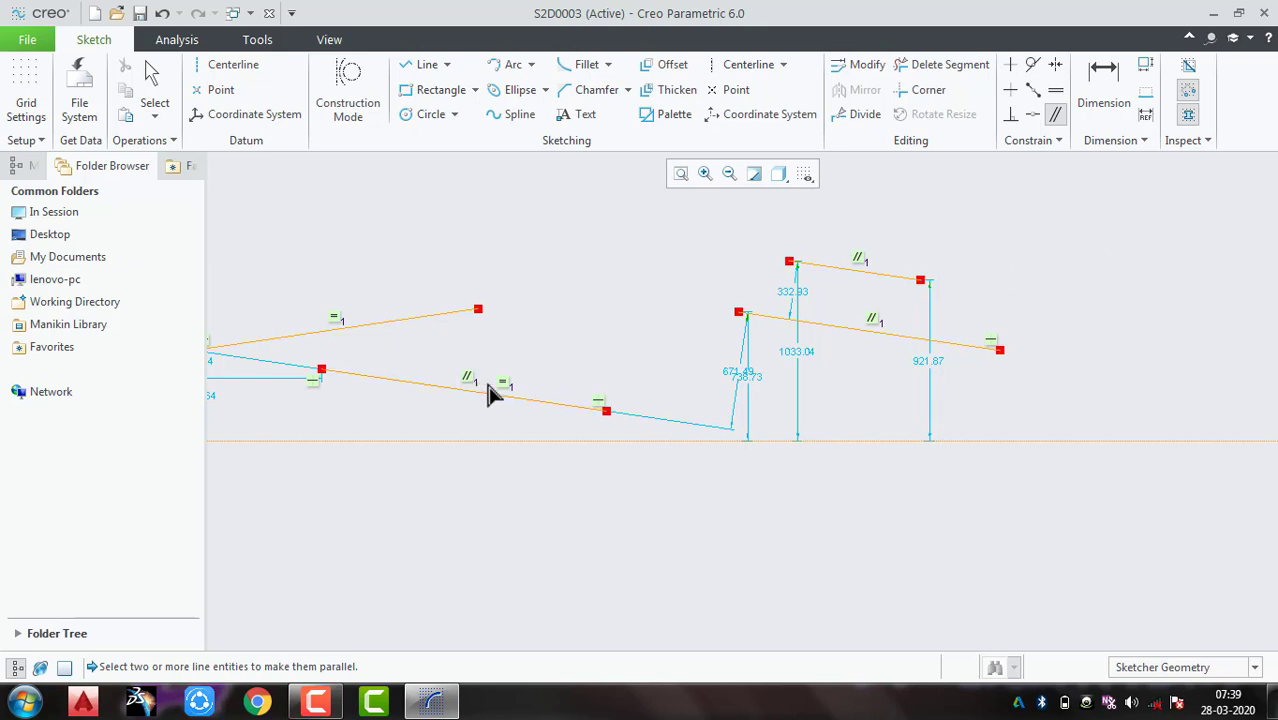
Step: Delete all geometry from the sketch
{"action": "middle_click_drag", "start_coordinate": [489, 391], "coordinate": [949, 391]}
{"action": "middle_click_drag", "start_coordinate": [658, 388], "coordinate": [901, 410]}
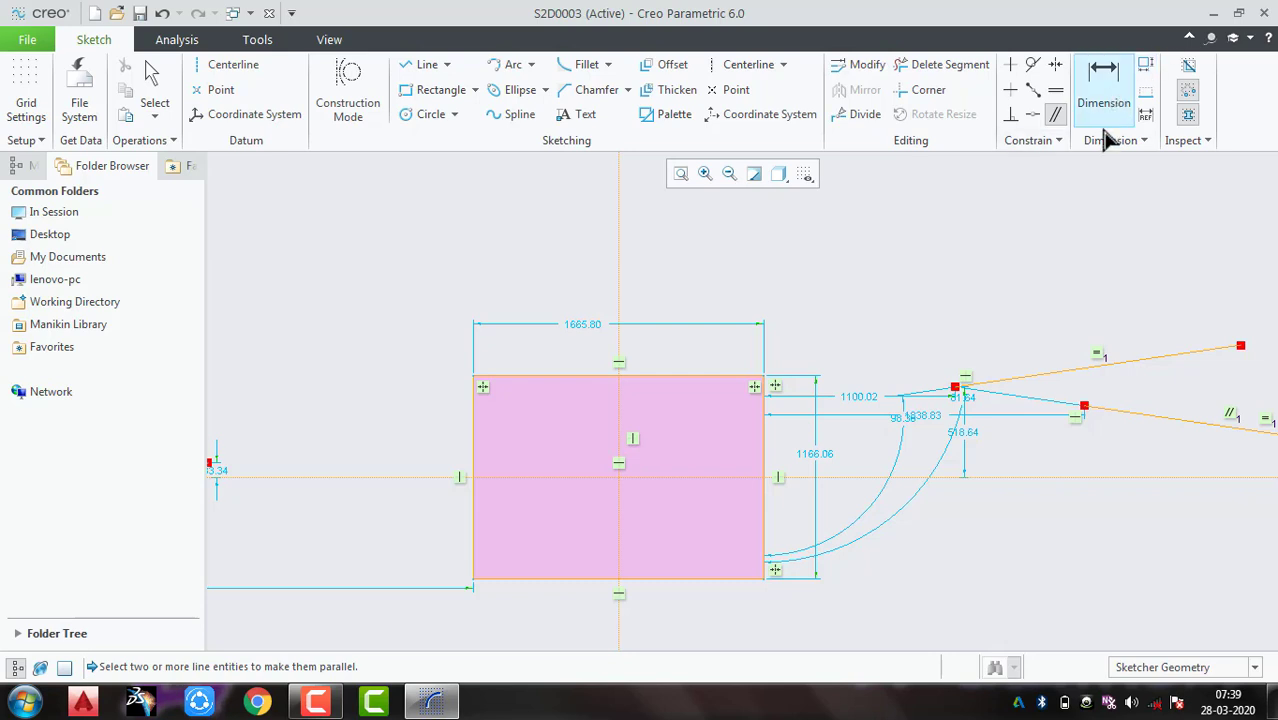
{"action": "scroll", "coordinate": [918, 427], "scroll_direction": "up", "scroll_amount": 2}
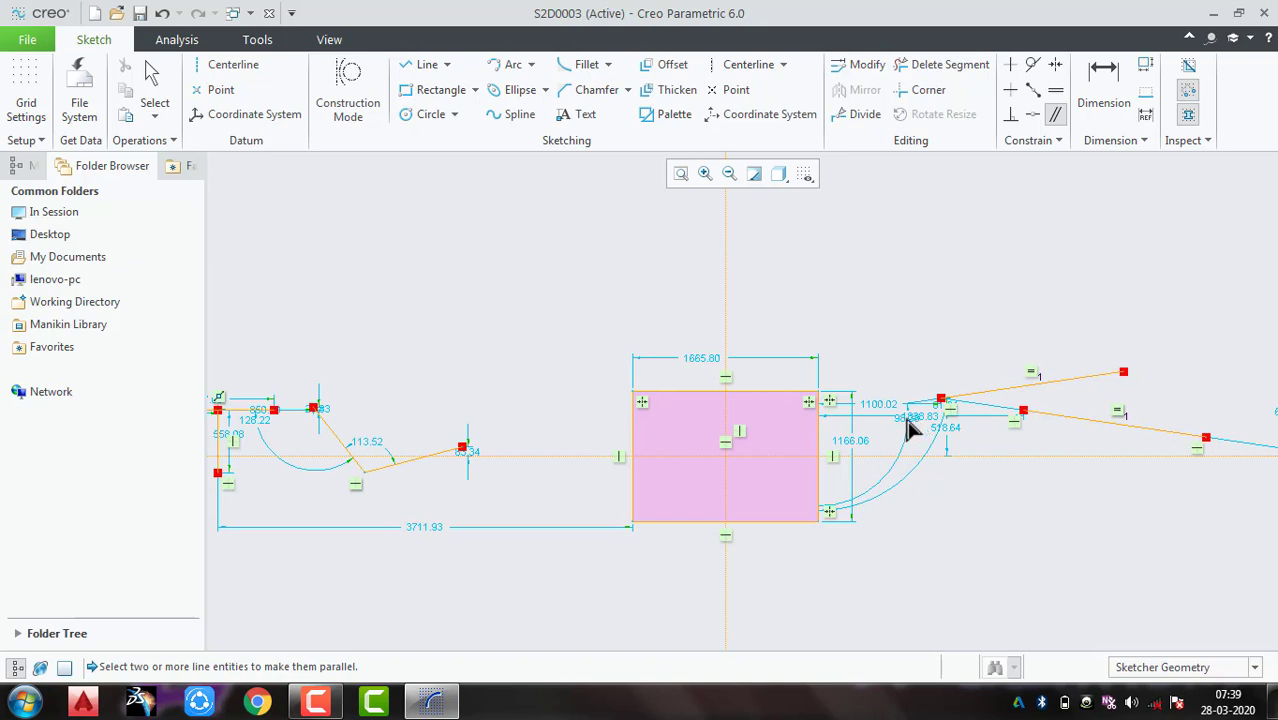
{"action": "middle_click", "coordinate": [907, 428]}
{"action": "key", "text": "ctrl+a"}
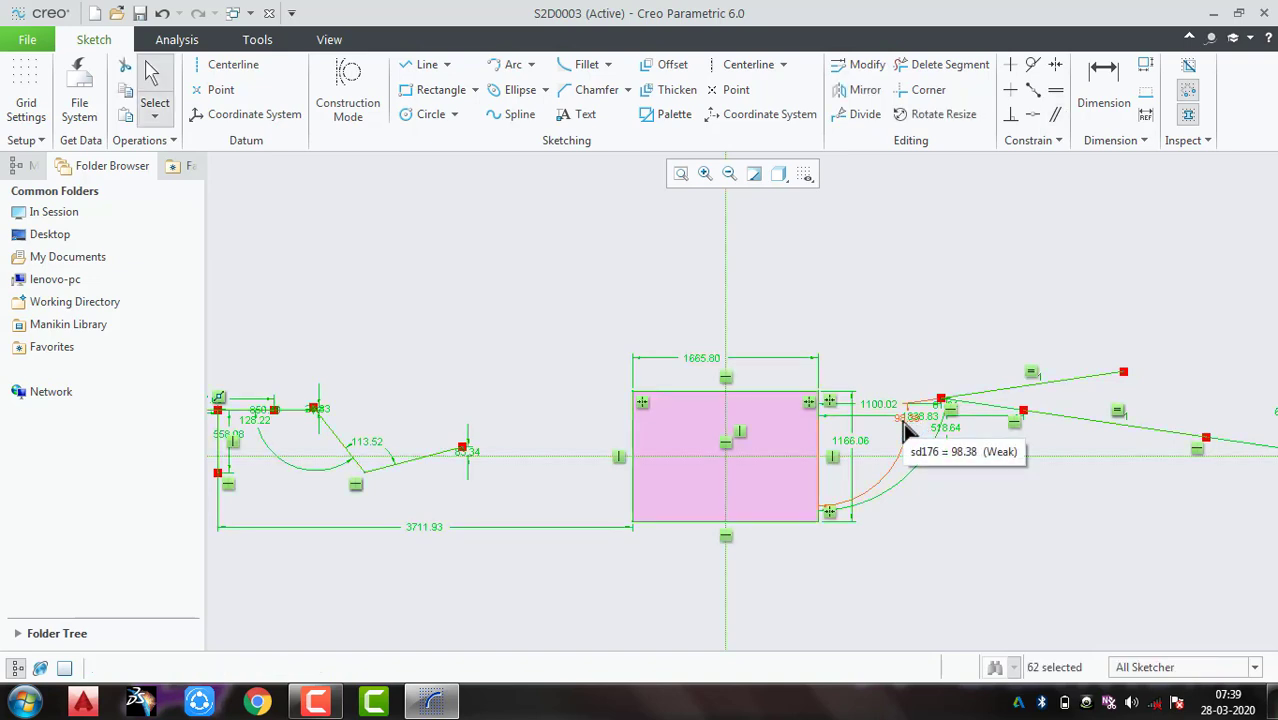
{"action": "key", "text": "Delete"}
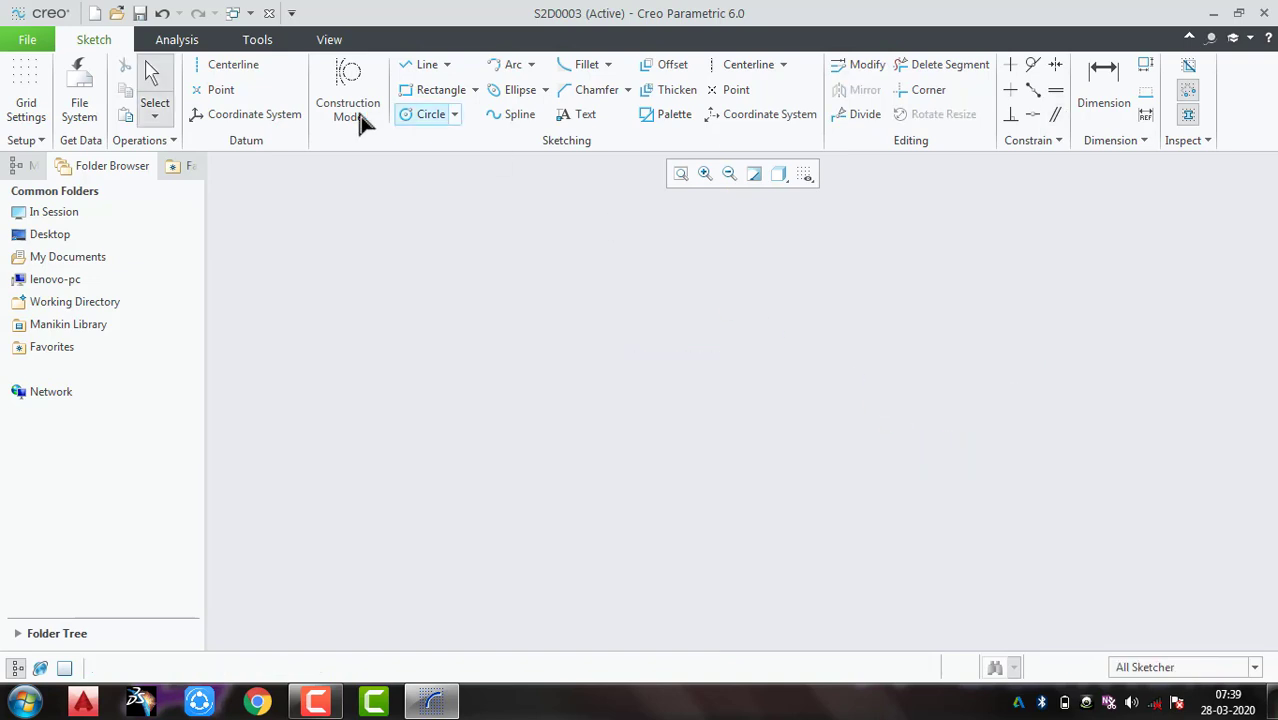
Step: Sketch a rectangle about 3400 wide by 1738 high in the empty sketch
{"action": "left_click", "coordinate": [436, 89]}
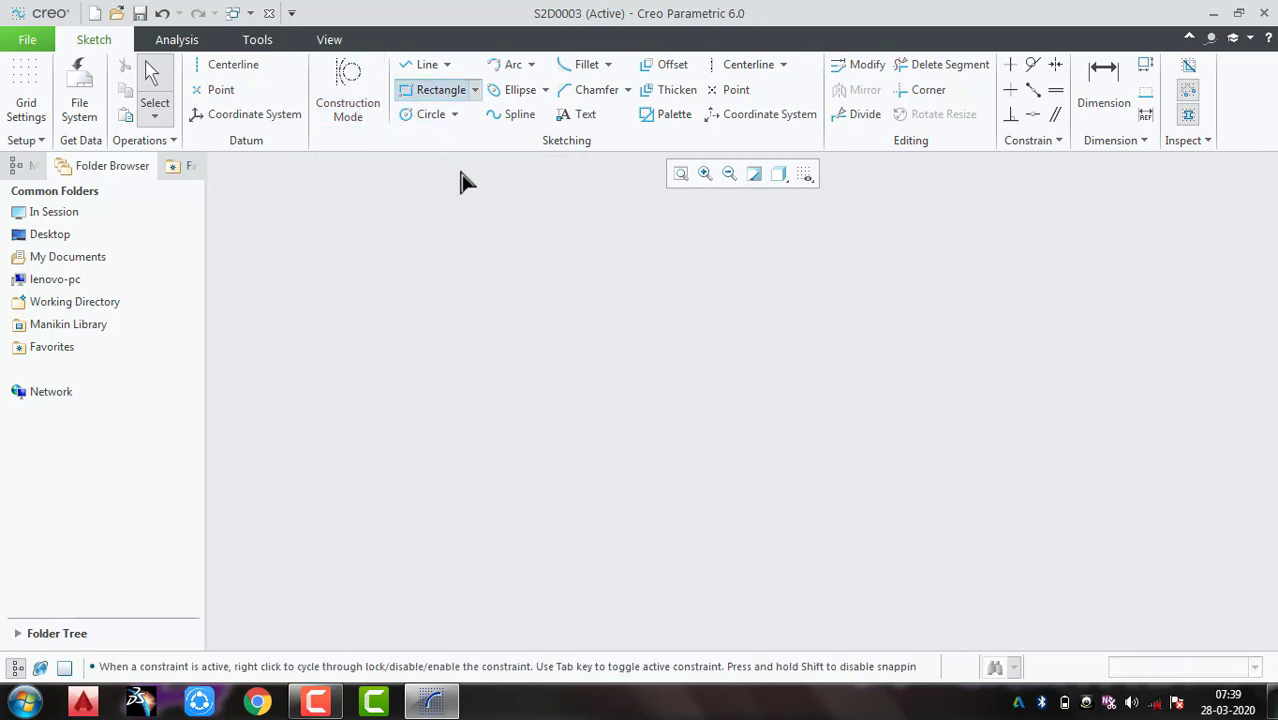
{"action": "left_click", "coordinate": [484, 293]}
{"action": "left_click", "coordinate": [864, 487]}
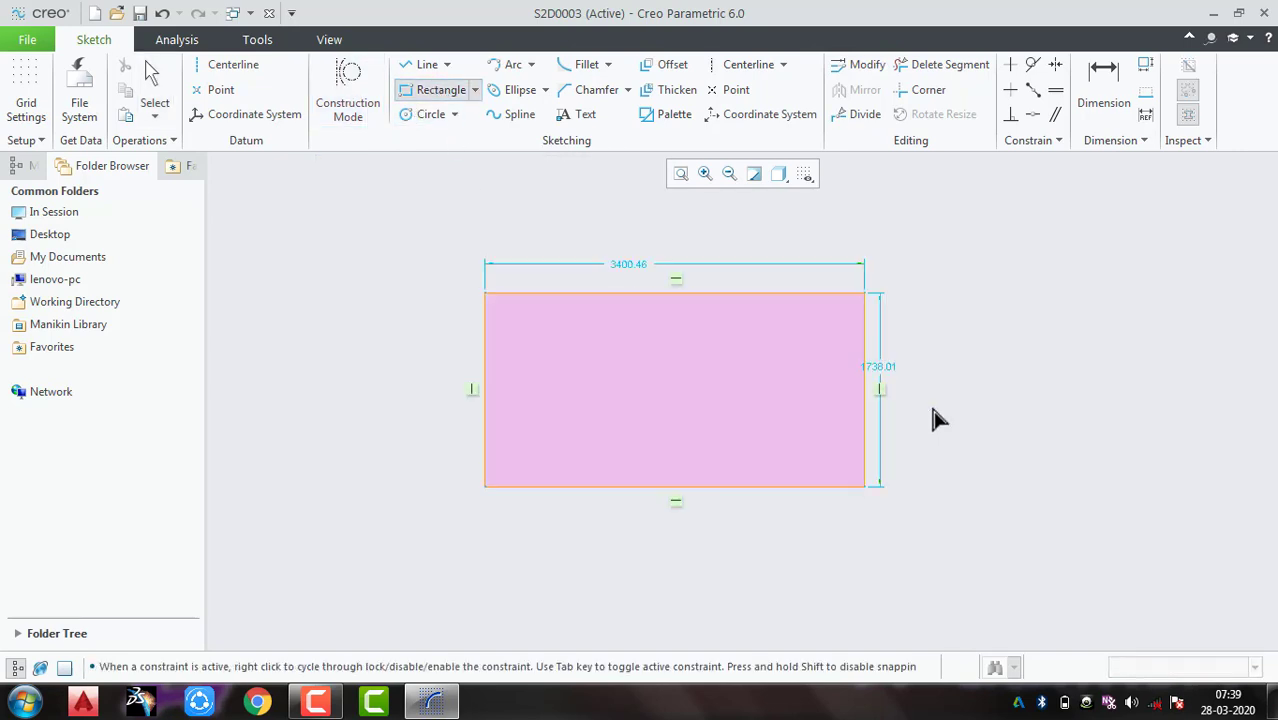
{"action": "middle_click", "coordinate": [928, 420]}
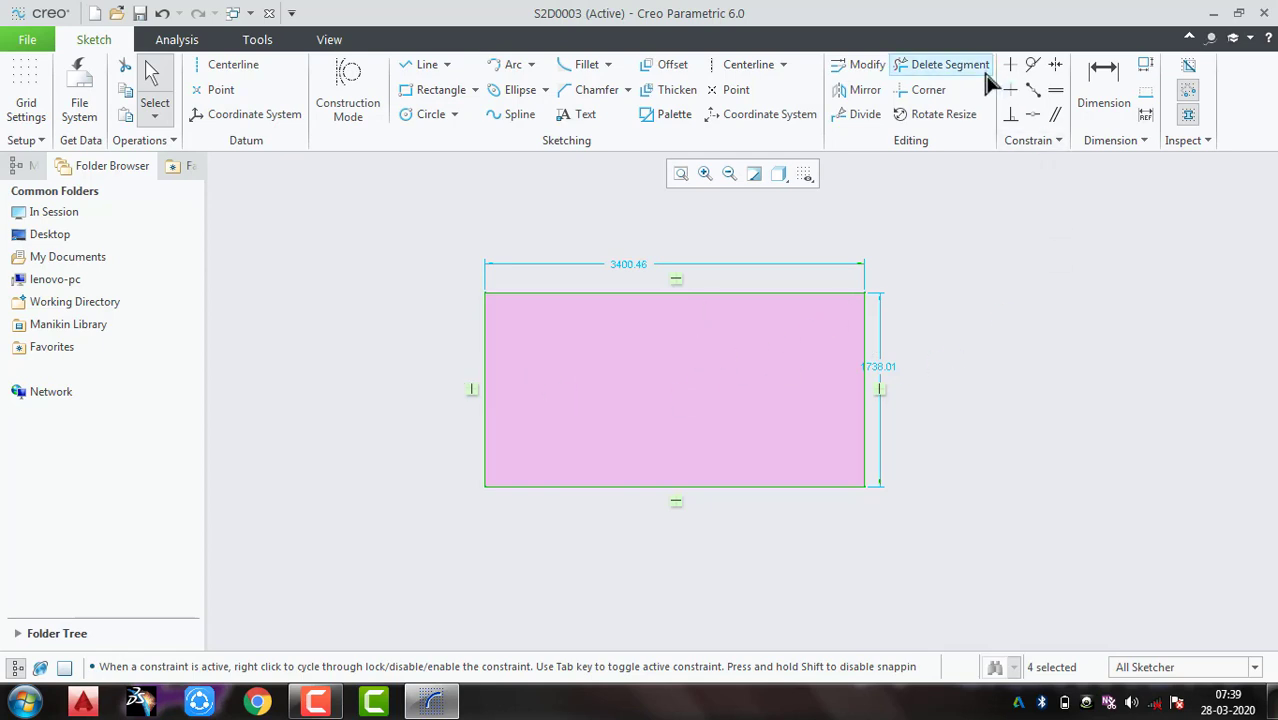
Step: Dimension the rectangle's left edge, placing the dimension outside it and accepting 1738.01
{"action": "left_click", "coordinate": [1113, 90]}
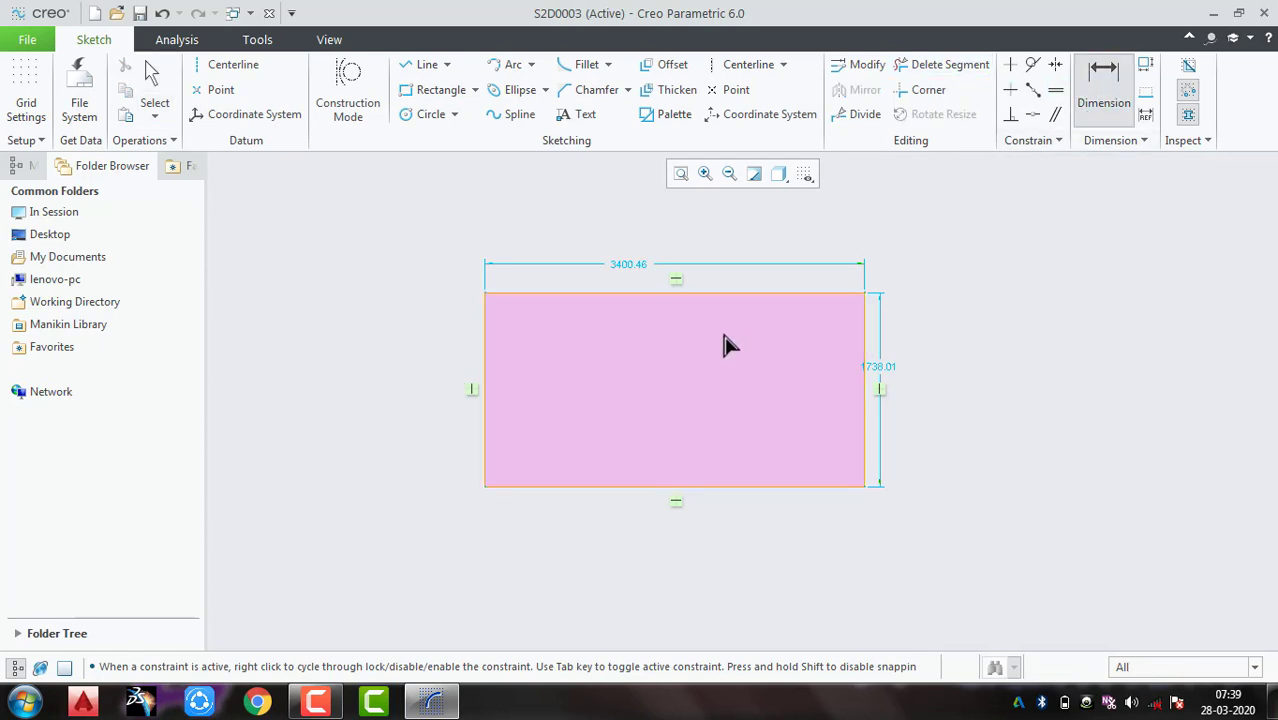
{"action": "left_click", "coordinate": [486, 345]}
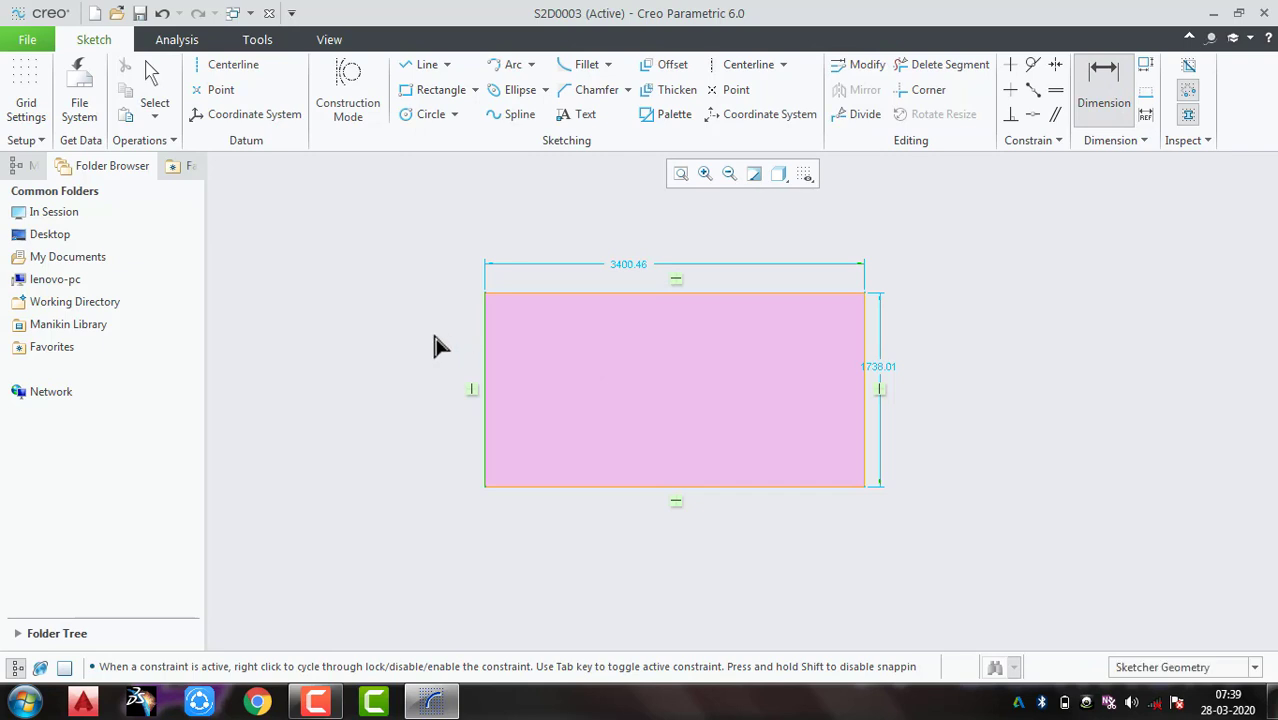
{"action": "middle_click", "coordinate": [434, 348]}
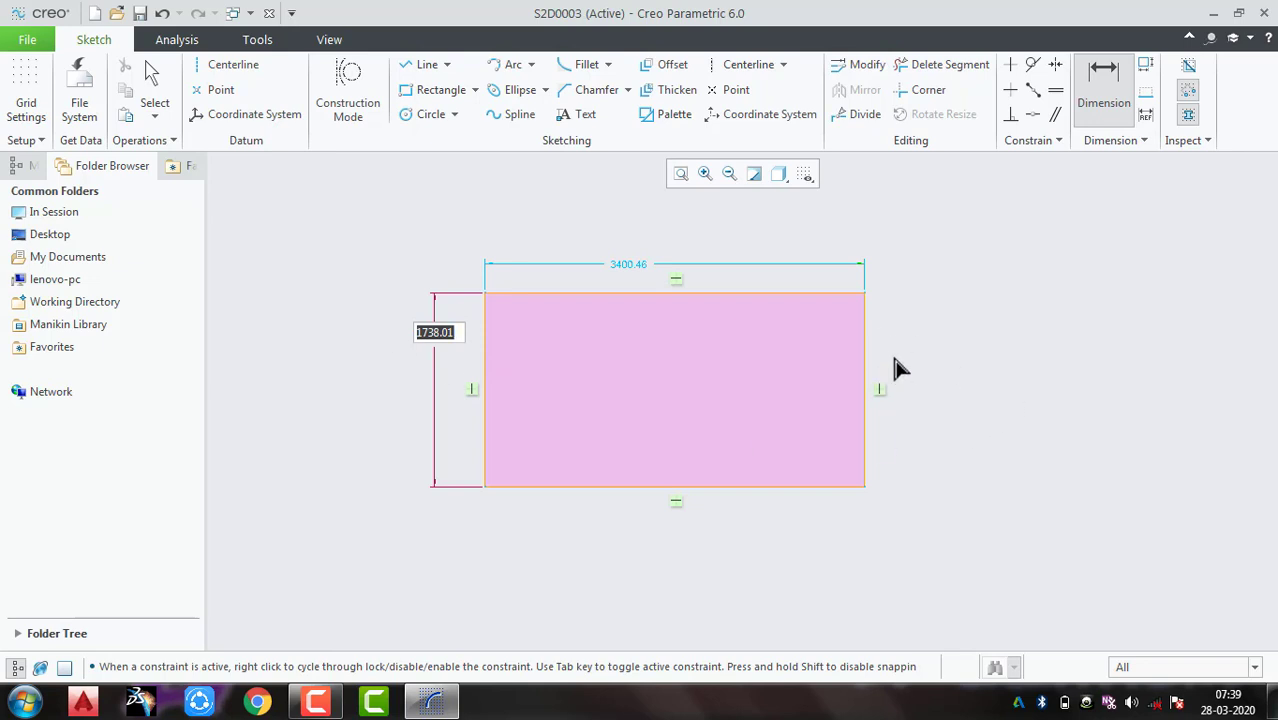
{"action": "key", "text": "Return"}
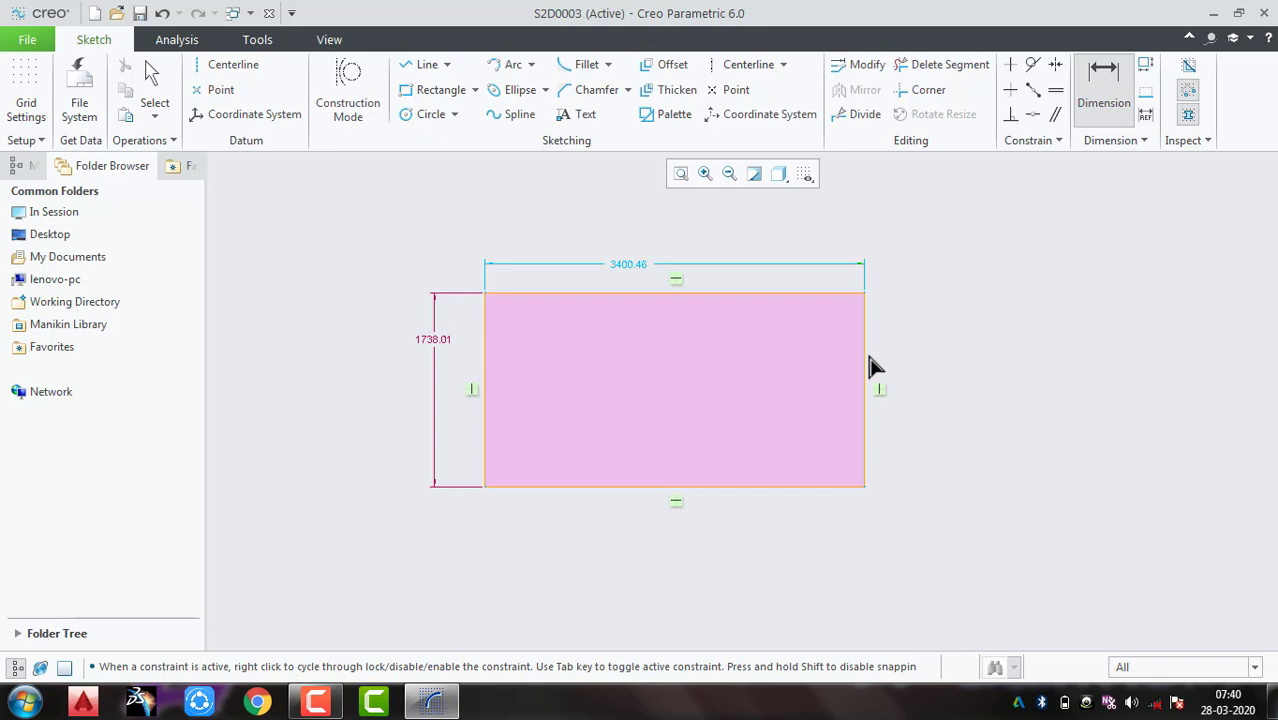
Step: Dimension the rectangle's right edge as well, and resolve the conflict by deleting the left edge's dimension
{"action": "left_click", "coordinate": [869, 365]}
{"action": "middle_click", "coordinate": [972, 349]}
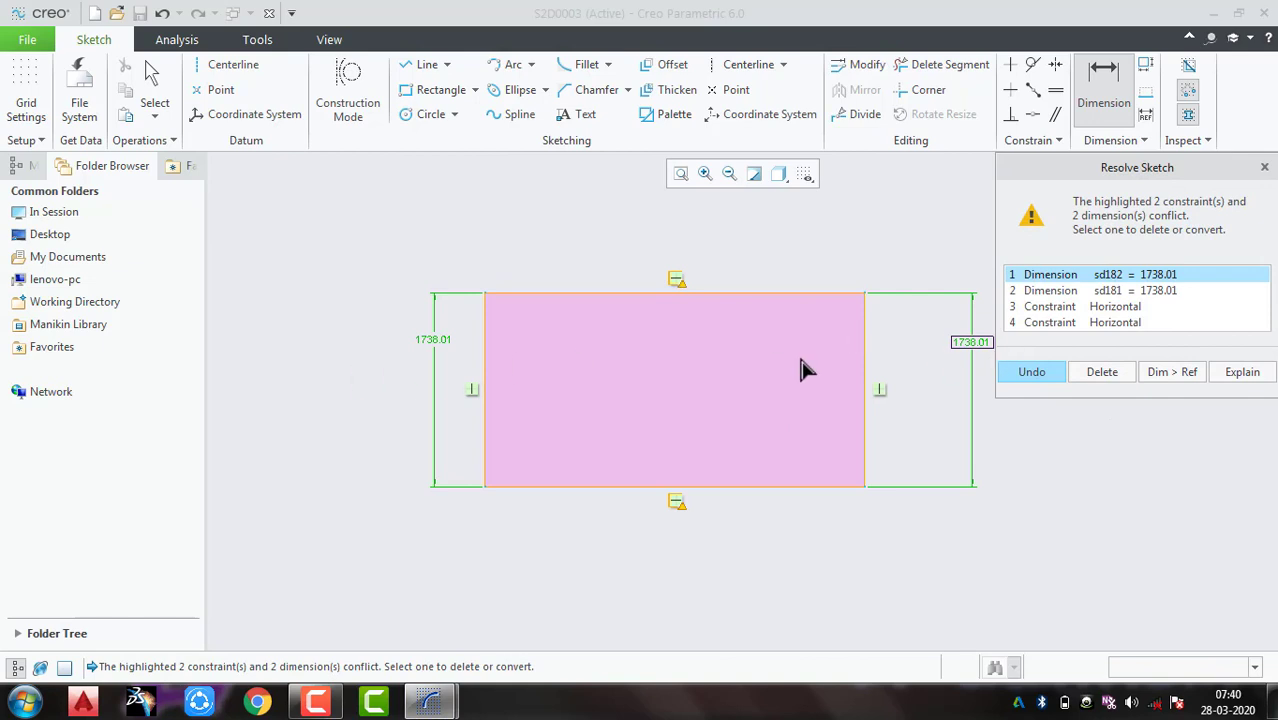
{"action": "left_click", "coordinate": [1122, 290]}
{"action": "left_click", "coordinate": [1127, 278]}
{"action": "left_click", "coordinate": [1145, 291]}
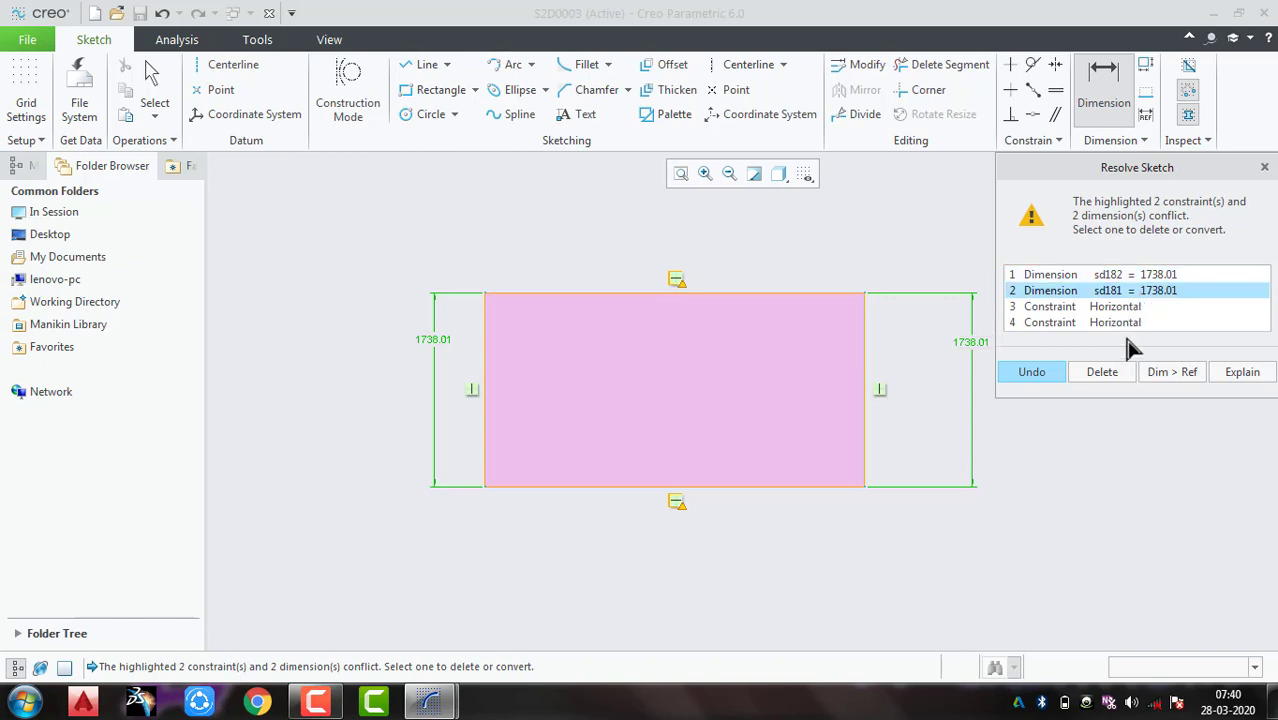
{"action": "left_click", "coordinate": [1108, 374]}
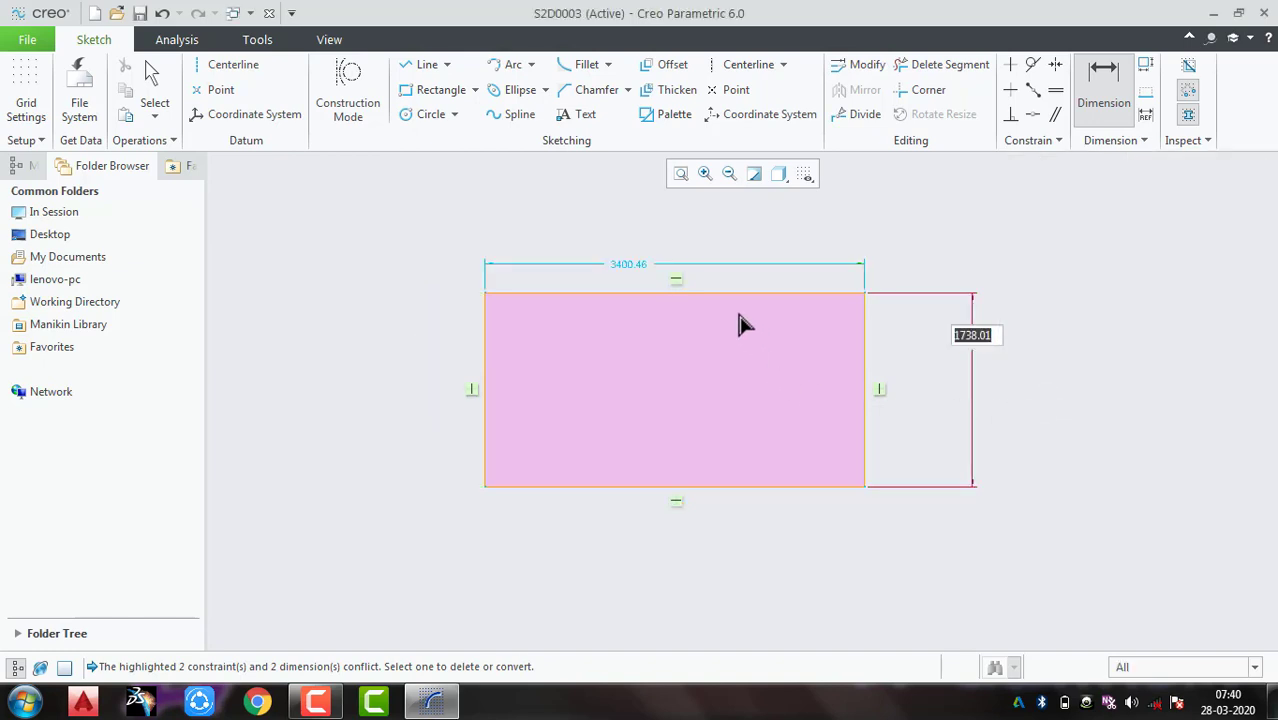
{"action": "left_click", "coordinate": [1096, 408]}
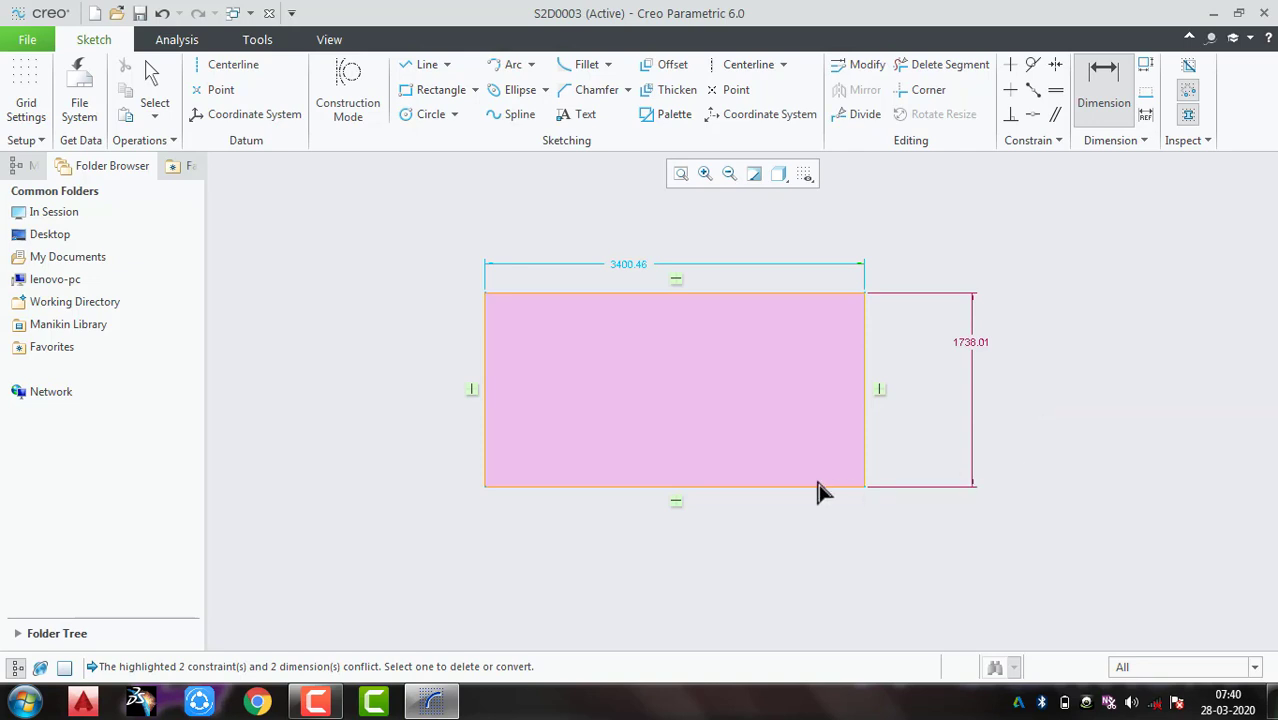
Step: Add a 90° angle dimension at the rectangle's lower-right corner, and resolve the conflict by deleting the right edge's Vertical constraint
{"action": "left_click", "coordinate": [1104, 100]}
{"action": "left_click", "coordinate": [860, 458]}
{"action": "middle_click", "coordinate": [816, 452]}
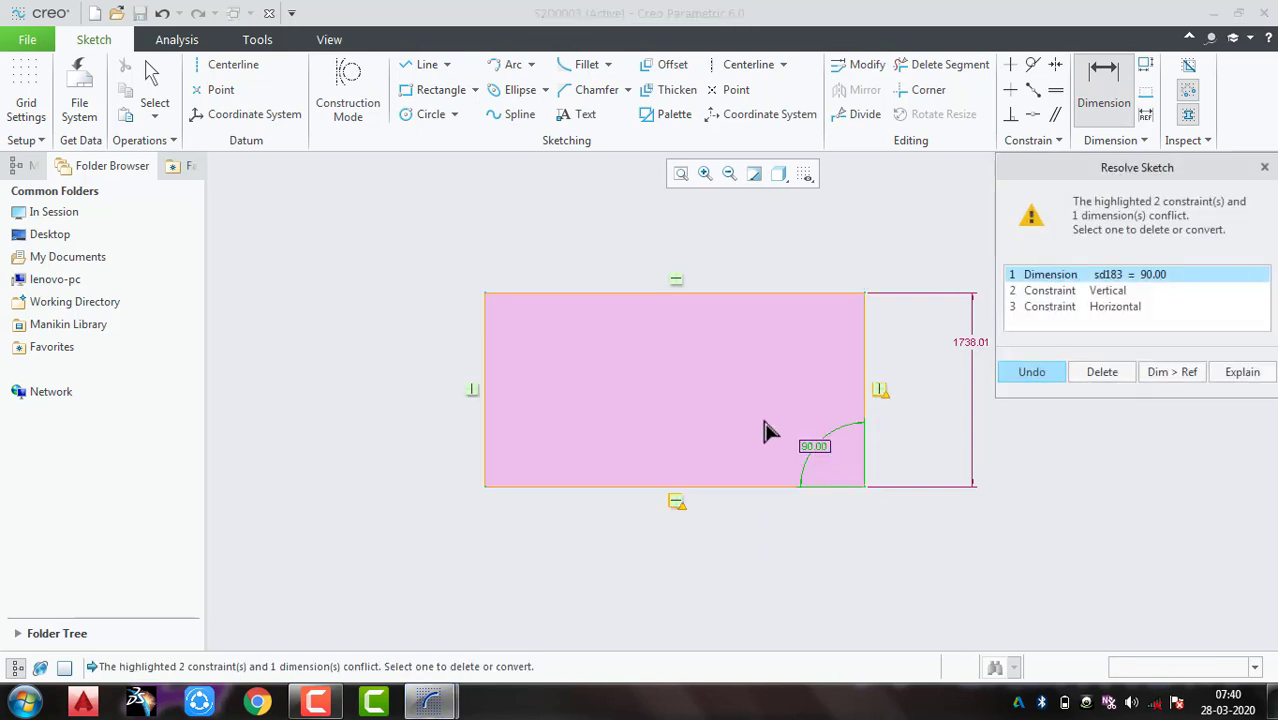
{"action": "left_click", "coordinate": [1117, 306]}
{"action": "left_click", "coordinate": [1108, 291]}
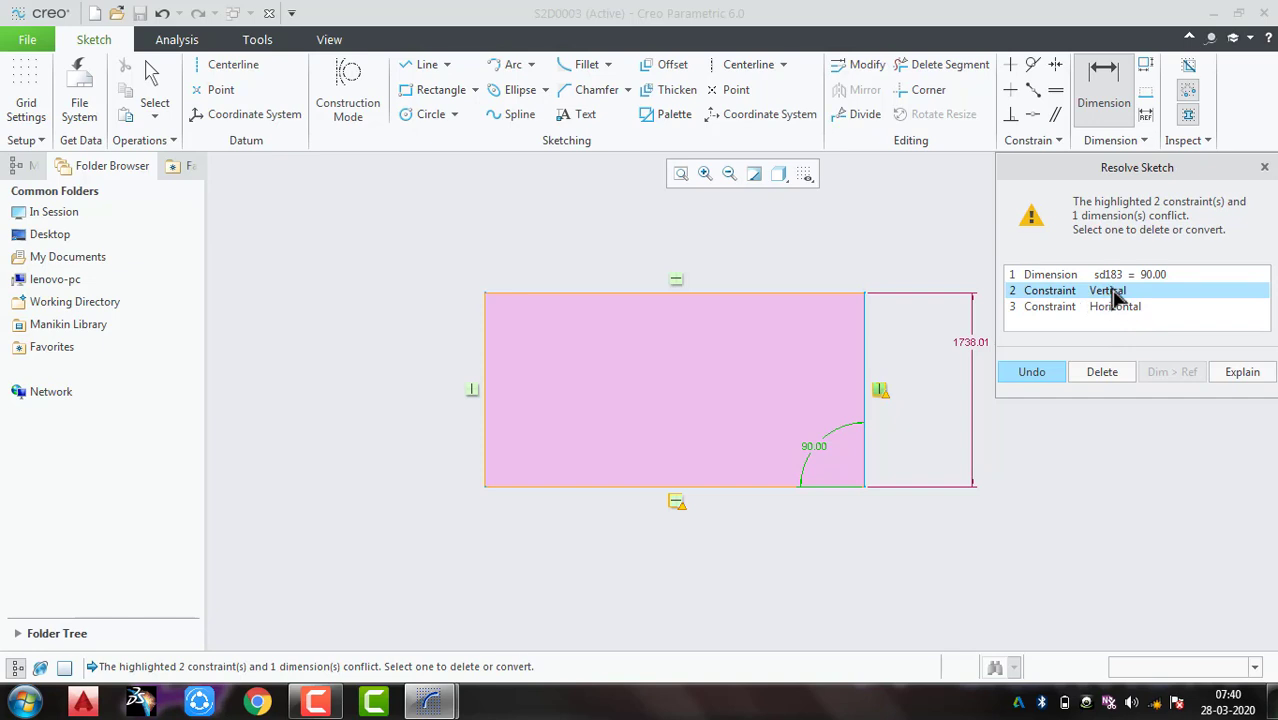
{"action": "left_click", "coordinate": [1101, 372]}
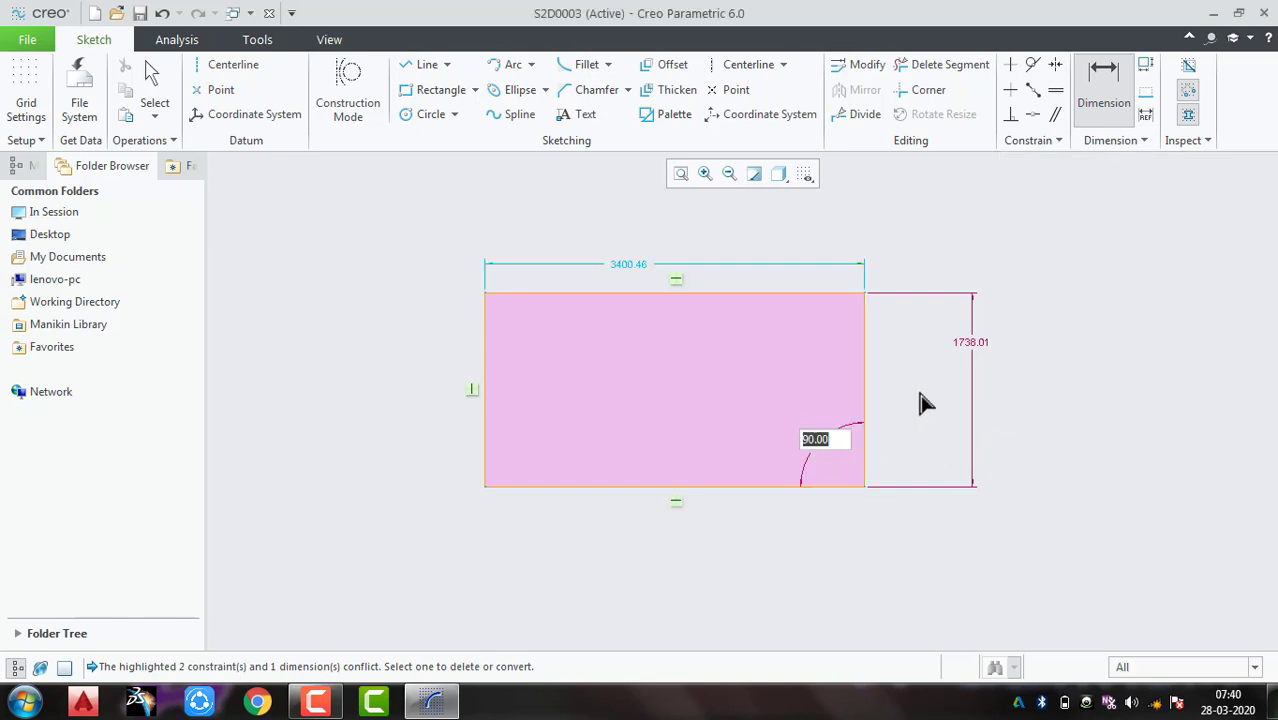
{"action": "key", "text": "Return"}
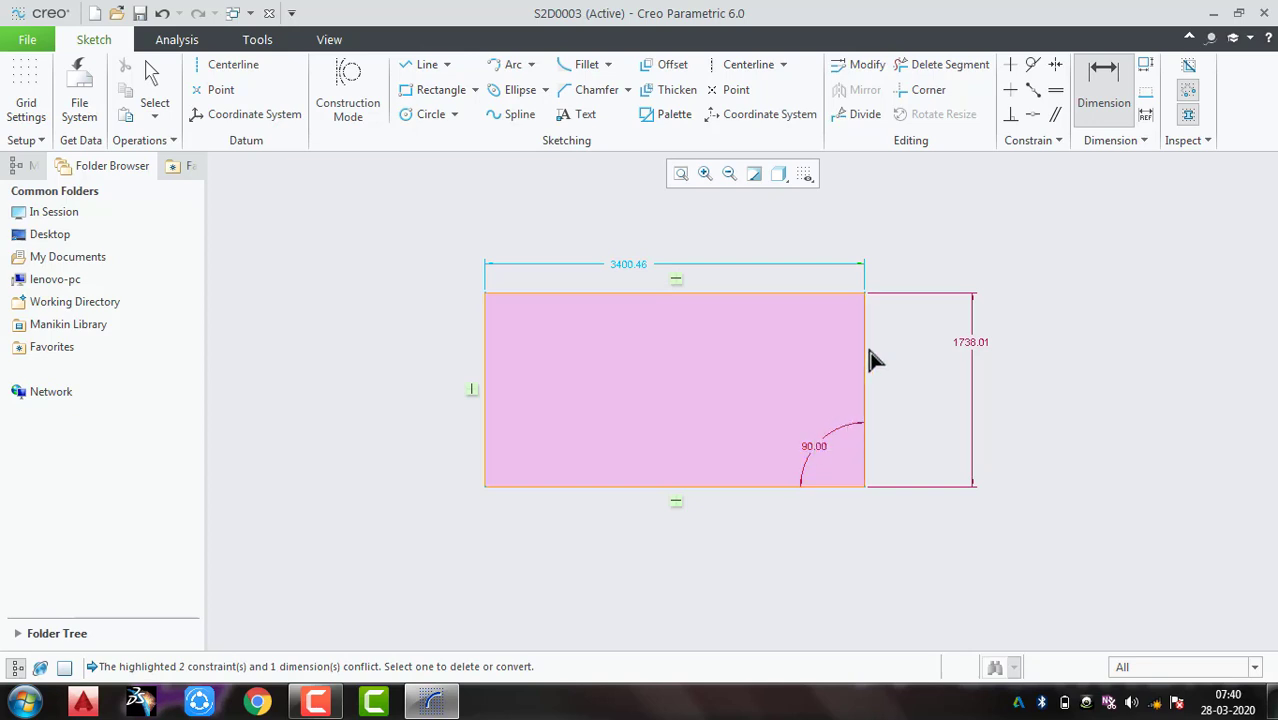
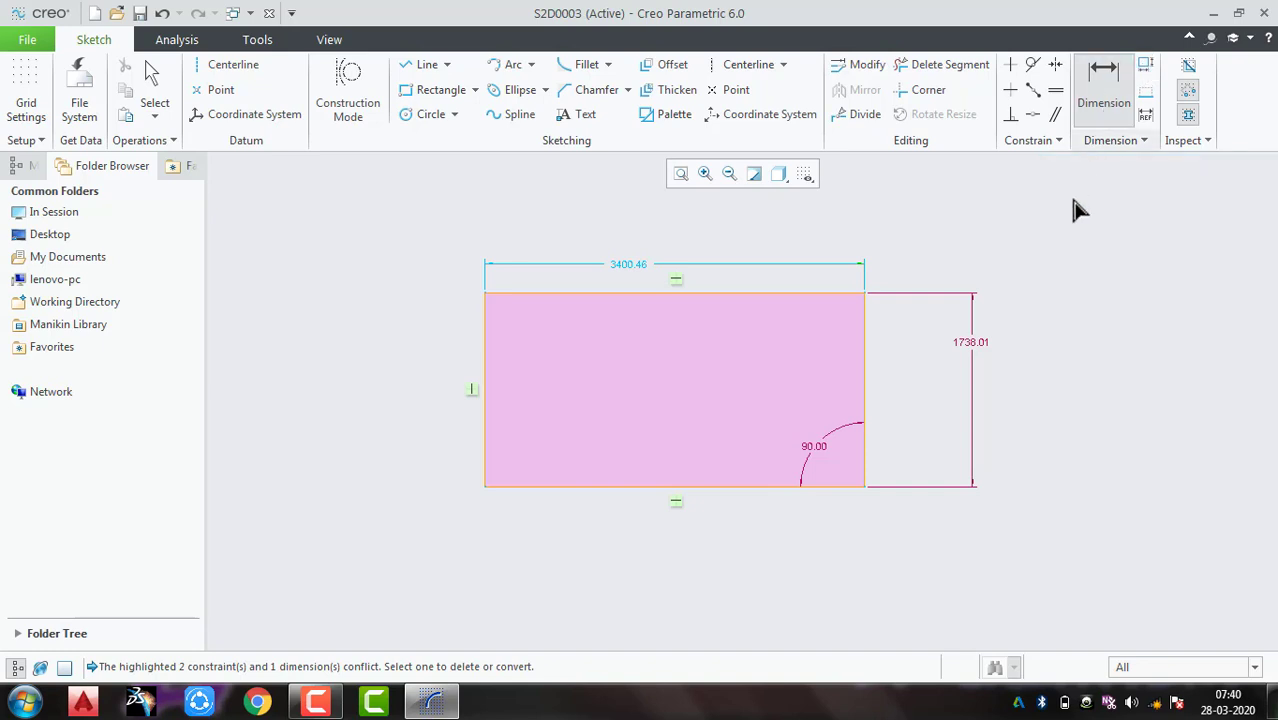
{"action": "middle_click", "coordinate": [905, 428]}
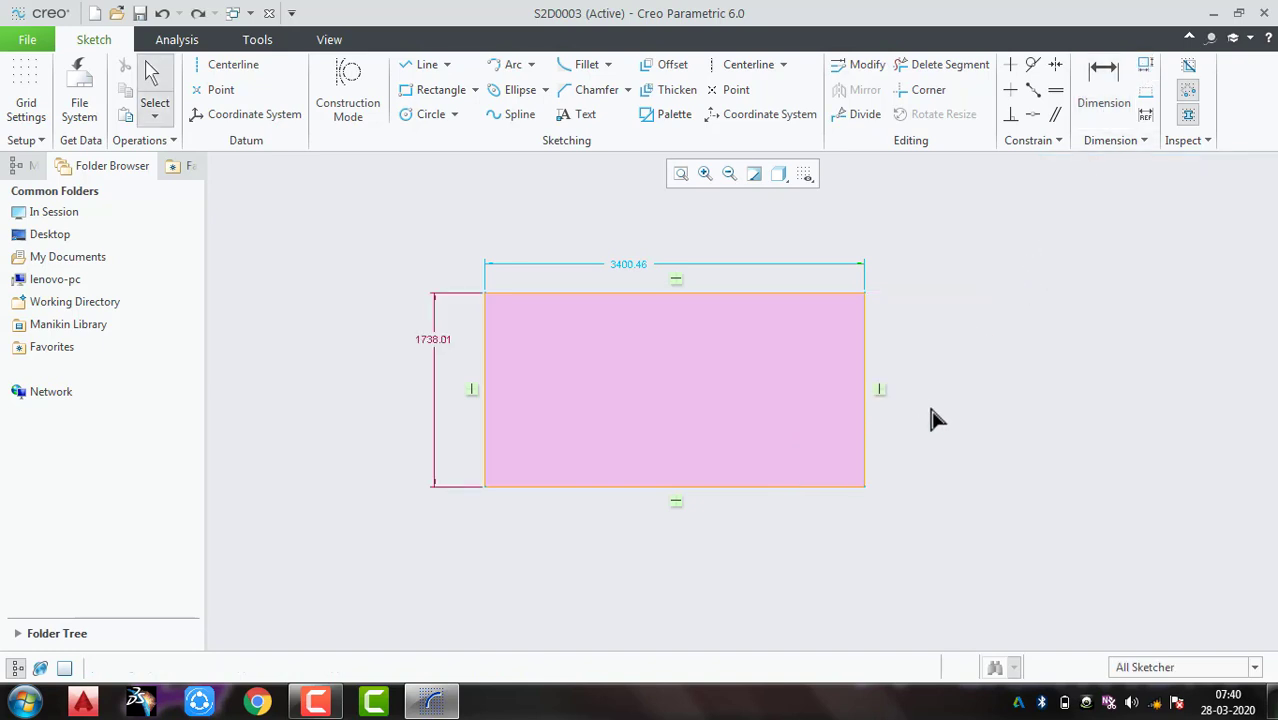
Step: Add a perimeter dimension to the rectangle with the width as the varying dimension, accepting 10276.94
{"action": "left_click", "coordinate": [1150, 70]}
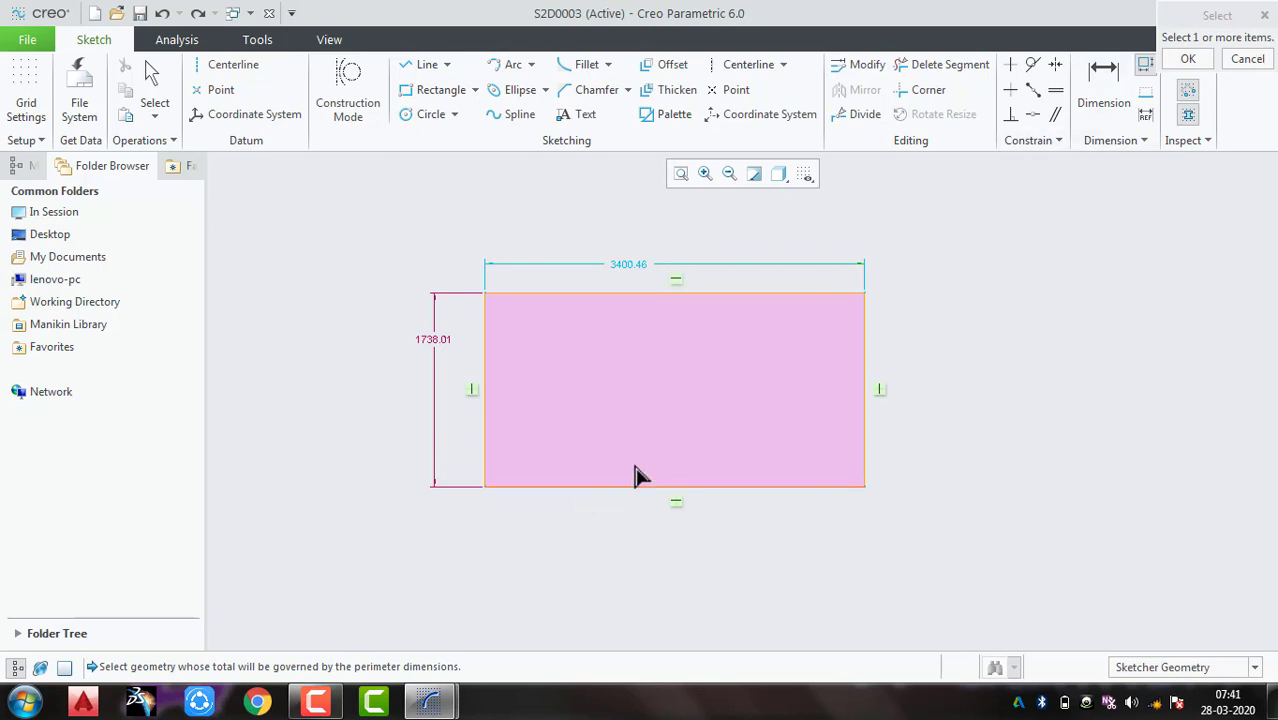
{"action": "left_click", "coordinate": [1265, 15]}
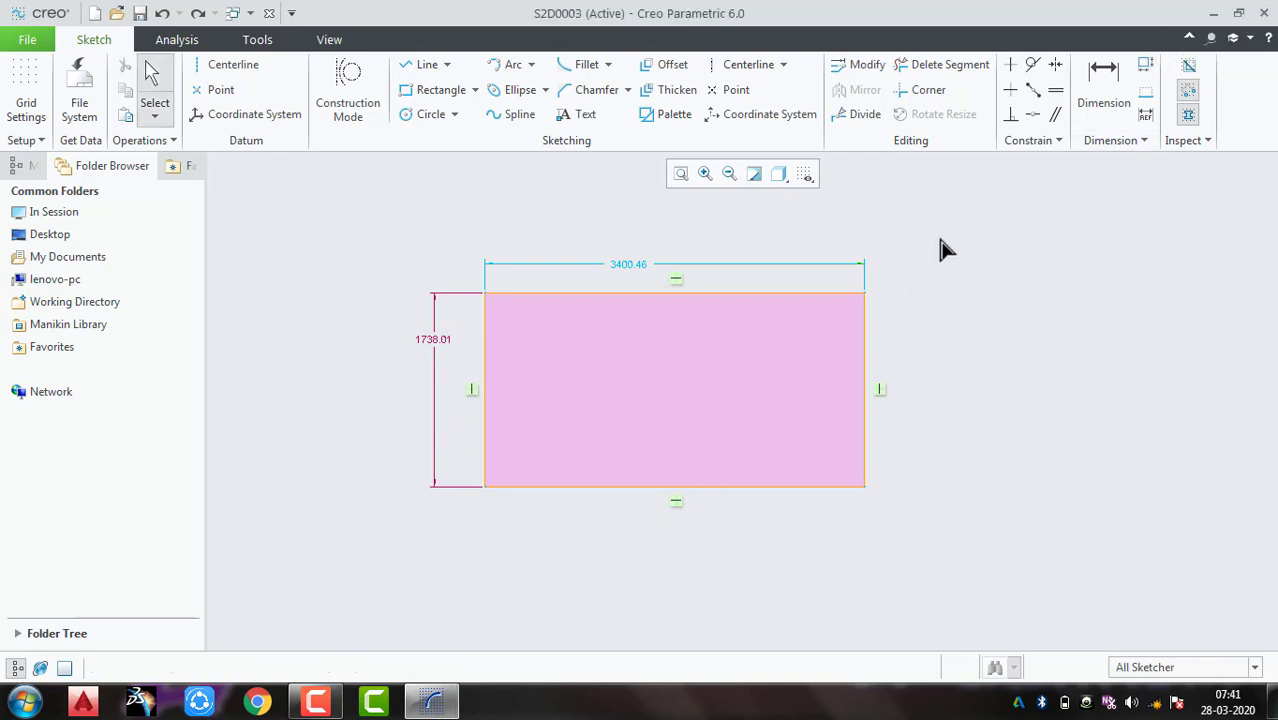
{"action": "mouse_move", "coordinate": [940, 237]}
{"action": "left_mouse_down"}
{"action": "mouse_move", "coordinate": [665, 479]}
{"action": "mouse_move", "coordinate": [380, 562]}
{"action": "left_mouse_up"}
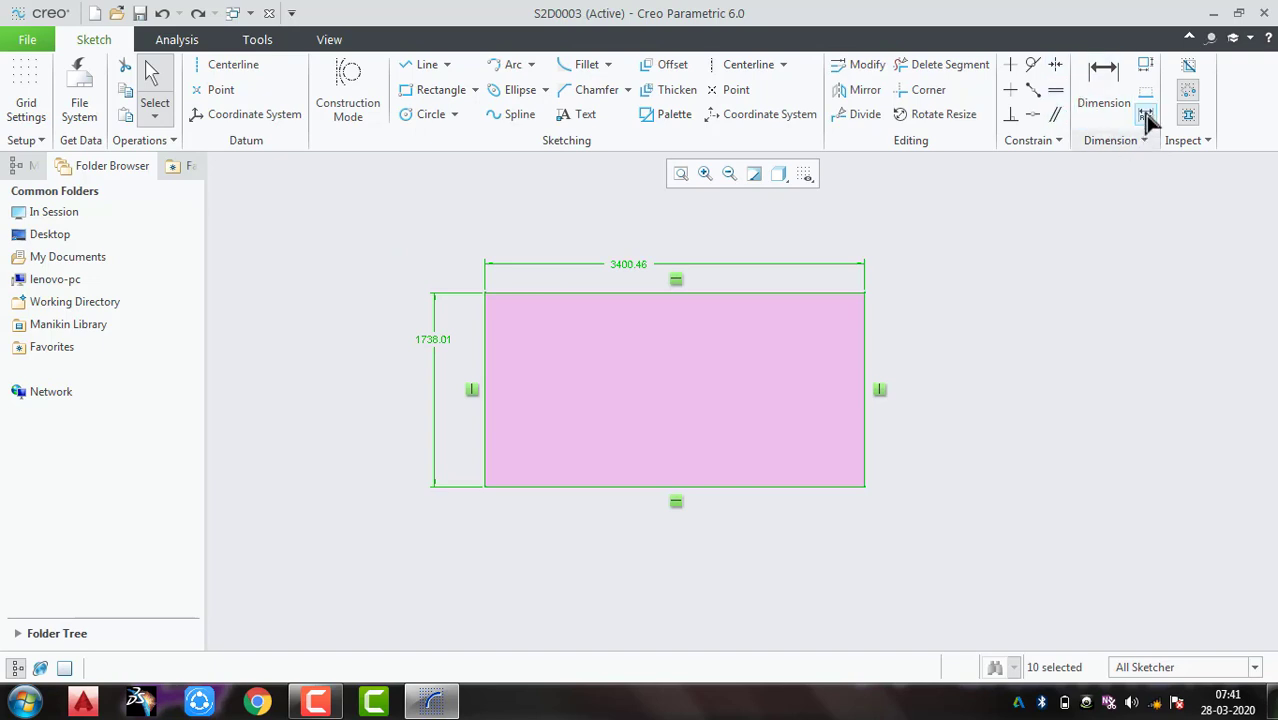
{"action": "left_click", "coordinate": [1146, 66]}
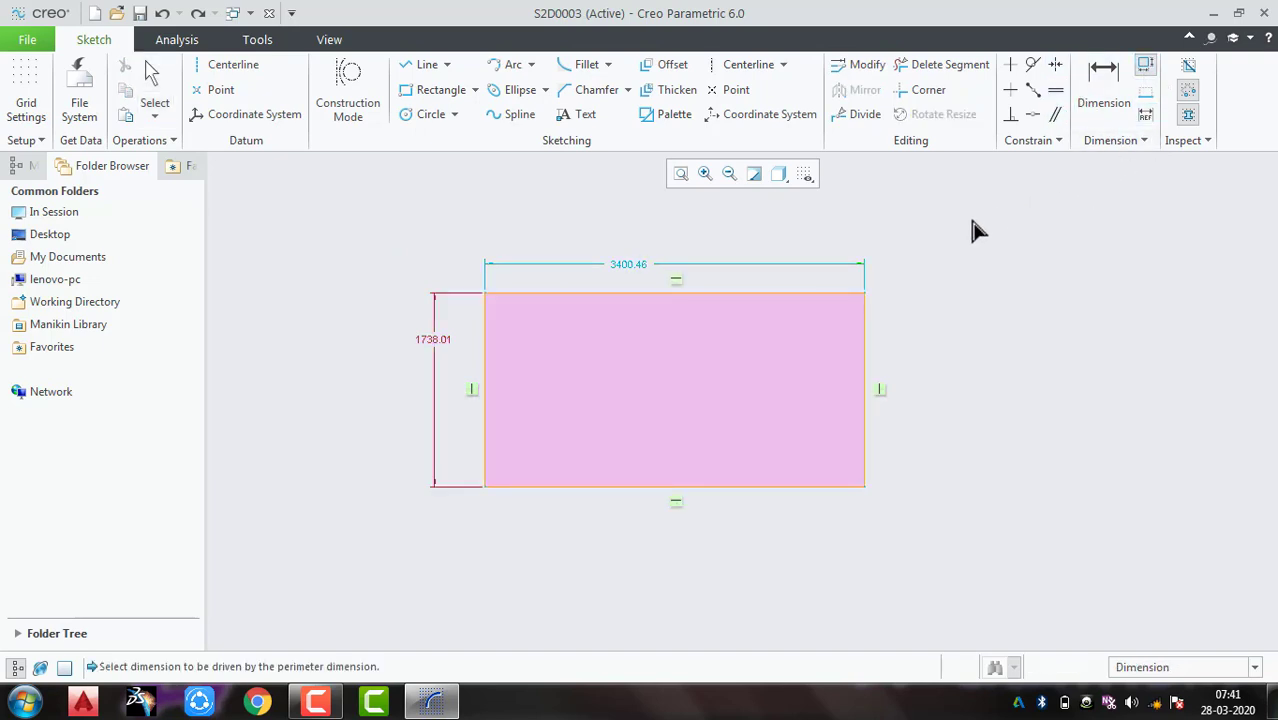
{"action": "left_click", "coordinate": [636, 268]}
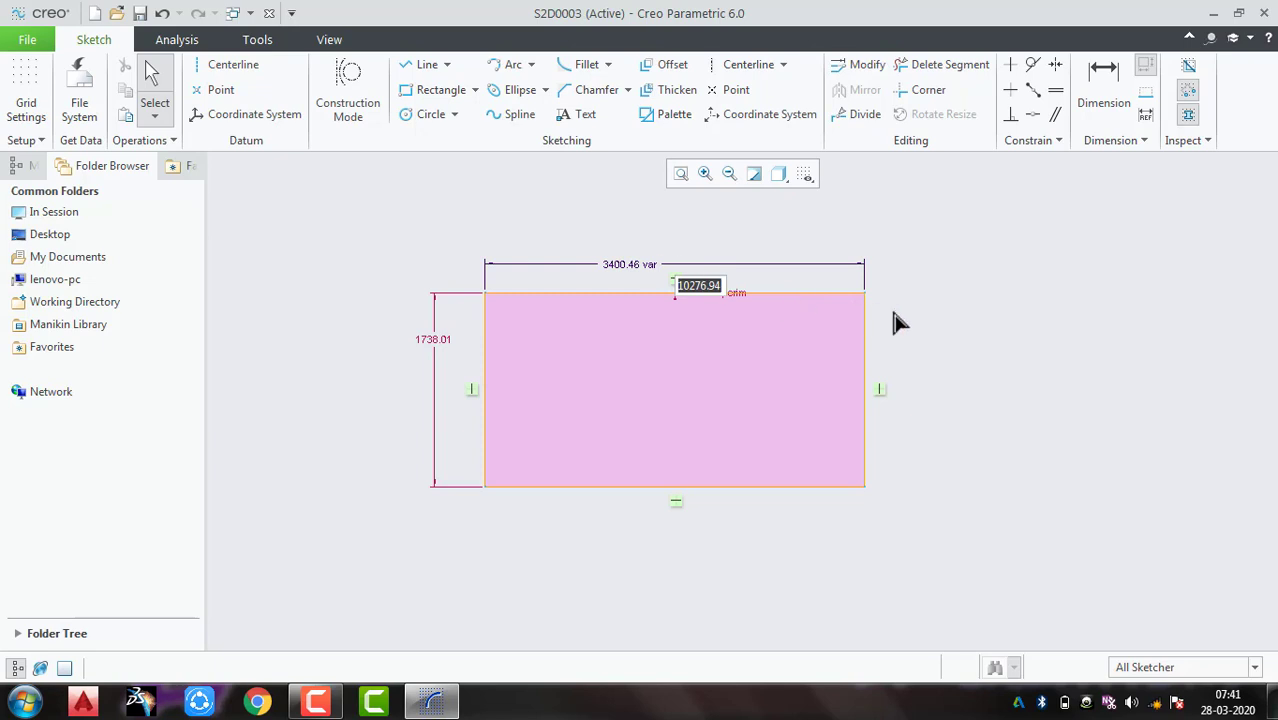
{"action": "key", "text": "Return"}
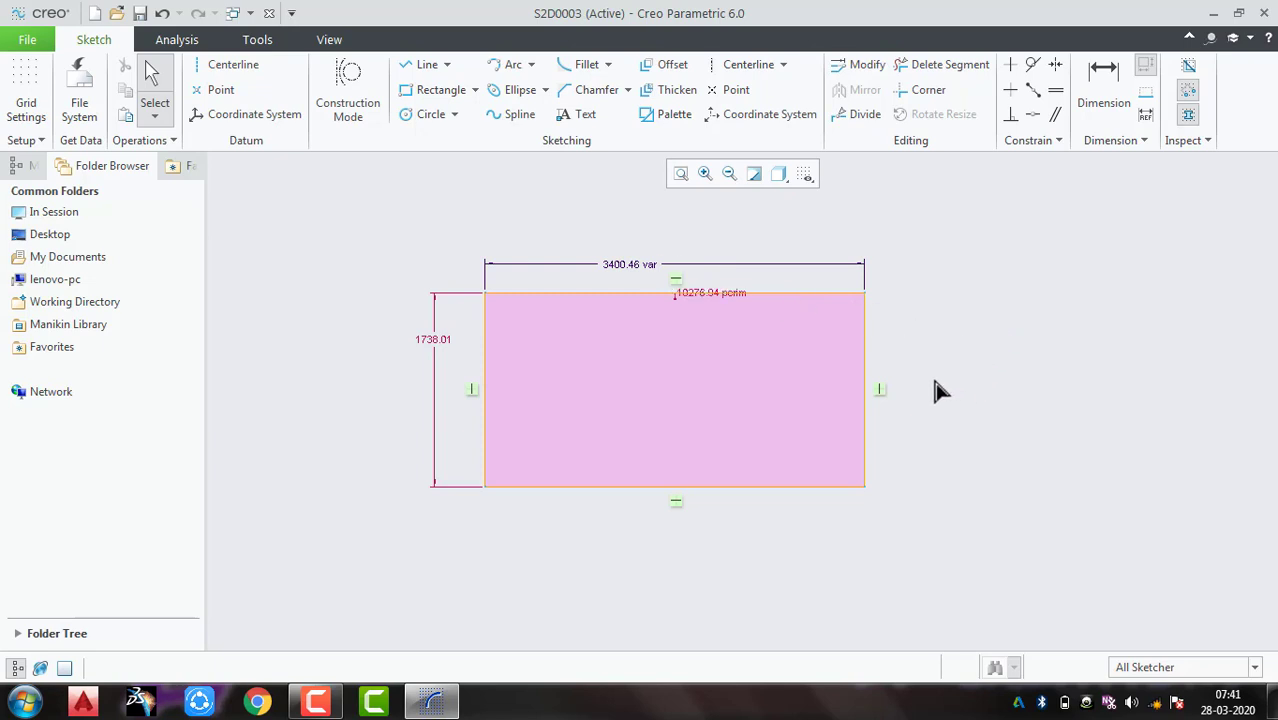
Step: Set the rectangle's height to 1500
{"action": "double_click", "coordinate": [432, 345]}
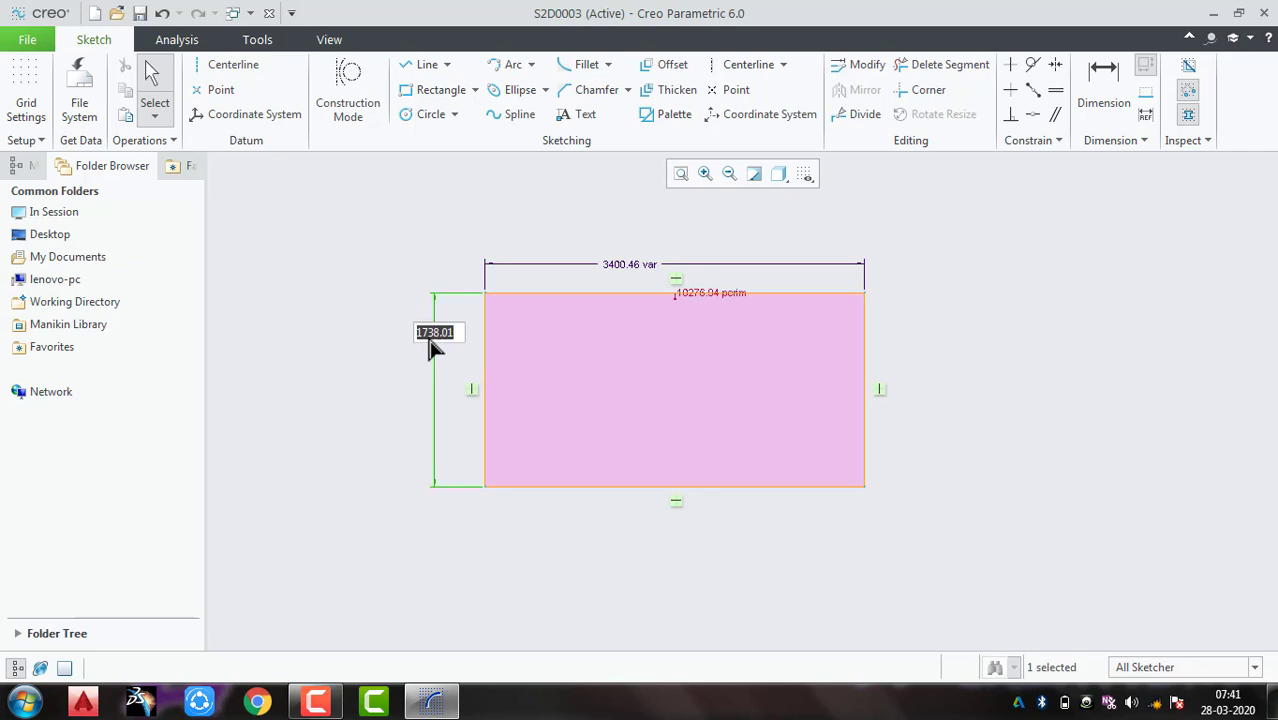
{"action": "type", "text": "1500"}
{"action": "key", "text": "Return"}
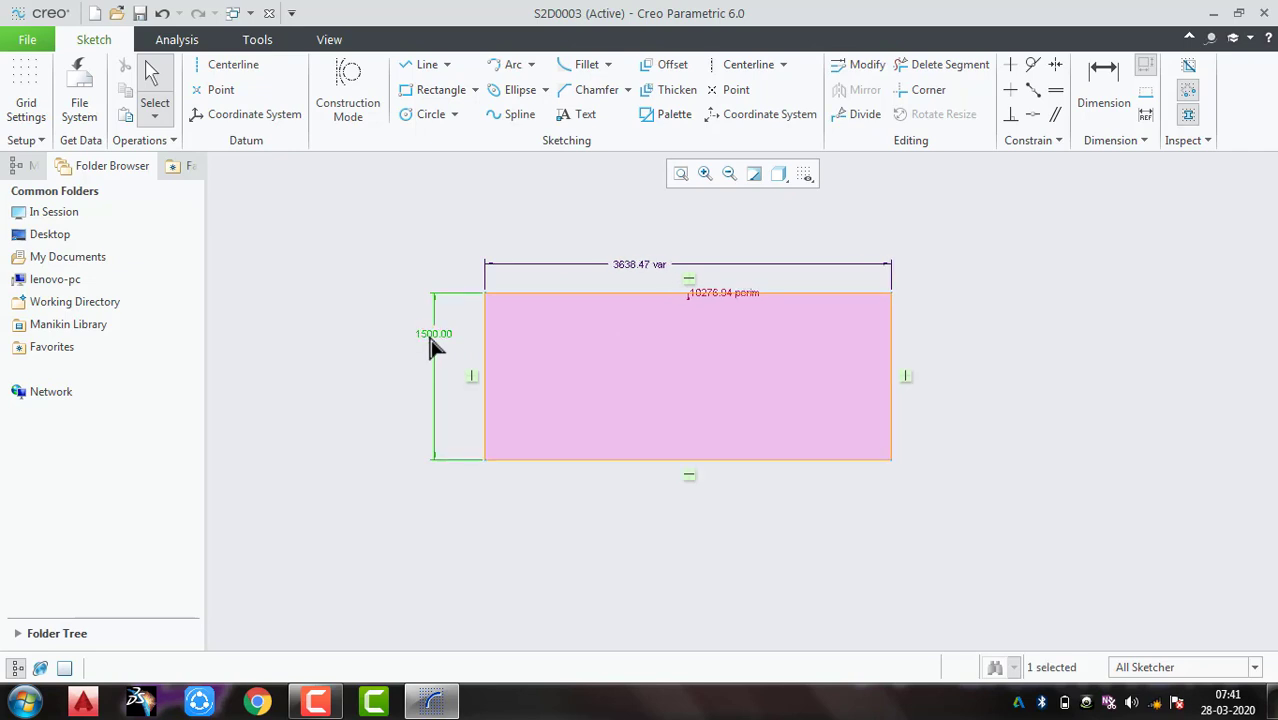
Step: Move the perimeter dimension inside the rectangle and set the perimeter to 10000
{"action": "scroll", "coordinate": [713, 302], "scroll_direction": "up", "scroll_amount": 2}
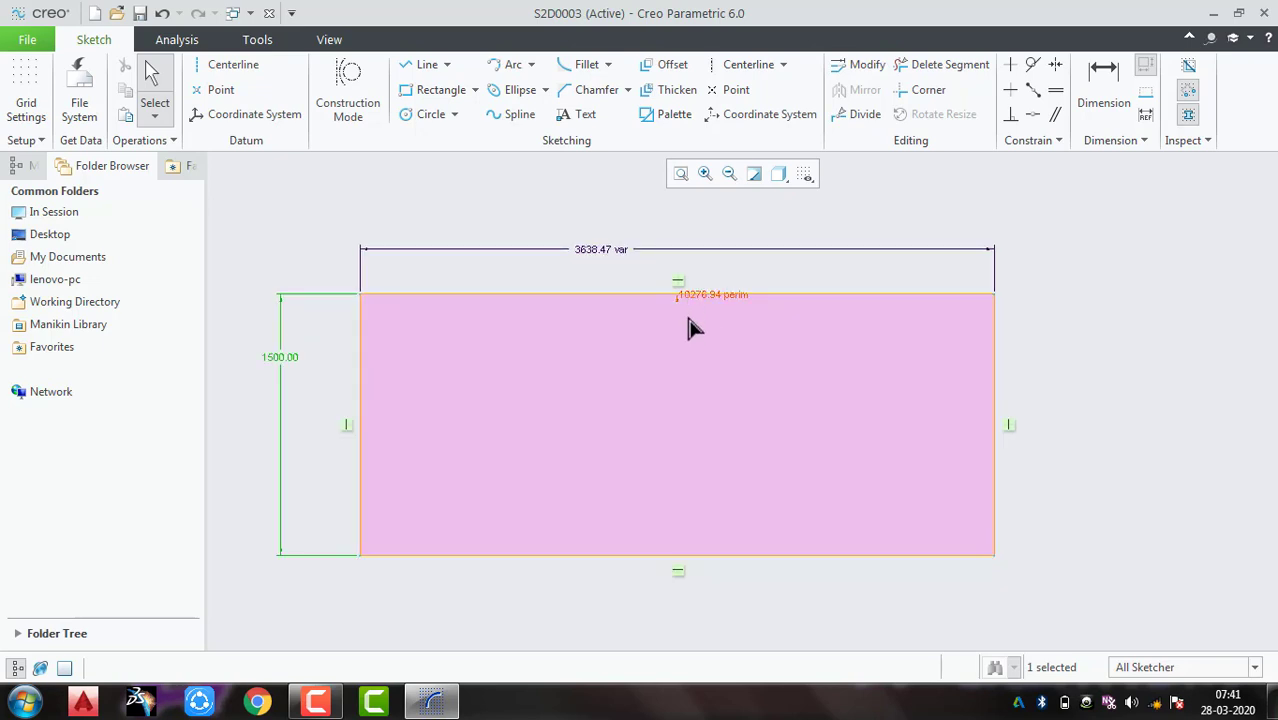
{"action": "left_click_drag", "start_coordinate": [688, 322], "coordinate": [689, 362]}
{"action": "double_click", "coordinate": [723, 362]}
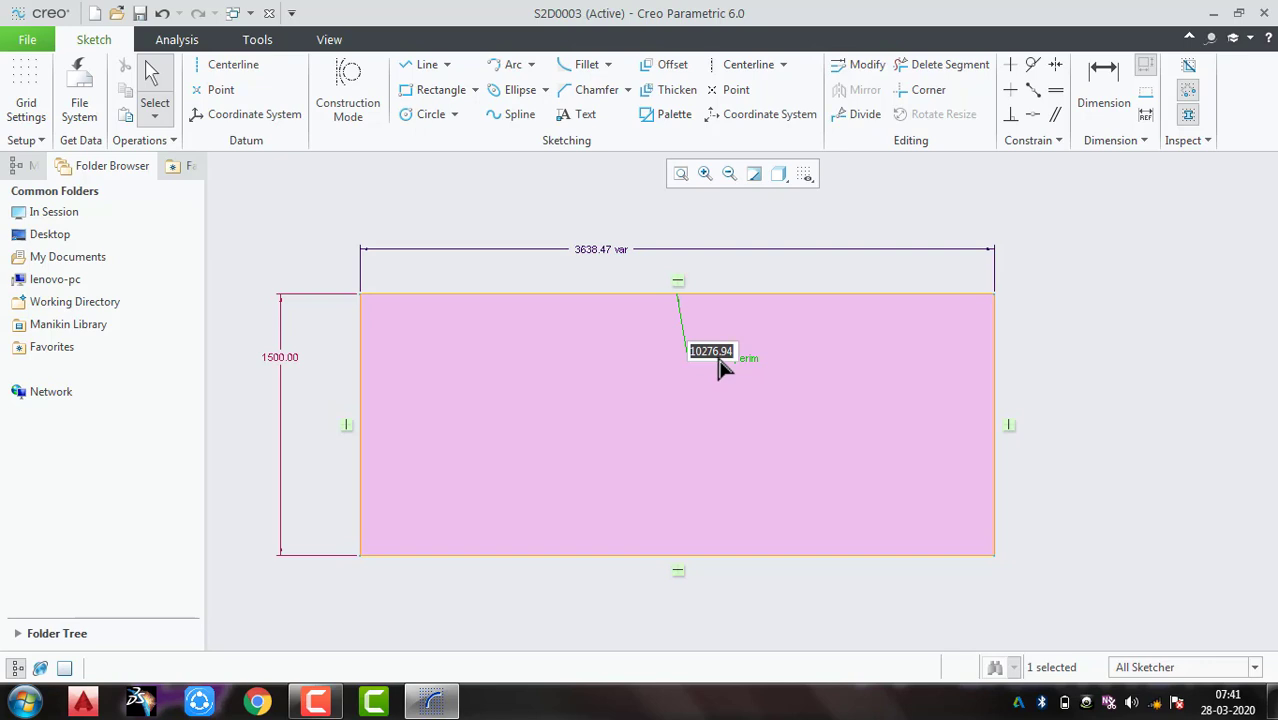
{"action": "type", "text": "10000"}
{"action": "key", "text": "Return"}
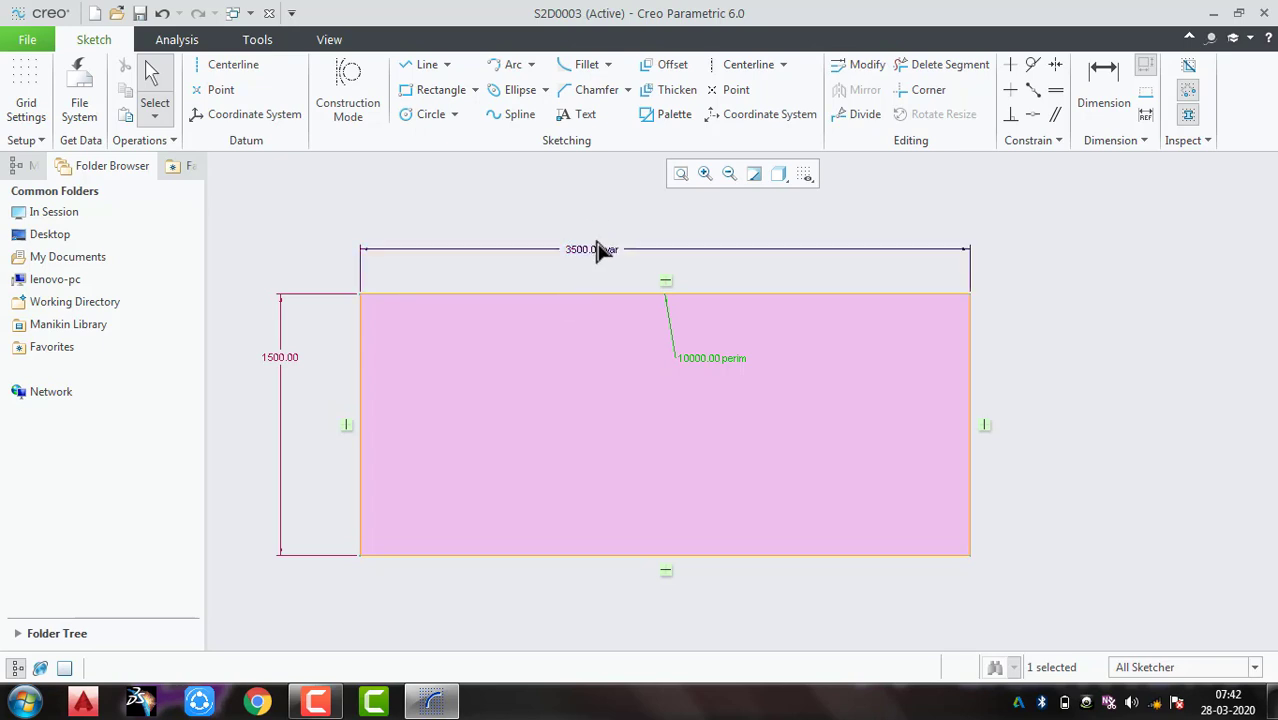
Step: Set the rectangle's perimeter to 50000
{"action": "double_click", "coordinate": [699, 357]}
{"action": "double_click", "coordinate": [695, 368]}
{"action": "type", "text": "50000"}
{"action": "key", "text": "Return"}
{"action": "scroll", "coordinate": [698, 420], "scroll_direction": "down", "scroll_amount": 5}
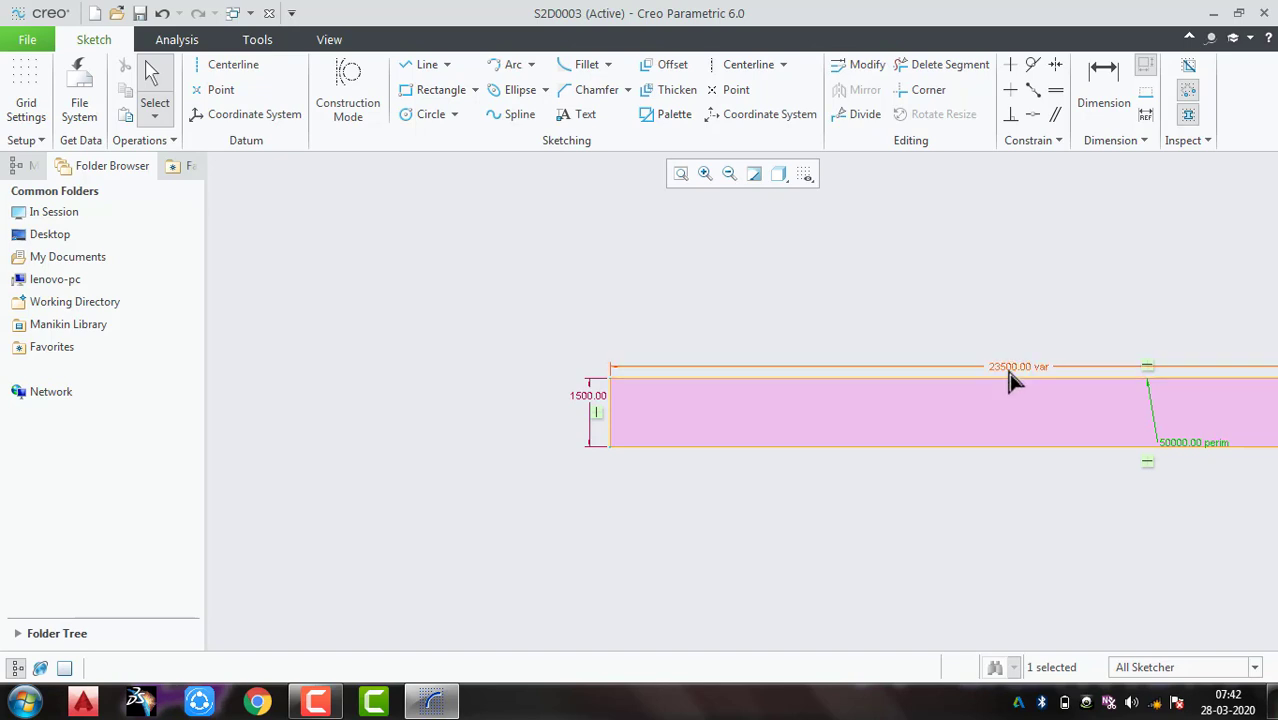
Step: Reduce the rectangle's perimeter to 25000
{"action": "double_click", "coordinate": [1178, 447]}
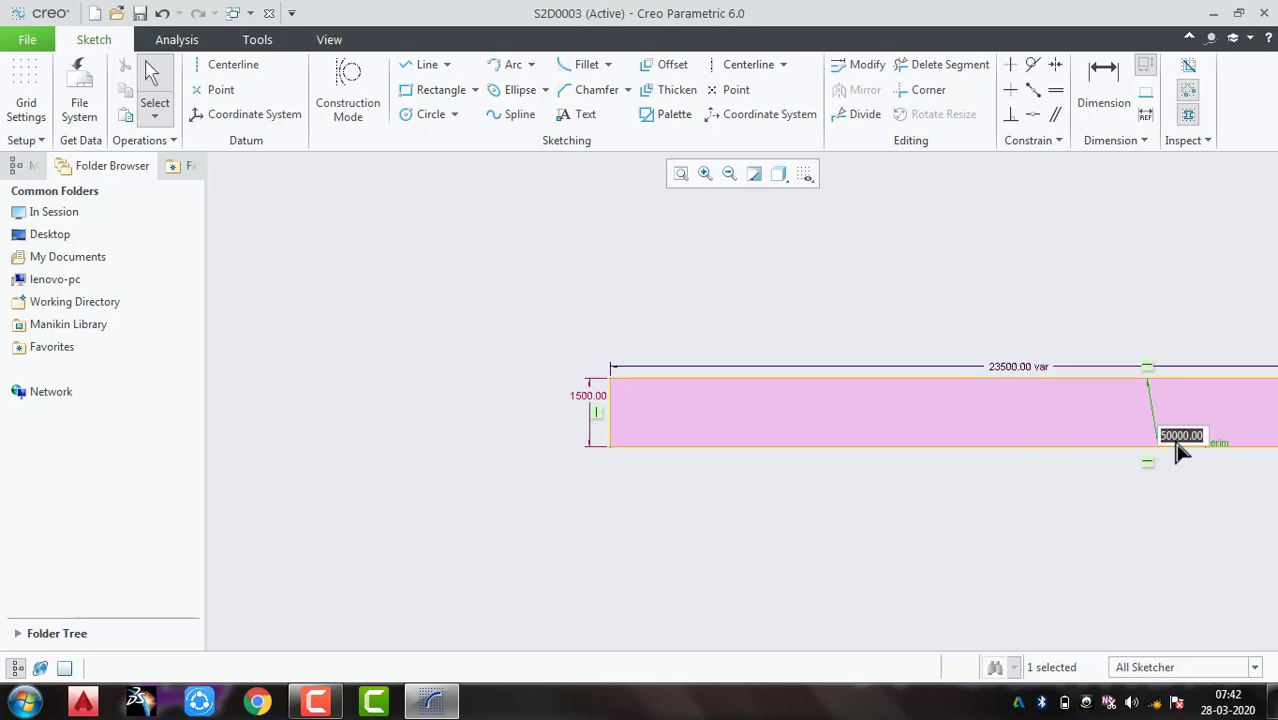
{"action": "key", "text": "Return"}
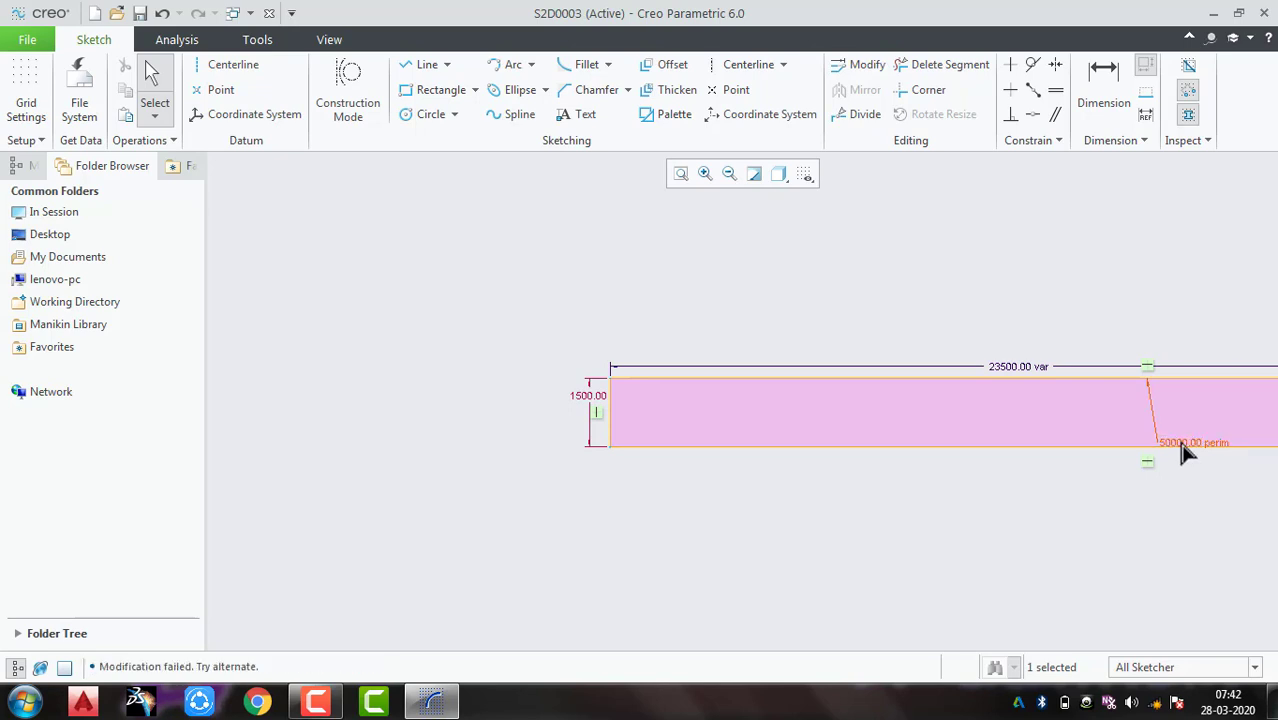
{"action": "double_click", "coordinate": [1184, 450]}
{"action": "type", "text": "25000"}
{"action": "key", "text": "Return"}
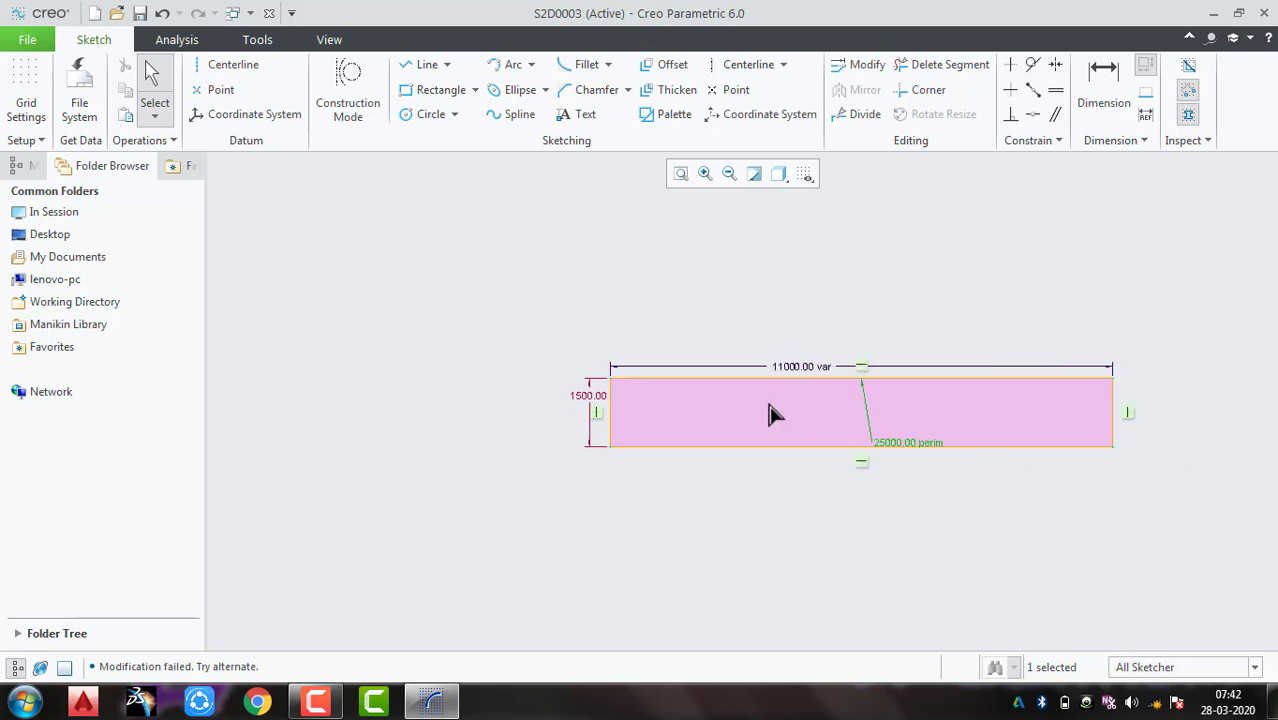
{"action": "scroll", "coordinate": [765, 397], "scroll_direction": "up", "scroll_amount": 2}
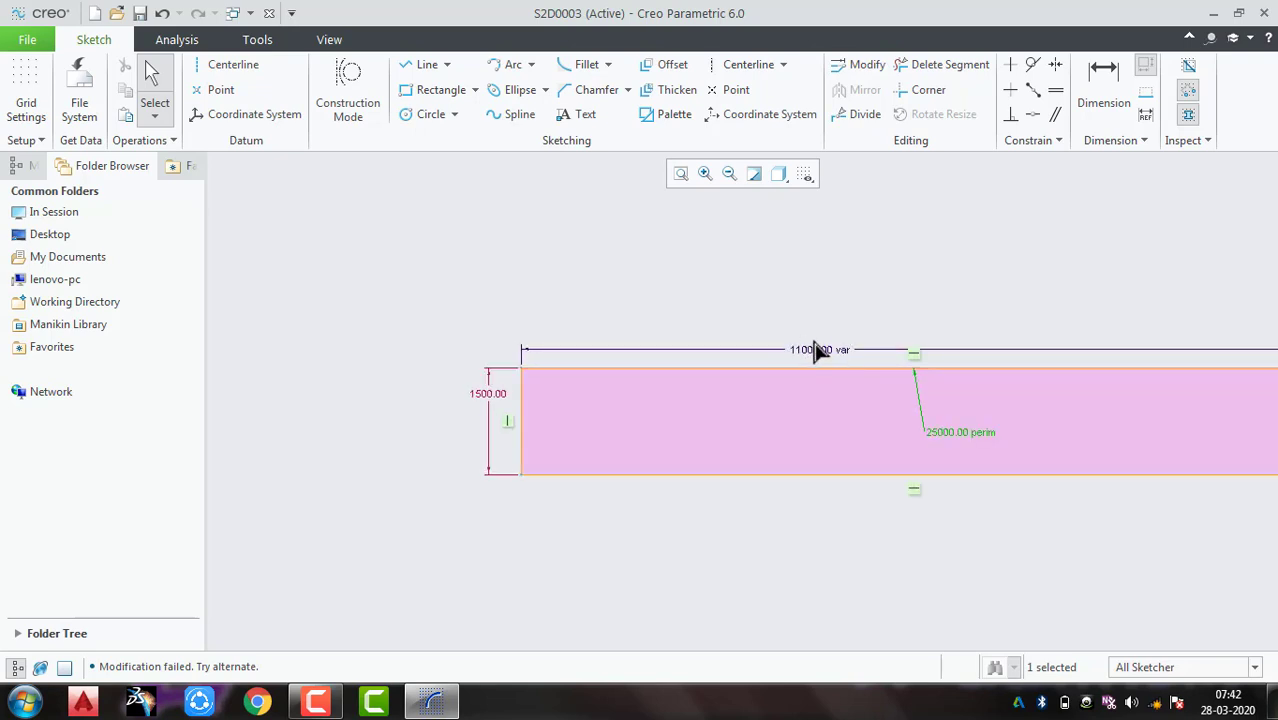
Step: Undo the perimeter and height changes along with the perimeter dimension itself
{"action": "key", "text": "ctrl+z"}
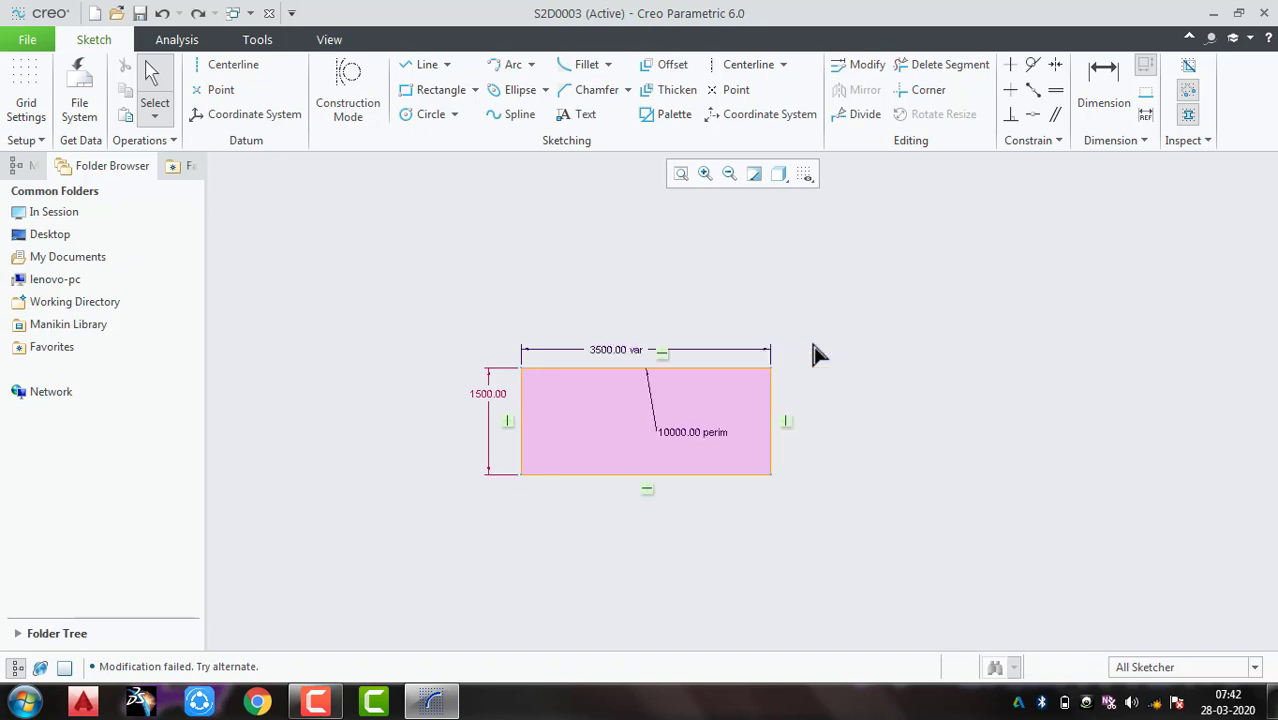
{"action": "key", "text": "ctrl+z"}
{"action": "key", "text": "ctrl+z"}
{"action": "key", "text": "ctrl+z"}
{"action": "key", "text": "ctrl+z"}
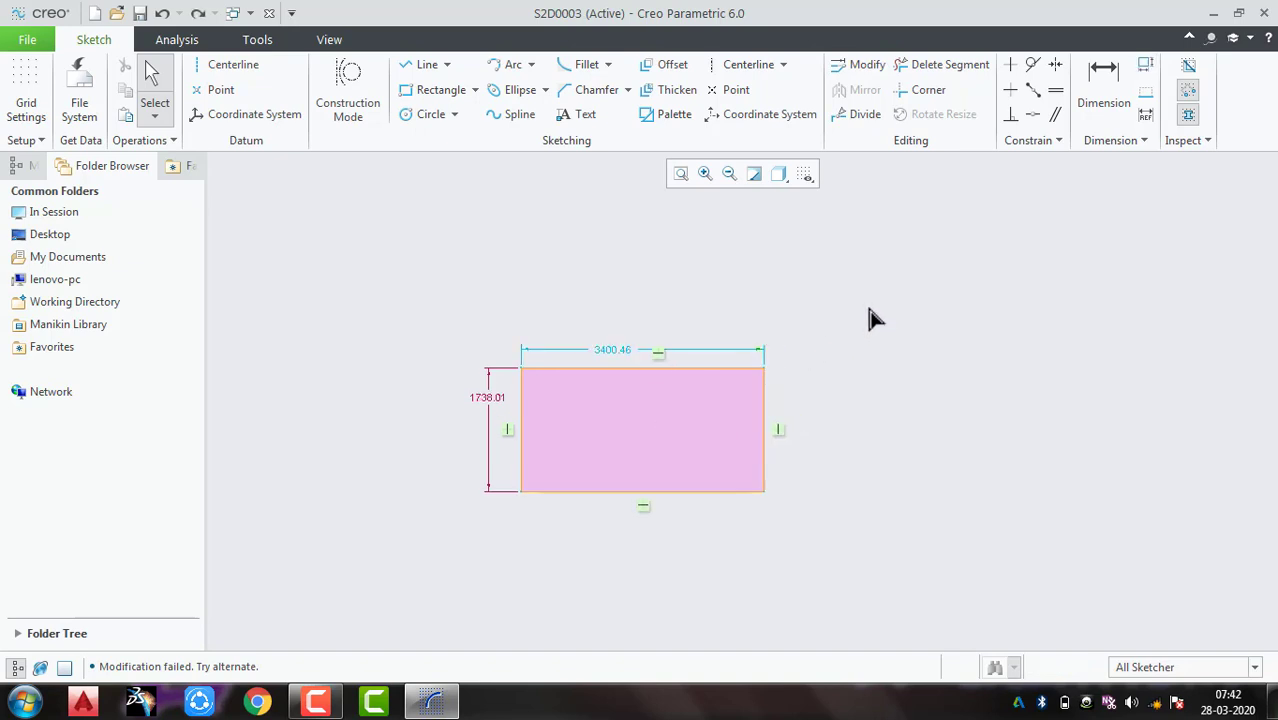
Step: Add a perimeter dimension to the whole rectangle with the height as the varying dimension, accepting 10276.94 and placing it inside
{"action": "left_click_drag", "start_coordinate": [580, 497], "coordinate": [337, 528]}
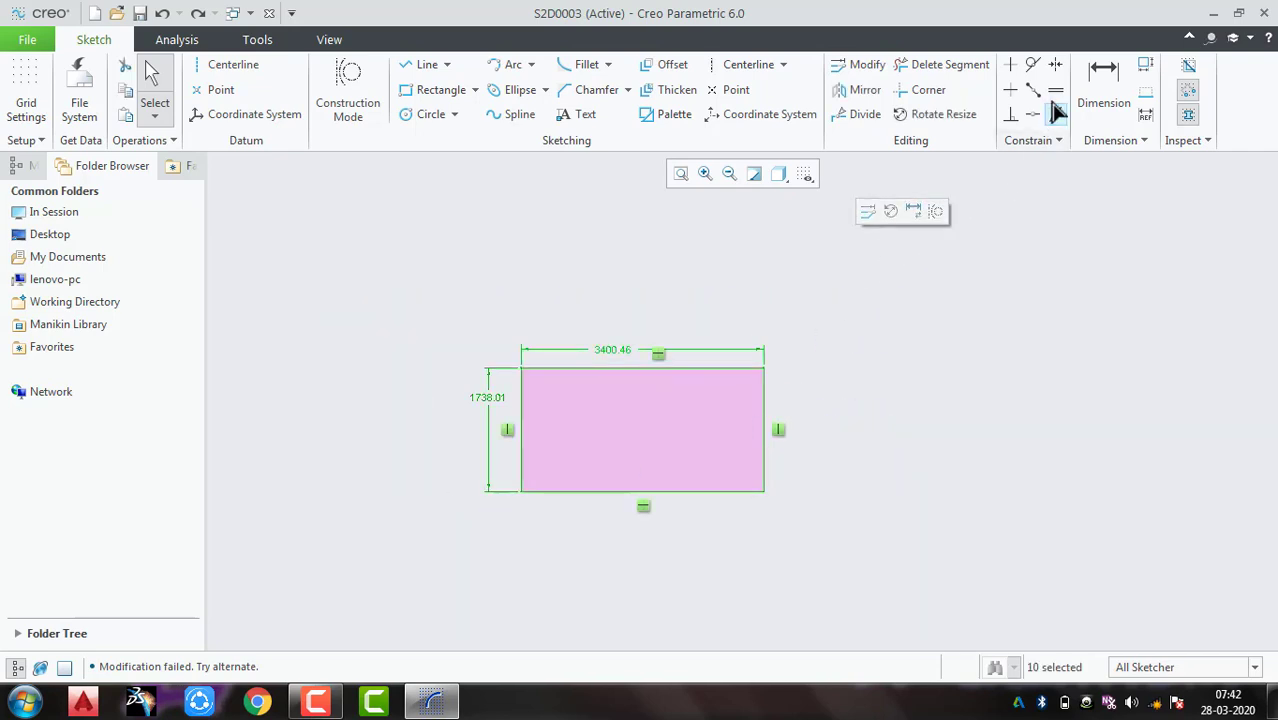
{"action": "left_click", "coordinate": [1145, 64]}
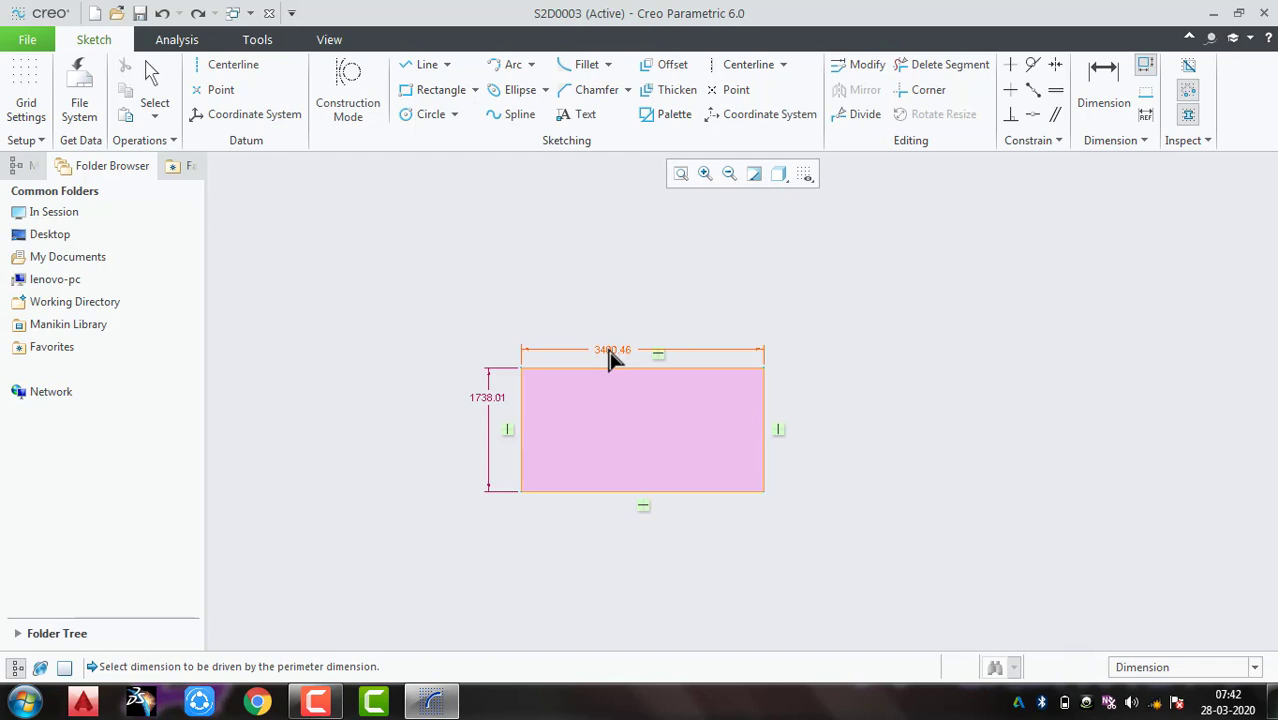
{"action": "left_click", "coordinate": [490, 398]}
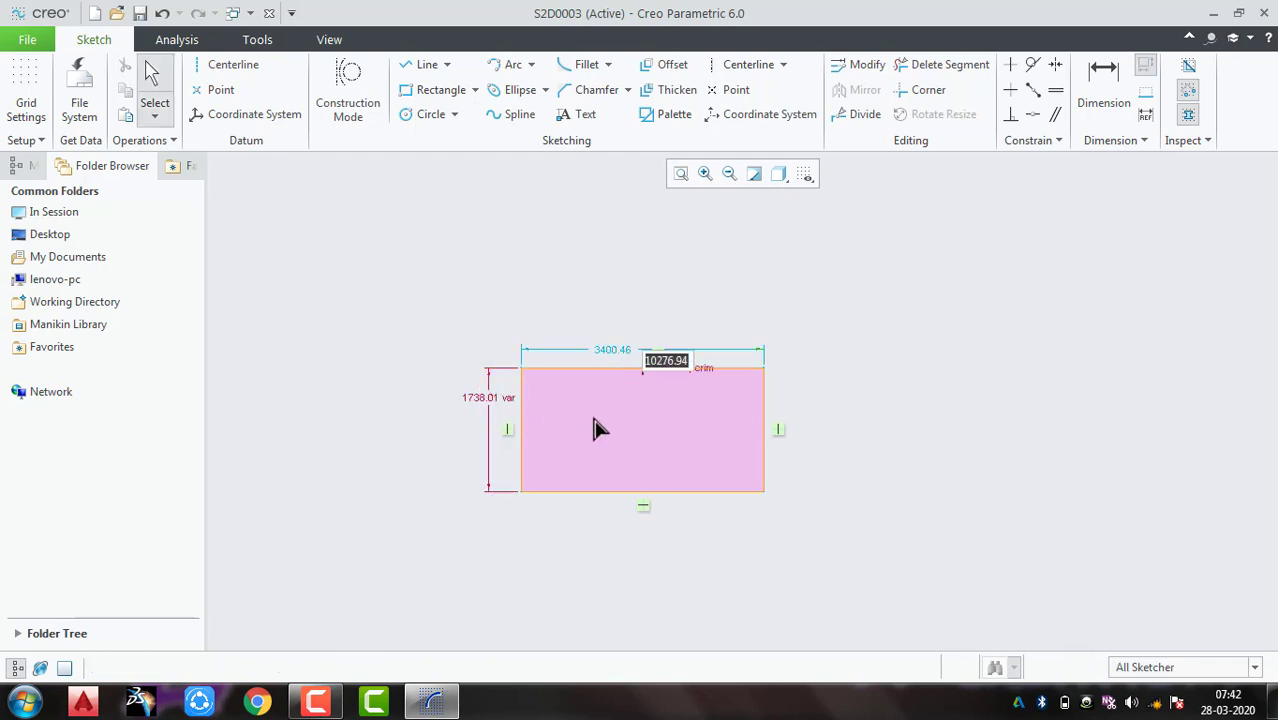
{"action": "left_click", "coordinate": [847, 432]}
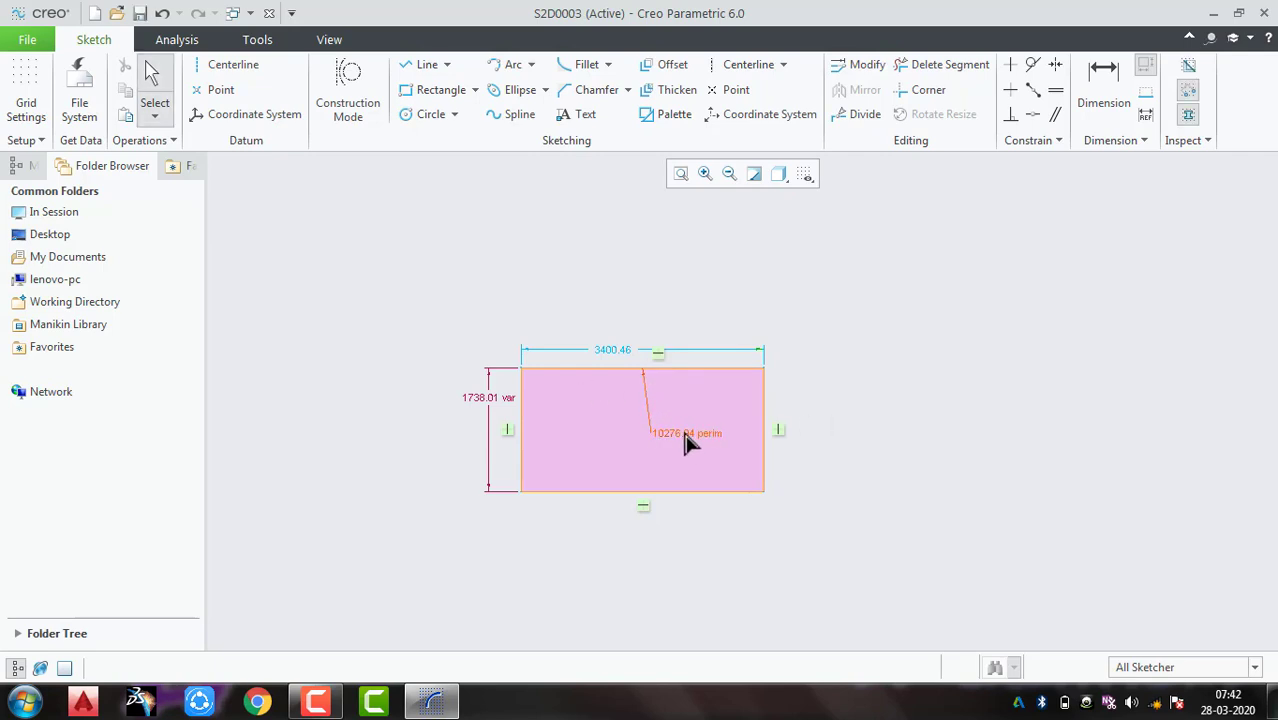
Step: Set the rectangle's perimeter first to 10560 and finally to 10800
{"action": "middle_click", "coordinate": [686, 440]}
{"action": "type", "text": "10560"}
{"action": "key", "text": "Return"}
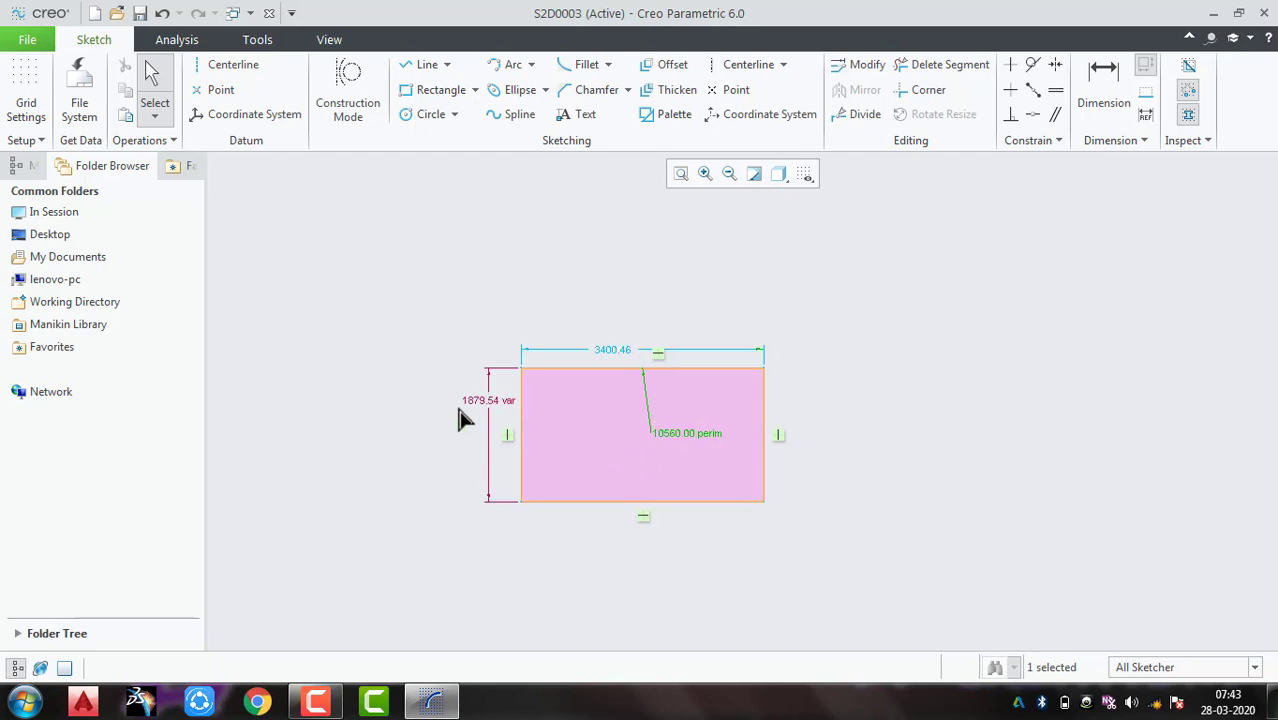
{"action": "double_click", "coordinate": [683, 438]}
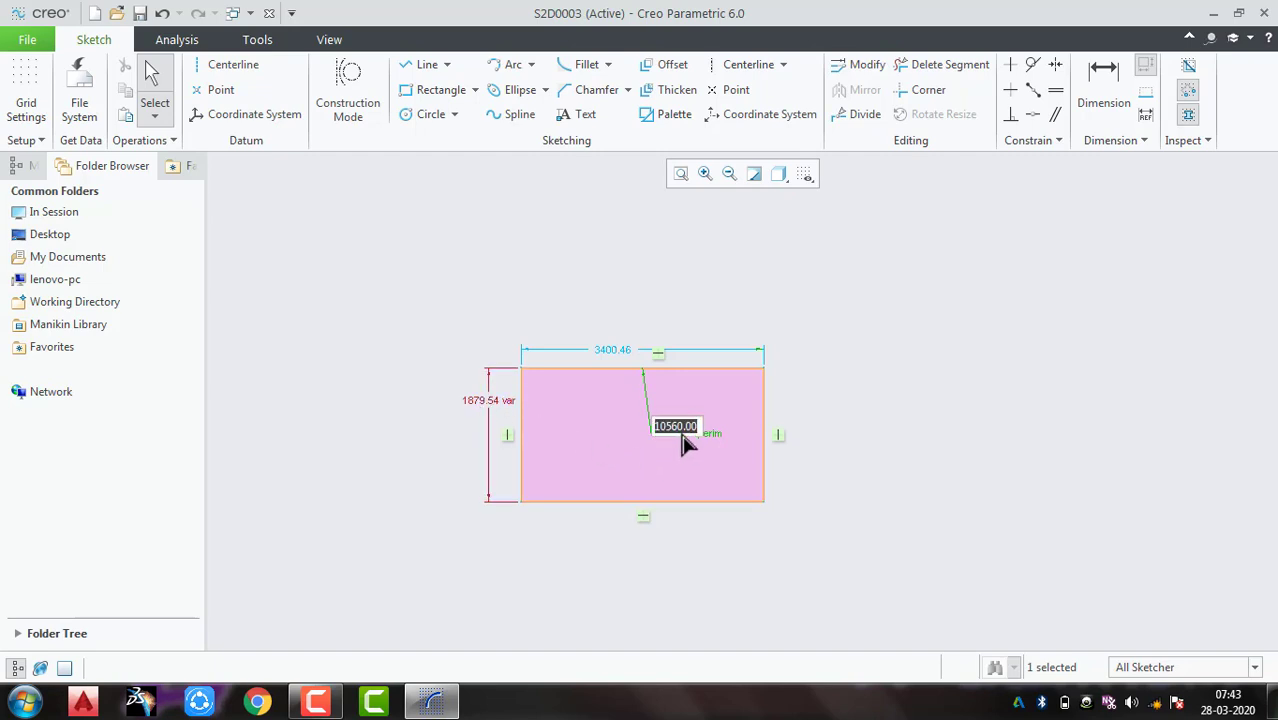
{"action": "type", "text": "10800"}
{"action": "key", "text": "Return"}
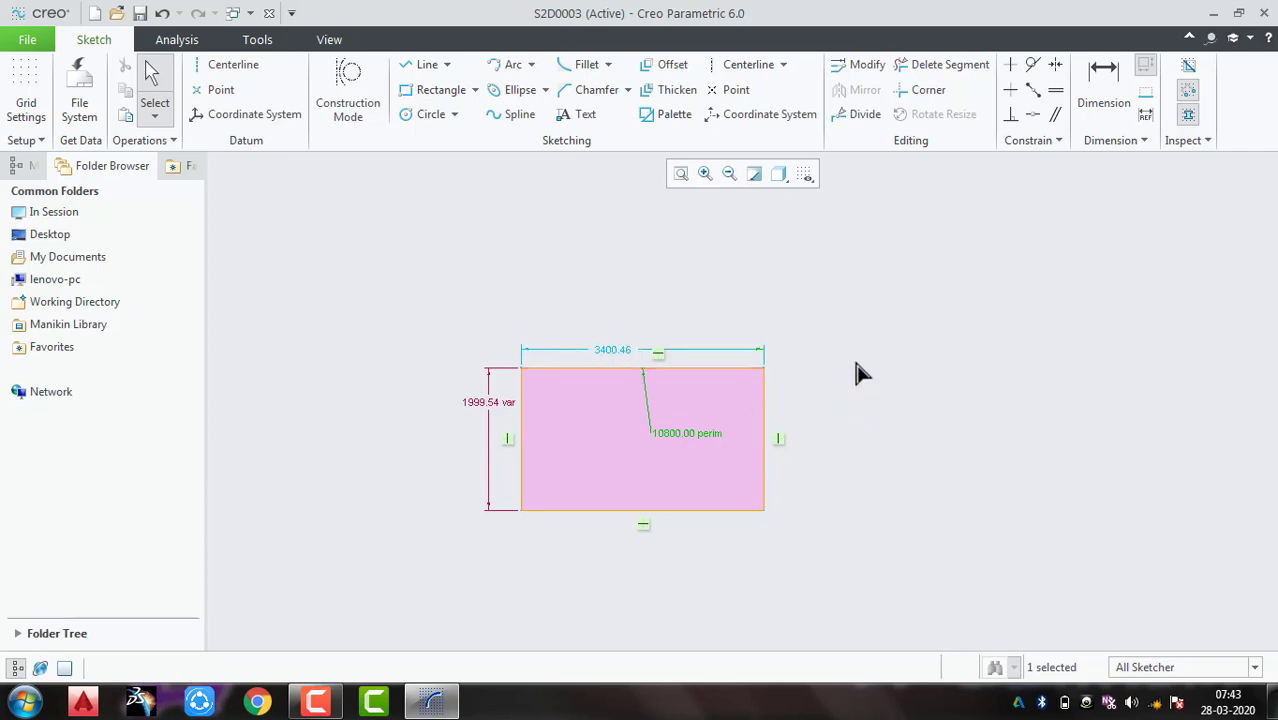
Step: Delete the rectangle together with all its dimensions and constraints
{"action": "left_click_drag", "start_coordinate": [476, 570], "coordinate": [419, 562]}
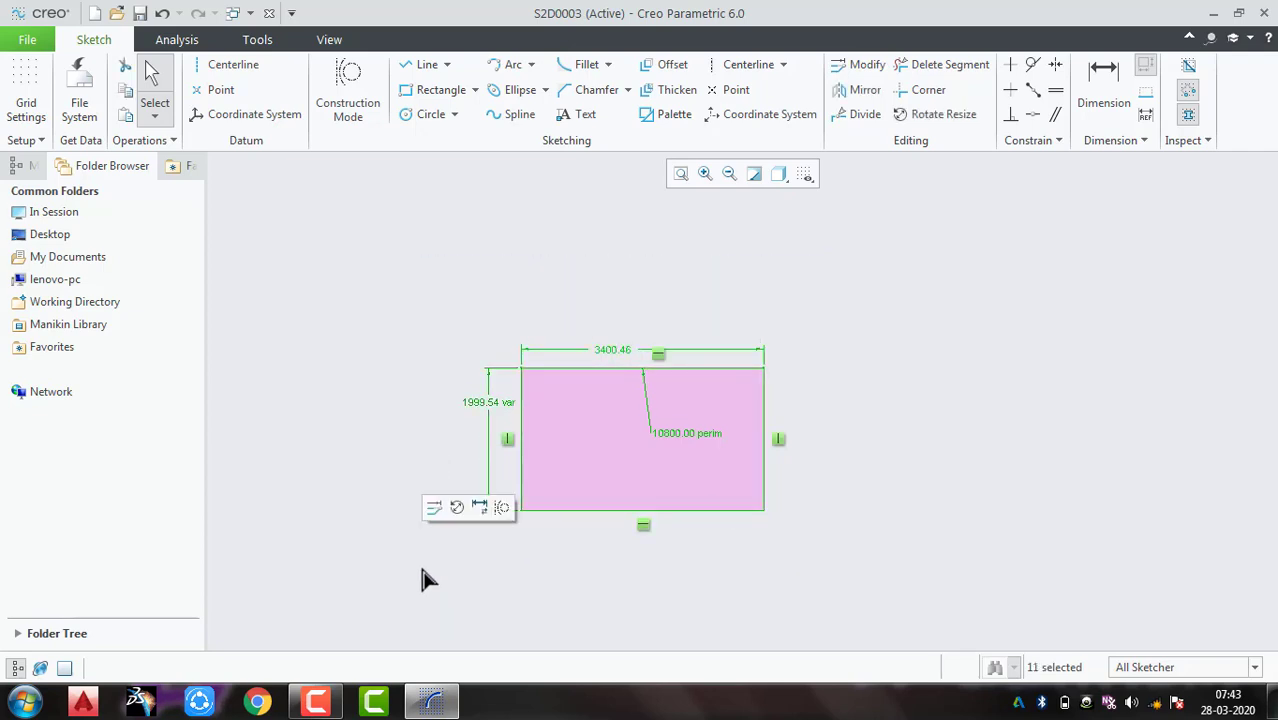
{"action": "key", "text": "Delete"}
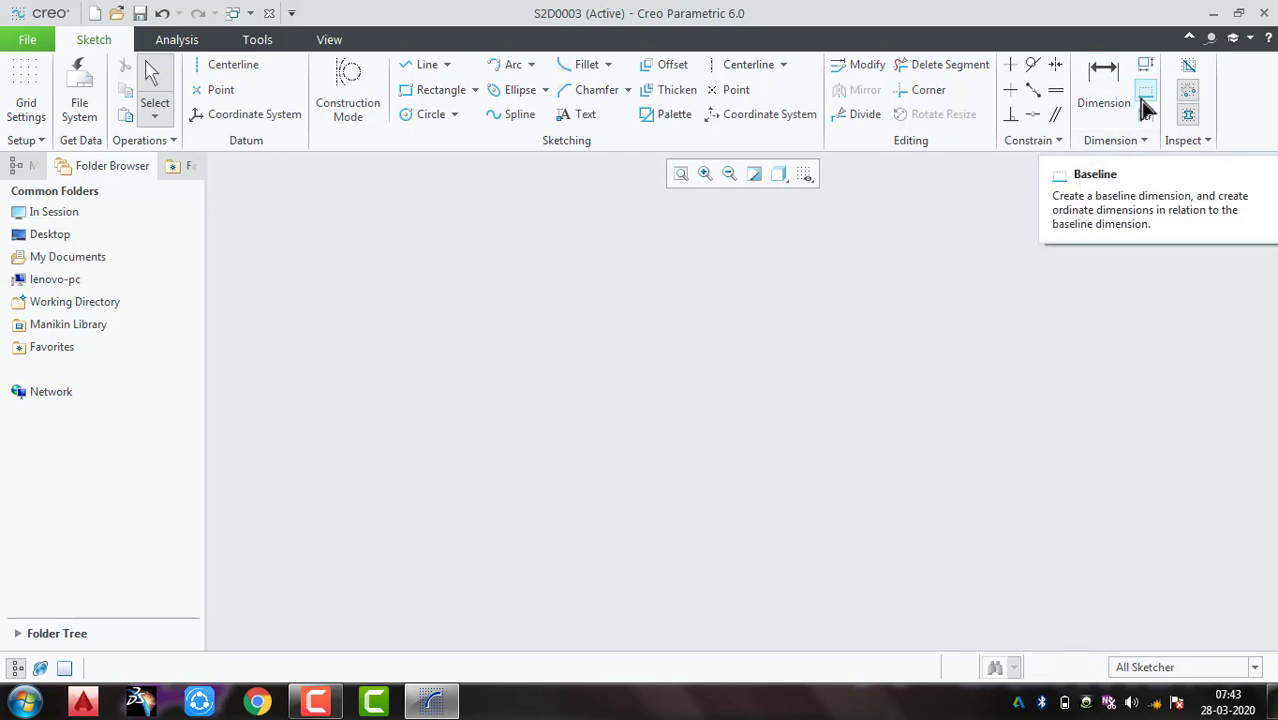
Step: Sketch a closed staircase profile with four steps descending to the right, about 6979 wide by 6271 high, using horizontal and vertical lines
{"action": "left_click", "coordinate": [422, 64]}
{"action": "left_click", "coordinate": [507, 249]}
{"action": "left_click", "coordinate": [664, 258]}
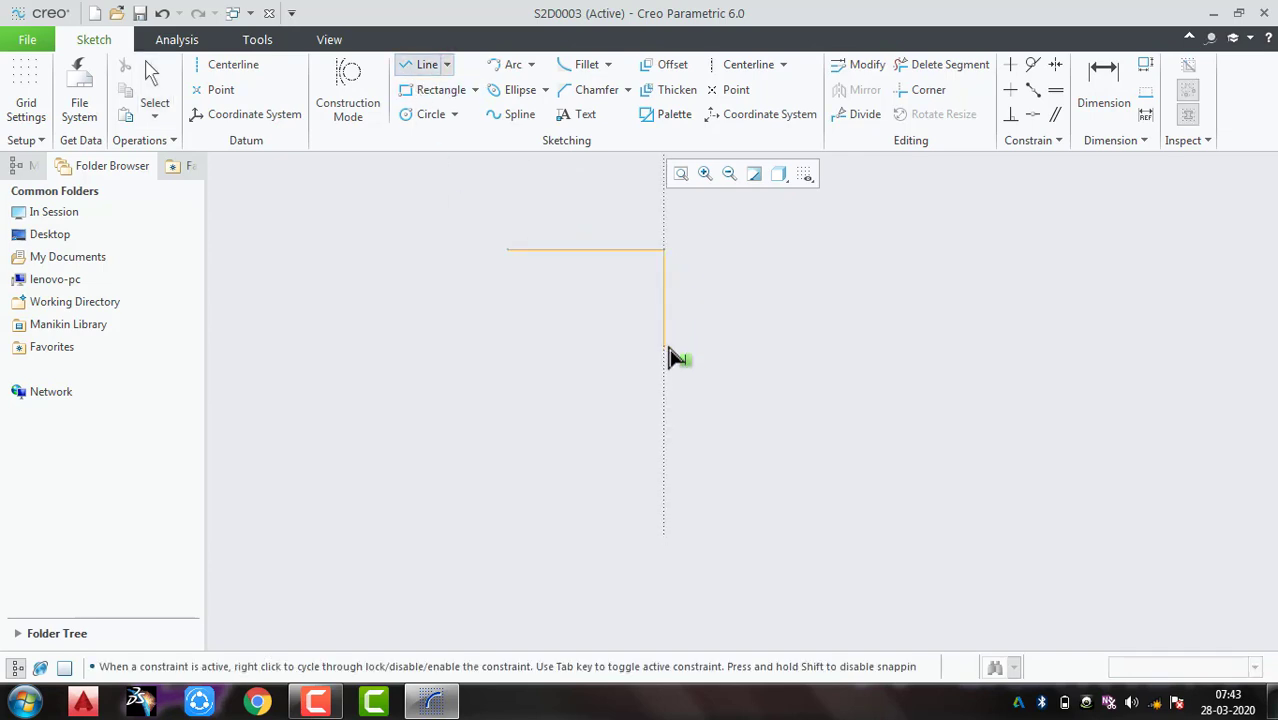
{"action": "left_click", "coordinate": [771, 346]}
{"action": "left_click", "coordinate": [772, 436]}
{"action": "left_click", "coordinate": [879, 556]}
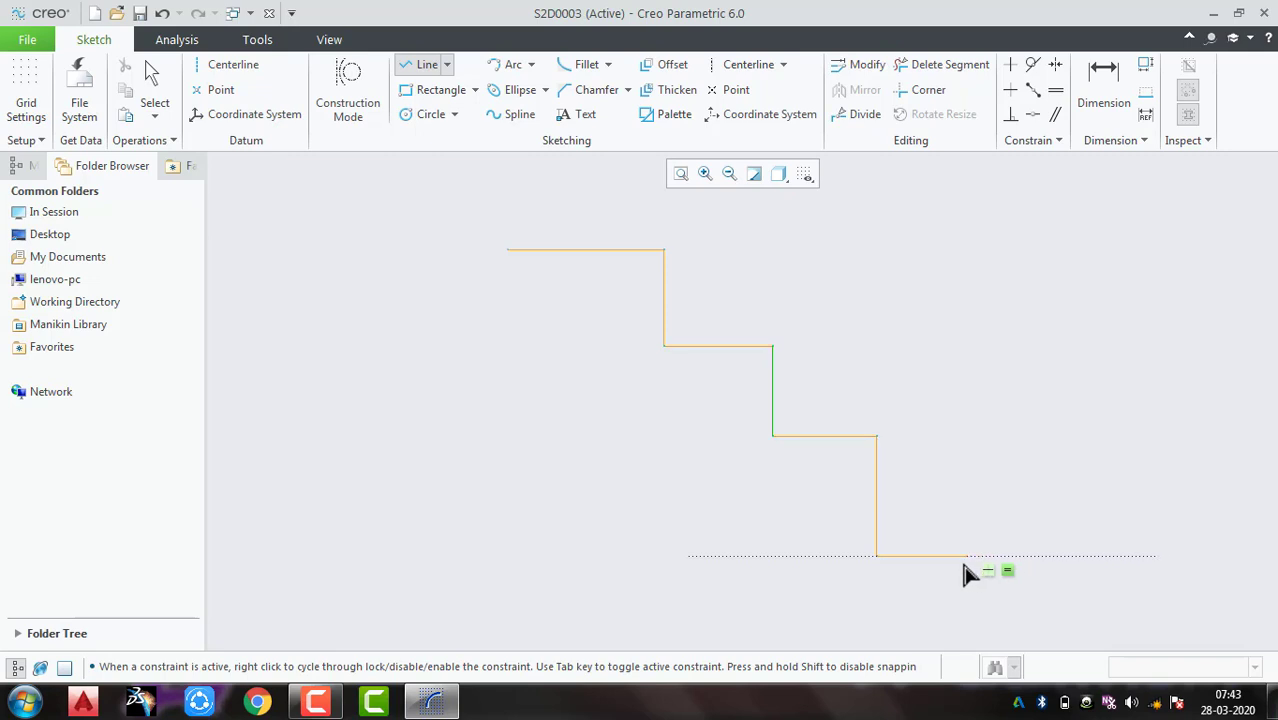
{"action": "left_click", "coordinate": [1006, 562]}
{"action": "middle_click_drag", "start_coordinate": [1006, 600], "coordinate": [1004, 531]}
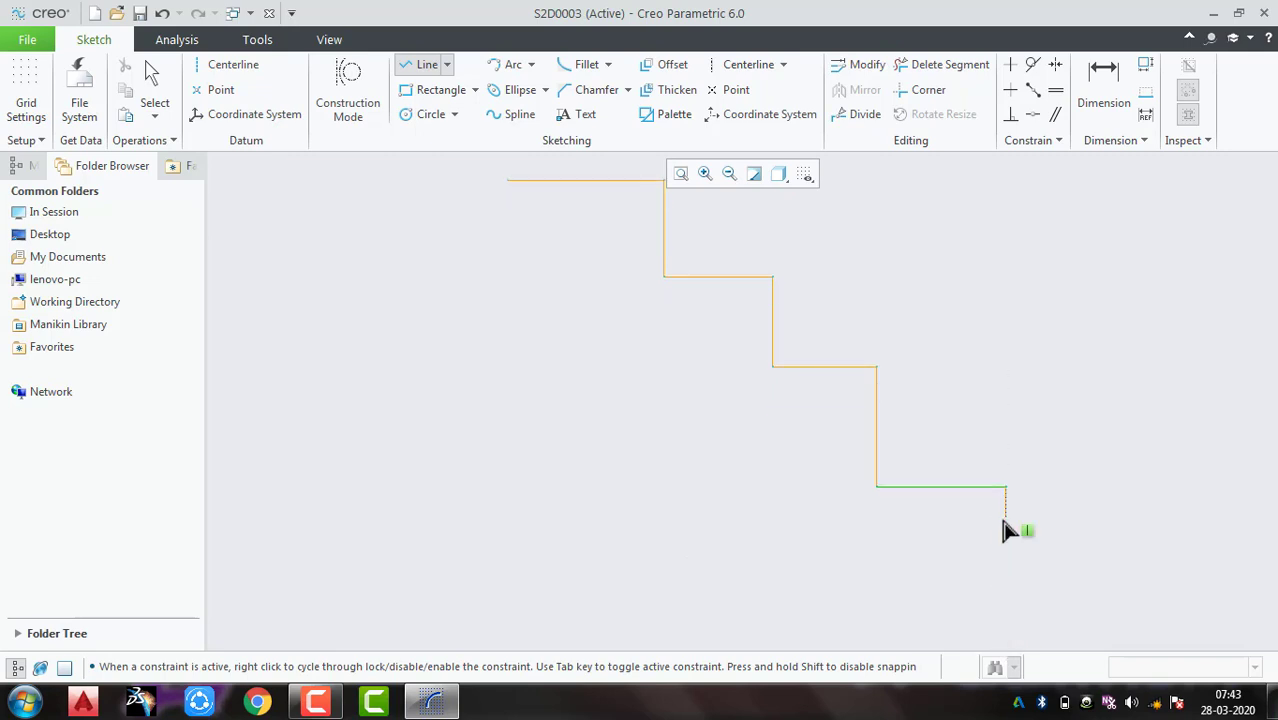
{"action": "left_click", "coordinate": [1005, 630]}
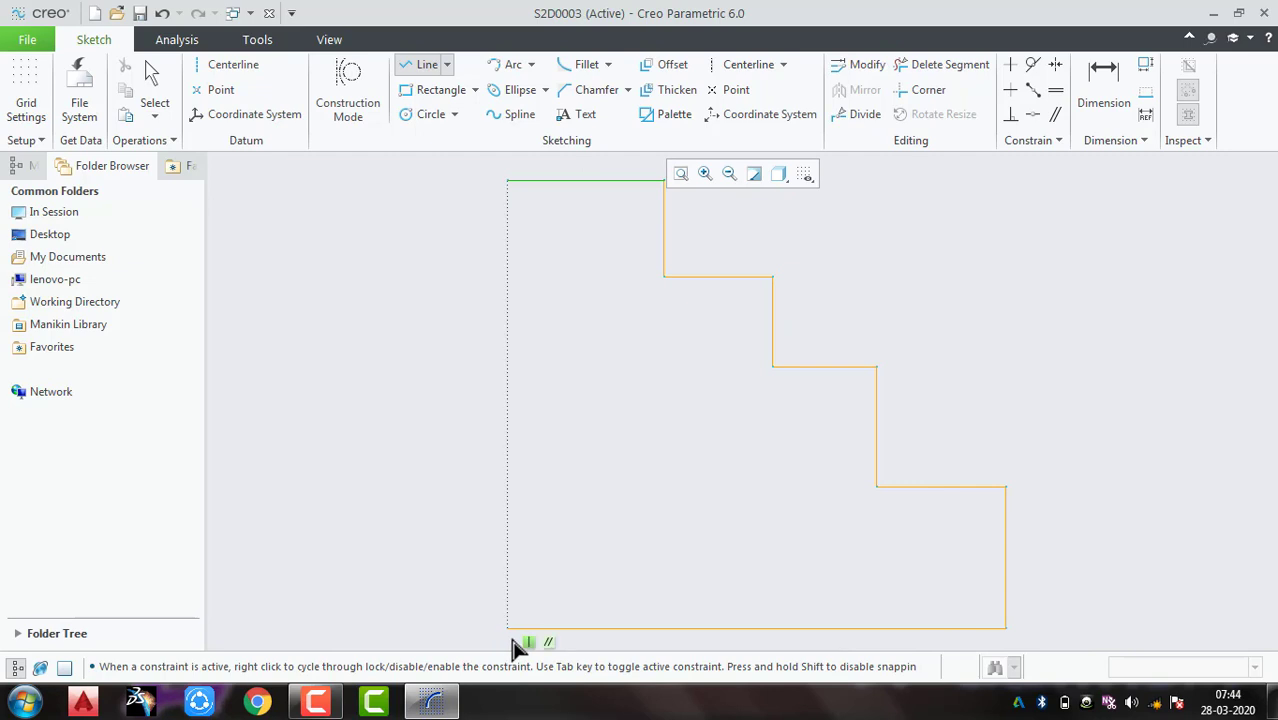
{"action": "left_click", "coordinate": [510, 632]}
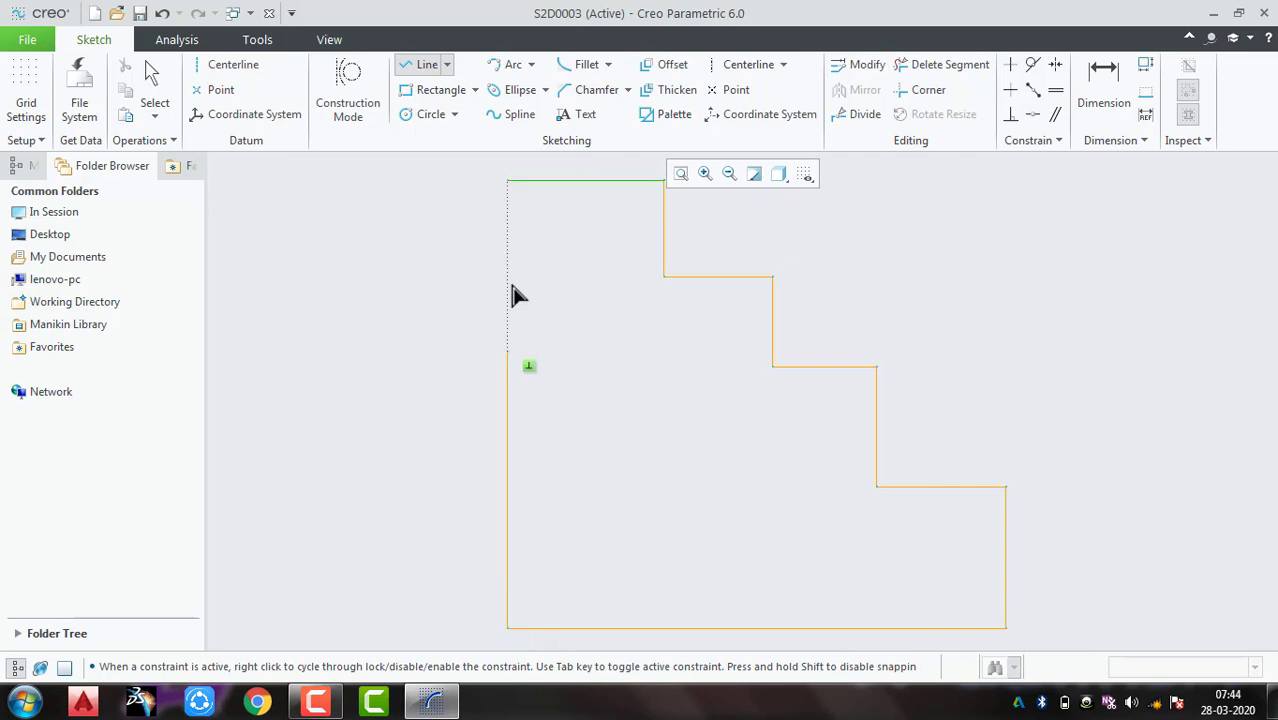
{"action": "left_click", "coordinate": [508, 181]}
{"action": "middle_click", "coordinate": [631, 426]}
{"action": "scroll", "coordinate": [632, 427], "scroll_direction": "up", "scroll_amount": 2}
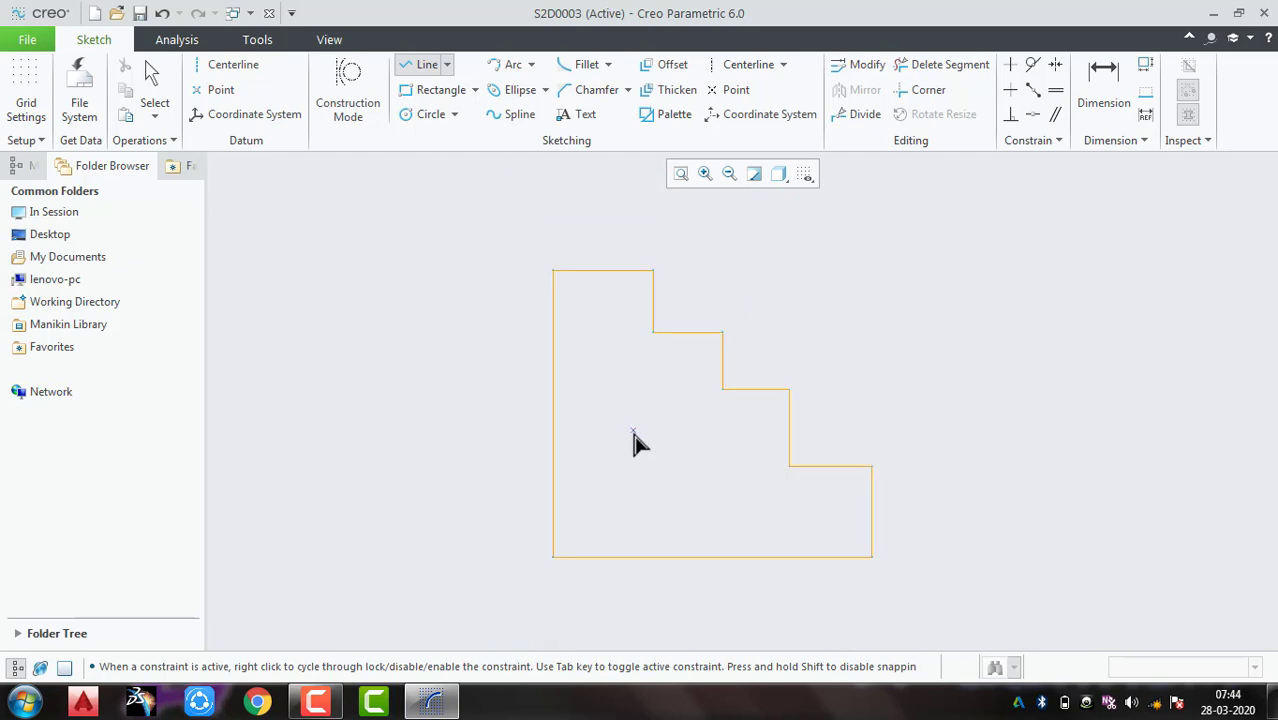
{"action": "middle_click", "coordinate": [633, 430]}
Step: Create a baseline dimension at the staircase's lower-right corner with vertical orientation
{"action": "left_click", "coordinate": [1005, 488]}
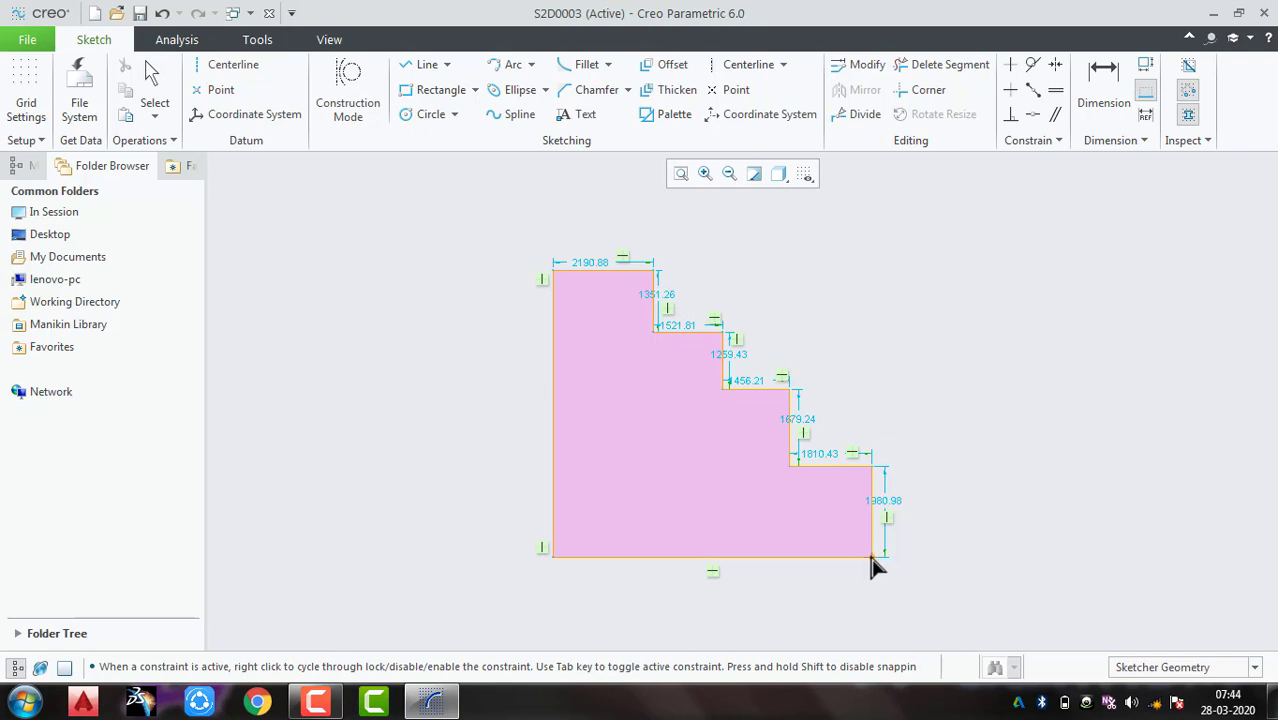
{"action": "left_click_drag", "start_coordinate": [872, 556], "coordinate": [1001, 572]}
{"action": "middle_click", "coordinate": [994, 526]}
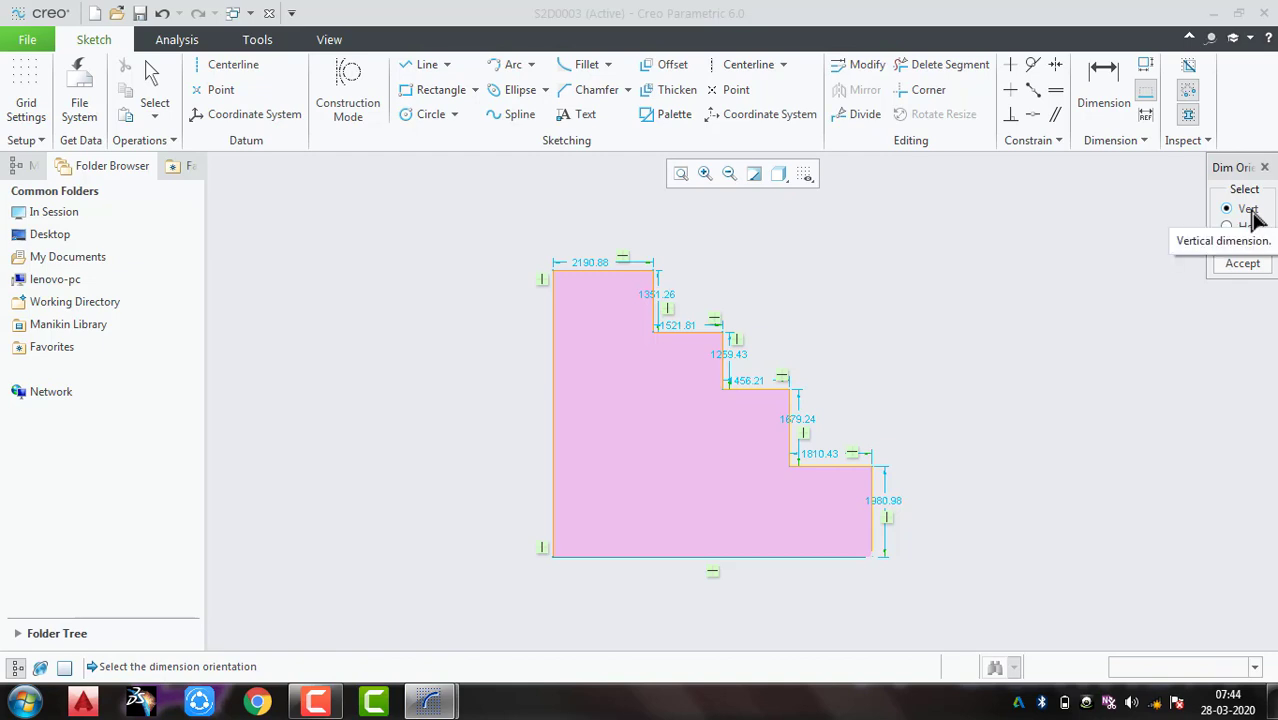
{"action": "left_click", "coordinate": [1242, 268]}
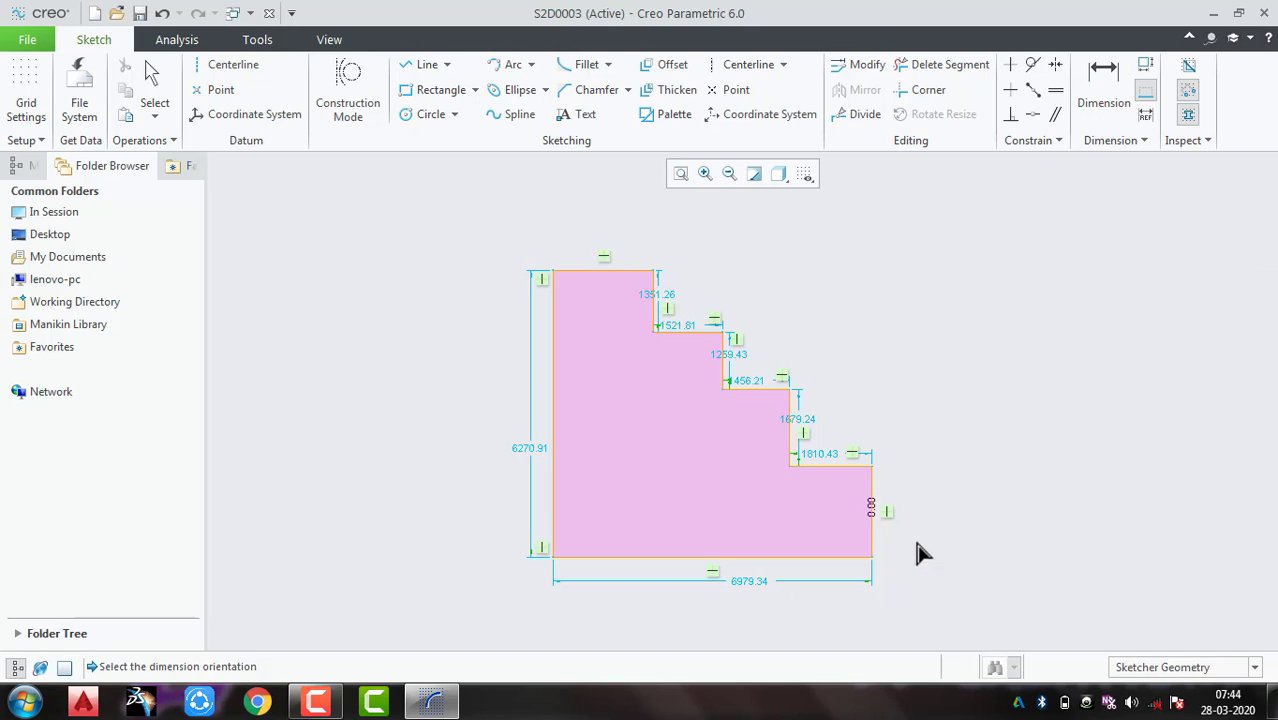
Step: Add a vertical length dimension to the staircase's rightmost edge, accepting 1980.98
{"action": "left_click", "coordinate": [1108, 88]}
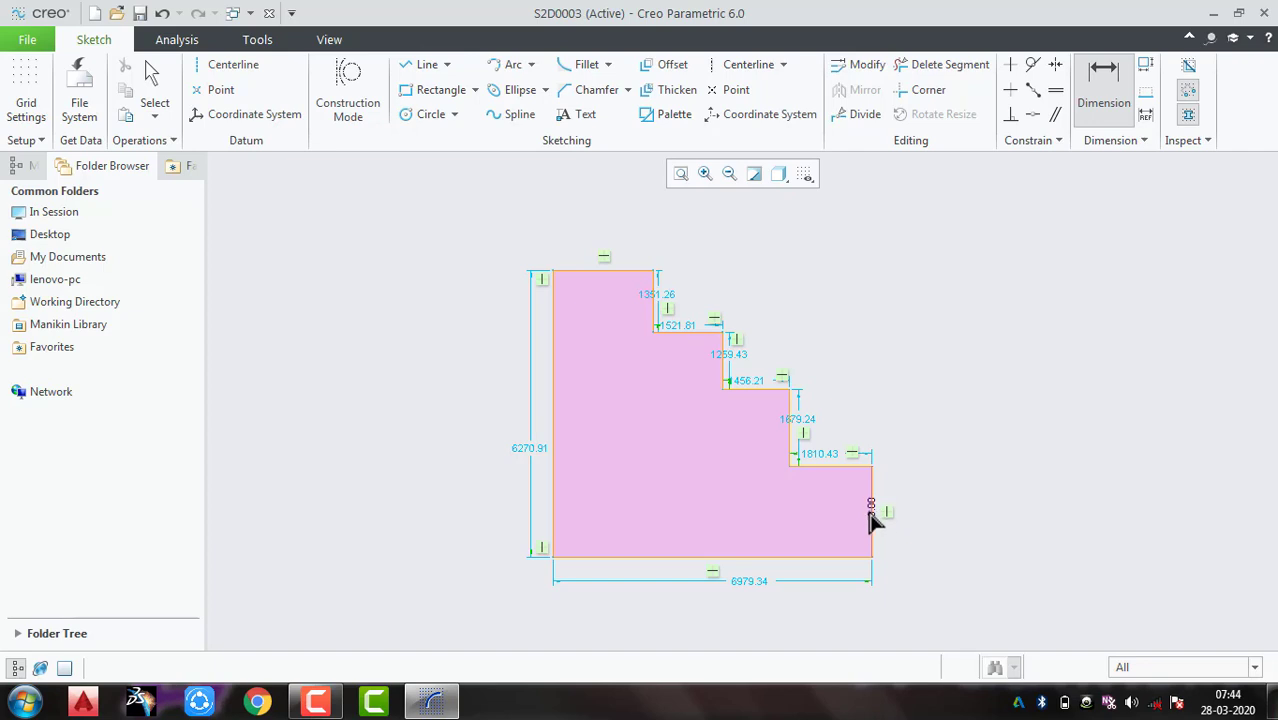
{"action": "scroll", "coordinate": [870, 515], "scroll_direction": "up", "scroll_amount": 2}
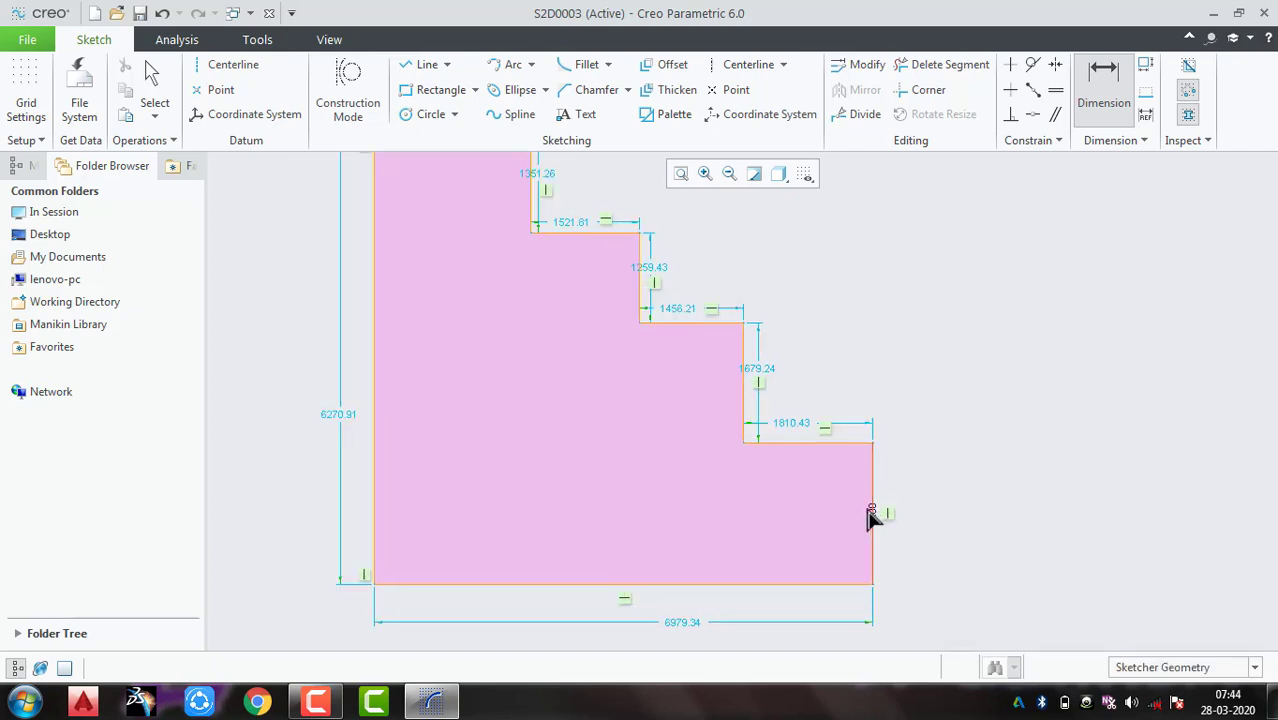
{"action": "middle_click", "coordinate": [920, 490]}
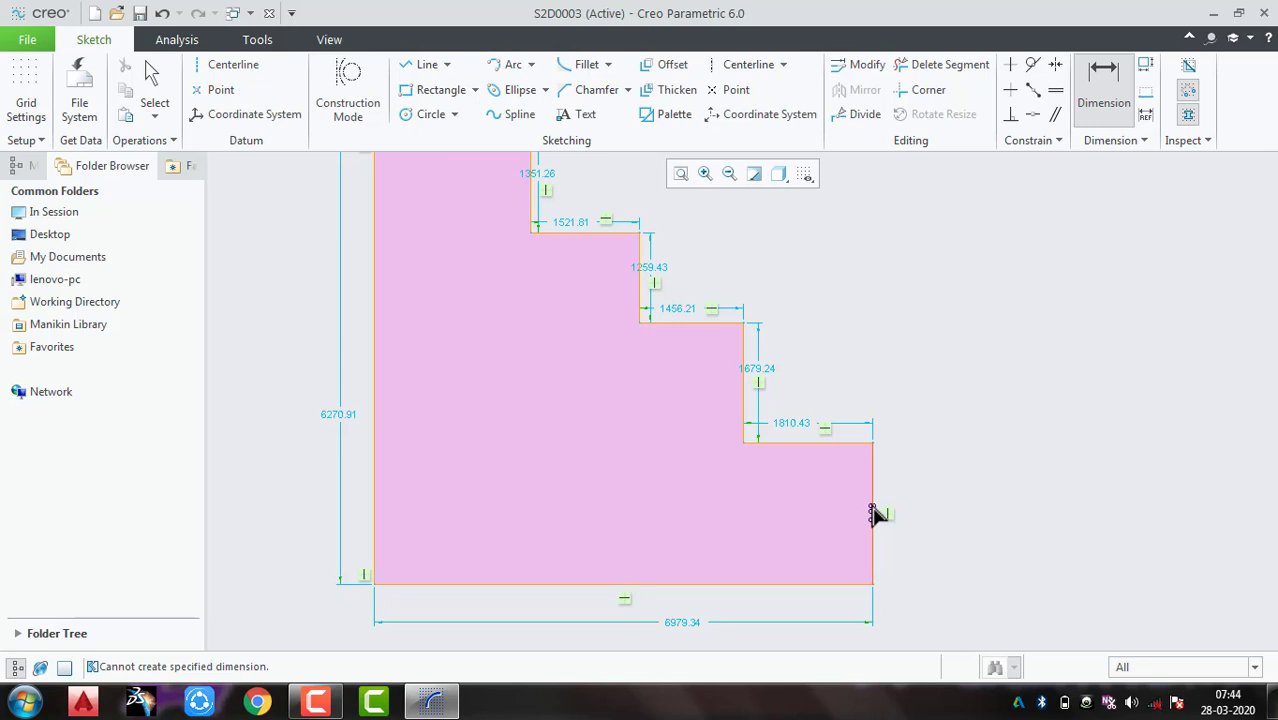
{"action": "left_click", "coordinate": [873, 513]}
{"action": "middle_click", "coordinate": [916, 511]}
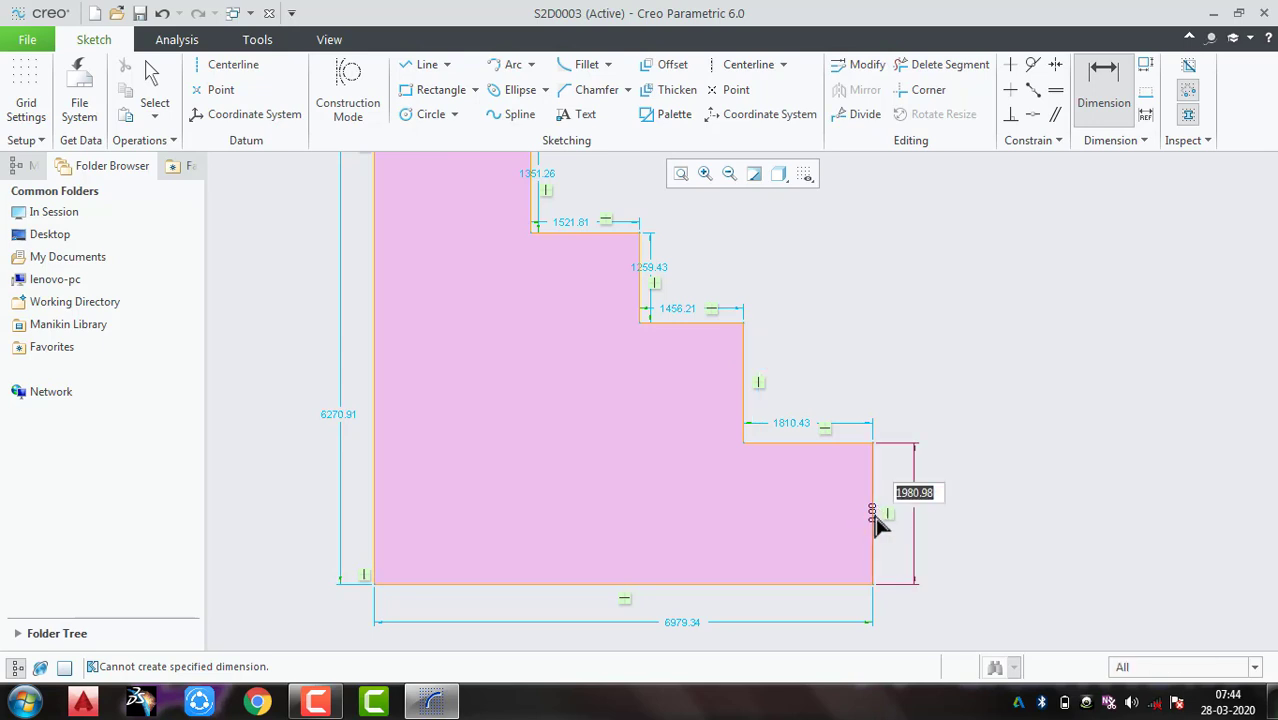
{"action": "middle_click", "coordinate": [942, 505]}
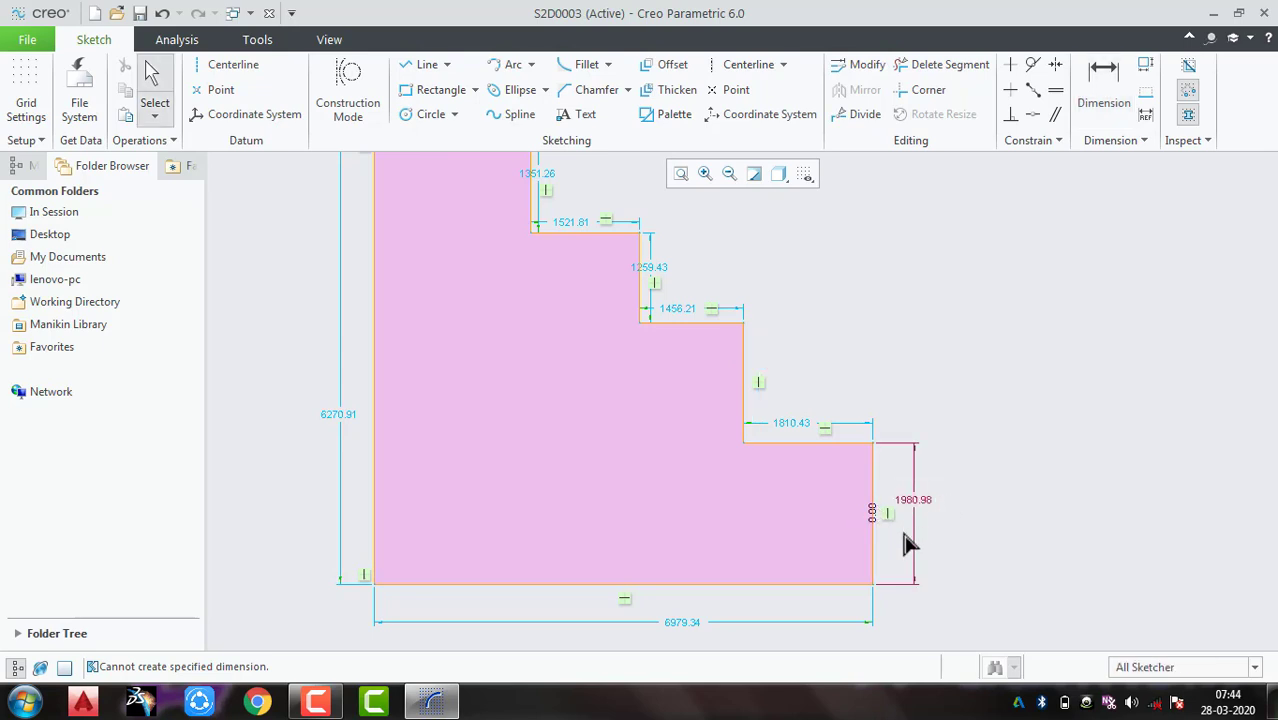
Step: Move the vertical baseline's label above the rightmost edge and add ordinate dimensions from it to the three inner step corners and the upper-left corner
{"action": "left_click_drag", "start_coordinate": [875, 510], "coordinate": [918, 400]}
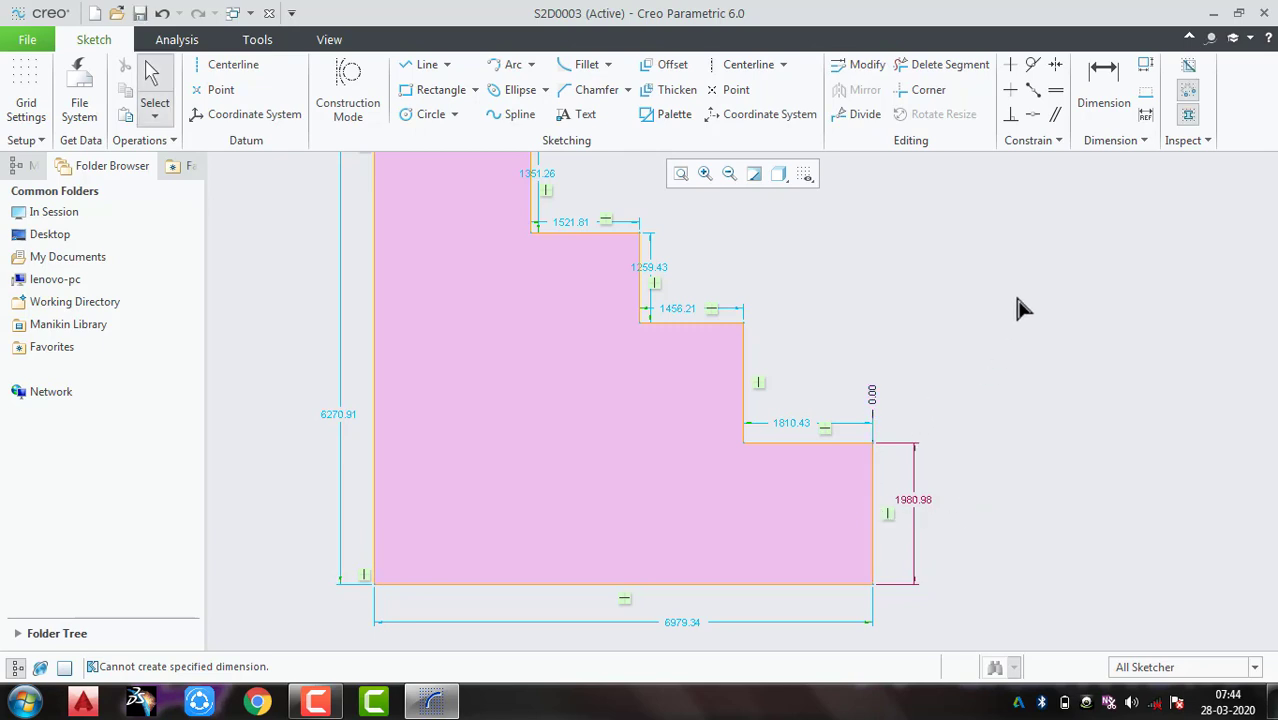
{"action": "left_click", "coordinate": [1128, 87]}
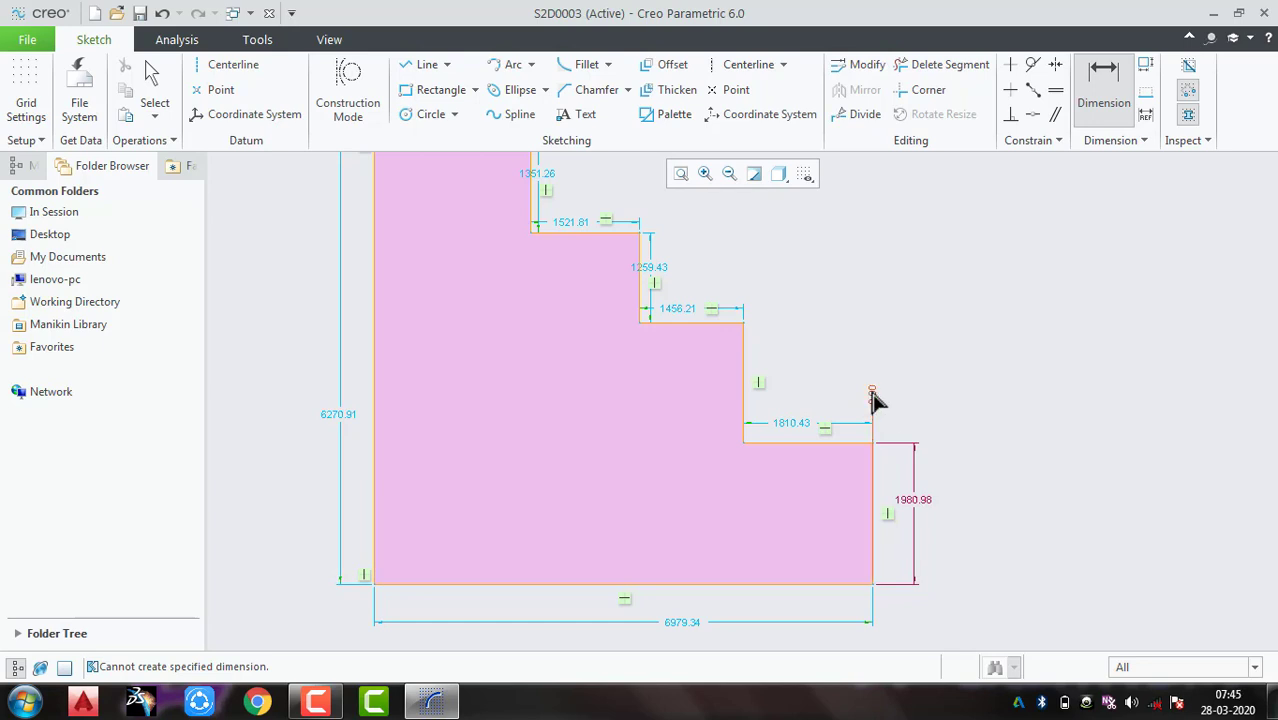
{"action": "scroll", "coordinate": [919, 418], "scroll_direction": "down", "scroll_amount": 4}
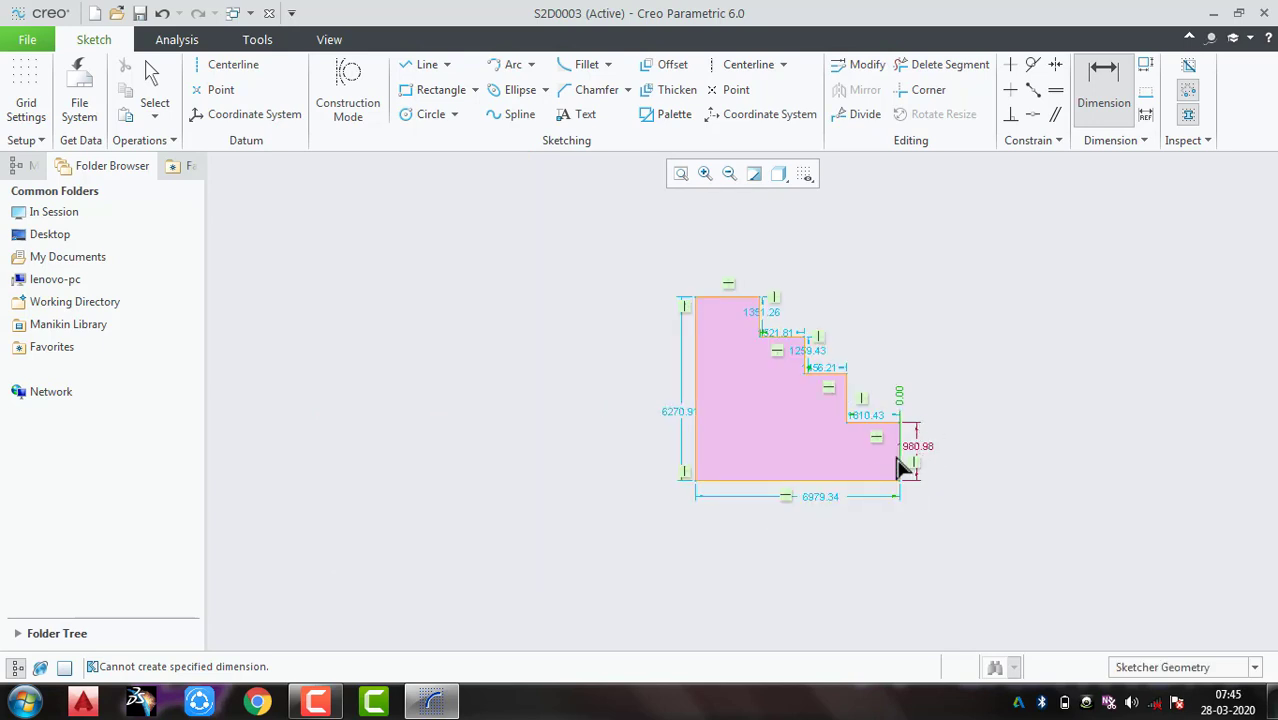
{"action": "left_click", "coordinate": [847, 423]}
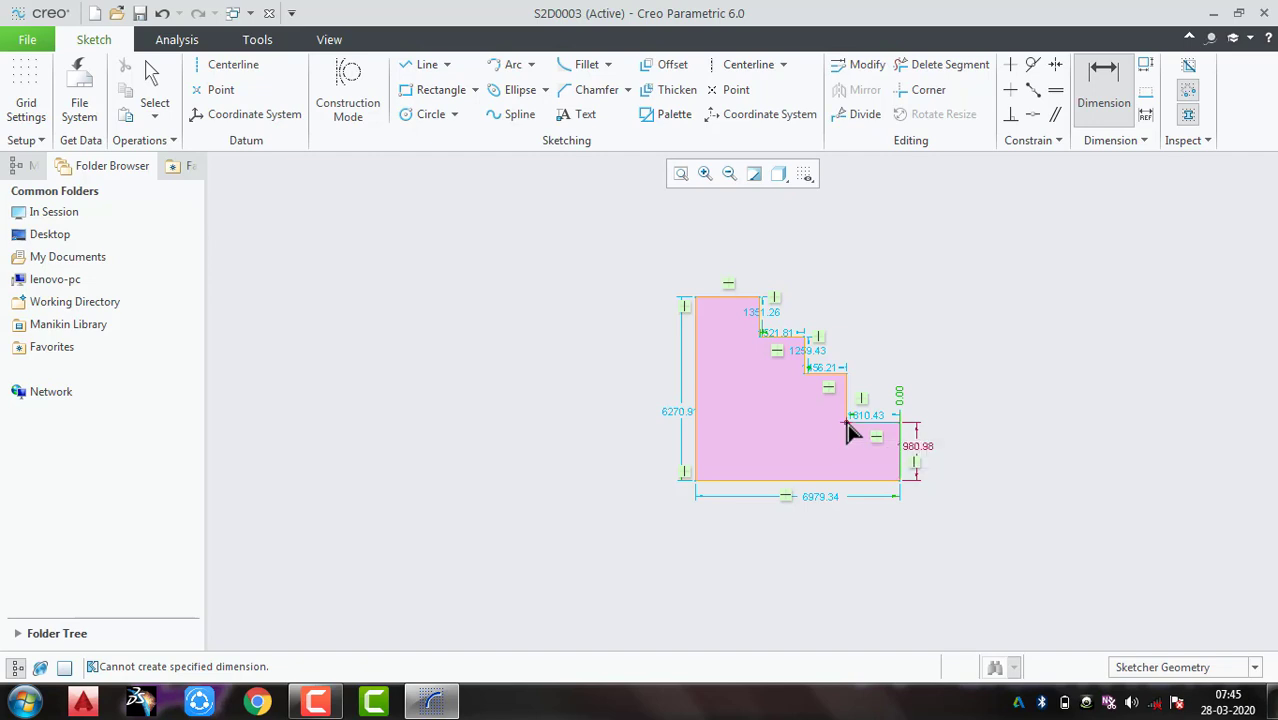
{"action": "left_click", "coordinate": [803, 374]}
{"action": "left_click", "coordinate": [759, 337]}
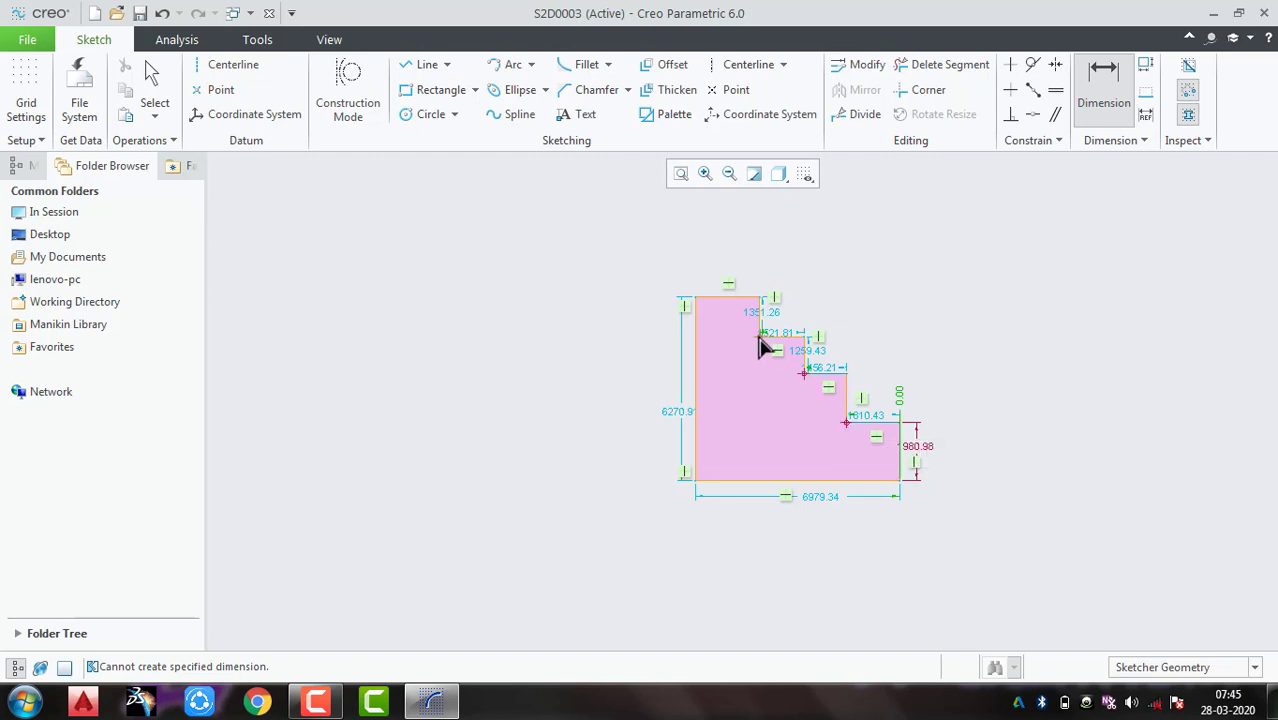
{"action": "left_click", "coordinate": [694, 299]}
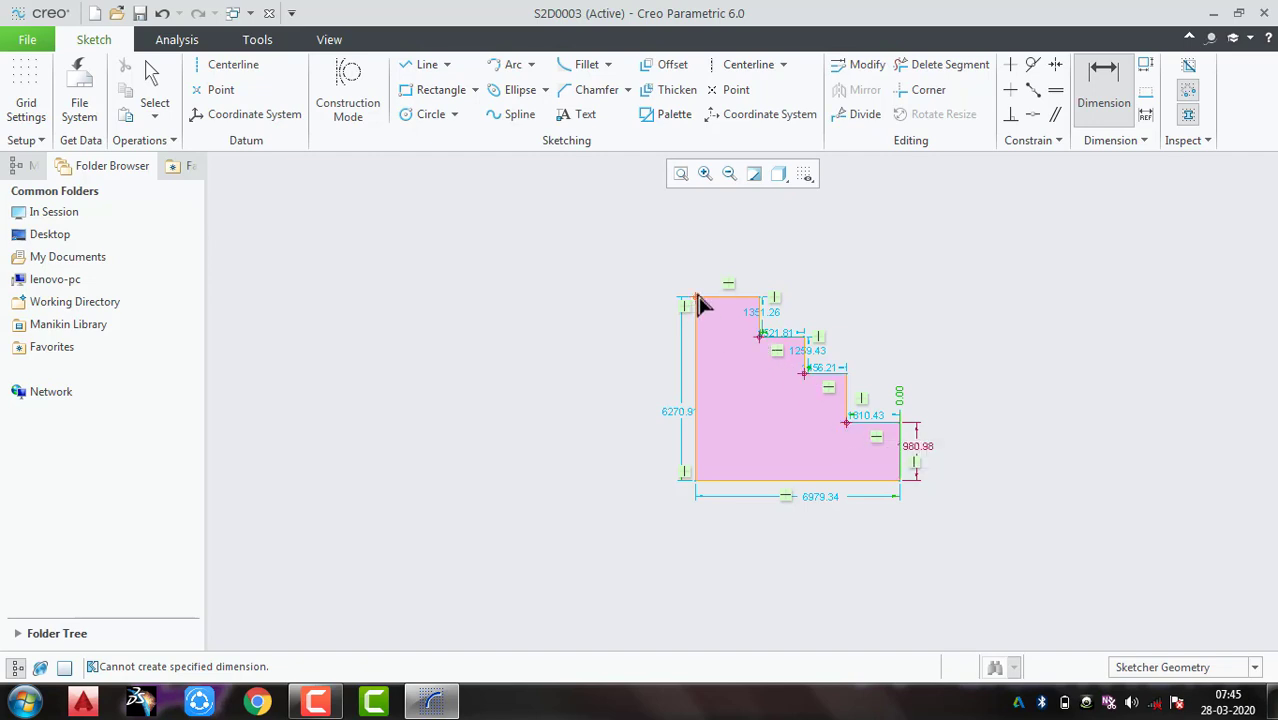
{"action": "middle_click", "coordinate": [725, 240]}
{"action": "scroll", "coordinate": [863, 295], "scroll_direction": "down", "scroll_amount": 2}
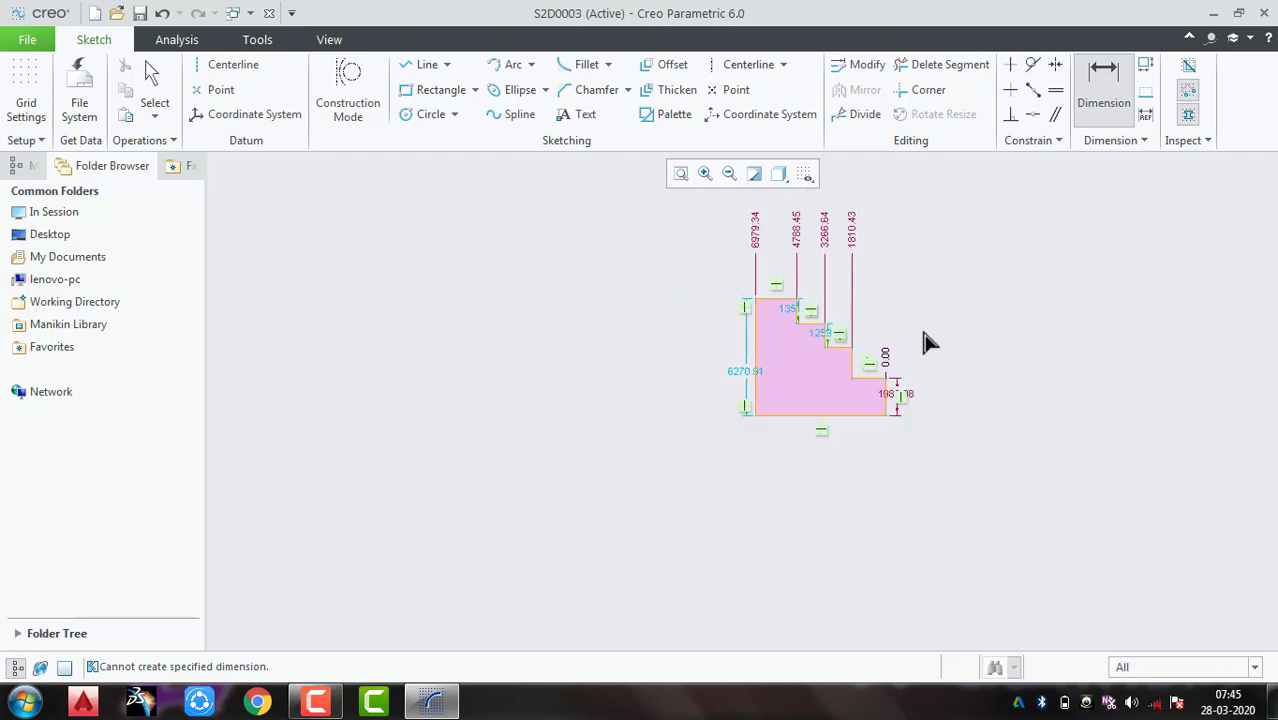
{"action": "middle_click", "coordinate": [942, 384]}
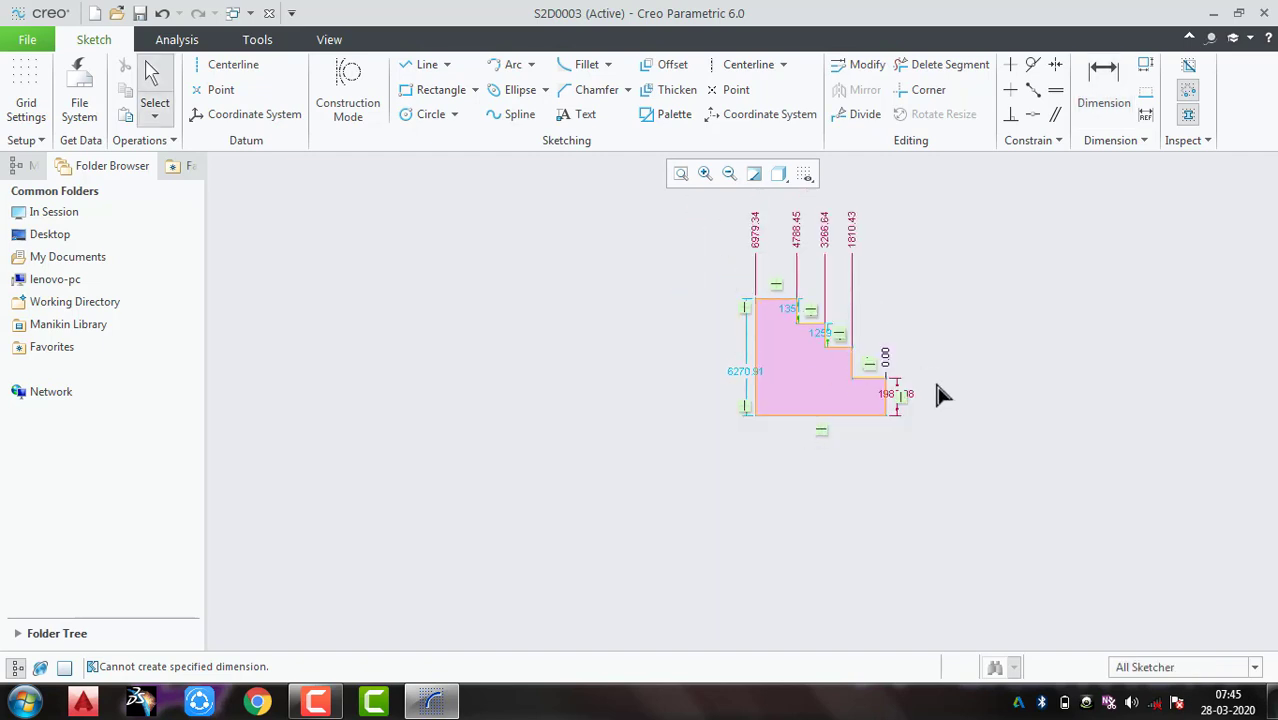
Step: Create a second baseline dimension at the staircase's lower-right corner with horizontal orientation
{"action": "left_click", "coordinate": [1146, 92]}
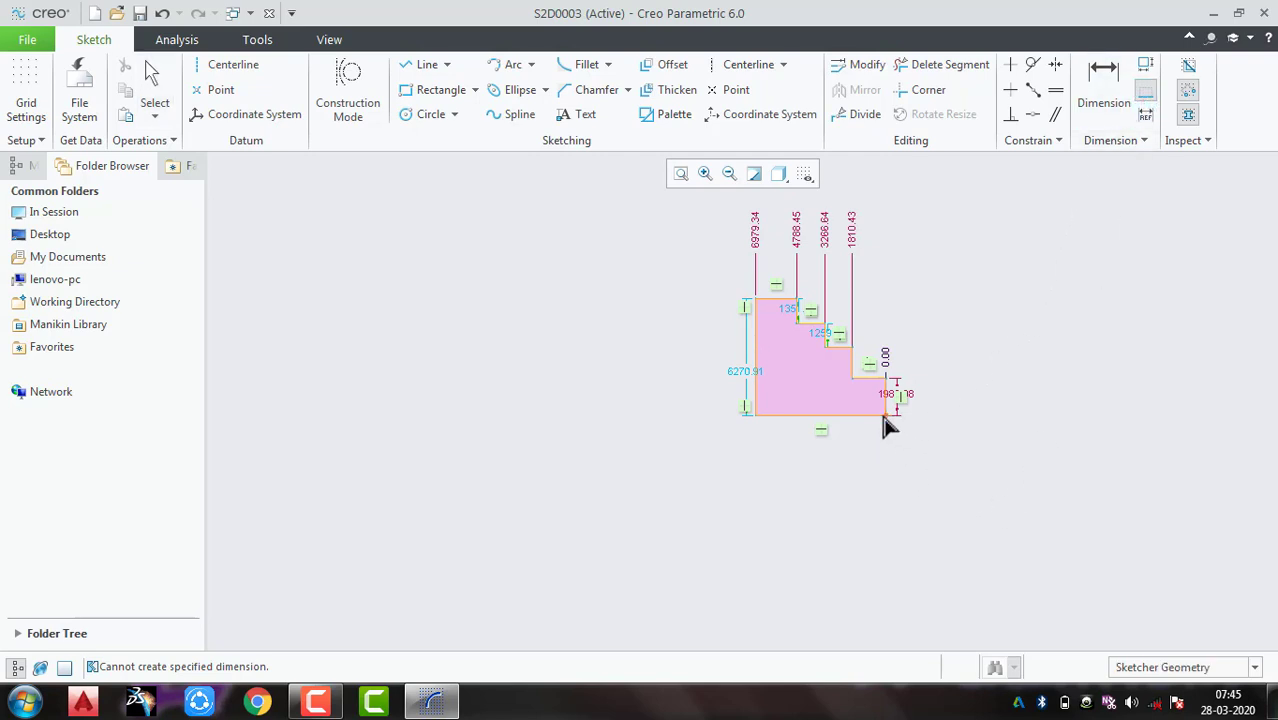
{"action": "middle_click", "coordinate": [949, 403]}
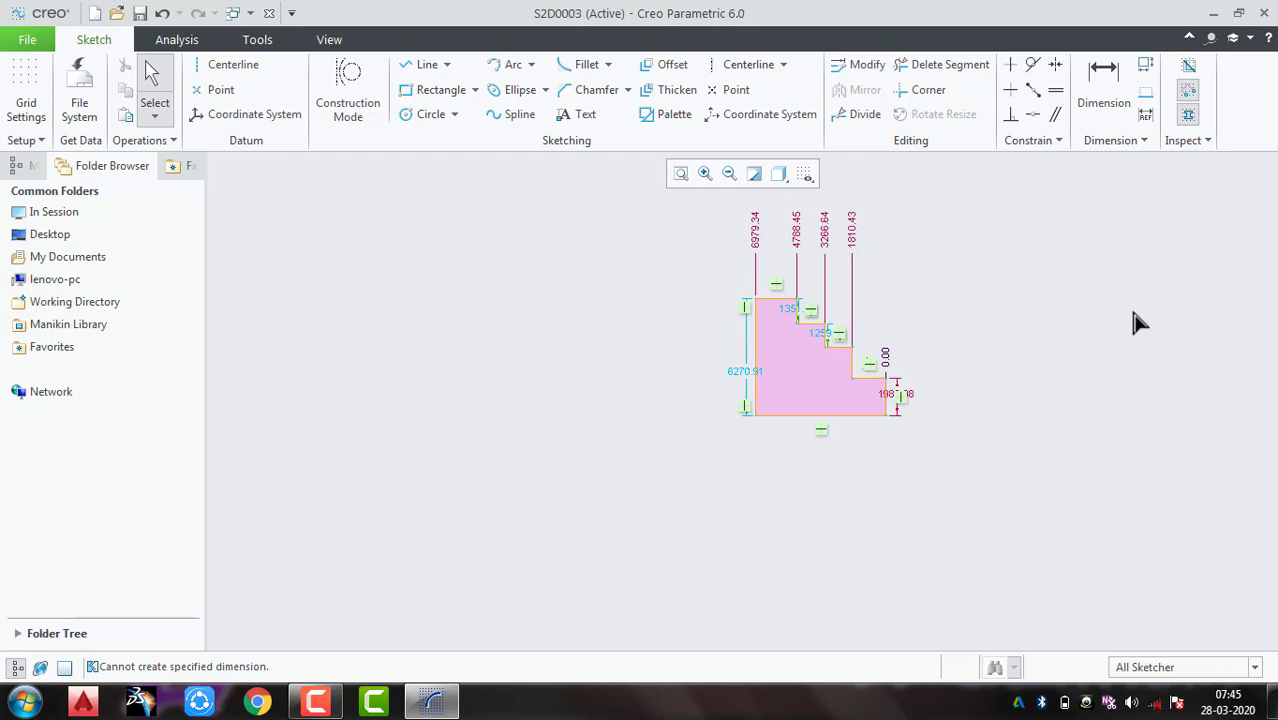
{"action": "left_click", "coordinate": [1146, 92]}
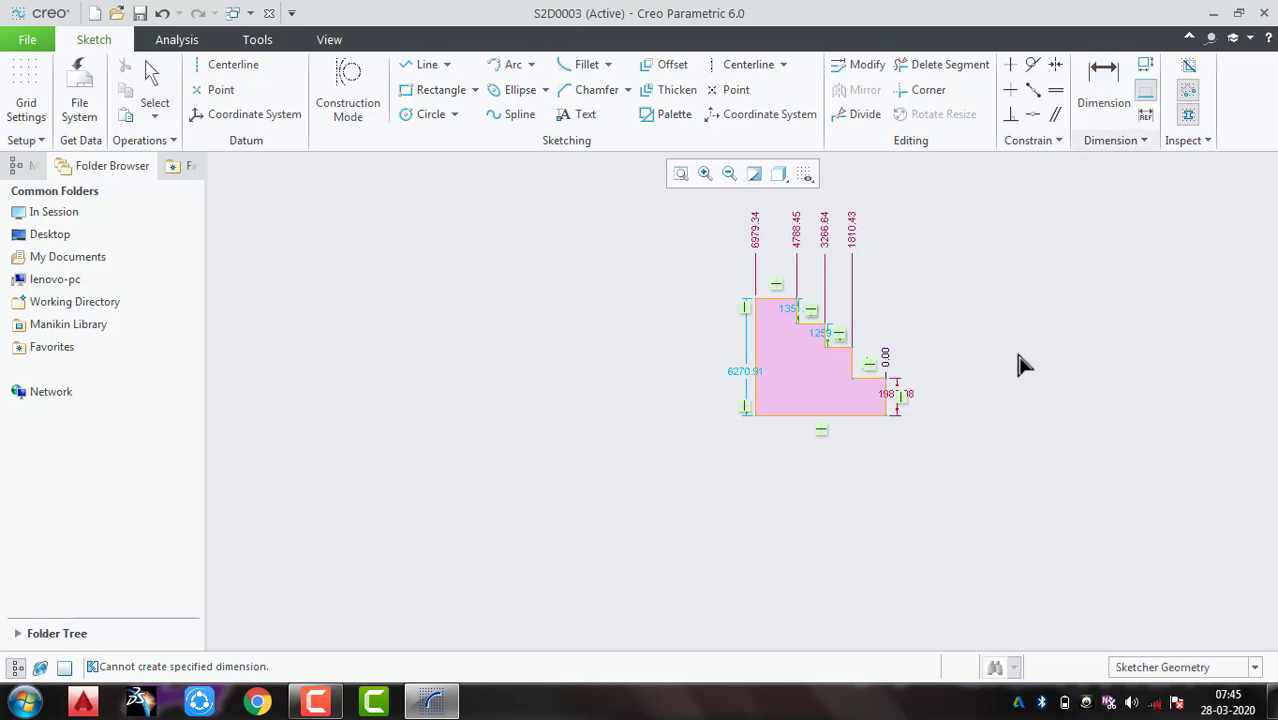
{"action": "left_click", "coordinate": [886, 416]}
{"action": "middle_click", "coordinate": [951, 422]}
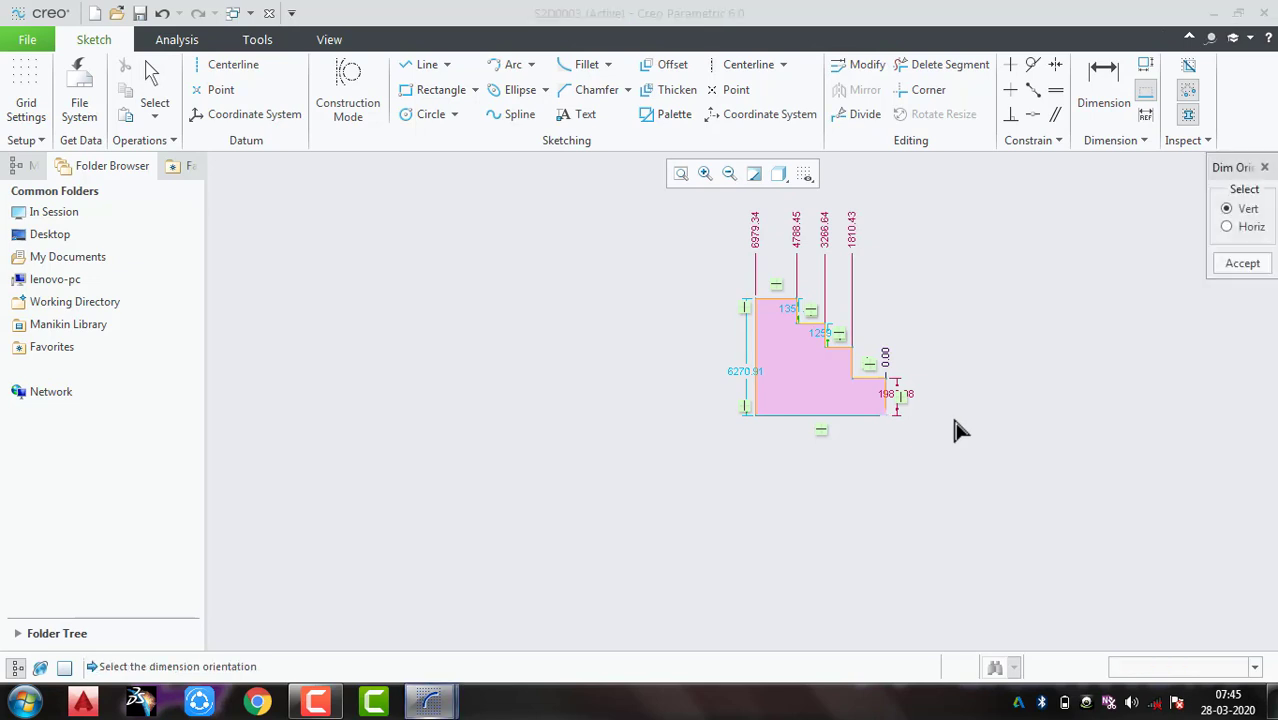
{"action": "left_click", "coordinate": [1249, 227]}
{"action": "left_click", "coordinate": [1243, 265]}
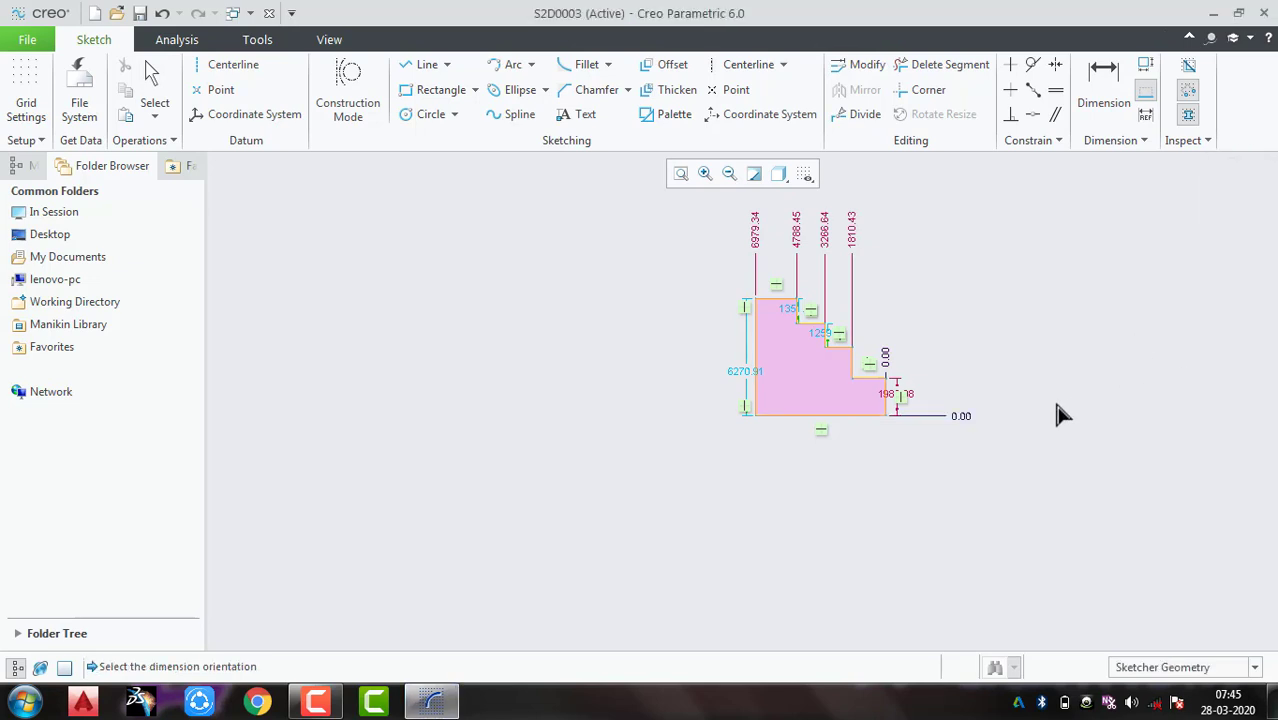
Step: Add ordinate dimensions from the horizontal baseline to the outer corners of all four steps, deleting the conflicting linear dimension of the rightmost edge
{"action": "left_click", "coordinate": [1115, 95]}
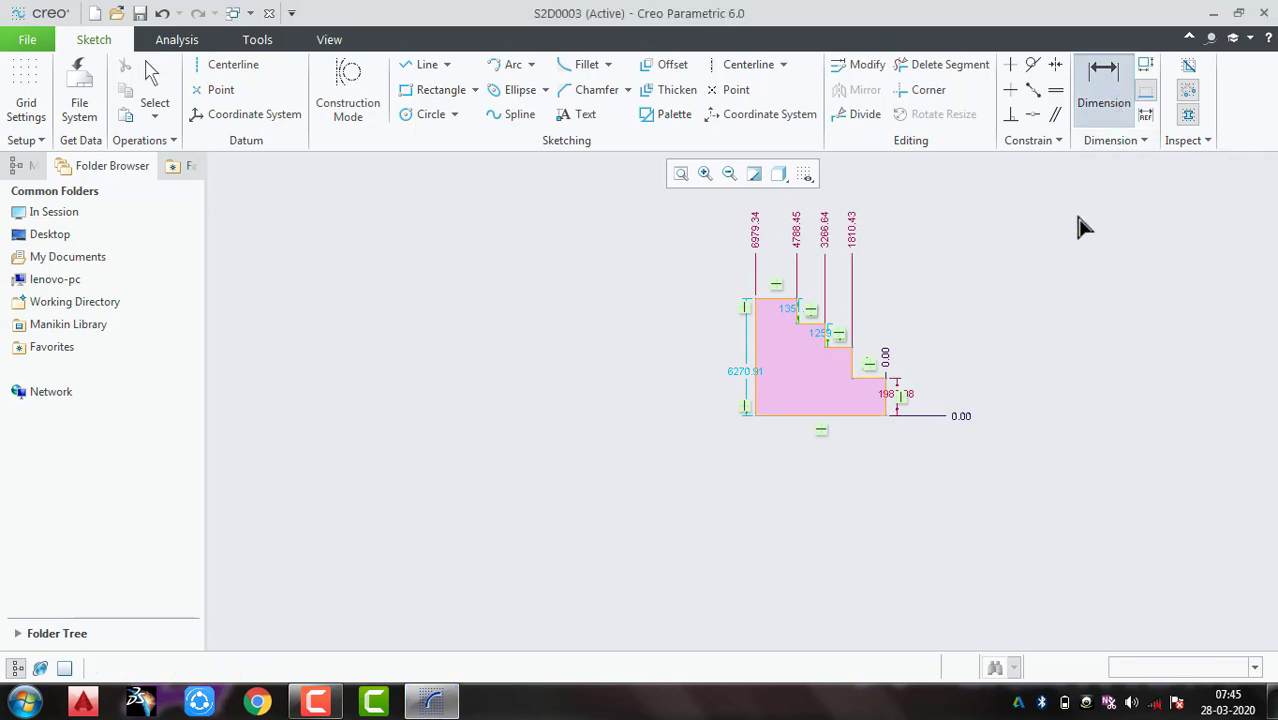
{"action": "left_click", "coordinate": [958, 420]}
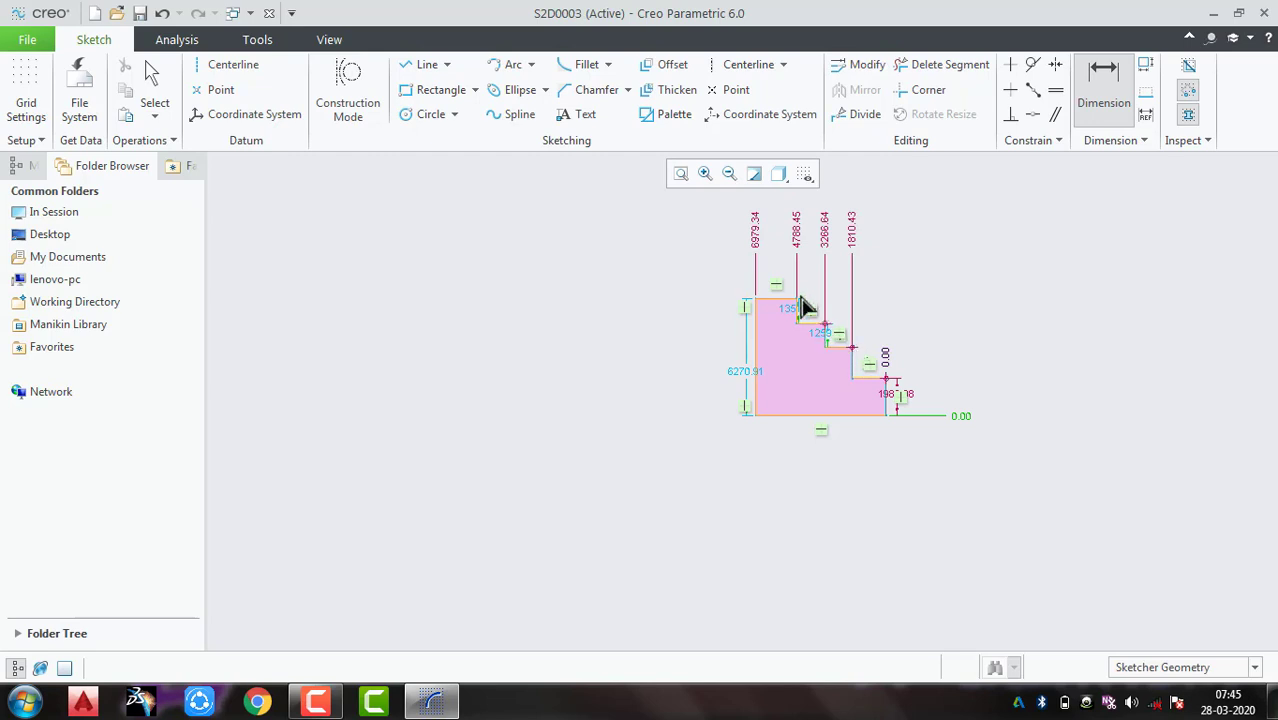
{"action": "middle_click", "coordinate": [988, 335]}
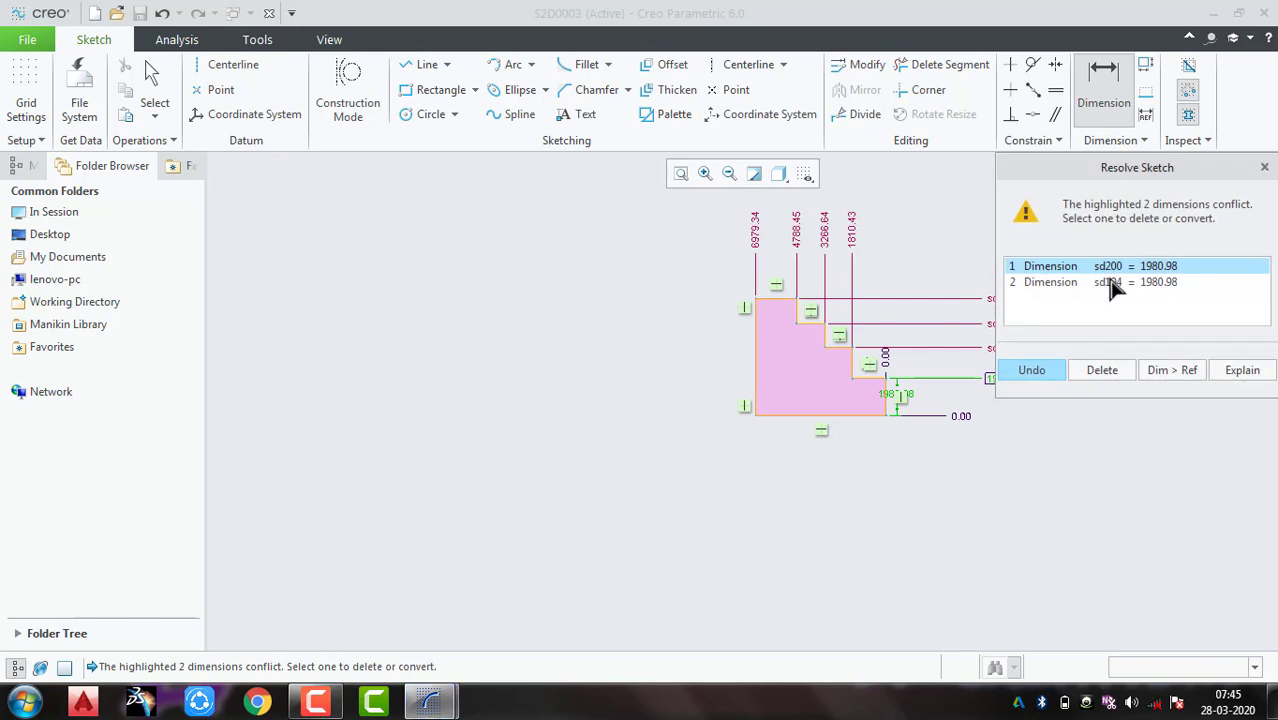
{"action": "left_click", "coordinate": [1113, 285]}
{"action": "left_click", "coordinate": [1102, 370]}
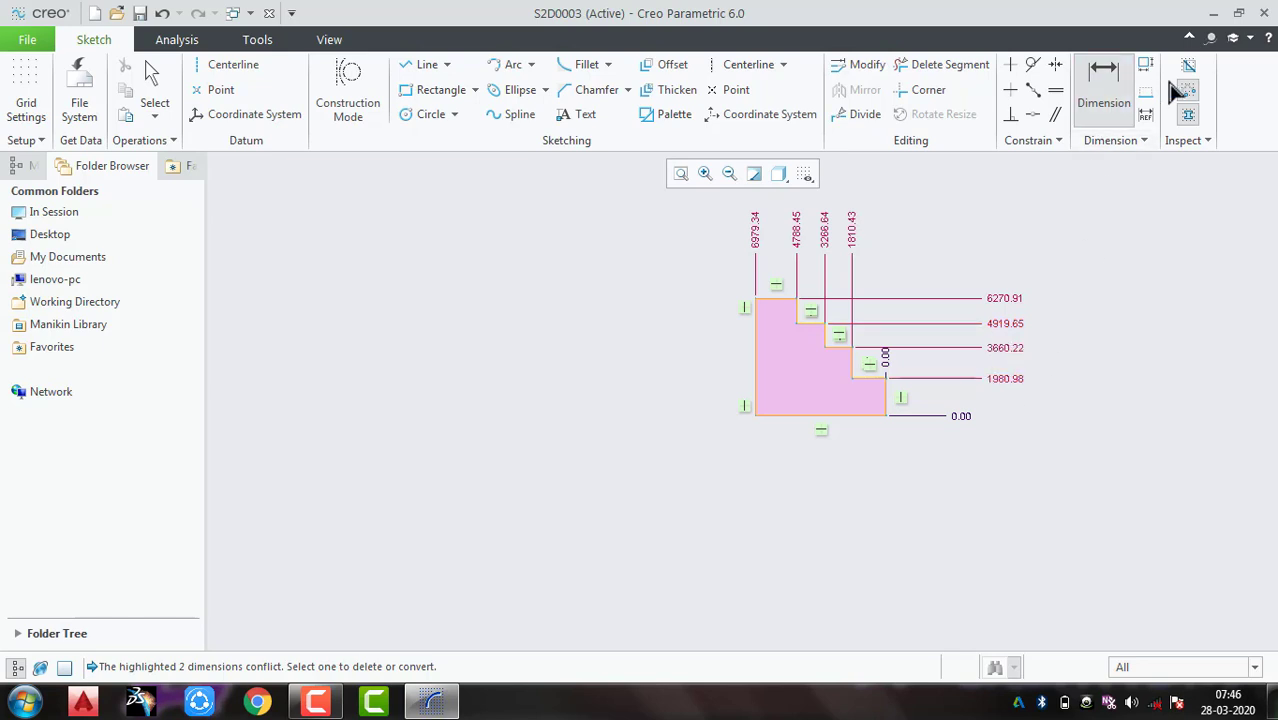
Step: Sketch a rectangle about 13612 wide by 9709 high to the right of the staircase, and delete it
{"action": "middle_click_drag", "start_coordinate": [1068, 386], "coordinate": [772, 414]}
{"action": "left_click", "coordinate": [856, 298]}
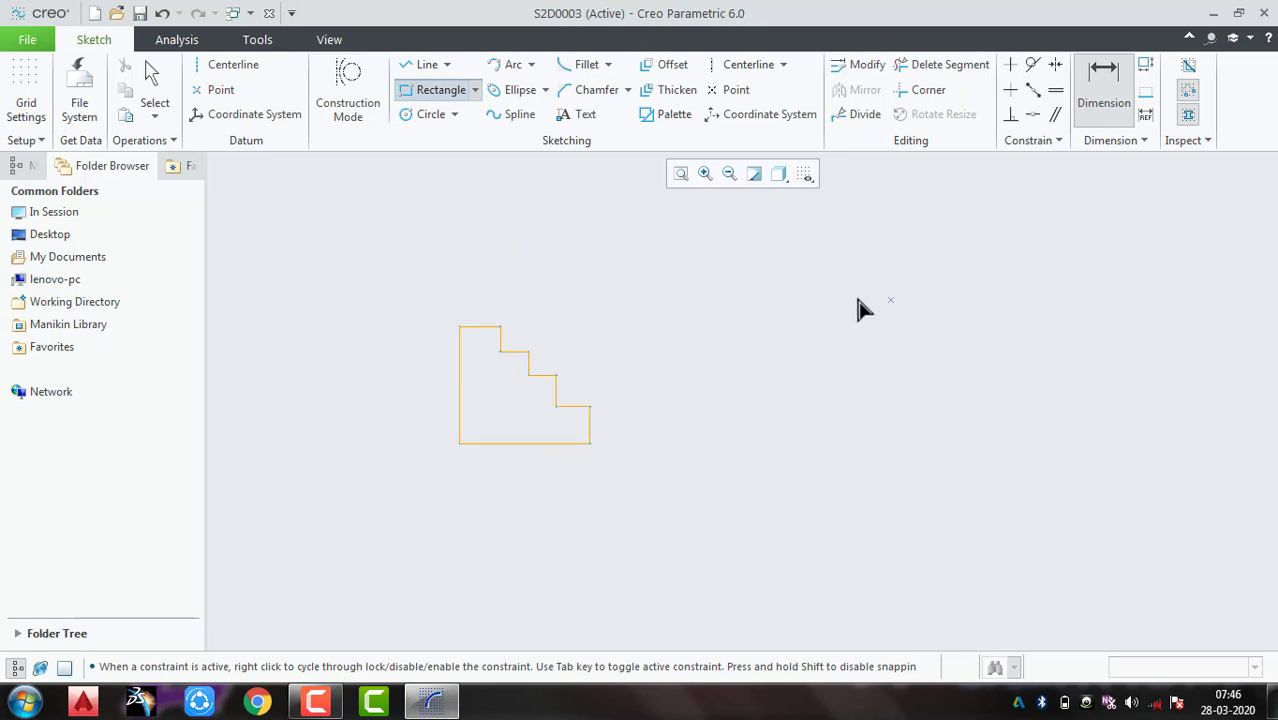
{"action": "left_click", "coordinate": [1112, 480]}
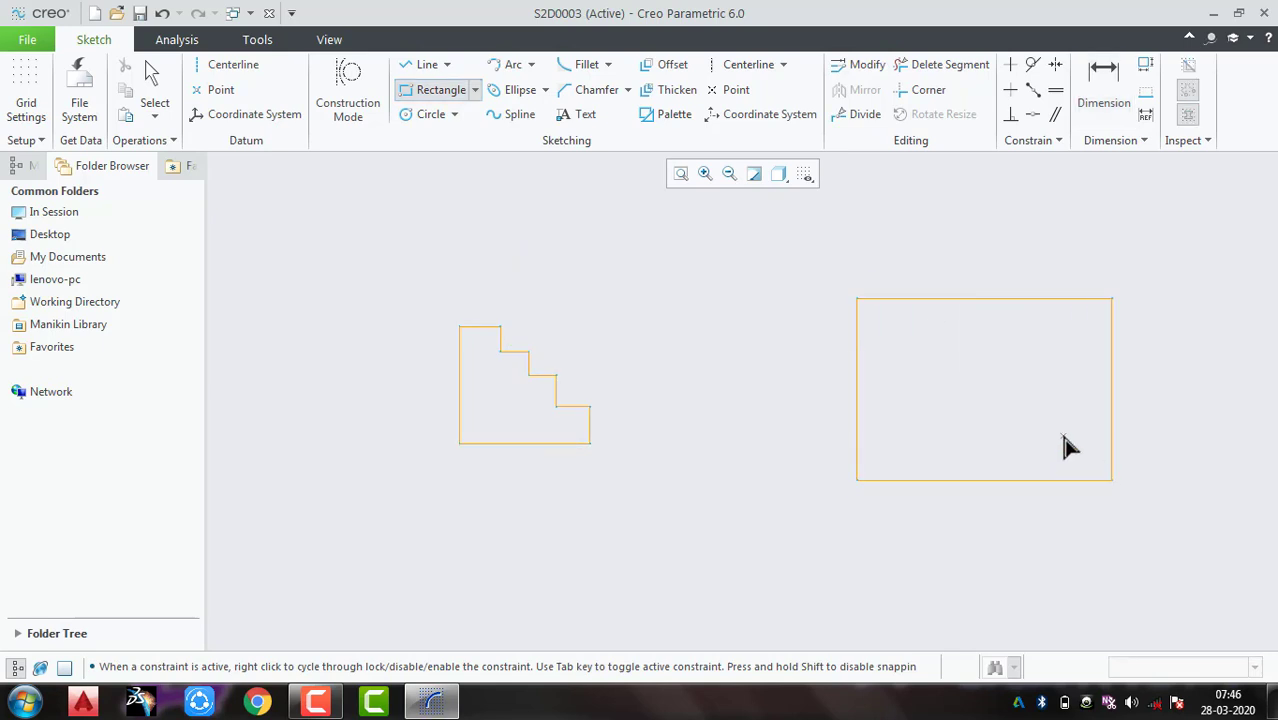
{"action": "middle_click", "coordinate": [1075, 525]}
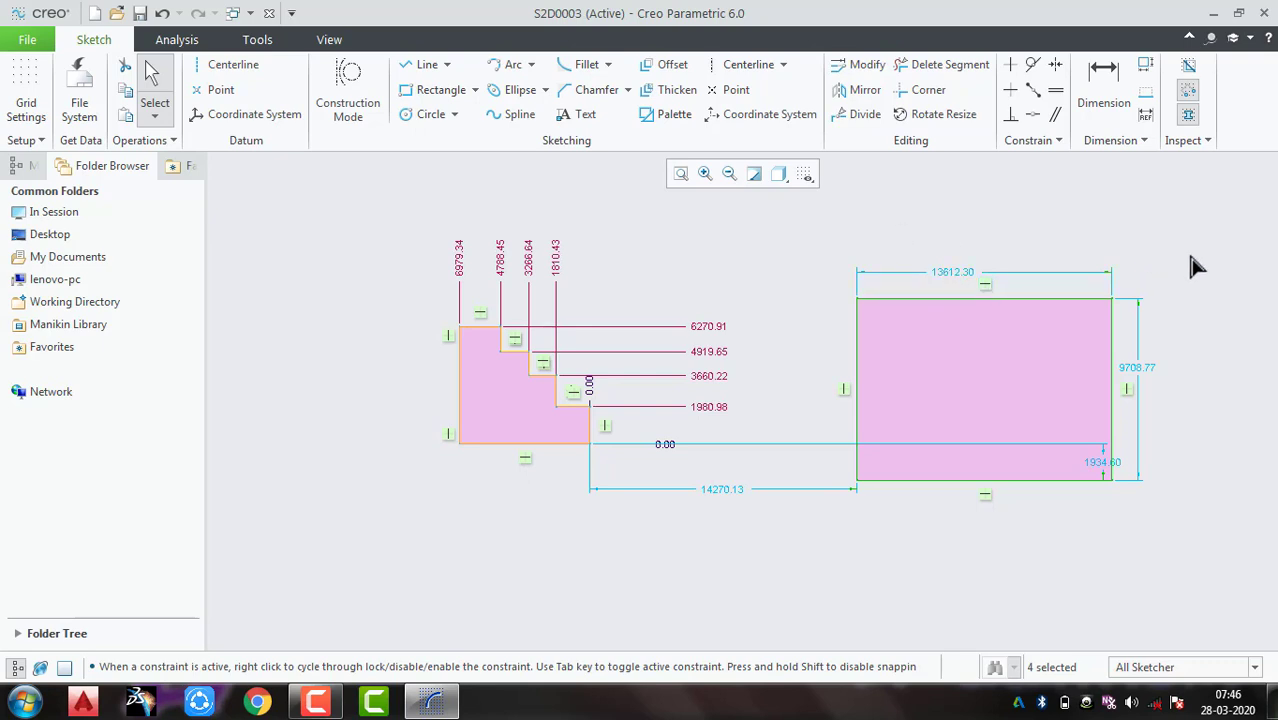
{"action": "key", "text": "Delete"}
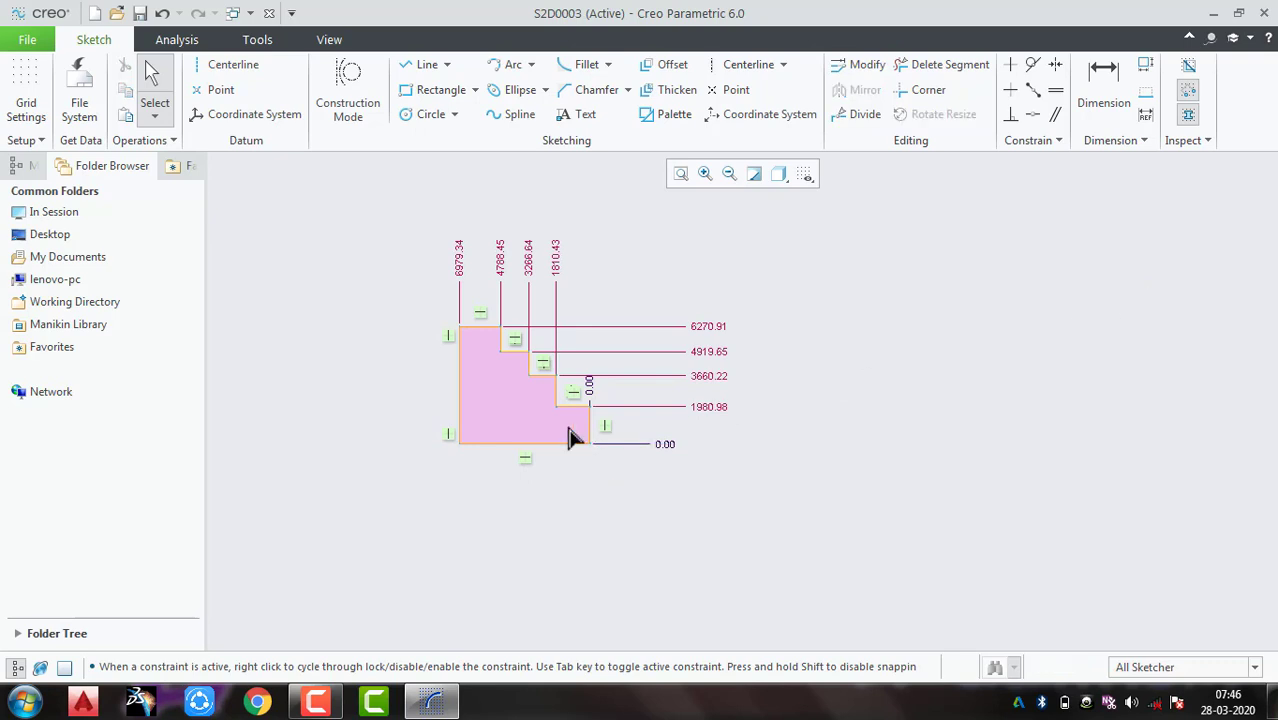
Step: Dimension the height of the staircase's long left edge, resolving the conflict by converting the new dimension to a reference dimension
{"action": "scroll", "coordinate": [531, 440], "scroll_direction": "down", "scroll_amount": 2}
{"action": "middle_click_drag", "start_coordinate": [641, 503], "coordinate": [697, 566], "text": "shift"}
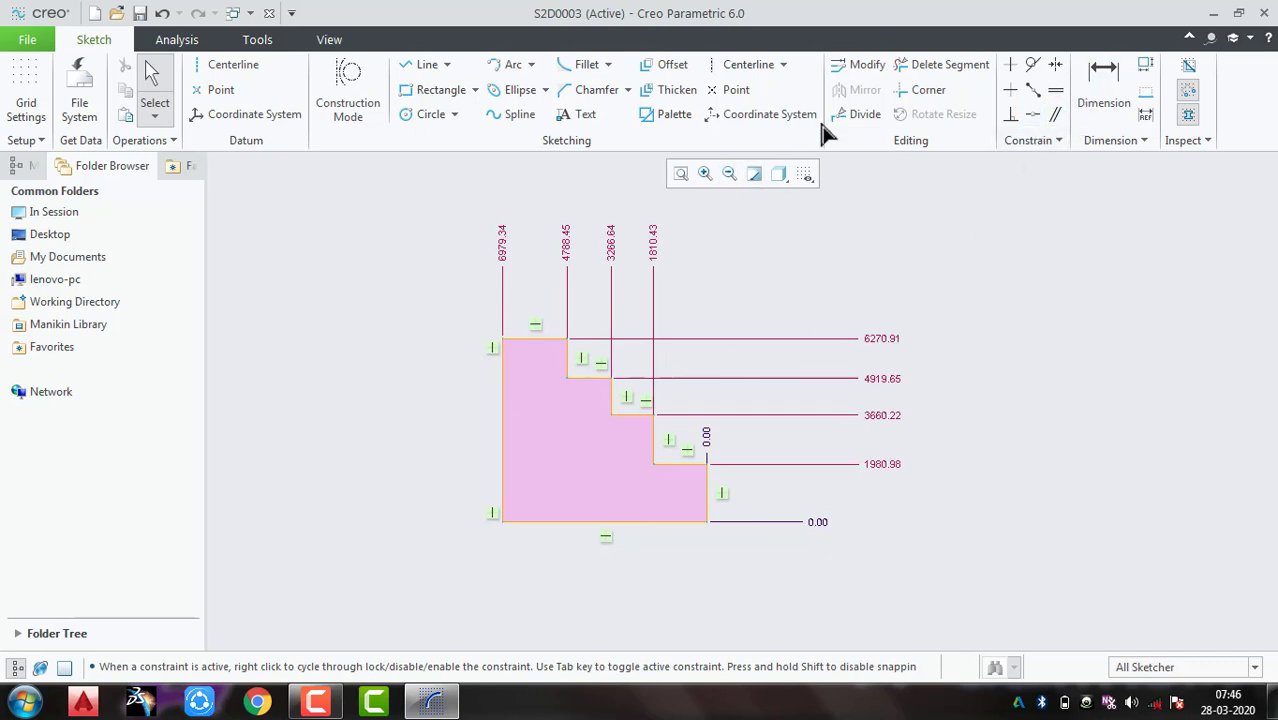
{"action": "left_click", "coordinate": [1105, 85]}
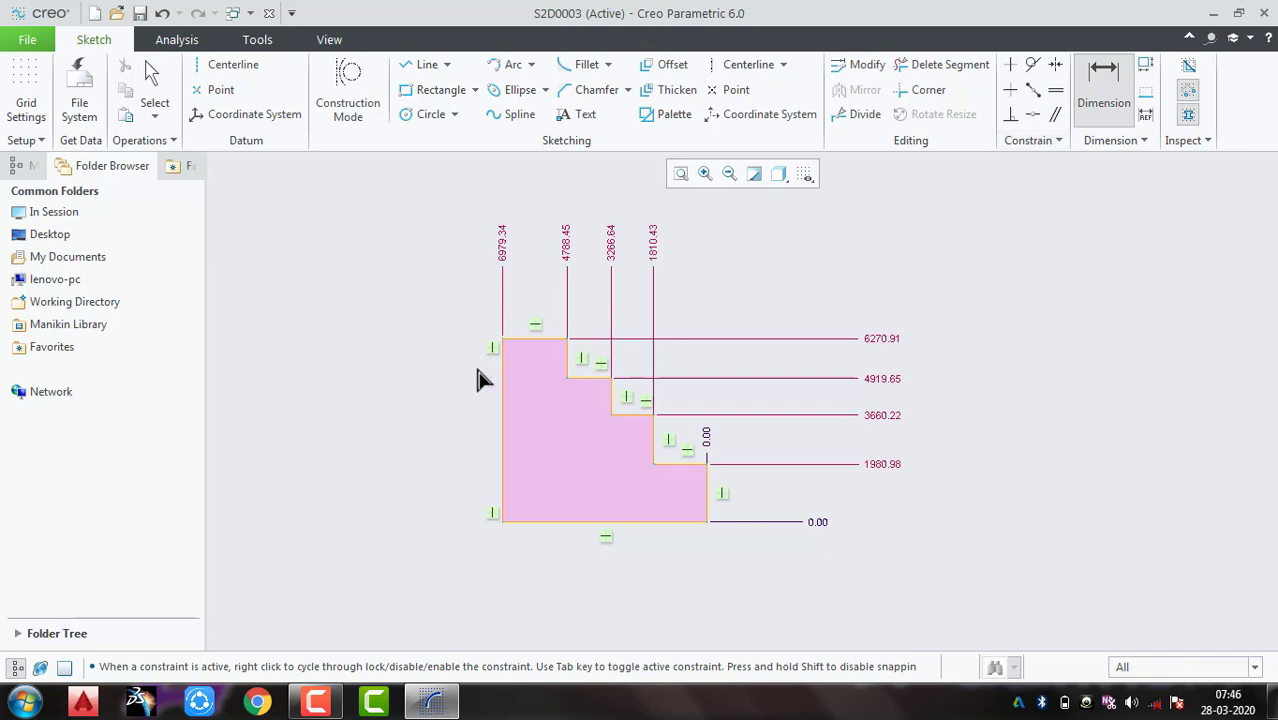
{"action": "left_click", "coordinate": [503, 383]}
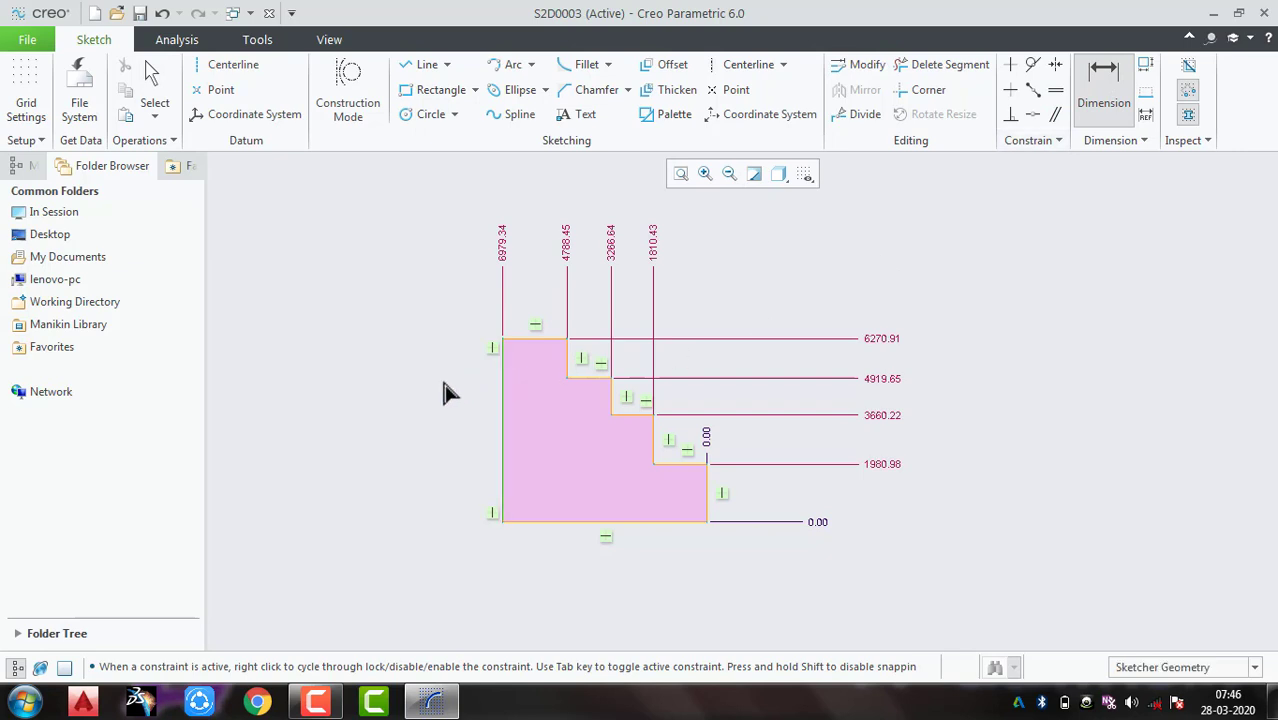
{"action": "middle_click", "coordinate": [446, 390]}
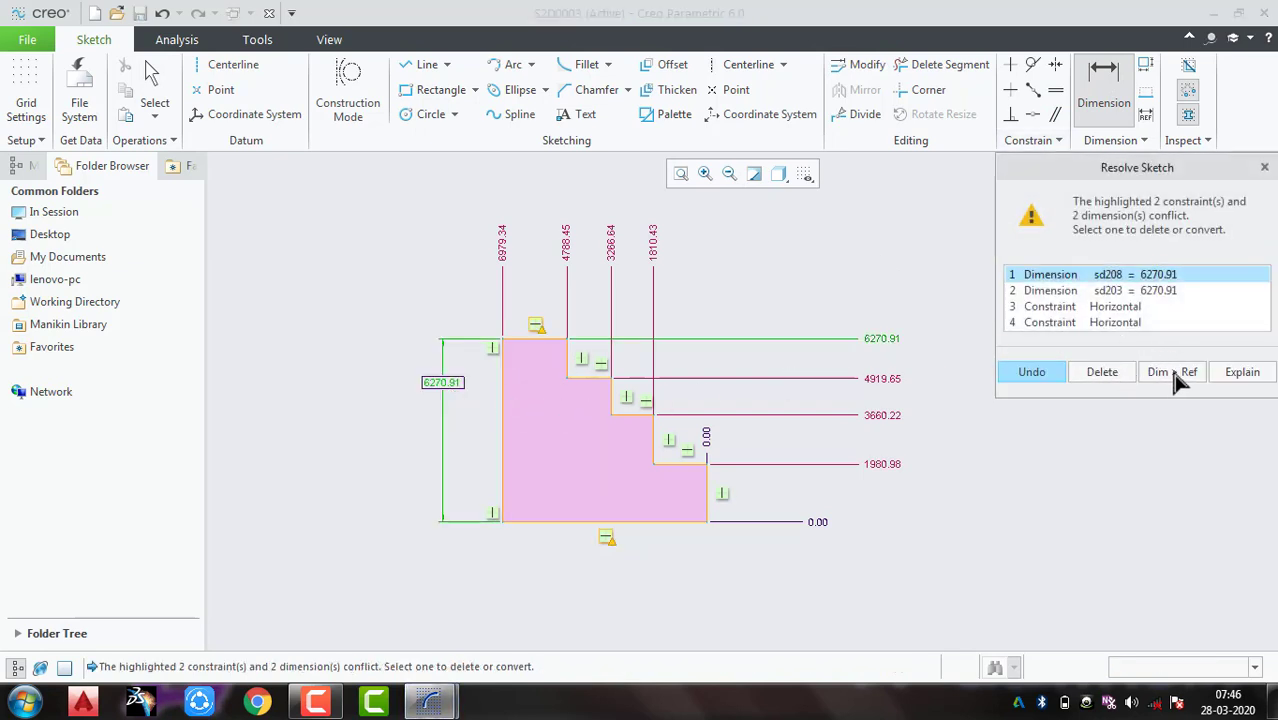
{"action": "left_click", "coordinate": [1173, 371]}
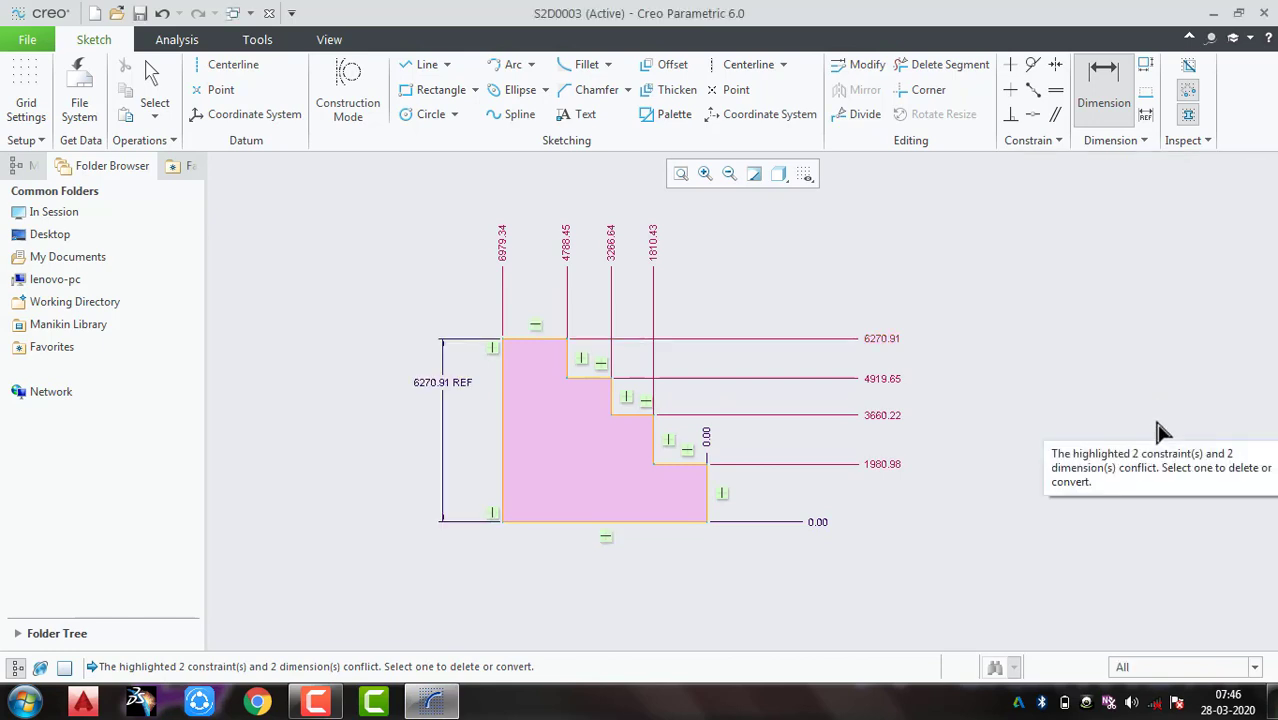
Step: Add a reference dimension for the height of the staircase's long left edge
{"action": "left_click", "coordinate": [1146, 116]}
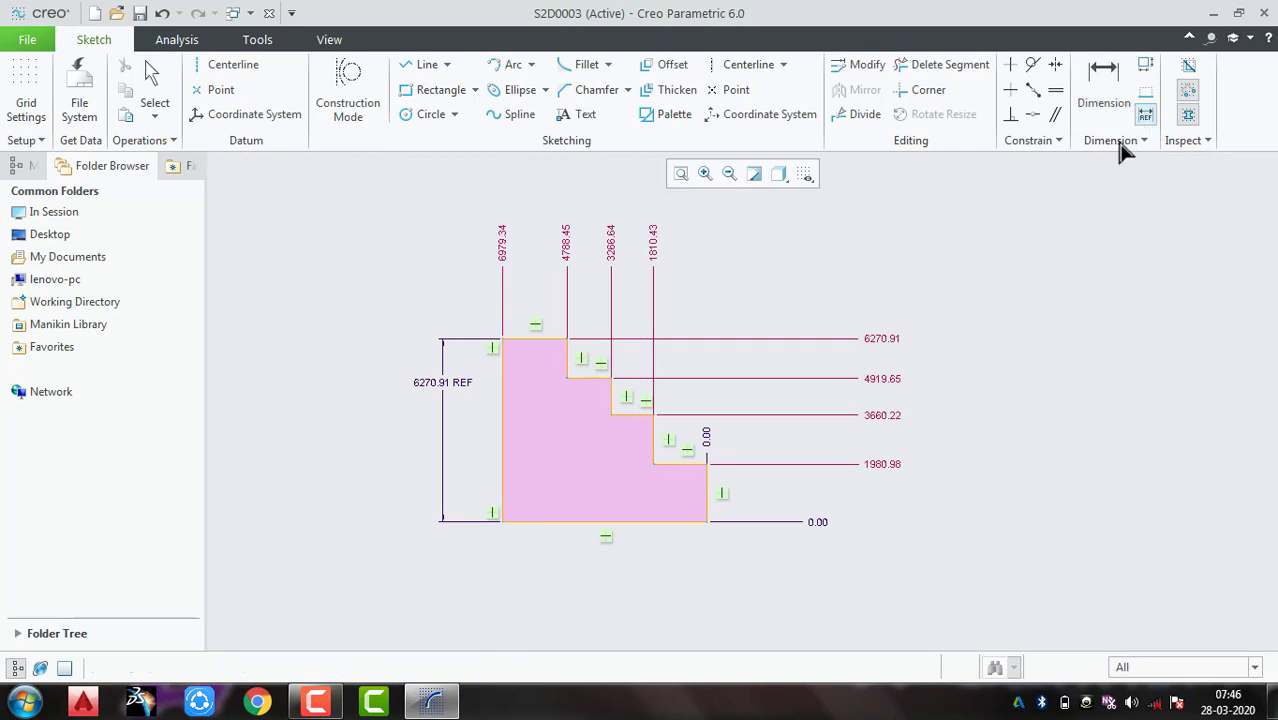
{"action": "left_click", "coordinate": [500, 410]}
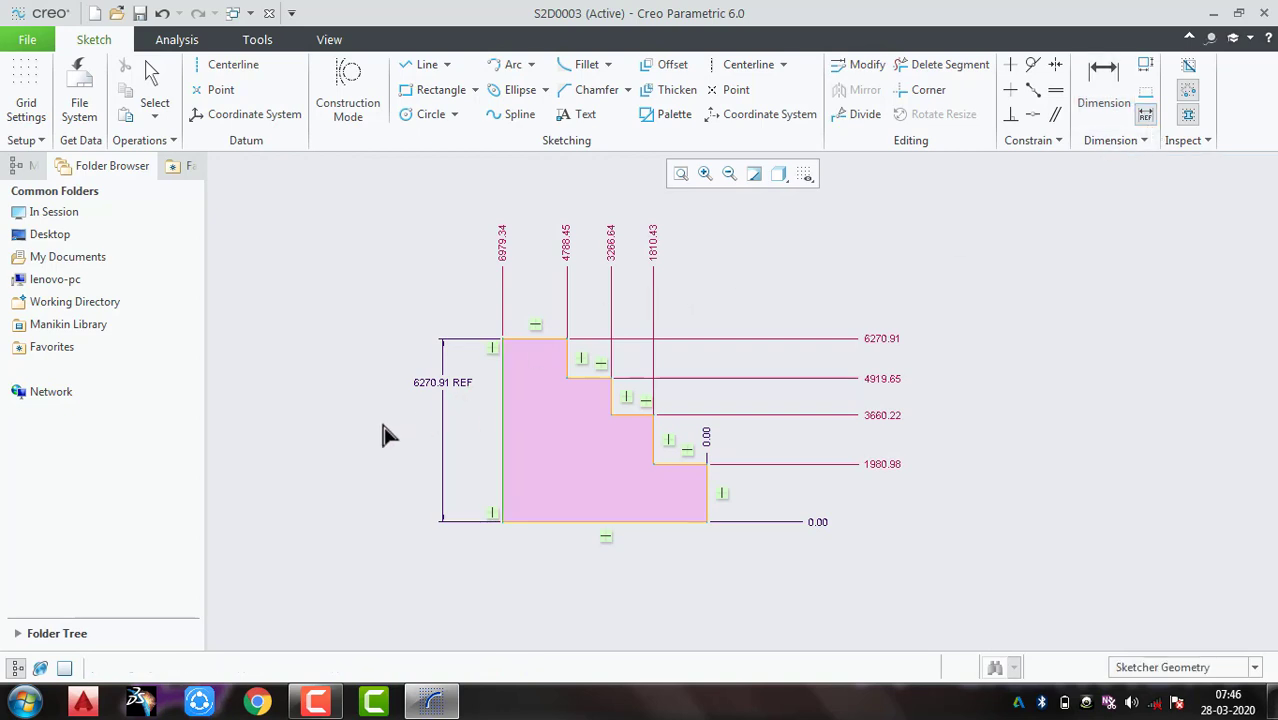
{"action": "middle_click", "coordinate": [380, 420]}
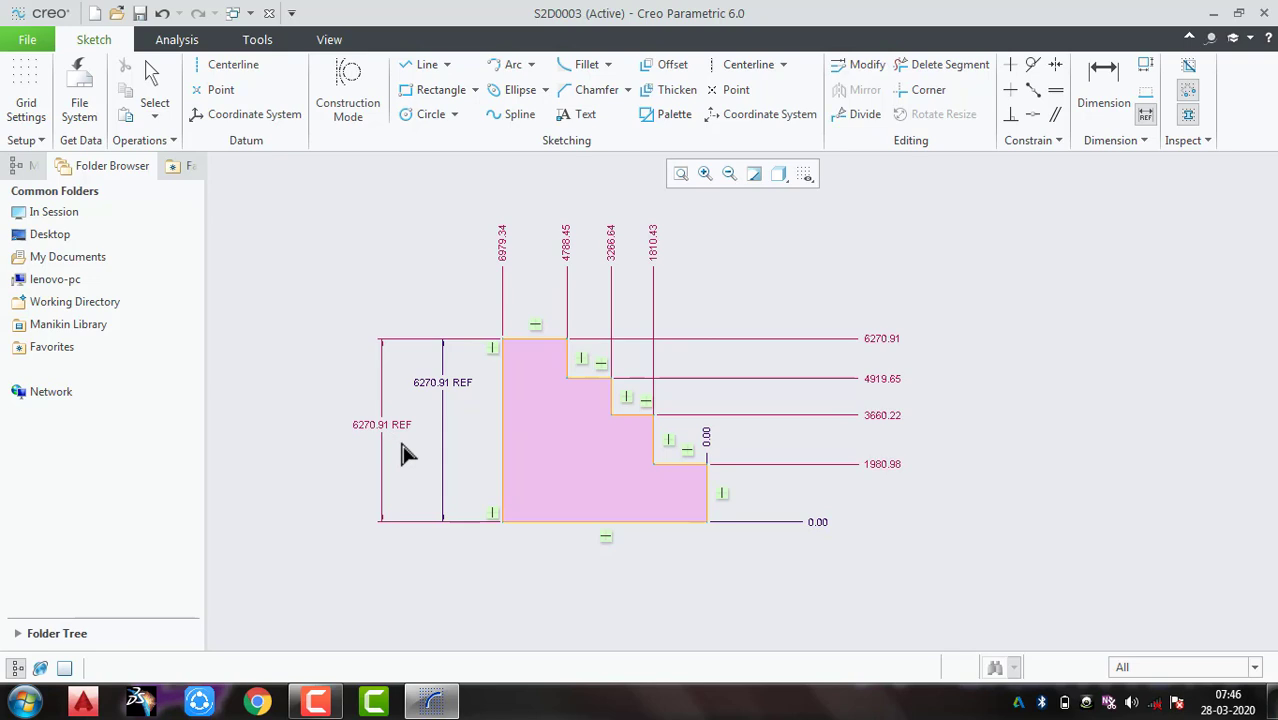
{"action": "middle_click", "coordinate": [405, 455]}
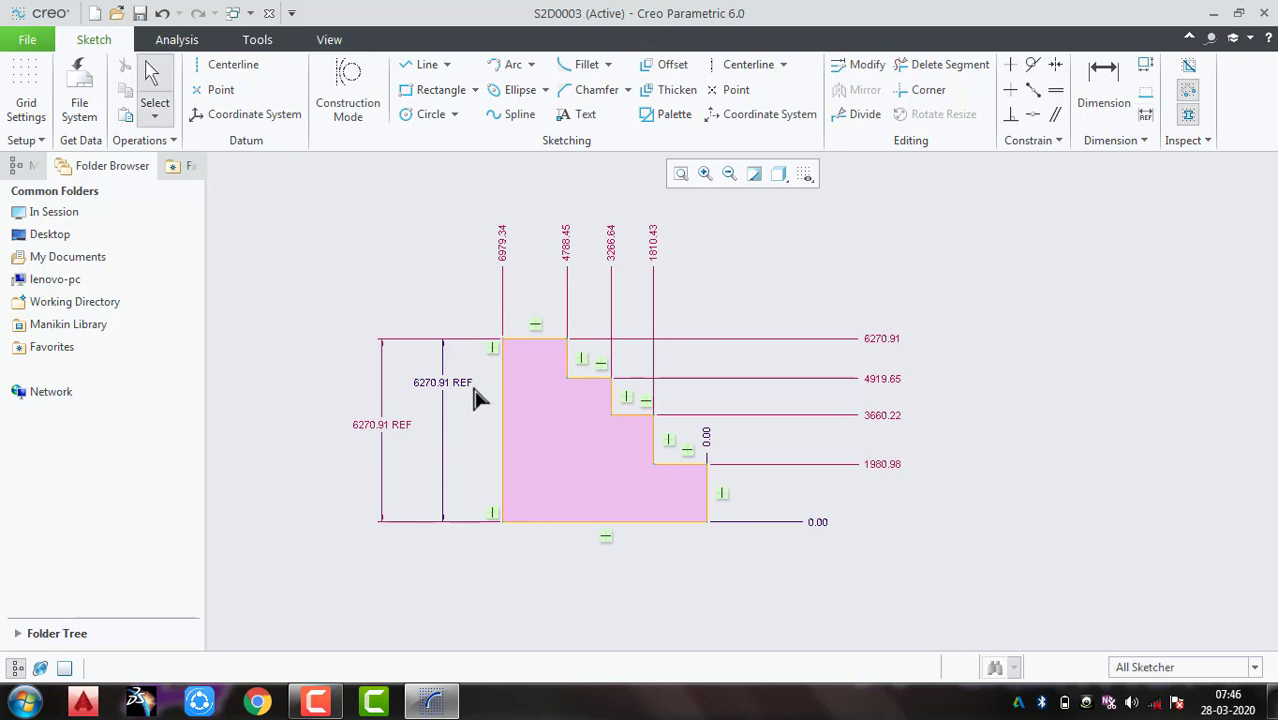
{"action": "scroll", "coordinate": [652, 433], "scroll_direction": "up", "scroll_amount": 2}
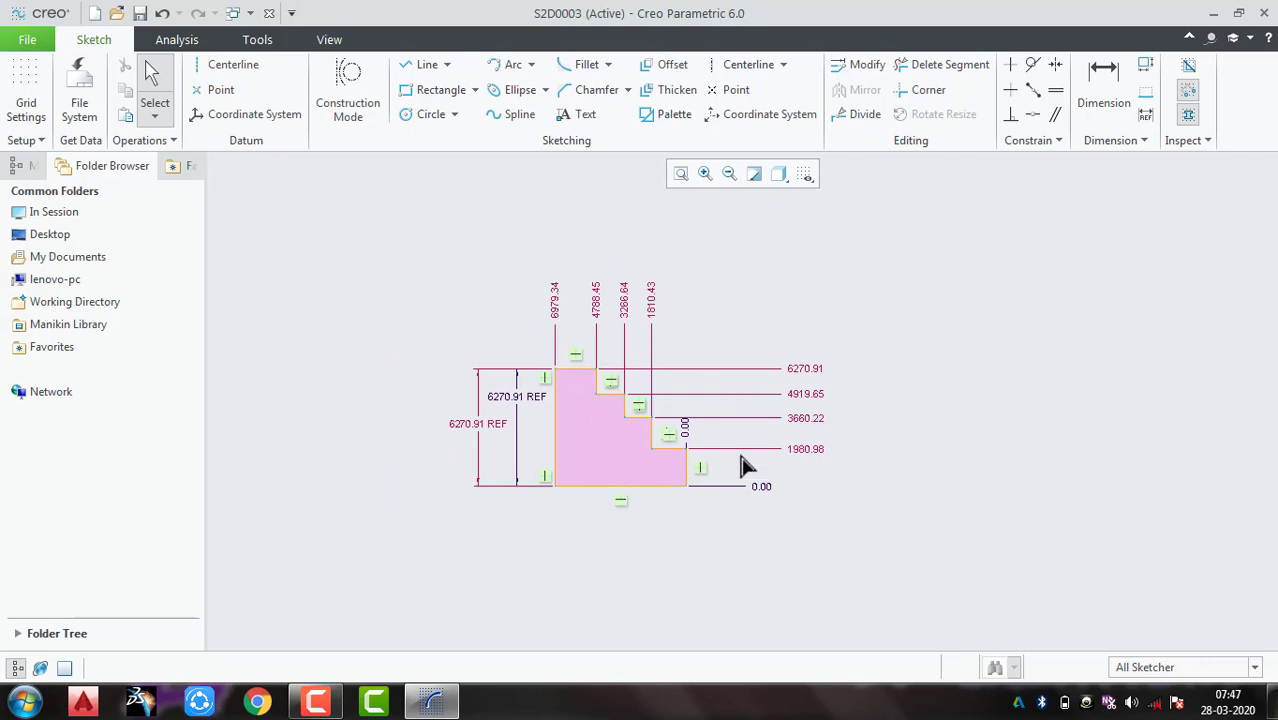
Step: Sketch an open line chain right of the staircase: about 8680 across, 3843 up, 2947 across, a shorter drop and a sloped end about 3651 wide
{"action": "scroll", "coordinate": [742, 472], "scroll_direction": "down", "scroll_amount": 2}
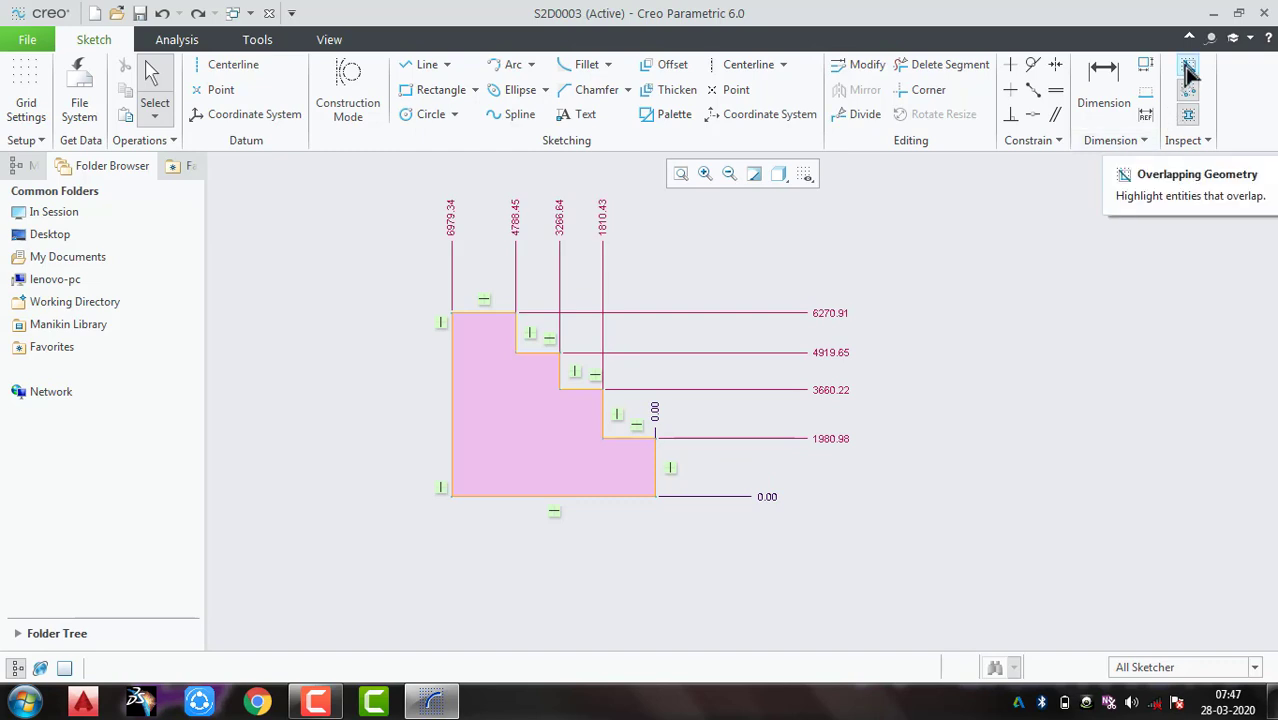
{"action": "mouse_move", "coordinate": [988, 392]}
{"action": "middle_mouse_down"}
{"action": "mouse_move", "coordinate": [927, 425]}
{"action": "mouse_move", "coordinate": [786, 445]}
{"action": "middle_mouse_up"}
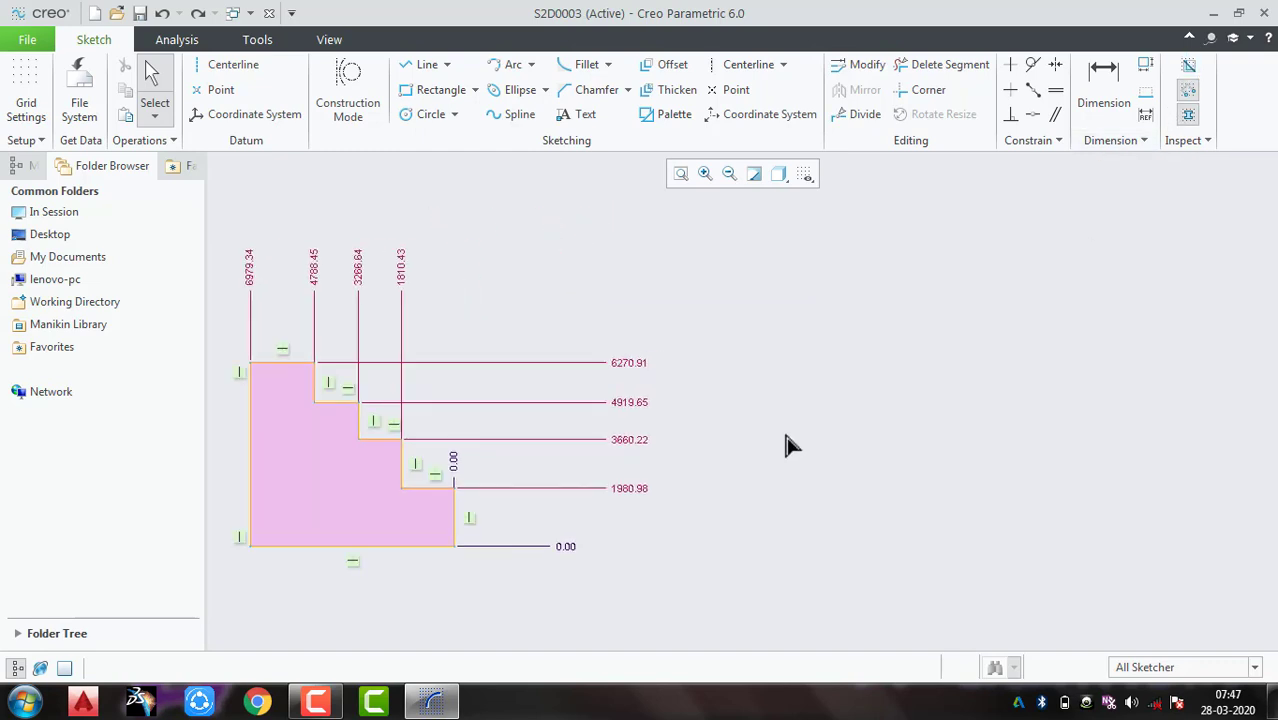
{"action": "key", "text": "l"}
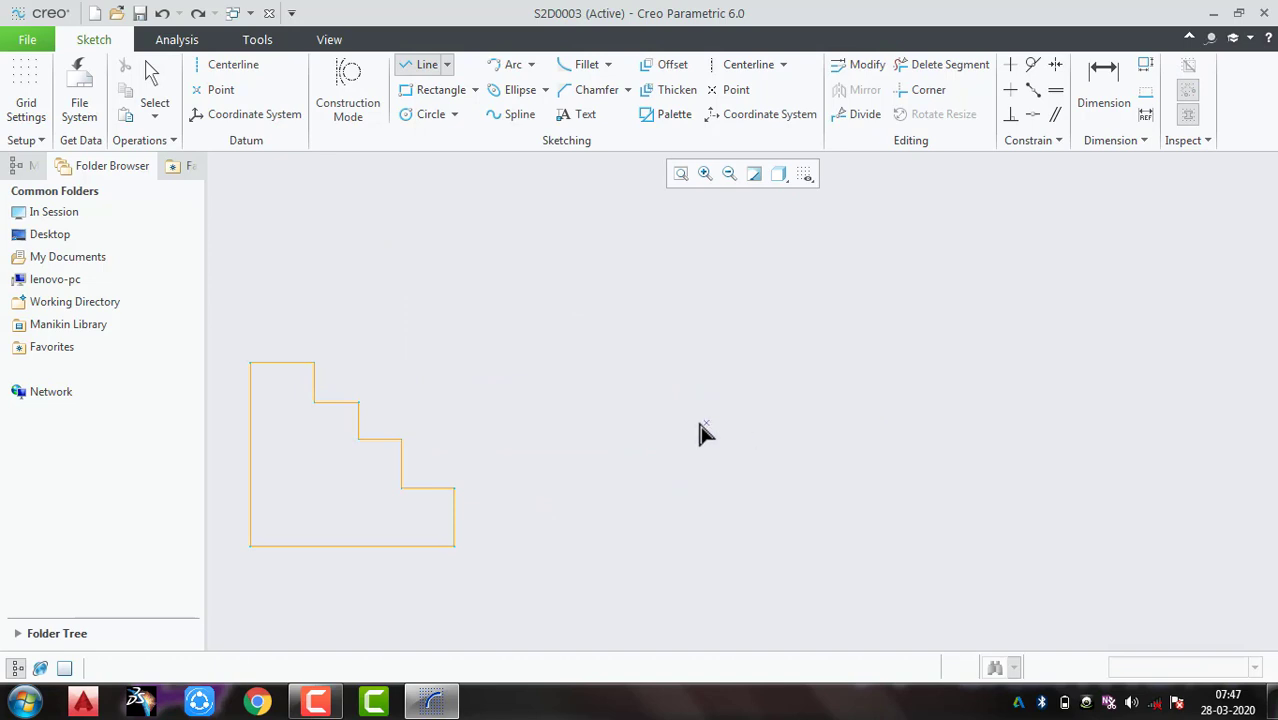
{"action": "left_click", "coordinate": [700, 423]}
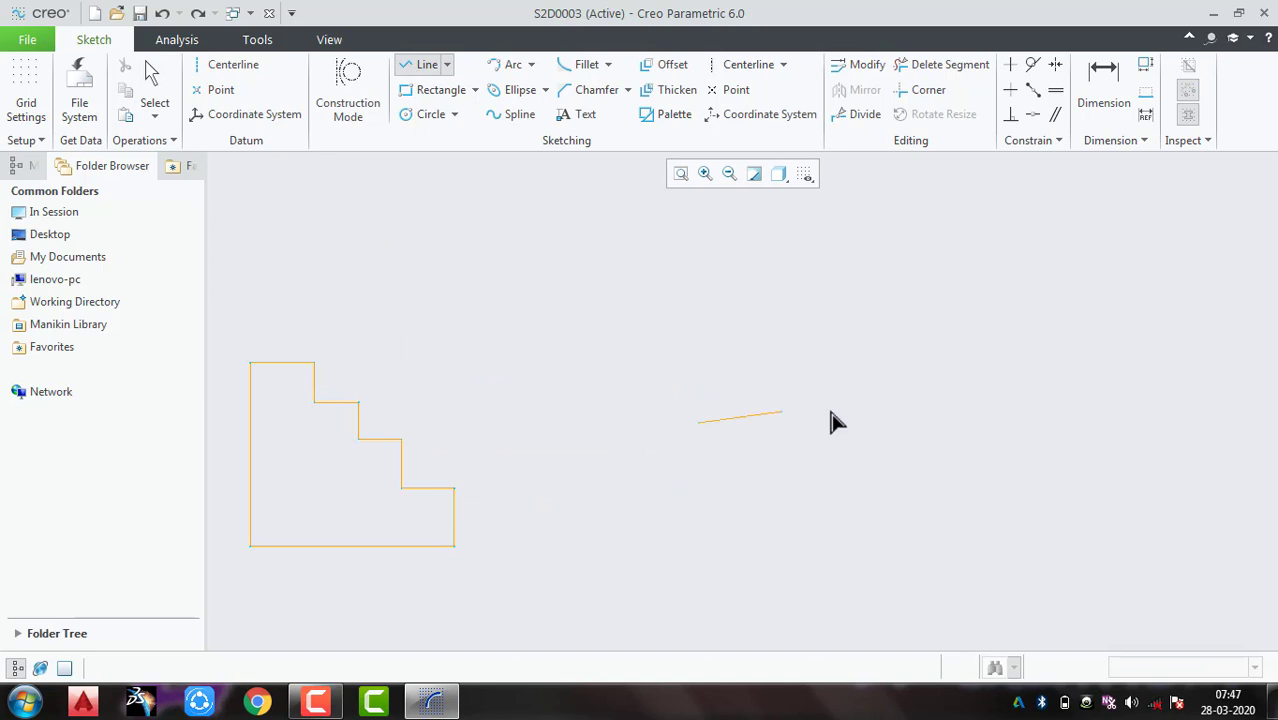
{"action": "left_click", "coordinate": [952, 418]}
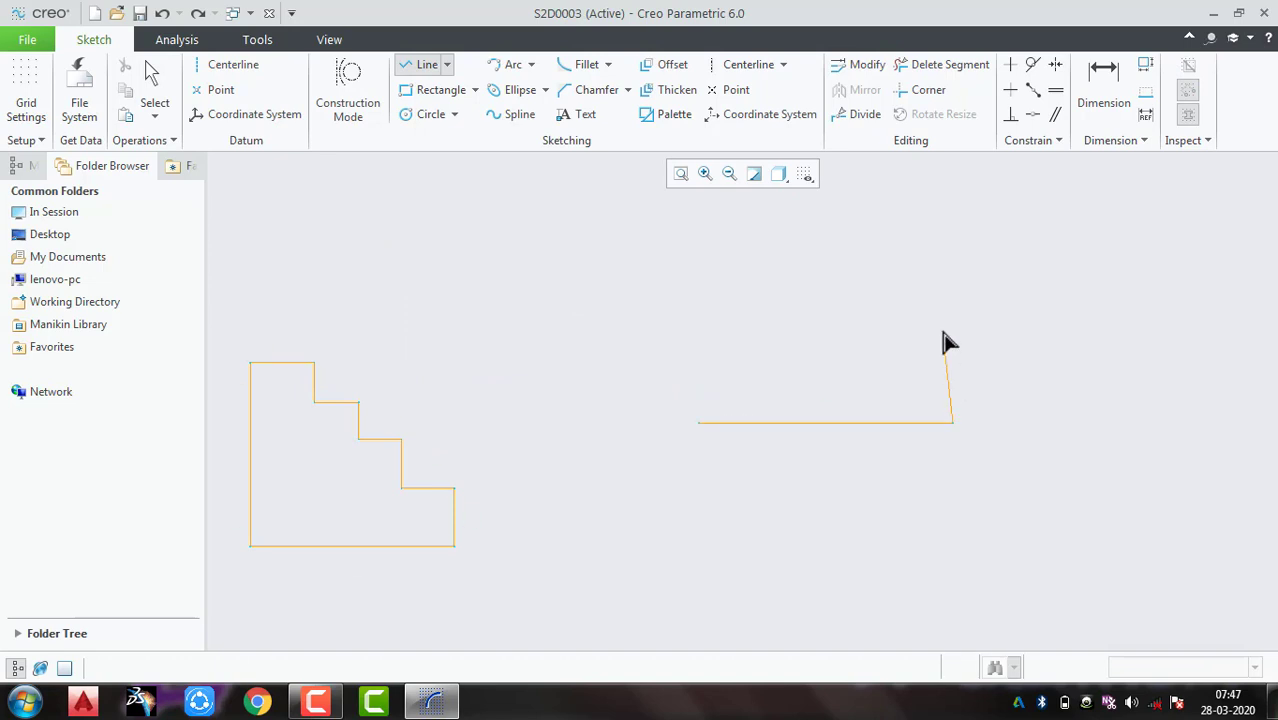
{"action": "left_click", "coordinate": [954, 311]}
{"action": "left_click", "coordinate": [1039, 311]}
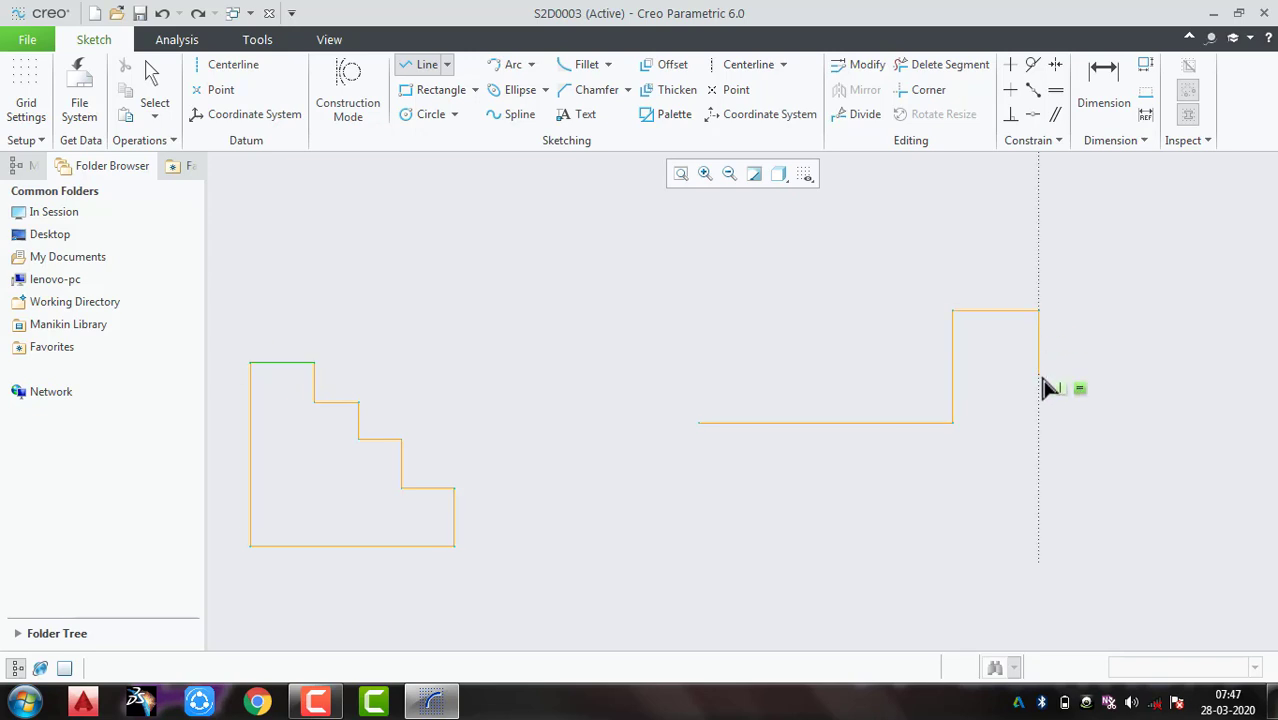
{"action": "left_click", "coordinate": [1039, 372]}
{"action": "middle_click", "coordinate": [1037, 347]}
Step: Sketch an overlapping line on the chain's upper horizontal segment, starting about 448 from its left end and as long as the staircase's lowest tread
{"action": "left_click", "coordinate": [966, 312]}
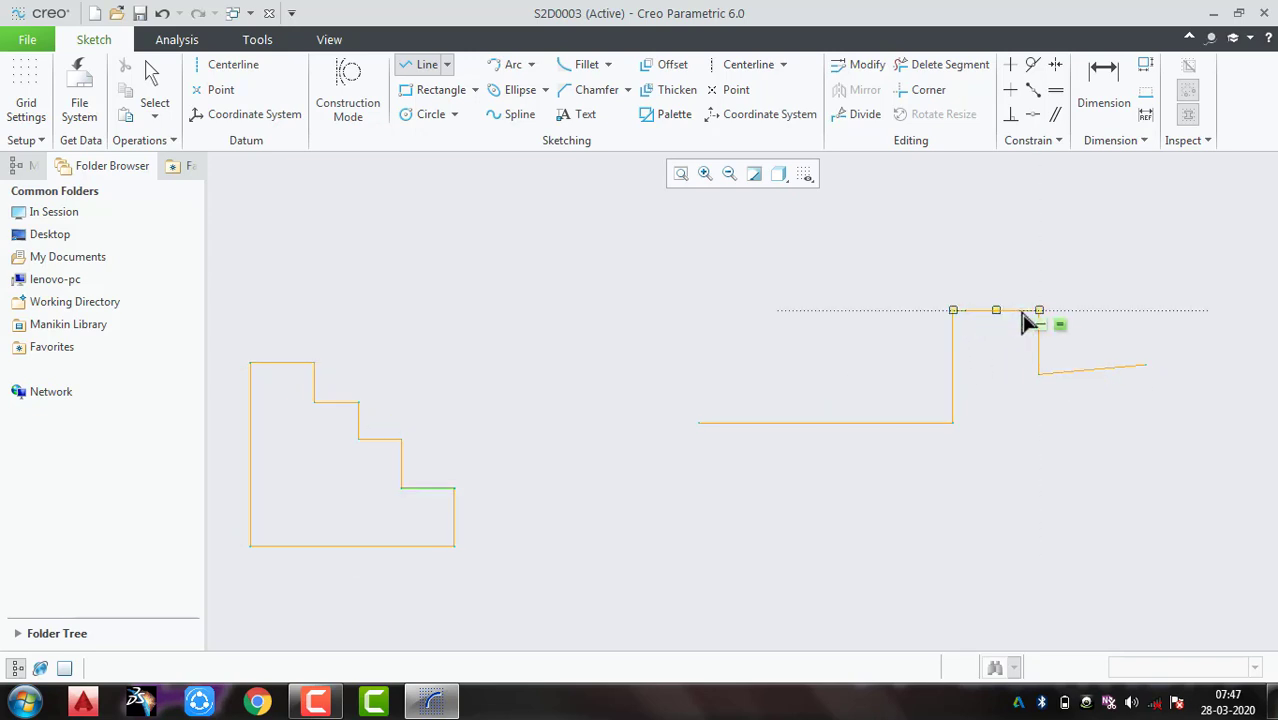
{"action": "left_click", "coordinate": [1023, 314]}
{"action": "middle_click", "coordinate": [1017, 348]}
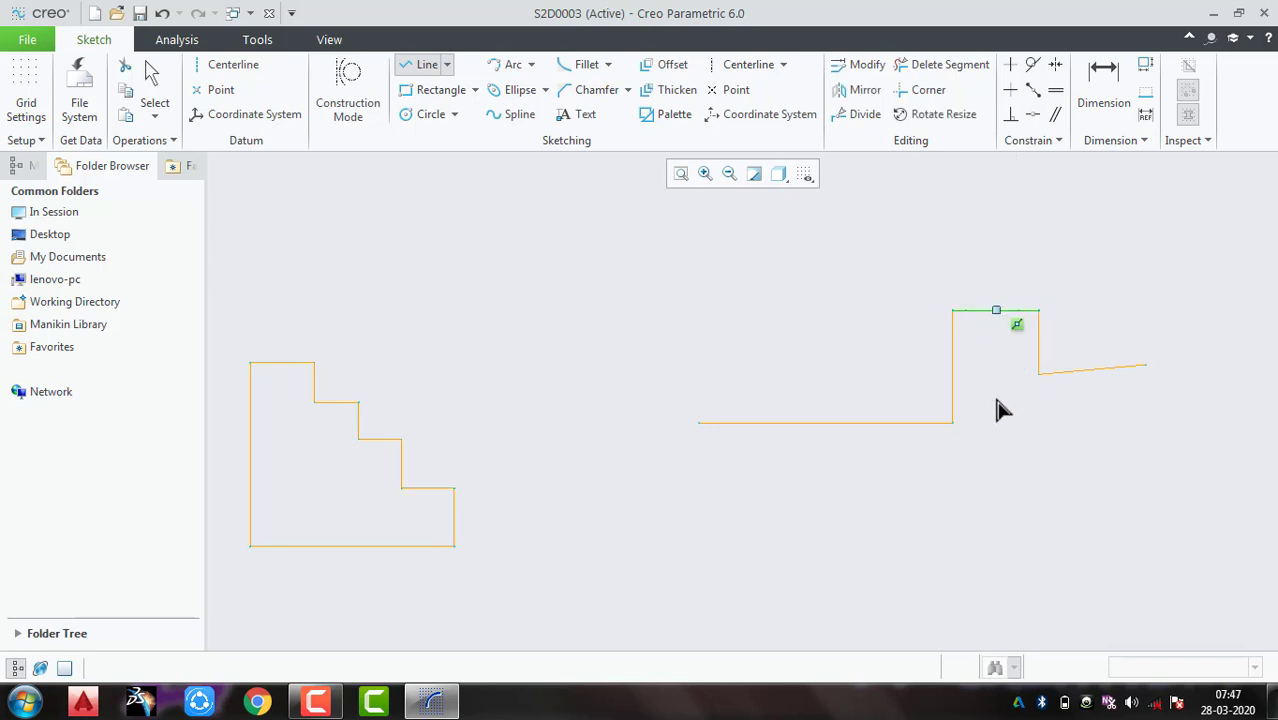
{"action": "middle_click", "coordinate": [996, 410]}
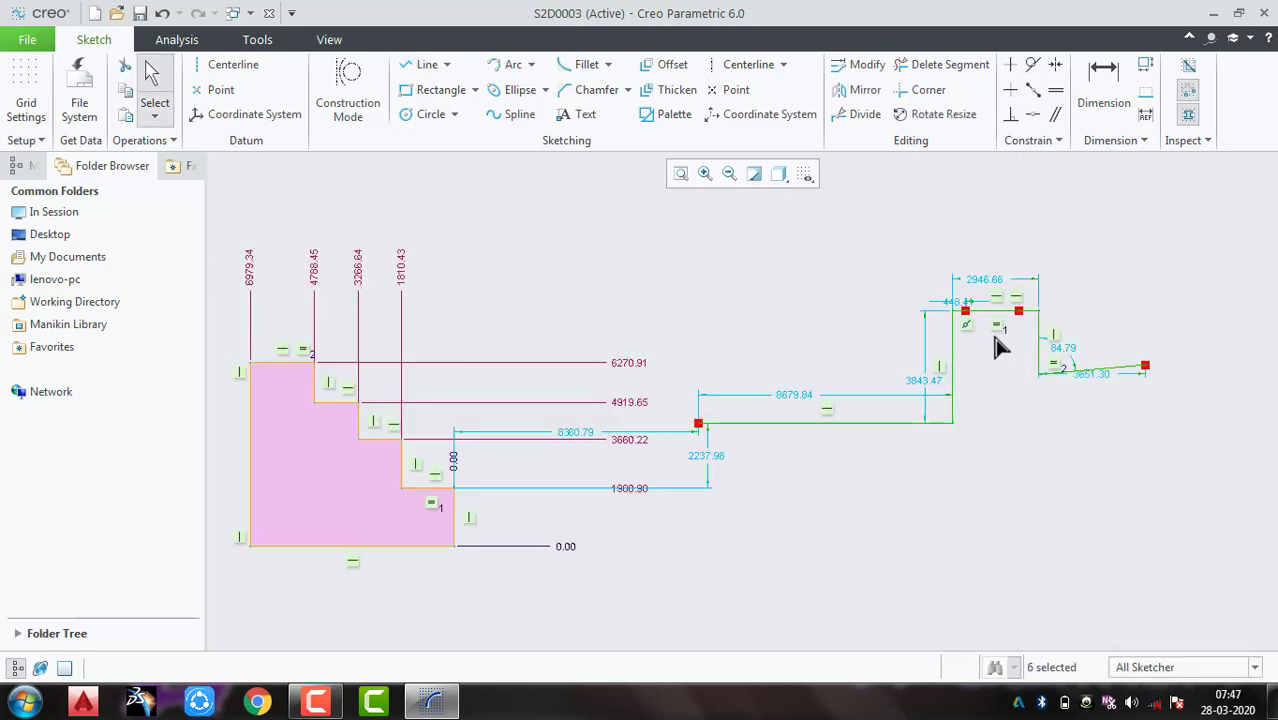
Step: Inspect the open line chain for overlapping geometry, and undo the overlapping line
{"action": "left_click", "coordinate": [1013, 394]}
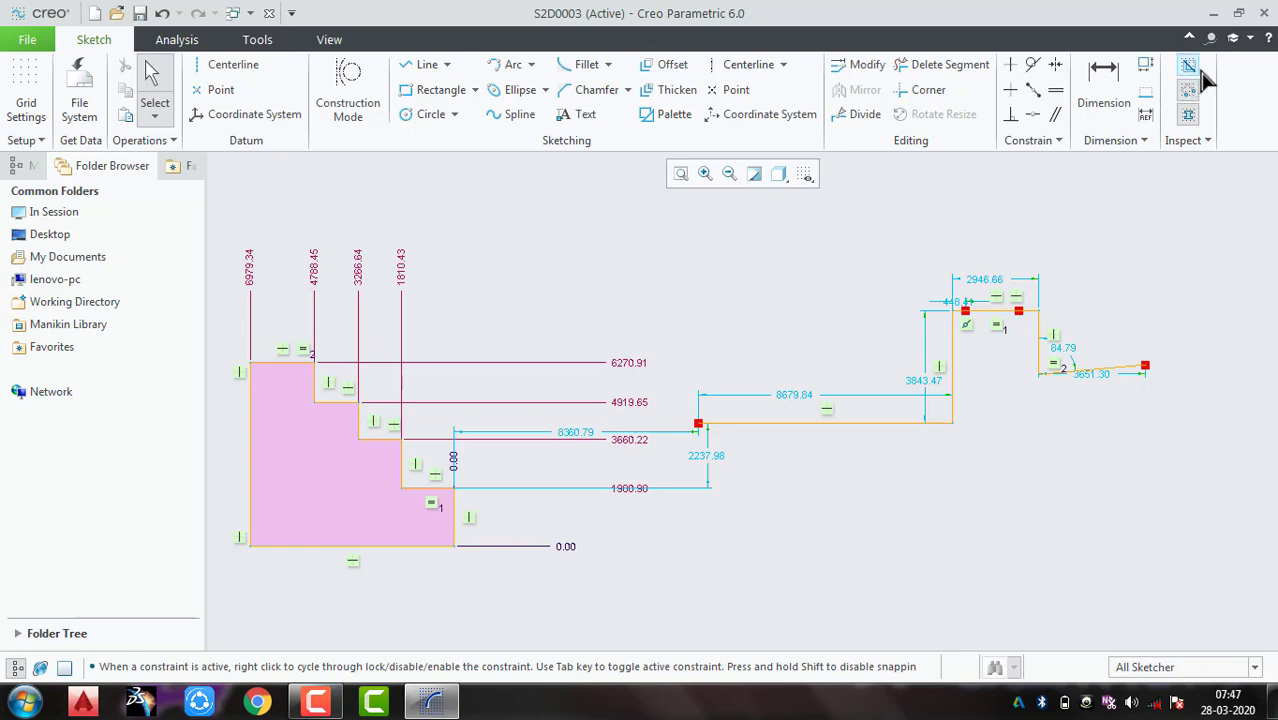
{"action": "mouse_move", "coordinate": [1236, 208]}
{"action": "left_mouse_down"}
{"action": "mouse_move", "coordinate": [739, 540]}
{"action": "mouse_move", "coordinate": [664, 545]}
{"action": "left_mouse_up"}
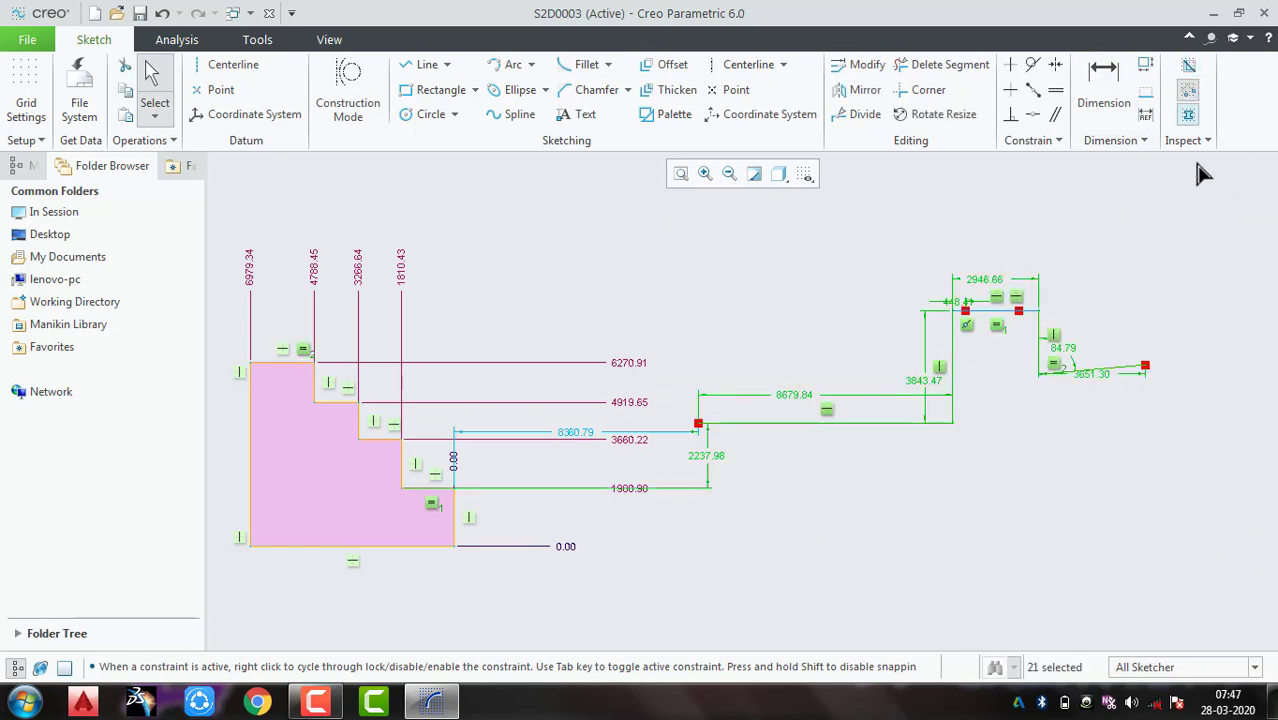
{"action": "scroll", "coordinate": [1084, 320], "scroll_direction": "down", "scroll_amount": 3}
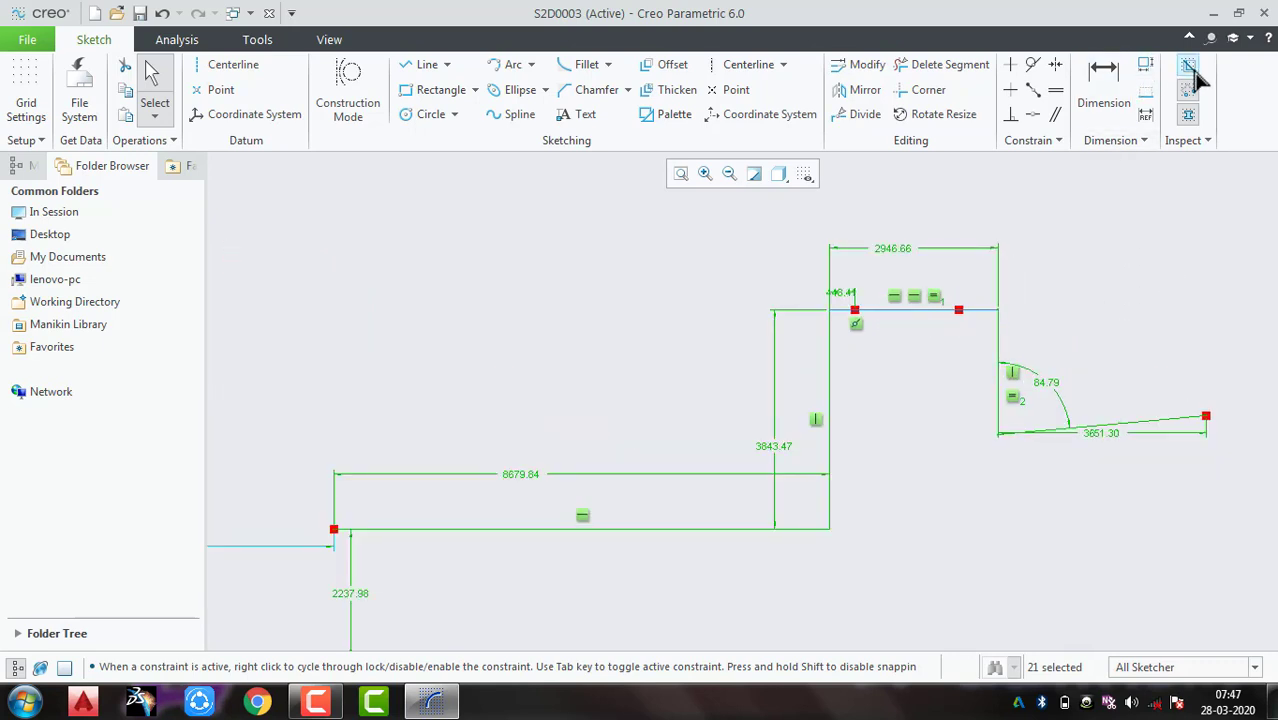
{"action": "left_click", "coordinate": [1188, 114]}
{"action": "left_click", "coordinate": [1118, 317]}
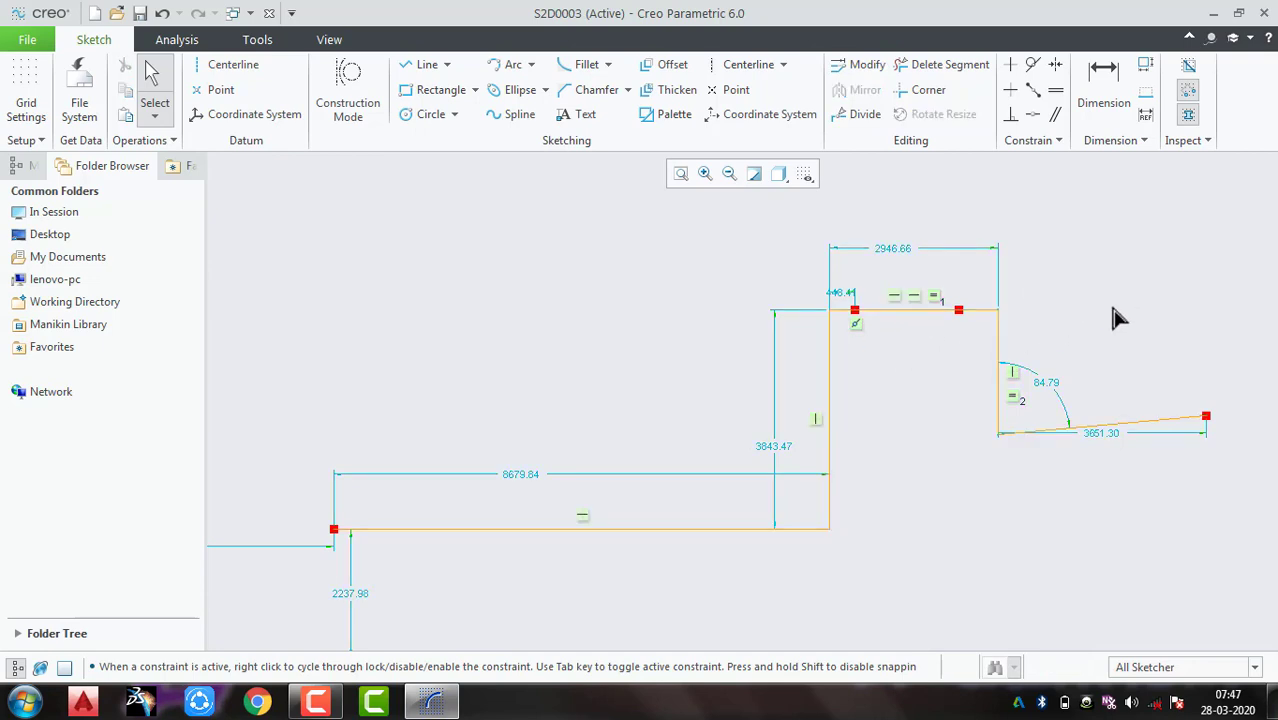
{"action": "scroll", "coordinate": [1118, 318], "scroll_direction": "up", "scroll_amount": 3}
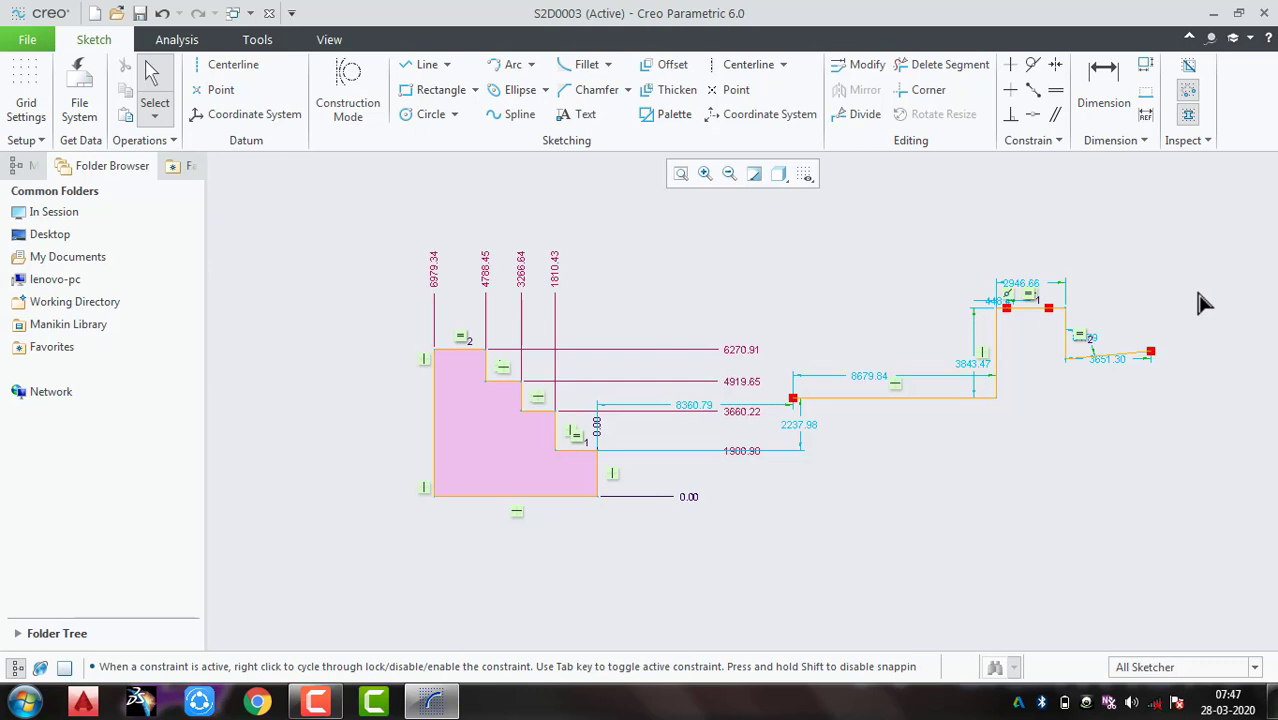
{"action": "key", "text": "ctrl+z"}
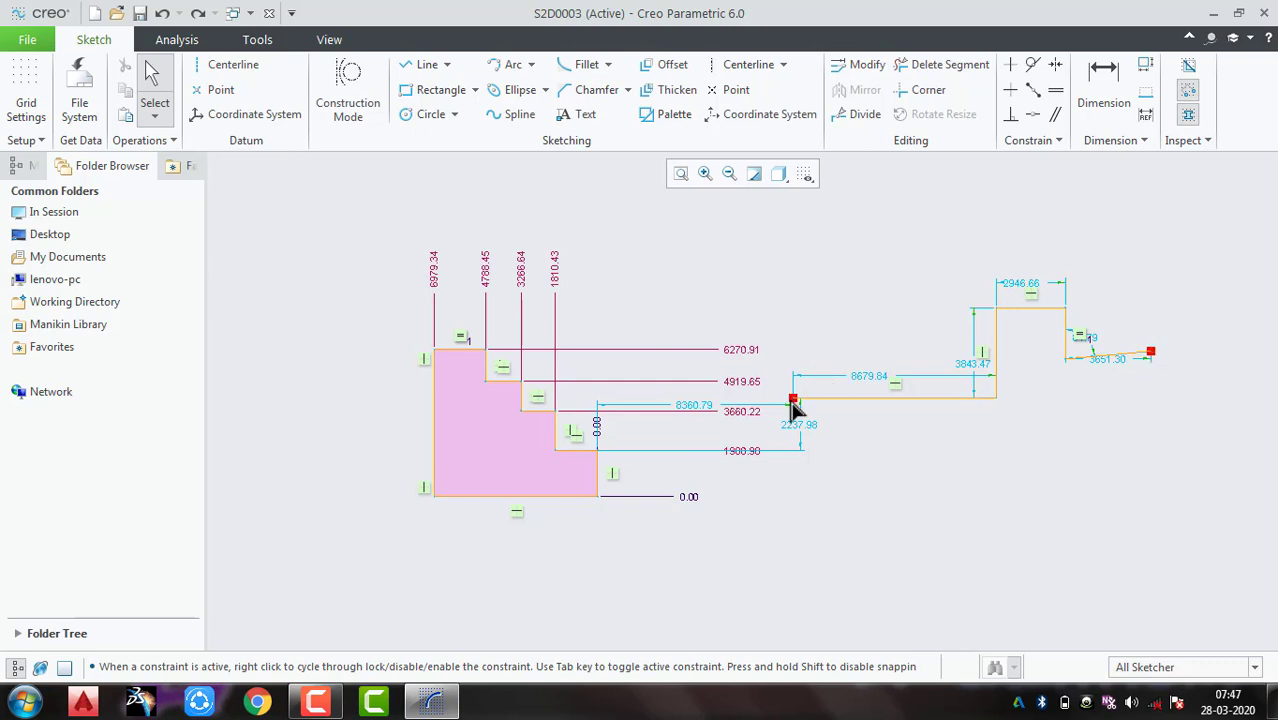
Step: Test the open-end highlighting by toggling it off and on and by deleting and restoring the staircase's short right edge
{"action": "left_click", "coordinate": [1192, 90]}
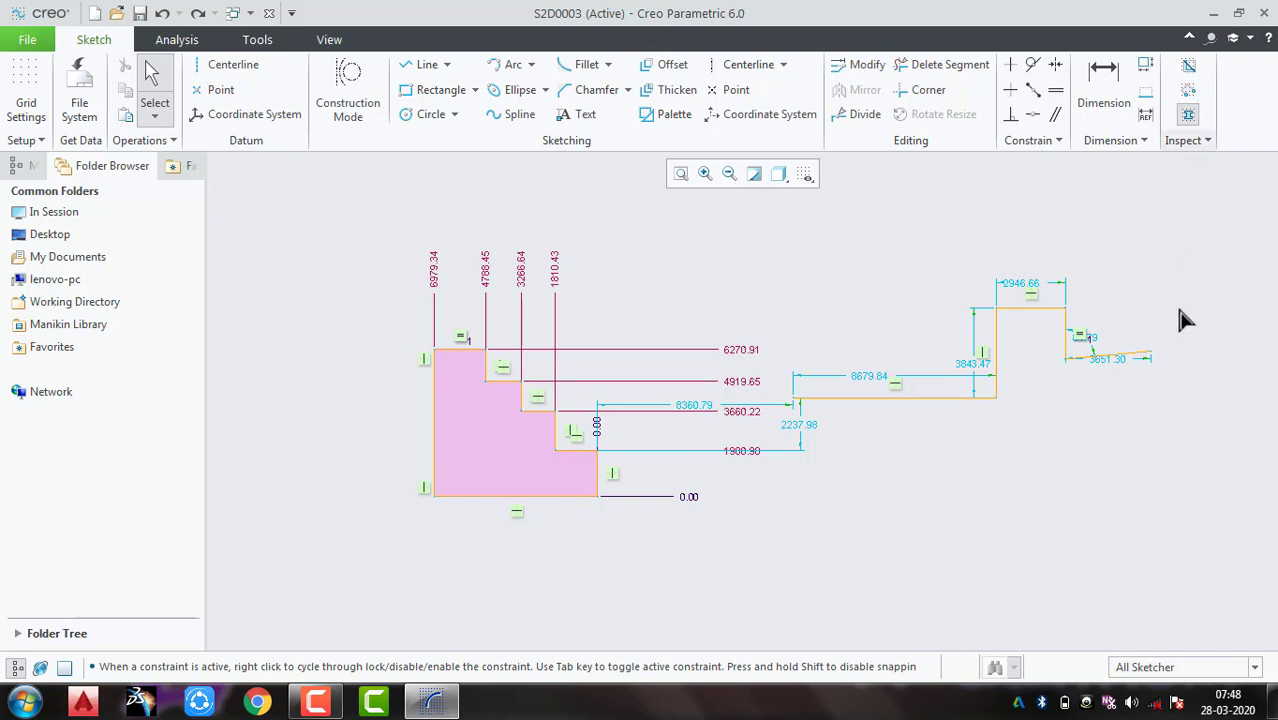
{"action": "left_click", "coordinate": [1188, 90]}
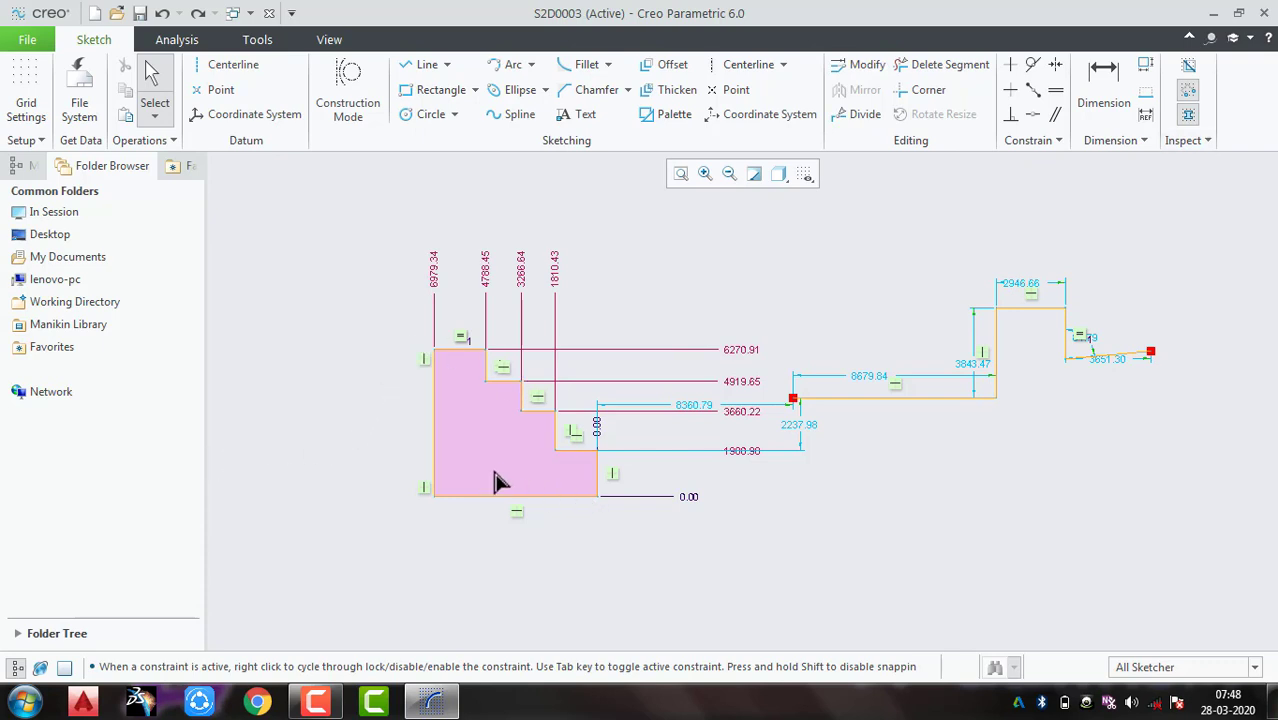
{"action": "scroll", "coordinate": [499, 479], "scroll_direction": "up", "scroll_amount": 2}
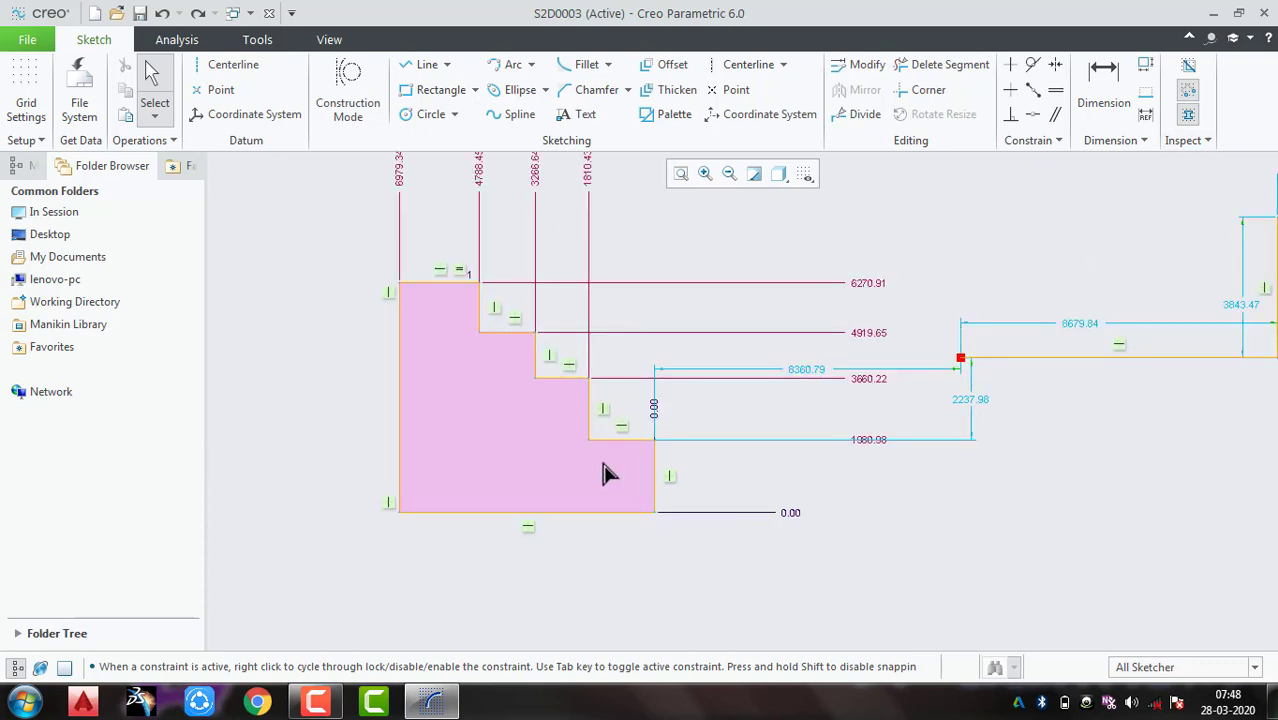
{"action": "left_click", "coordinate": [657, 488]}
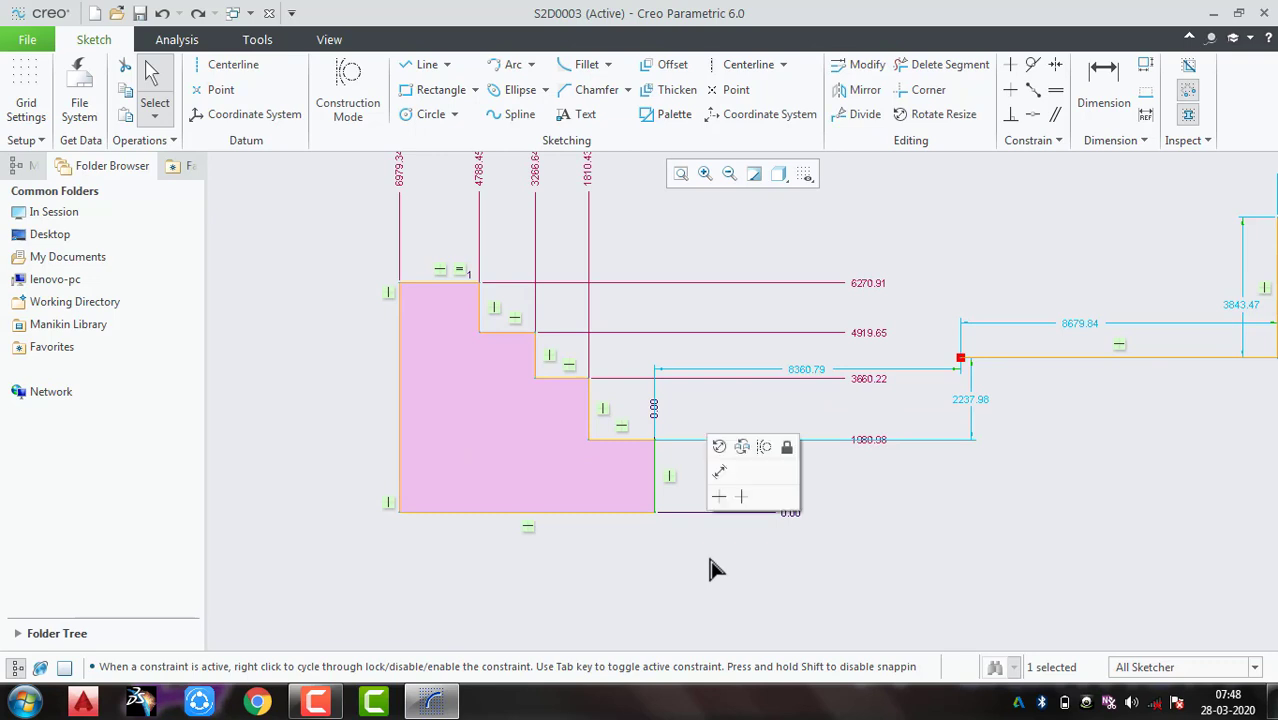
{"action": "key", "text": "Delete"}
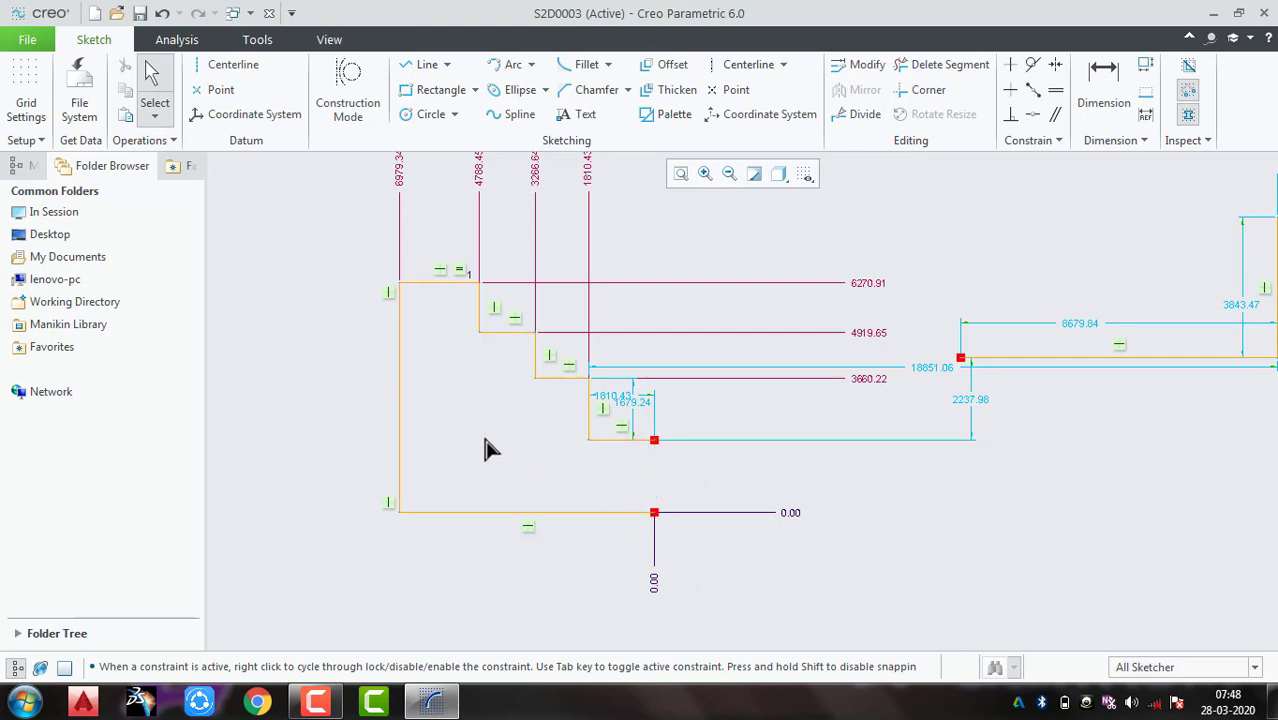
{"action": "key", "text": "ctrl+z"}
{"action": "key", "text": "ctrl+z"}
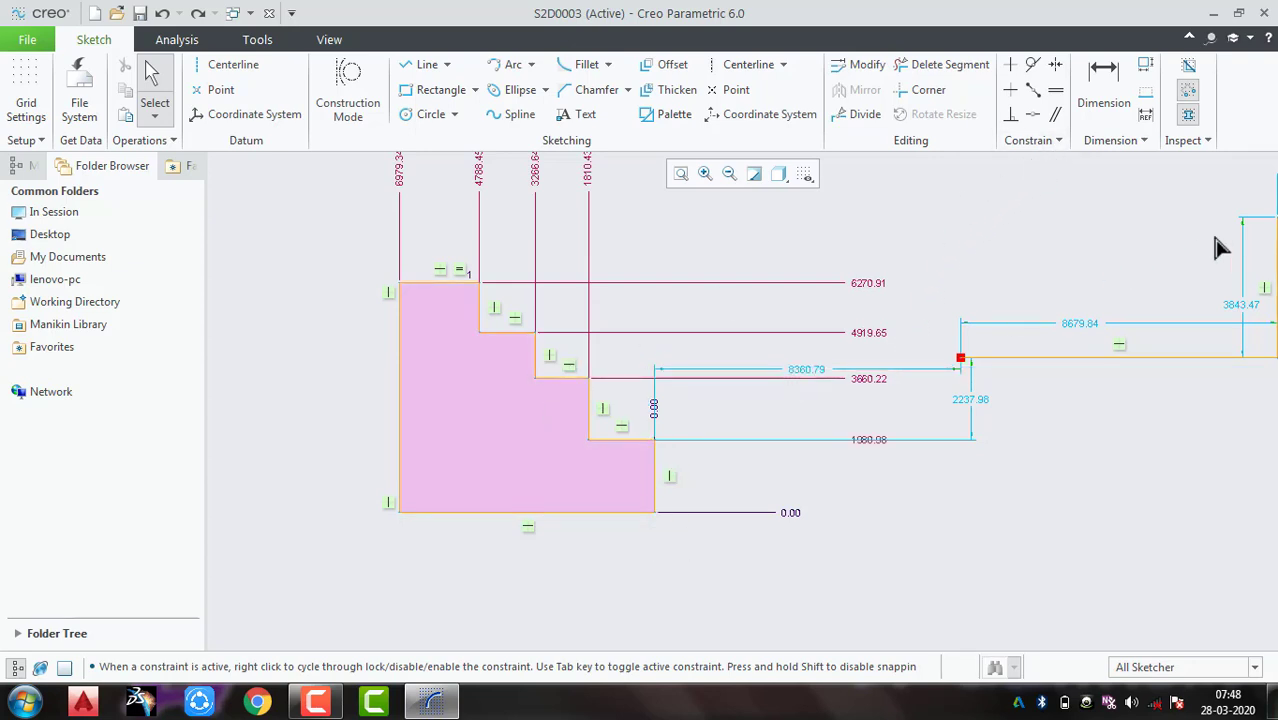
Step: Toggle the shading of closed loops off and back on to compare the staircase's display
{"action": "left_click", "coordinate": [1189, 116]}
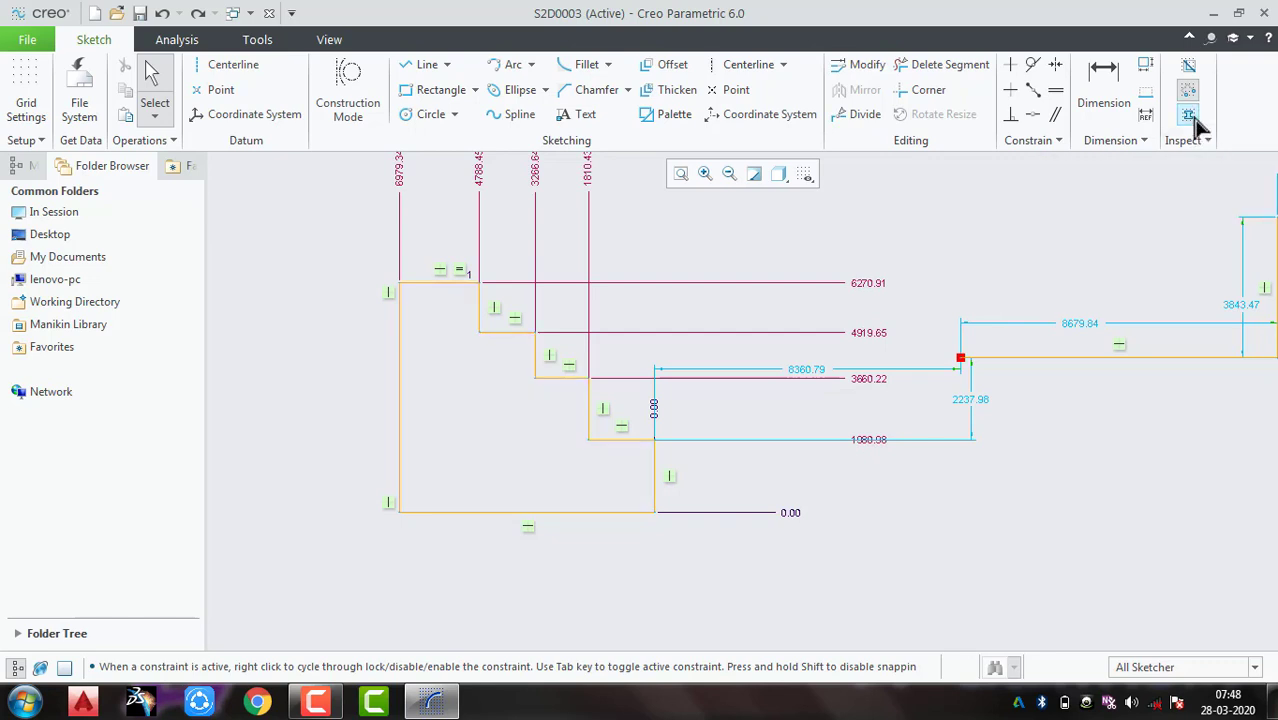
{"action": "left_click", "coordinate": [1195, 119]}
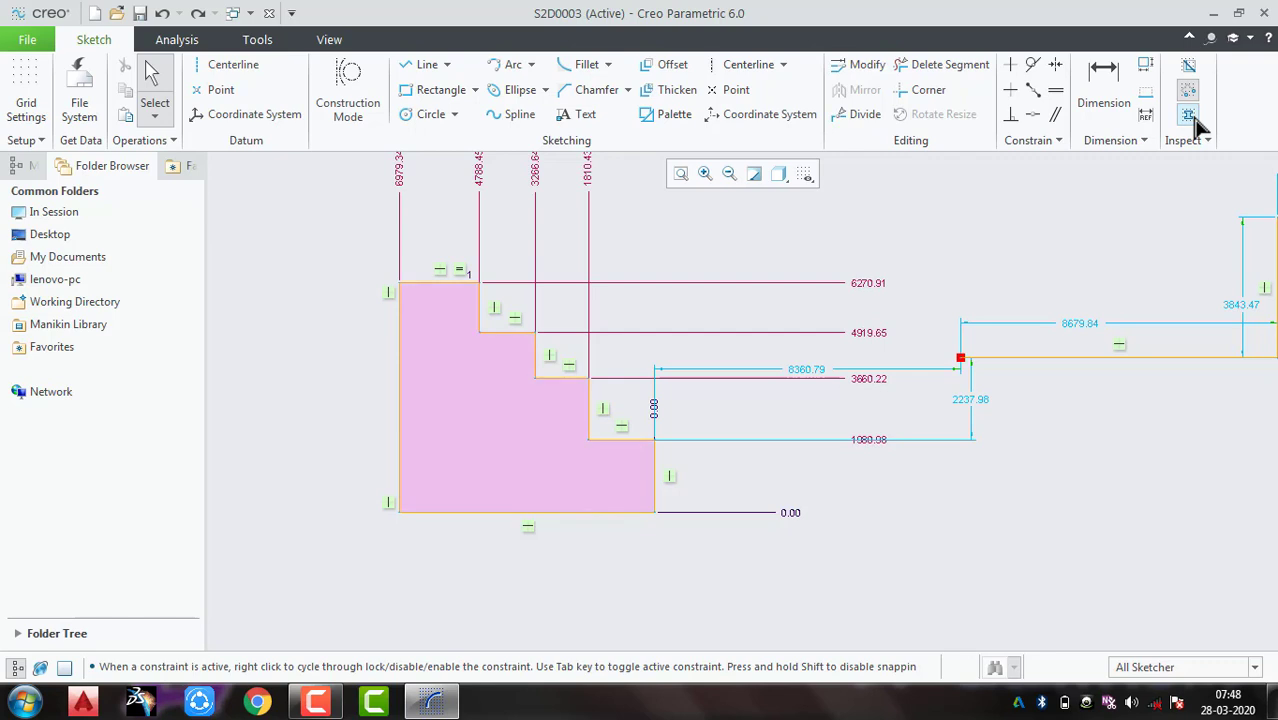
{"action": "left_click", "coordinate": [1195, 119]}
{"action": "left_click", "coordinate": [1195, 119]}
Step: Sketch two crossing diagonal lines right of the open chain, starting about 5129 and 8932 away from its last vertical segment
{"action": "scroll", "coordinate": [1065, 302], "scroll_direction": "up", "scroll_amount": 2}
{"action": "mouse_move", "coordinate": [1063, 303]}
{"action": "middle_mouse_down"}
{"action": "mouse_move", "coordinate": [872, 416]}
{"action": "mouse_move", "coordinate": [650, 419]}
{"action": "mouse_move", "coordinate": [595, 475]}
{"action": "middle_mouse_up"}
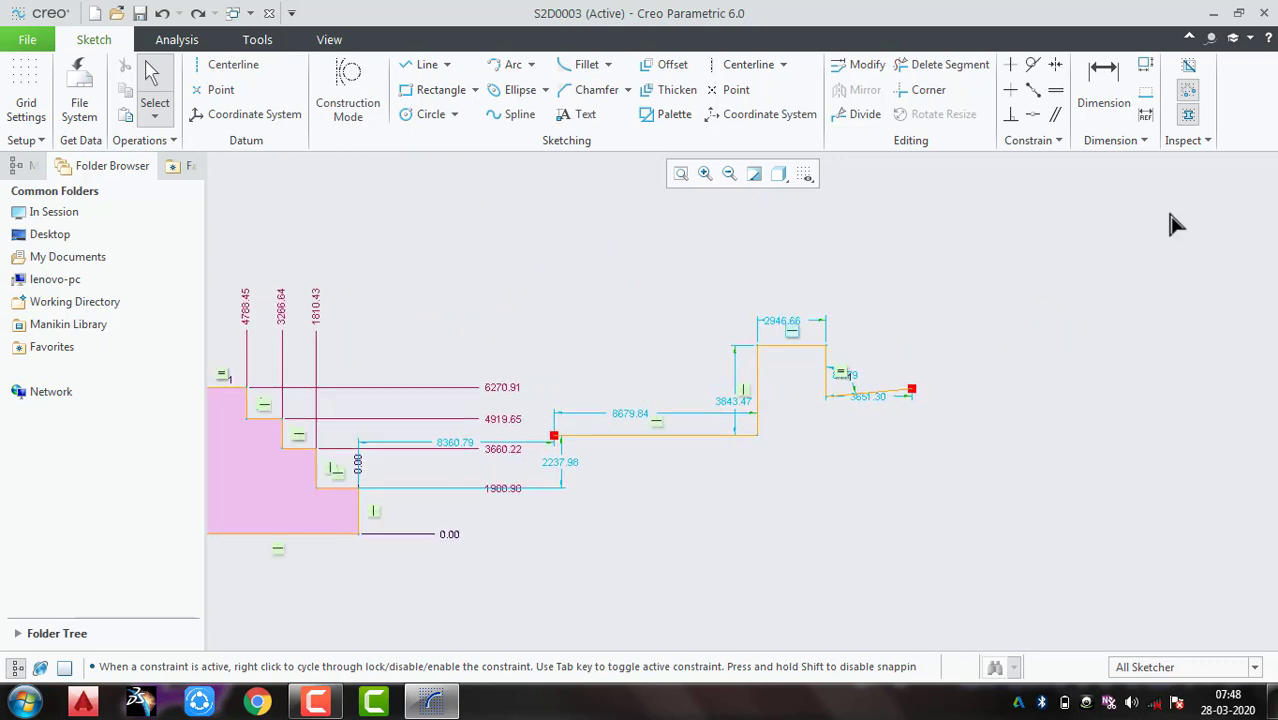
{"action": "left_click", "coordinate": [1195, 142]}
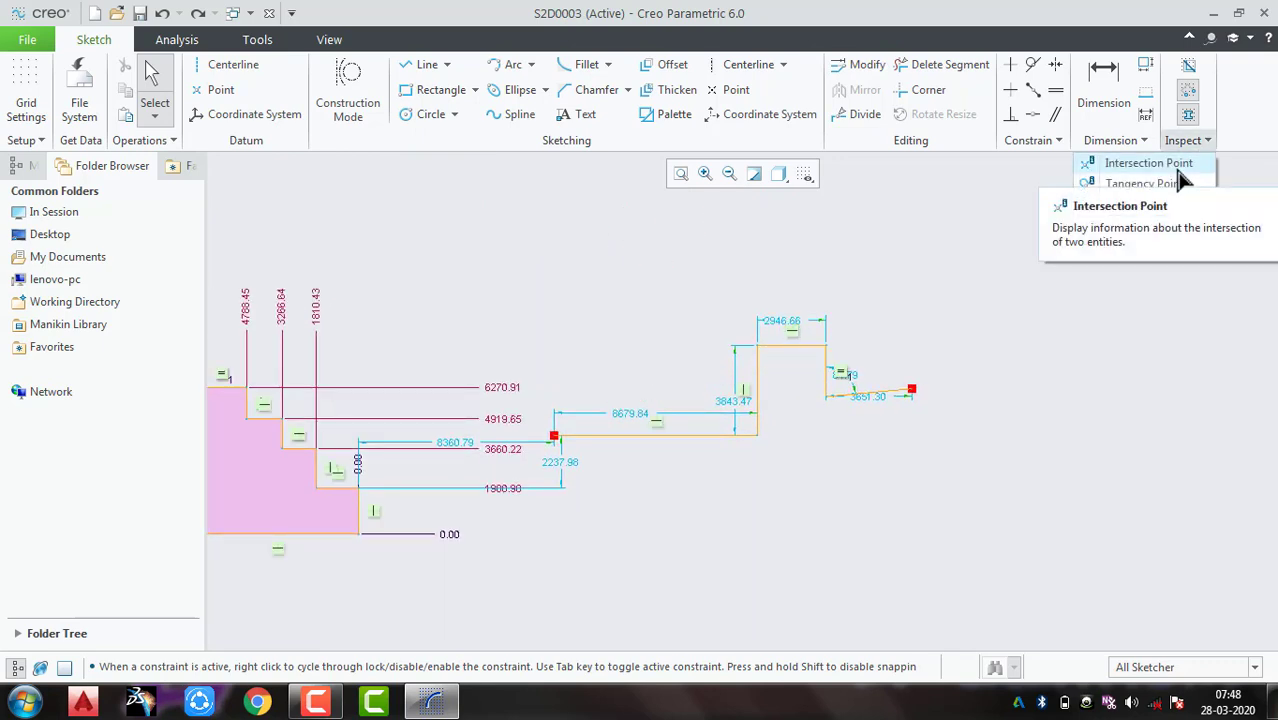
{"action": "left_click", "coordinate": [1066, 382]}
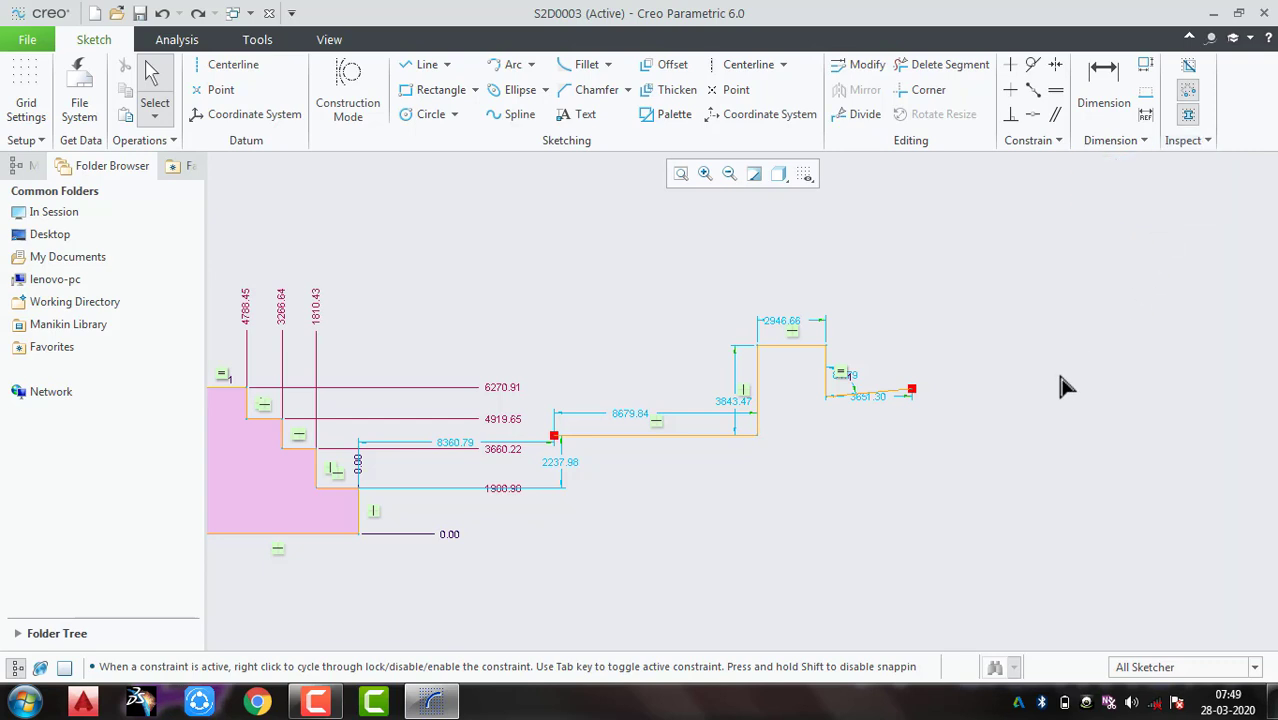
{"action": "left_click", "coordinate": [430, 66]}
{"action": "left_click", "coordinate": [946, 421]}
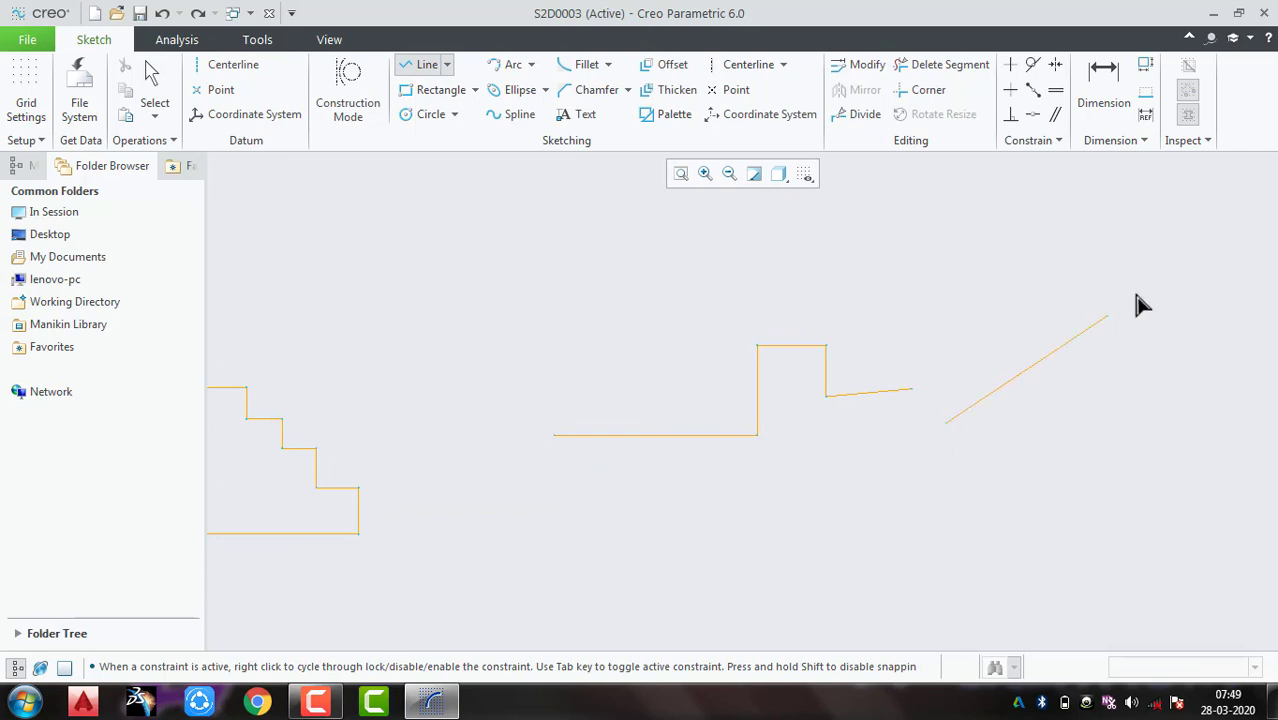
{"action": "left_click", "coordinate": [1147, 293]}
{"action": "middle_click", "coordinate": [1070, 342]}
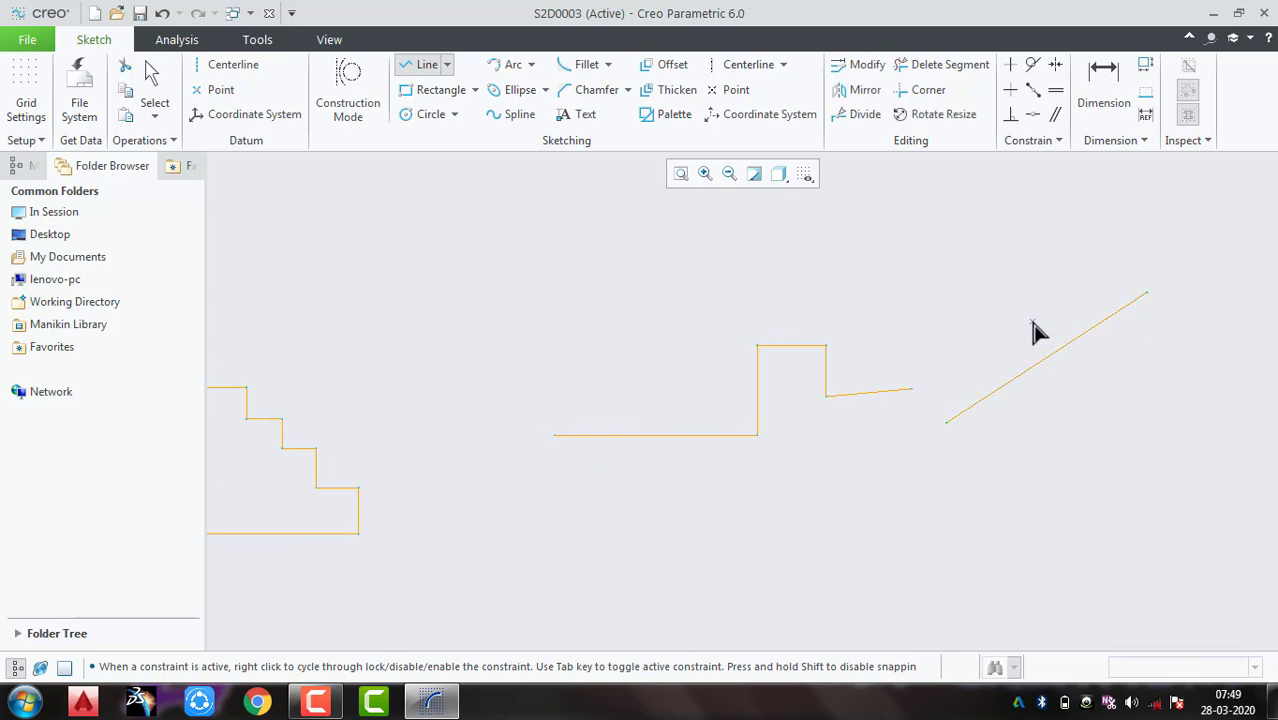
{"action": "left_click", "coordinate": [1035, 329]}
{"action": "left_click", "coordinate": [1161, 454]}
{"action": "middle_click", "coordinate": [1170, 400]}
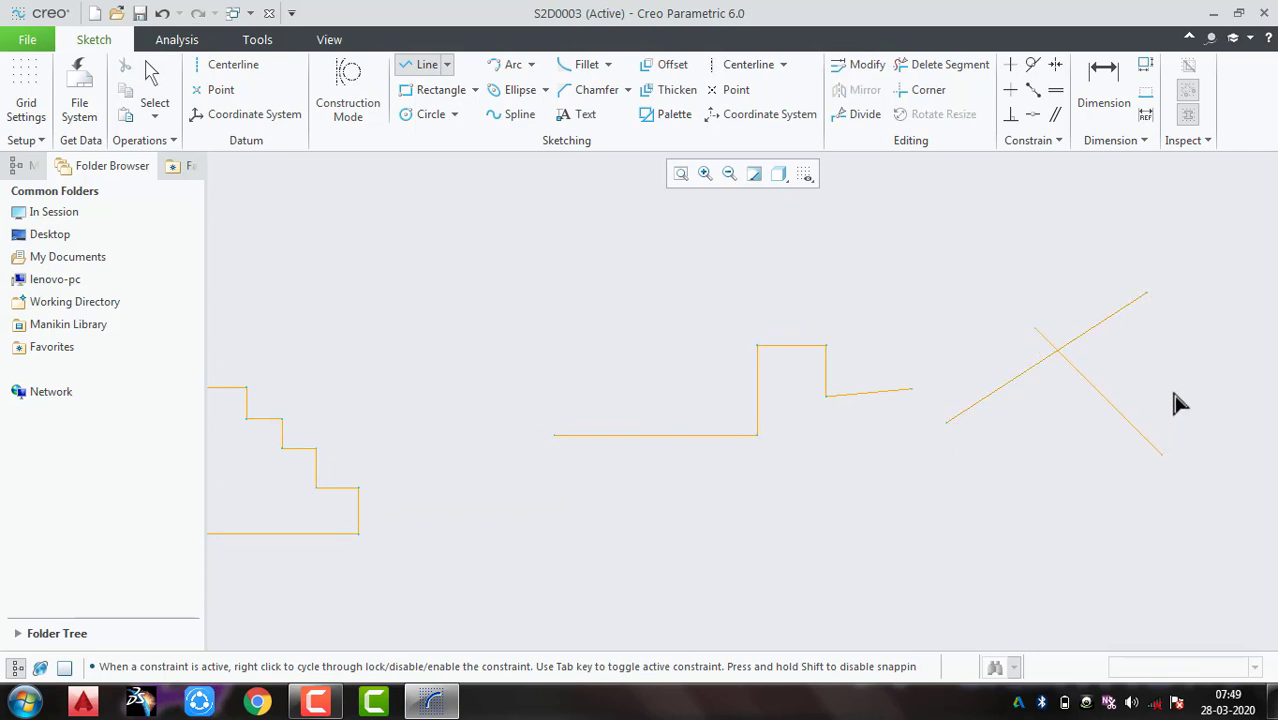
{"action": "middle_click", "coordinate": [1150, 370]}
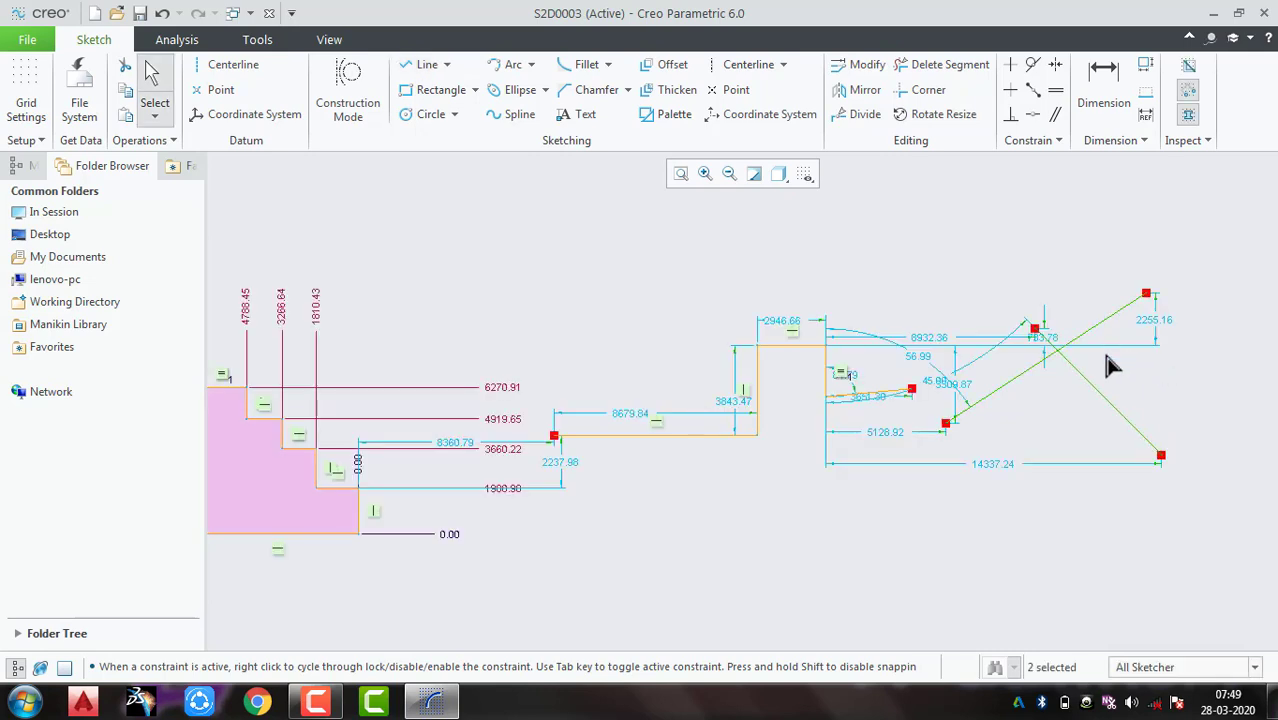
Step: Inspect the intersection point of the two crossing diagonal lines and close the coordinate report
{"action": "left_click", "coordinate": [1120, 380]}
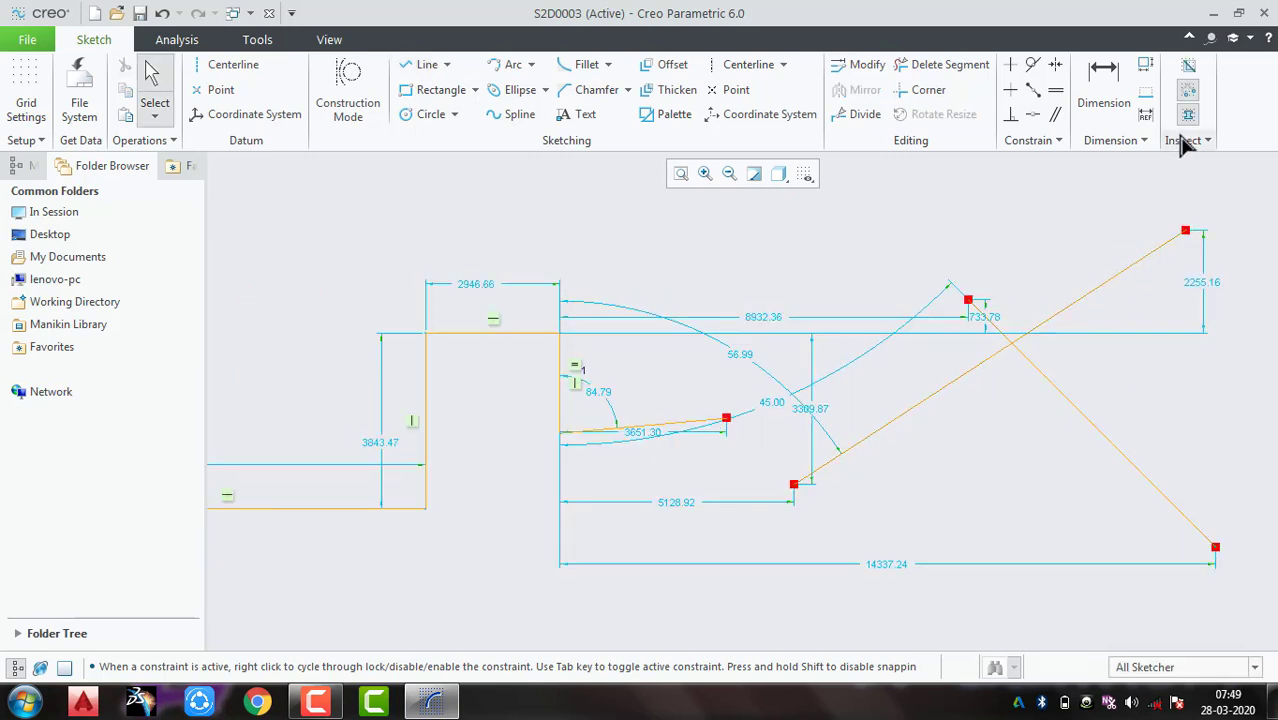
{"action": "left_click", "coordinate": [1183, 141]}
{"action": "left_click", "coordinate": [1150, 163]}
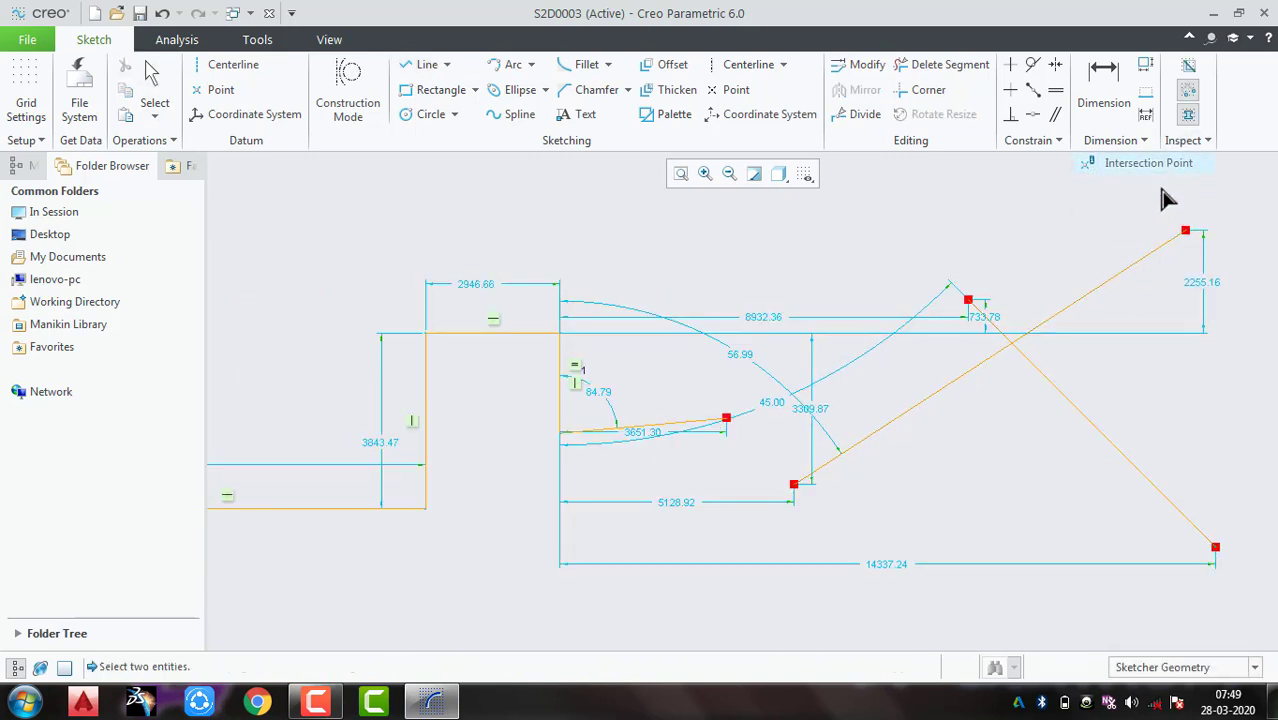
{"action": "left_click", "coordinate": [979, 363]}
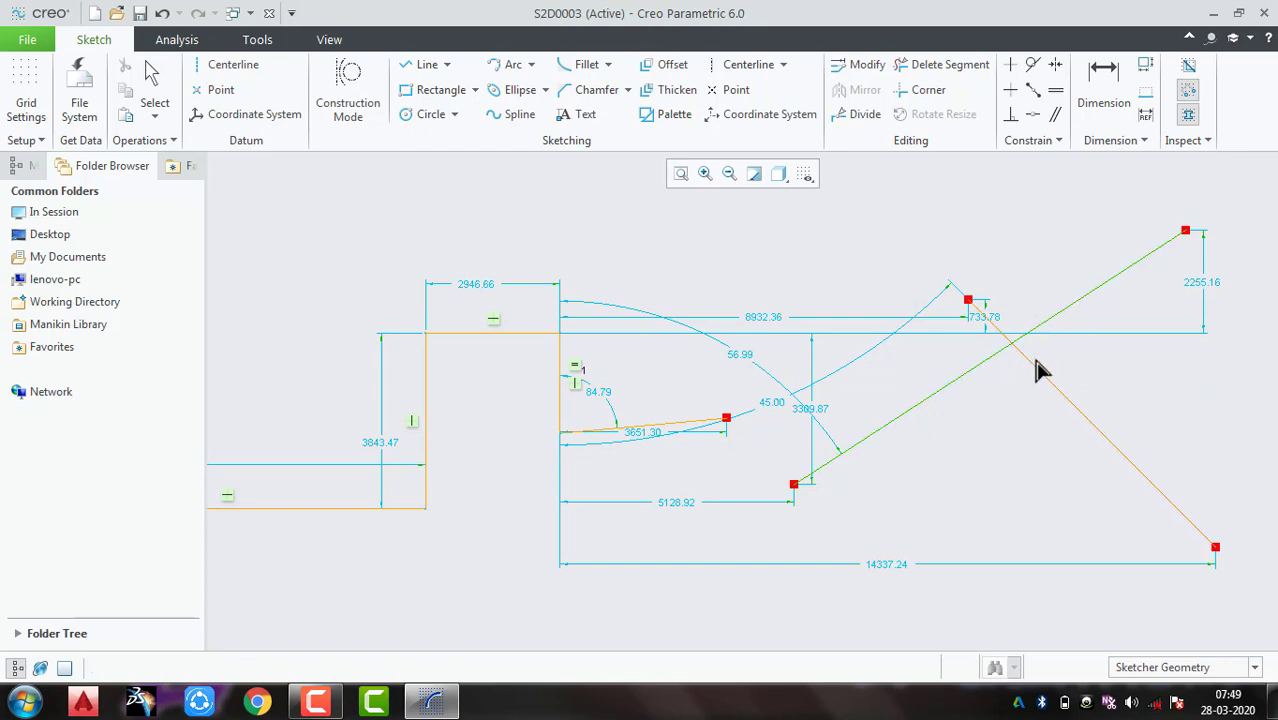
{"action": "left_click", "coordinate": [1038, 375]}
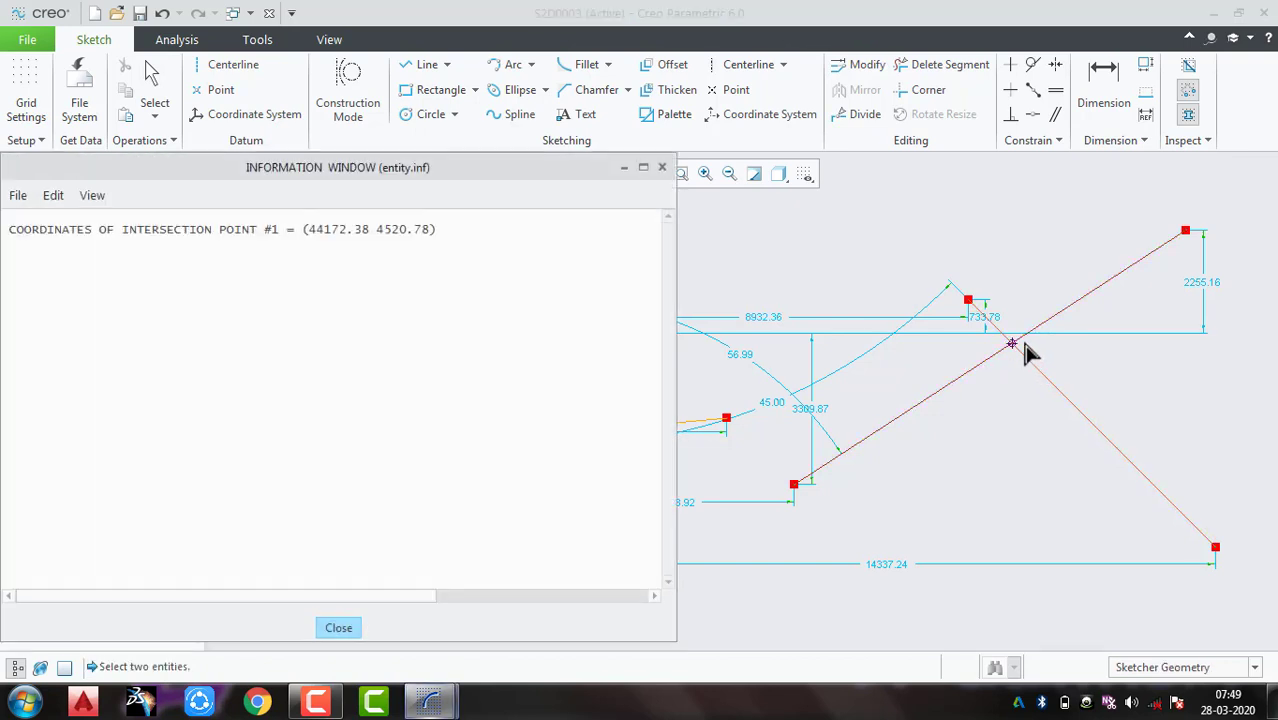
{"action": "scroll", "coordinate": [1027, 351], "scroll_direction": "up", "scroll_amount": 2}
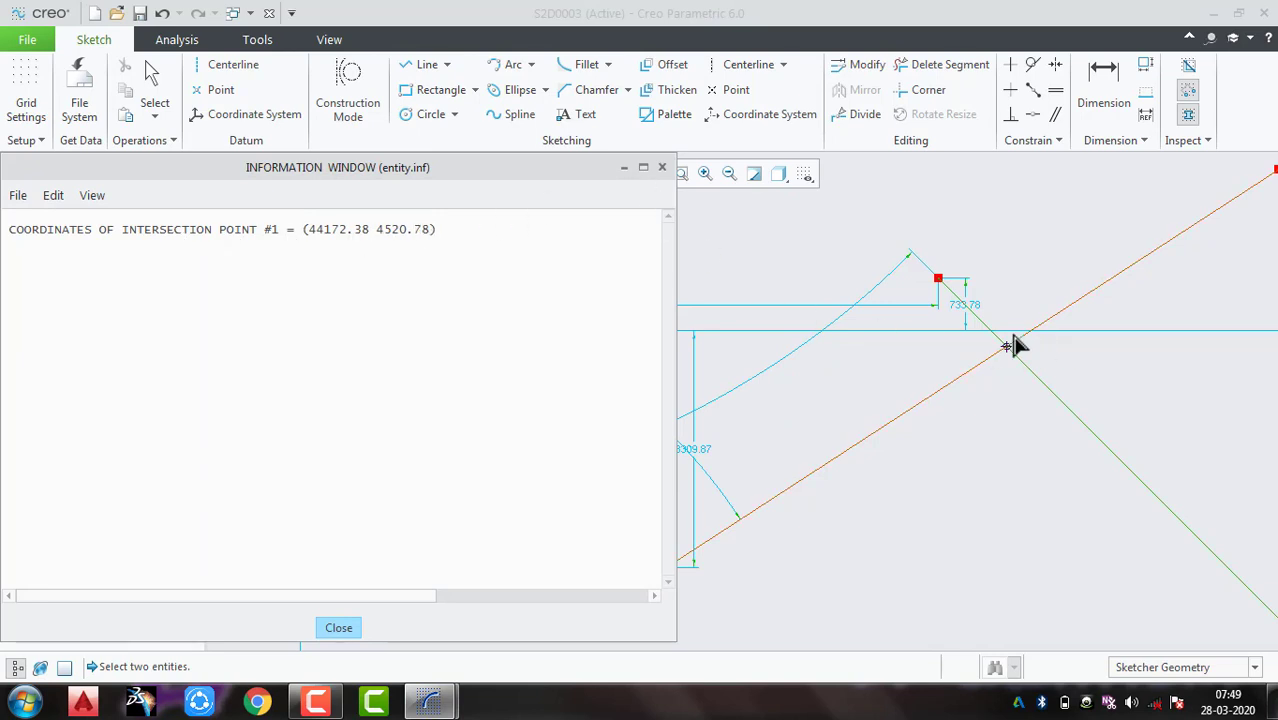
{"action": "scroll", "coordinate": [1018, 352], "scroll_direction": "up", "scroll_amount": 2}
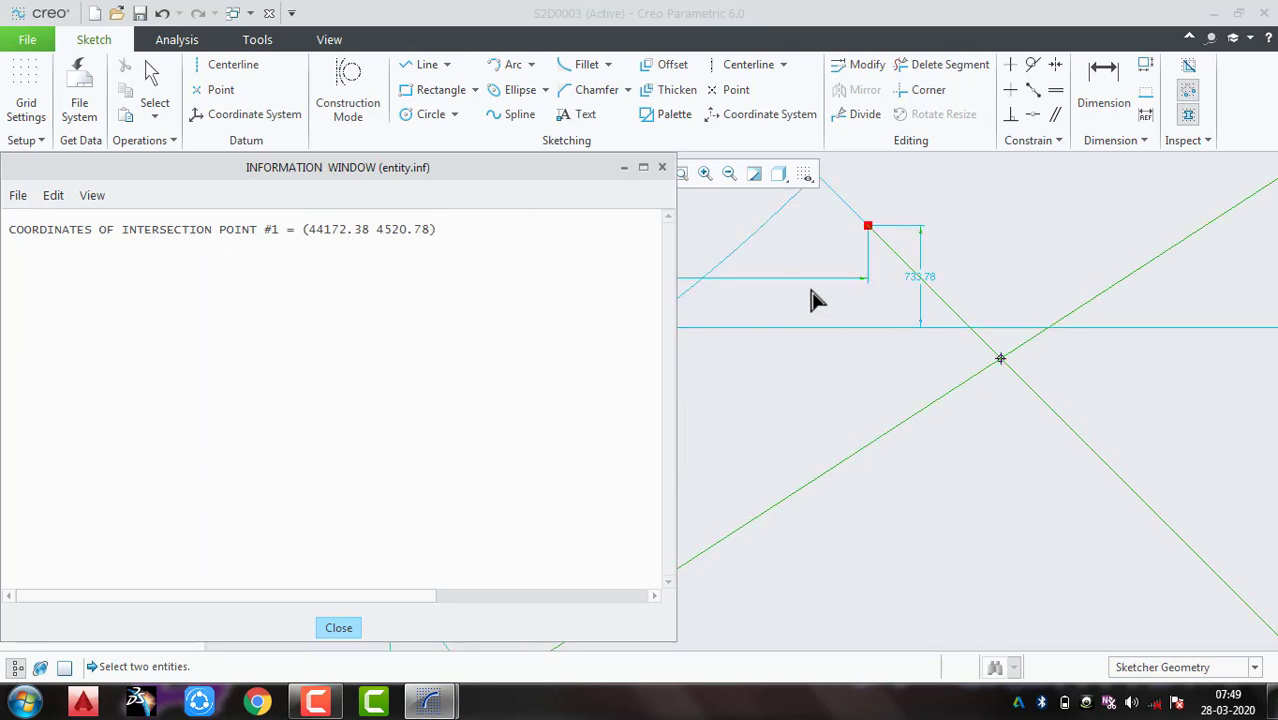
{"action": "left_click", "coordinate": [663, 168]}
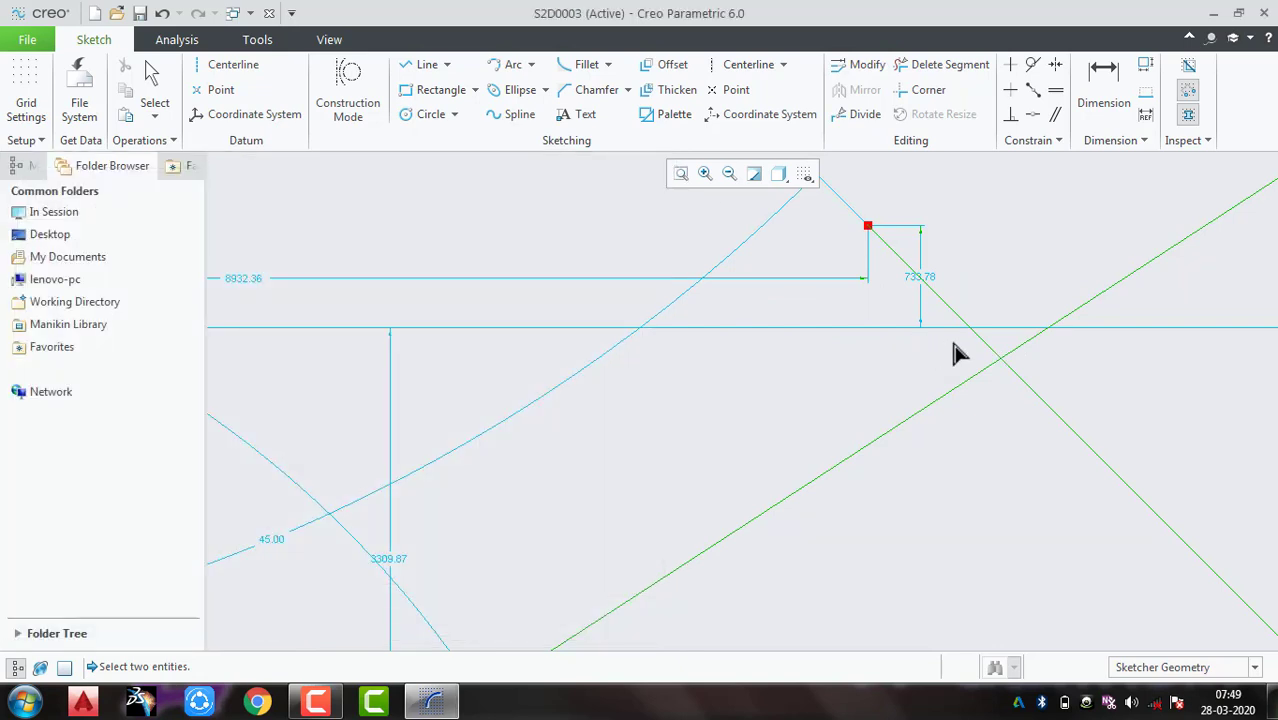
{"action": "scroll", "coordinate": [955, 352], "scroll_direction": "down", "scroll_amount": 3}
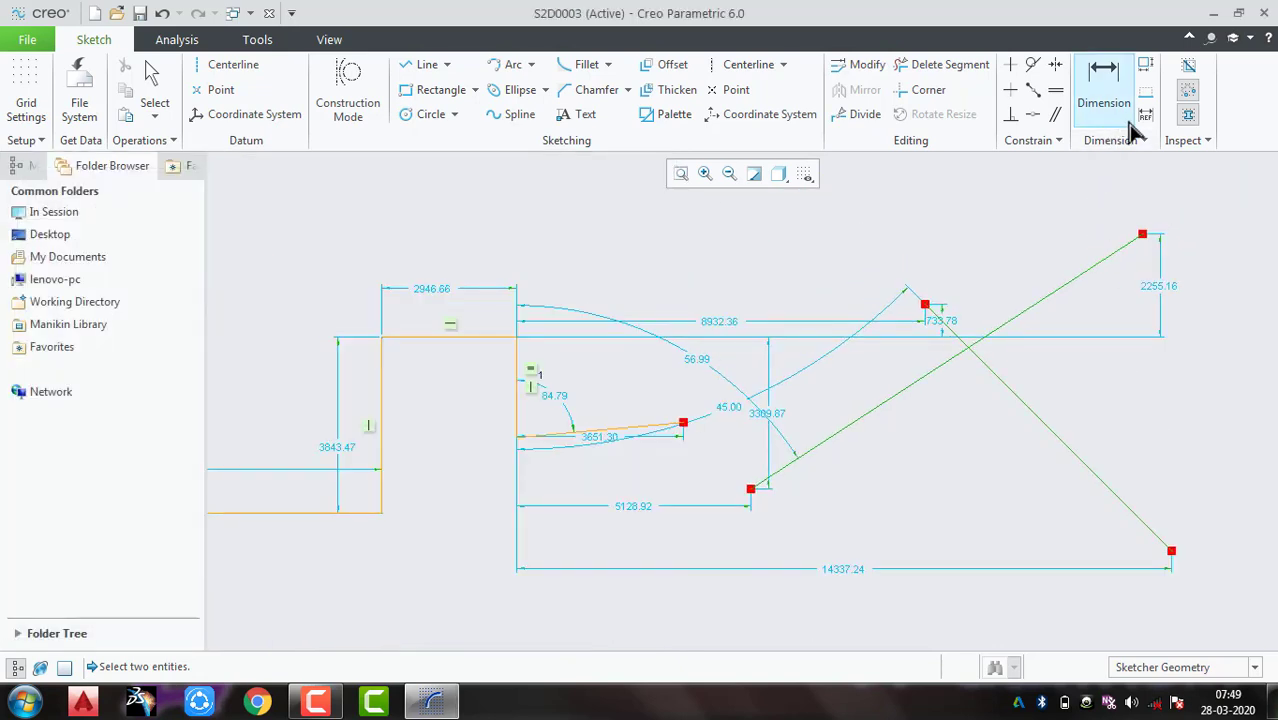
{"action": "left_click", "coordinate": [1190, 140]}
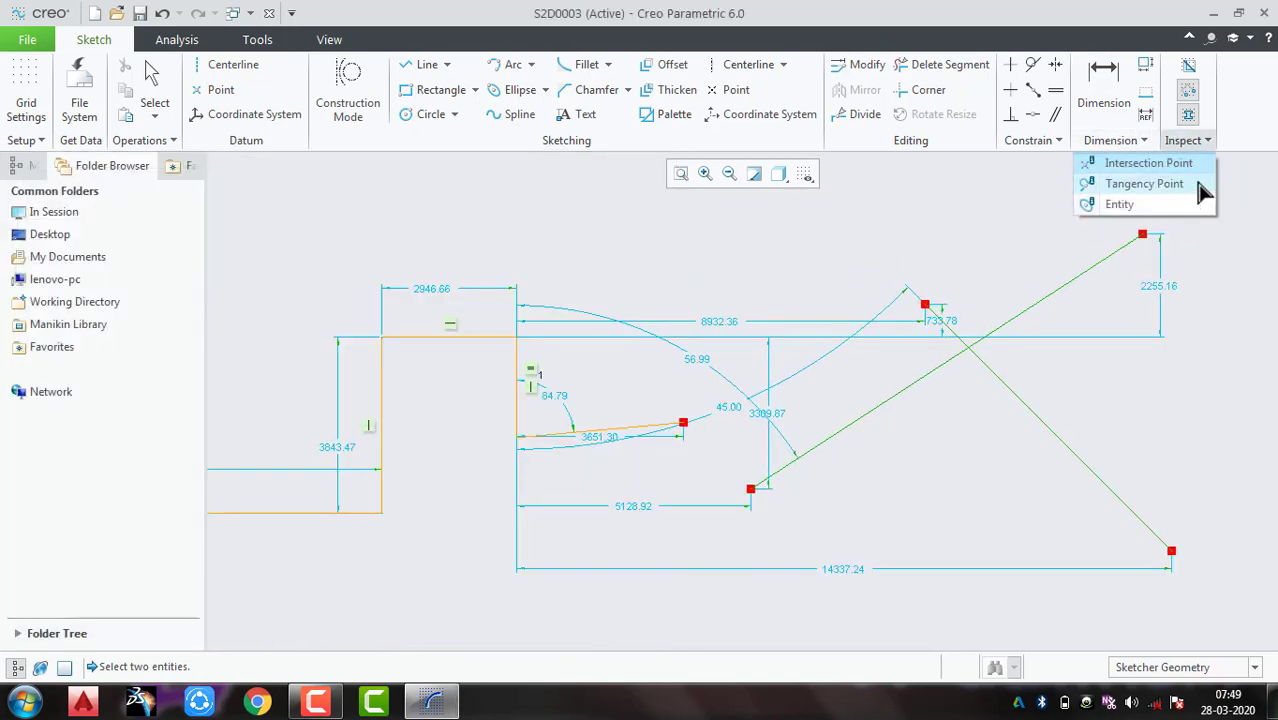
{"action": "left_click", "coordinate": [713, 256]}
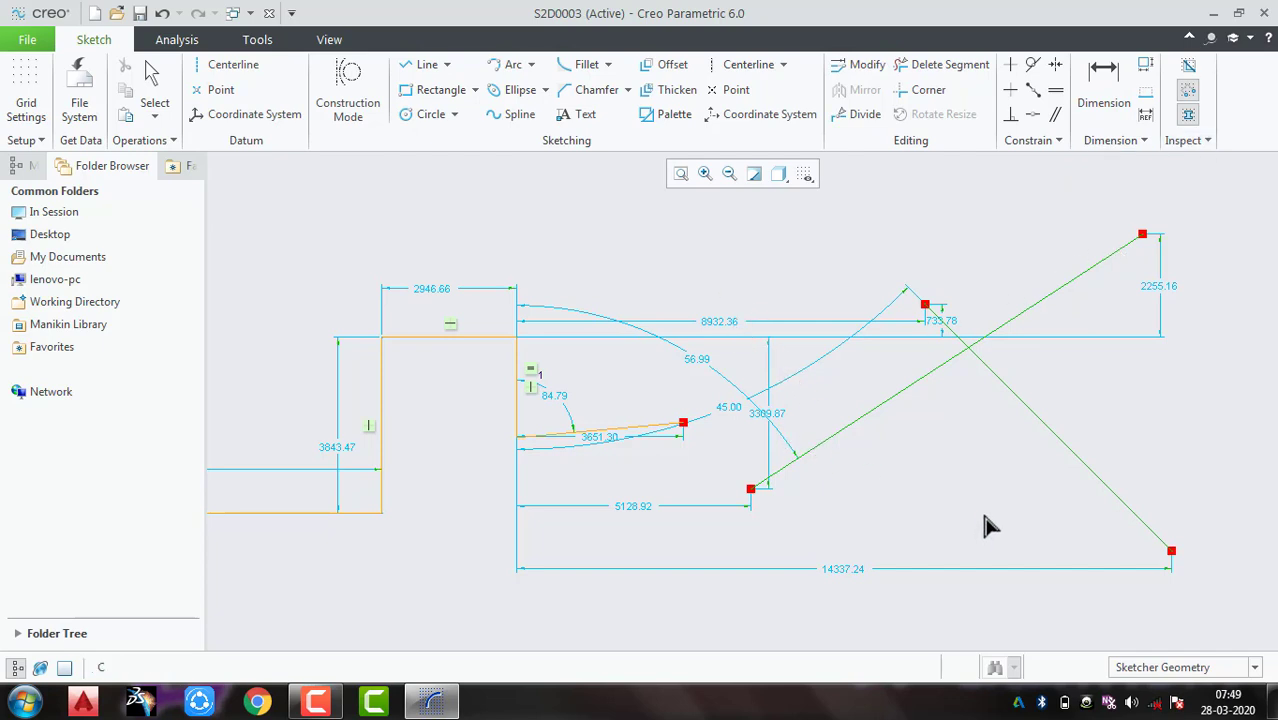
{"action": "left_click", "coordinate": [432, 115]}
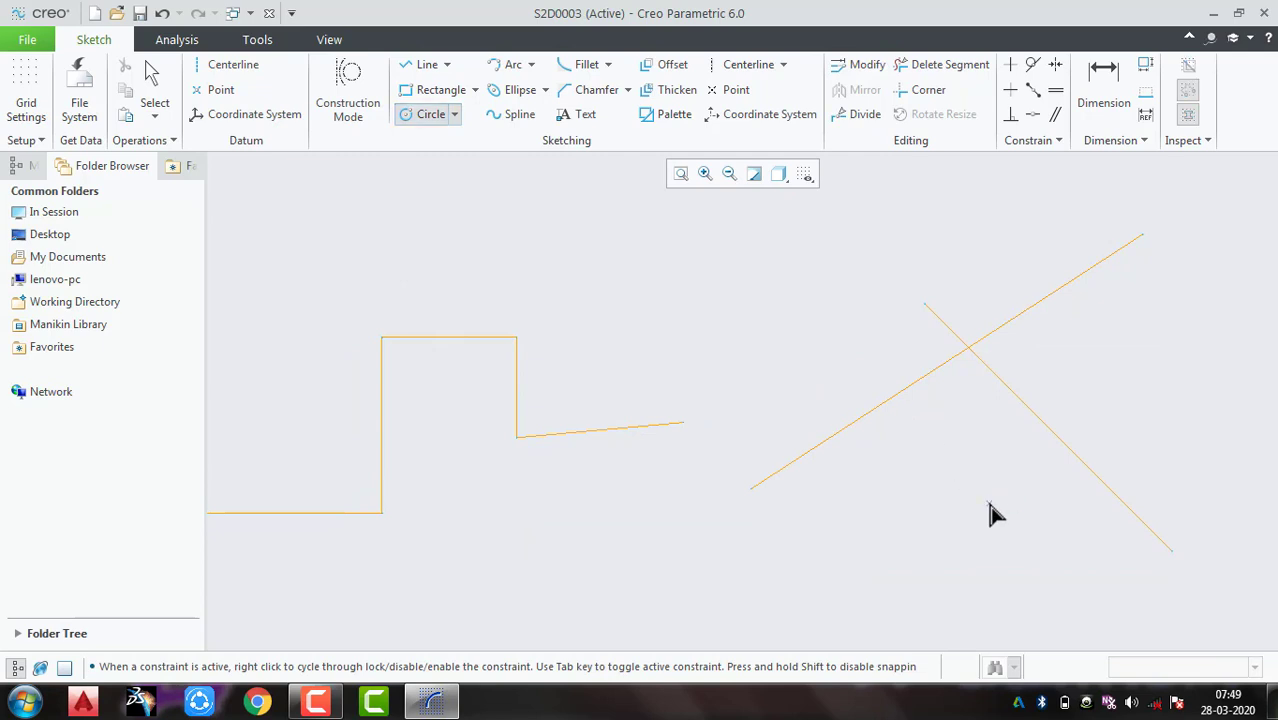
{"action": "left_click", "coordinate": [988, 503]}
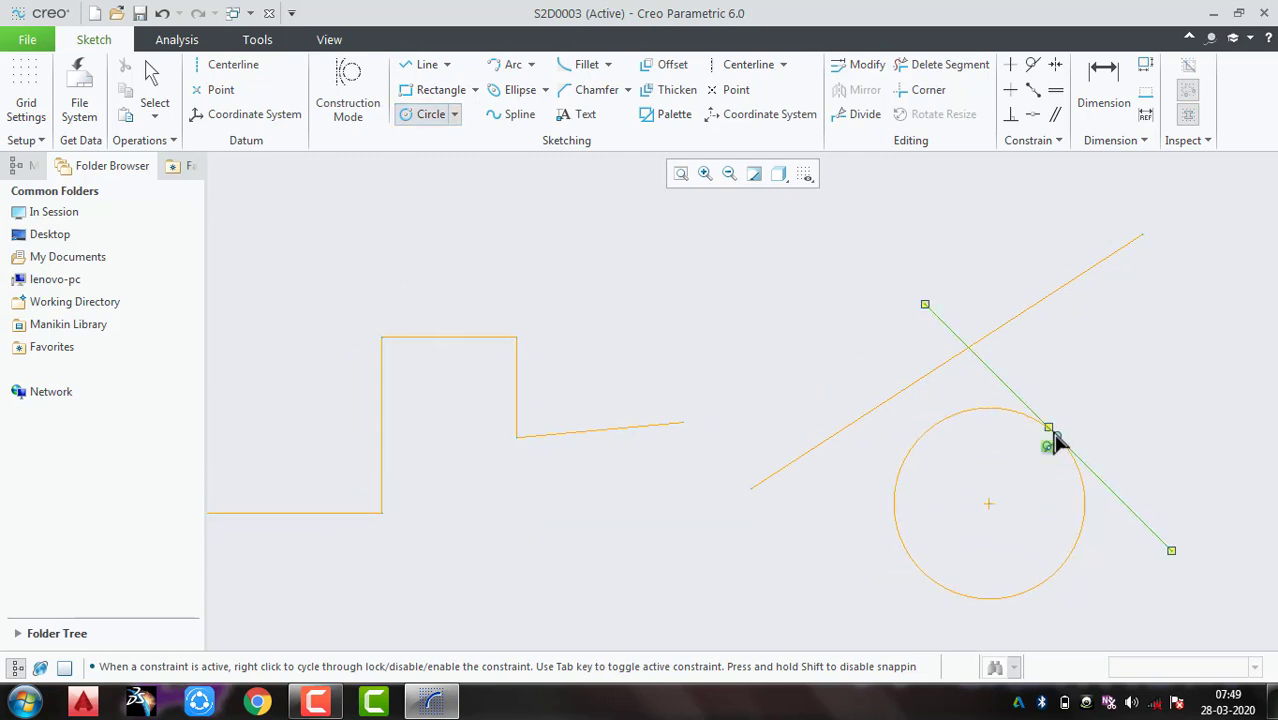
{"action": "middle_click", "coordinate": [1096, 532]}
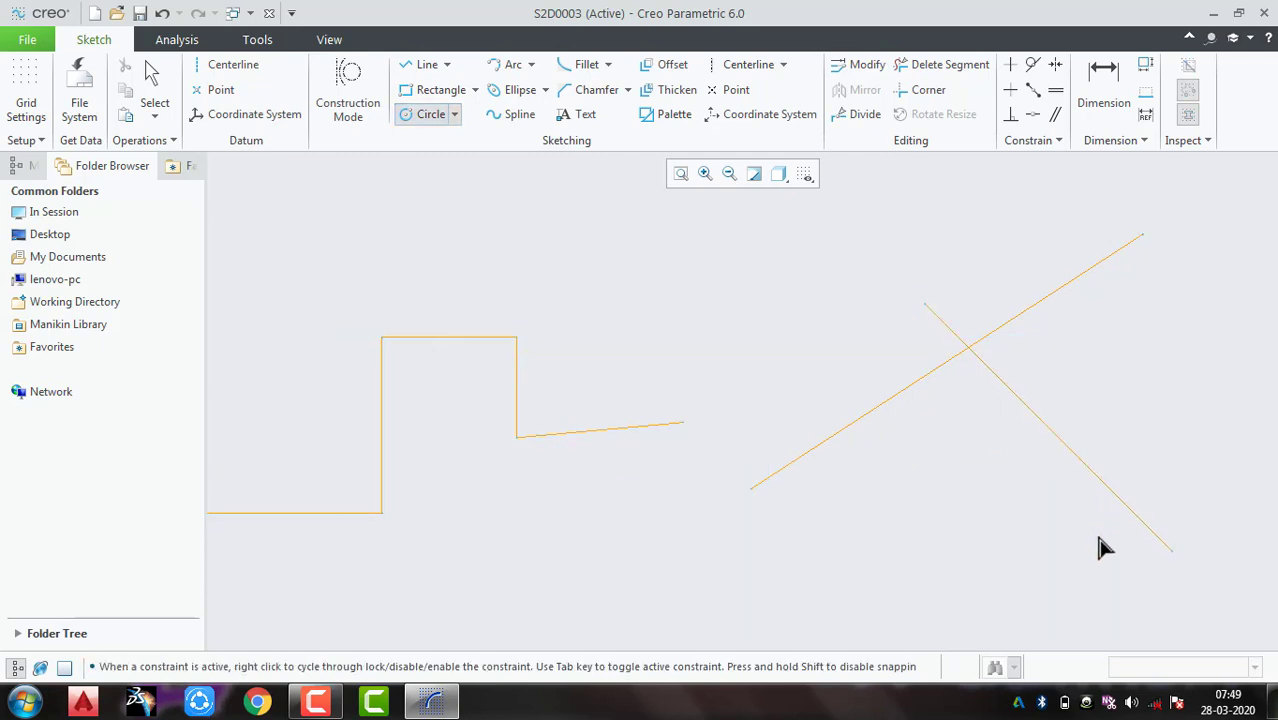
{"action": "middle_click", "coordinate": [1030, 512]}
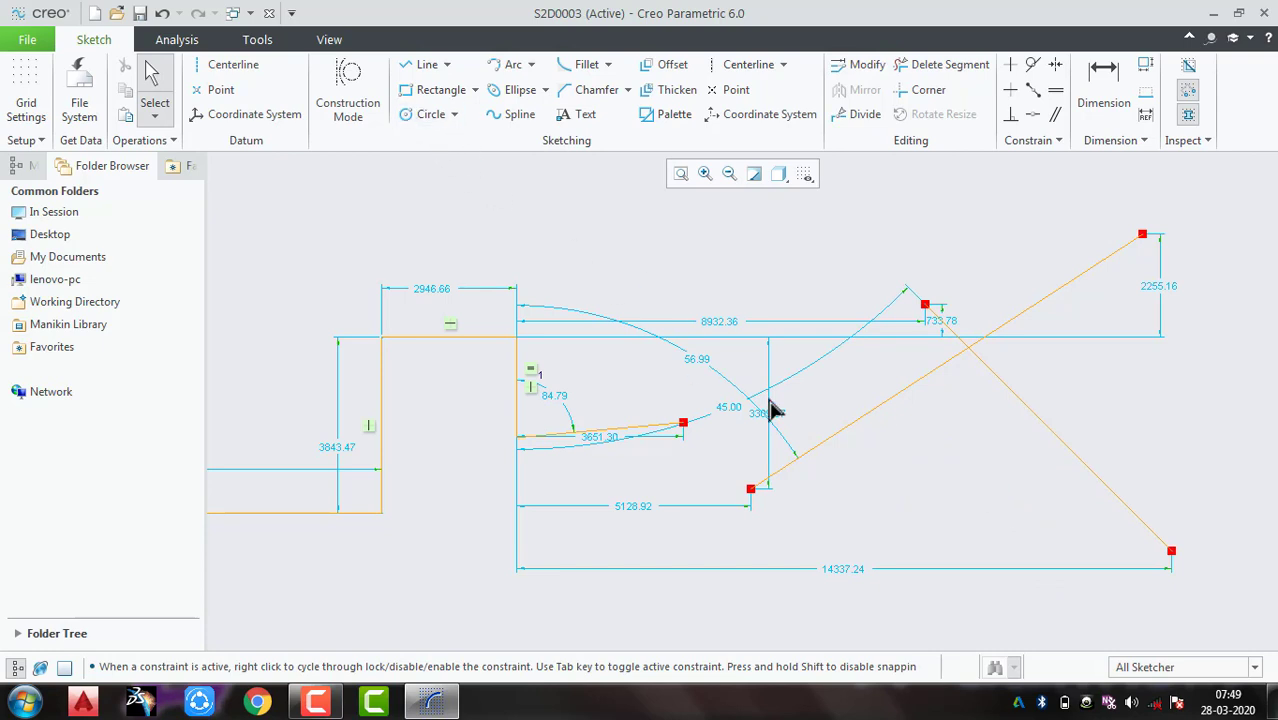
Step: Sketch a circle about 4235 in diameter below the crossing, tangent to the descending diagonal line
{"action": "left_click", "coordinate": [428, 118]}
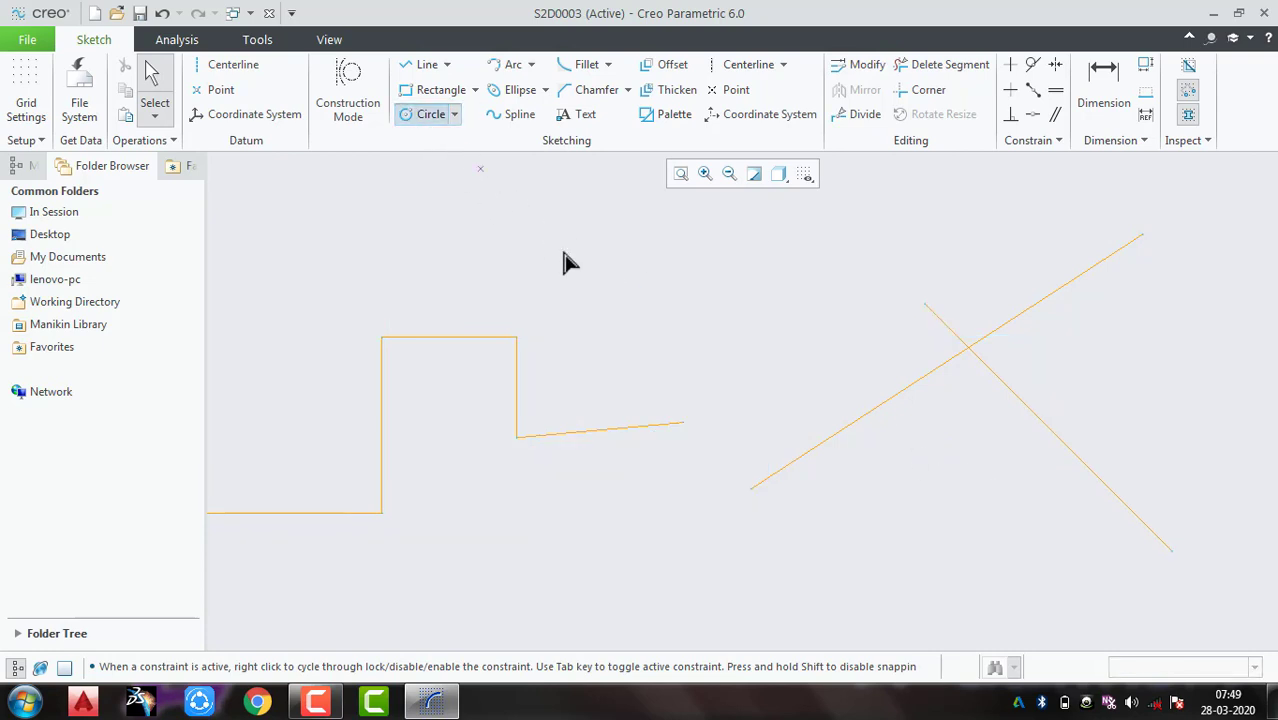
{"action": "left_click", "coordinate": [1012, 528]}
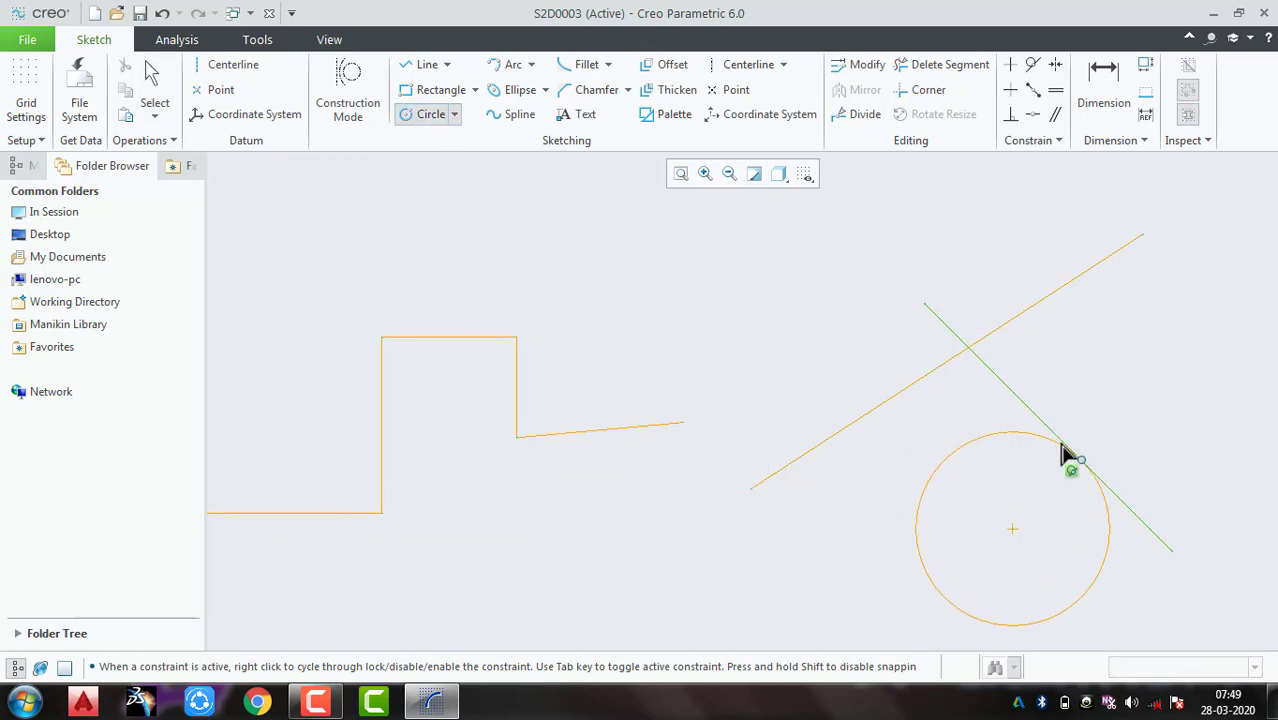
{"action": "left_click", "coordinate": [1064, 453]}
{"action": "middle_click", "coordinate": [1034, 500]}
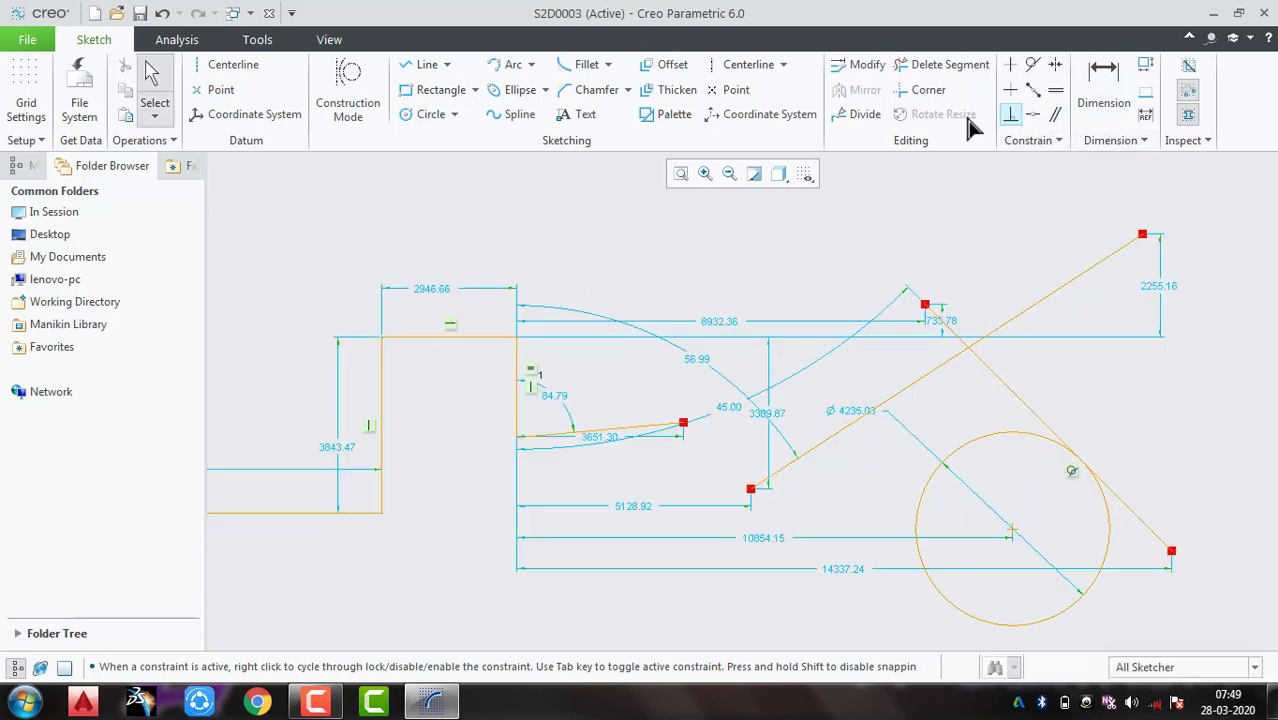
Step: Inspect the tangency point between the circle and the descending diagonal line, and close the report
{"action": "left_click", "coordinate": [1110, 140]}
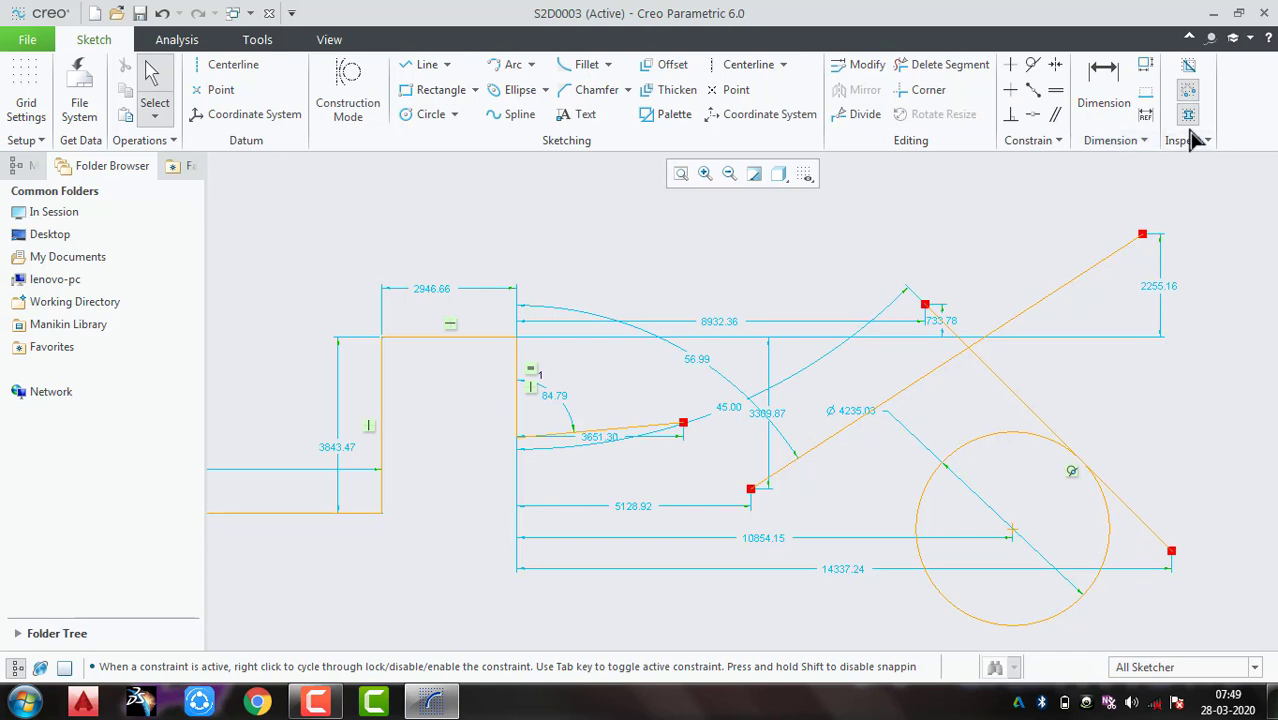
{"action": "left_click", "coordinate": [1190, 140]}
{"action": "left_click", "coordinate": [1180, 188]}
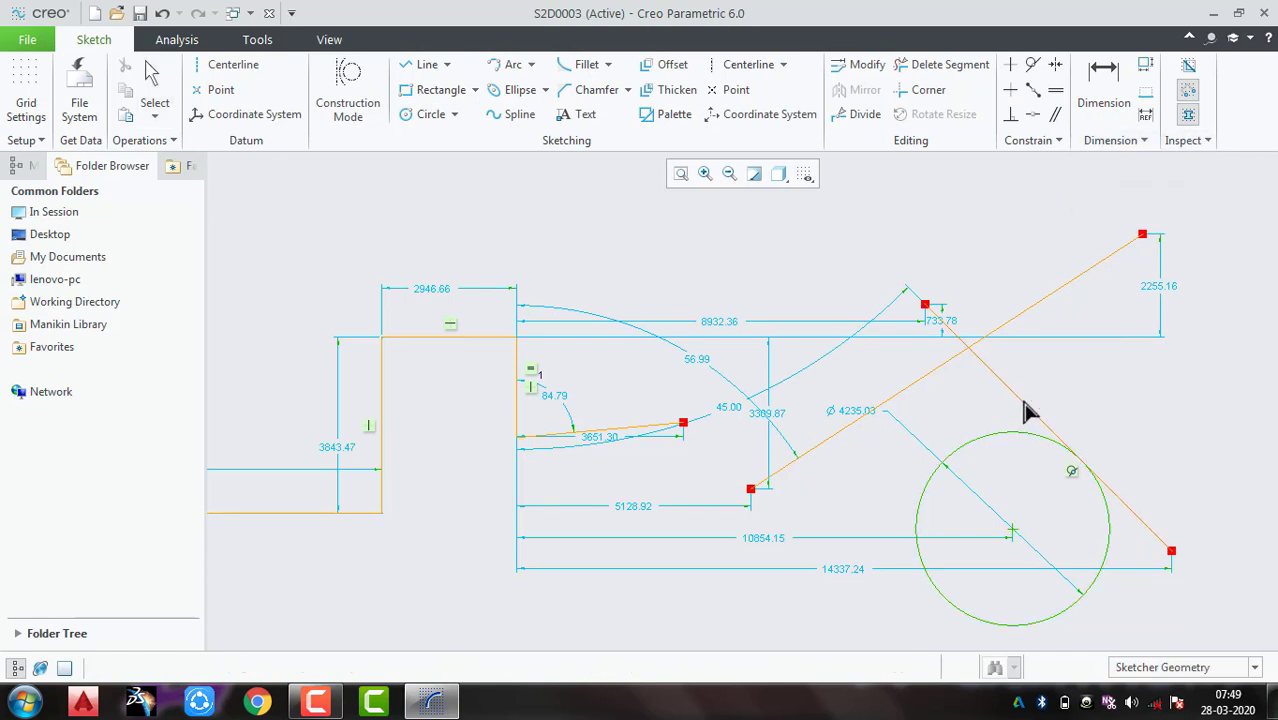
{"action": "left_click", "coordinate": [1036, 414]}
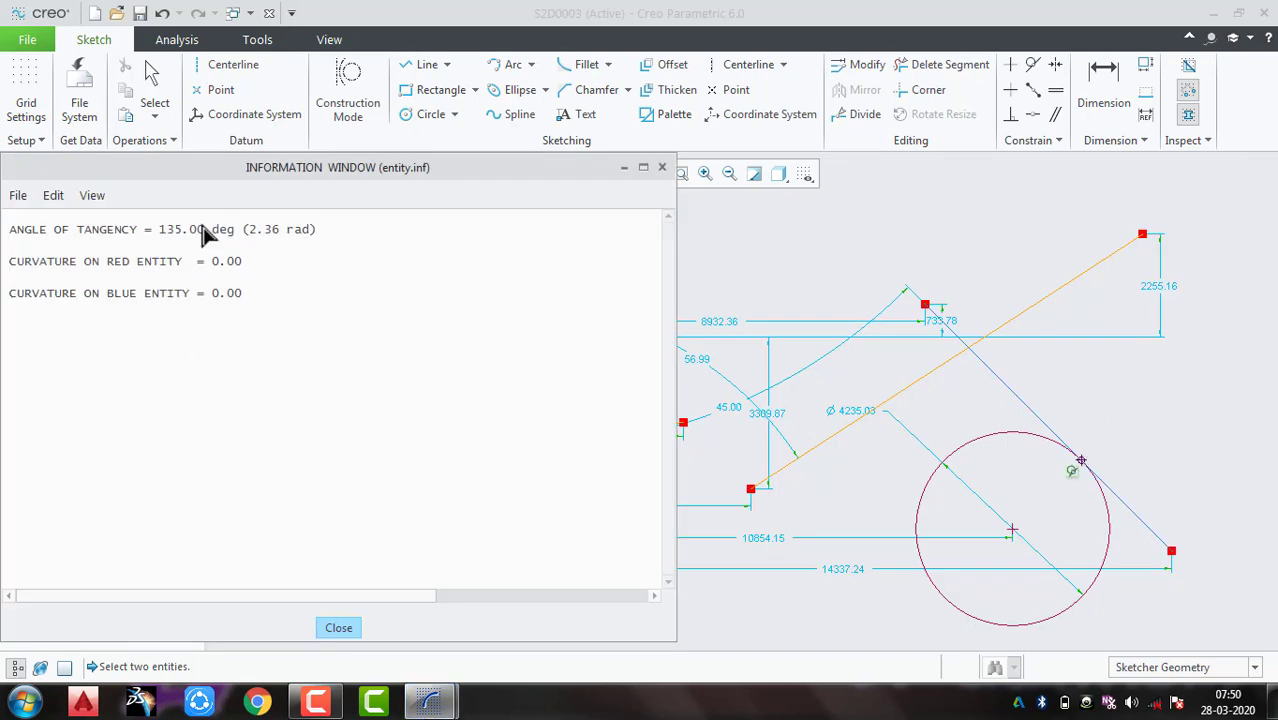
{"action": "left_click", "coordinate": [661, 168]}
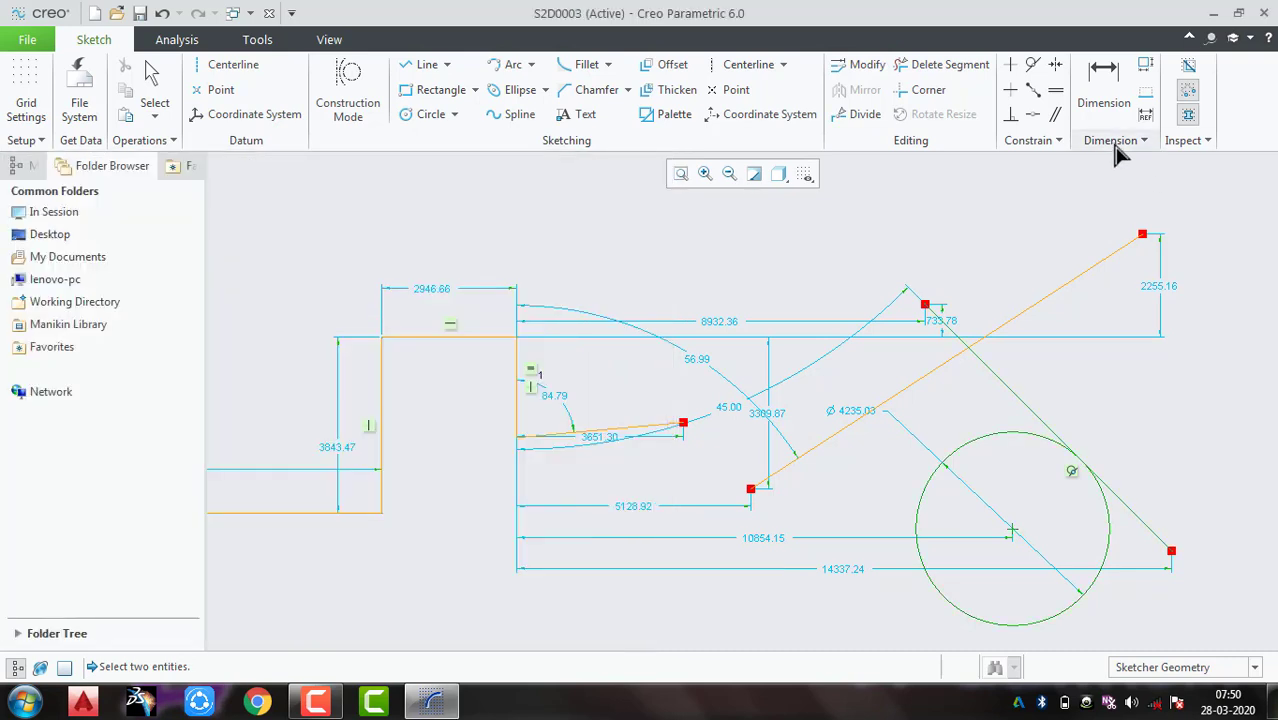
Step: Inspect the entity information of the rising diagonal line, and close the report
{"action": "left_click", "coordinate": [1185, 140]}
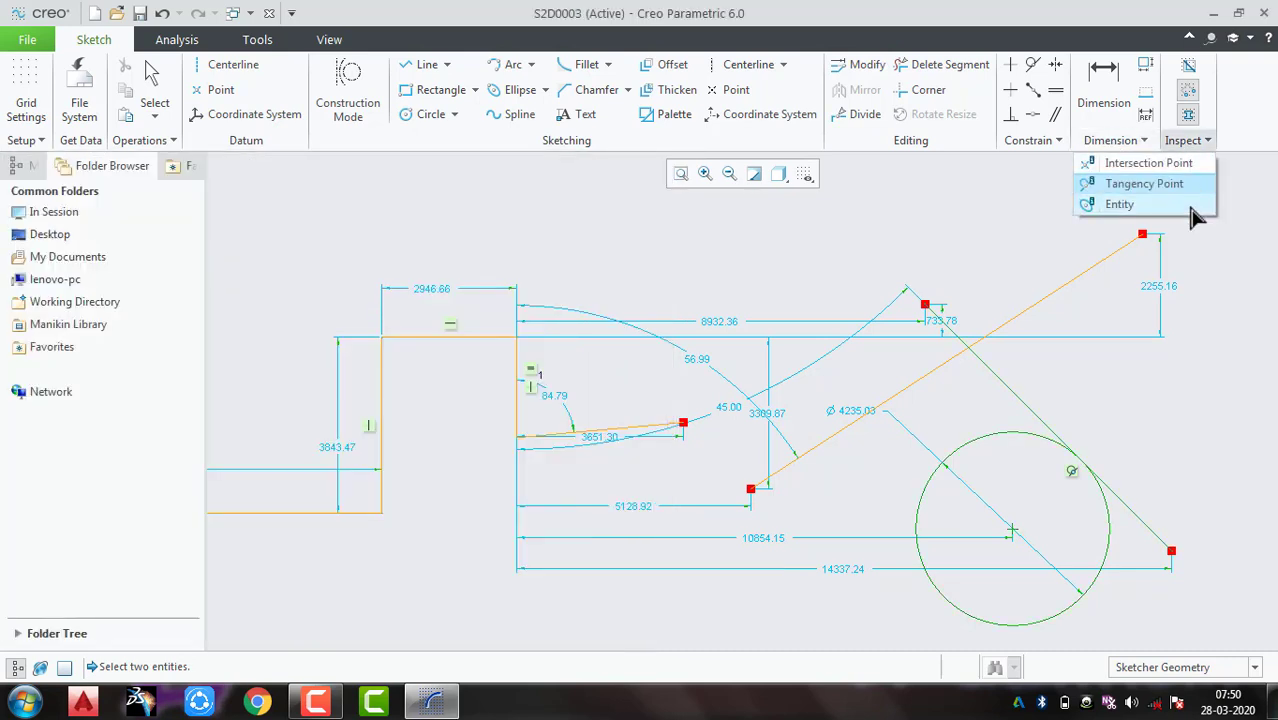
{"action": "left_click", "coordinate": [1191, 206]}
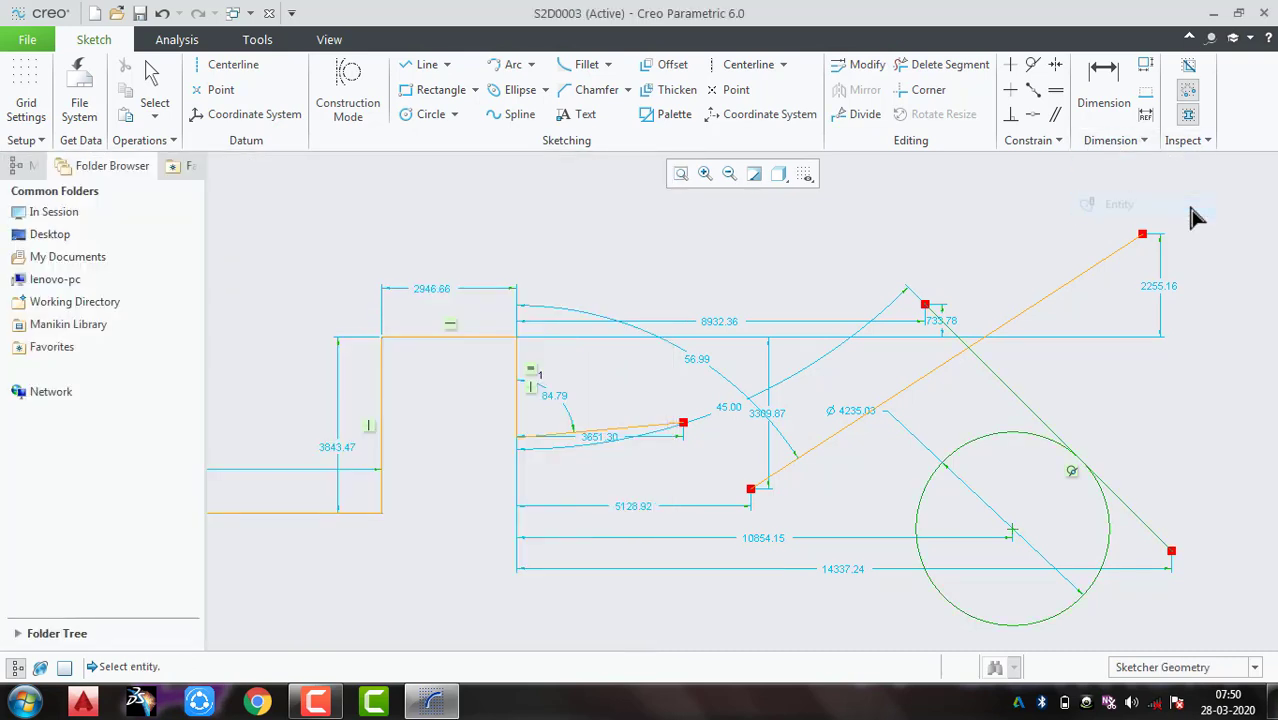
{"action": "left_click", "coordinate": [1098, 270]}
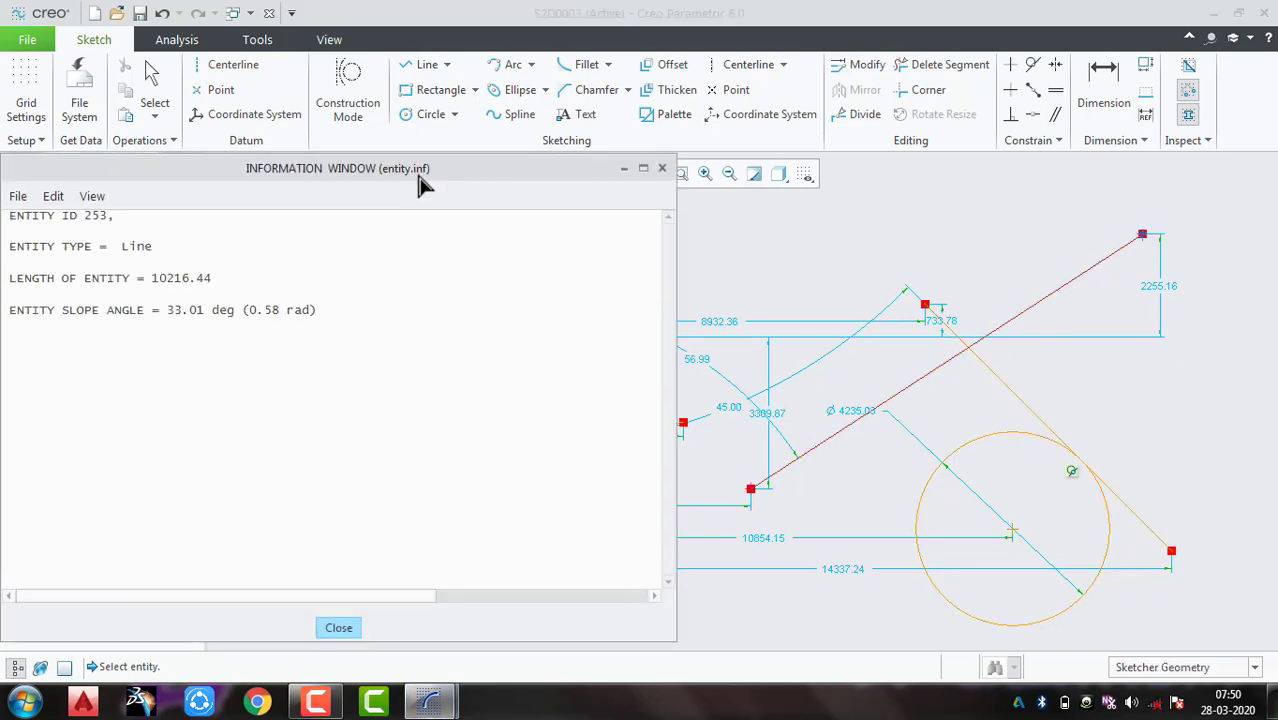
{"action": "left_click_drag", "start_coordinate": [422, 166], "coordinate": [604, 139]}
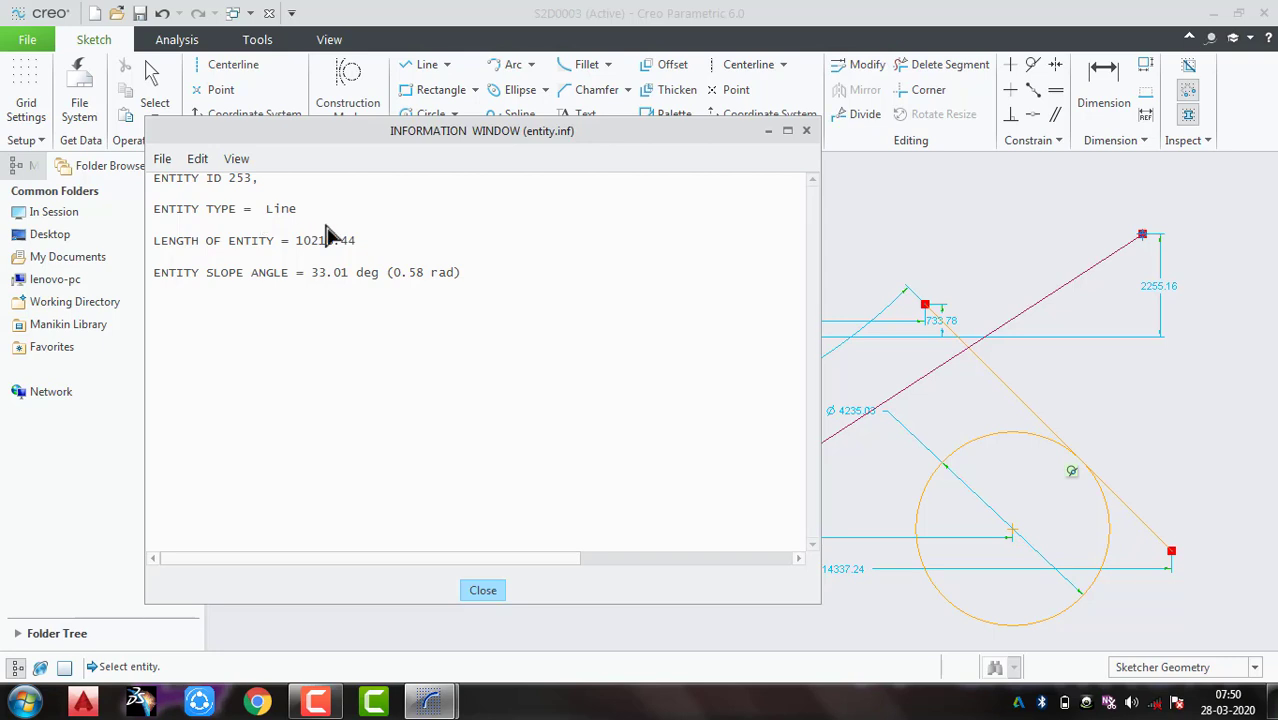
{"action": "left_click", "coordinate": [806, 131]}
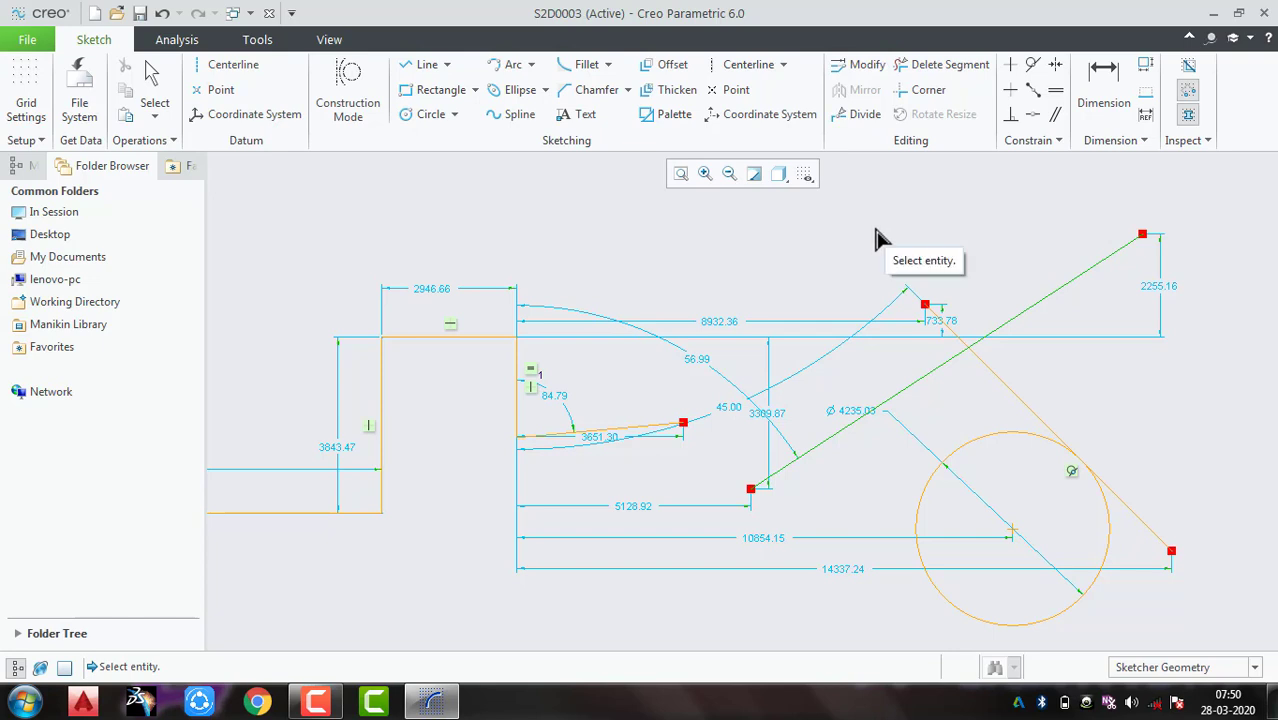
{"action": "left_click", "coordinate": [805, 174]}
{"action": "left_click", "coordinate": [1050, 200]}
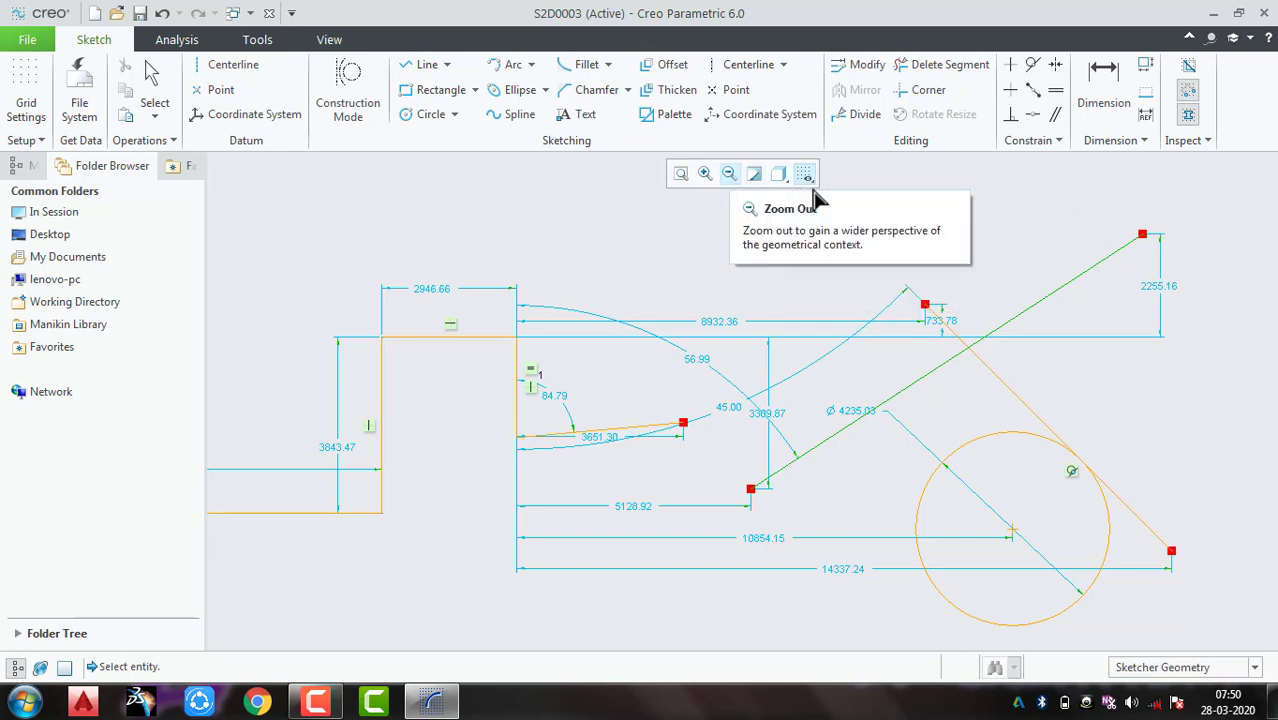
{"action": "left_click", "coordinate": [779, 174]}
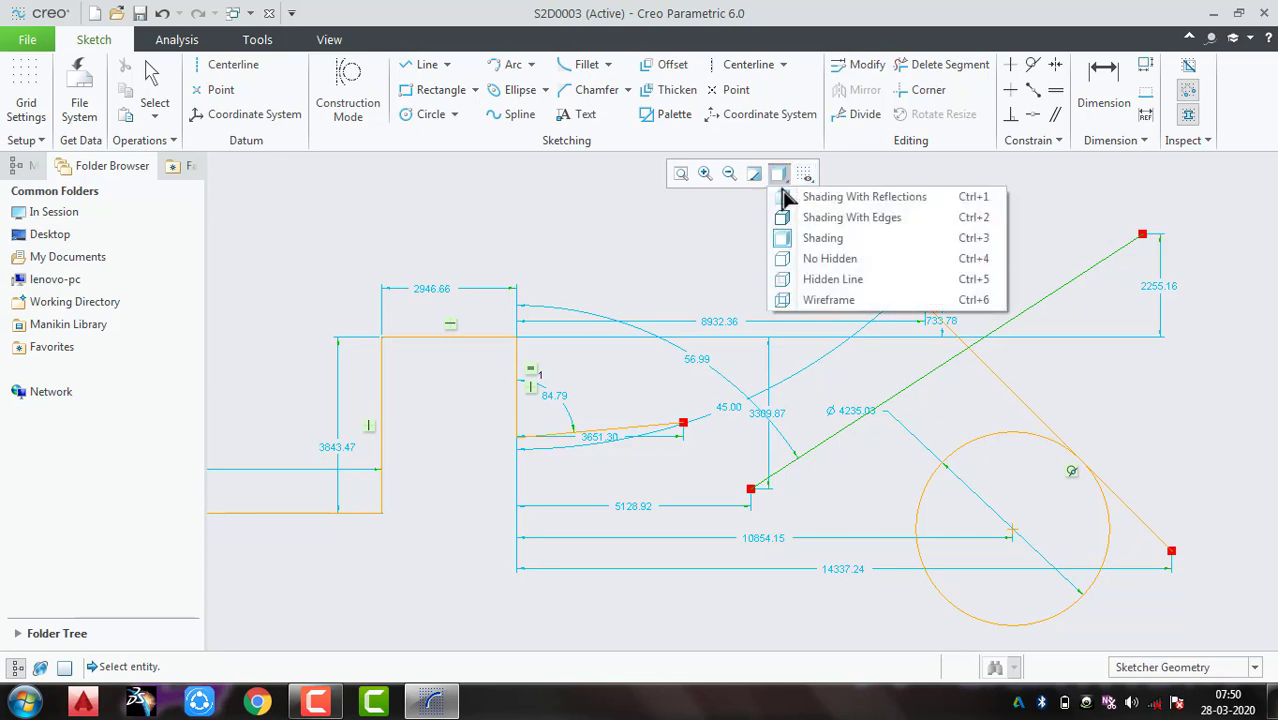
{"action": "left_click", "coordinate": [700, 248]}
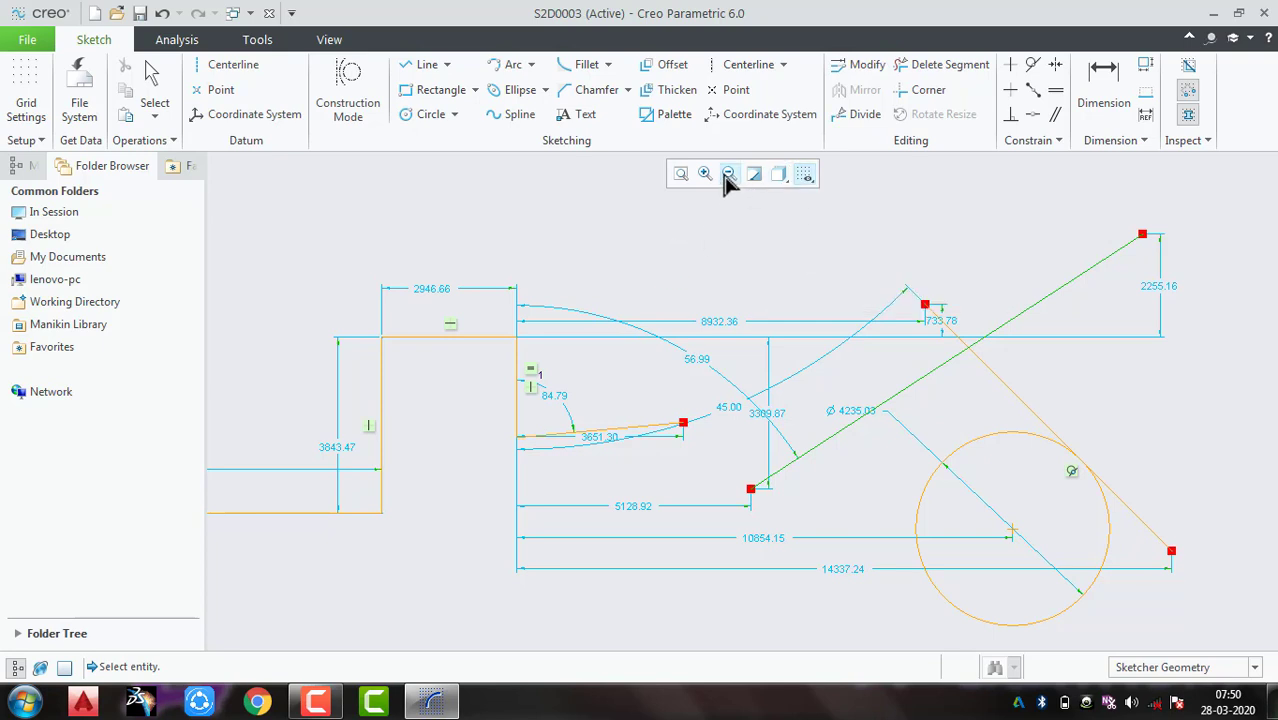
Step: Zoom into a box around the staircase's upper-left corner, and refit the whole sketch to the view
{"action": "left_click", "coordinate": [686, 184]}
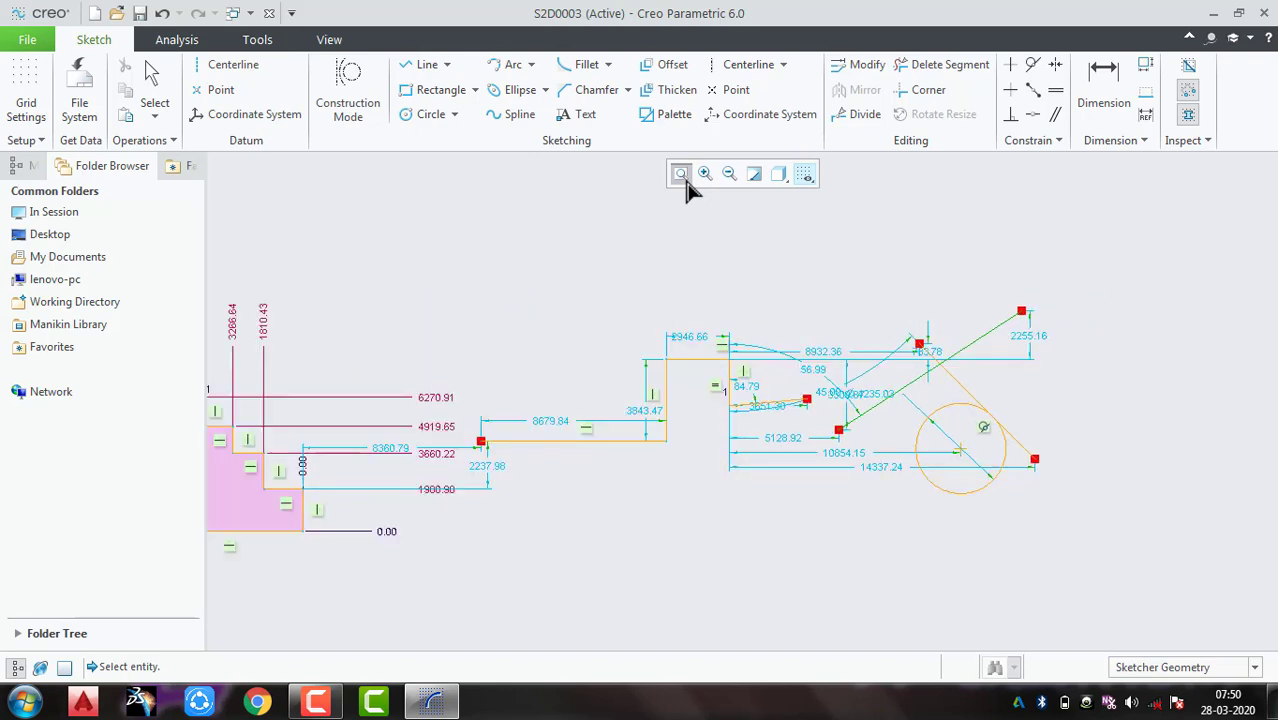
{"action": "left_click", "coordinate": [704, 176]}
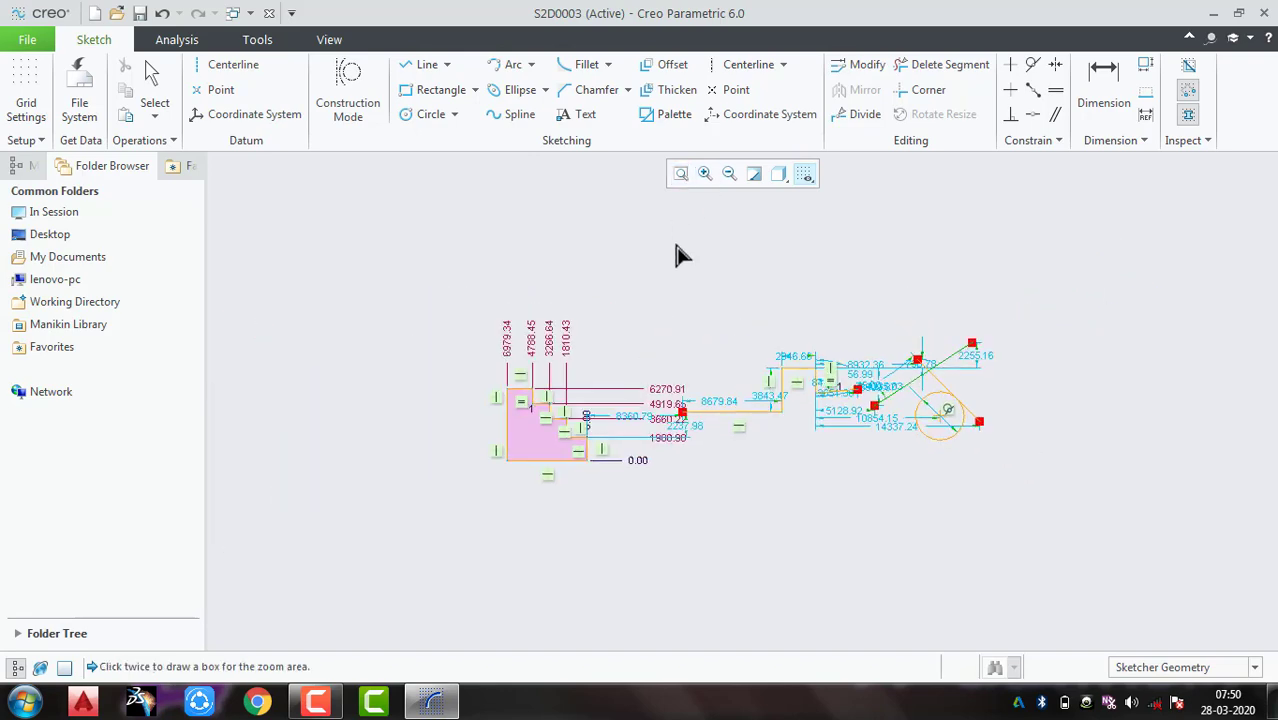
{"action": "left_click", "coordinate": [463, 315]}
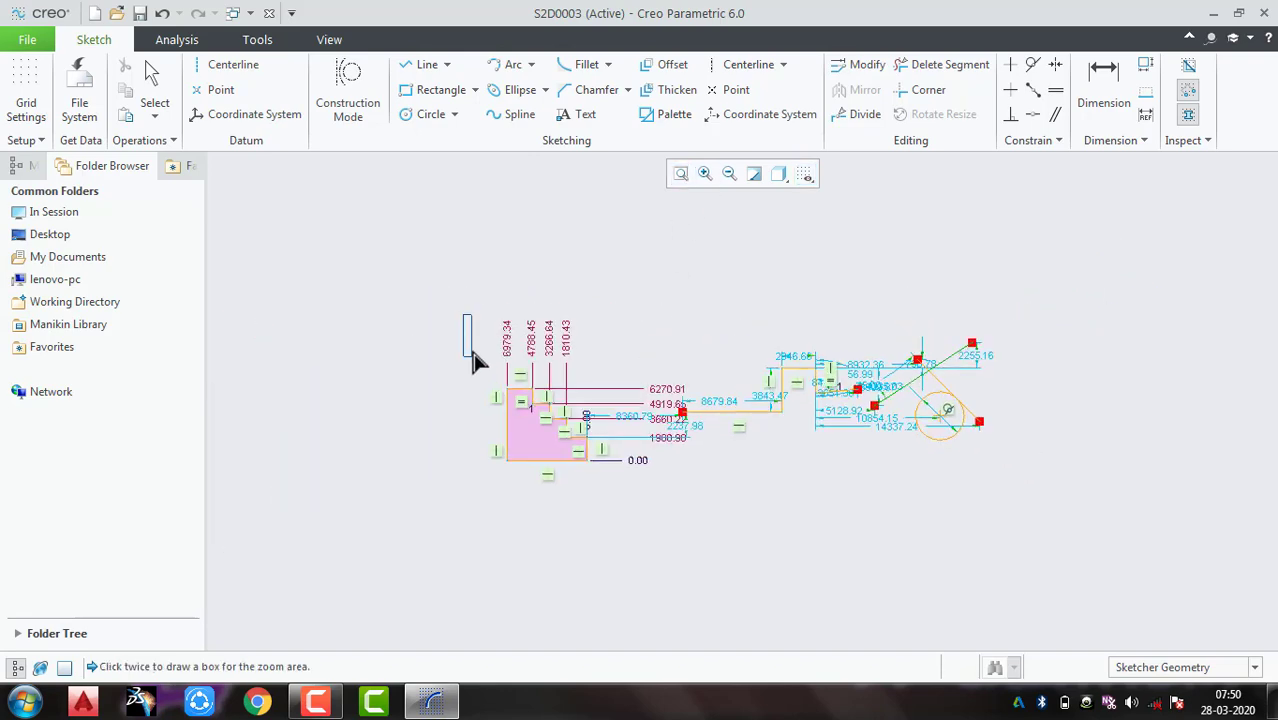
{"action": "left_click", "coordinate": [550, 408]}
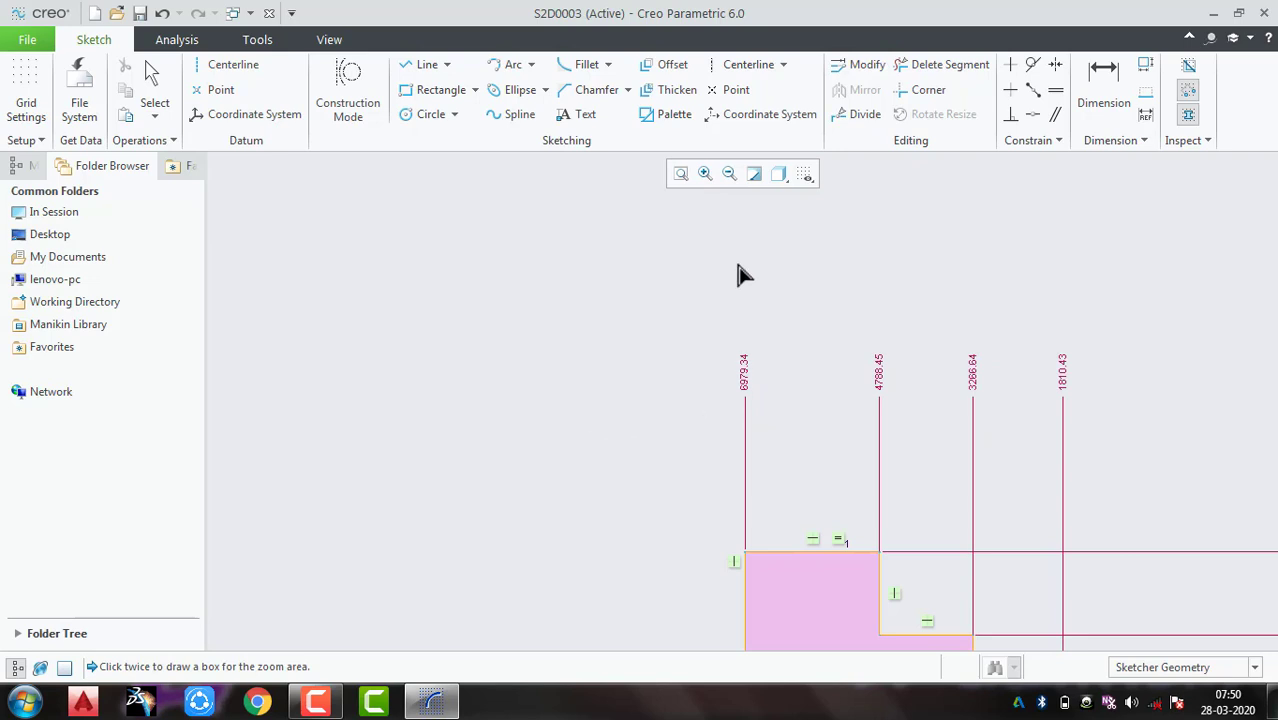
{"action": "left_click", "coordinate": [729, 174]}
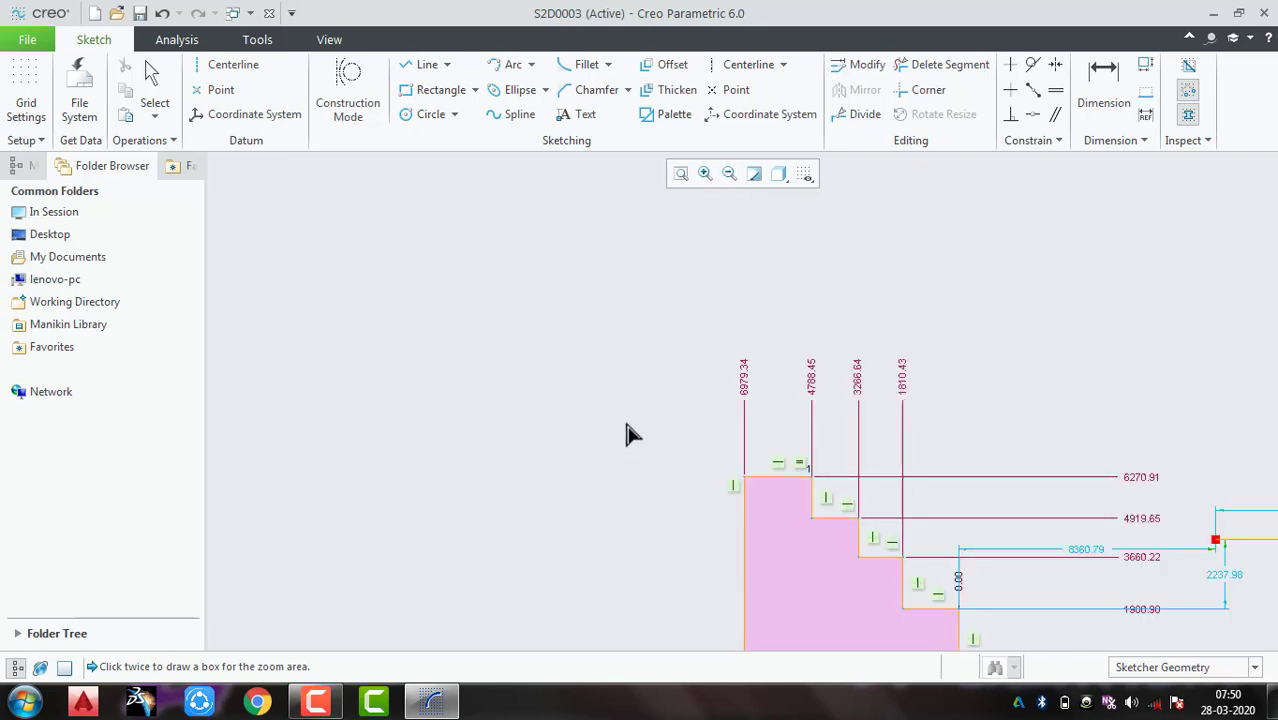
{"action": "left_click", "coordinate": [729, 176]}
{"action": "left_click", "coordinate": [729, 176]}
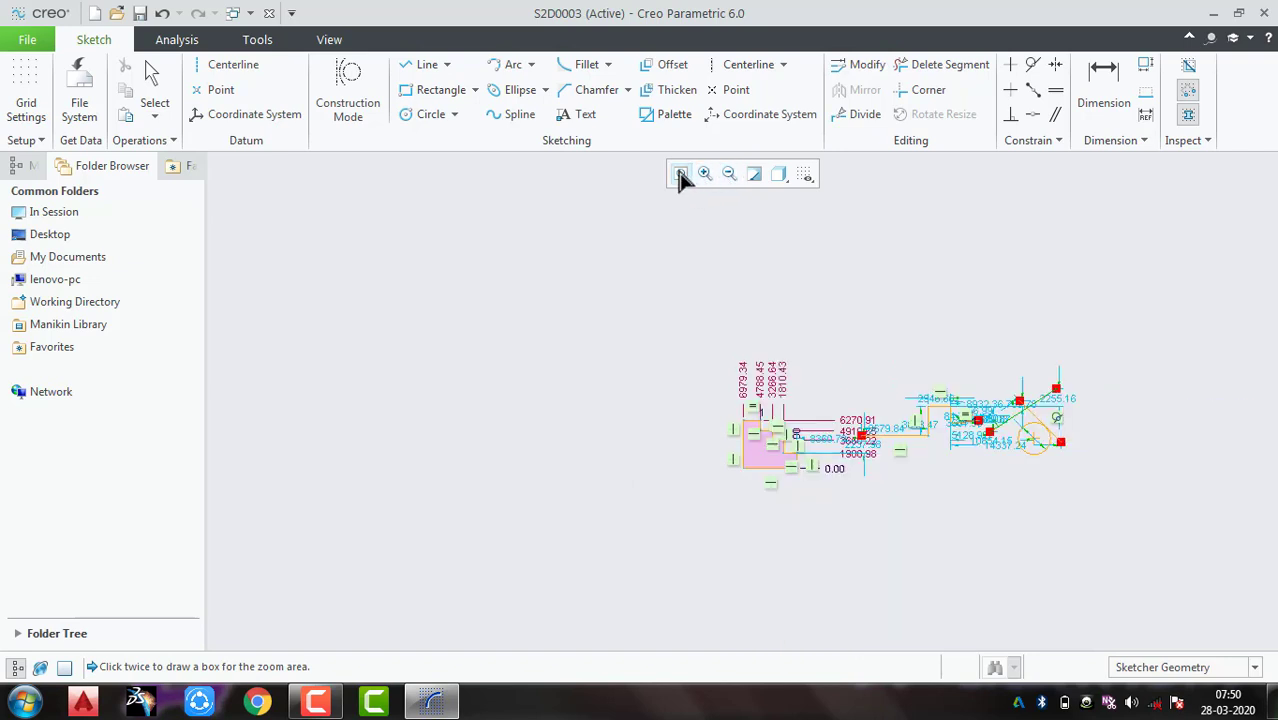
{"action": "left_click", "coordinate": [680, 176]}
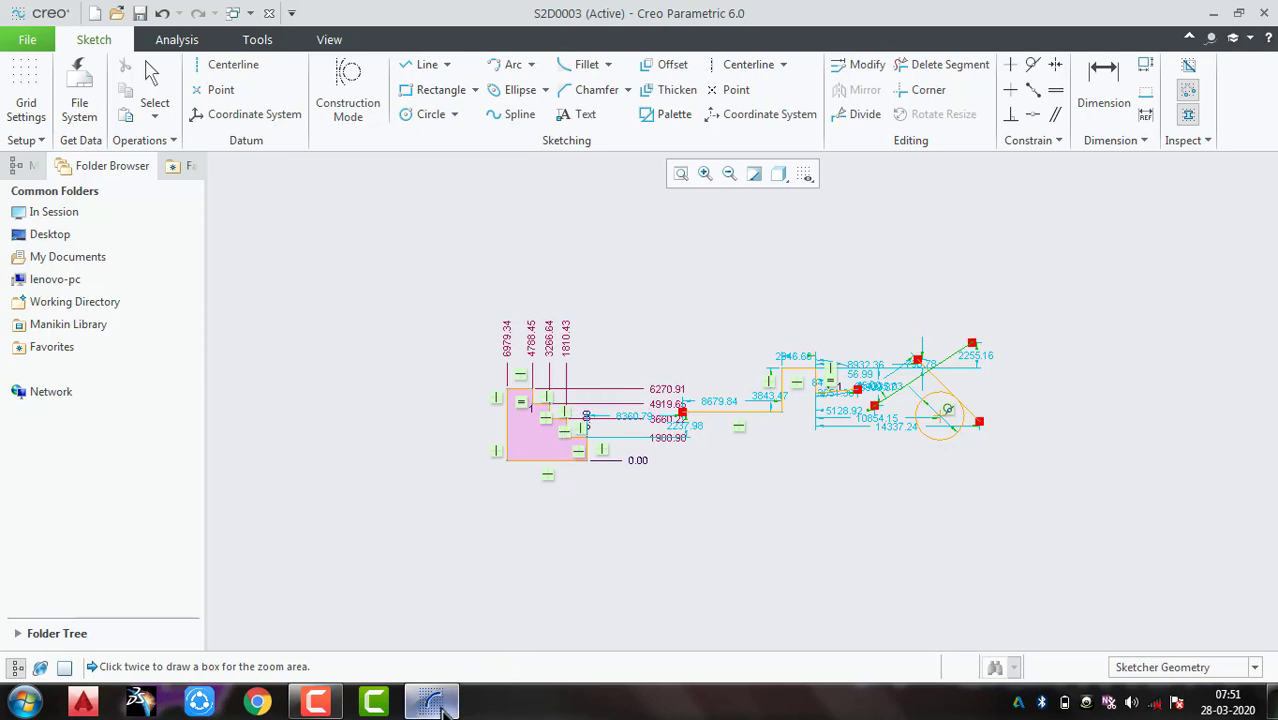
{"action": "mouse_move", "coordinate": [430, 703]}
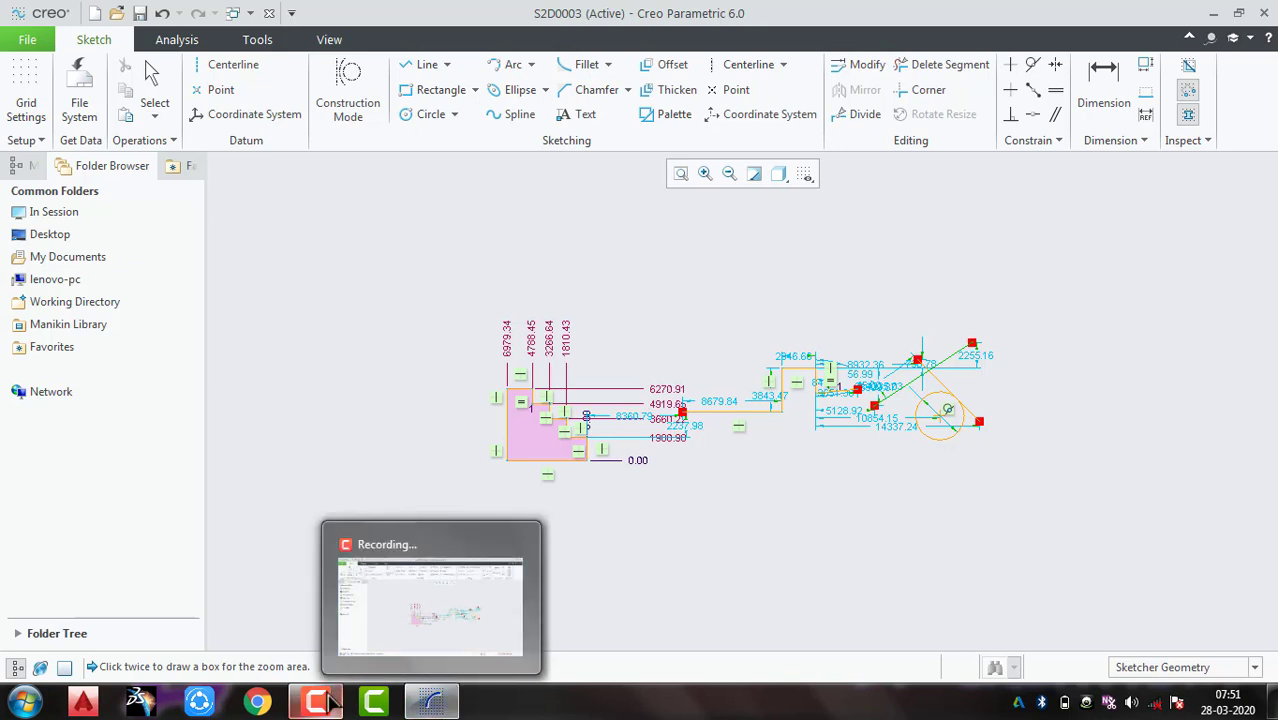
{"action": "left_click", "coordinate": [365, 645]}
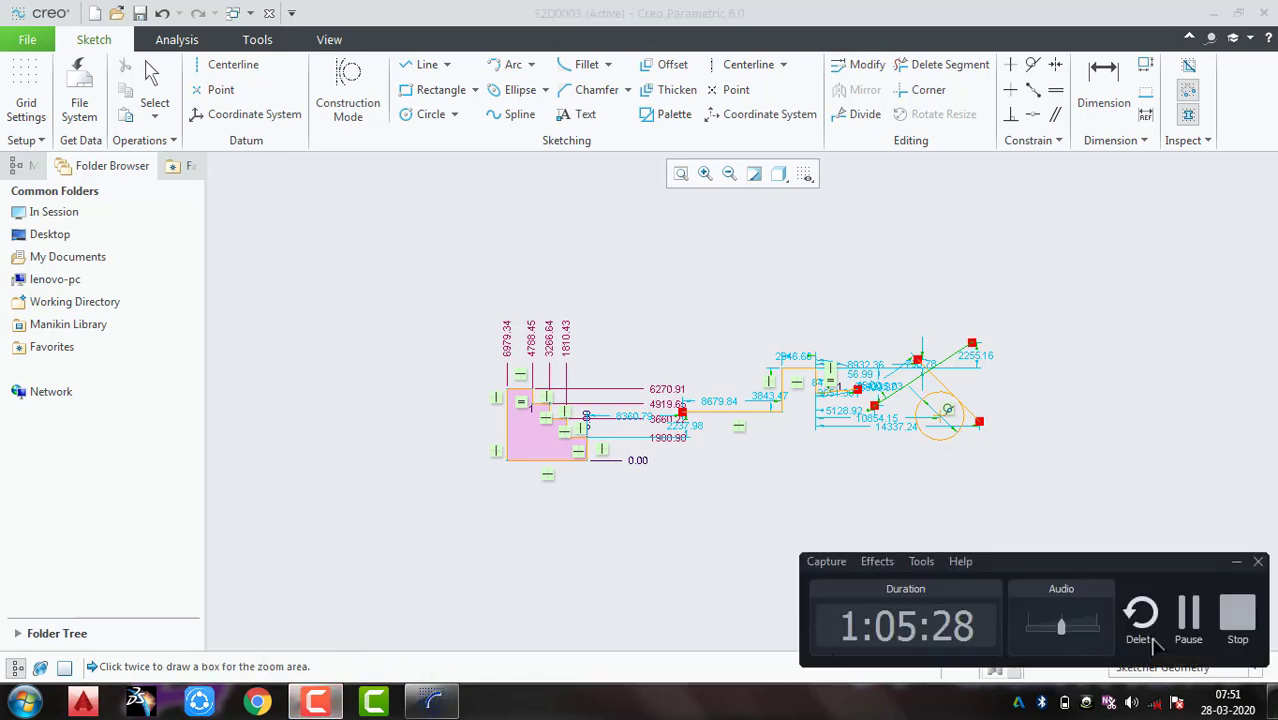